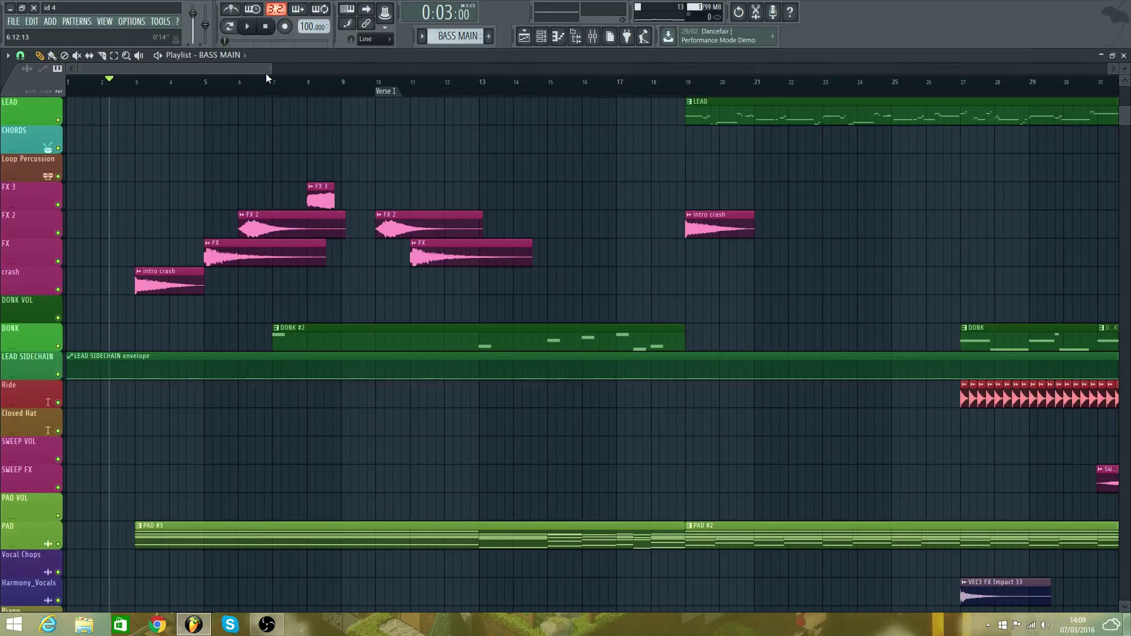
- Switch to Chrome, search Google for "twitch" and open the Twitch website
drag(1128, 117, 1129, 122)
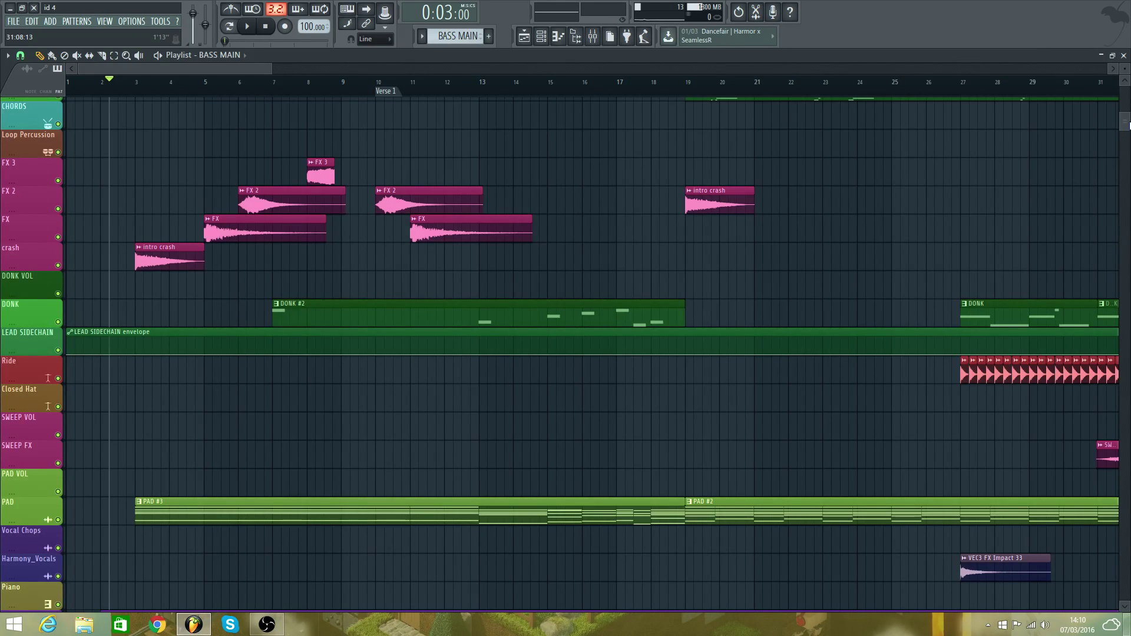
click(156, 624)
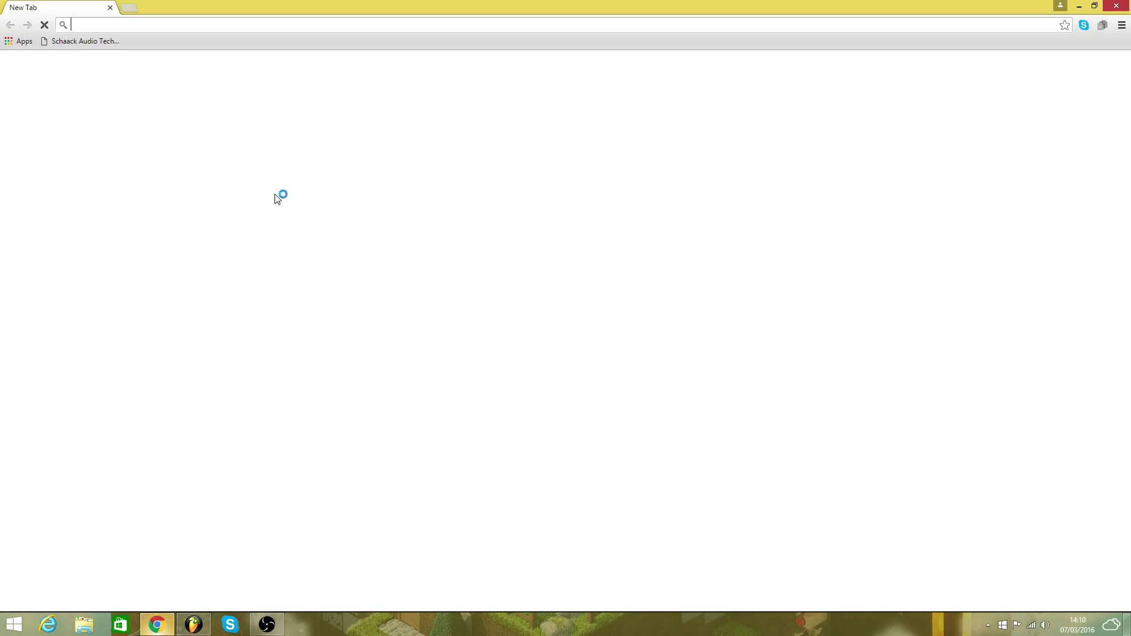
text(twitr)
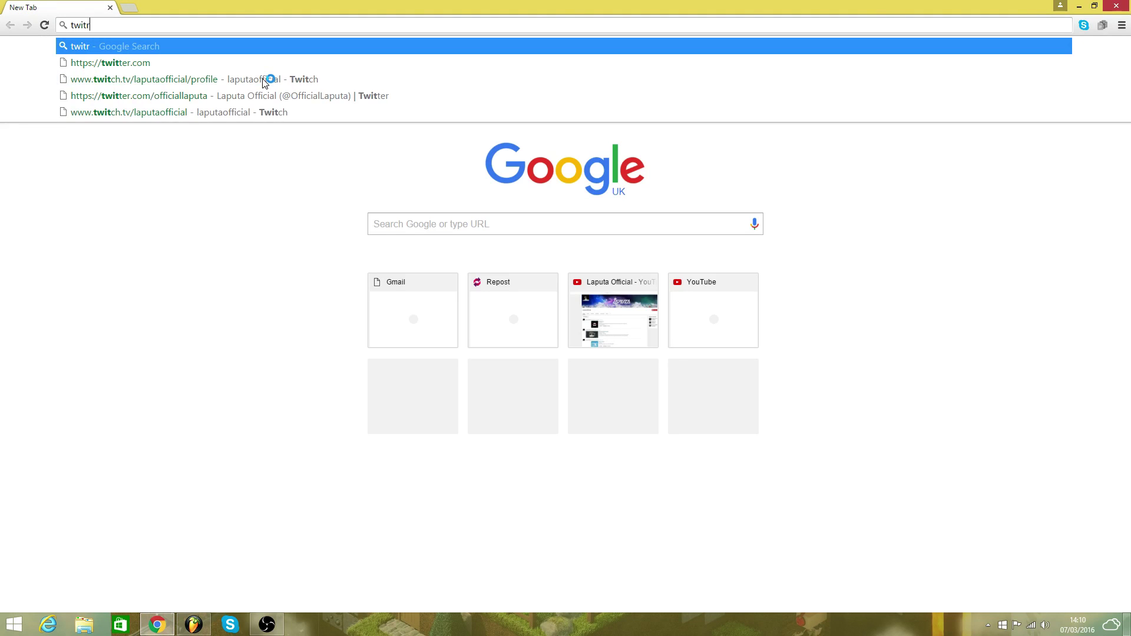
key(BackSpace)
key(BackSpace)
text(t)
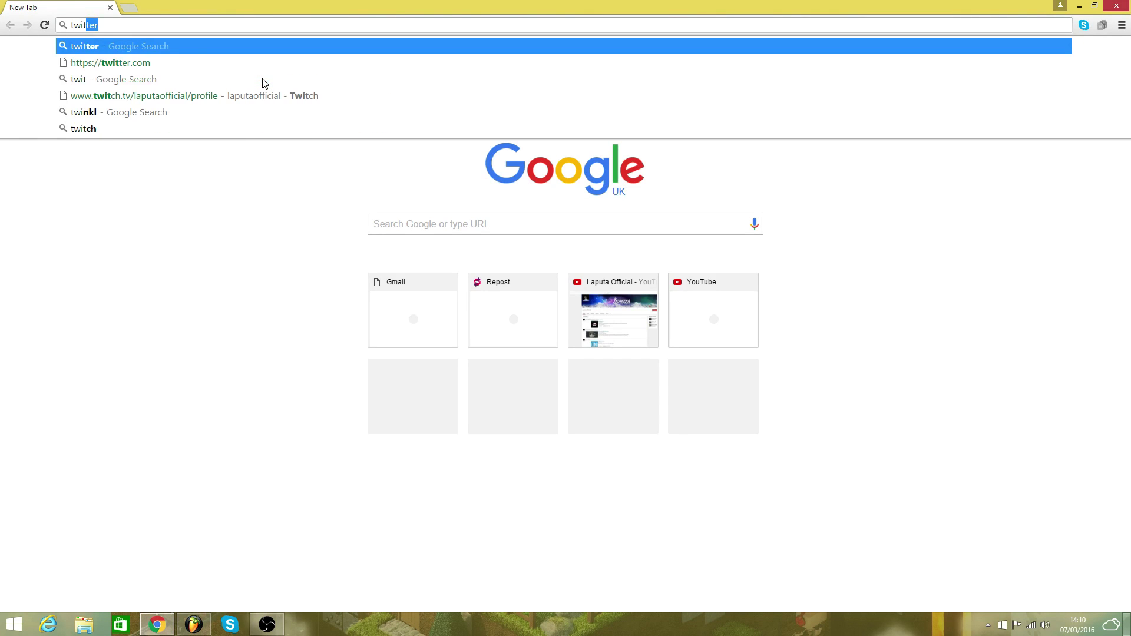
text(ch)
key(Return)
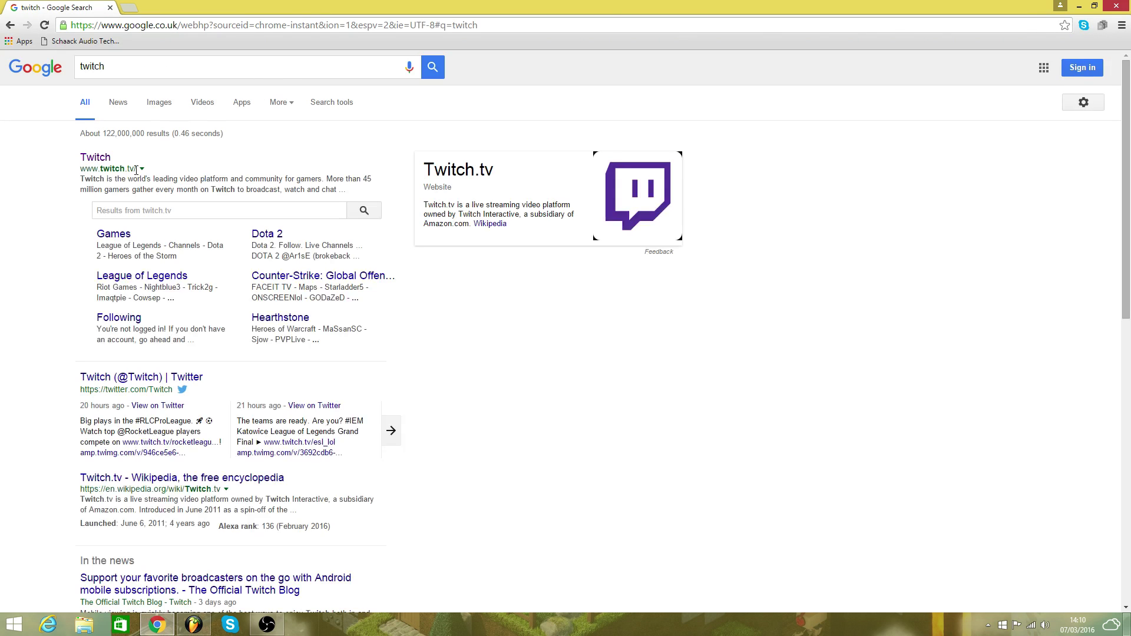
click(95, 156)
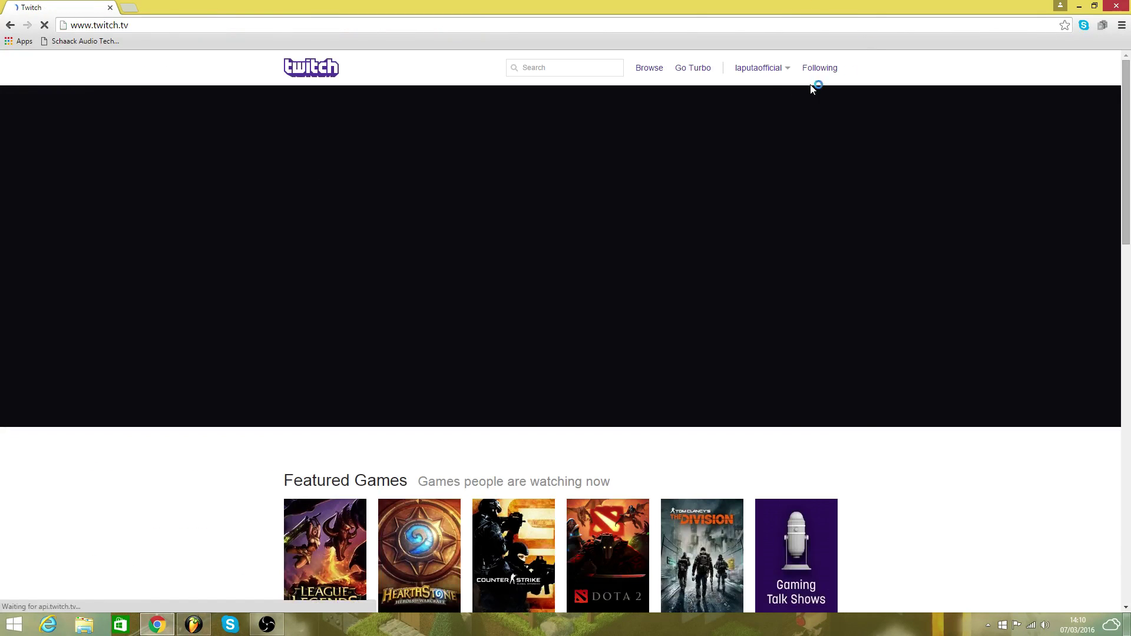
- Open the signed-in account's Twitch channel page, dismiss the cookie notice, and return to the FL Studio playlist
click(765, 72)
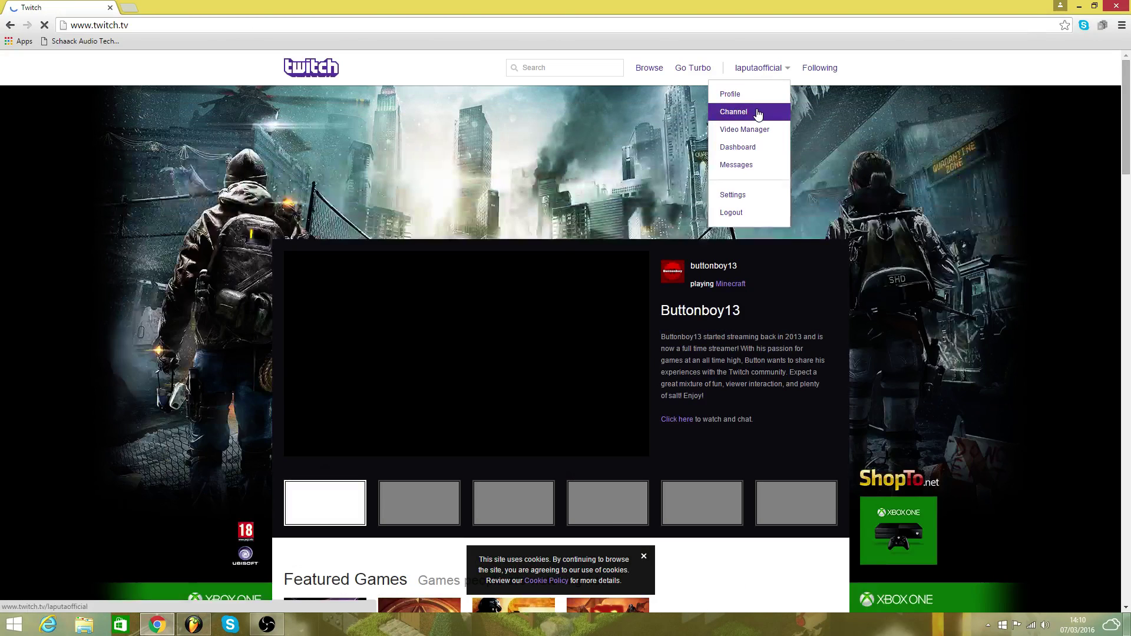
click(759, 113)
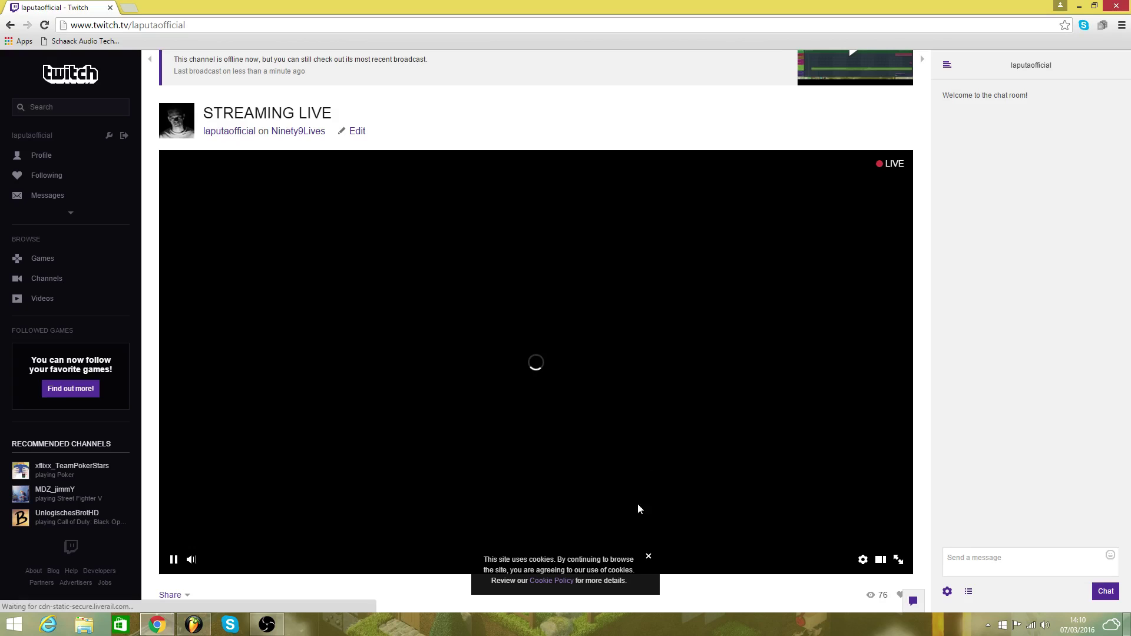
click(648, 557)
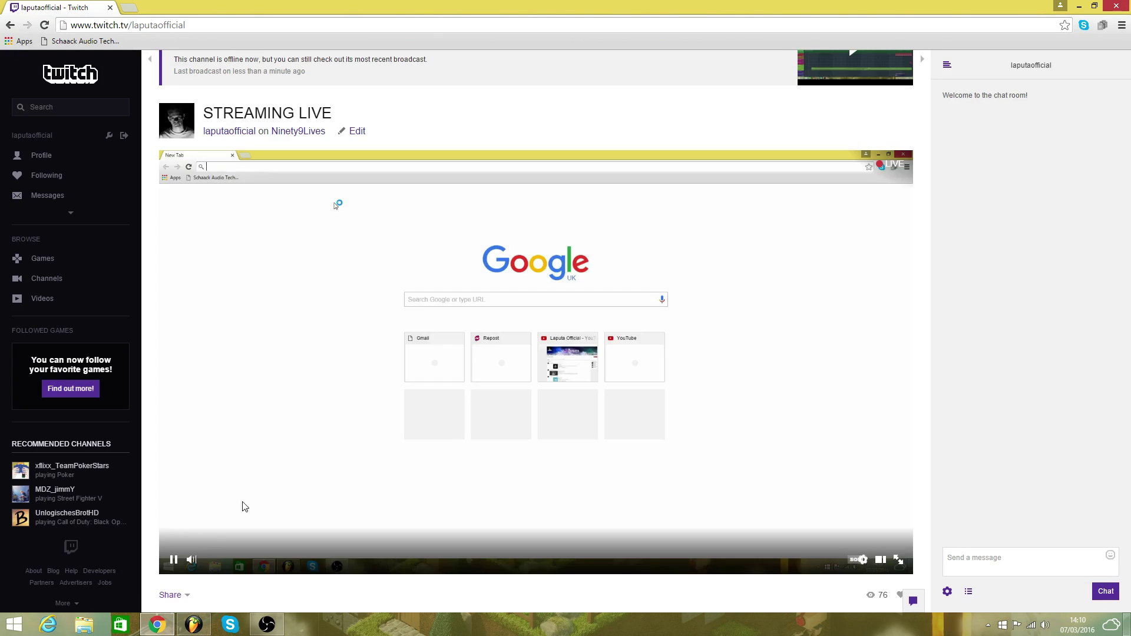
click(1094, 6)
click(1097, 459)
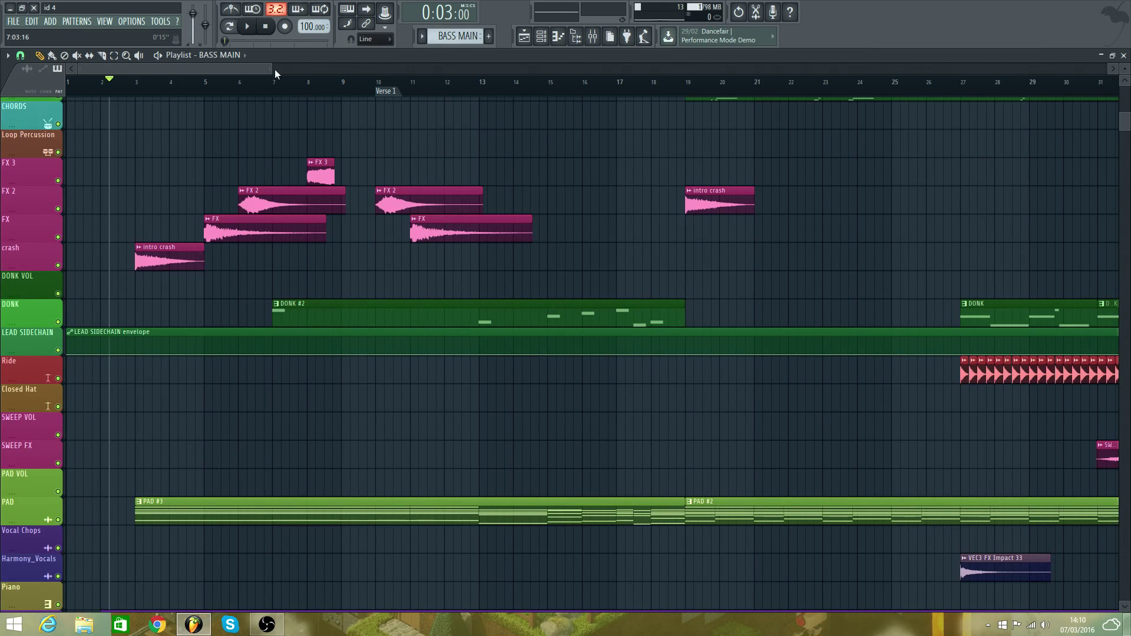
- Play the arrangement from the intro into the start of Verse 2 and review all the playlist tracks
drag(272, 69, 487, 162)
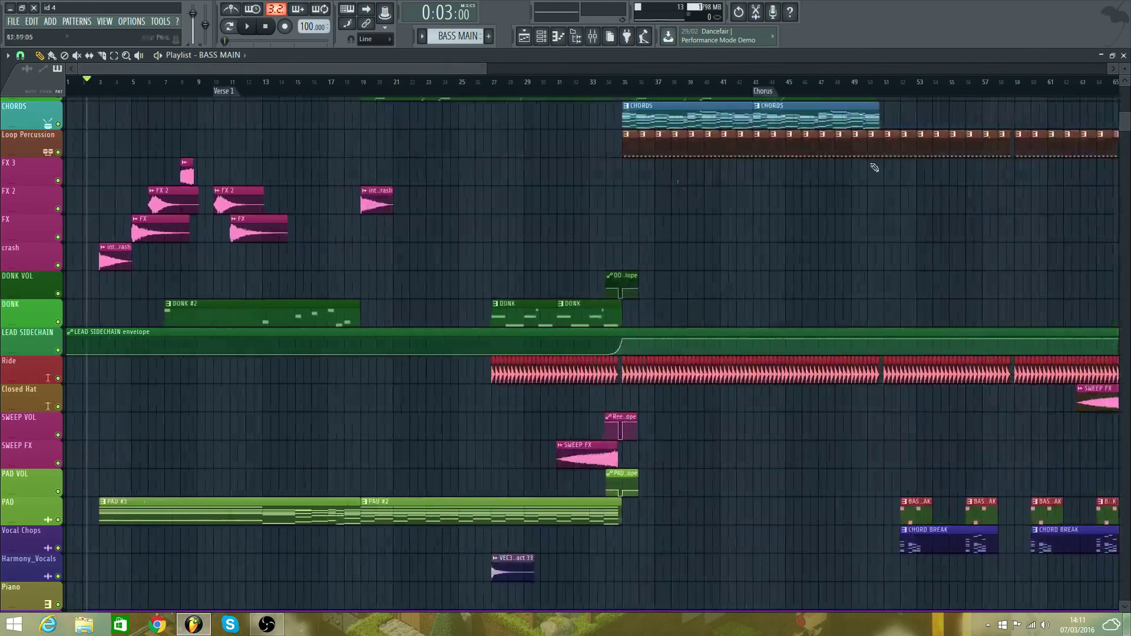
drag(1123, 64, 1124, 67)
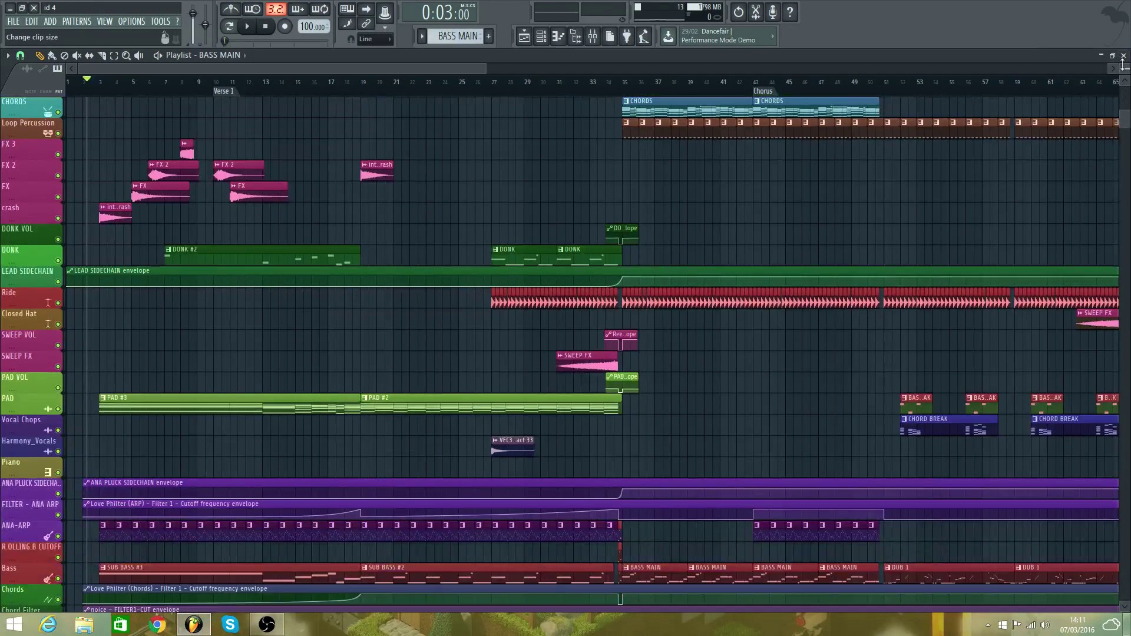
key(space)
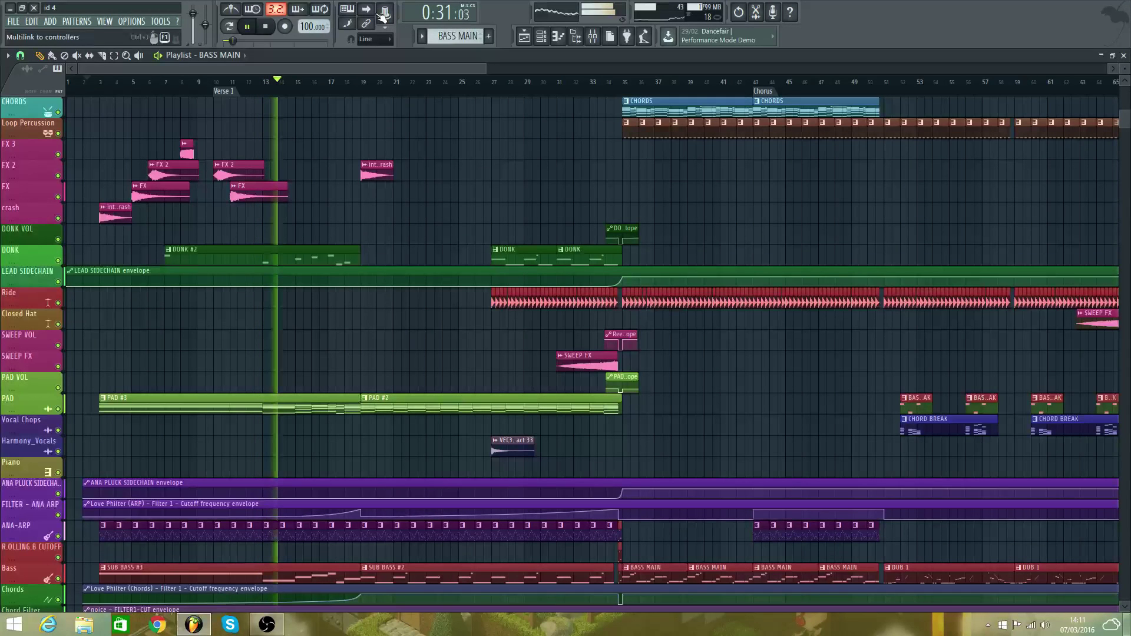
scroll(369, 131, down, 2)
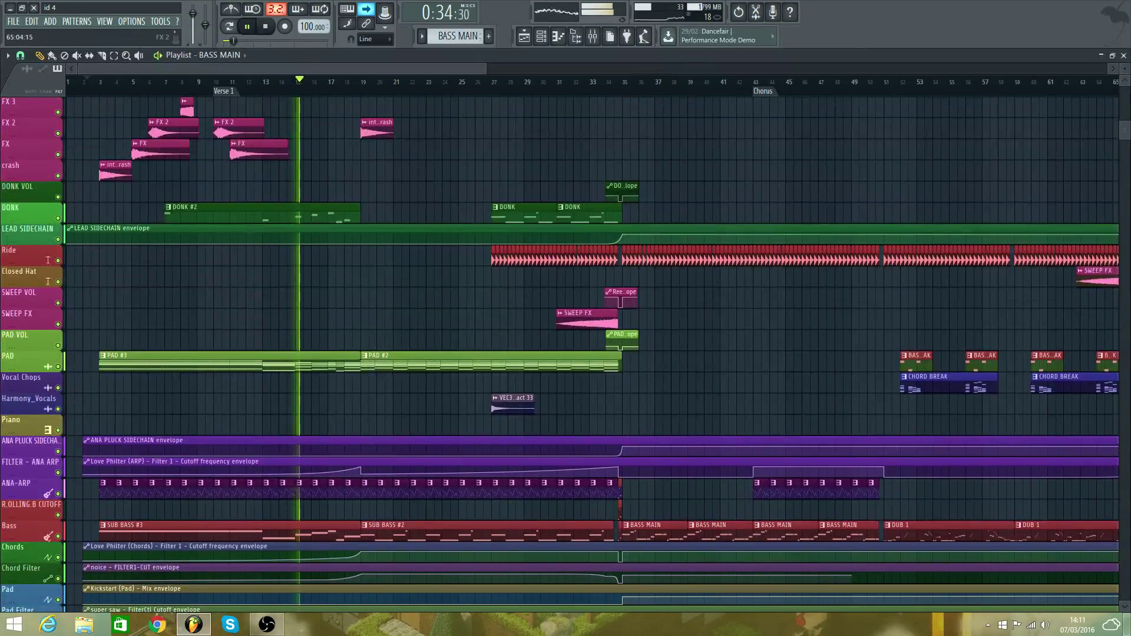
drag(1125, 68, 1125, 64)
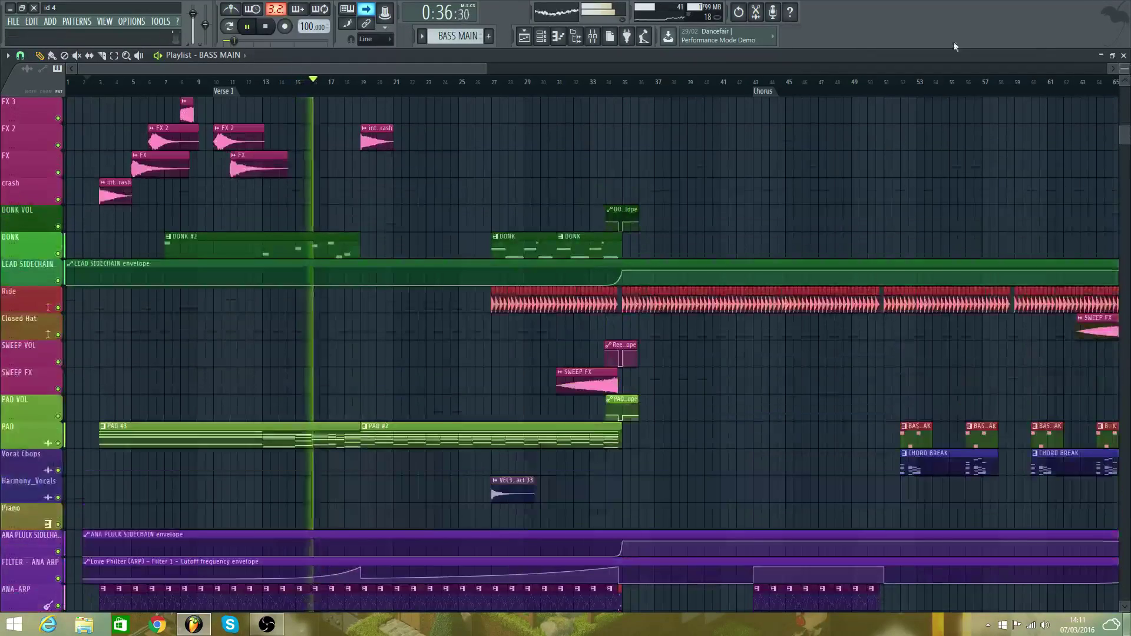
scroll(726, 125, down, 3)
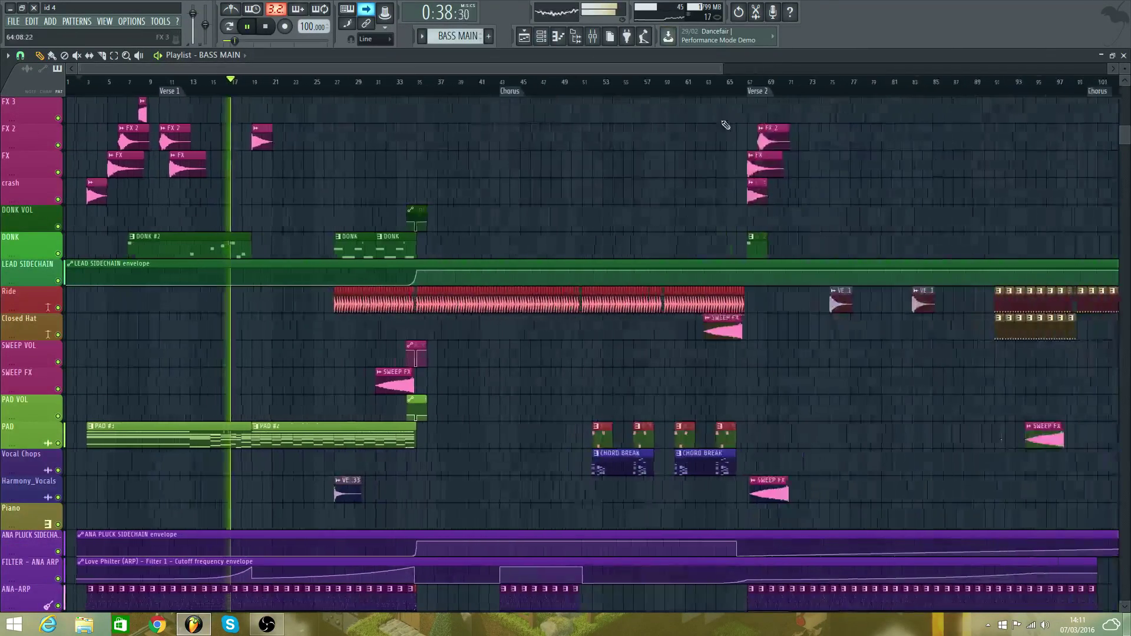
scroll(702, 157, down, 3)
scroll(684, 171, up, 3)
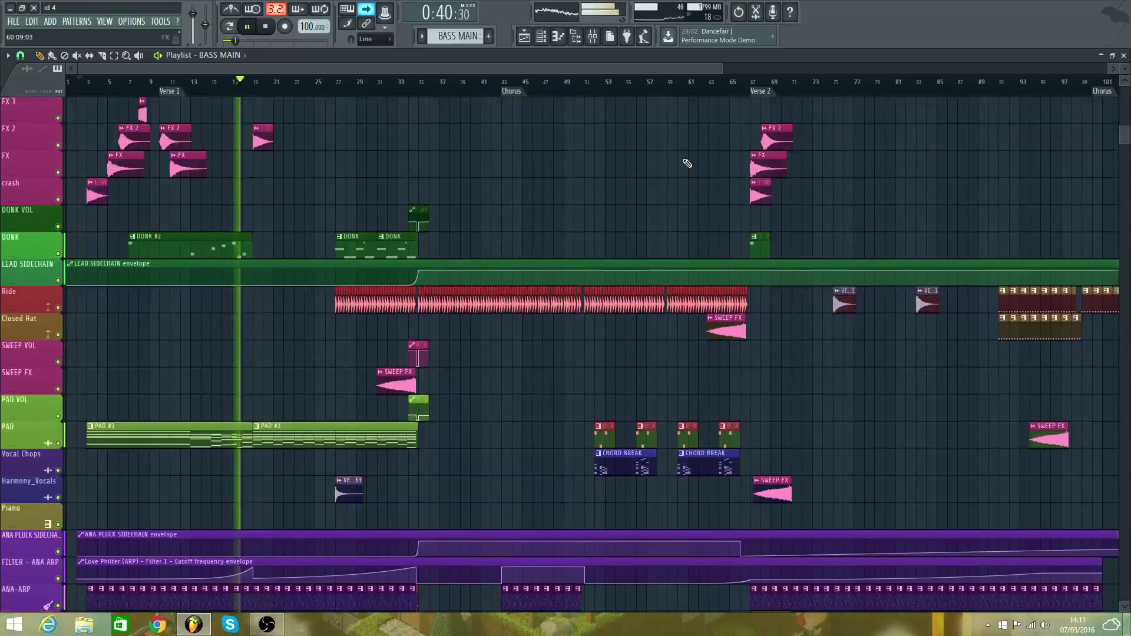
scroll(688, 165, up, 6)
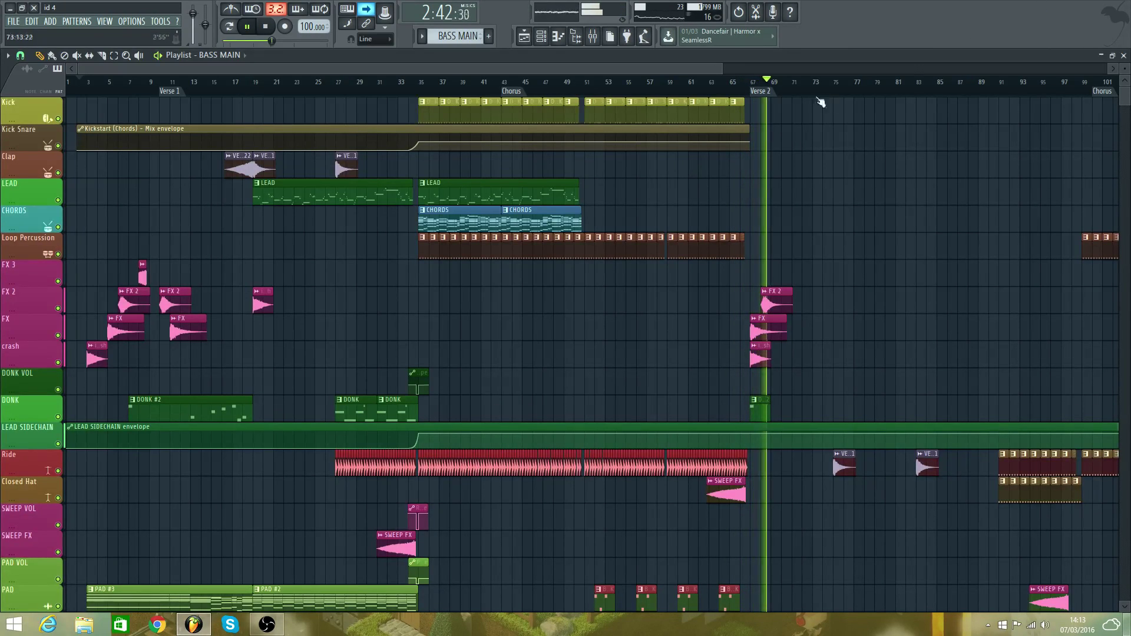
drag(725, 70, 521, 101)
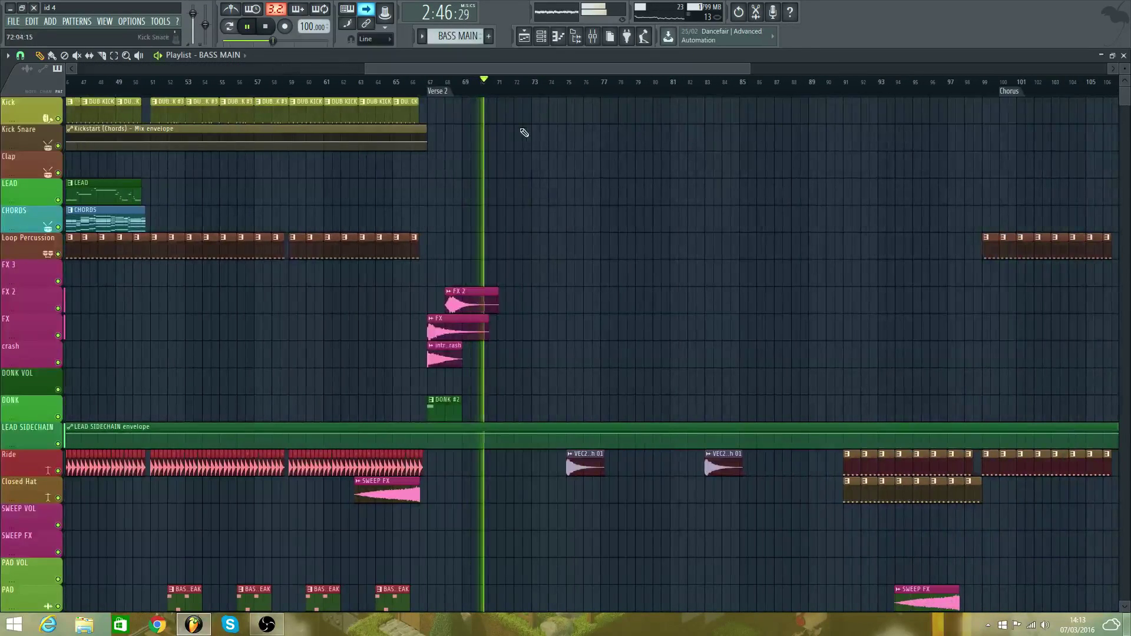
key(space)
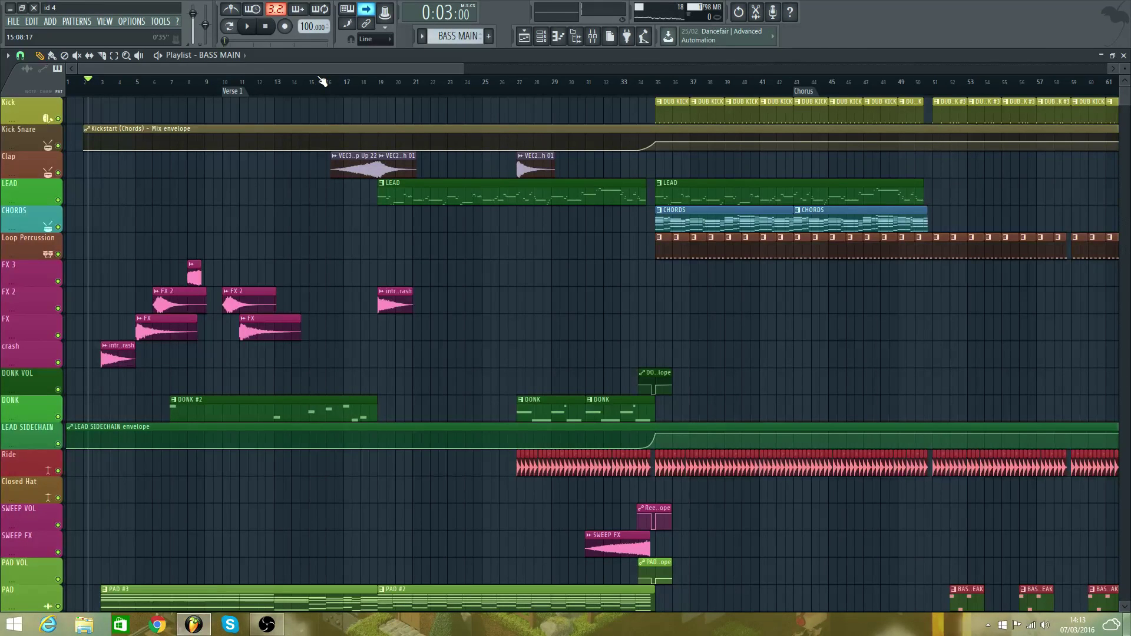
- Play the transition into the section at bar 35 and the passage leading into Verse 2, reviewing the automation tracks
drag(290, 41, 542, 198)
scroll(470, 189, left, 3)
scroll(470, 190, down, 4)
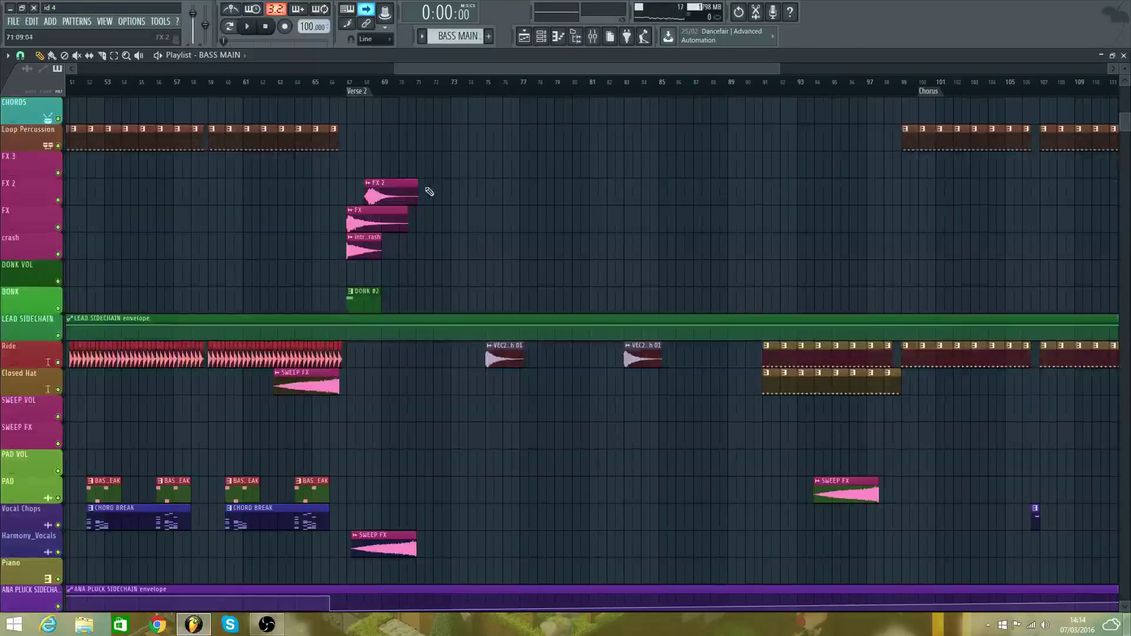
drag(463, 71, 71, 86)
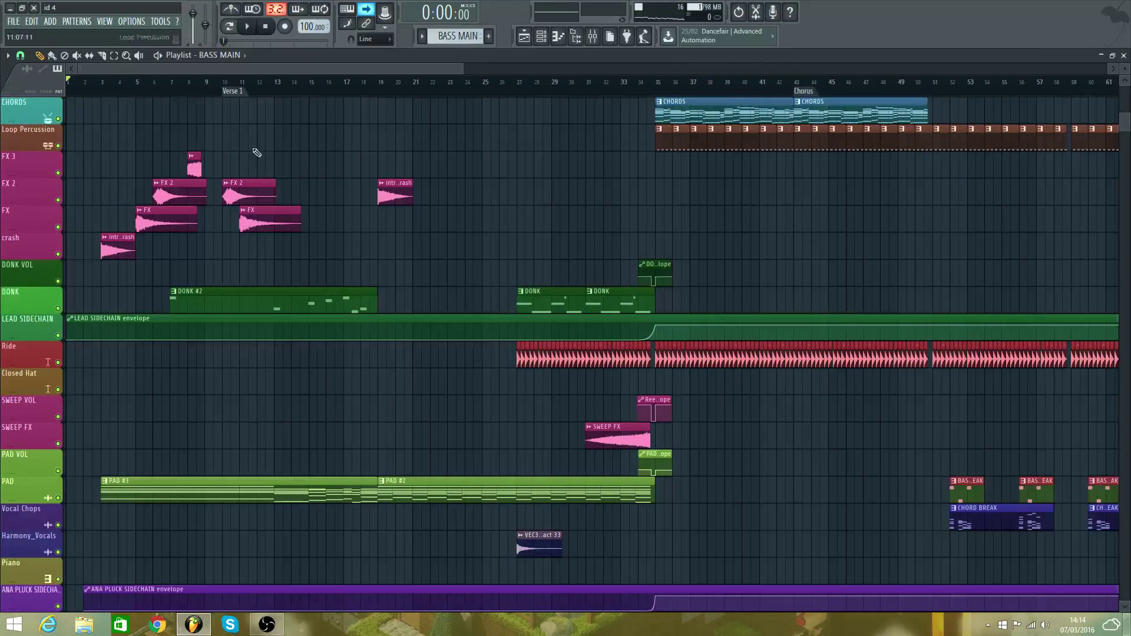
scroll(343, 200, down, 4)
scroll(343, 201, down, 4)
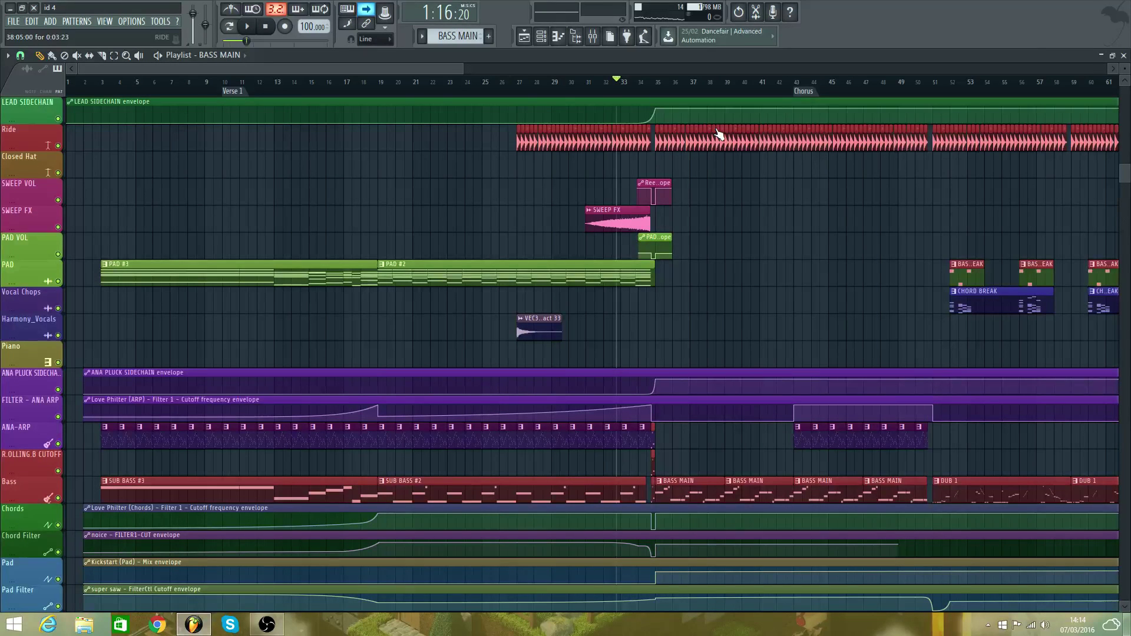
key(space)
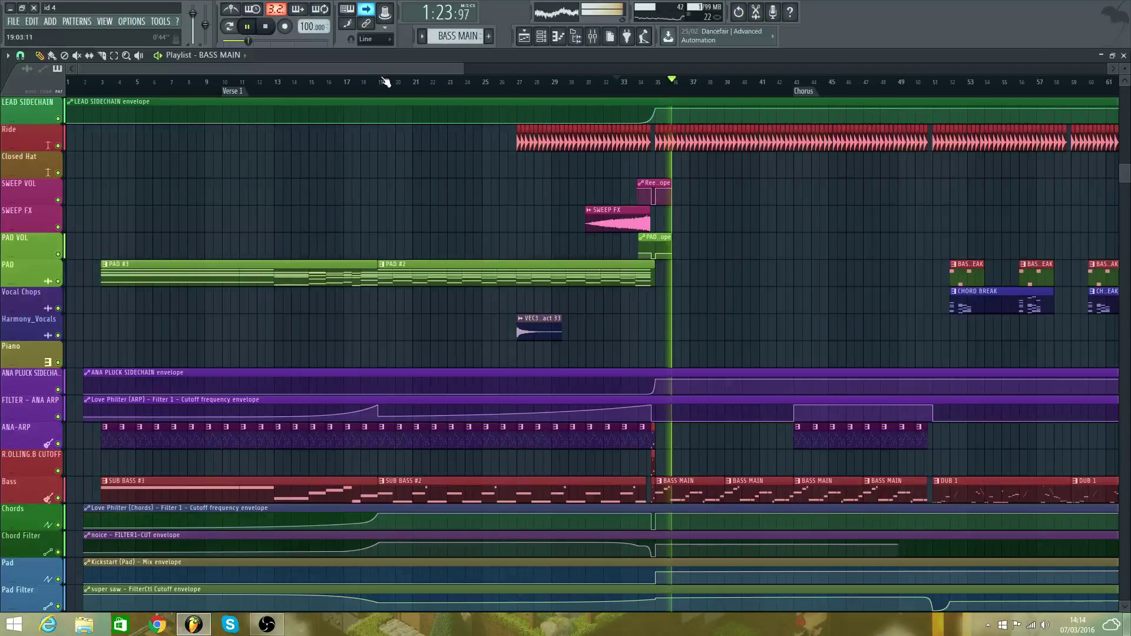
drag(390, 69, 496, 149)
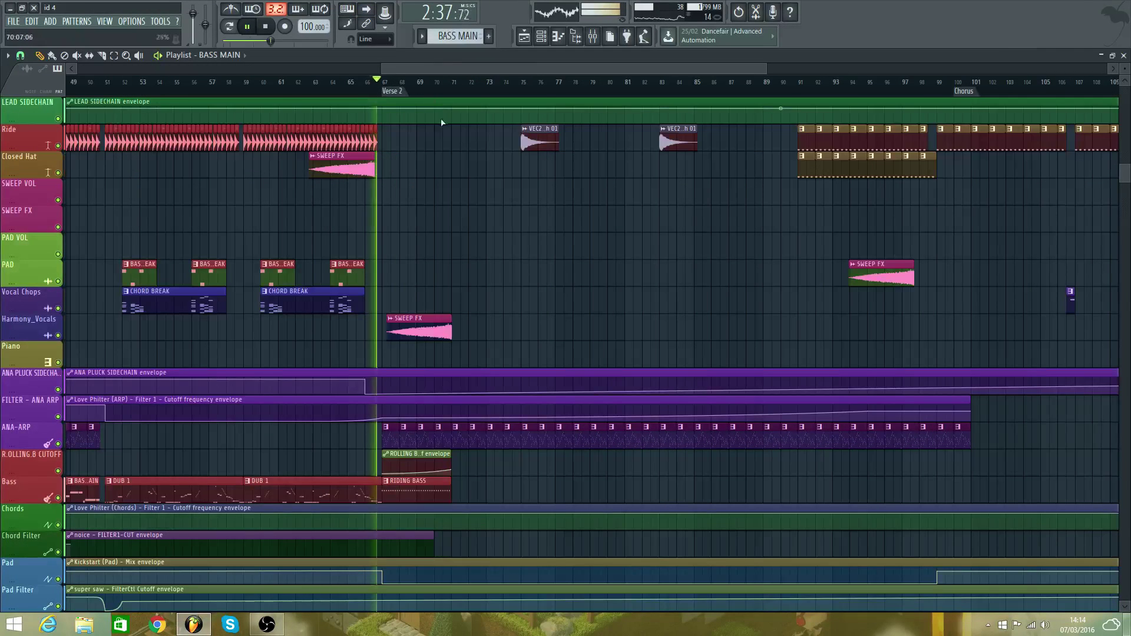
scroll(455, 147, down, 2)
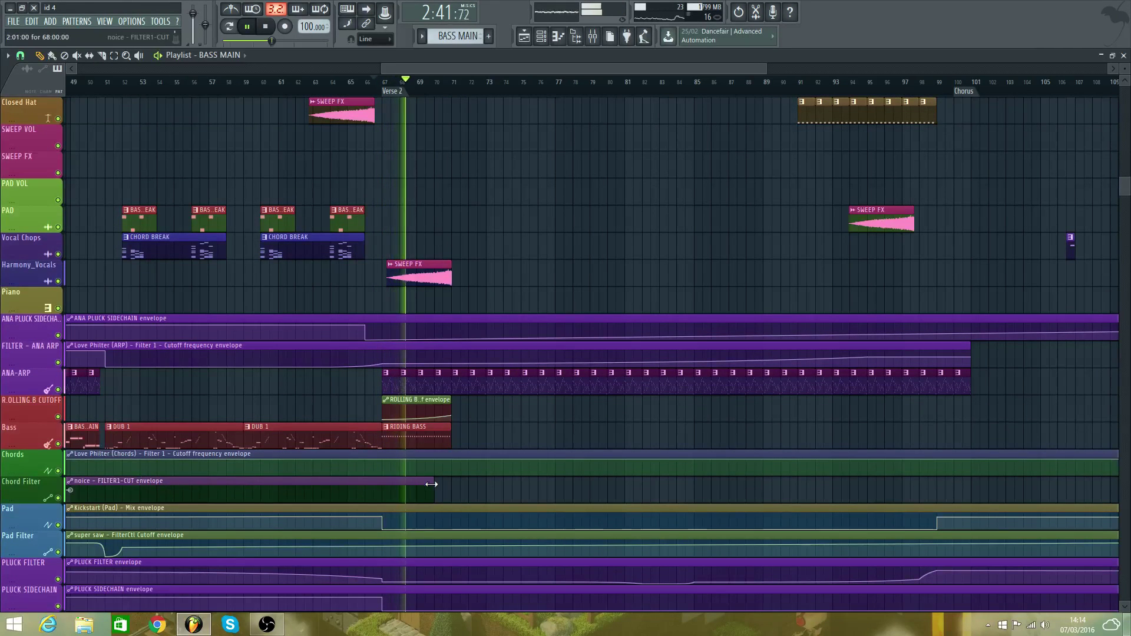
- Extend the noise FILTER1-CUT envelope on the Chord Filter track towards the song's end, moving its last point to bar 146 with snap set to Bar
drag(434, 489, 1035, 478)
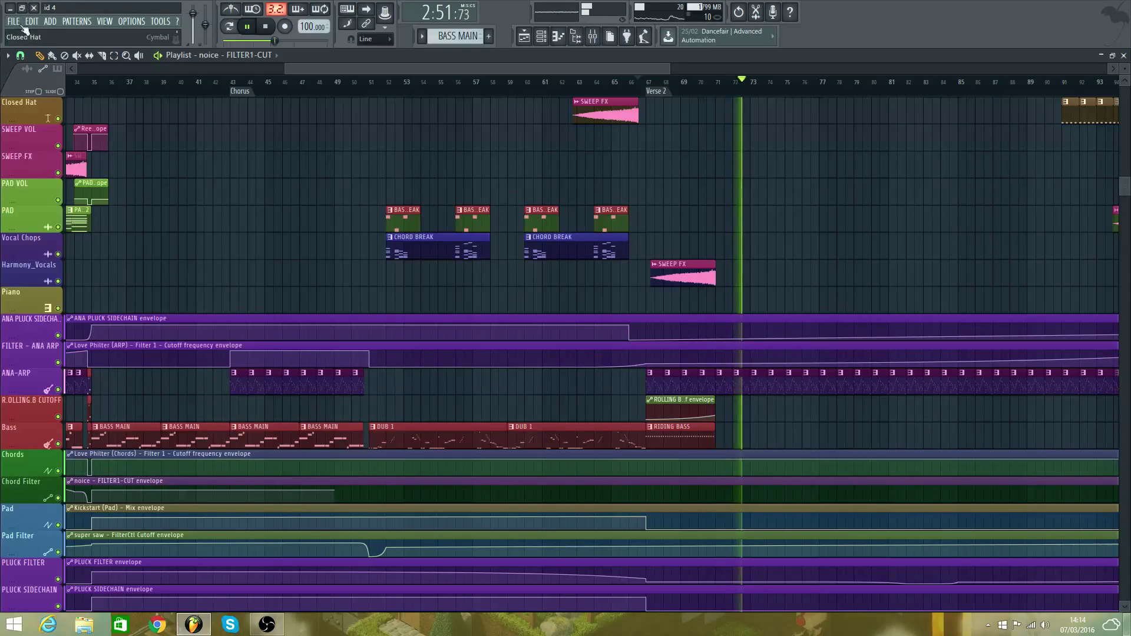
key(space)
click(20, 55)
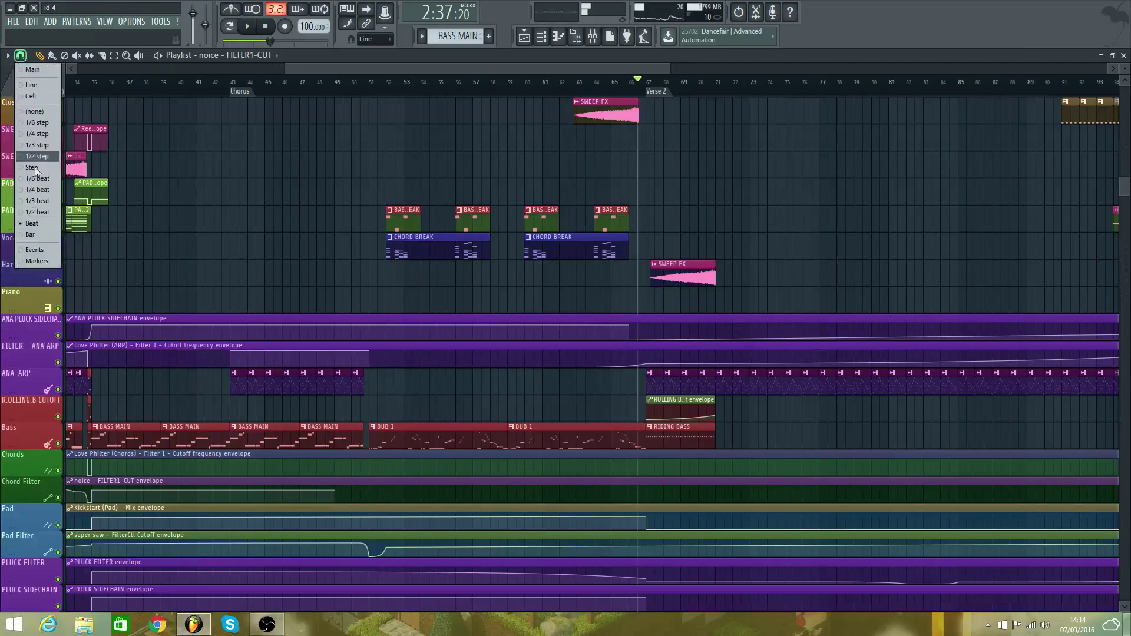
click(33, 235)
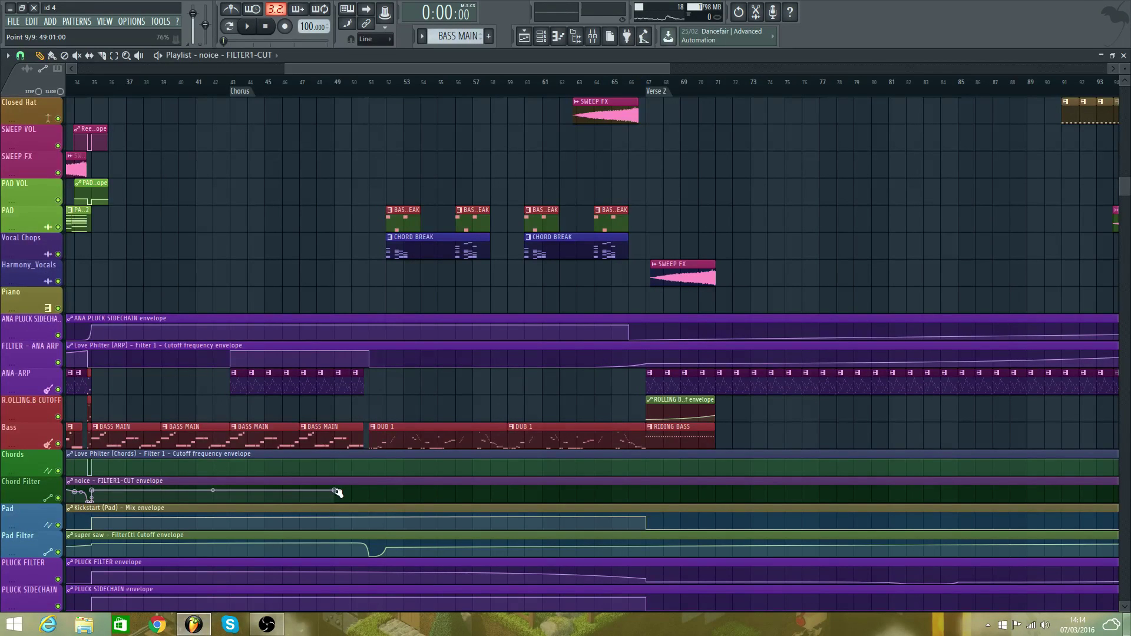
drag(469, 494, 622, 493)
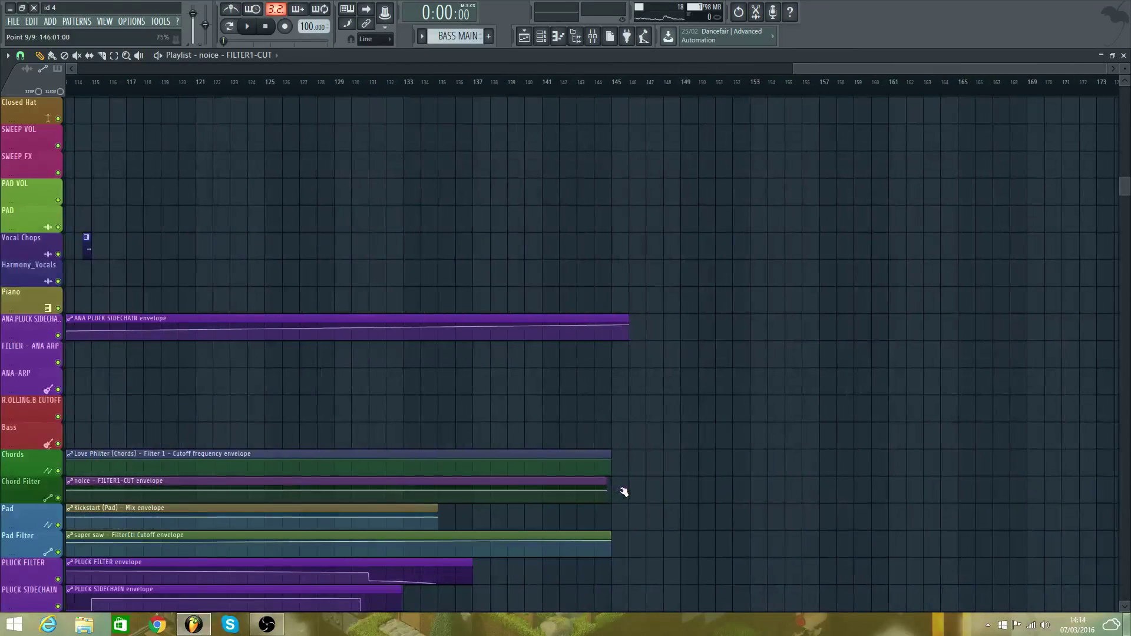
- Play back the opening bars of Verse 2 from bar 68 and review the FX, crash and DONK clips there
drag(984, 69, 521, 118)
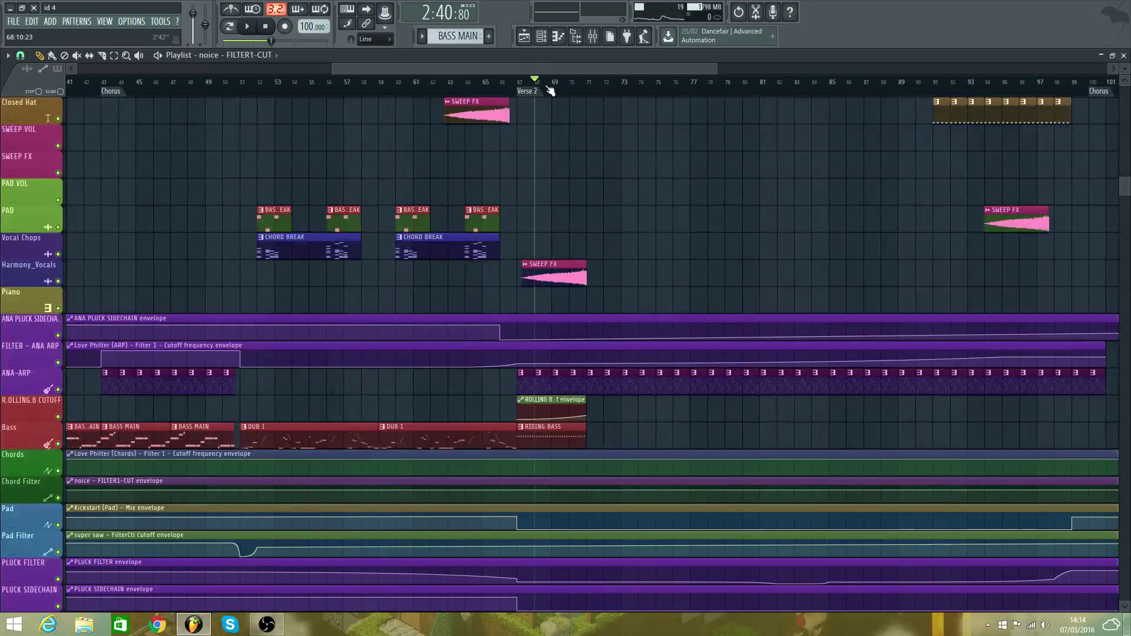
key(space)
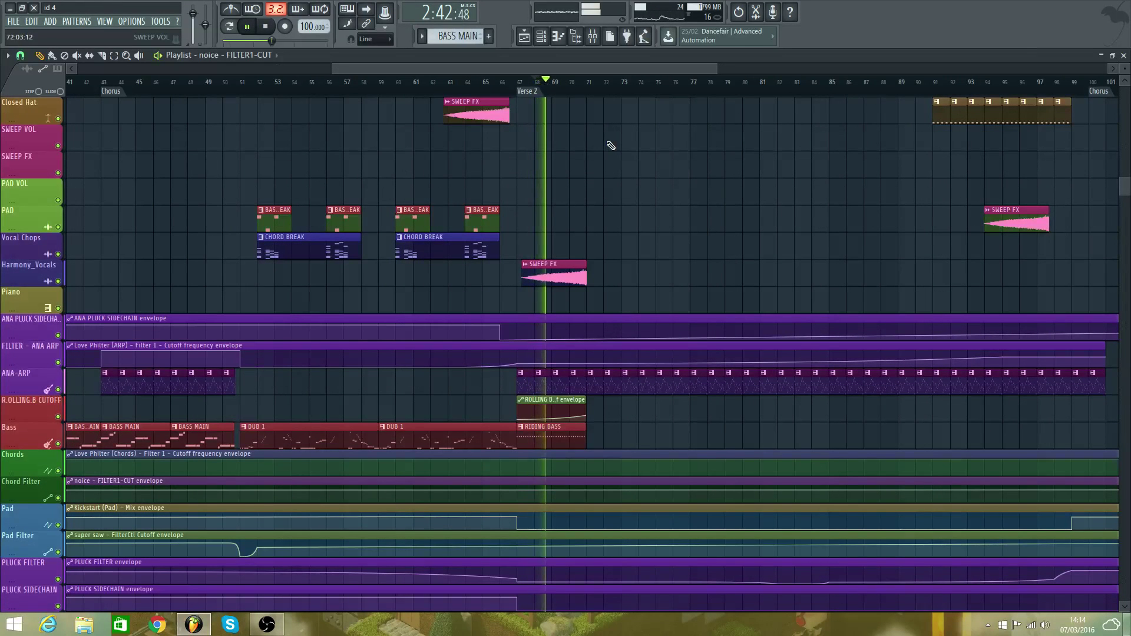
scroll(612, 146, up, 5)
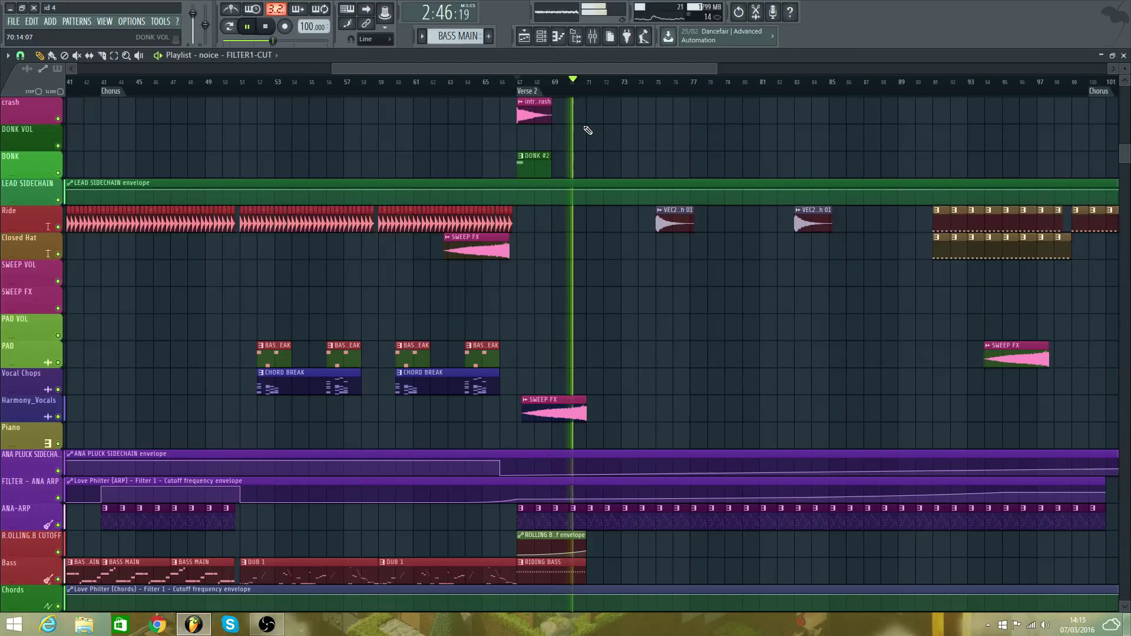
key(space)
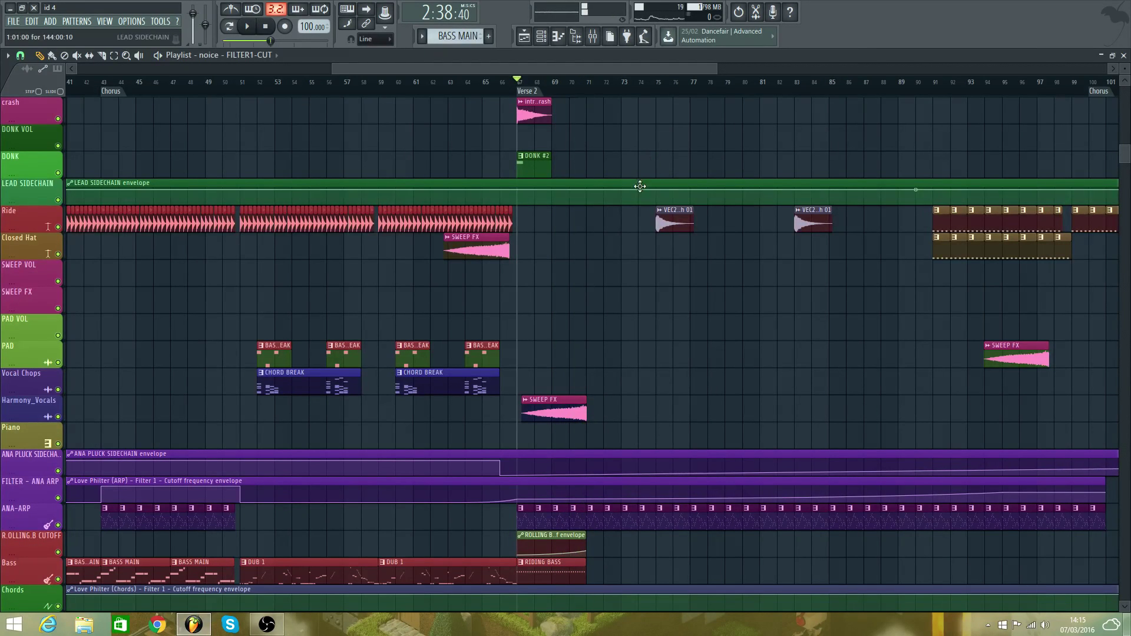
scroll(632, 236, up, 3)
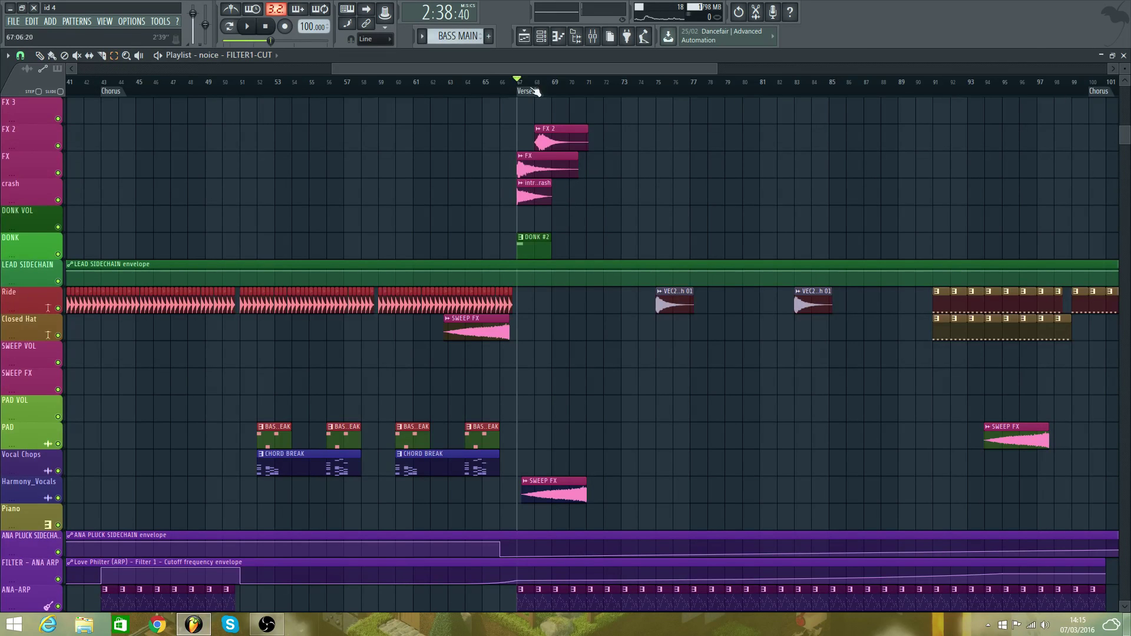
- Add DUB KICK #3 clips on the Kick track from bar 71 to 79 and set that range as the time selection
scroll(617, 115, up, 6)
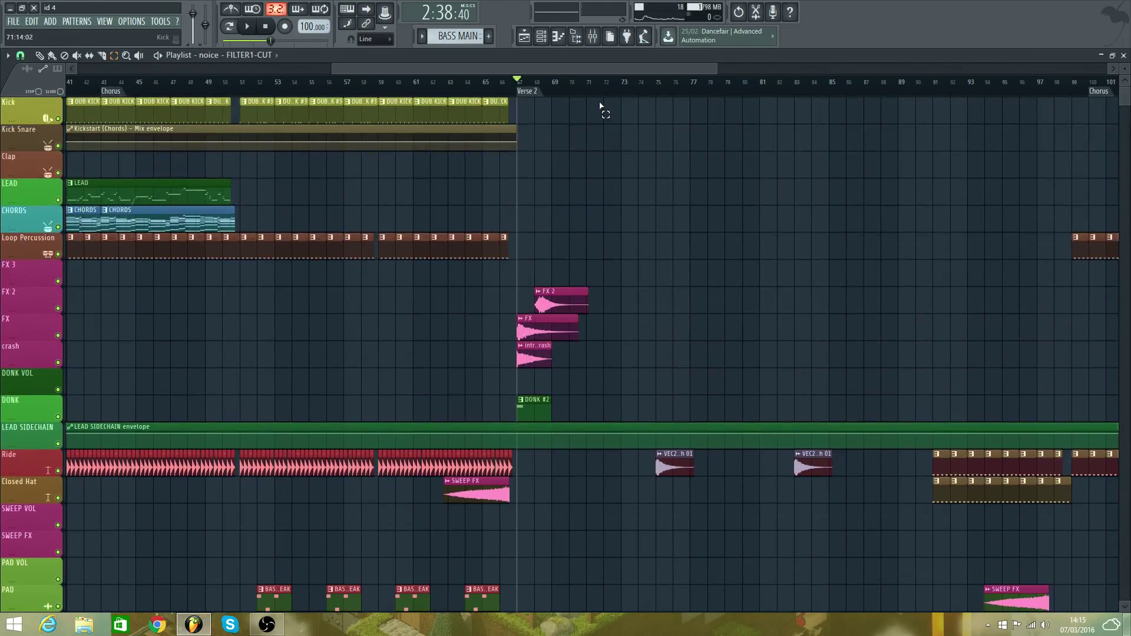
drag(588, 97, 674, 98)
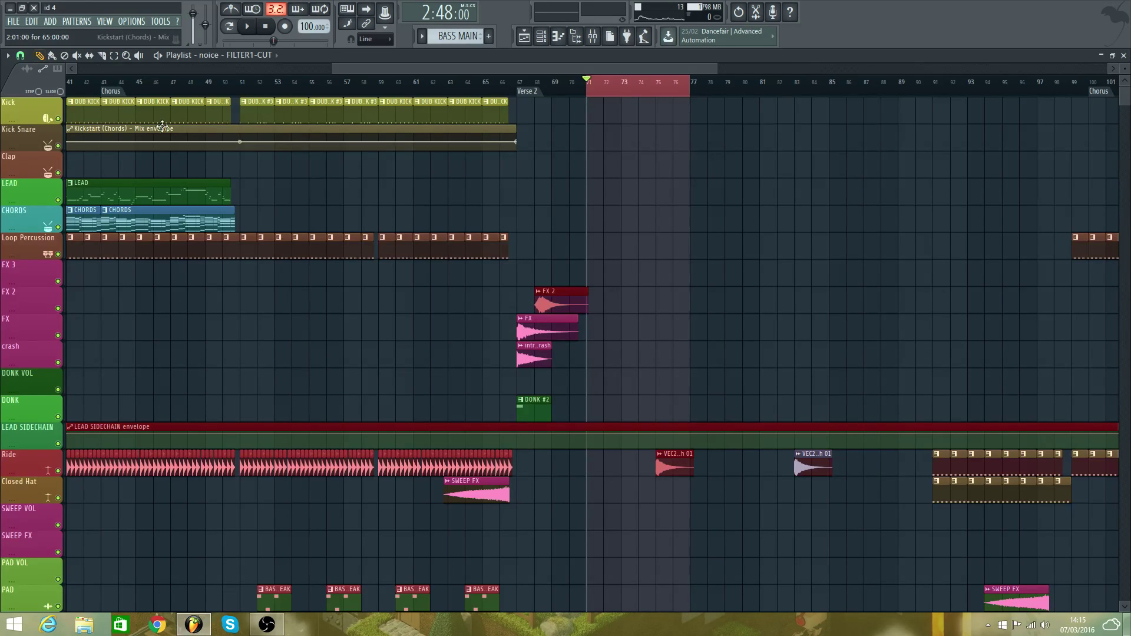
click(255, 112)
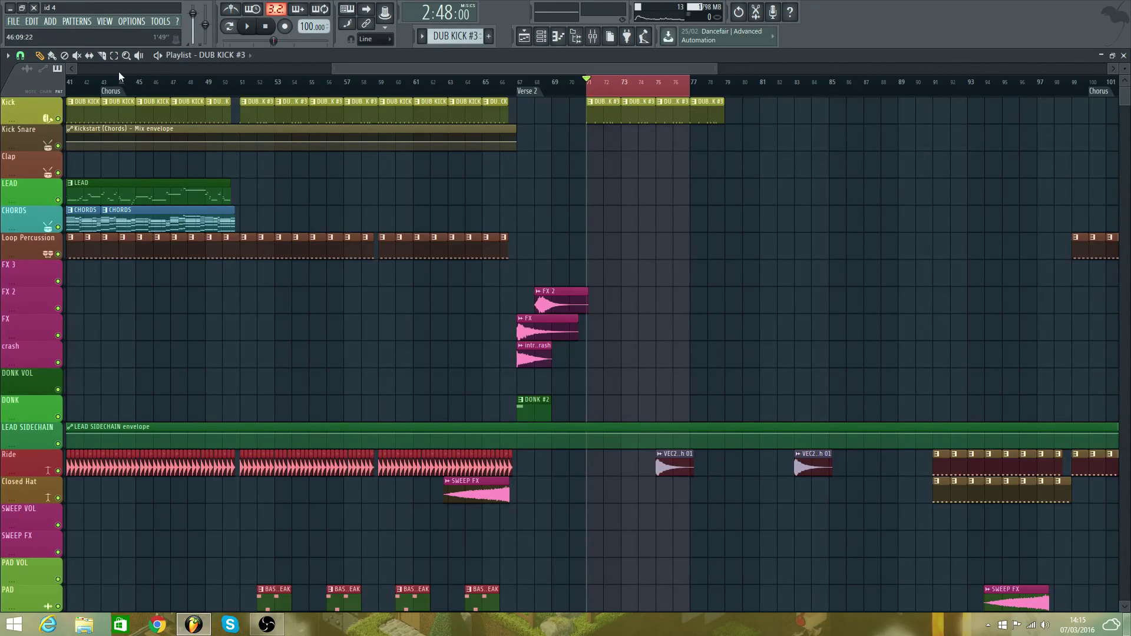
drag(595, 97, 707, 104)
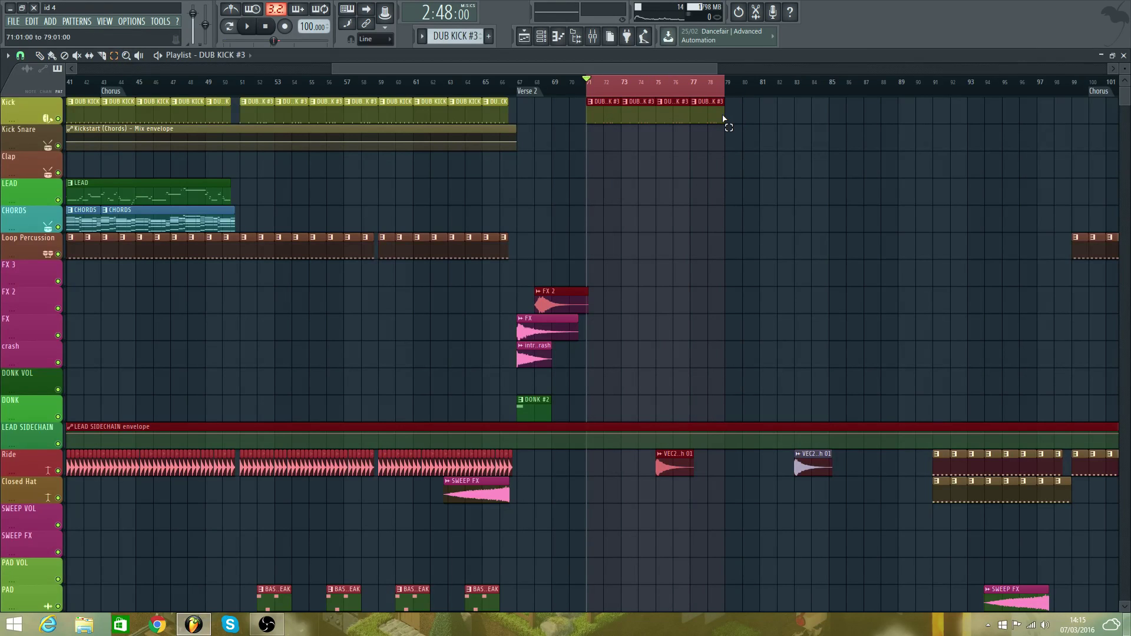
- Play back the transition from bar 70 into the new kick section and review the tracks below it
key(space)
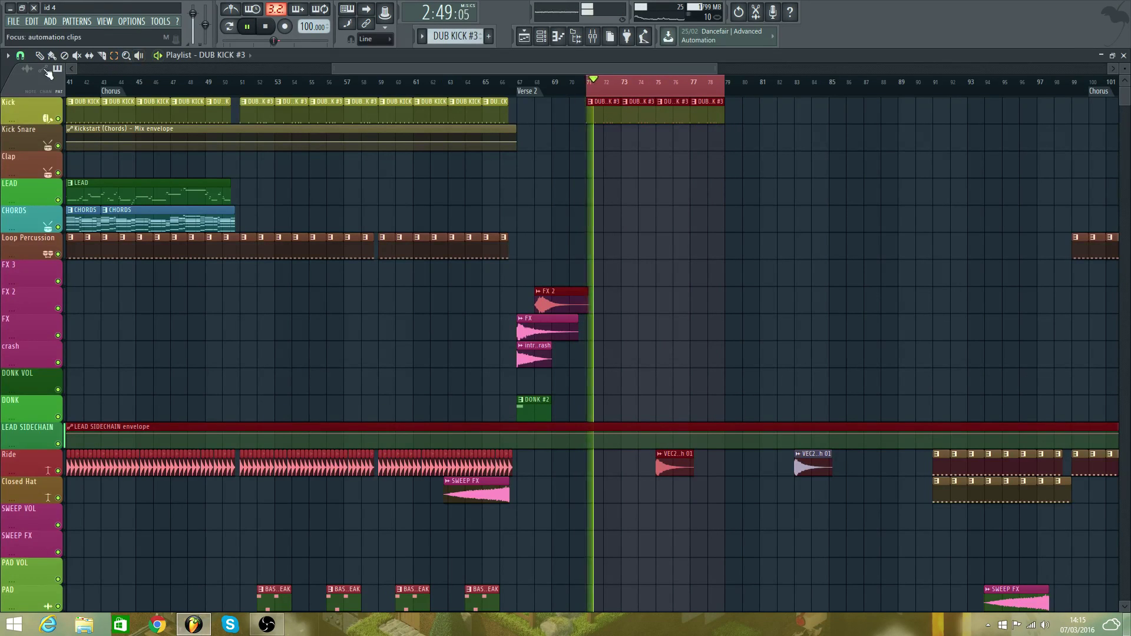
click(569, 82)
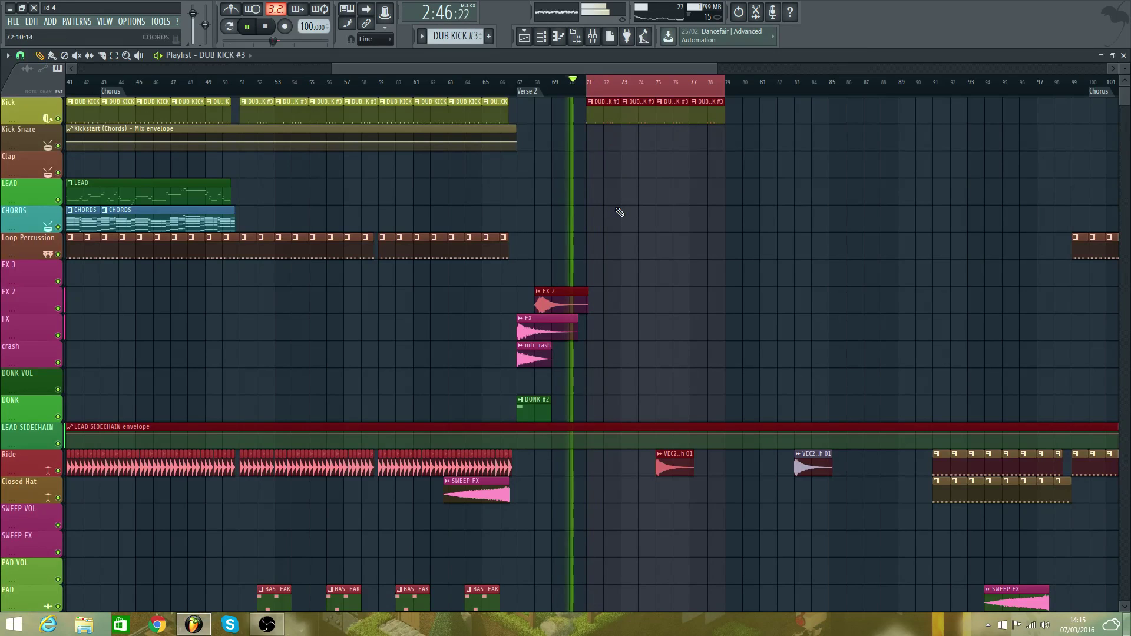
scroll(609, 318, down, 5)
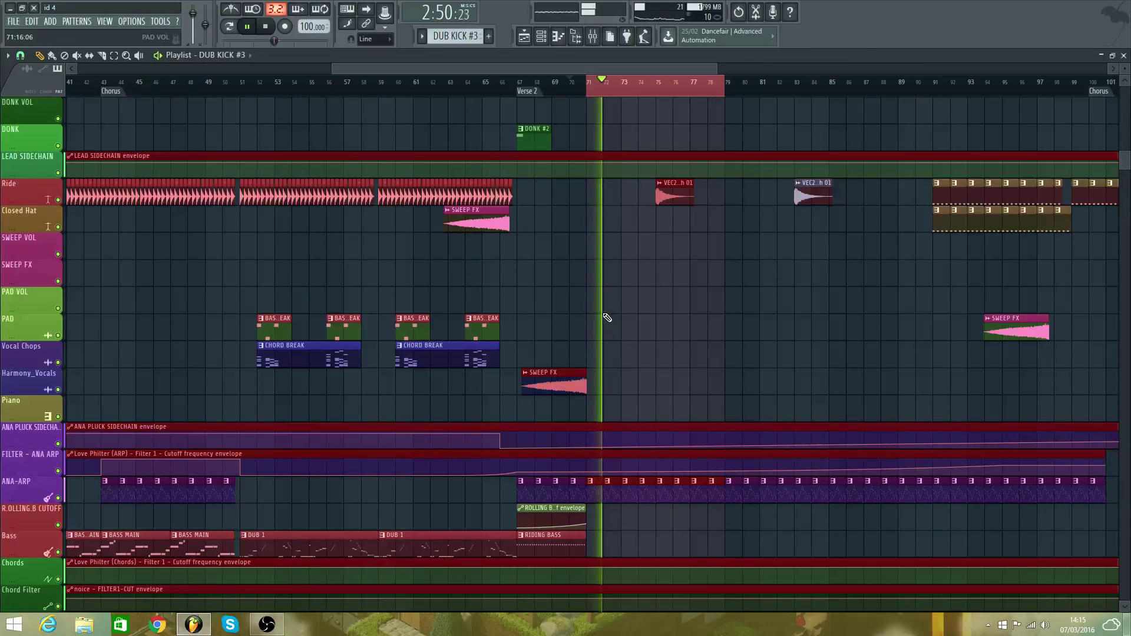
scroll(610, 316, up, 1)
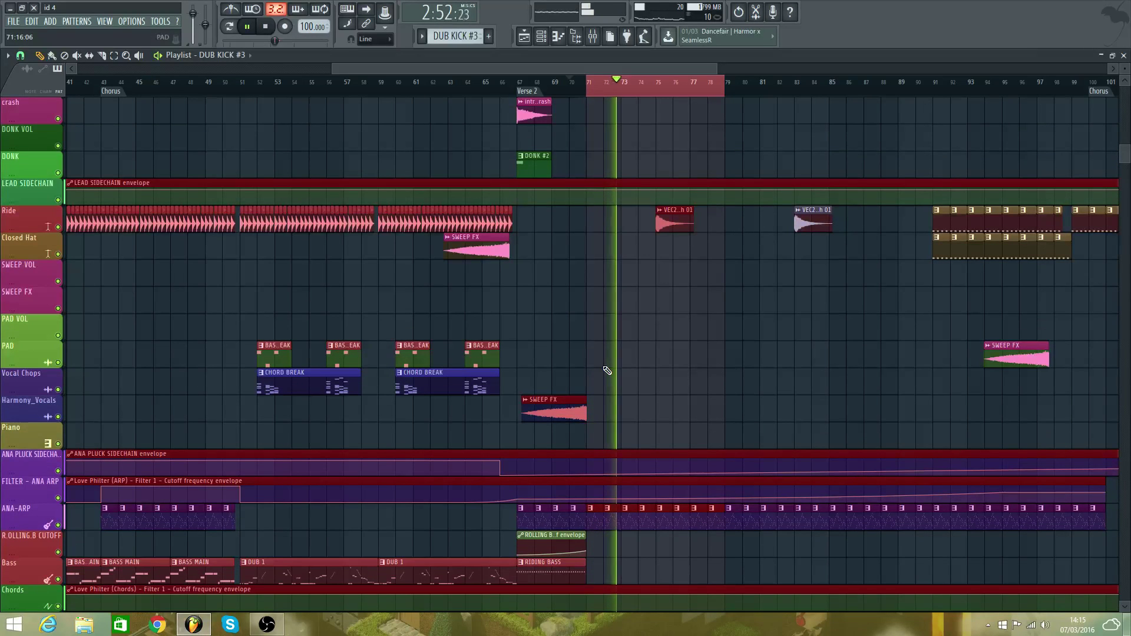
scroll(607, 370, down, 1)
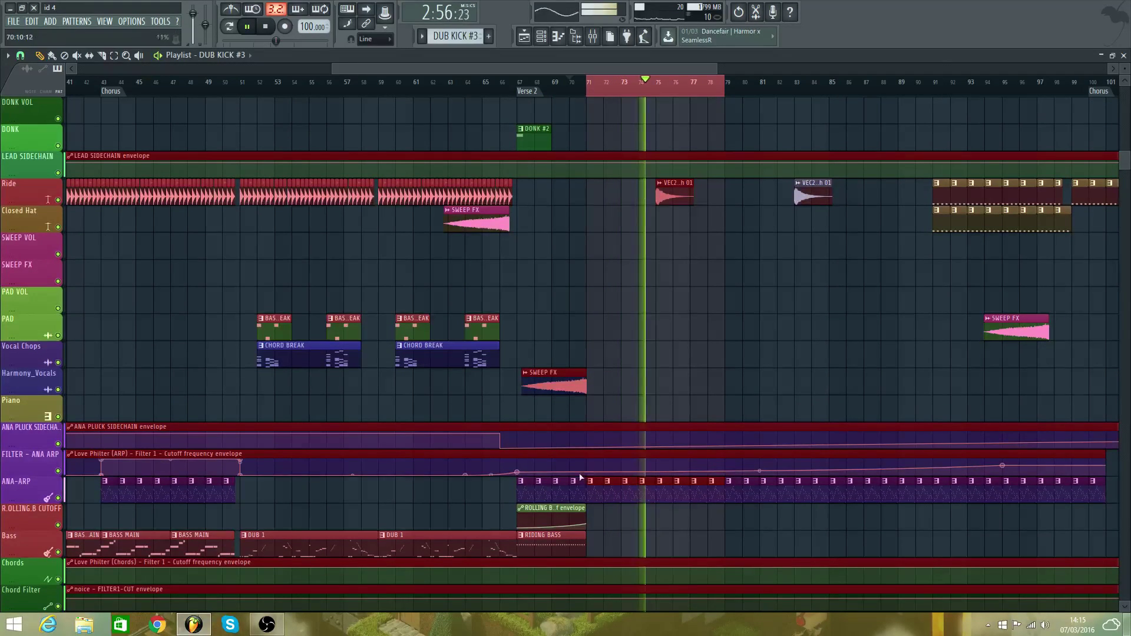
key(space)
- Place a VEC2 Cymbals Crash 01 clip at bar 71 on the Percussion Fills track and play the transition
scroll(566, 441, down, 6)
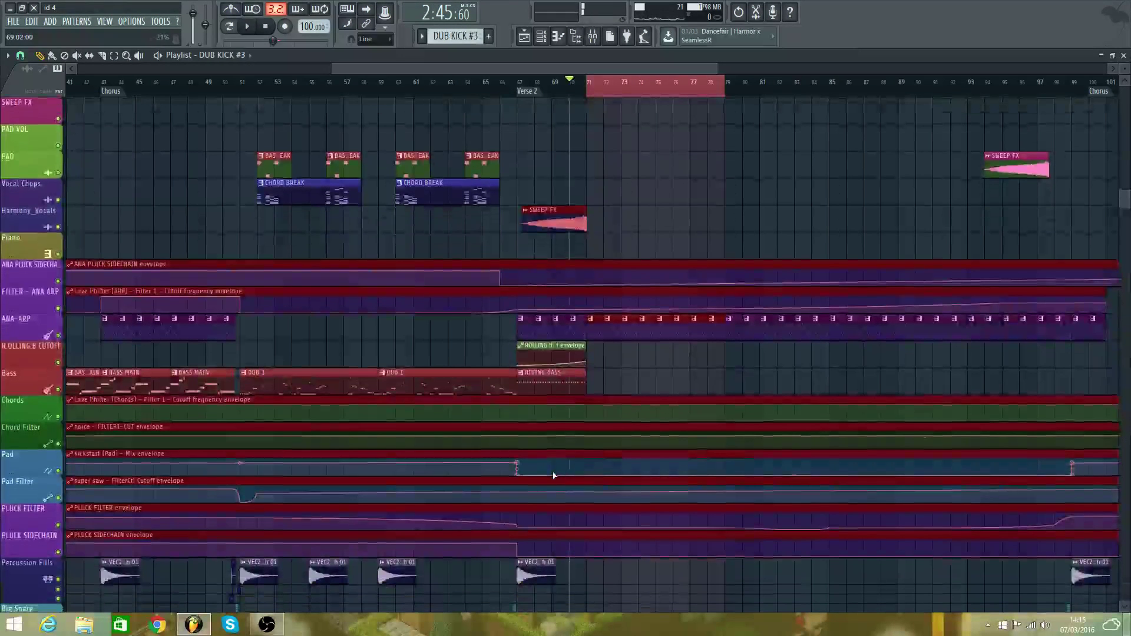
click(547, 568)
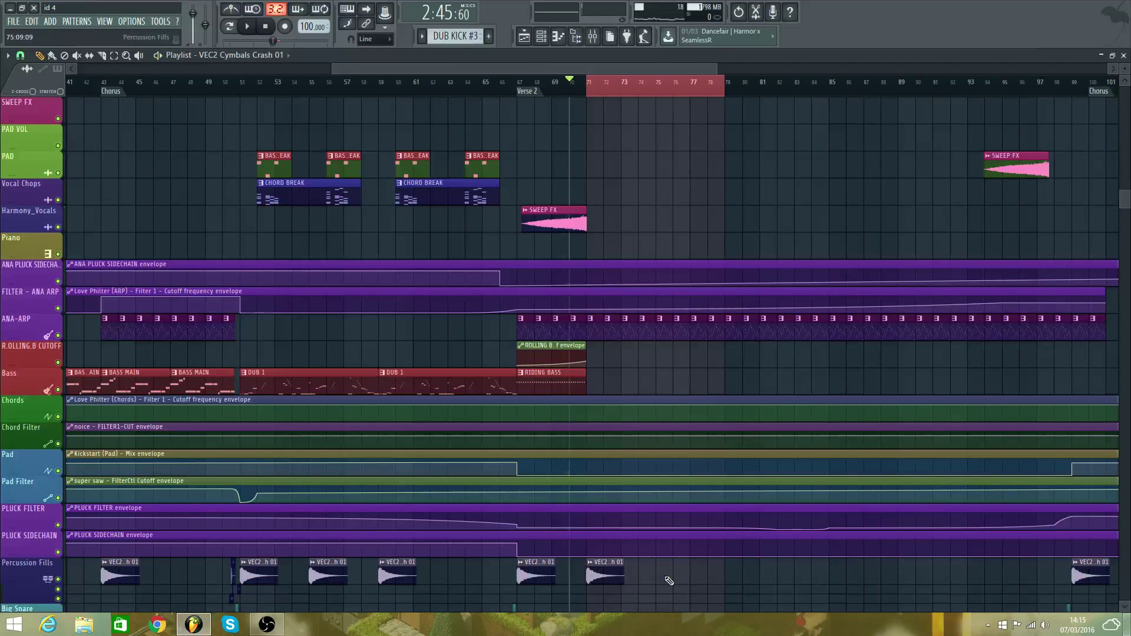
key(space)
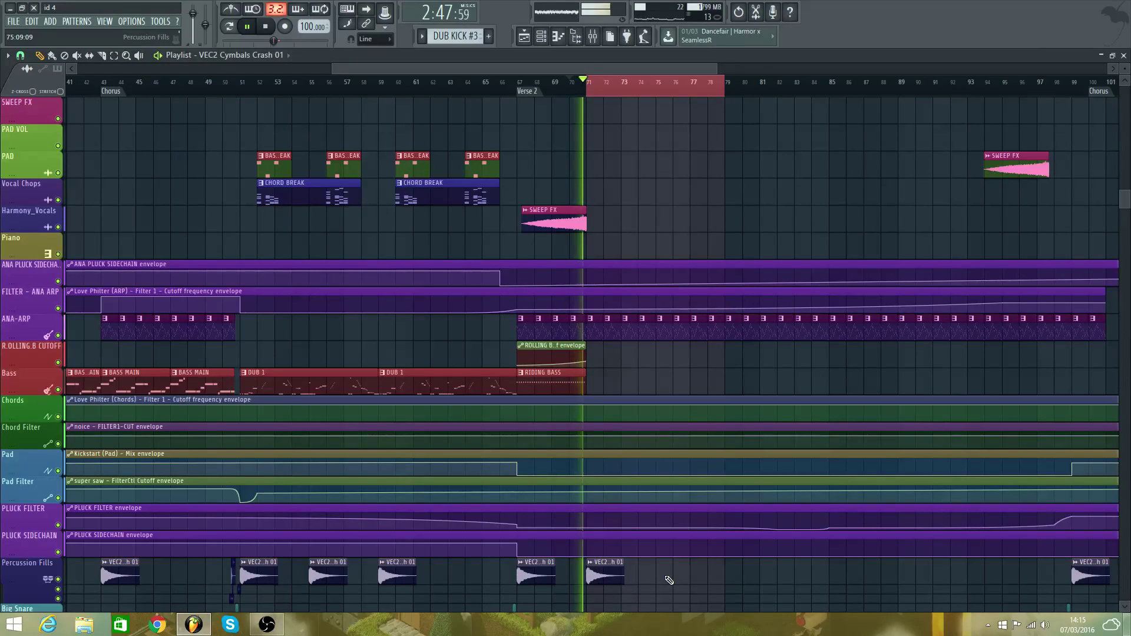
- Move the two VEC2 Cymbals Crash 01 clips at bars 75 and 83 from the Ride track to the Closed Hat track
scroll(604, 513, up, 9)
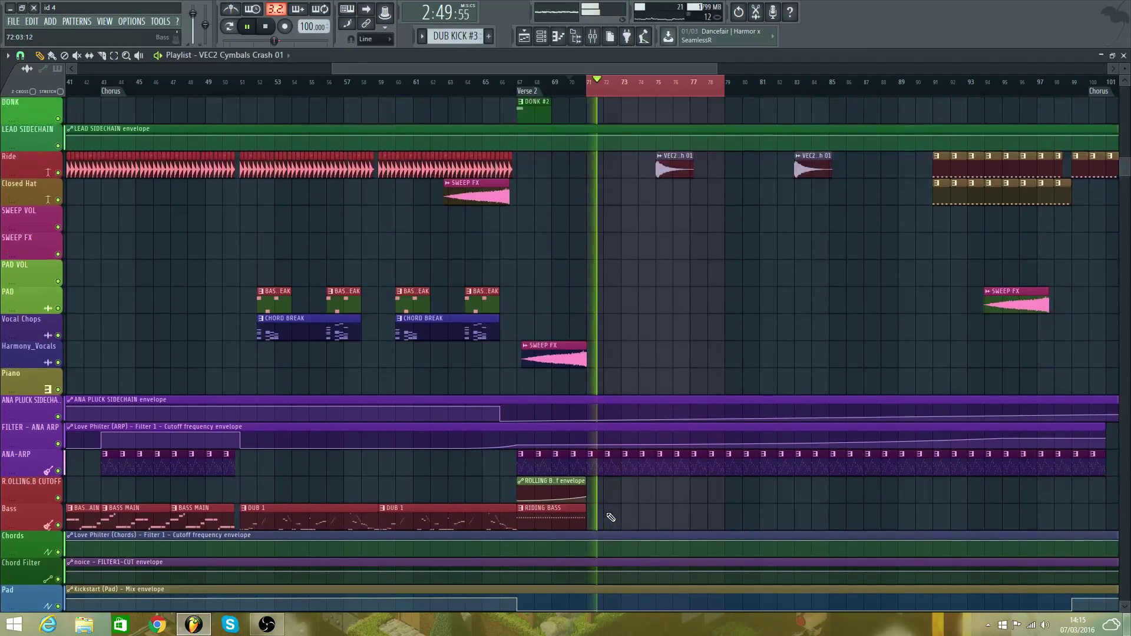
scroll(603, 508, up, 7)
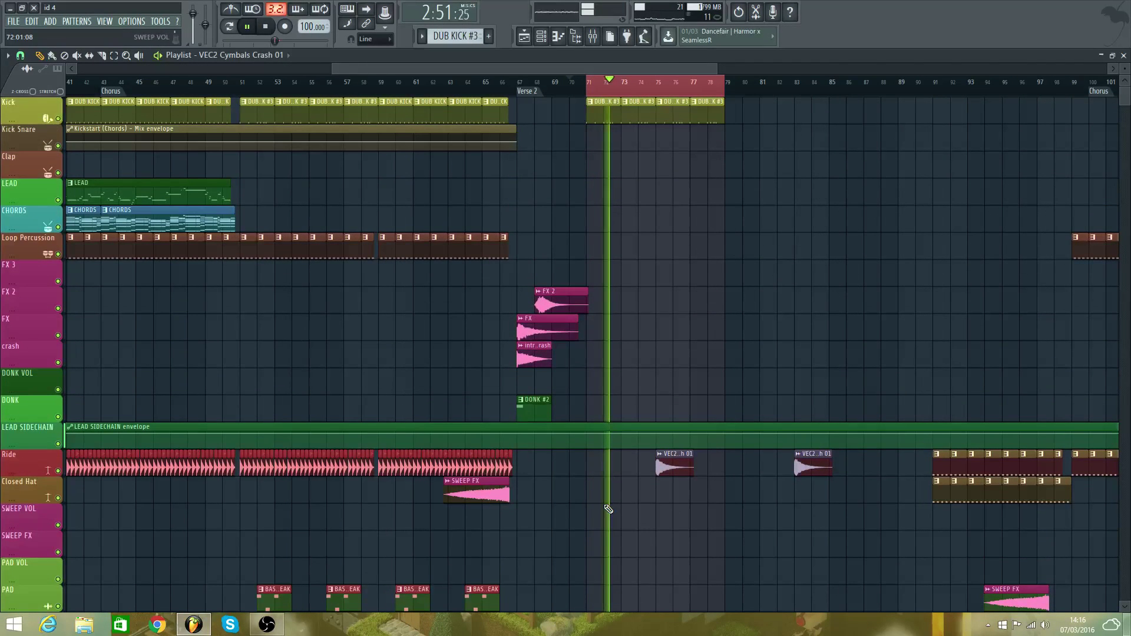
drag(669, 468, 669, 495)
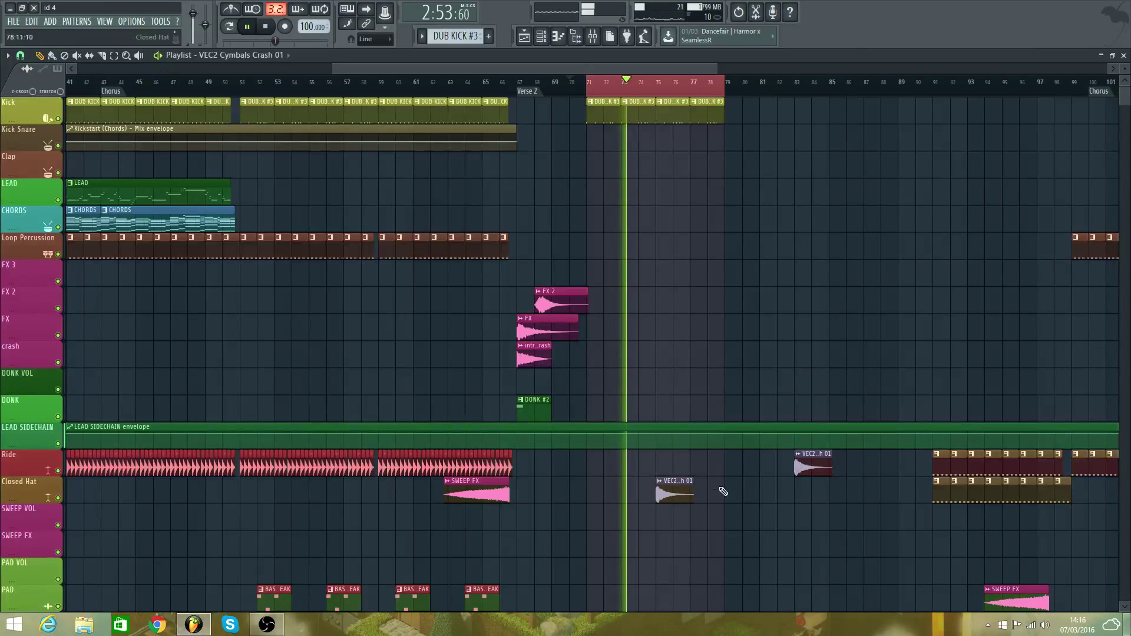
drag(811, 484, 811, 487)
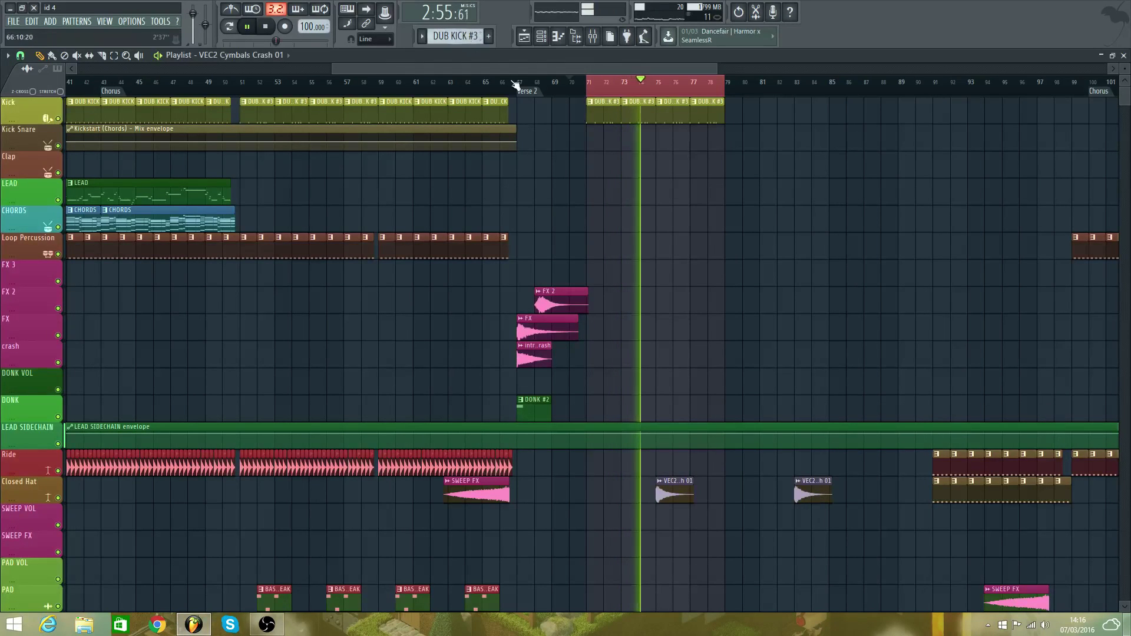
- Delete the old pattern clips on the Loop Percussion, Ride and Closed Hat tracks from bar 91 onwards
drag(509, 69, 741, 69)
drag(741, 124, 717, 144)
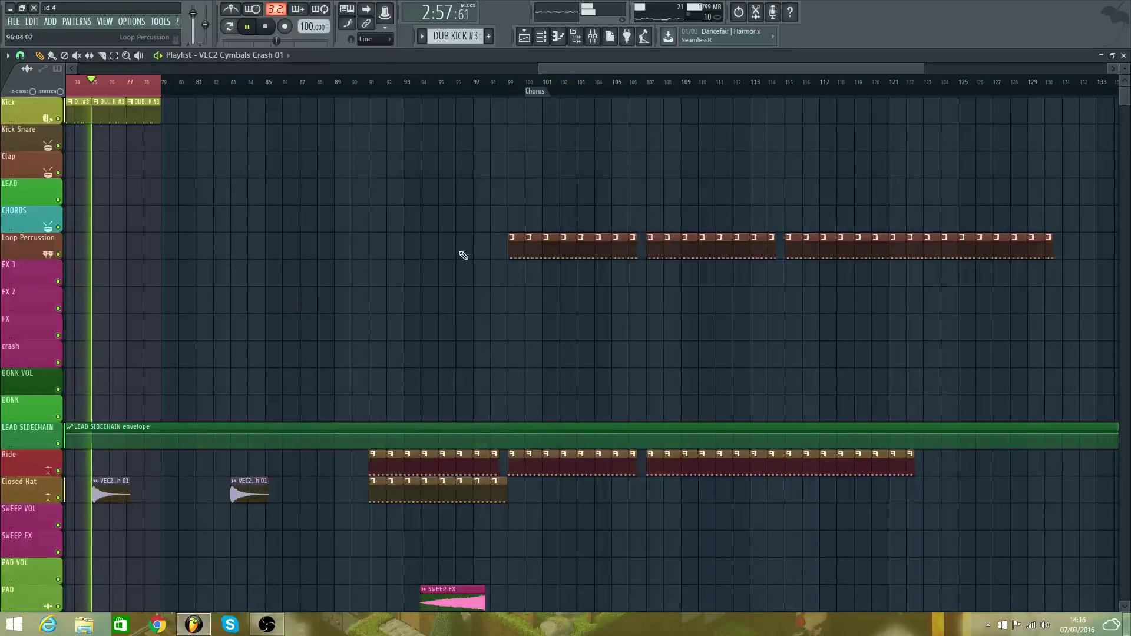
drag(490, 251, 1071, 253)
drag(367, 464, 917, 467)
drag(501, 495, 374, 495)
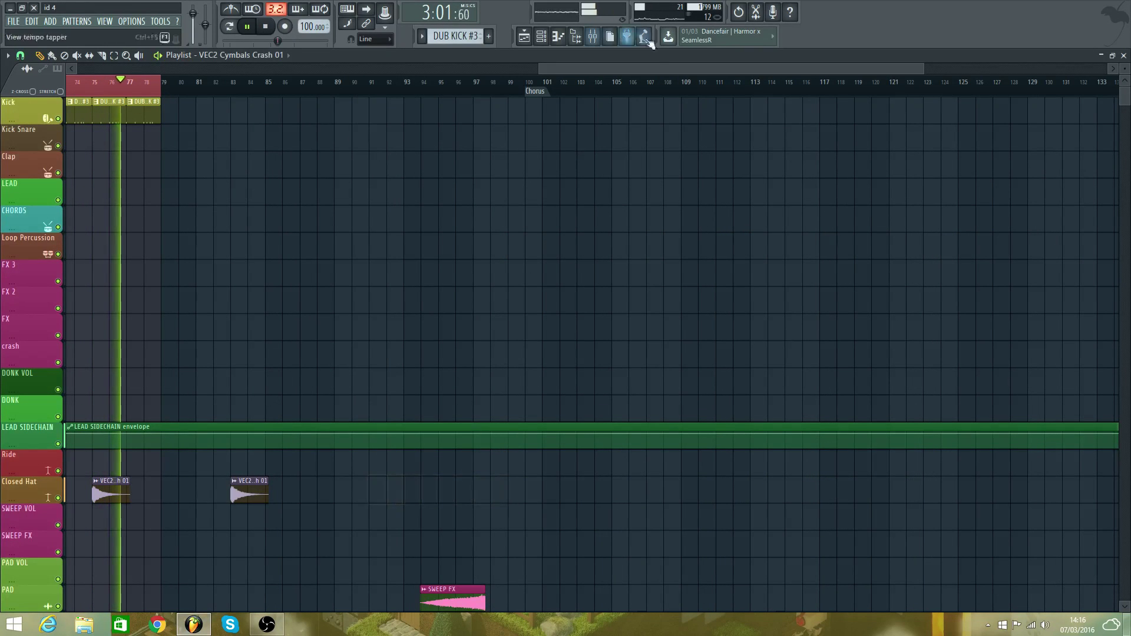
- Copy six Loop Perc clips from bar 35 onwards to bar 71 on the Loop Percussion track and restart playback
drag(651, 70, 391, 106)
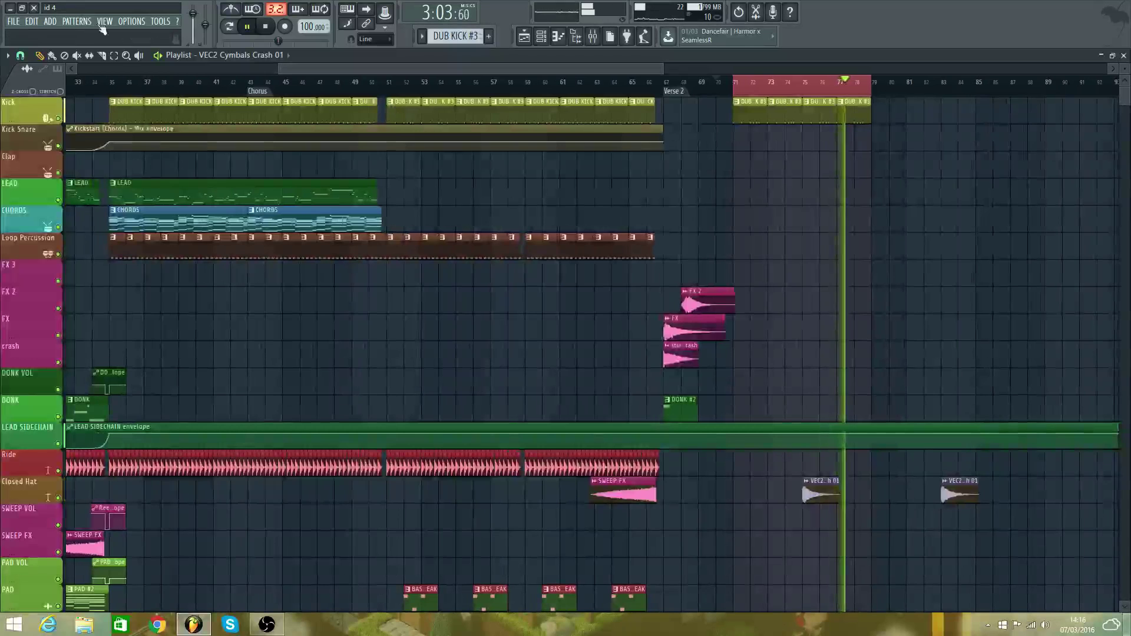
click(115, 55)
drag(96, 232, 214, 263)
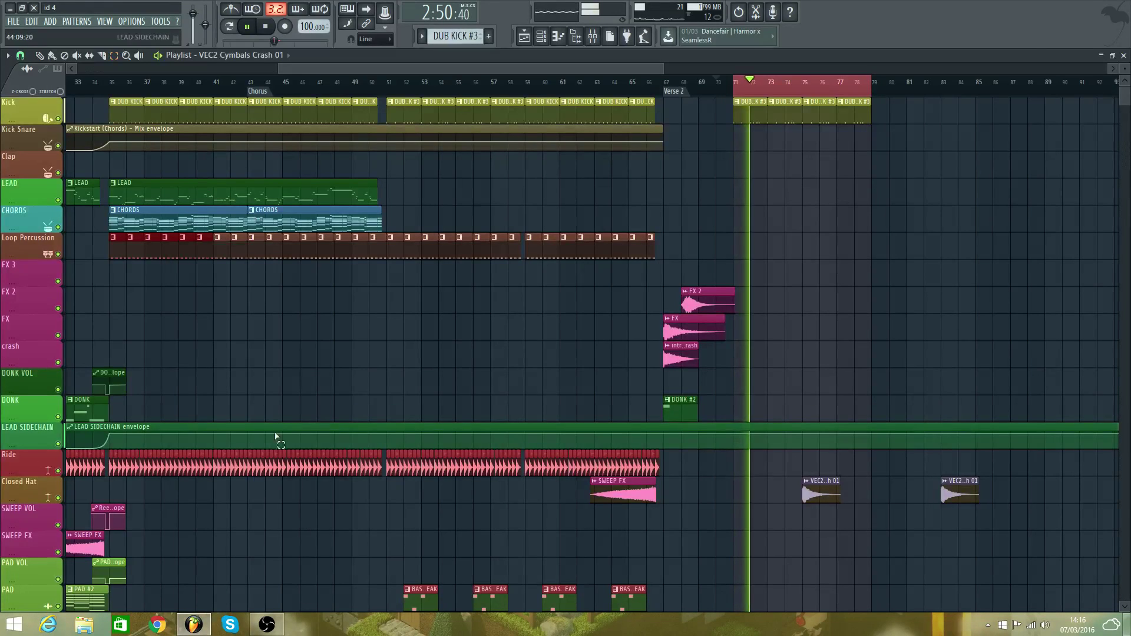
key(ctrl+v)
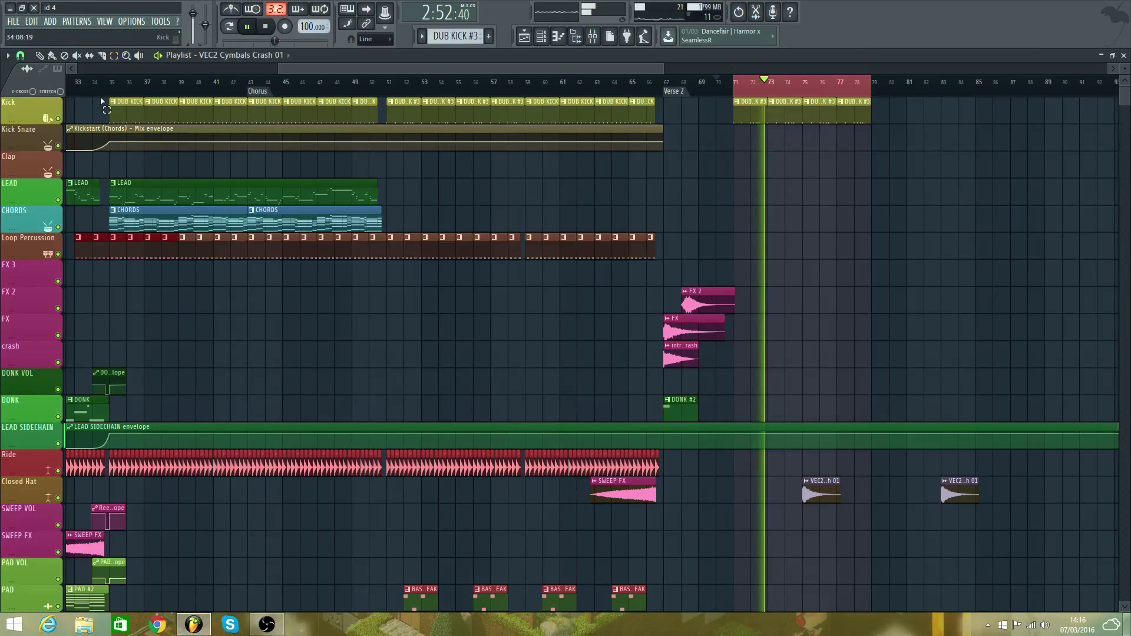
drag(81, 249, 745, 250)
key(space)
key(space)
- Extend the Loop Perc clips to bar 79 with two more clips, removing the crash clip placed by mistake at bar 77
click(849, 247)
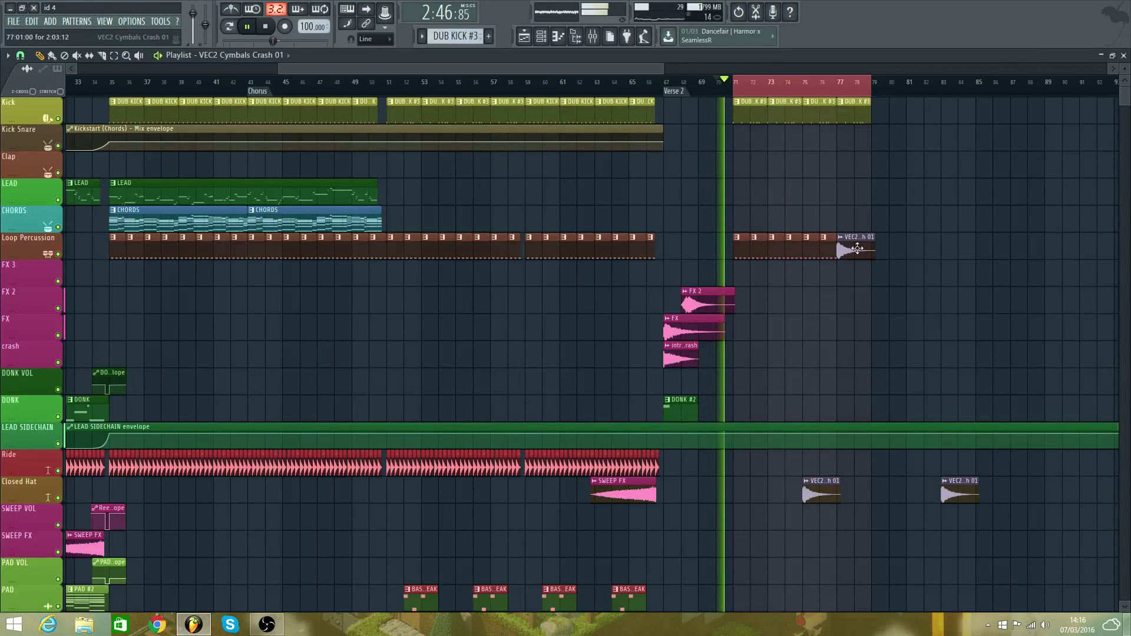
right_click(856, 247)
click(811, 254)
click(842, 254)
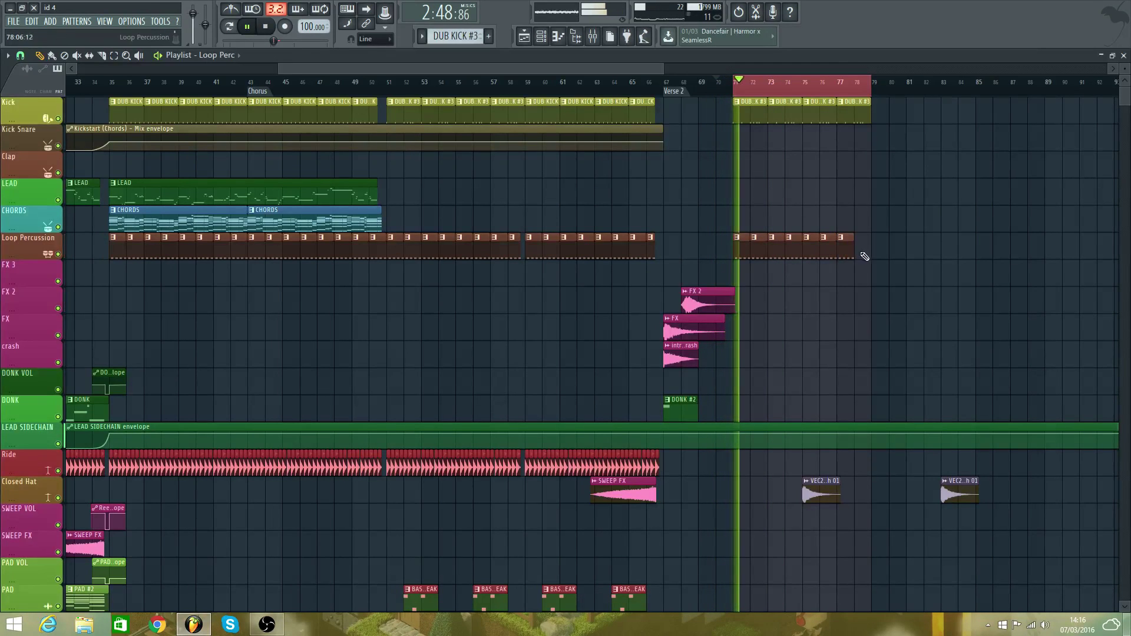
click(863, 255)
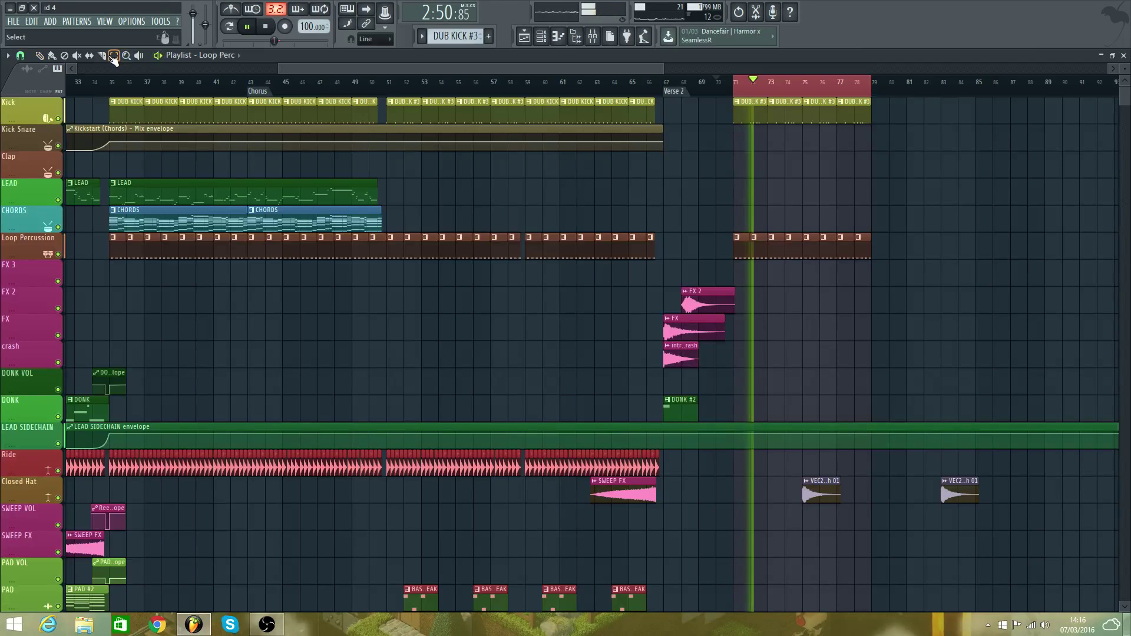
- Copy a block of ride hits from the start of the earlier section to bar 71 on the FX 3 track and play it
drag(666, 466, 581, 465)
click(579, 466)
click(40, 55)
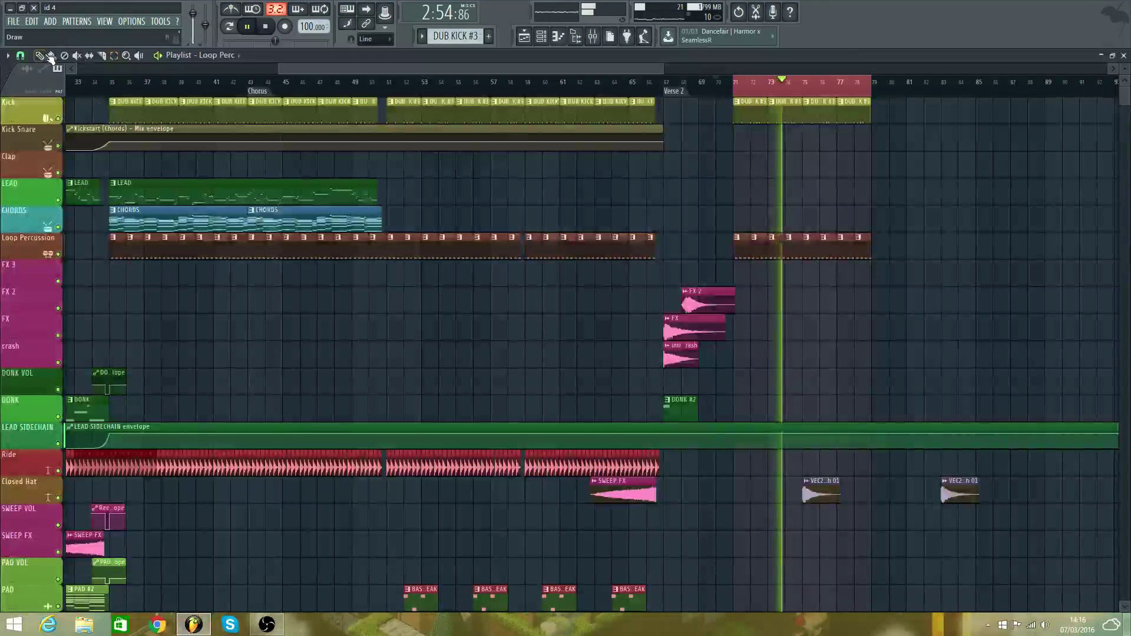
drag(128, 462, 785, 264)
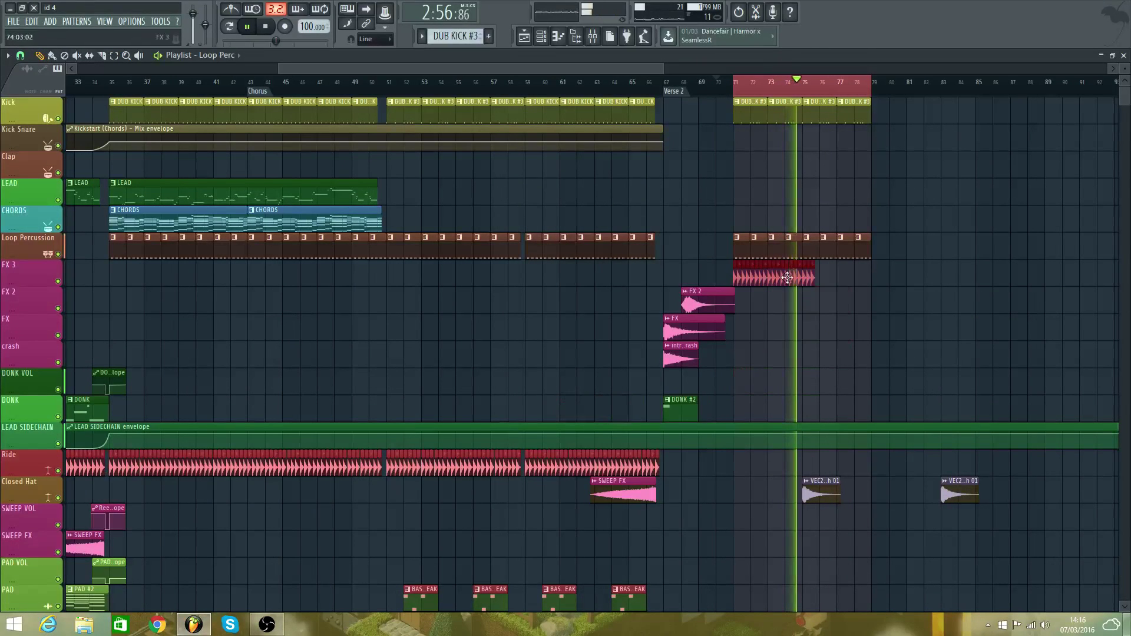
key(space)
key(space)
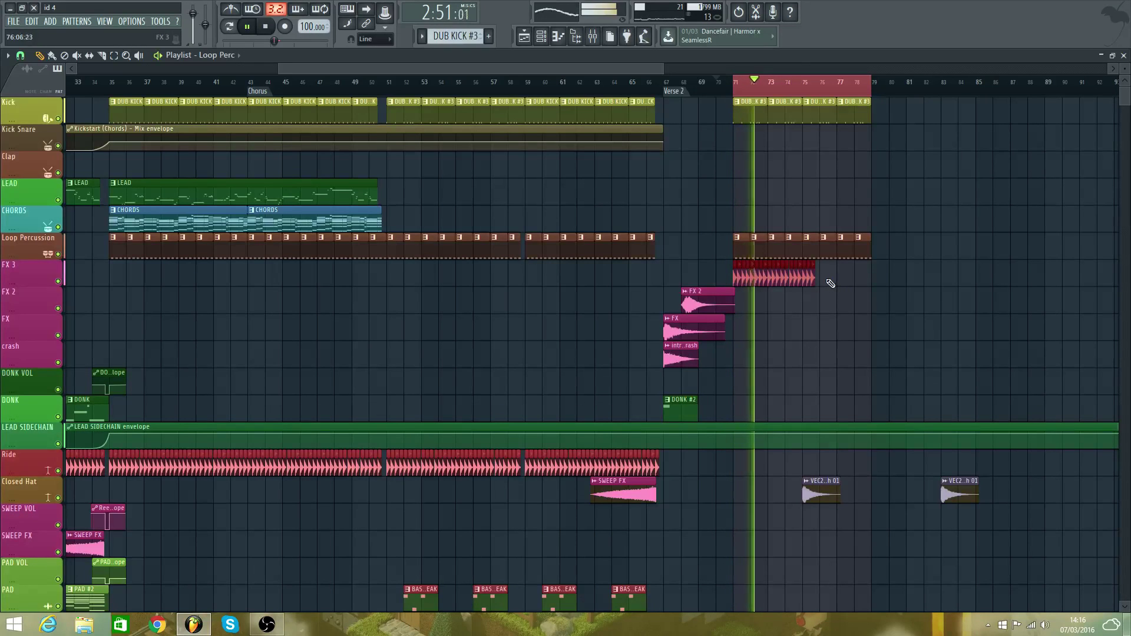
- Duplicate the block of ride hits on the FX 3 track so the copy starts at bar 76
key(ctrl+c)
key(ctrl+v)
drag(126, 271, 870, 271)
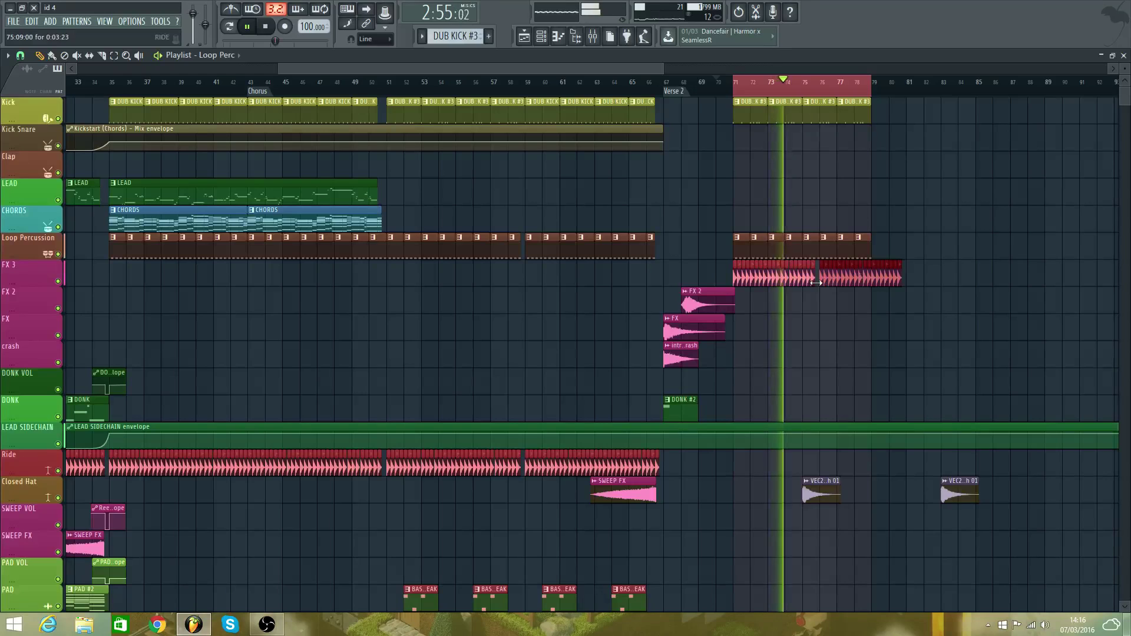
- Fill the gap just before bar 76 on the FX 3 track with a single ride hit, using a finer snap
scroll(467, 91, up, 5)
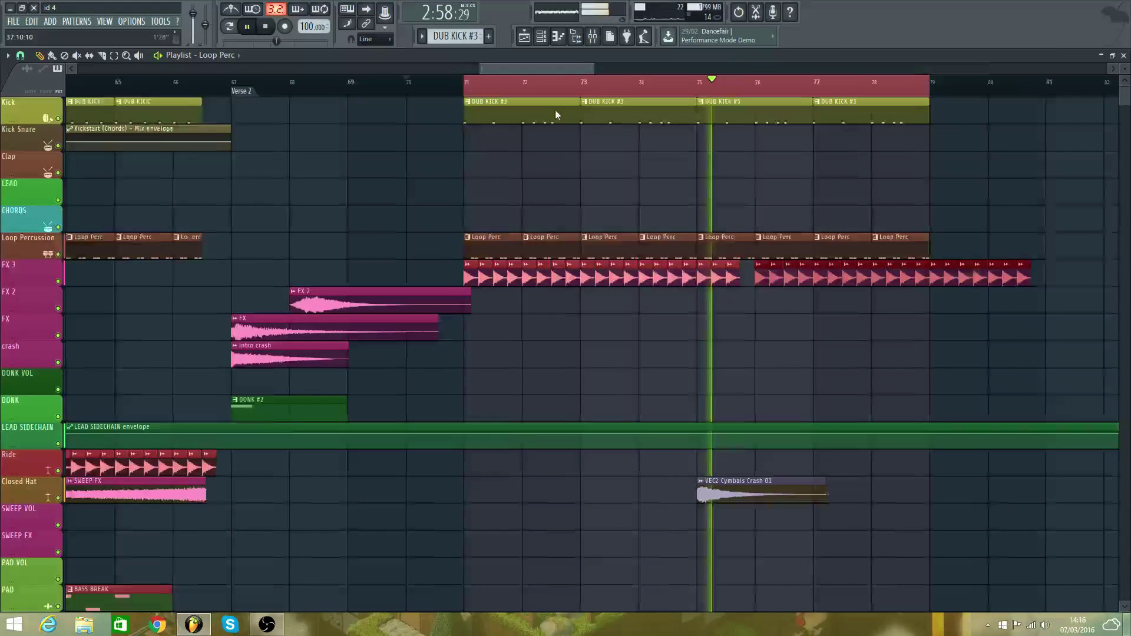
click(20, 54)
click(48, 182)
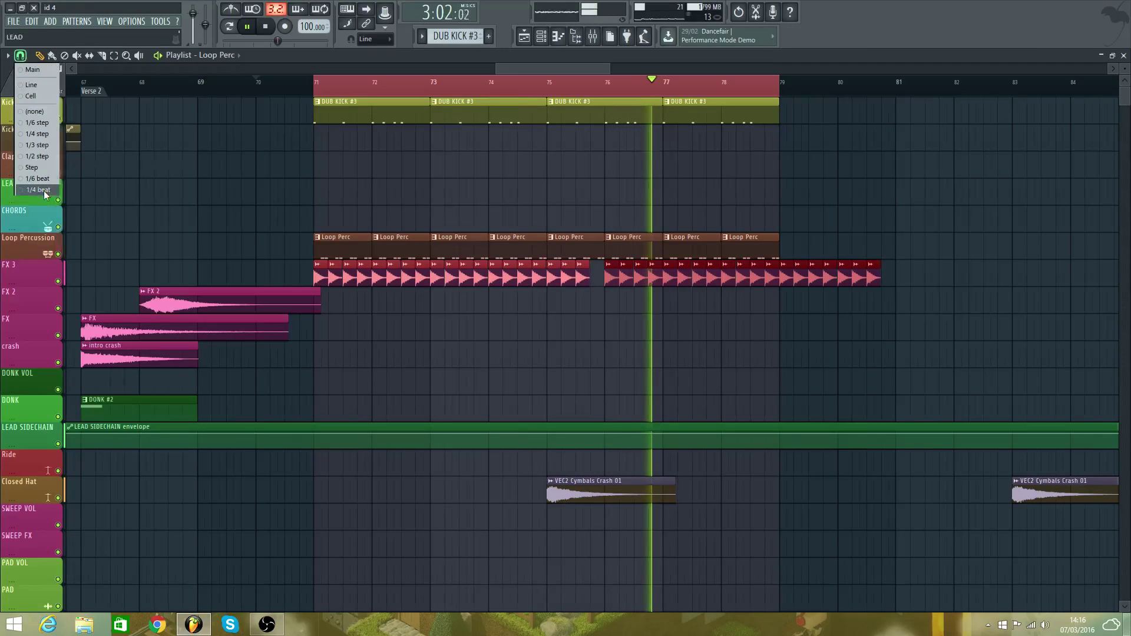
click(596, 276)
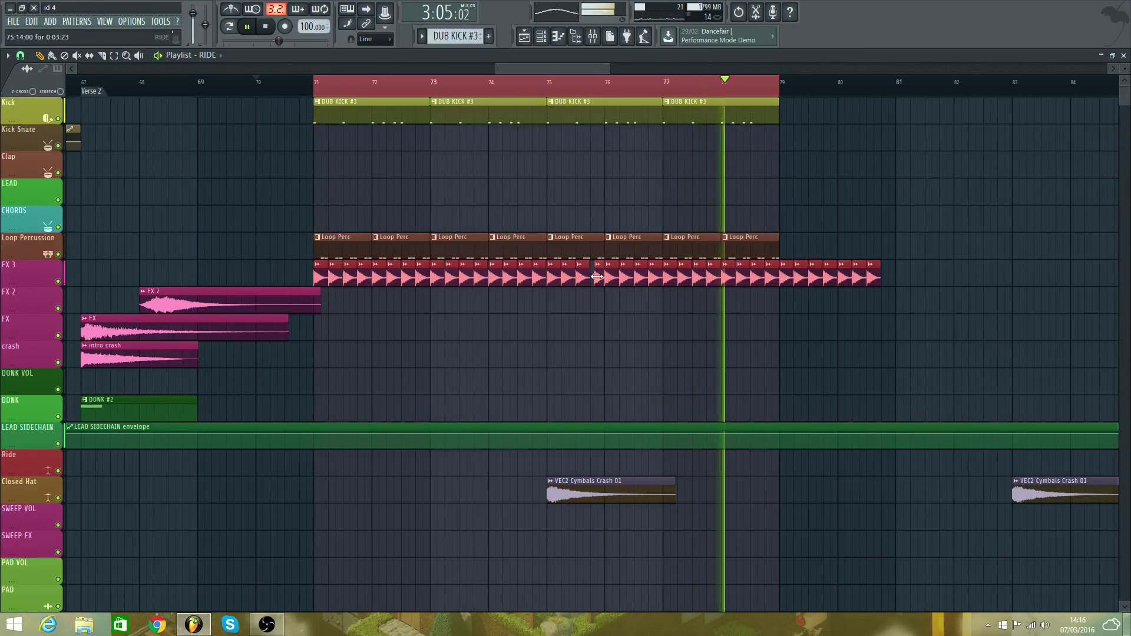
drag(598, 276, 594, 276)
- Delete the surplus ride hits after bar 79 on the FX 3 track and stop playback
right_click(873, 277)
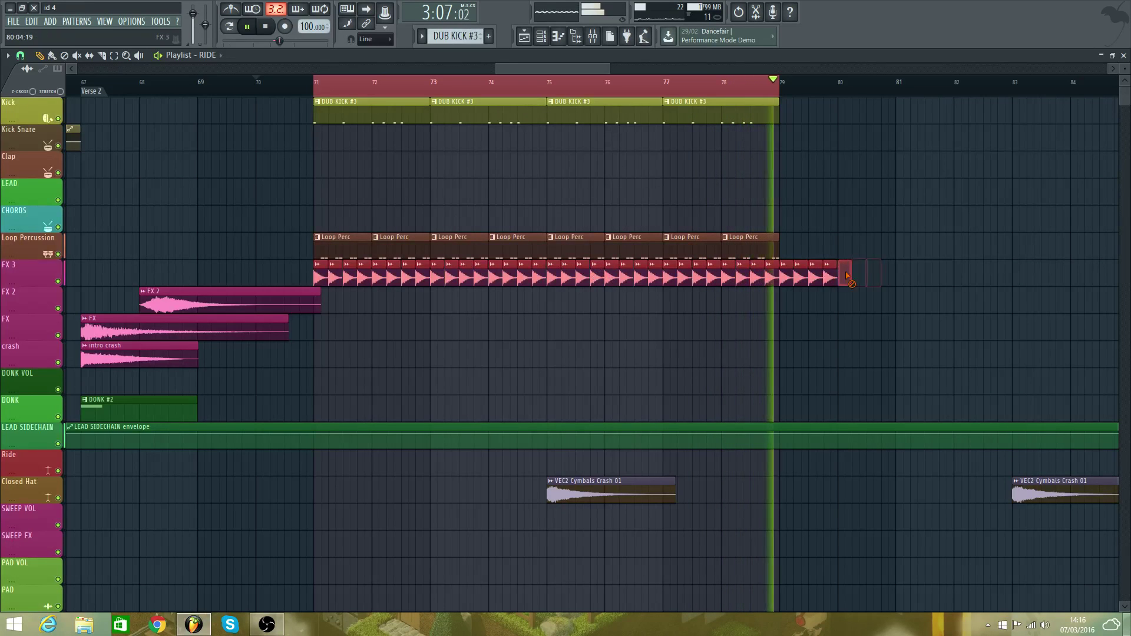
right_click(787, 277)
key(space)
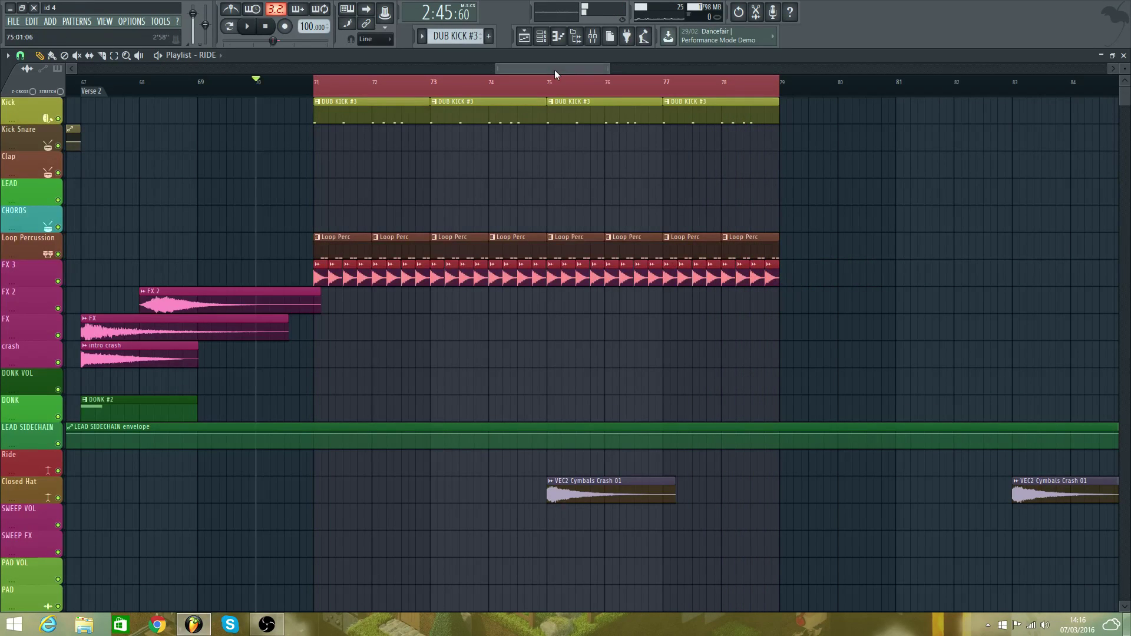
drag(555, 71, 512, 124)
scroll(501, 126, down, 6)
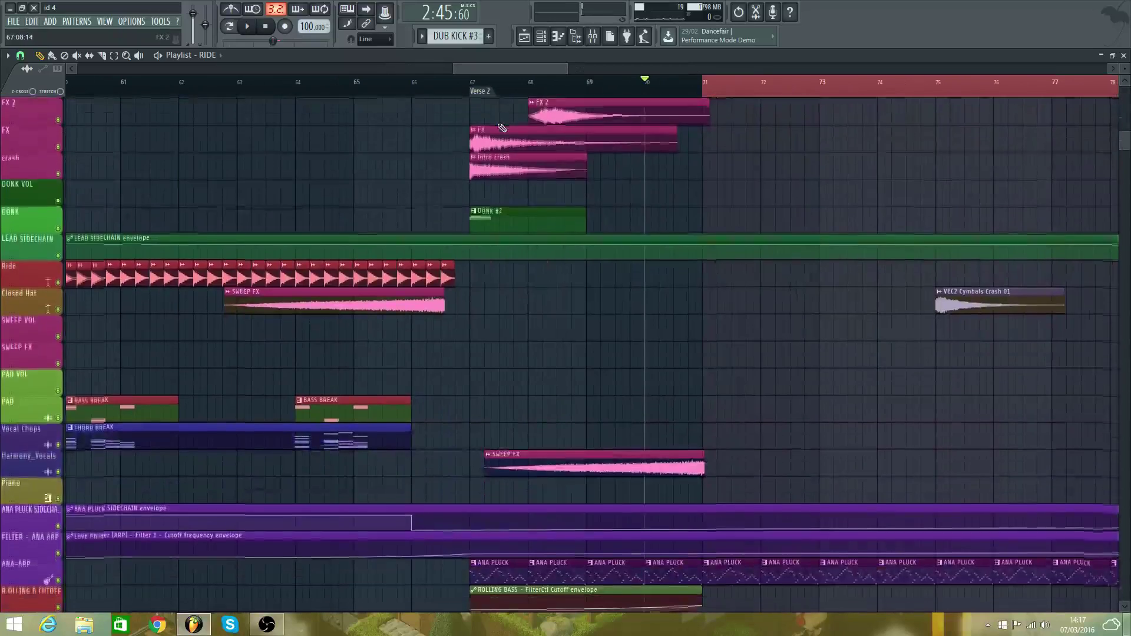
drag(525, 69, 495, 92)
ctrl+scroll(498, 96, down, 3)
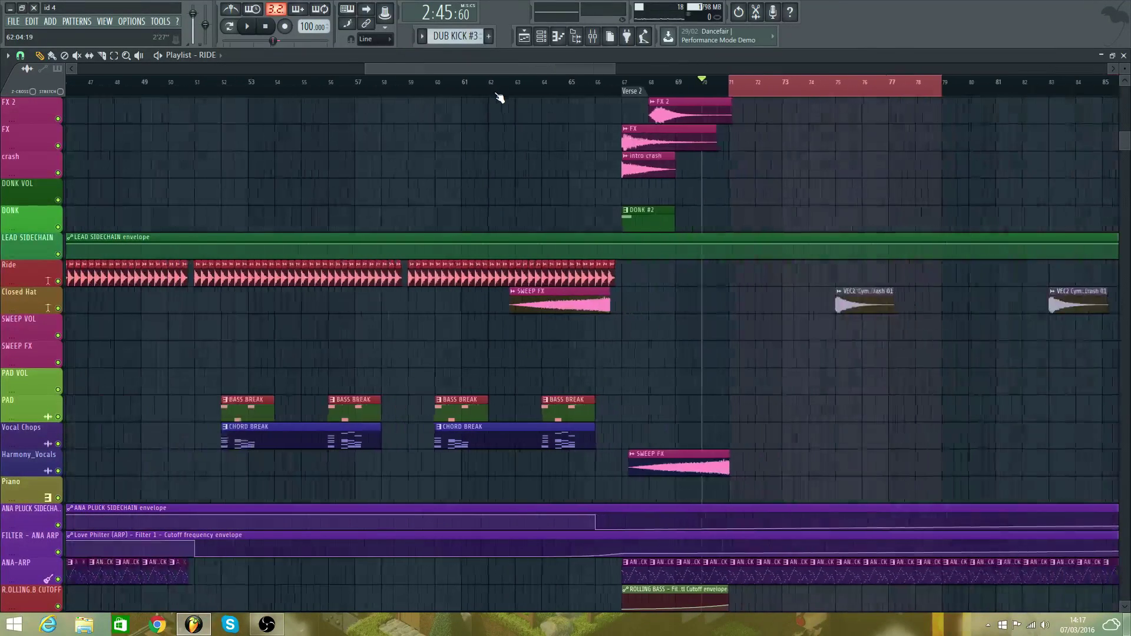
scroll(538, 240, down, 4)
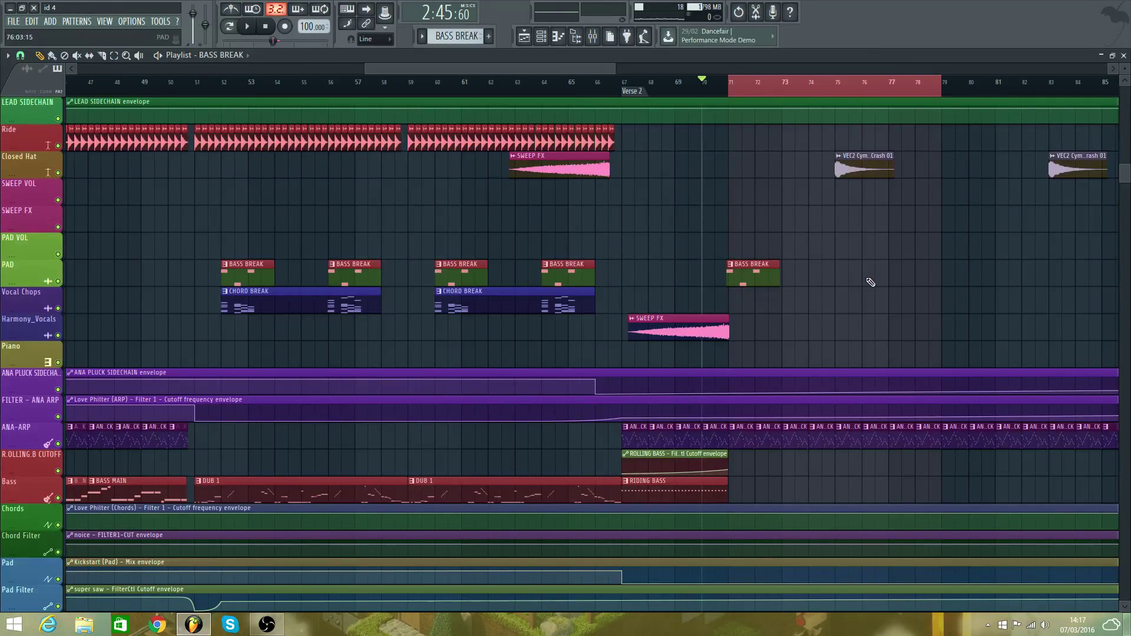
scroll(871, 283, up, 5)
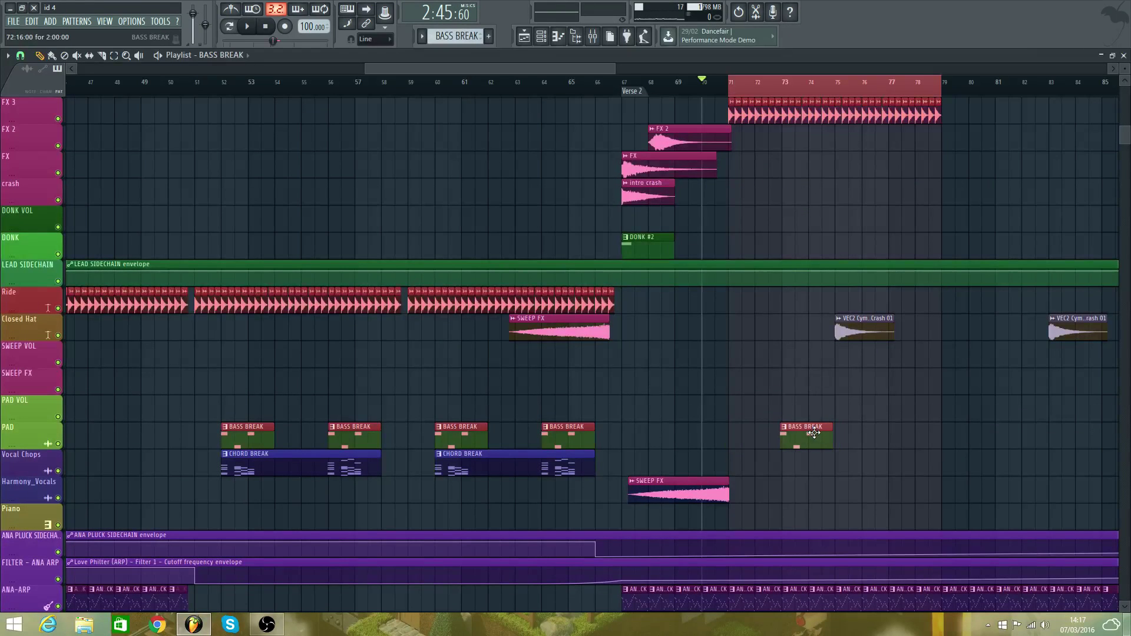
right_click(814, 433)
- Set the playlist snap to Bar and place a BASS BREAK clip at bar 72 on the PAD track
click(20, 55)
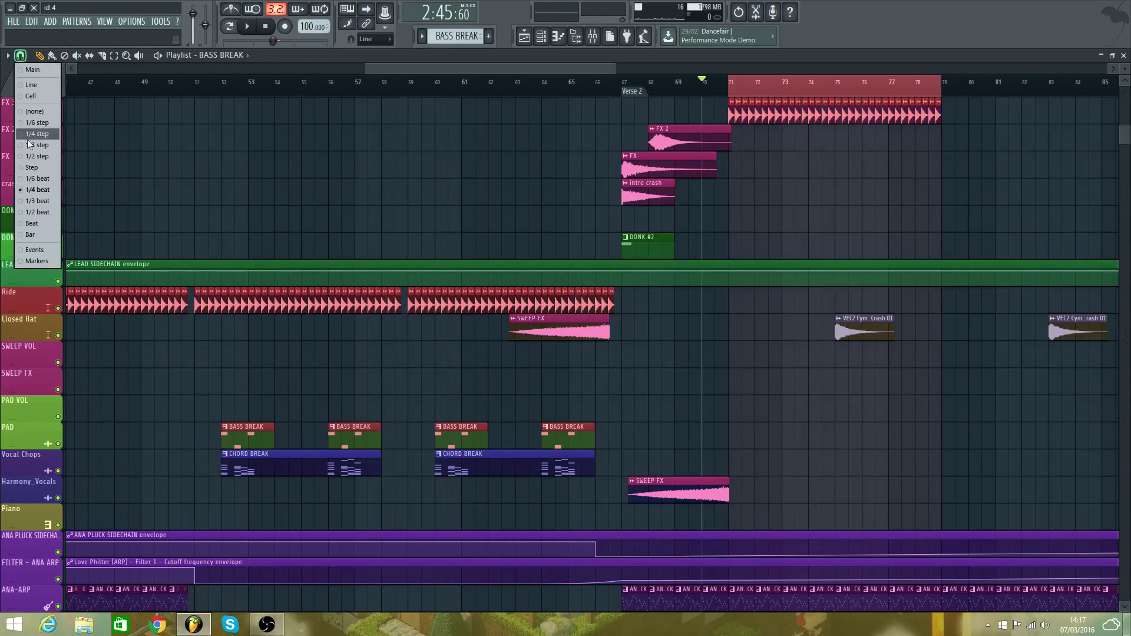
click(30, 235)
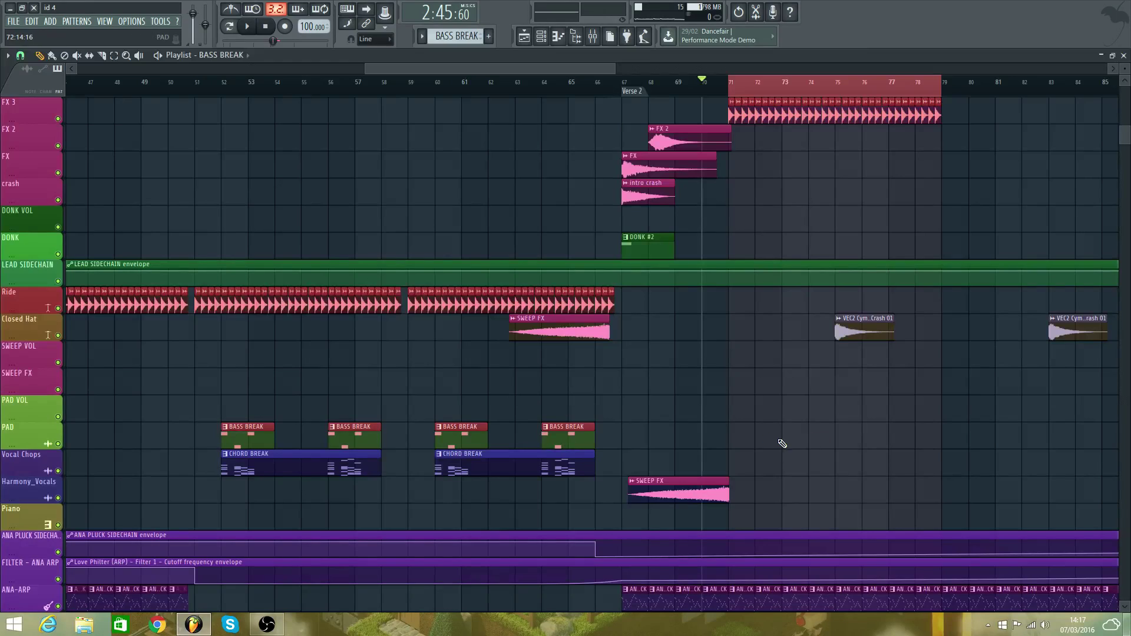
scroll(800, 445, up, 5)
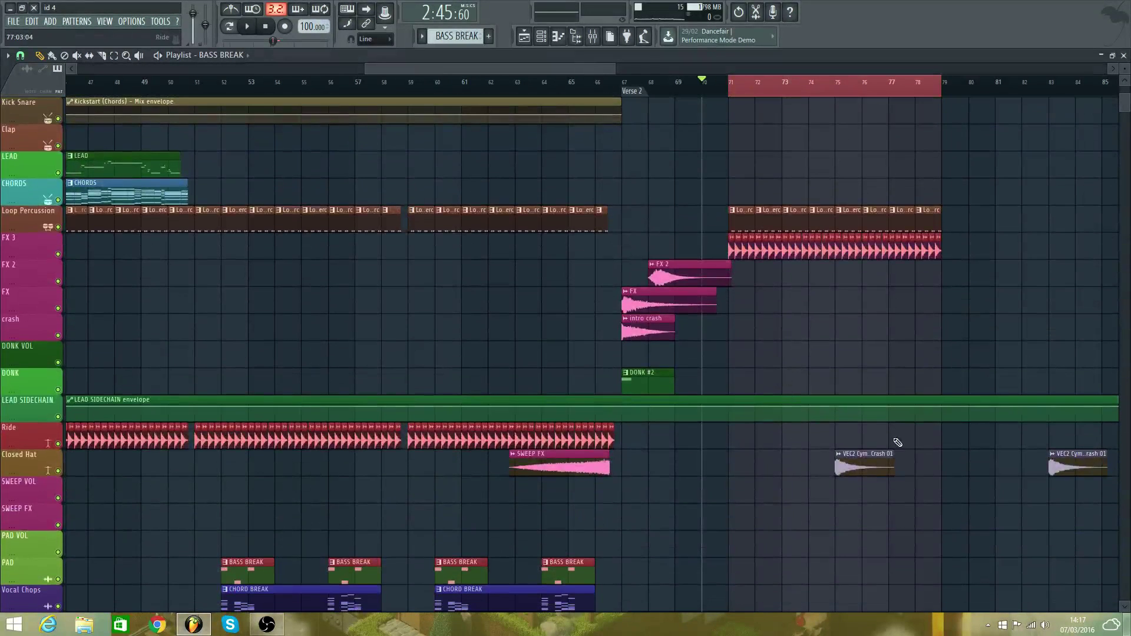
scroll(889, 462, down, 14)
key(space)
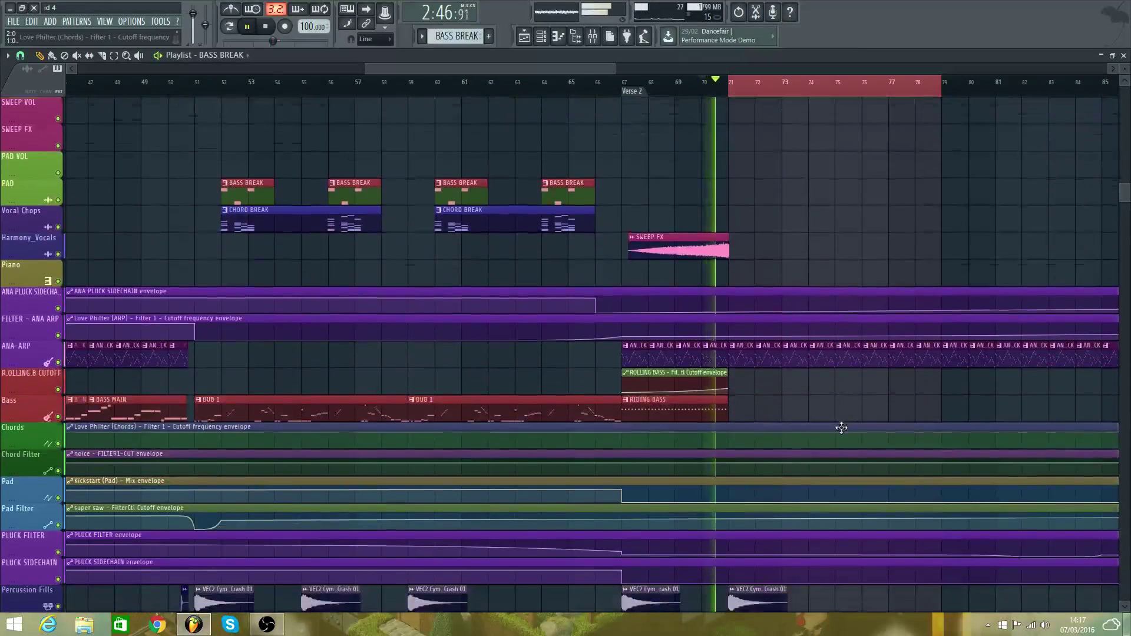
scroll(841, 428, up, 4)
click(734, 302)
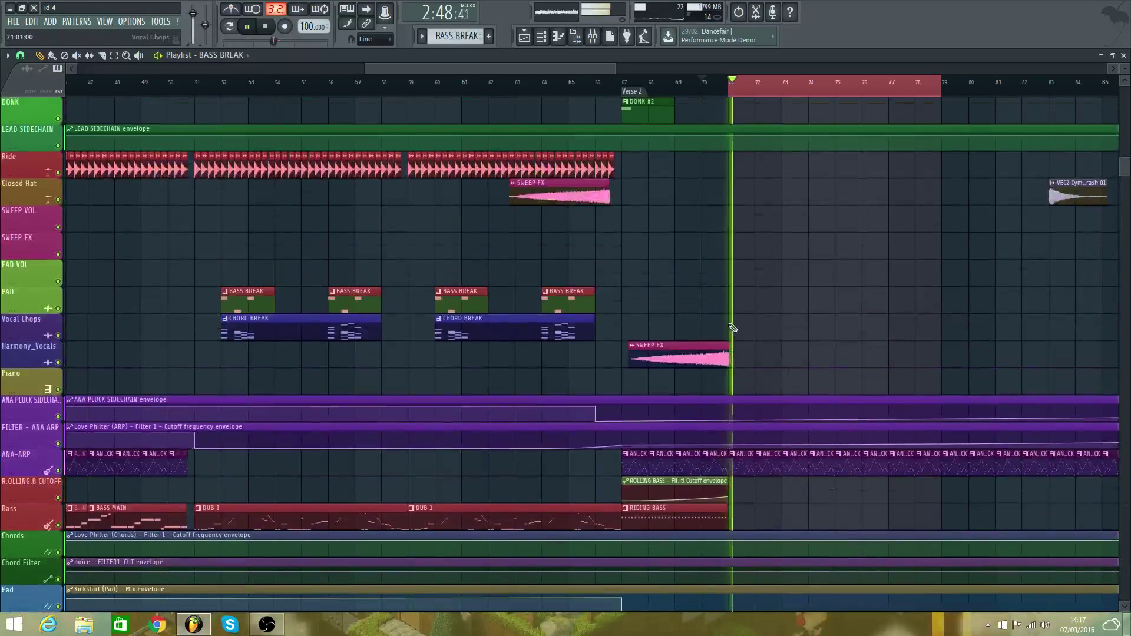
key(space)
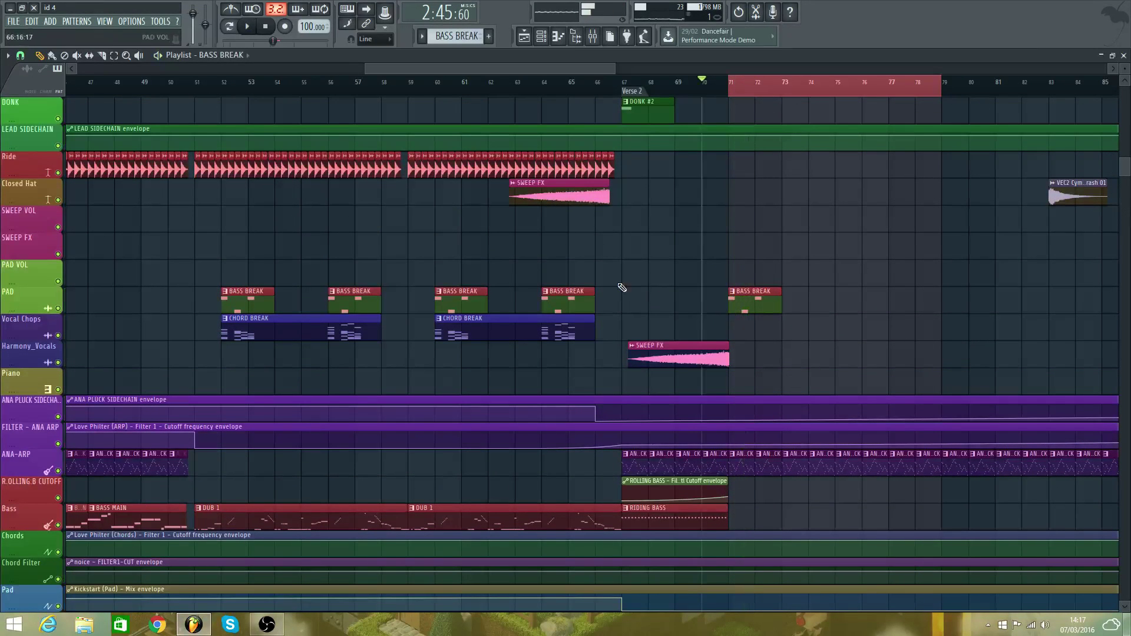
key(space)
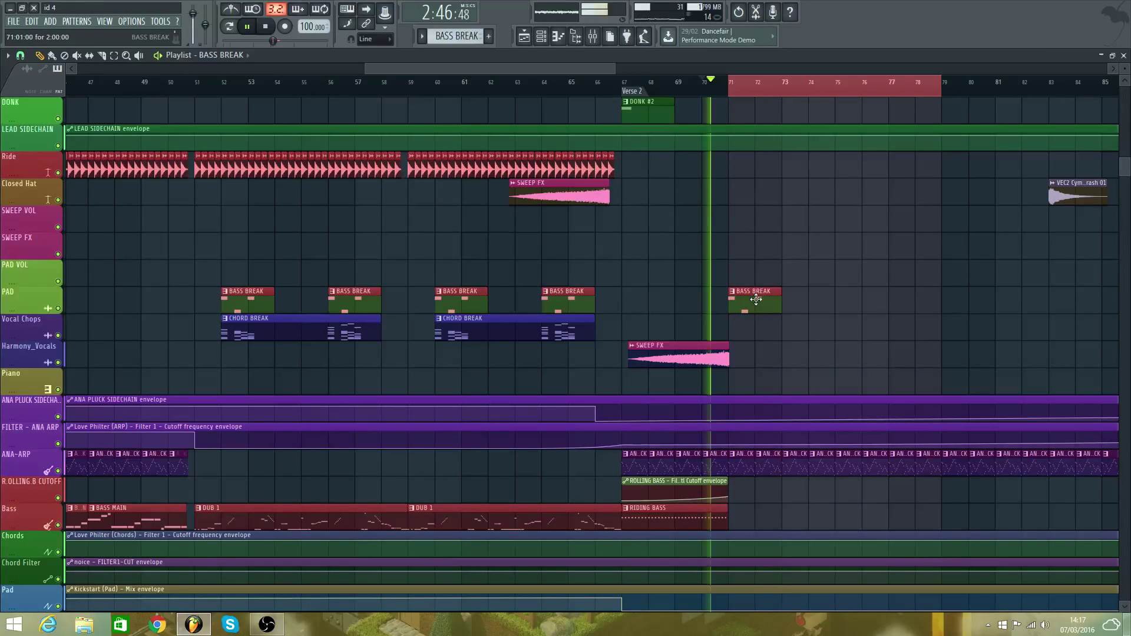
drag(756, 300, 782, 300)
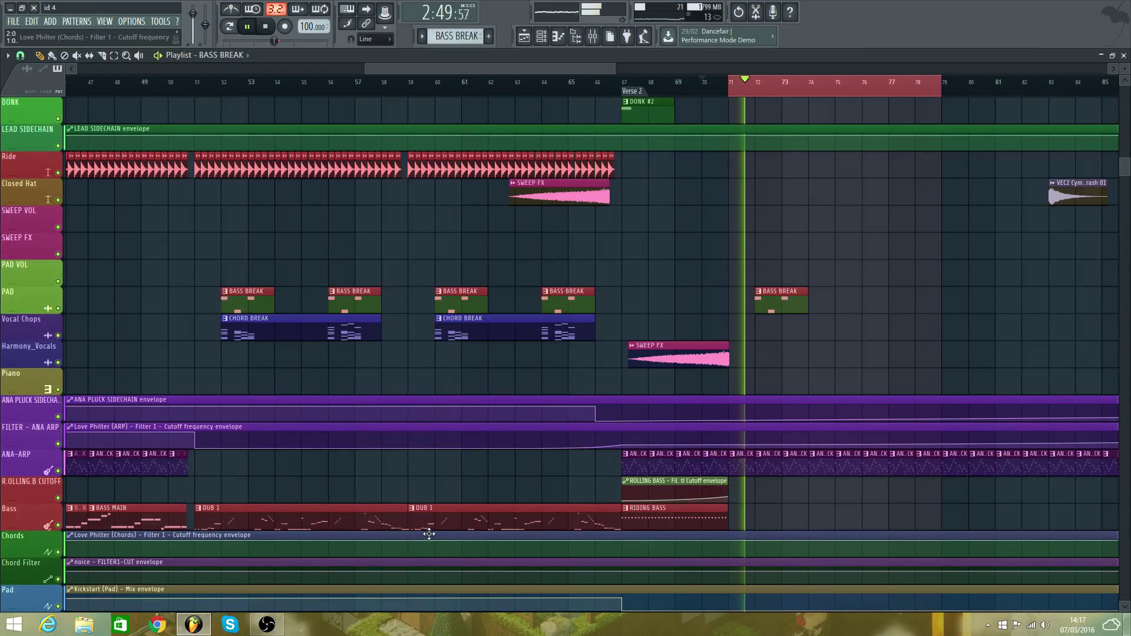
- Place a copy of the DUB 1 clip at bar 71 on the Bass track
click(452, 513)
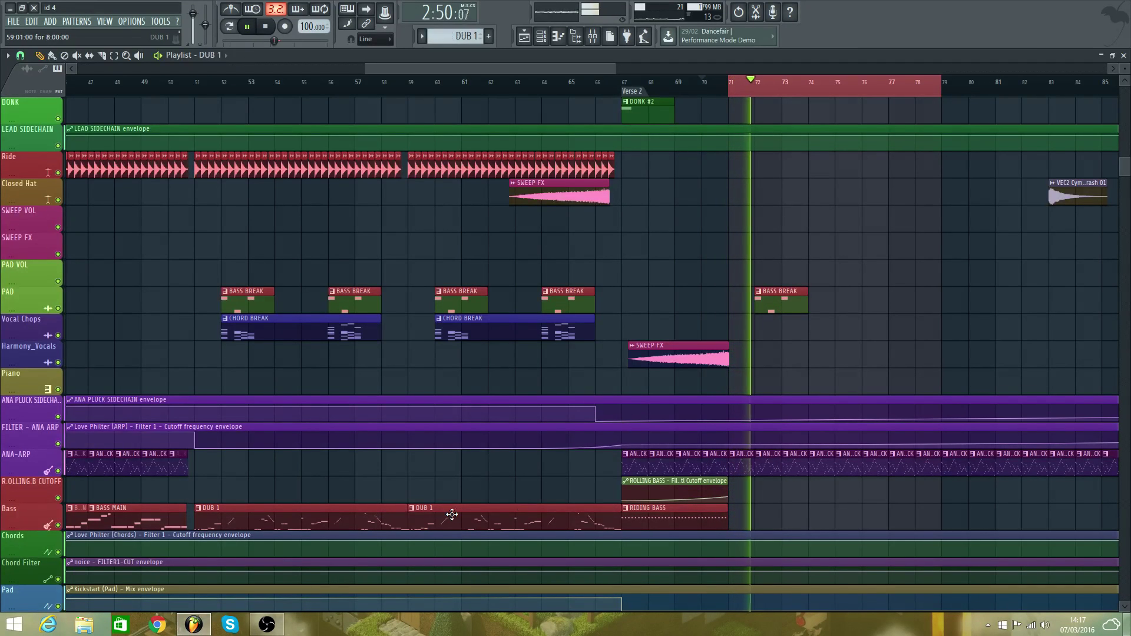
click(744, 516)
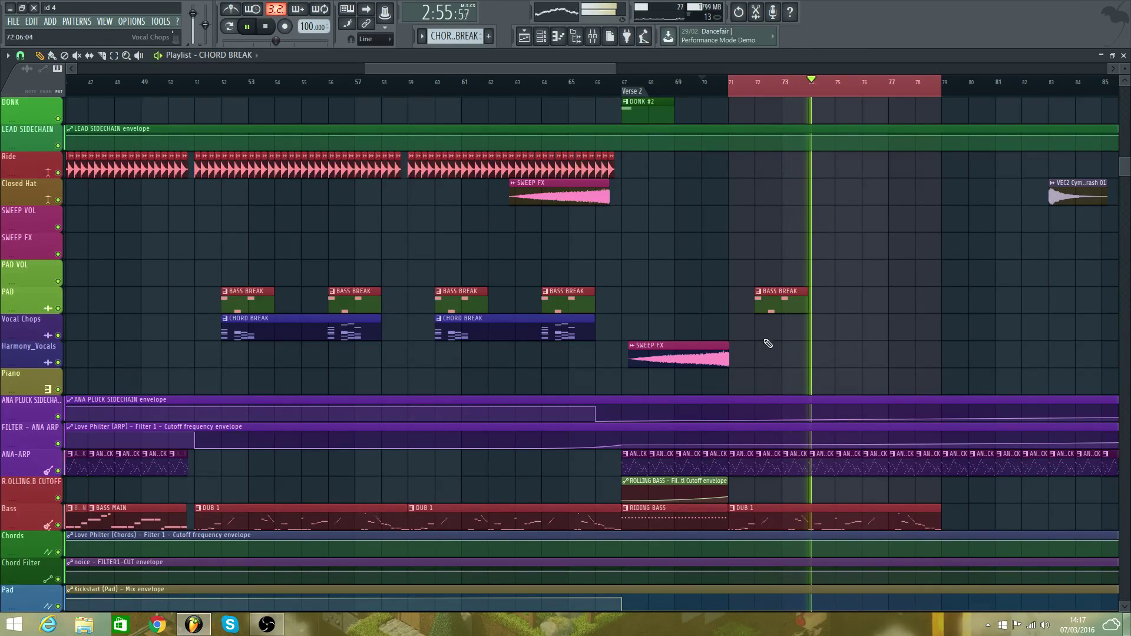
- Add a CHORD BREAK clip at bar 72 on the Vocal Chops track and a BASS BREAK clip at bar 76 on the PAD track
click(757, 330)
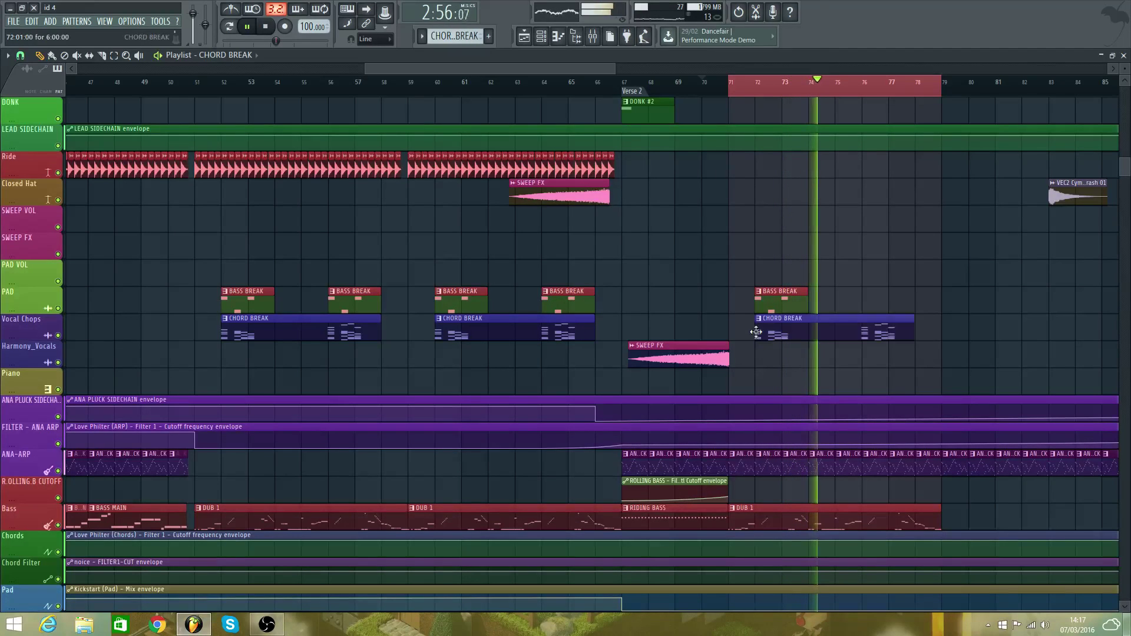
click(872, 309)
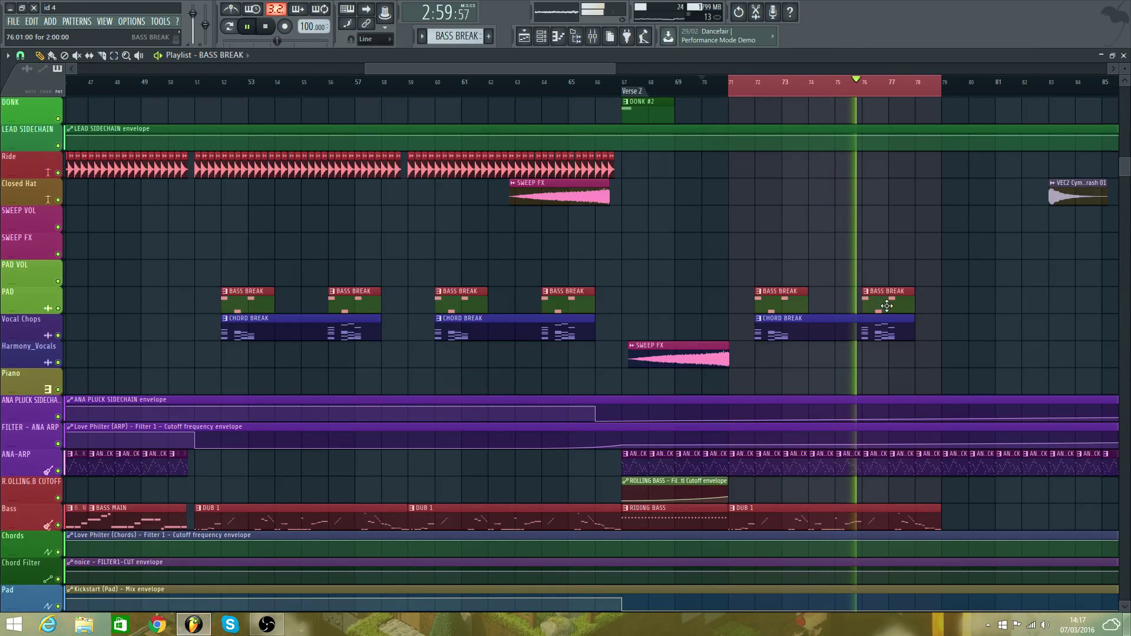
scroll(822, 390, down, 2)
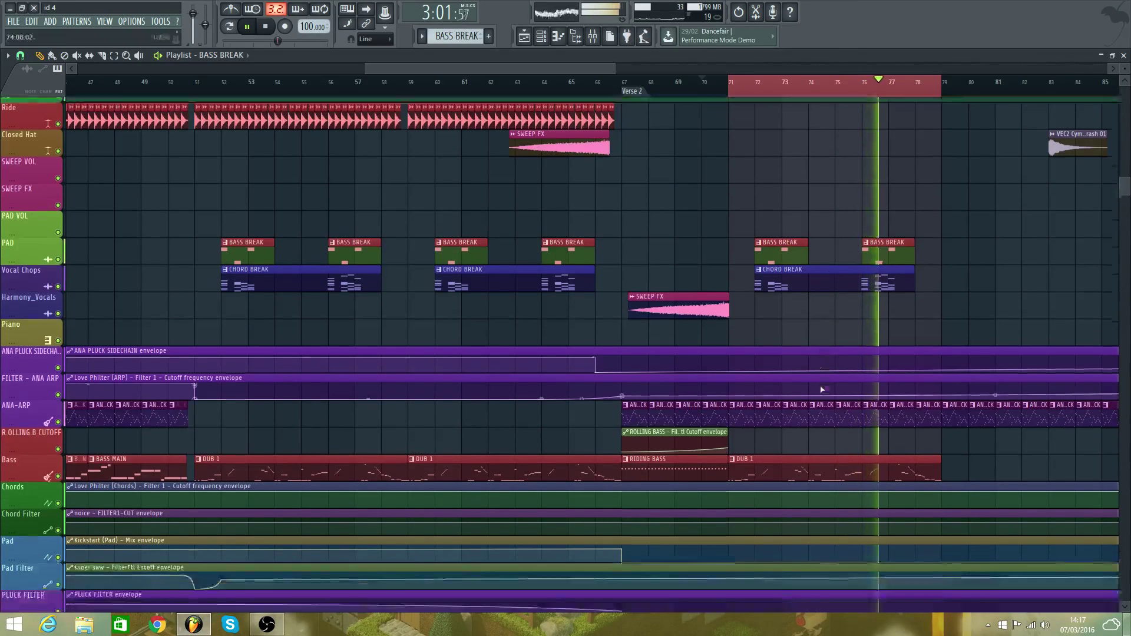
scroll(822, 389, down, 3)
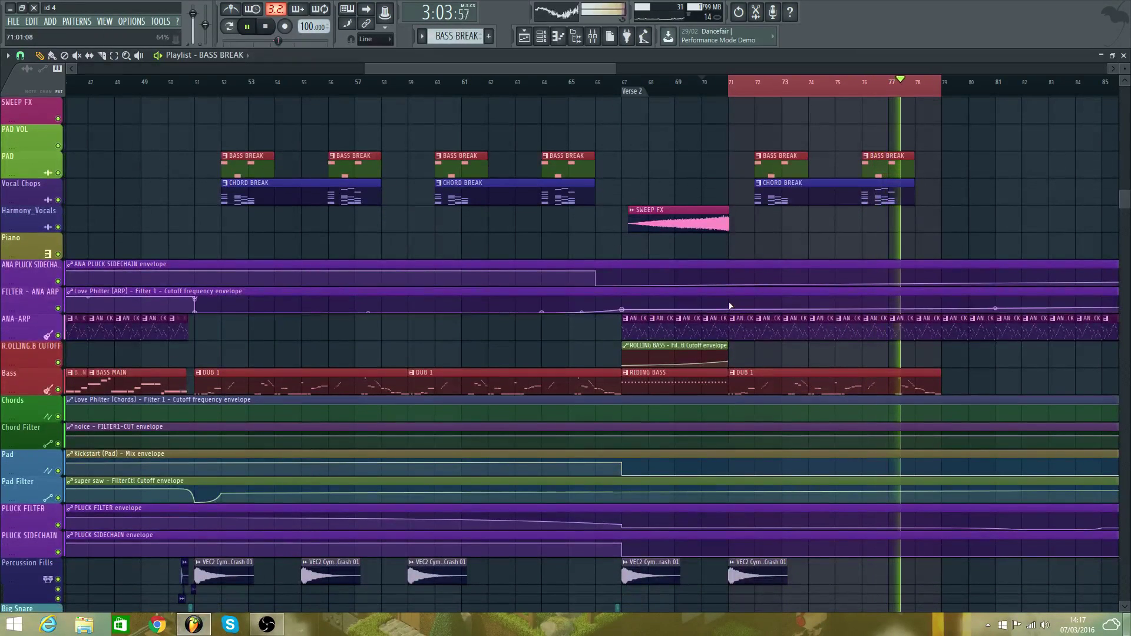
key(space)
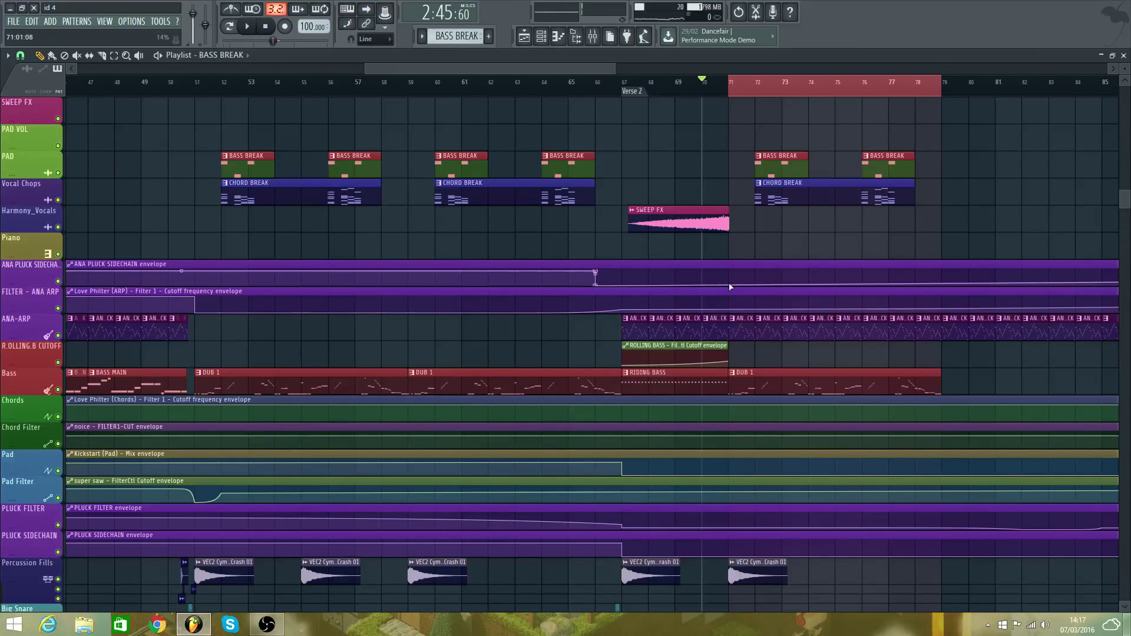
- Make the Love Philter (ARP) cutoff envelope drop sharply at bar 71 and play the transition
drag(614, 69, 795, 71)
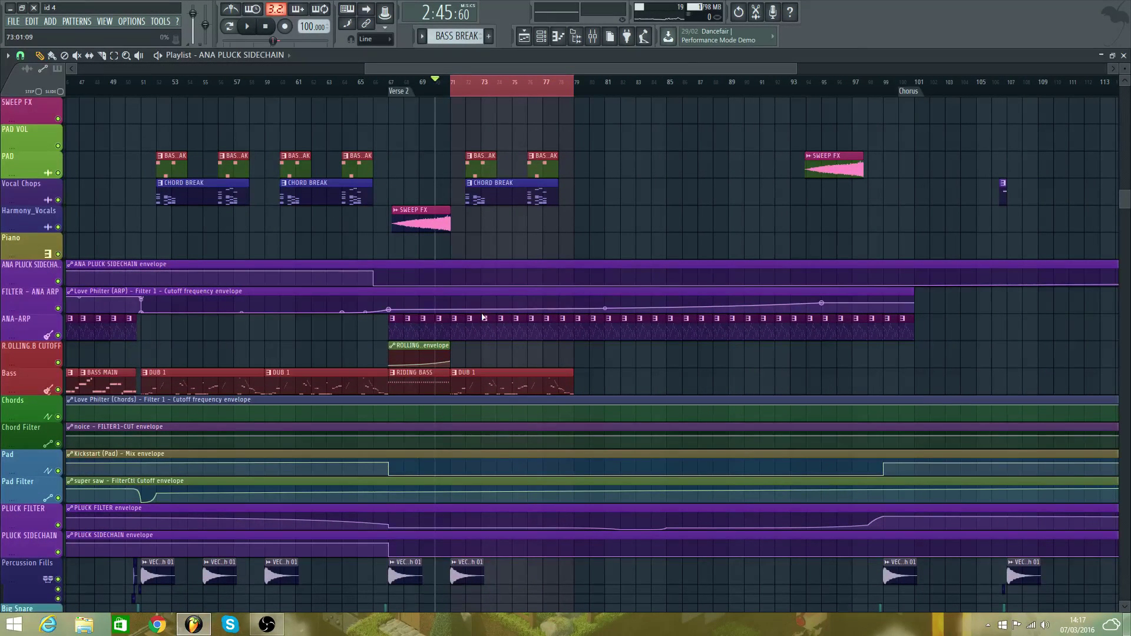
key(space)
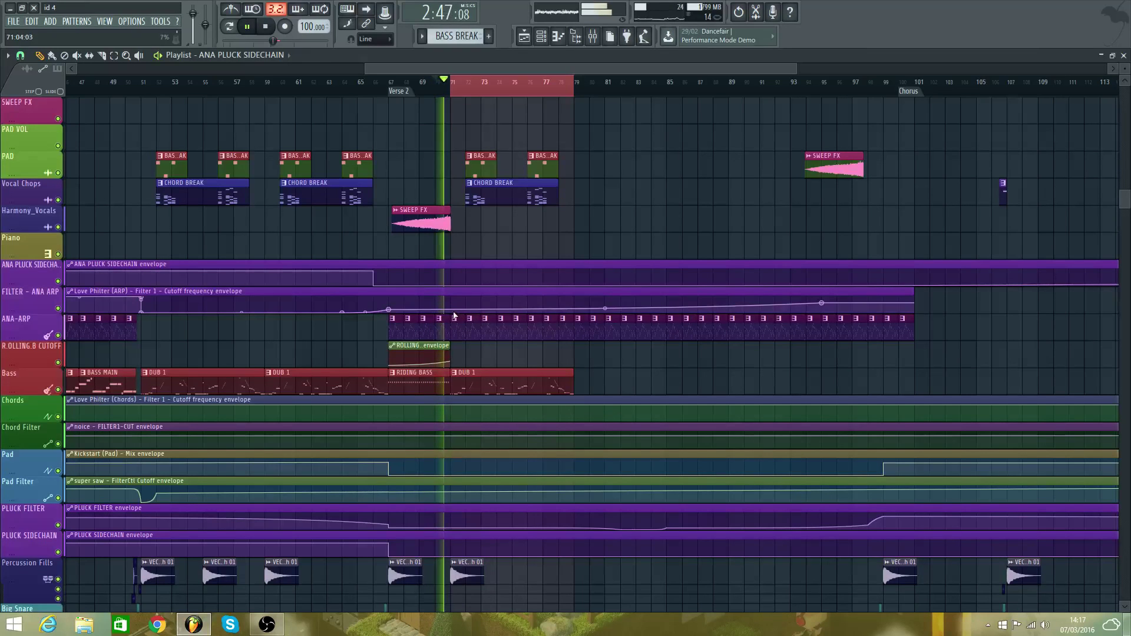
key(space)
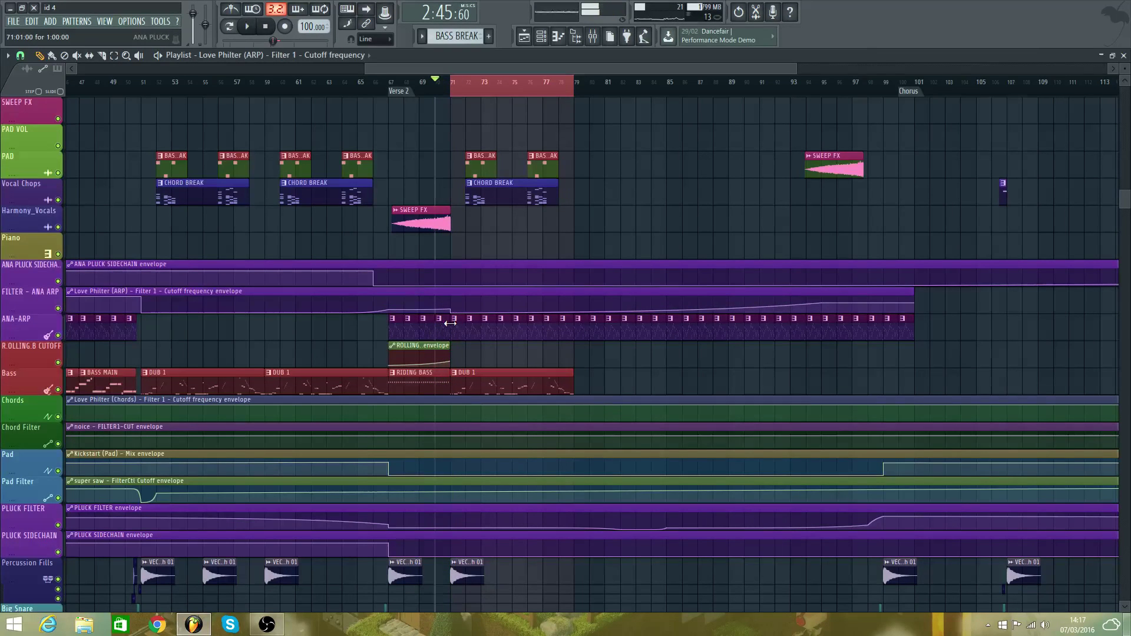
key(space)
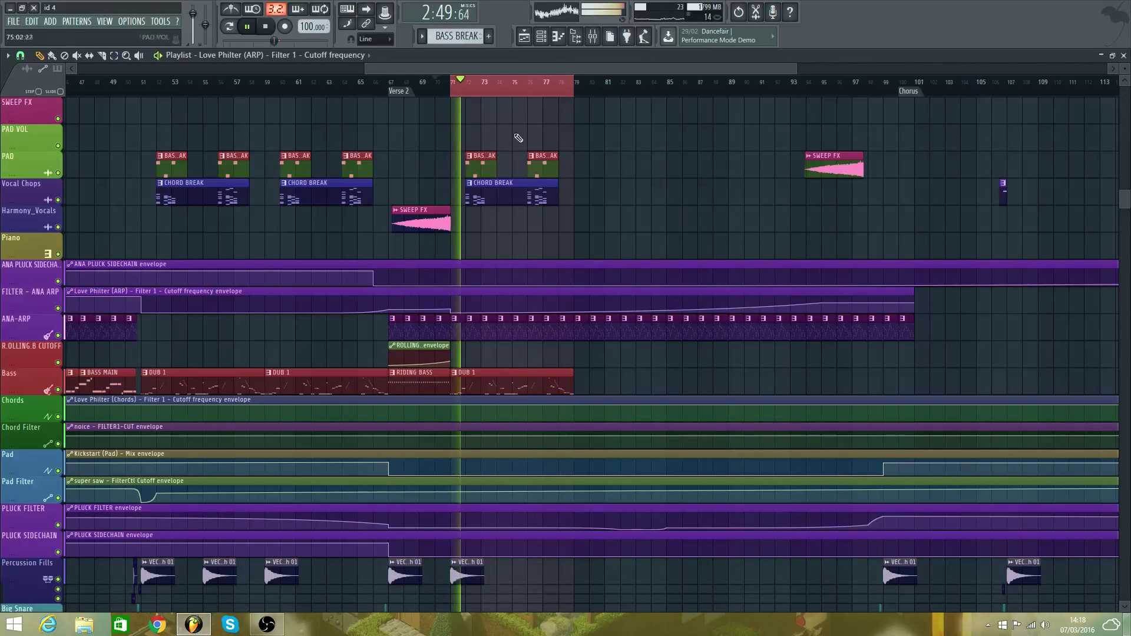
scroll(524, 165, up, 3)
key(space)
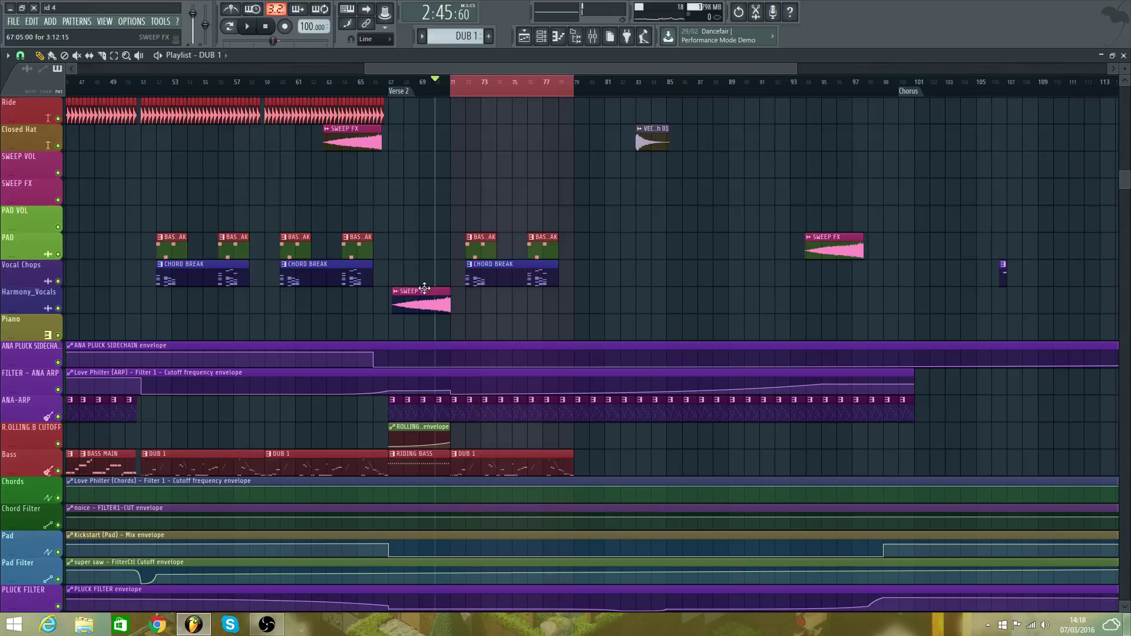
- Lengthen the ROLLING BASS - FilterCtl Cutoff envelope clip to bar 72 and lower its end point
scroll(424, 289, down, 4)
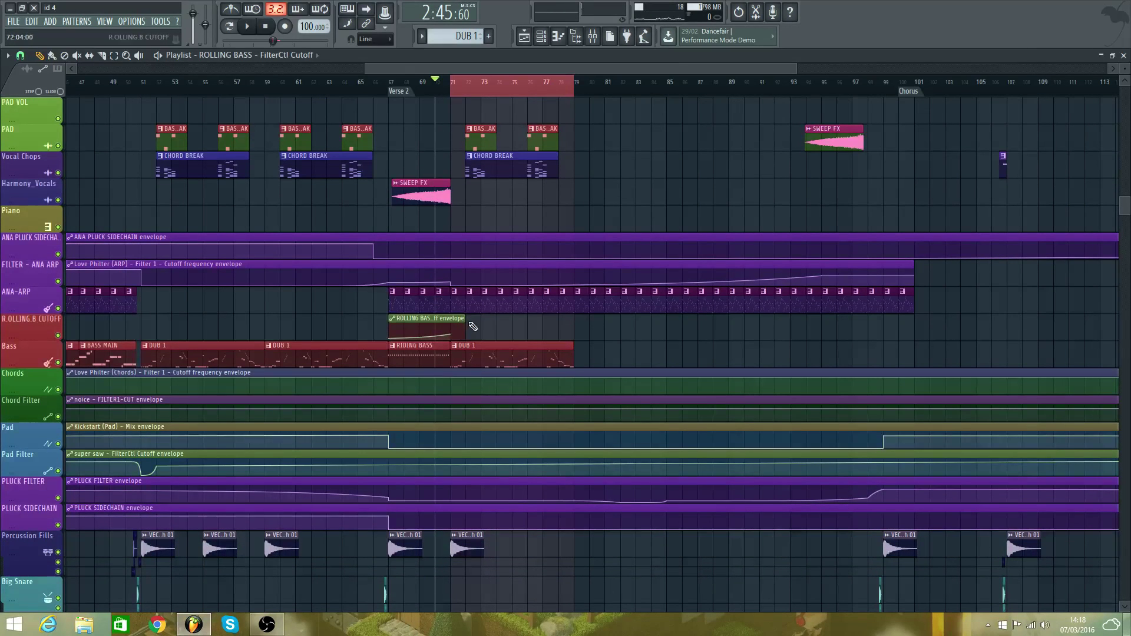
drag(797, 67, 566, 101)
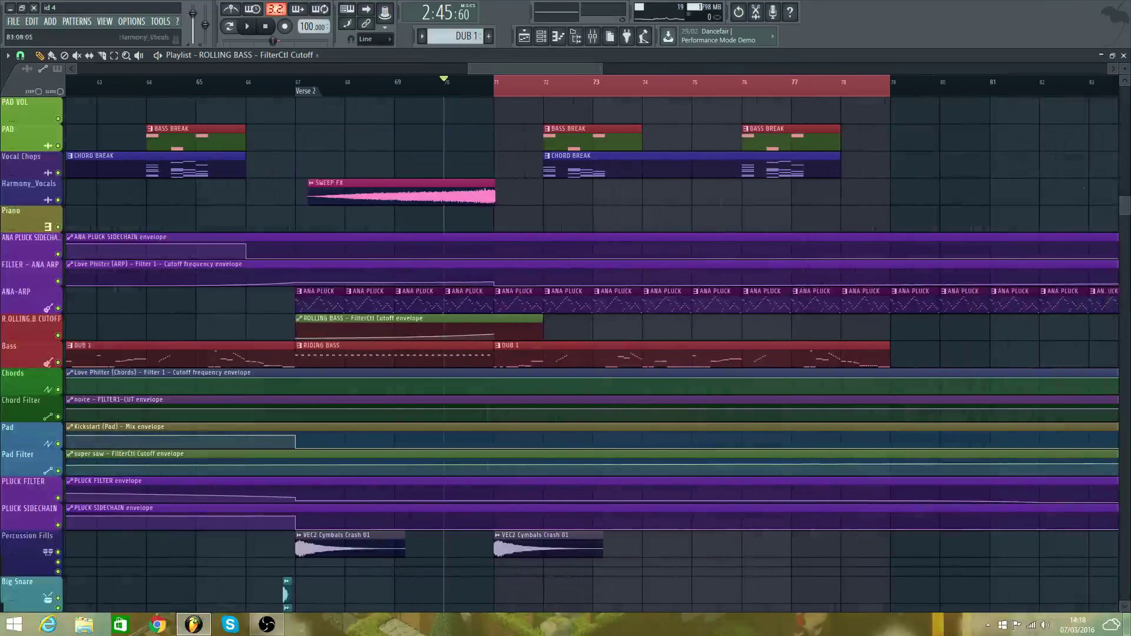
drag(1128, 64, 1127, 103)
scroll(613, 342, down, 3)
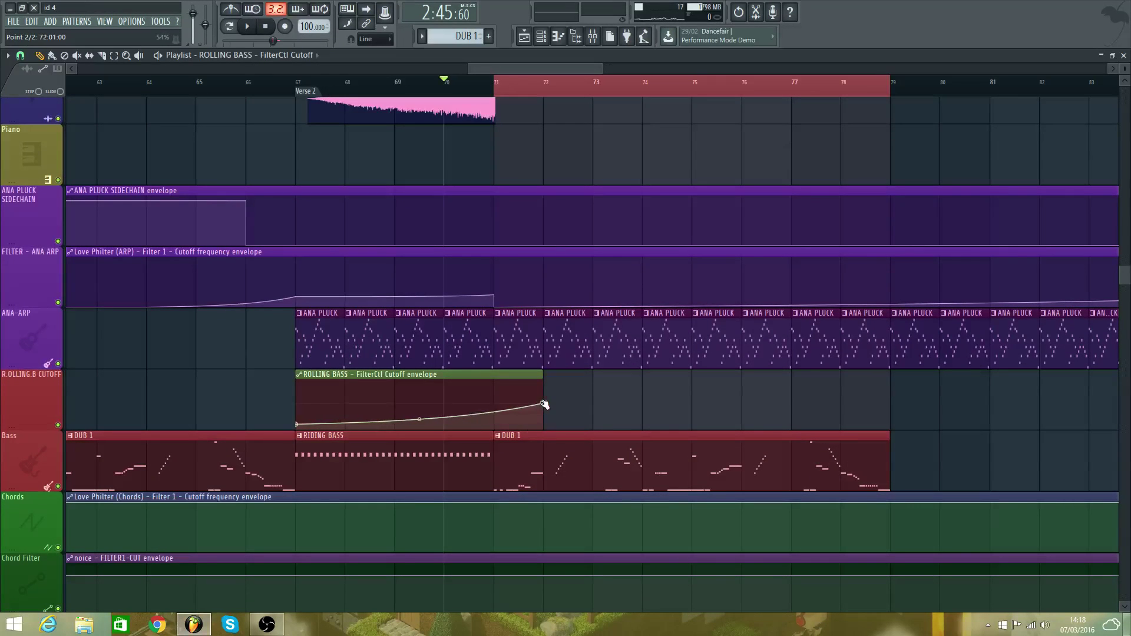
click(31, 21)
click(51, 46)
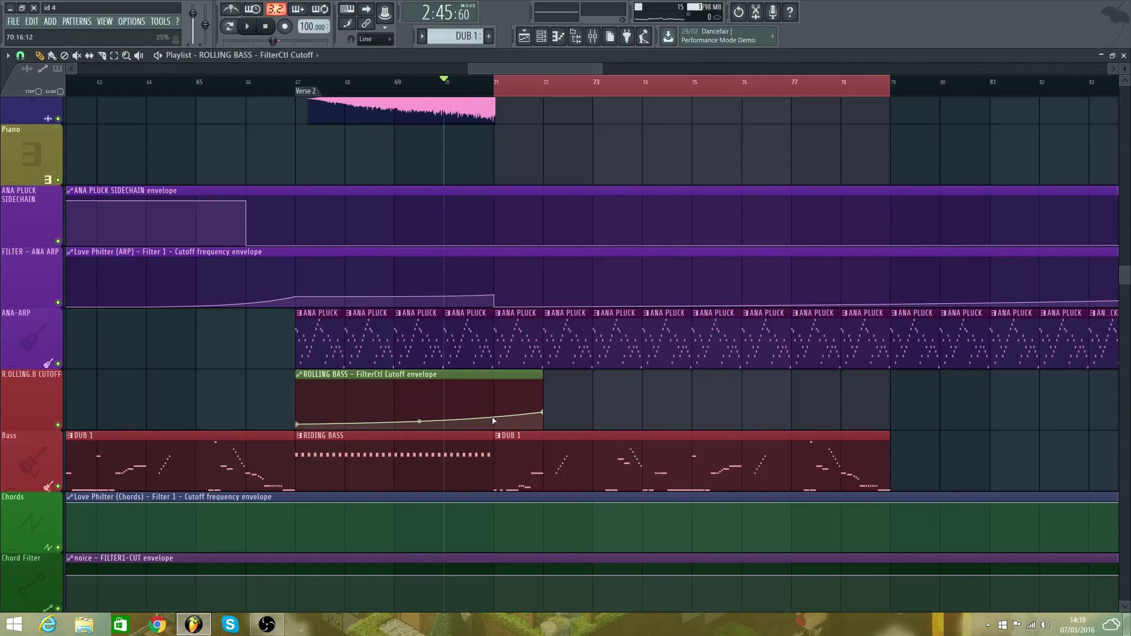
- Move the end point of the ROLLING BASS cutoff envelope to bar 71 and trim the clip to that bar
right_click(538, 417)
key(space)
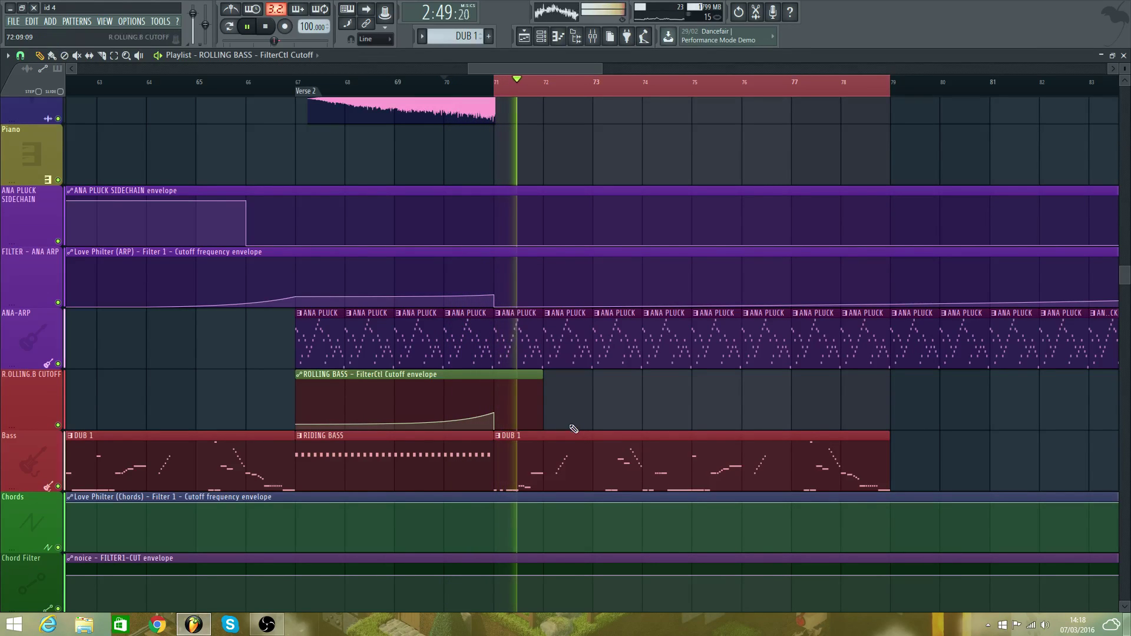
key(space)
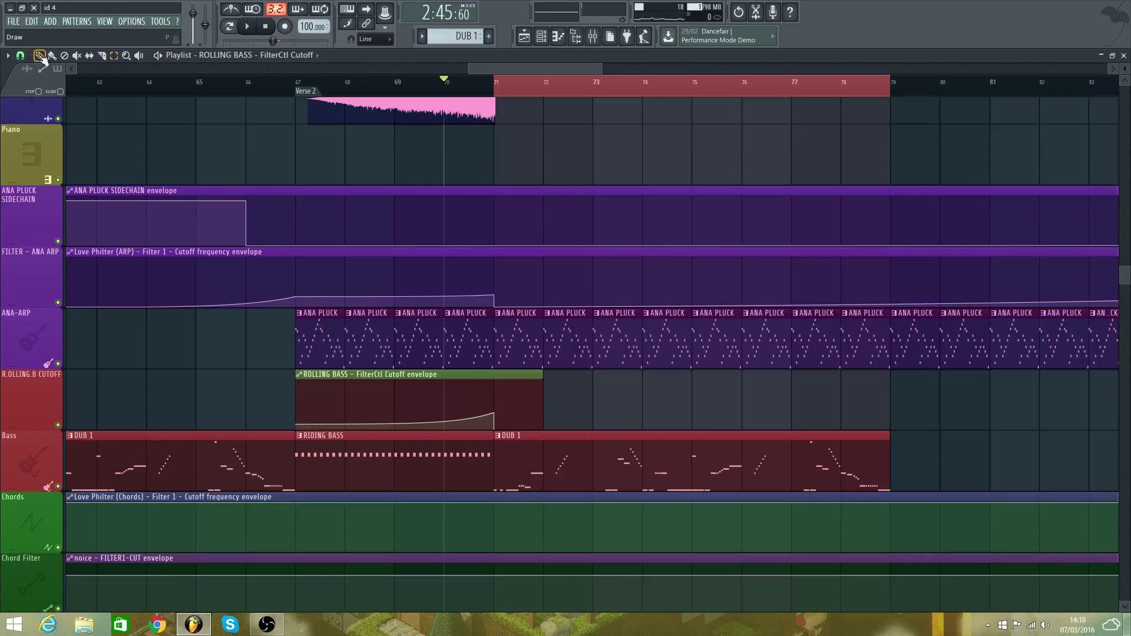
right_click(494, 431)
click(514, 416)
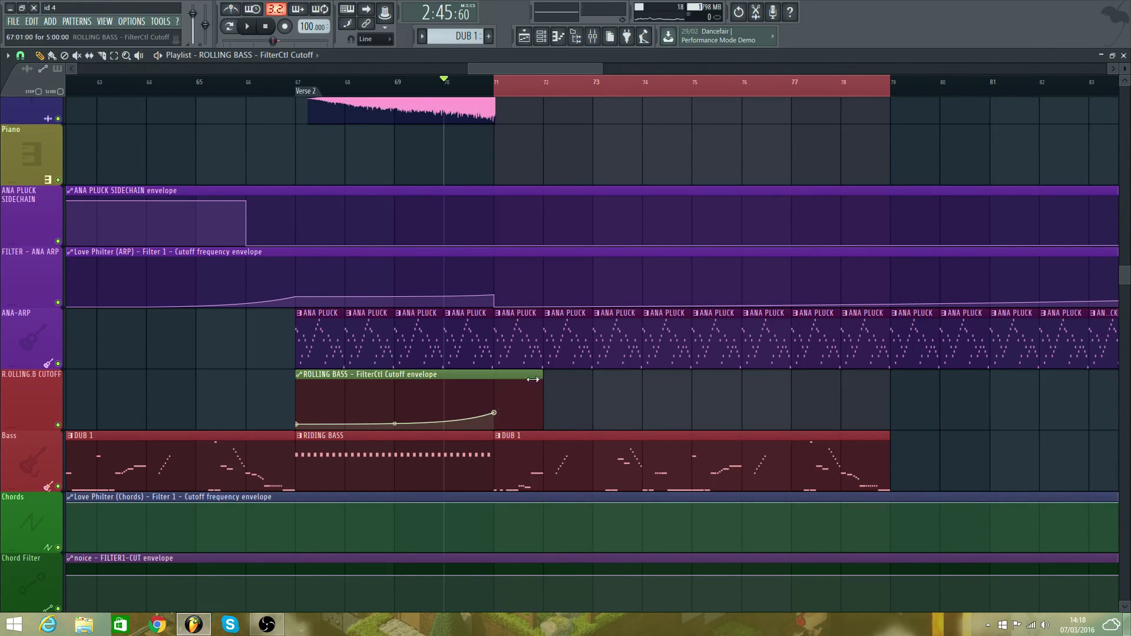
- Examine the channel rack for successive patterns and the mixer levels while the start of Verse 2 plays
click(560, 41)
key(space)
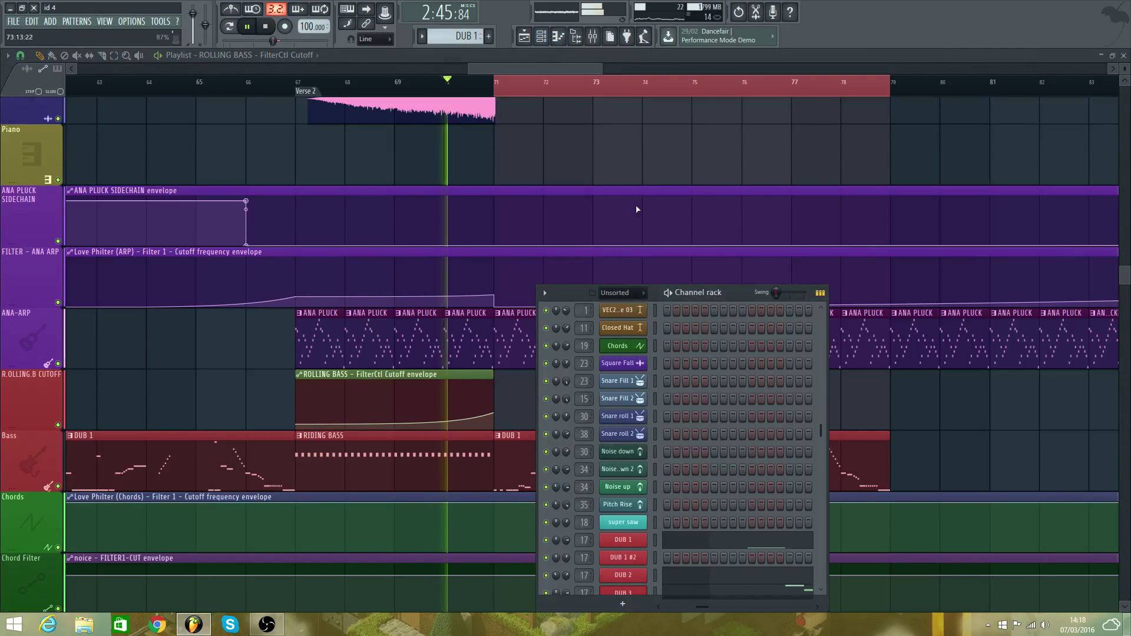
key(KP_Add)
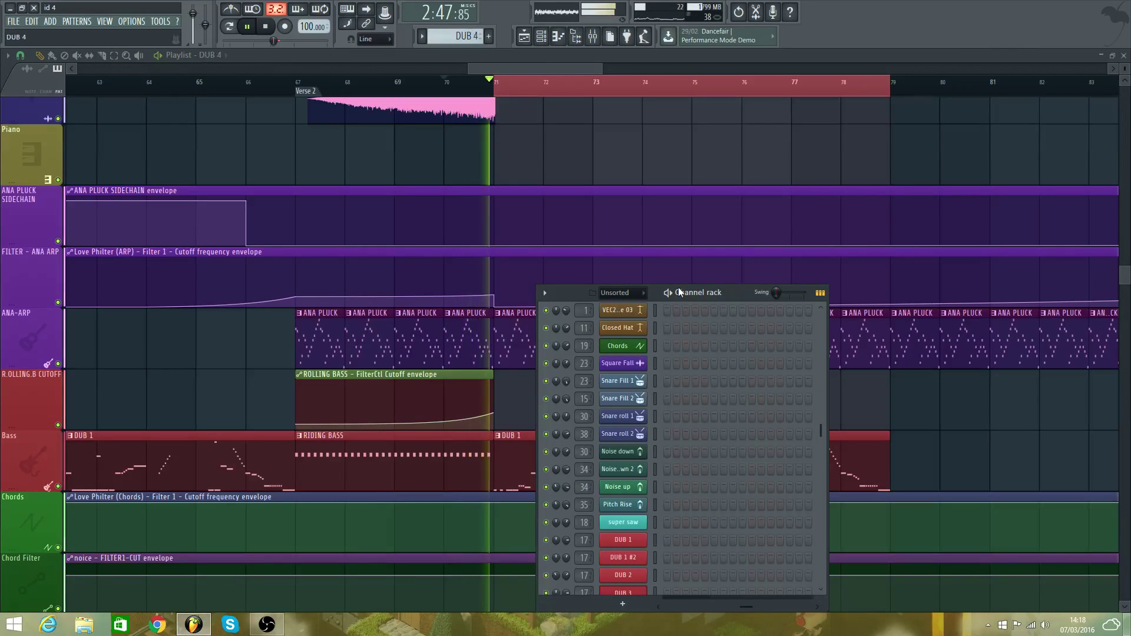
key(KP_Add)
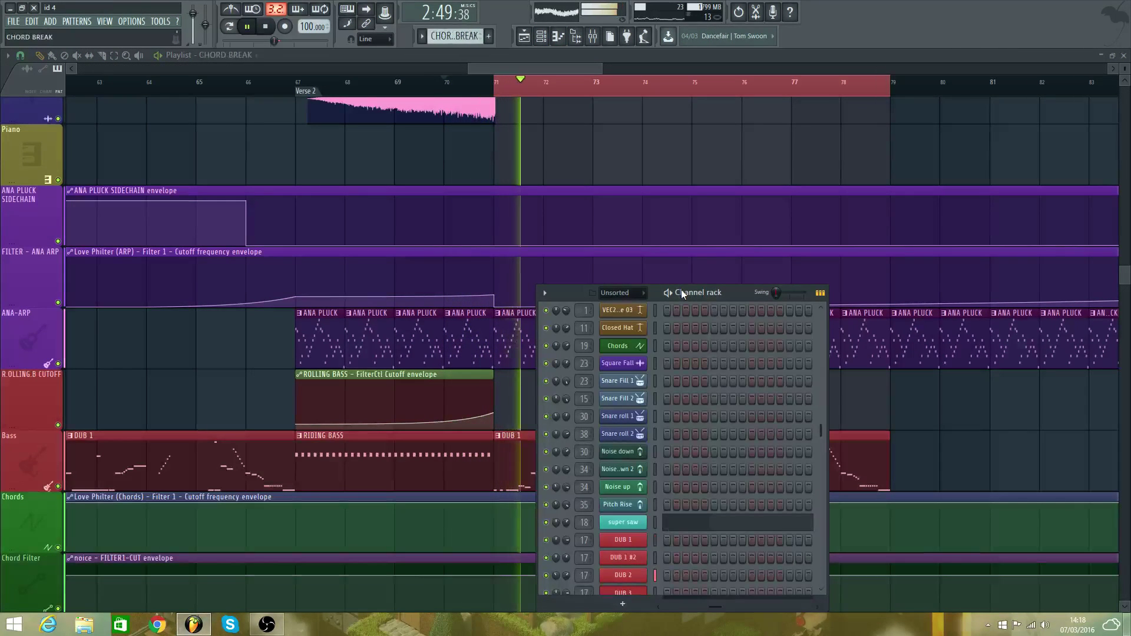
click(593, 36)
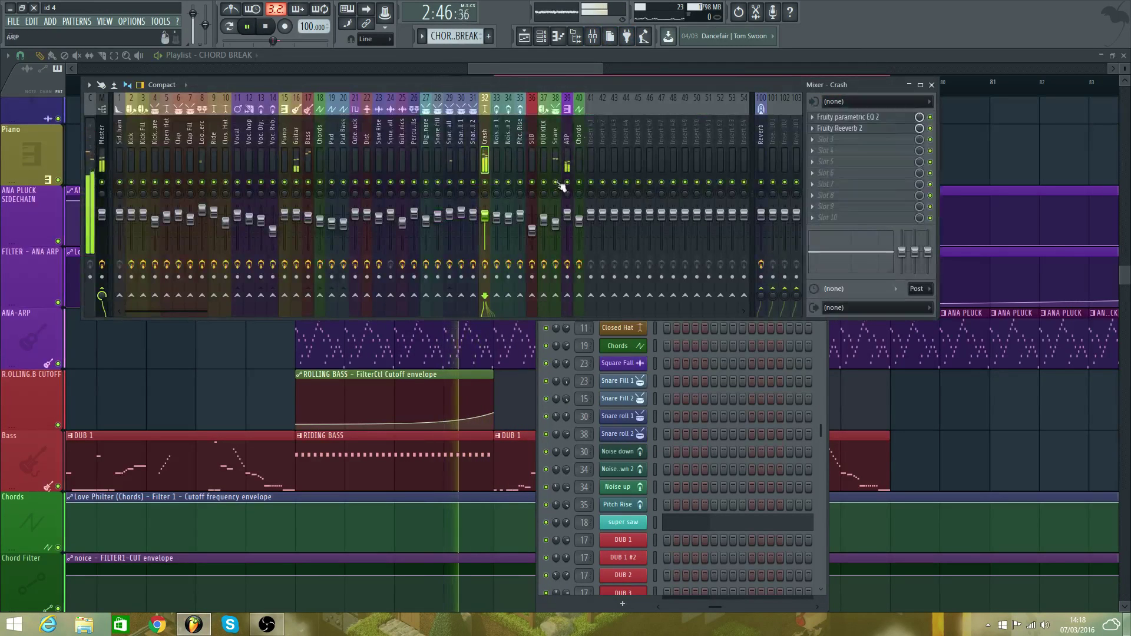
key(space)
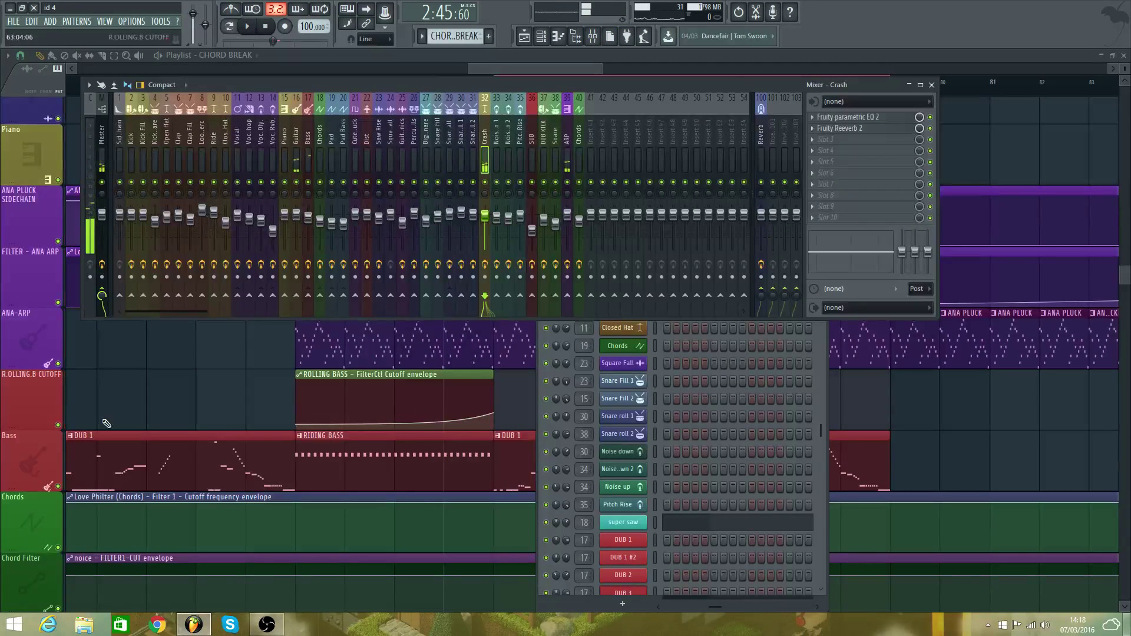
- Solo the R.OLLING.B CUTOFF track in the playlist and briefly run playback
right_click(58, 425)
key(space)
key(space)
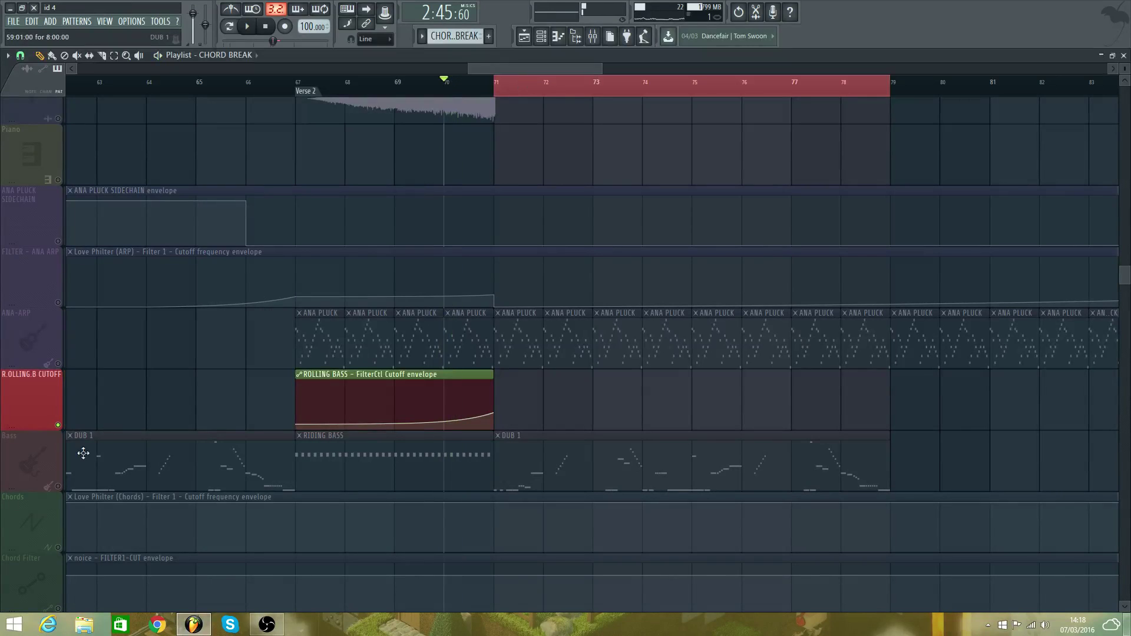
- Solo the Bass track, play it back, and examine the channel rack and mixer for the bass sound
right_click(58, 487)
key(space)
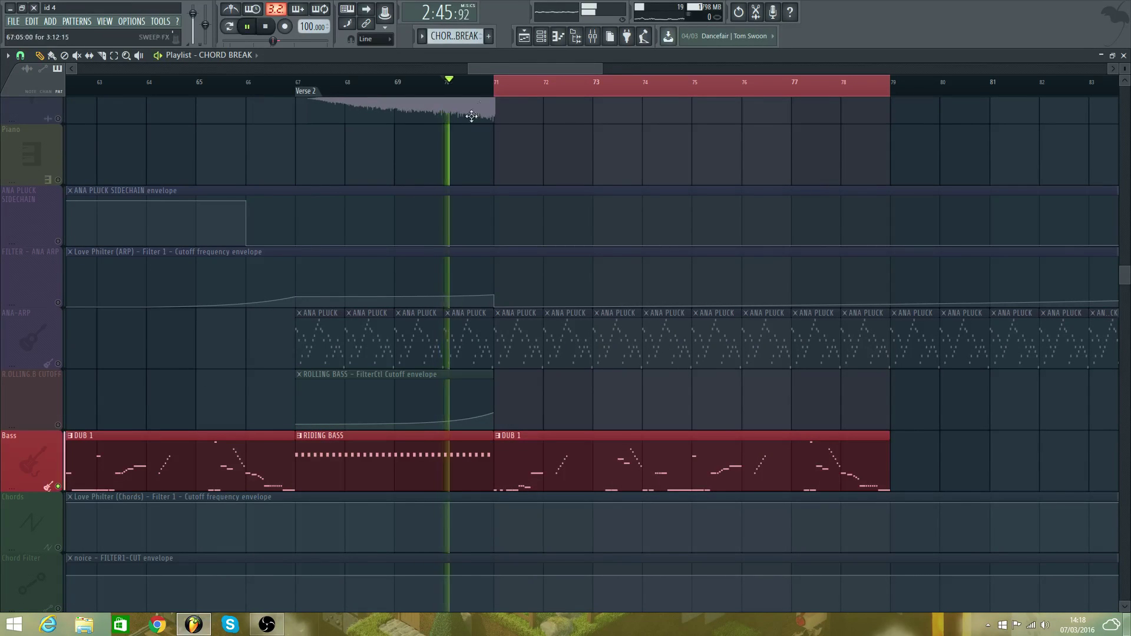
click(541, 36)
click(543, 38)
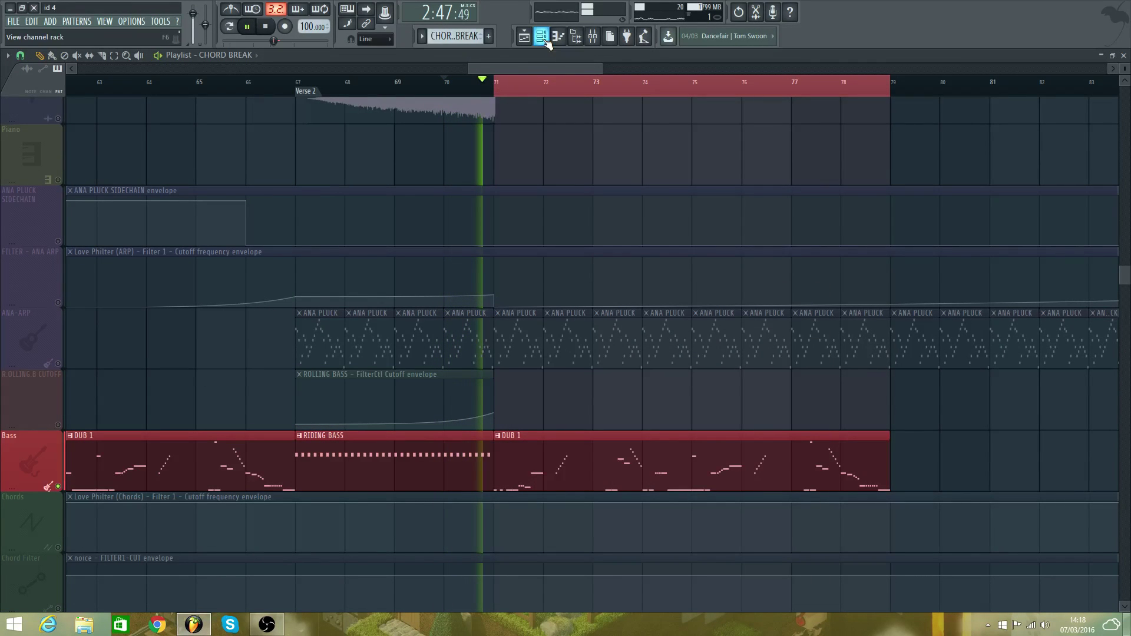
click(592, 38)
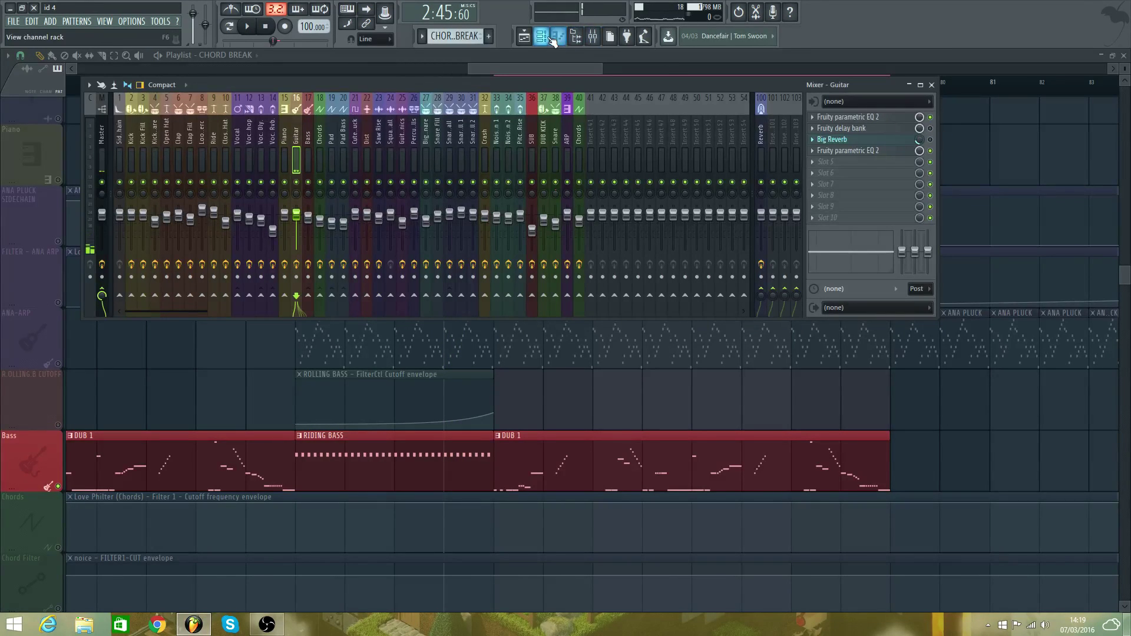
click(115, 56)
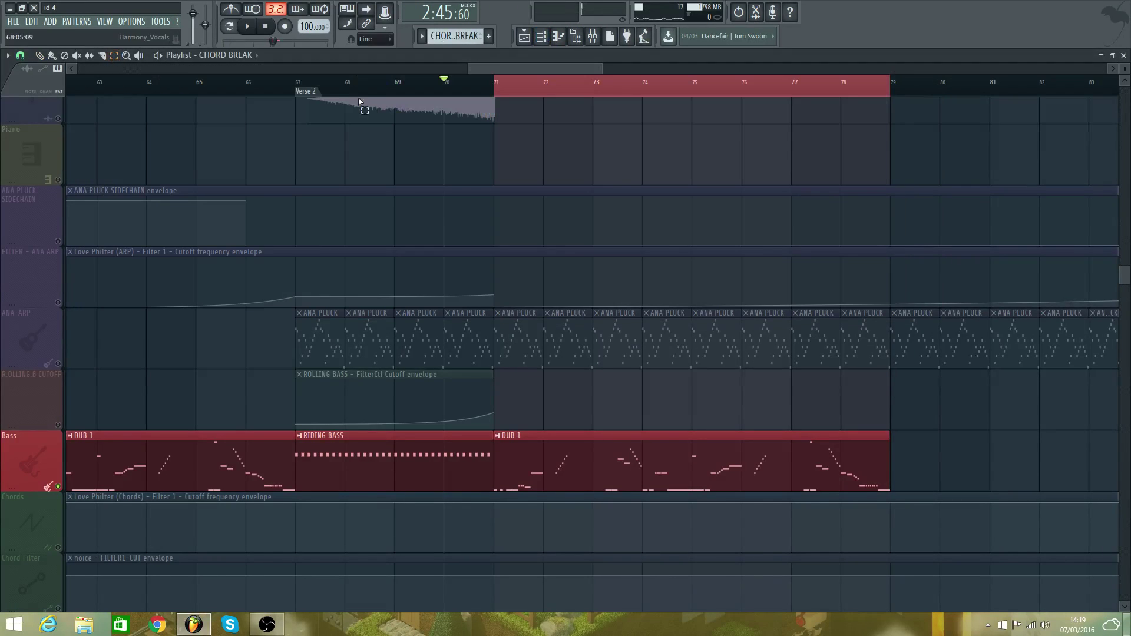
- Set the playlist time selection from bar 67 to bar 73 and unsolo the Bass track
drag(298, 86, 615, 108)
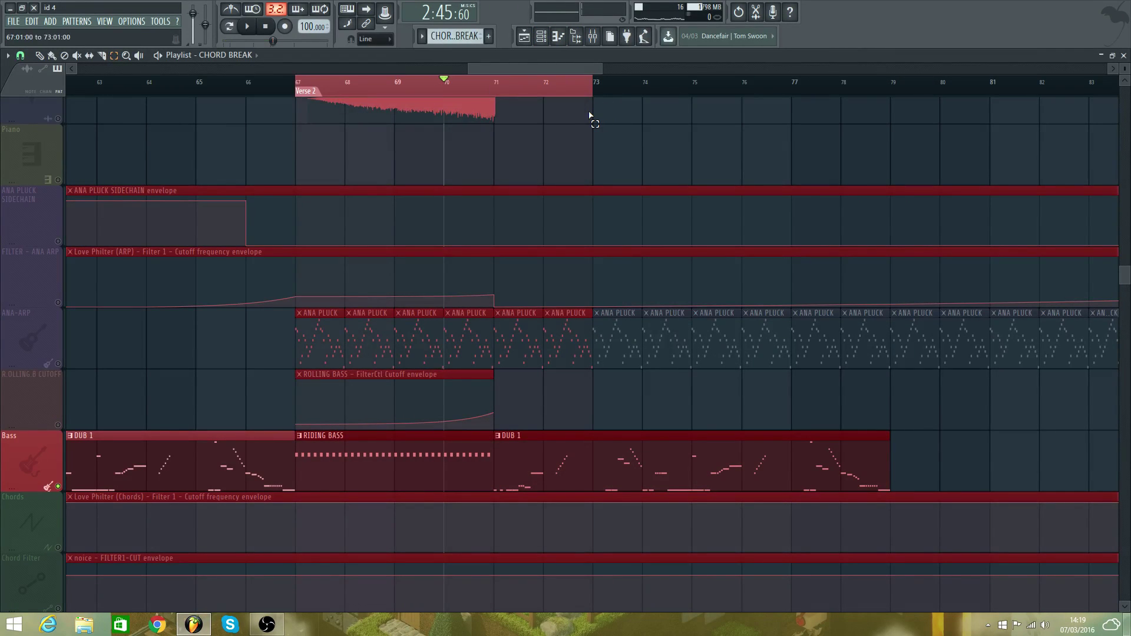
right_click(58, 487)
- Adjust the reverb Dry/Wet in the ROLLING BASS synth and create an automation clip for that parameter
click(541, 36)
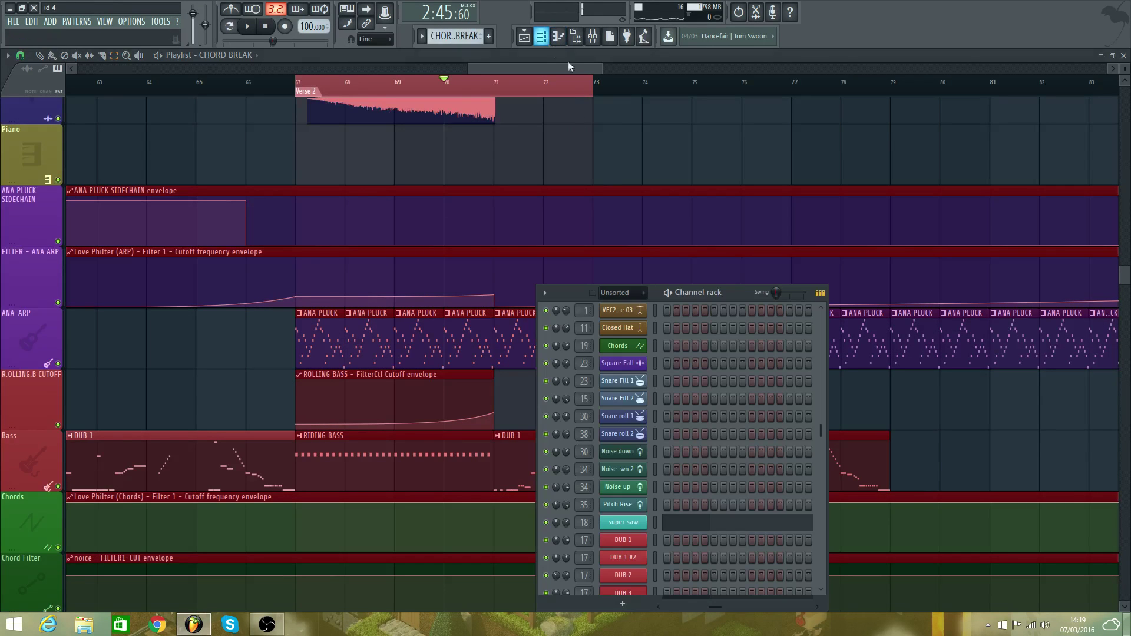
key(space)
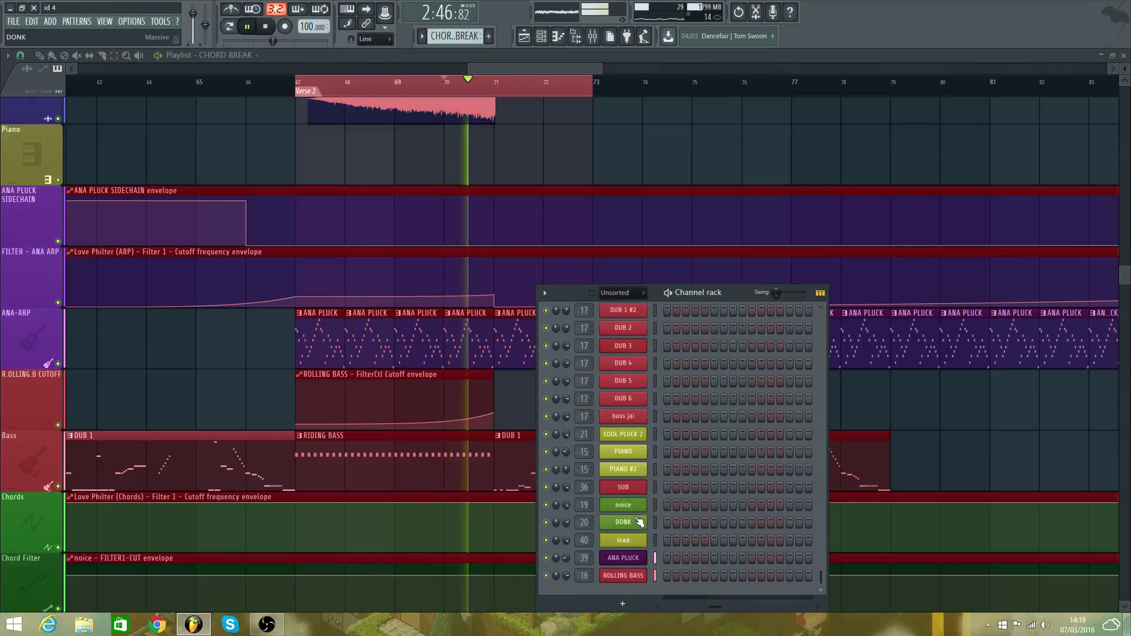
click(623, 576)
key(space)
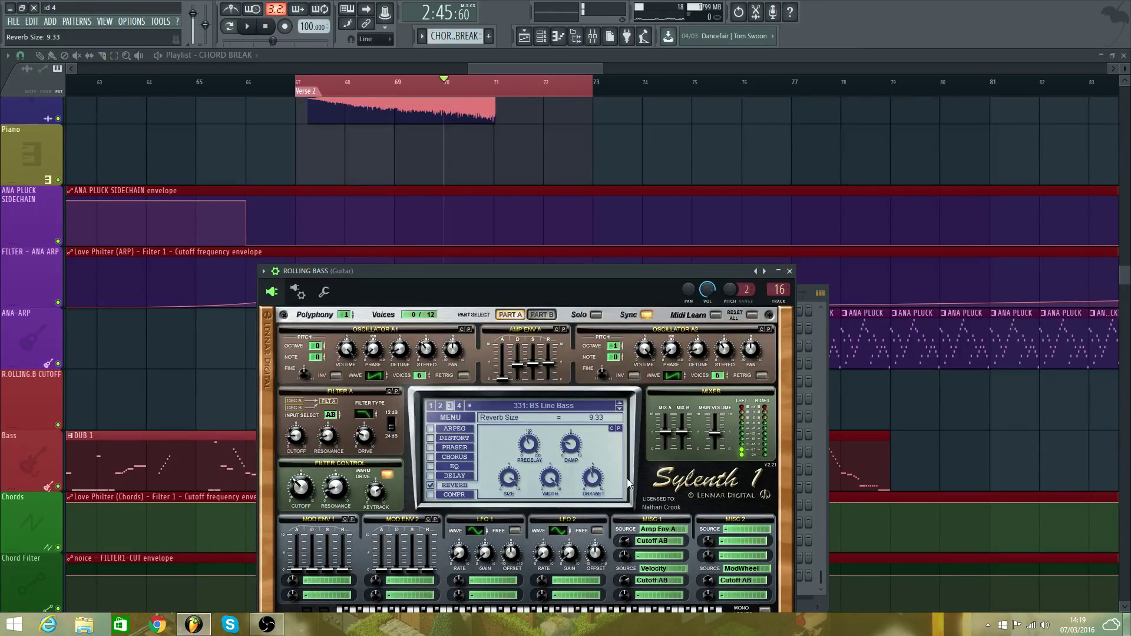
drag(593, 479, 593, 481)
click(134, 22)
mouse_move(161, 22)
mouse_move(242, 145)
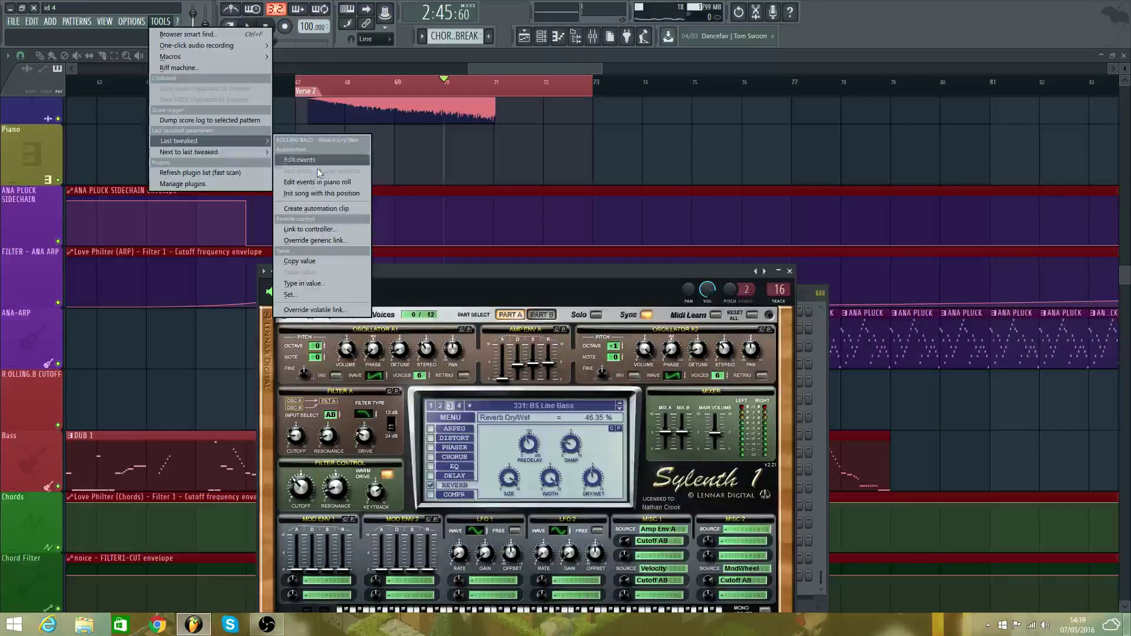
click(319, 209)
- Move the ROLLING BASS - Reverb Dry/Wet envelope clip from the Kick Snare track to the Chords track at bar 66
click(518, 69)
scroll(454, 122, up, 1)
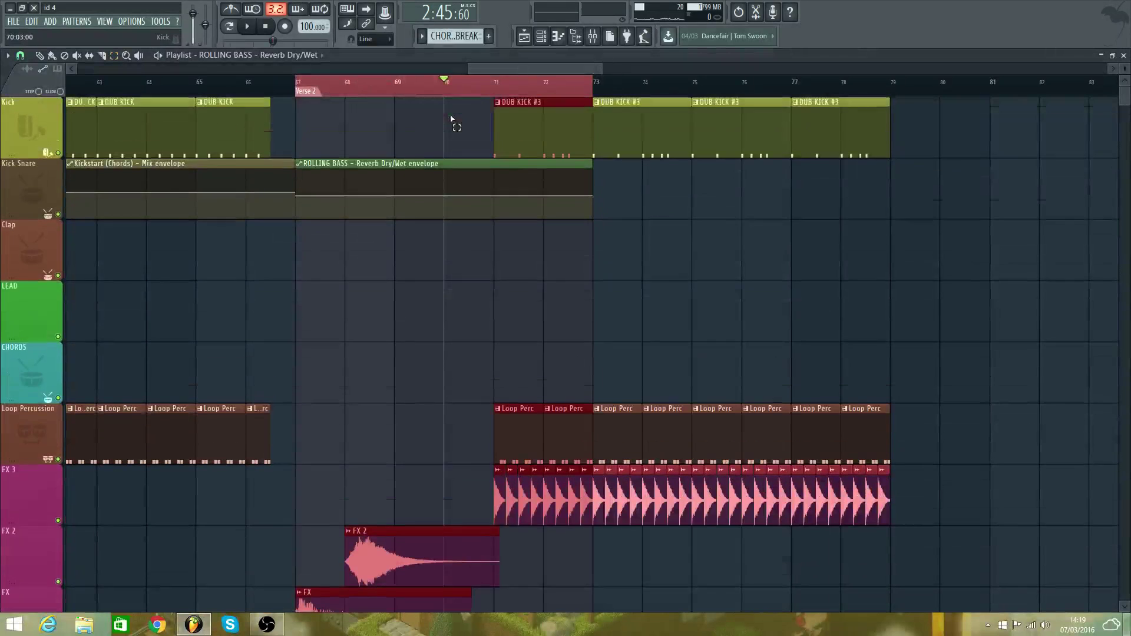
scroll(425, 128, down, 4)
scroll(422, 132, up, 2)
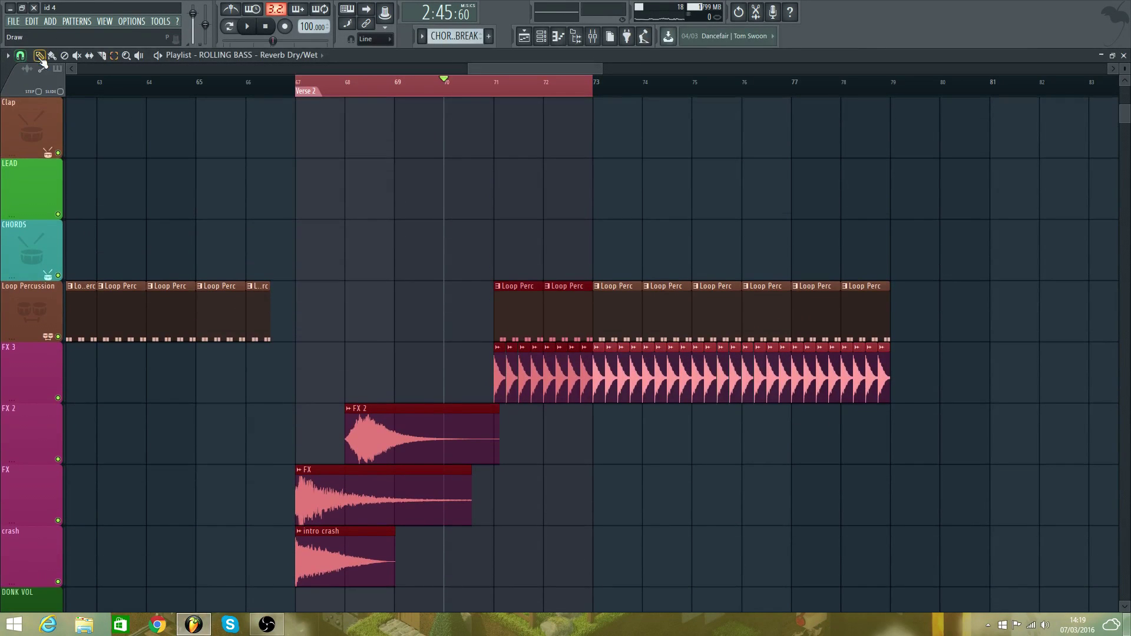
scroll(442, 126, up, 2)
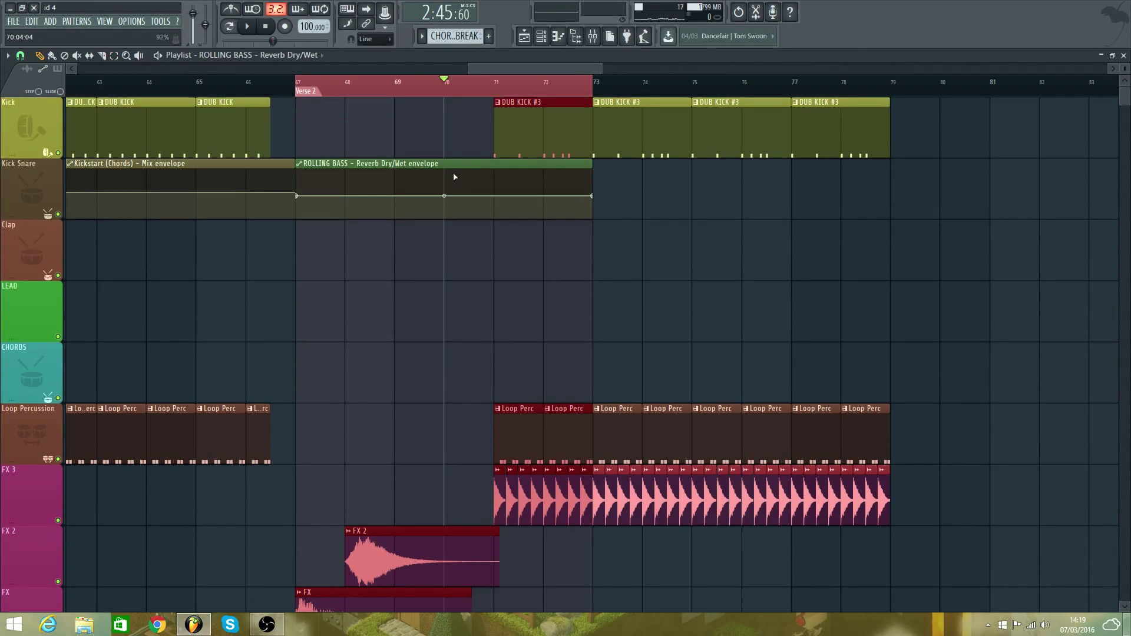
drag(442, 211, 396, 411)
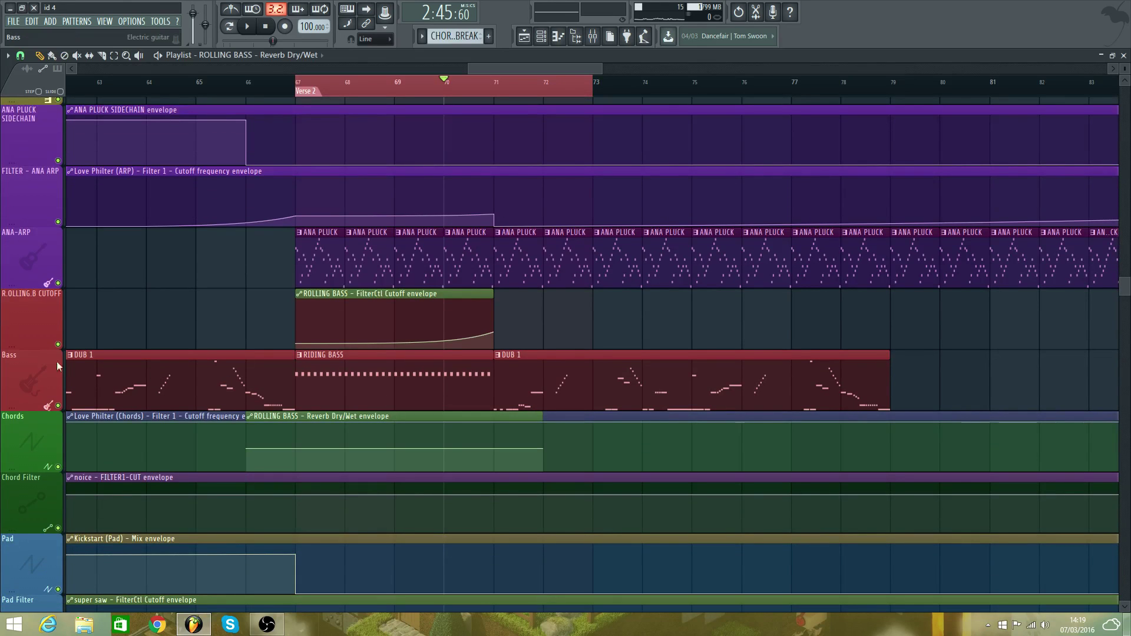
- Insert a playlist track between Bass and Chords and enter RIDING BASS REVERB as its name
right_click(26, 452)
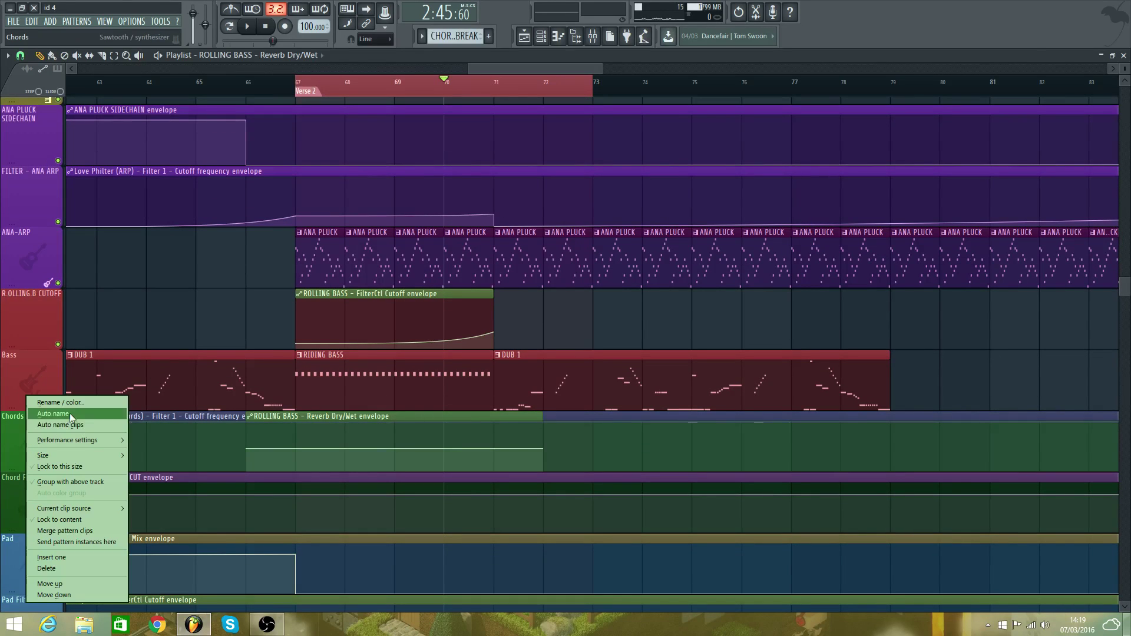
click(77, 554)
right_click(42, 426)
click(99, 401)
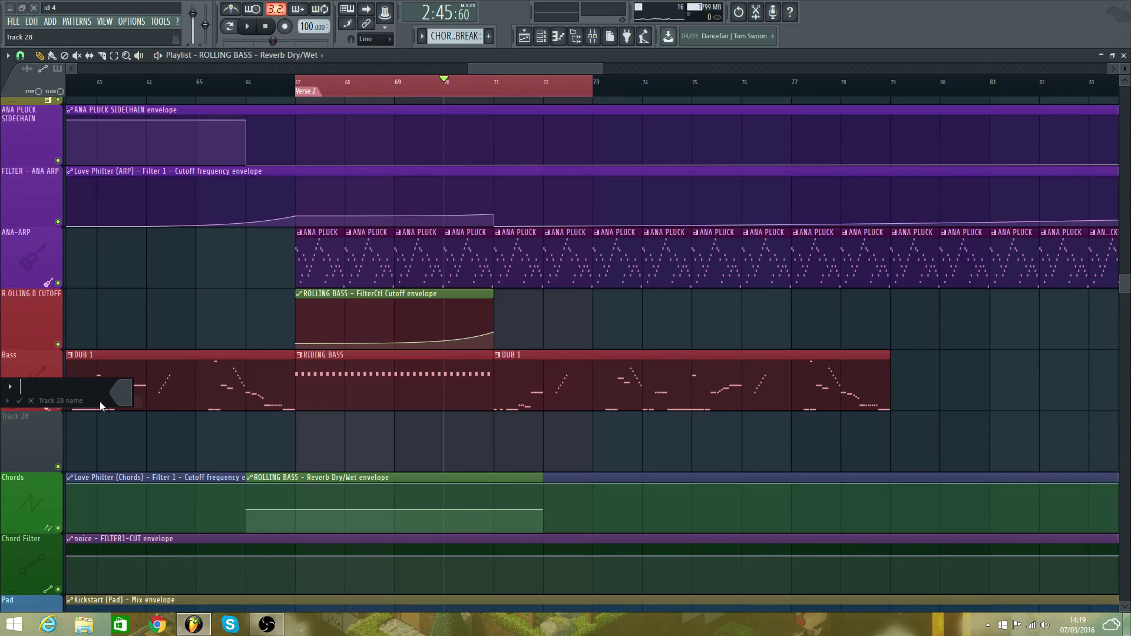
text(ridmg)
key(BackSpace)
key(BackSpace)
key(BackSpace)
key(BackSpace)
key(BackSpace)
key(BackSpace)
text(RIDING B)
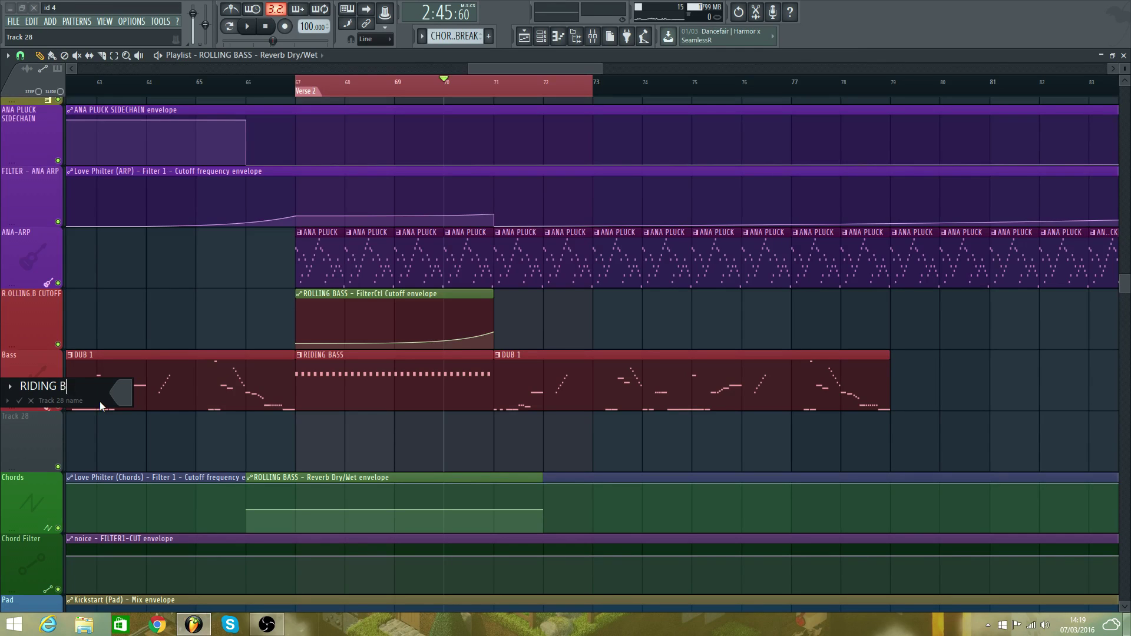
text(ASS REVERB)
- Colour the new track red and move the Reverb Dry/Wet envelope clip onto it at bar 66
click(121, 400)
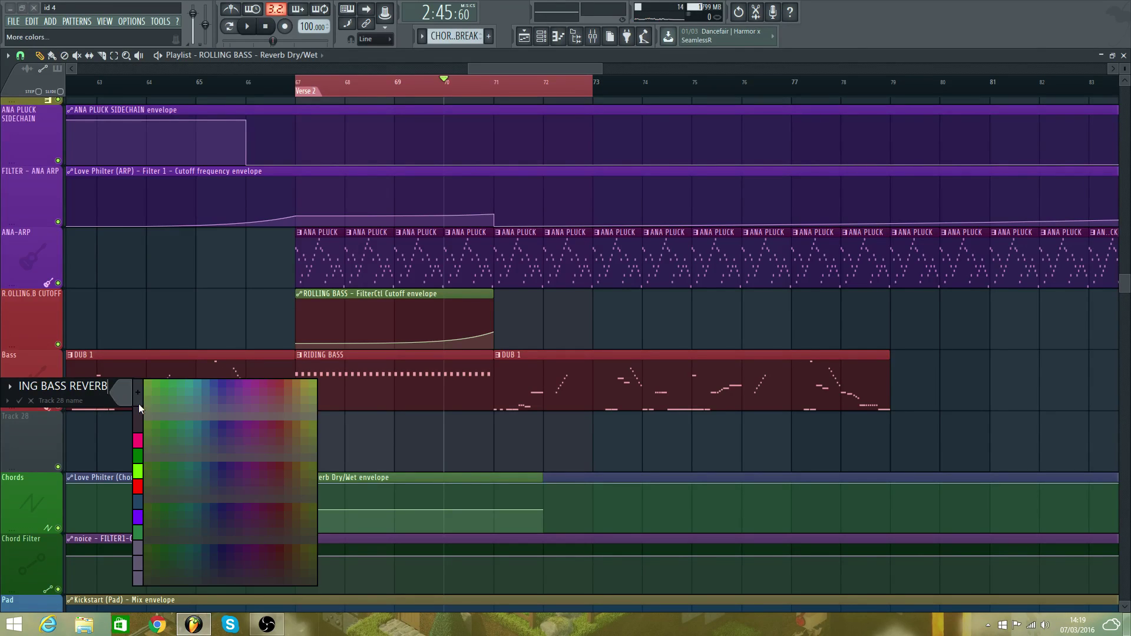
click(138, 487)
key(Return)
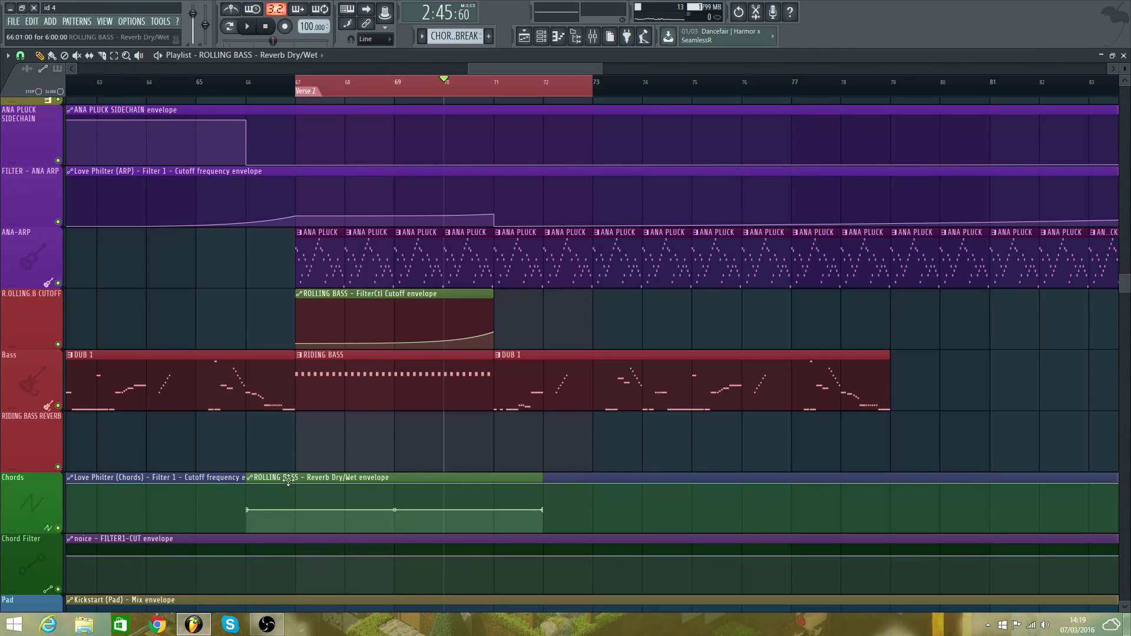
drag(289, 480, 298, 420)
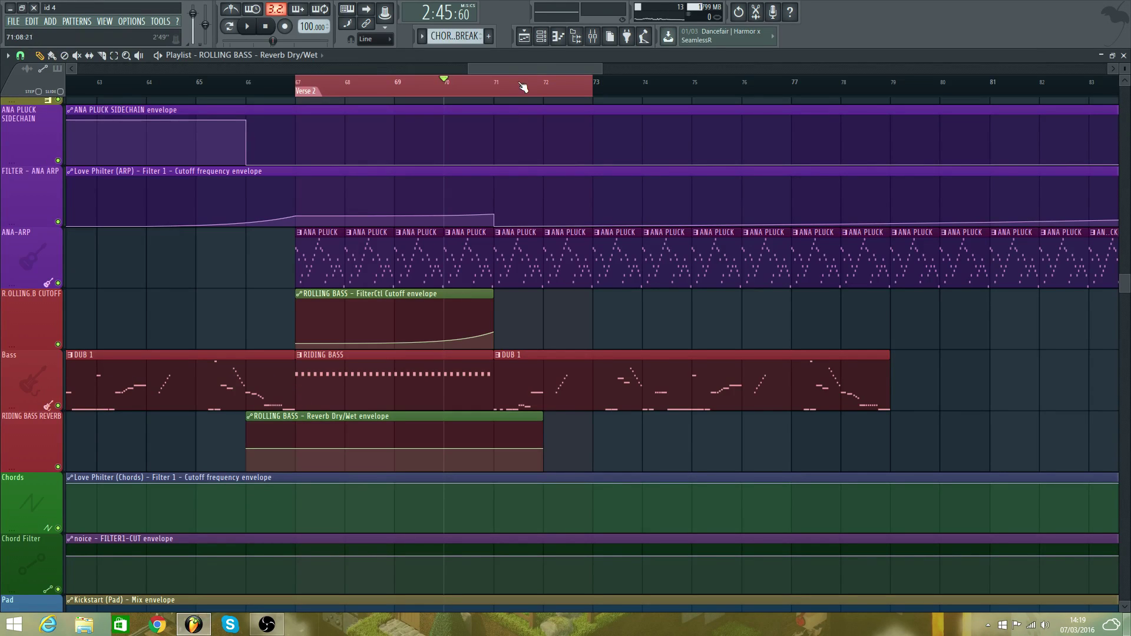
- Rename the reverb Dry/Wet automation channel as REVERB BASS and colour it red
click(541, 37)
right_click(643, 576)
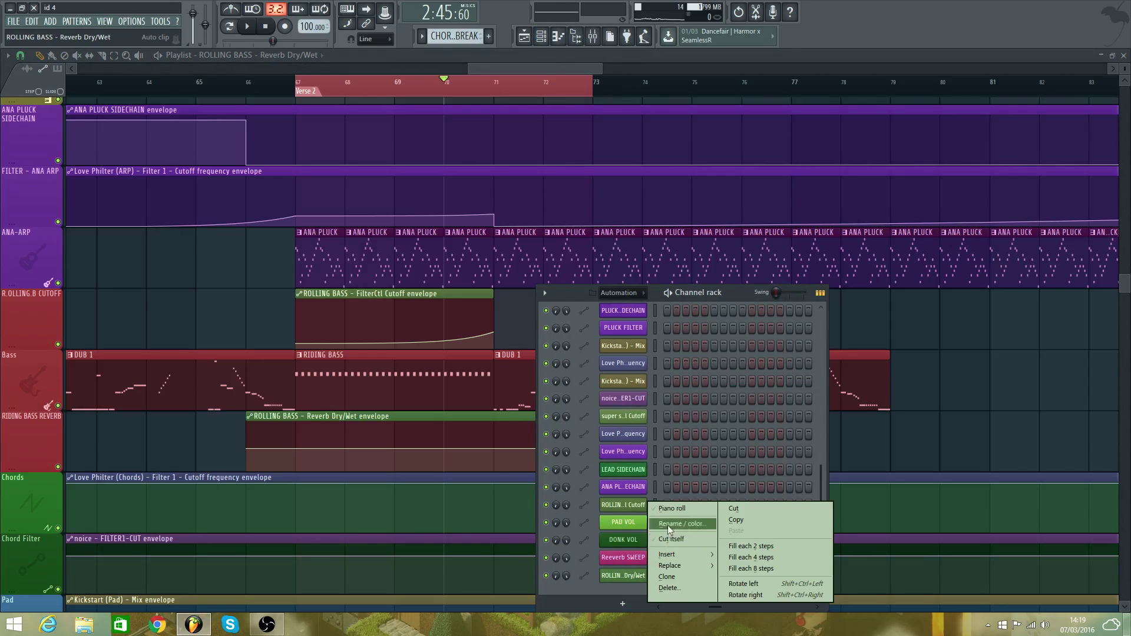
click(697, 526)
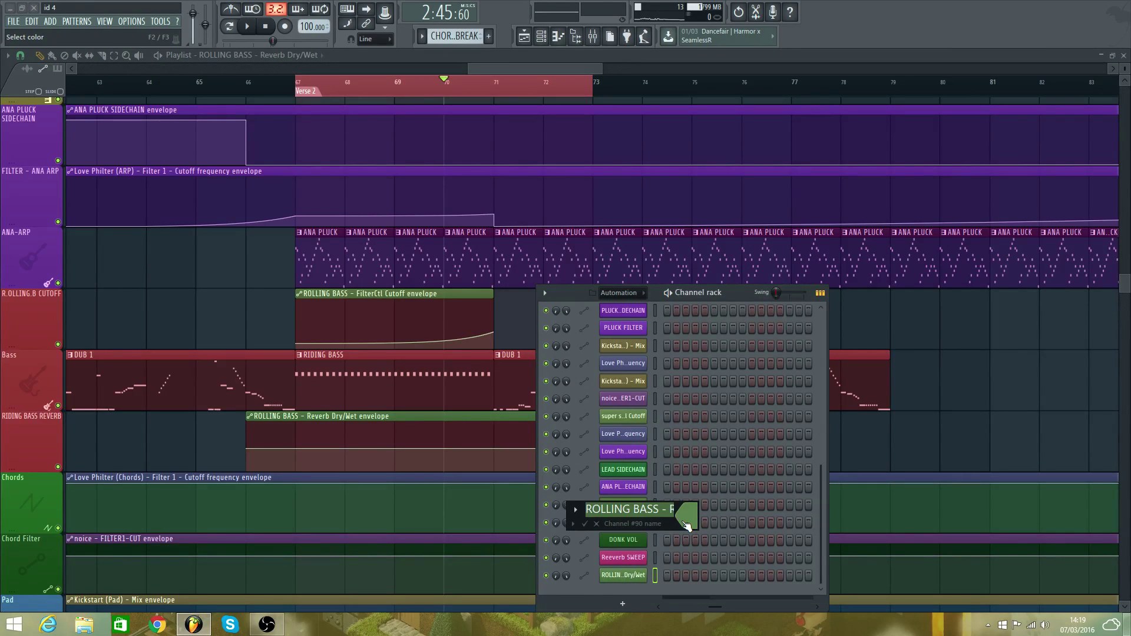
text(REVERB BASS)
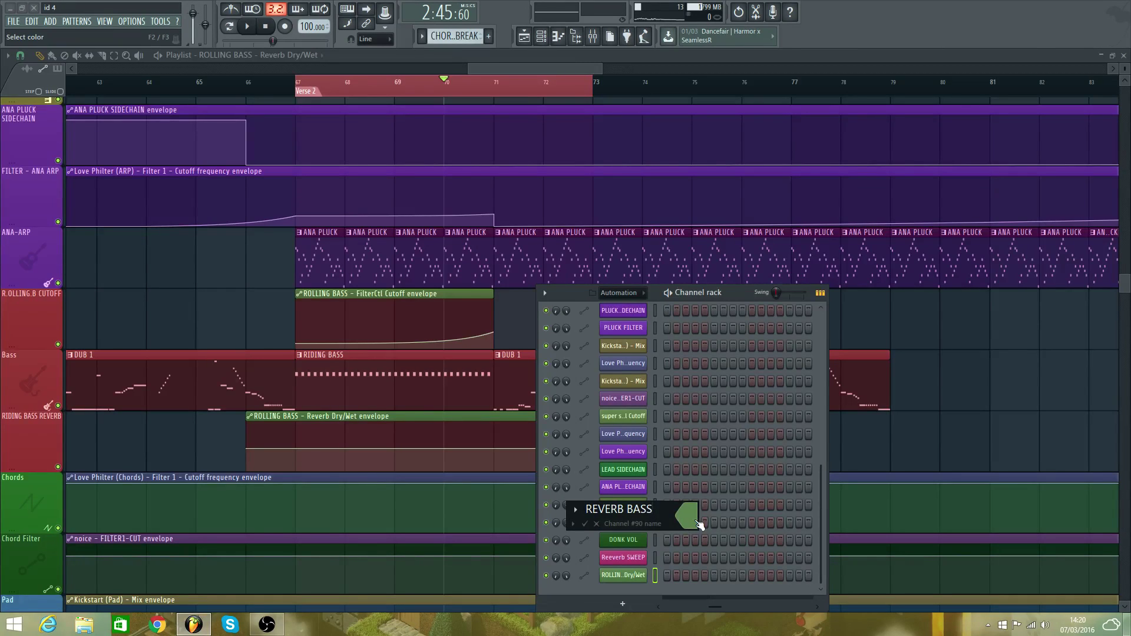
click(699, 524)
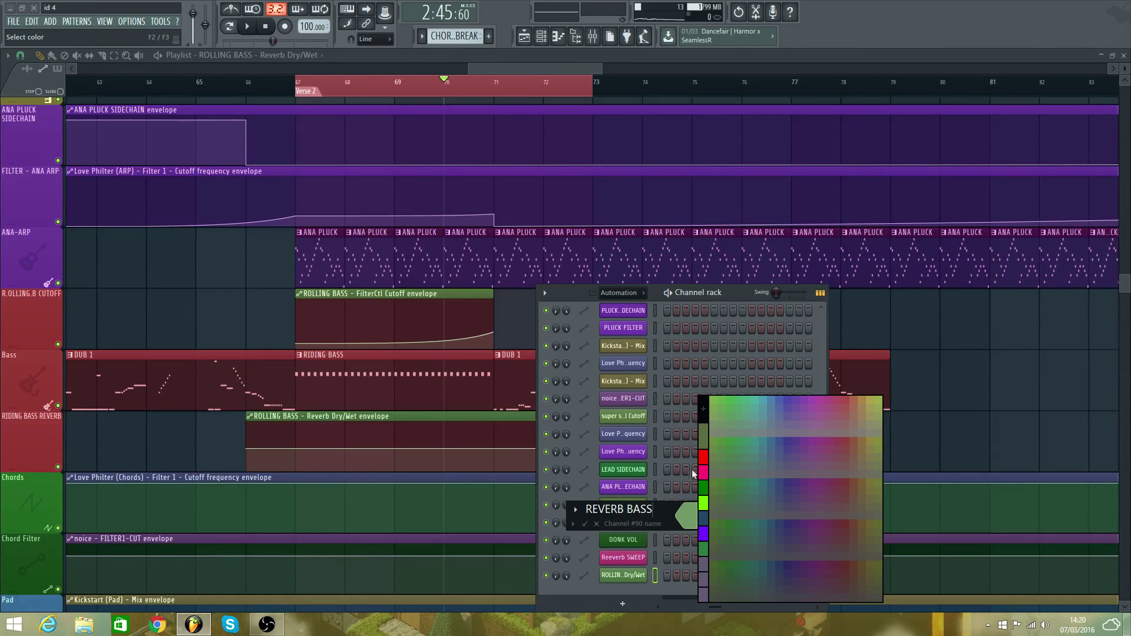
click(708, 458)
key(Return)
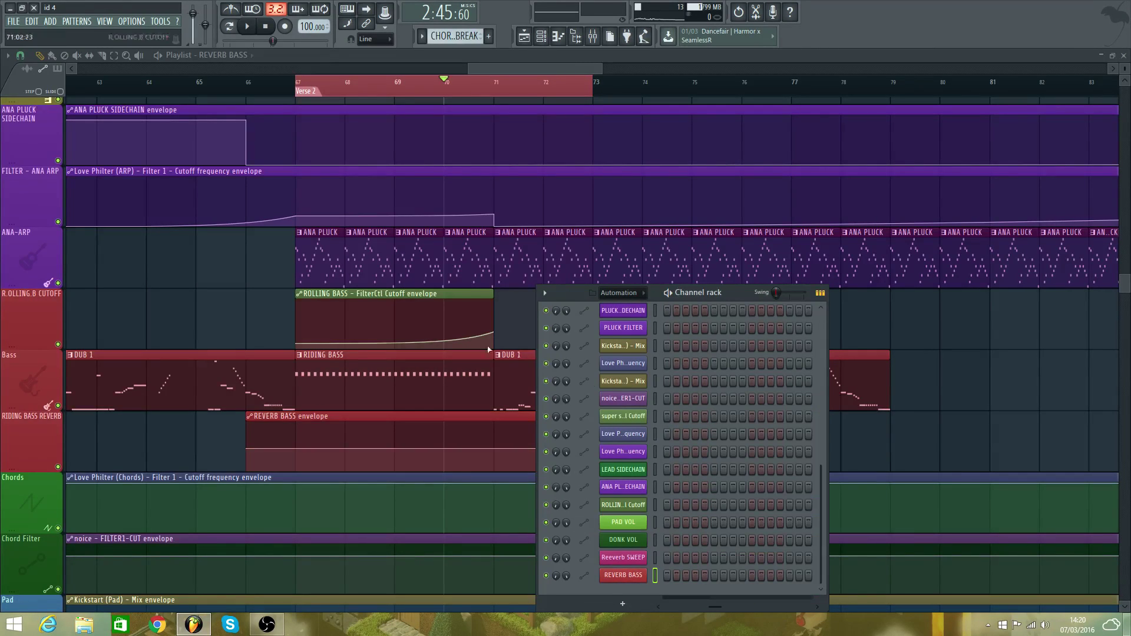
key(F6)
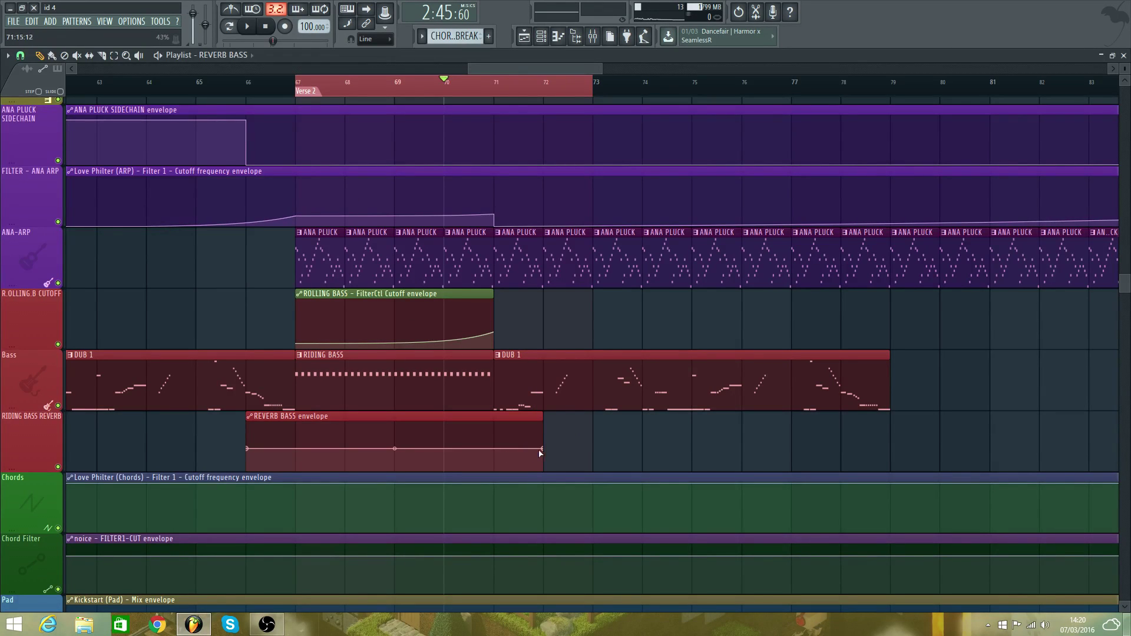
- Extend the REVERB BASS clip to bar 73 and, with 1/4 beat snap, drop its envelope to 0% from bar 71 to 73
drag(542, 429, 593, 433)
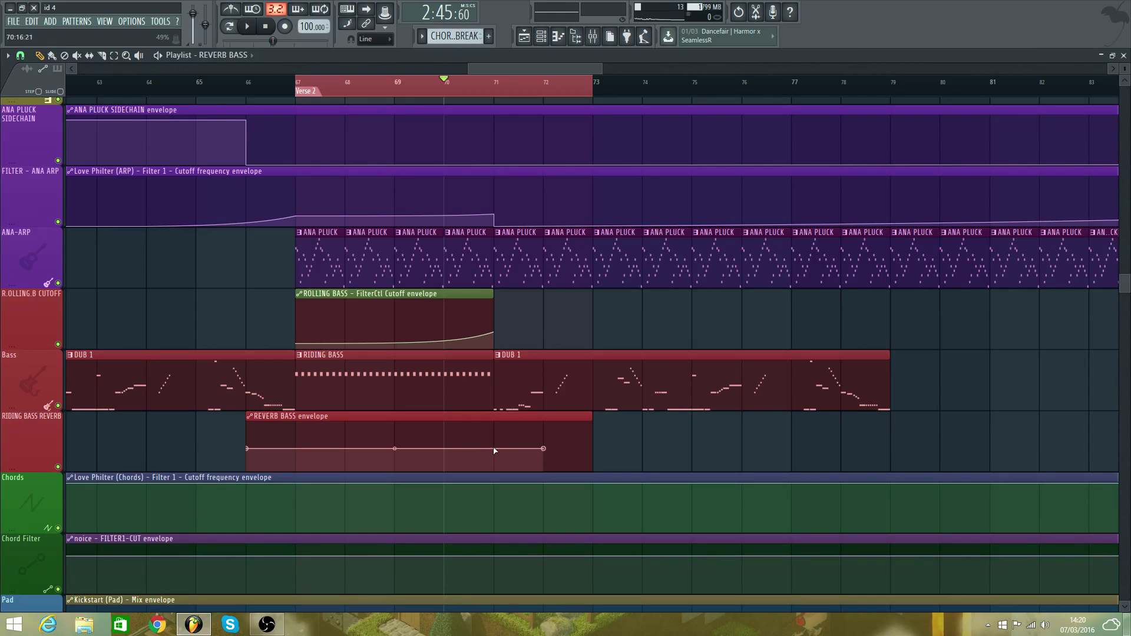
right_click(495, 448)
click(21, 55)
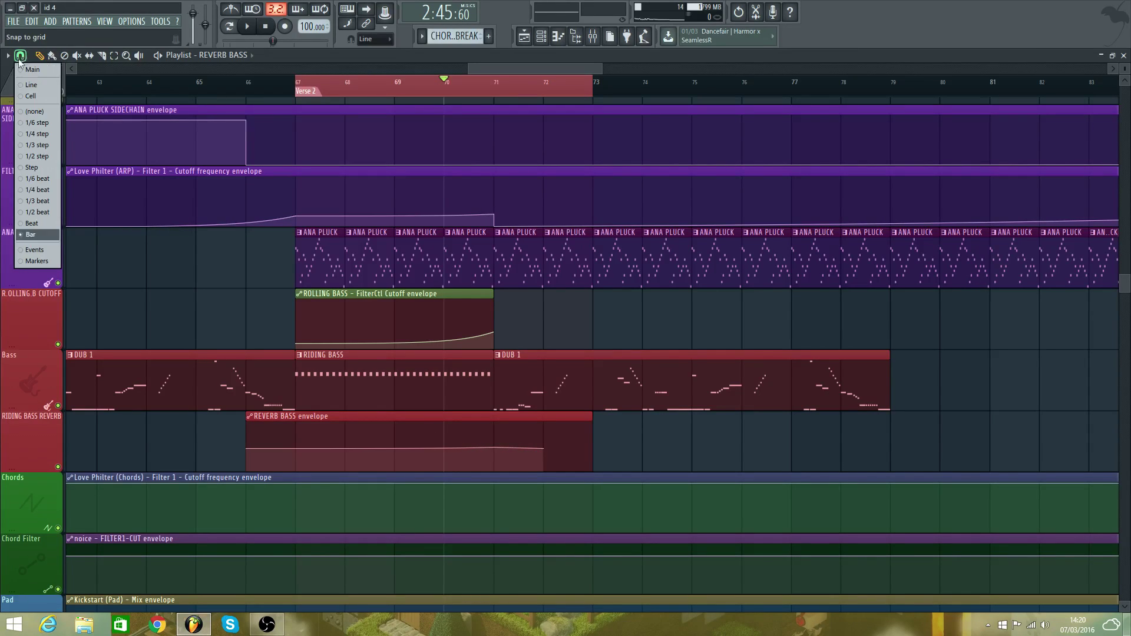
click(53, 192)
drag(507, 448, 496, 490)
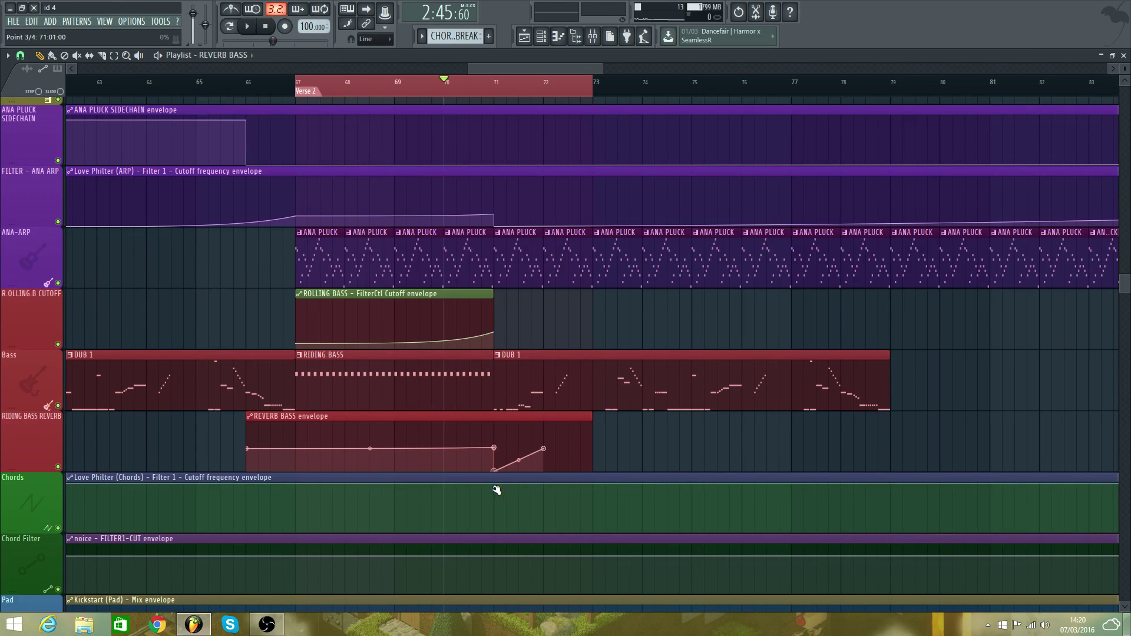
drag(546, 449, 594, 480)
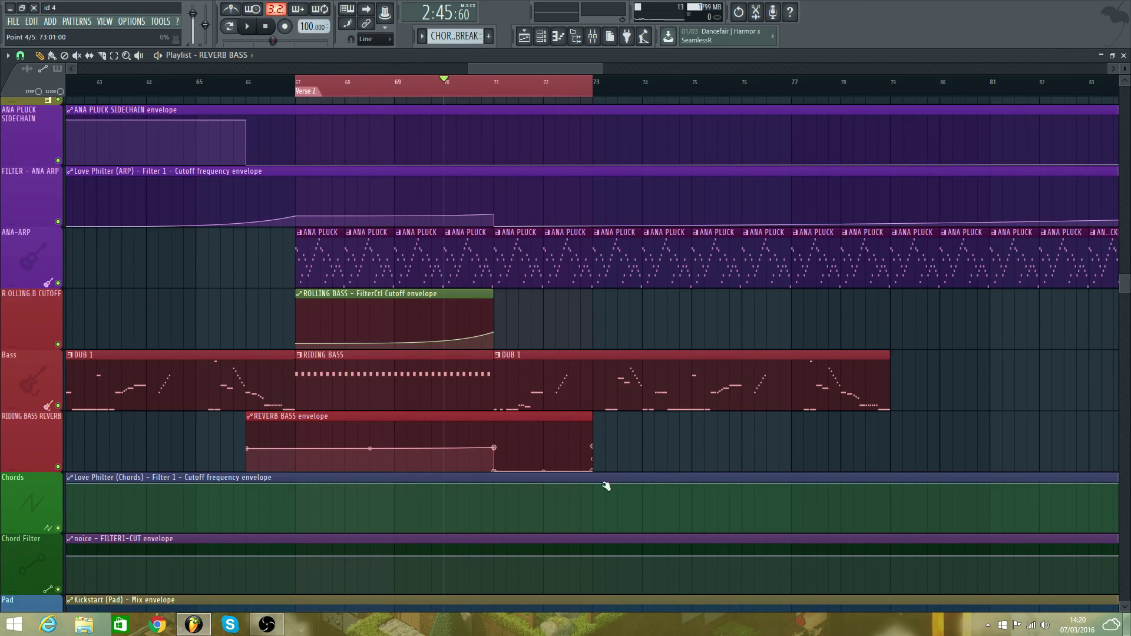
- Trim the REVERB BASS envelope clip back to bar 71 and play back the start of Verse 2
drag(591, 420, 499, 422)
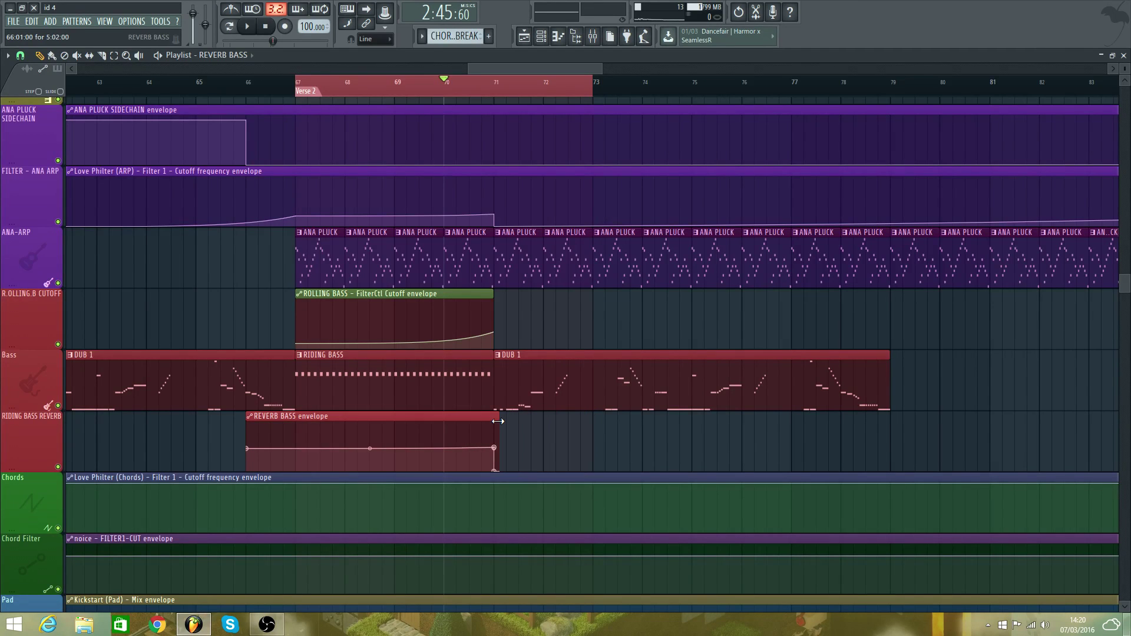
key(space)
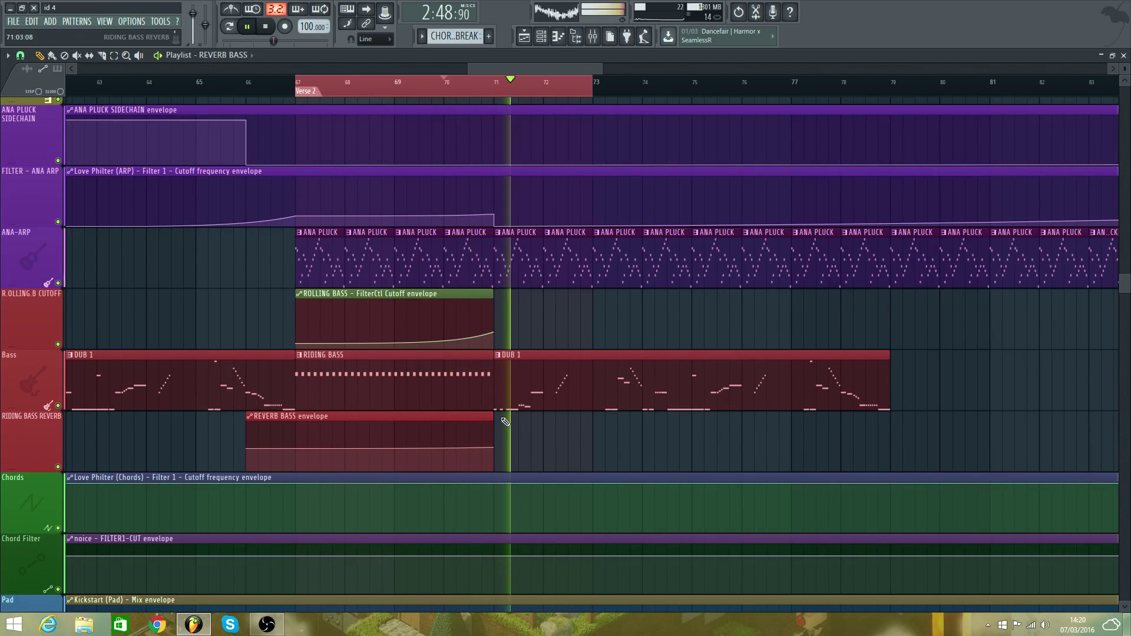
scroll(518, 415, up, 4)
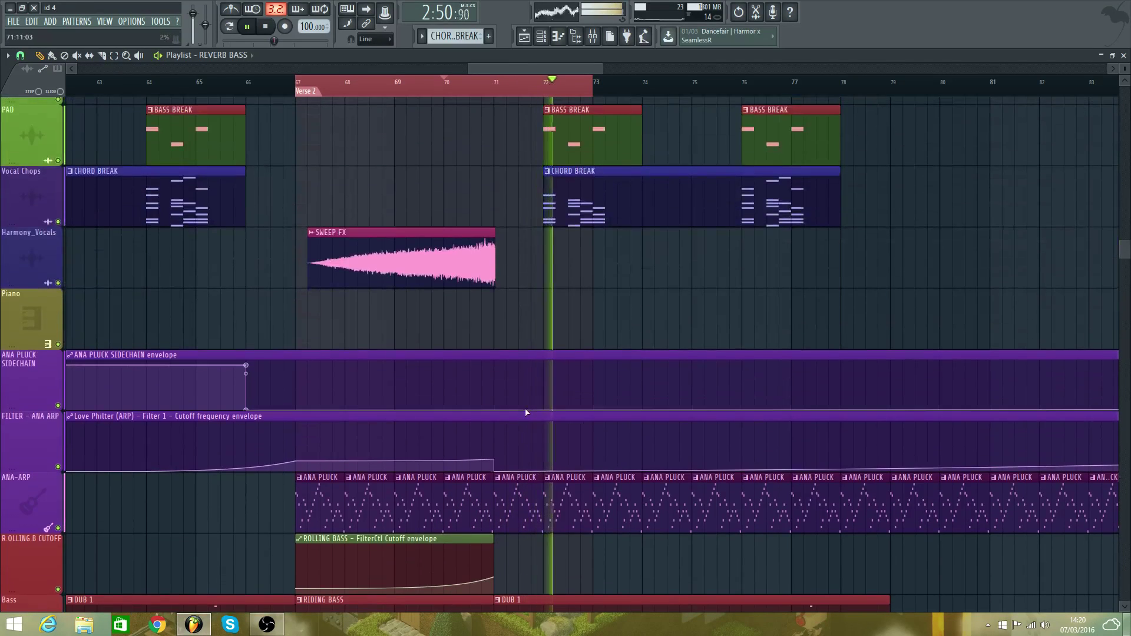
scroll(526, 412, up, 4)
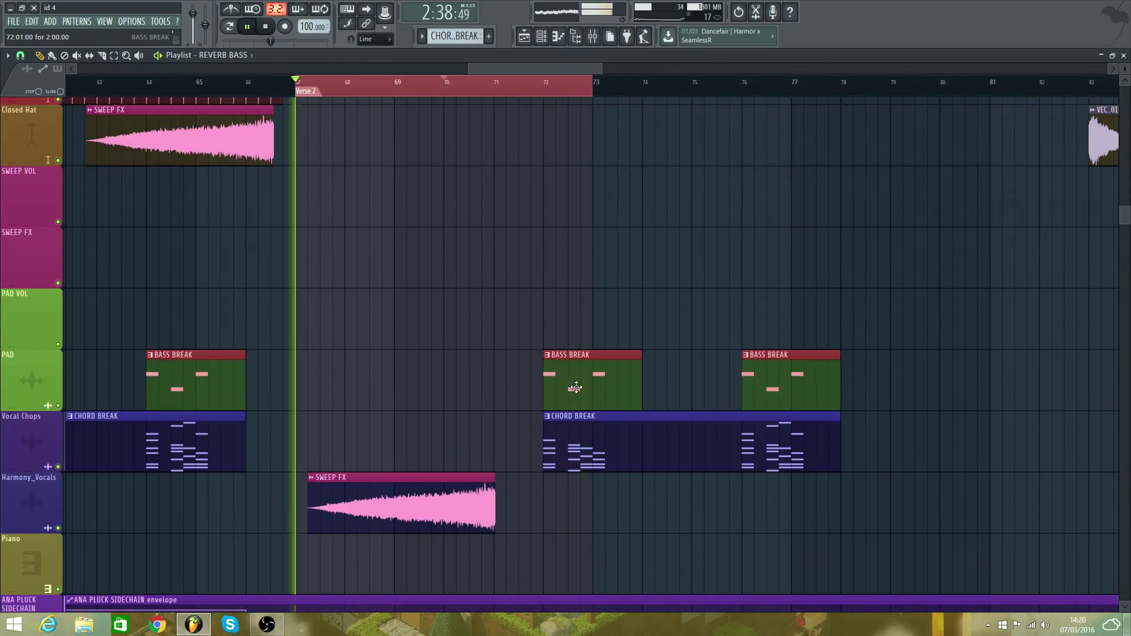
key(space)
- Try removing the BASS BREAK clips at bars 72 and 76 from the PAD track, and undo the removal
right_click(574, 387)
right_click(781, 394)
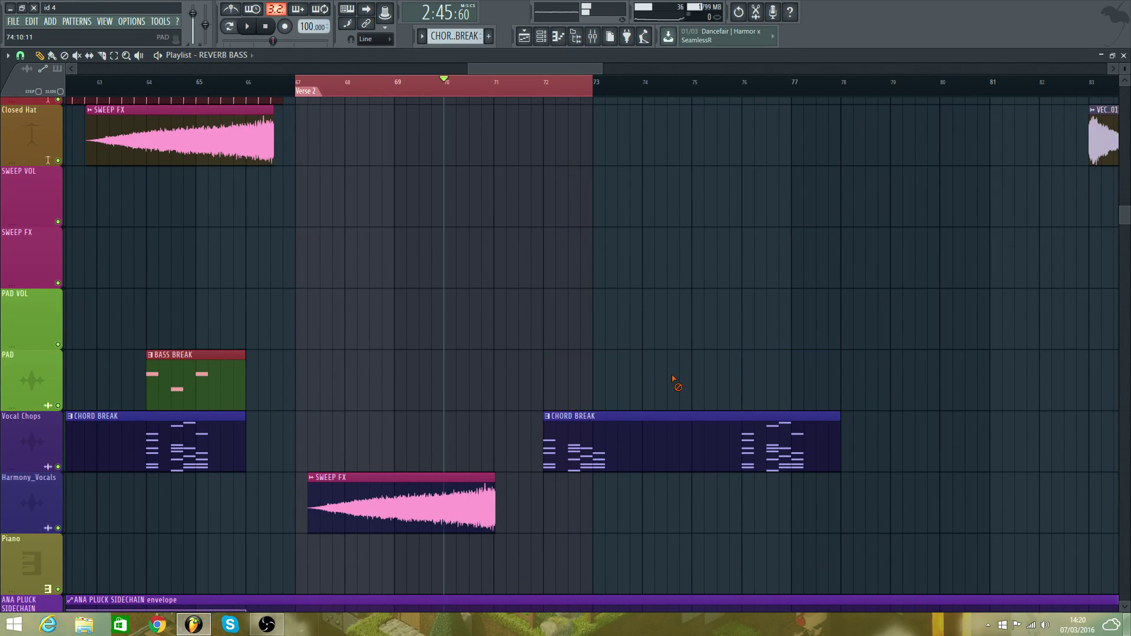
click(31, 21)
click(48, 33)
- Mute the PAD track in the playlist
click(58, 406)
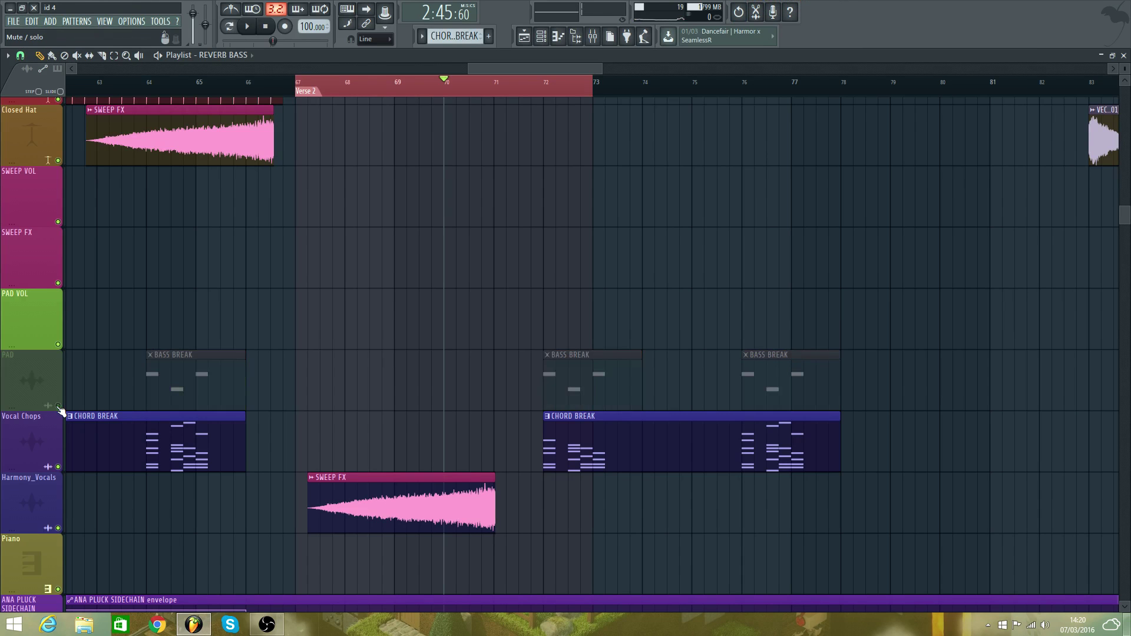
- Clone the DUB 1 pattern and replace the DUB 1 clip at bar 71 of the Bass track with the clone
scroll(462, 460, down, 7)
key(space)
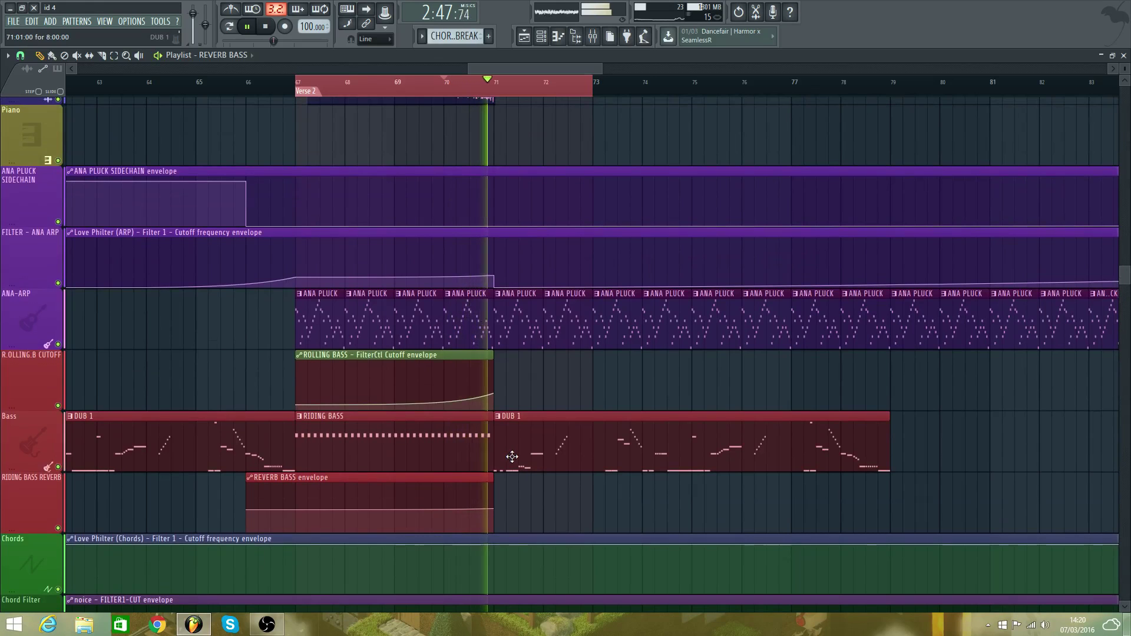
double_click(512, 458)
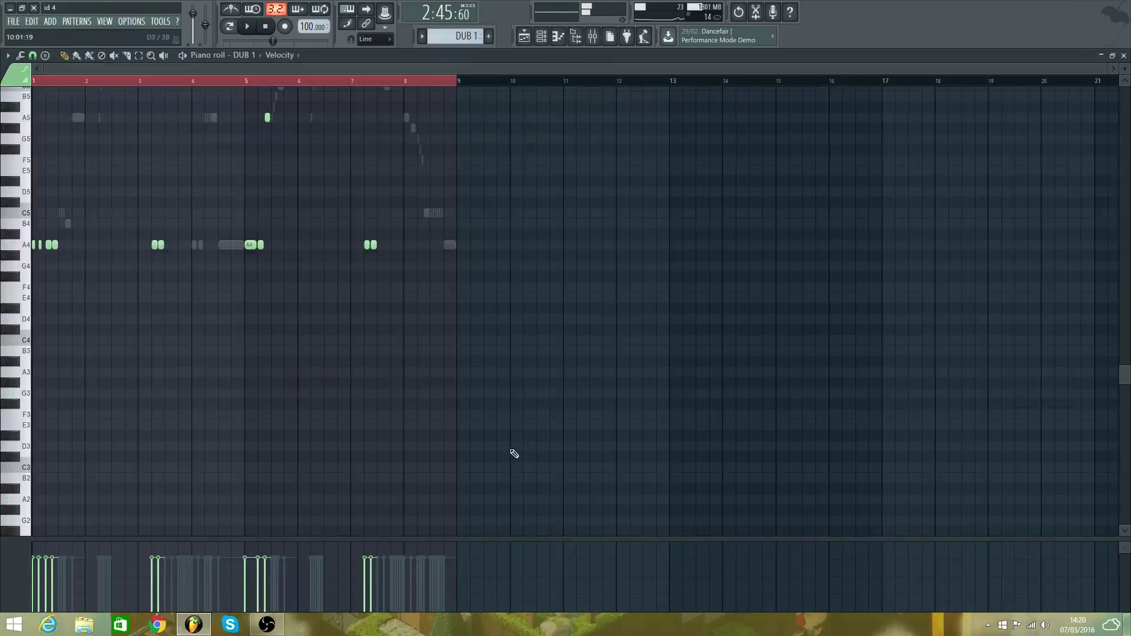
click(524, 36)
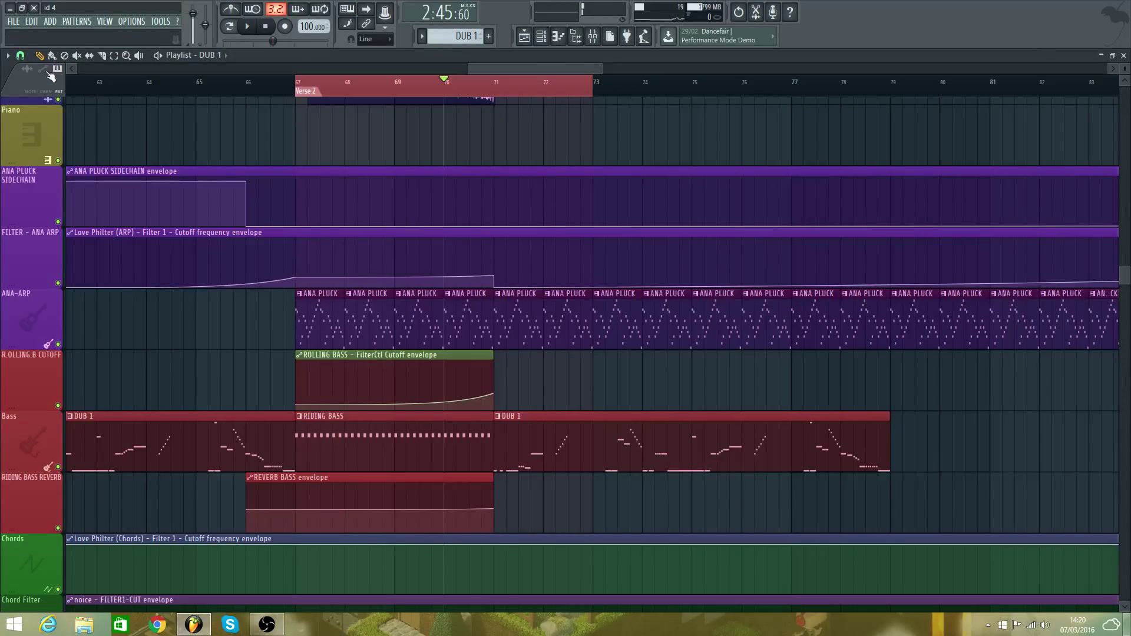
click(32, 24)
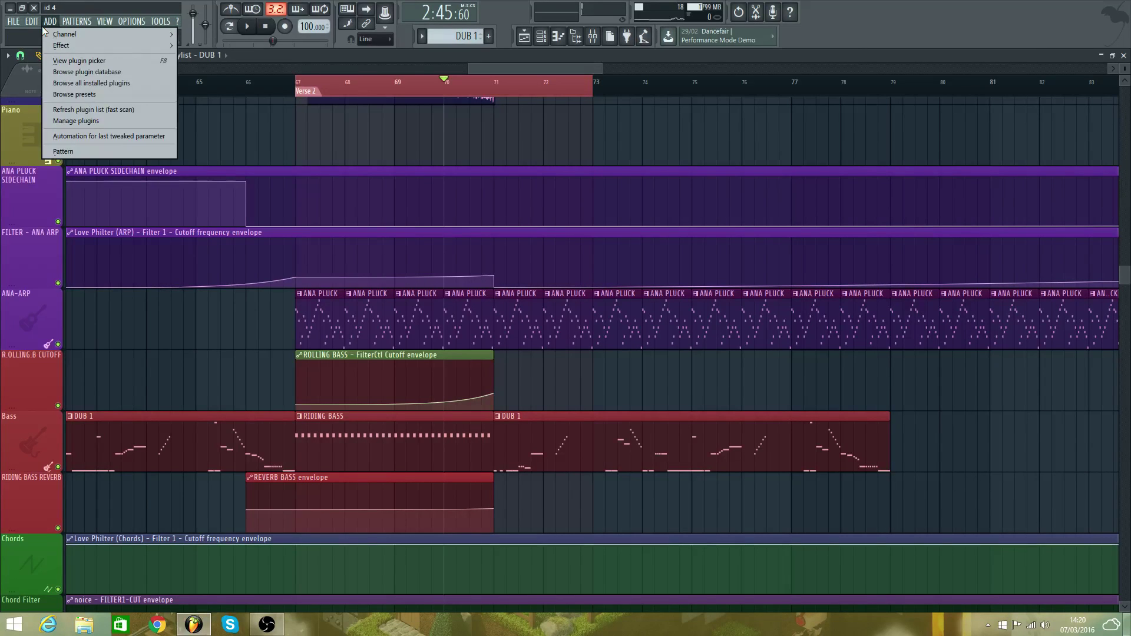
mouse_move(75, 22)
click(274, 100)
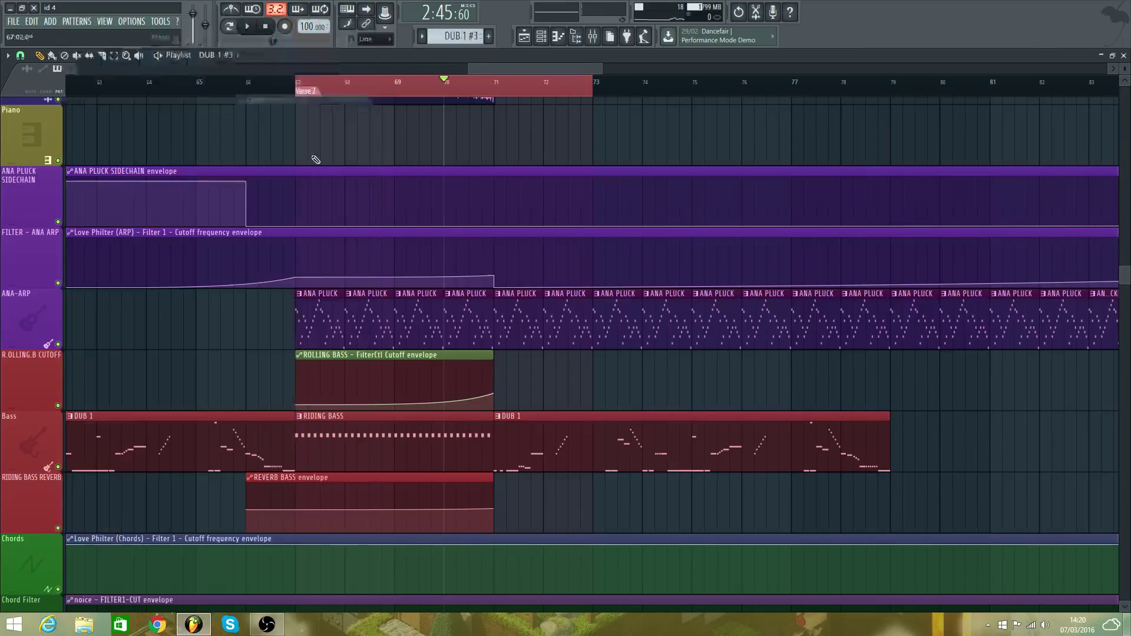
right_click(540, 443)
mouse_move(543, 446)
mouse_down()
mouse_move(590, 446)
mouse_move(560, 452)
mouse_up()
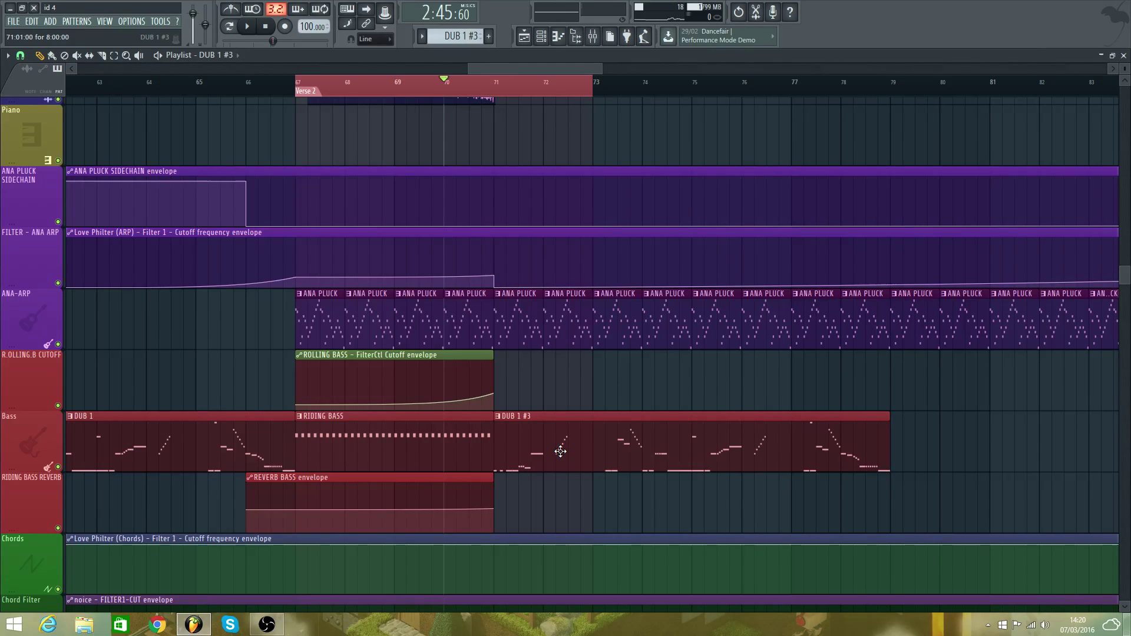
- Open the cloned bass pattern in the piano roll and raise the first DUB 1 note from A4 to A5
key(space)
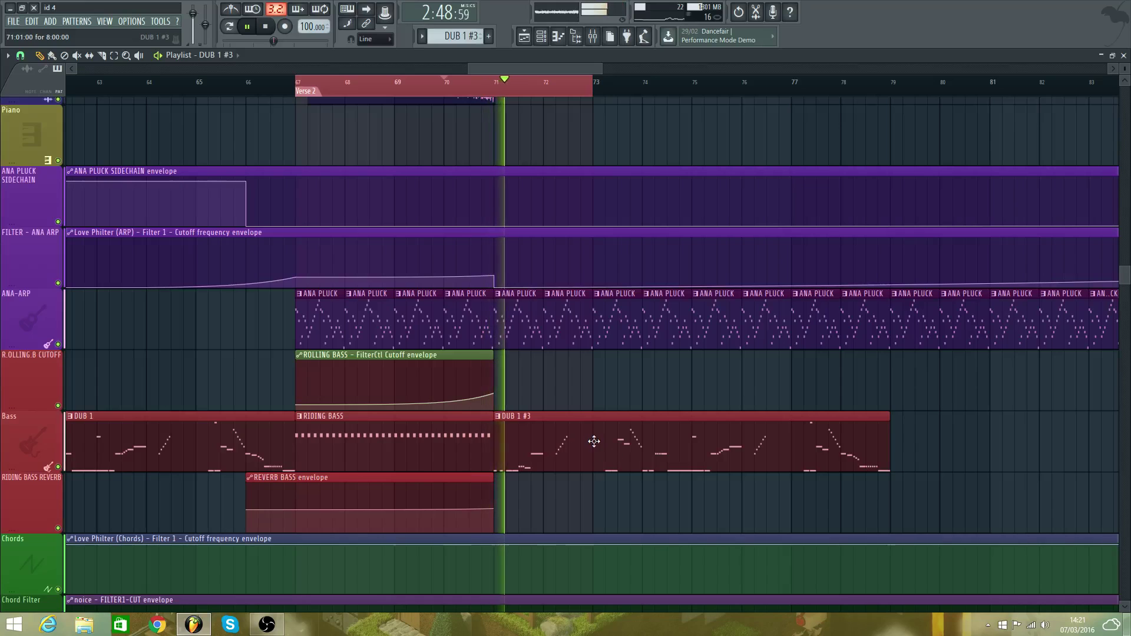
double_click(591, 446)
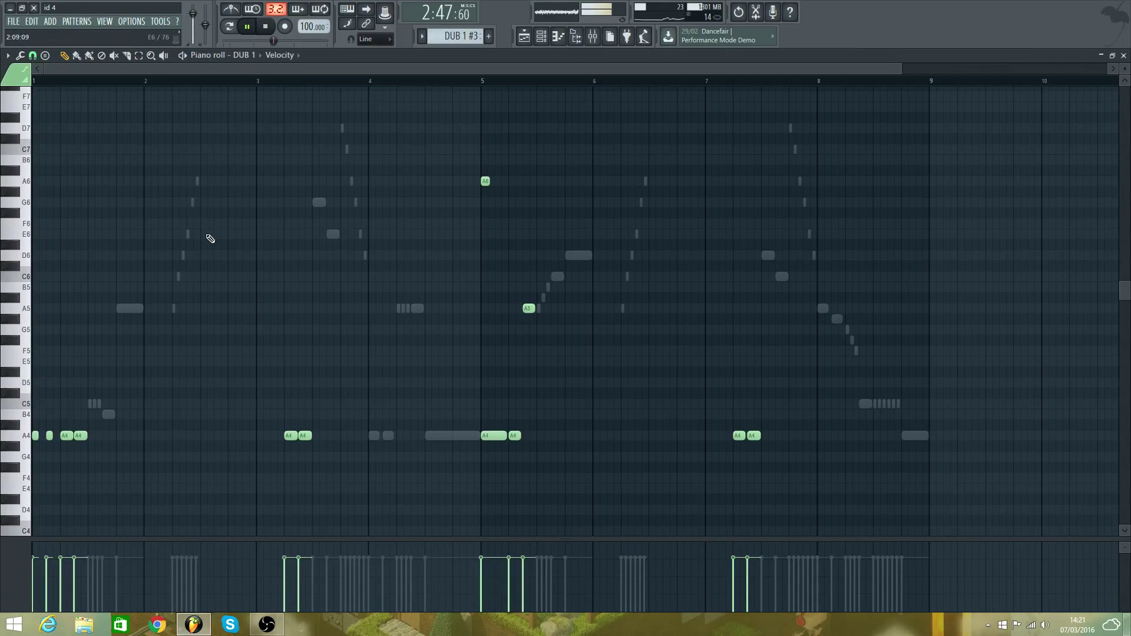
key(space)
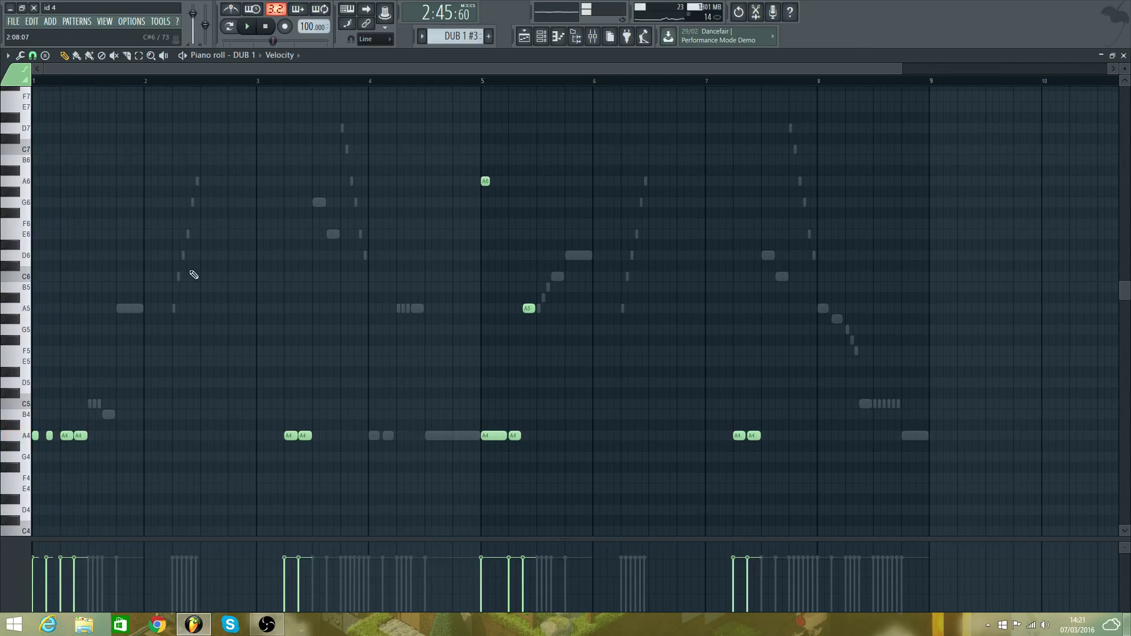
drag(899, 68, 633, 75)
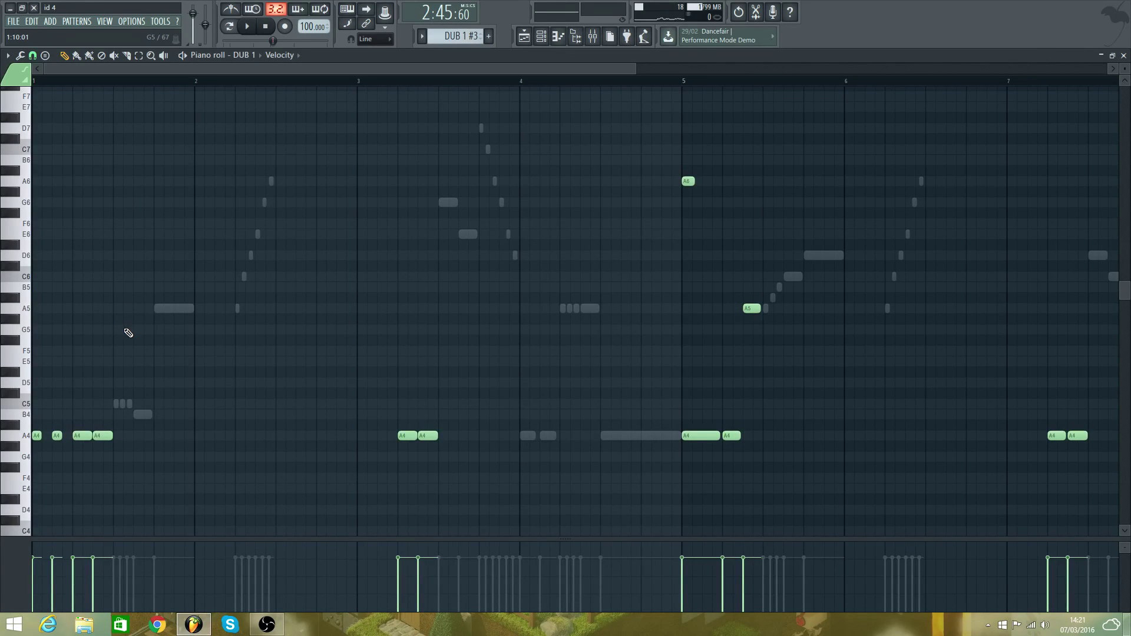
key(space)
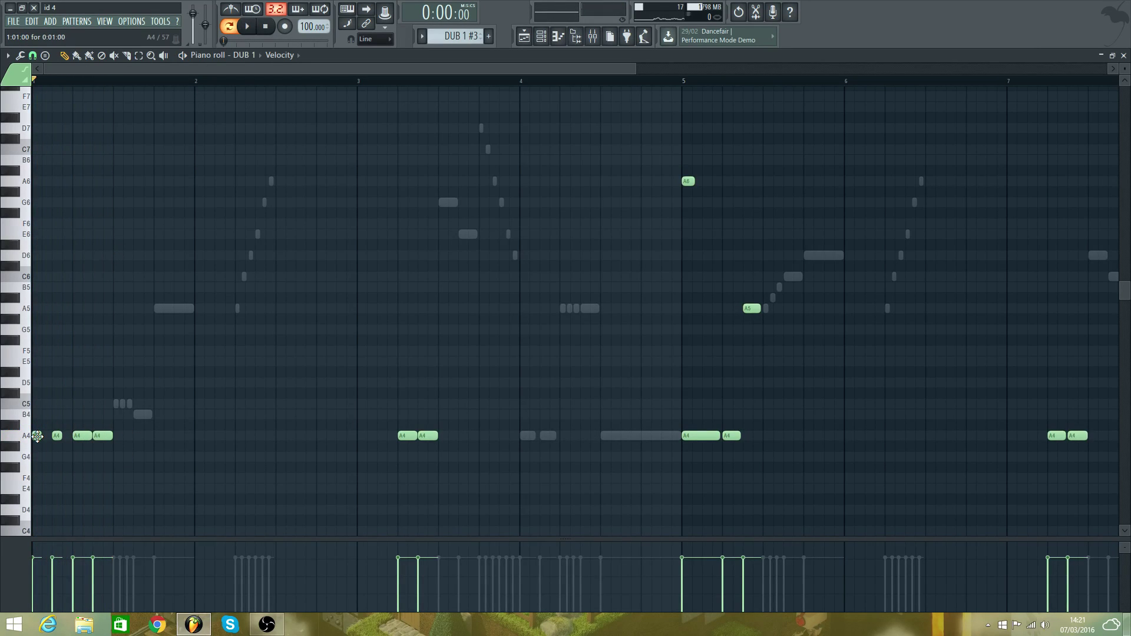
drag(37, 436, 36, 308)
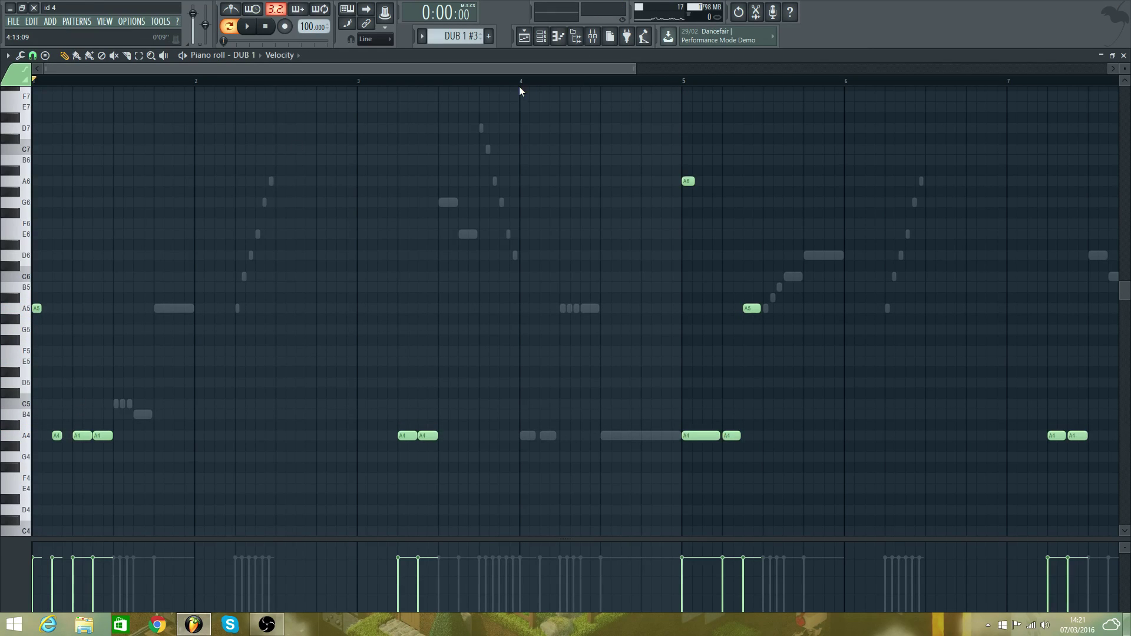
drag(642, 70, 299, 71)
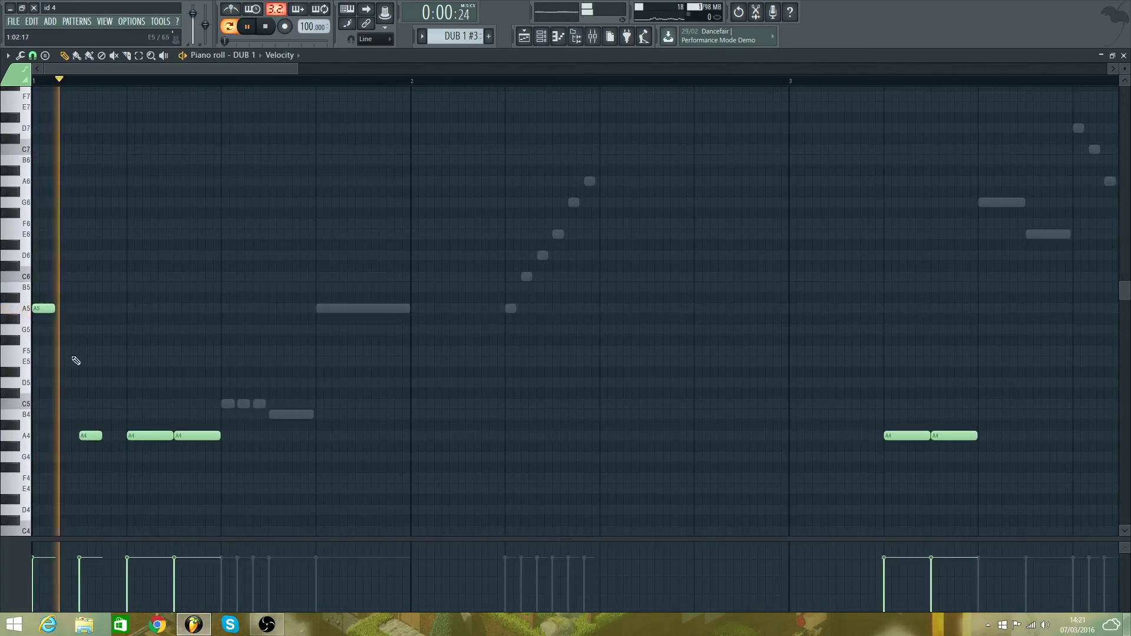
- With 1/3 beat snap, replace the second DUB 1 note with two A5 notes completing a triplet, and play back the start
click(33, 55)
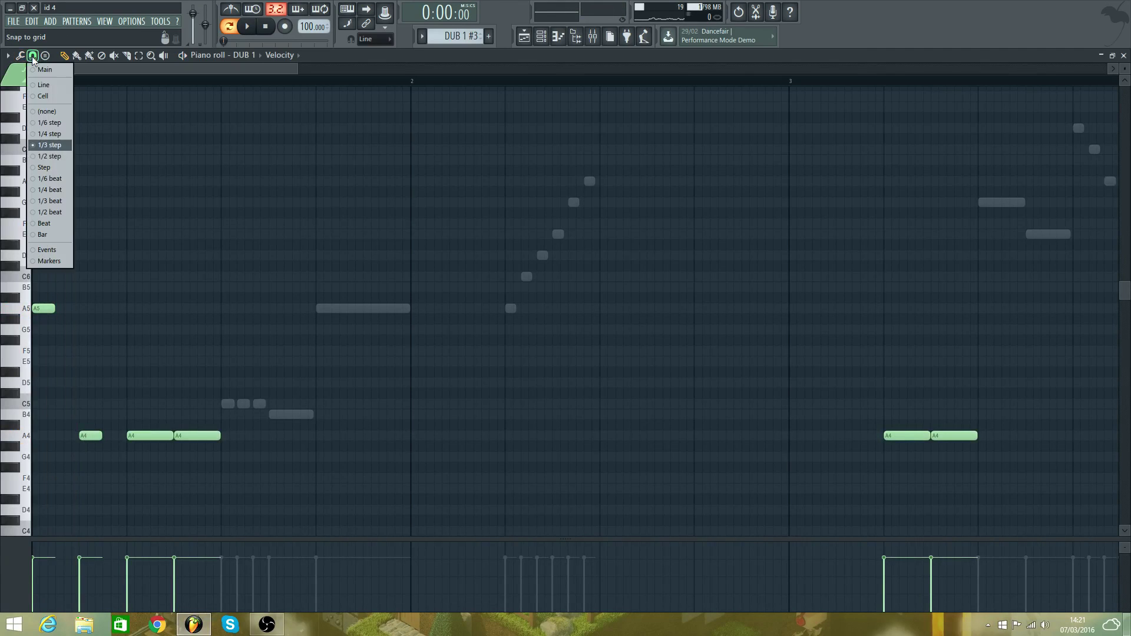
click(55, 146)
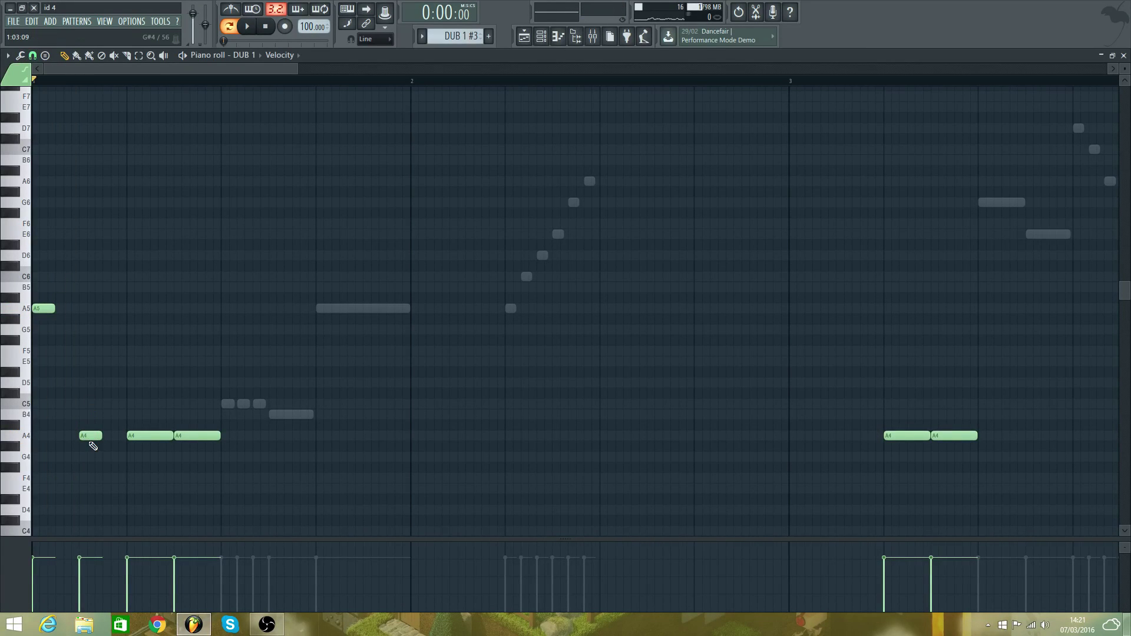
click(45, 58)
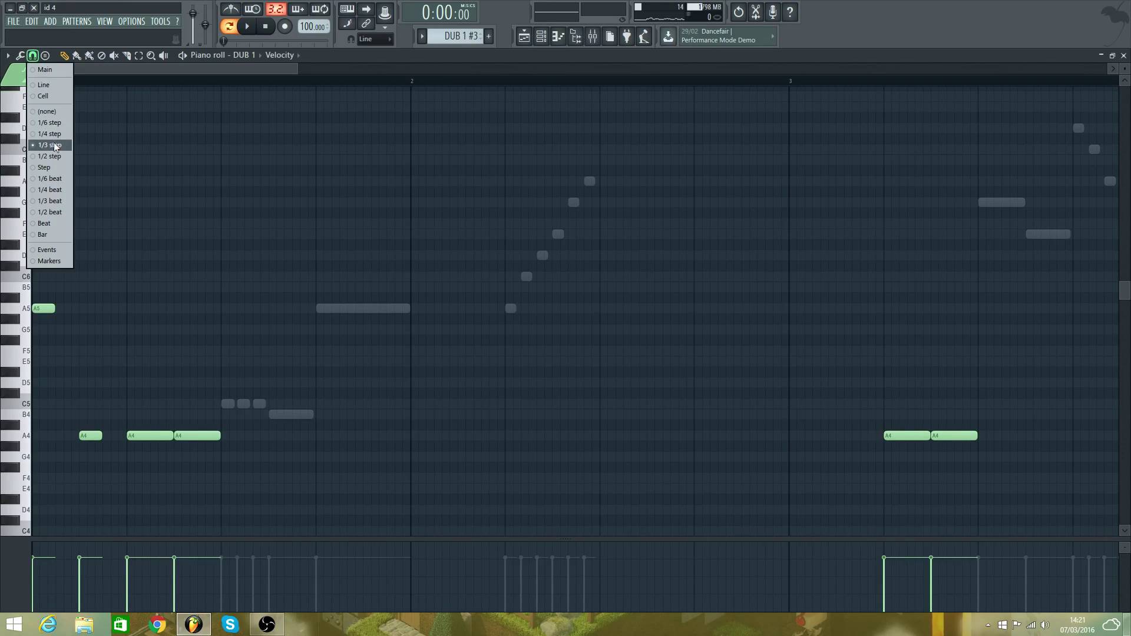
click(62, 203)
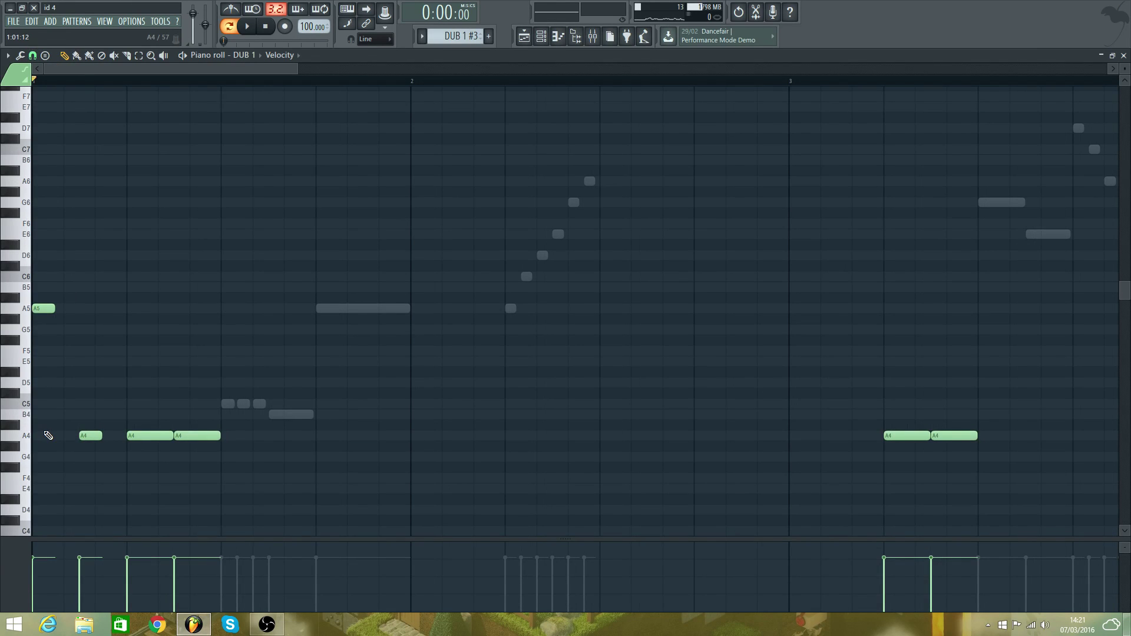
right_click(91, 436)
click(71, 309)
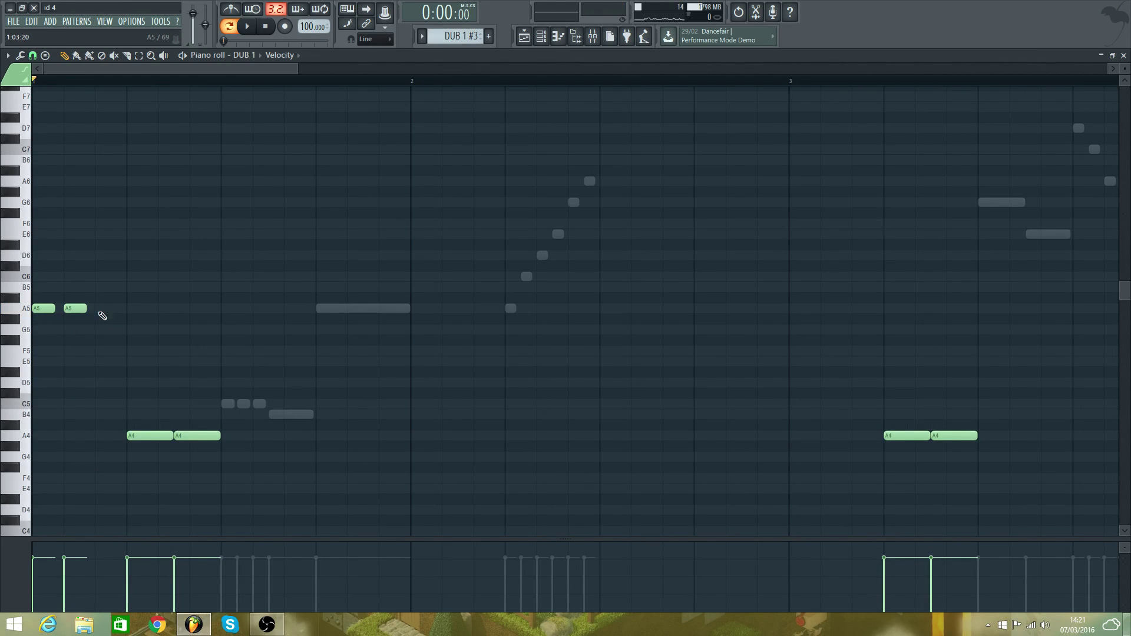
click(100, 309)
key(space)
key(space)
key(space)
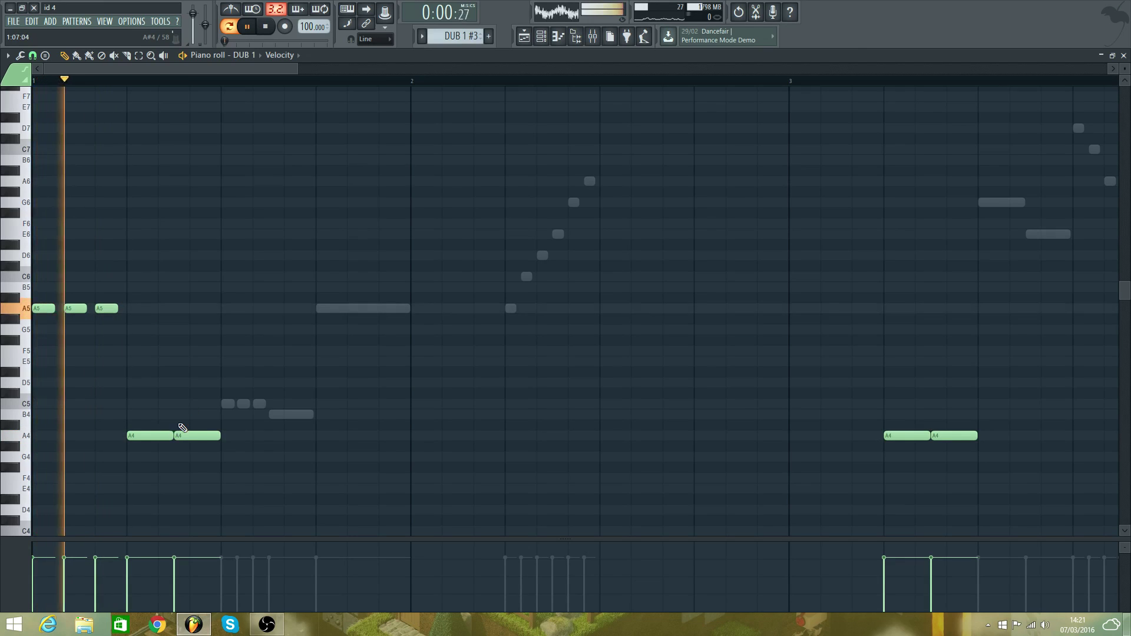
key(space)
key(space)
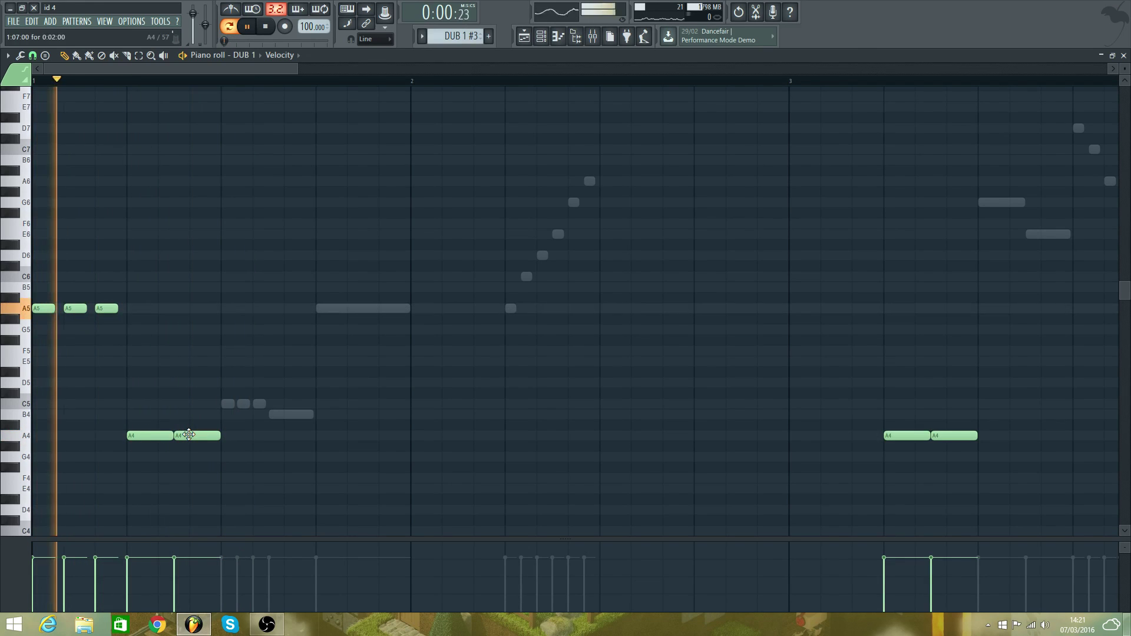
key(space)
- Raise the two long A4 notes after the triplet to G#5 and G5, and play back the pattern
drag(148, 436, 147, 320)
drag(182, 436, 182, 331)
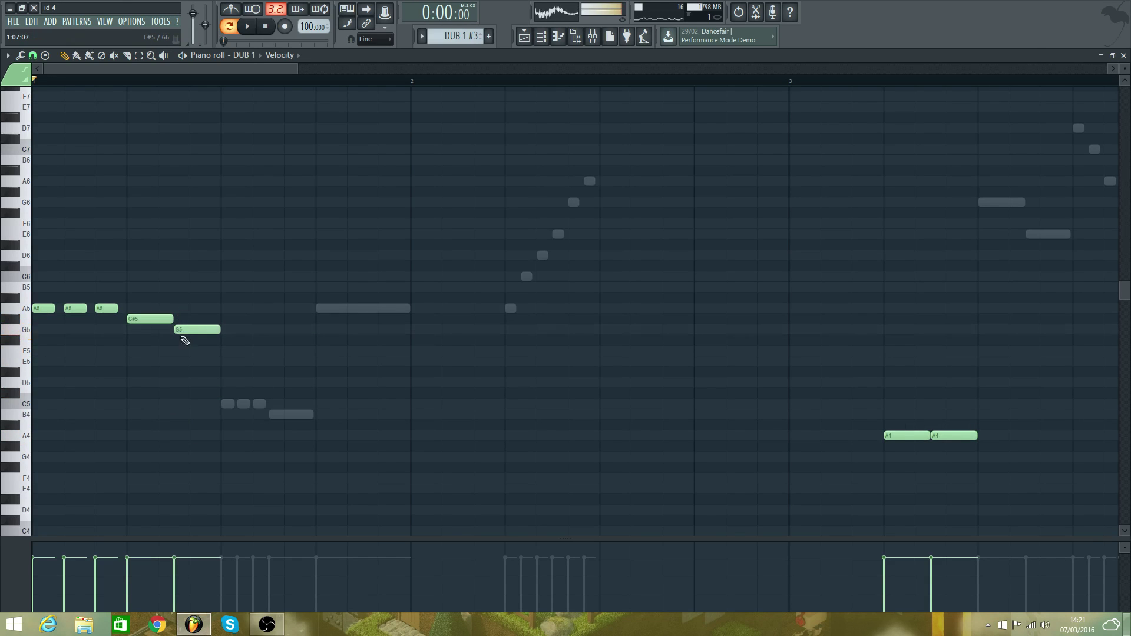
key(space)
key(space)
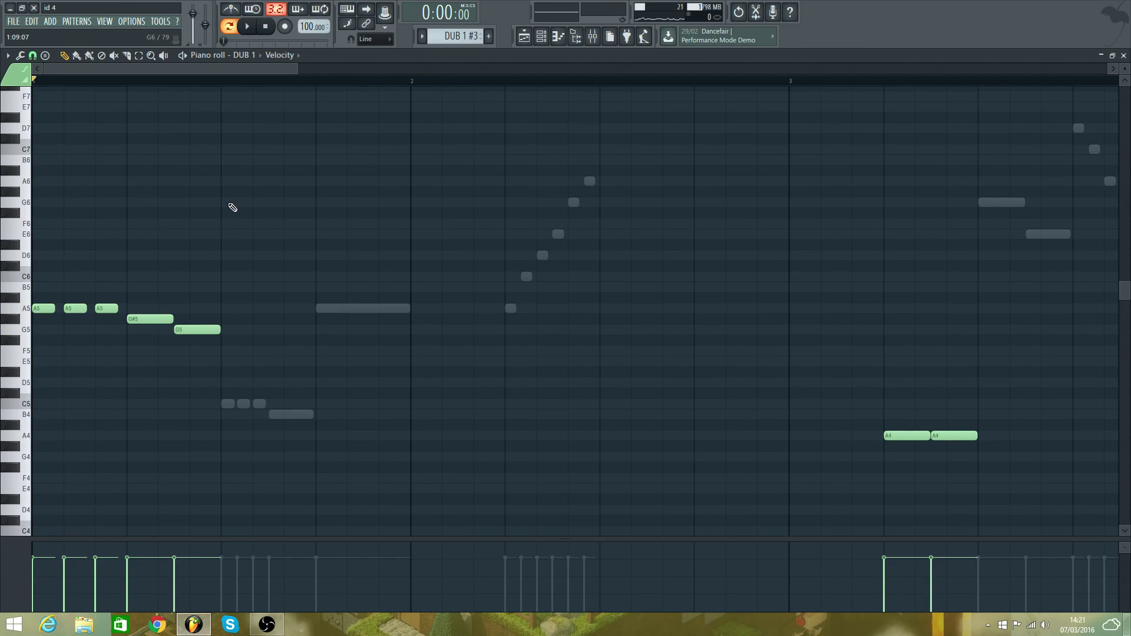
key(space)
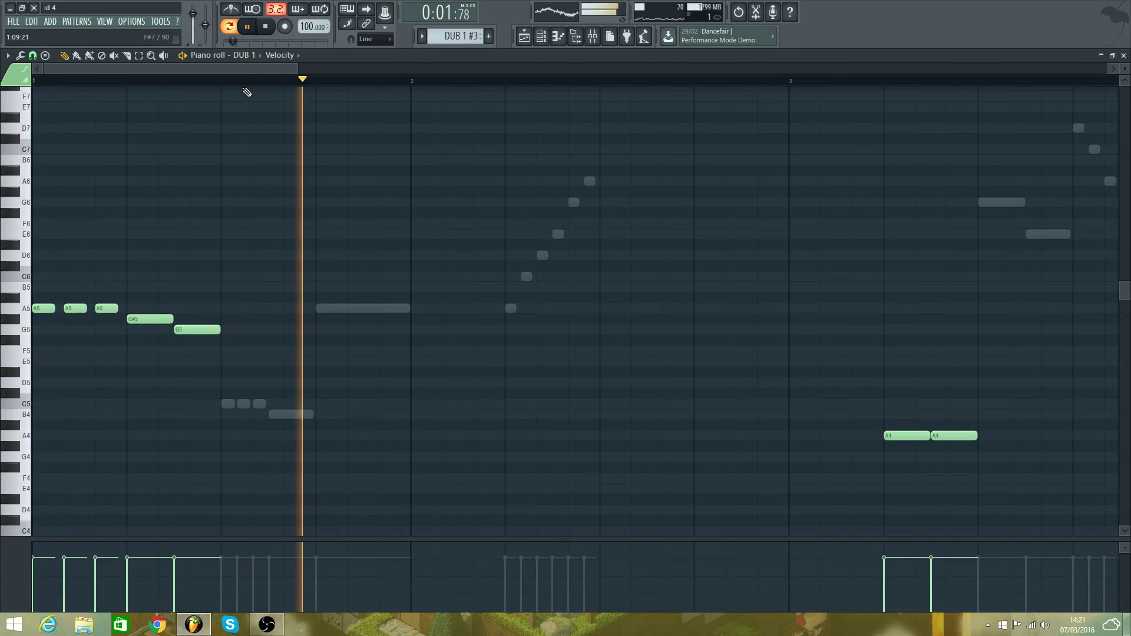
key(space)
- In the DUB 2 channel, raise the first two C5 notes to E5 and D5, and play back the run
click(238, 58)
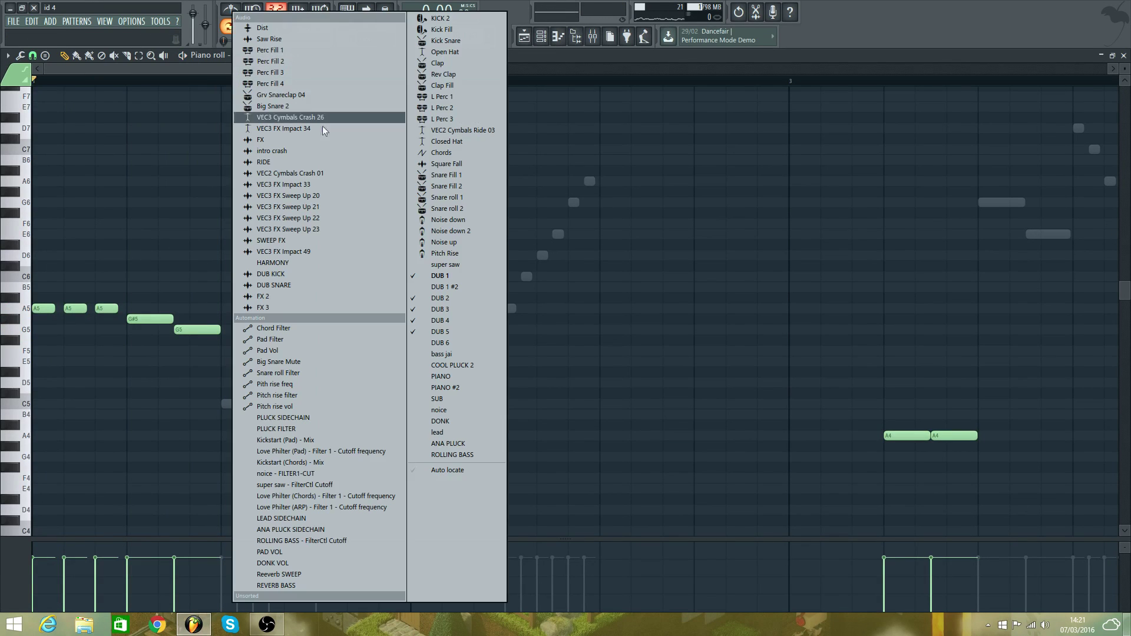
click(451, 285)
click(238, 55)
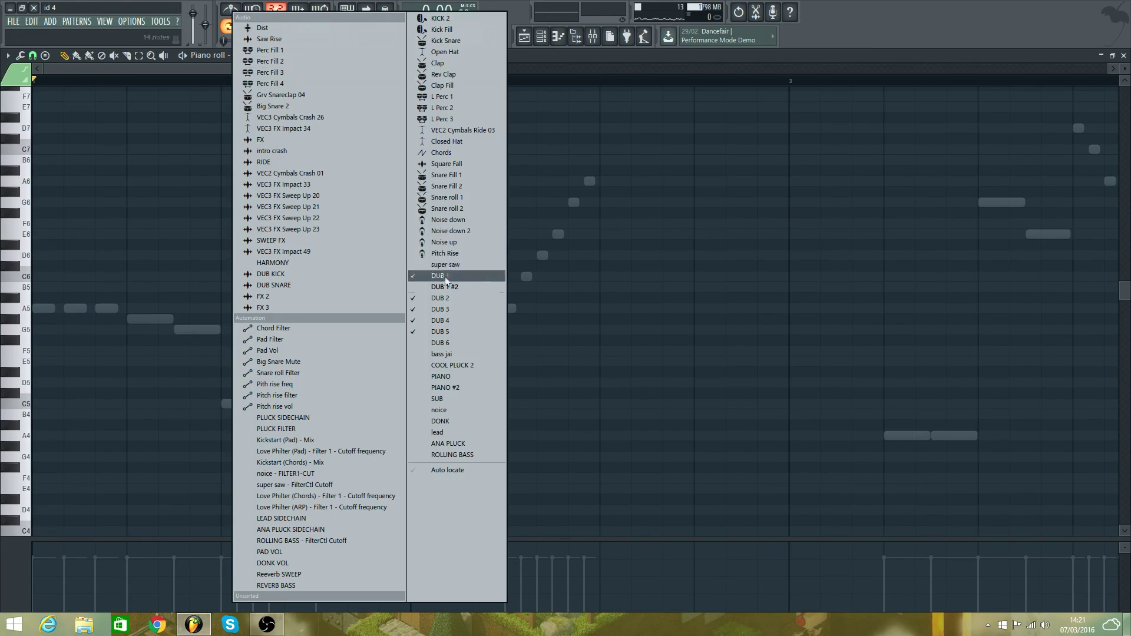
click(448, 298)
key(space)
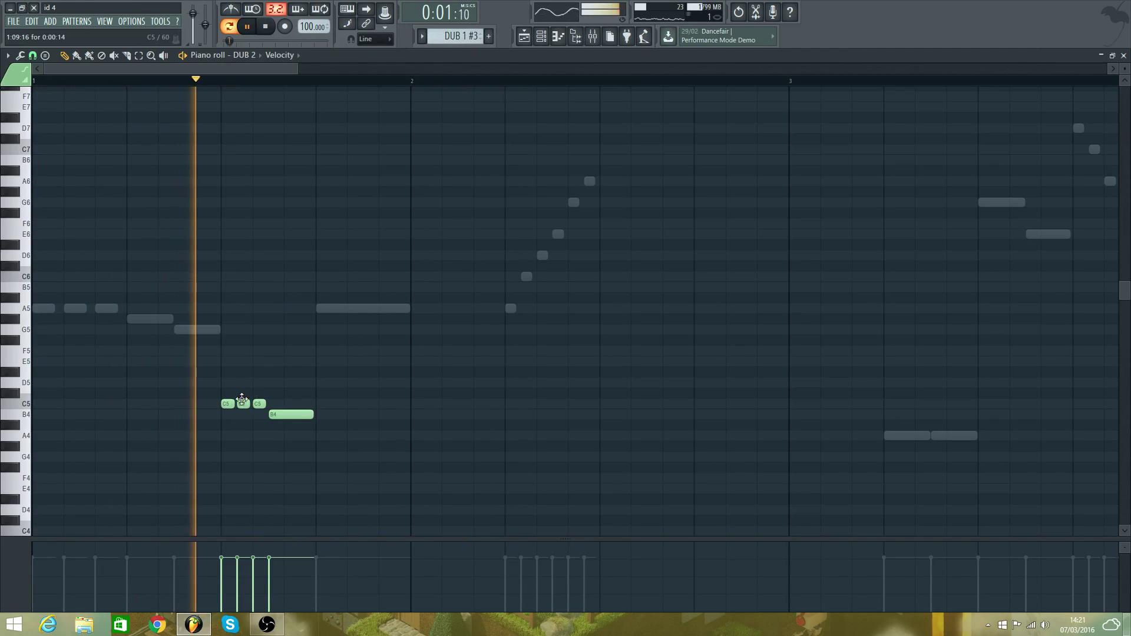
key(space)
click(227, 404)
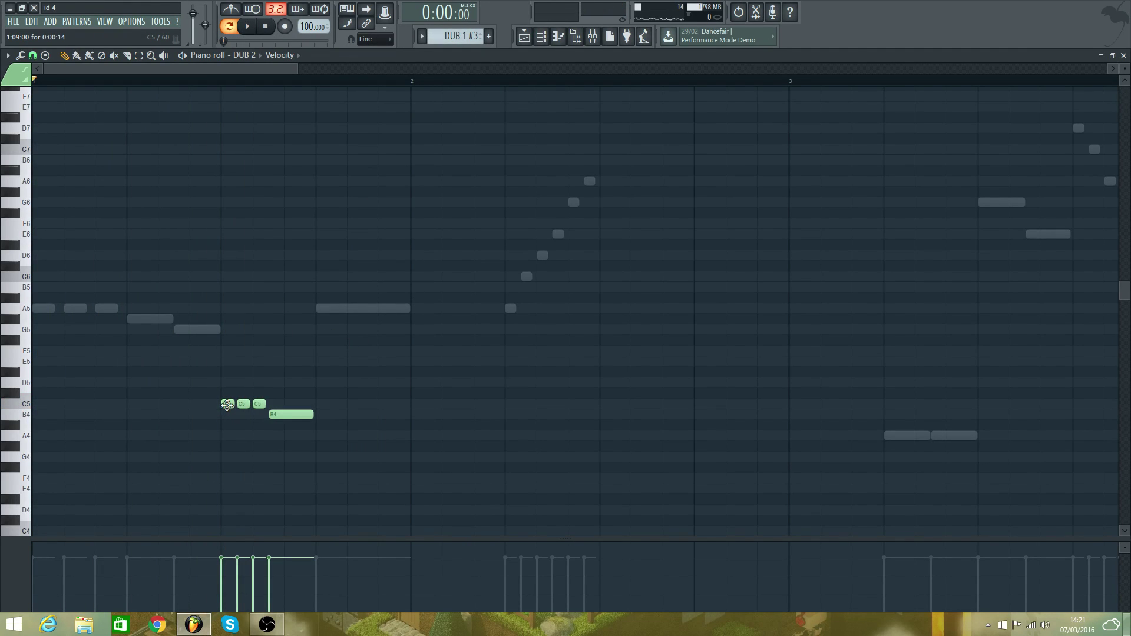
drag(227, 405, 227, 362)
drag(244, 405, 245, 377)
click(259, 404)
key(space)
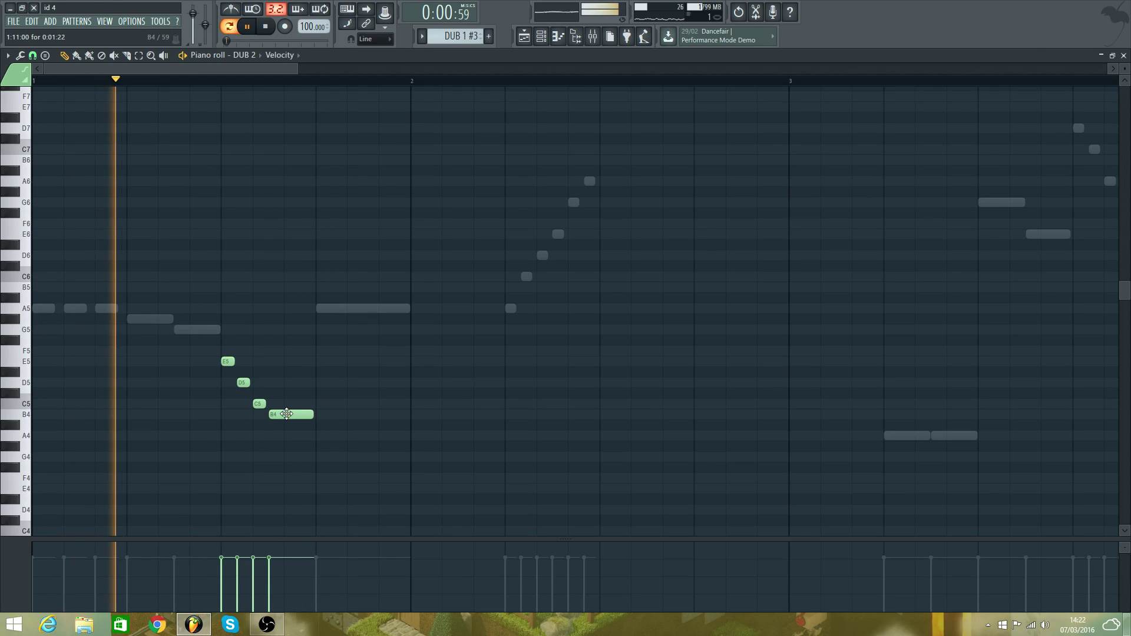
key(space)
- Lower the long B4 note ending the DUB 2 run to A4, trying G4 as an alternative during playback
drag(286, 414, 291, 436)
key(space)
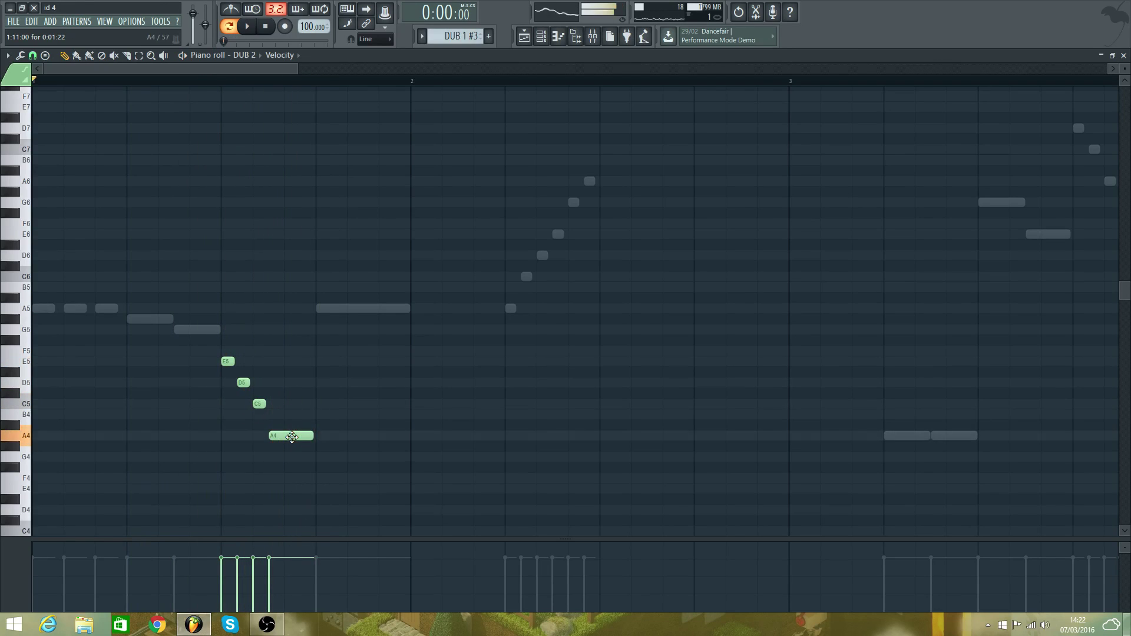
drag(291, 436, 296, 460)
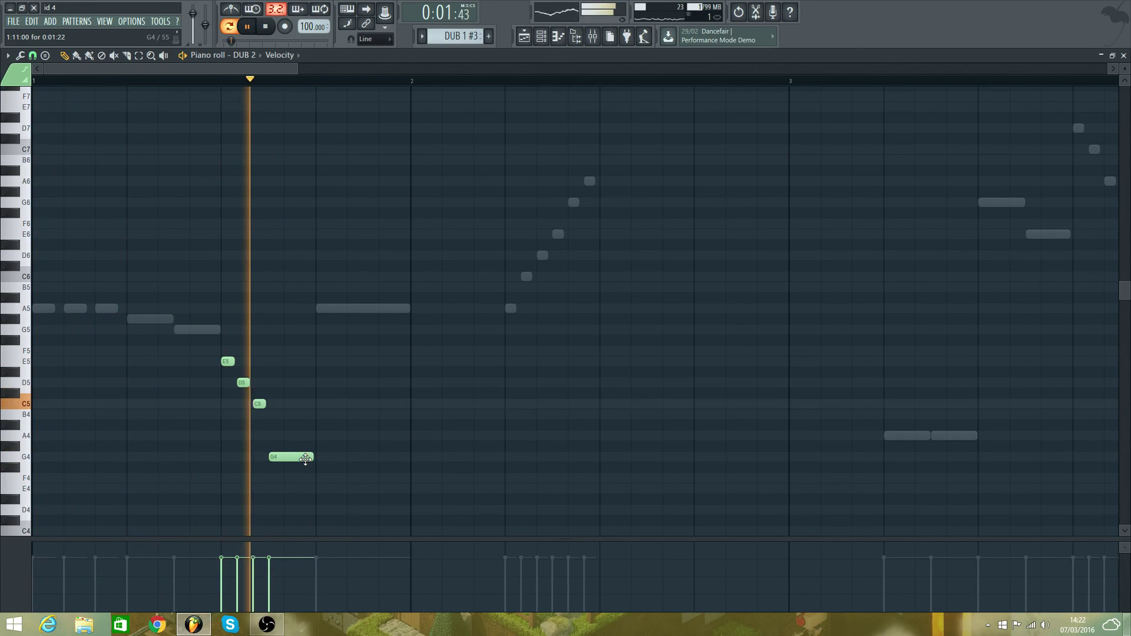
key(space)
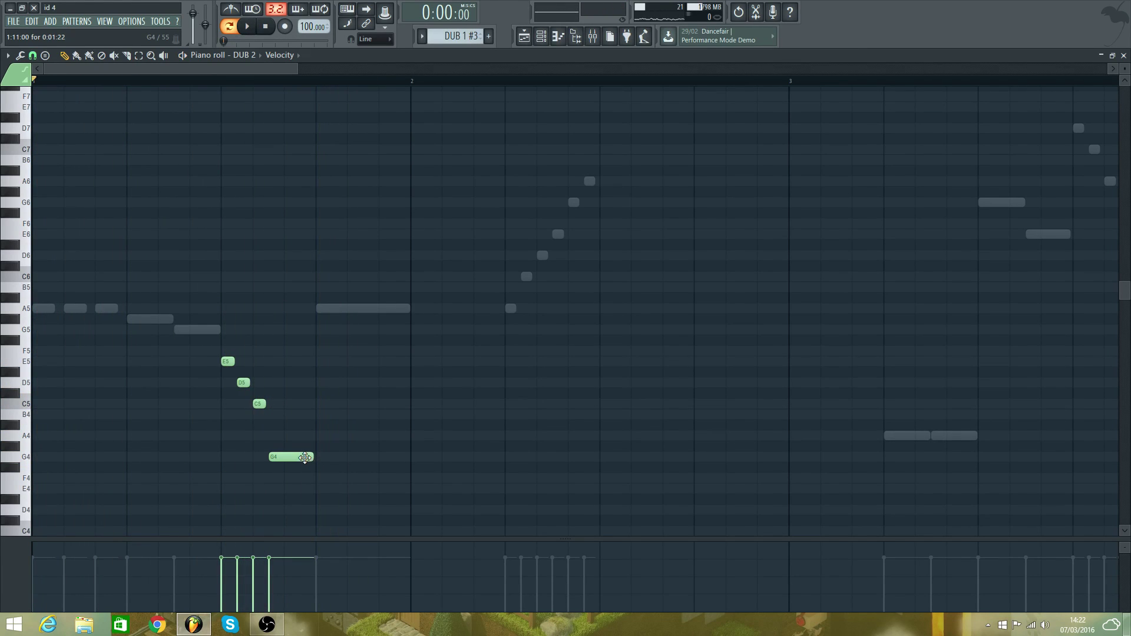
drag(305, 458, 303, 436)
key(space)
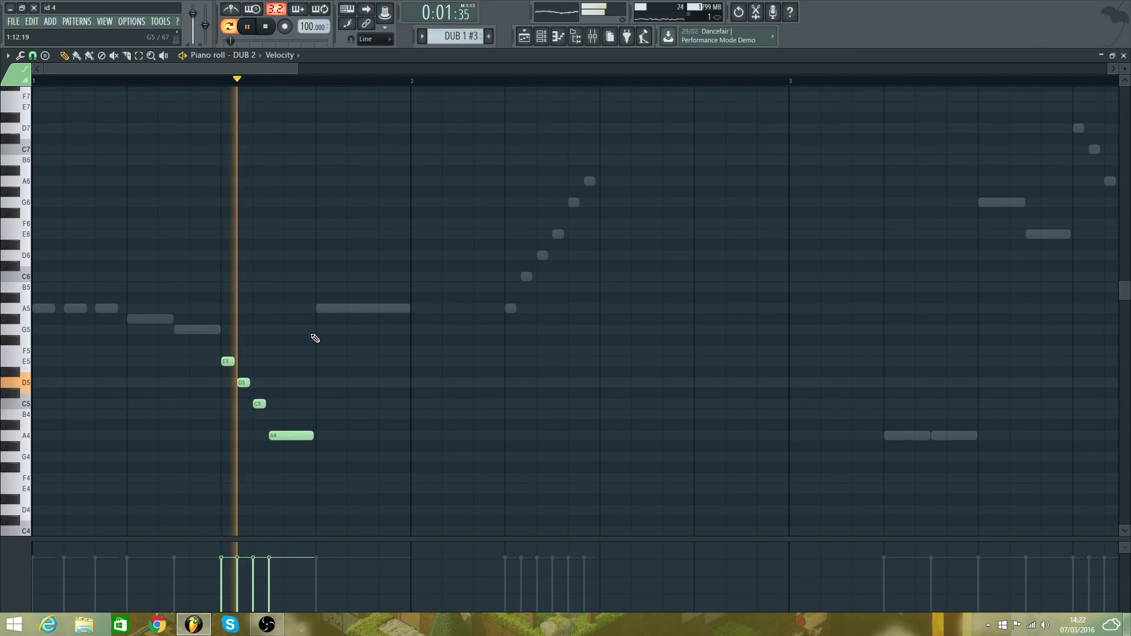
key(space)
- In the DUB 3 channel, play back the start, lower the long A5 note to C5 and shorten it to a third of a beat
click(250, 55)
click(472, 310)
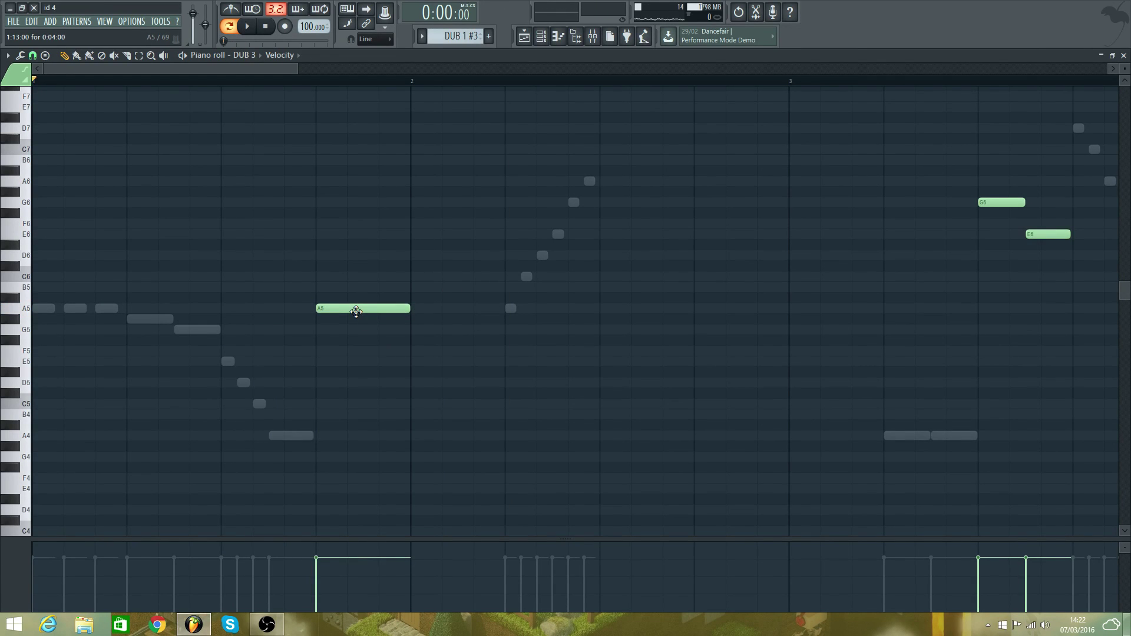
key(space)
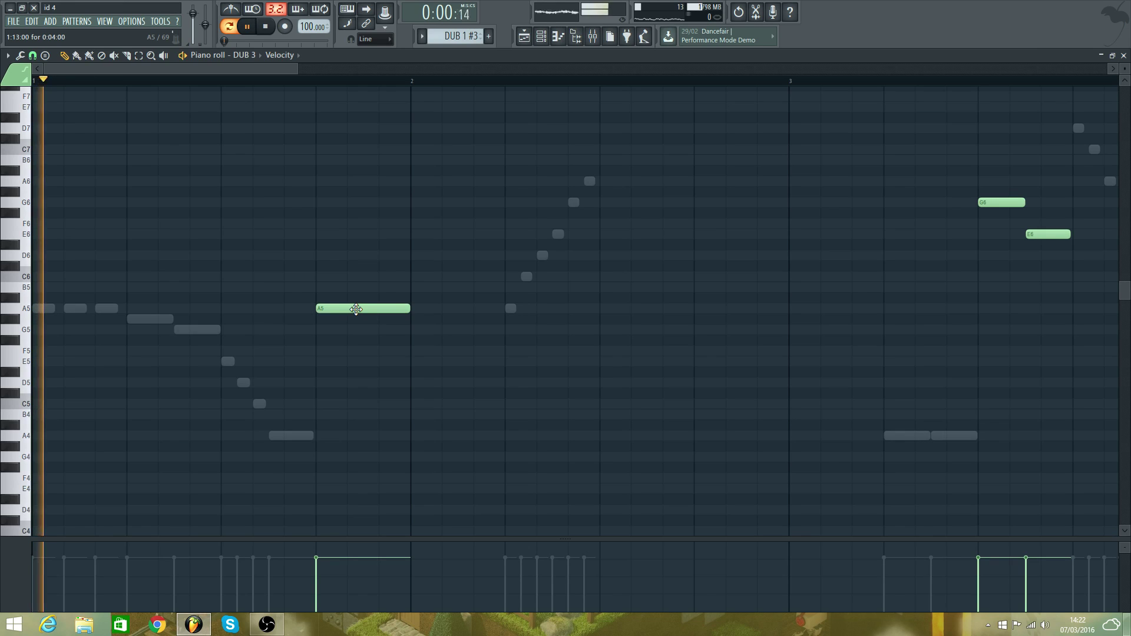
key(space)
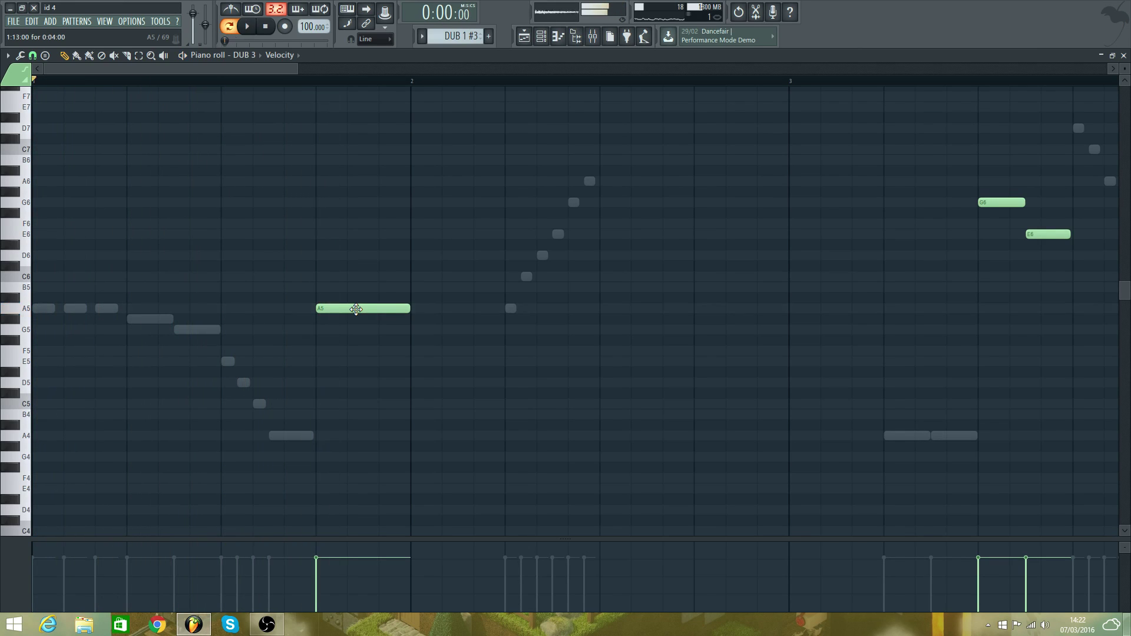
drag(356, 309, 349, 408)
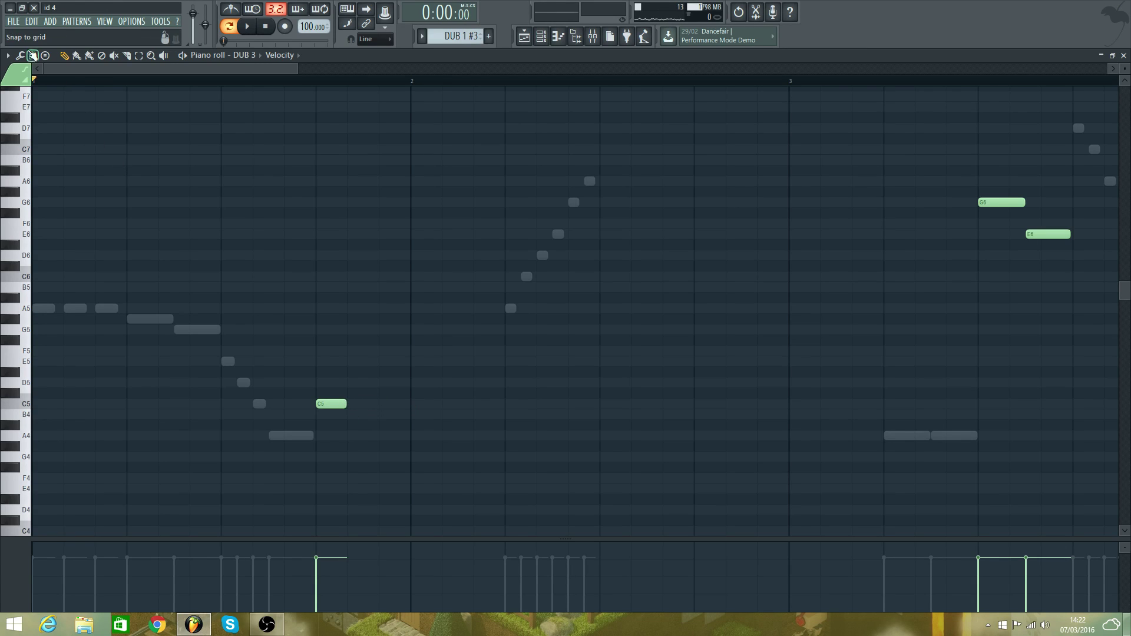
- With 1/3 beat snap, try a second C5 note directly after the first DUB 3 note during playback
click(32, 55)
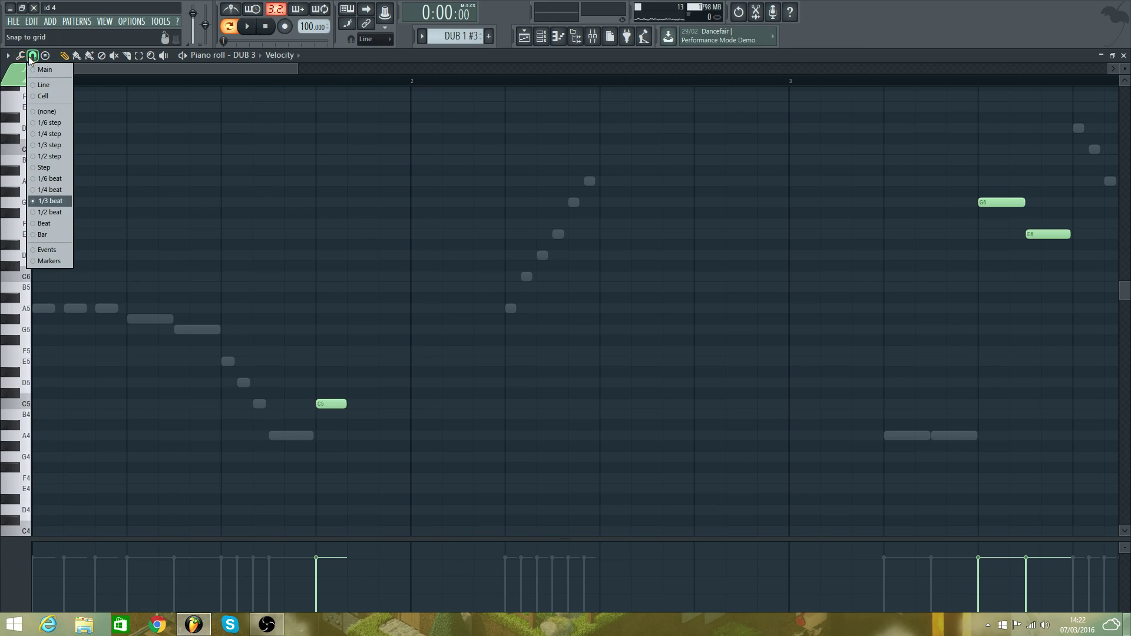
click(64, 204)
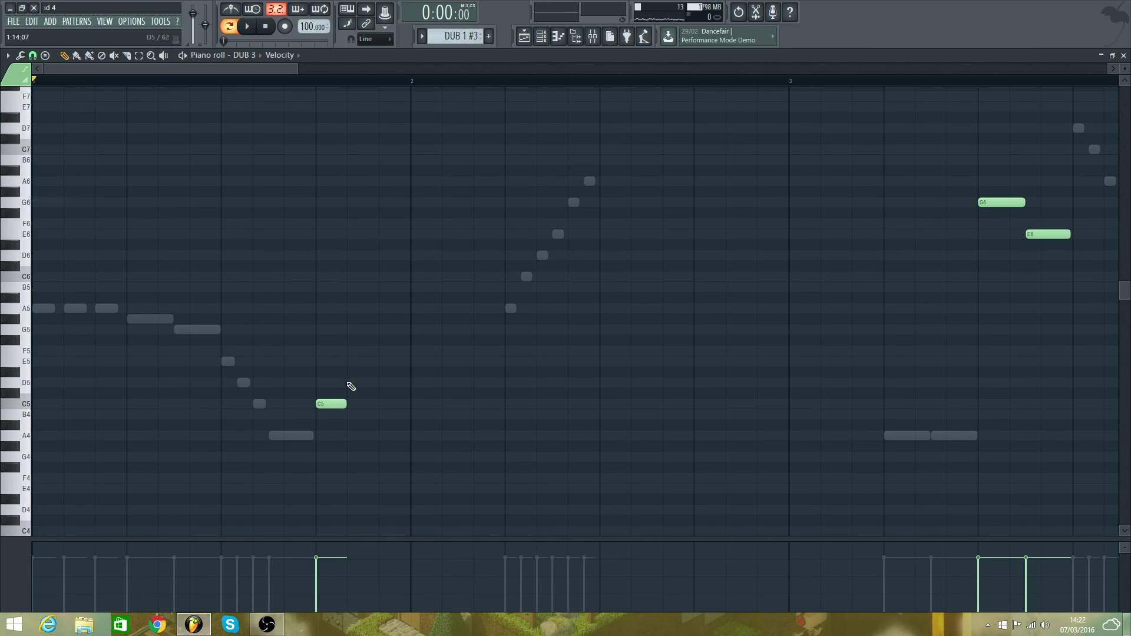
key(space)
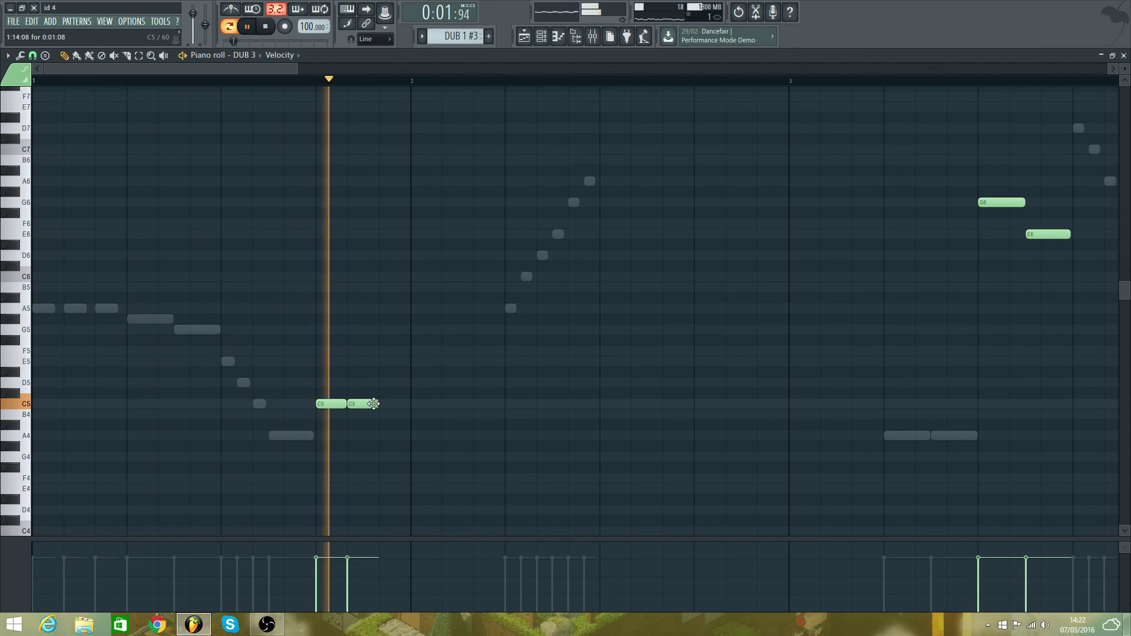
key(space)
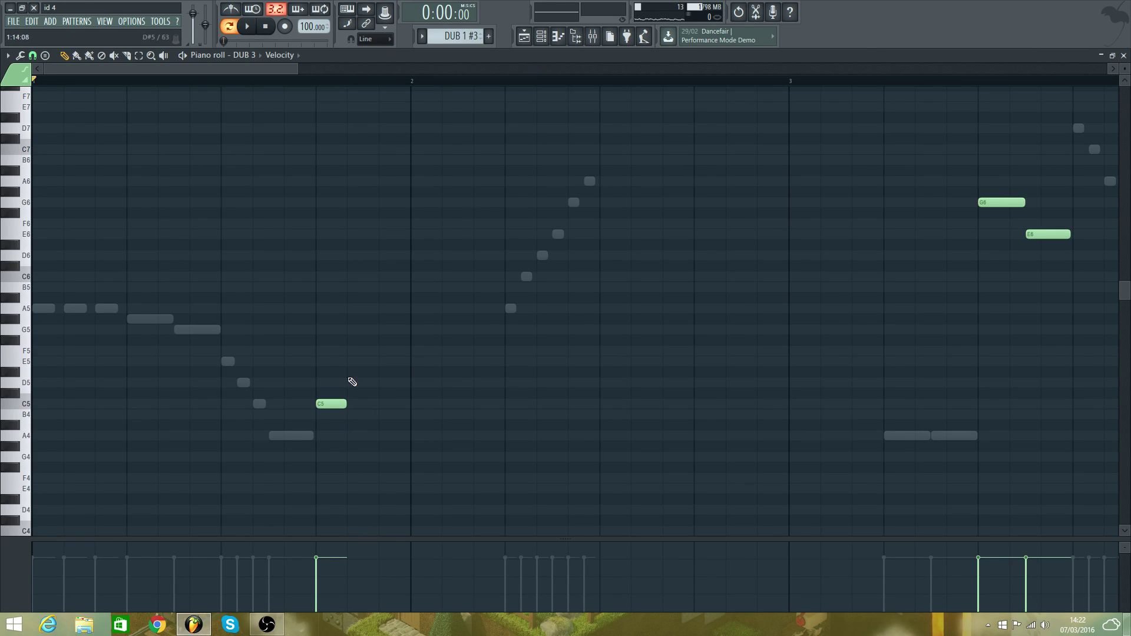
- Shorten the DUB 3 C5 note to one step, add a matching C5 a third of a beat after its start, and play back
click(541, 36)
scroll(637, 569, down, 2)
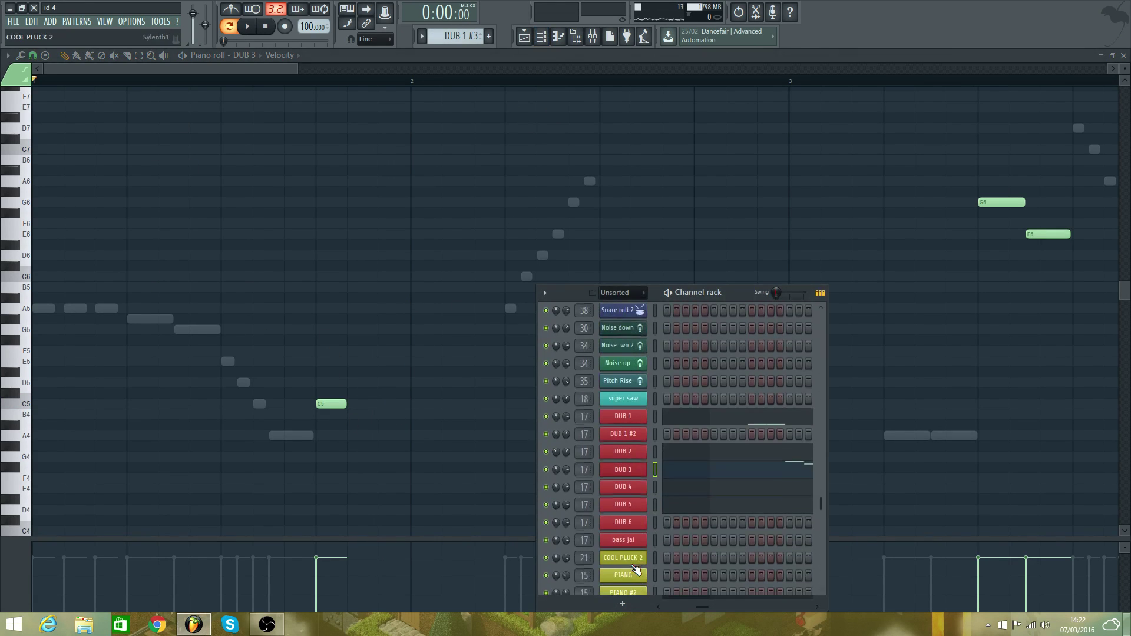
scroll(633, 567, up, 2)
click(32, 55)
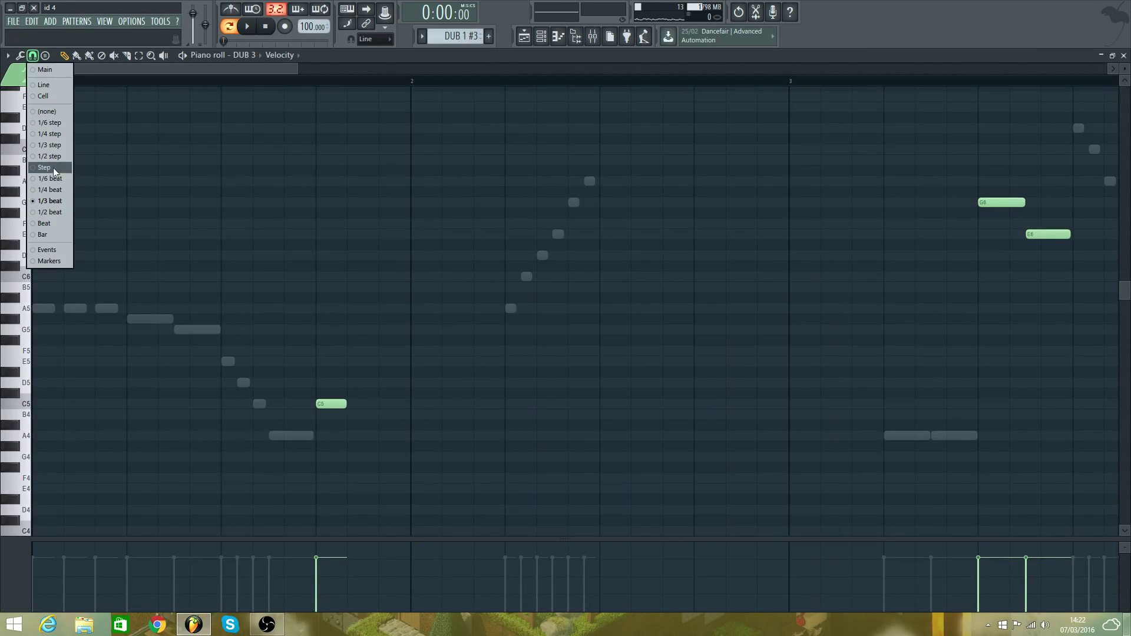
click(64, 151)
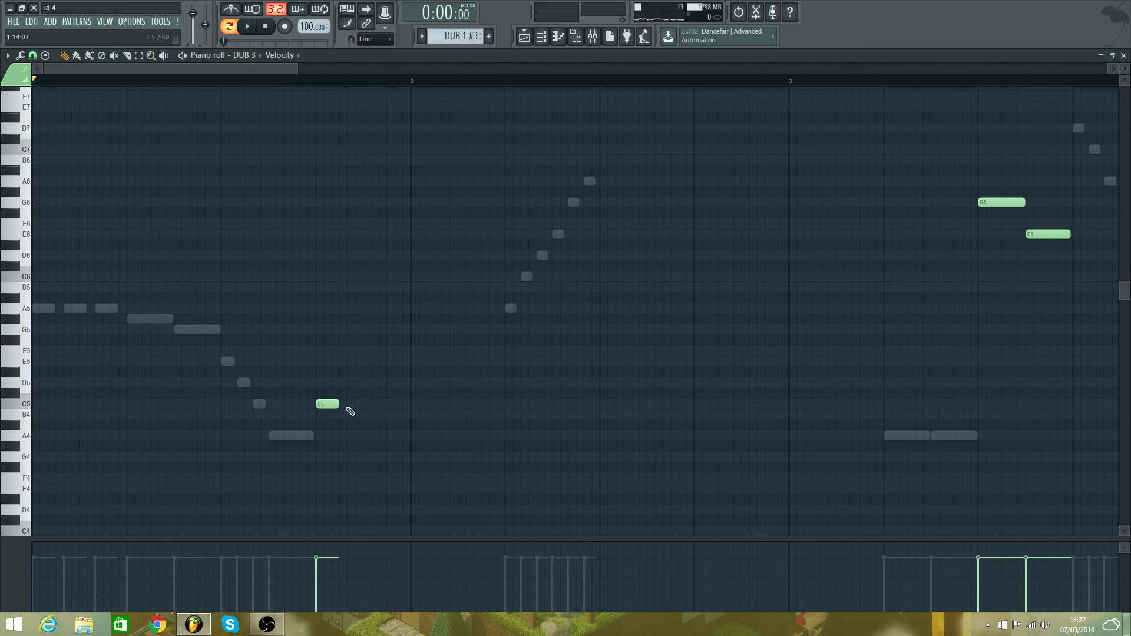
click(33, 54)
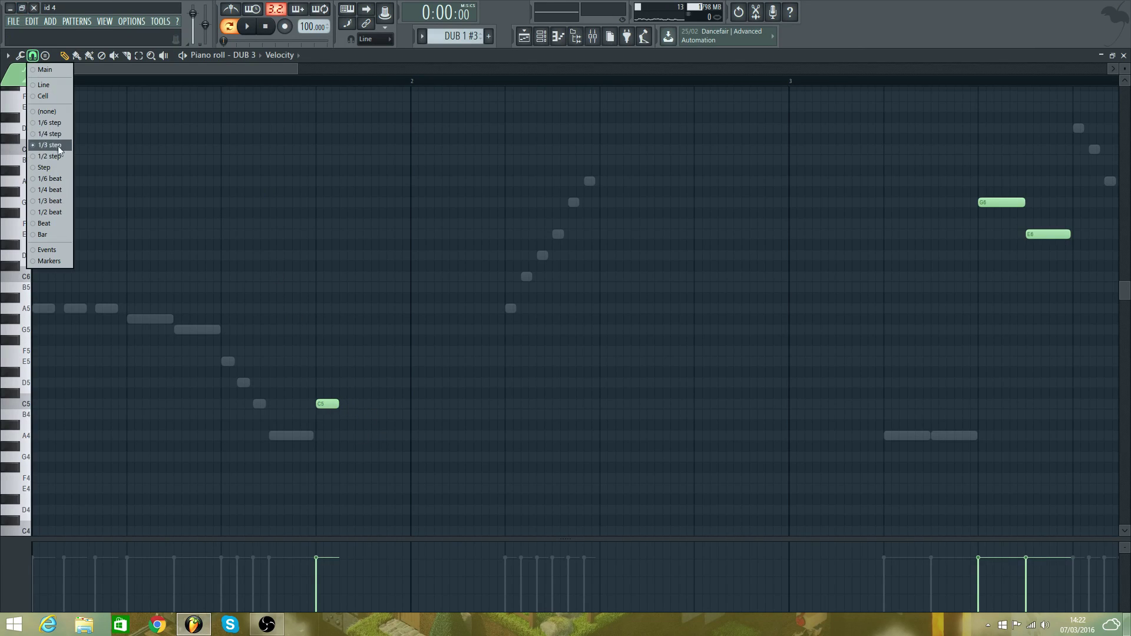
click(61, 201)
click(353, 403)
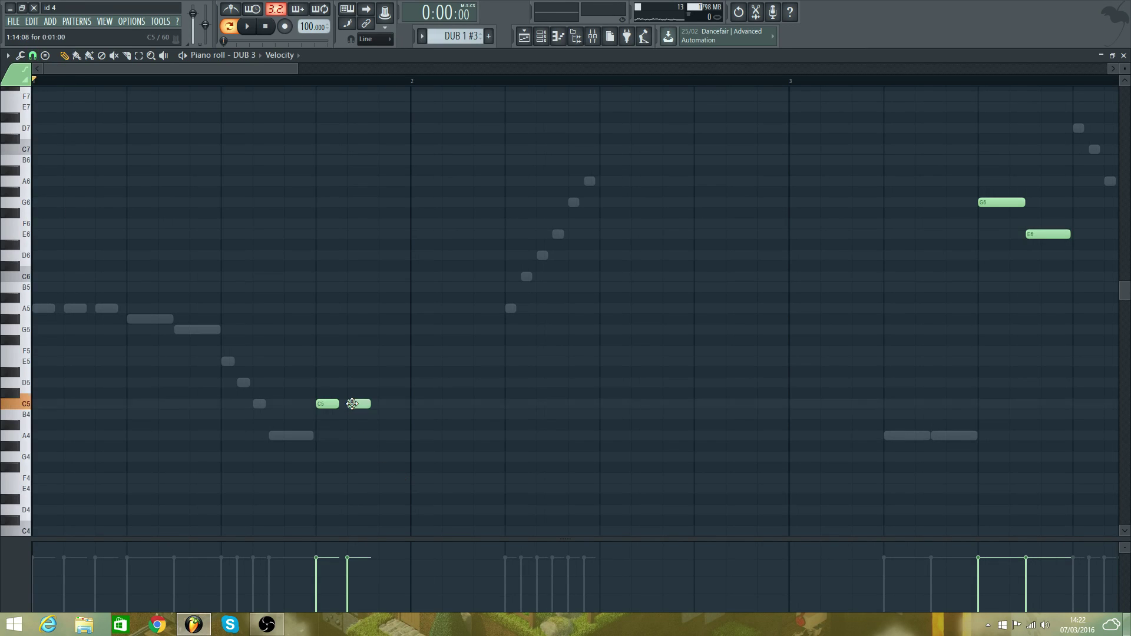
key(space)
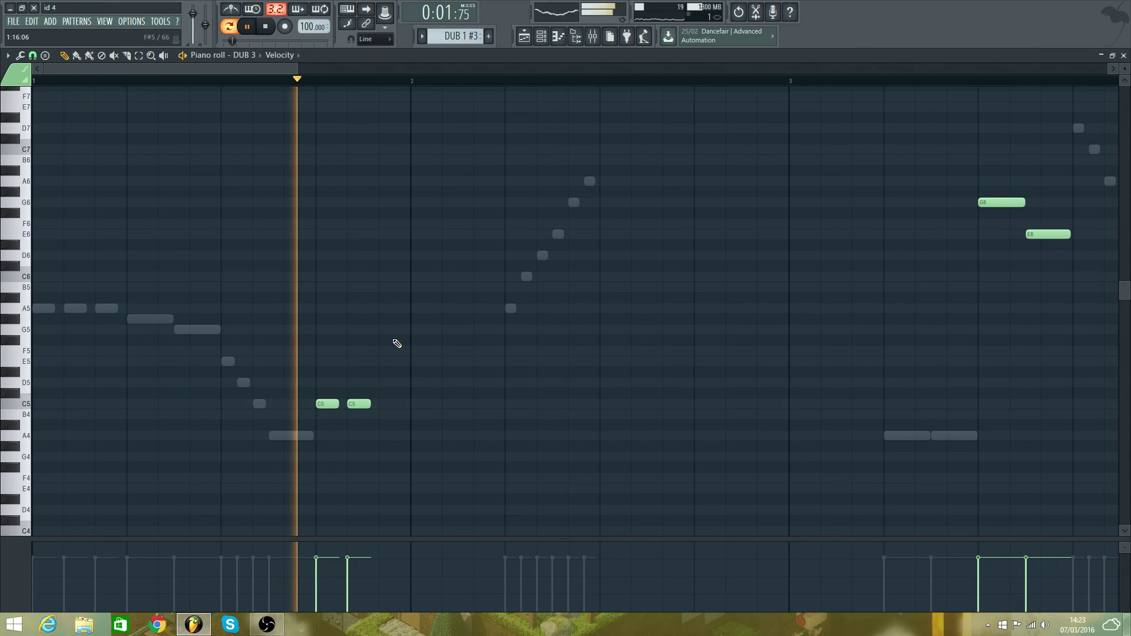
key(space)
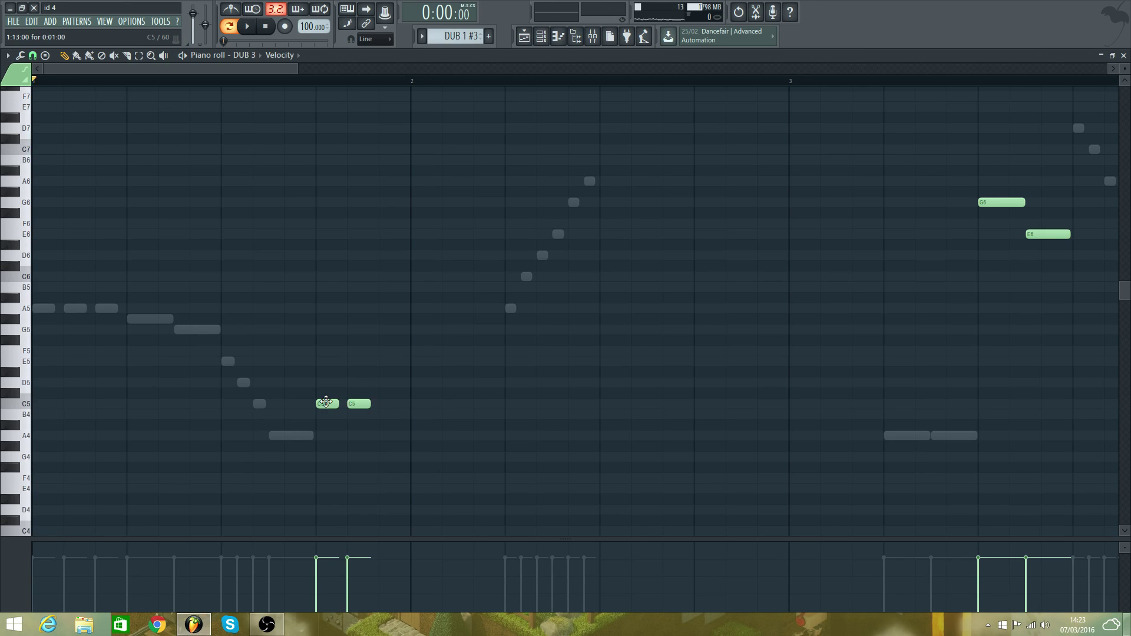
- Raise both C5 notes to D5, and with 1/3 step snap make them shorter and closer together, checking by playback
drag(328, 403, 355, 382)
click(38, 54)
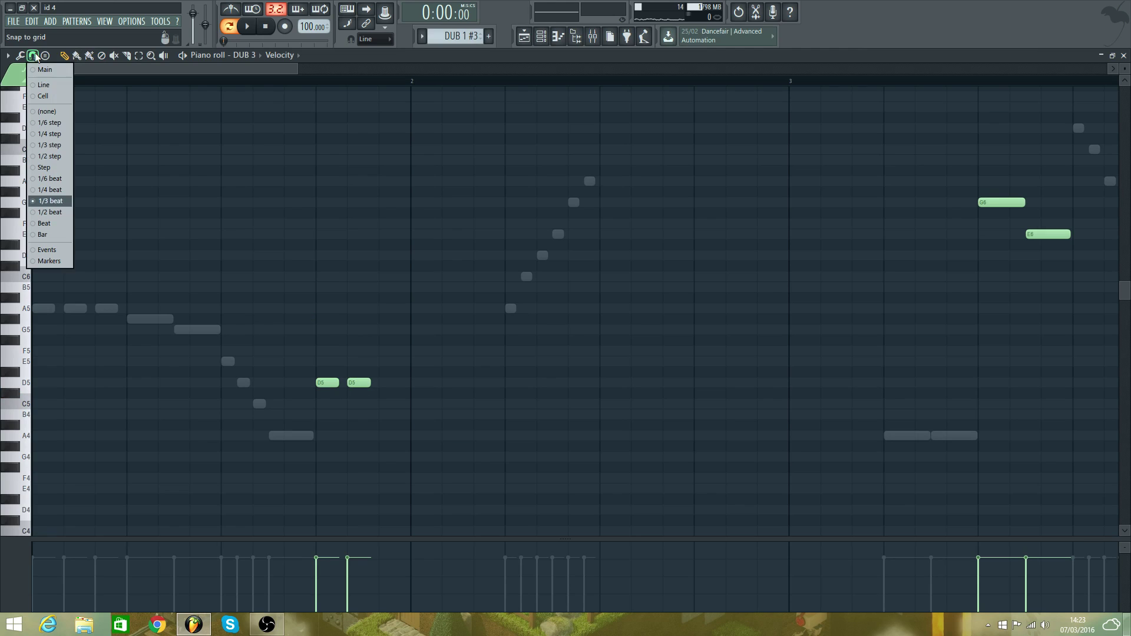
click(62, 146)
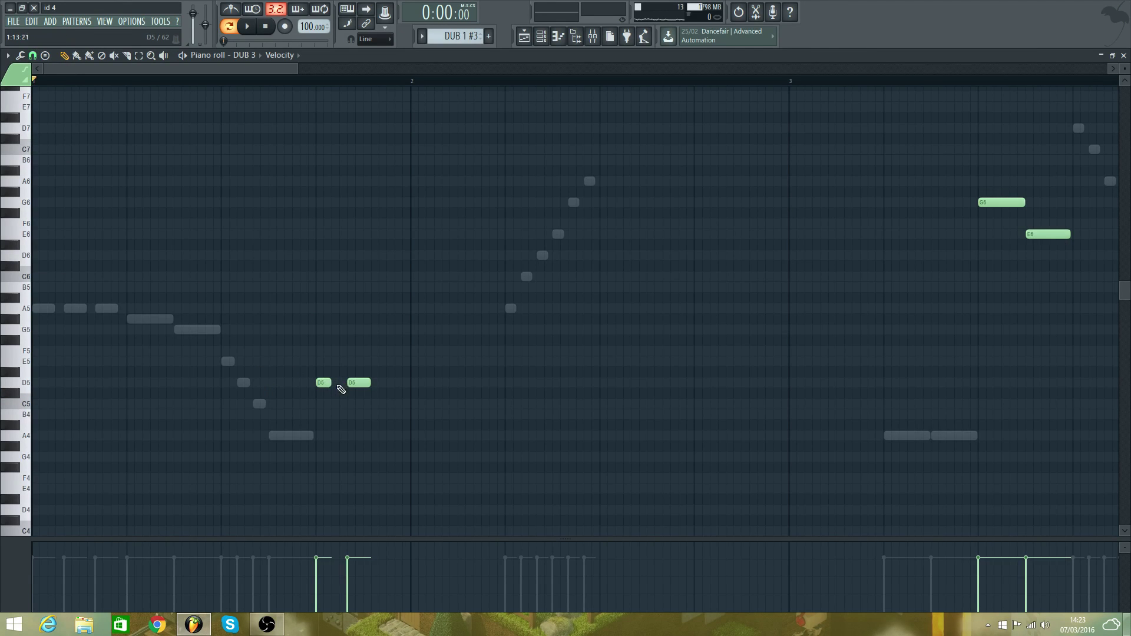
right_click(350, 384)
click(343, 384)
key(space)
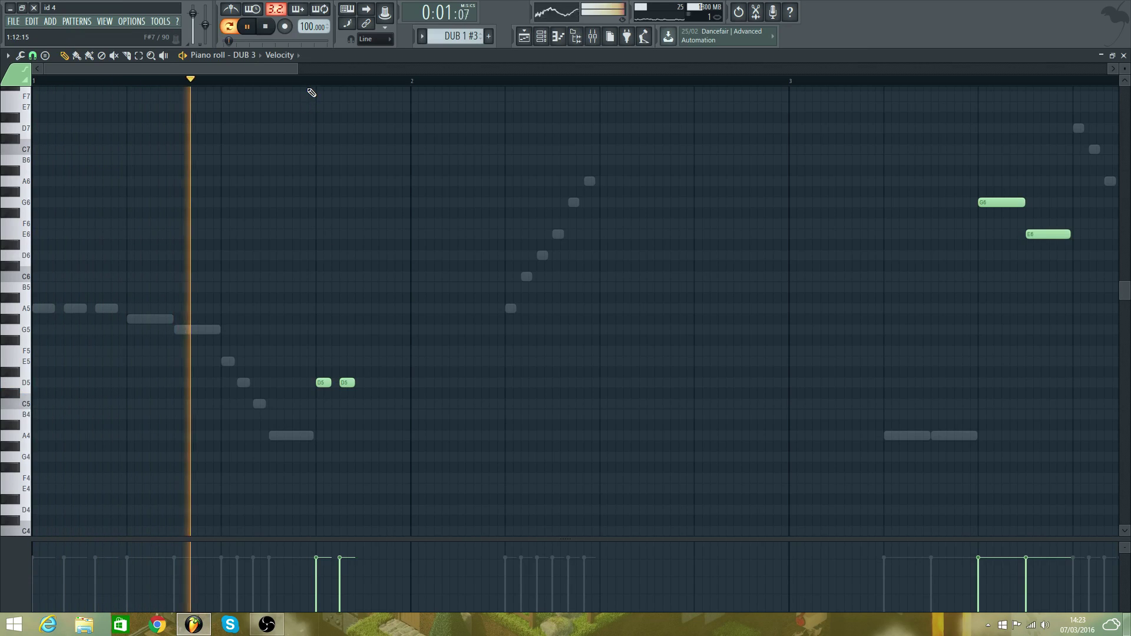
key(space)
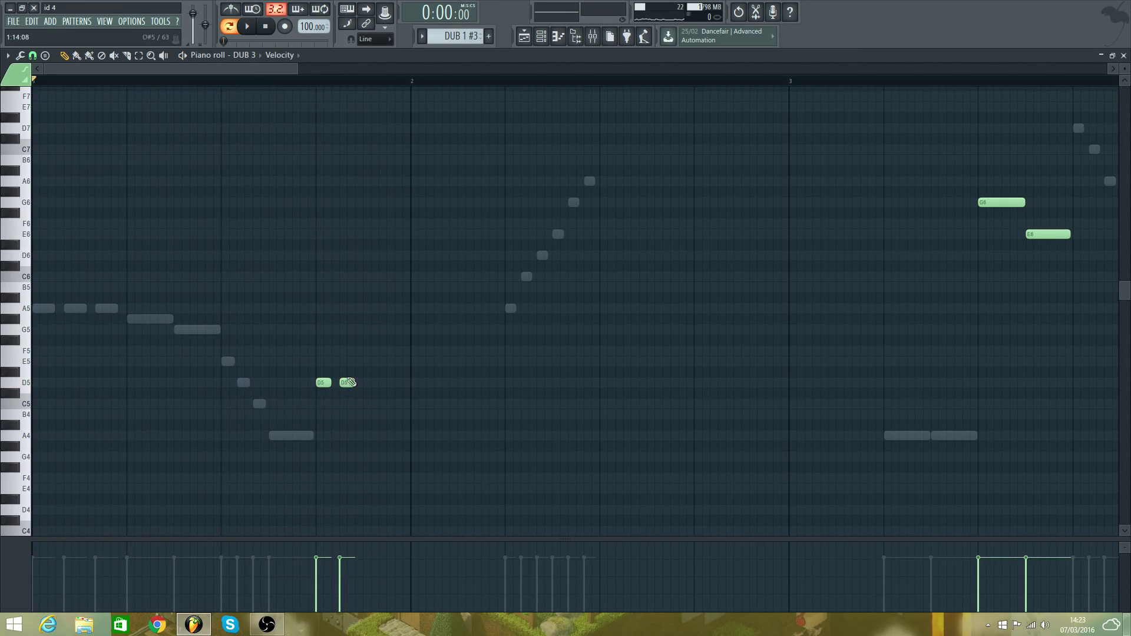
- With 1/6 step snap, rework the pair into three evenly spaced D5 notes of length 0:00:08, and play them back
click(36, 56)
click(67, 124)
drag(326, 387, 335, 383)
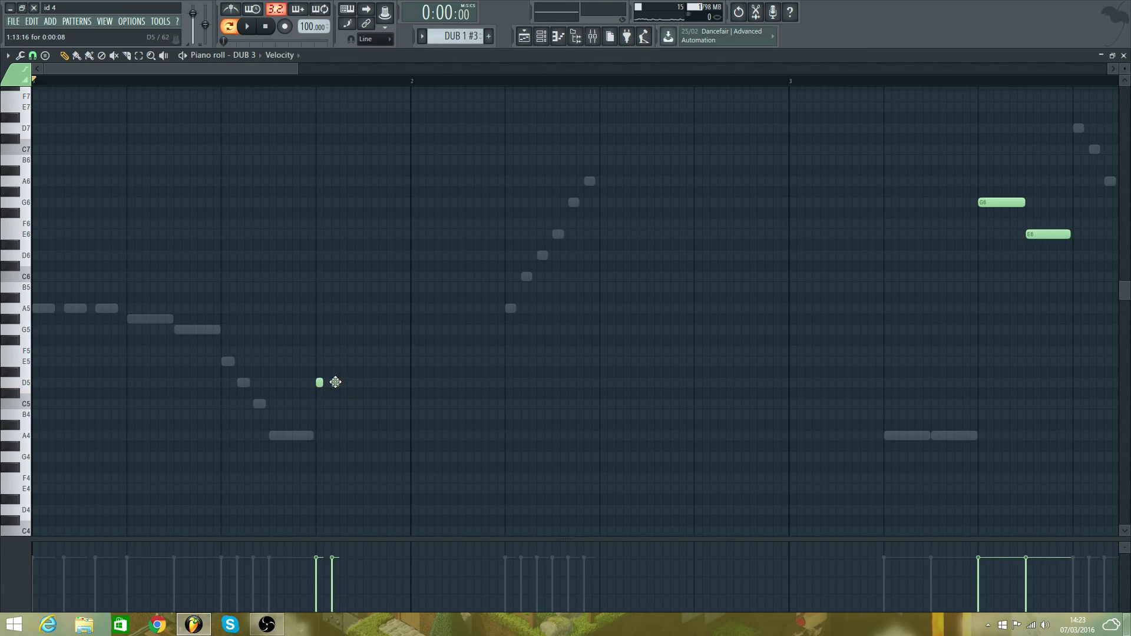
click(354, 383)
key(space)
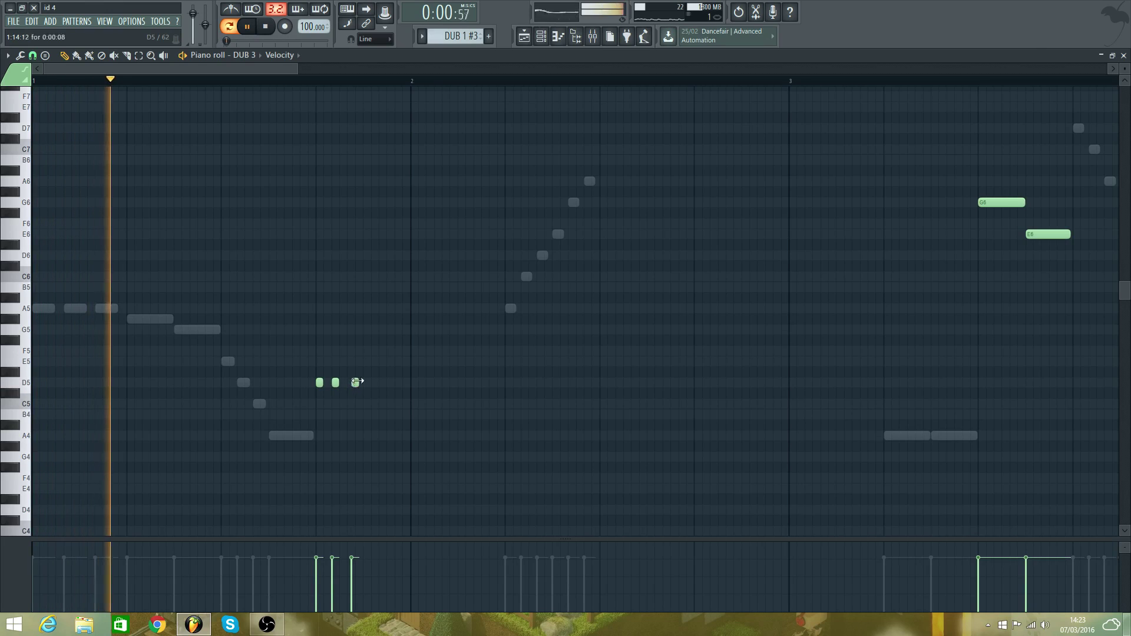
drag(355, 383, 352, 382)
key(space)
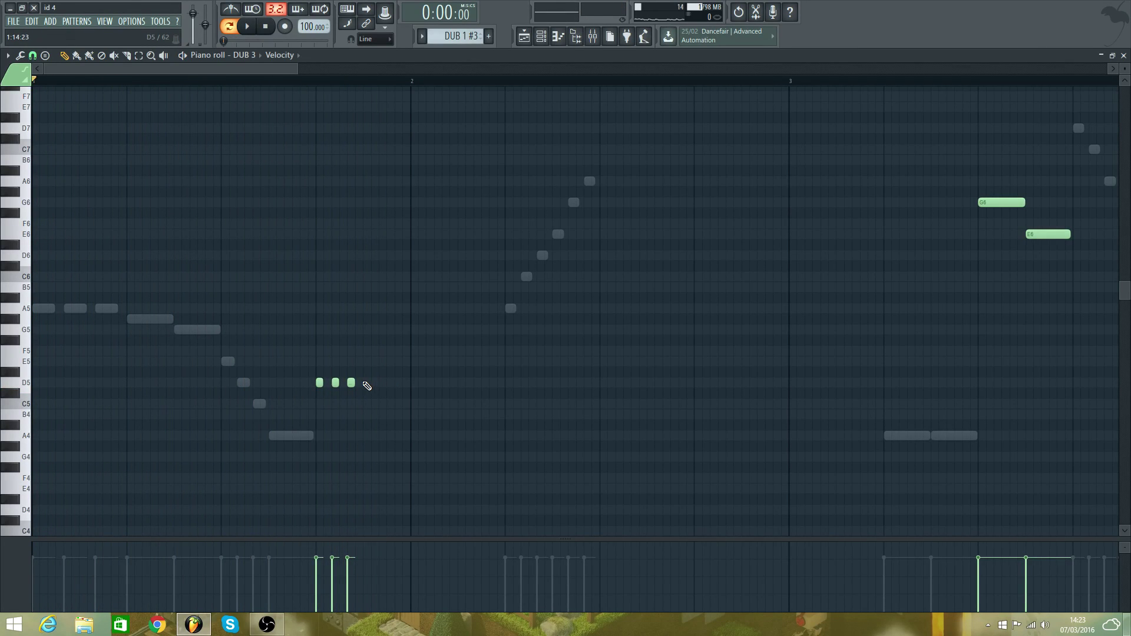
- Continue the DUB 3 run with evenly spaced short E5, D5 and C5 notes up to bar 2, checking it by playback
click(359, 362)
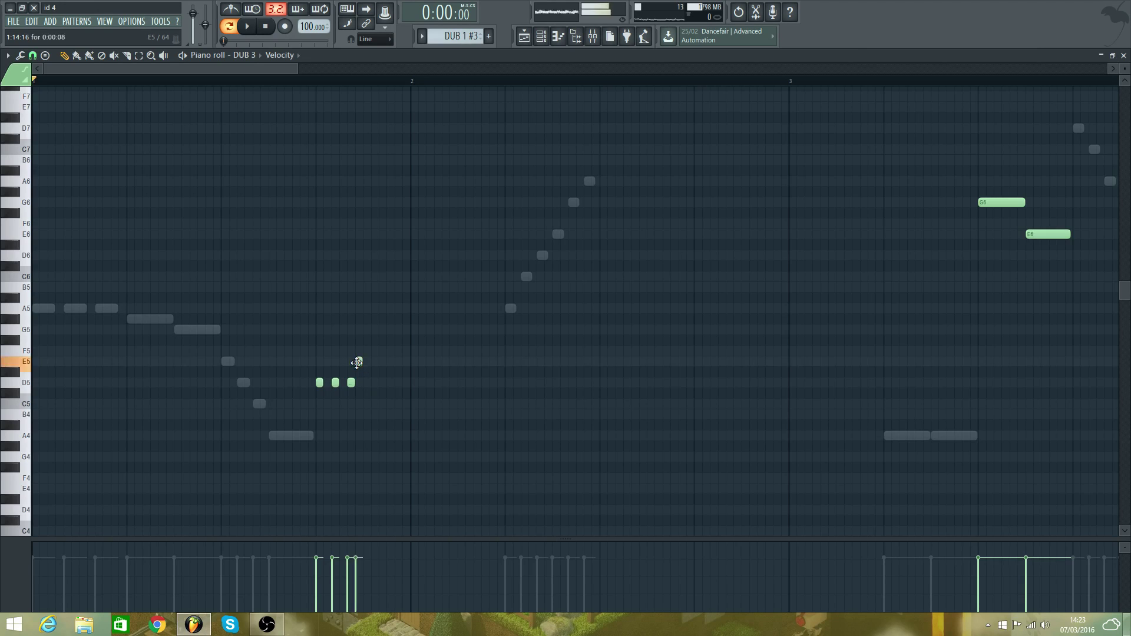
drag(360, 361, 366, 361)
key(space)
click(33, 56)
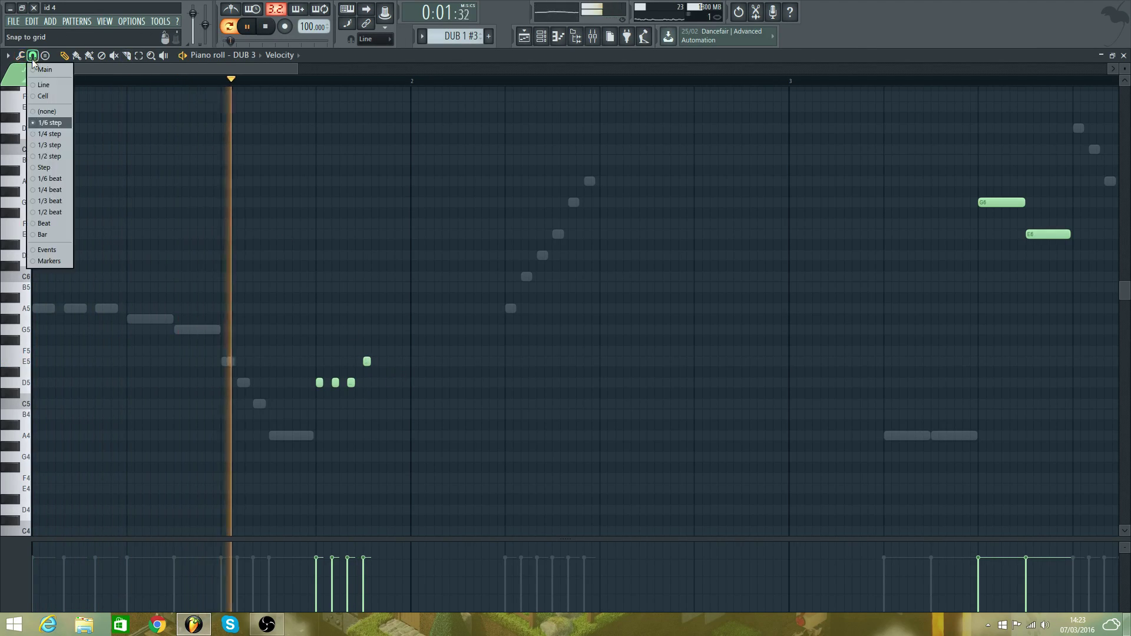
click(64, 144)
key(space)
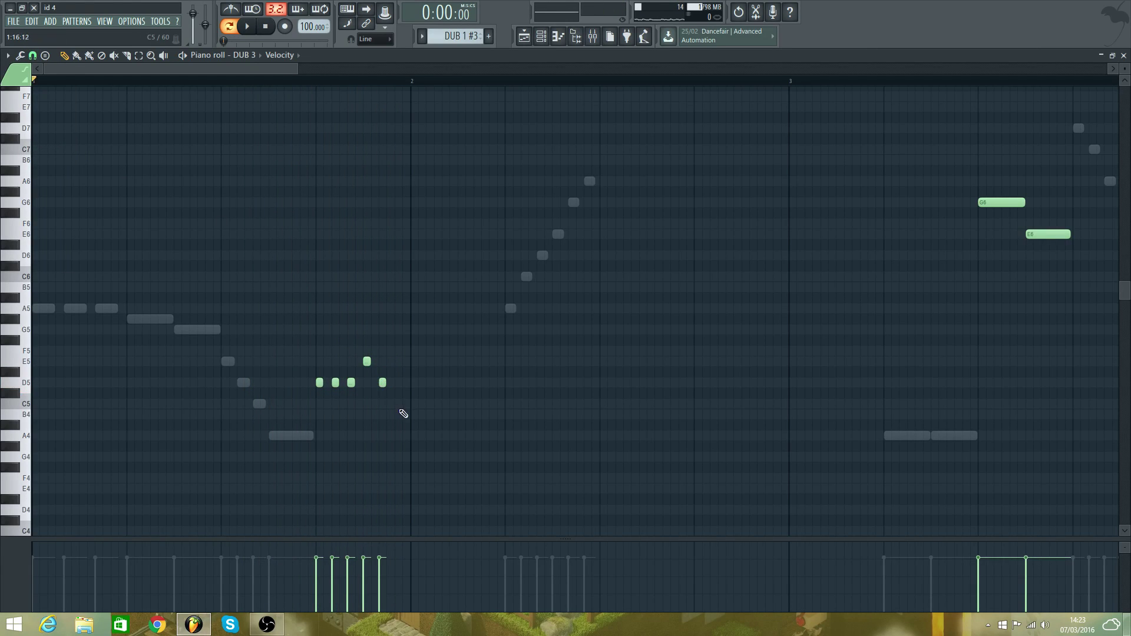
click(399, 404)
key(space)
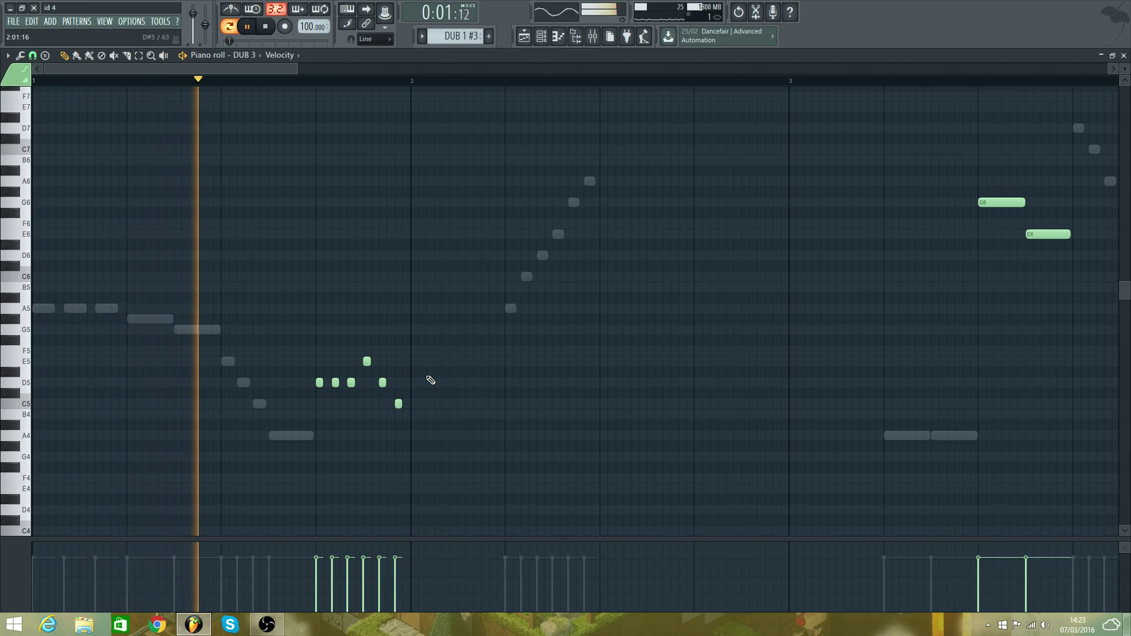
key(space)
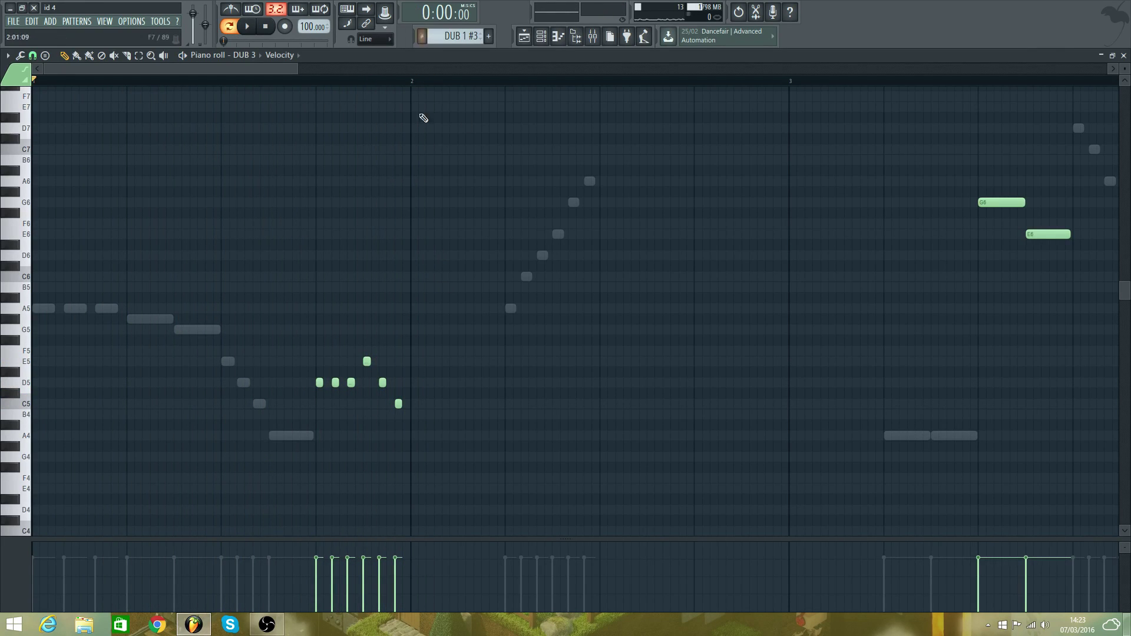
- Check the notes in the DUB 4 and DUB 6 channels
click(261, 55)
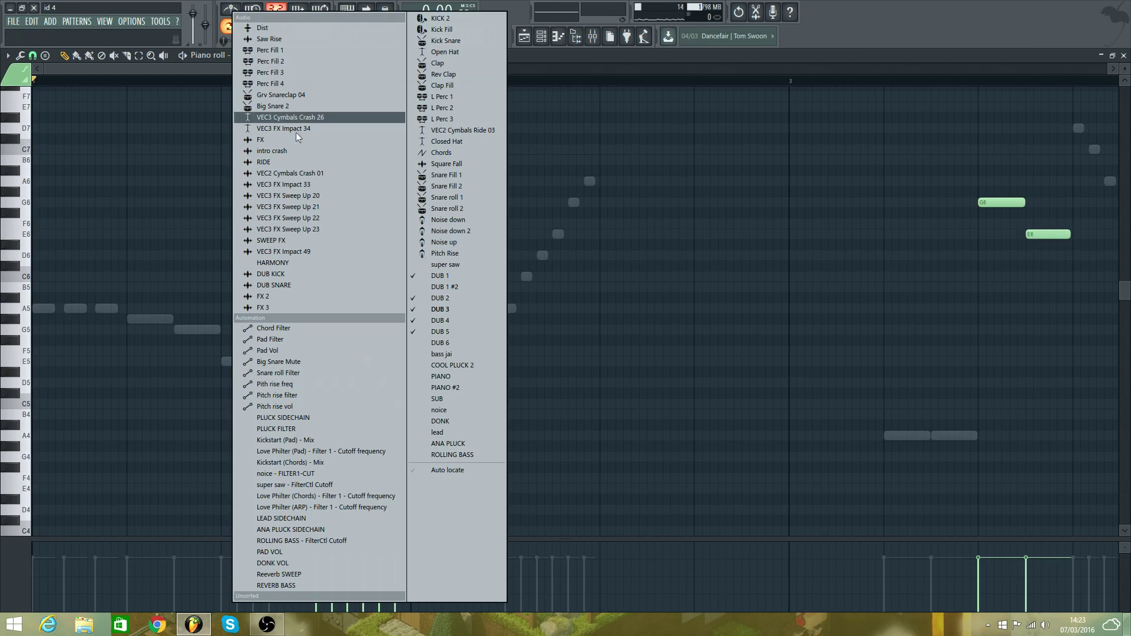
click(467, 319)
click(19, 344)
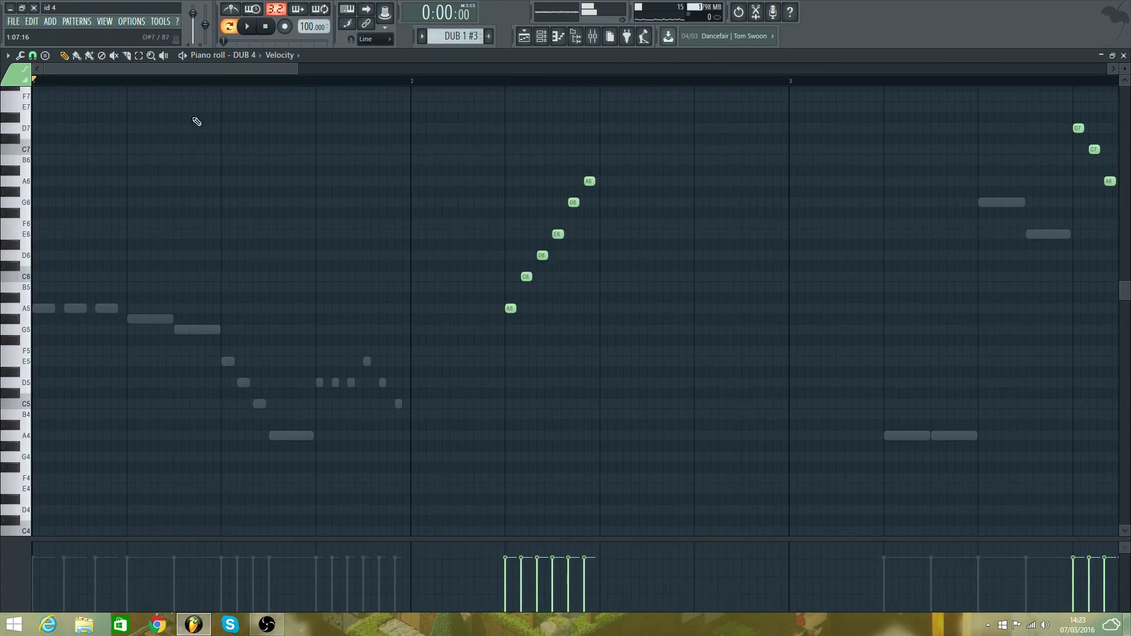
click(247, 55)
click(442, 343)
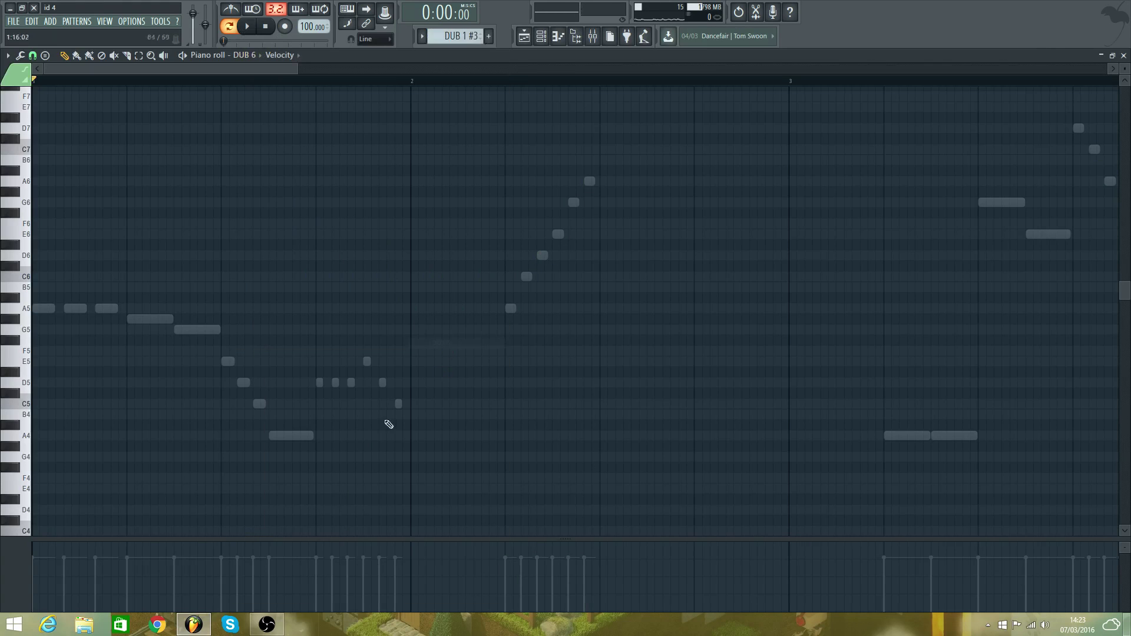
- In the DUB 1 channel with 1/4 beat snap, place two A4 notes half a beat apart from the start of bar 2
click(247, 55)
click(467, 276)
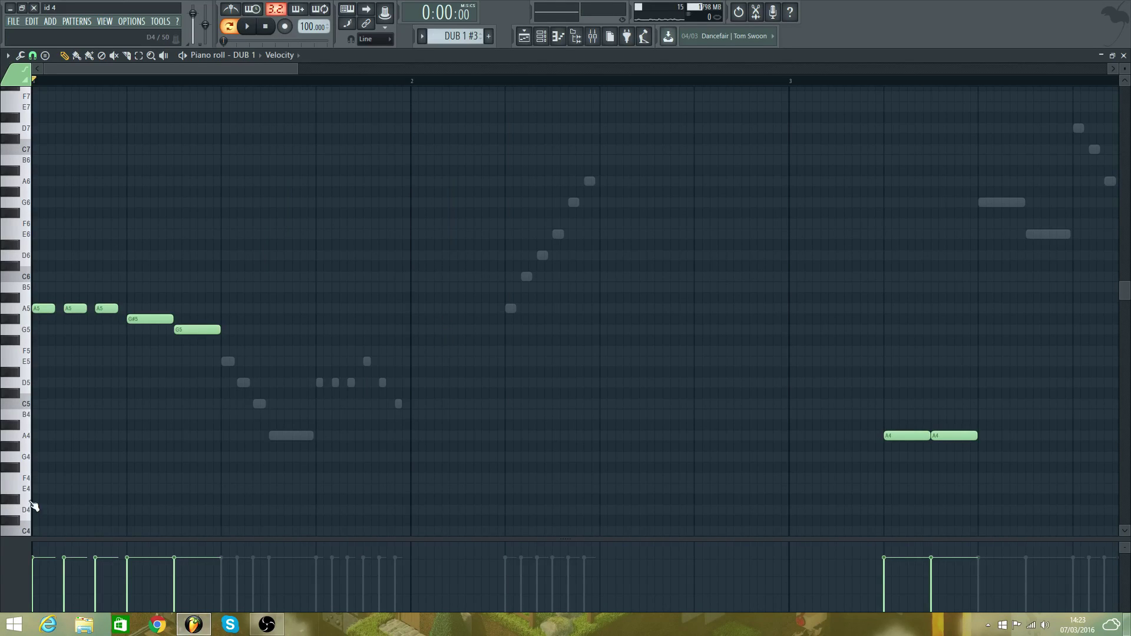
click(23, 437)
click(414, 435)
click(34, 57)
click(62, 189)
click(419, 436)
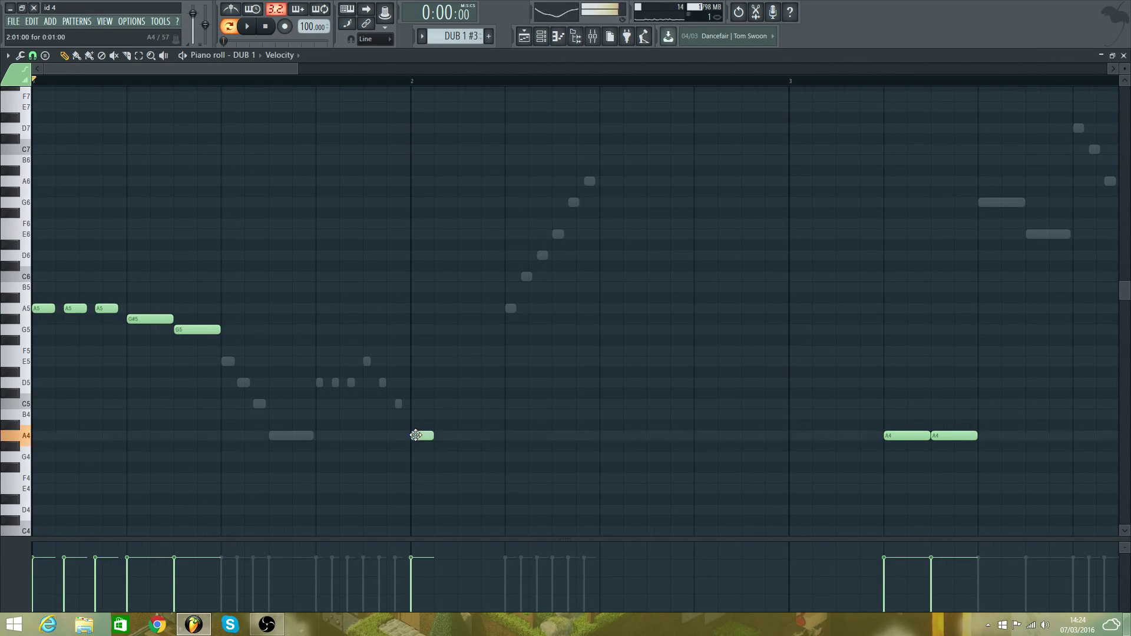
click(466, 436)
- Lengthen both bar 2 A4 notes to half a beat each so they run back to back, playing the pattern before and after
key(space)
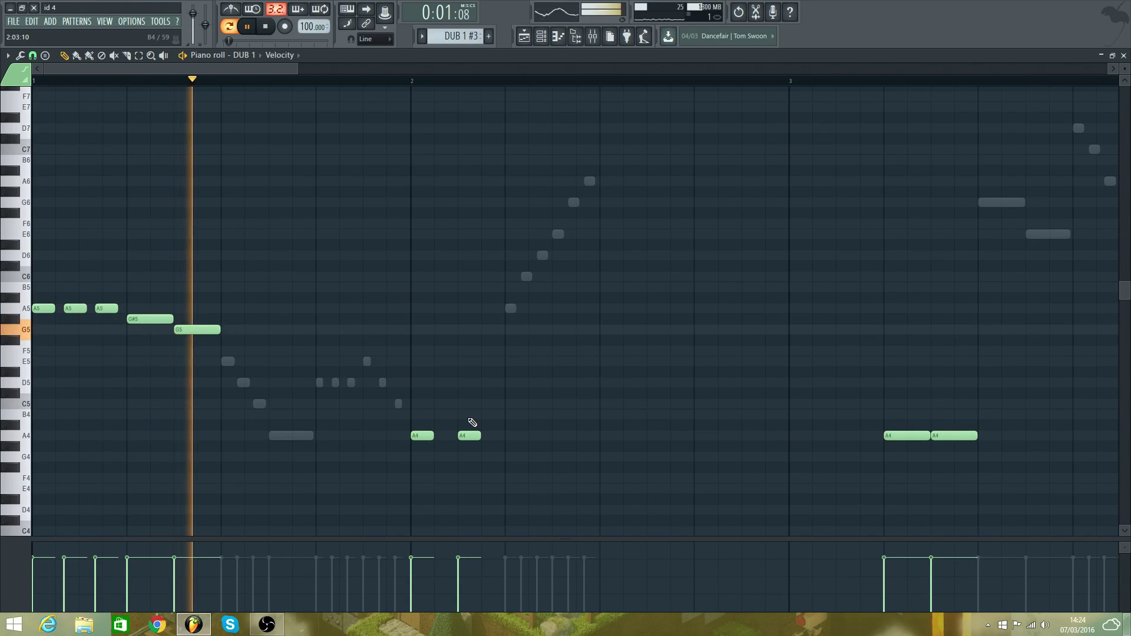
key(space)
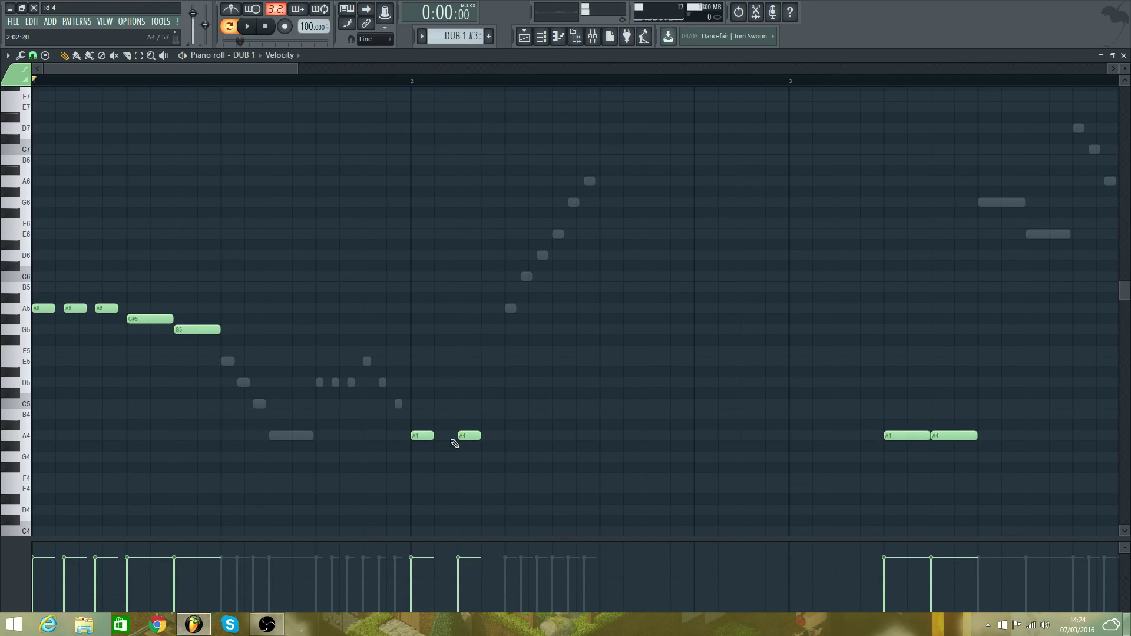
drag(434, 438, 505, 438)
key(space)
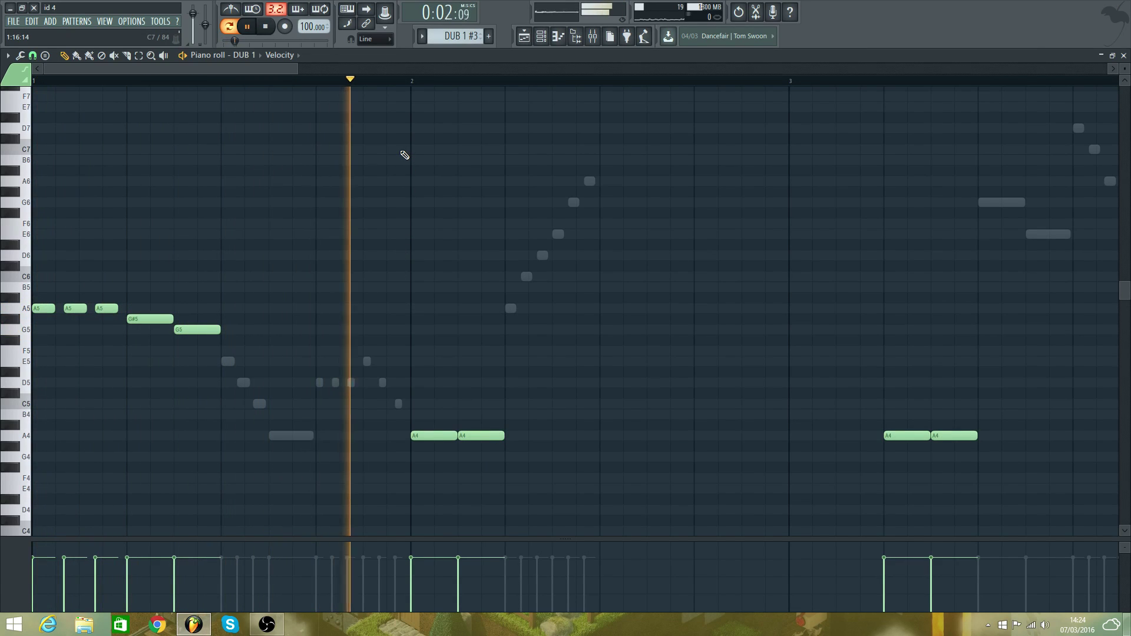
- Set the piano roll snap to 1/4 step and shorten both bar 2 A4 notes to about 1.5 steps, checking by playback
key(space)
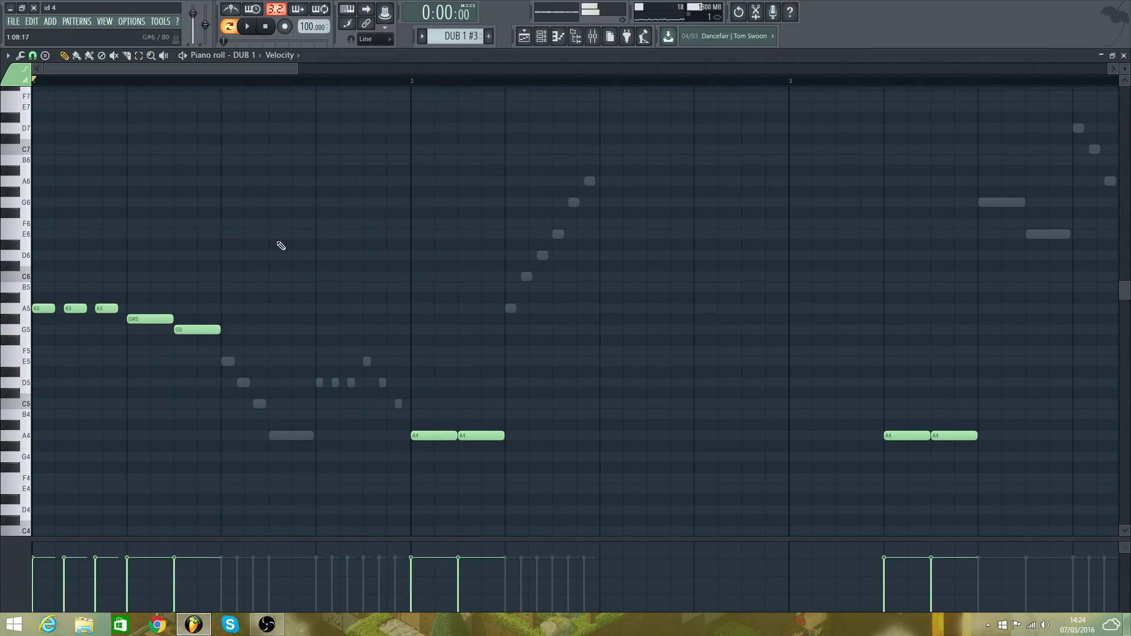
click(32, 55)
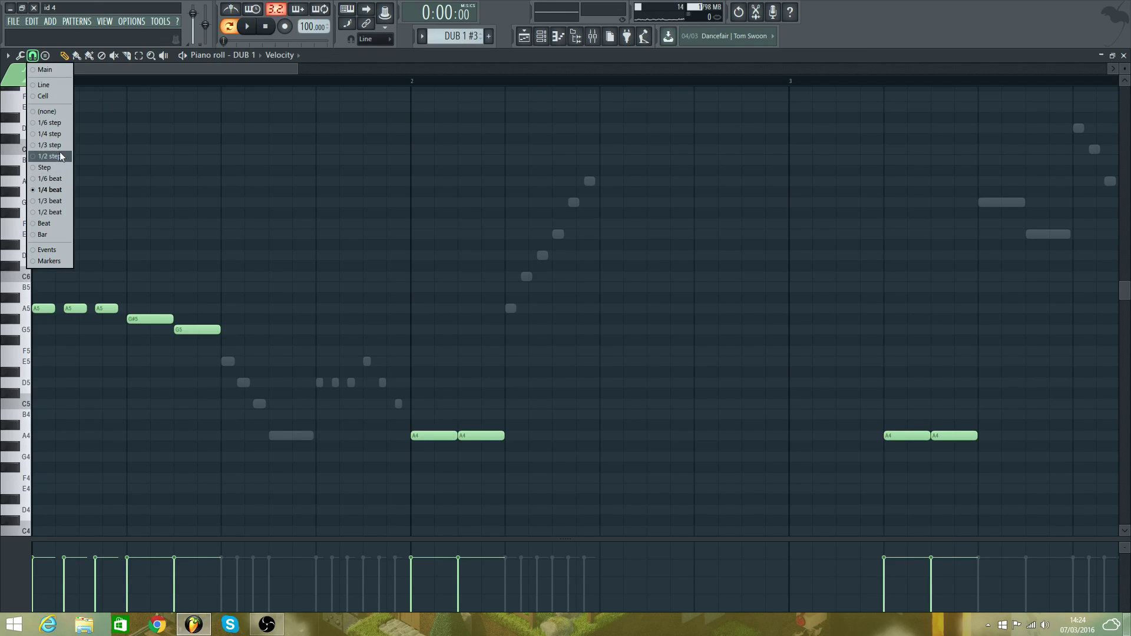
click(63, 134)
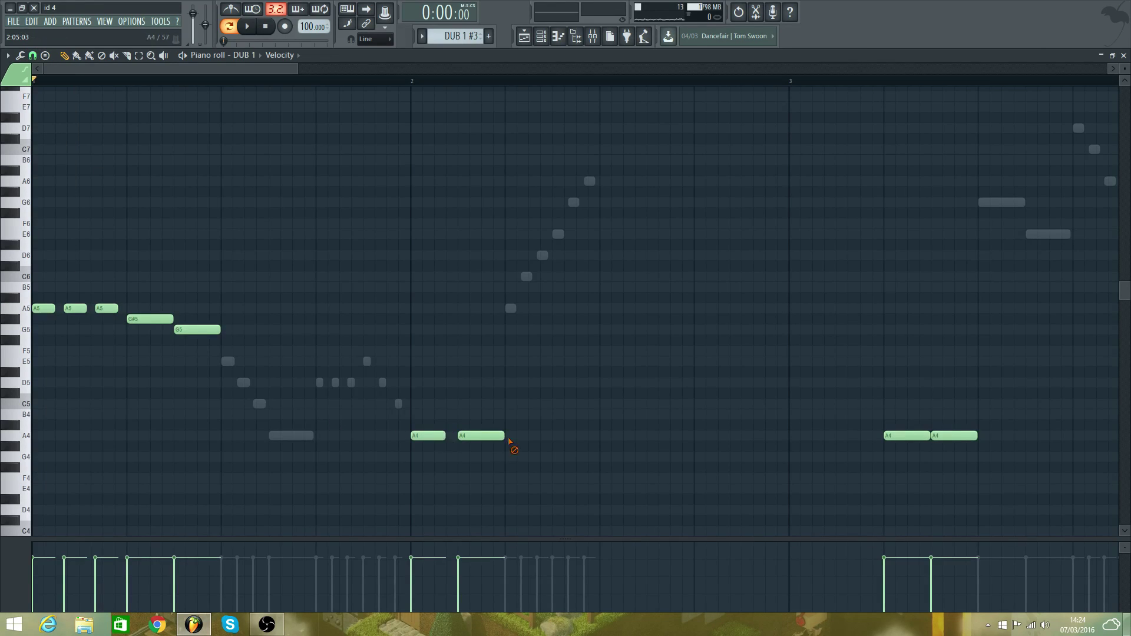
right_click(480, 436)
click(462, 437)
key(space)
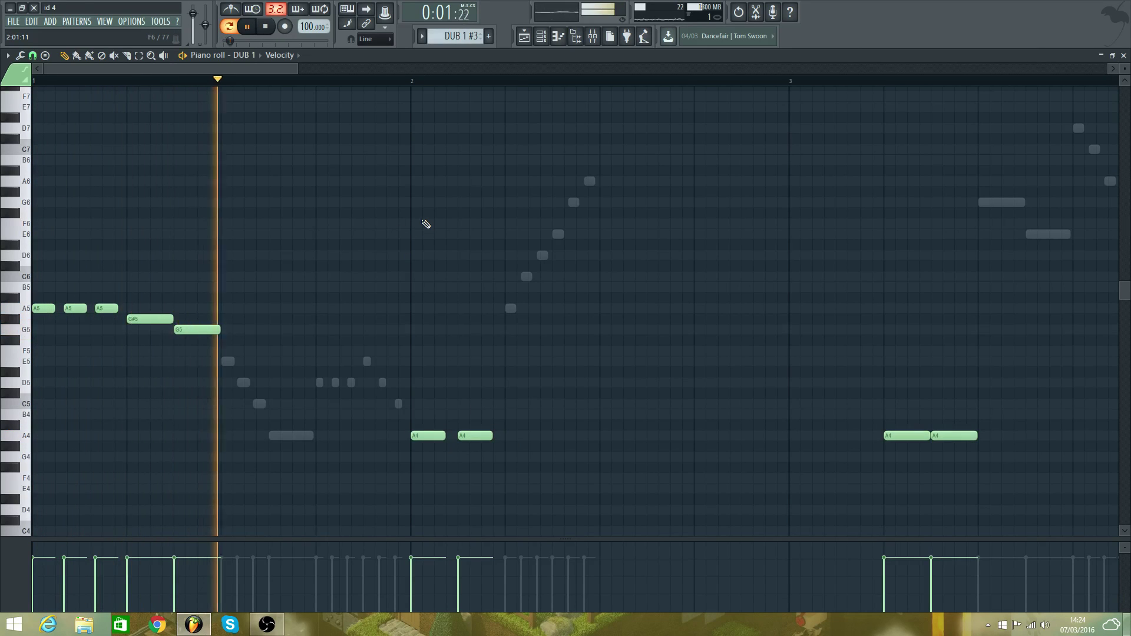
key(space)
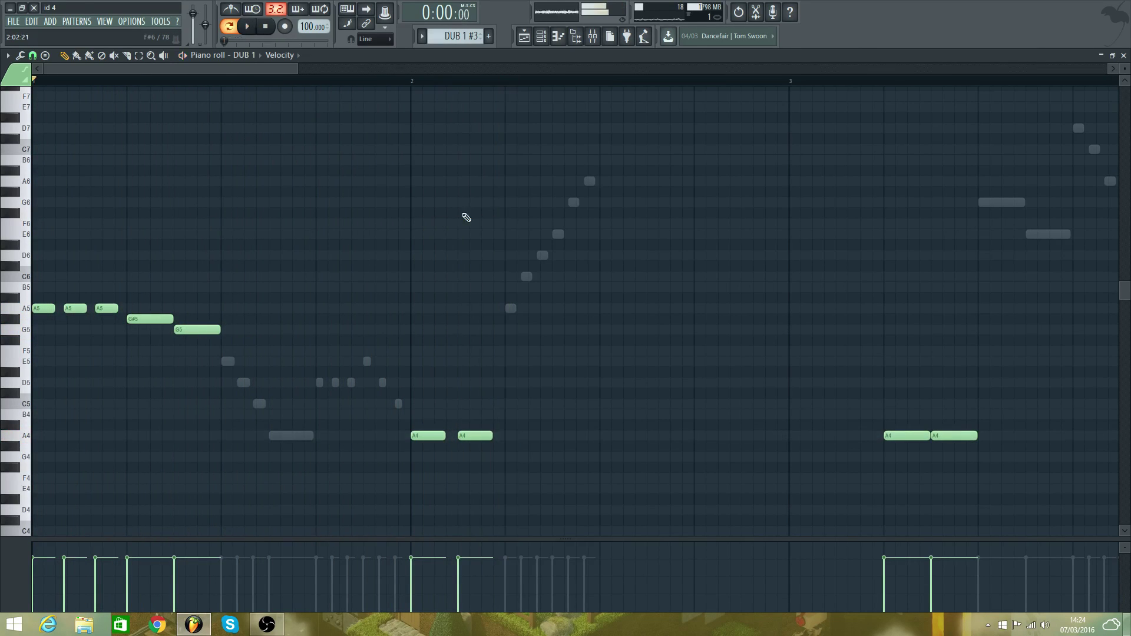
key(space)
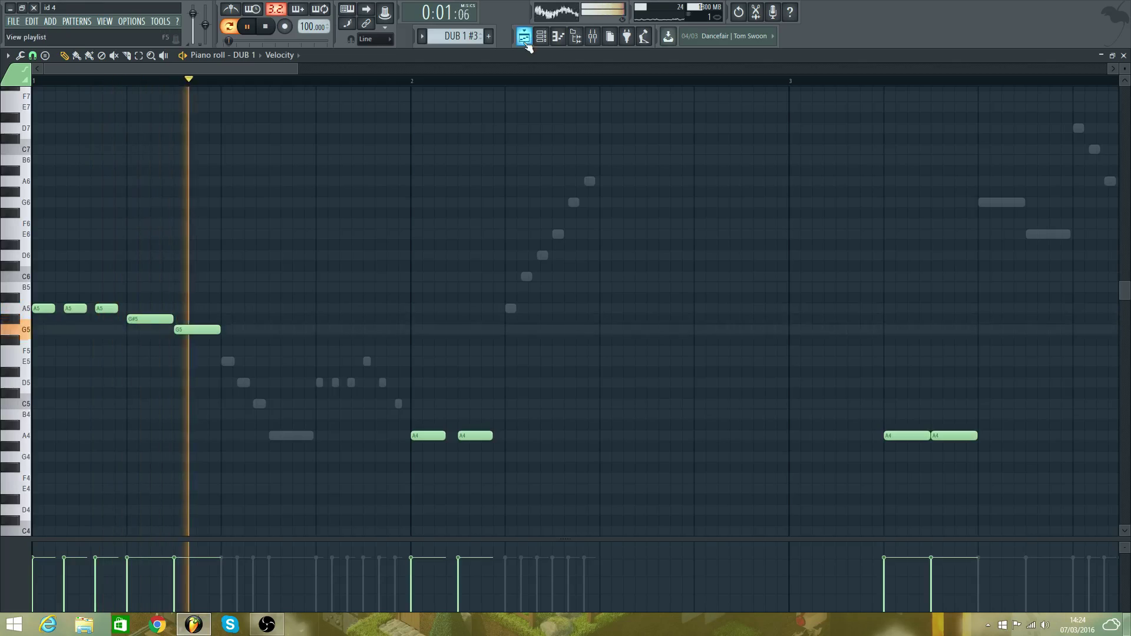
- Play the song arrangement from the Verse 2 marker at bar 67 and review the surrounding playlist tracks
click(524, 36)
click(296, 84)
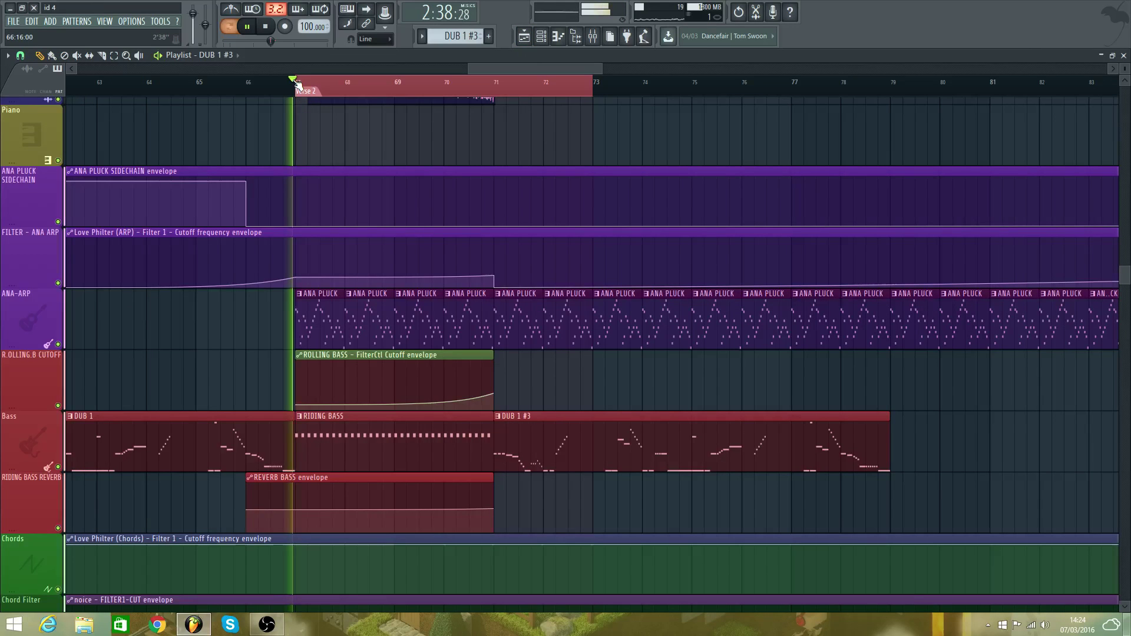
scroll(535, 126, up, 3)
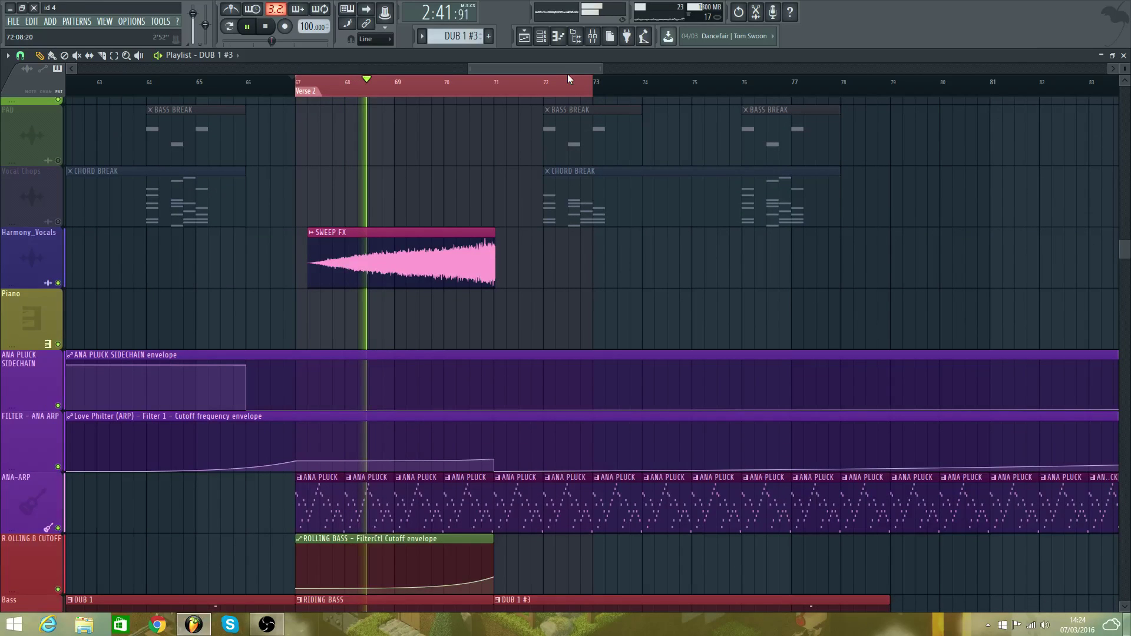
drag(568, 71, 604, 73)
scroll(591, 87, down, 4)
scroll(591, 87, up, 1)
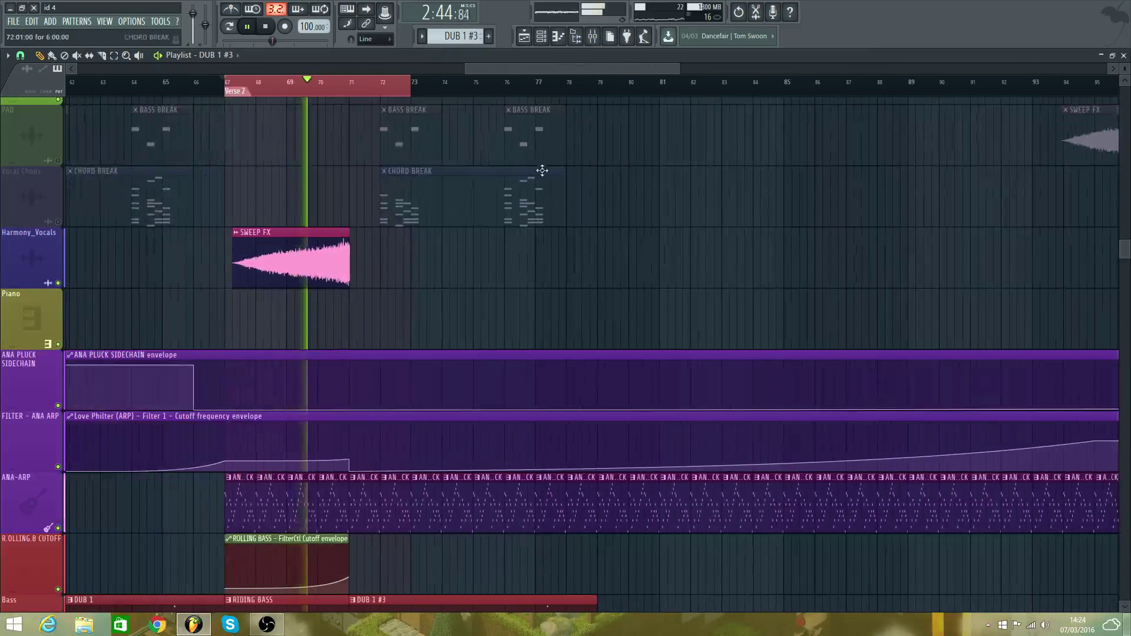
scroll(542, 170, down, 3)
scroll(542, 170, up, 1)
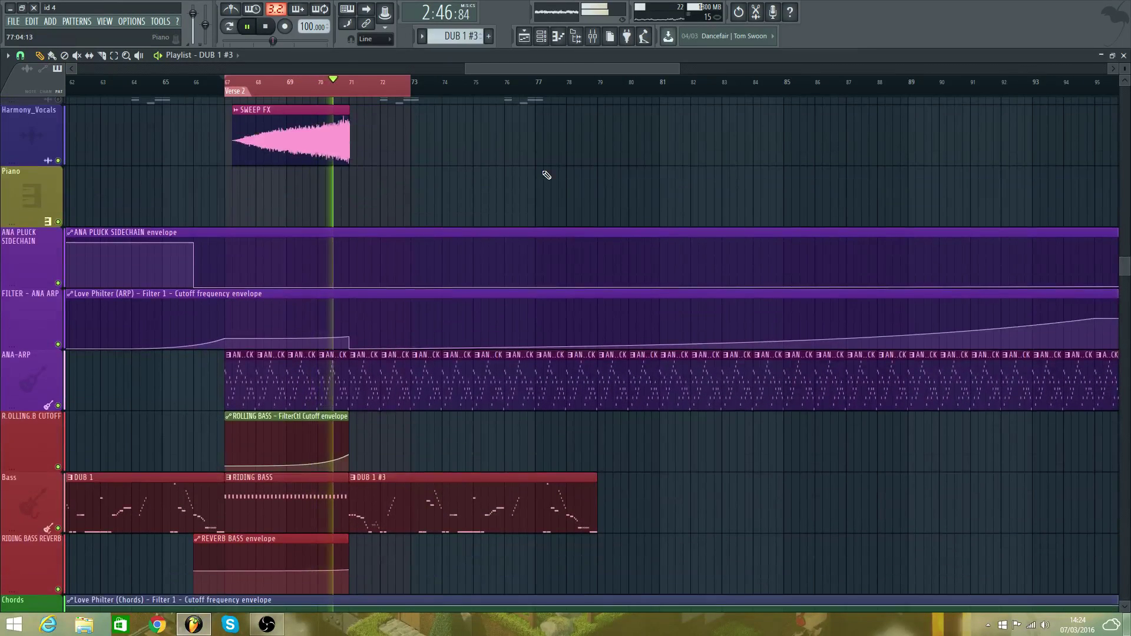
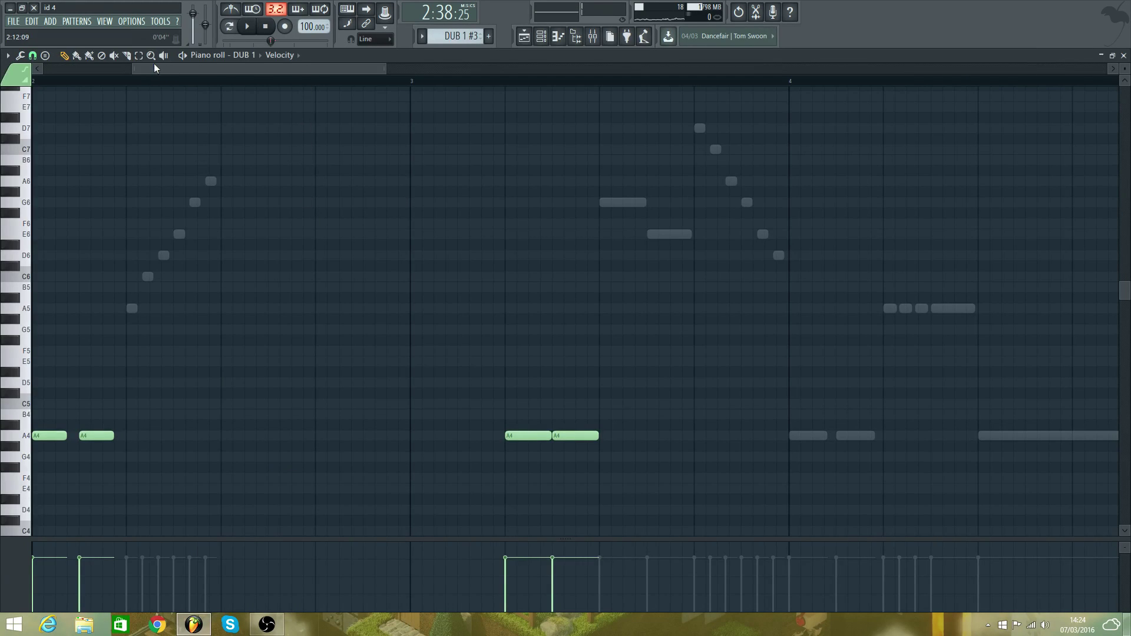
- Check the DUB 3 notes of the cloned bass pattern, and bring up the DUB 4 channel's notes for editing
click(251, 57)
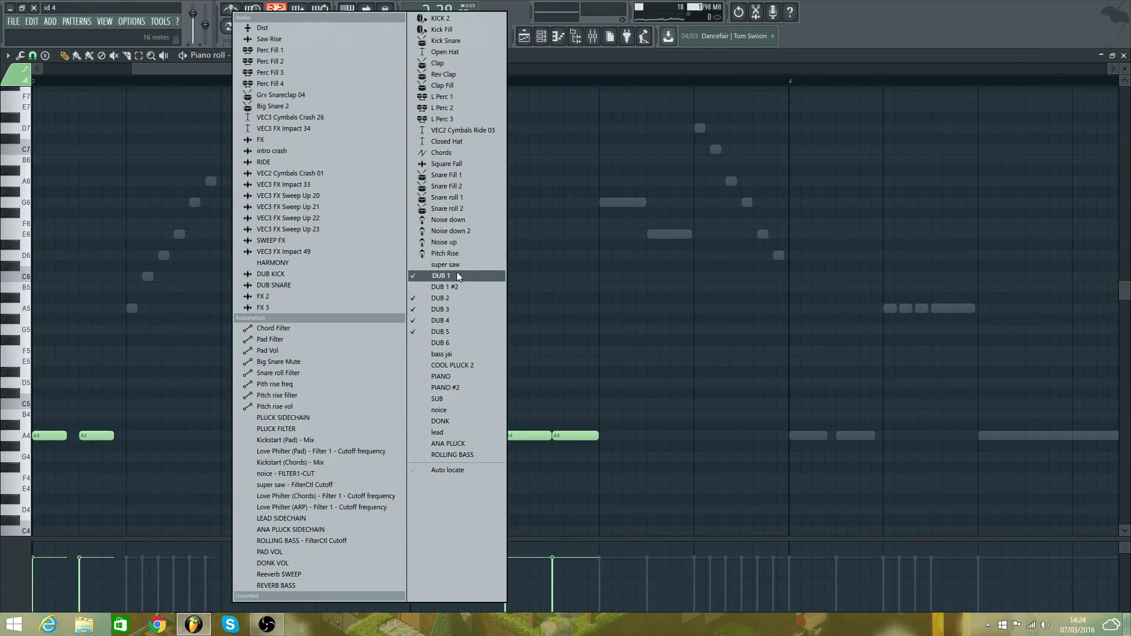
click(467, 311)
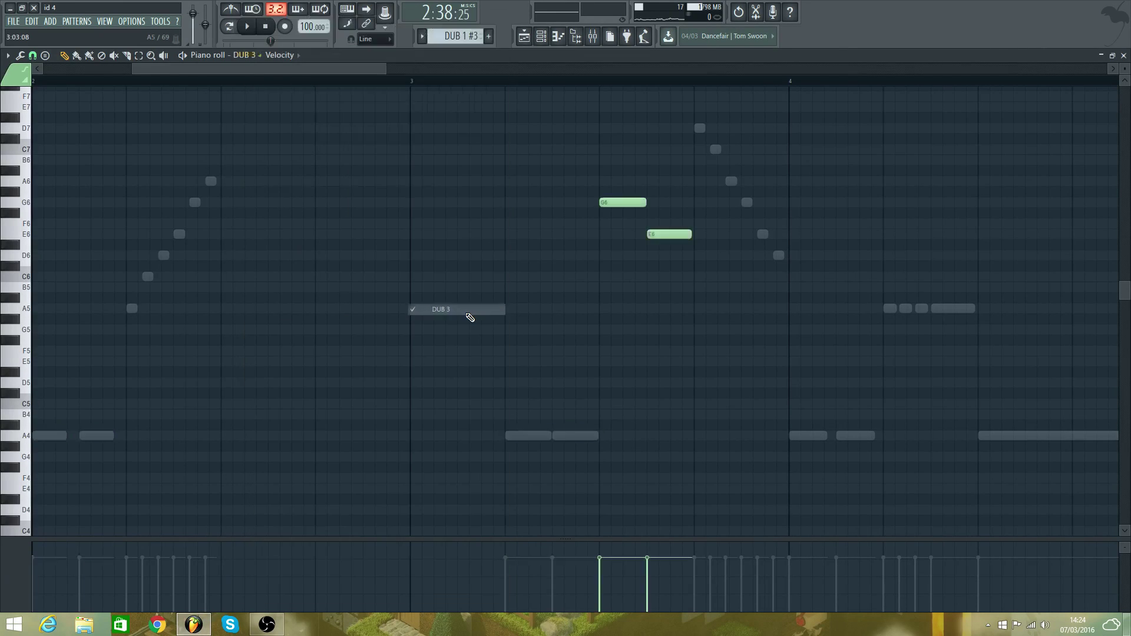
click(252, 56)
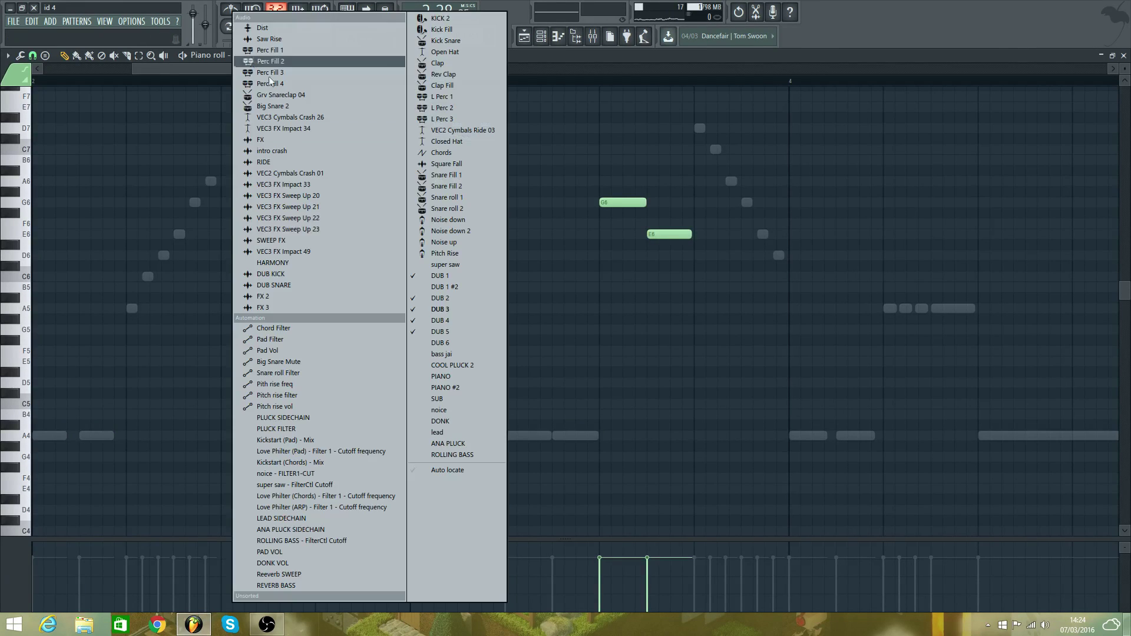
click(469, 323)
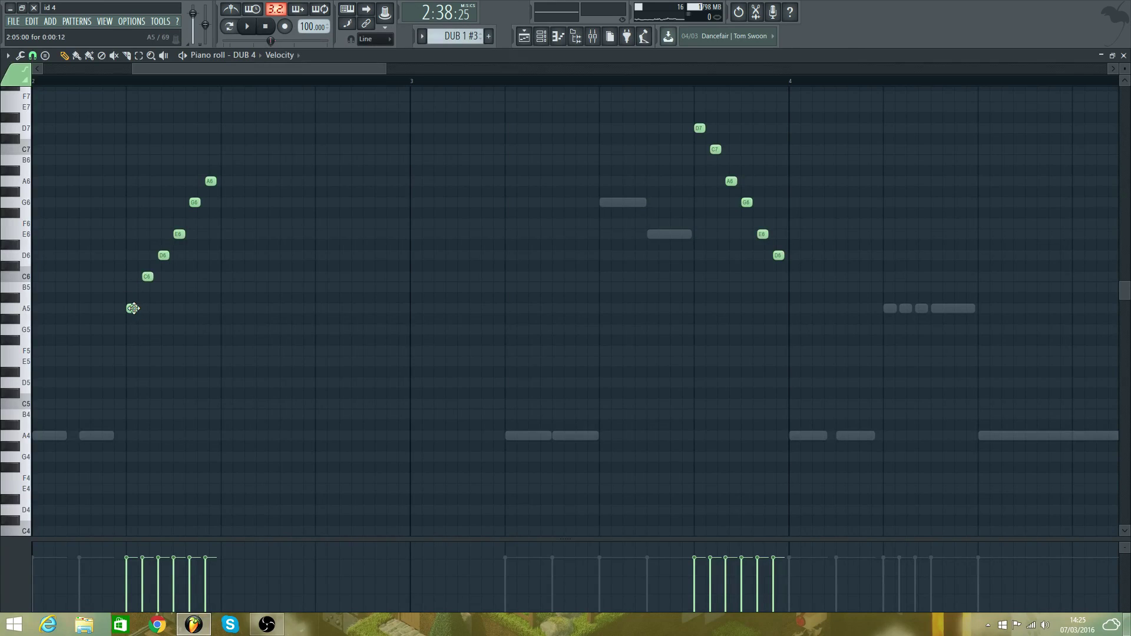
click(133, 308)
drag(129, 309, 130, 159)
click(32, 21)
click(47, 34)
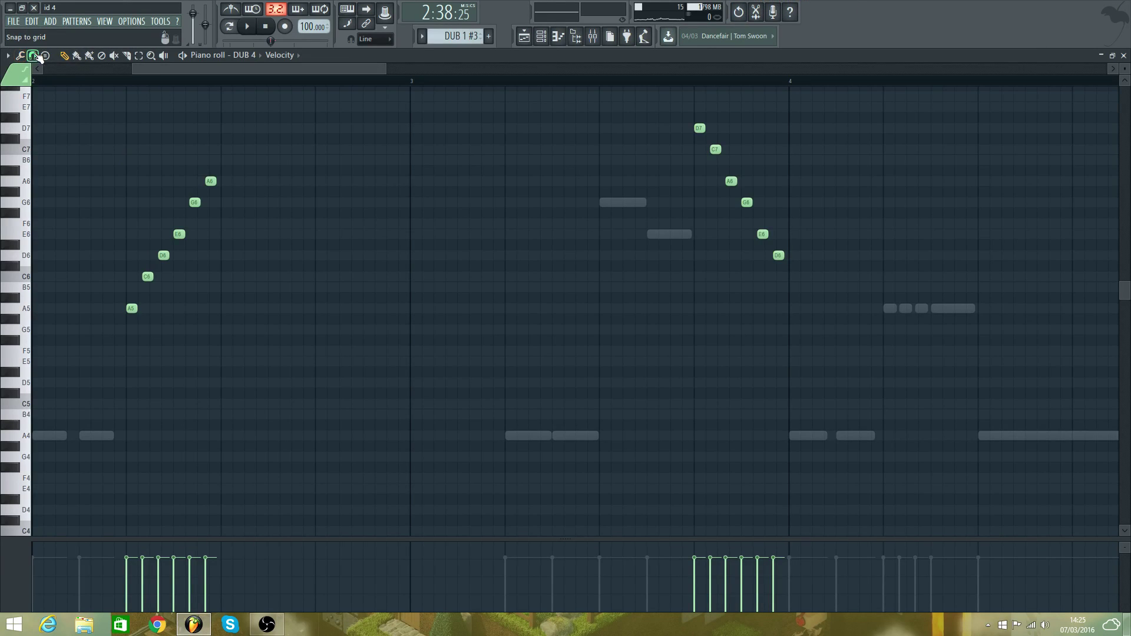
- With 1/6 beat snap, re-pitch the six short DUB 4 notes in bar 2 to C7, B6, A6, G6, C6 and B5
click(36, 57)
click(56, 145)
click(32, 55)
click(52, 201)
click(32, 55)
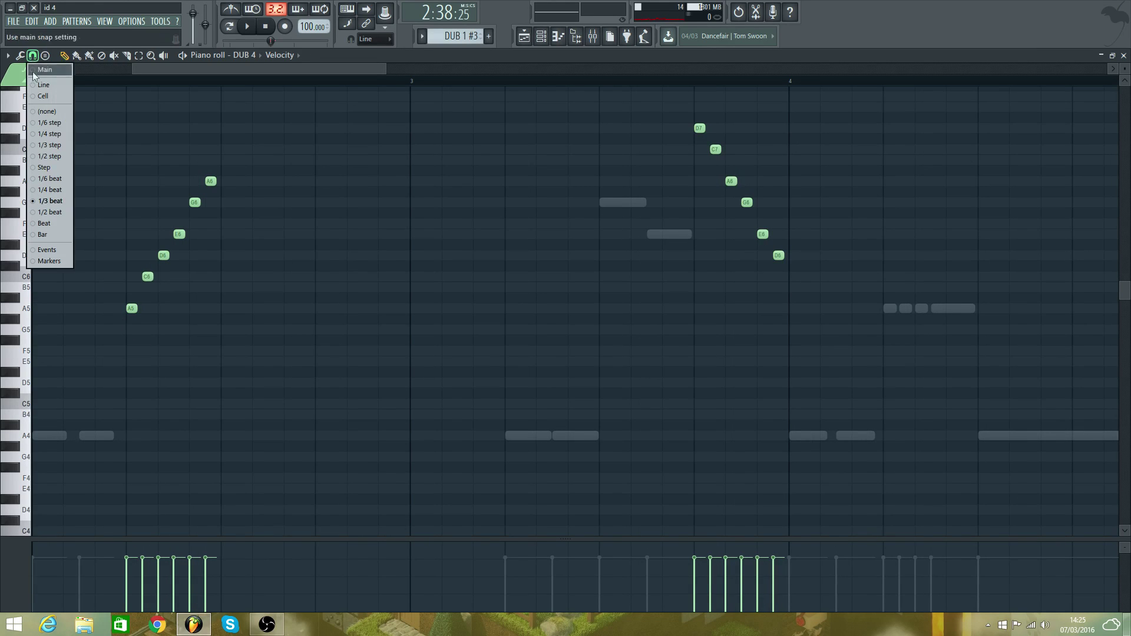
click(52, 180)
drag(147, 314, 139, 152)
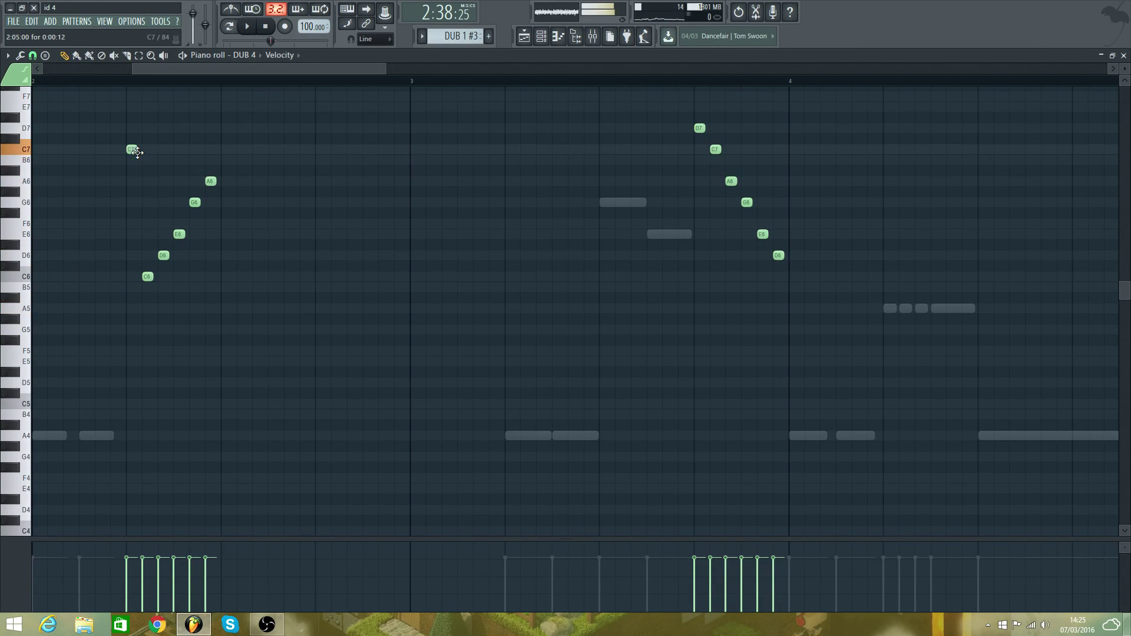
drag(148, 277, 147, 159)
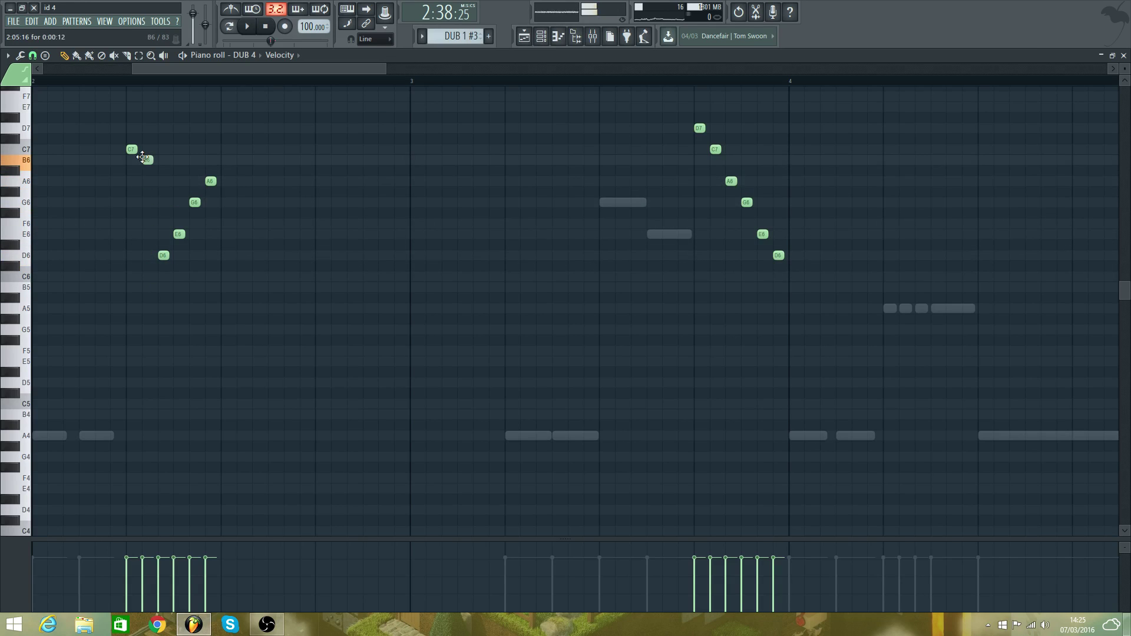
drag(164, 256, 164, 181)
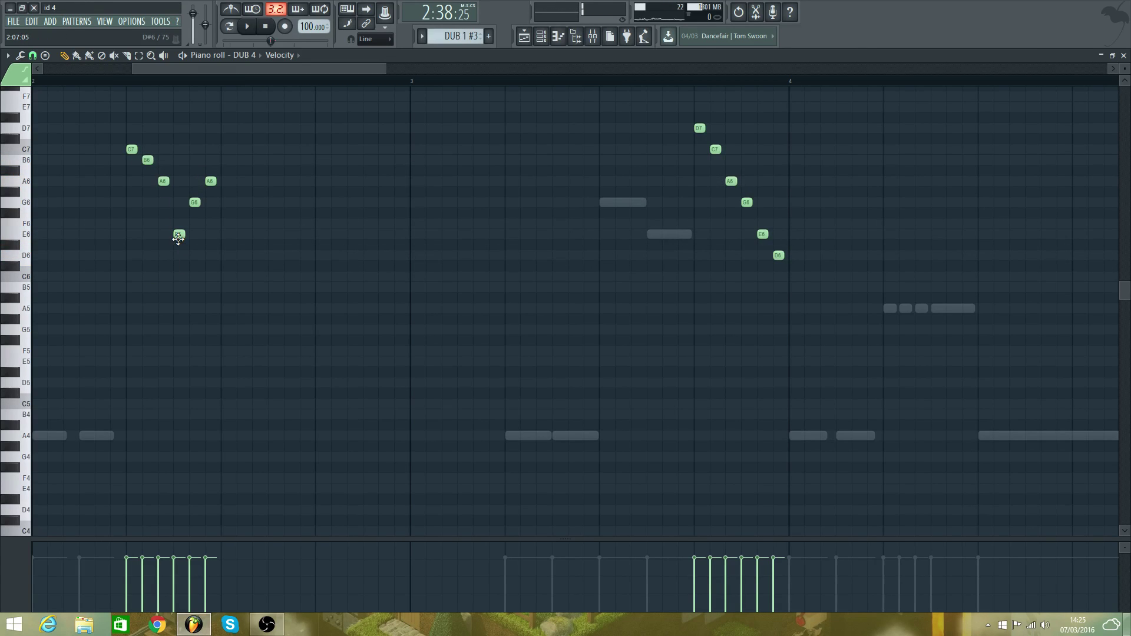
drag(178, 235, 194, 277)
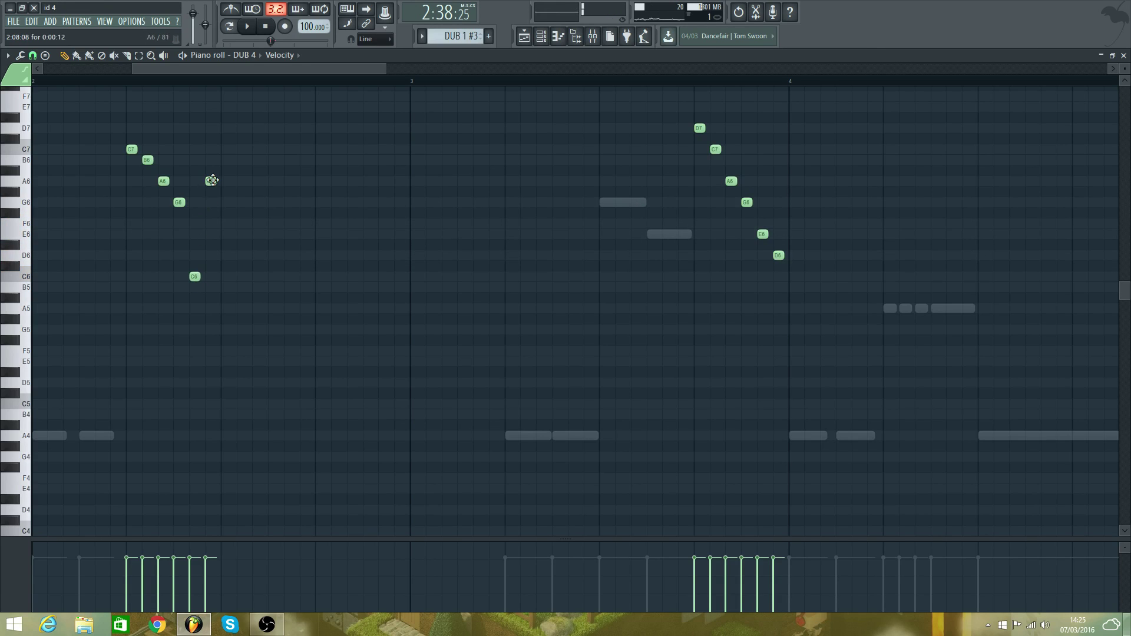
drag(212, 181, 211, 288)
- Listen to the re-pitched DUB 4 run within the song arrangement, playing through Verse 2
key(space)
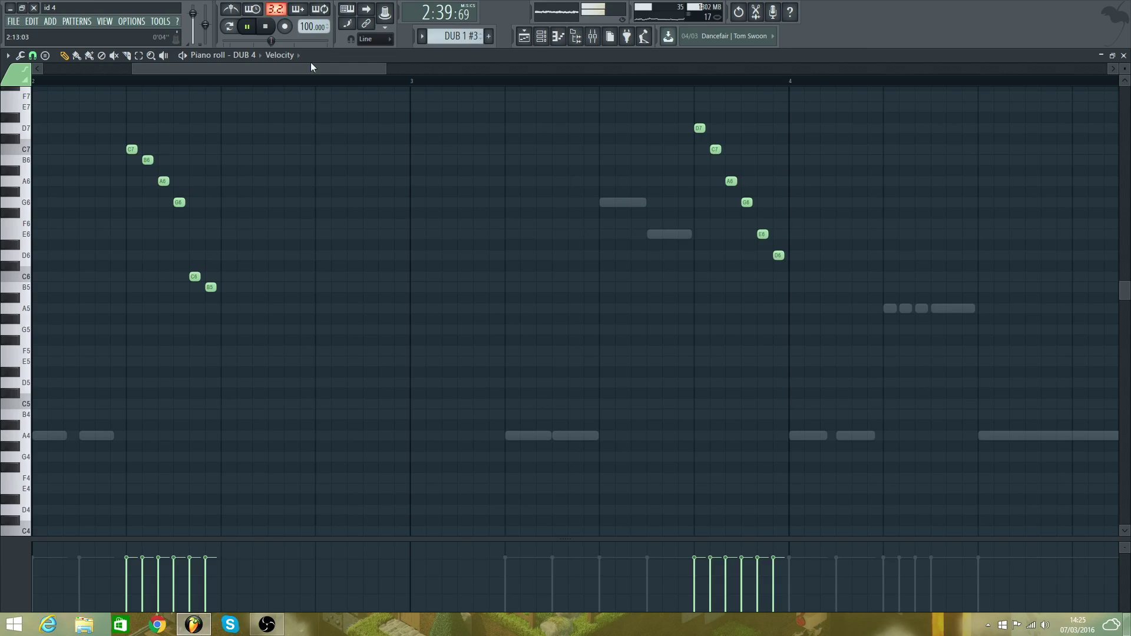
key(F5)
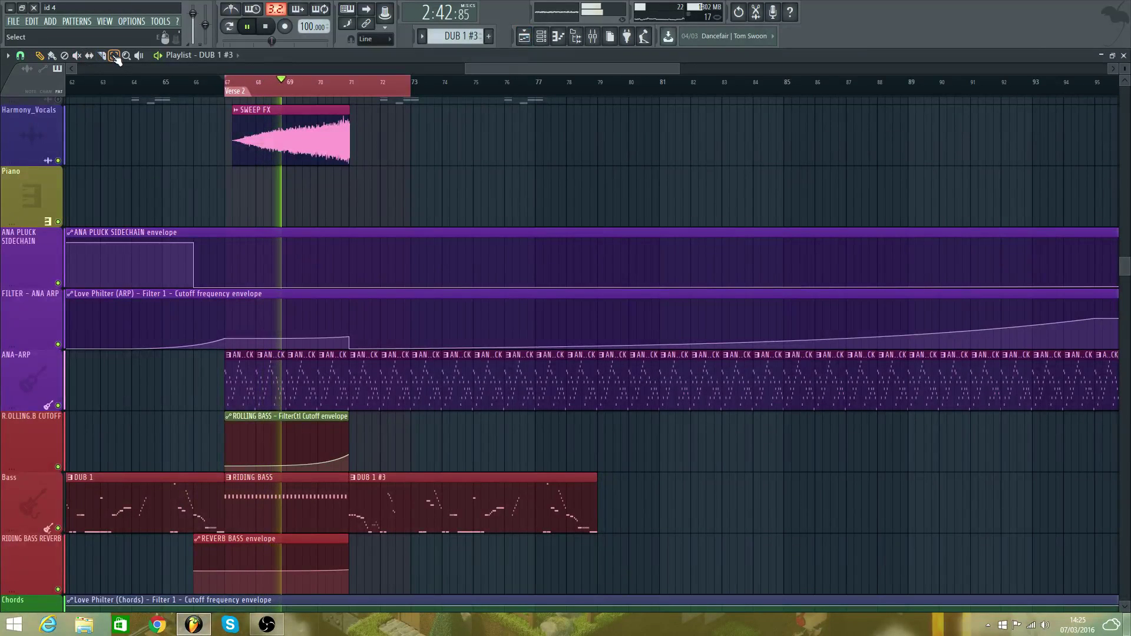
scroll(357, 144, up, 4)
scroll(369, 136, down, 2)
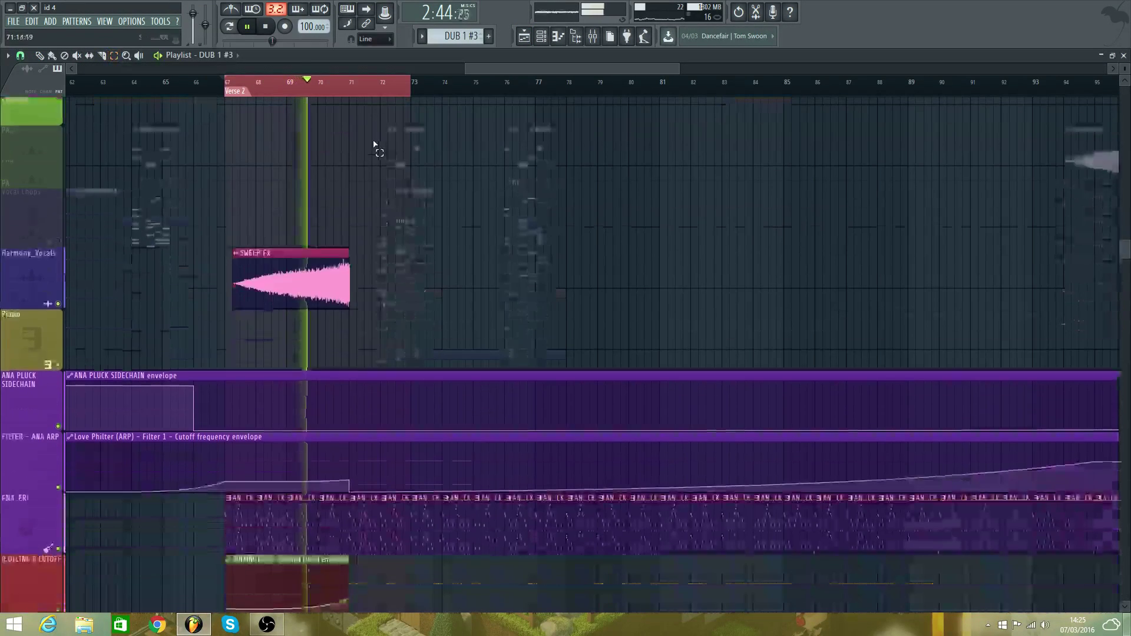
scroll(374, 145, down, 2)
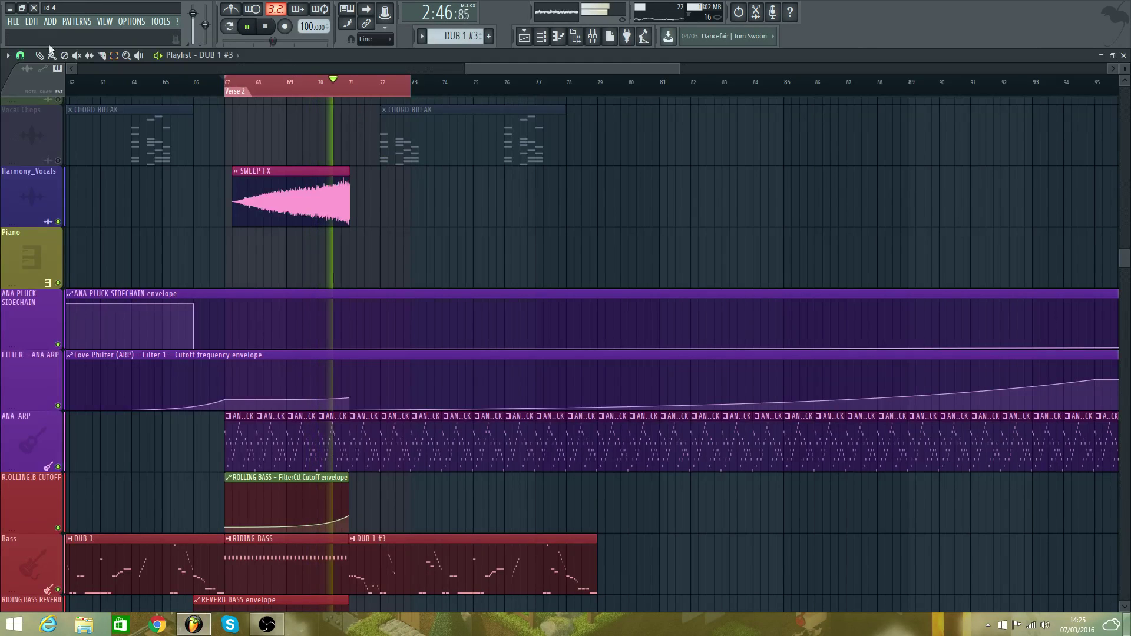
- Set the playlist snap to Bar, select bars 71 to 79 on the timeline and play the song from bar 71
click(20, 55)
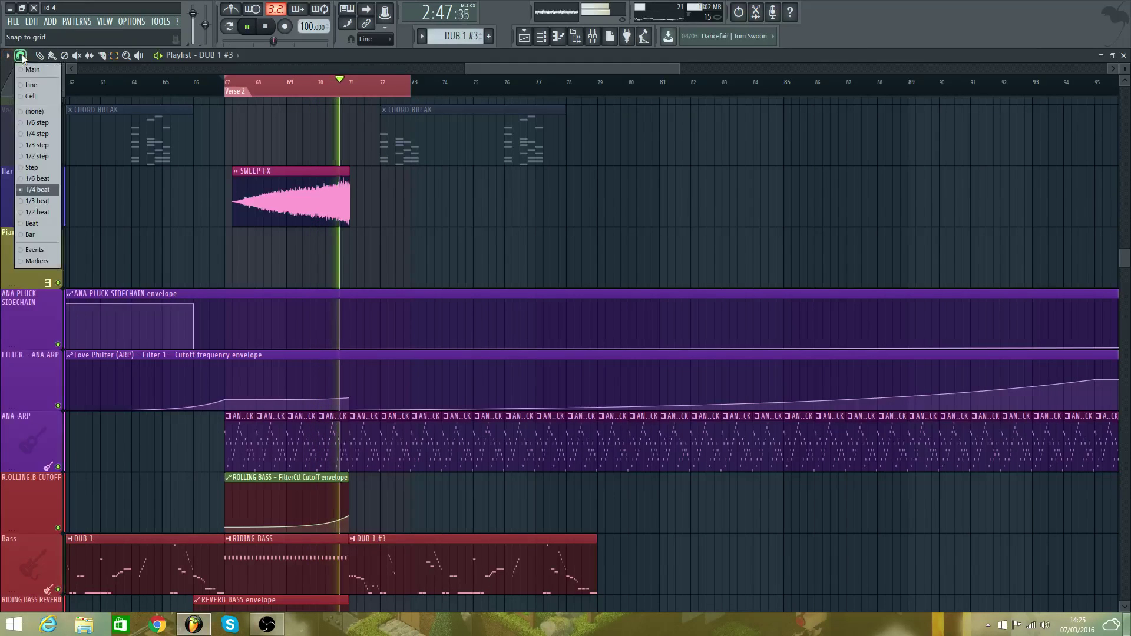
click(34, 235)
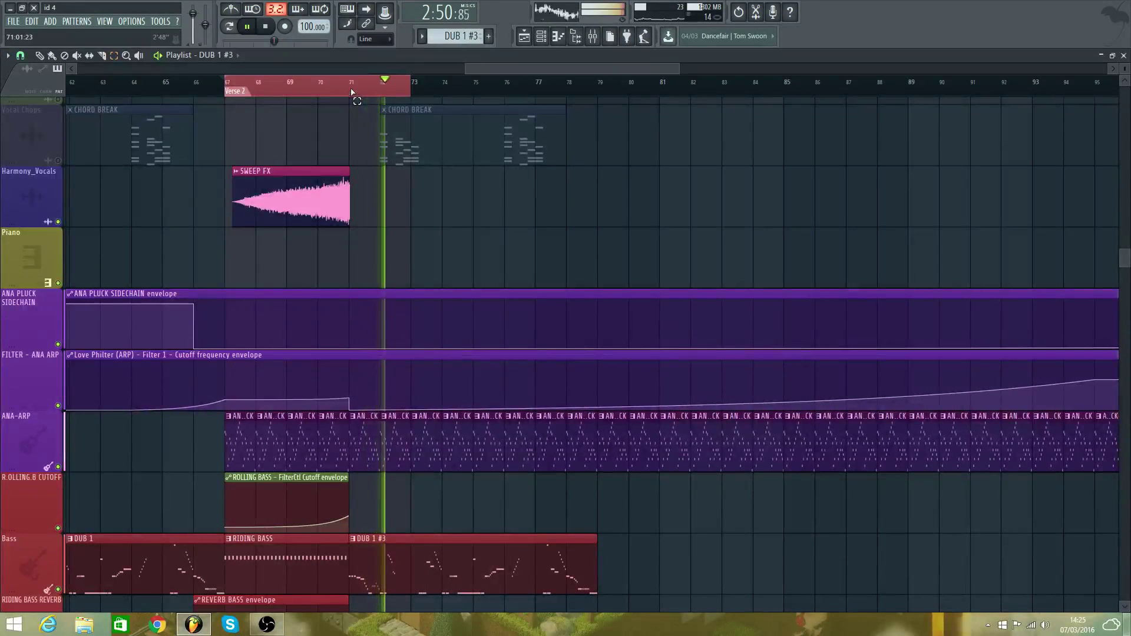
drag(352, 91, 624, 139)
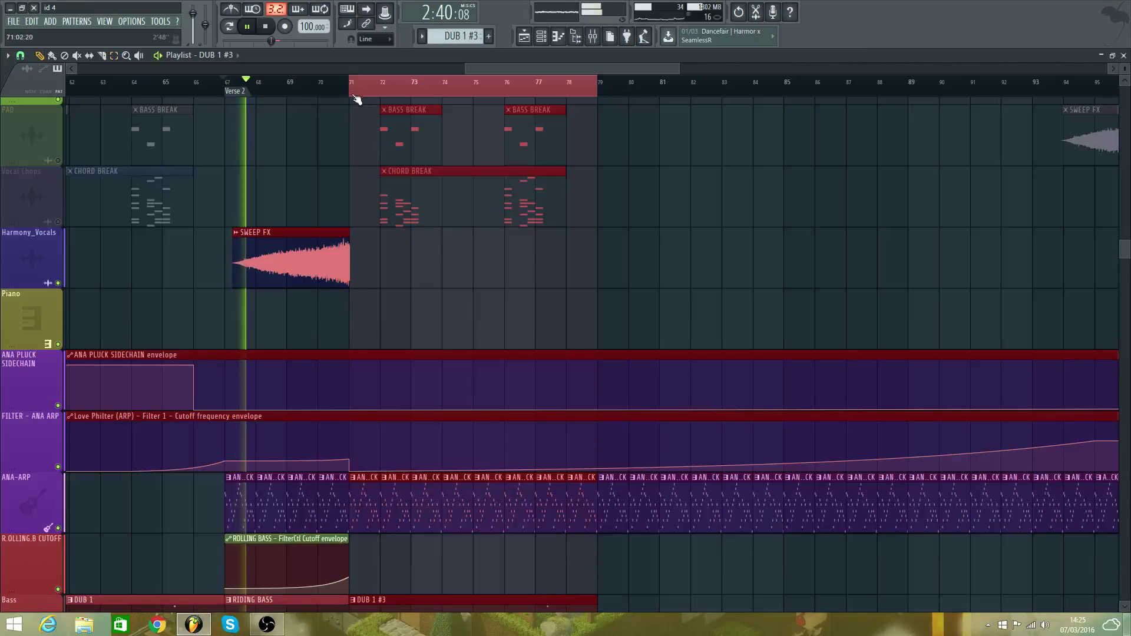
click(352, 92)
scroll(560, 374, down, 4)
scroll(560, 384, up, 1)
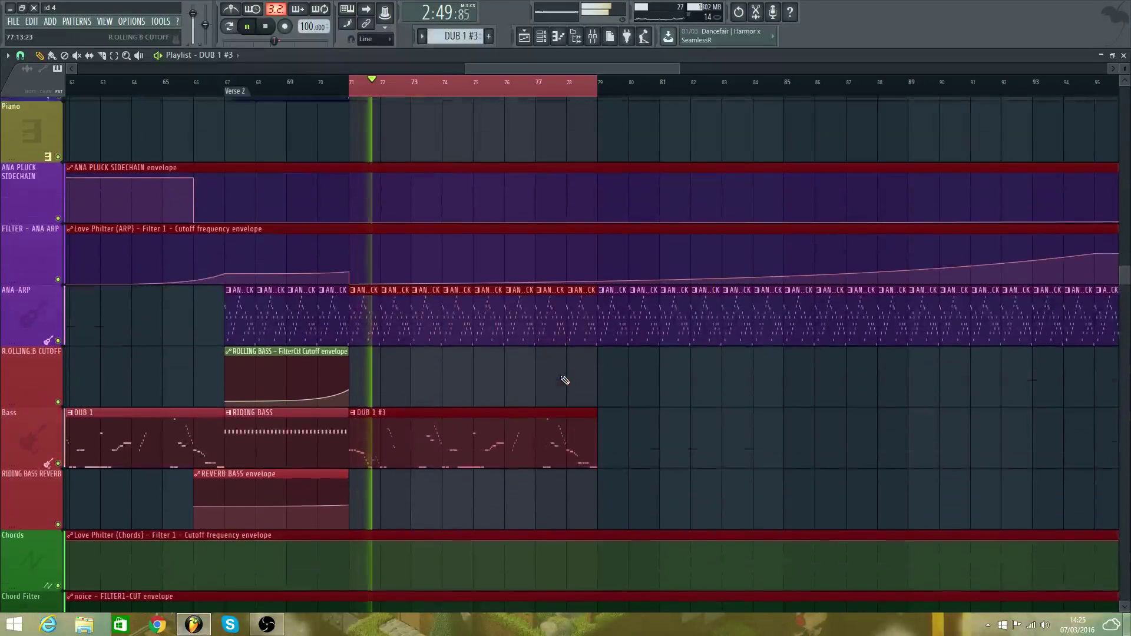
- Unmute the Vocal Chops track and check the super saw notes of its CHORD BREAK pattern
scroll(561, 380, up, 3)
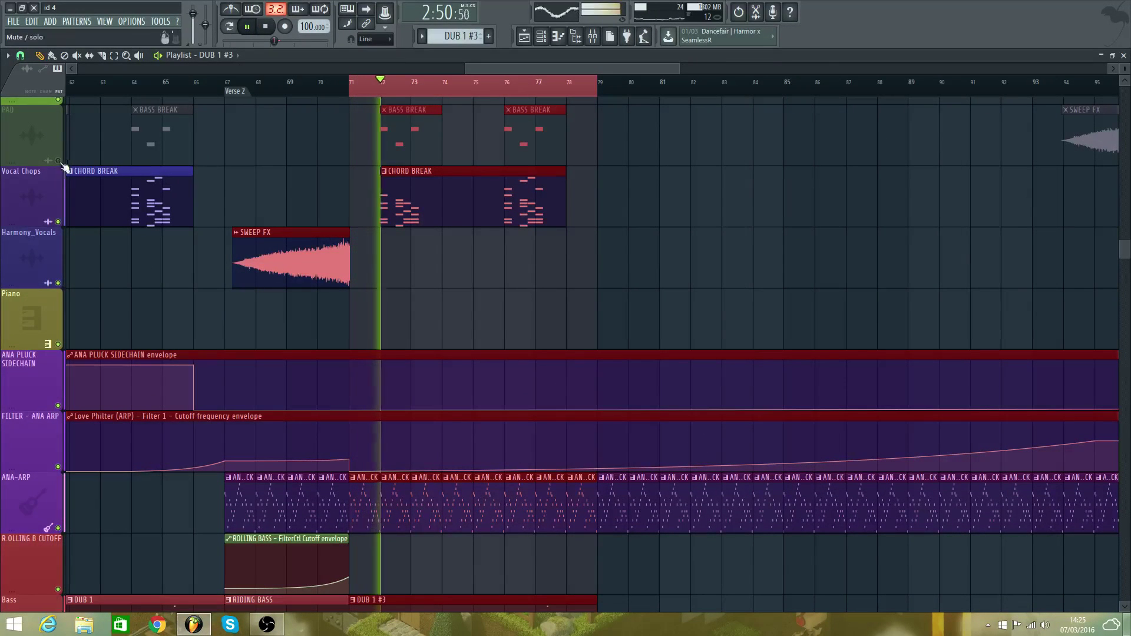
key(space)
double_click(413, 213)
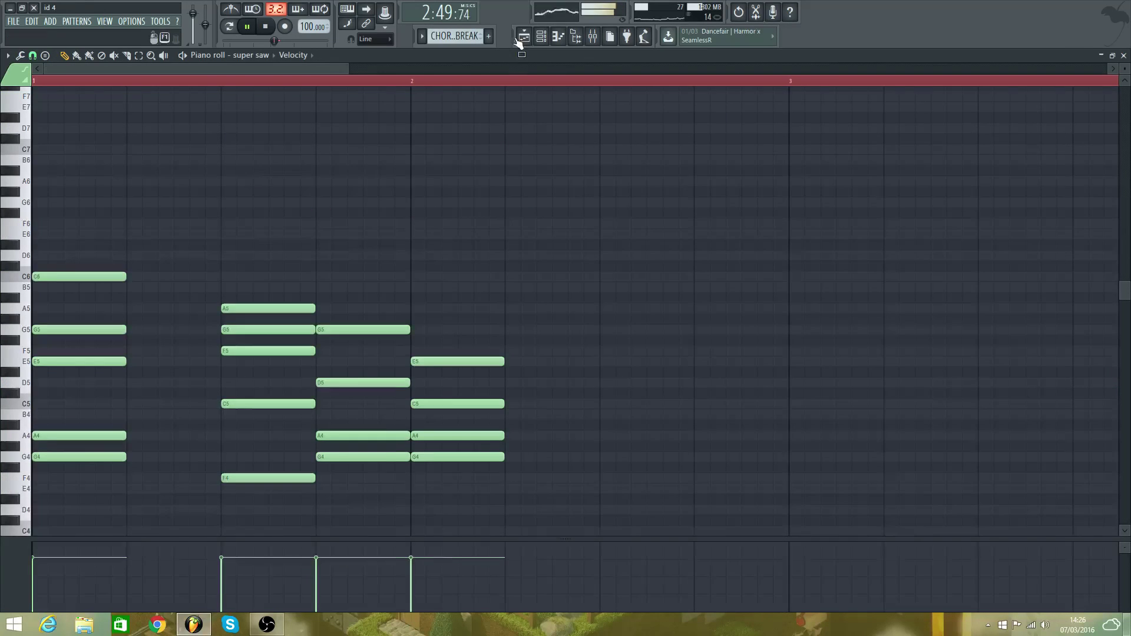
click(523, 38)
key(space)
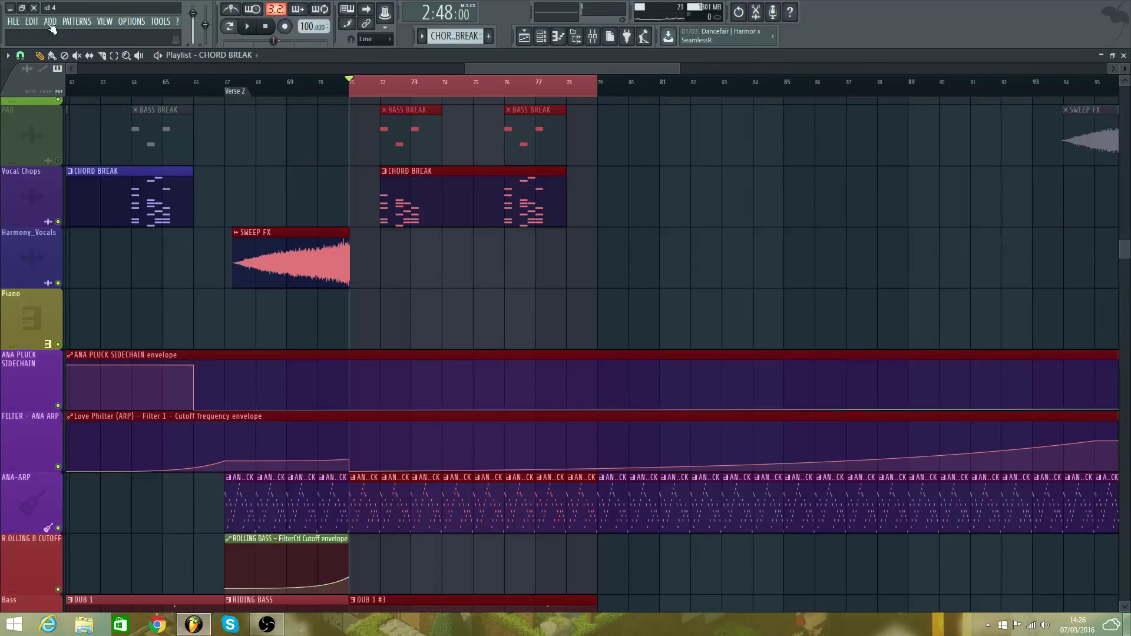
- Clone the CHORD BREAK pattern and replace its Vocal Chops clip at bar 72 with the clone, checking it by playback
click(51, 23)
click(295, 104)
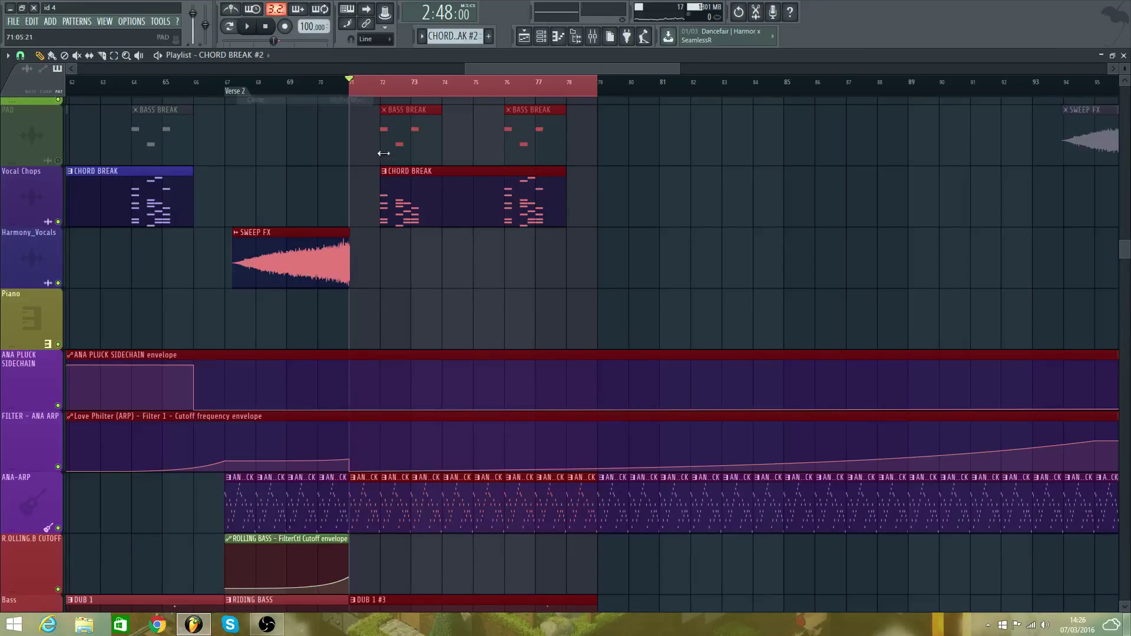
right_click(416, 211)
click(386, 203)
key(space)
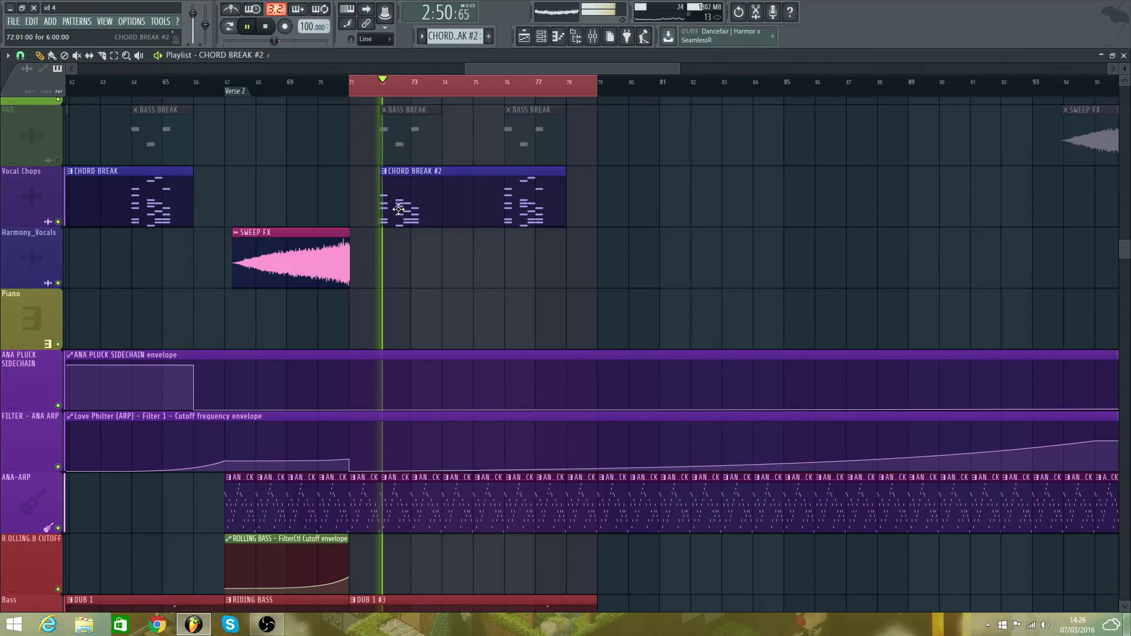
scroll(399, 203, down, 2)
scroll(400, 205, up, 1)
key(space)
scroll(401, 205, up, 1)
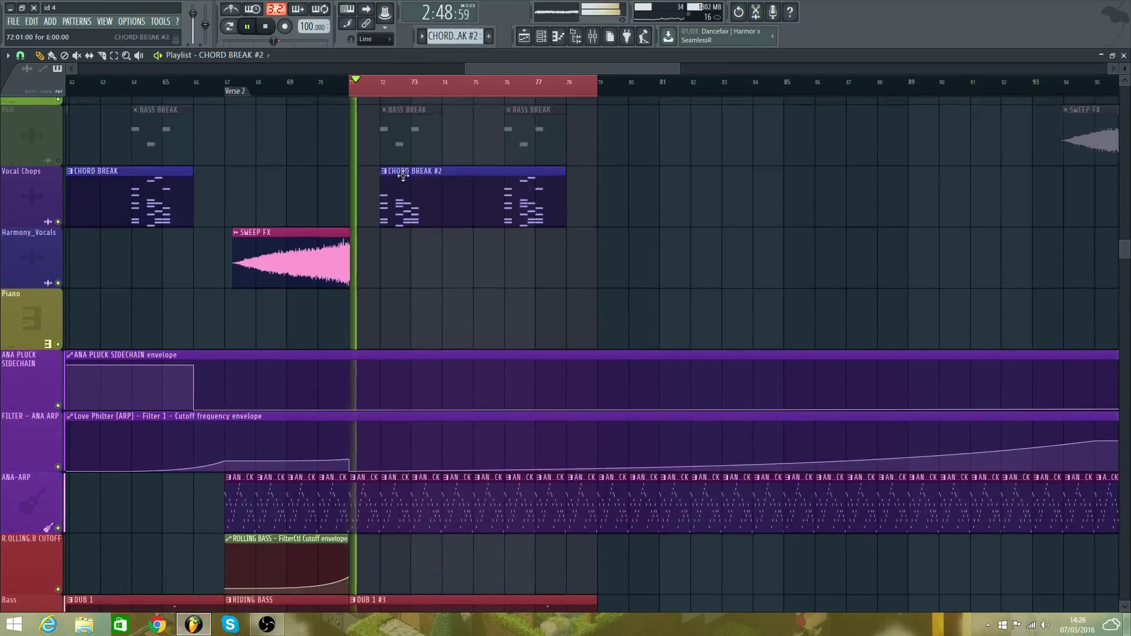
- Open the super saw notes of the CHORD BREAK #2 clip and delete its first chord, stopping playback
double_click(401, 204)
right_click(176, 276)
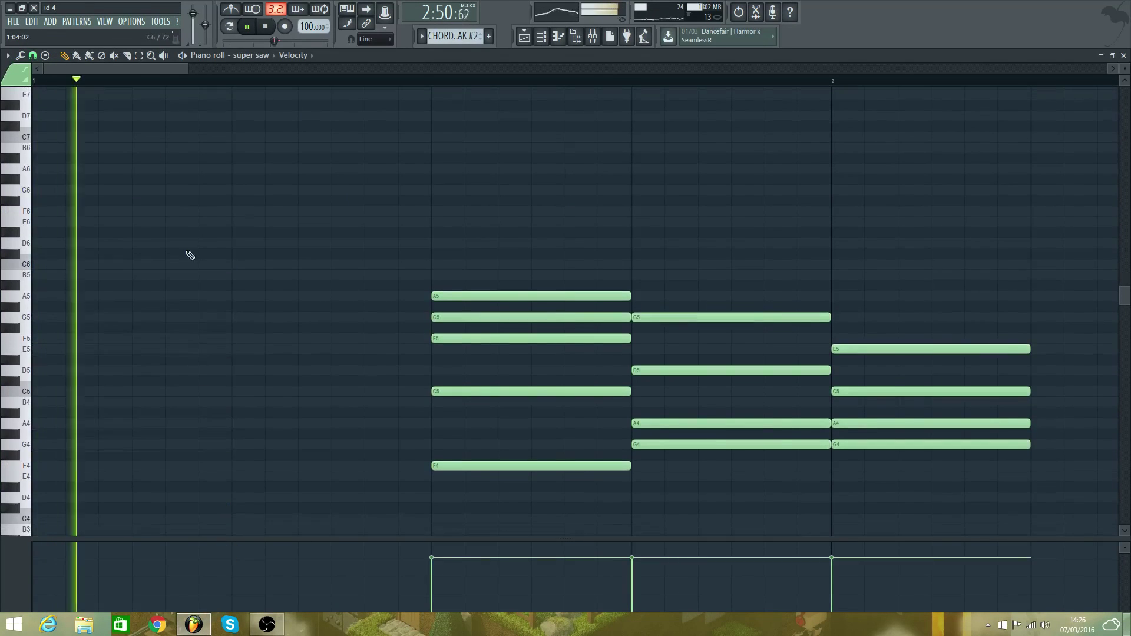
key(space)
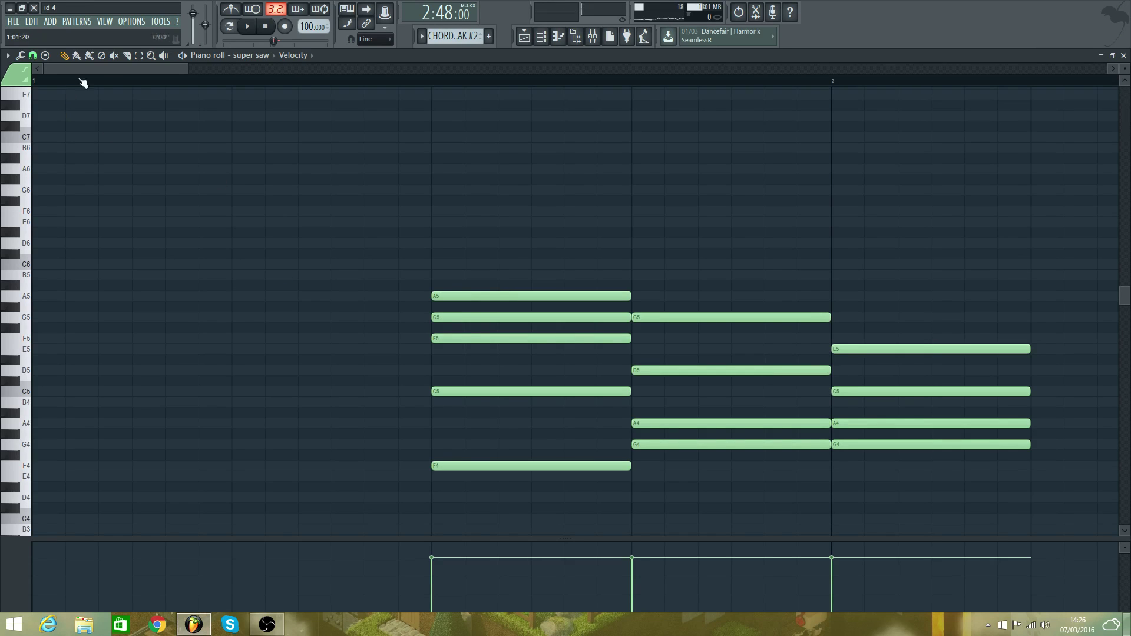
scroll(464, 259, down, 3)
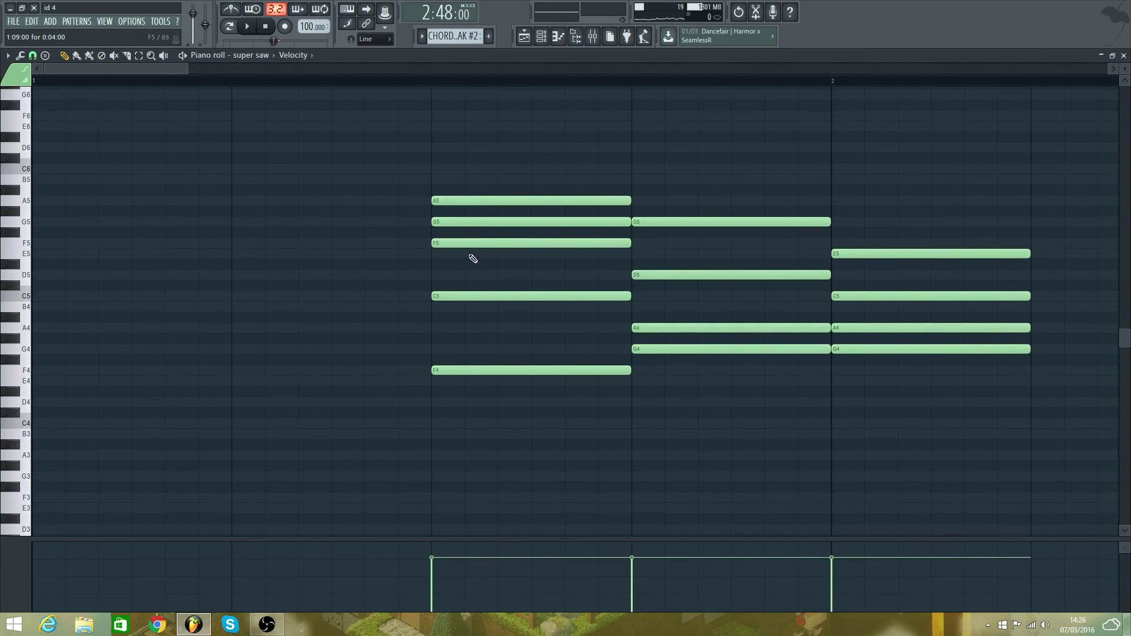
- In the first remaining super saw chord, move the F4 note up to A4 and delete the C5 note
click(469, 197)
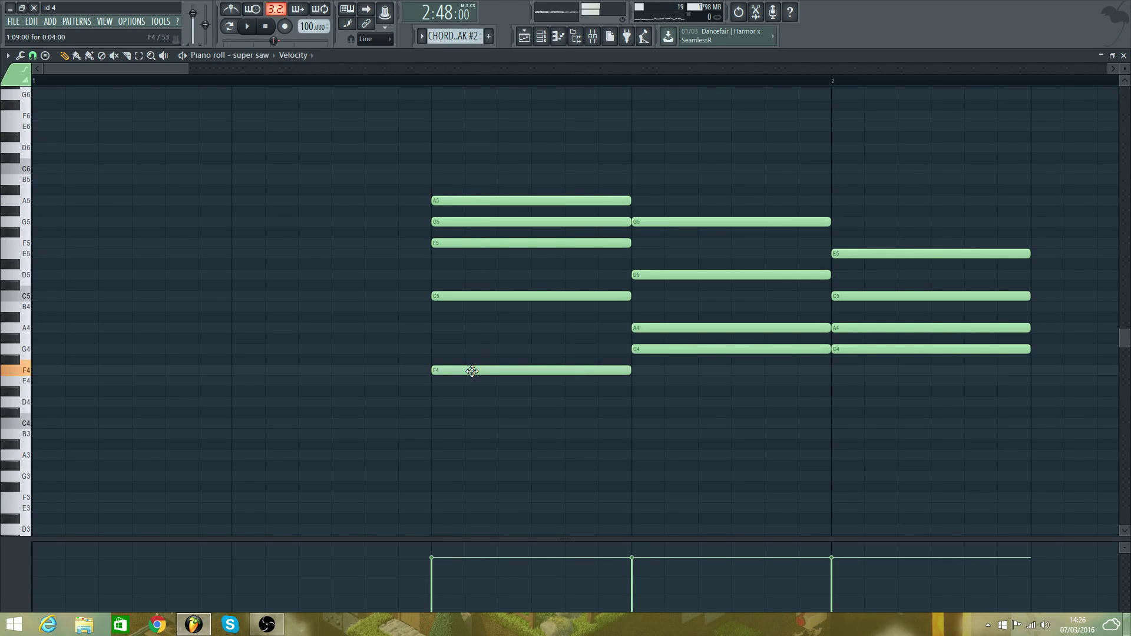
drag(472, 371, 470, 329)
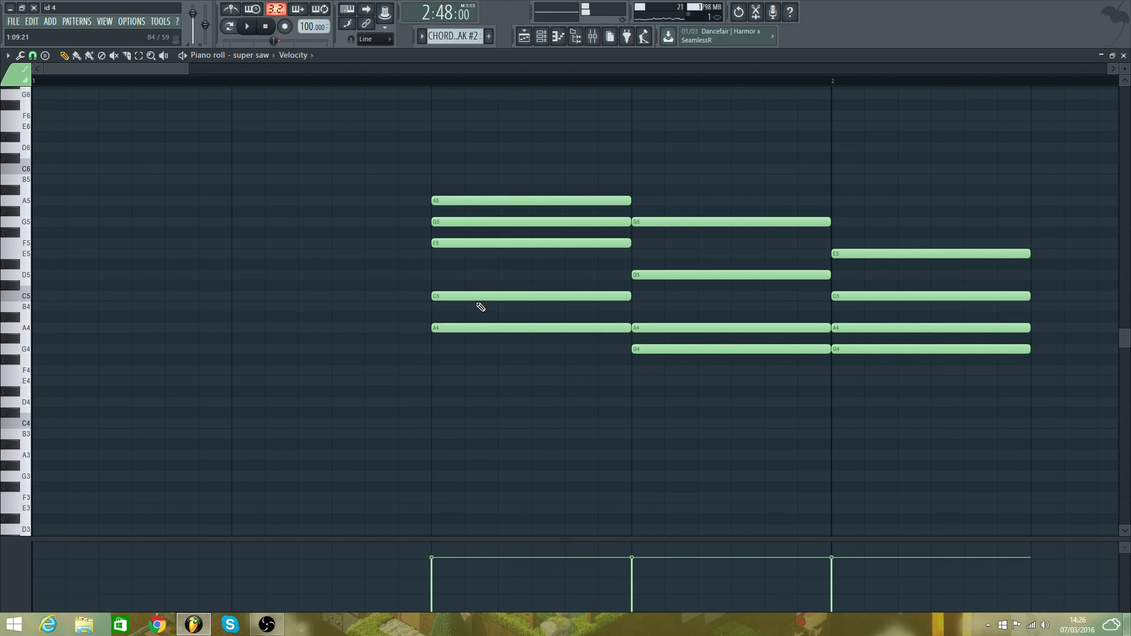
right_click(479, 297)
click(474, 251)
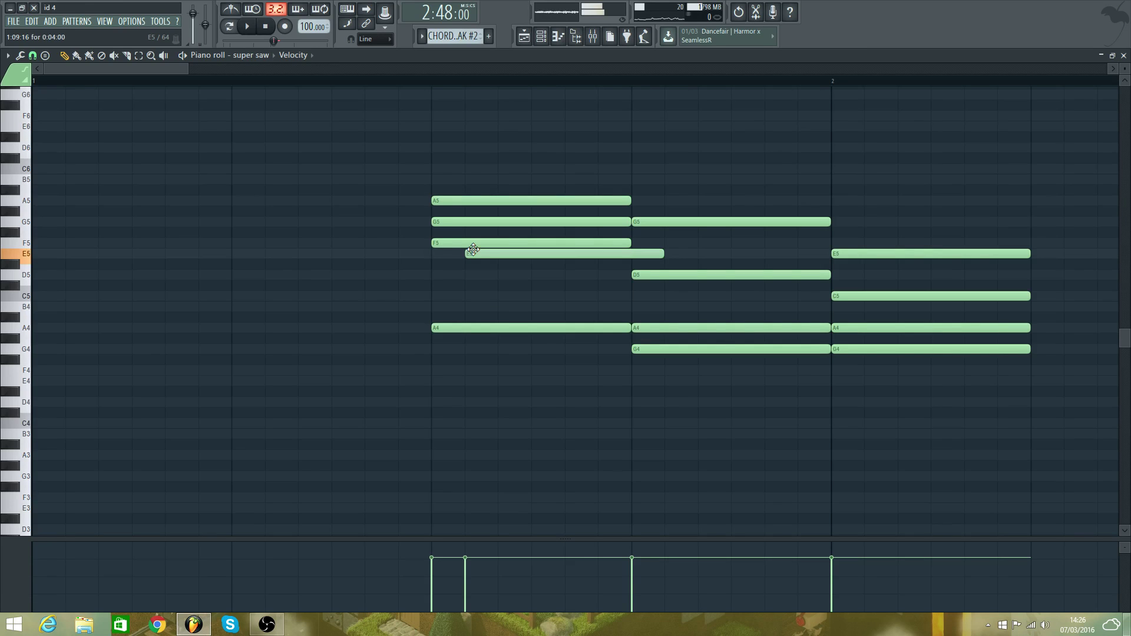
right_click(499, 254)
- Add B5, C6 and A6 to the same chord, replace its F5 and G5 with E5, and play it back
scroll(413, 254, up, 3)
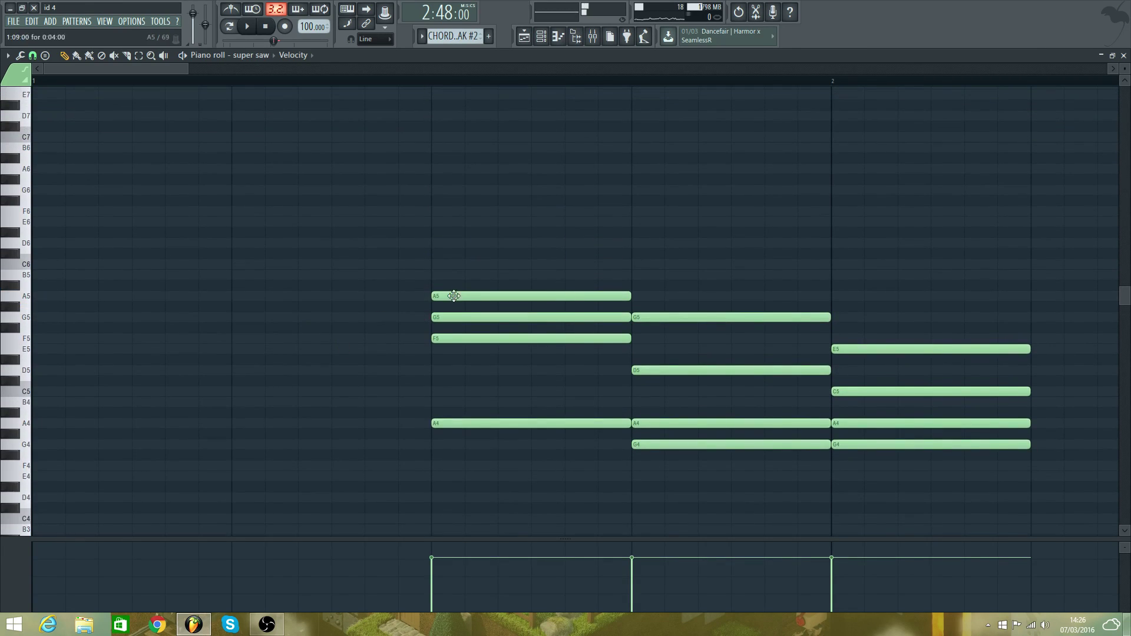
click(443, 274)
click(438, 264)
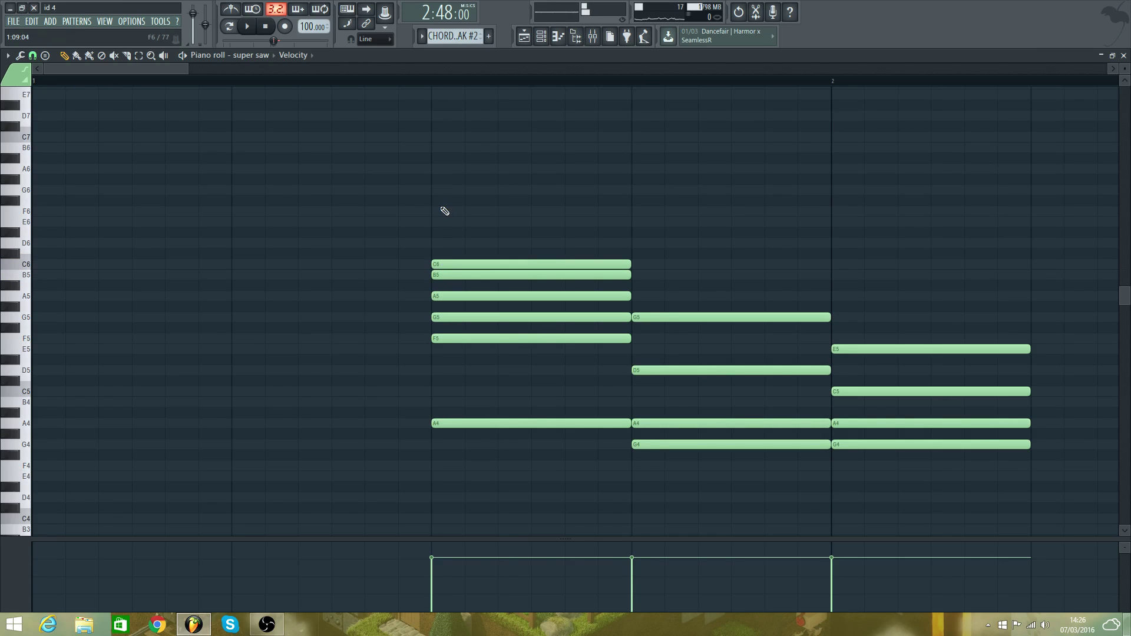
click(436, 190)
drag(436, 183, 436, 162)
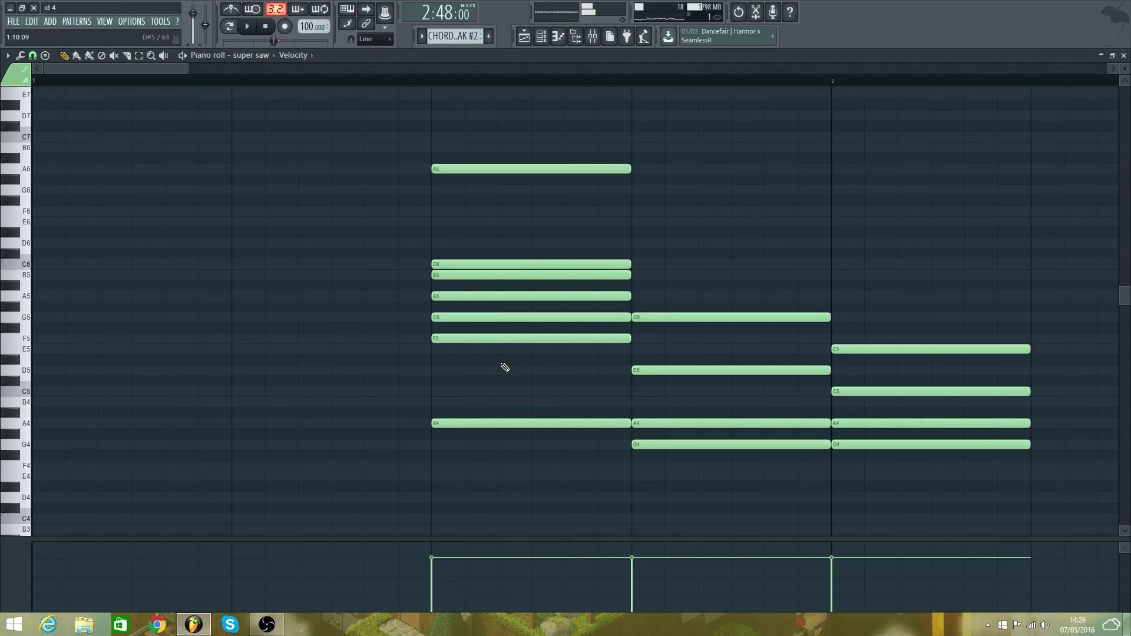
right_click(473, 339)
drag(466, 318, 437, 341)
key(space)
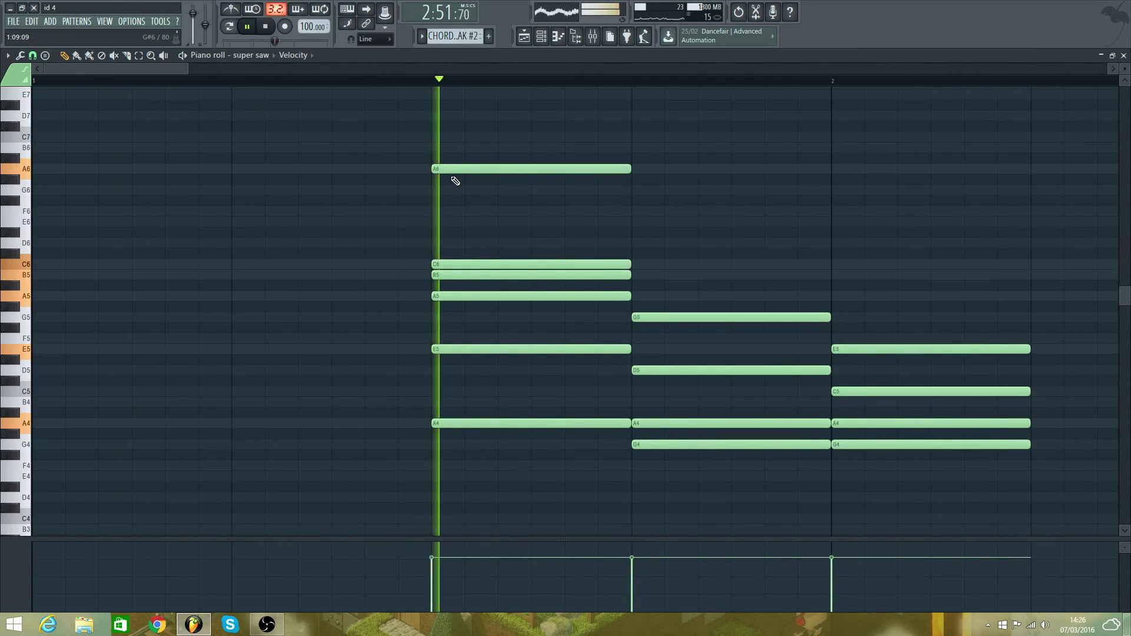
key(space)
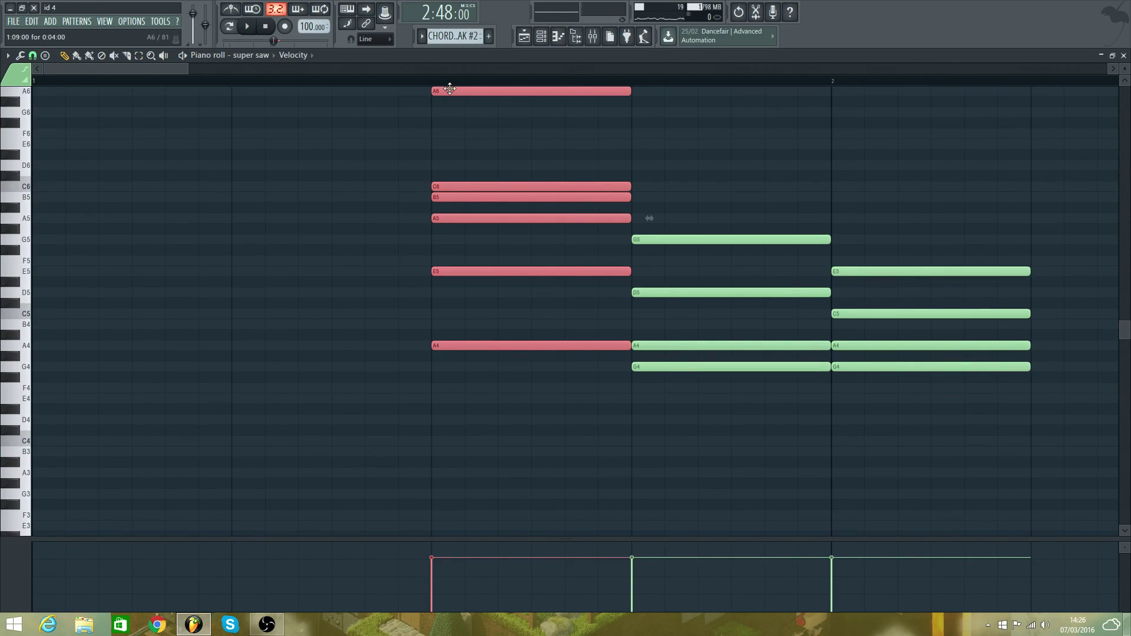
- Lower the whole reworked chord by one octave, delete its lowest A3 note and listen to it
drag(458, 350, 448, 476)
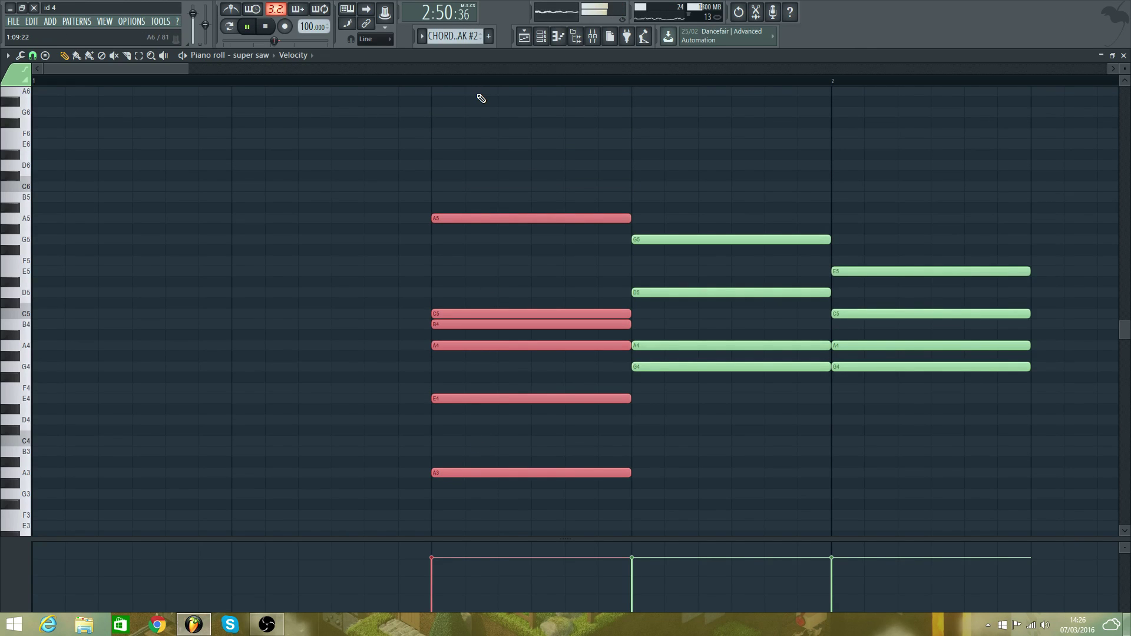
key(space)
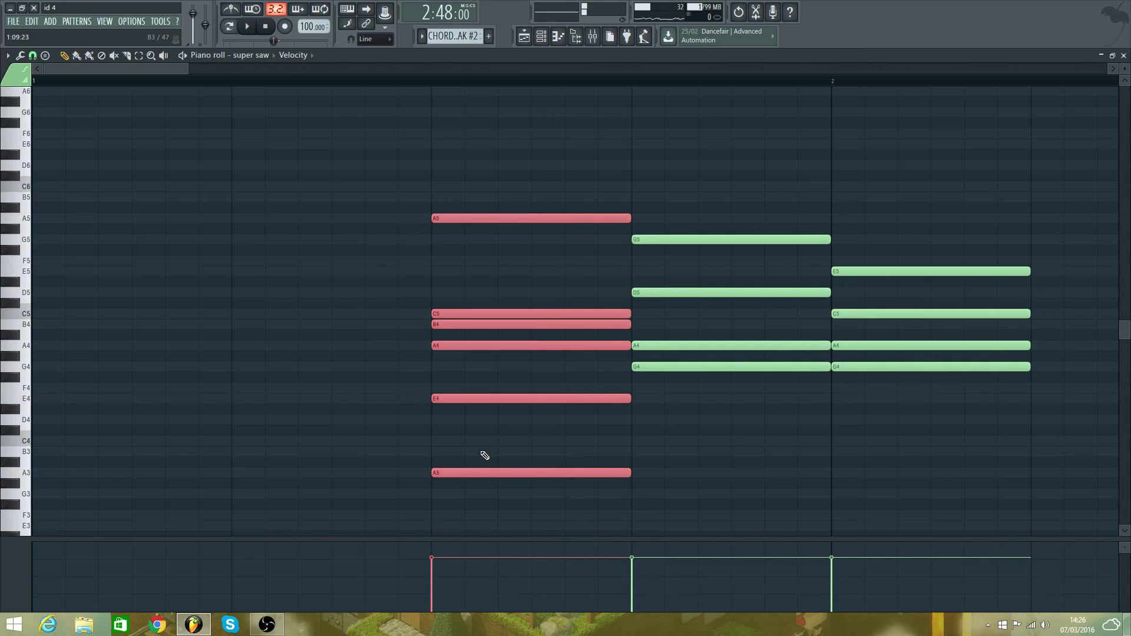
click(484, 456)
right_click(503, 469)
key(space)
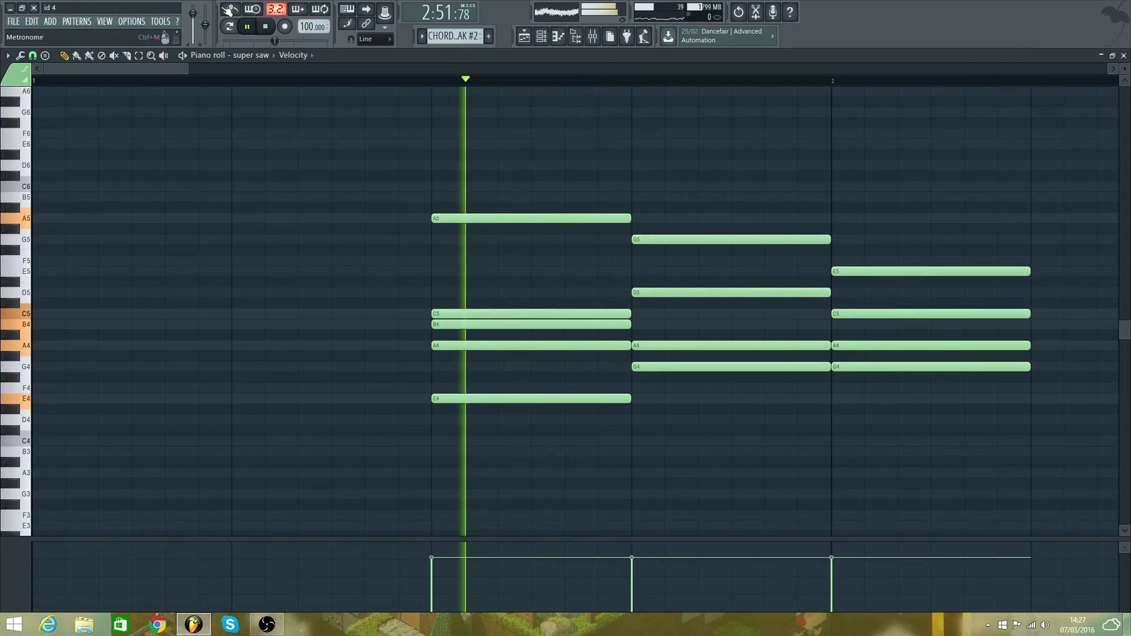
key(space)
- Select all notes of the reworked chord and shorten them to two steps, half their length
drag(538, 199, 518, 425)
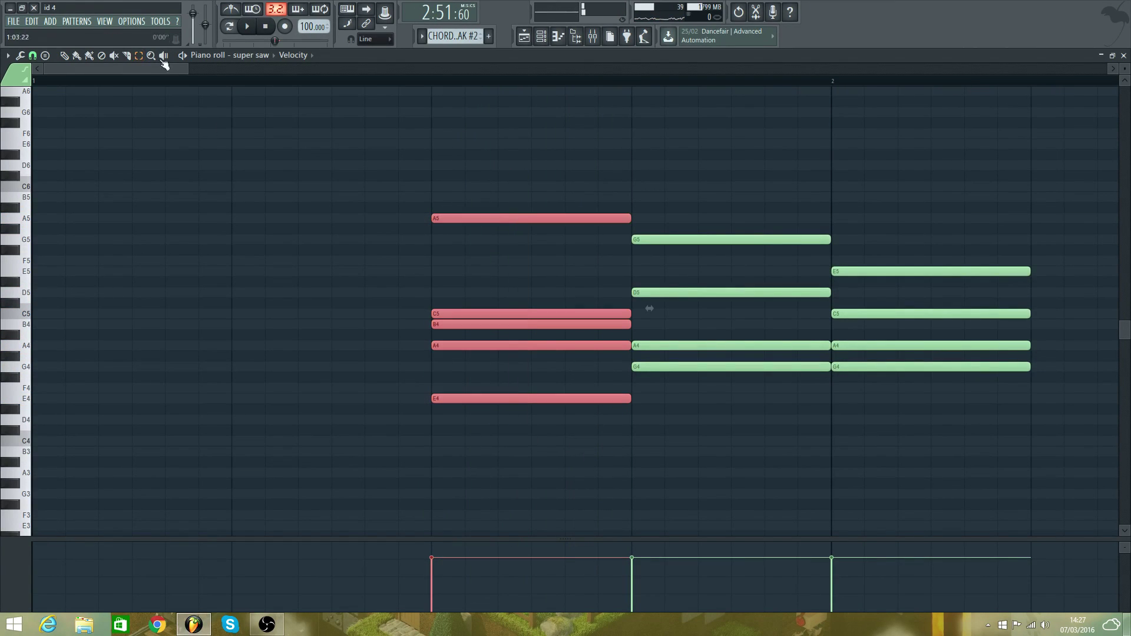
click(64, 56)
drag(631, 220, 521, 222)
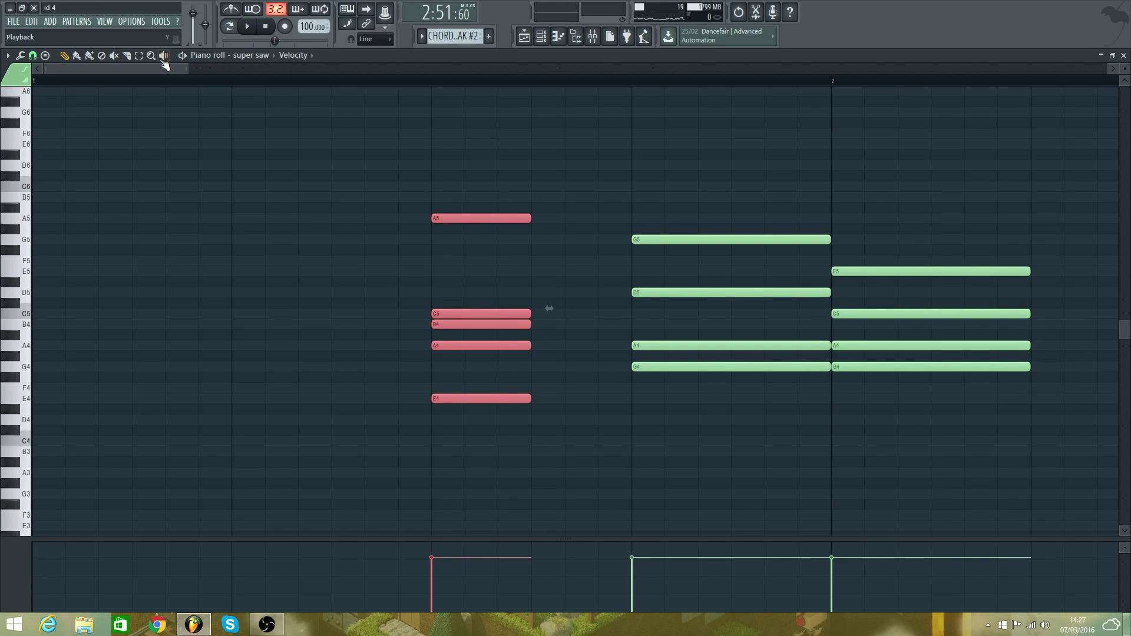
- Move the second chord so it directly follows the first, shorten it to two steps and play the result
click(139, 55)
drag(737, 203, 707, 407)
click(64, 56)
key(space)
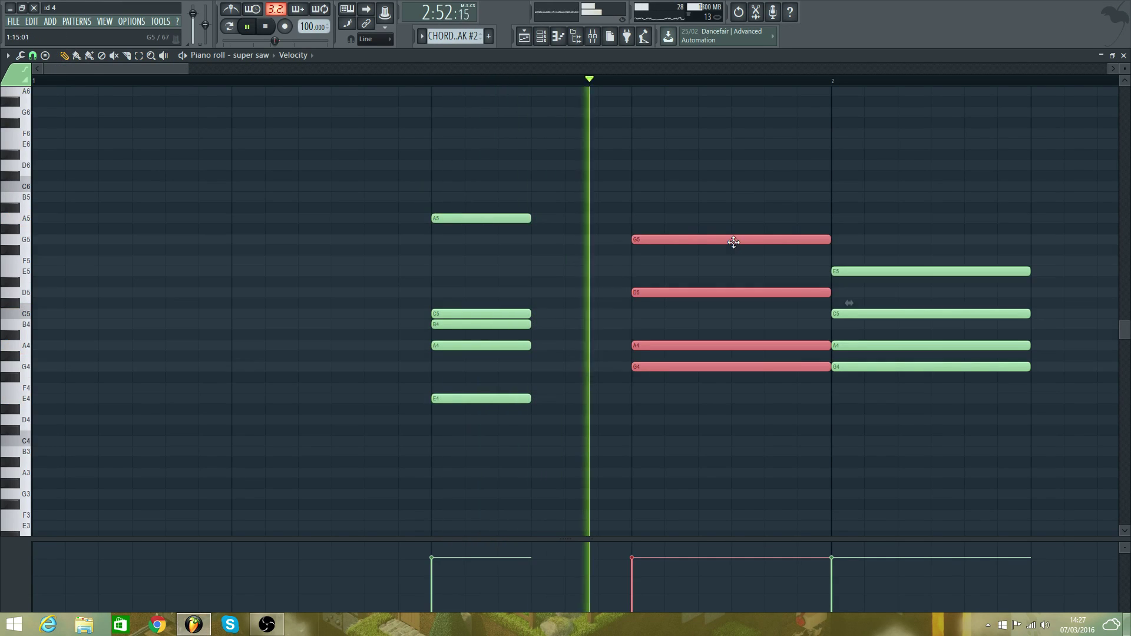
drag(734, 242, 634, 242)
key(space)
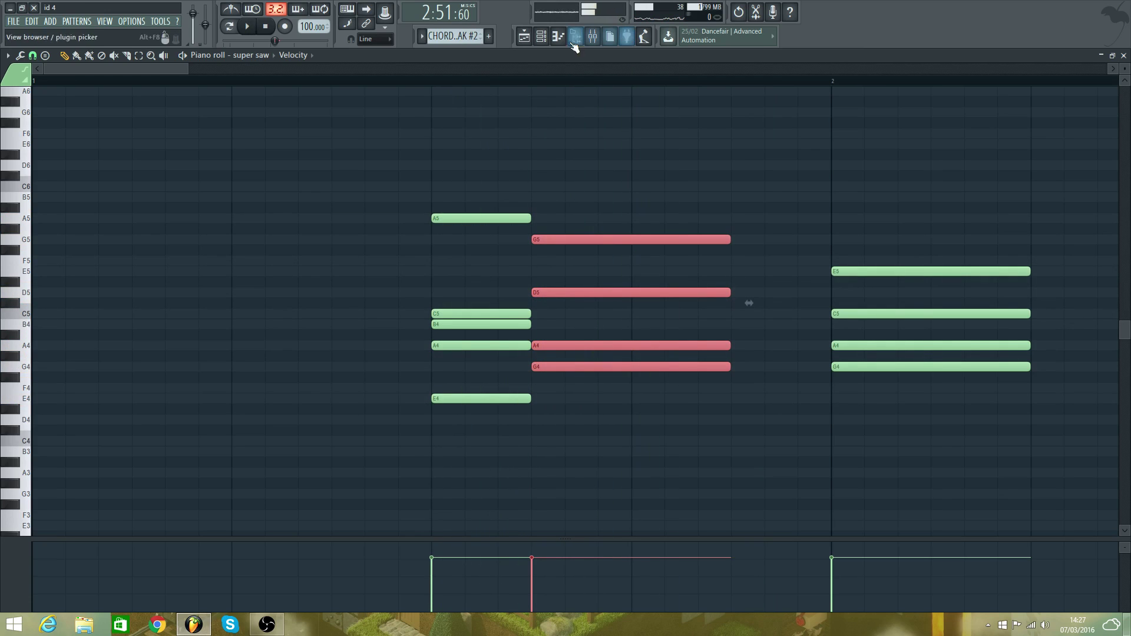
drag(731, 241, 631, 242)
key(space)
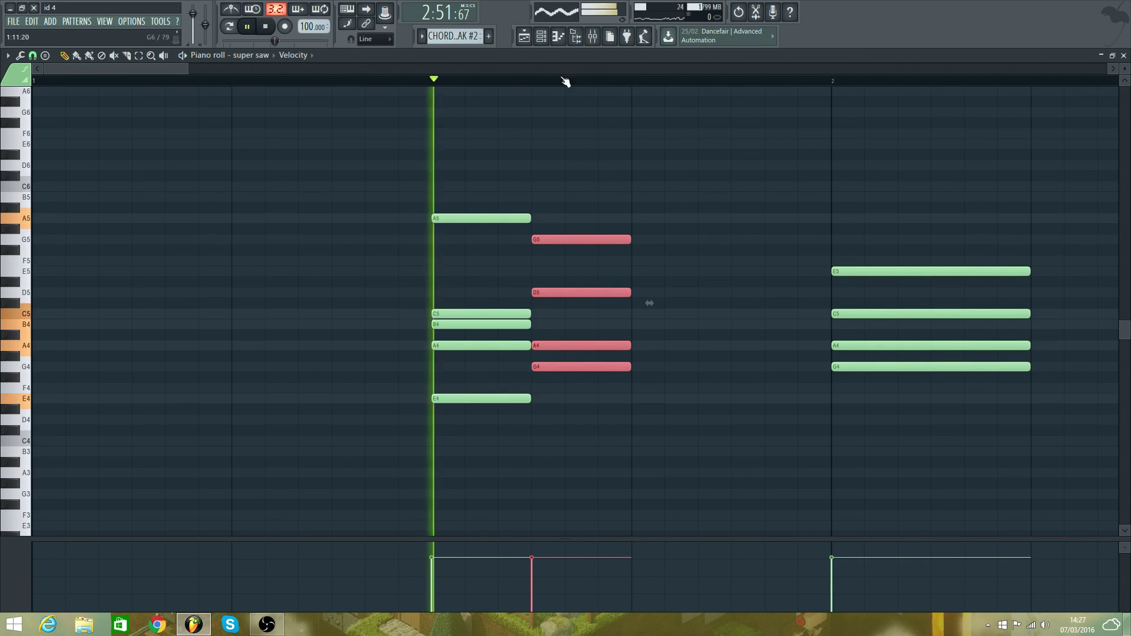
- Return to the playlist, stop playback and unmute the PAD track
click(522, 36)
key(space)
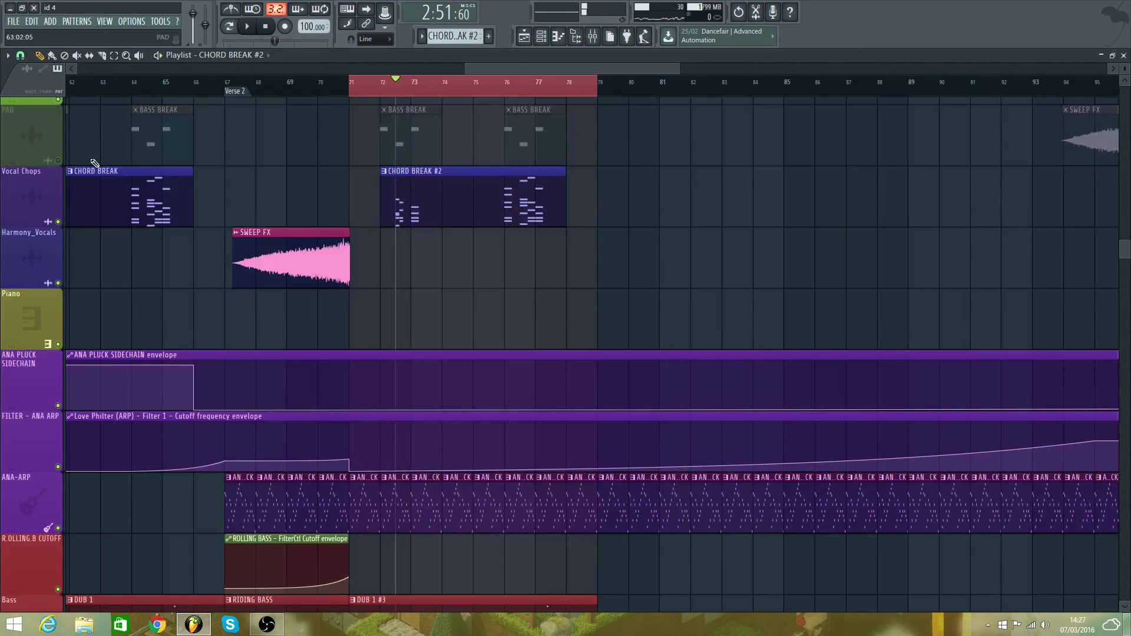
click(58, 161)
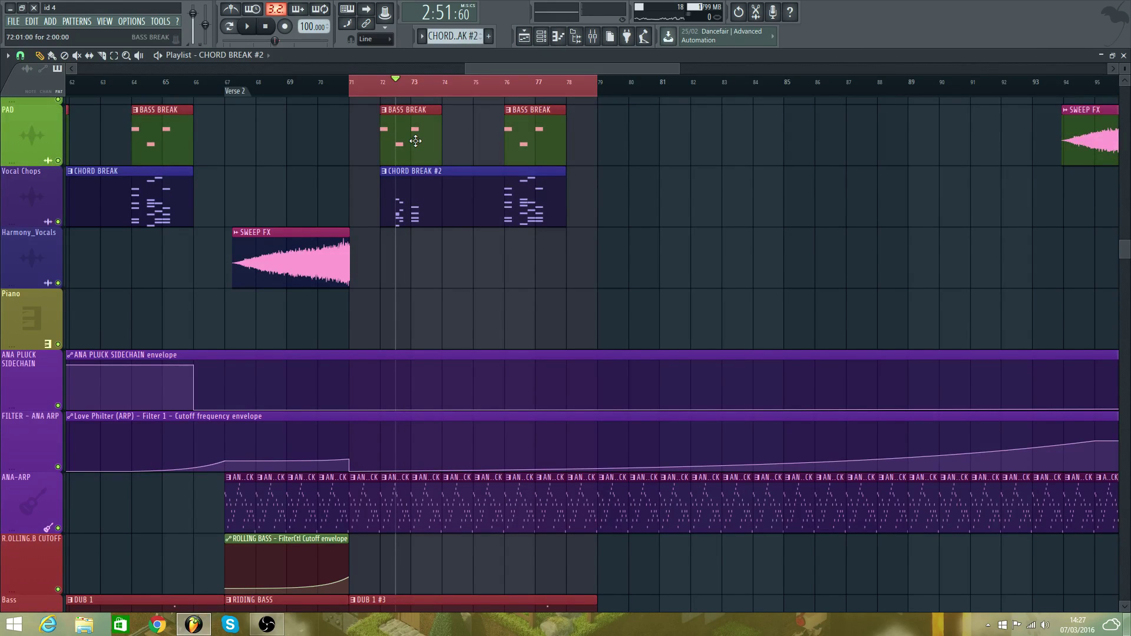
- Clone the BASS BREAK pattern and replace its PAD track clips at bars 72 and 76 with the clone
click(415, 141)
click(77, 22)
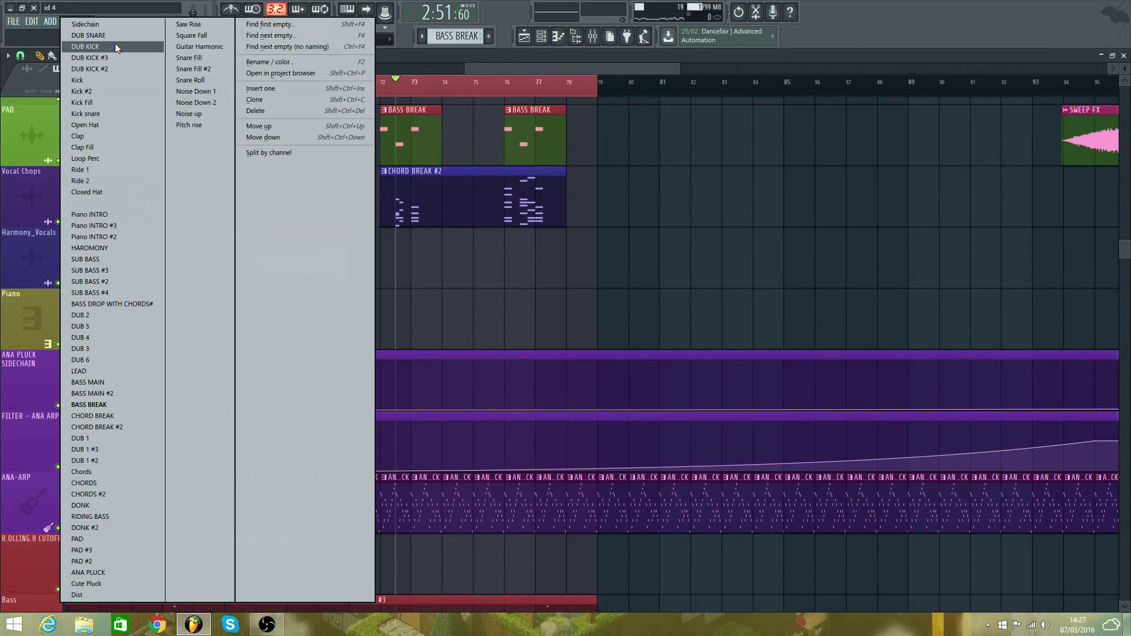
click(268, 91)
right_click(405, 138)
click(406, 137)
right_click(509, 147)
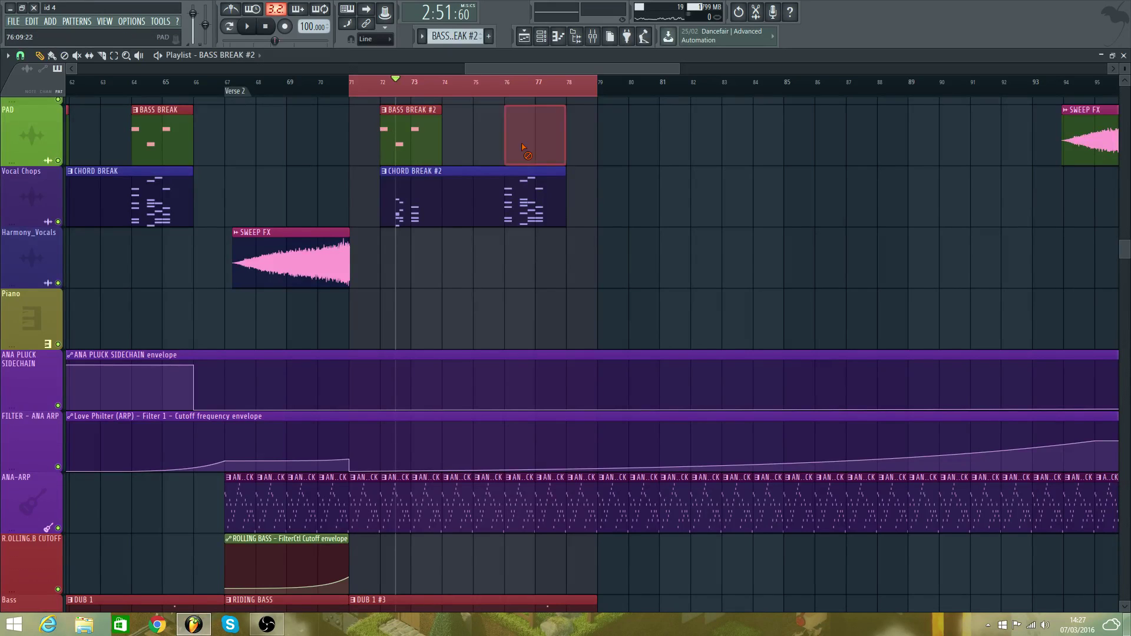
click(509, 147)
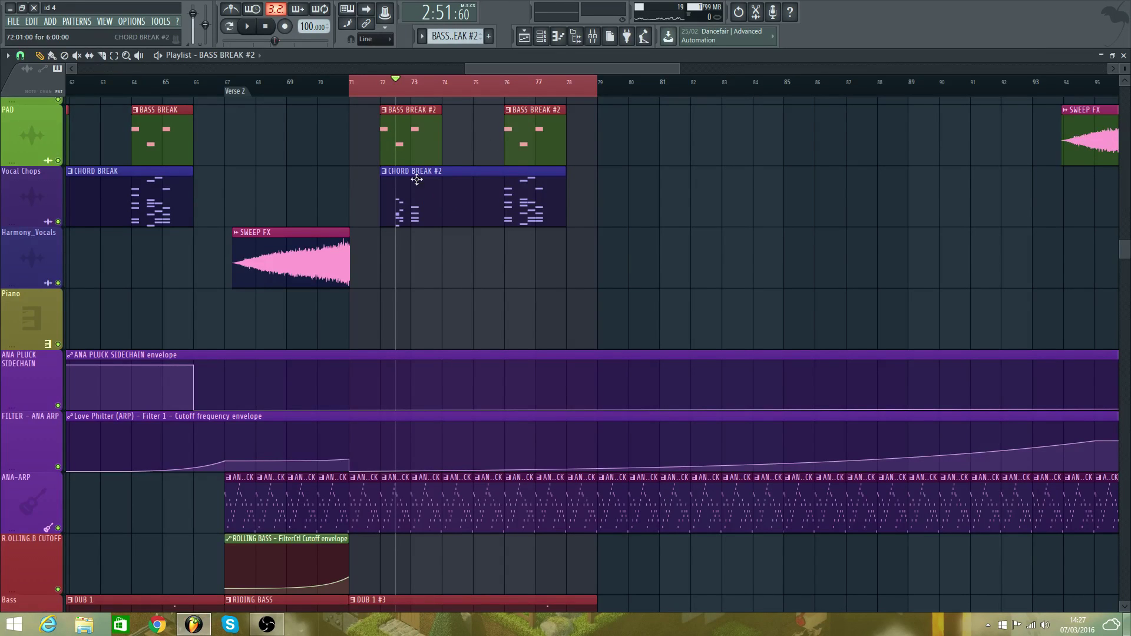
- Open the bass jai notes of BASS BREAK #2 and delete the first A3 note after listening
double_click(412, 158)
key(space)
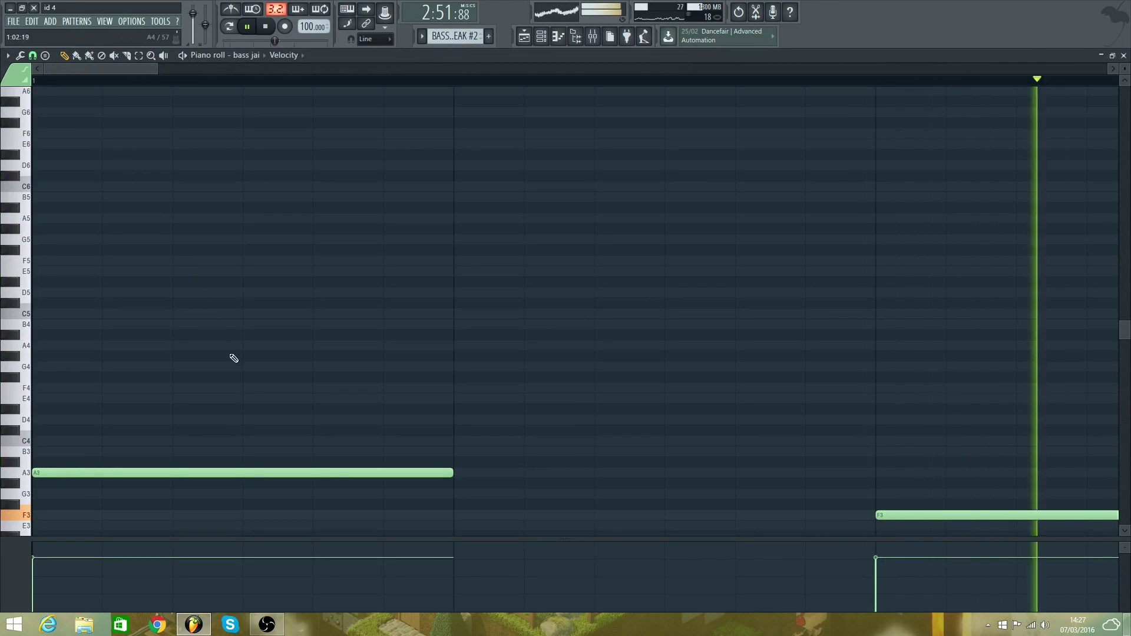
drag(155, 69, 629, 161)
scroll(407, 177, down, 5)
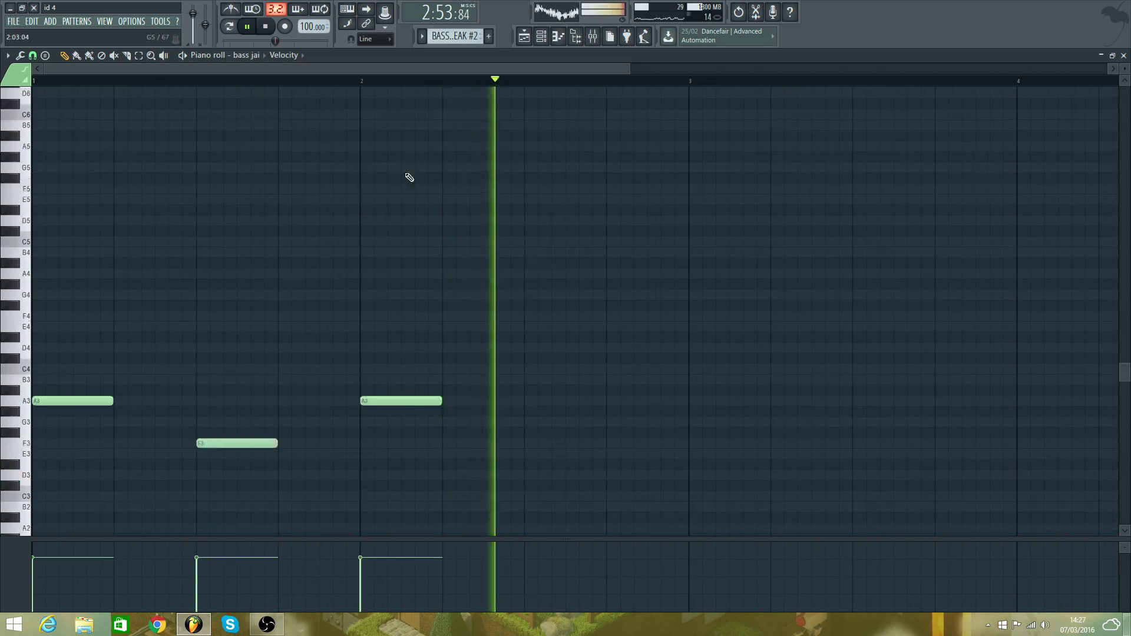
right_click(94, 312)
key(space)
- Turn the F3 bass note into a two-step A3 followed by a two-step G3, and delete the A3 in bar 2
click(201, 352)
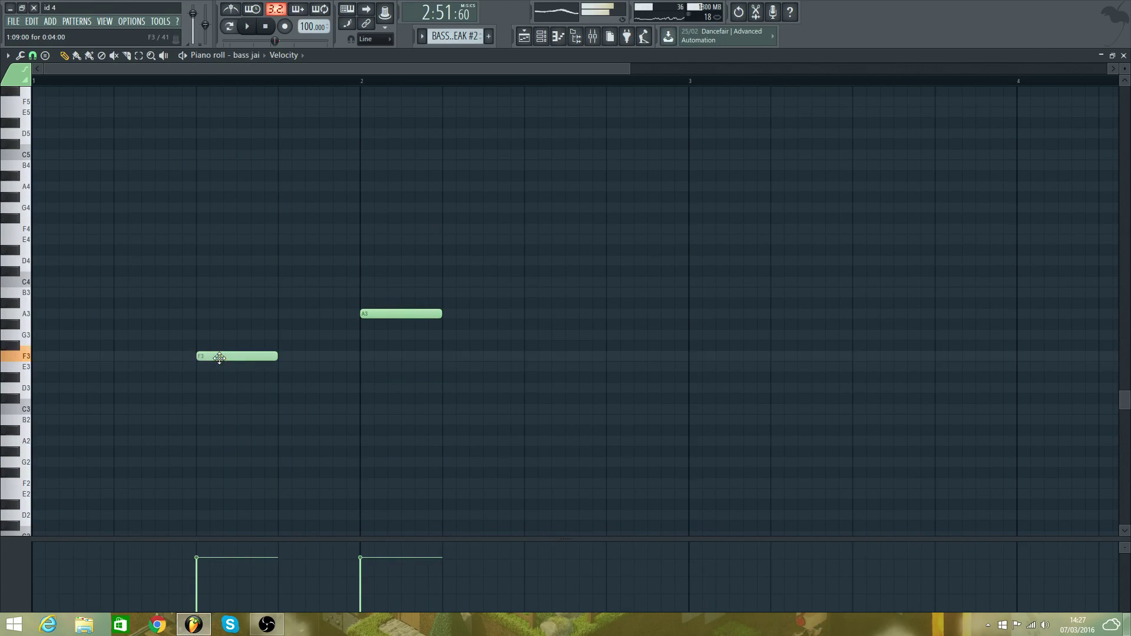
drag(219, 357, 219, 316)
drag(277, 314, 241, 316)
key(space)
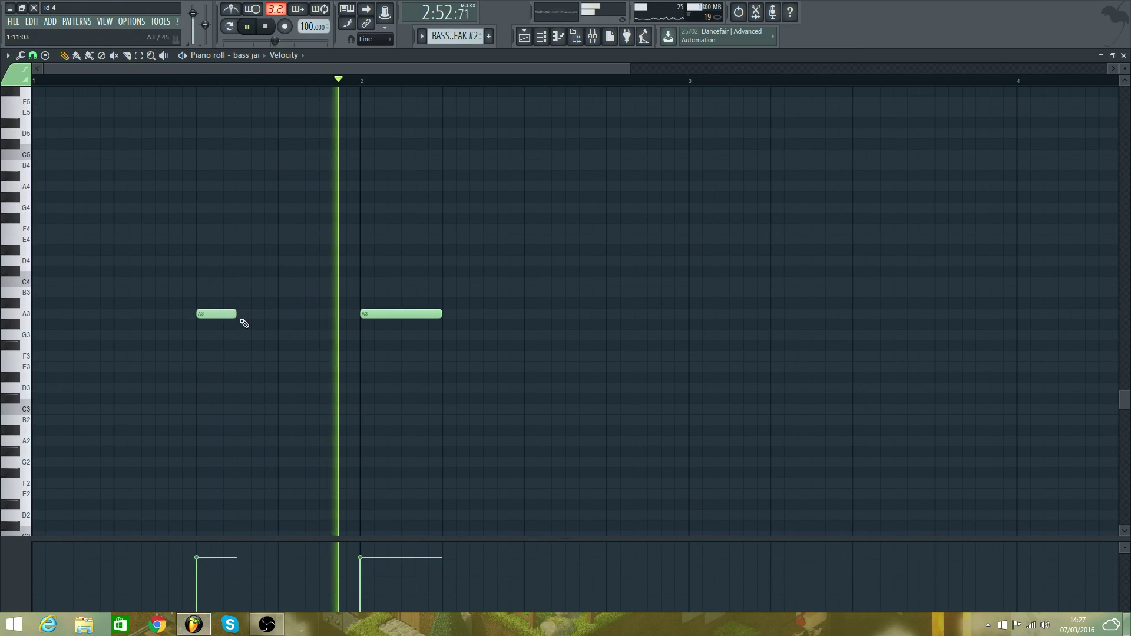
click(241, 335)
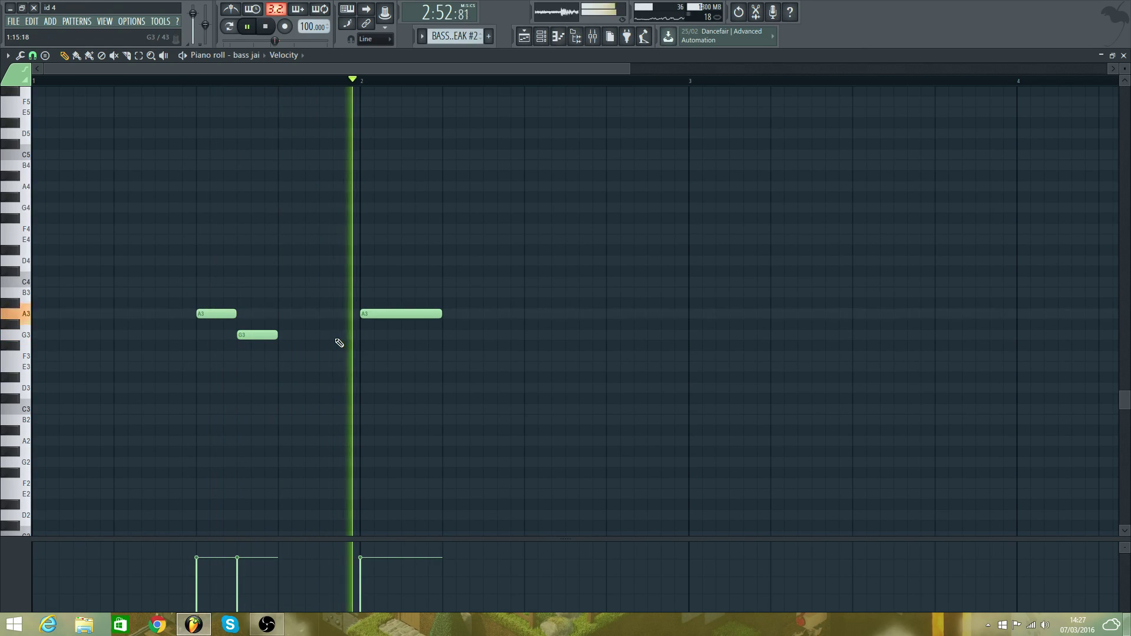
right_click(379, 315)
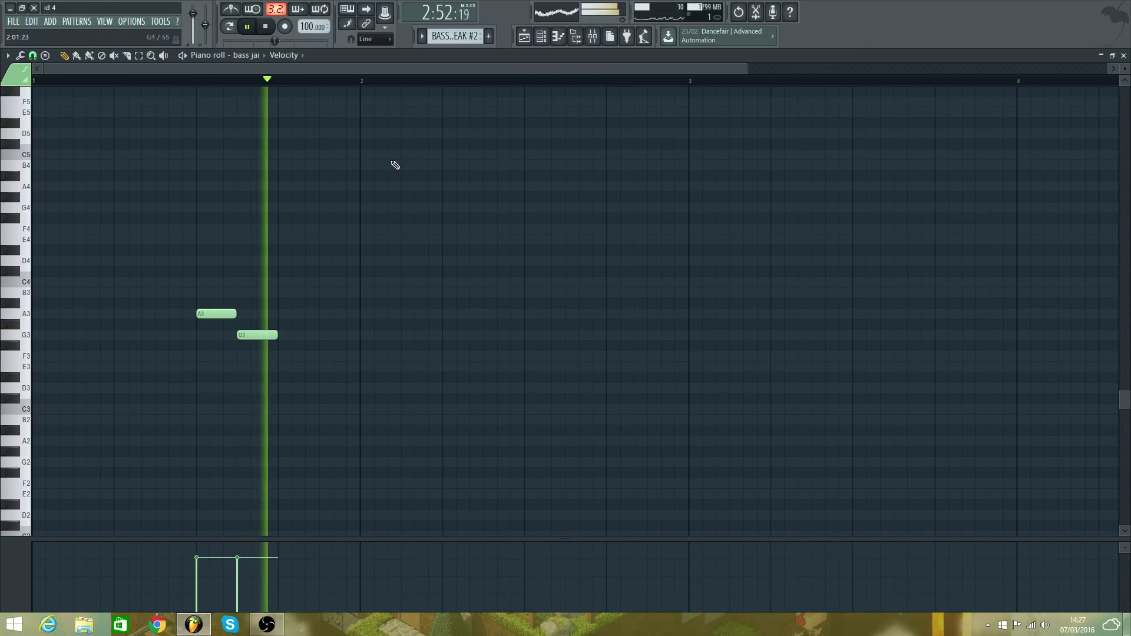
- Listen to the edited chord and bass breaks together in the playlist from bar 72
click(524, 43)
scroll(488, 133, down, 2)
key(space)
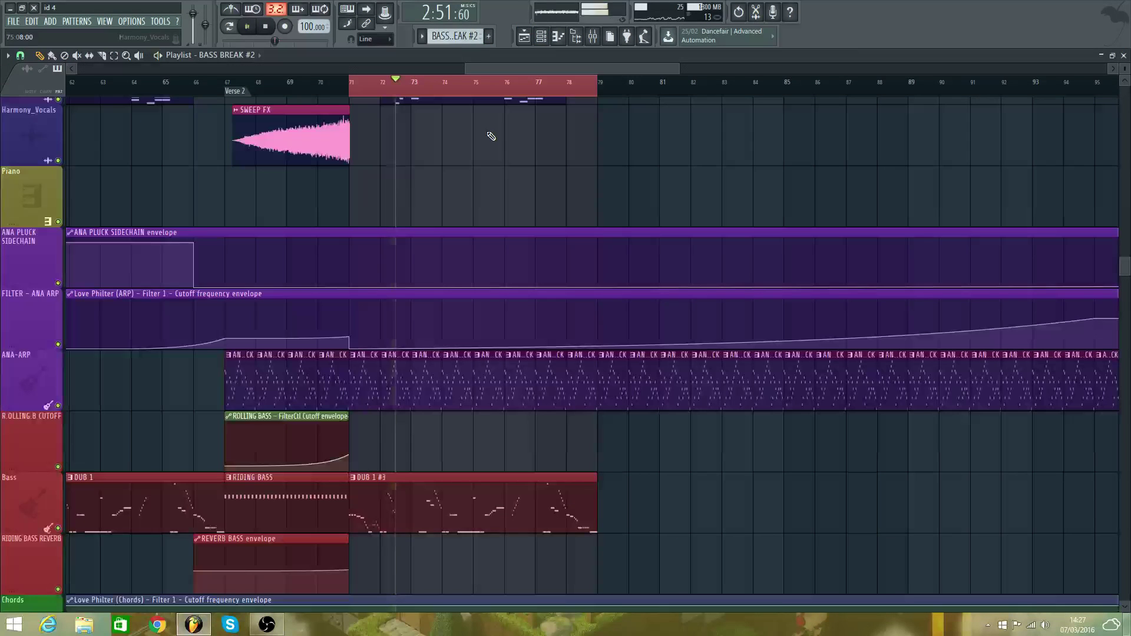
key(space)
key(space)
scroll(488, 132, up, 3)
key(space)
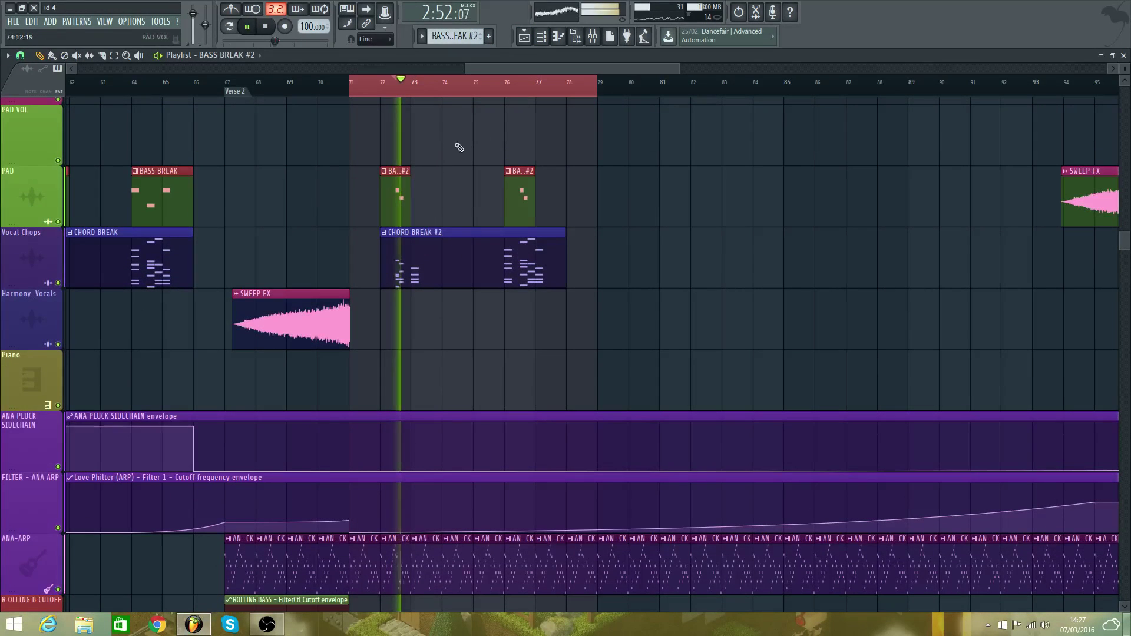
key(space)
key(space)
key(space)
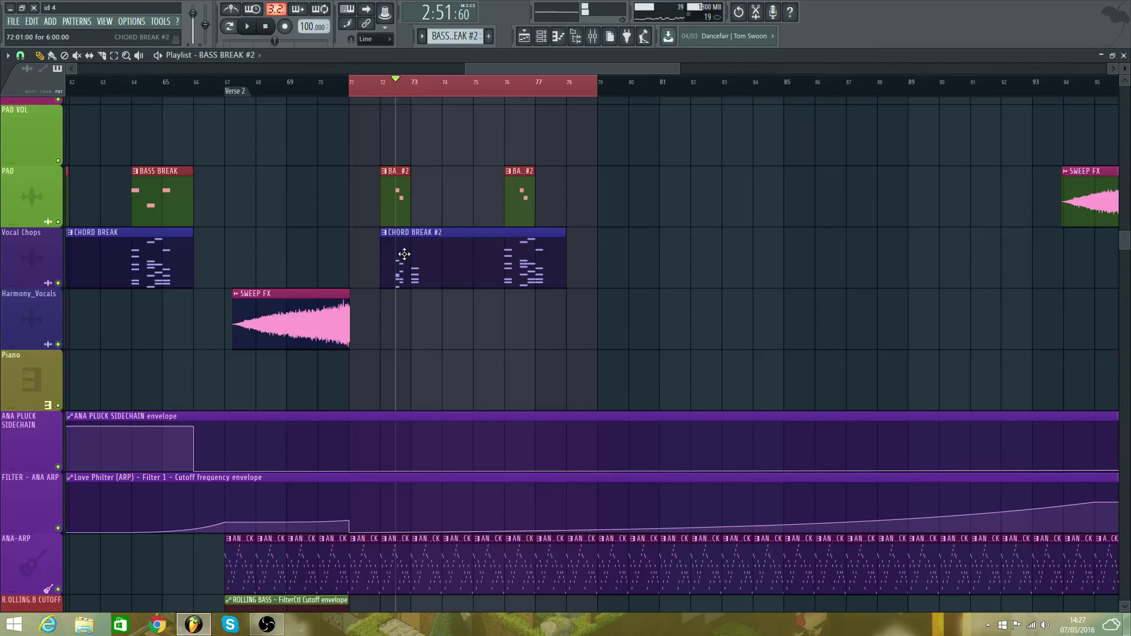
- Reopen the super saw notes of CHORD BREAK #2 and delete the E5, C5, A4 and G4 chord in bar 2
double_click(404, 254)
key(space)
scroll(383, 242, up, 2)
key(space)
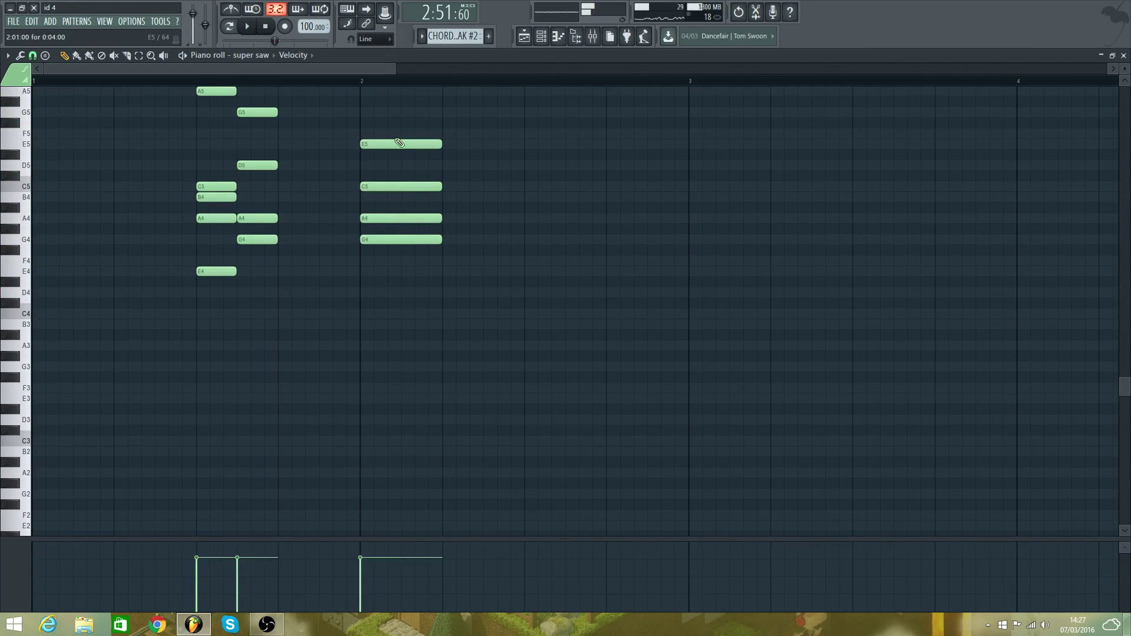
right_click(400, 143)
right_click(401, 186)
right_click(402, 218)
right_click(404, 239)
scroll(380, 233, up, 4)
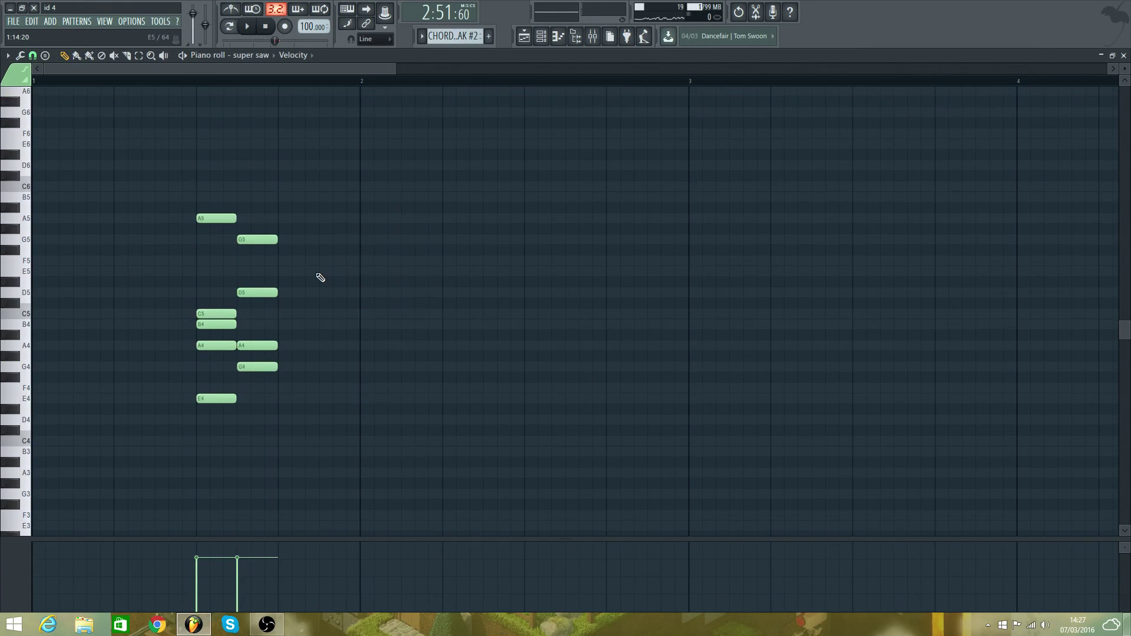
- Add a two-step E5 followed by a two-step D5 at the end of bar 1 and listen
key(space)
key(space)
click(282, 271)
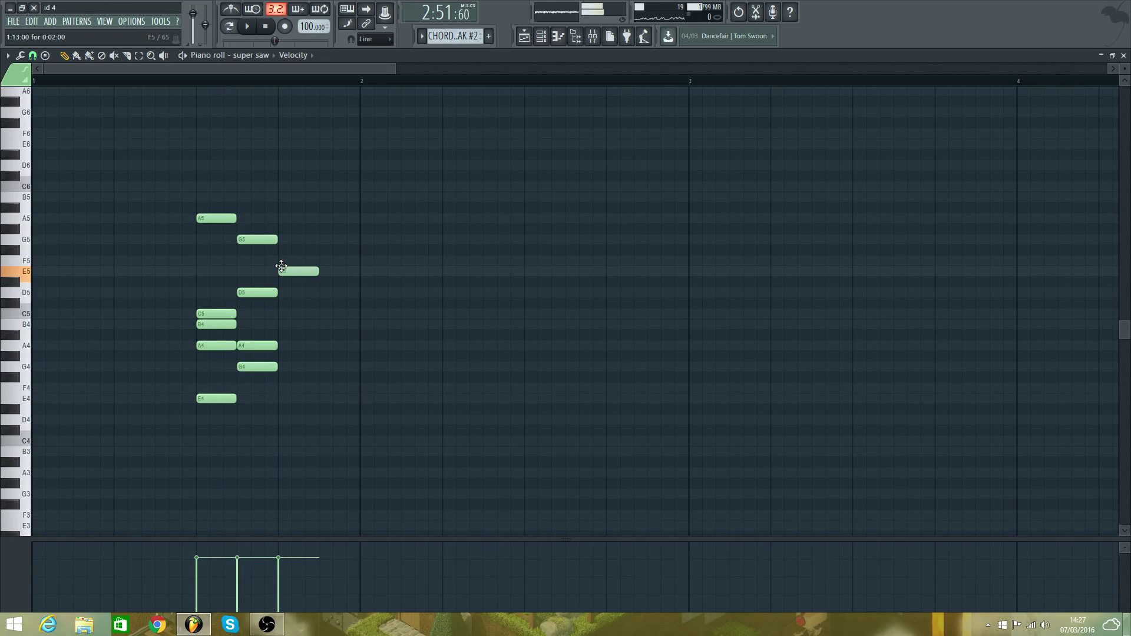
click(323, 292)
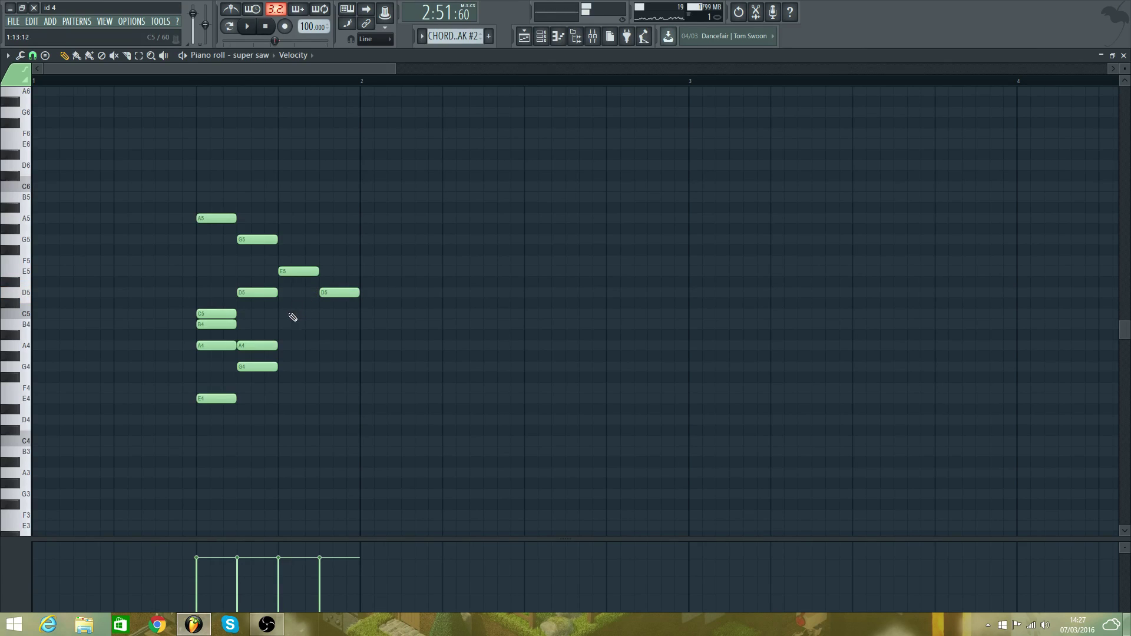
key(space)
key(space)
- Complete the chord under the new E5 with two-step C5, A4 and G4 notes
click(295, 272)
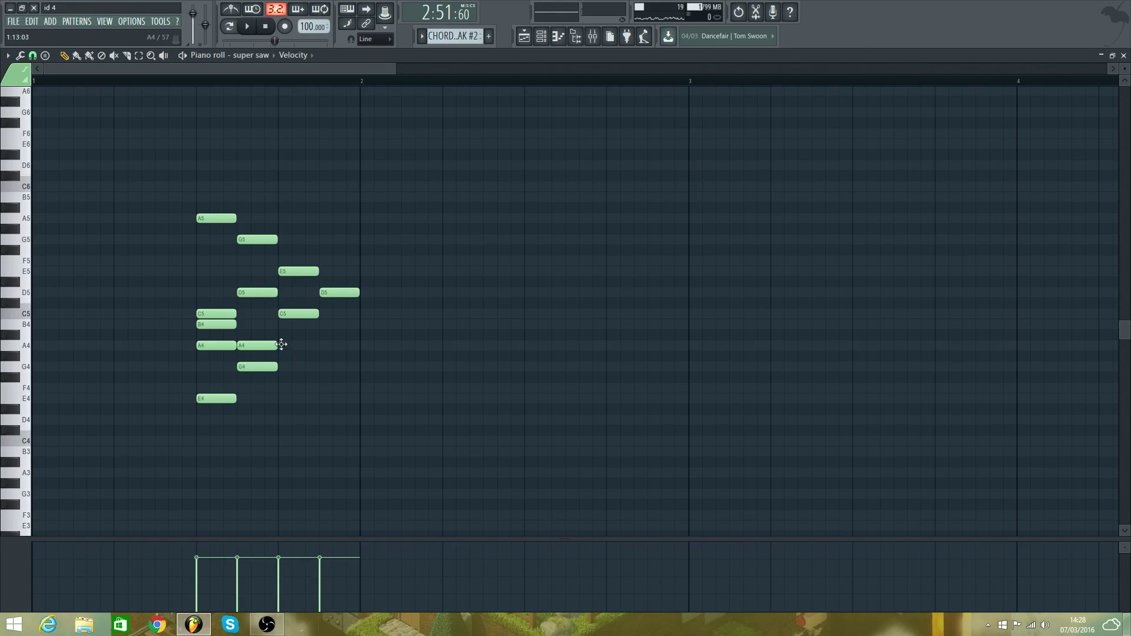
click(281, 345)
click(280, 366)
click(330, 295)
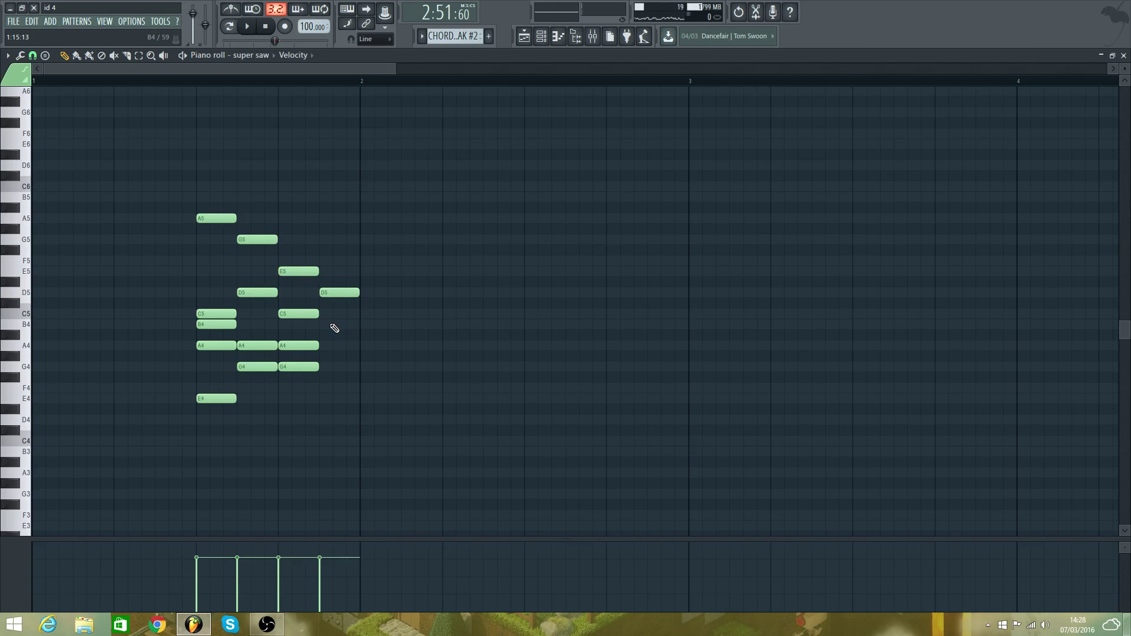
- Fill in the chord under the last D5 of bar 1 with C5, B4 and G4, auditioning it
click(337, 313)
click(341, 324)
key(space)
drag(345, 322, 328, 315)
key(space)
click(323, 369)
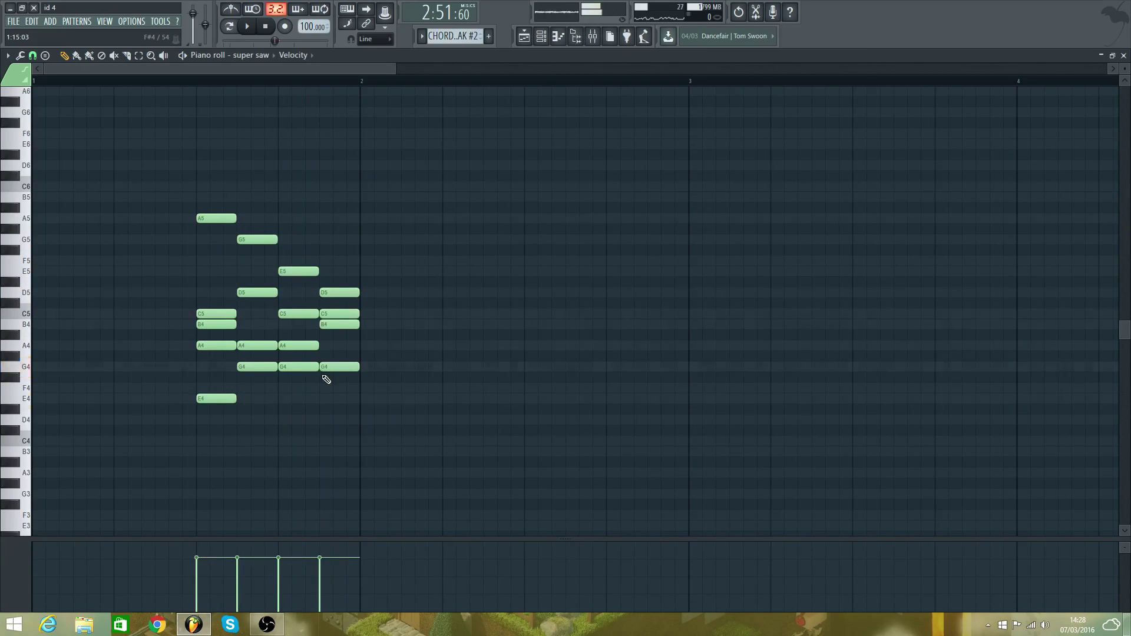
key(space)
- Listen to the extended chord break in the playlist and reopen the super saw notes of CHORD BREAK #2
click(524, 38)
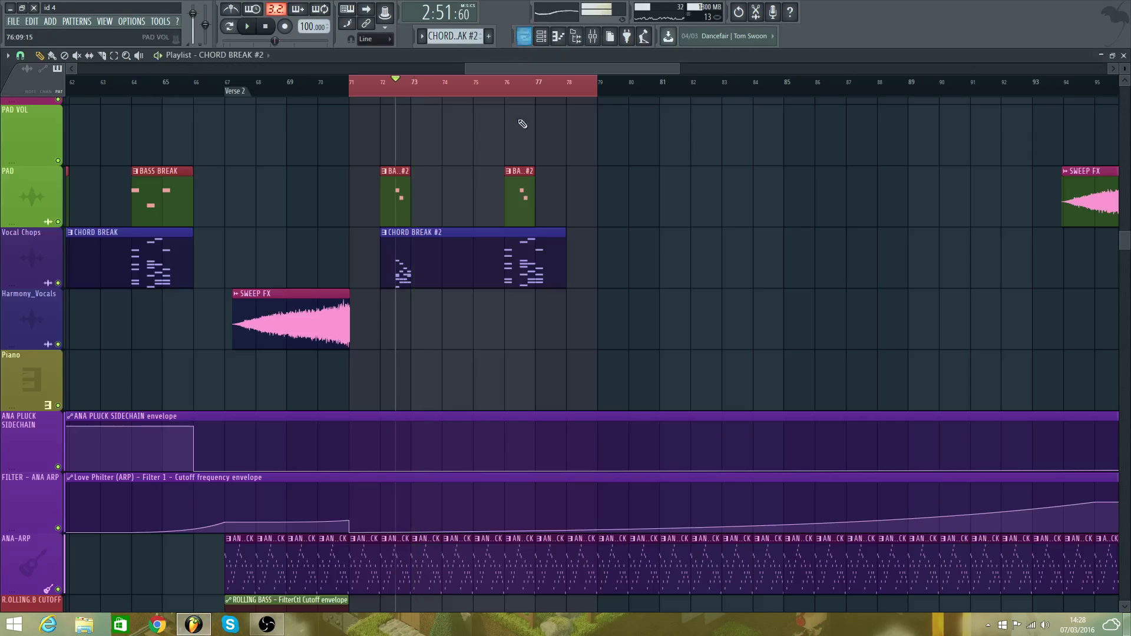
scroll(504, 143, down, 3)
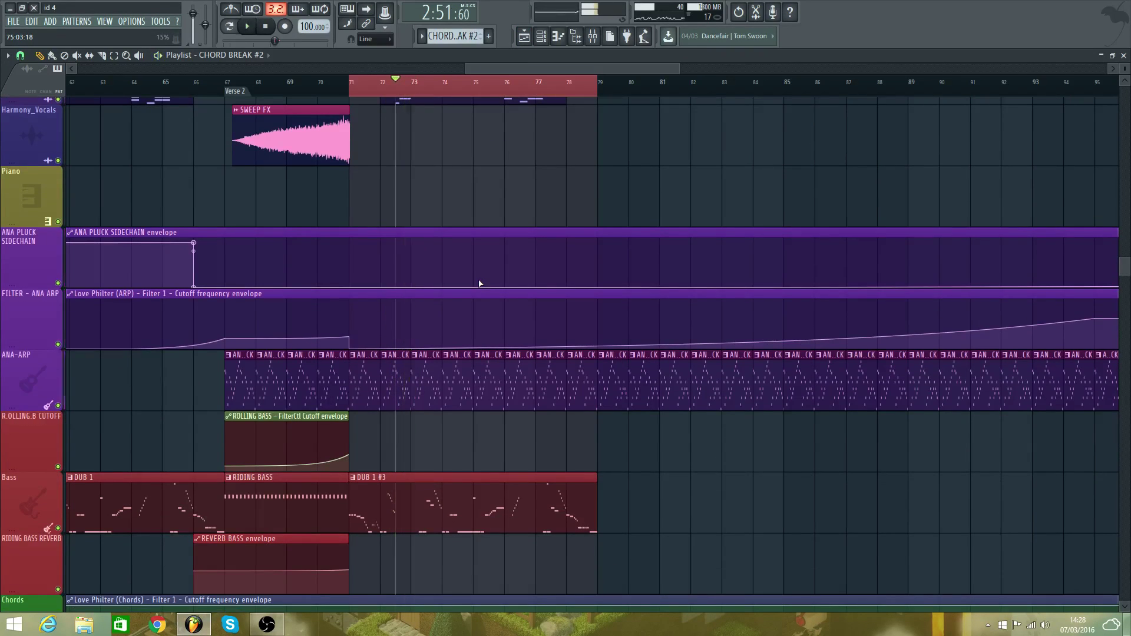
scroll(479, 283, up, 3)
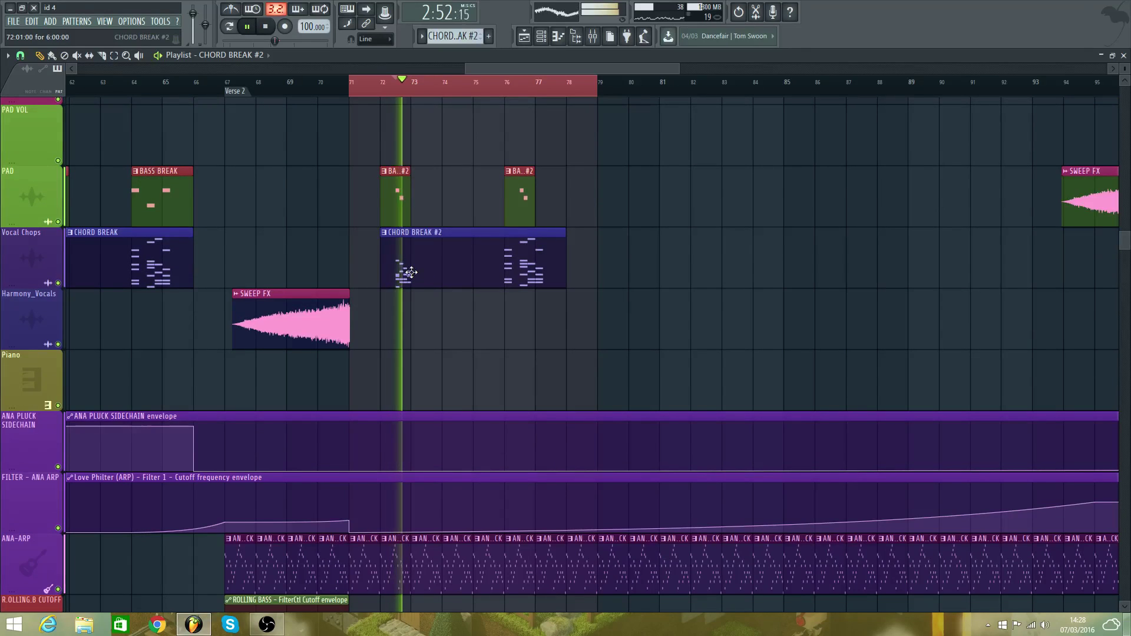
double_click(401, 271)
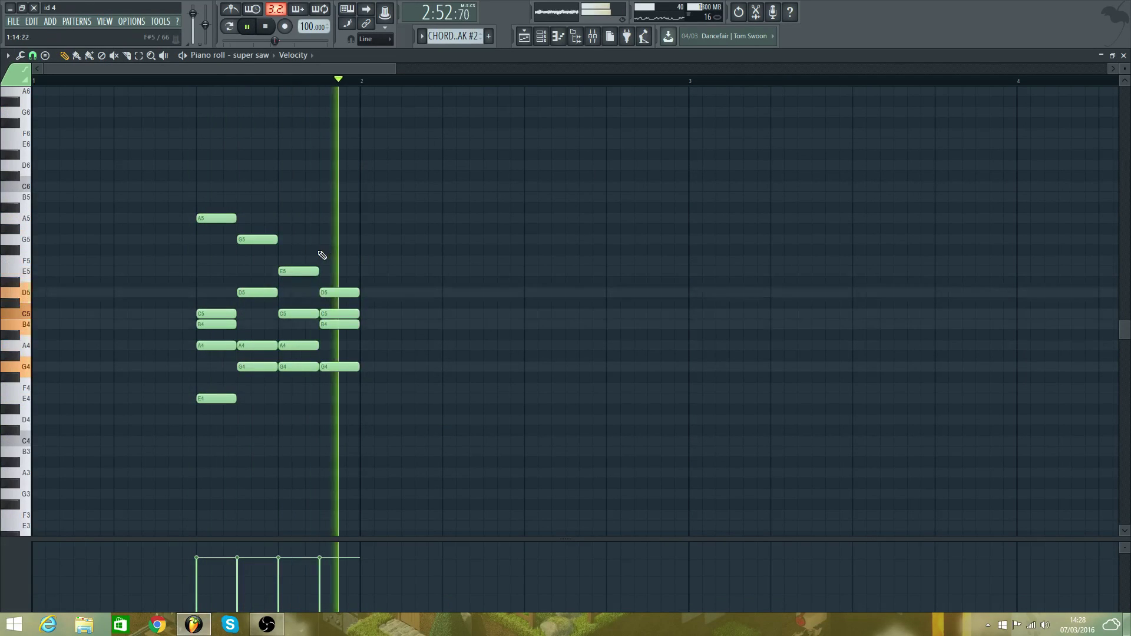
key(space)
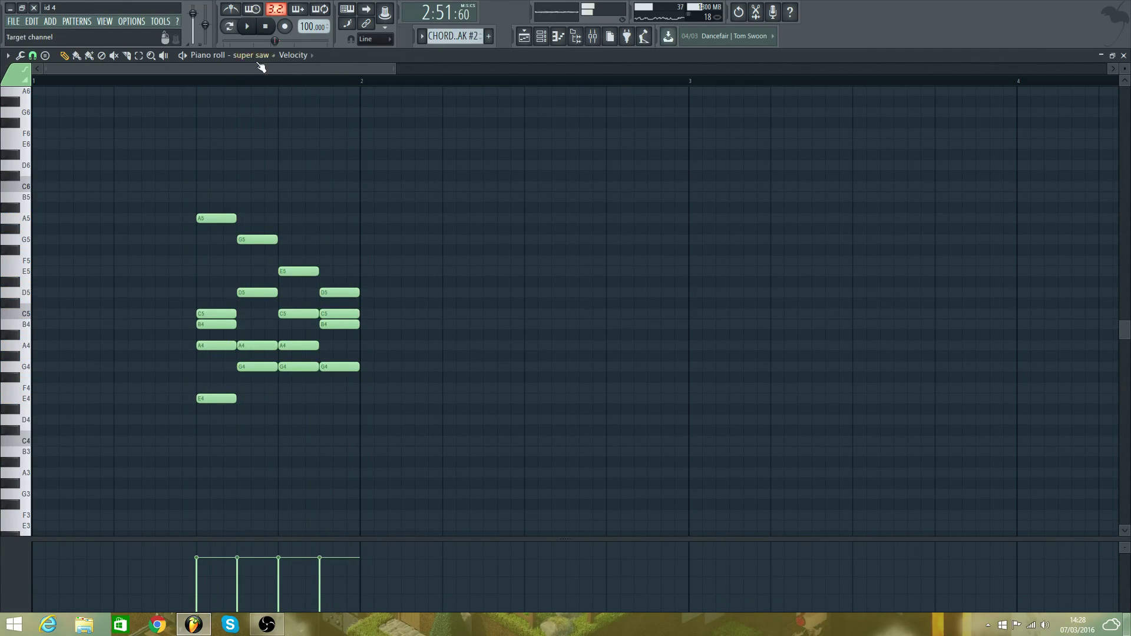
click(238, 54)
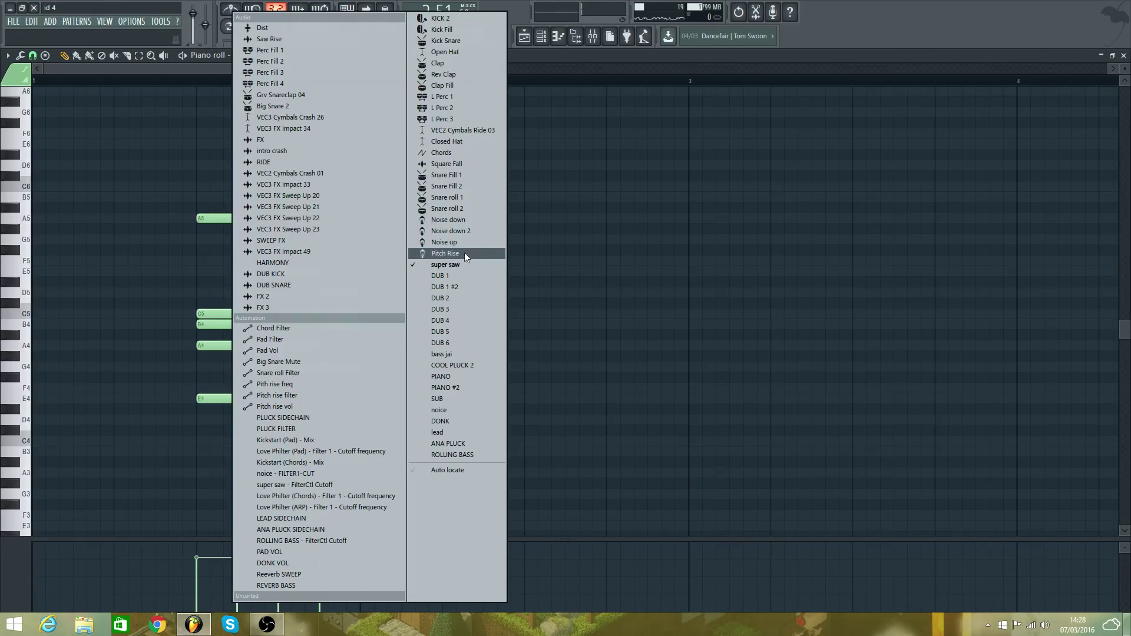
click(549, 54)
- Open the bass jai notes of BASS BREAK #2 and add a two-step C4 and a two-step G3 at the end of bar 1
click(524, 36)
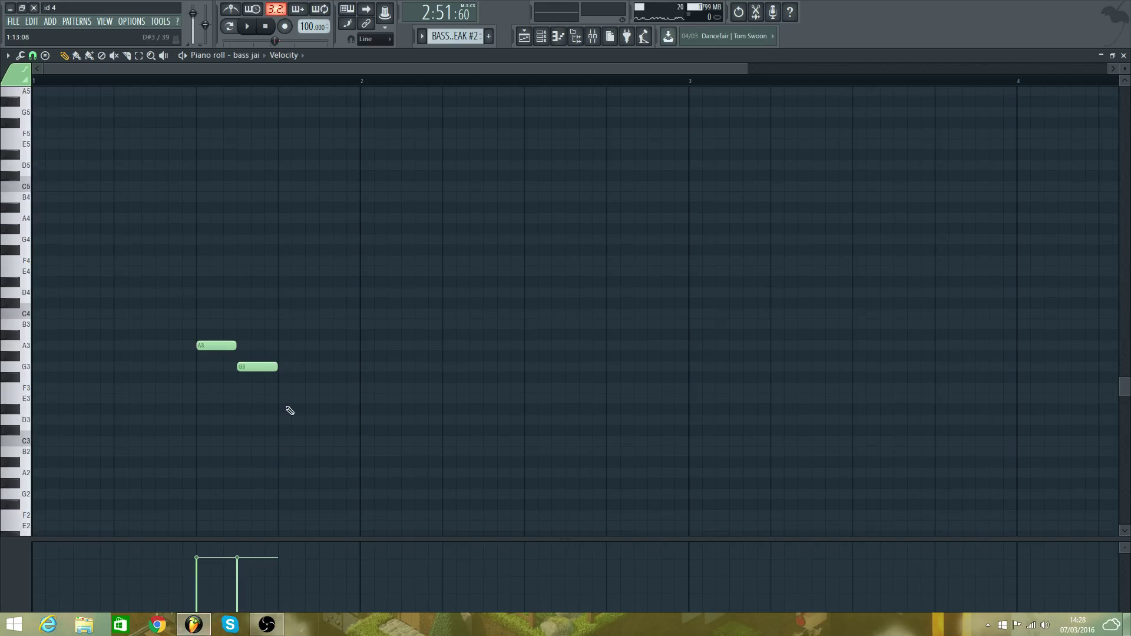
click(284, 388)
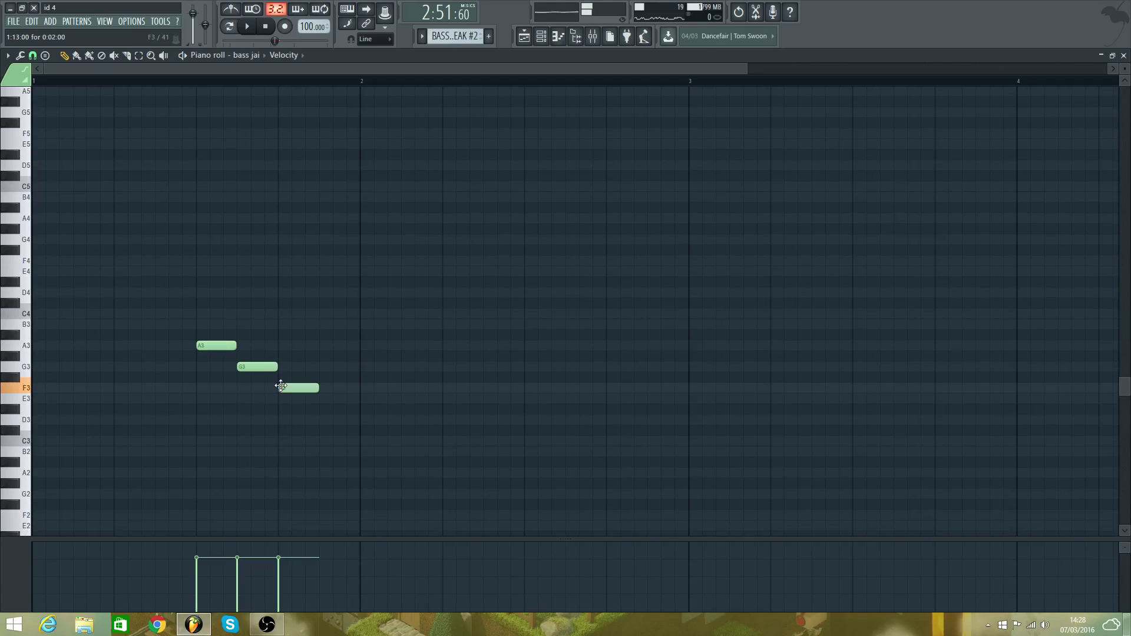
right_click(298, 386)
key(space)
key(space)
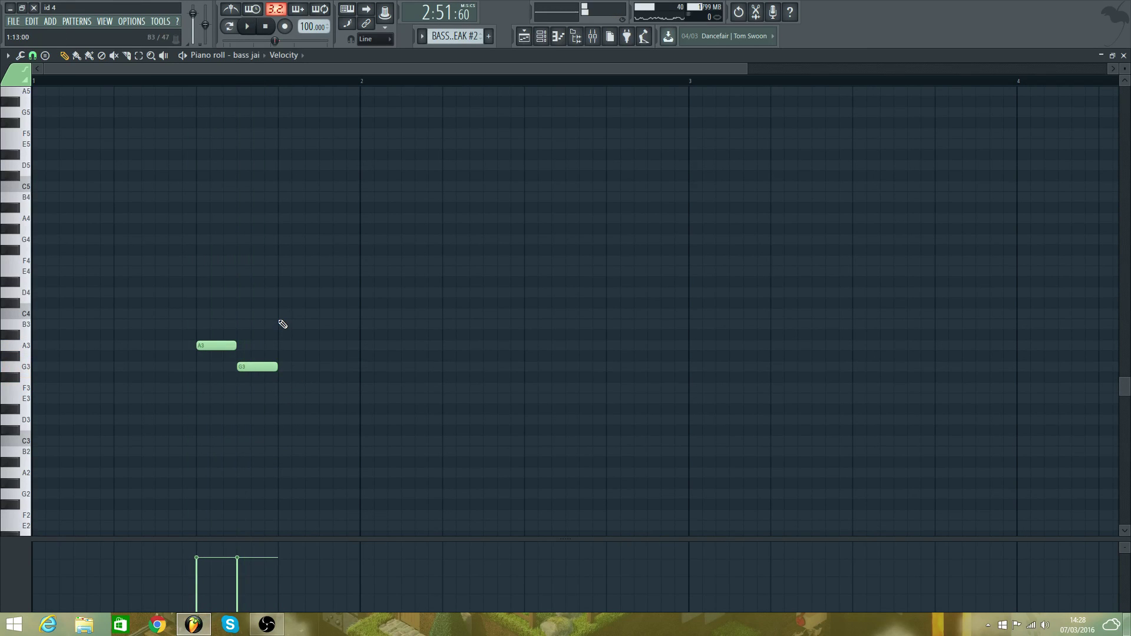
click(281, 314)
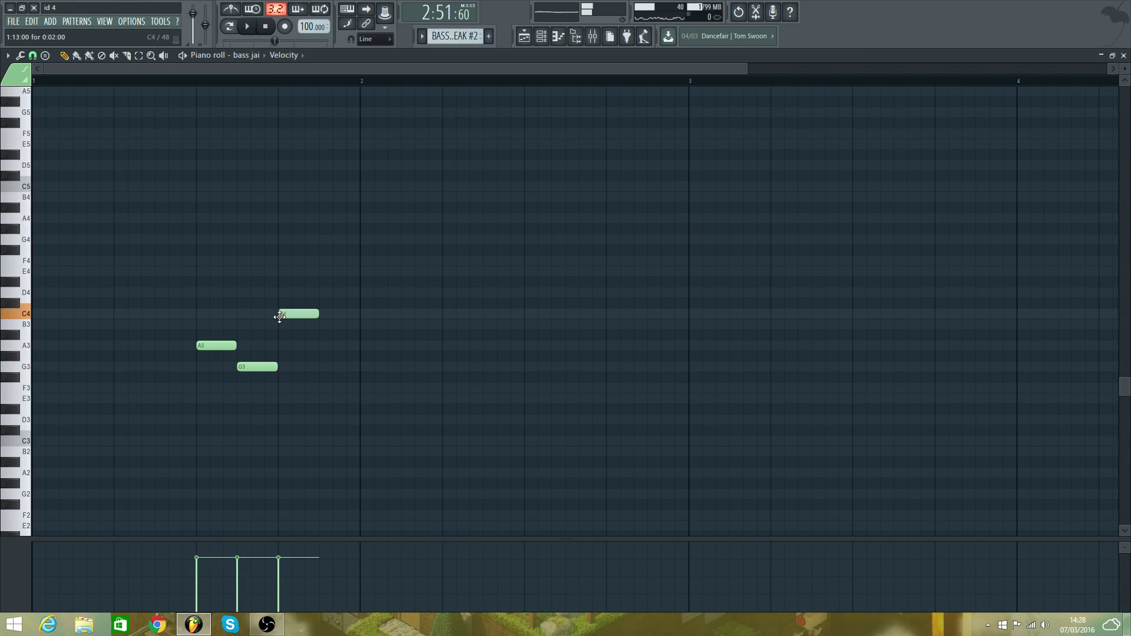
click(325, 368)
key(space)
key(space)
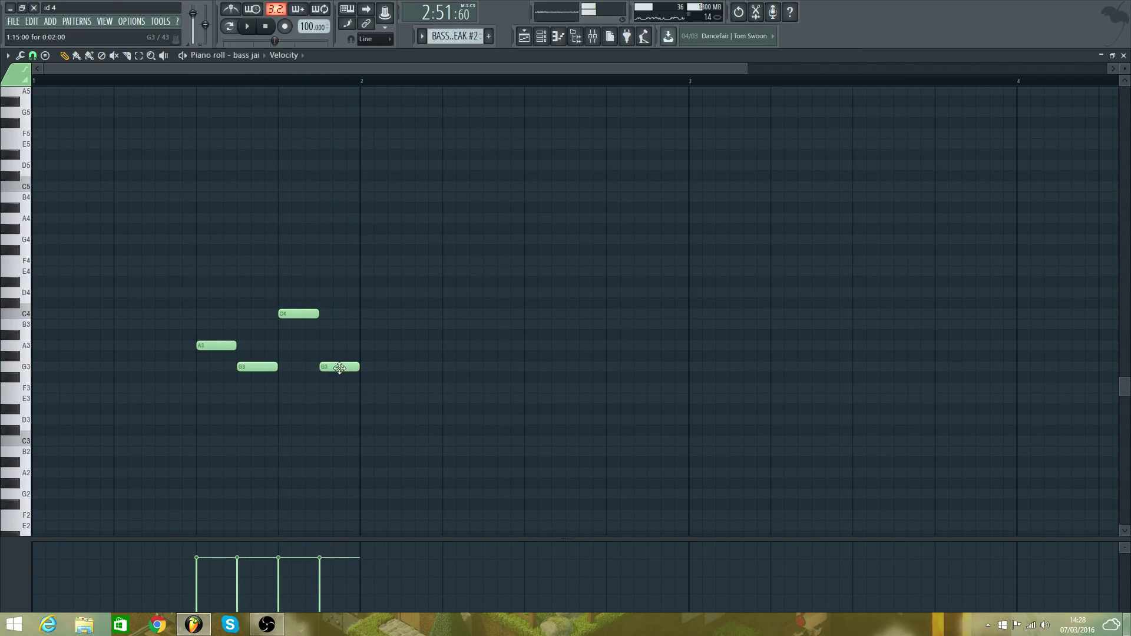
- Change the last two bass notes of bar 1 to F3 followed by C4 and listen to the result
key(space)
mouse_move(339, 368)
mouse_down()
mouse_move(340, 324)
mouse_move(337, 370)
mouse_up()
key(space)
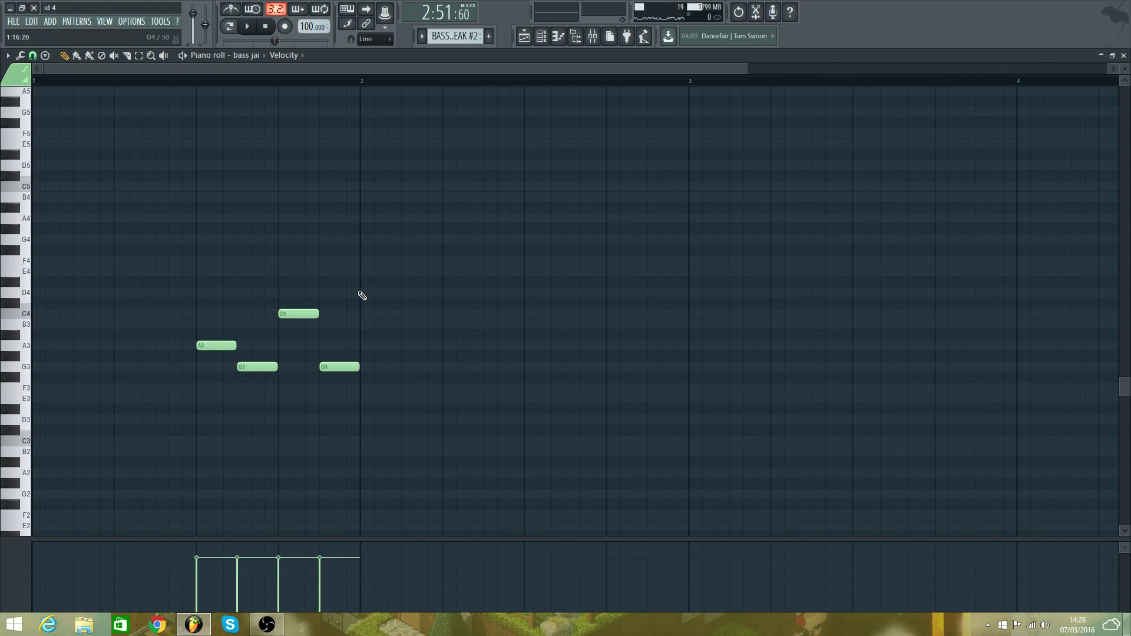
key(space)
key(space)
drag(287, 314, 322, 313)
key(space)
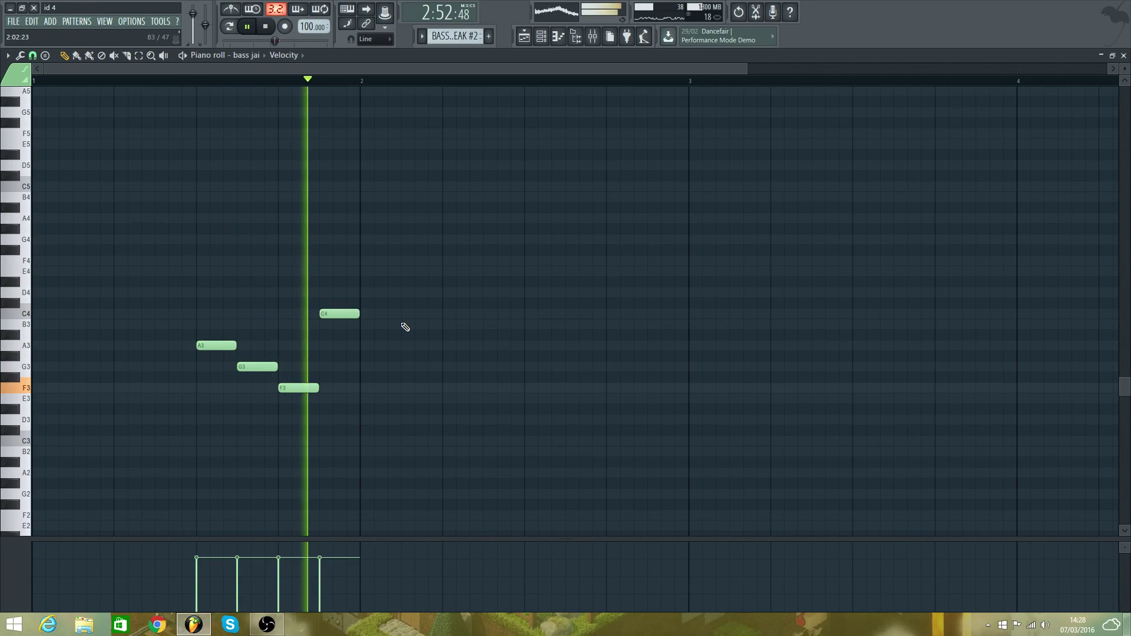
key(space)
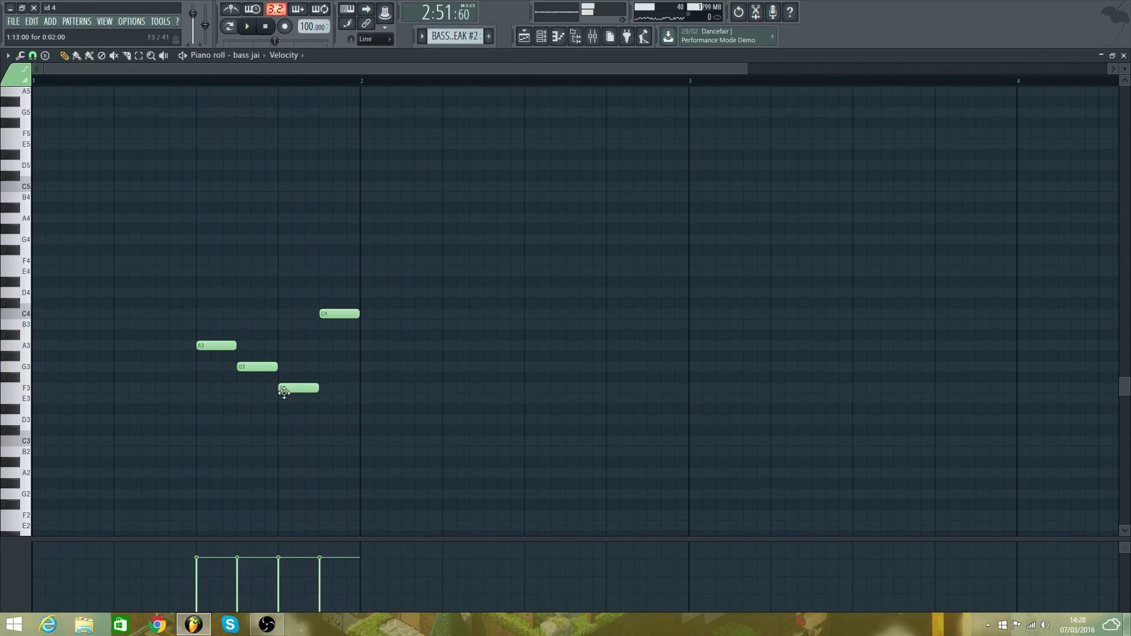
- Try the third bass note at A3, move it up to C4, and lower the last bass note to B3
key(space)
drag(301, 391, 339, 311)
key(space)
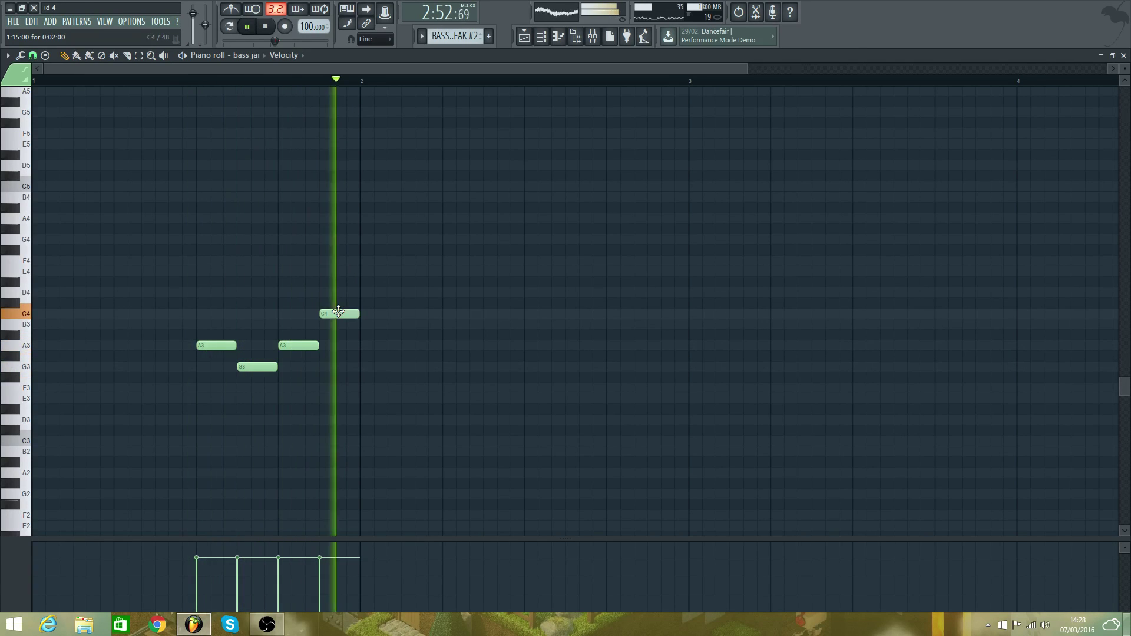
key(space)
key(space)
drag(283, 345, 283, 311)
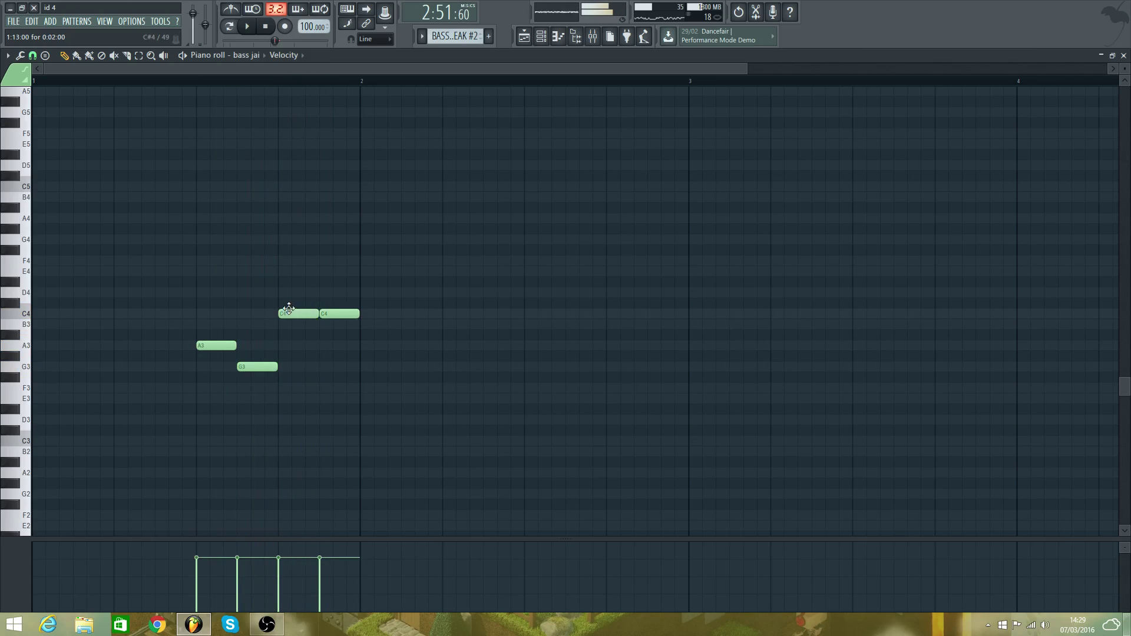
key(space)
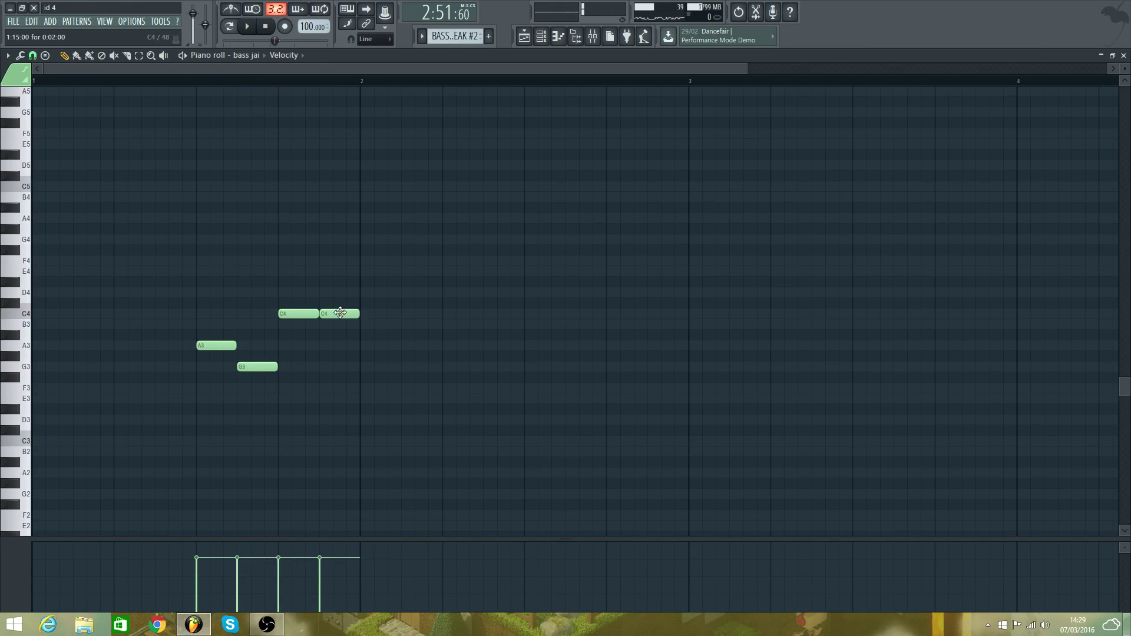
drag(341, 313, 343, 326)
key(space)
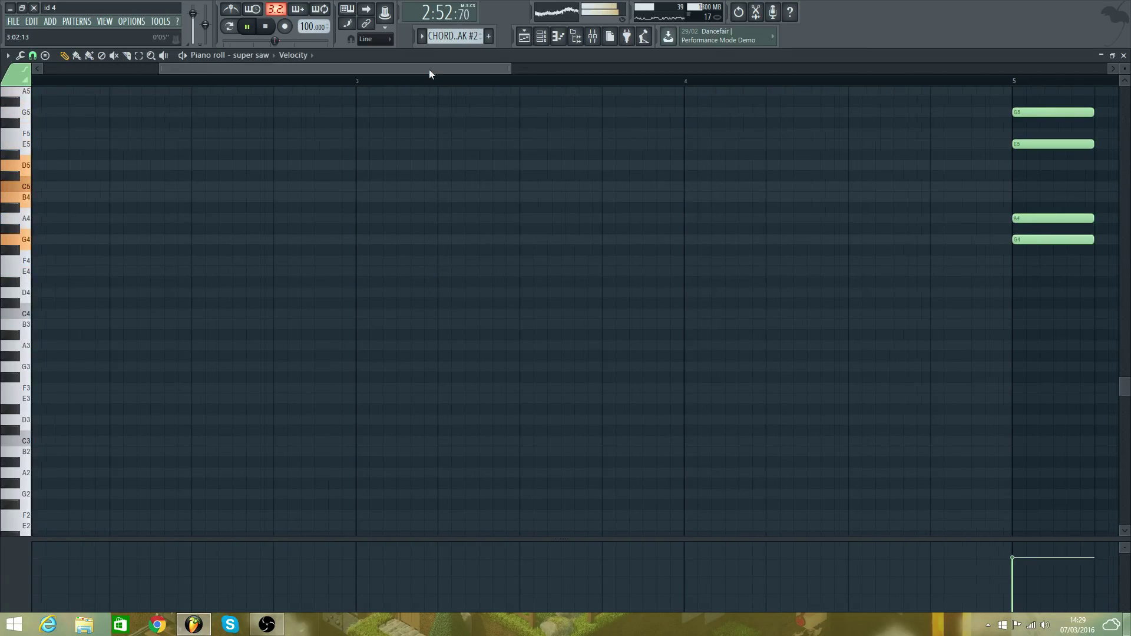
- Reopen the super saw notes of CHORD BREAK #2 and delete the C5 from the last chord in bar 1
drag(429, 69, 627, 113)
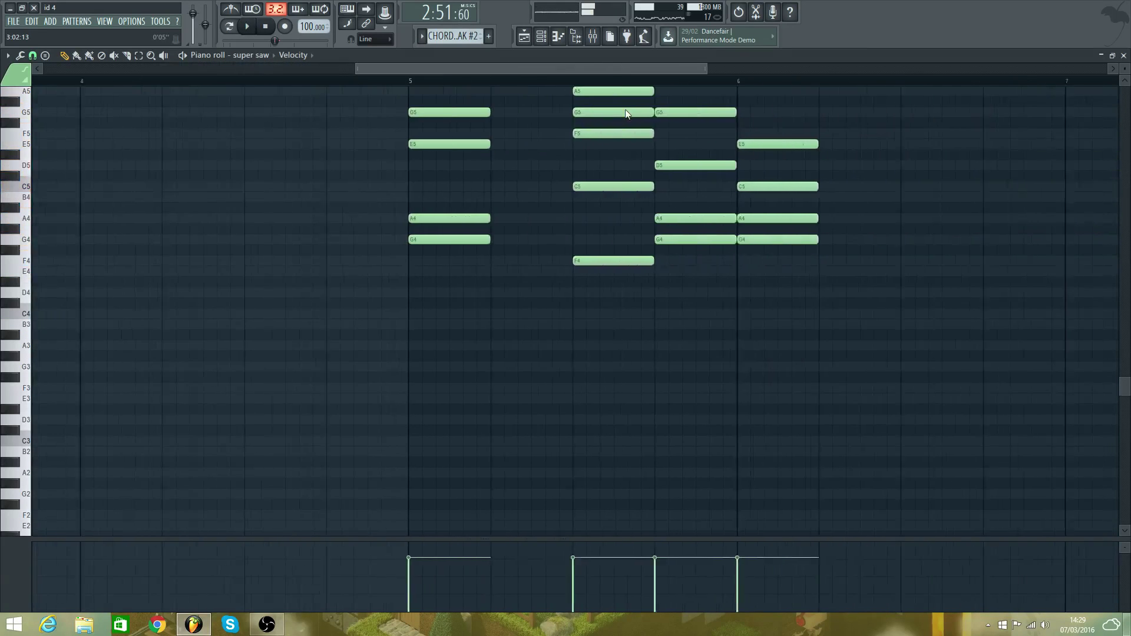
key(space)
key(space)
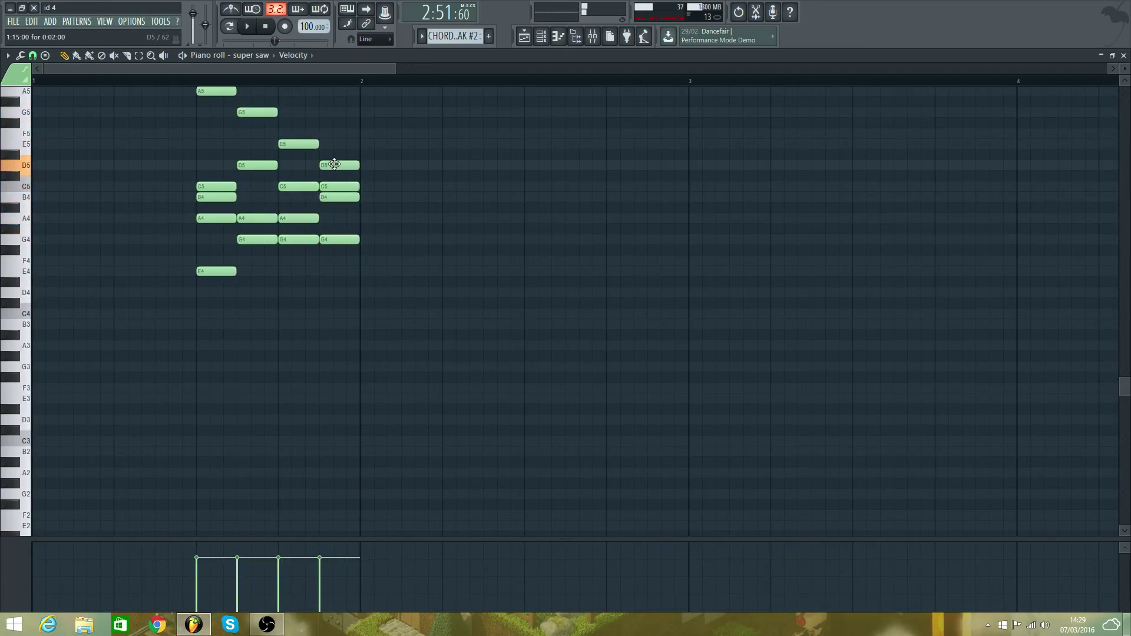
click(332, 189)
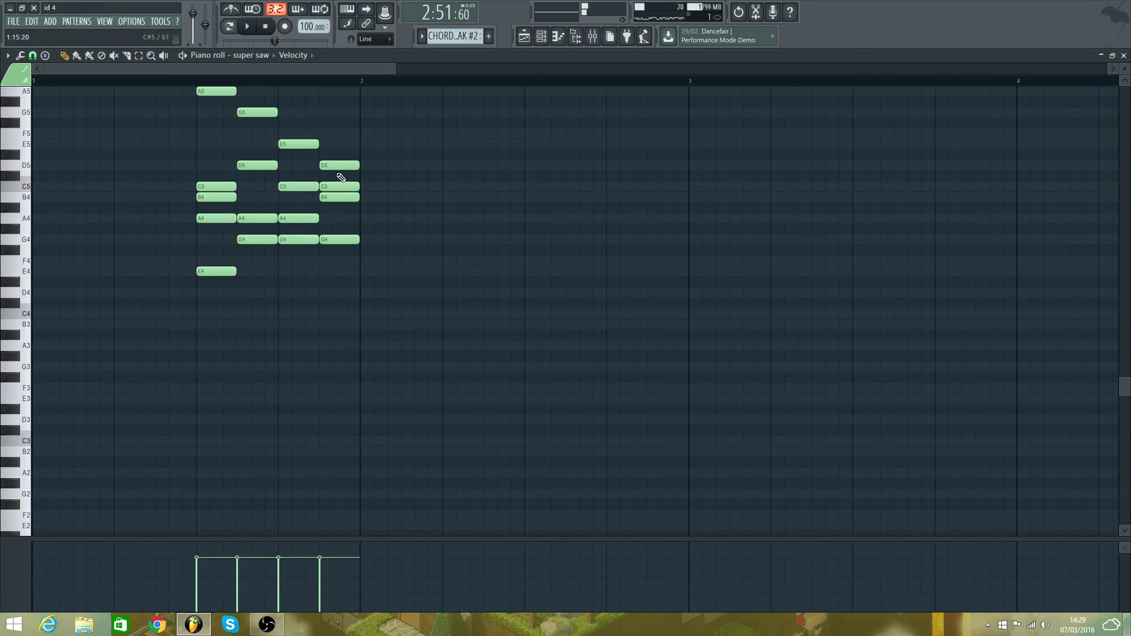
click(339, 167)
click(346, 188)
right_click(346, 189)
click(343, 197)
key(space)
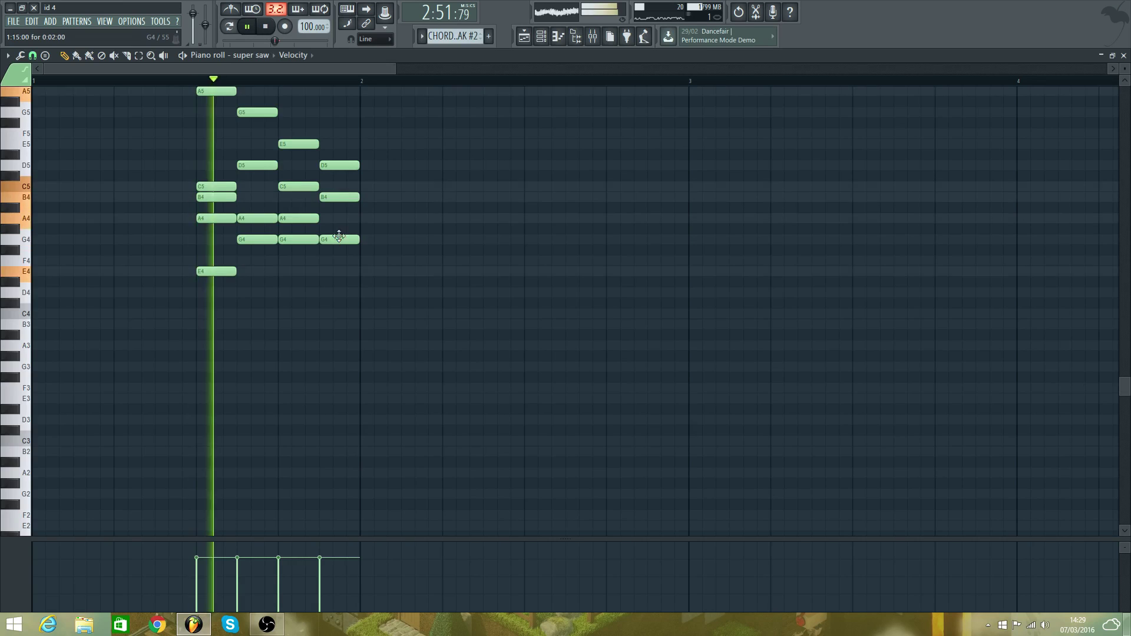
- Add a two-step G5 on top of the last chord in bar 1 and listen
scroll(344, 227, up, 4)
key(space)
mouse_move(338, 230)
mouse_down()
mouse_move(323, 215)
mouse_move(324, 237)
mouse_up()
key(space)
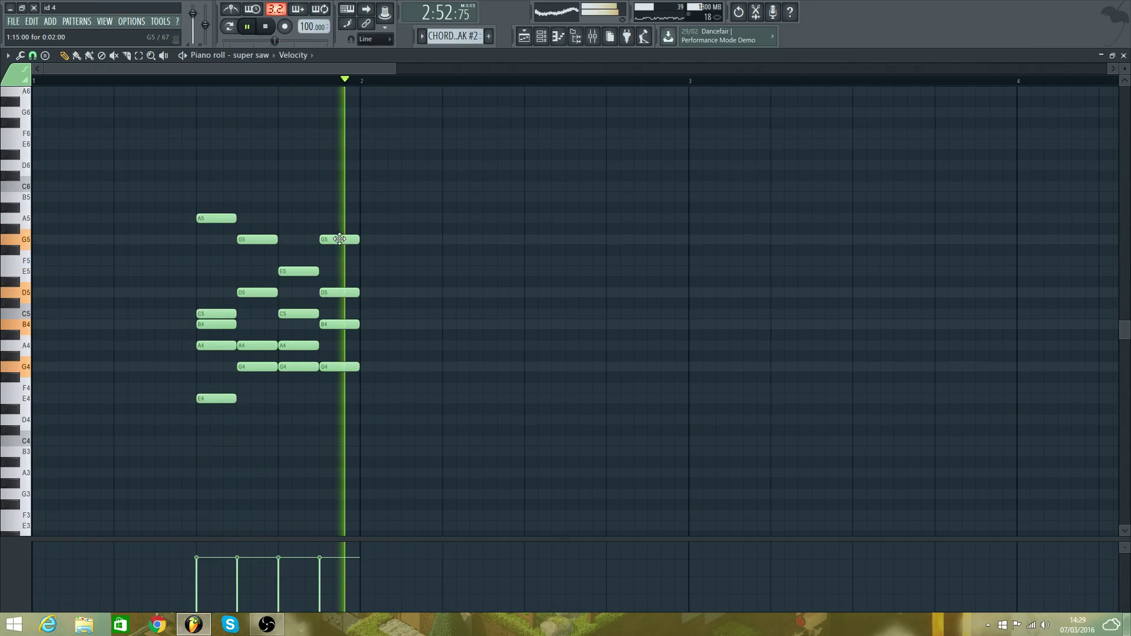
key(space)
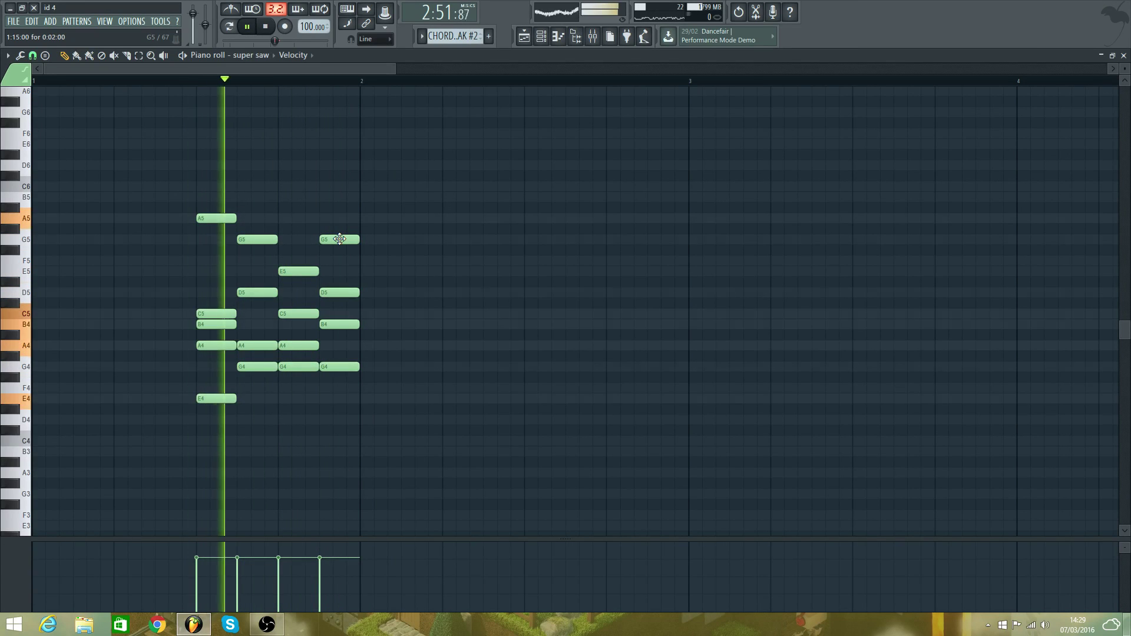
- Add a two-step B5 on top of the third chord in bar 1 and listen
drag(284, 220, 280, 196)
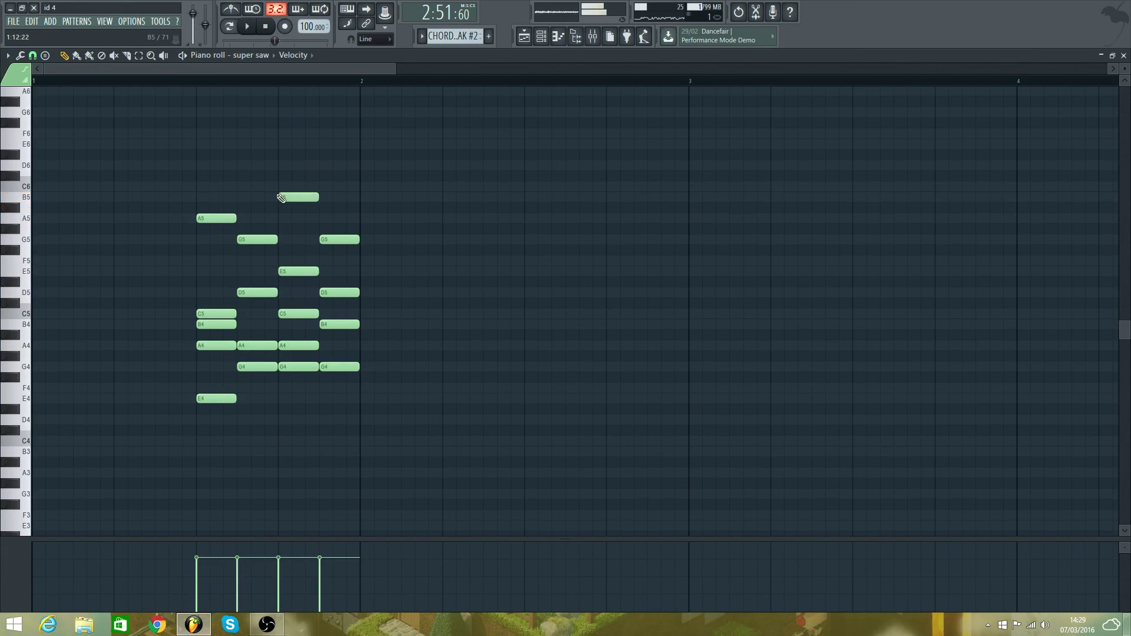
key(space)
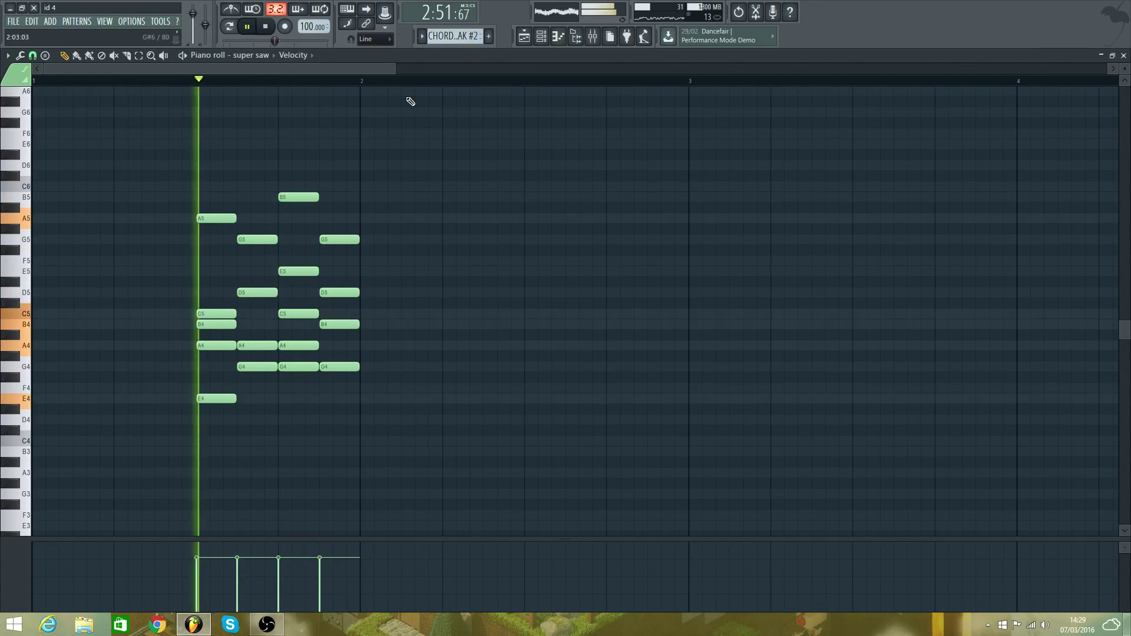
key(space)
key(space)
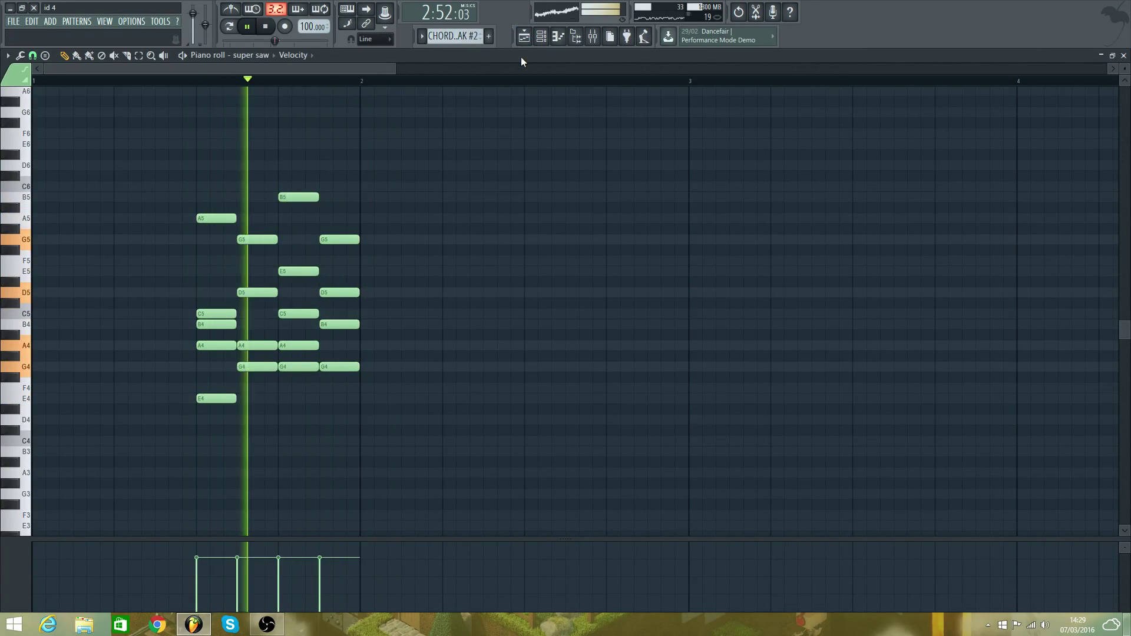
- Delete the last chord of bar 1, made up of G5, D5, B4 and G4
right_click(341, 239)
right_click(342, 292)
right_click(340, 324)
right_click(341, 366)
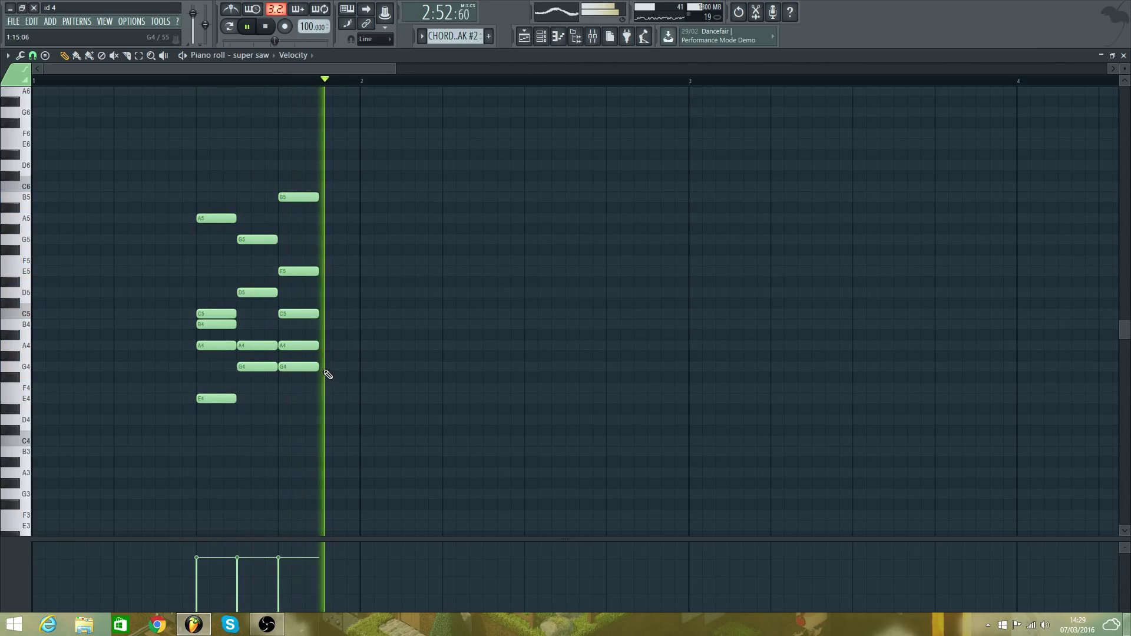
- Lengthen the third super saw chord to the end of bar 1, remove its A4, and listen
key(space)
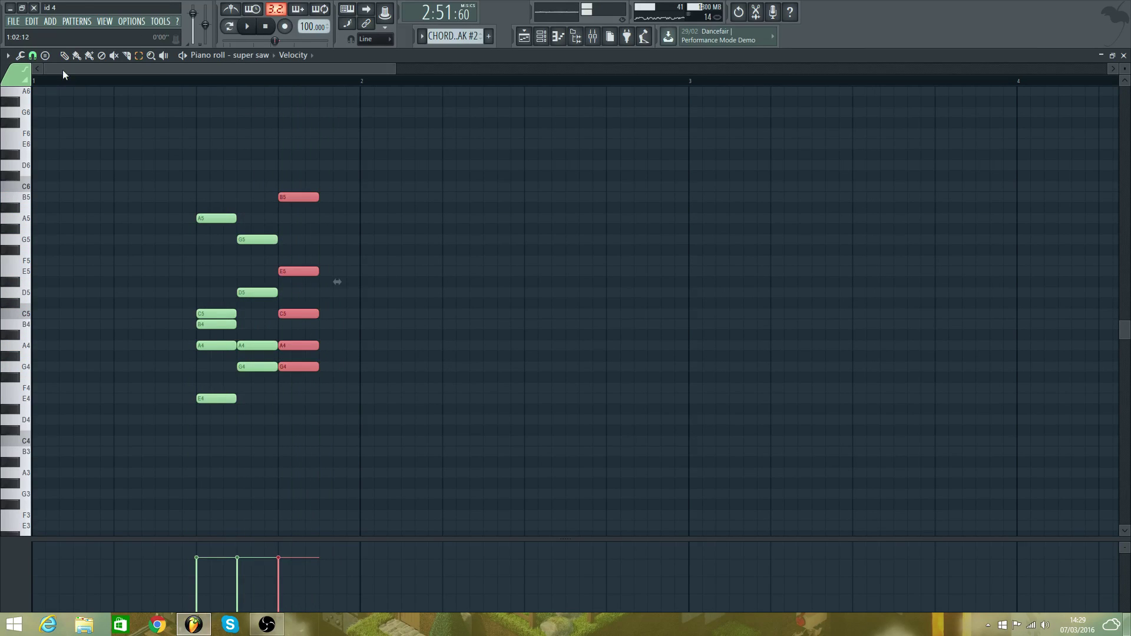
drag(318, 371, 368, 373)
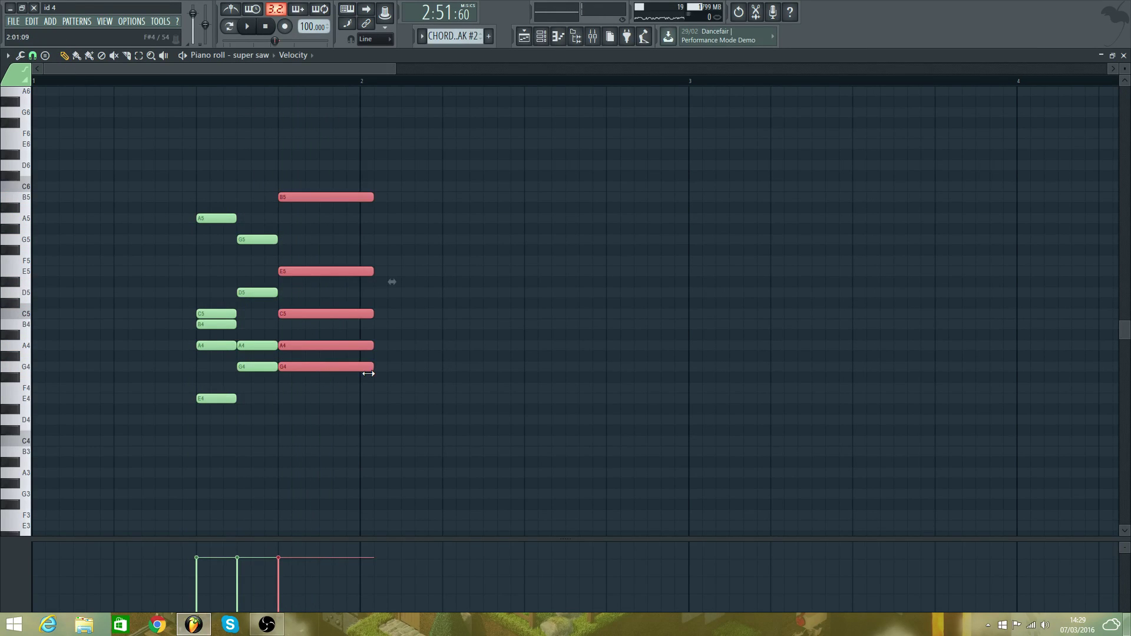
click(340, 412)
right_click(346, 412)
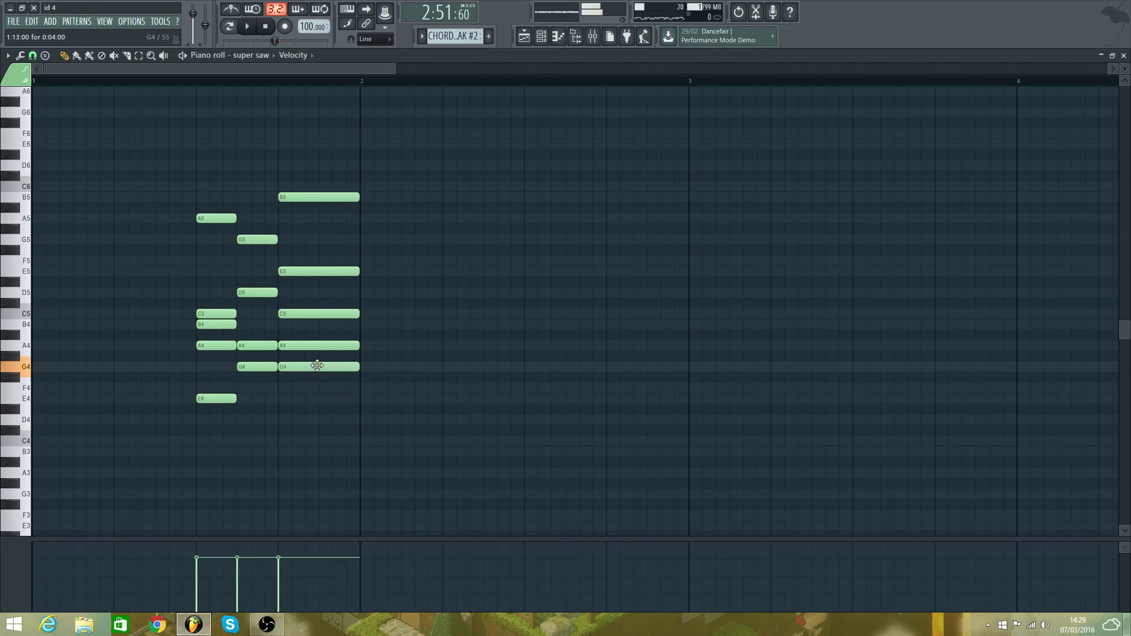
right_click(297, 341)
key(space)
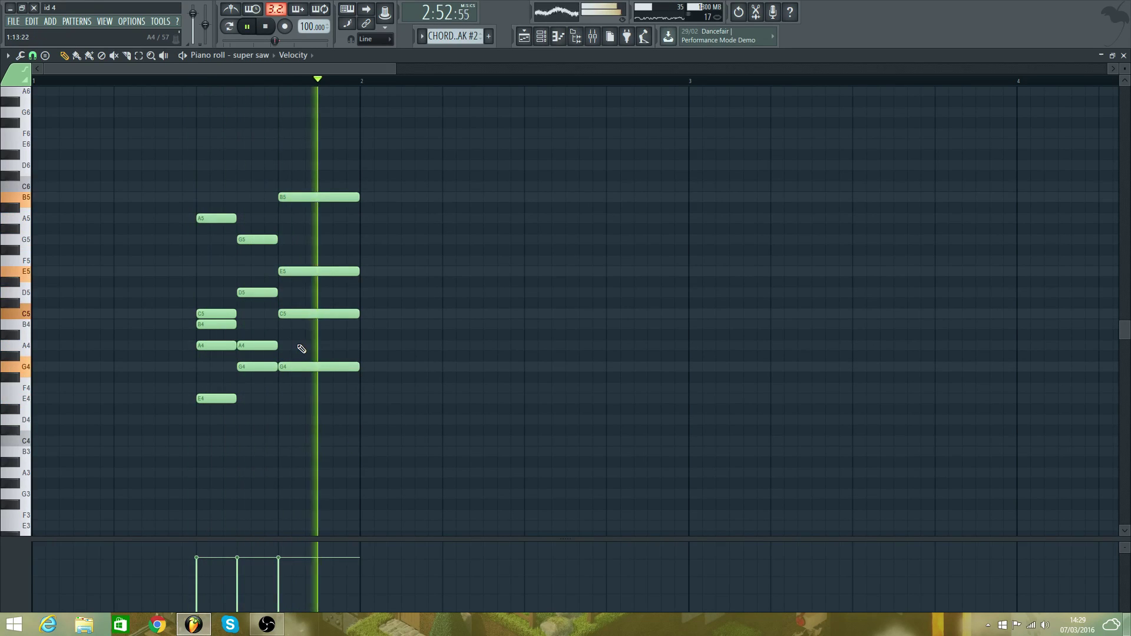
- Open the bass jai notes of BASS BREAK #2 and lengthen the C4 to the end of bar 1
click(524, 36)
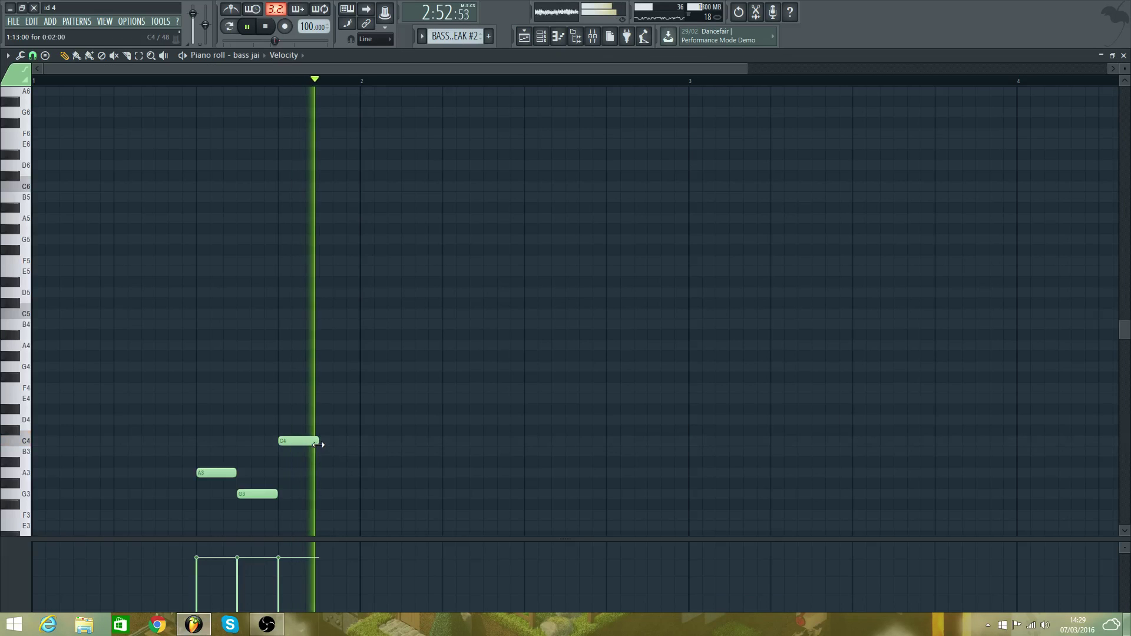
drag(318, 442, 358, 444)
key(space)
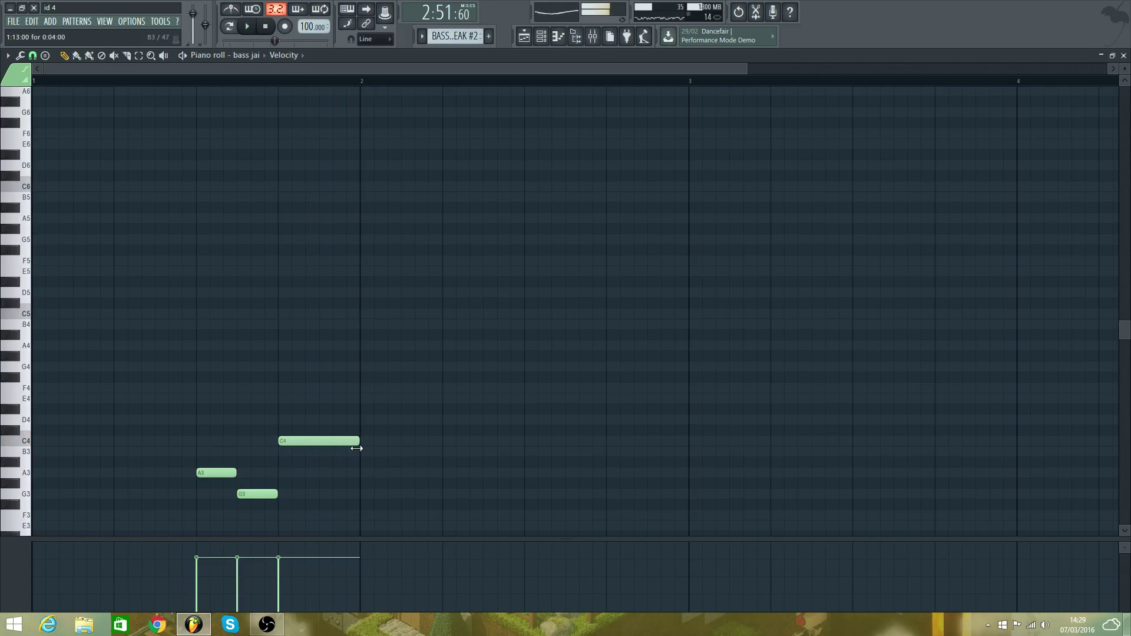
- Lower the last bass note of bar 1 to F3 and listen
key(space)
scroll(296, 439, down, 3)
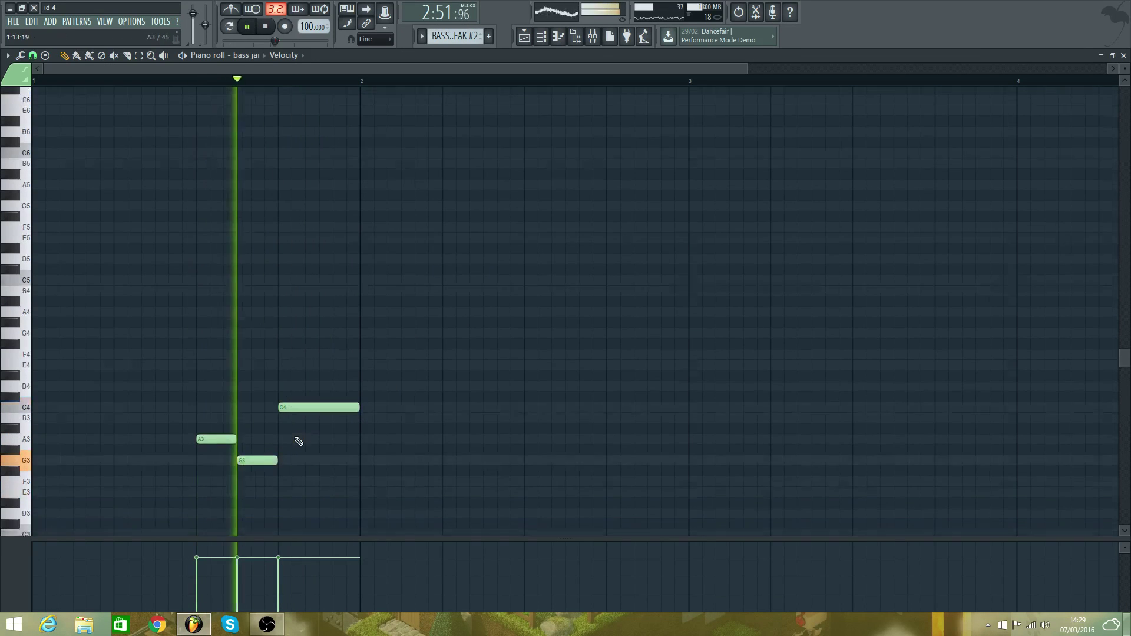
key(space)
drag(309, 346, 308, 421)
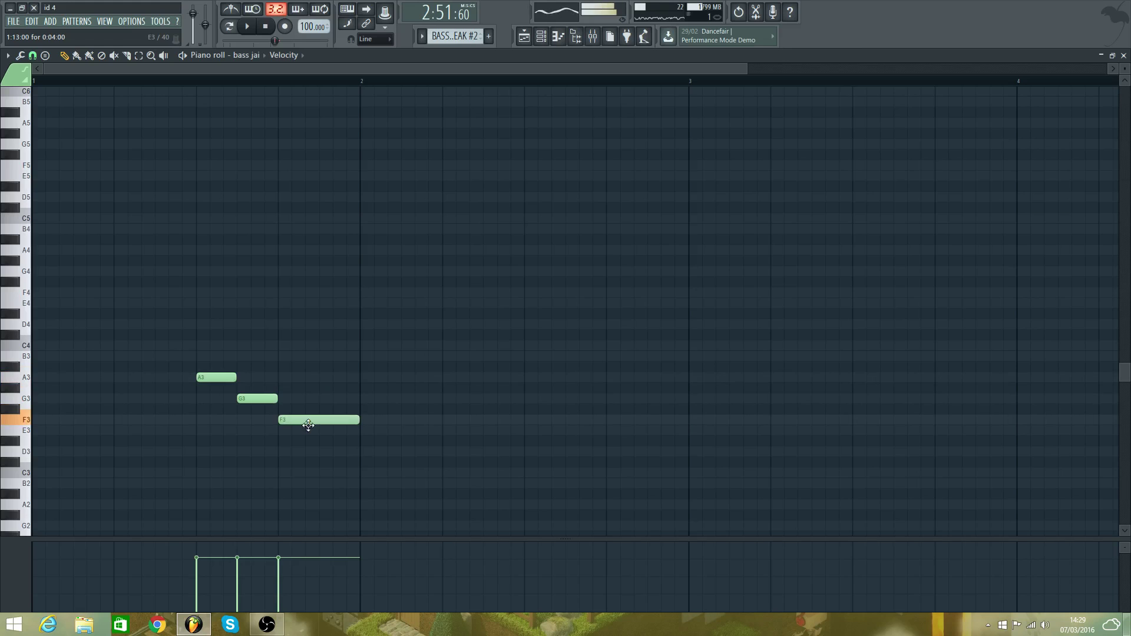
key(space)
key(space)
- Reopen CHORD BREAK #2, lower the last chord's G4 to F4, and fill the chord with four-step G4, A4 and C5 notes
click(529, 44)
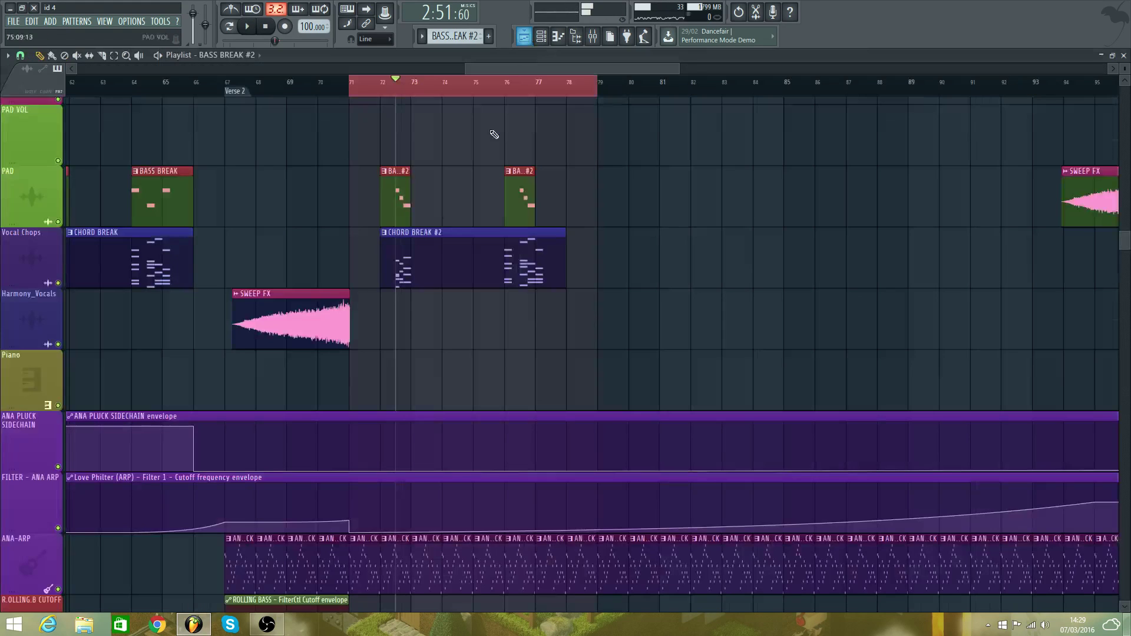
double_click(401, 257)
key(space)
scroll(348, 264, down, 1)
scroll(344, 258, up, 2)
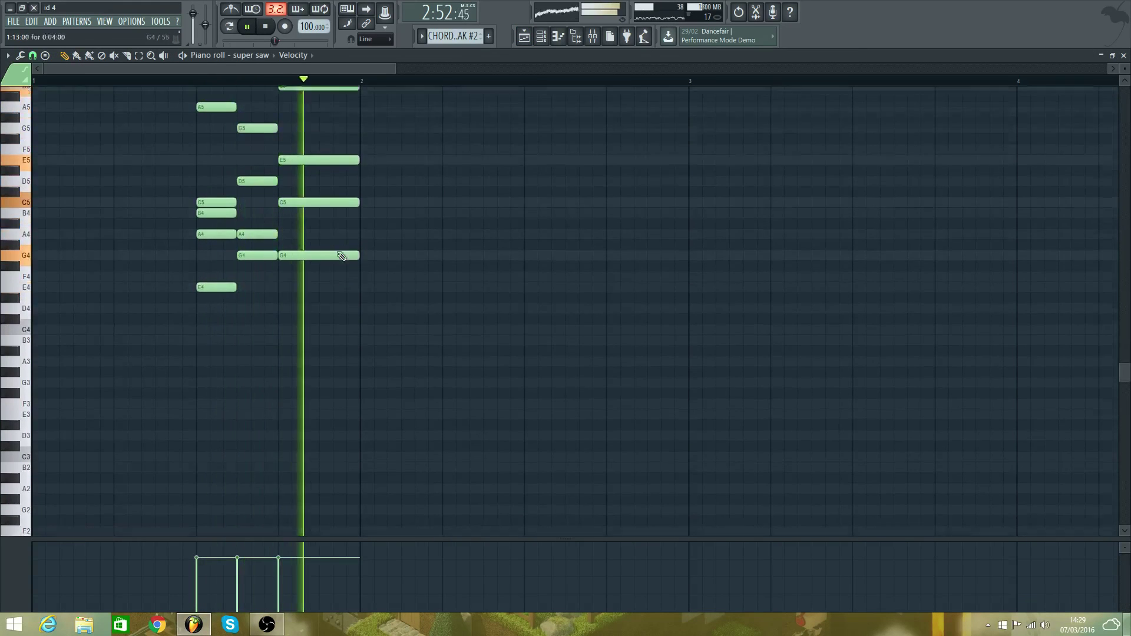
key(space)
drag(311, 304, 312, 325)
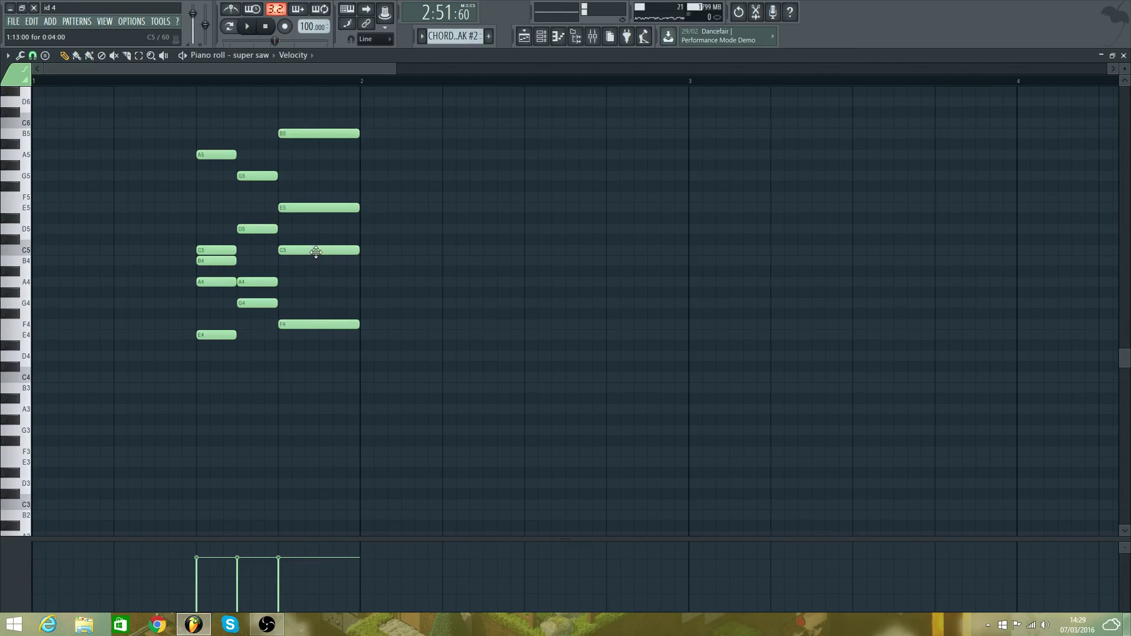
drag(316, 252, 292, 281)
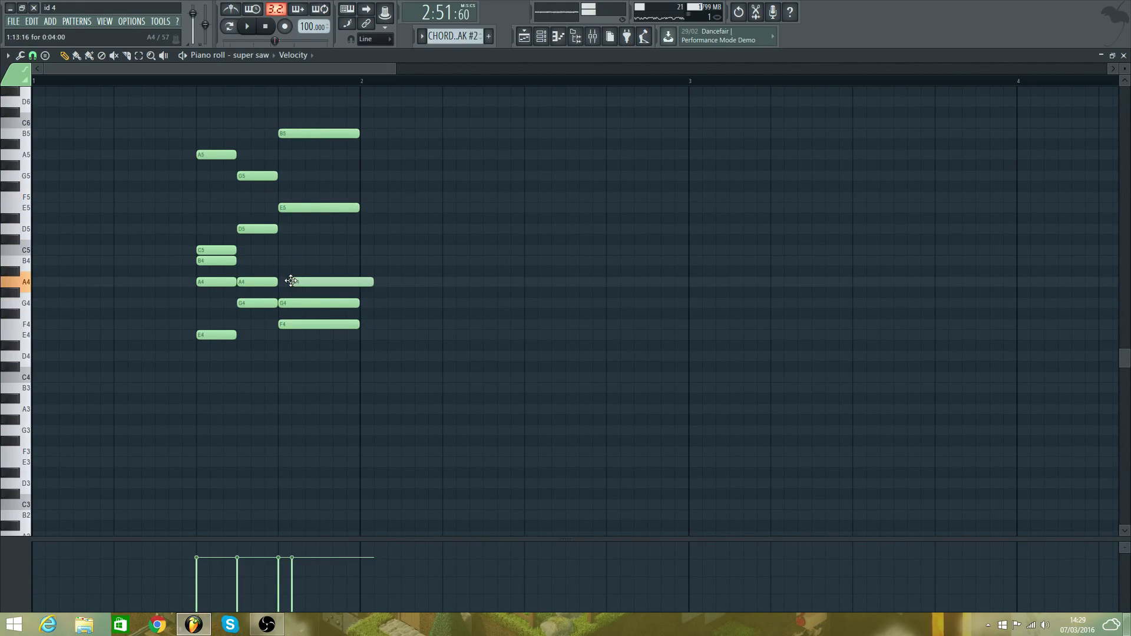
click(288, 251)
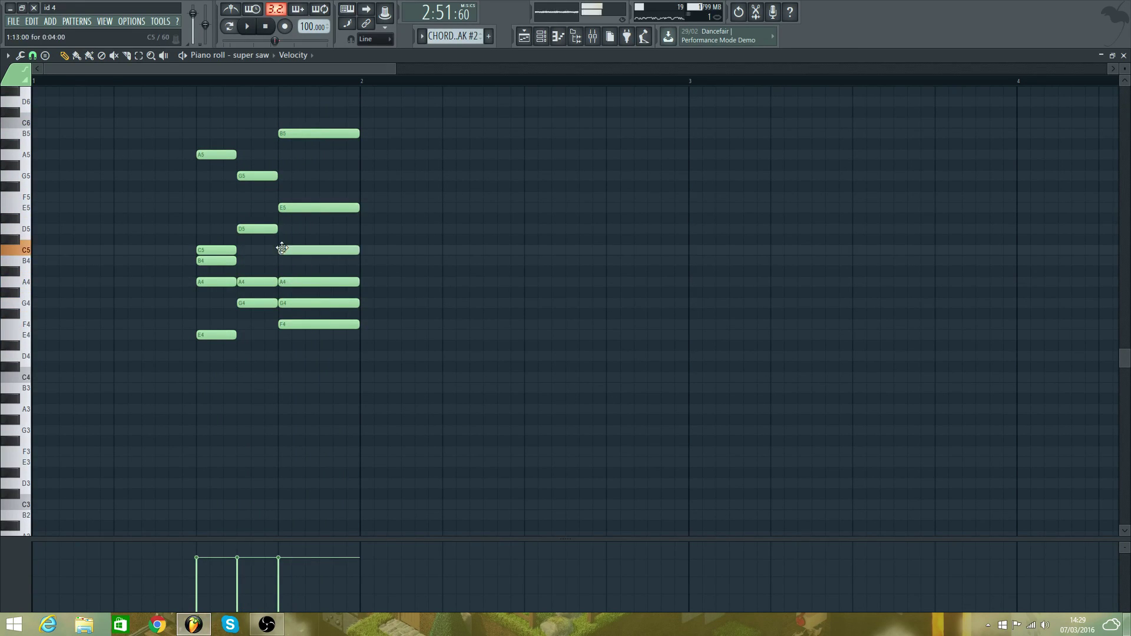
- Delete the E5 from the last chord of bar 1 and lower its B5 to E5 while listening
key(space)
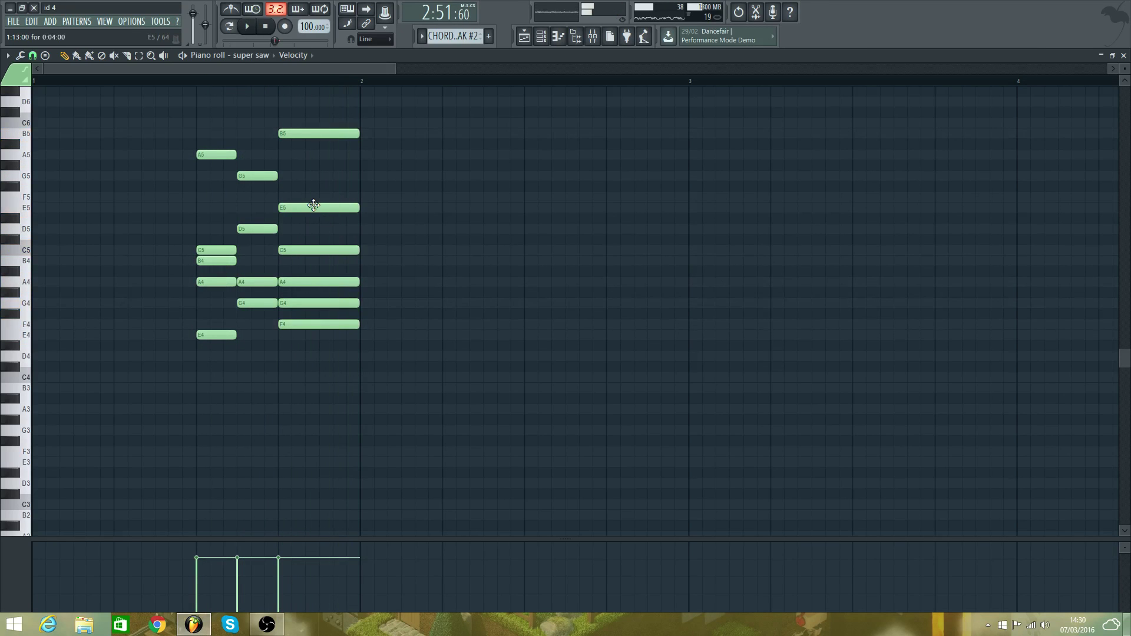
right_click(313, 206)
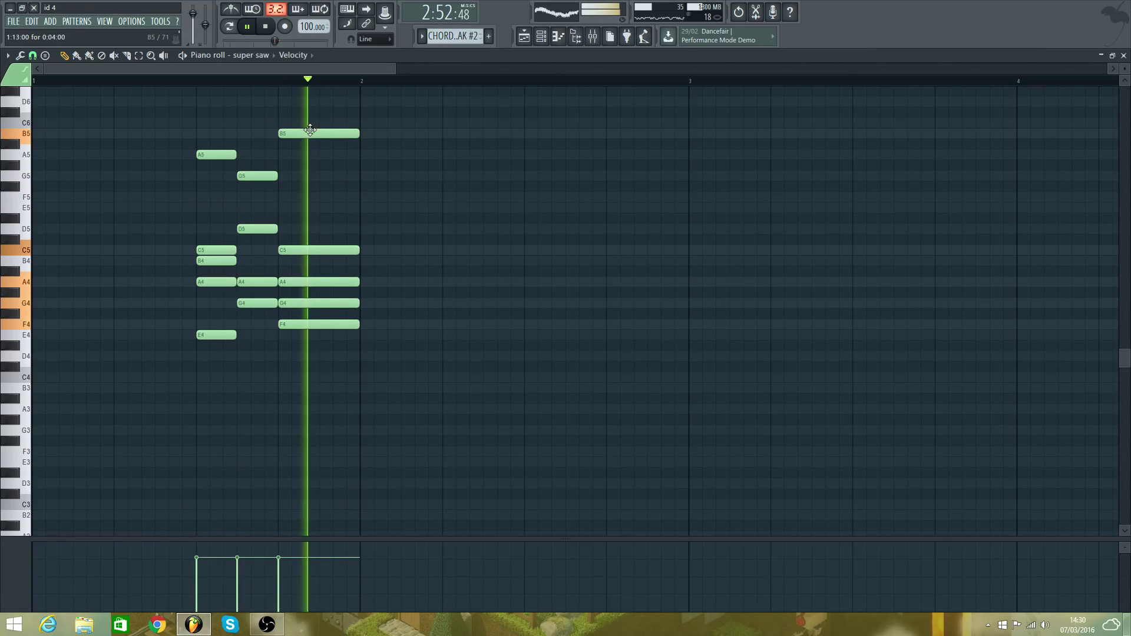
drag(310, 130, 310, 199)
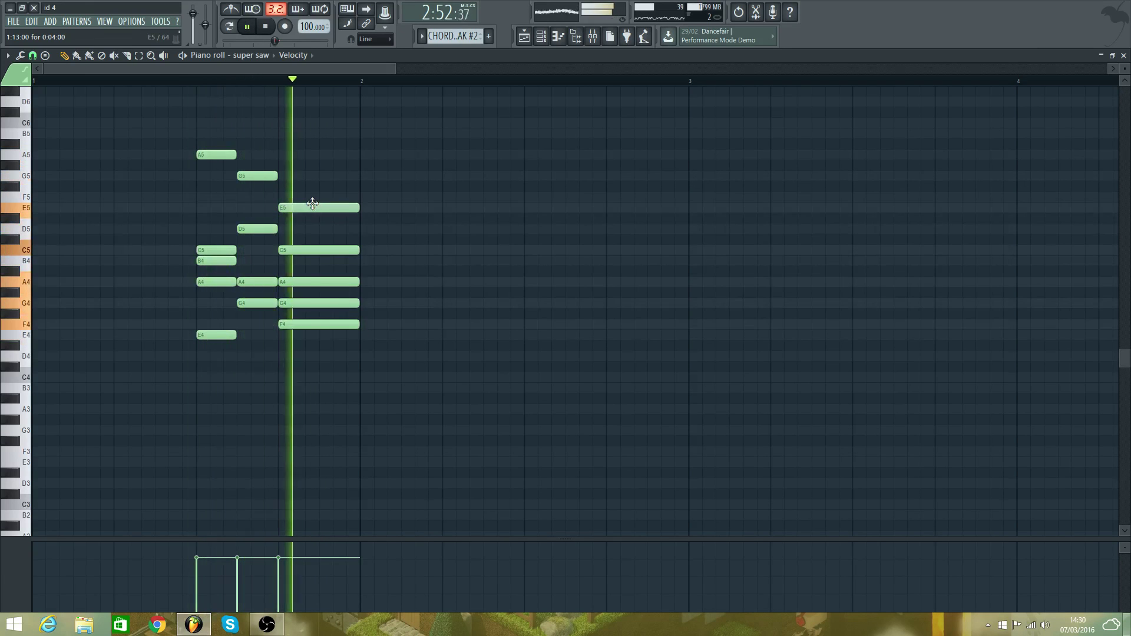
- Return to the playlist and play Verse 2 from bar 71 to hear the new chords with the bass
key(F5)
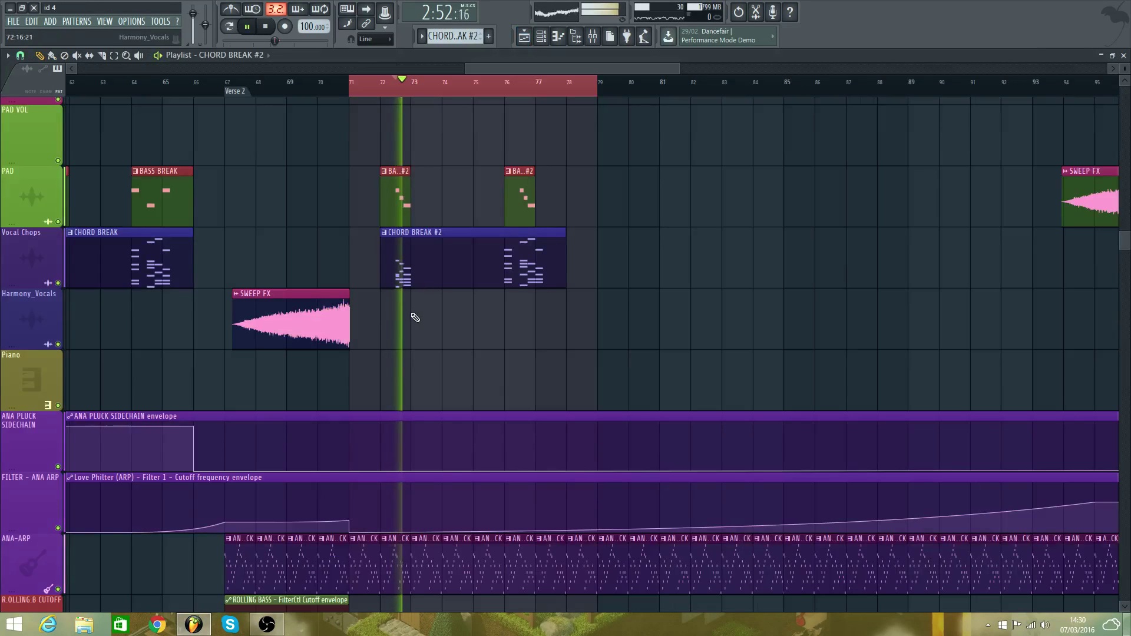
key(space)
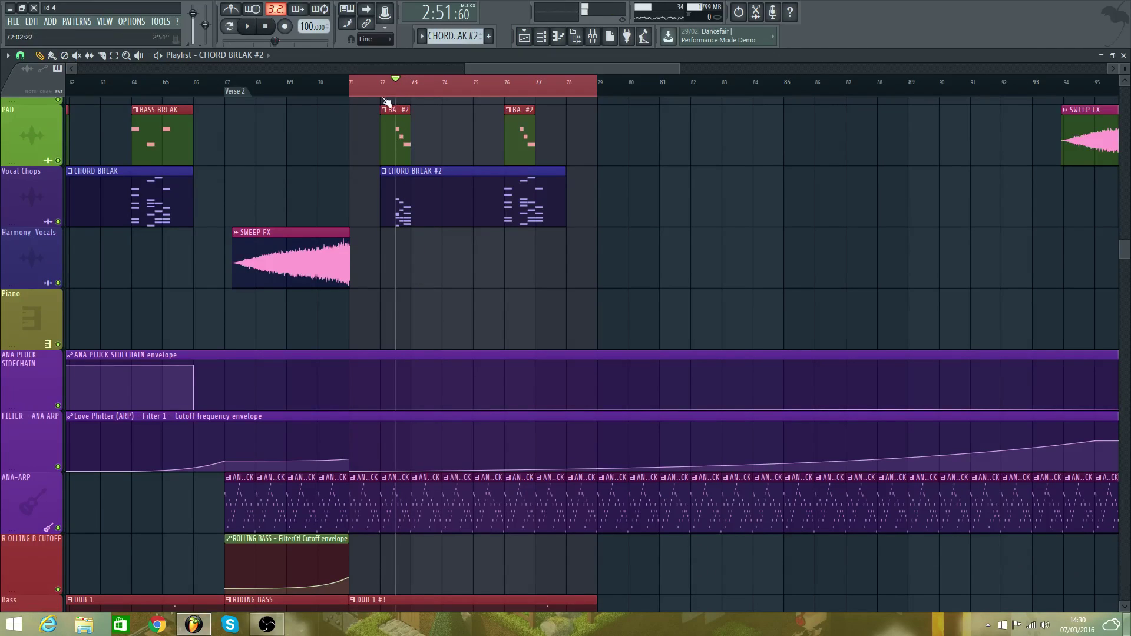
click(361, 89)
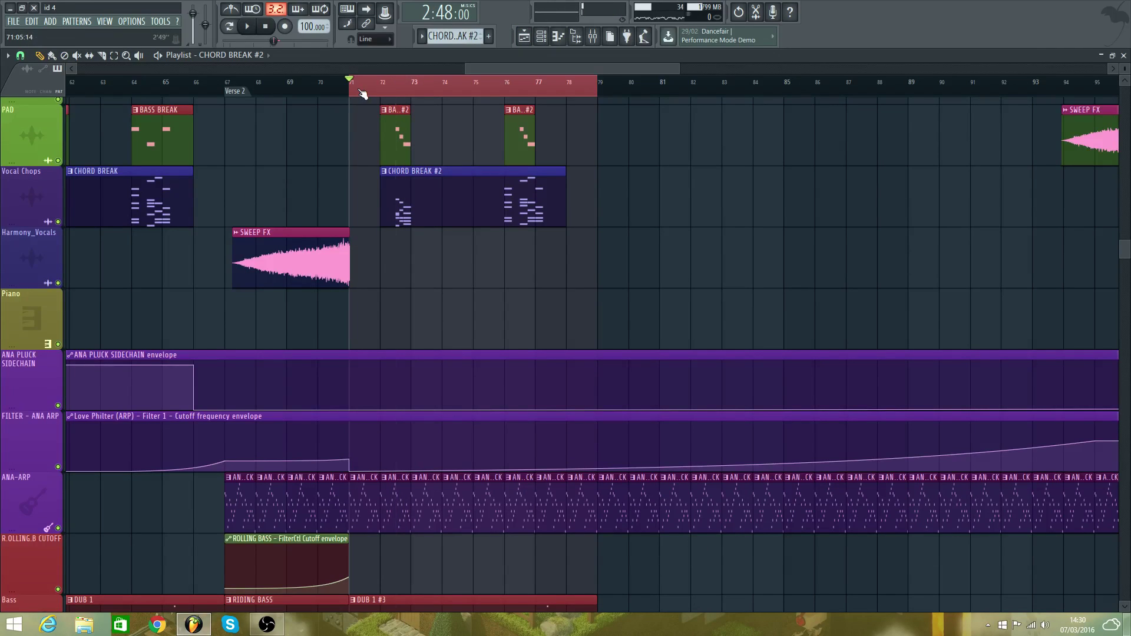
key(space)
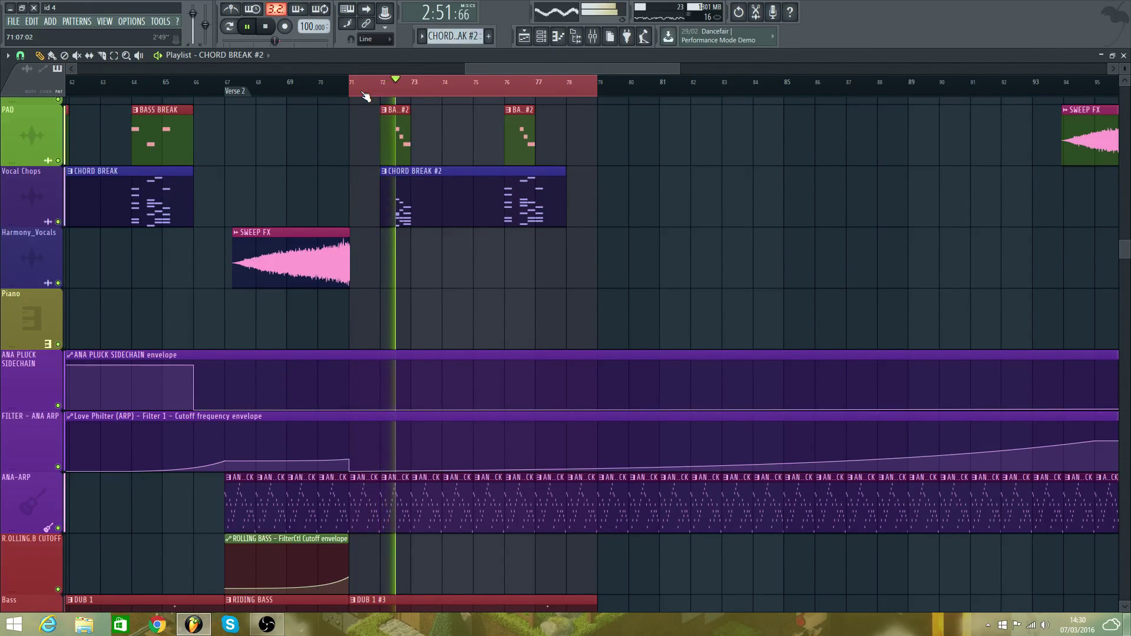
key(space)
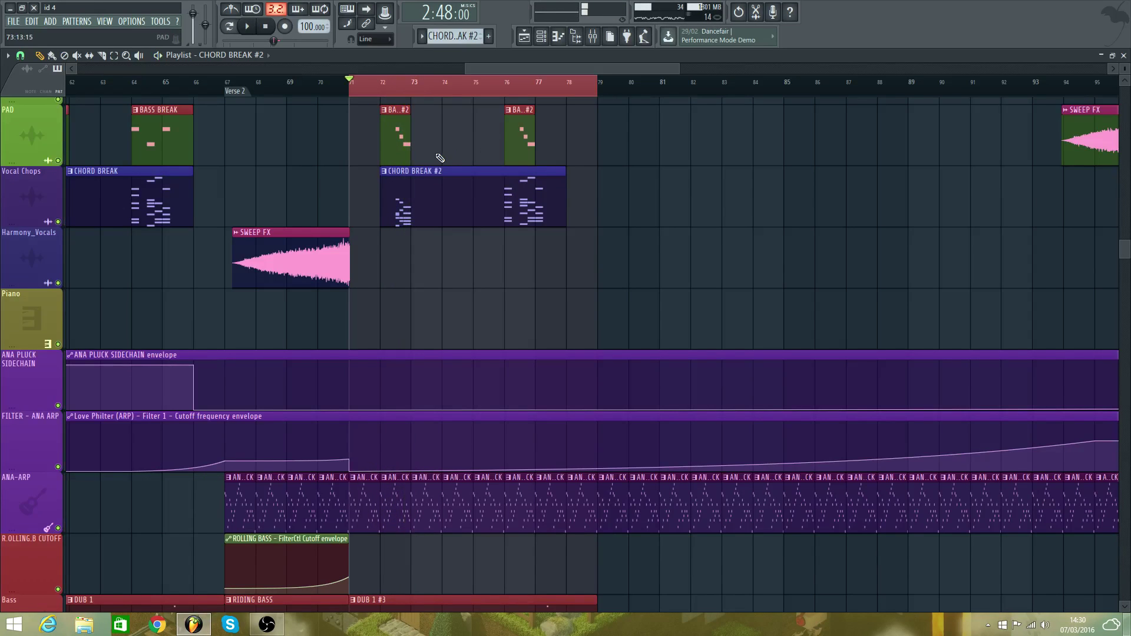
- Reopen the super saw notes of CHORD BREAK #2 and add a four-step chord of D5, C5, B4 and G4 at the start of bar 2
scroll(436, 171, down, 2)
scroll(433, 194, up, 3)
double_click(417, 322)
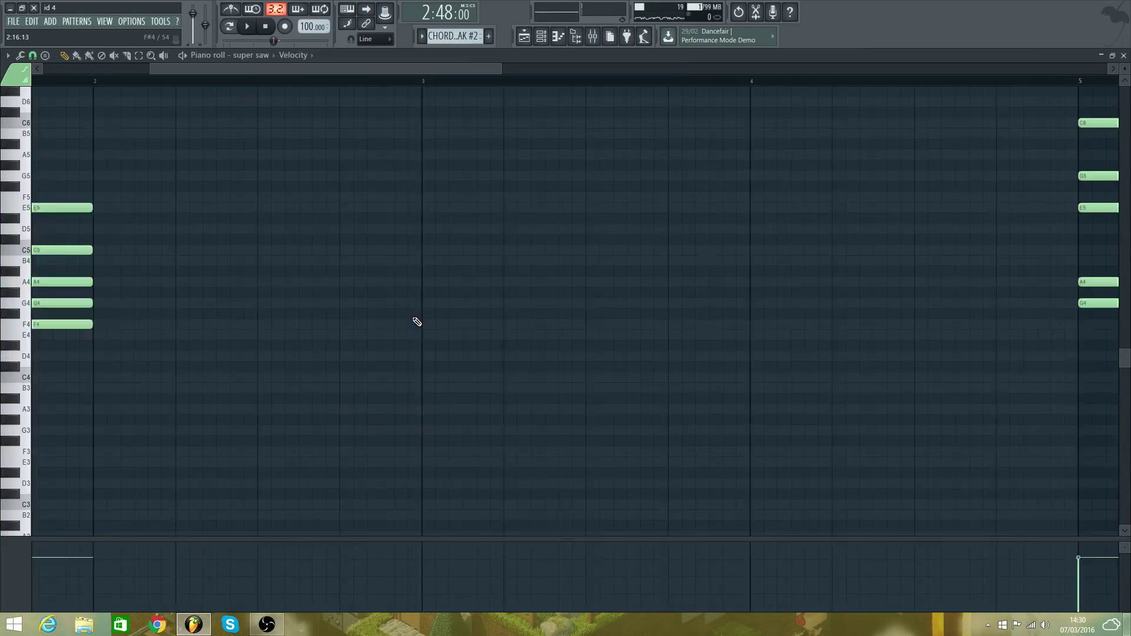
drag(370, 68, 174, 105)
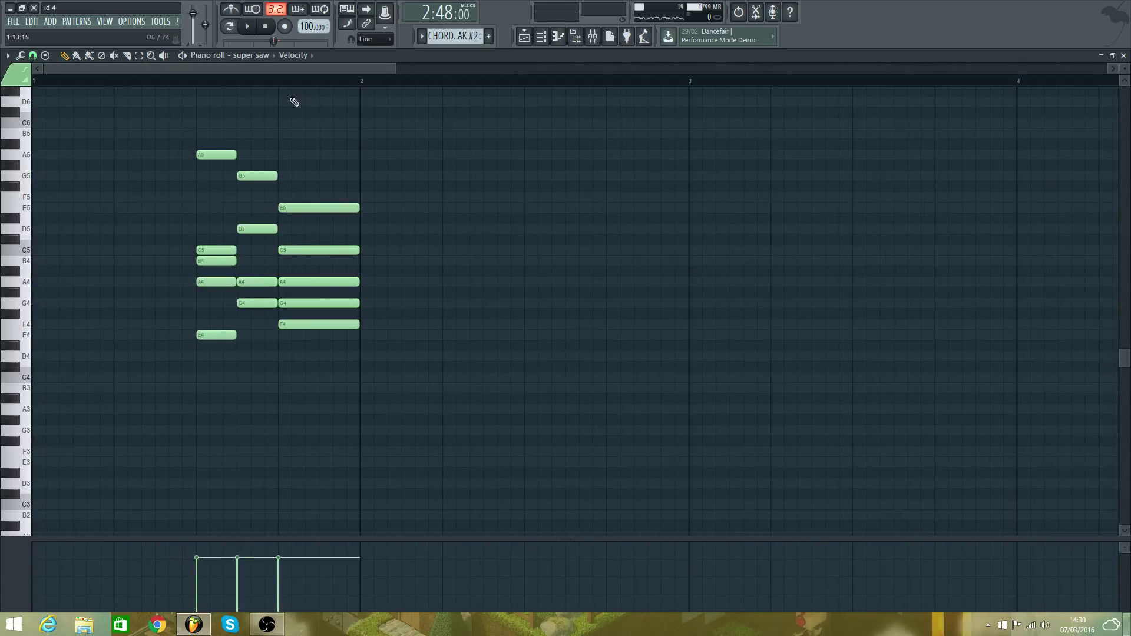
key(space)
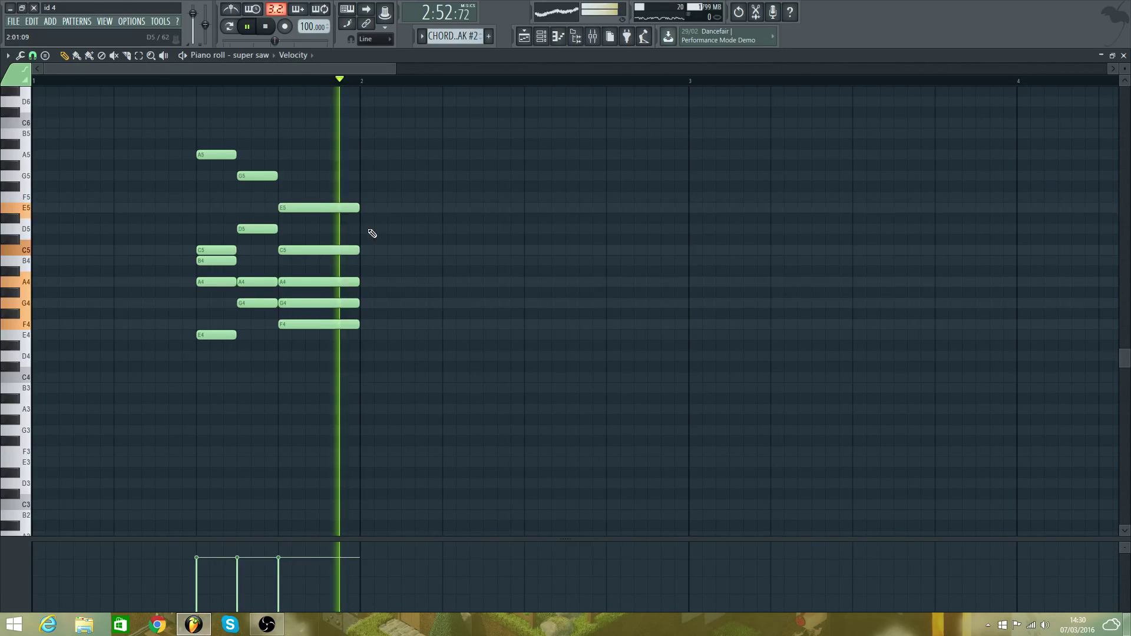
key(space)
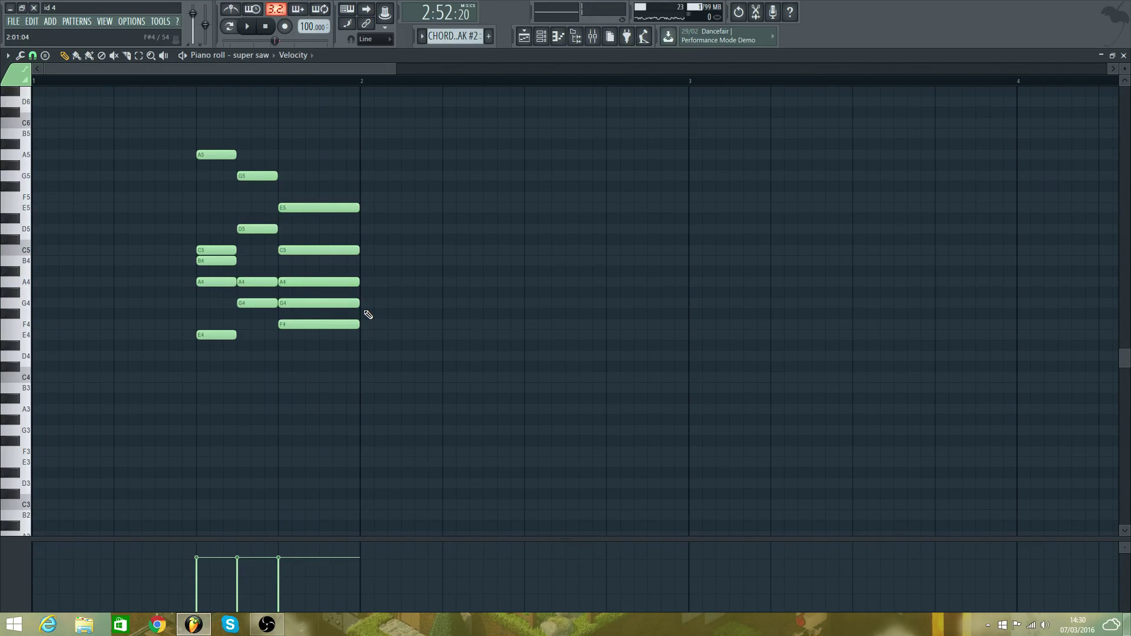
click(363, 229)
click(364, 251)
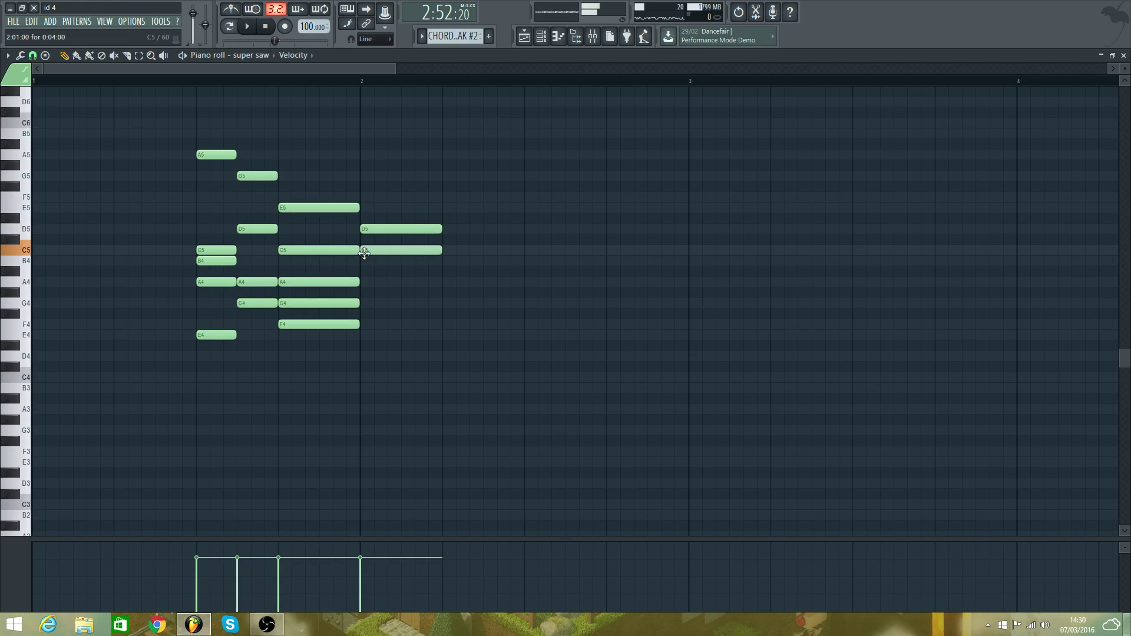
drag(365, 273, 362, 259)
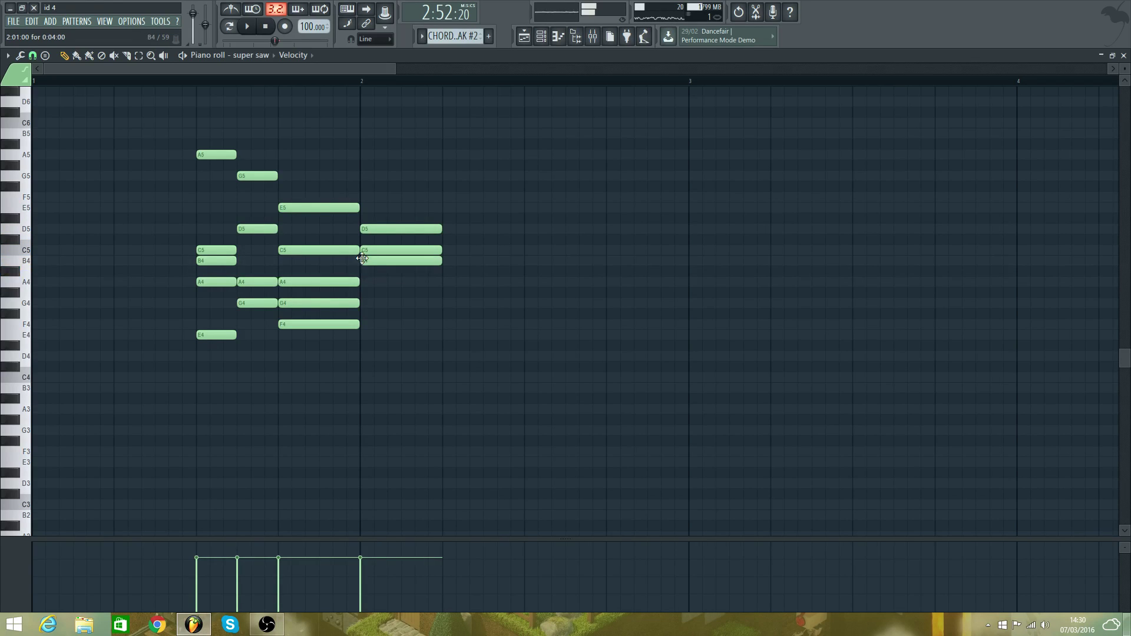
click(362, 303)
key(space)
- Select the four-note chord in bar 2, raise it one octave to D6, C6, B5 and G5, and listen
click(138, 57)
drag(416, 182, 398, 159)
key(space)
scroll(384, 315, up, 2)
key(space)
key(space)
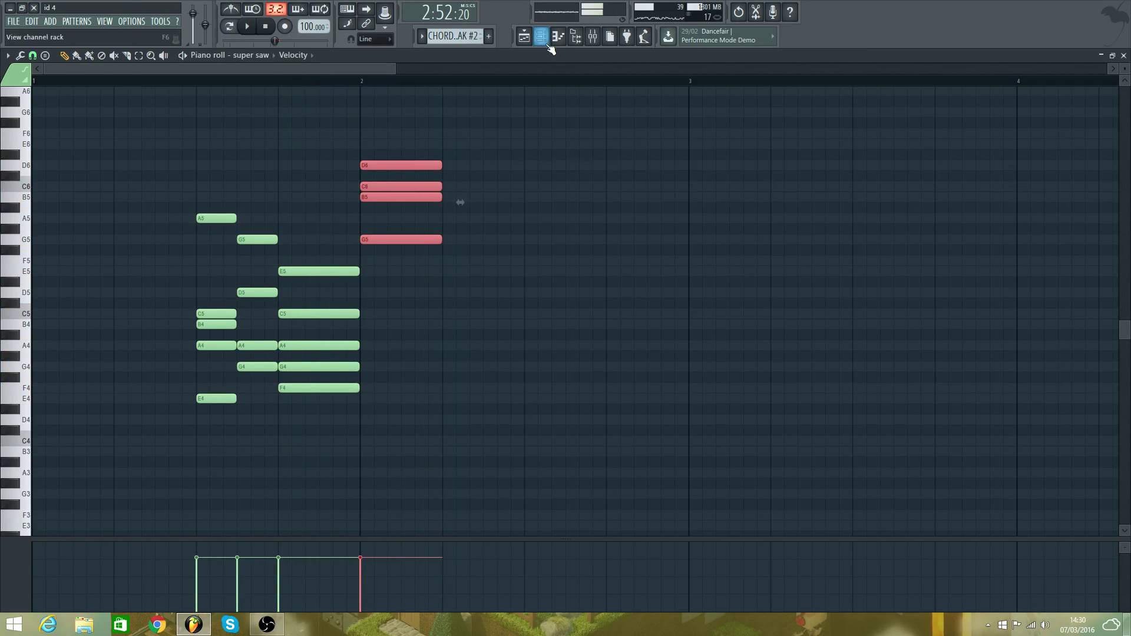
- Open the DUB 1 notes of the DUB 1 #3 clip on the Bass track and listen around bar 3
click(528, 42)
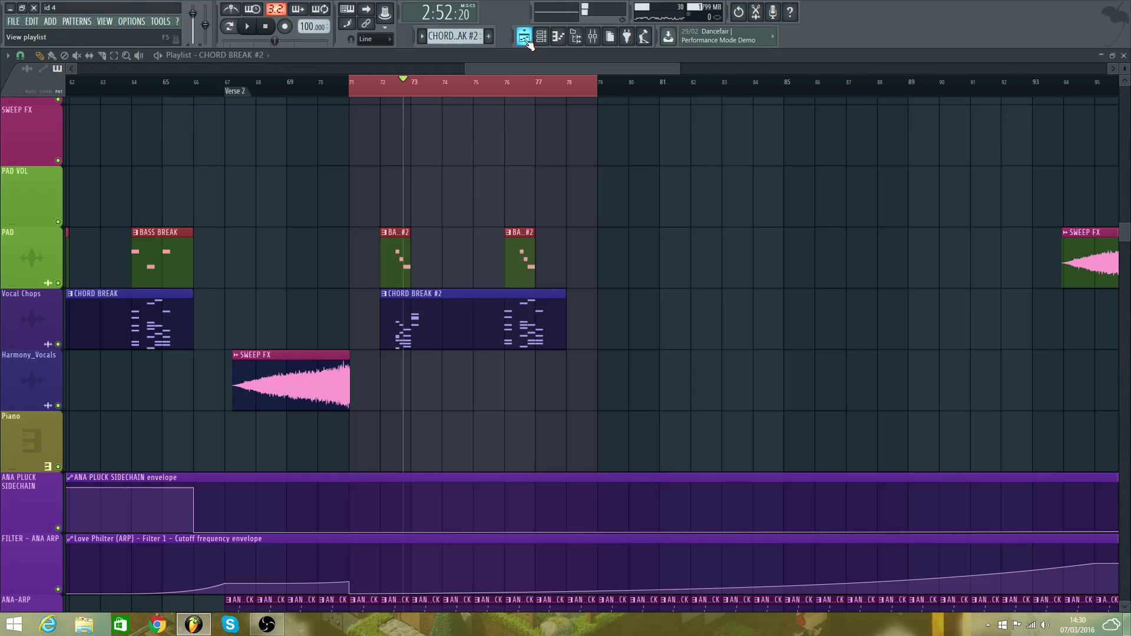
scroll(434, 466, down, 4)
scroll(435, 466, up, 2)
key(space)
scroll(435, 462, down, 1)
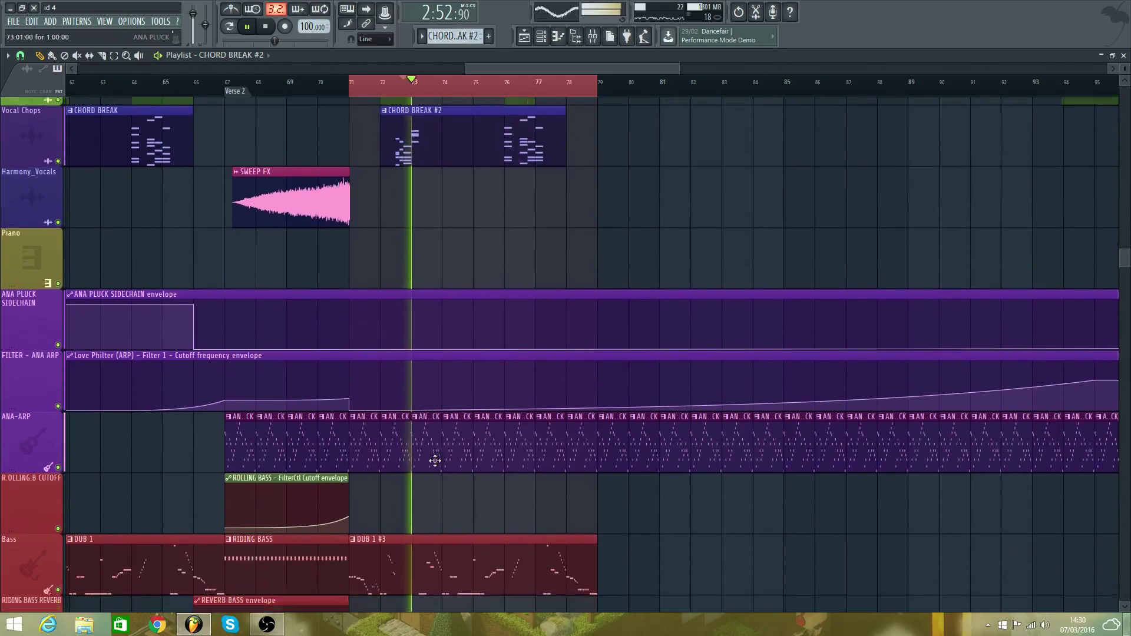
scroll(435, 461, down, 1)
key(space)
double_click(423, 506)
scroll(367, 122, up, 3)
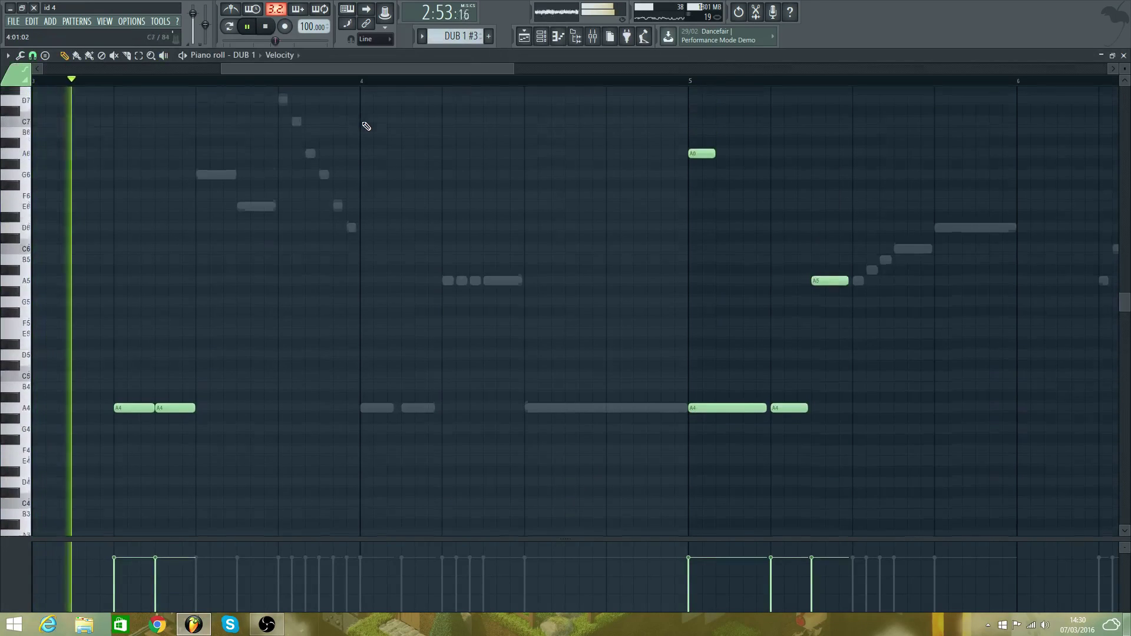
key(space)
key(space)
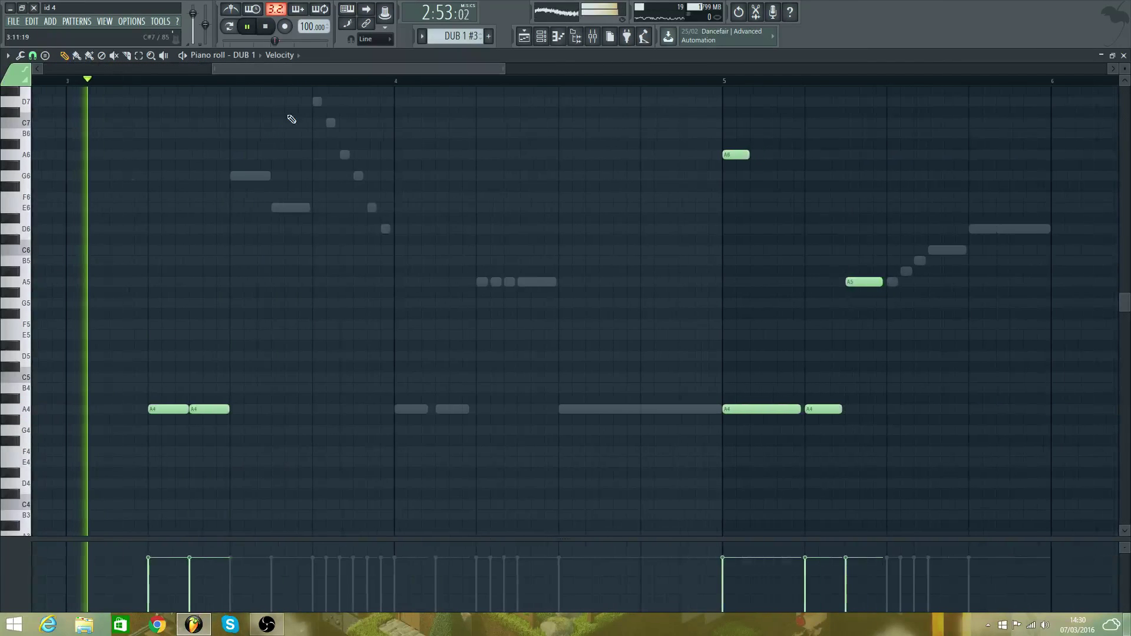
key(space)
- Raise the first A4 in bar 3 of DUB 1 to G5, lower the second A4 to G4, and listen
scroll(163, 443, up, 1)
drag(163, 441, 164, 335)
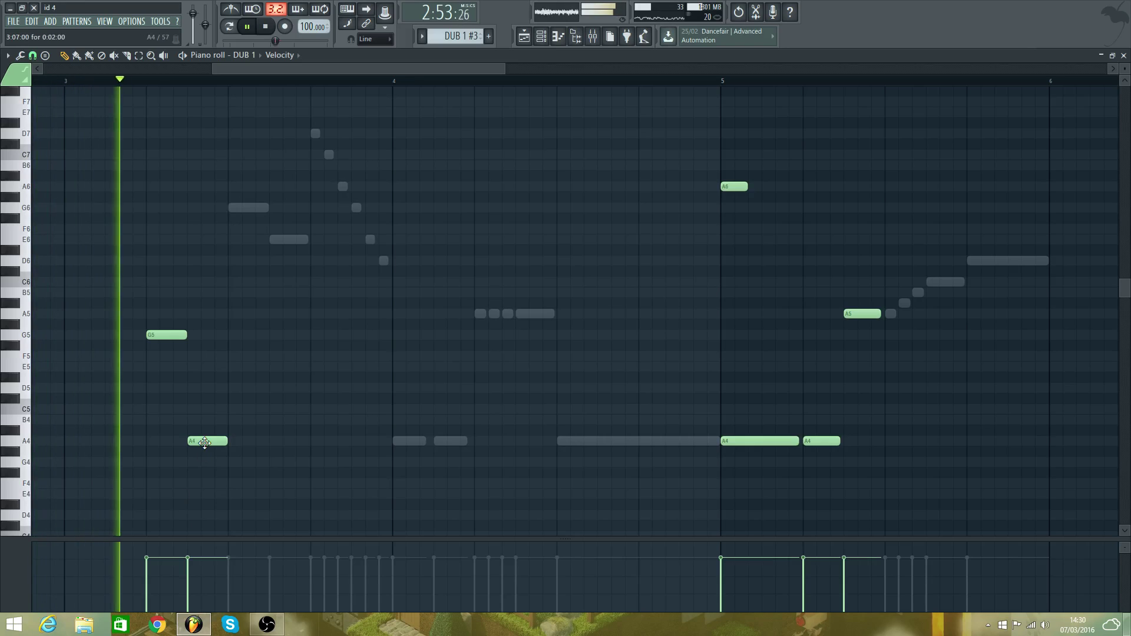
key(space)
drag(205, 440, 205, 462)
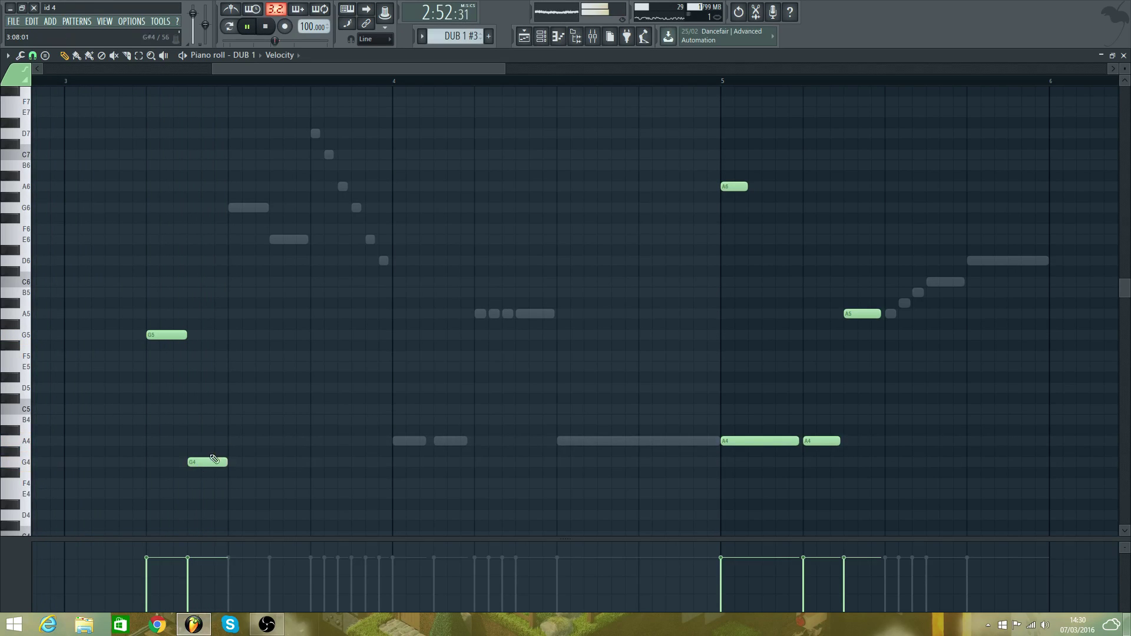
key(space)
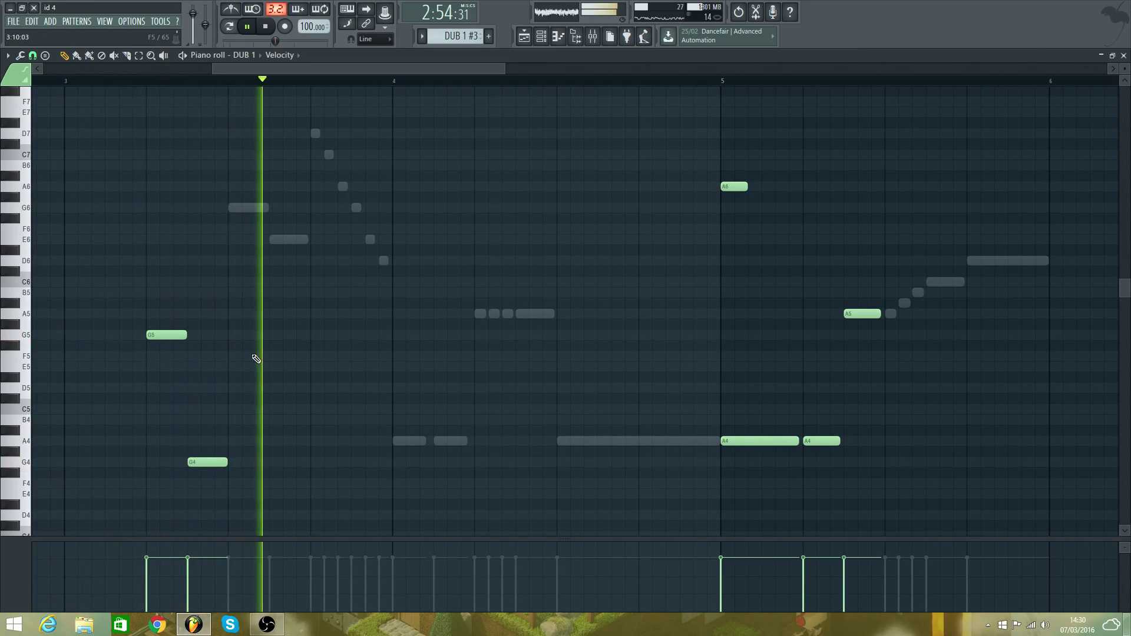
- Shorten the G5 and G4 notes in bar 3 of DUB 1 by about a third each and listen to the phrase
key(space)
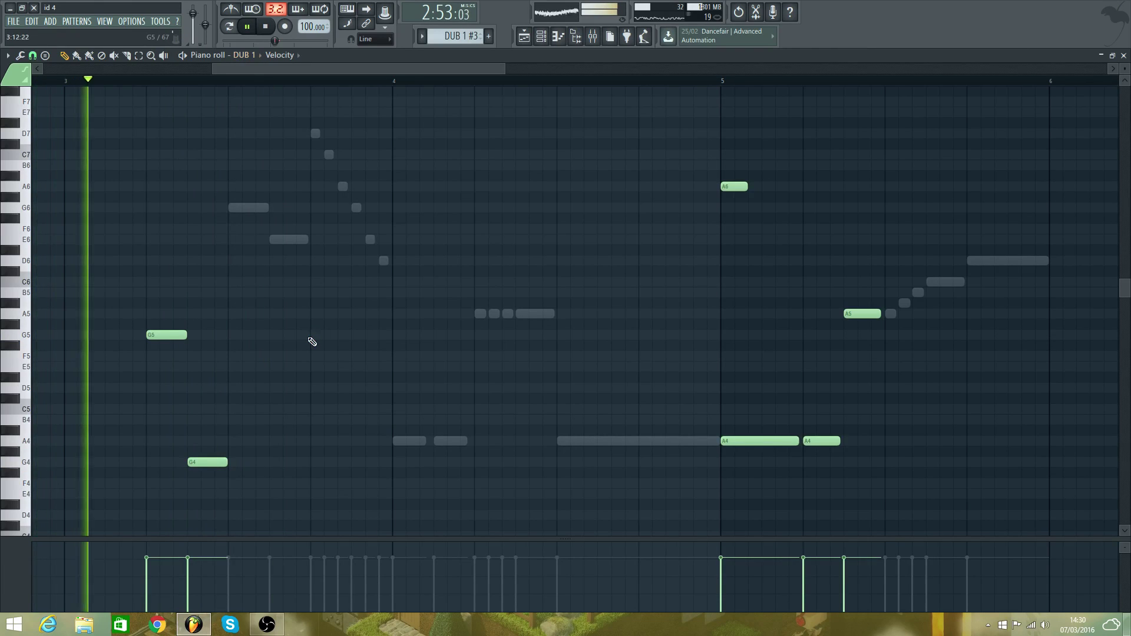
key(space)
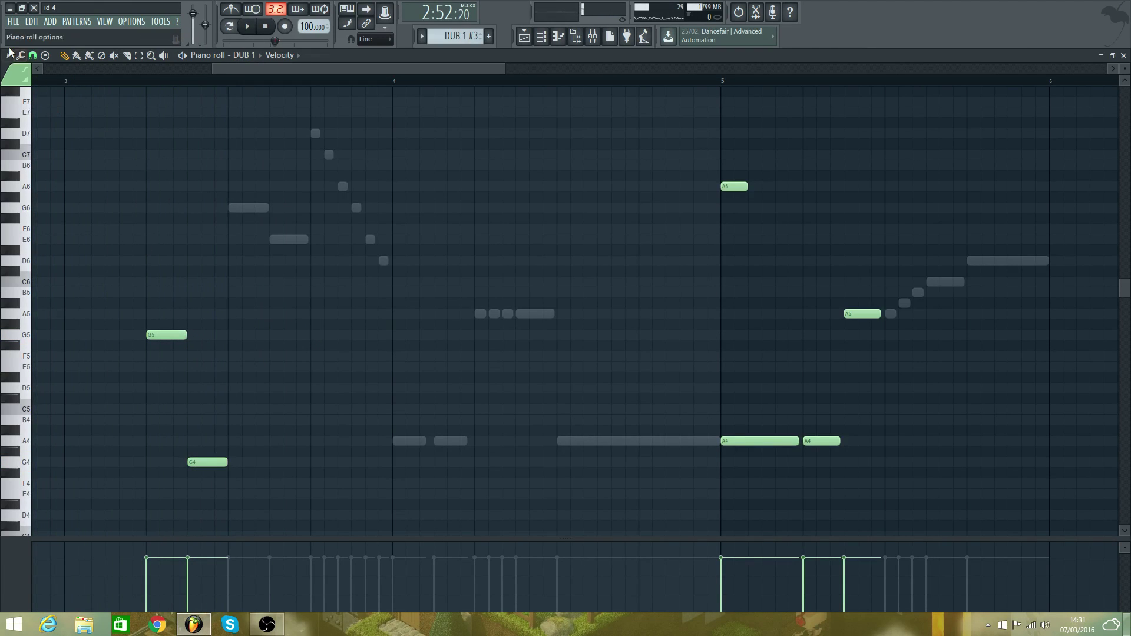
drag(182, 335, 172, 335)
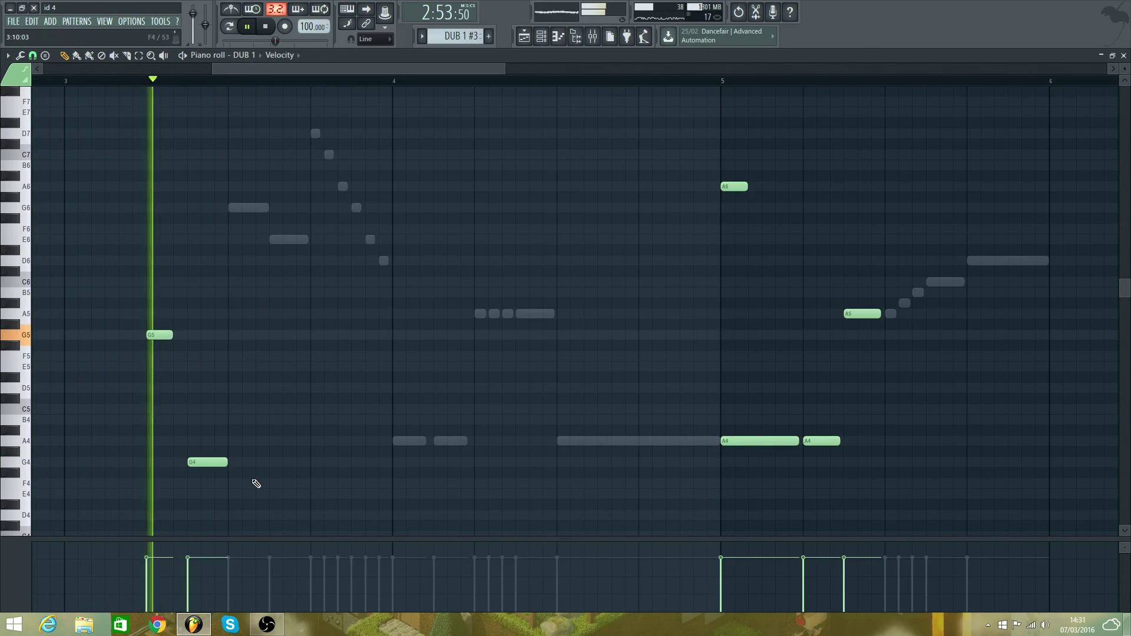
key(space)
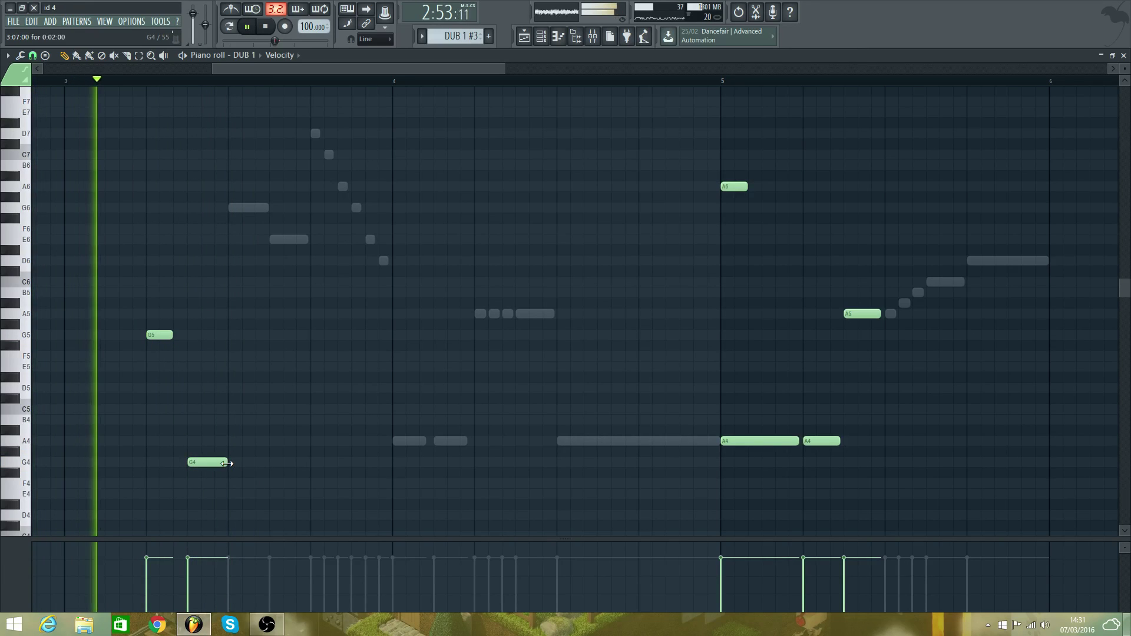
drag(227, 463, 214, 462)
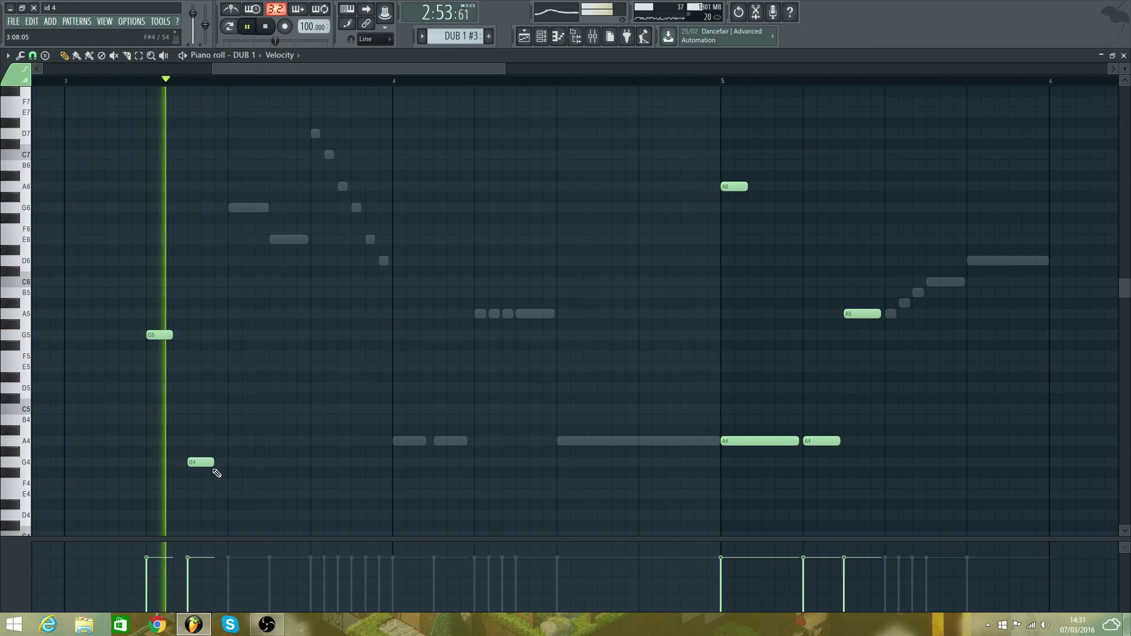
key(space)
- Turn the G5 note in bar 3 into a run of three adjoining G5 notes, each 0:00:16 long, and listen
click(173, 335)
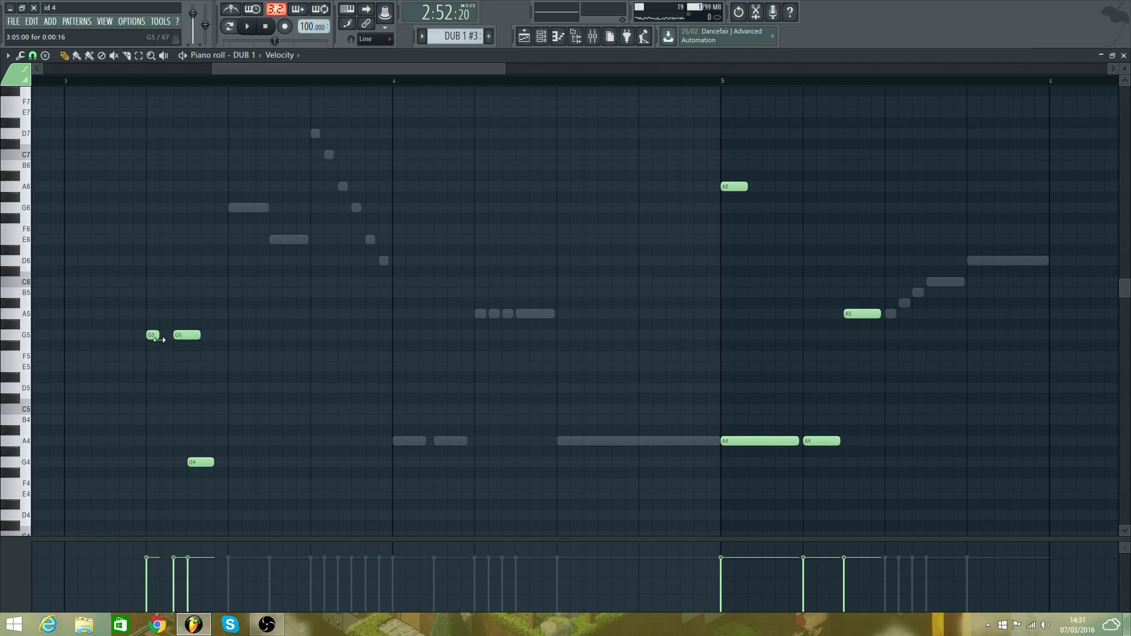
drag(190, 340, 179, 340)
key(space)
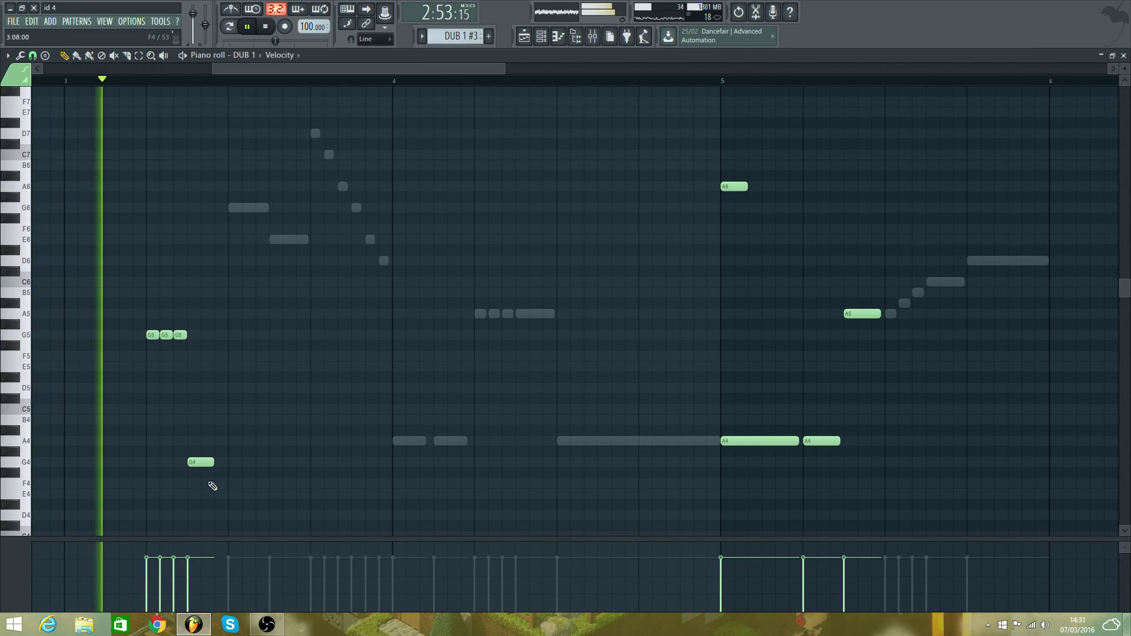
key(space)
- Turn the G4 note in bar 3 into three adjoining G4 notes matching the short G5 notes, and listen
right_click(197, 465)
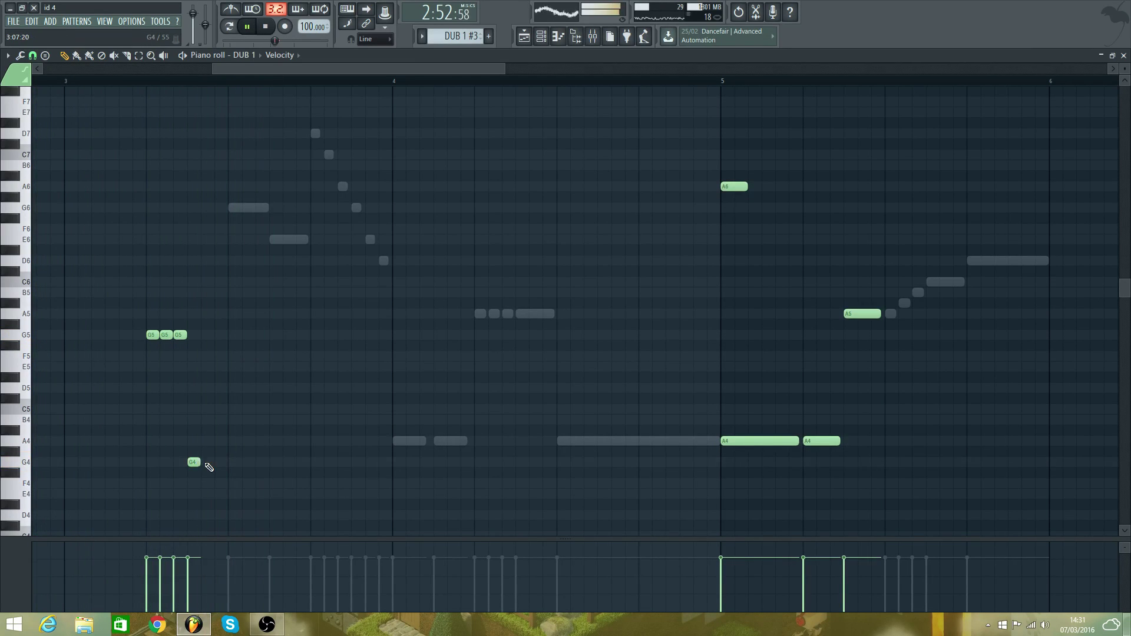
click(208, 463)
click(221, 463)
key(space)
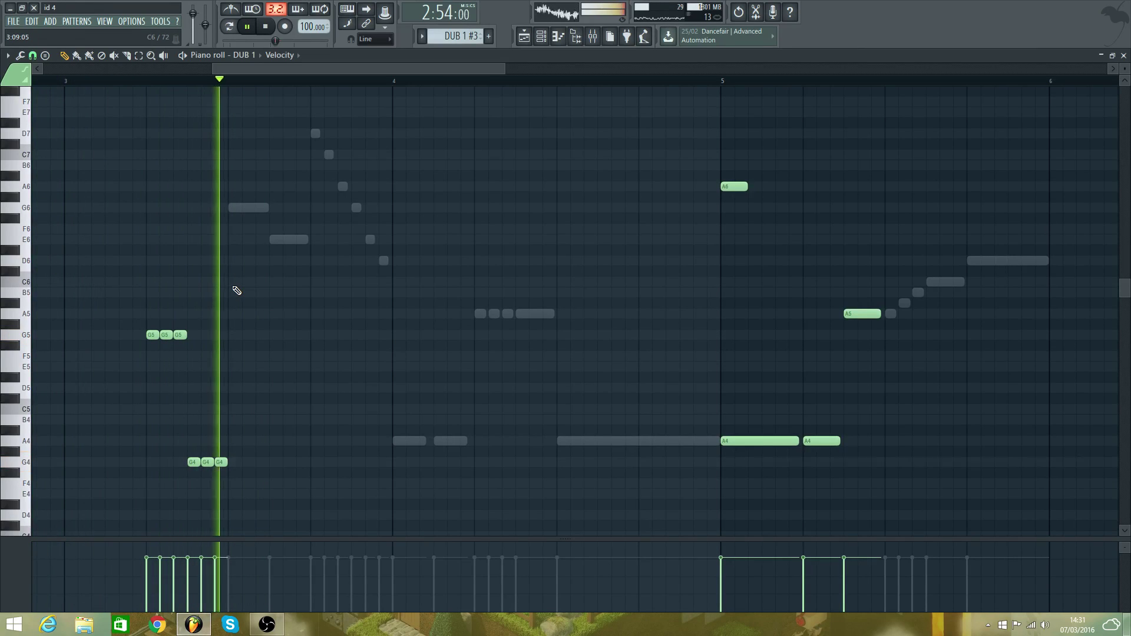
key(space)
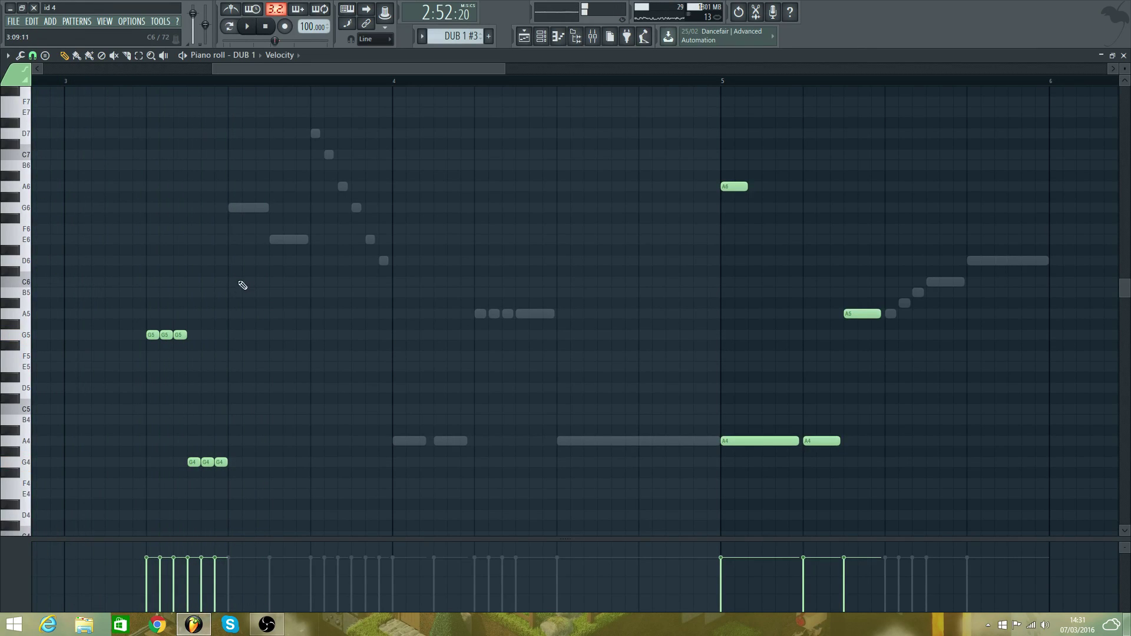
- Open the list of channels whose notes can be edited in the piano roll
click(243, 56)
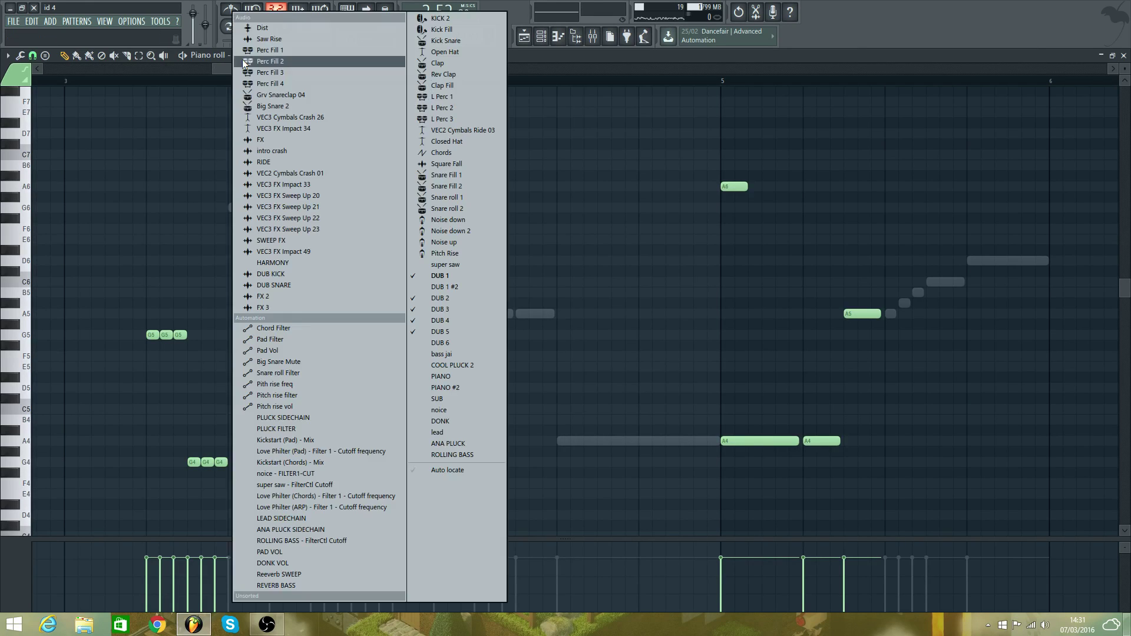
- Switch the piano roll to DUB 3 and lower its two bar 3 notes to G5 and C6, playing back the changes
click(458, 308)
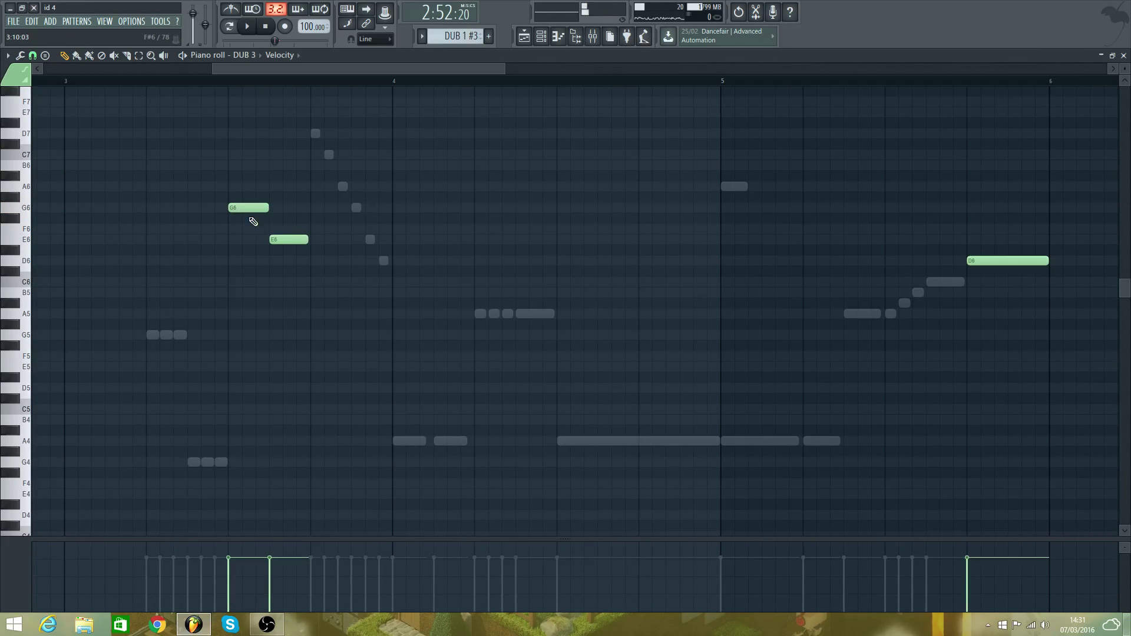
drag(253, 221, 248, 332)
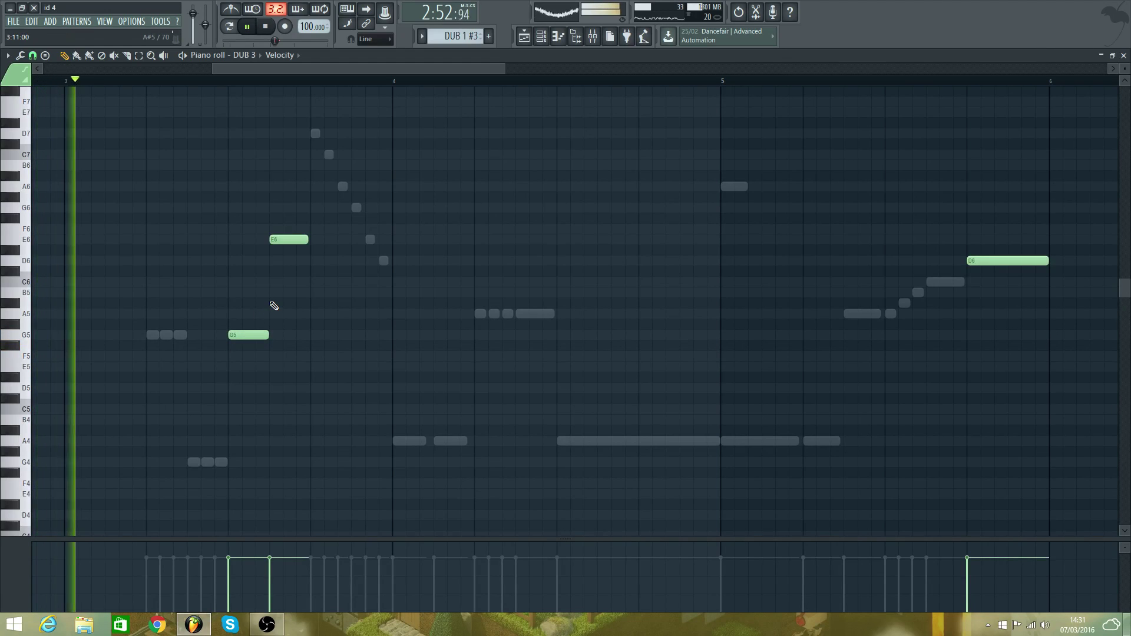
key(space)
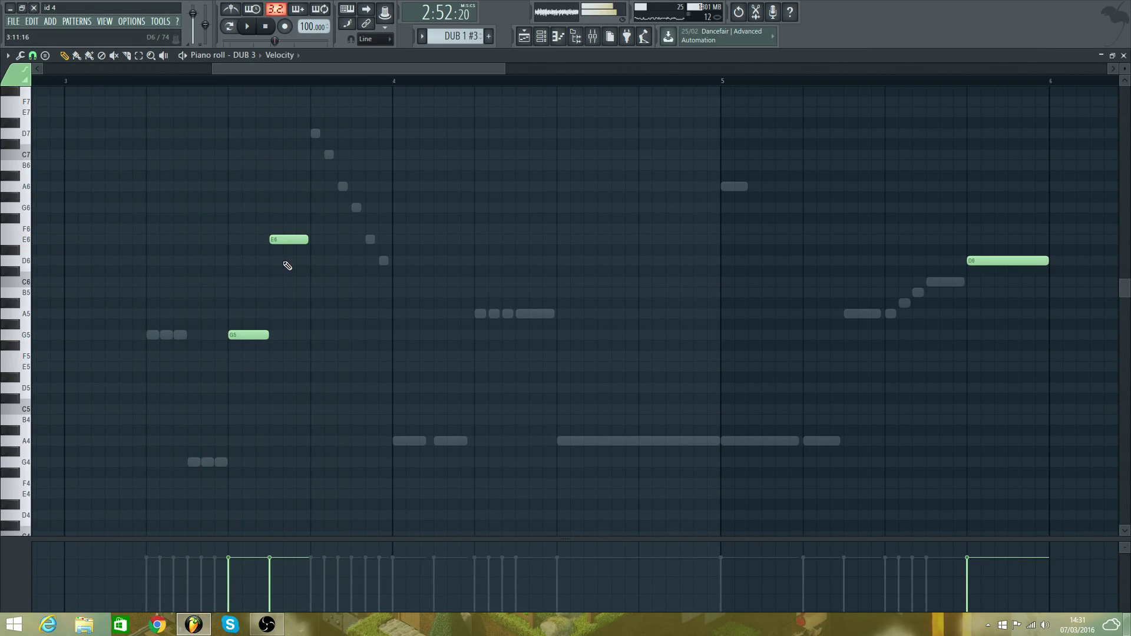
drag(284, 242, 287, 283)
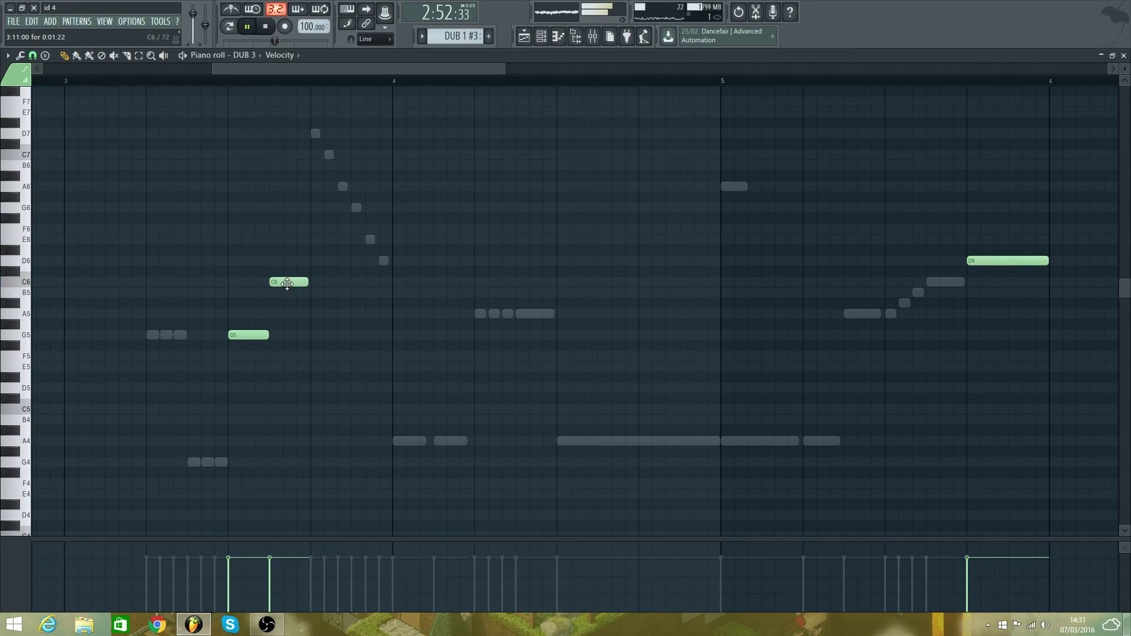
key(space)
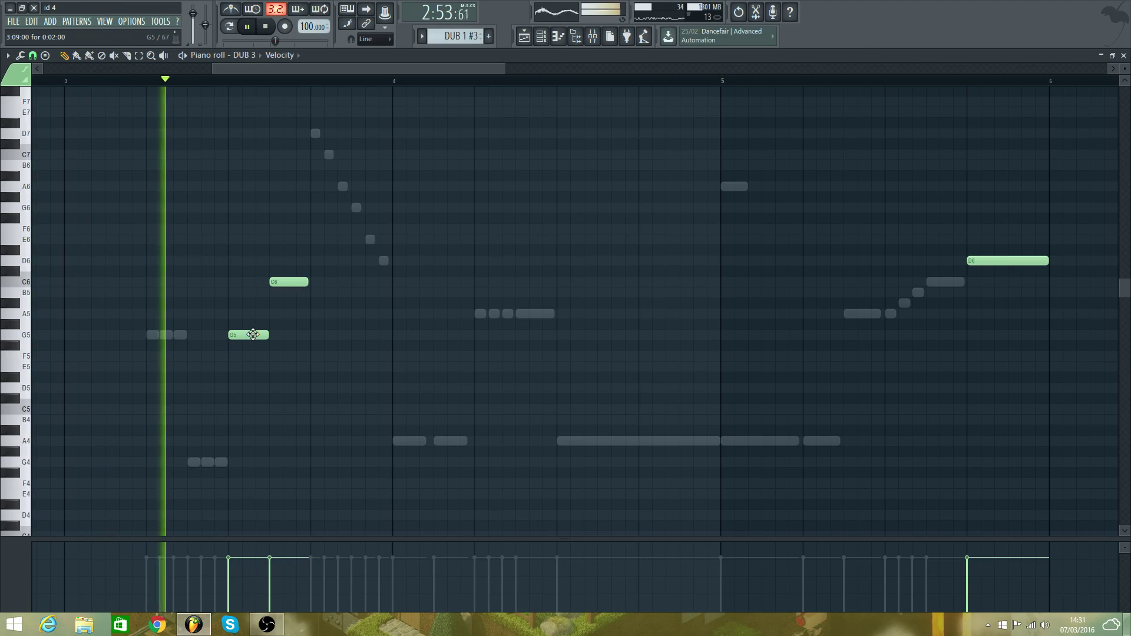
key(space)
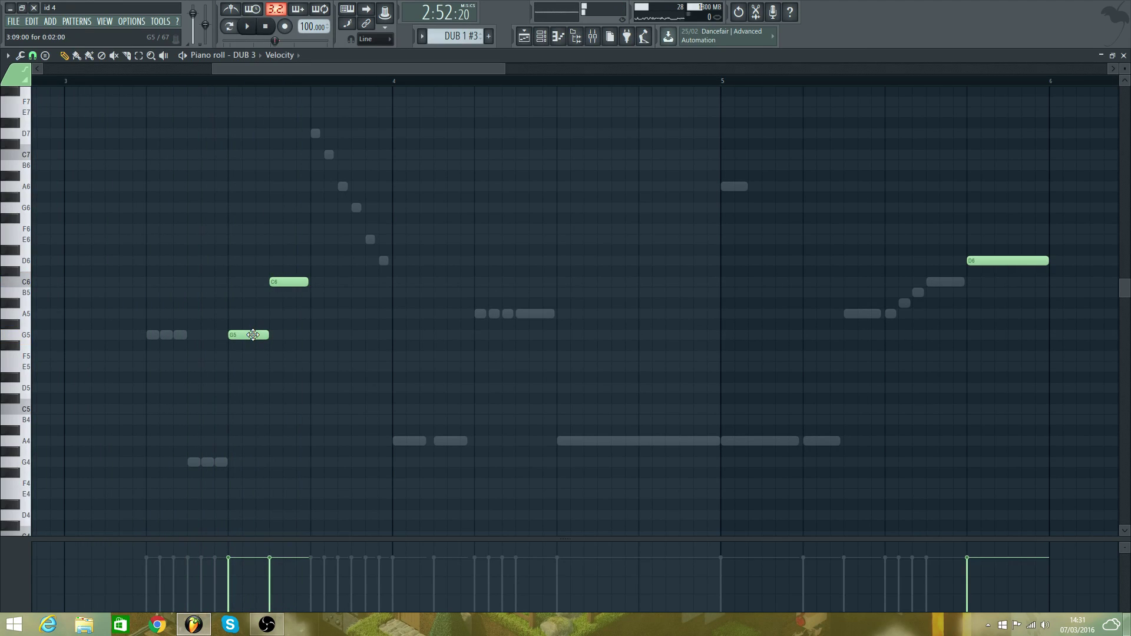
- Replace the two DUB 3 notes in bar 3 with a six-note run of D6, E6, D6, C6, B5 and A5
drag(251, 337, 249, 257)
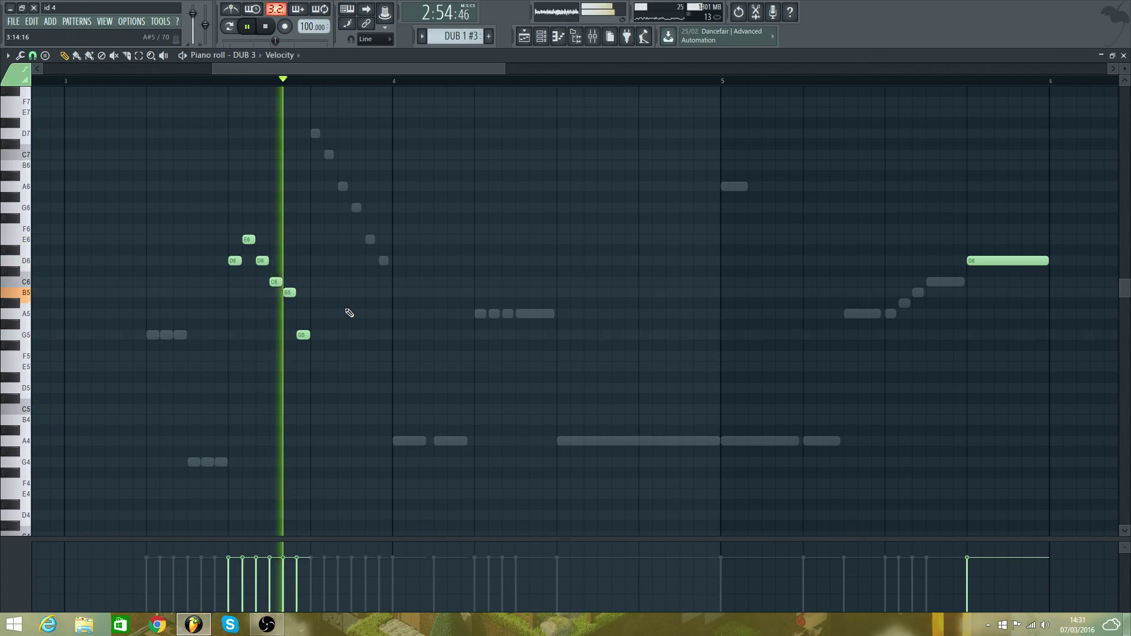
key(space)
drag(284, 68, 50, 100)
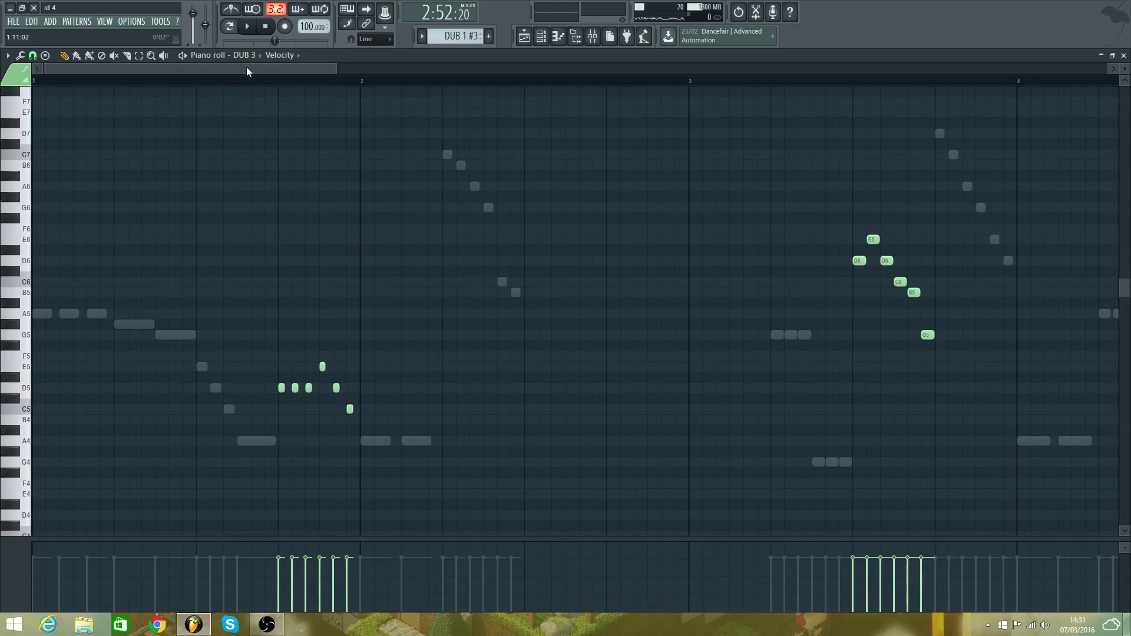
drag(247, 72, 399, 114)
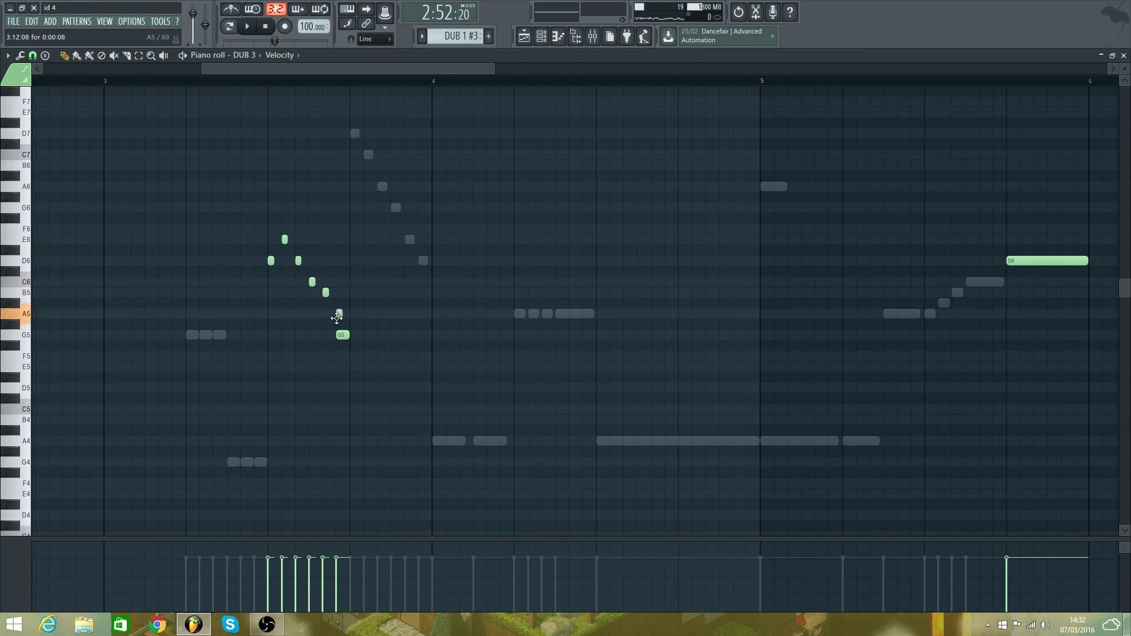
right_click(341, 336)
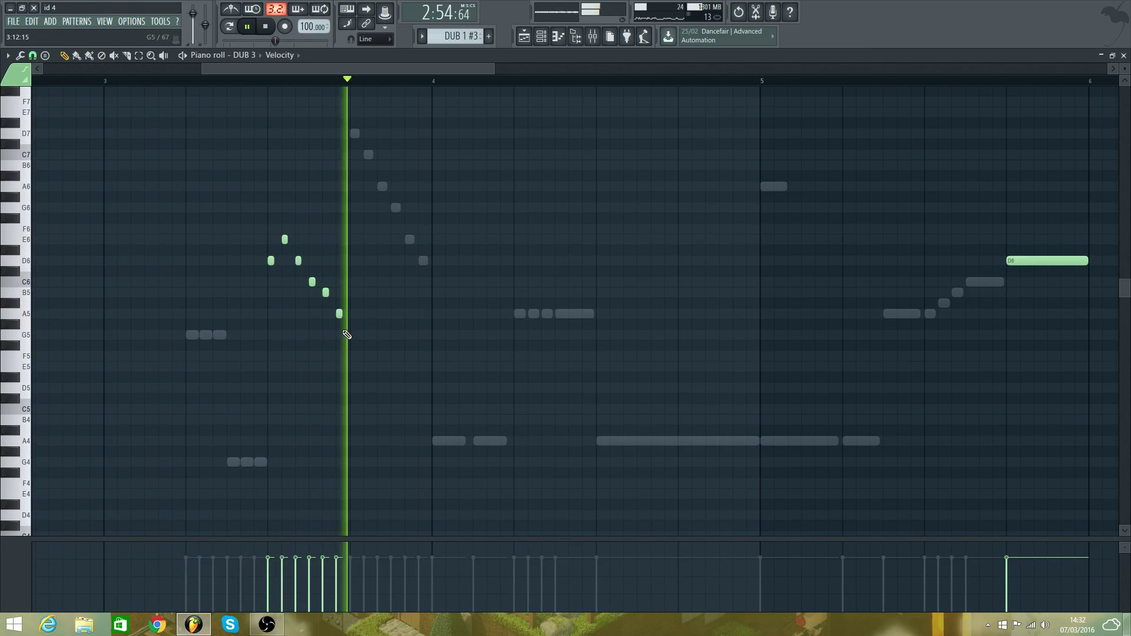
- Delete all six short notes of the DUB 3 run in bar 3
right_click(298, 261)
right_click(313, 282)
right_click(326, 293)
right_click(339, 313)
right_click(284, 239)
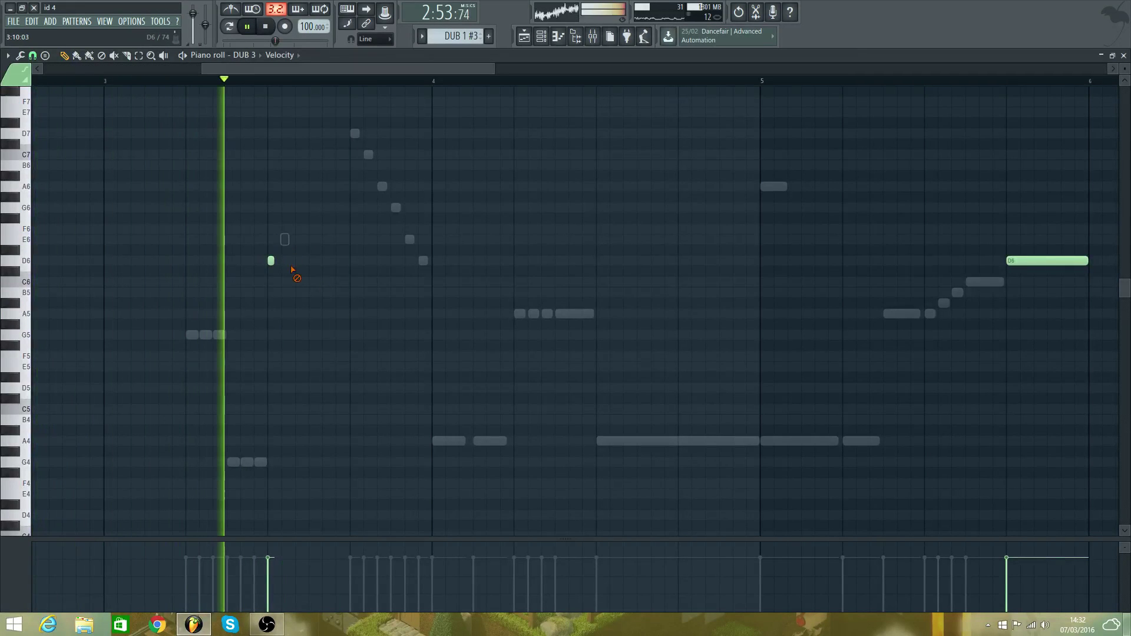
right_click(271, 260)
key(space)
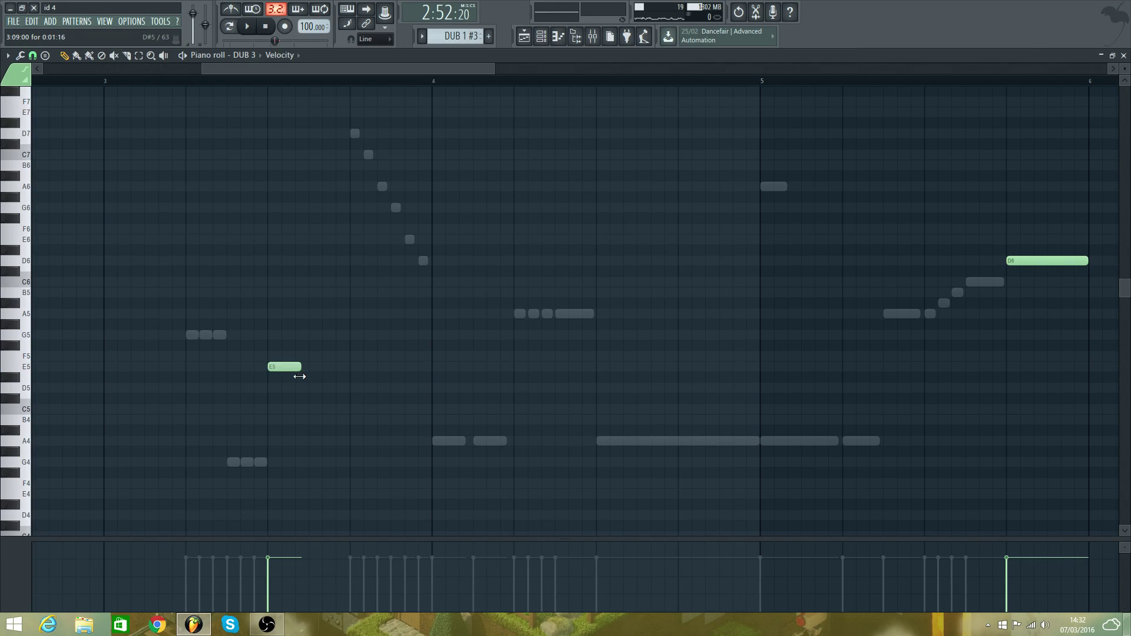
- Fill the cleared gap in bar 3 with an E5 note followed by a G5 note, each extended to reach the next note
click(312, 334)
key(space)
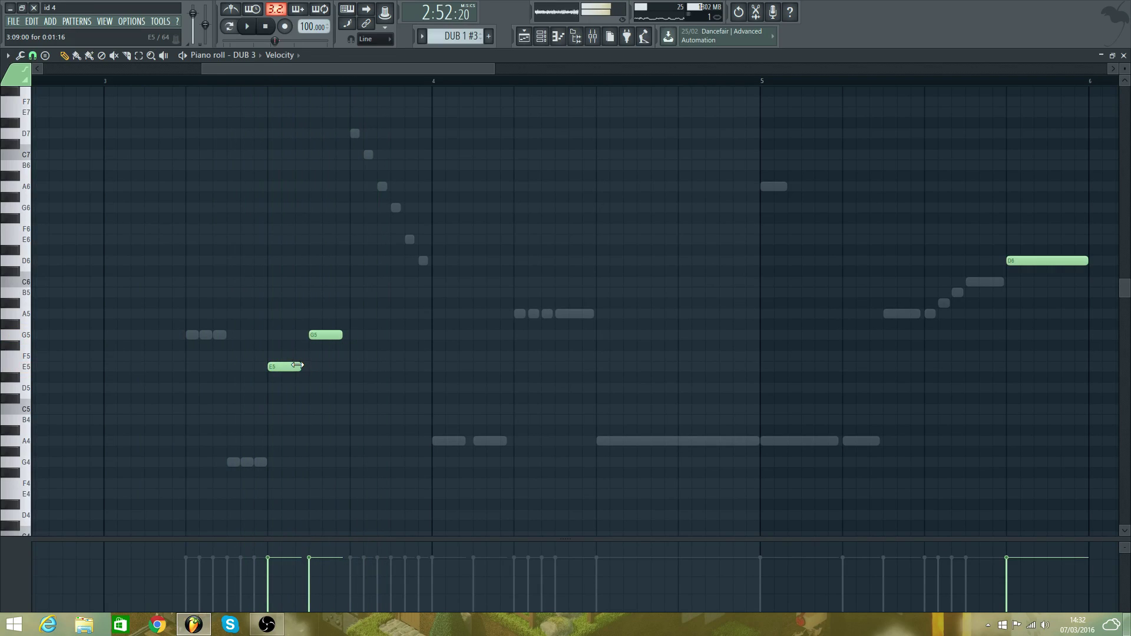
double_click(289, 367)
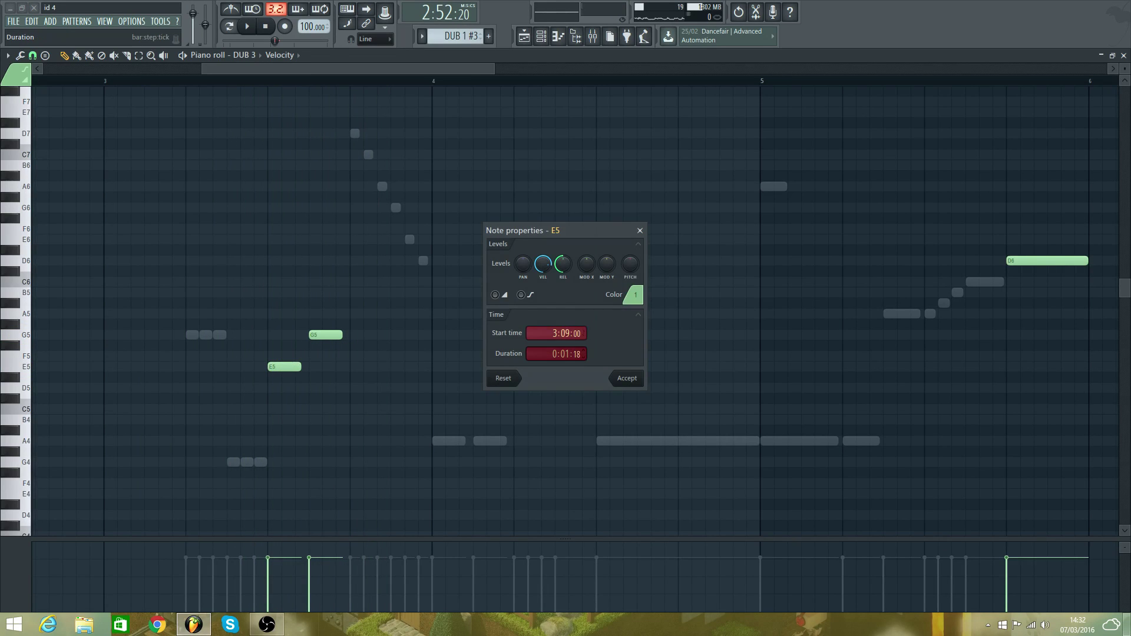
click(626, 385)
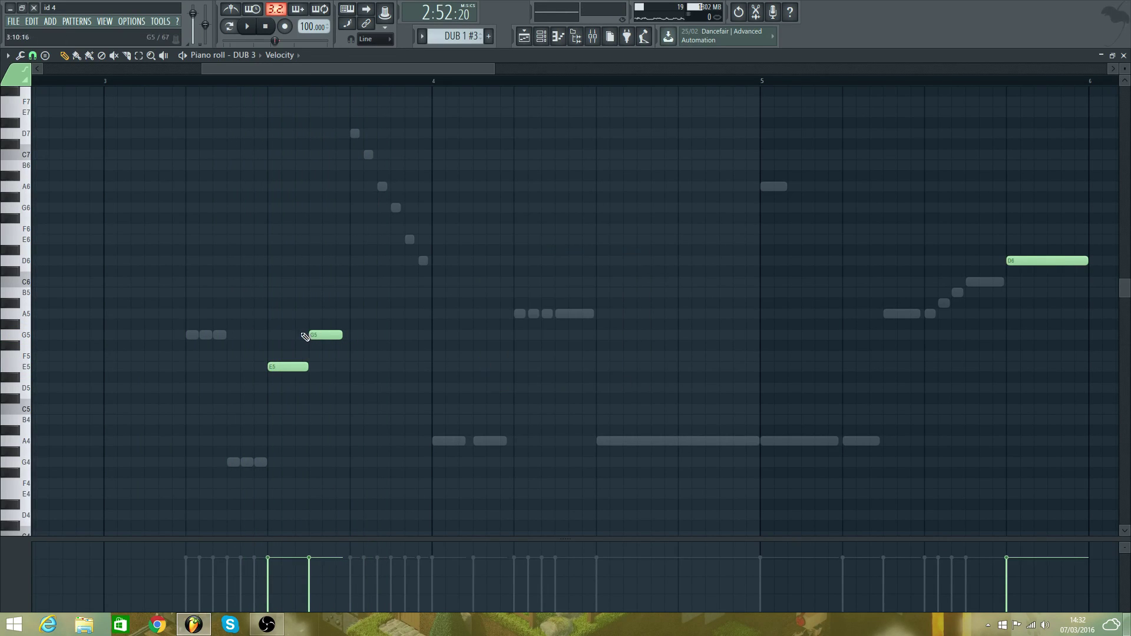
click(316, 337)
key(space)
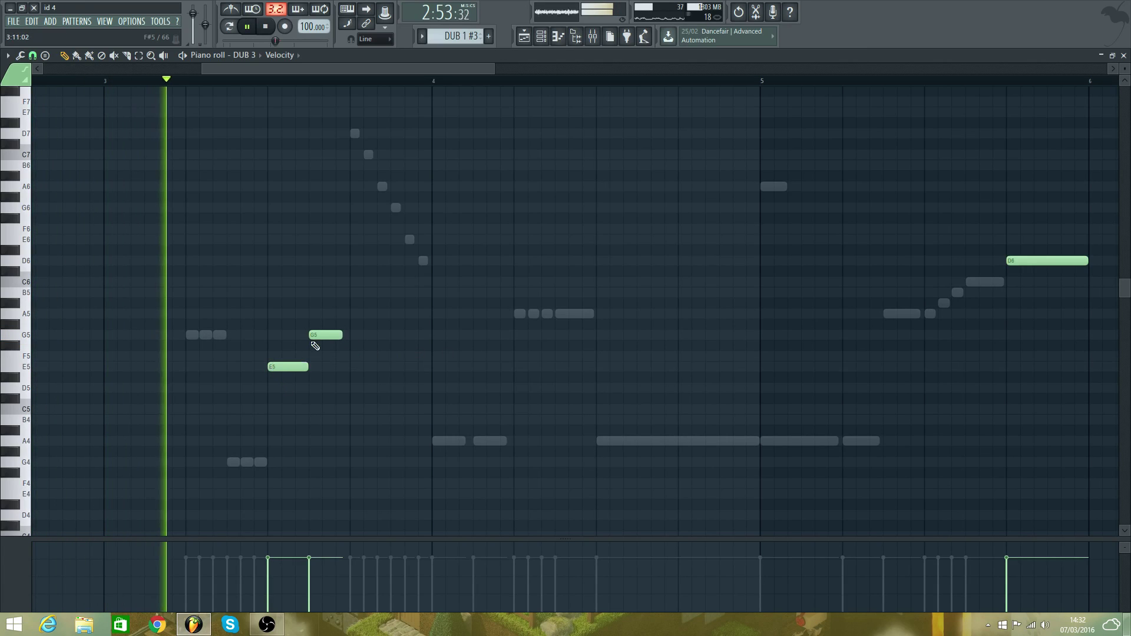
key(space)
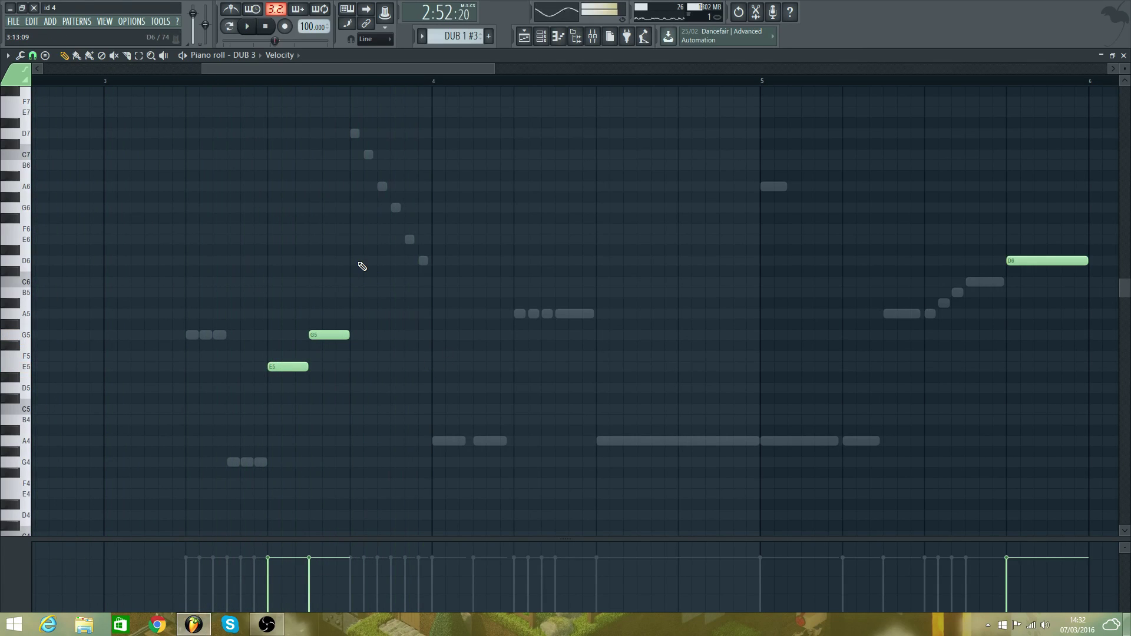
- Check the DUB 2 and DUB 3 notes, ending with the DUB 4 channel open in the piano roll
click(252, 54)
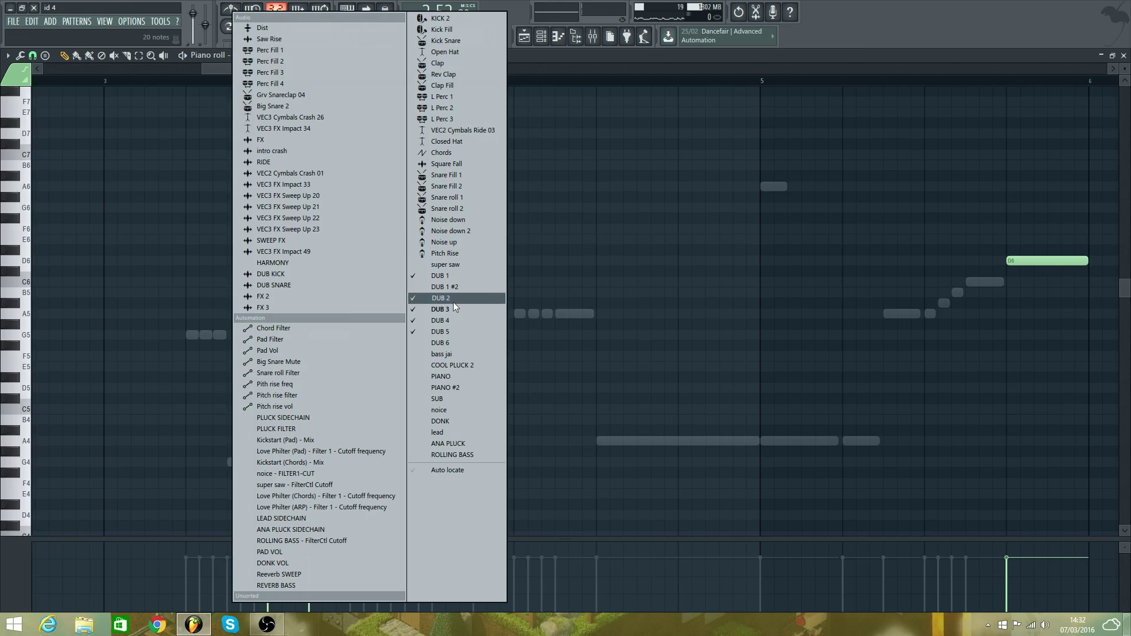
click(455, 299)
click(248, 53)
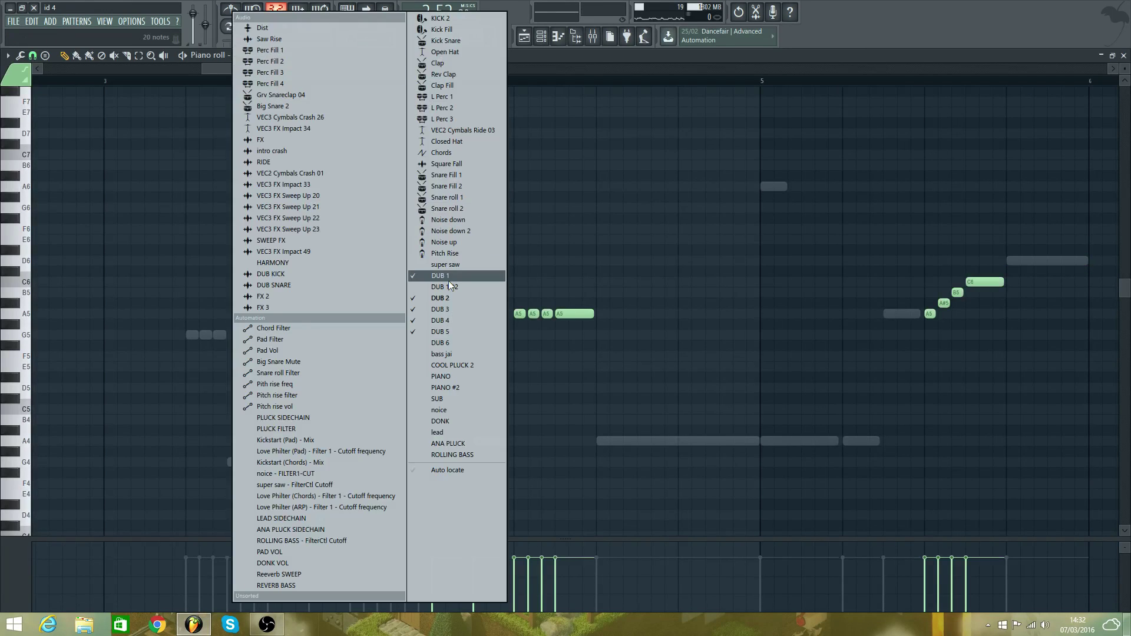
click(445, 308)
click(236, 53)
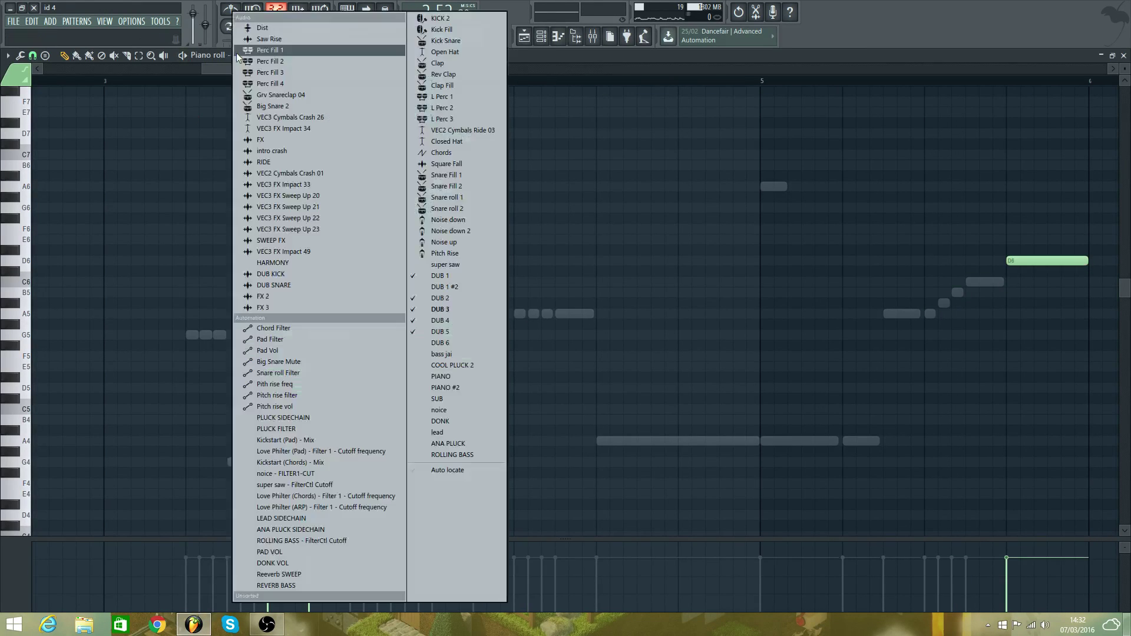
click(440, 321)
- Rework the six-note DUB 4 run at the end of bar 3 to E7, D7, A6, G6, E6, D6, auditioning the changes
scroll(377, 248, up, 4)
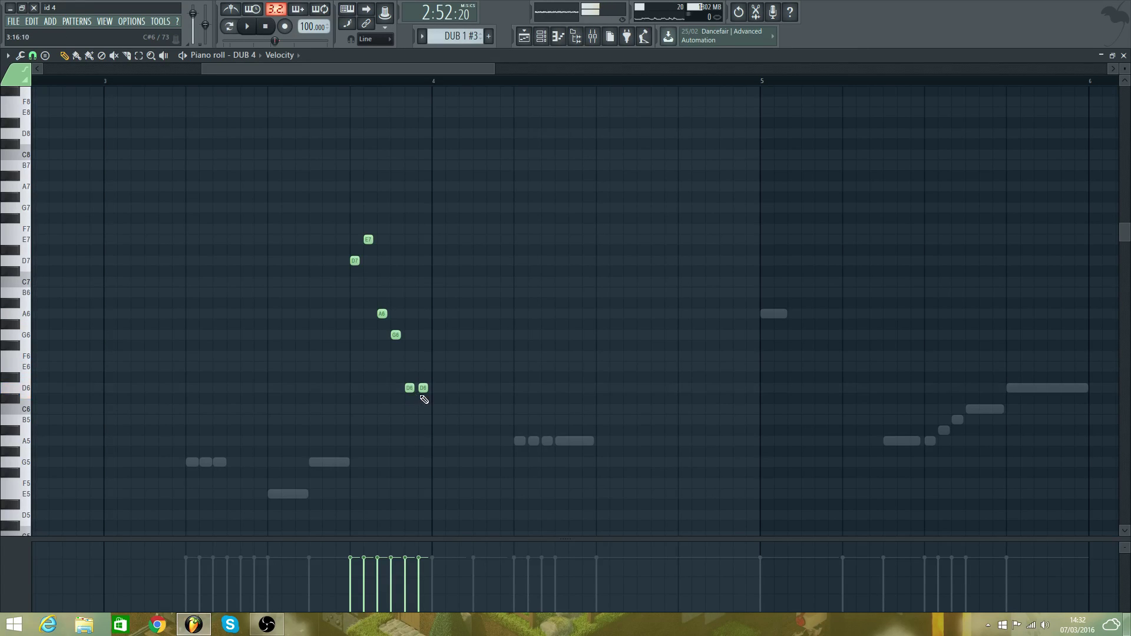
key(space)
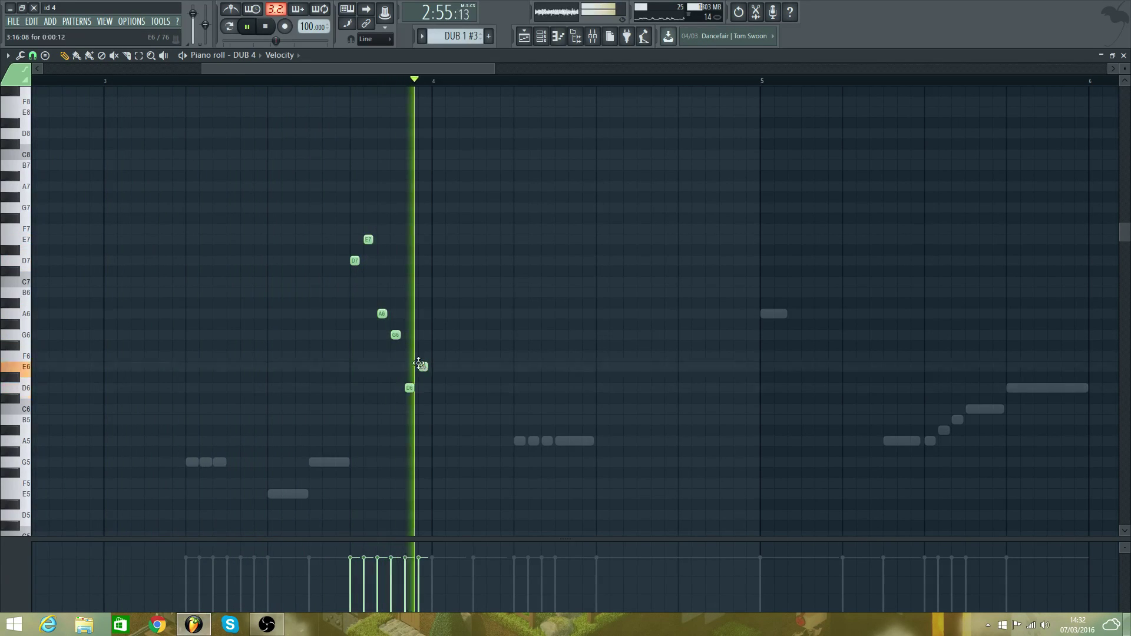
mouse_move(412, 387)
mouse_down()
mouse_move(432, 371)
mouse_move(414, 365)
mouse_up()
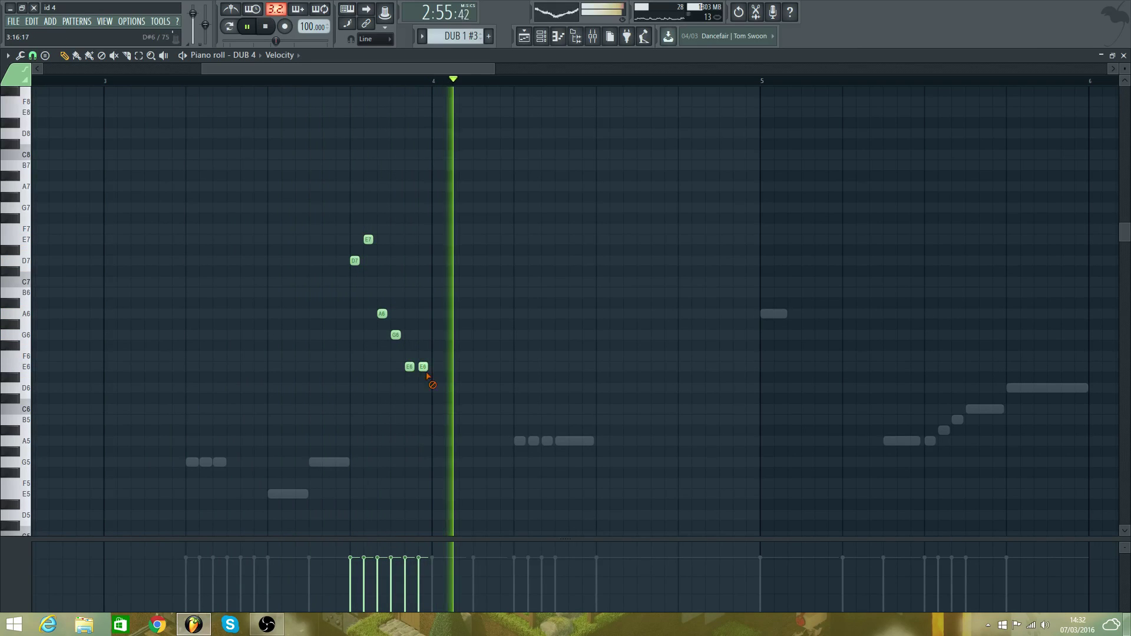
key(space)
key(space)
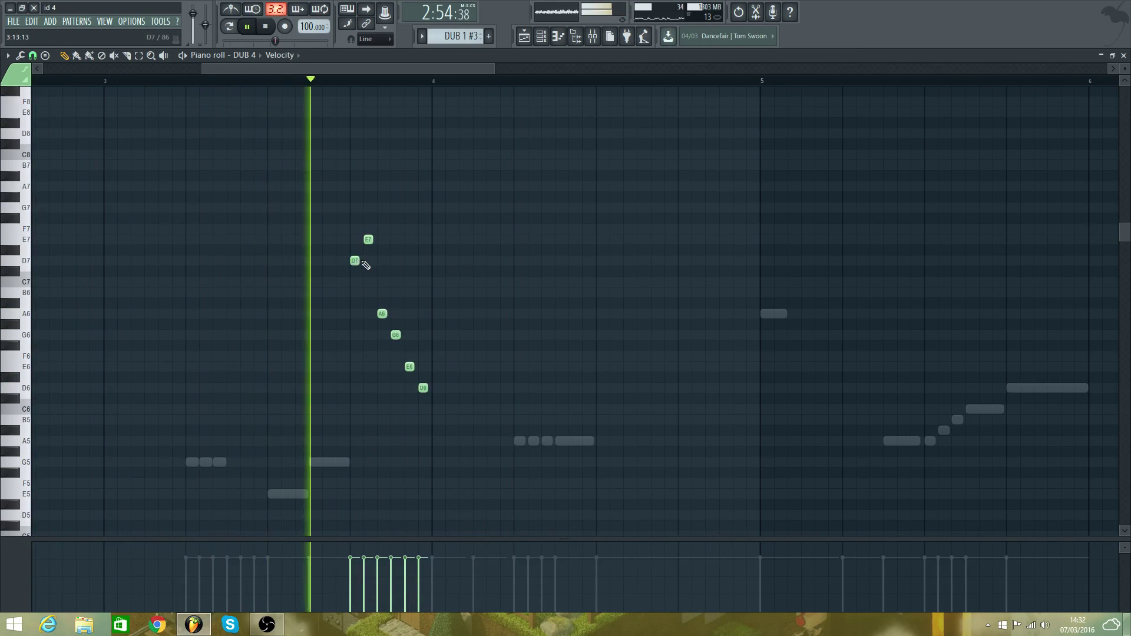
key(space)
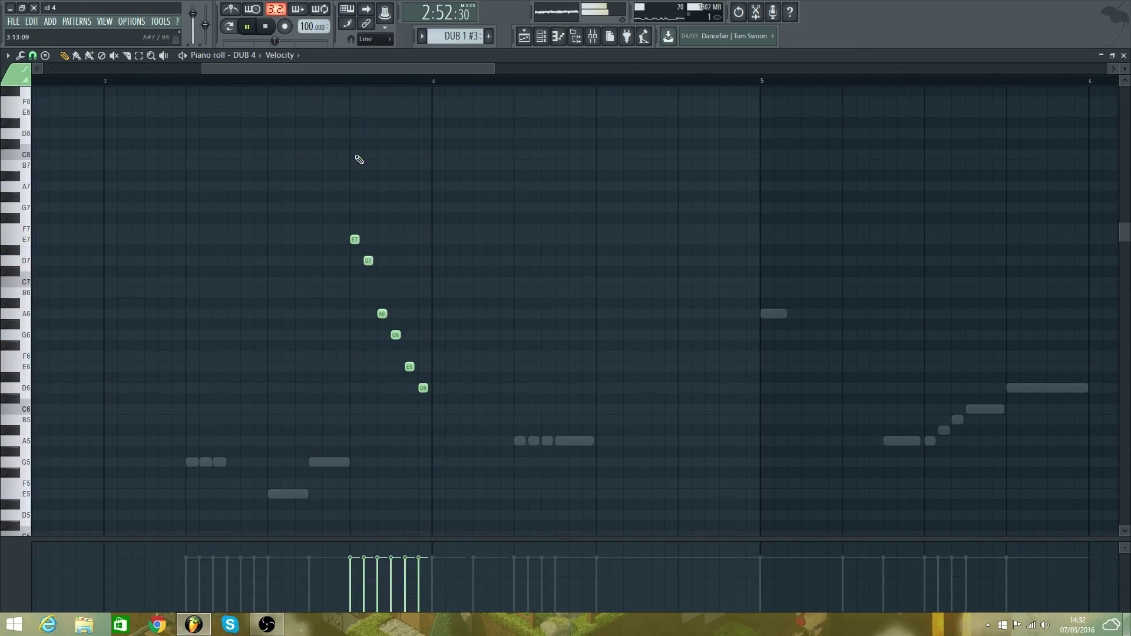
key(space)
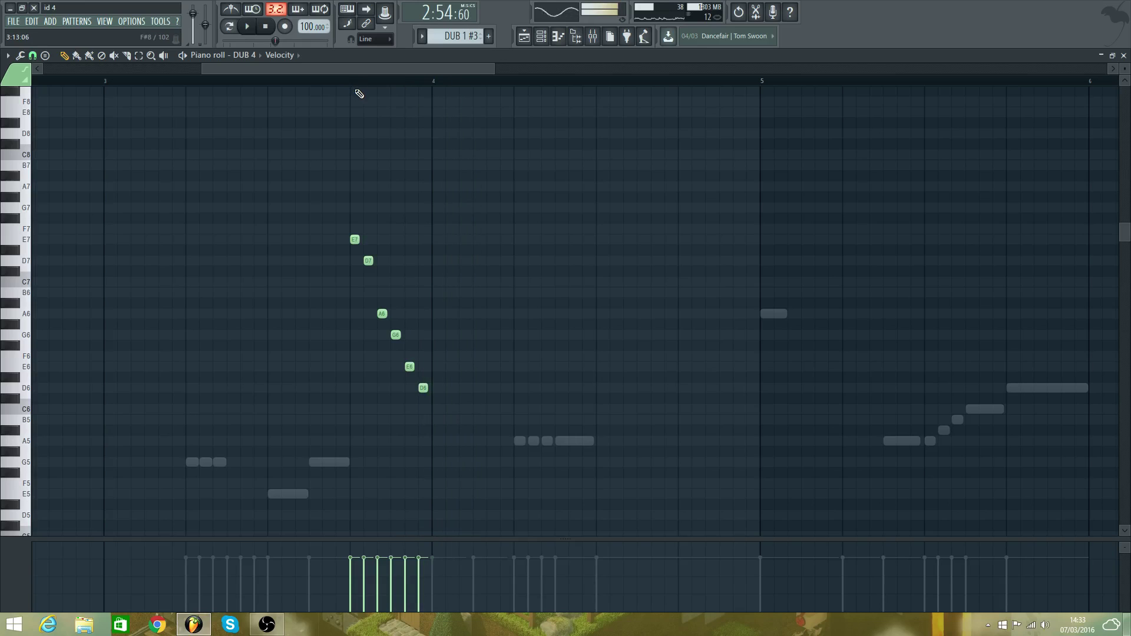
- Audition the DUB 4 run in bar 3 repeatedly, moving the playback start position to hear it in context
key(space)
scroll(413, 150, down, 3)
key(space)
key(space)
key(space)
click(423, 293)
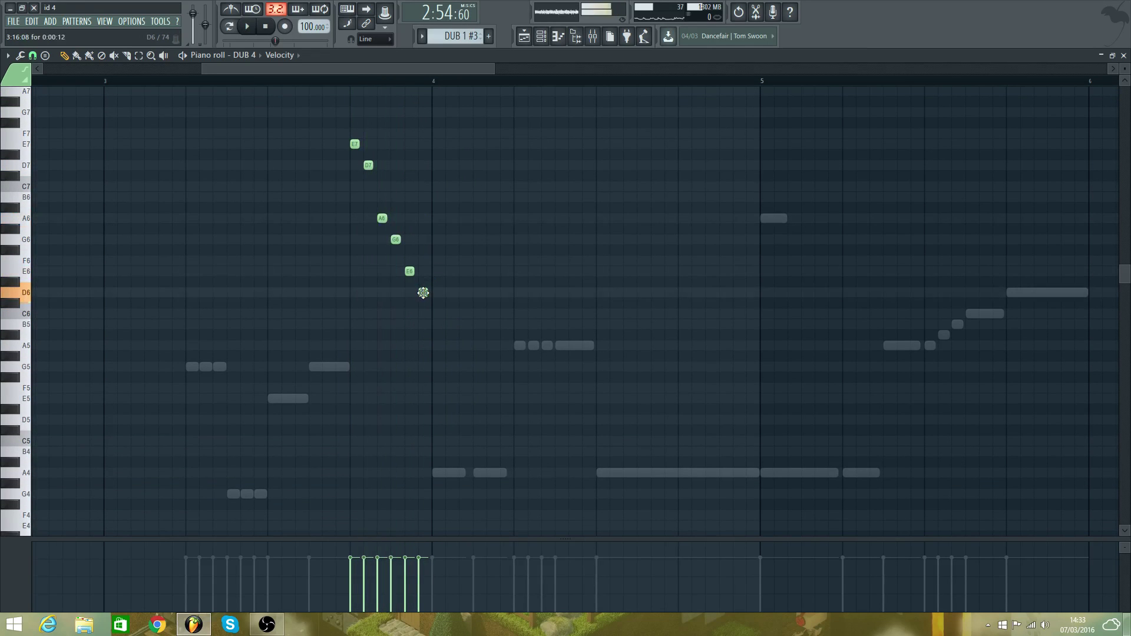
key(space)
drag(412, 366, 425, 294)
key(space)
key(space)
key(space)
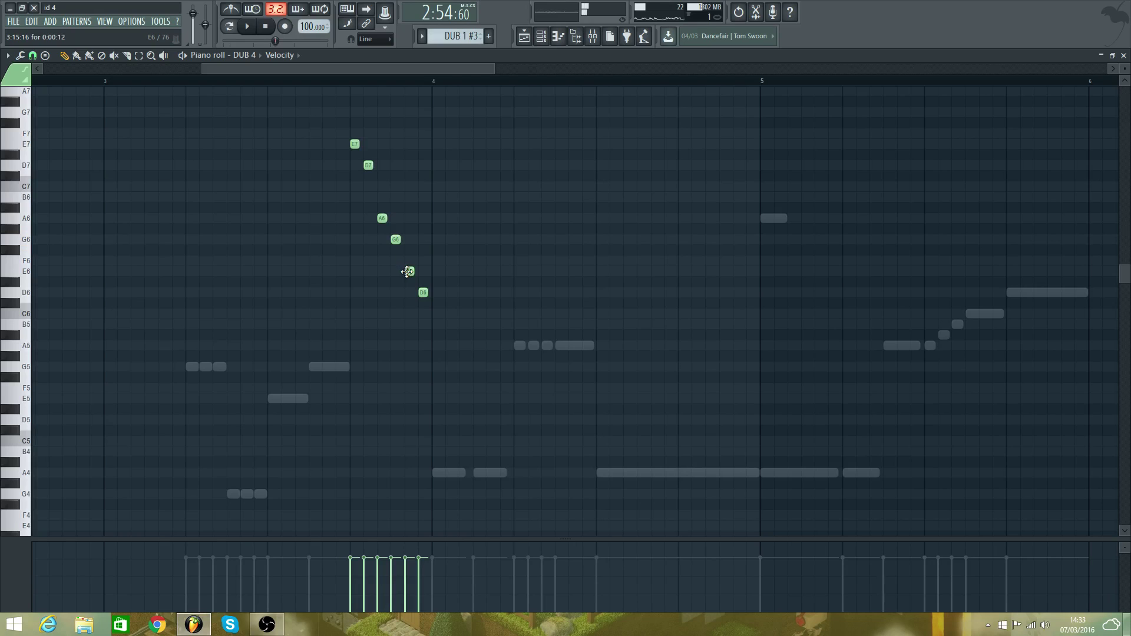
key(space)
scroll(451, 303, down, 1)
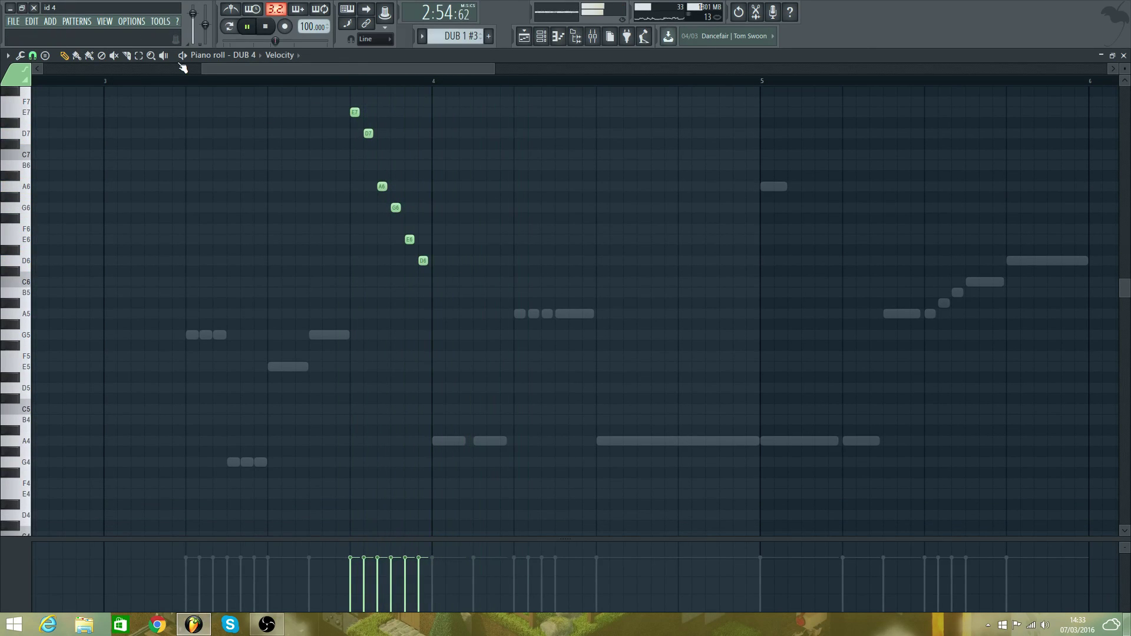
click(198, 81)
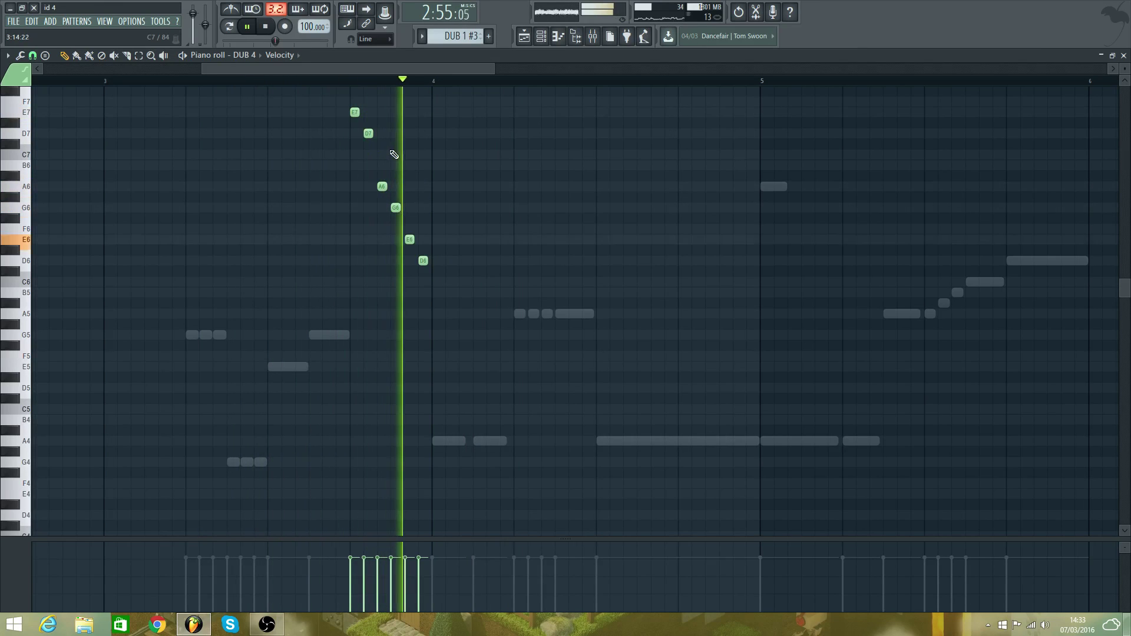
key(space)
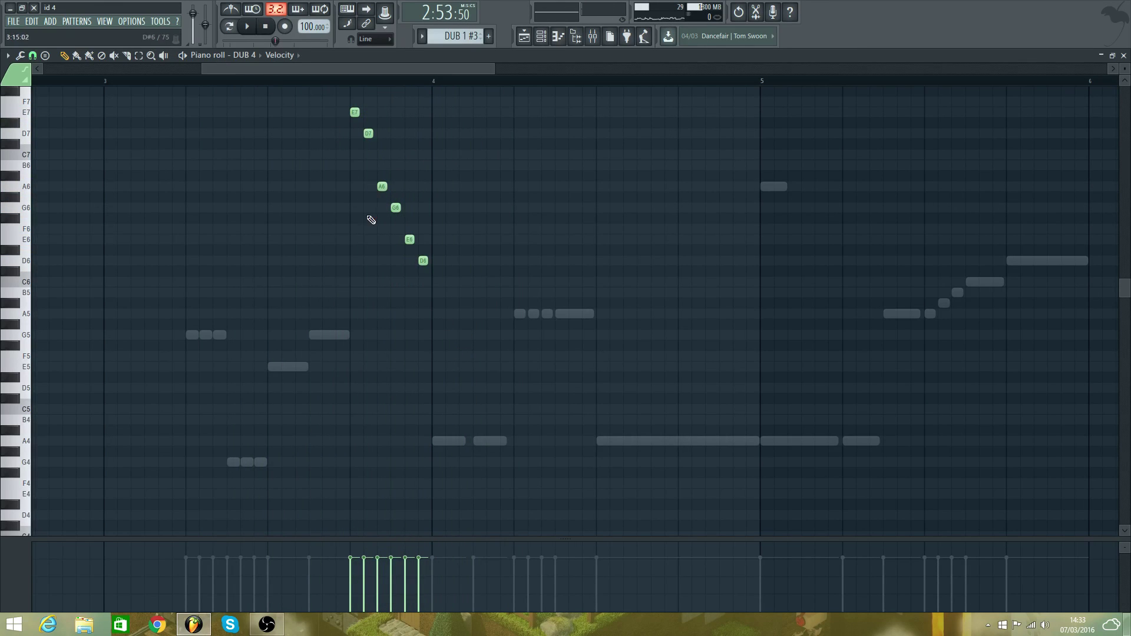
- In DUB 2, move the first two notes of bar 4 to G4 and G5, keeping the second at its original timing, and audition them
click(259, 59)
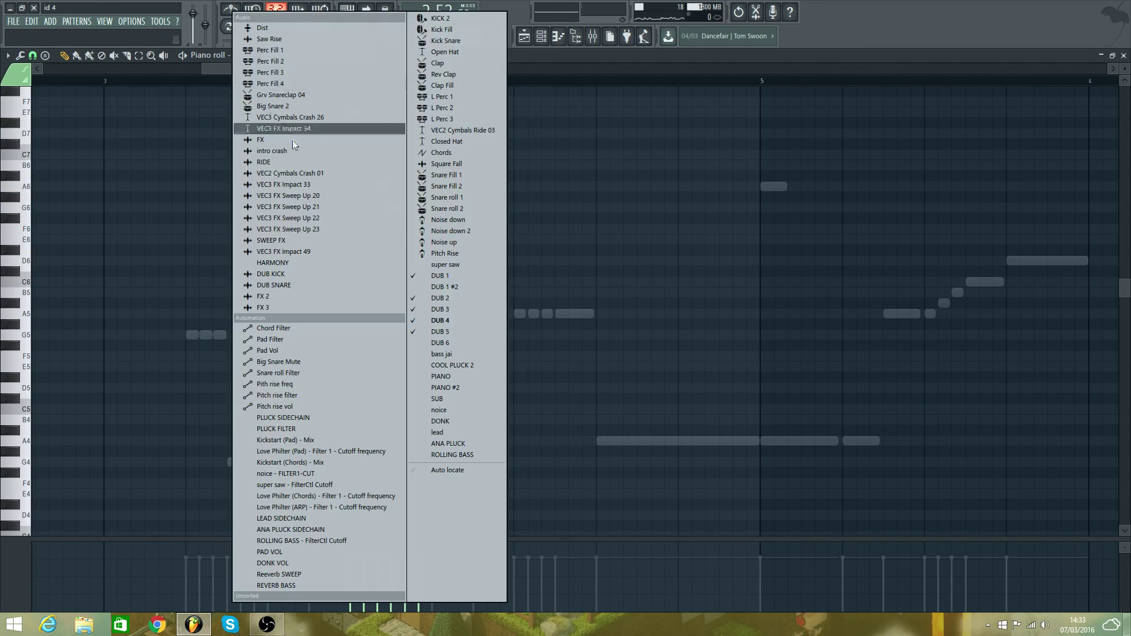
click(440, 276)
click(245, 56)
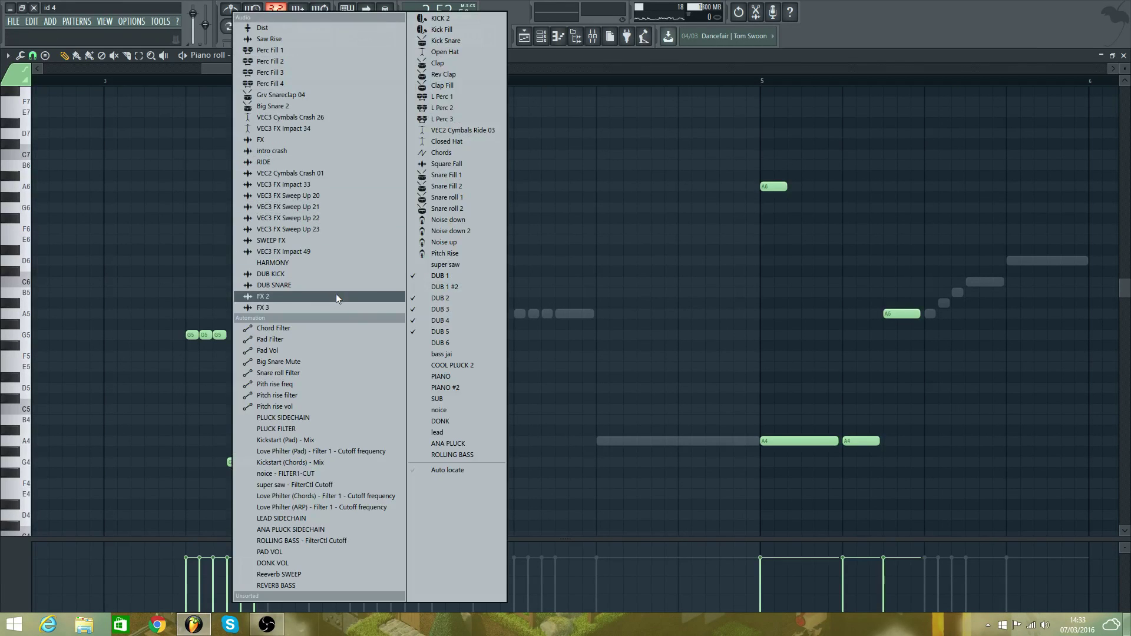
click(459, 297)
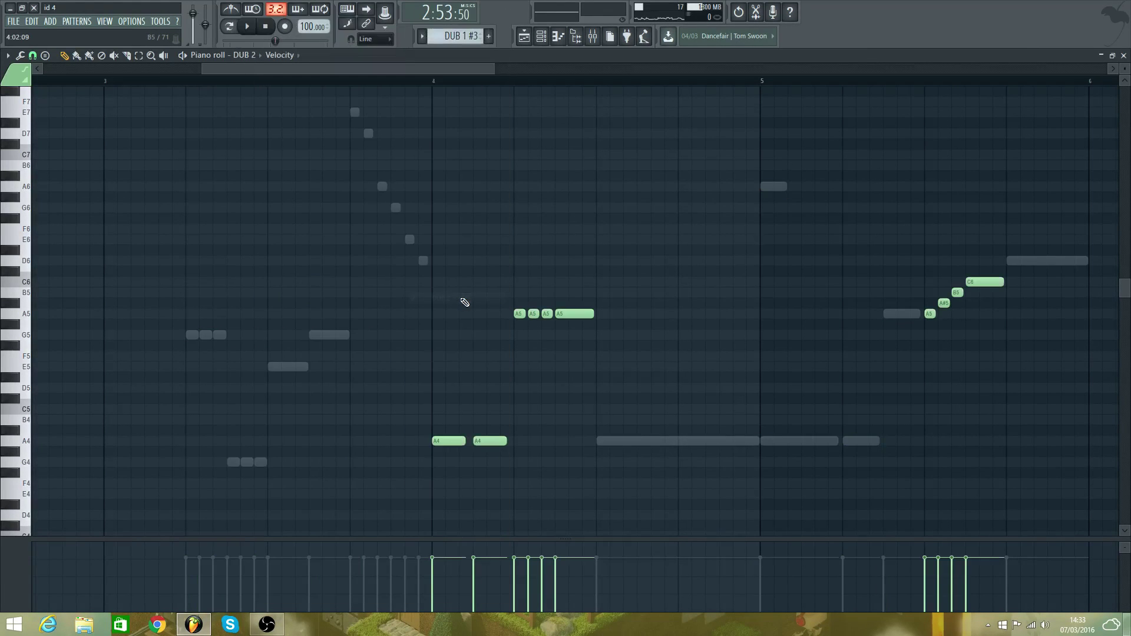
scroll(448, 387, down, 2)
key(space)
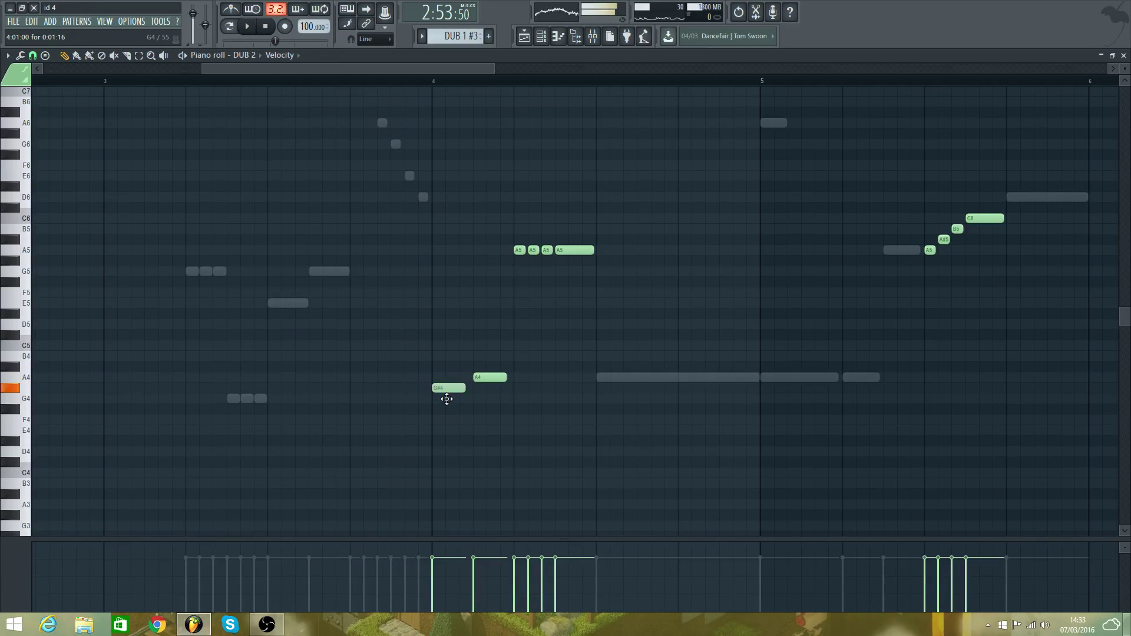
drag(447, 399, 446, 410)
drag(484, 388, 498, 282)
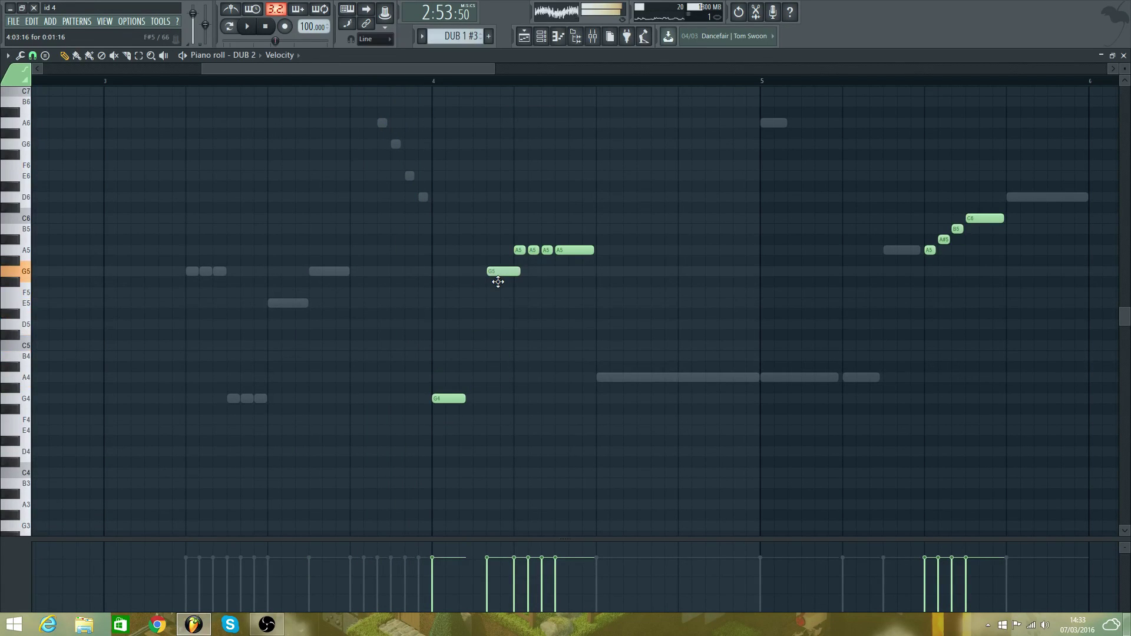
key(space)
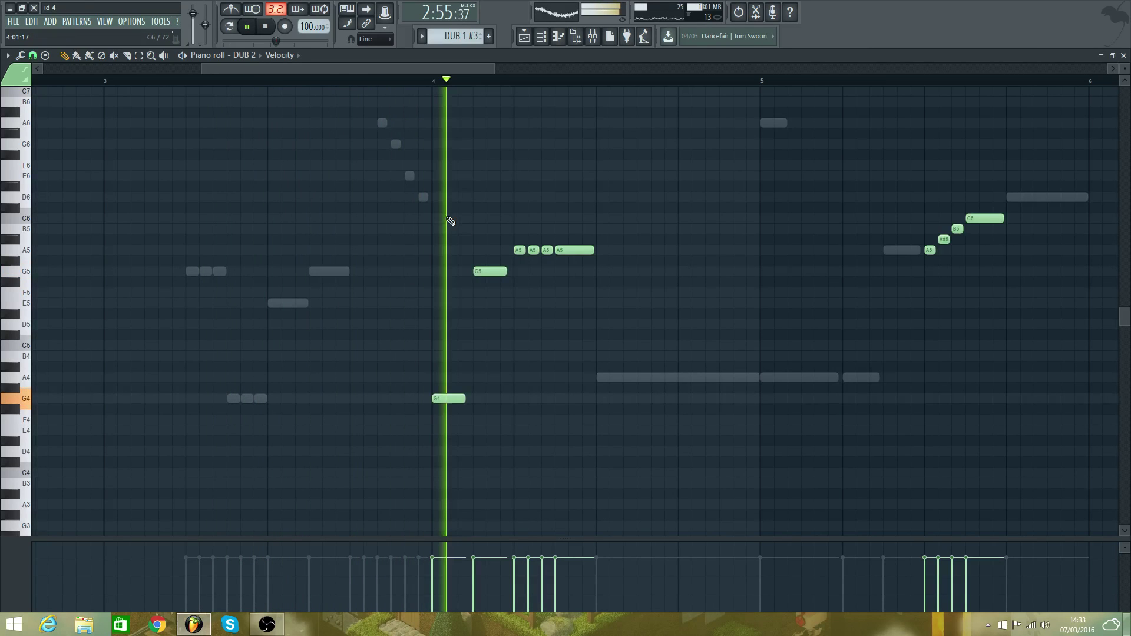
key(space)
key(space)
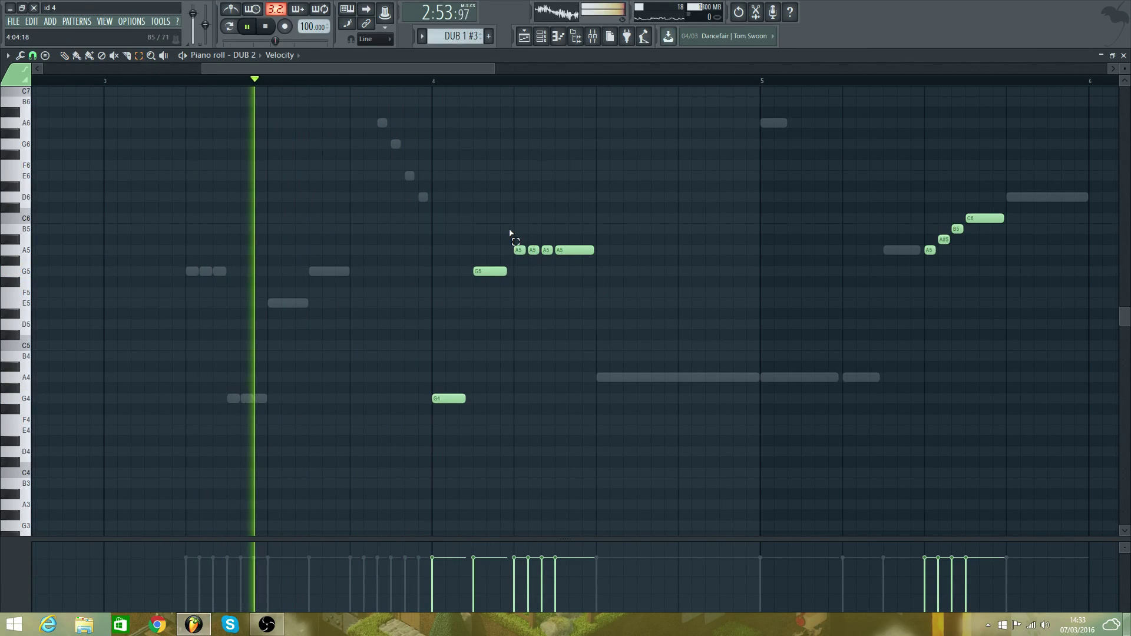
- Raise the group of four A5 notes in bar 4 of DUB 2 to C6 and audition the change
drag(511, 235, 602, 259)
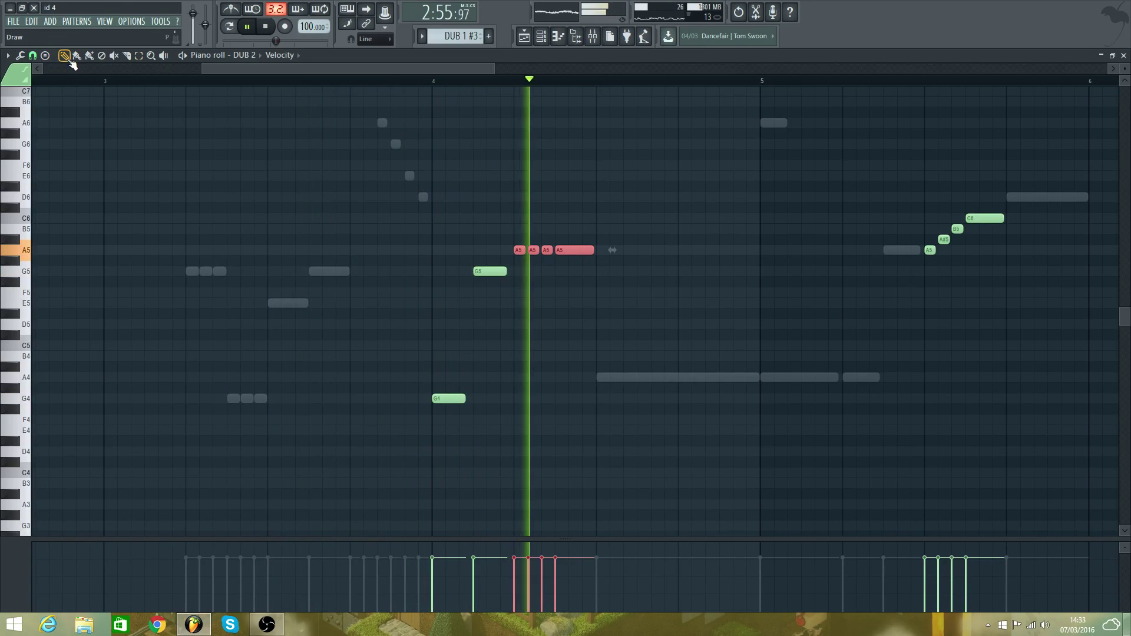
key(space)
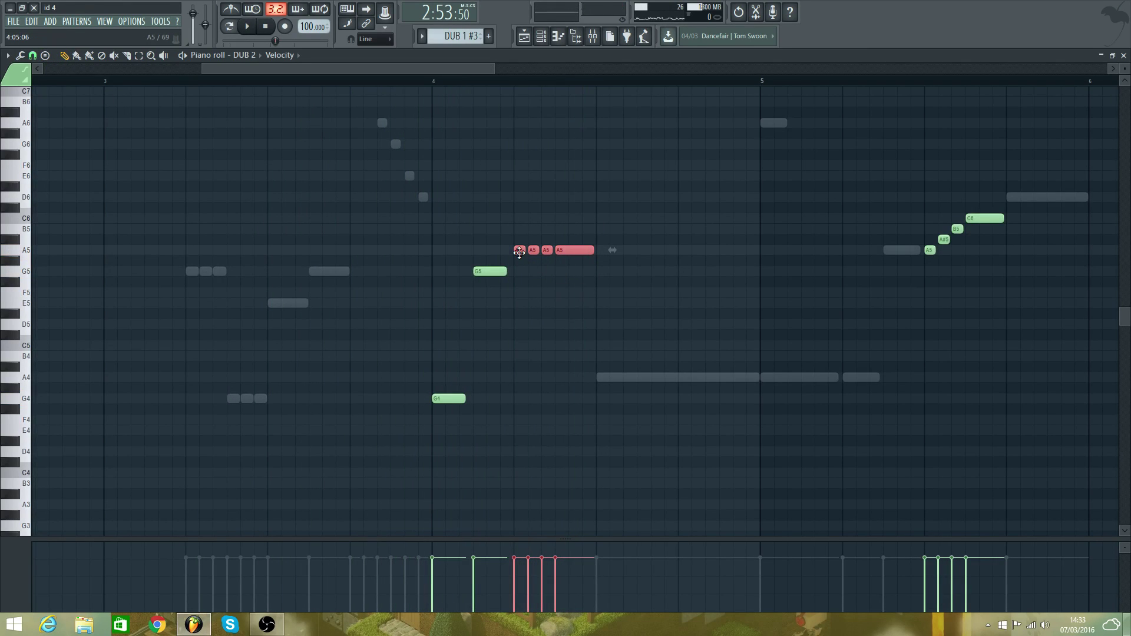
drag(521, 266, 519, 221)
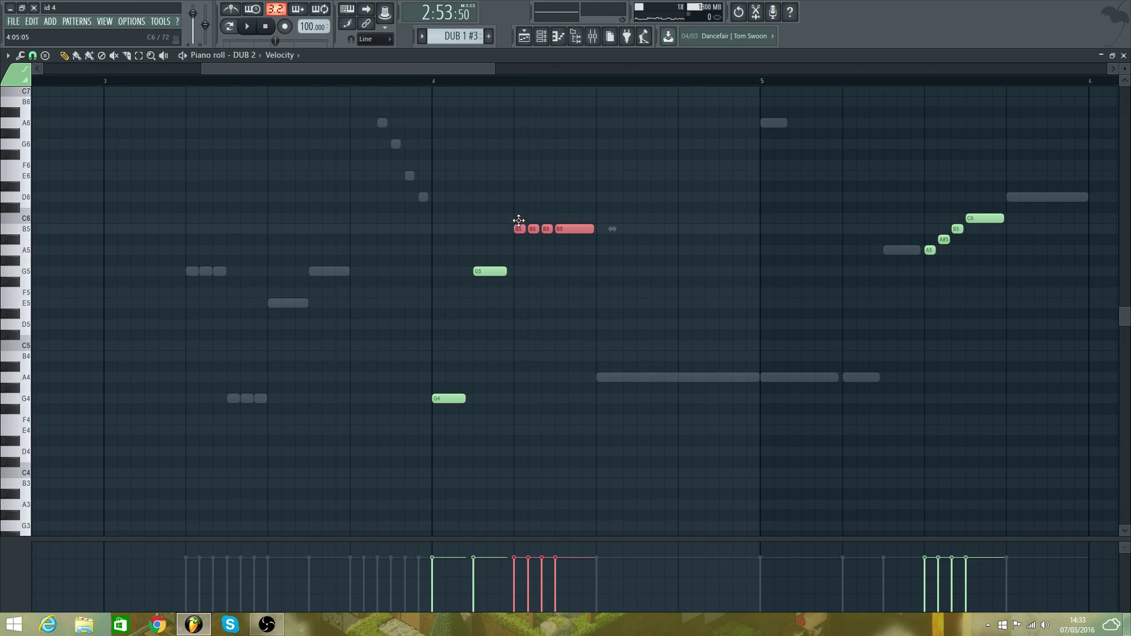
click(536, 247)
key(space)
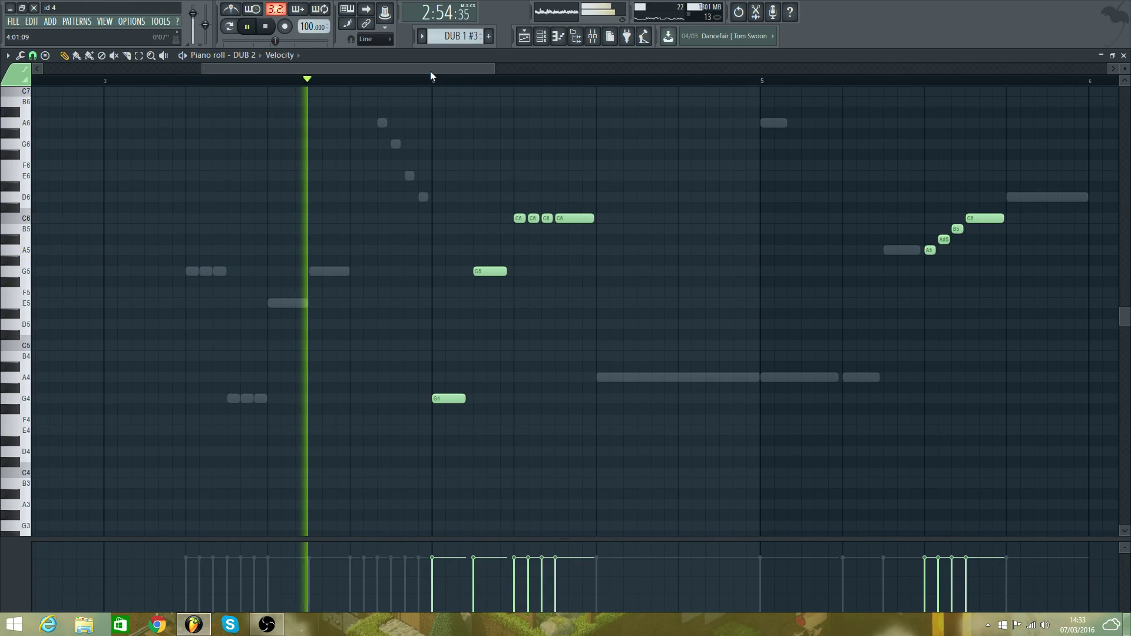
click(449, 92)
right_click(450, 93)
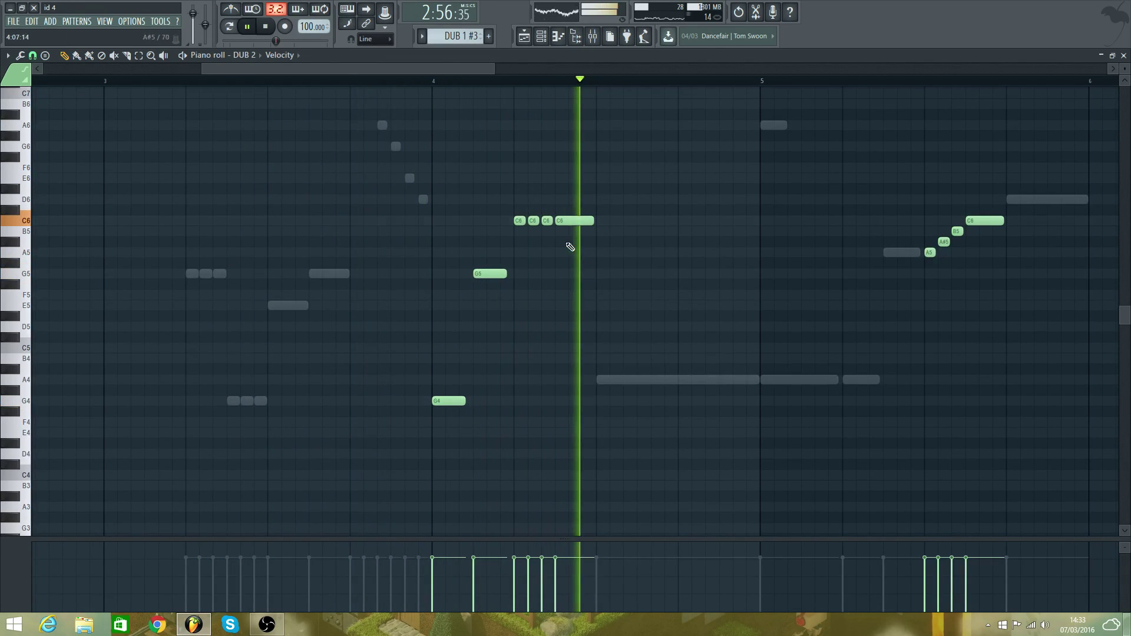
- Lower the long last note of the bar 4 C6 group to A5 and audition the pattern from an earlier point
key(space)
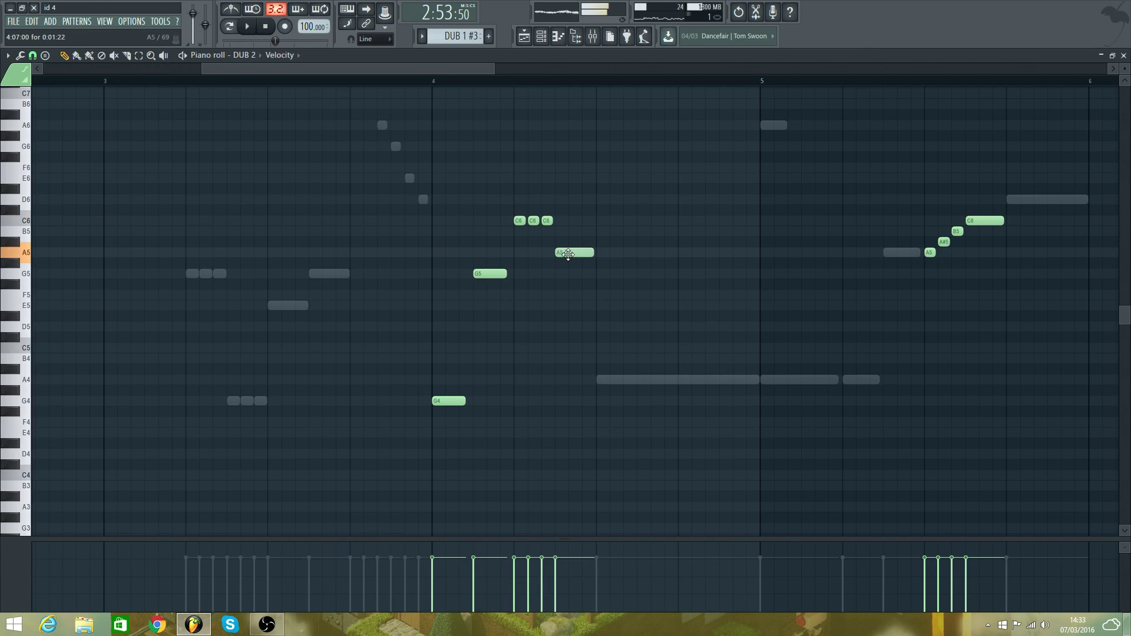
key(space)
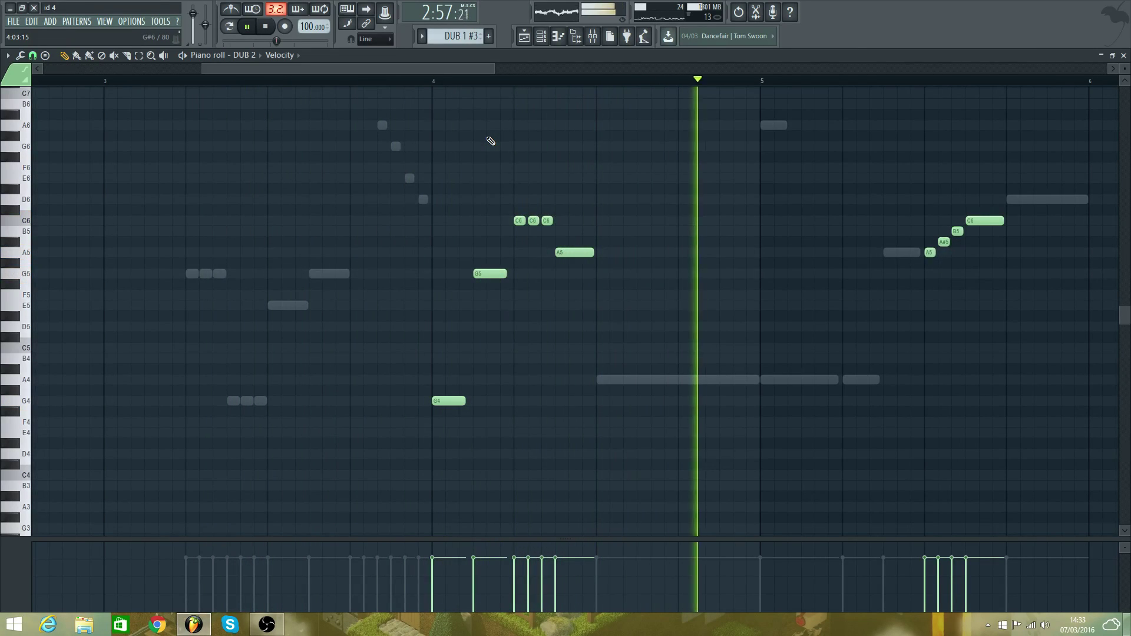
key(space)
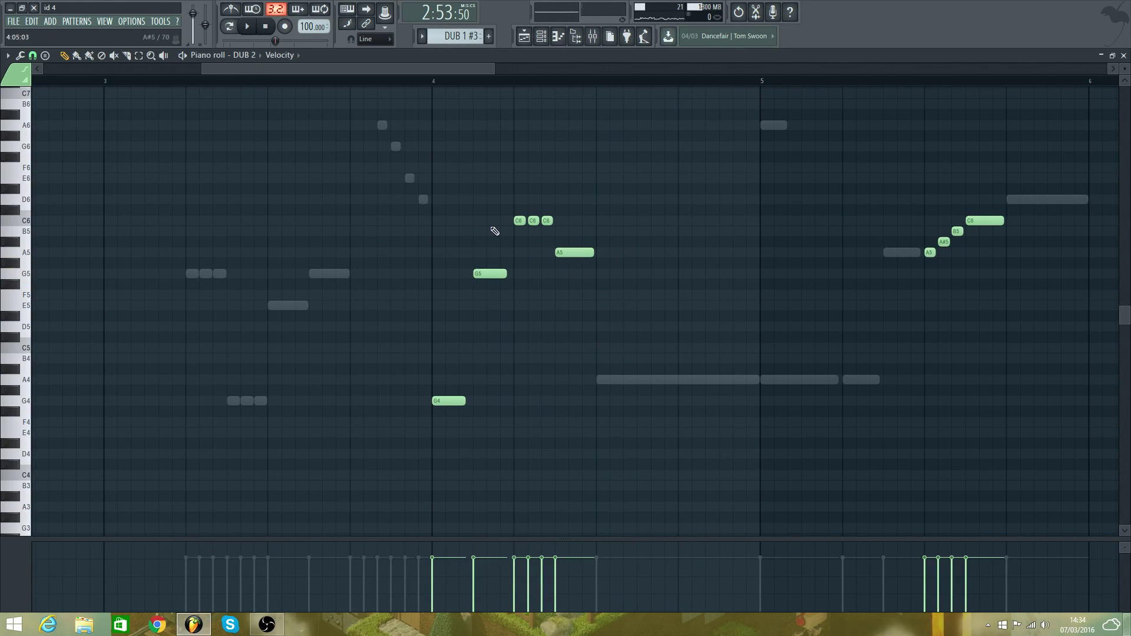
key(space)
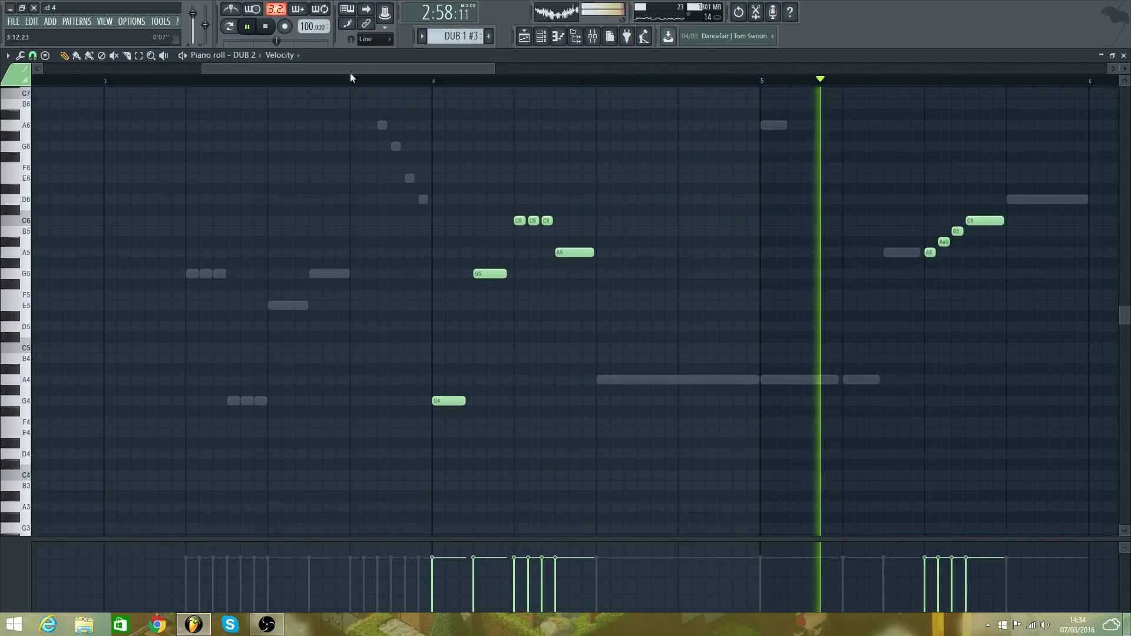
drag(350, 72, 118, 80)
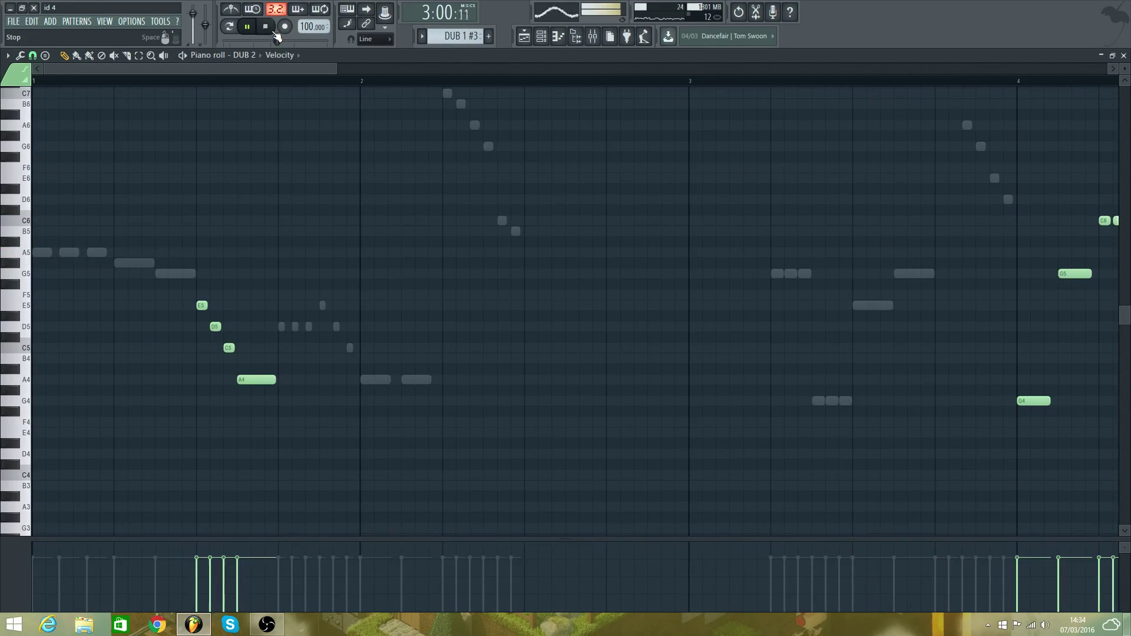
click(256, 34)
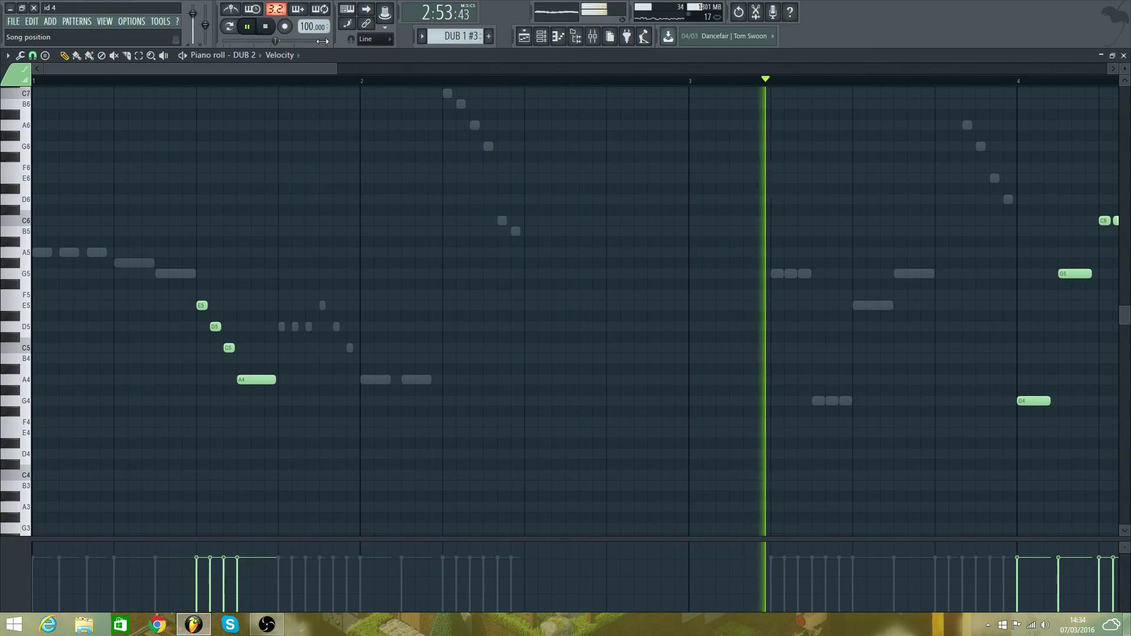
drag(317, 69, 501, 126)
key(space)
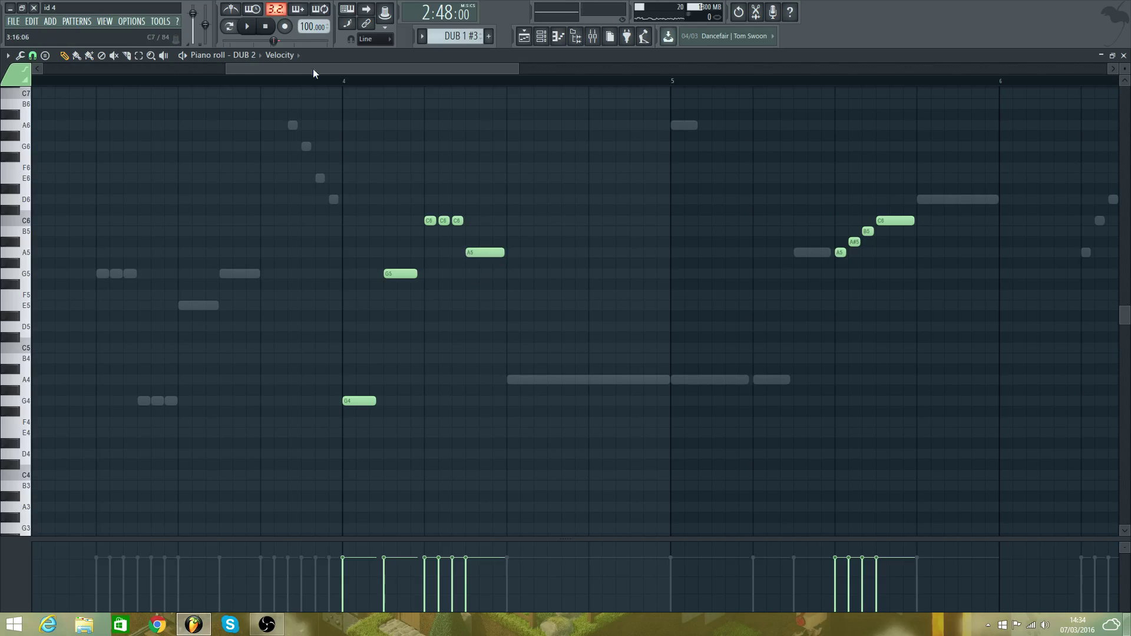
- In DUB 1, add two consecutive G4 notes on the third beat of bar 4
click(245, 56)
click(478, 276)
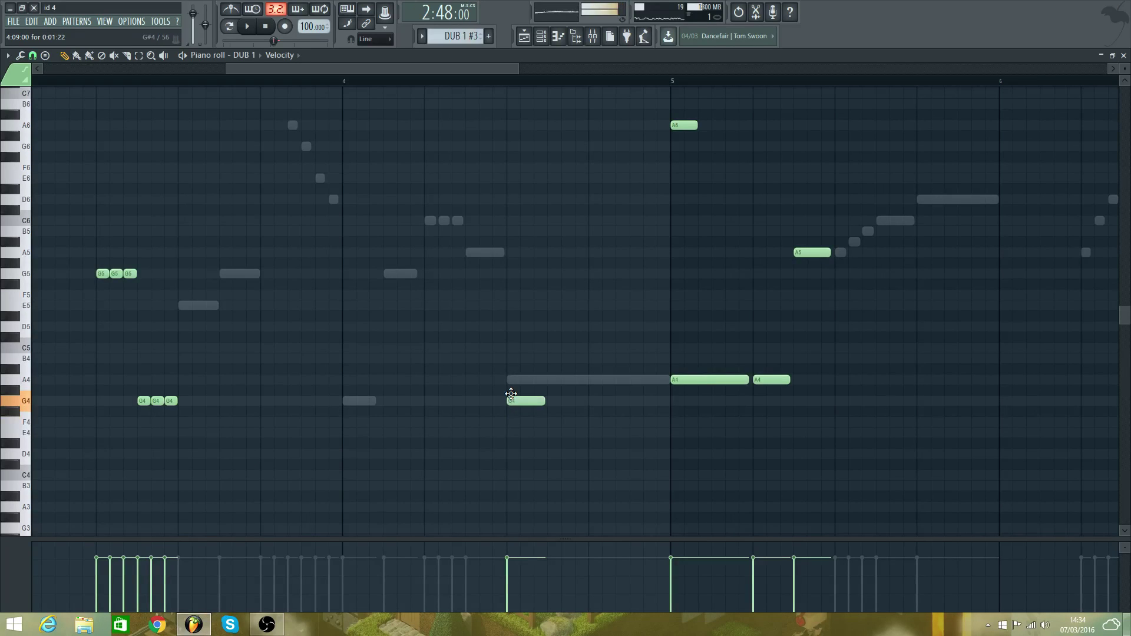
click(548, 401)
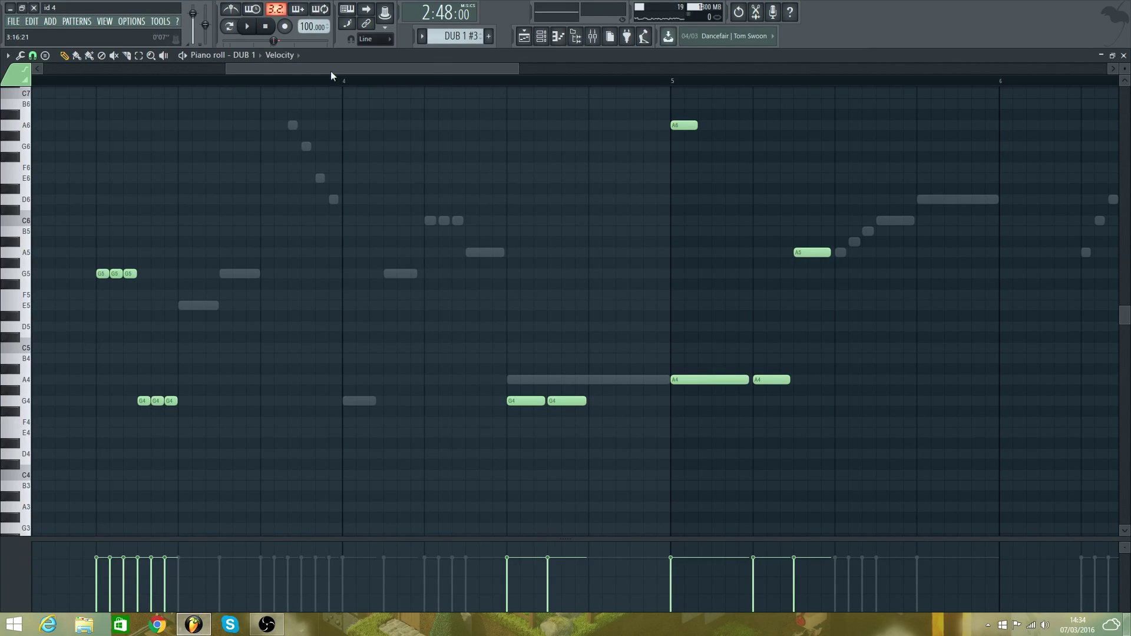
- In DUB 5, replace the long A4 note with a shorter A4 filling the last beat of bar 4
click(282, 55)
click(257, 56)
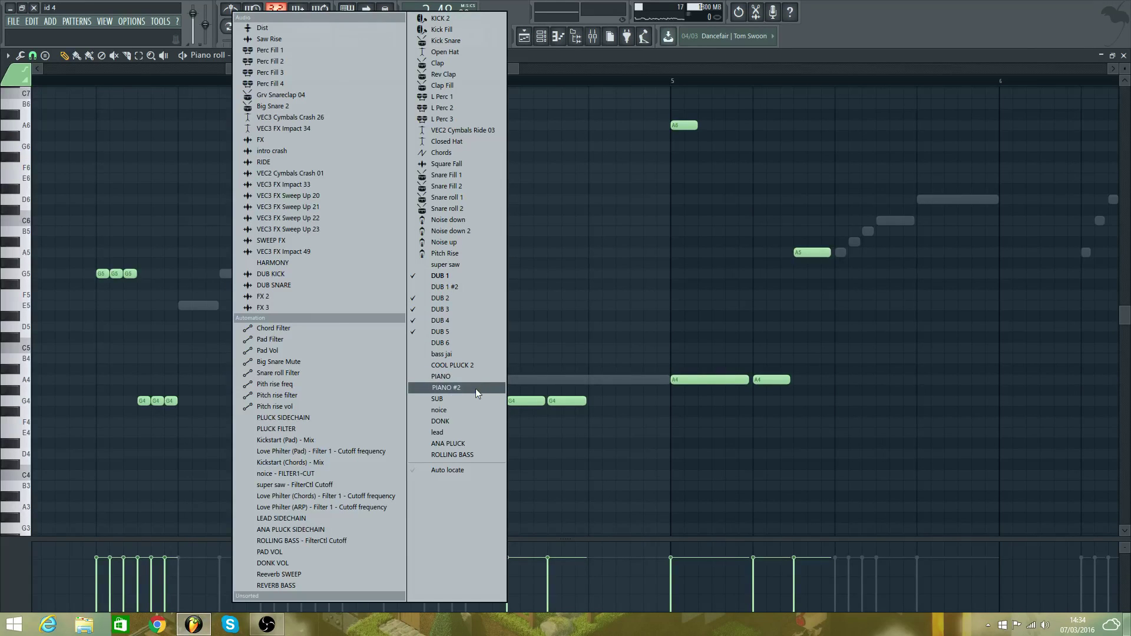
click(470, 343)
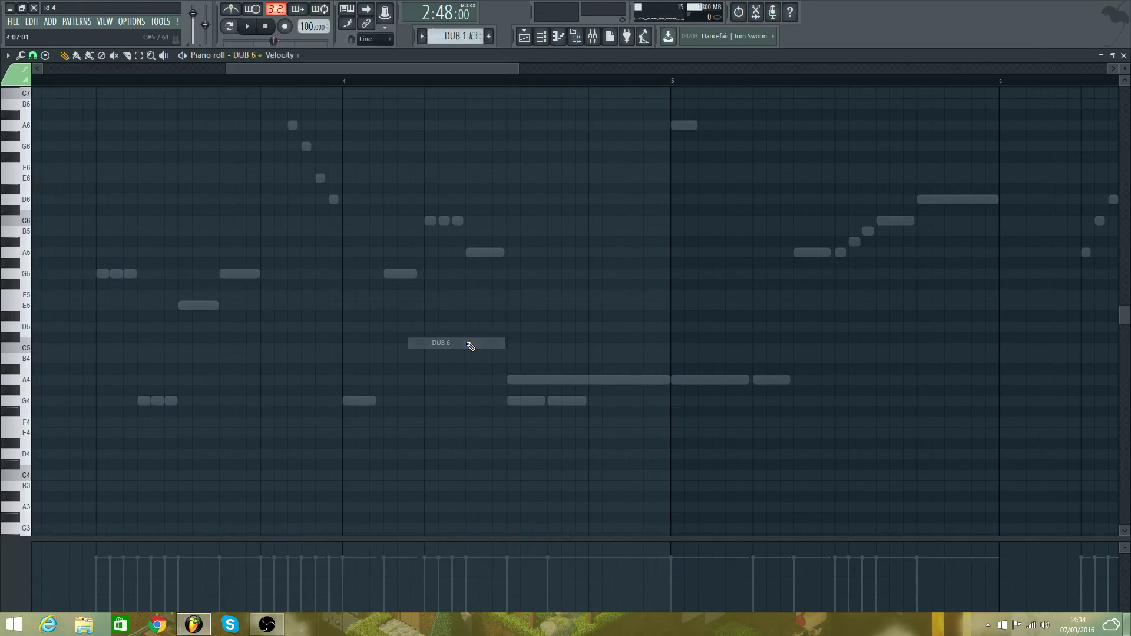
click(263, 58)
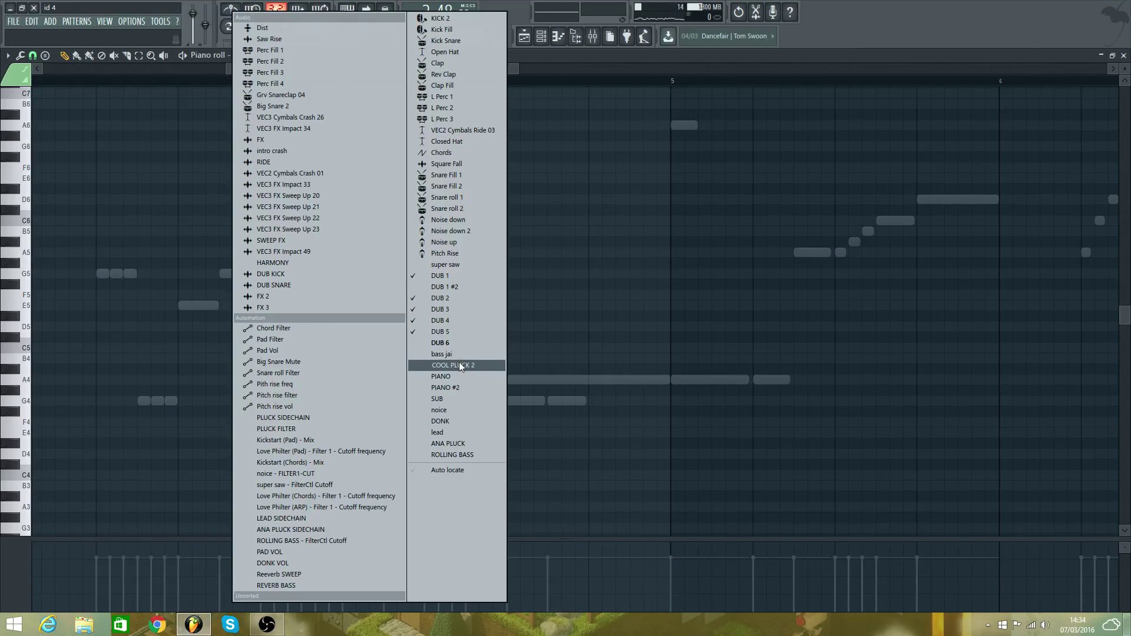
click(459, 322)
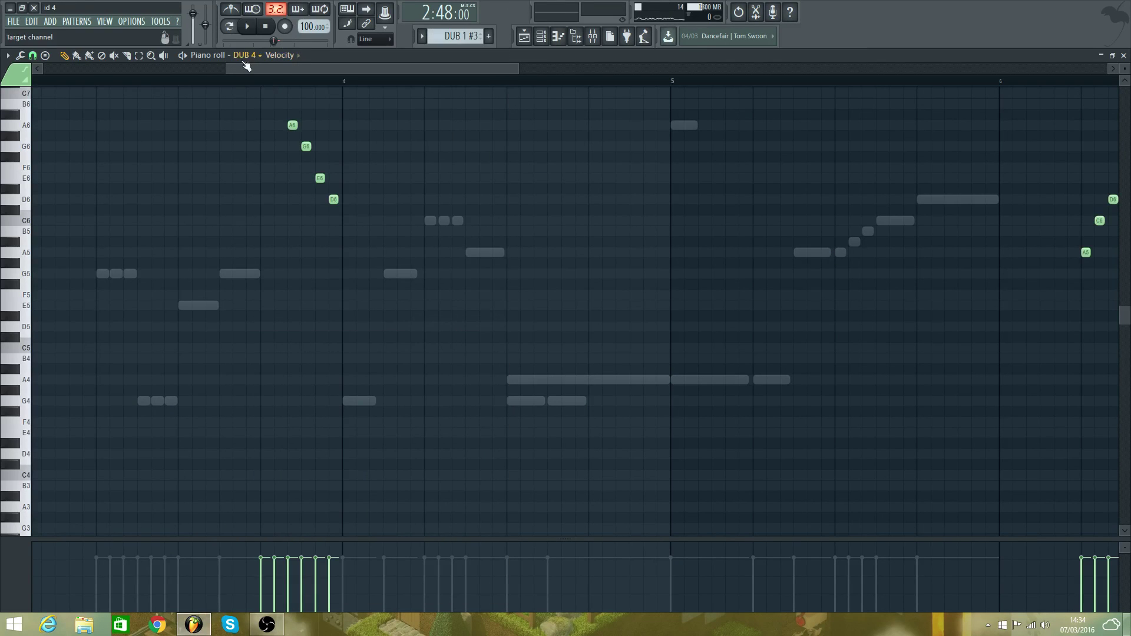
click(253, 56)
click(450, 332)
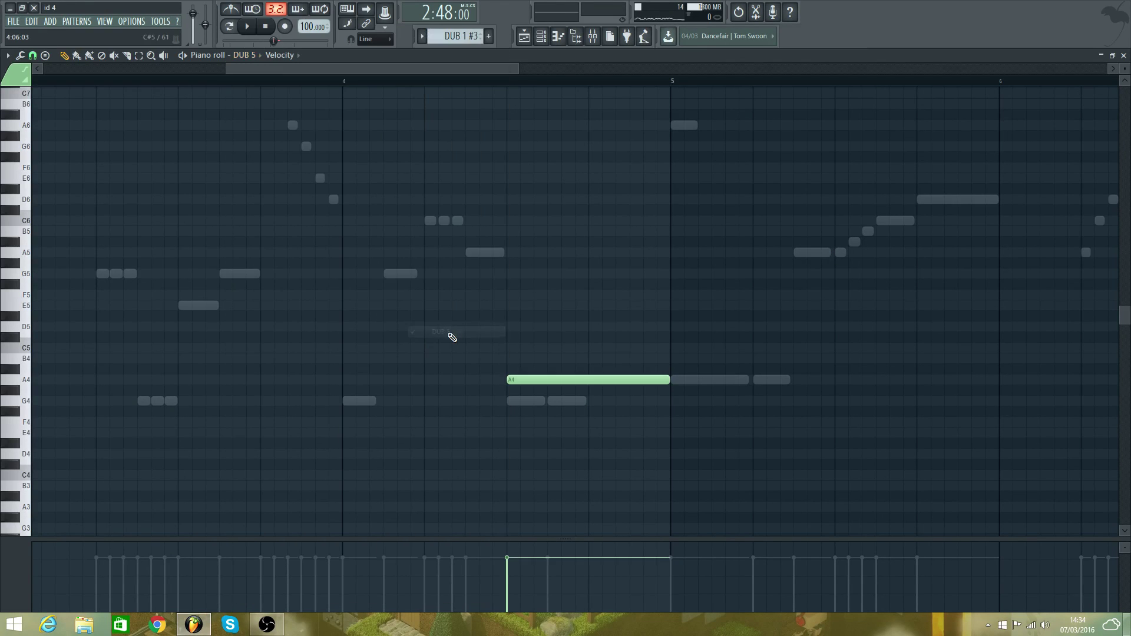
right_click(568, 377)
click(588, 369)
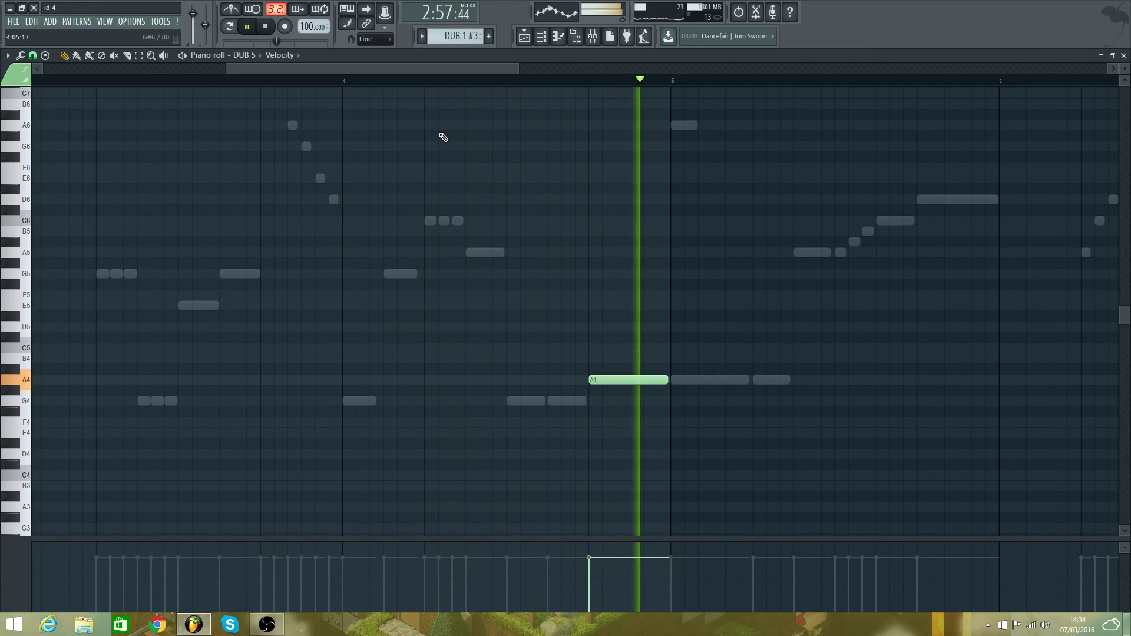
- Audition the dub pattern from several start positions with a wider range of bars in view
drag(389, 68, 118, 68)
click(39, 83)
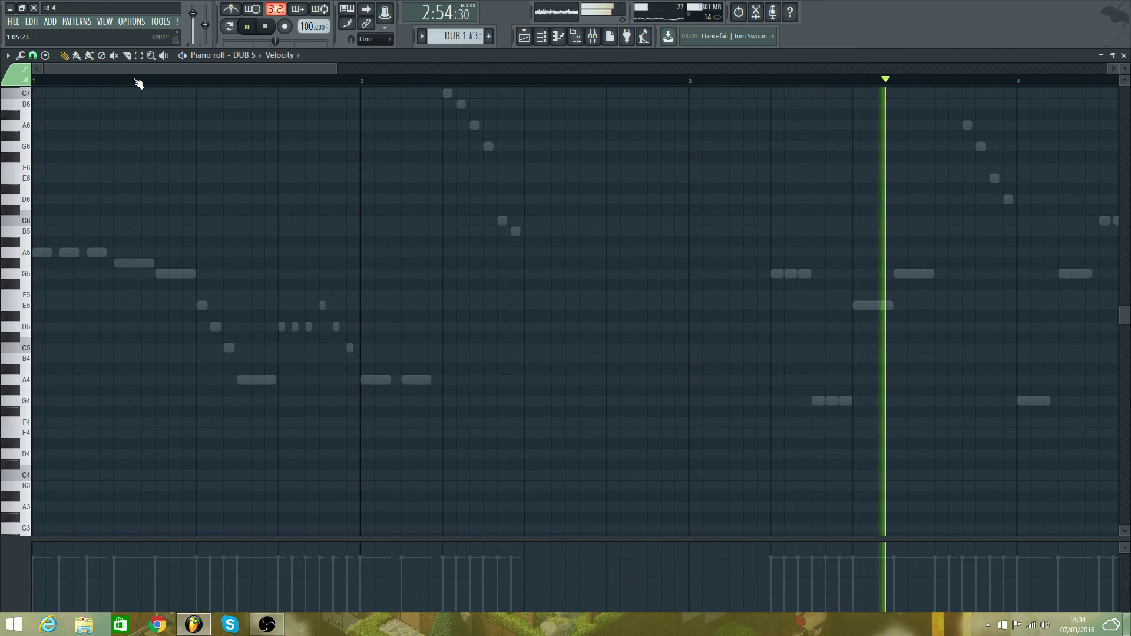
click(222, 80)
drag(260, 68, 359, 91)
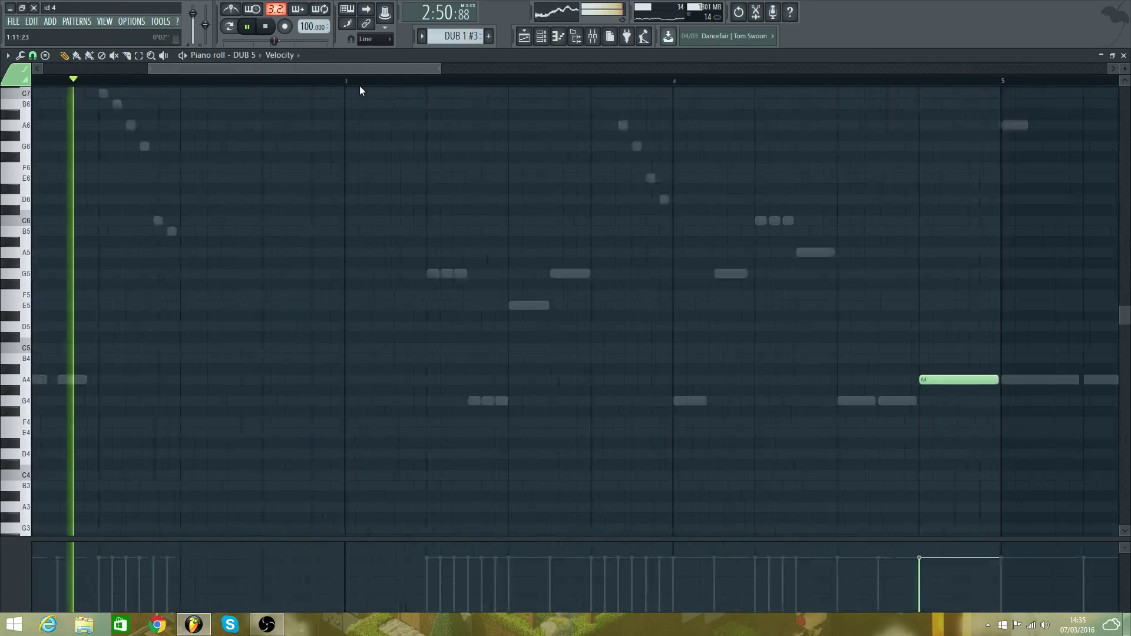
drag(439, 69, 722, 83)
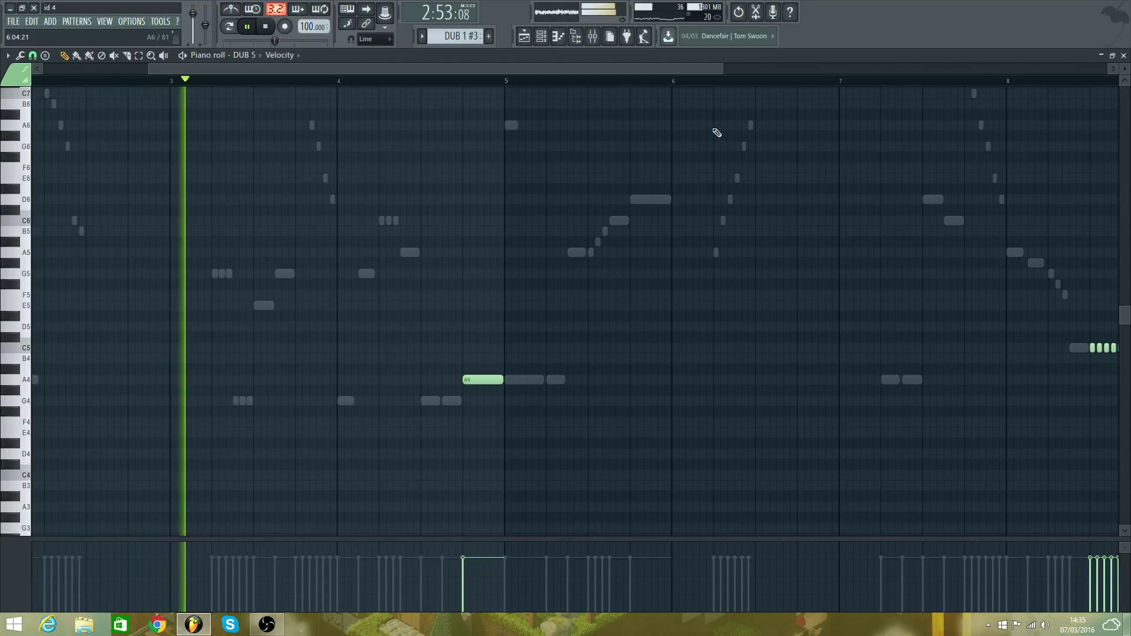
click(125, 81)
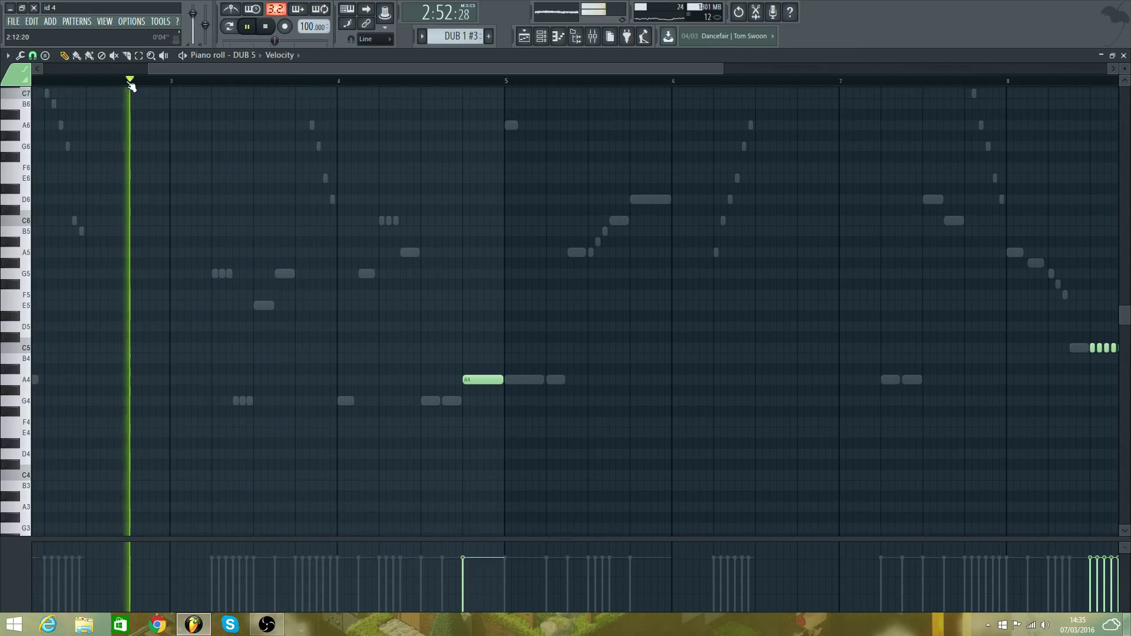
- Open the BASS BREAK #2 pattern from the playlist and add a G3 note at the start of bar 2 in bass jai
click(540, 36)
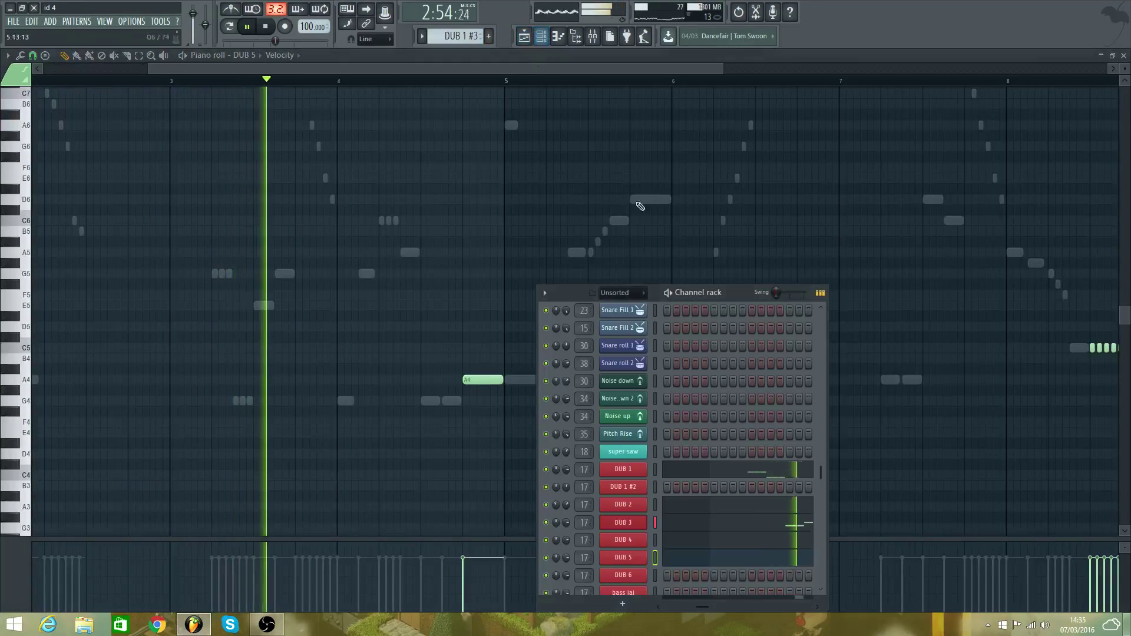
click(532, 39)
scroll(408, 169, up, 5)
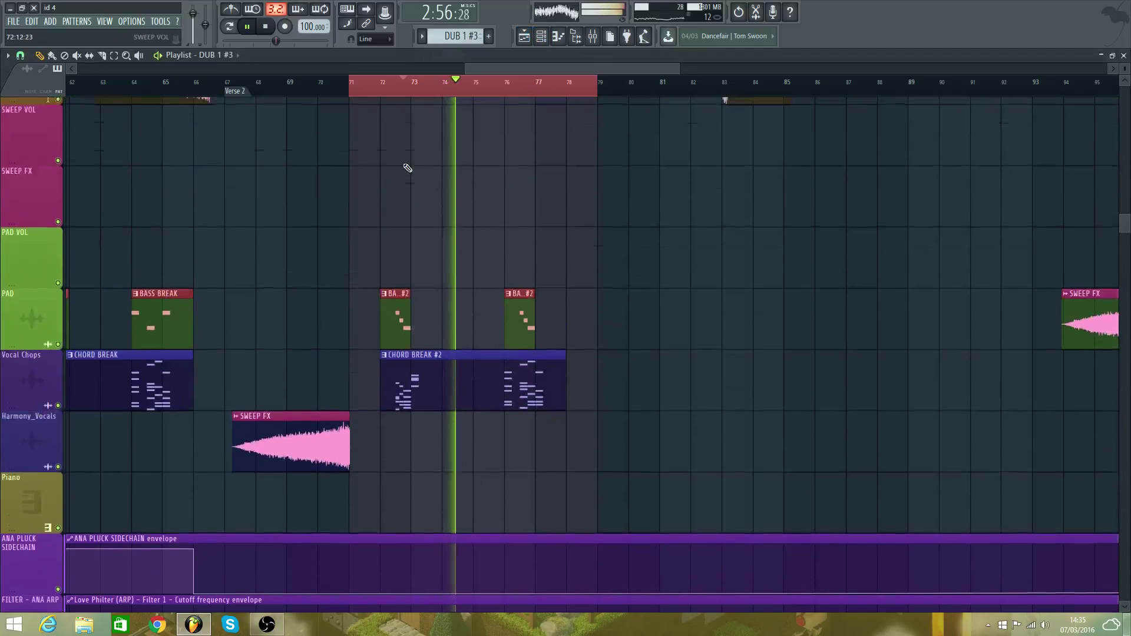
scroll(407, 201, down, 2)
double_click(405, 208)
scroll(236, 365, down, 5)
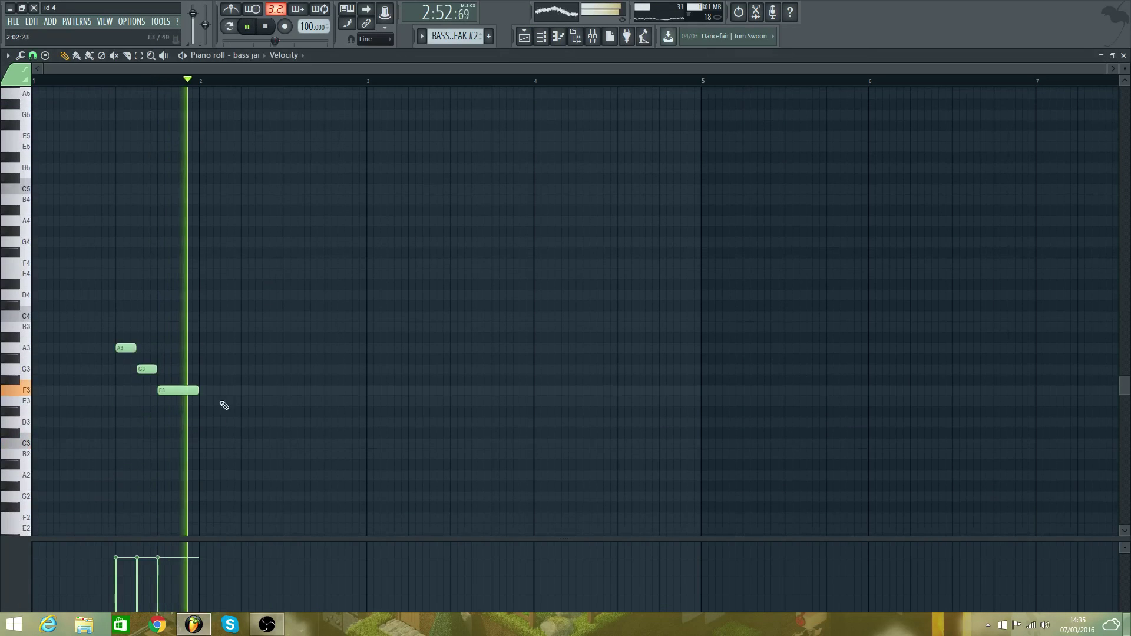
key(space)
key(space)
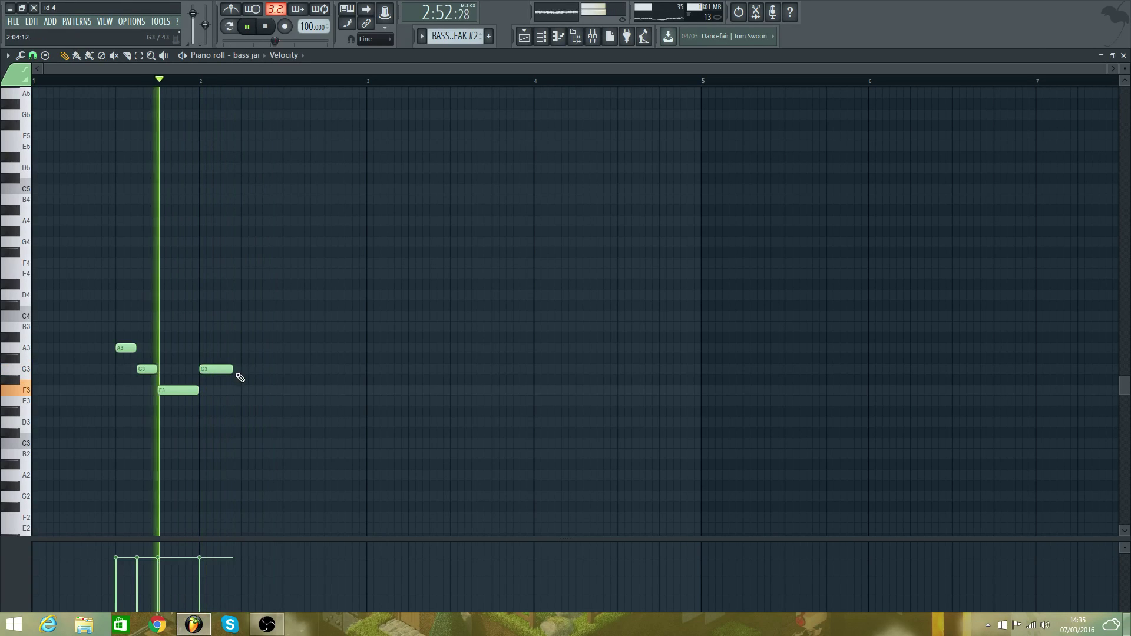
- In bass jai, lengthen the G3 note at the start of bar 2 to one beat and delete the F3 note before it
key(space)
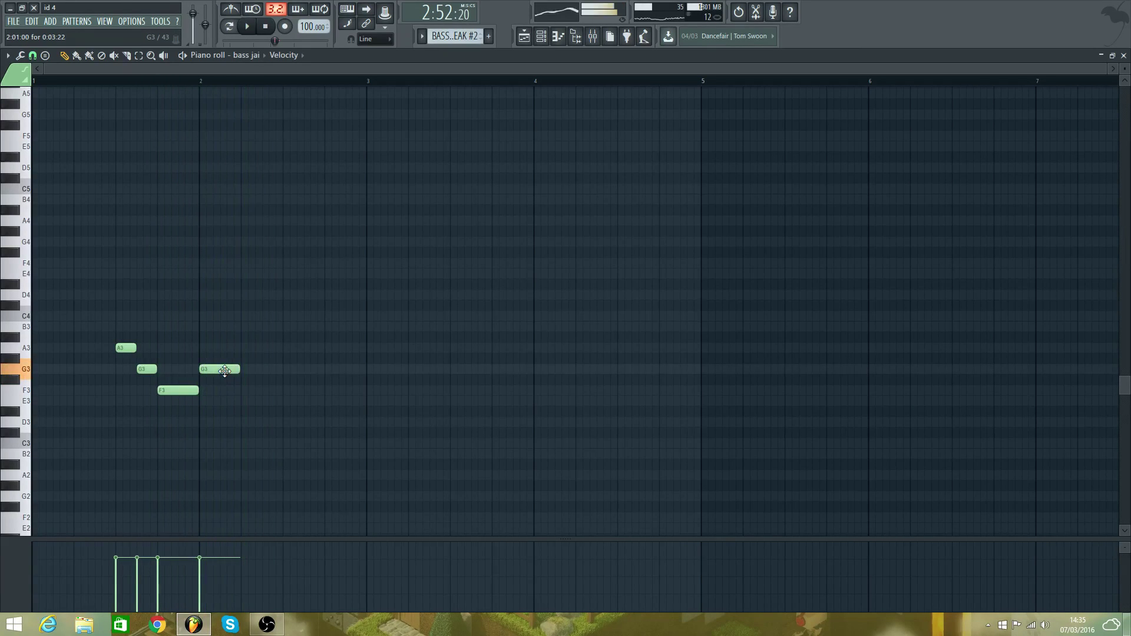
key(space)
right_click(182, 391)
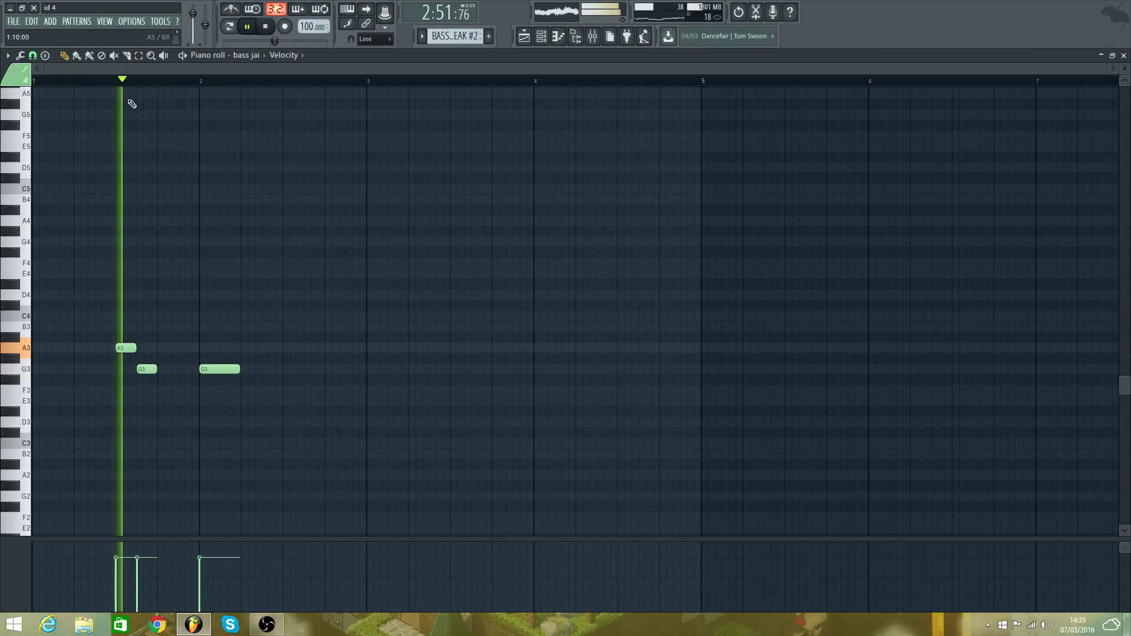
- Open the DUB 1 #3 pattern from the playlist's Bass track and play it with bars 3 to 8 in view
click(539, 39)
scroll(536, 113, down, 2)
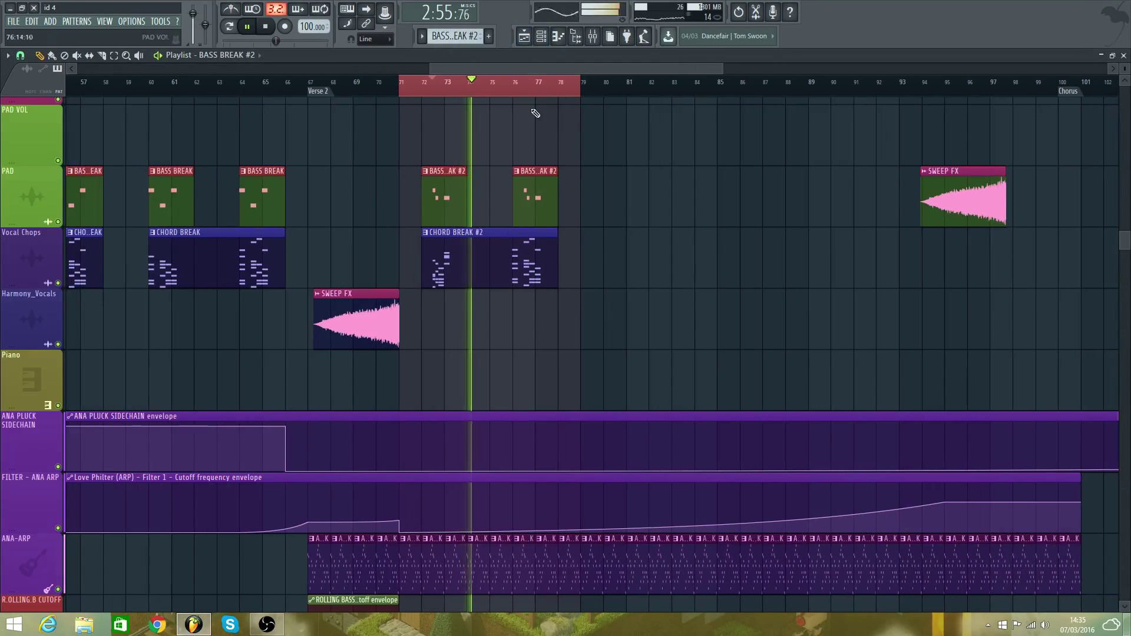
scroll(527, 177, down, 3)
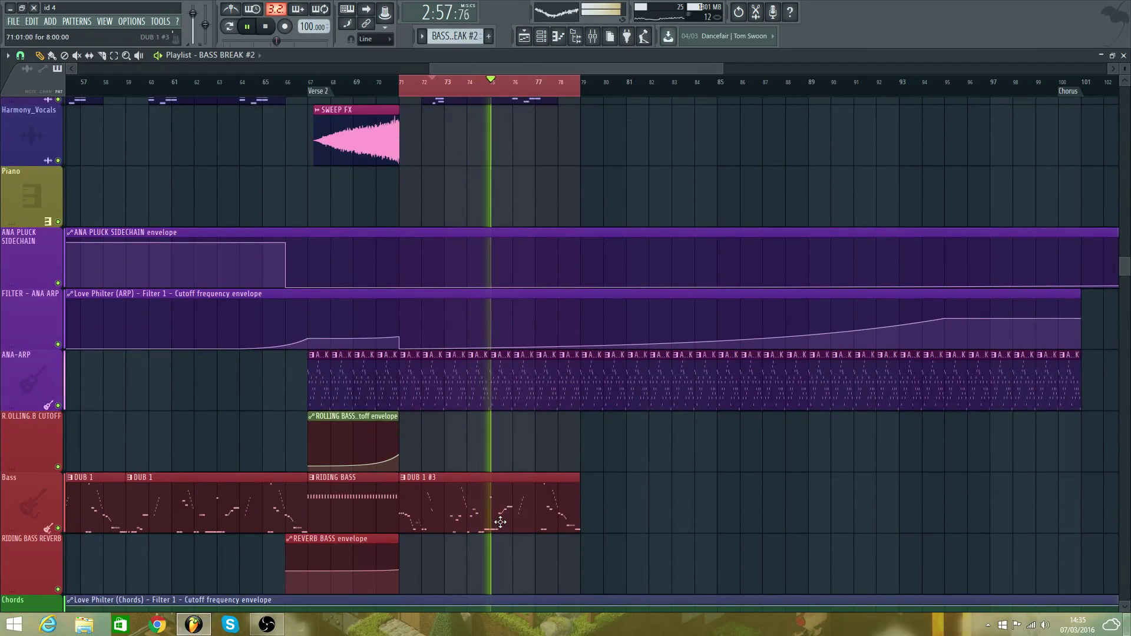
double_click(500, 522)
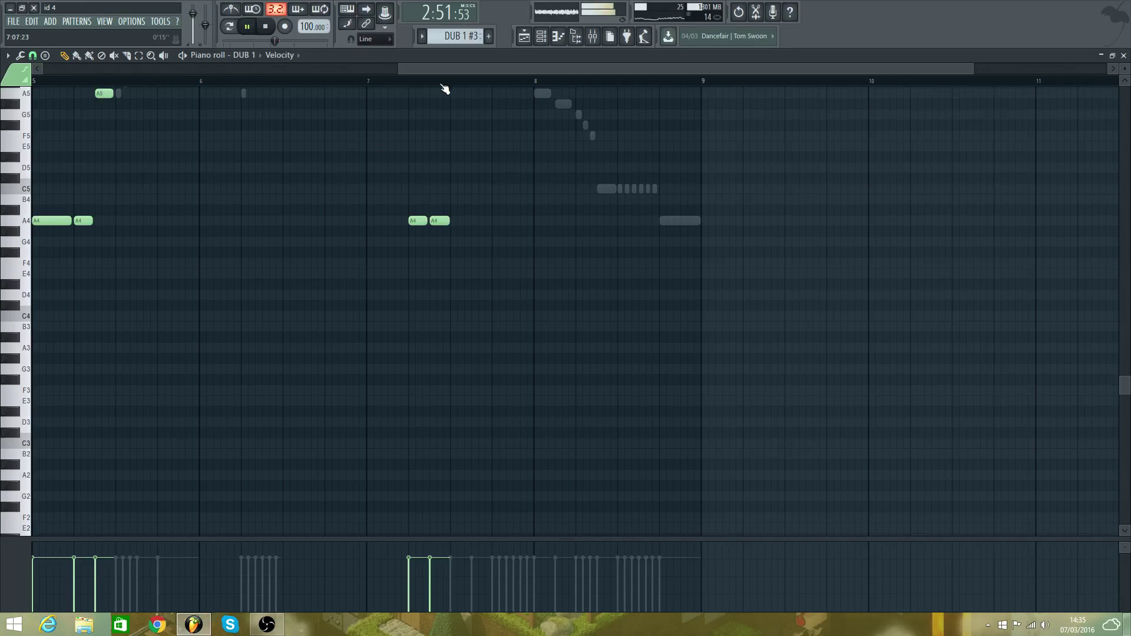
scroll(303, 104, up, 3)
scroll(302, 102, up, 1)
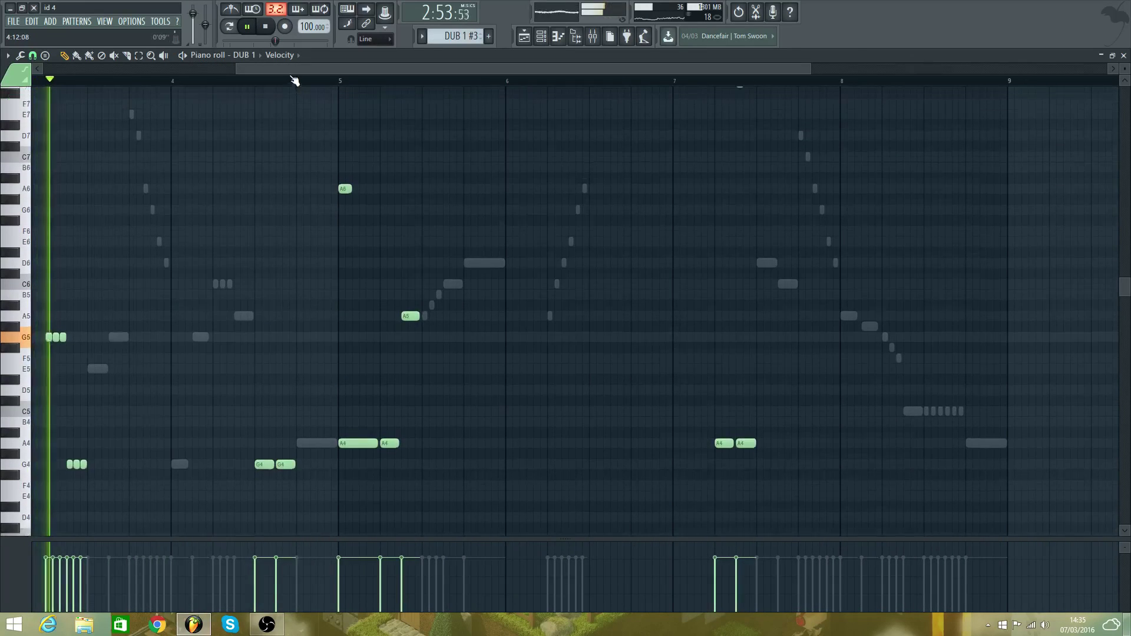
drag(290, 70, 235, 70)
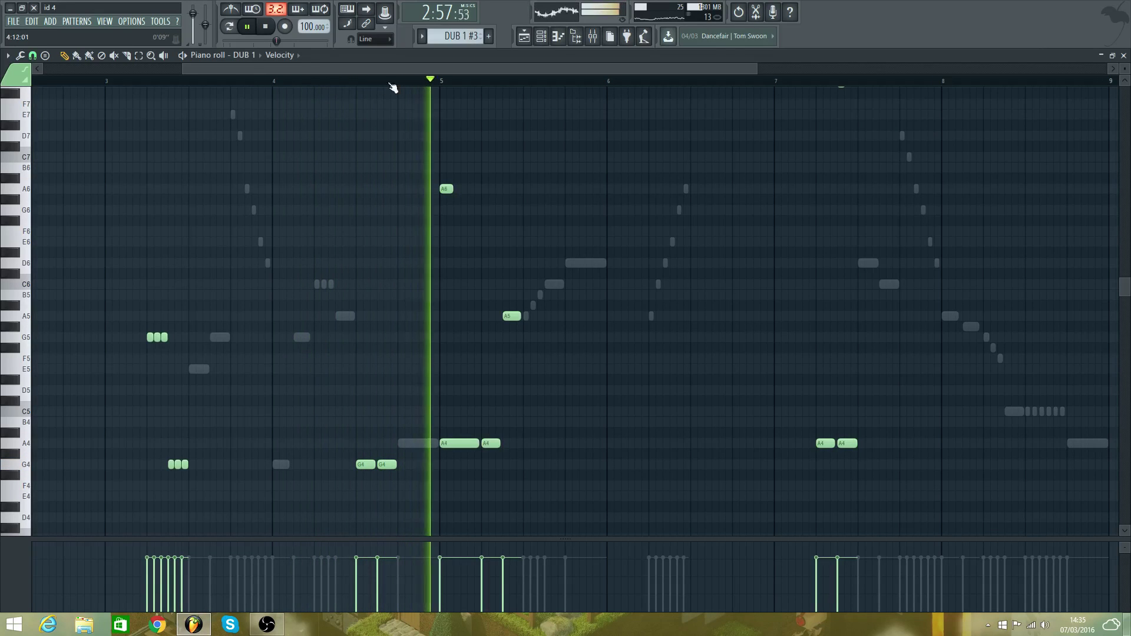
- In DUB 1, raise the short A4 note on the second beat of bar 5 to G#5 and audition the bar
key(space)
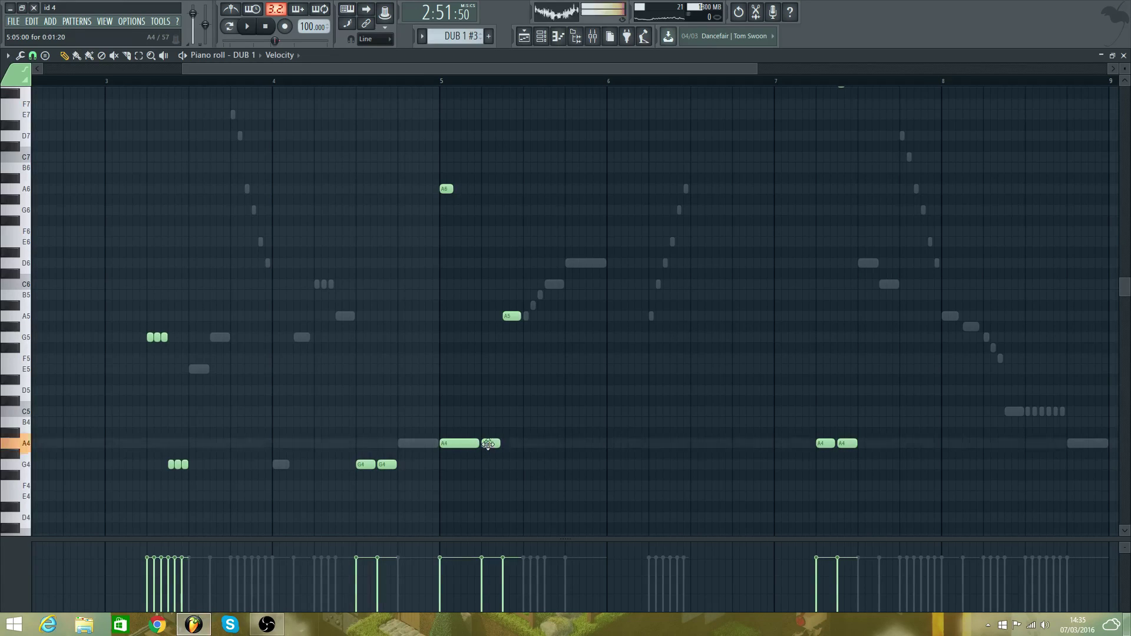
click(443, 80)
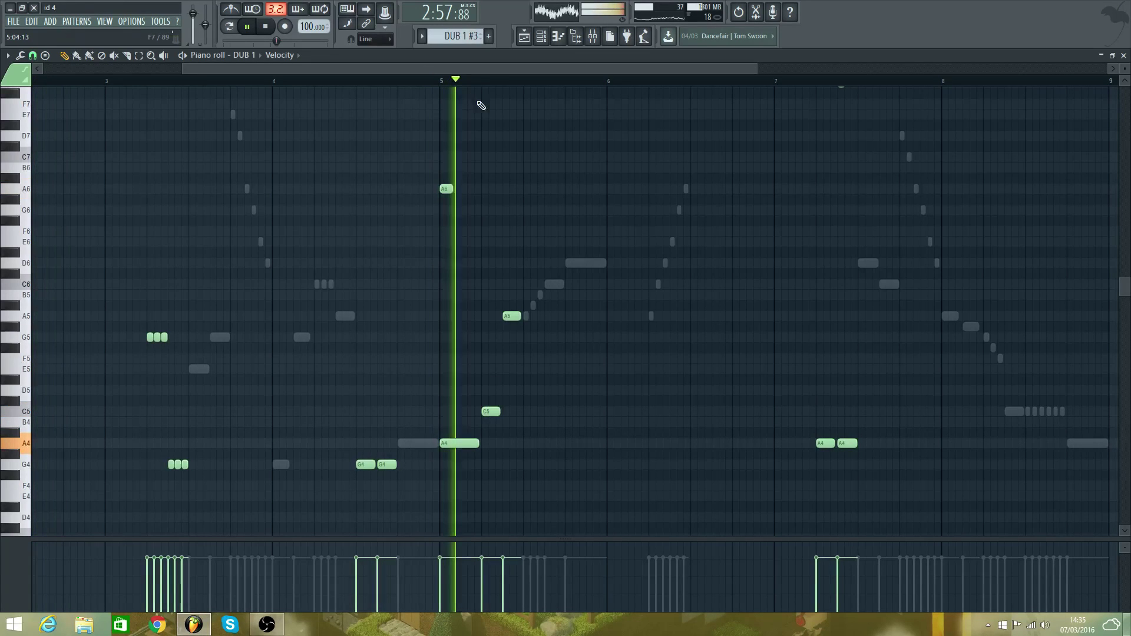
key(space)
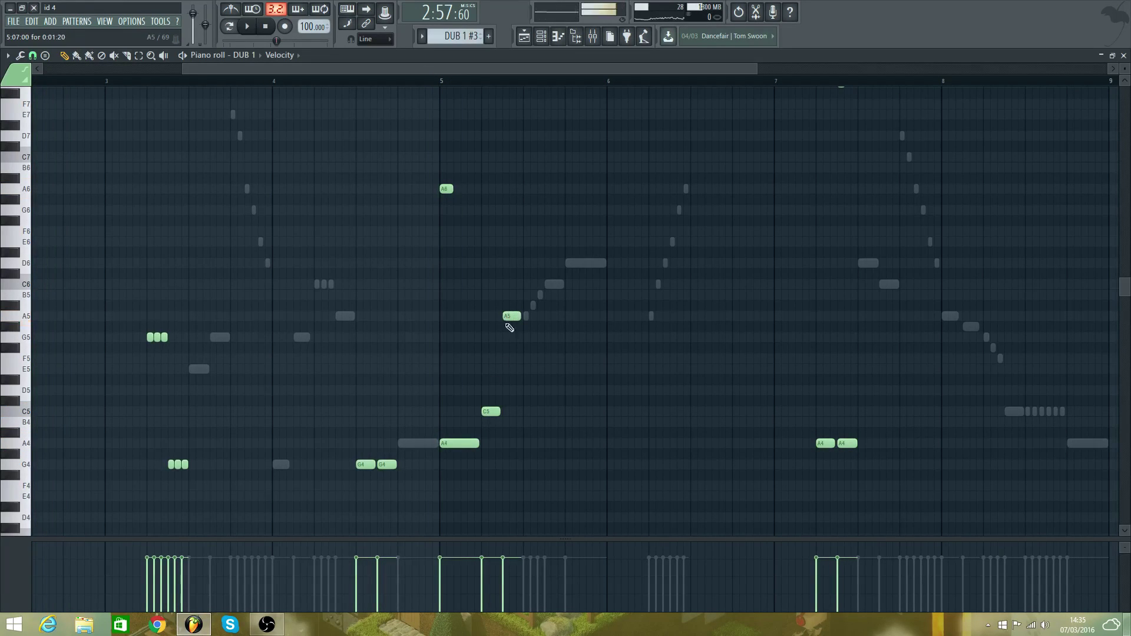
drag(489, 323, 487, 324)
key(space)
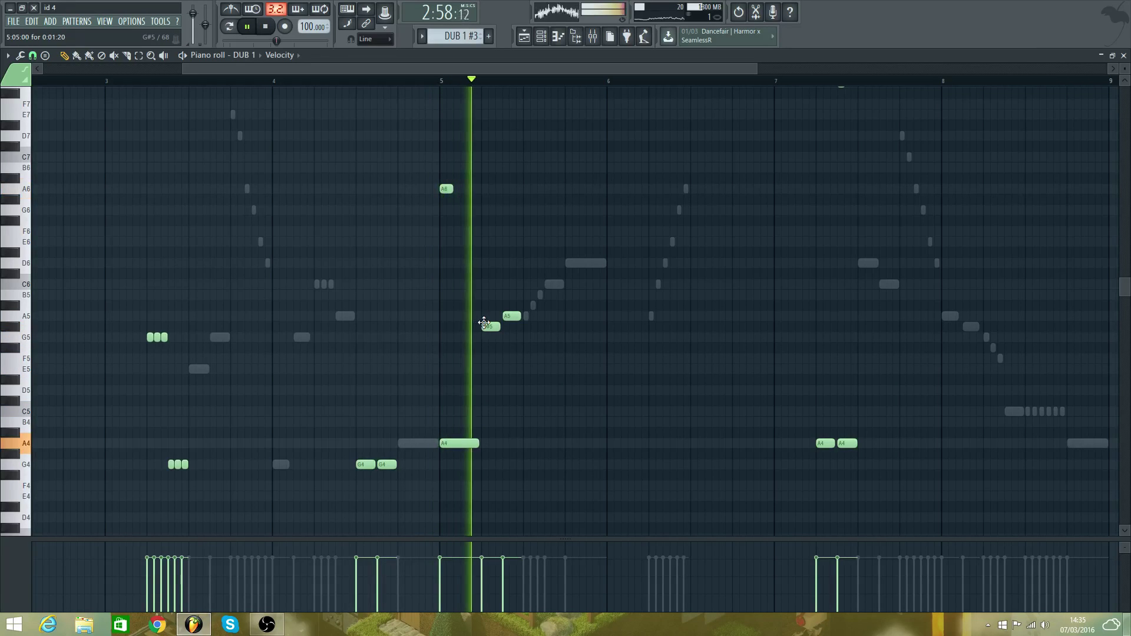
key(space)
key(space)
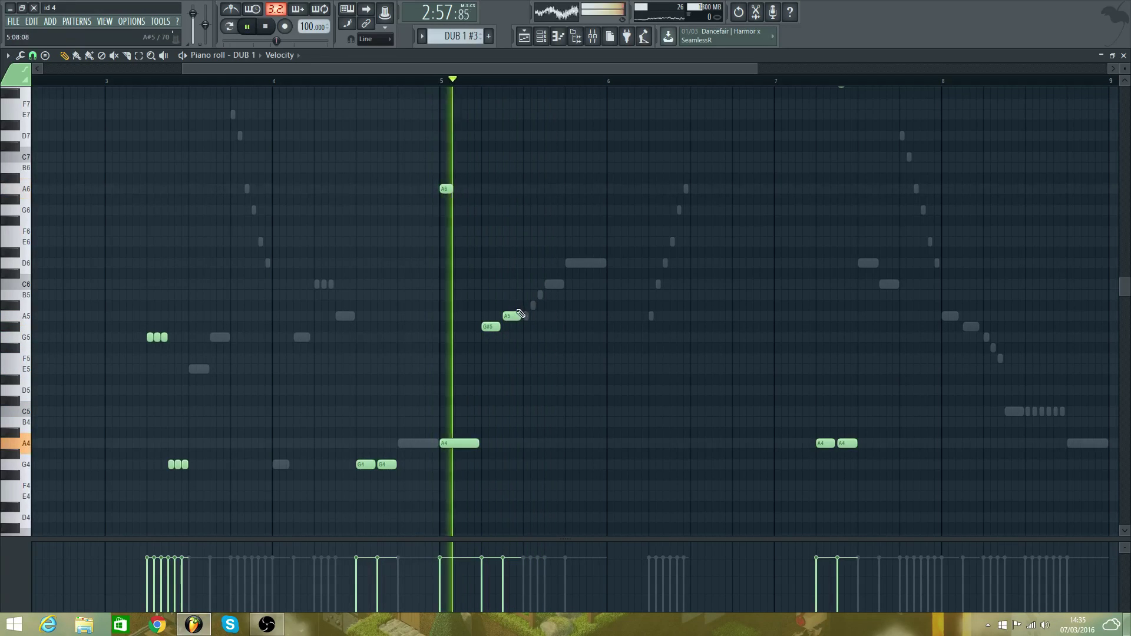
key(space)
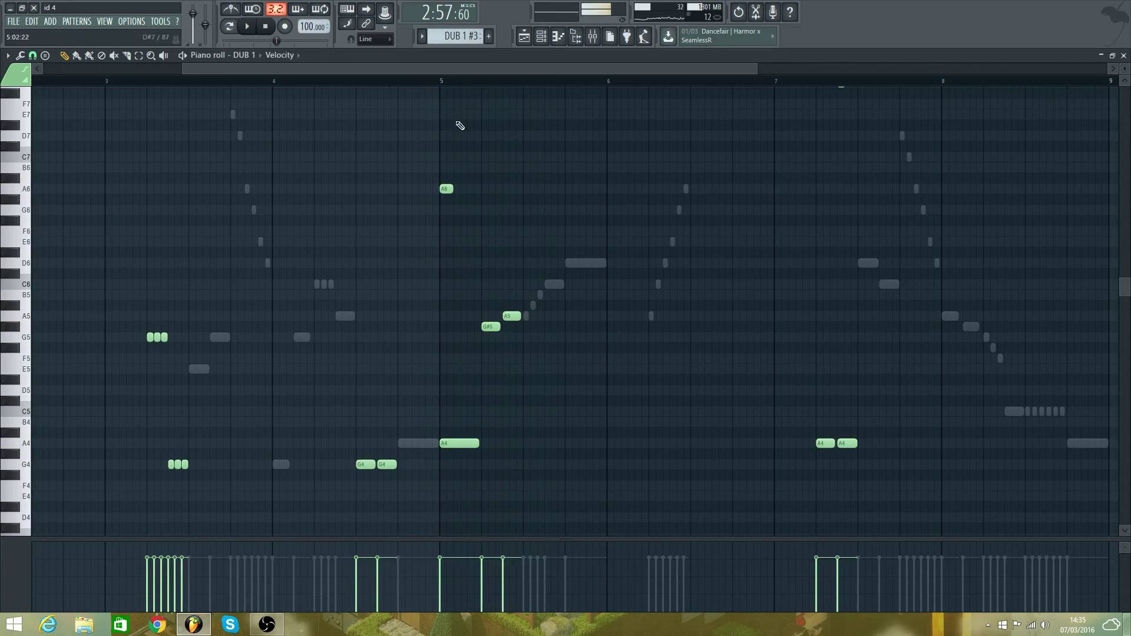
- Check the DUB 1 #2 channel for notes and return to the DUB 1 channel
click(244, 56)
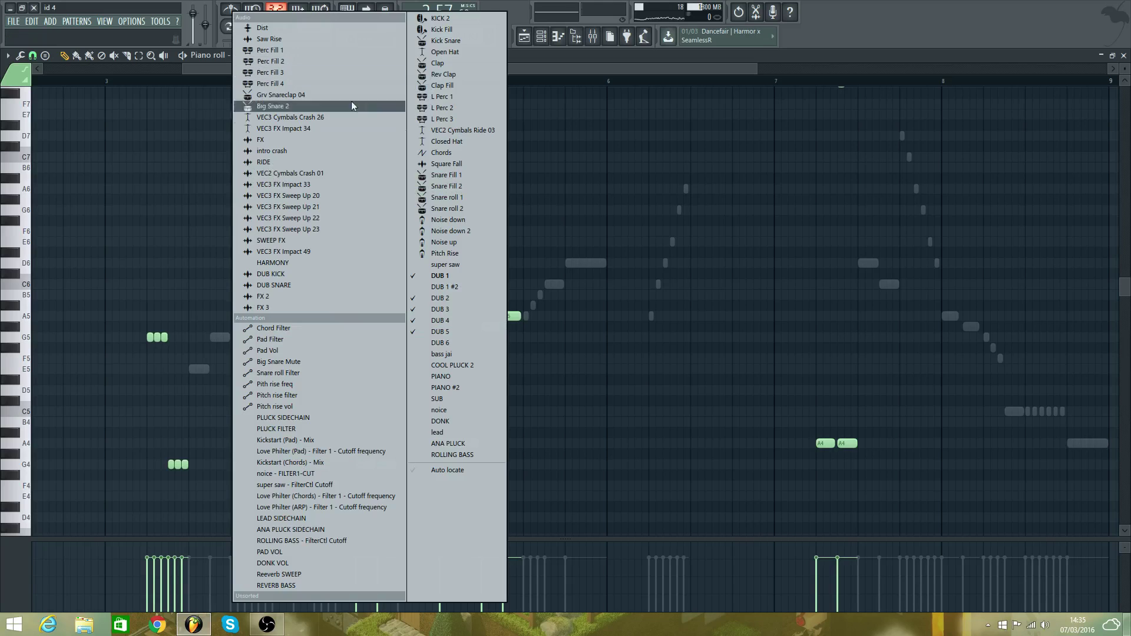
click(478, 286)
key(space)
key(space)
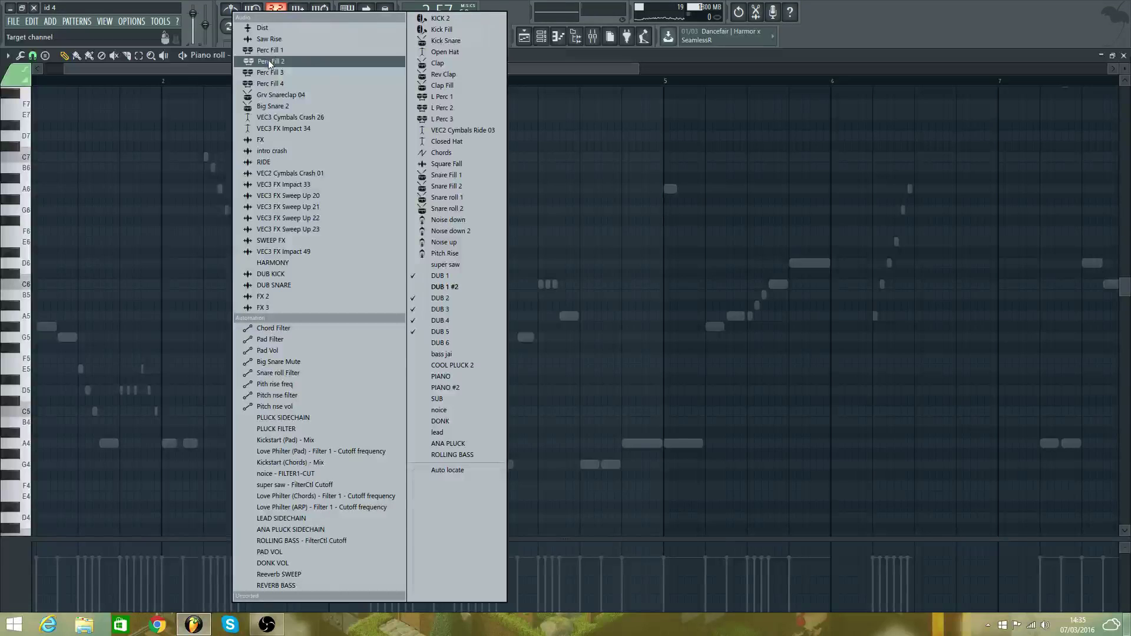
click(479, 276)
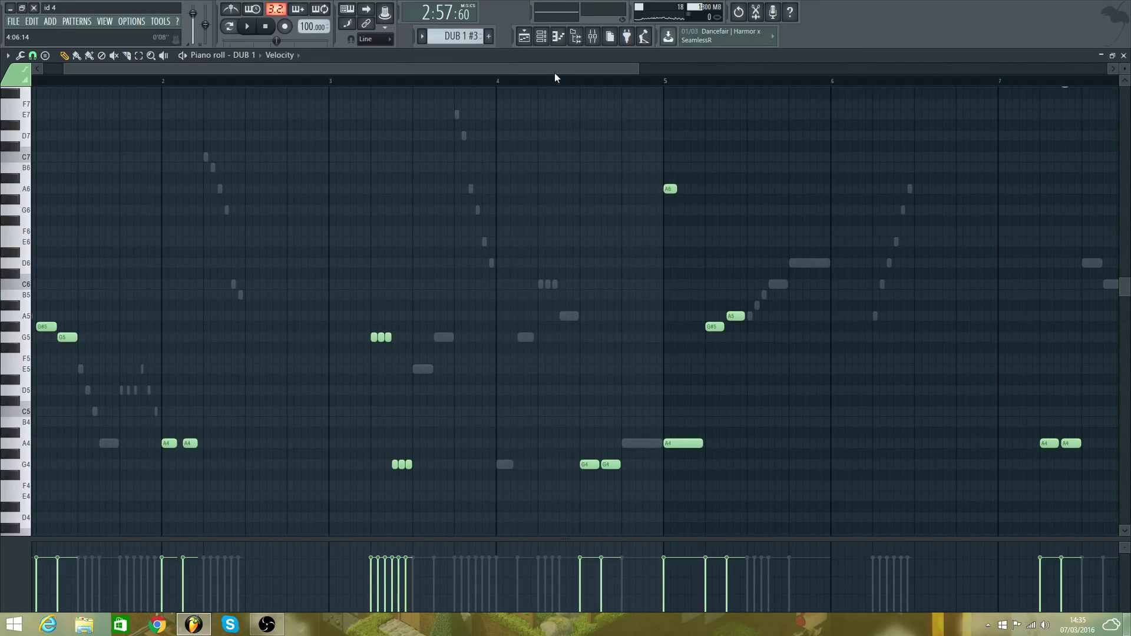
- Audition the start of bar 5 in DUB 1 and compare its notes with the opening phrase in bar 1
drag(555, 69, 794, 107)
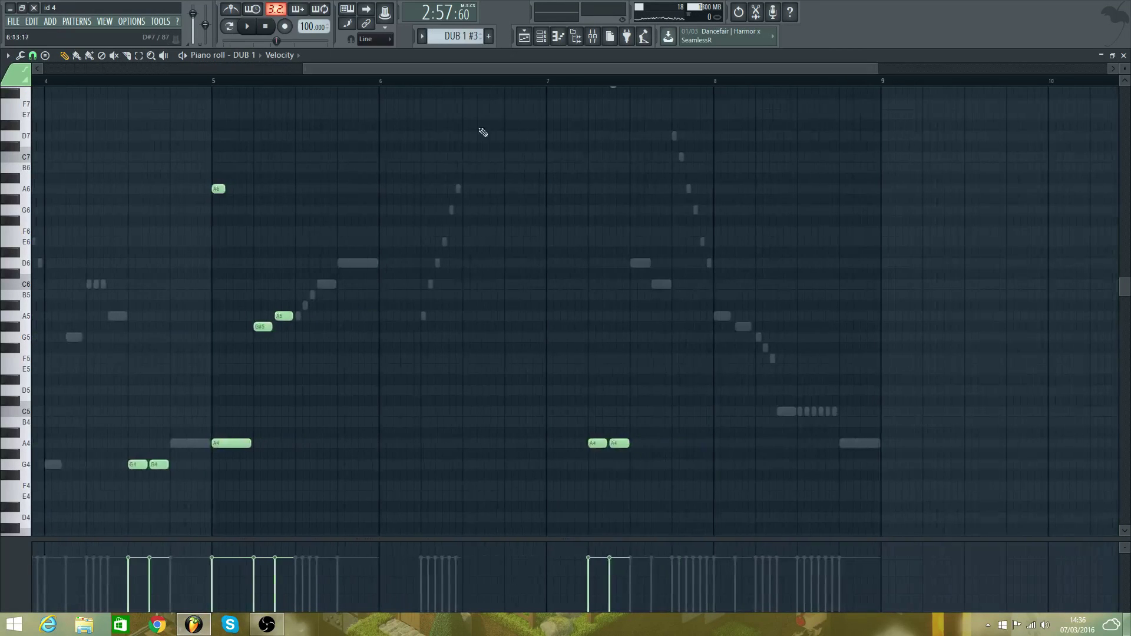
click(139, 56)
key(space)
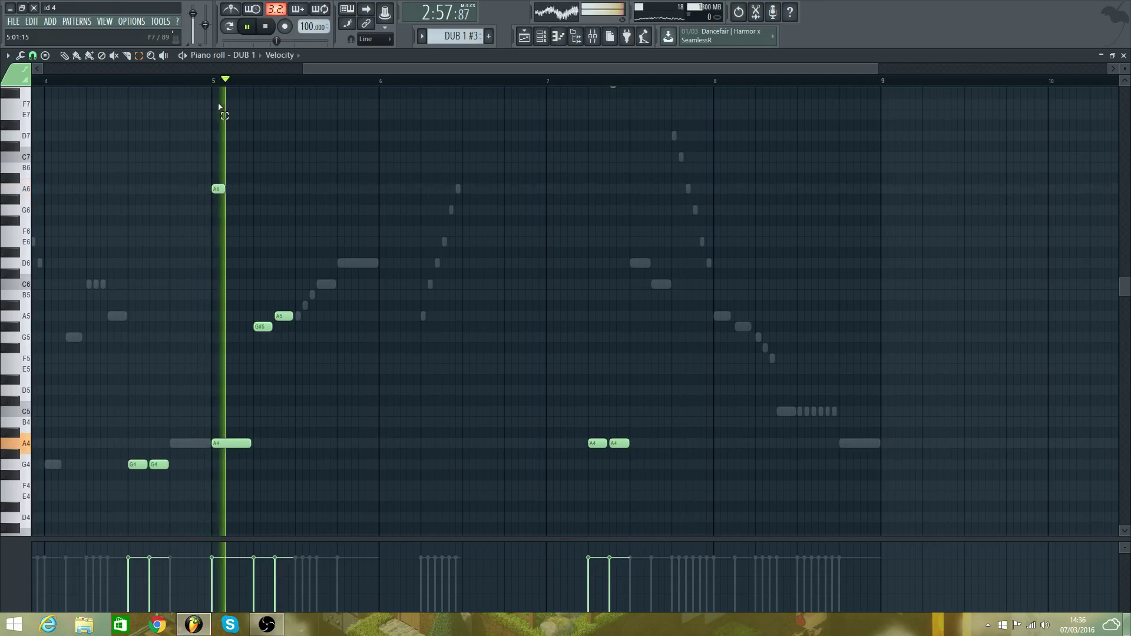
key(space)
drag(355, 69, 96, 70)
key(space)
key(space)
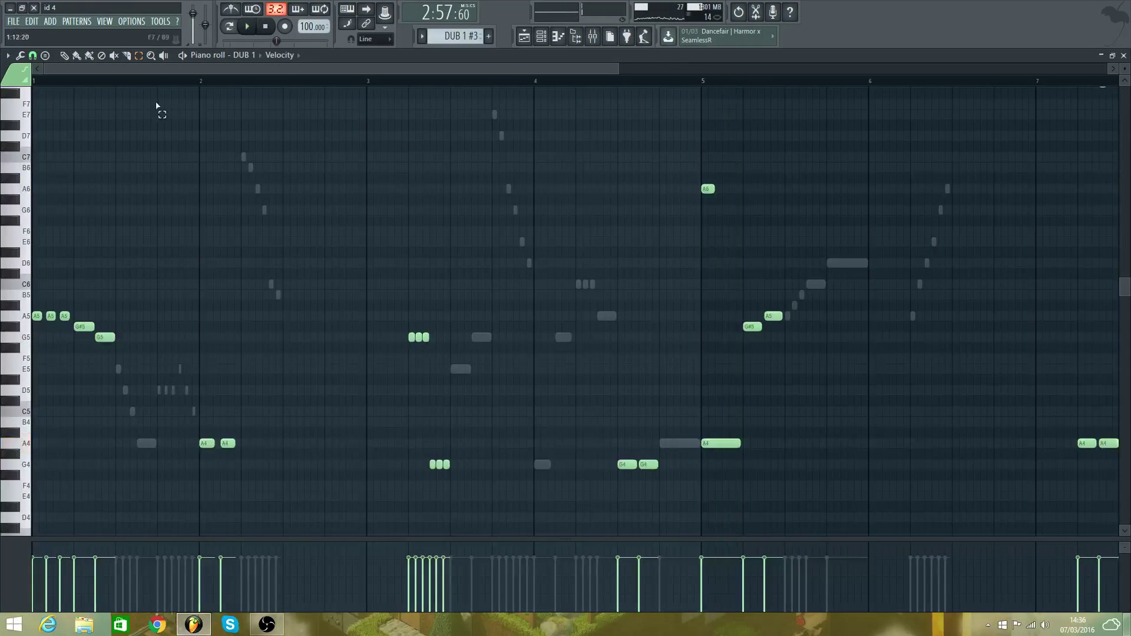
key(space)
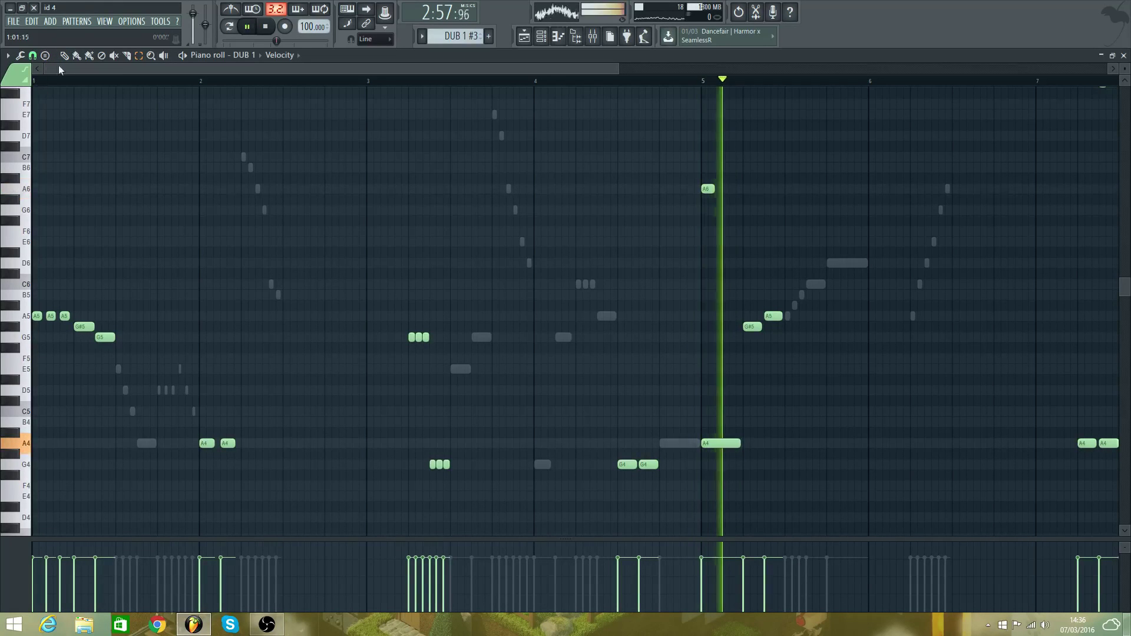
- Switch playback from song to pattern mode and play DUB 1 #3 from its beginning
click(266, 31)
click(248, 32)
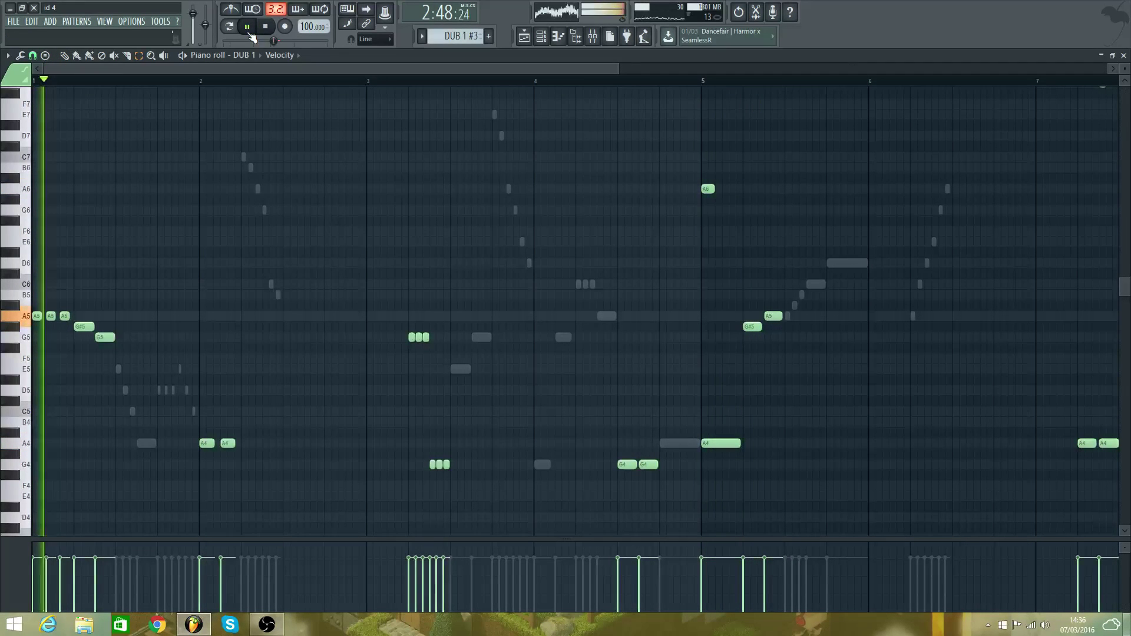
key(space)
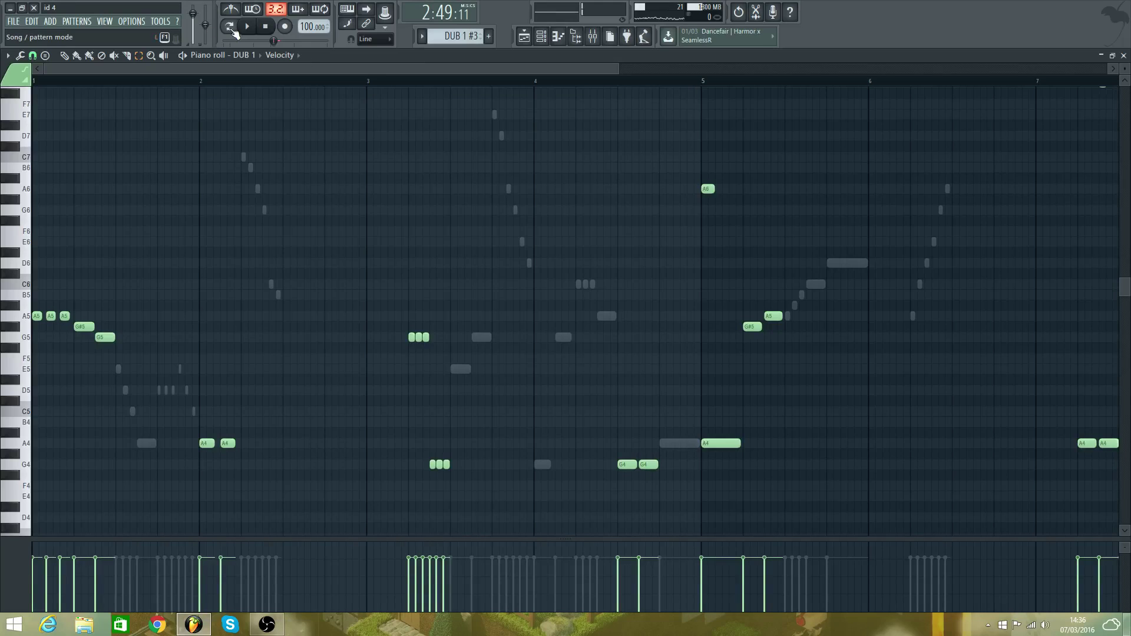
key(space)
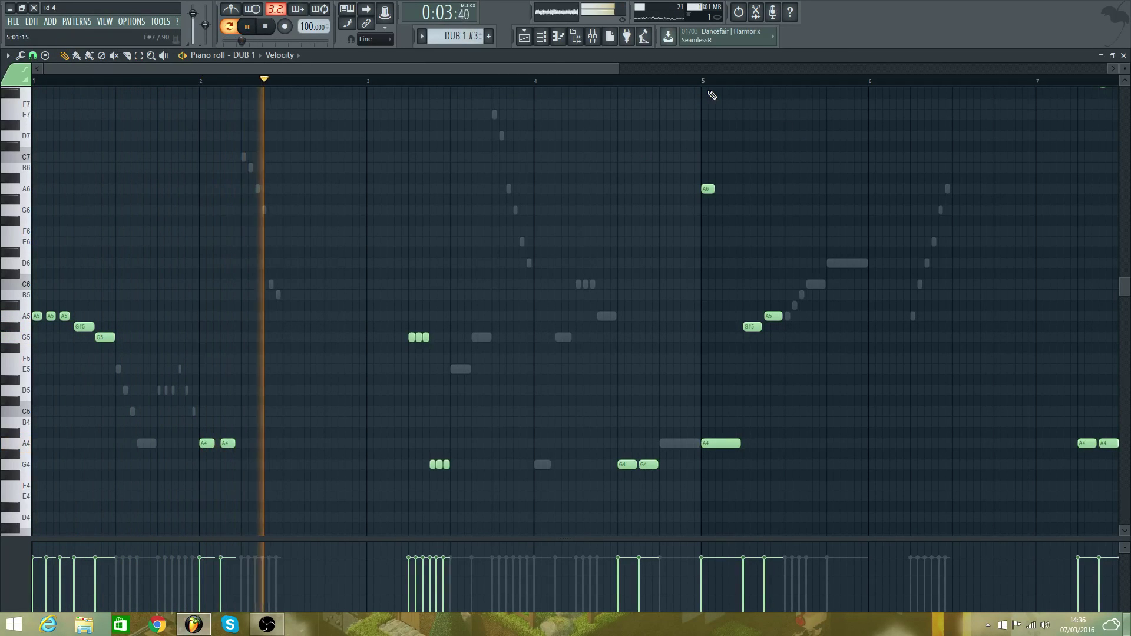
- Lower the short A5 note in bar 5 of DUB 1 to G5 and audition it from just before the bar
click(688, 81)
key(space)
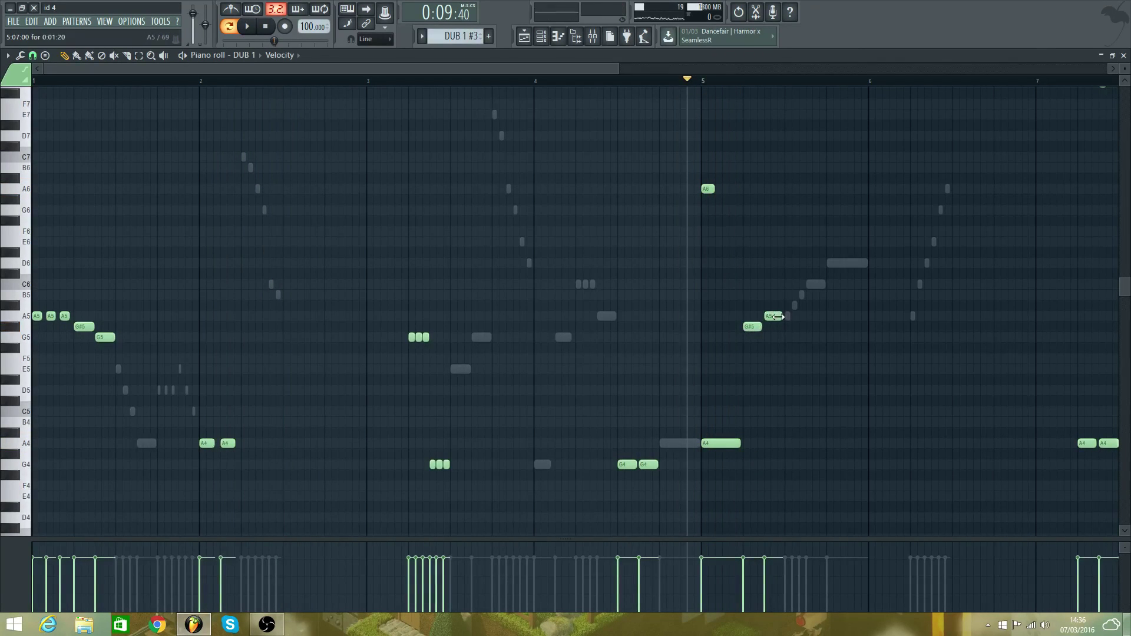
drag(770, 317, 769, 337)
key(space)
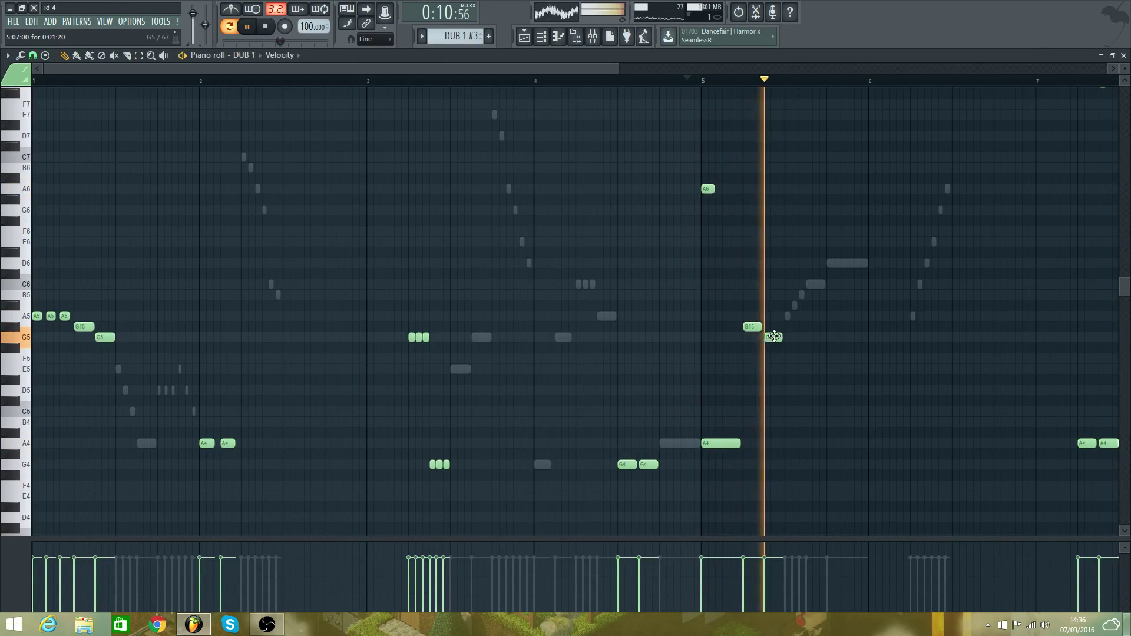
key(space)
- Compare by ear the short run in the middle of bar 5 with the matching run in bar 1
click(785, 82)
key(space)
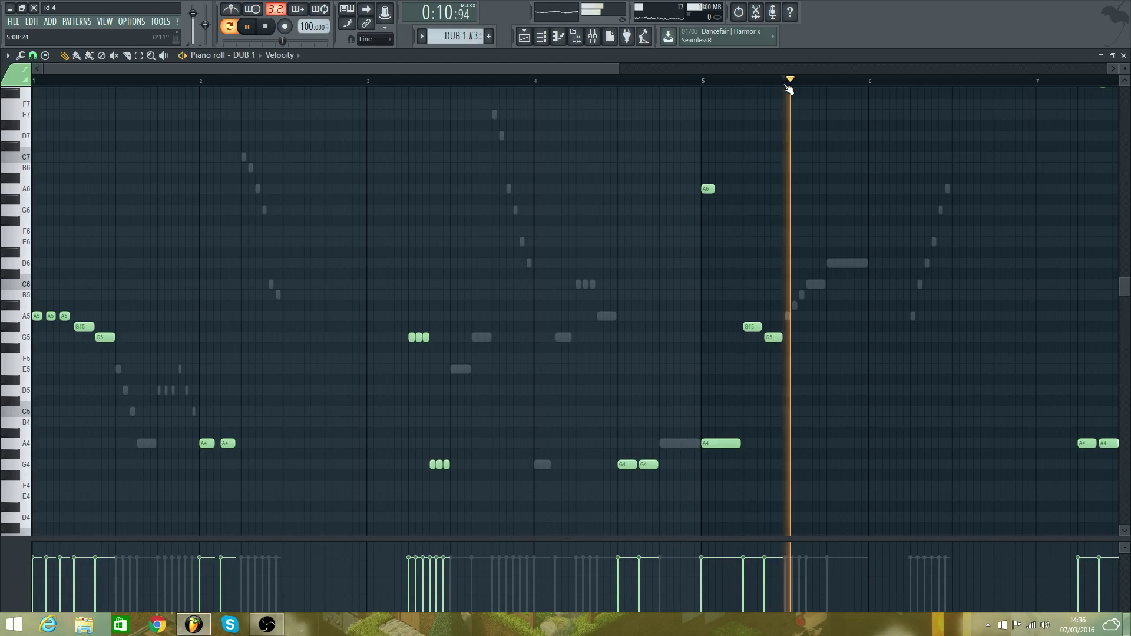
key(space)
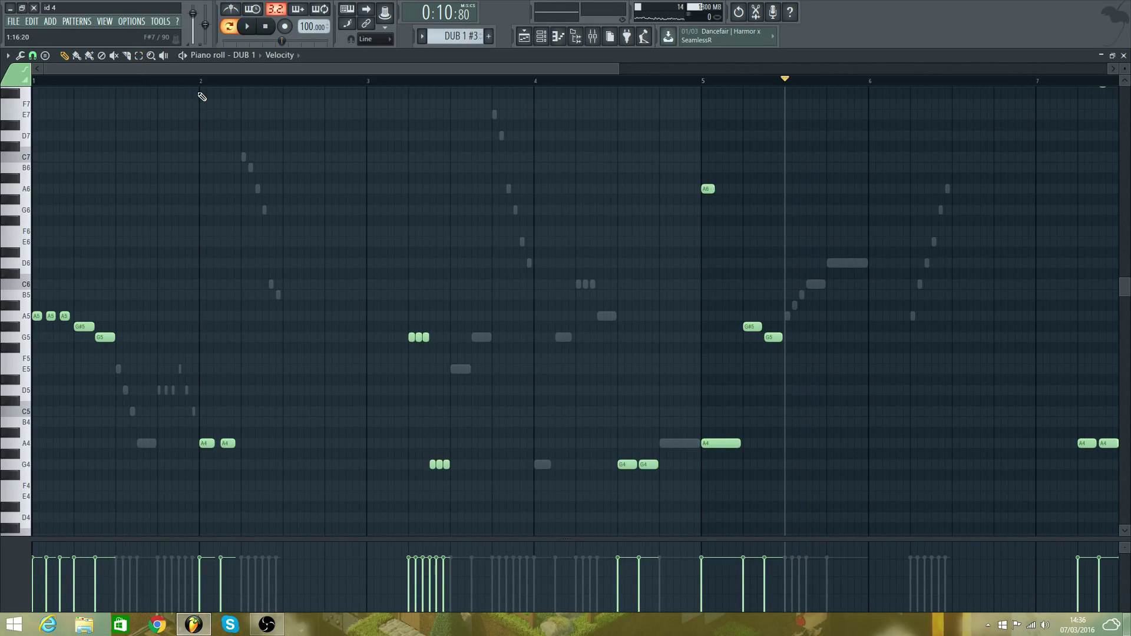
key(space)
click(89, 81)
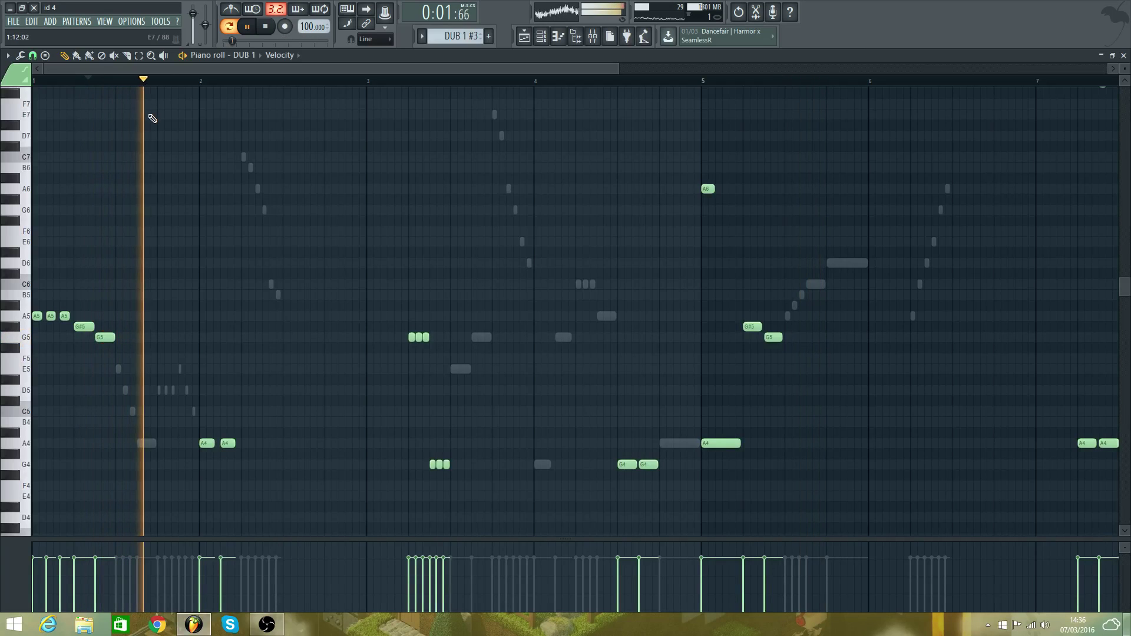
key(space)
click(778, 82)
key(space)
key(space)
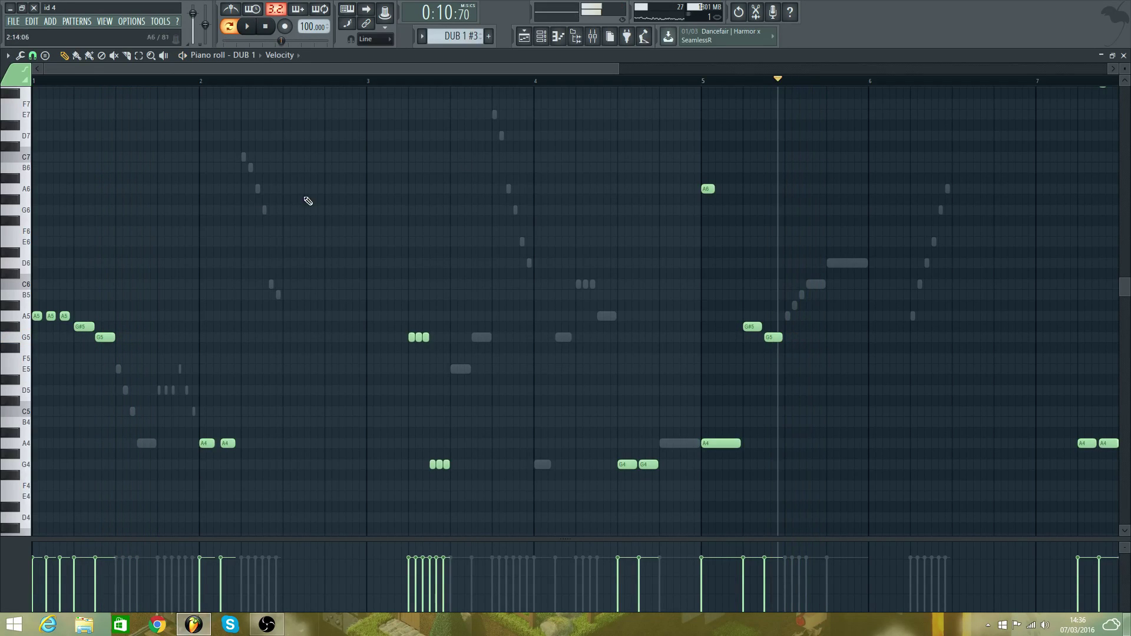
click(110, 82)
key(space)
key(space)
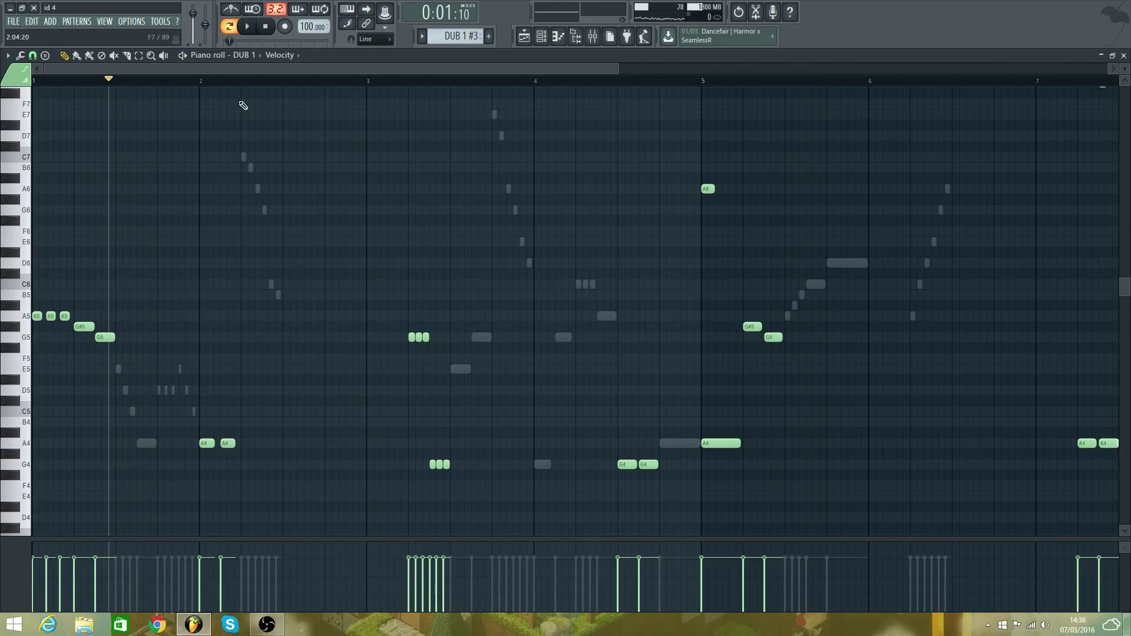
- In DUB 2, lower the three short rising notes in bar 5 to E4, G4 and G#4 and audition the bar
click(250, 56)
click(454, 298)
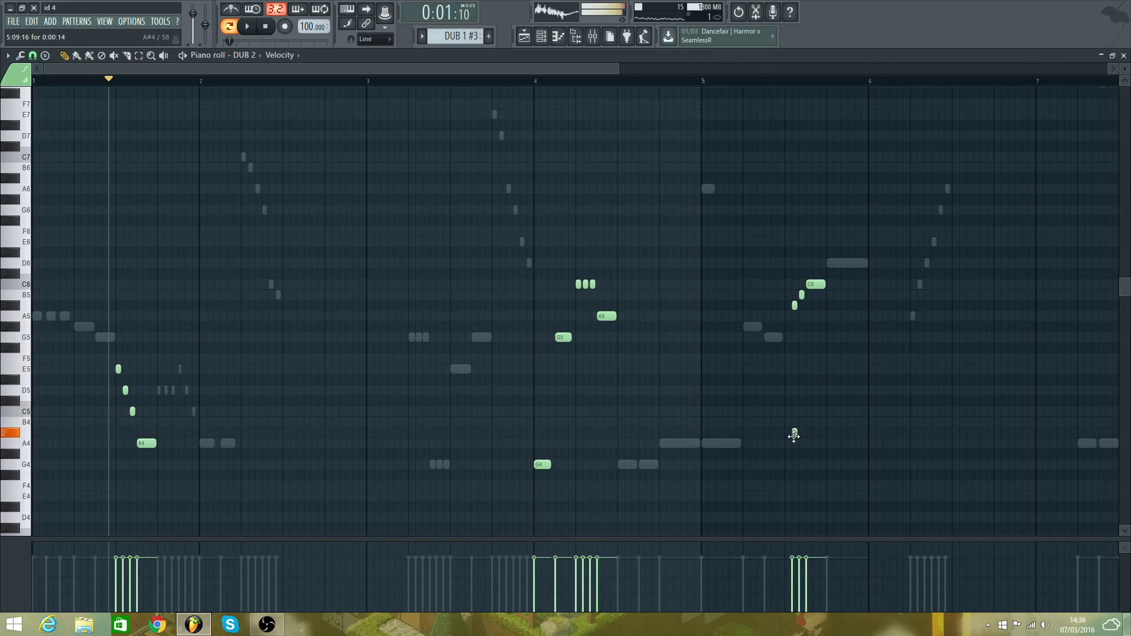
drag(792, 422, 787, 503)
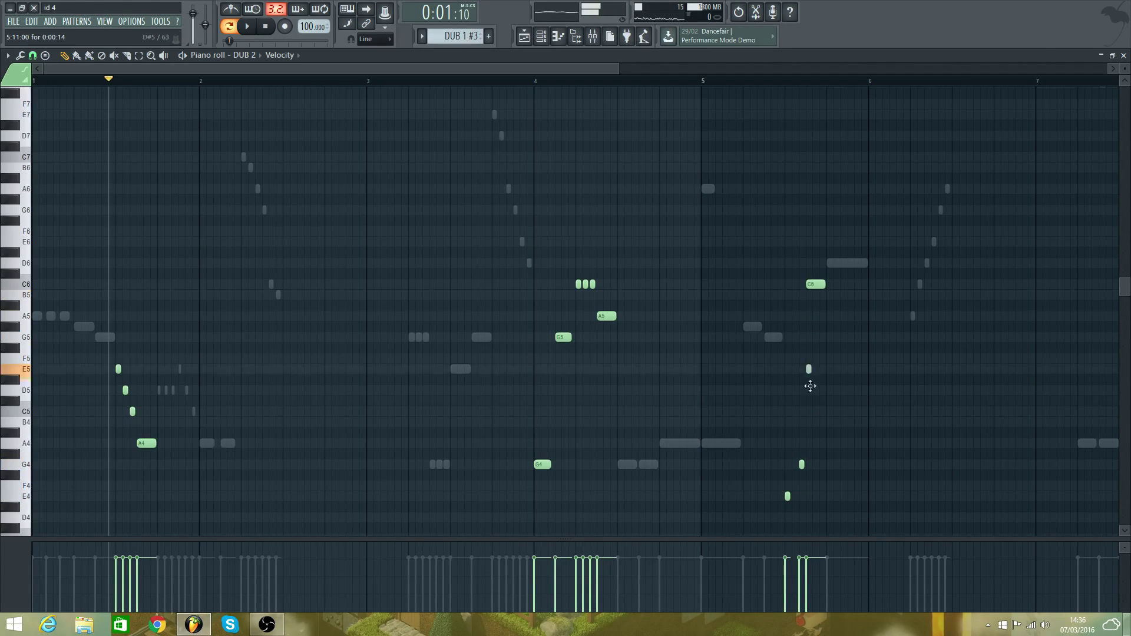
drag(810, 386, 808, 455)
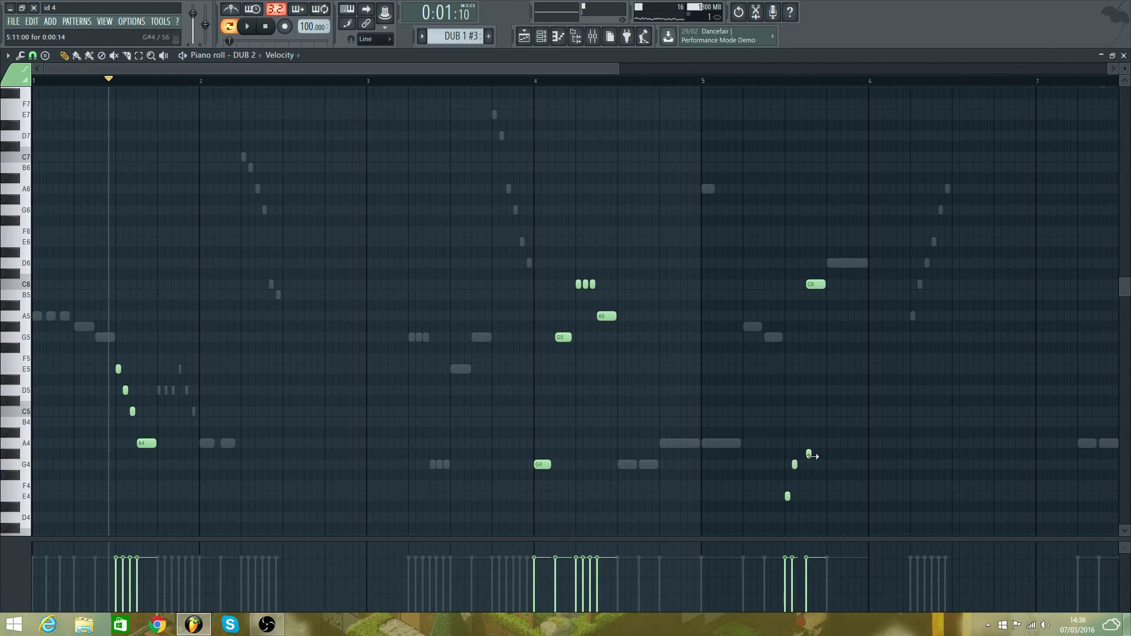
key(space)
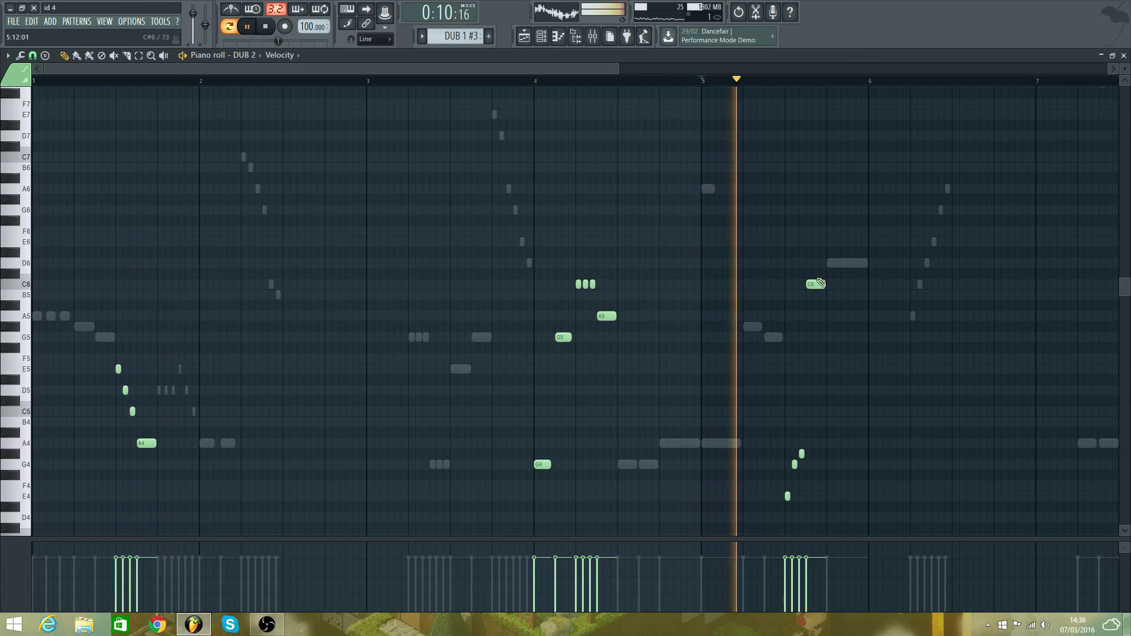
key(space)
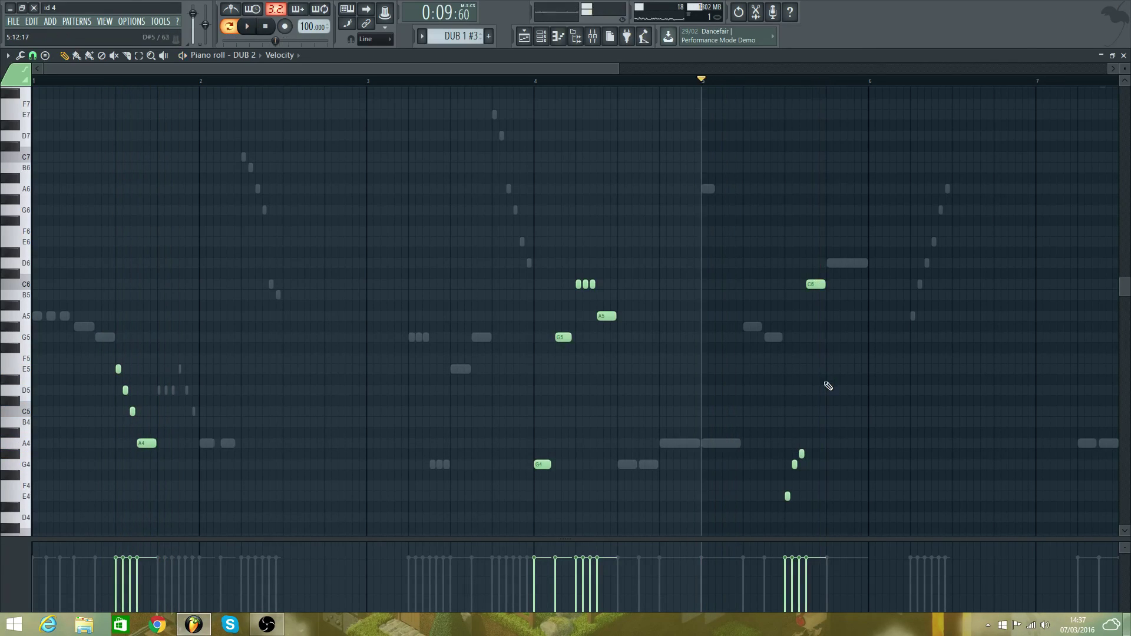
- Move the three short rising notes in bar 5 of DUB 2 all to G4 and audition the bar
double_click(788, 497)
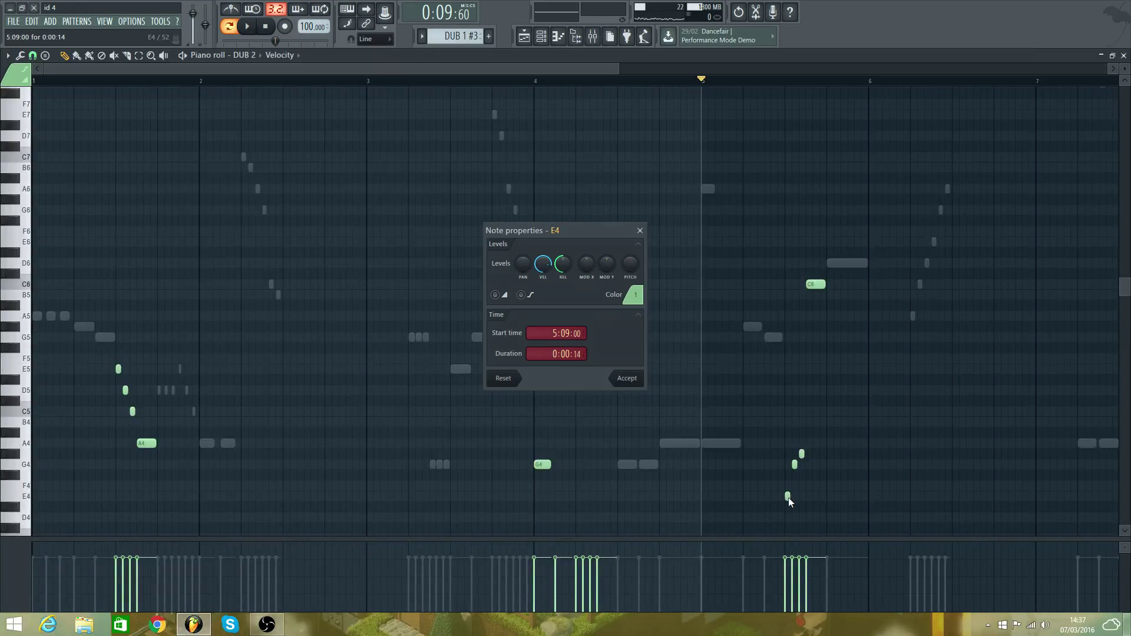
click(641, 231)
drag(790, 497, 790, 466)
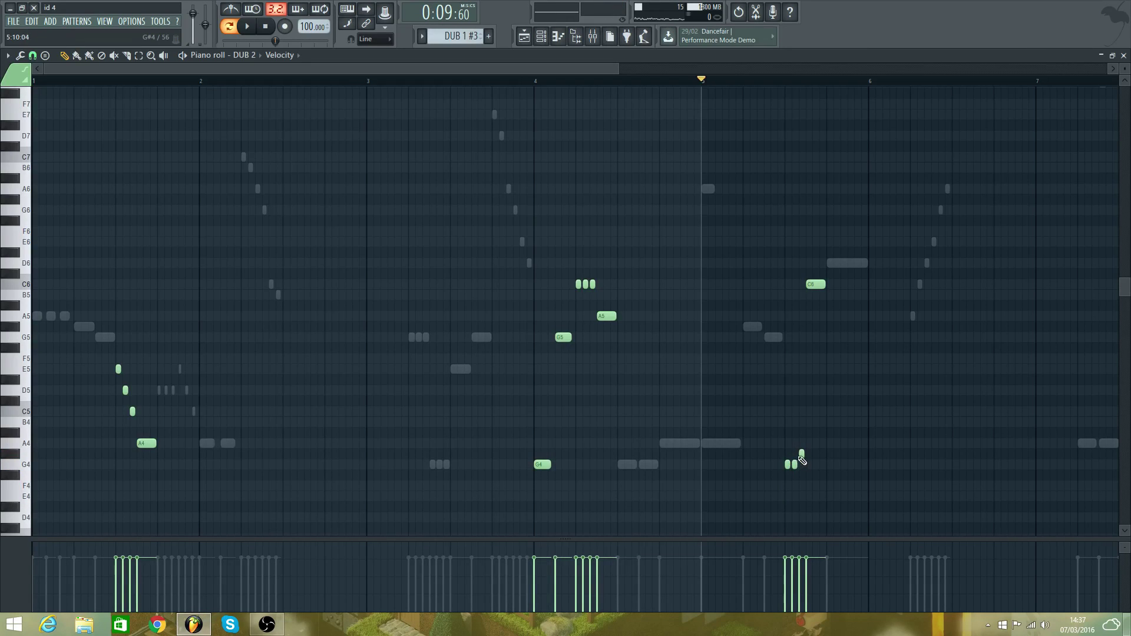
drag(801, 465, 802, 465)
key(space)
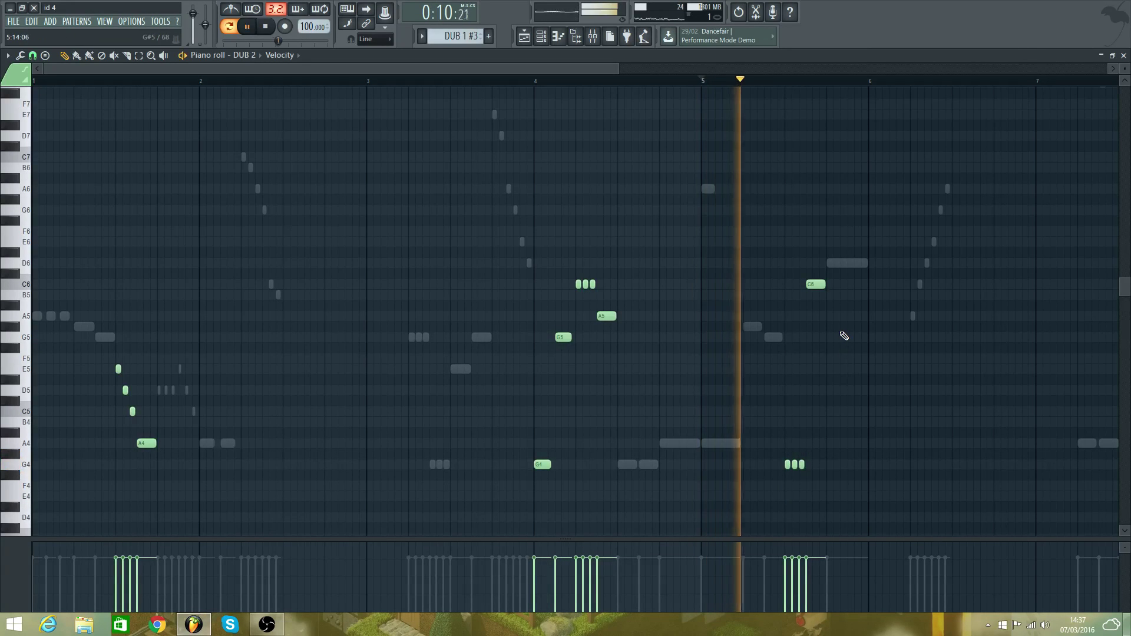
key(space)
- Lower the C6 note following the short run in bar 5 to G#4, then to A4, auditioning the bar after each change
drag(818, 285, 825, 454)
key(space)
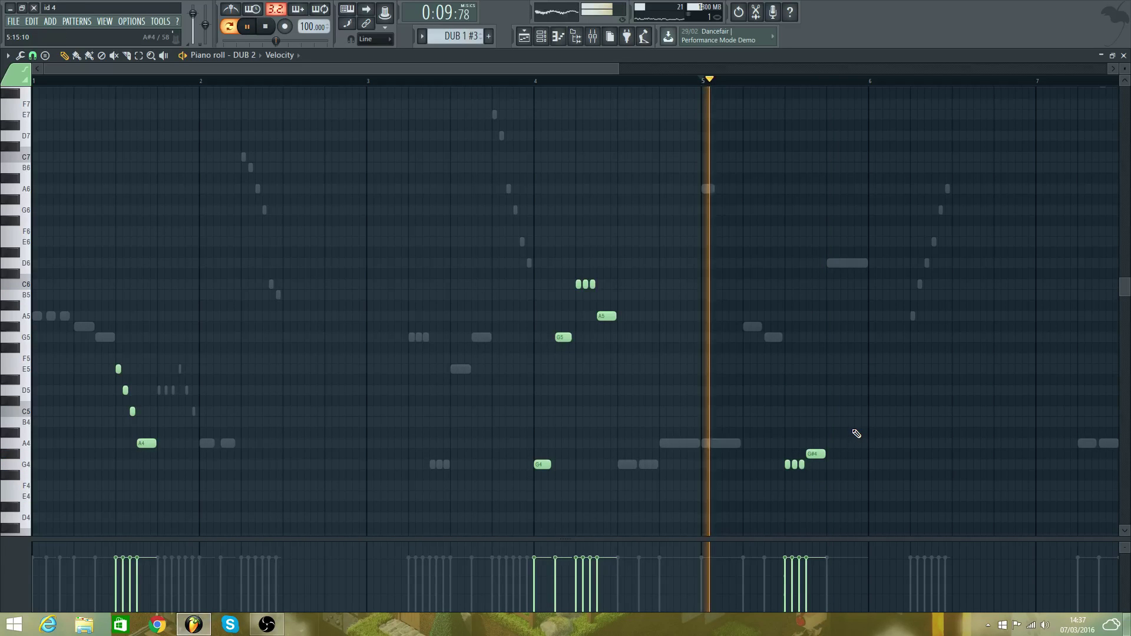
key(space)
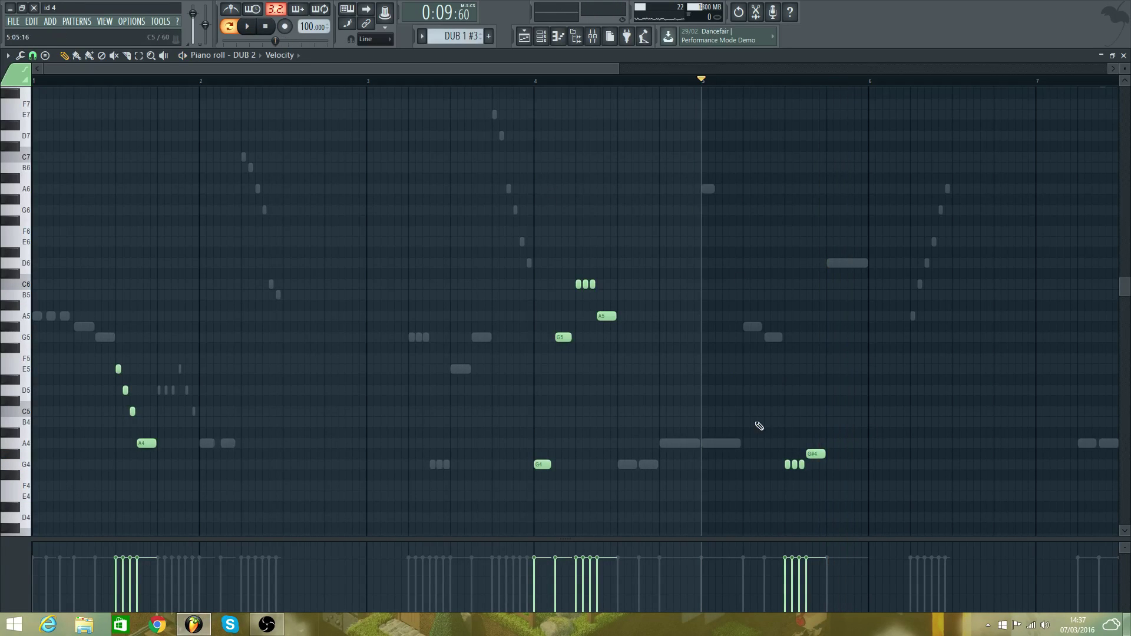
key(space)
drag(816, 454, 817, 444)
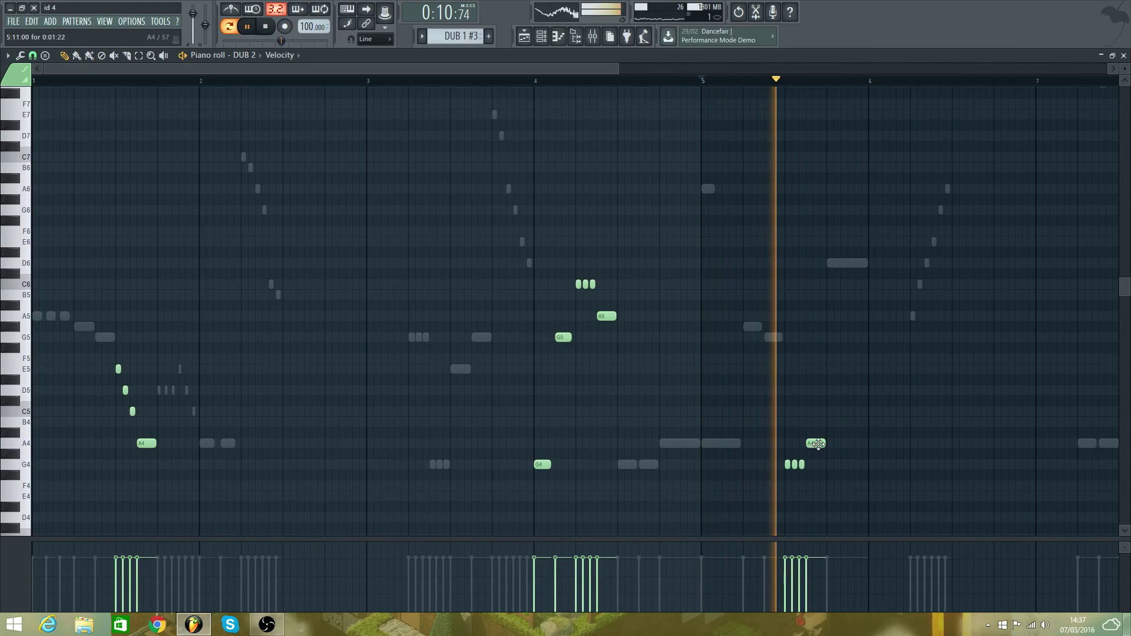
key(space)
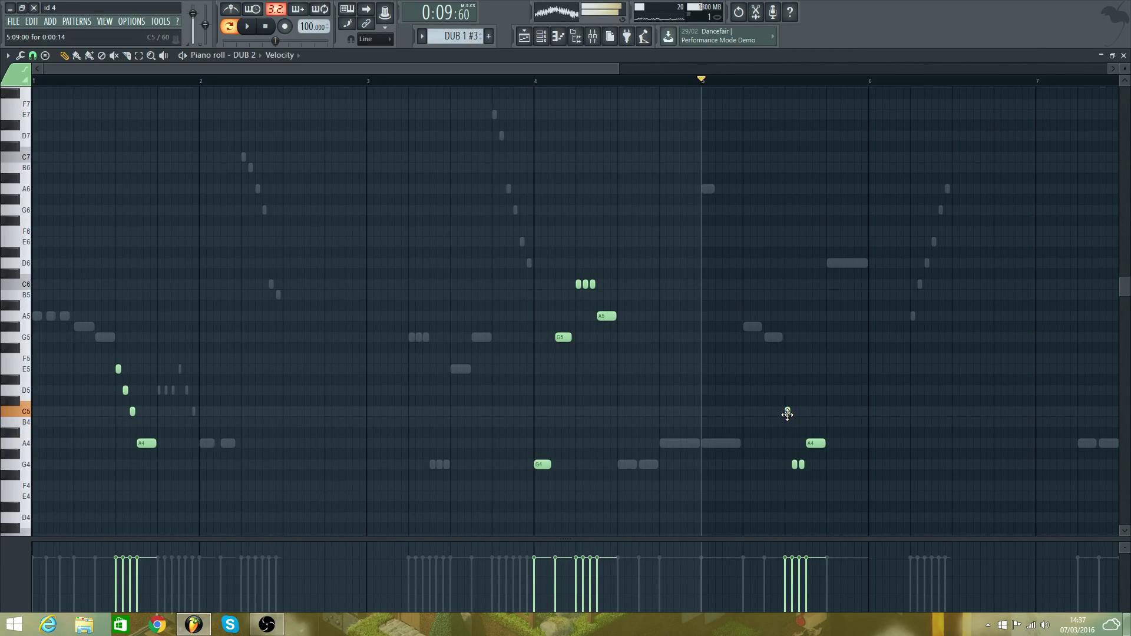
- Raise the three short notes in bar 5 of DUB 2 to C5 and audition the bar
drag(795, 464, 795, 413)
key(space)
drag(803, 465, 803, 411)
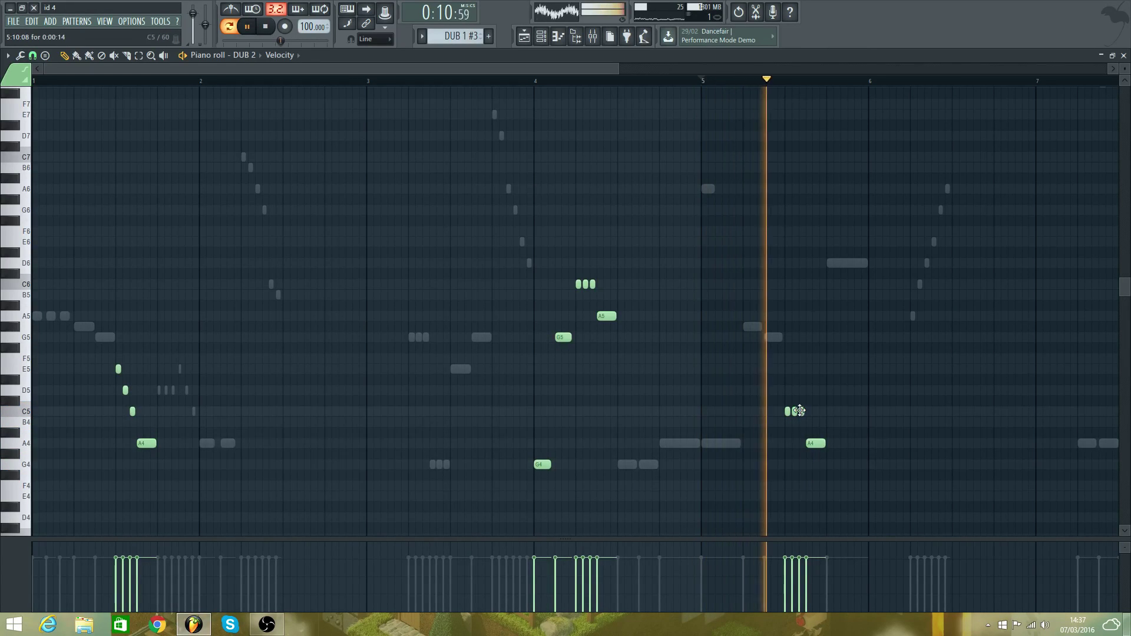
key(space)
key(space)
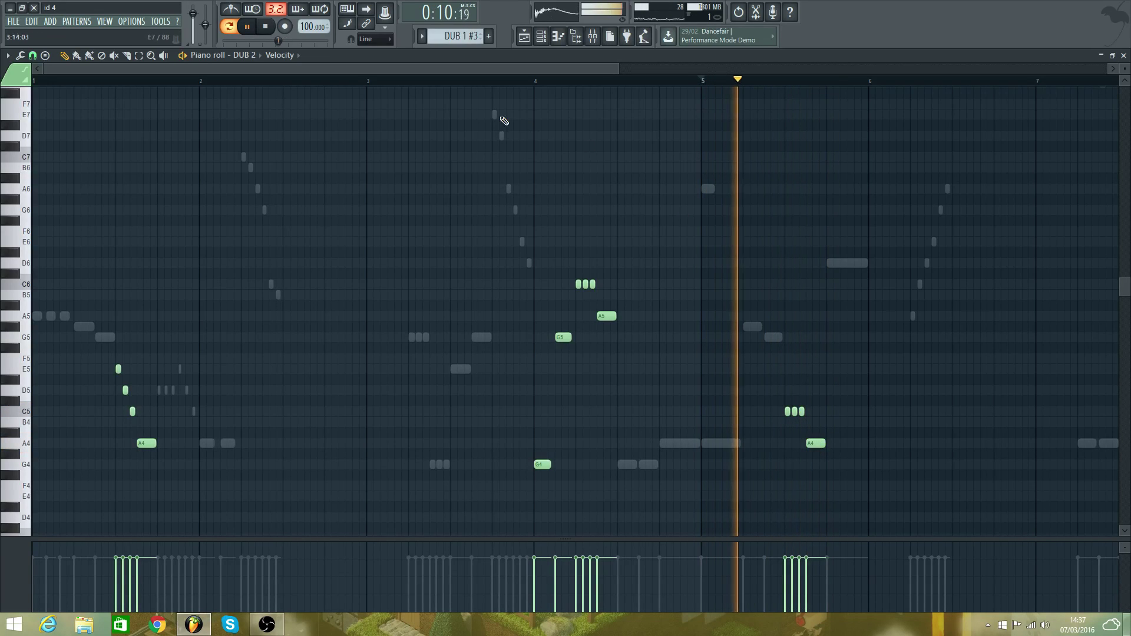
key(space)
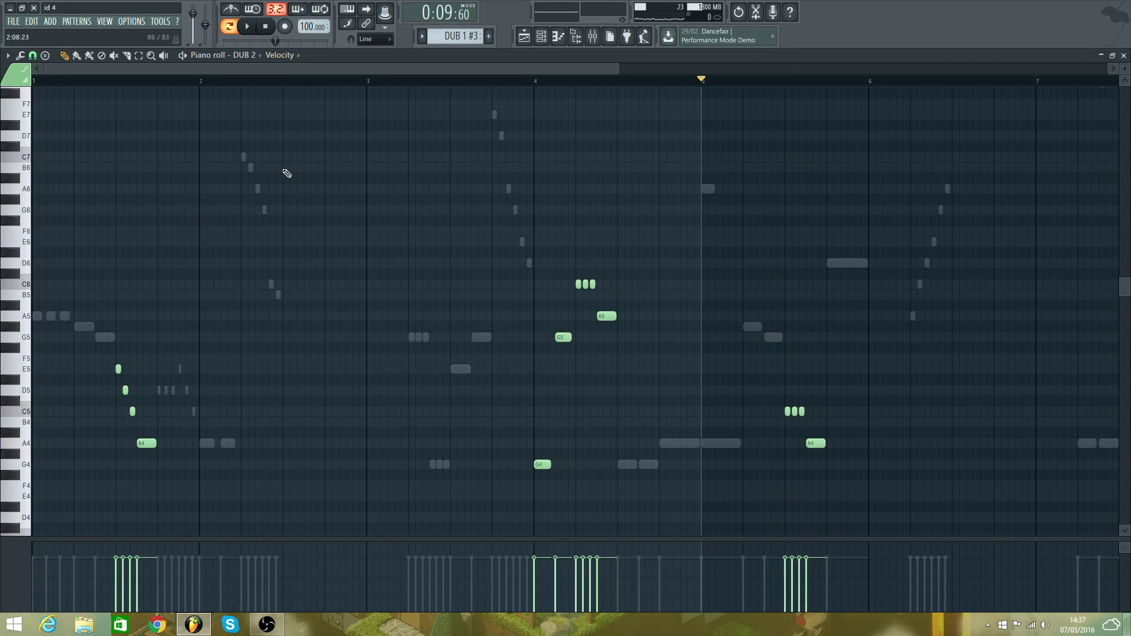
- Switch to the DUB 3 channel, lower the D6 note at the end of bar 5 to A5 and audition the bar
click(287, 78)
click(469, 306)
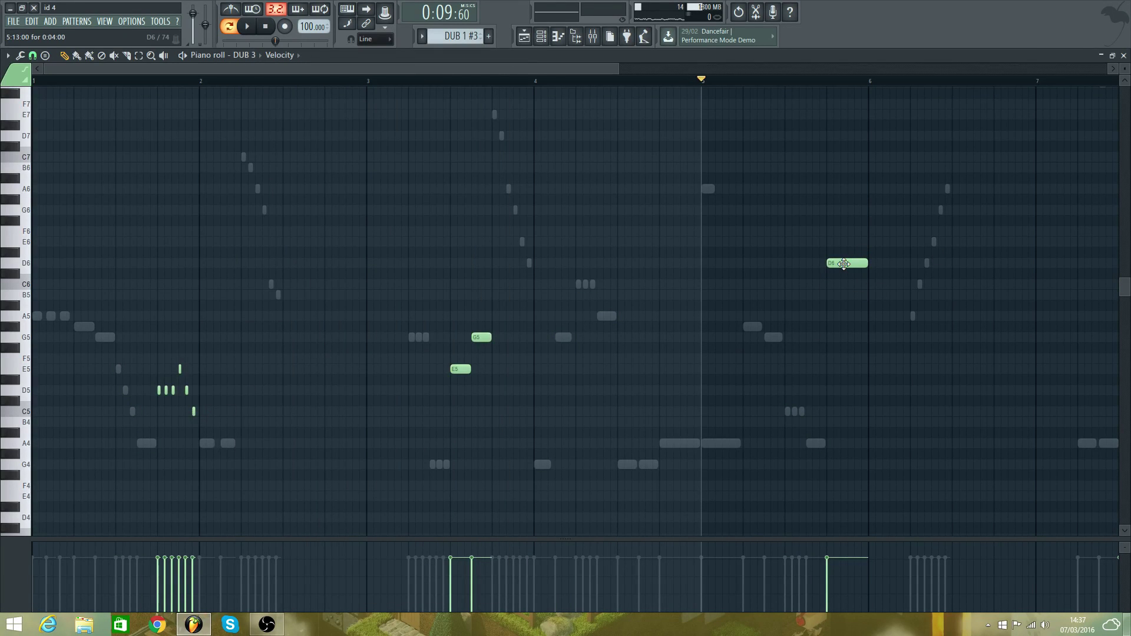
drag(844, 263, 843, 309)
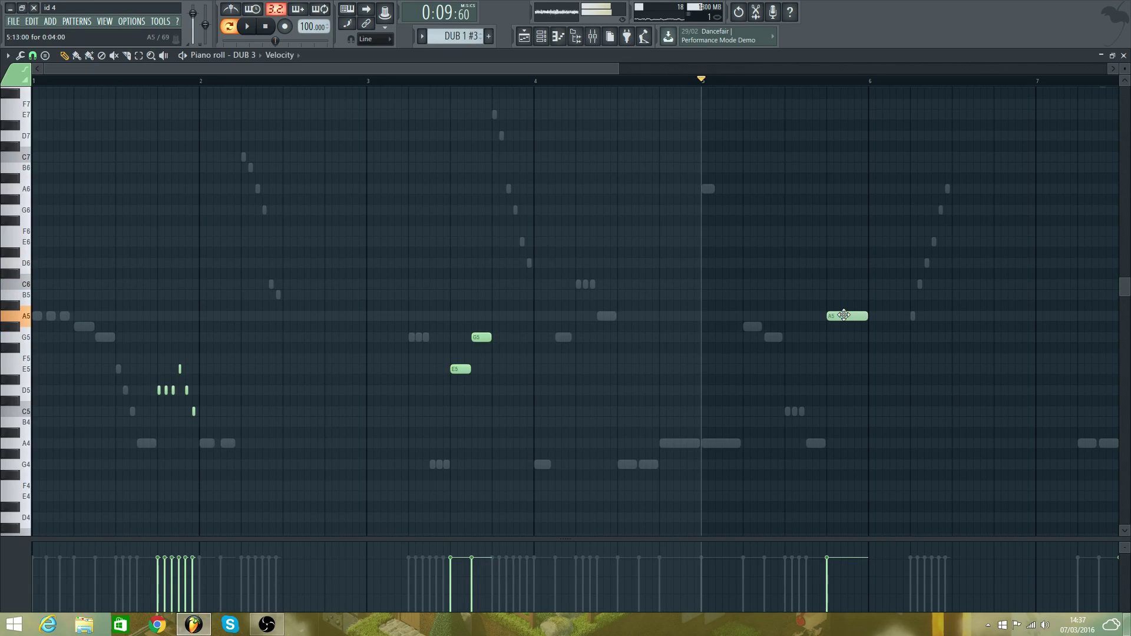
key(space)
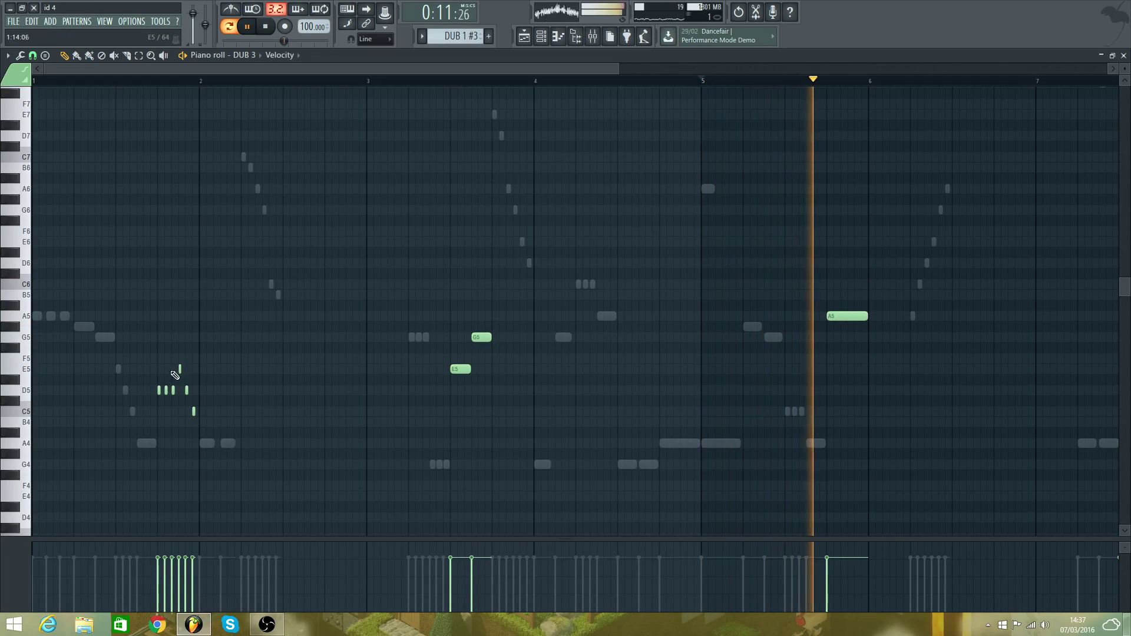
- Replace the long A5 note at the end of bar 5 in DUB 3 with six short, evenly spaced A5 notes
right_click(830, 317)
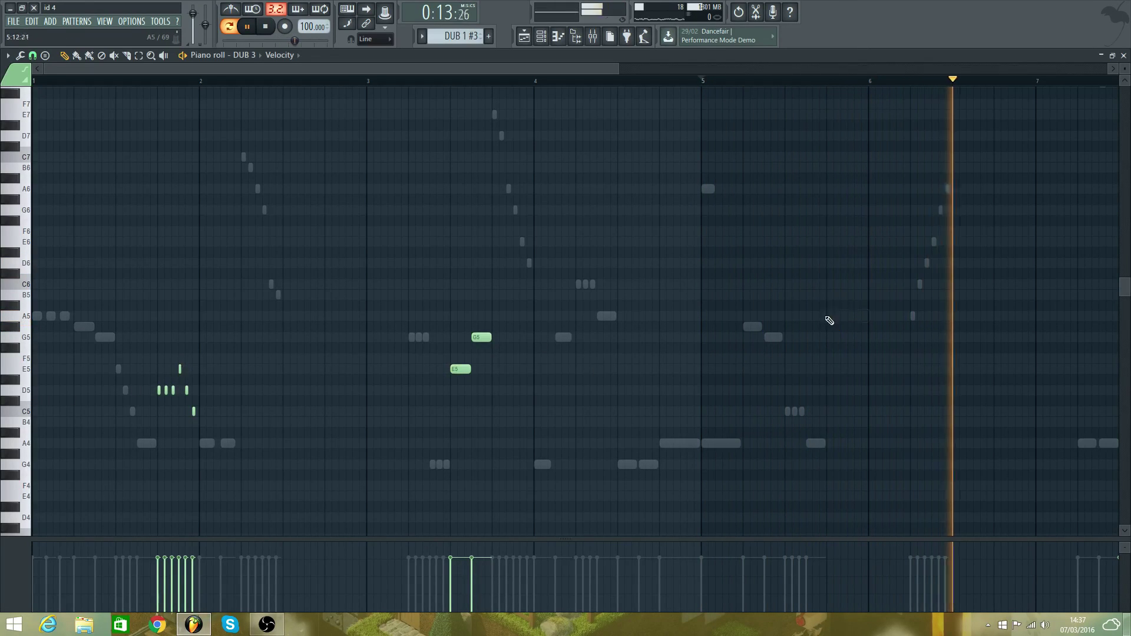
click(828, 316)
click(836, 317)
click(843, 316)
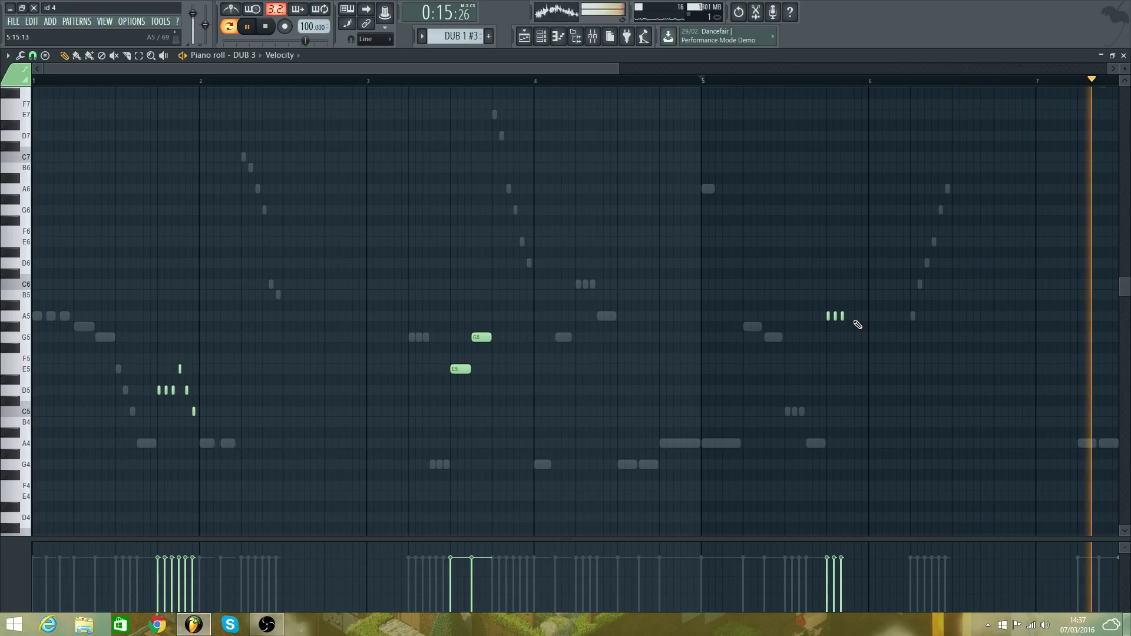
click(850, 316)
click(864, 317)
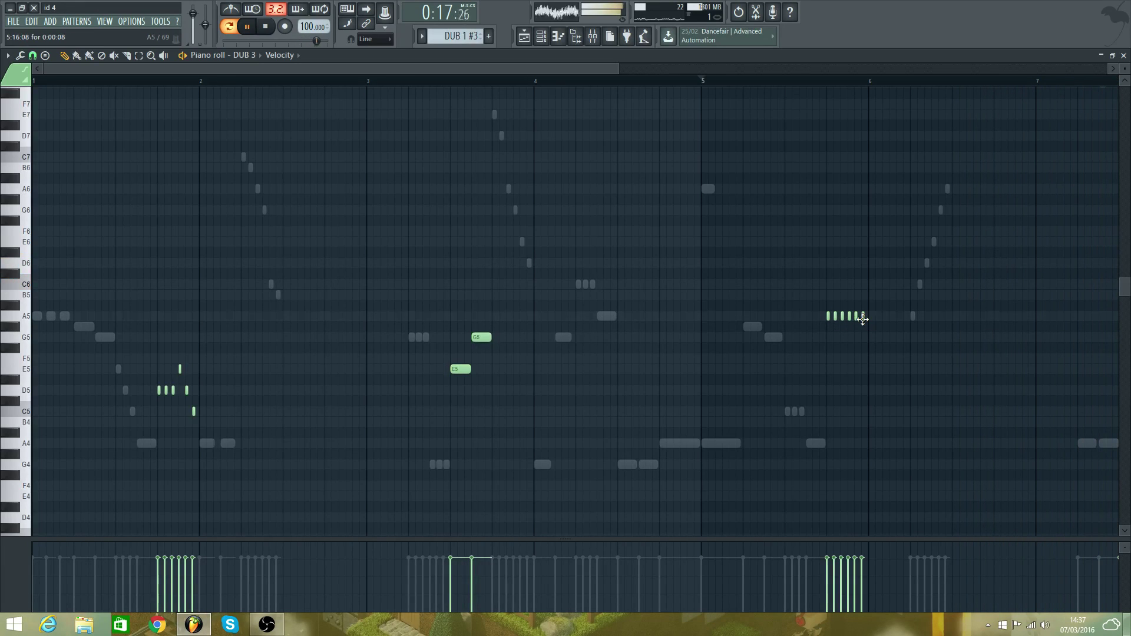
- Open the playlist and play the song from bar 72, where the first BASS BREAK #2 and CHORD BREAK #2 clips start
drag(551, 73, 790, 74)
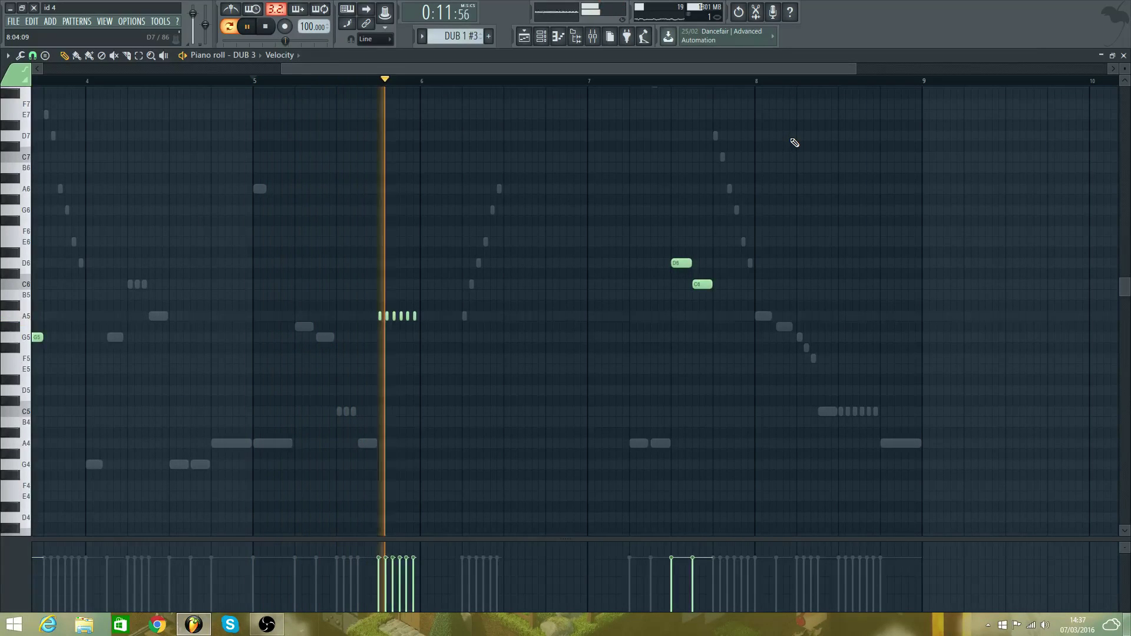
click(524, 37)
click(500, 95)
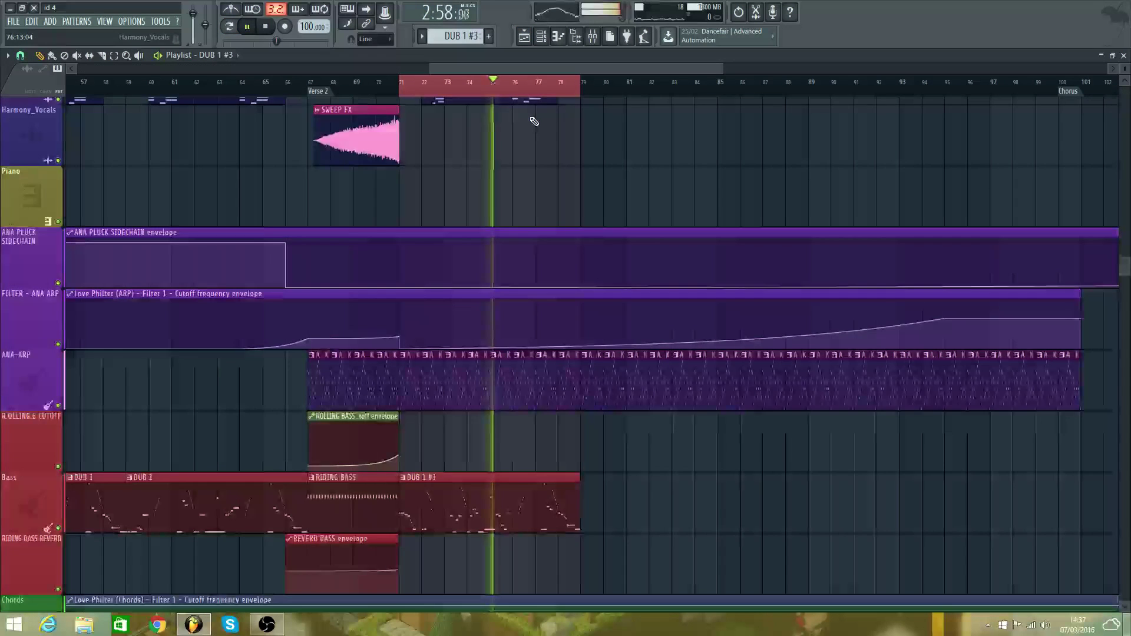
scroll(530, 117, up, 2)
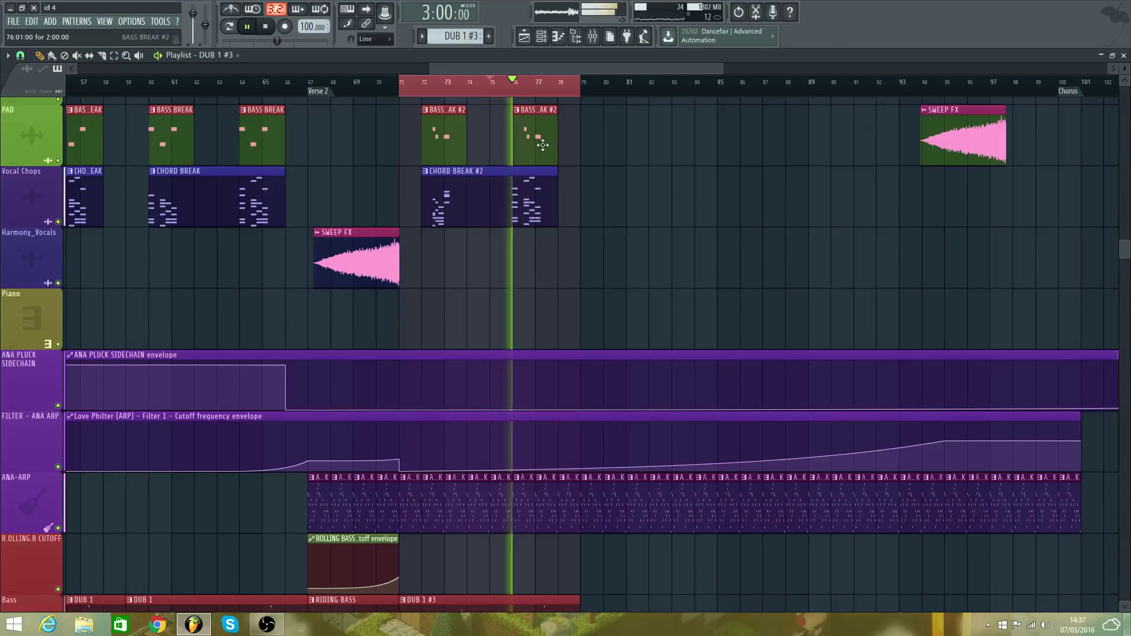
key(space)
click(432, 96)
key(space)
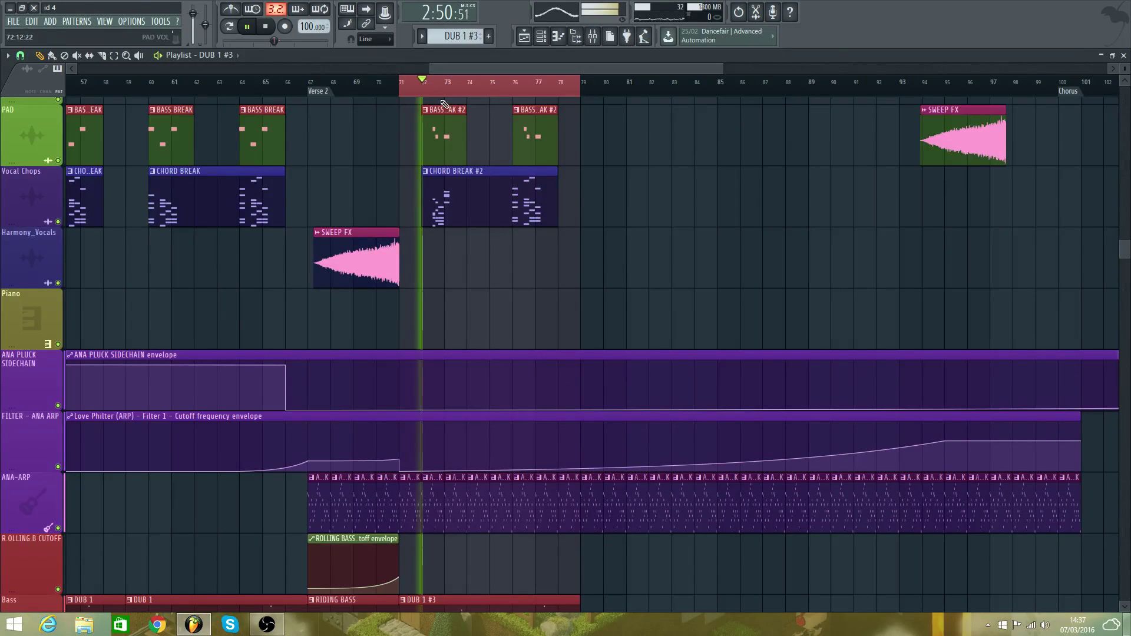
- Open the CHORD BREAK #2 clip's super saw notes and delete the six-note chord at the start of bar 5
click(456, 186)
double_click(456, 187)
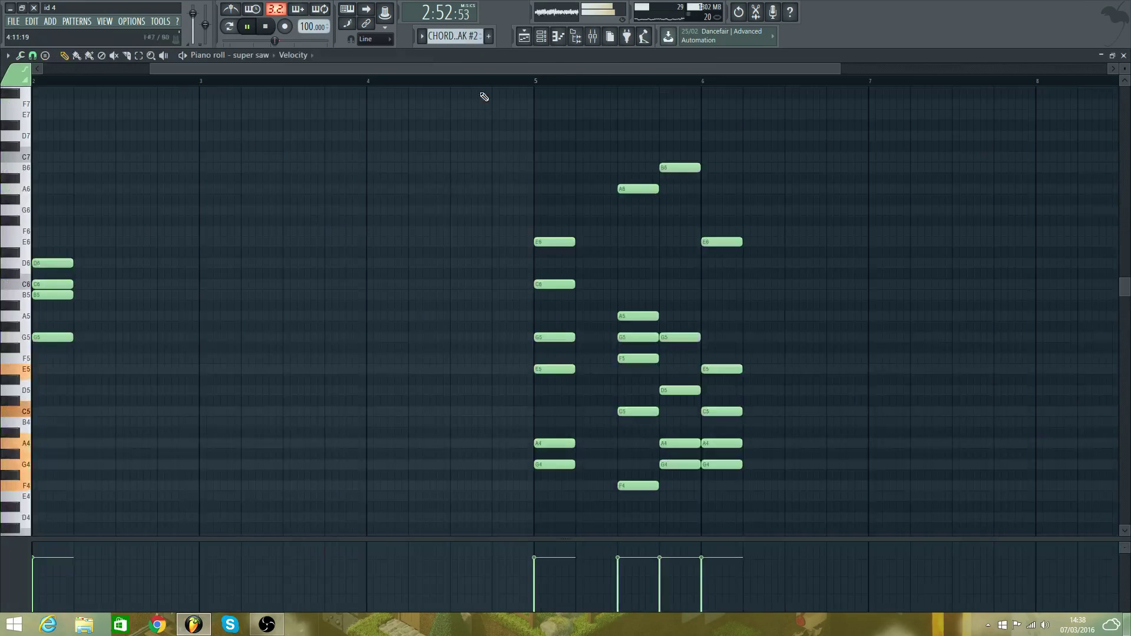
mouse_move(499, 69)
mouse_down()
mouse_move(479, 69)
mouse_move(491, 73)
mouse_up()
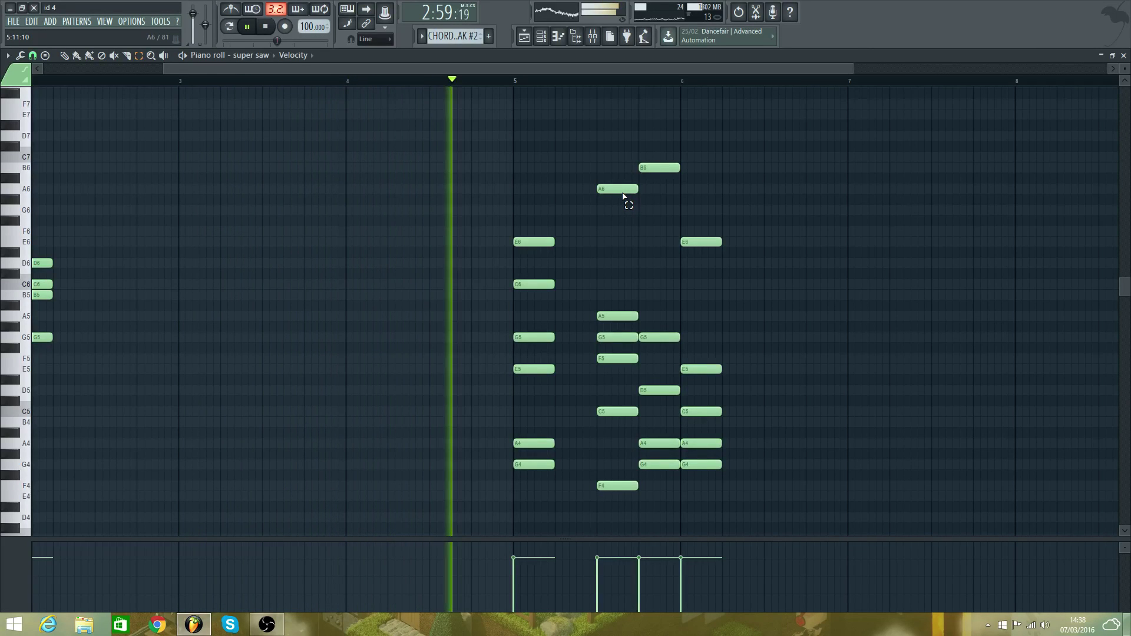
key(space)
drag(542, 216, 556, 496)
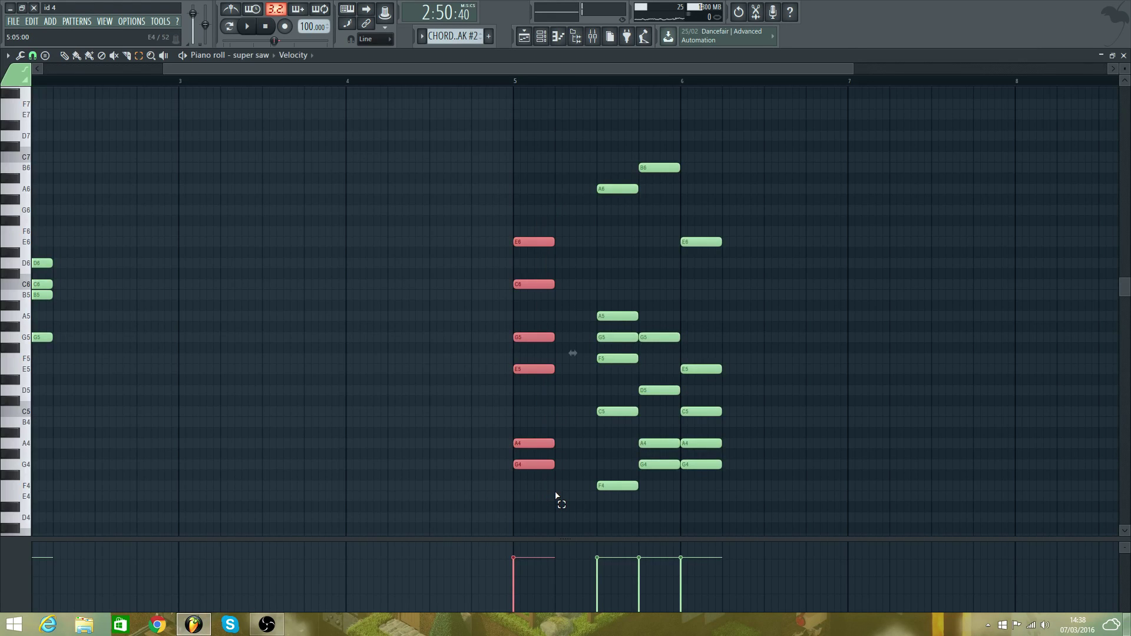
key(Delete)
- Select the first chord in bar 1 and audition CHORD BREAK #2 in both pattern and song mode
drag(567, 70, 355, 76)
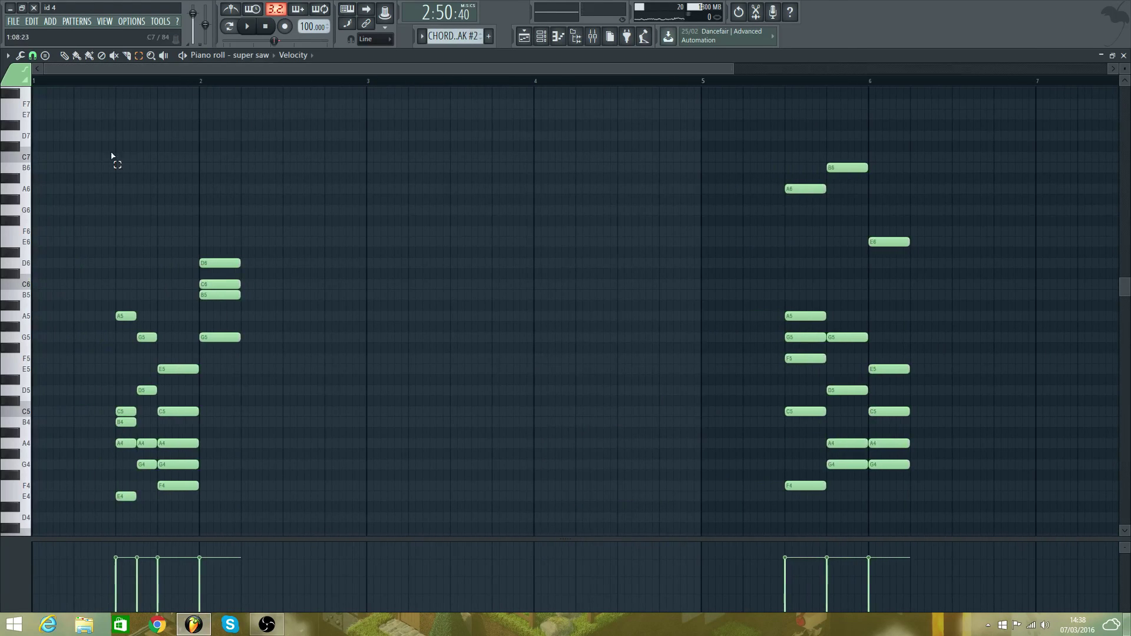
drag(108, 164, 132, 513)
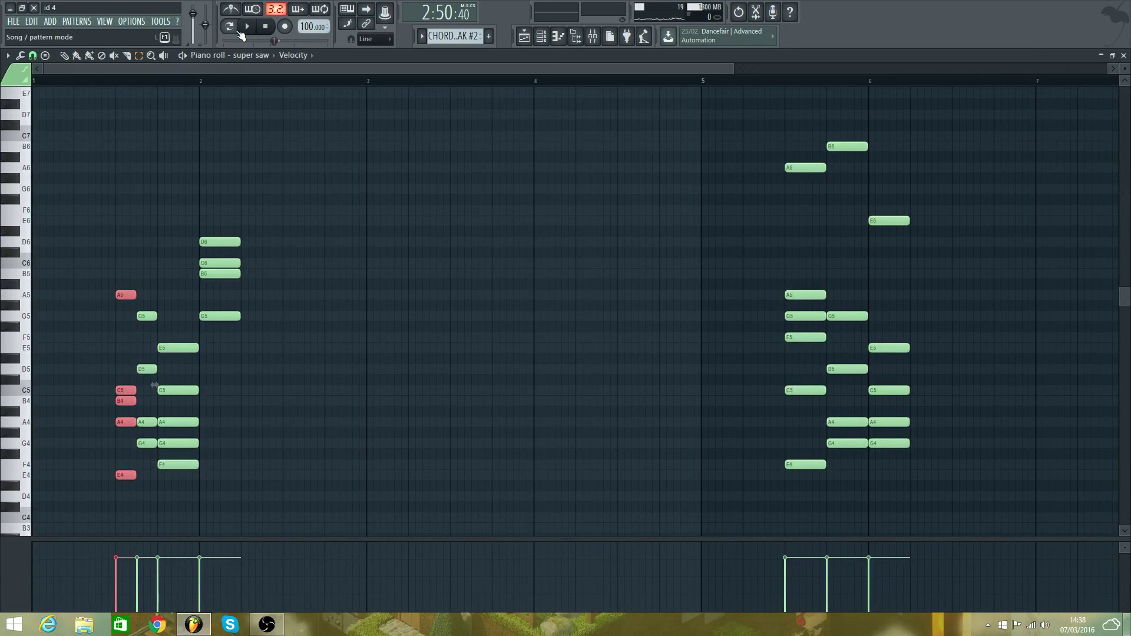
key(space)
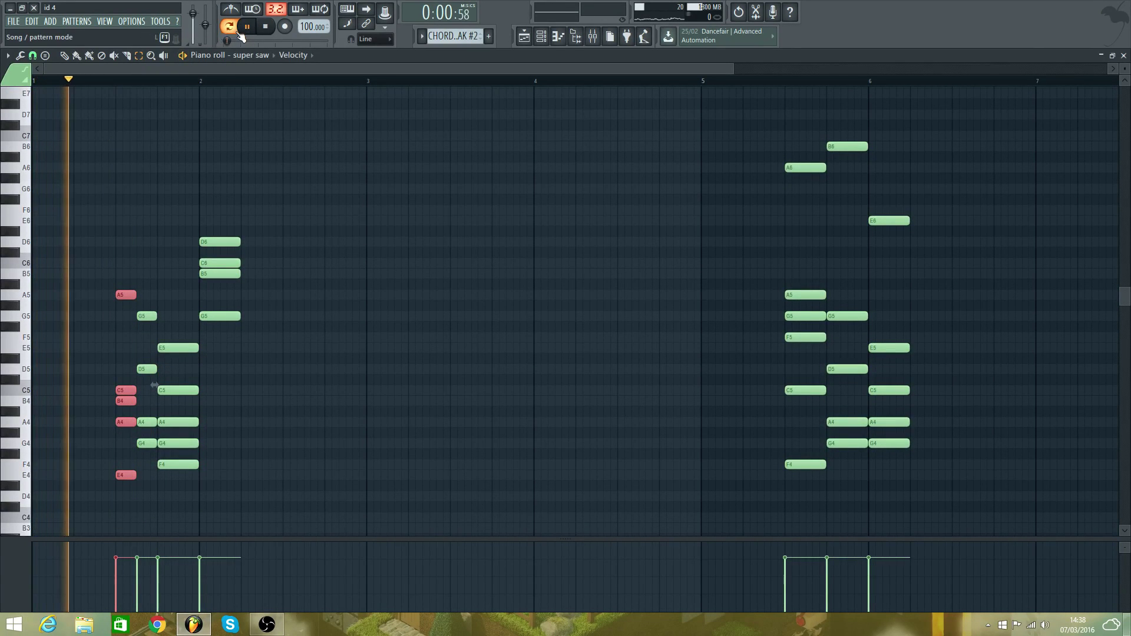
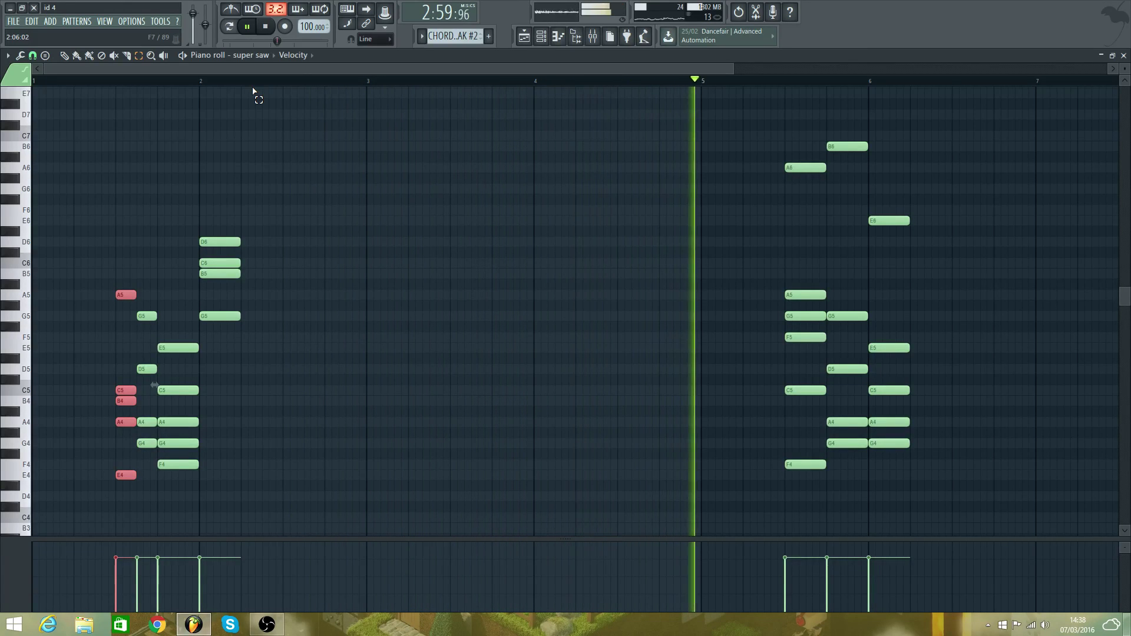
key(space)
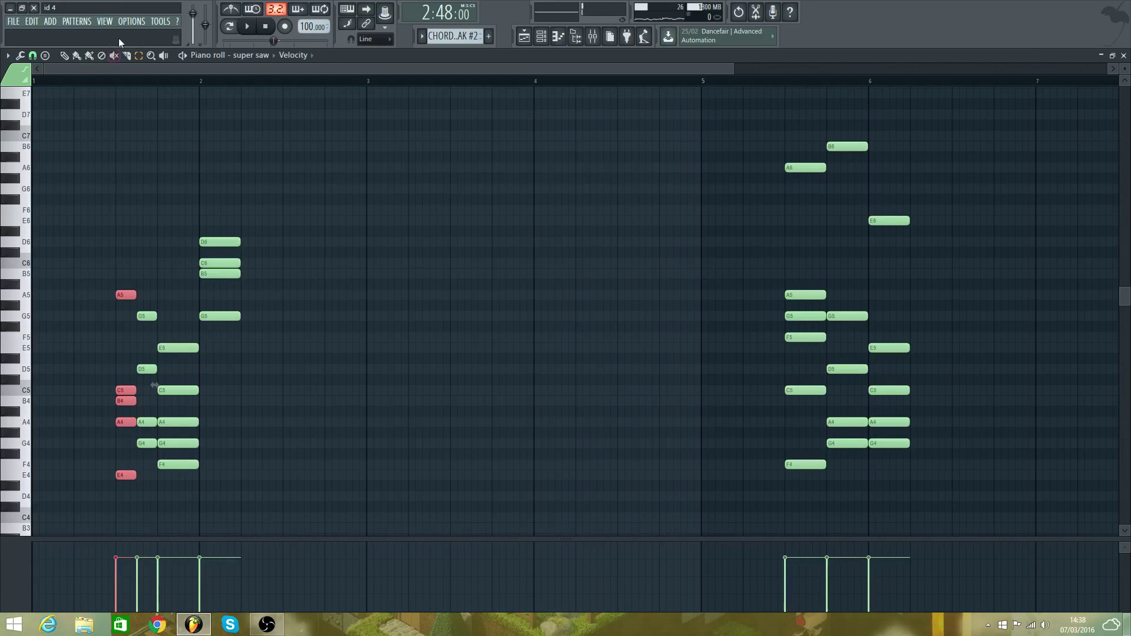
click(69, 58)
key(space)
click(242, 30)
click(229, 34)
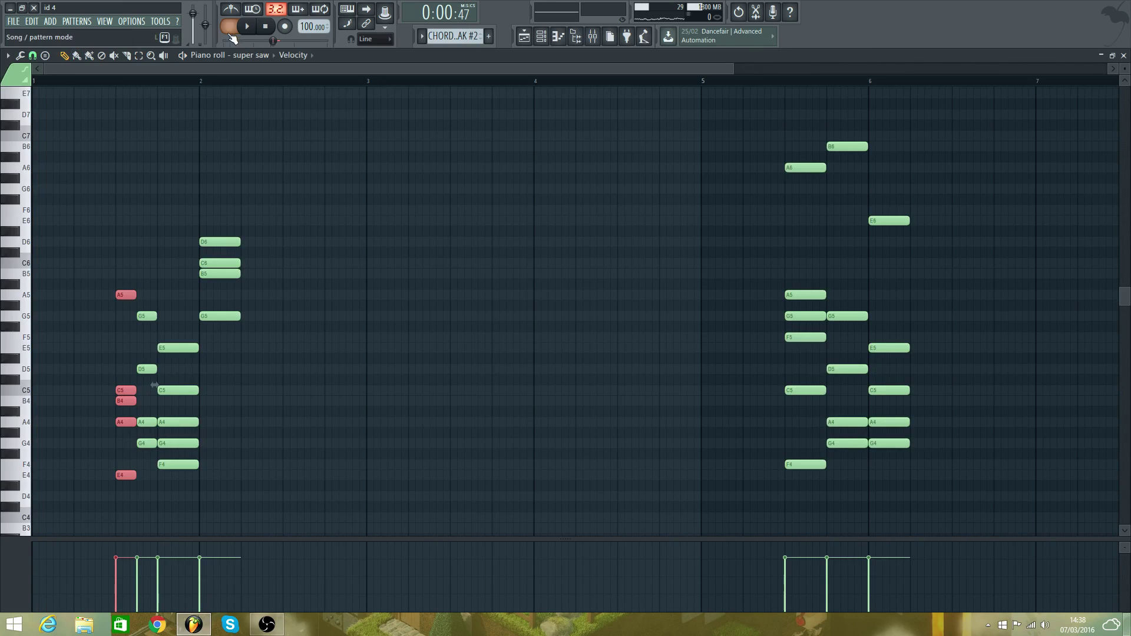
- Audition the bar 1 chords in the song from the first chord and again from the third chord
click(117, 80)
key(space)
key(space)
key(space)
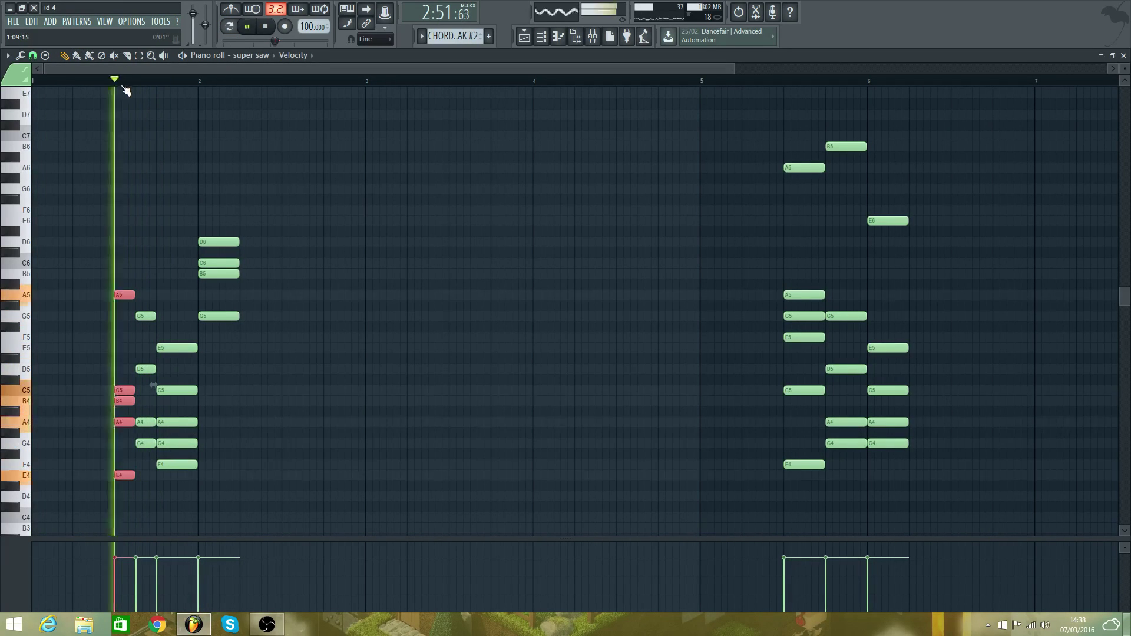
key(space)
click(158, 82)
key(space)
key(space)
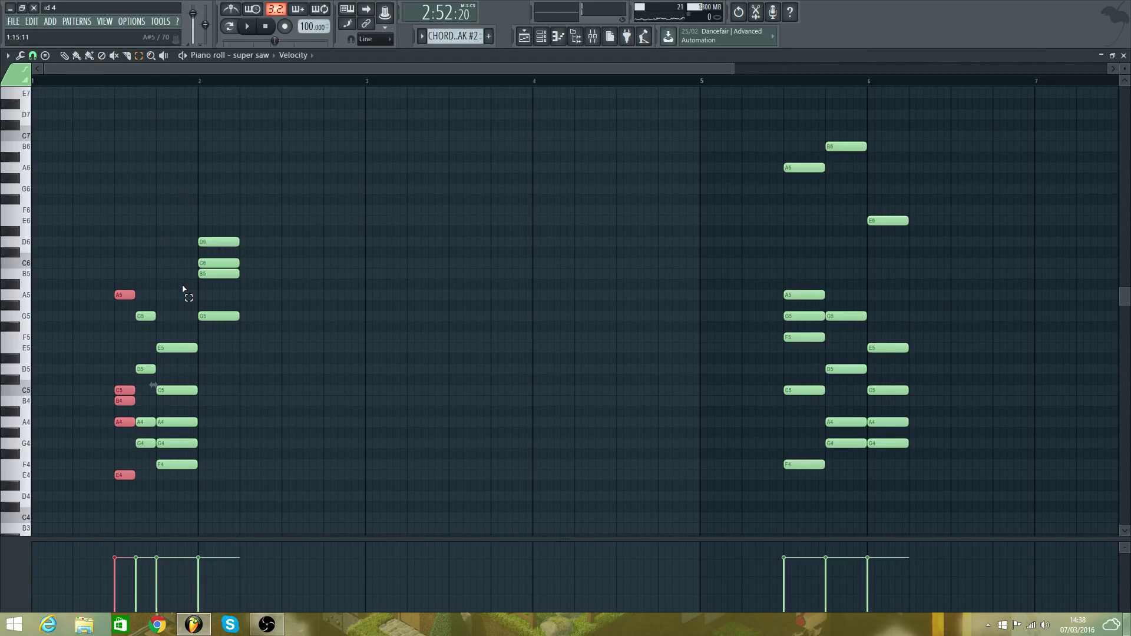
- Duplicate the third bar 1 chord together with the bar 2 chord, move the copy to the start of bar 5 and audition it
drag(176, 173, 236, 482)
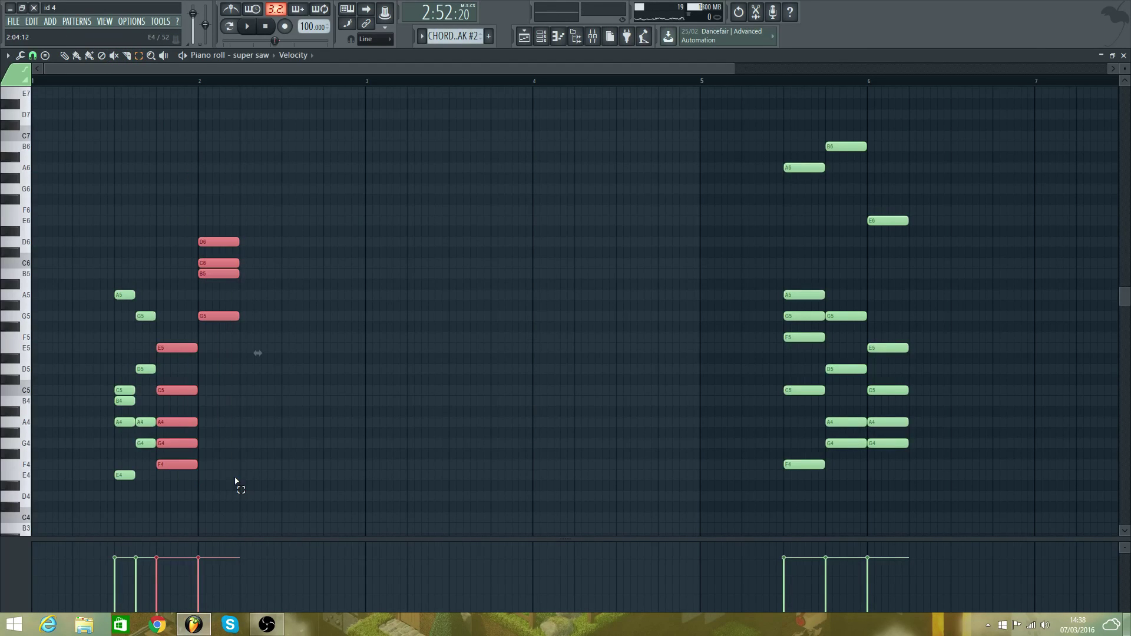
key(ctrl+b)
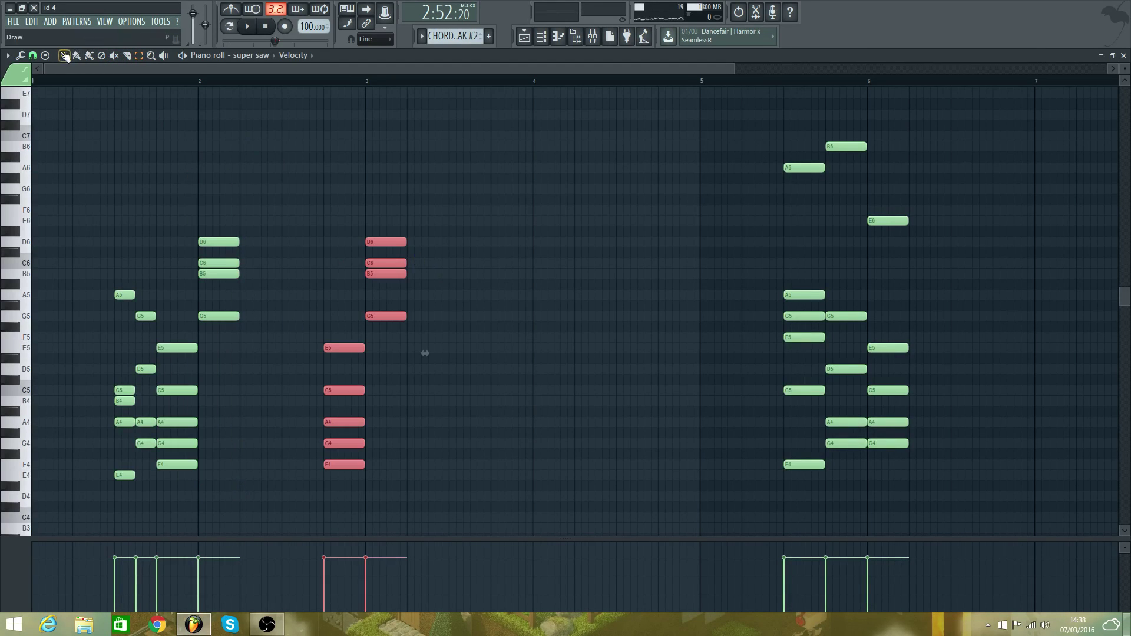
drag(351, 461, 726, 460)
key(space)
click(543, 84)
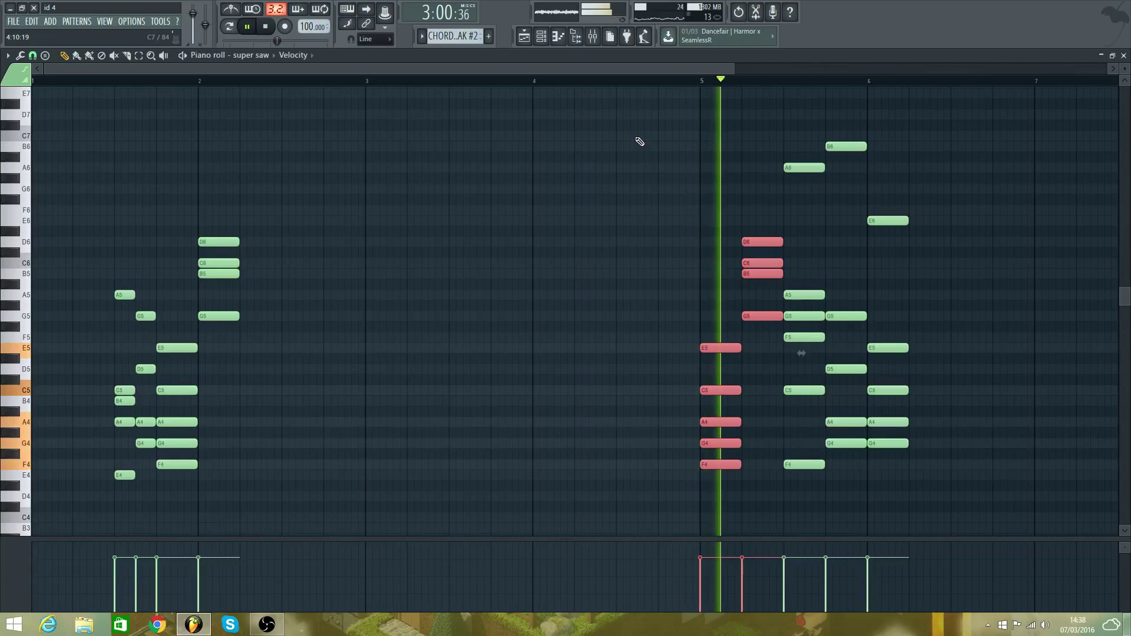
key(space)
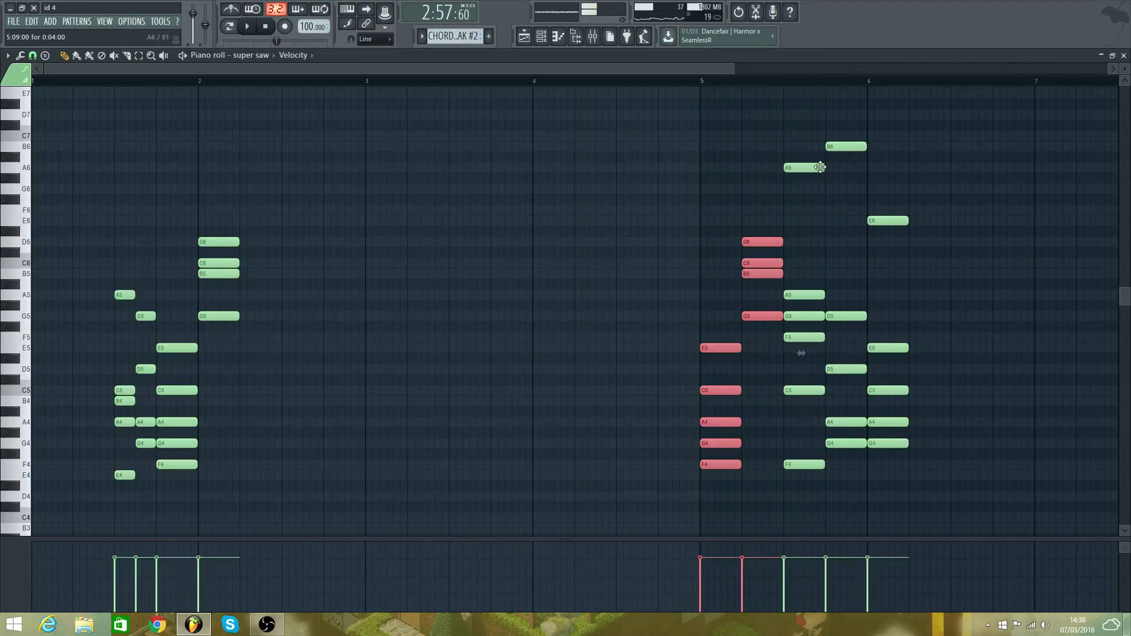
- Open the BASS BREAK #2 clip's bass jai notes, try lowering the first note from A3 to F3 and audition it
key(space)
key(F5)
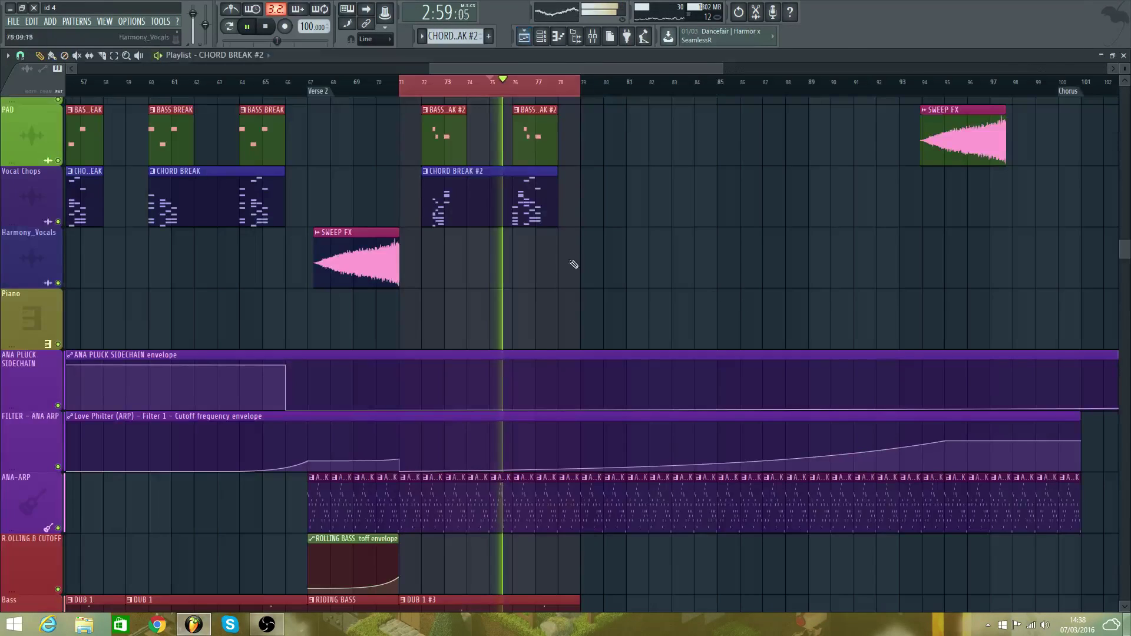
double_click(538, 160)
drag(522, 69, 144, 90)
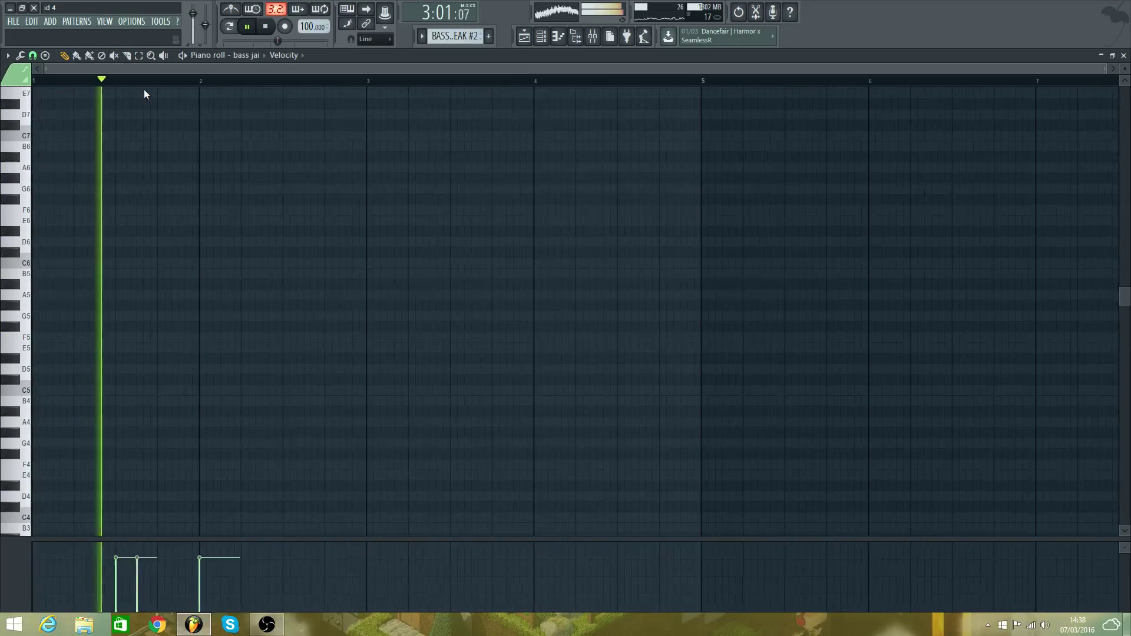
key(space)
scroll(170, 205, down, 9)
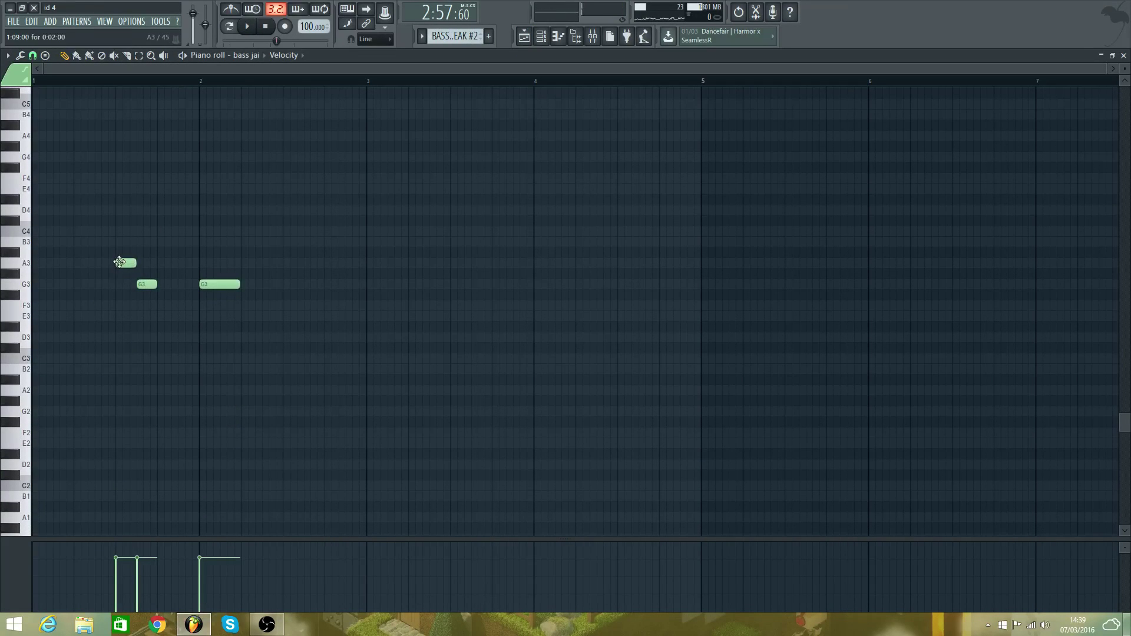
drag(120, 262, 118, 307)
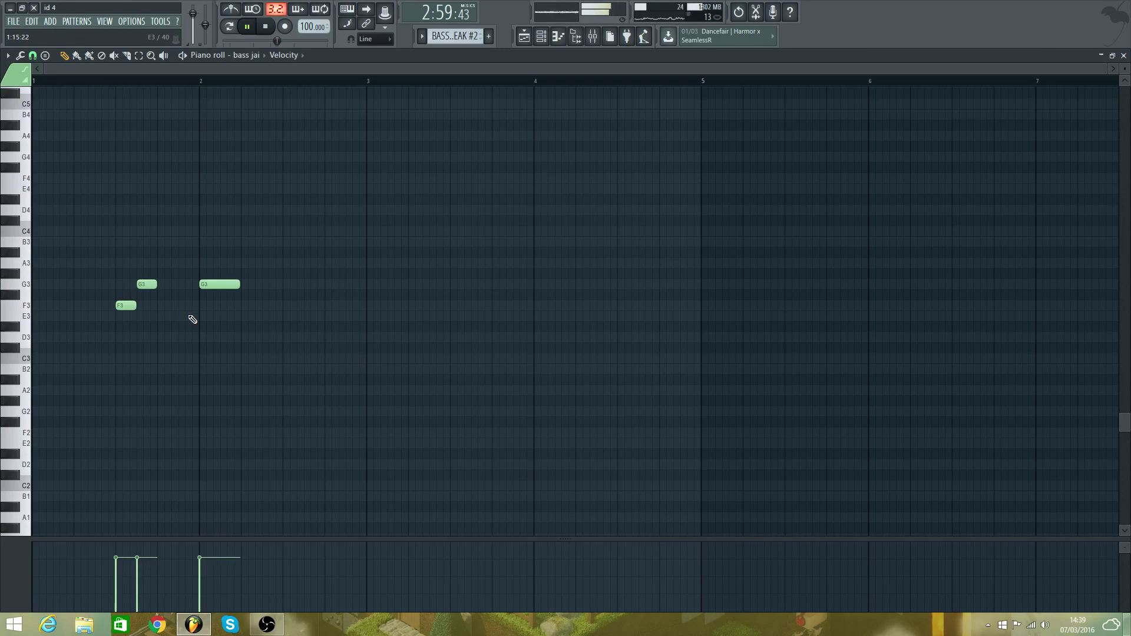
key(space)
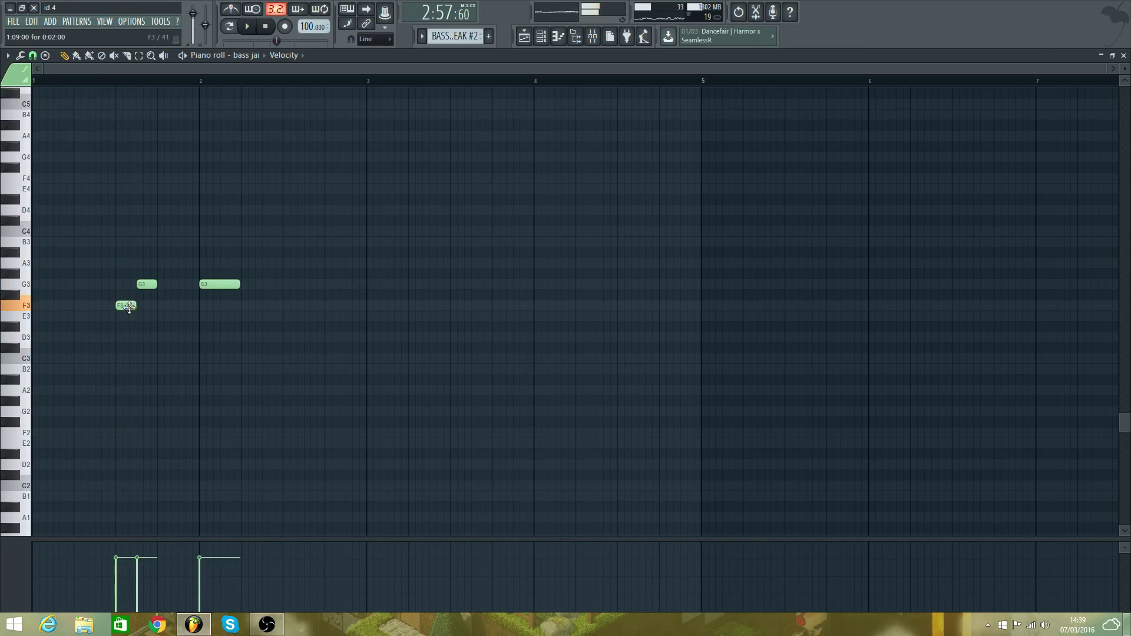
- Try placing the F3, G3 and an A3 bass note on the first three beats of bar 1, lengthening the first two, and audition
drag(126, 305, 44, 305)
drag(141, 283, 78, 283)
key(space)
drag(216, 284, 132, 263)
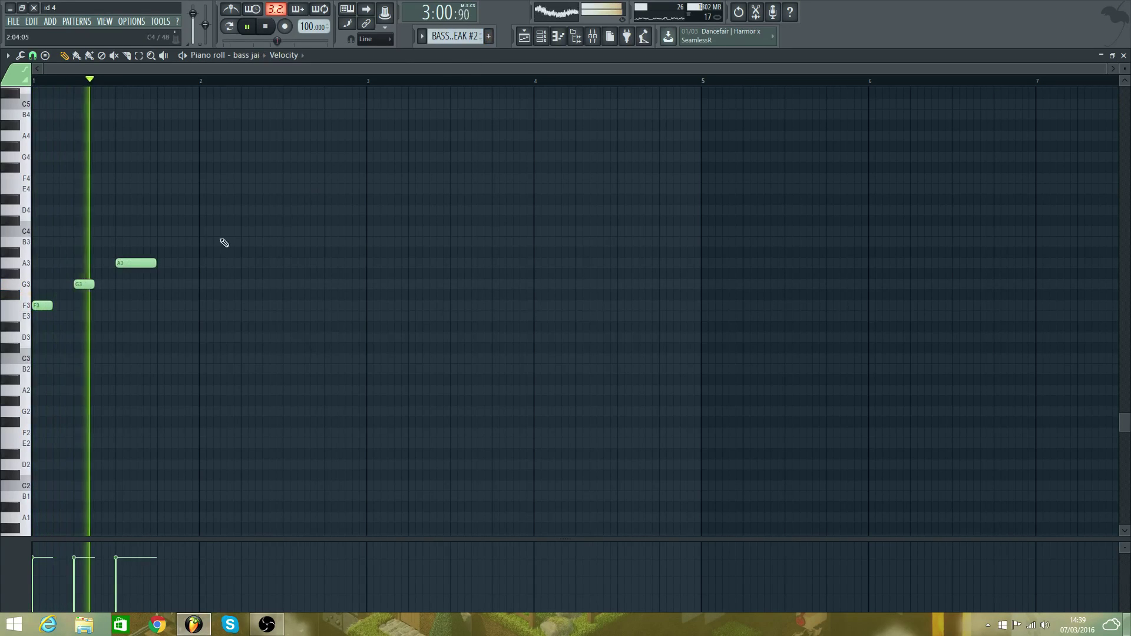
key(space)
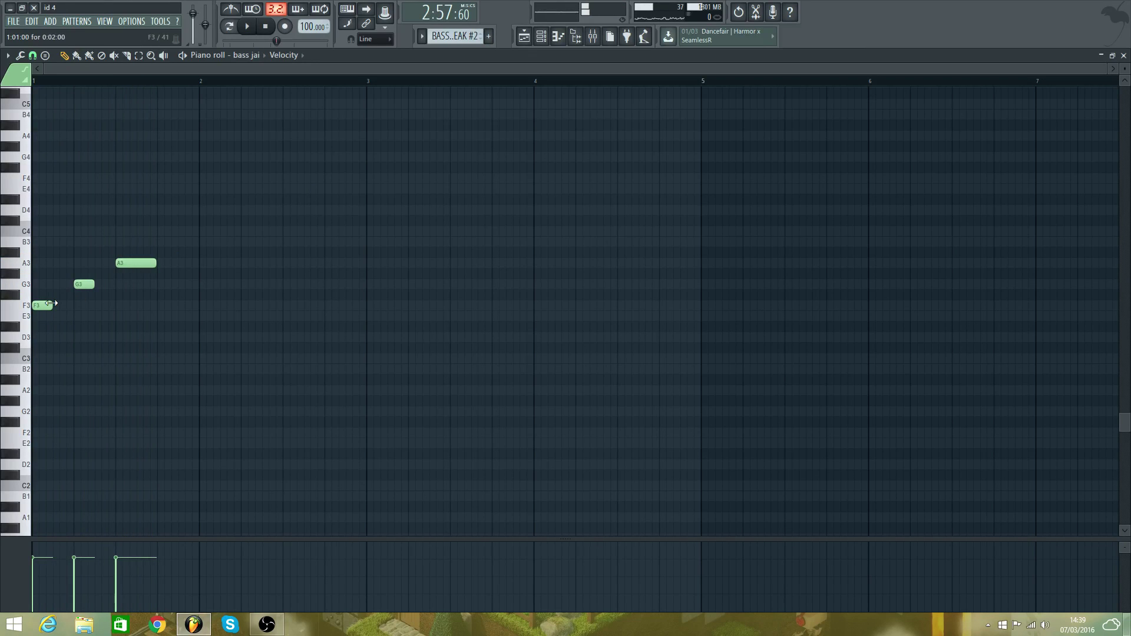
key(space)
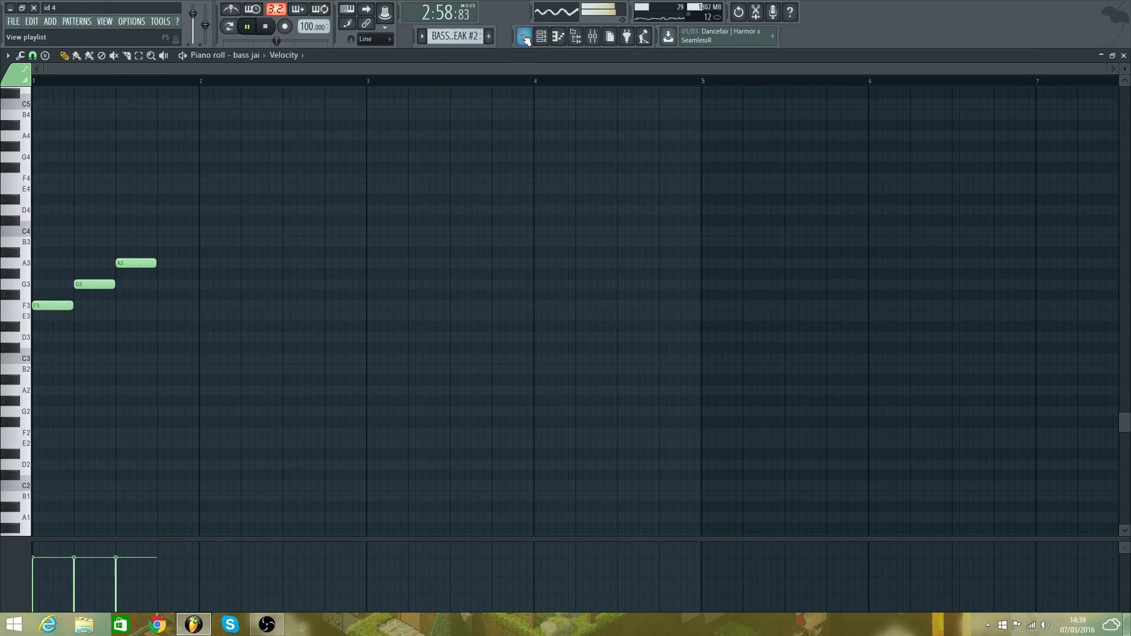
click(524, 37)
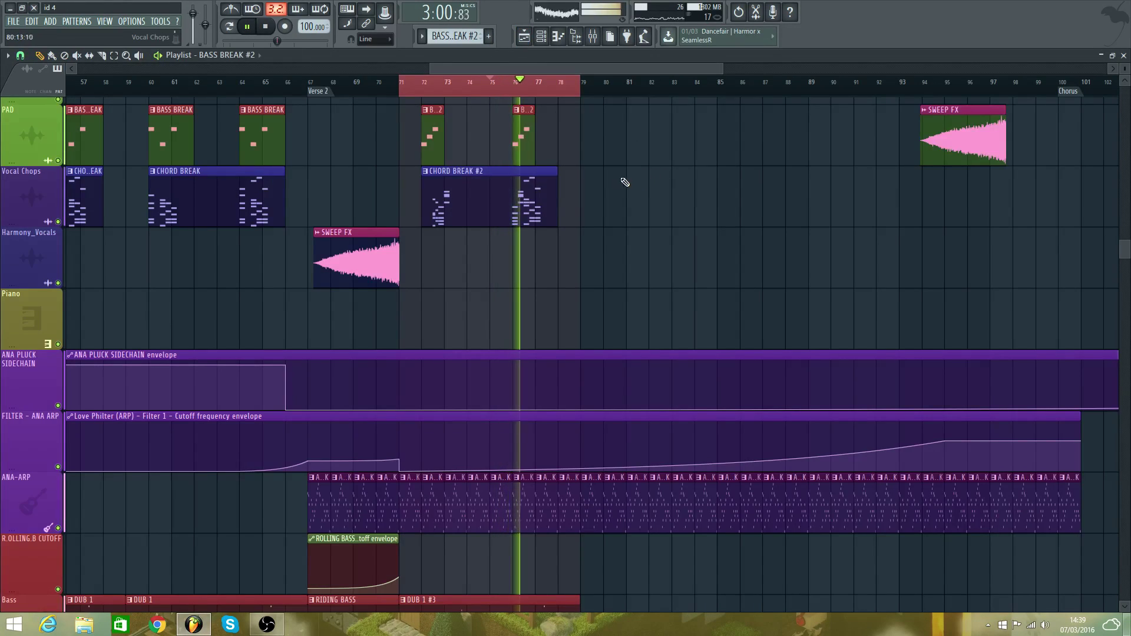
key(space)
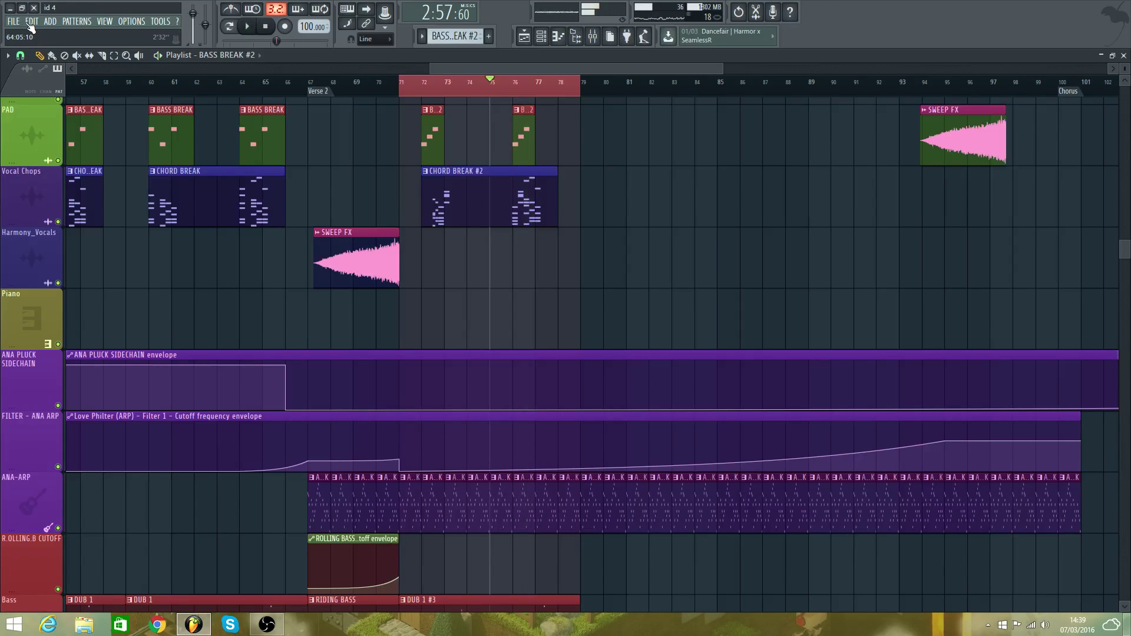
- Undo the BASS BREAK #2 note edits step by step back to the original bass pattern
click(29, 23)
click(28, 37)
click(29, 23)
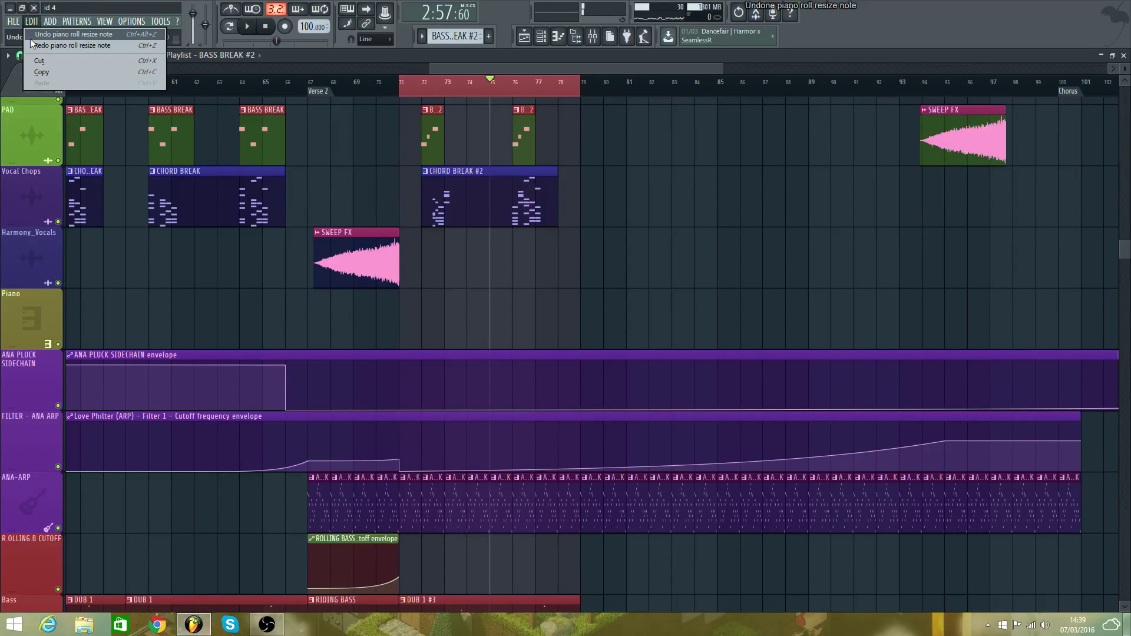
click(30, 37)
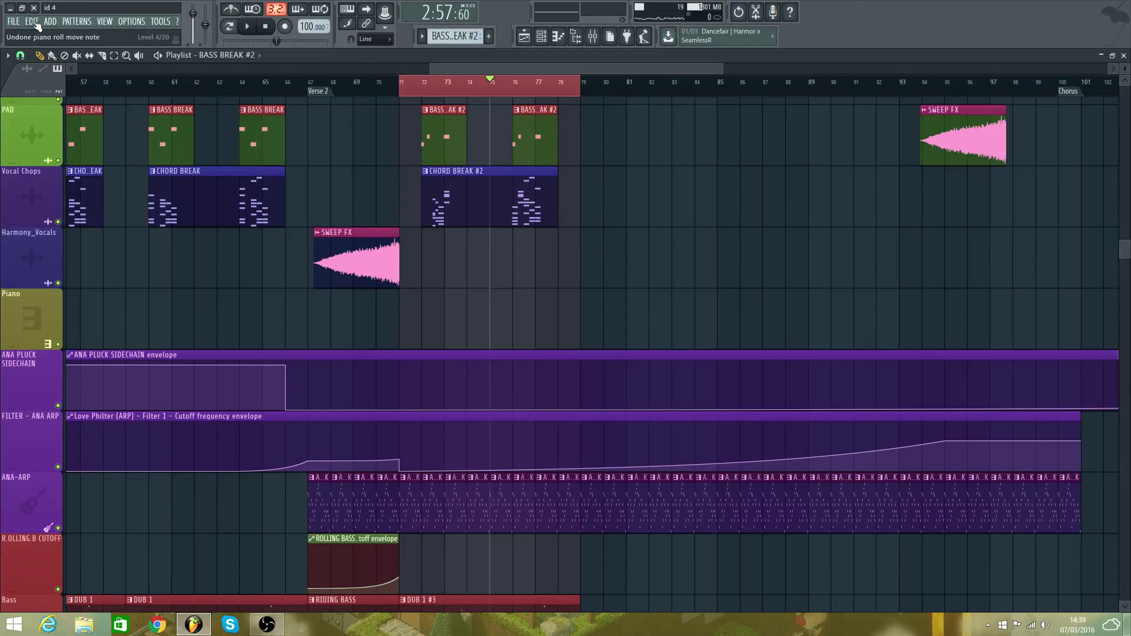
click(36, 23)
click(33, 33)
click(33, 25)
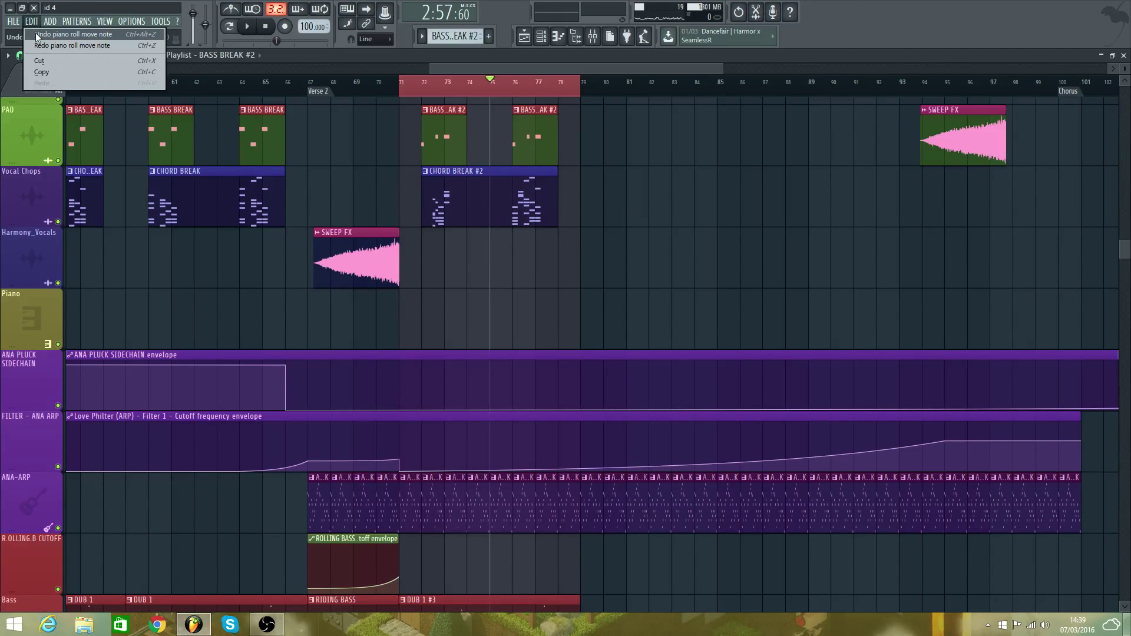
click(36, 35)
click(32, 23)
click(37, 33)
click(34, 23)
click(36, 35)
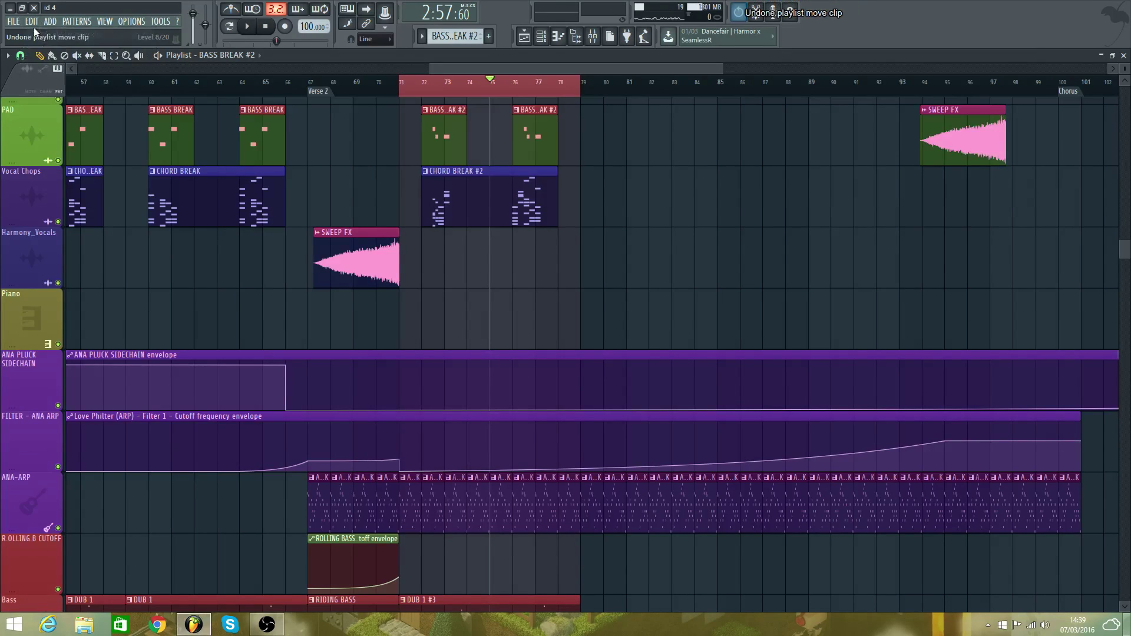
- Play from bar 72, delete the second BASS BREAK #2 clip and extend the first one to the end of CHORD BREAK #2
click(418, 88)
key(space)
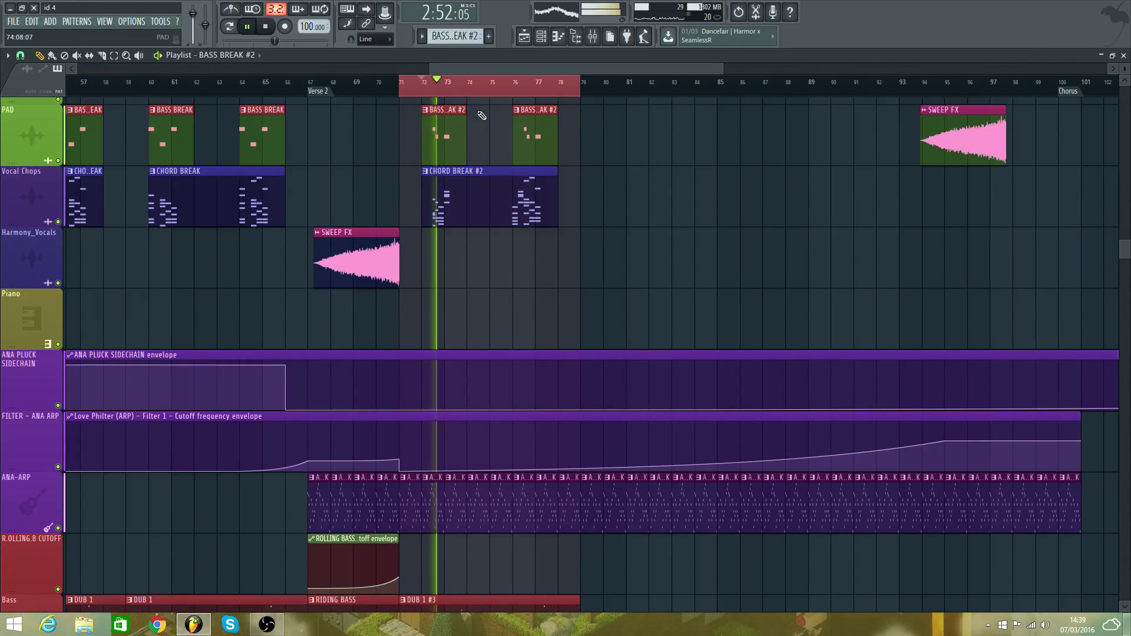
right_click(521, 135)
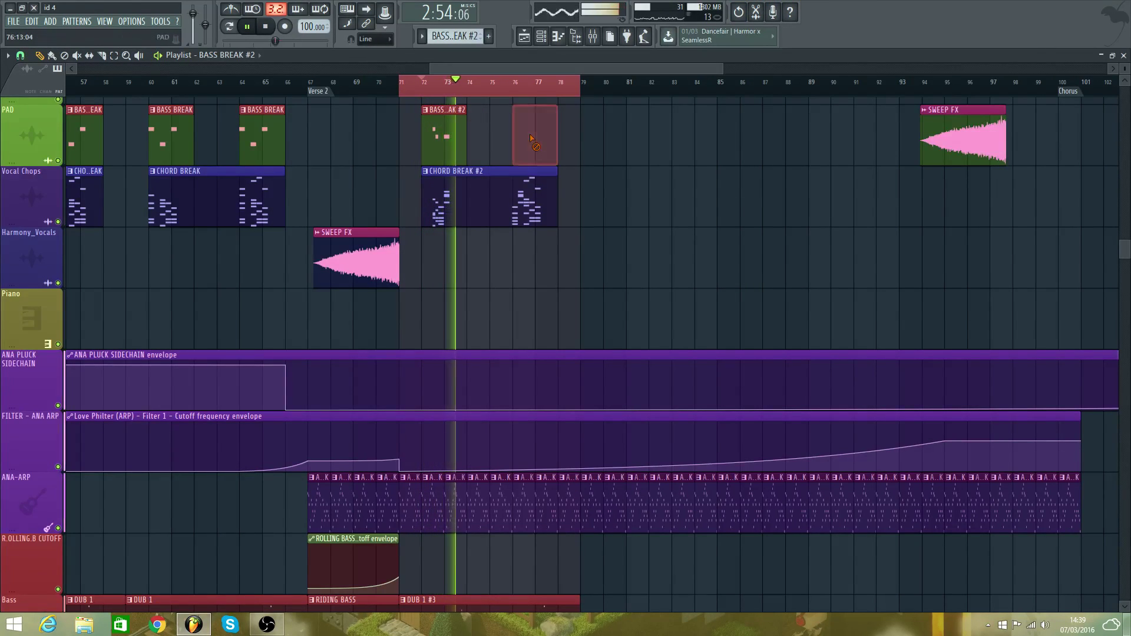
drag(465, 136, 558, 139)
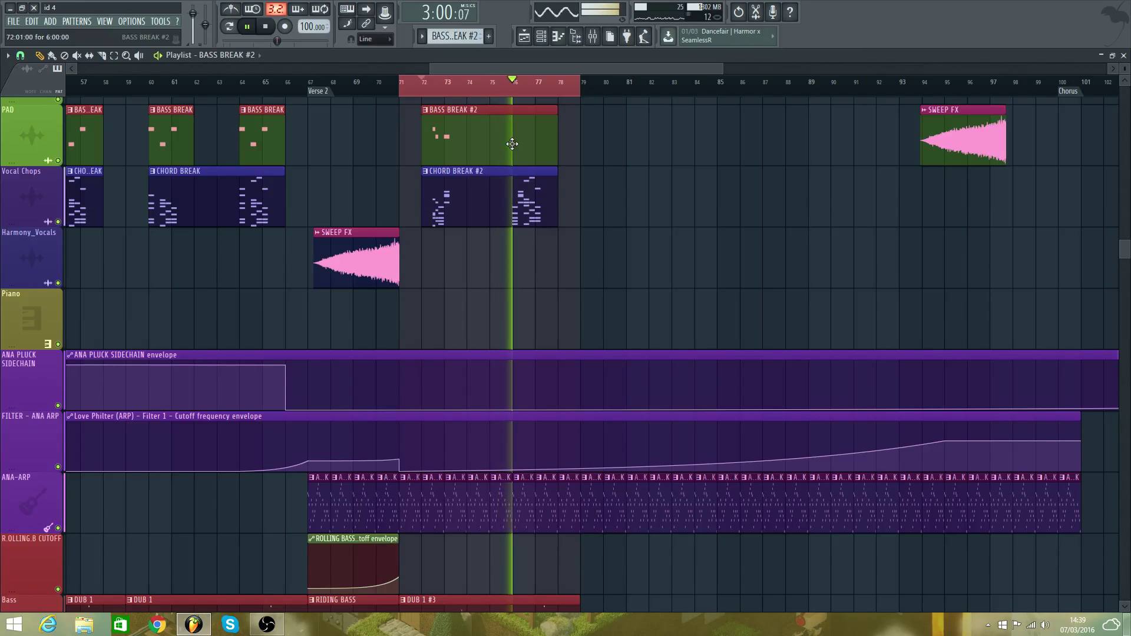
key(space)
- Open CHORD BREAK #2's super saw notes, copy the third bar 1 chord, delete the first bar 5 chord and paste the copy
double_click(500, 188)
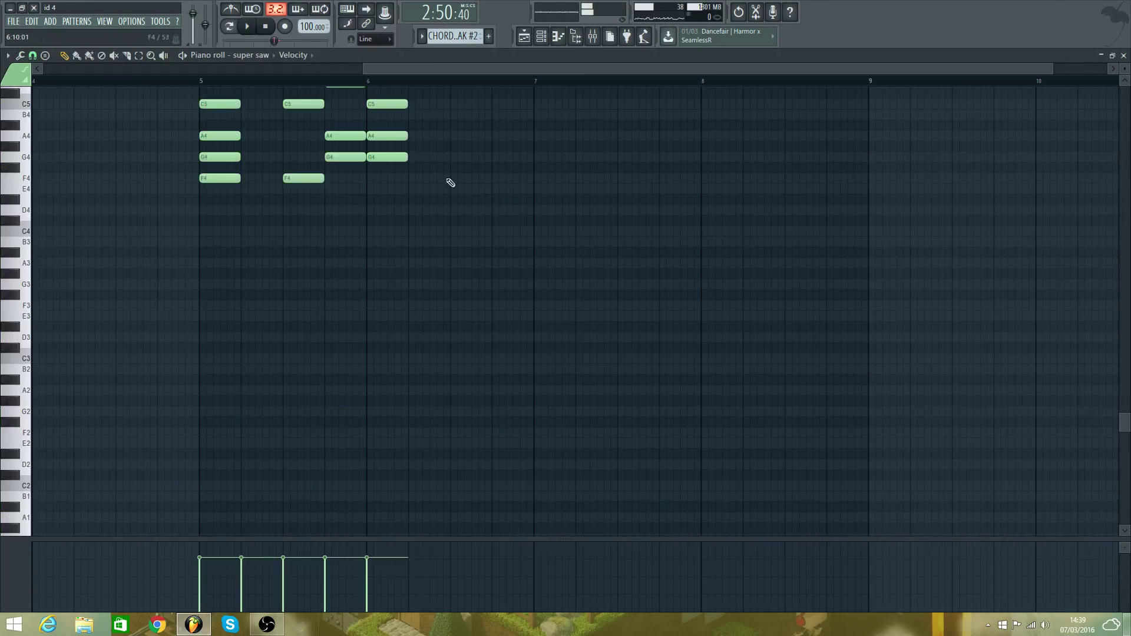
scroll(392, 106, up, 10)
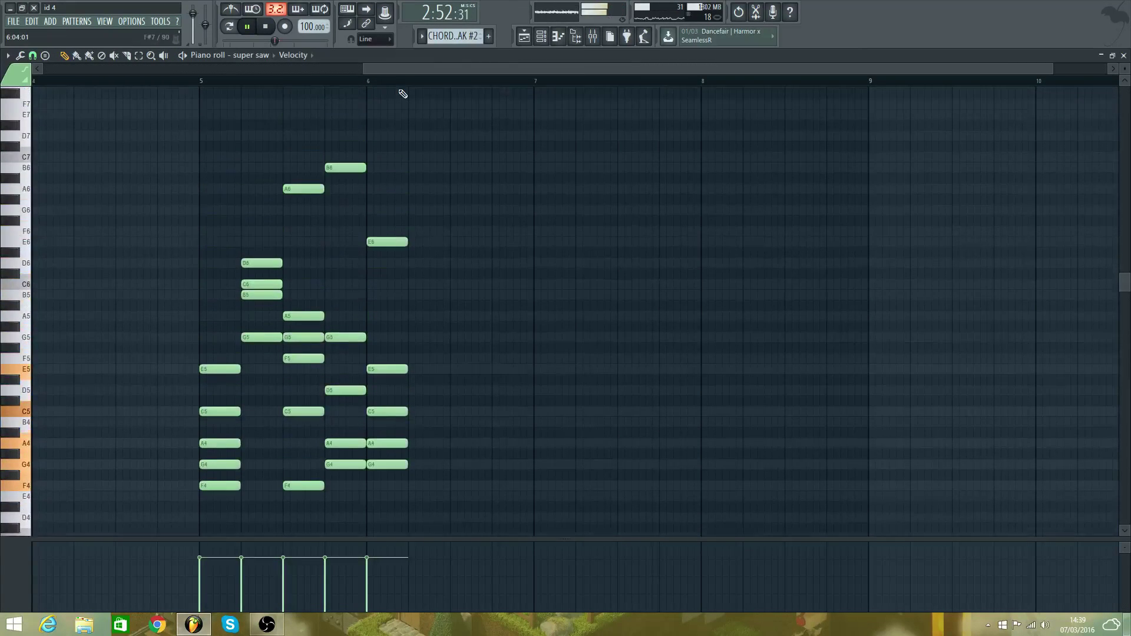
drag(416, 69, 111, 83)
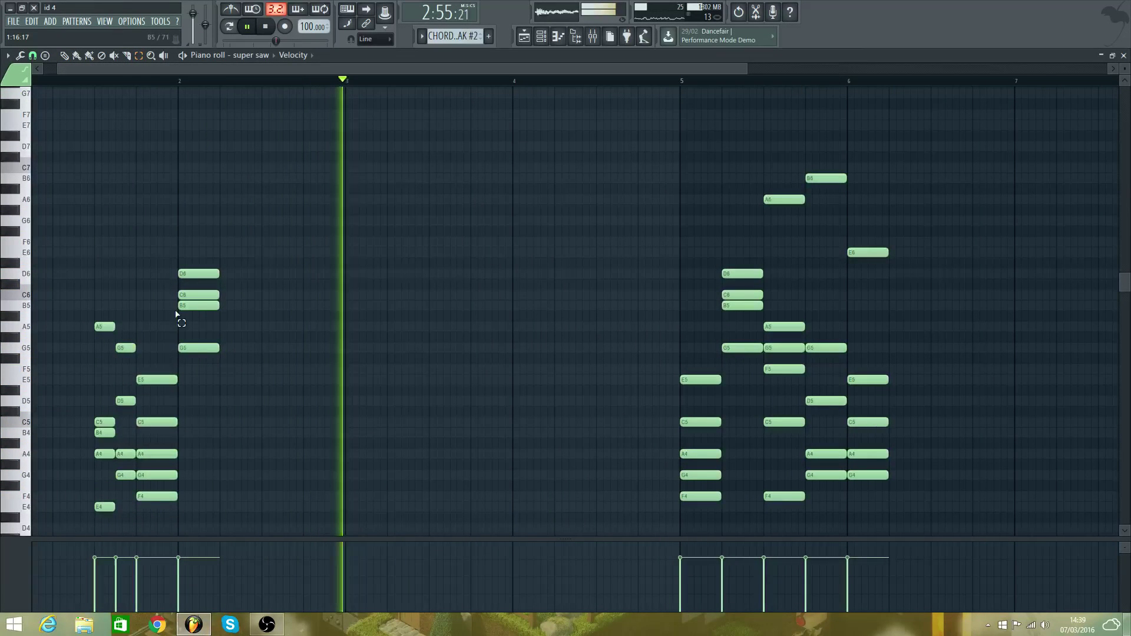
drag(175, 318, 170, 502)
drag(683, 228, 708, 568)
key(Delete)
key(ctrl+v)
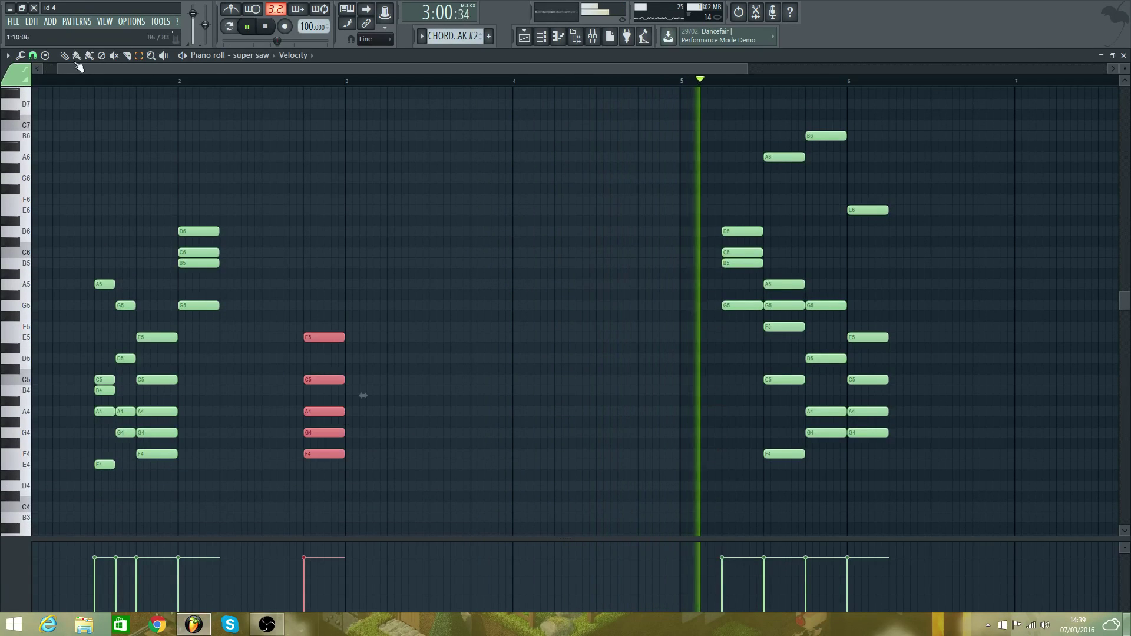
- Move the pasted chord to the start of bar 5 with F4 as its lowest note and audition it
key(space)
drag(315, 336, 683, 331)
click(675, 82)
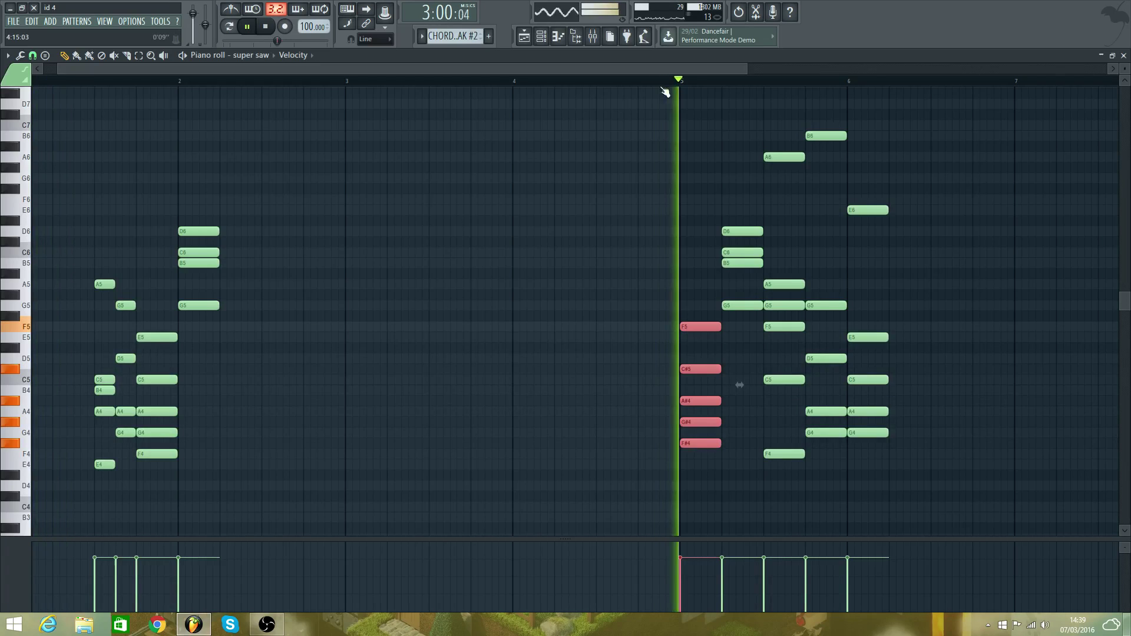
key(space)
mouse_move(690, 446)
mouse_down()
mouse_move(687, 469)
mouse_move(690, 453)
mouse_up()
key(space)
key(space)
key(space)
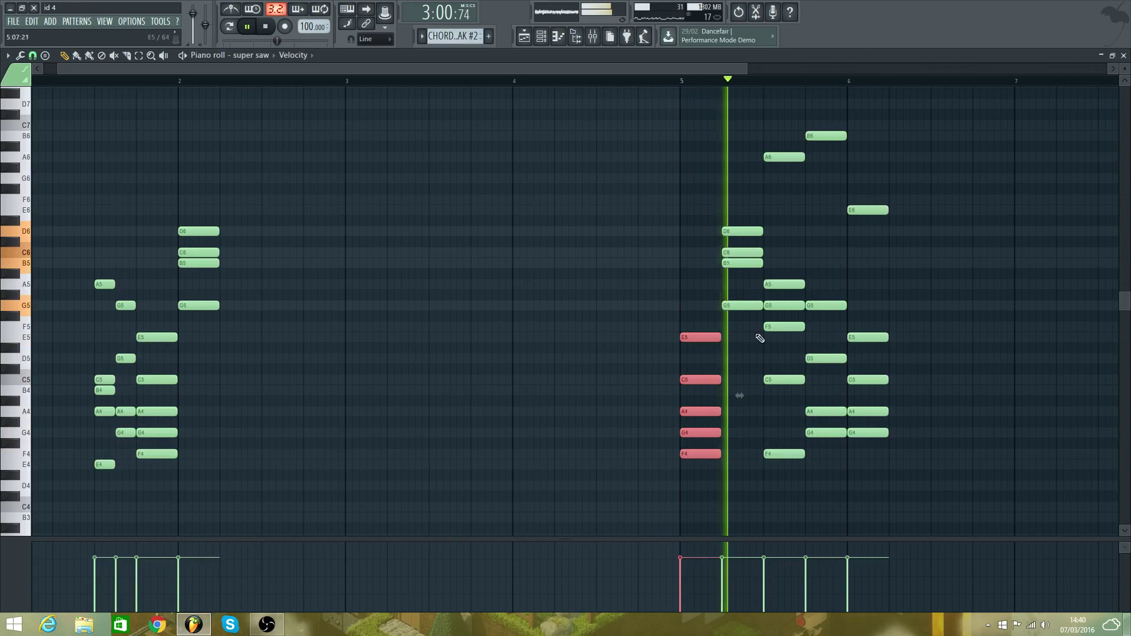
key(space)
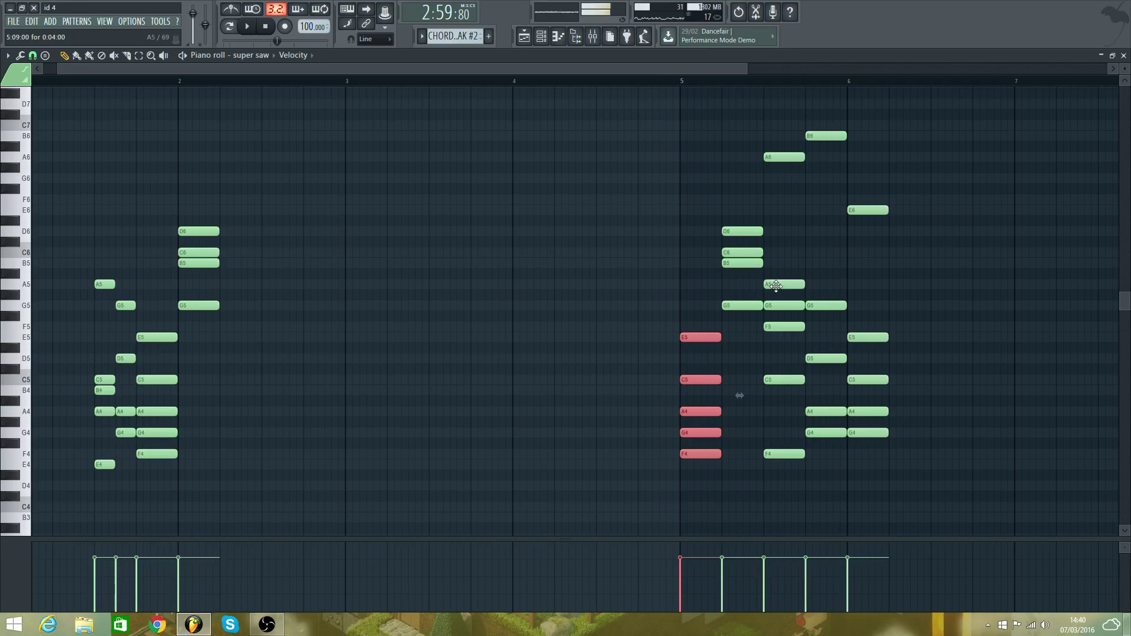
- Delete the G5, B5, C6 and D6 chord on the second beat of bar 5 and audition the result
click(776, 286)
key(space)
key(space)
key(space)
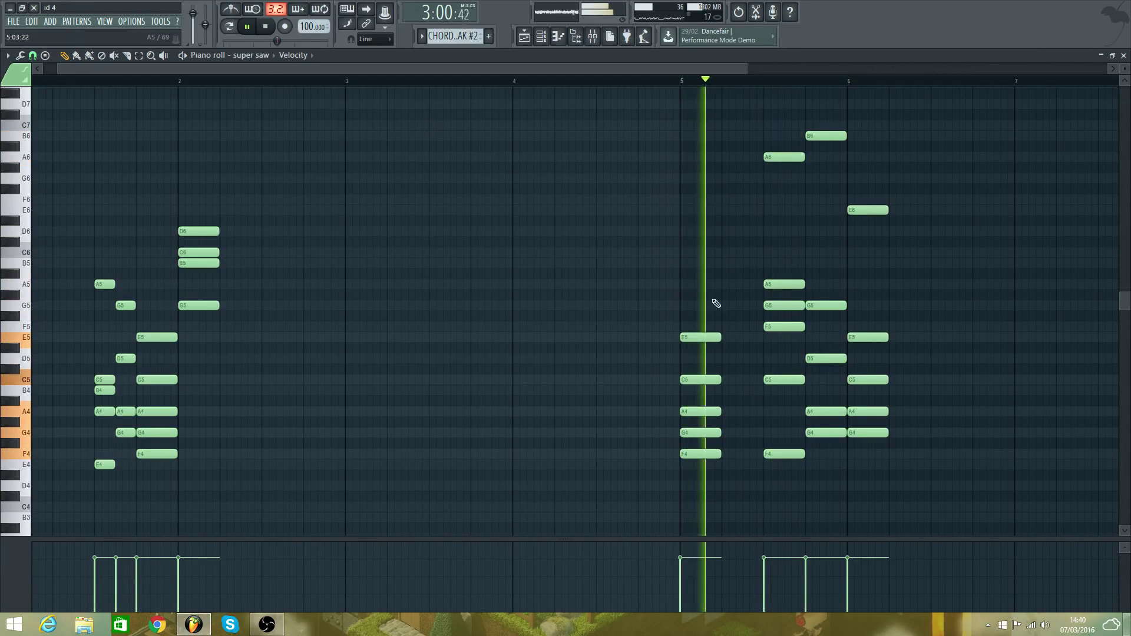
key(space)
- Add a G5 note on top of the first bar 5 chord and audition it
click(684, 262)
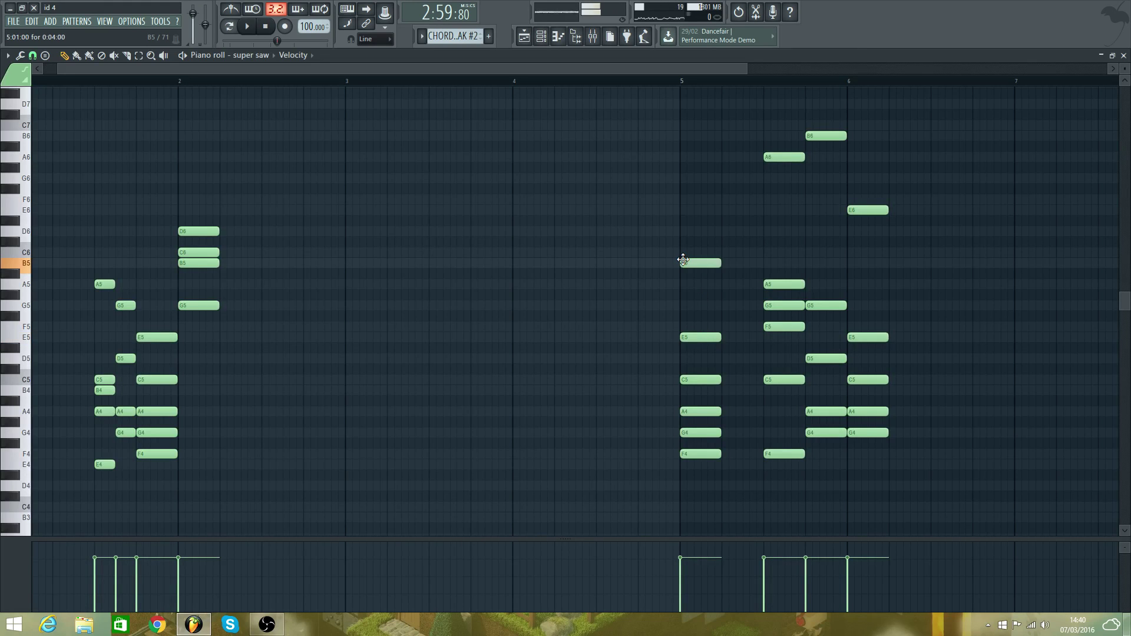
key(space)
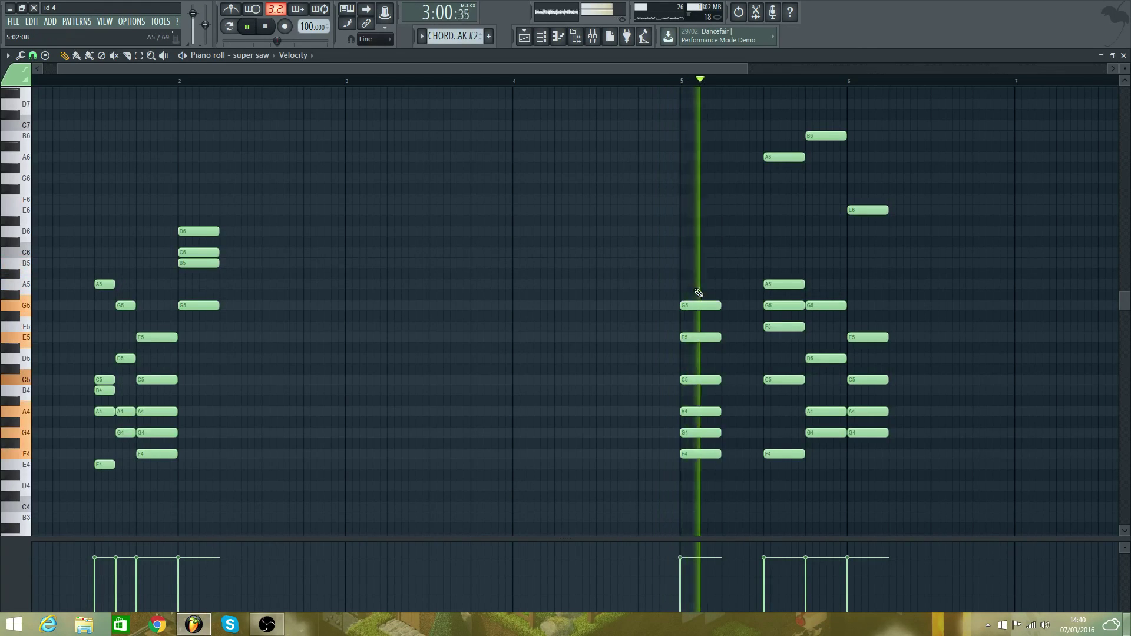
key(space)
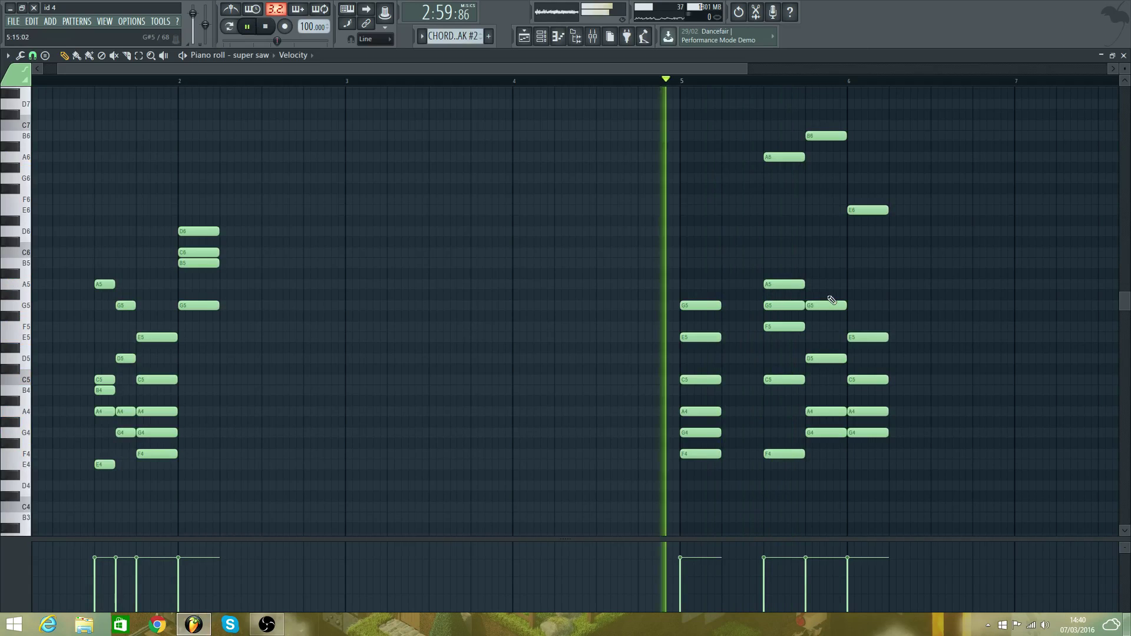
- Delete the five-note chord on the fourth beat of bar 5, from B6 down to G4
right_click(834, 136)
right_click(839, 306)
right_click(840, 359)
right_click(840, 412)
right_click(837, 433)
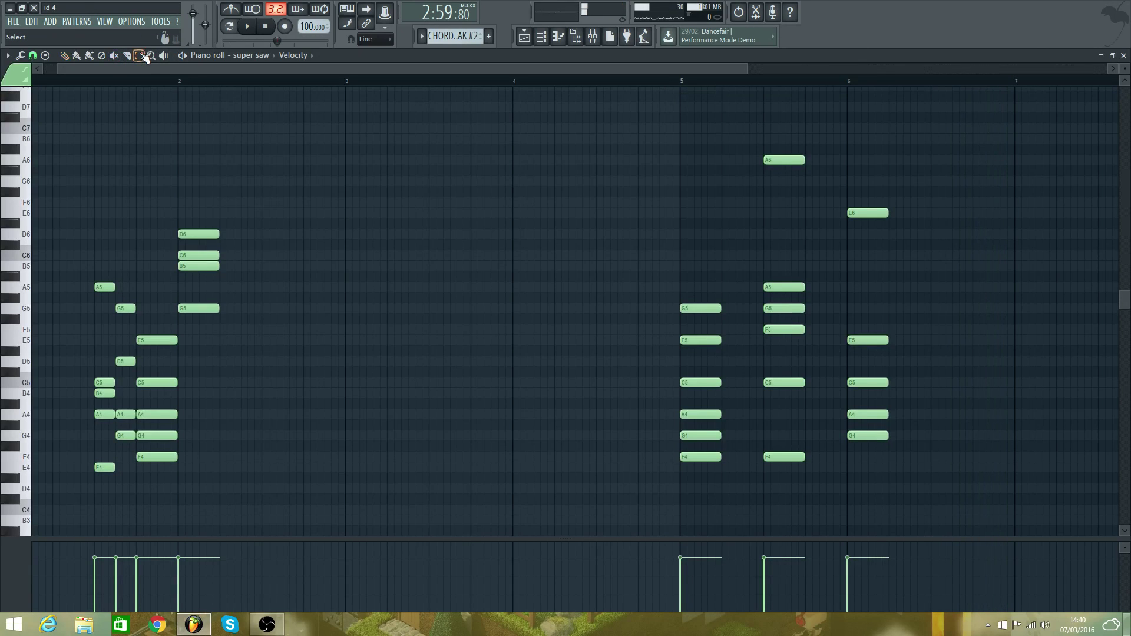
- Move the chord at the start of bar 6 one beat earlier, onto the fourth beat of bar 5, and audition it
click(65, 57)
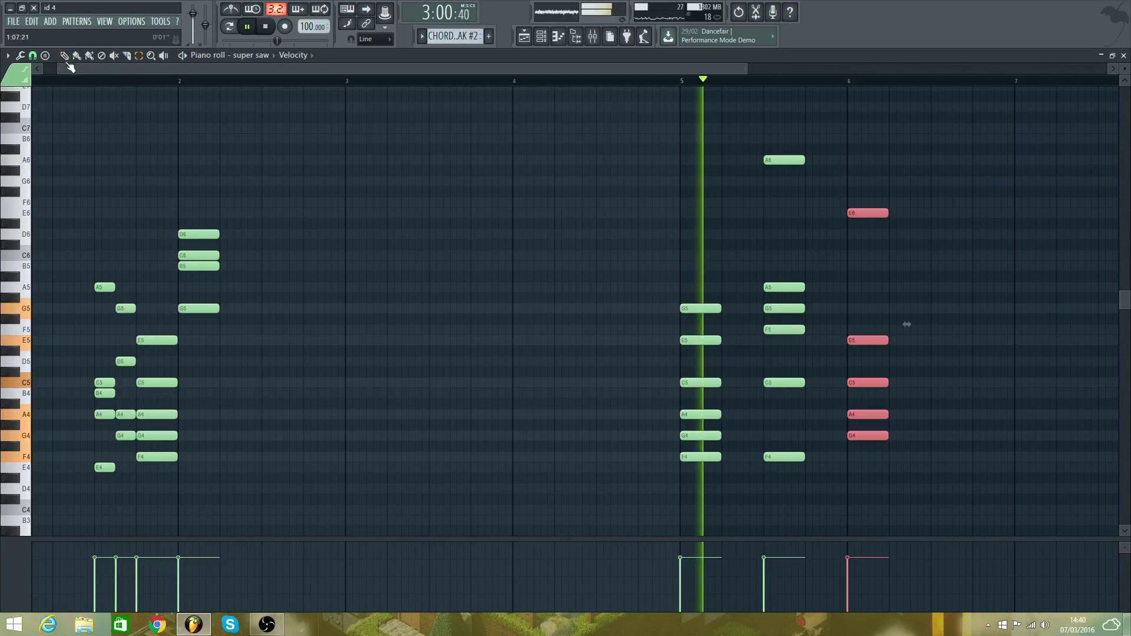
drag(873, 210, 842, 208)
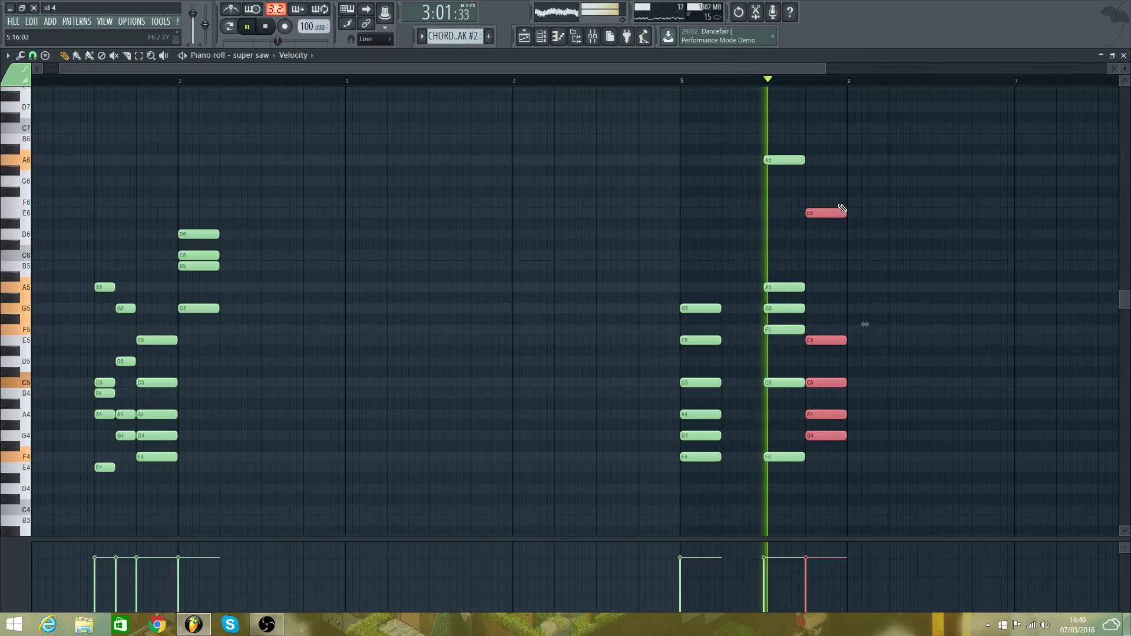
key(space)
key(space)
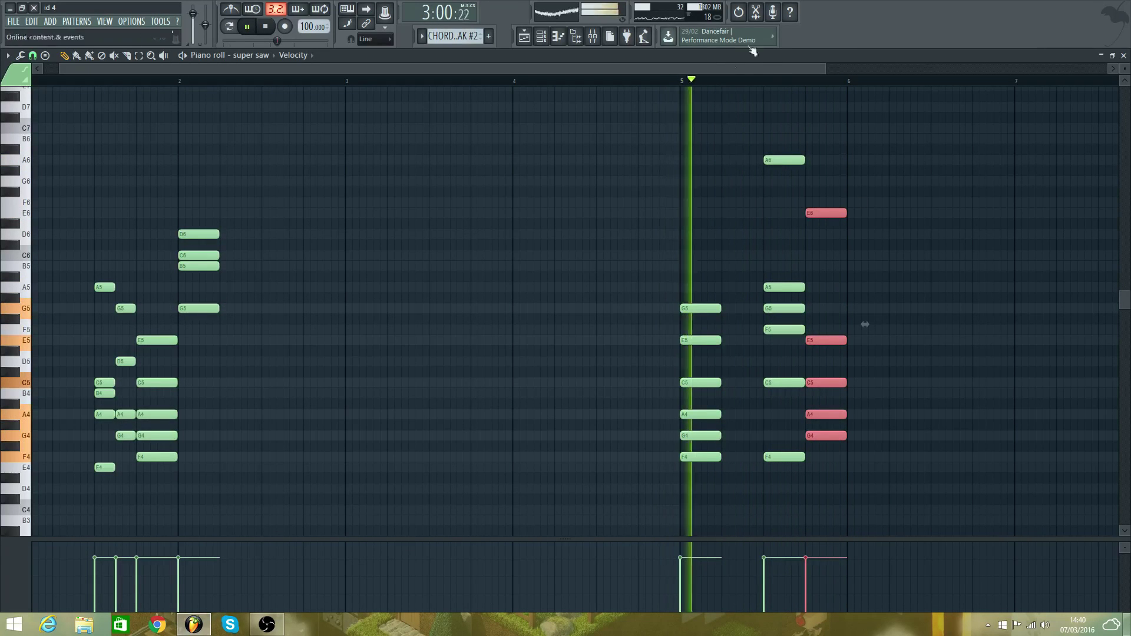
key(space)
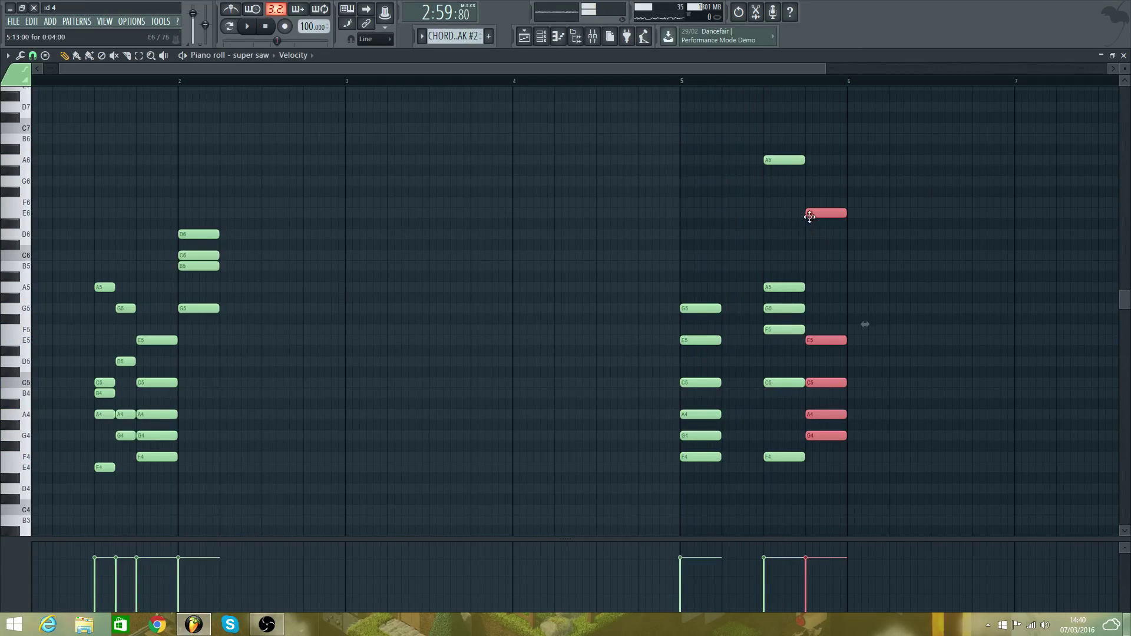
- Revoice the last bar 5 chord to A4, E5, A5 and C6, removing its G4, and audition it
click(815, 225)
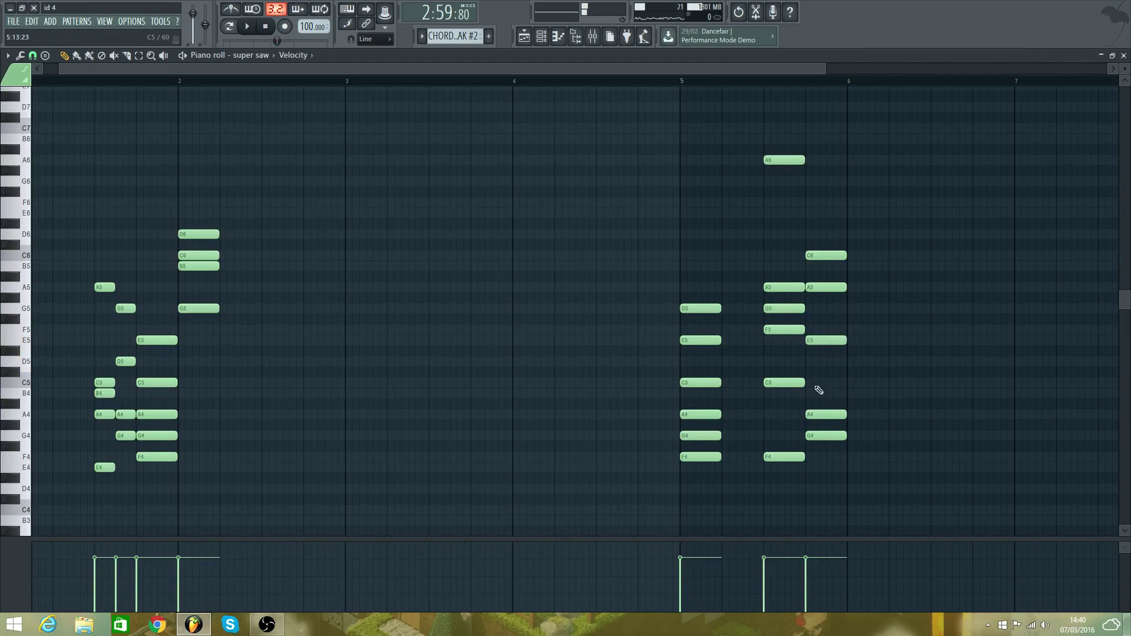
right_click(820, 436)
key(space)
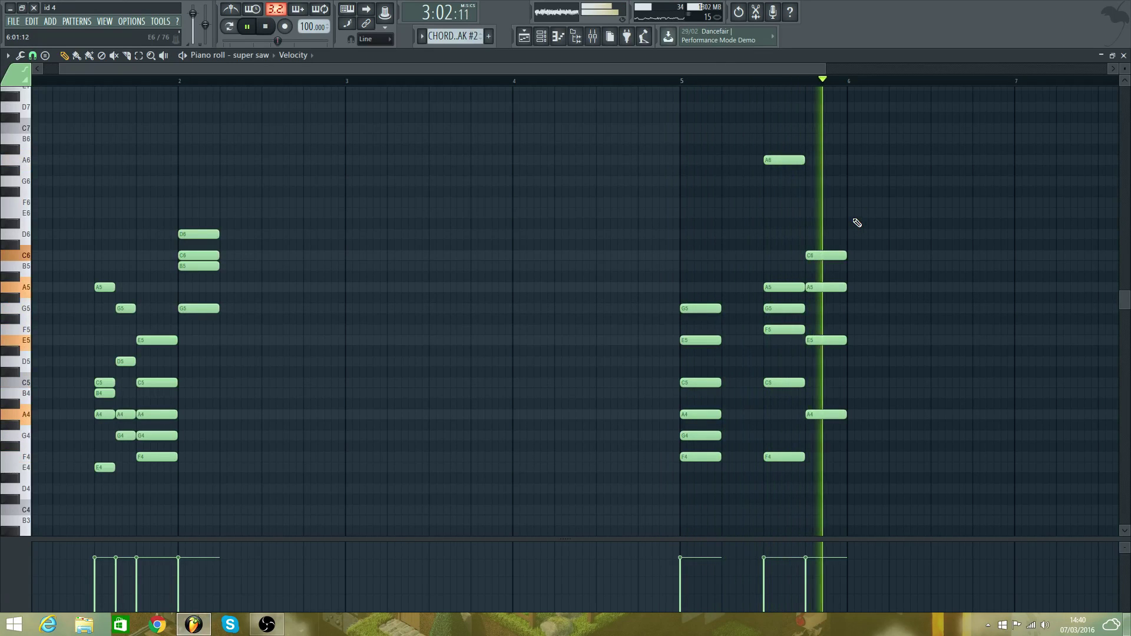
- Examine the bars 71 to 79 loop in the playlist, playing it from its start to compare the chord, bass and drum clips
click(534, 39)
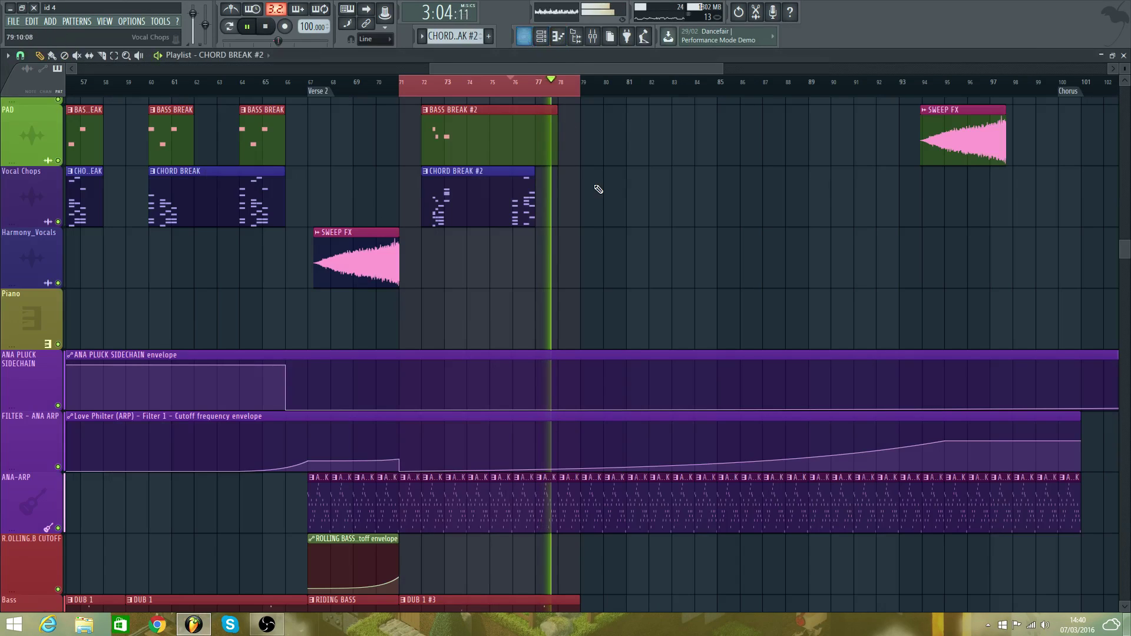
scroll(598, 180, up, 2)
scroll(596, 178, up, 10)
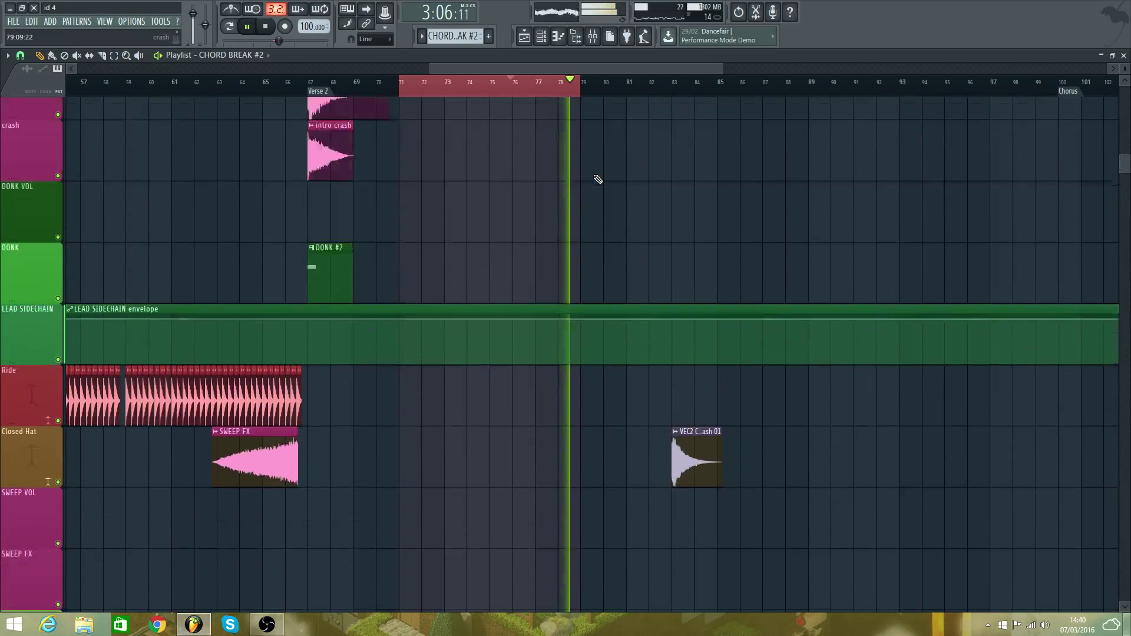
scroll(526, 168, up, 1)
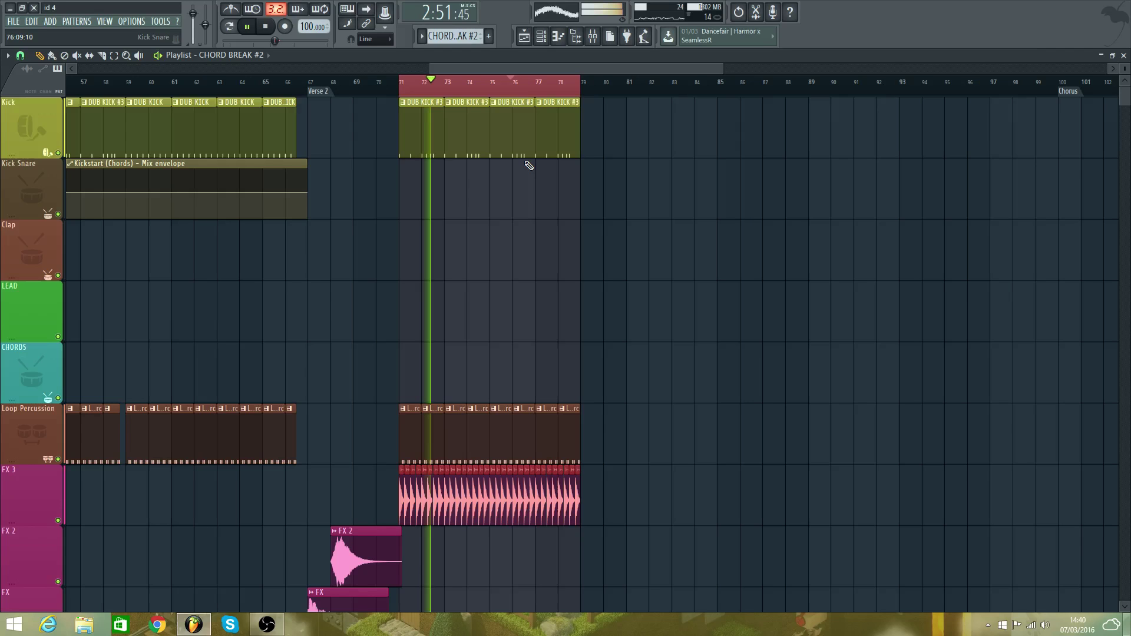
scroll(619, 219, down, 5)
scroll(601, 222, up, 3)
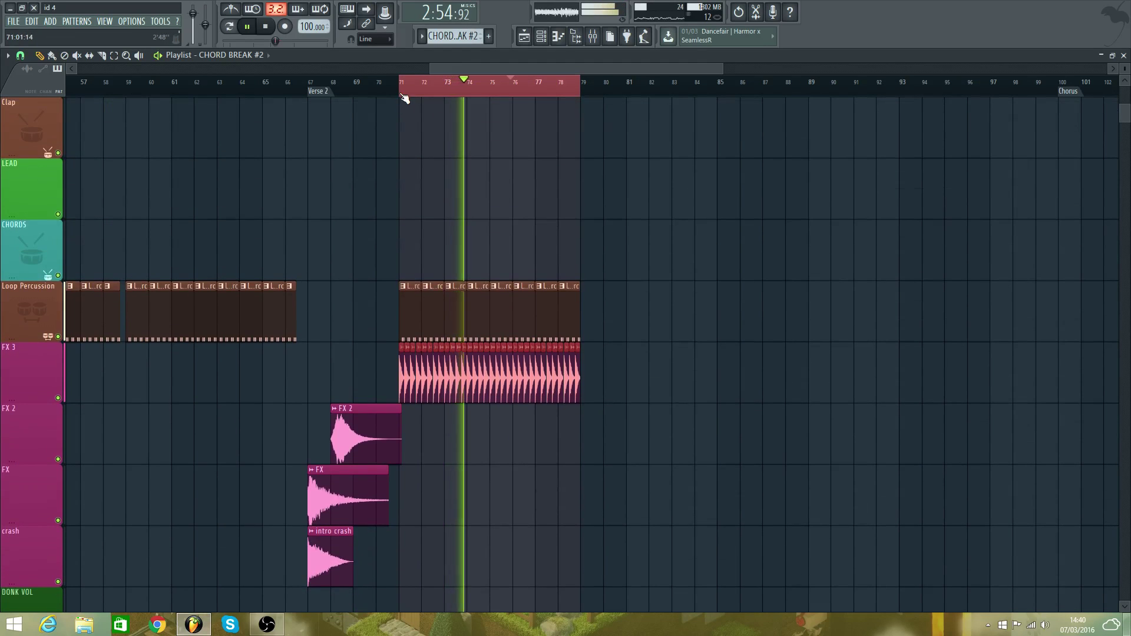
click(403, 93)
scroll(407, 147, down, 15)
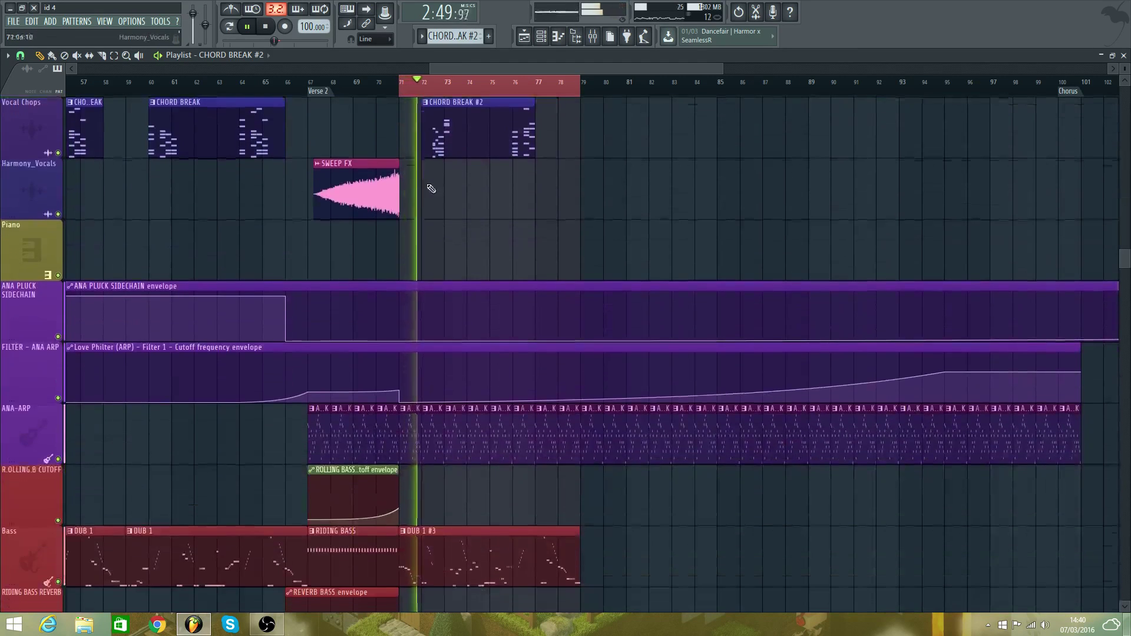
scroll(437, 200, up, 3)
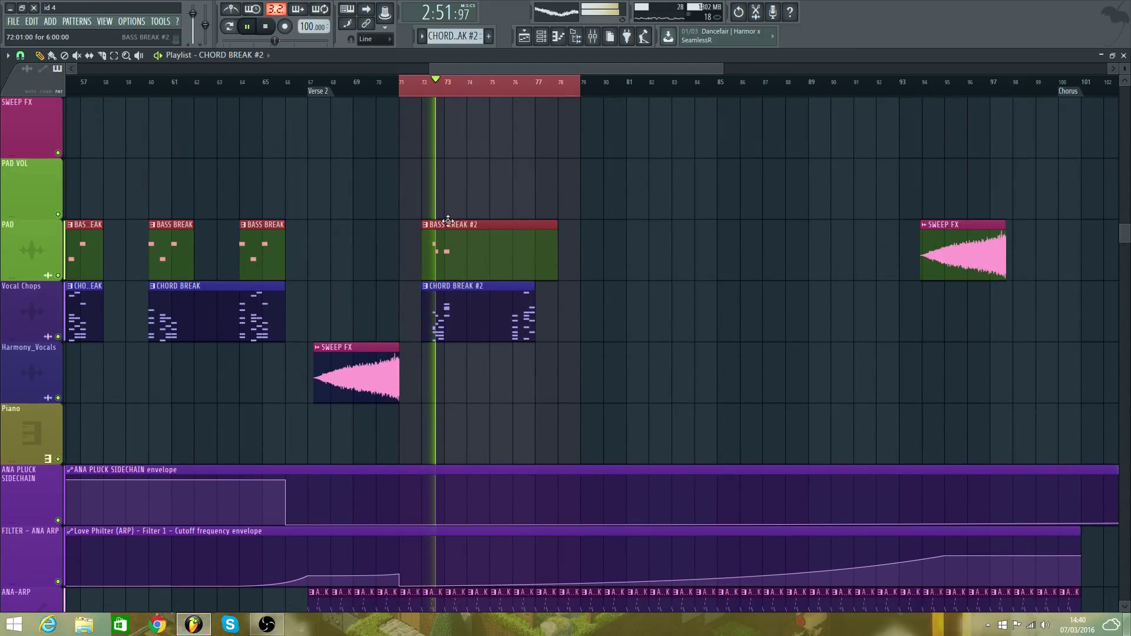
- Restart the loop and reopen the CHORD BREAK #2 super saw notes with bar 1 in view
key(space)
key(space)
double_click(453, 298)
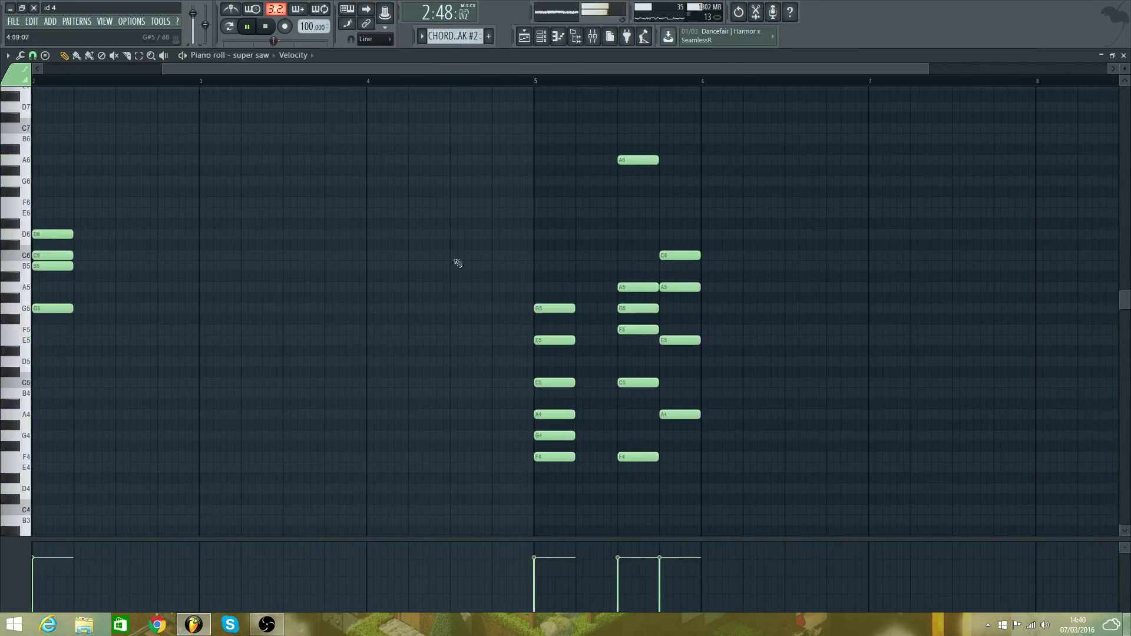
drag(496, 73, 173, 99)
- Delete the five-note chord on the fourth beat of bar 1, from E5 down to F4
right_click(178, 340)
right_click(180, 383)
right_click(184, 415)
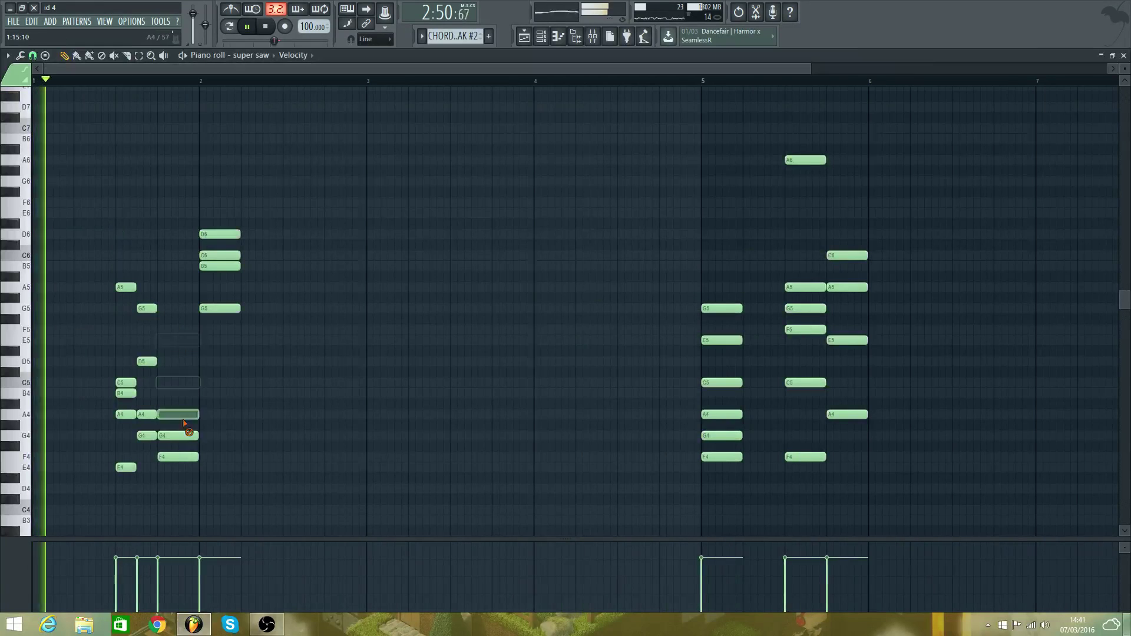
right_click(188, 436)
right_click(187, 457)
- Try moving the short G4, A4, D5 and G5 chord onto the fourth beat of bar 1, and audition it
click(139, 56)
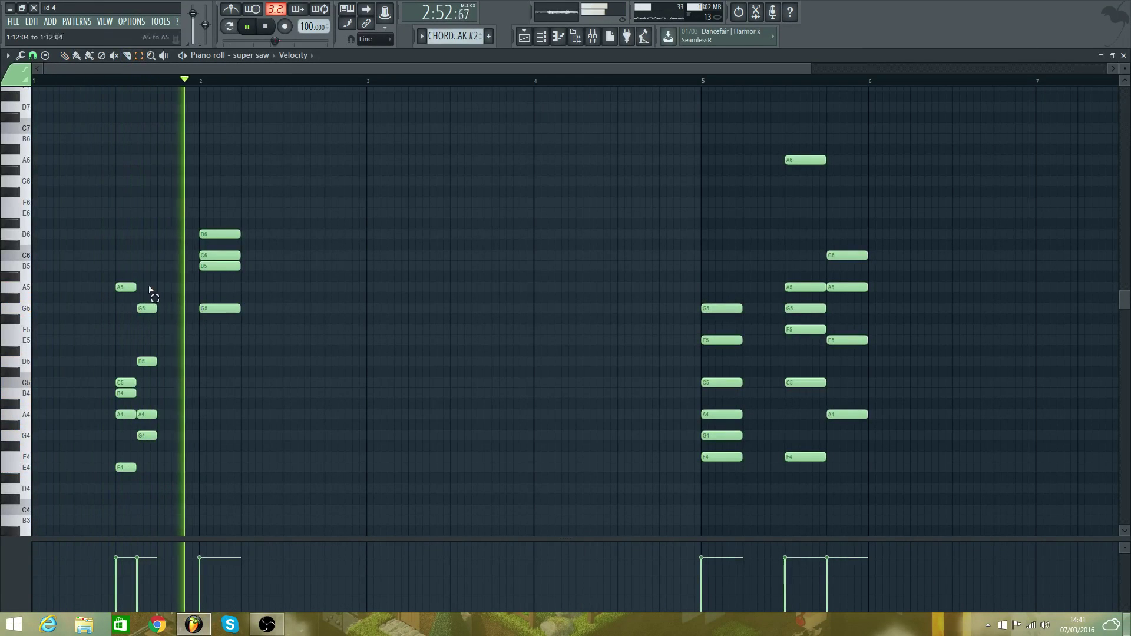
drag(148, 284, 182, 470)
click(64, 55)
key(space)
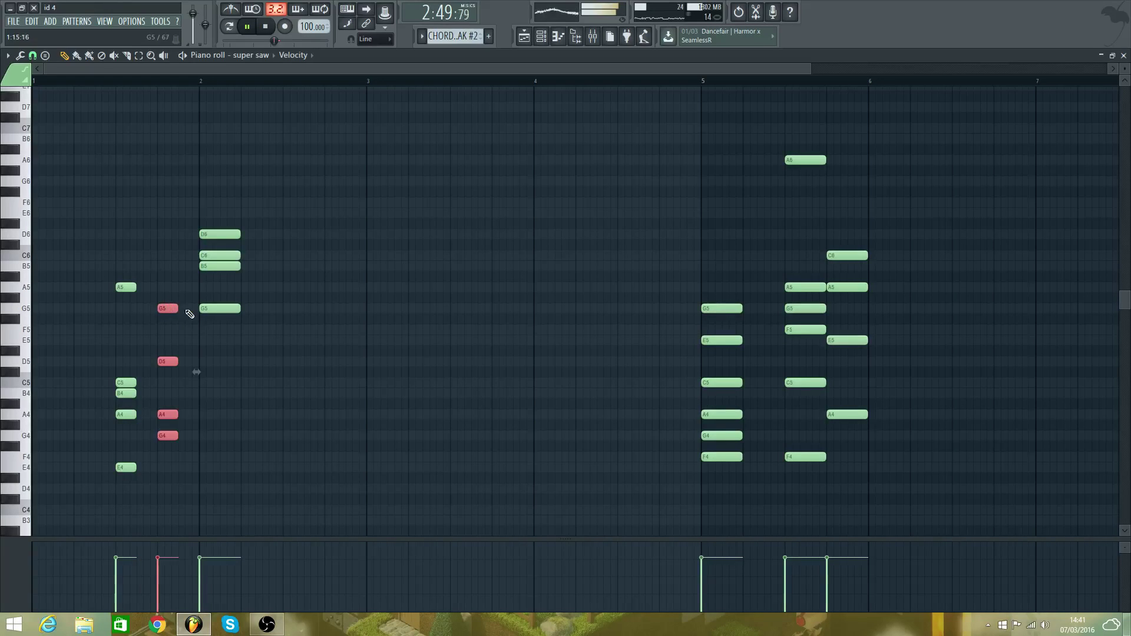
key(e)
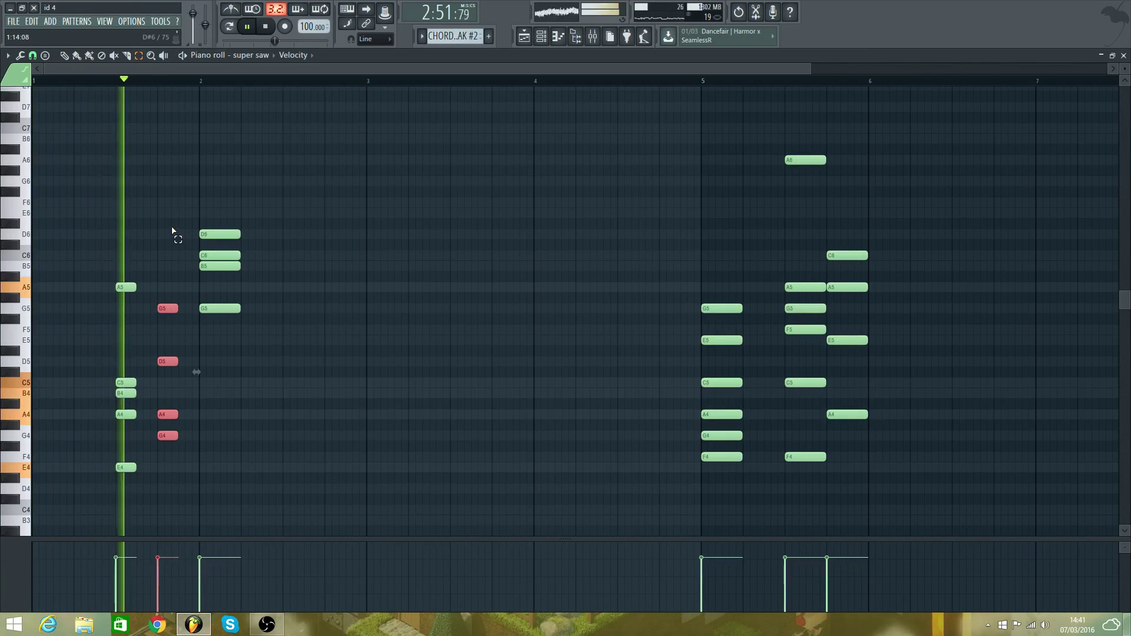
drag(137, 241, 177, 470)
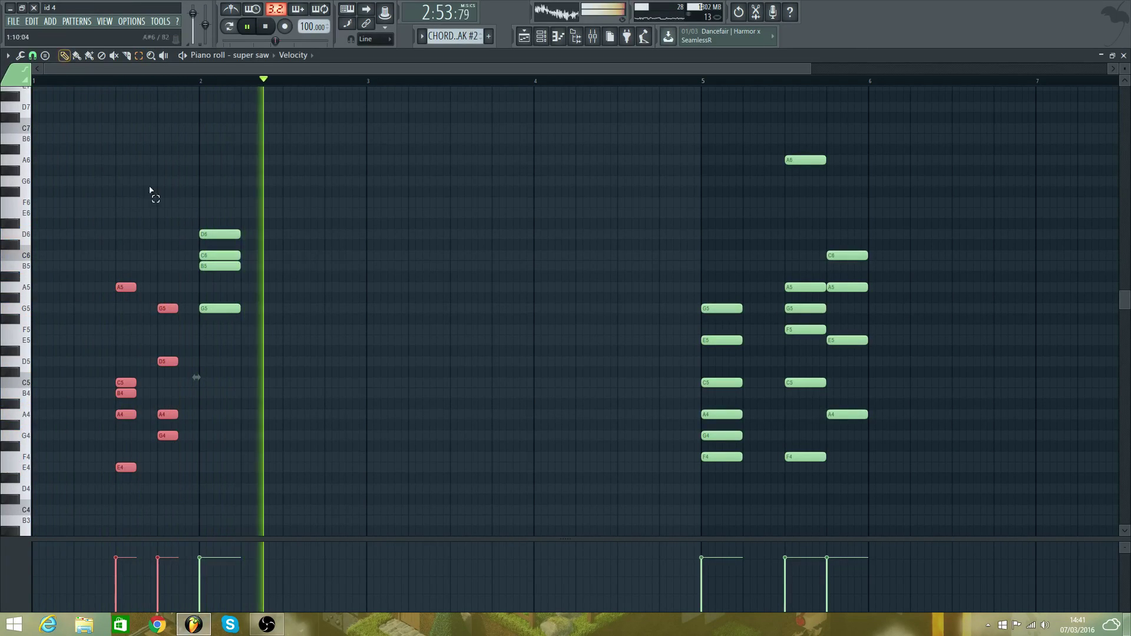
key(space)
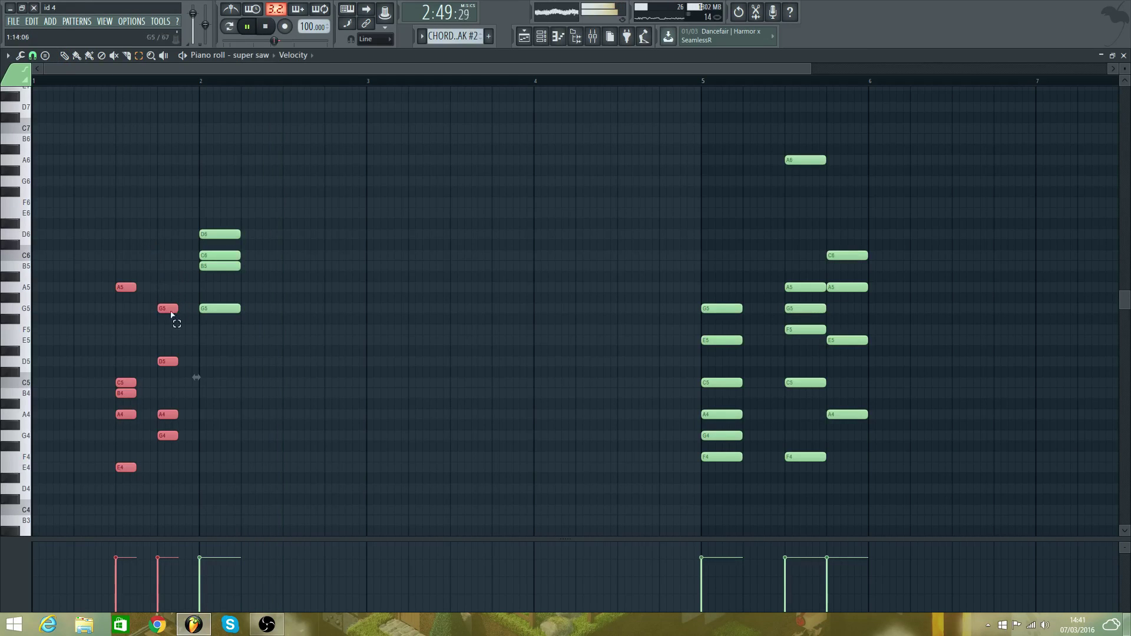
- Undo the short chord's move and the deletion of the five-note chord in bar 1
click(31, 22)
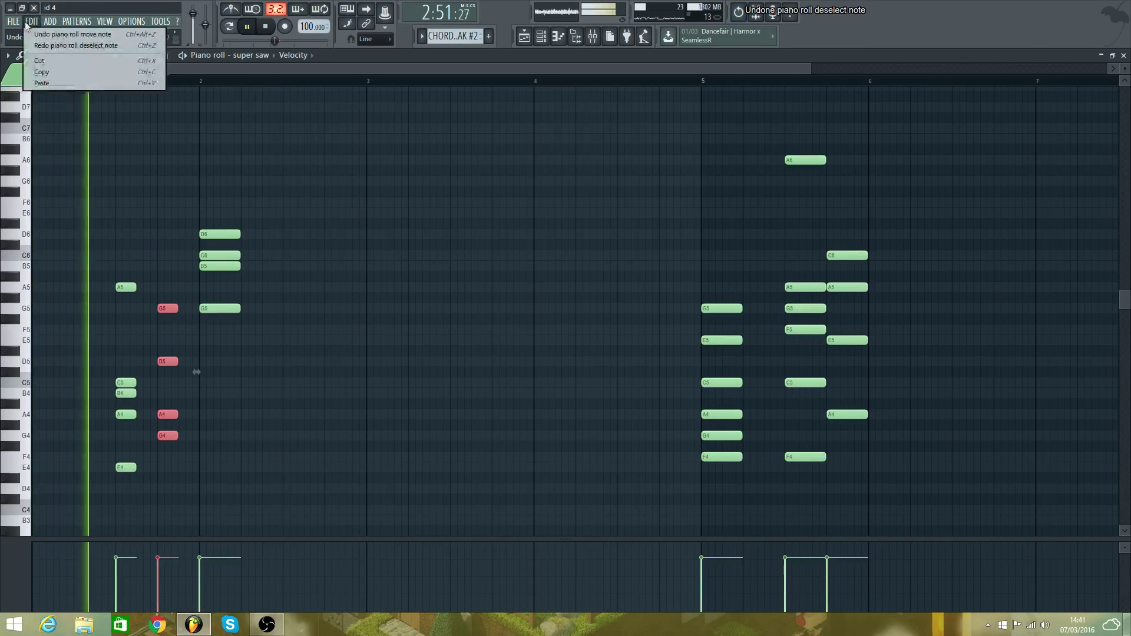
click(37, 29)
click(32, 22)
click(34, 31)
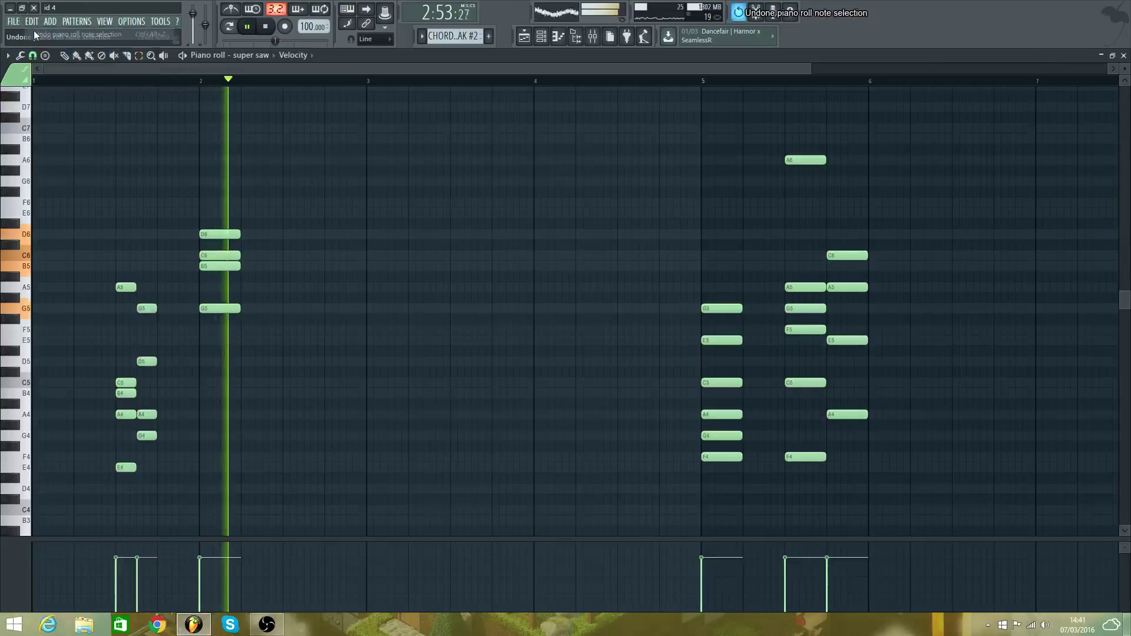
click(32, 22)
click(35, 35)
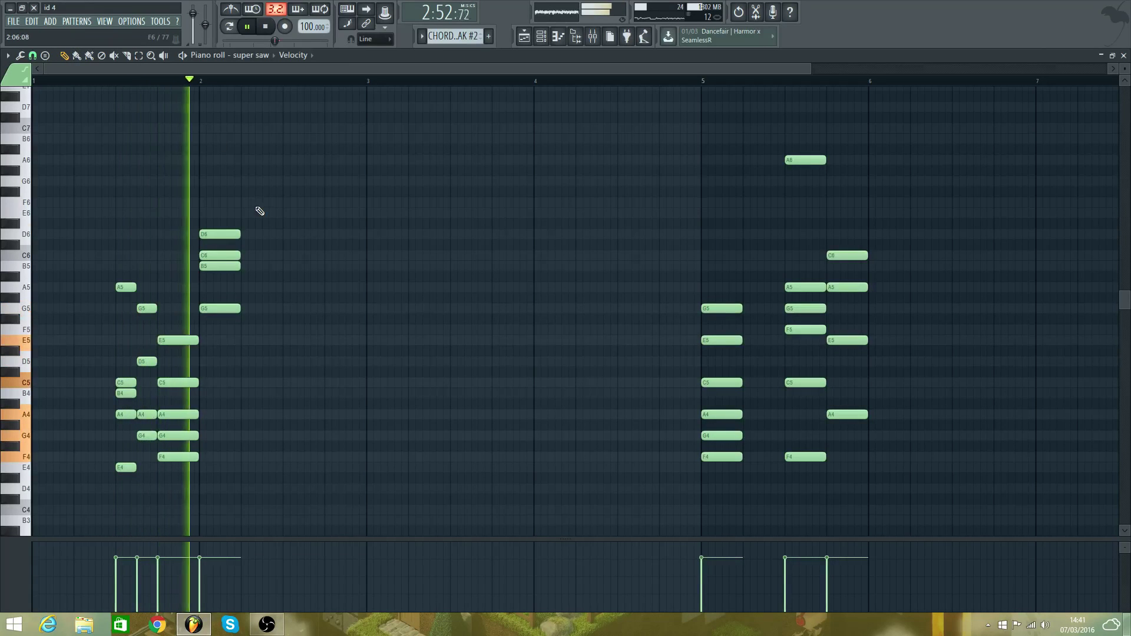
- Revoice the bar 2 chord to G4, A4, B4 and D5, removing its B5, C6 and D6, and audition it
key(space)
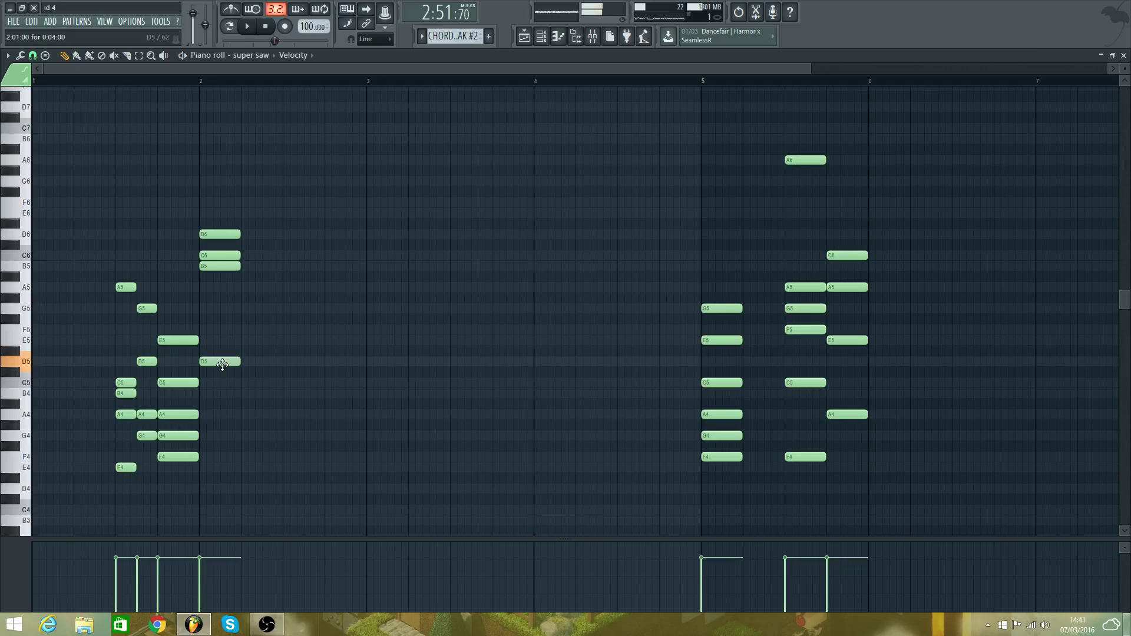
right_click(228, 233)
right_click(230, 255)
right_click(231, 266)
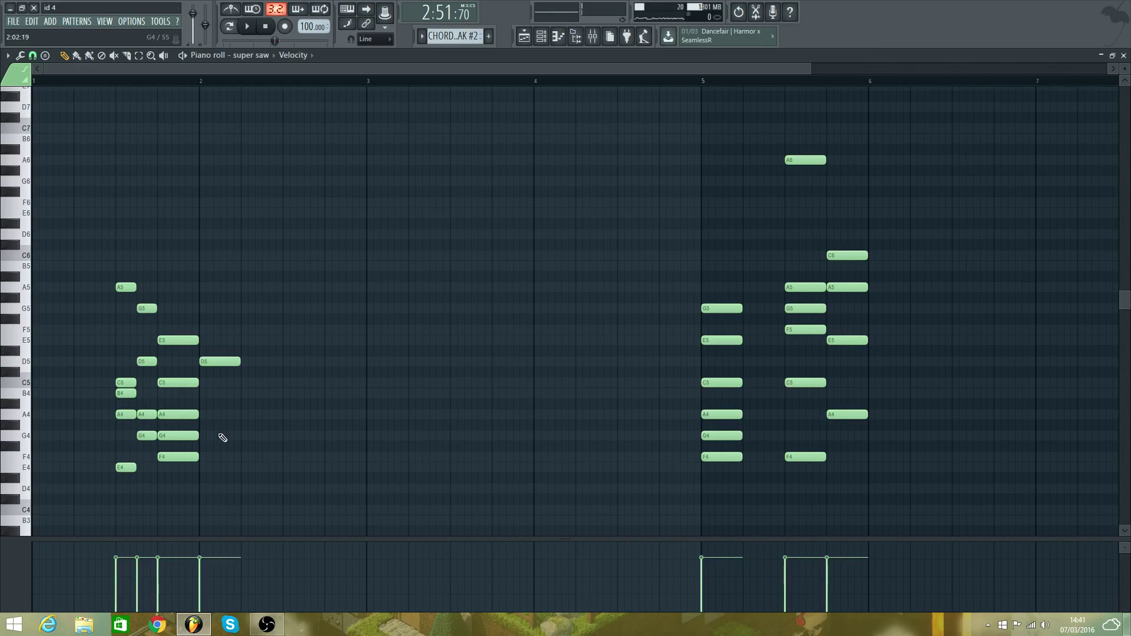
click(208, 436)
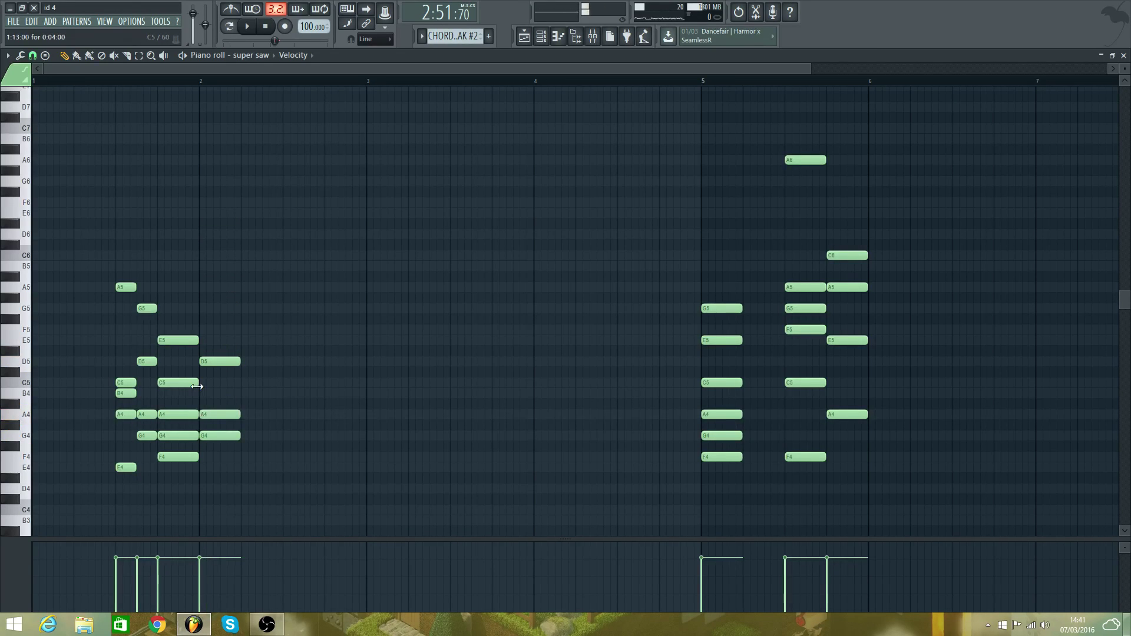
click(205, 393)
key(space)
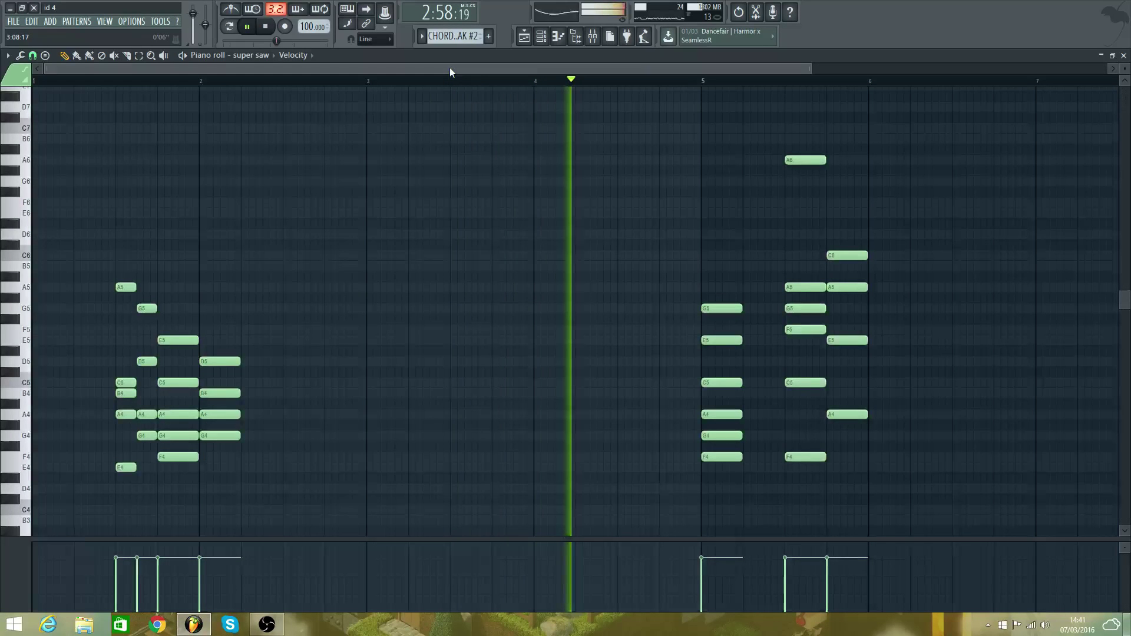
- Audition the revised CHORD BREAK #2 chords from bar 2 through bar 5, and cue playback at bar 5
drag(450, 69, 542, 94)
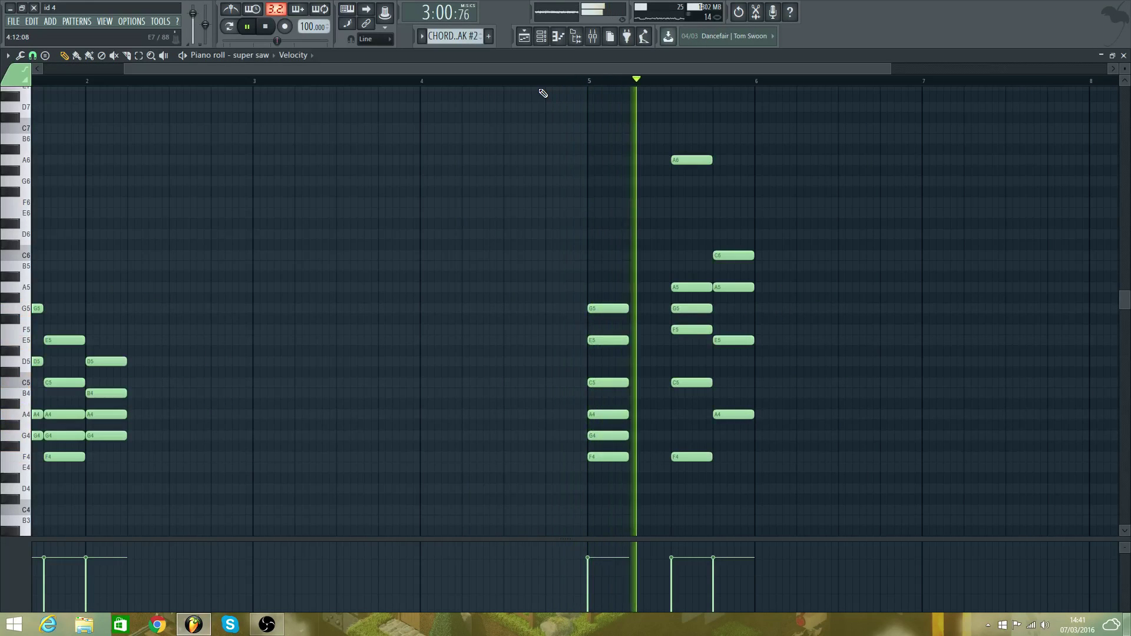
key(space)
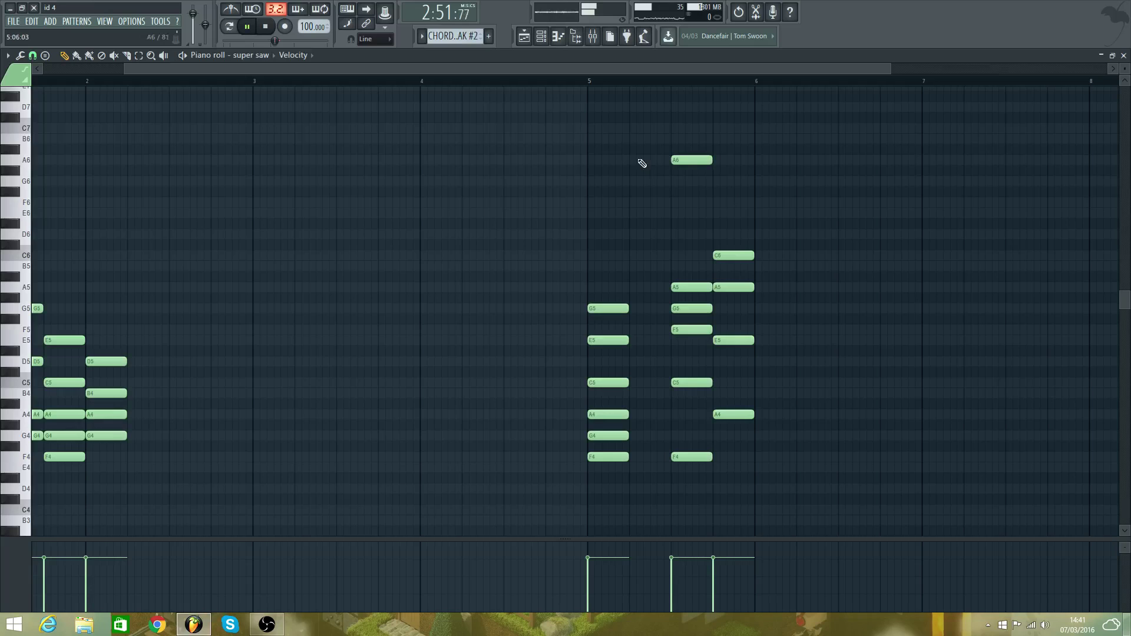
click(591, 82)
key(space)
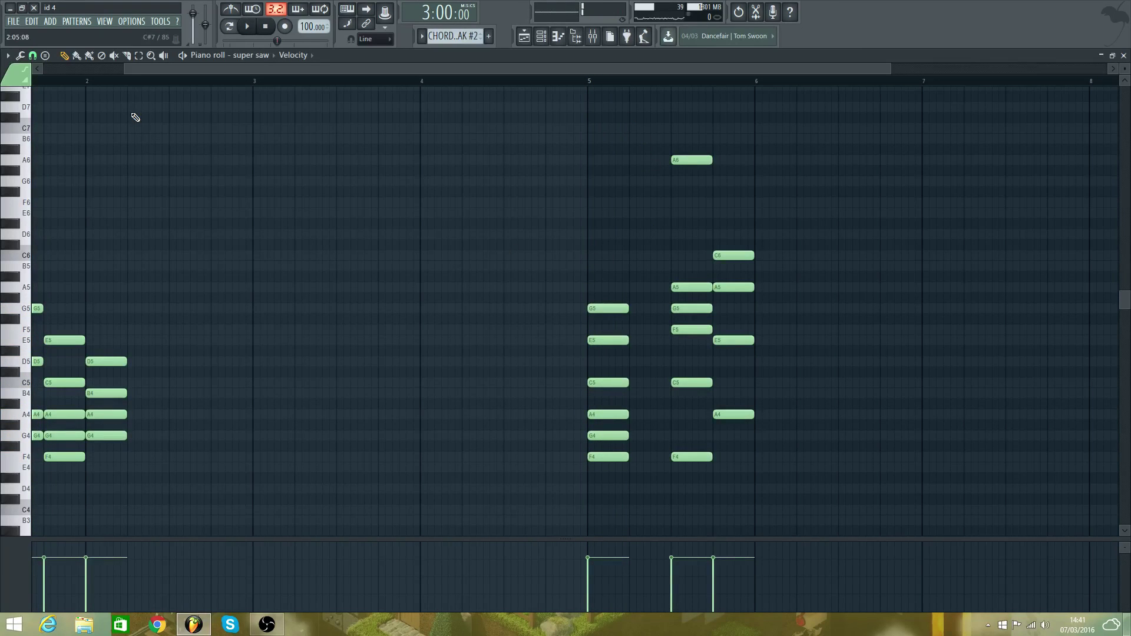
drag(141, 81, 93, 81)
key(space)
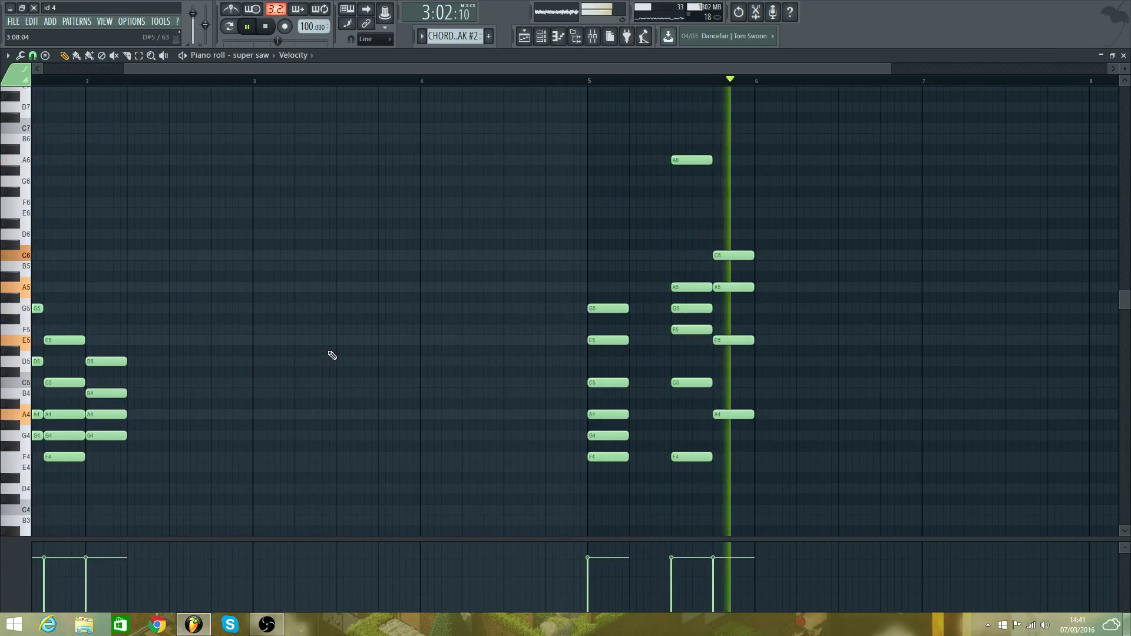
click(590, 80)
key(space)
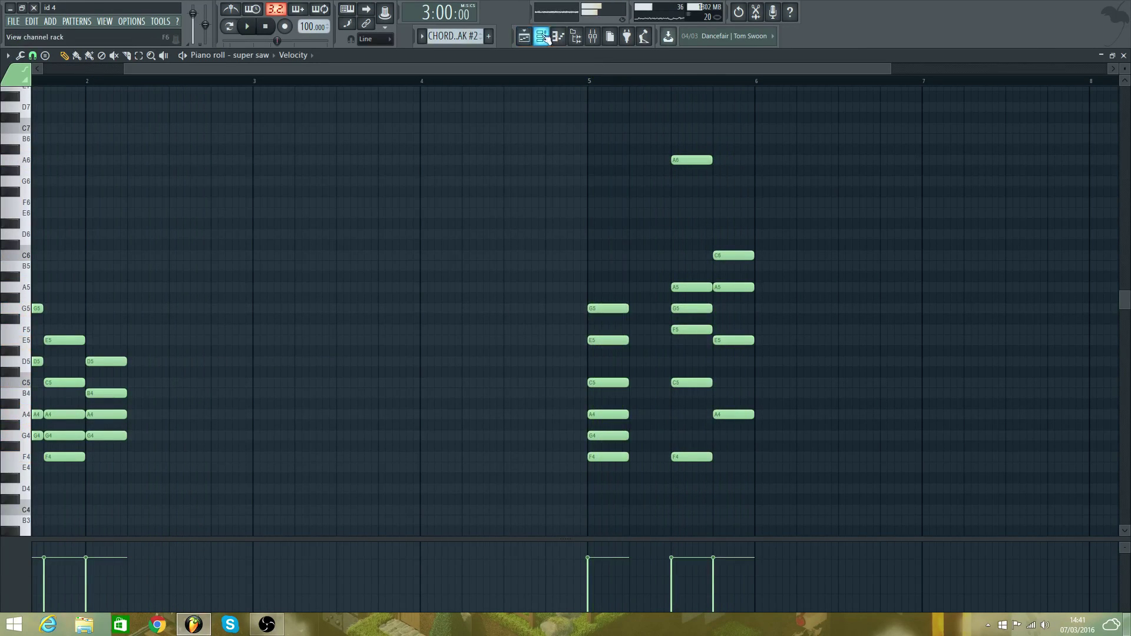
- Open the BASS BREAK #2 bass pattern, add an F3 note at the start of bar 5, and audition it
click(525, 39)
double_click(515, 260)
key(space)
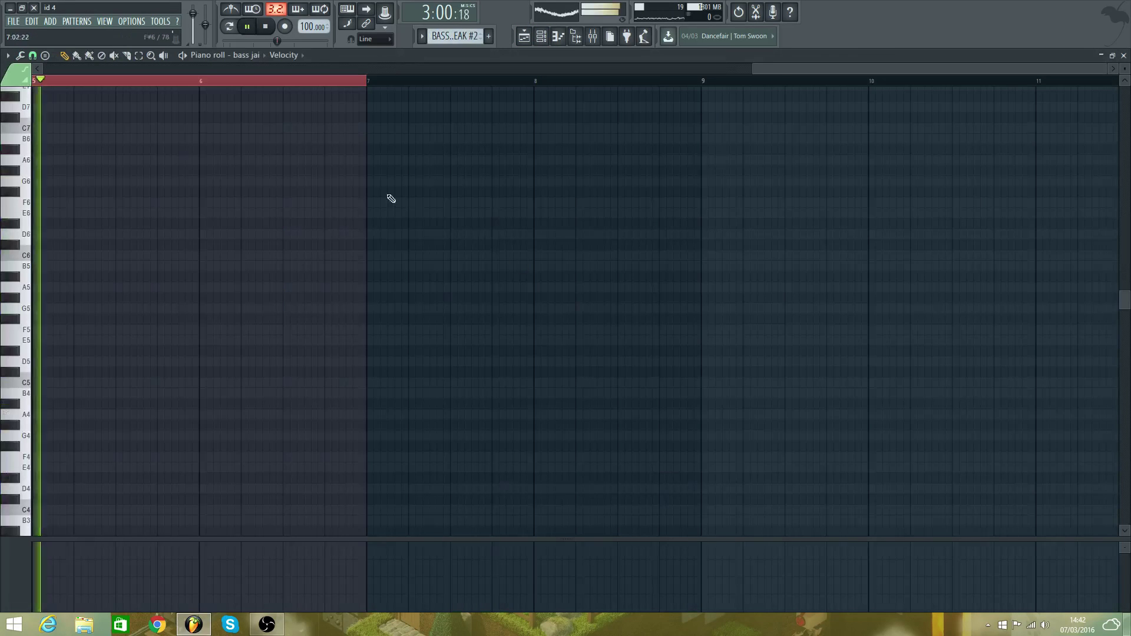
drag(779, 71, 591, 74)
key(space)
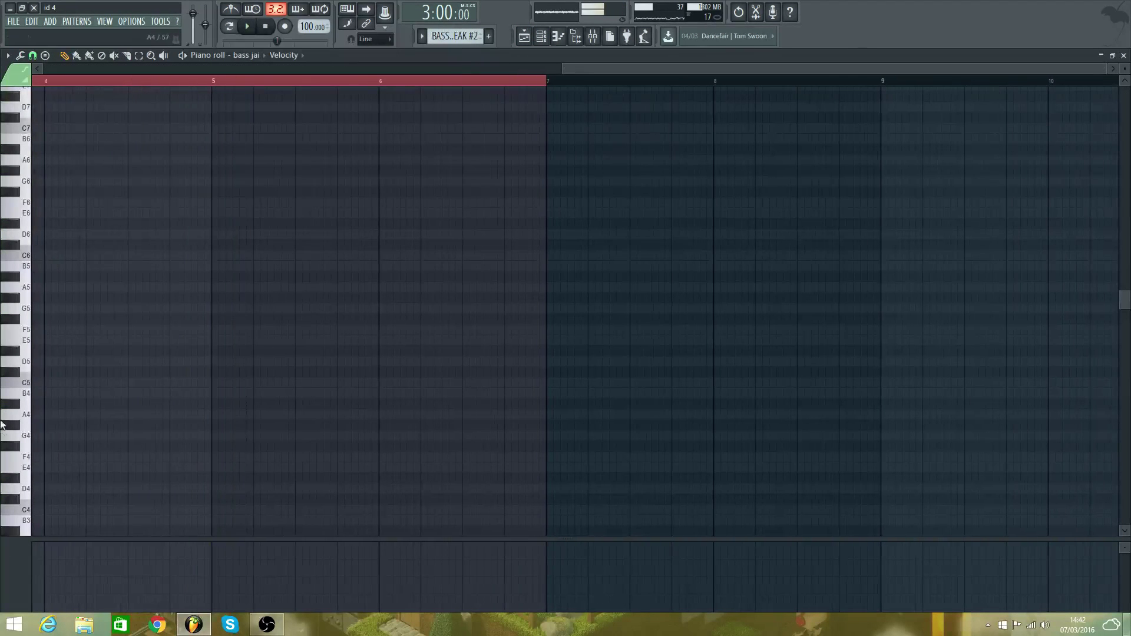
scroll(75, 438, down, 3)
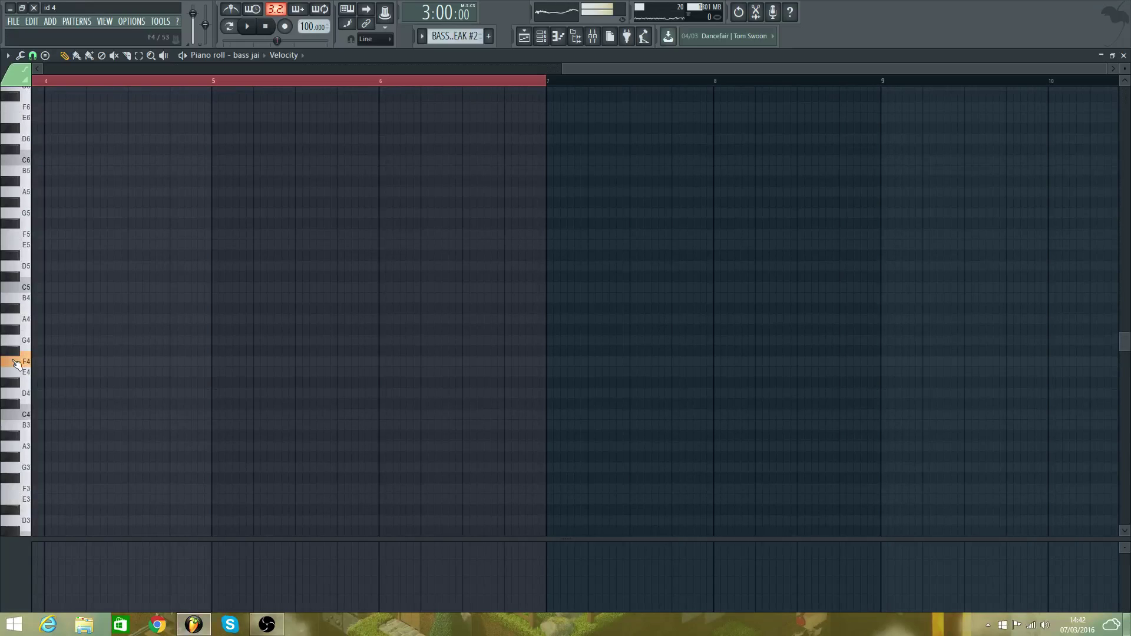
scroll(172, 391, down, 4)
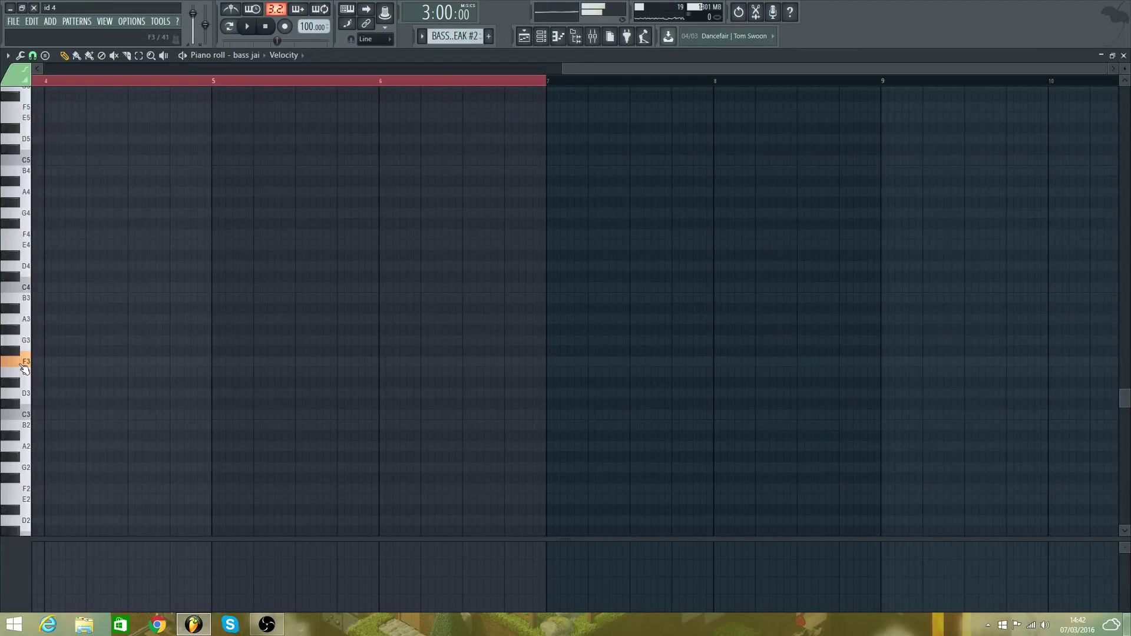
click(217, 361)
key(space)
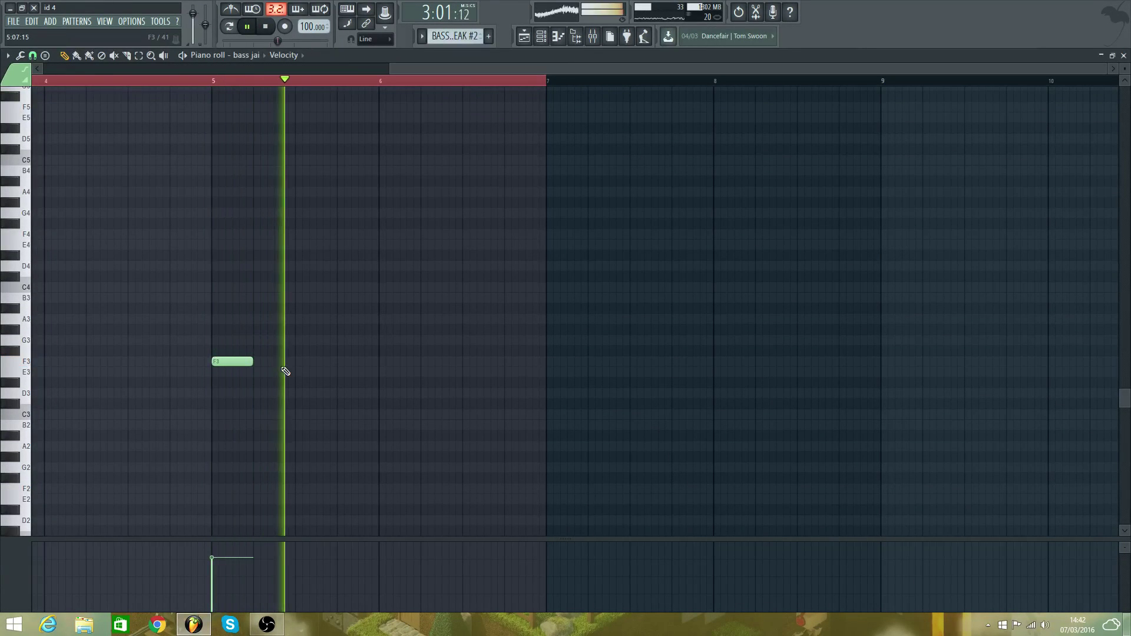
key(space)
- Add a G3 note on the third beat and an A3 note on the fourth beat of bar 5, and audition them
click(297, 341)
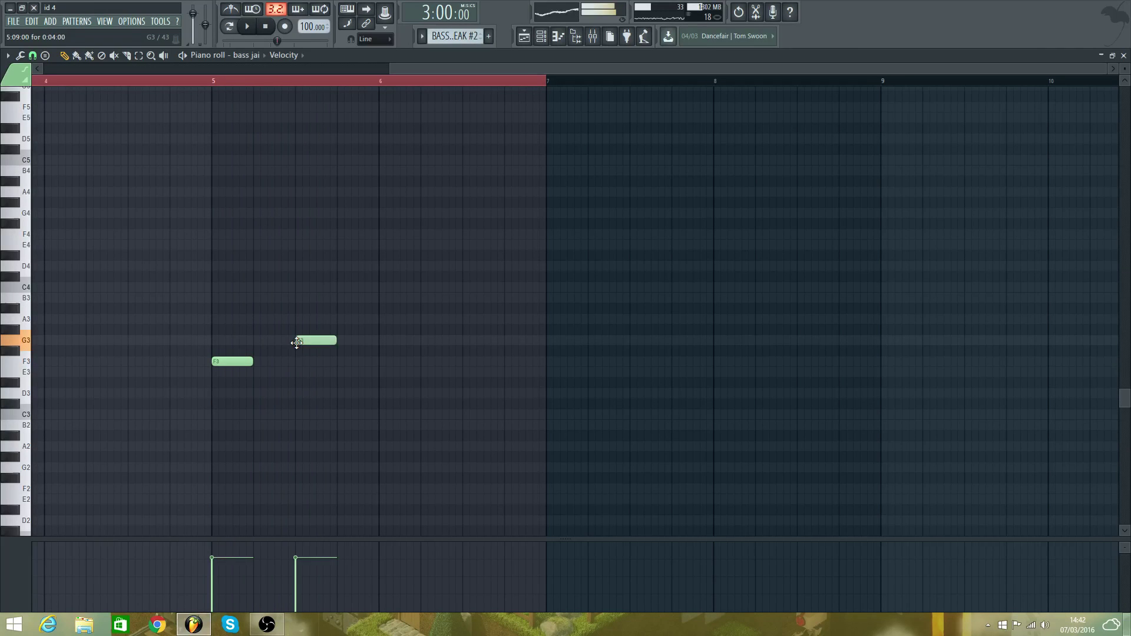
key(space)
click(345, 320)
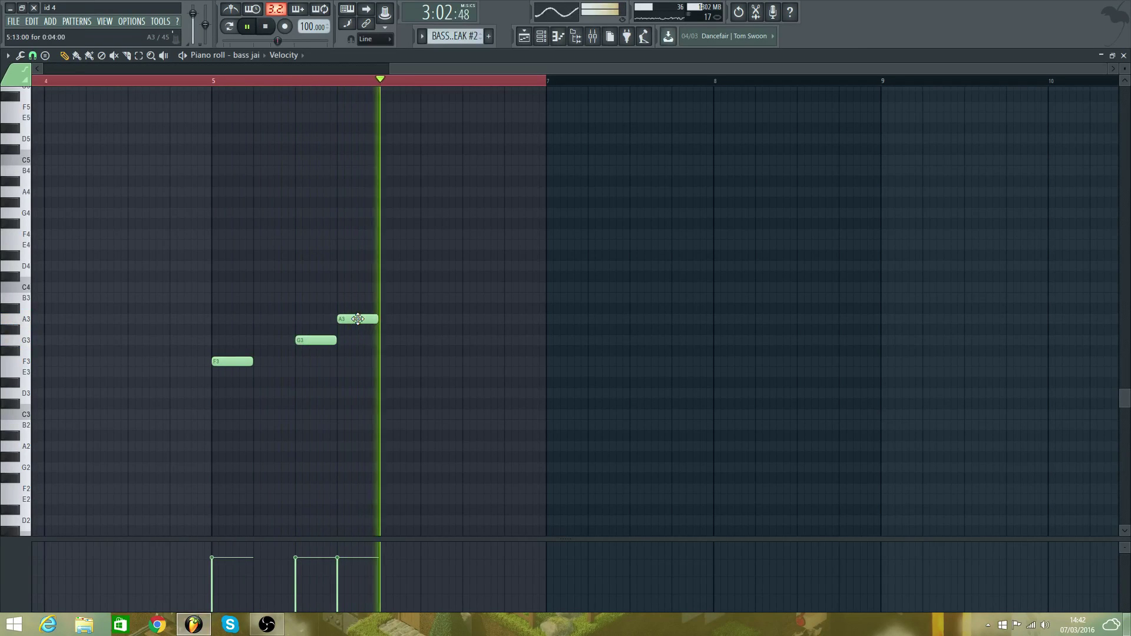
- Return to the playlist and open the DUB 1 #3 bass pattern's notes in the piano roll
key(F5)
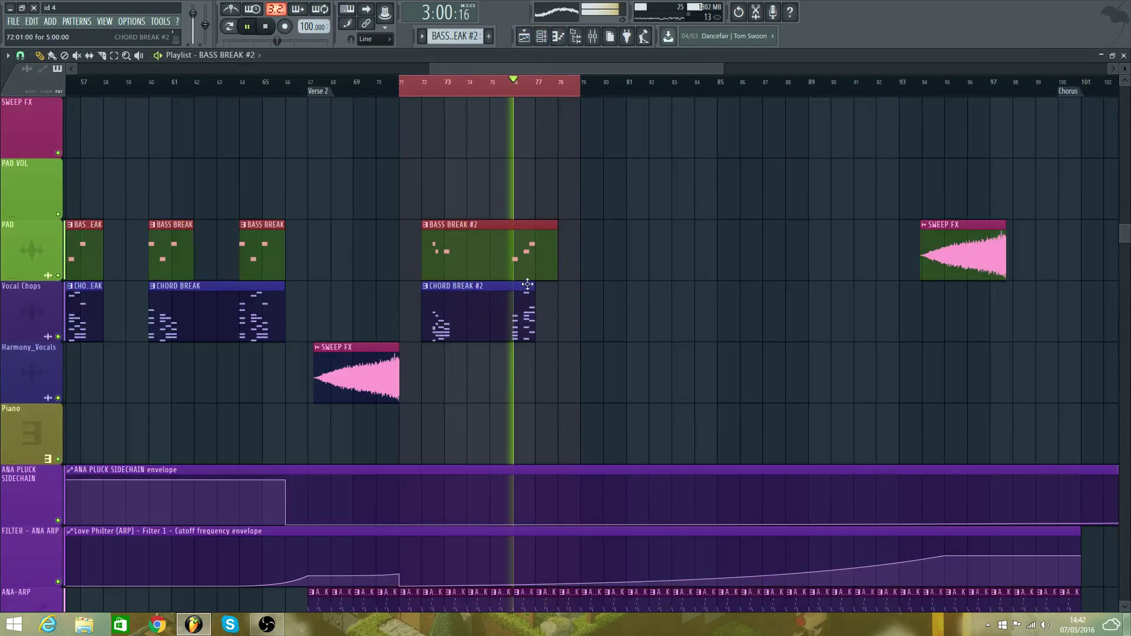
scroll(527, 285, down, 5)
click(526, 433)
key(space)
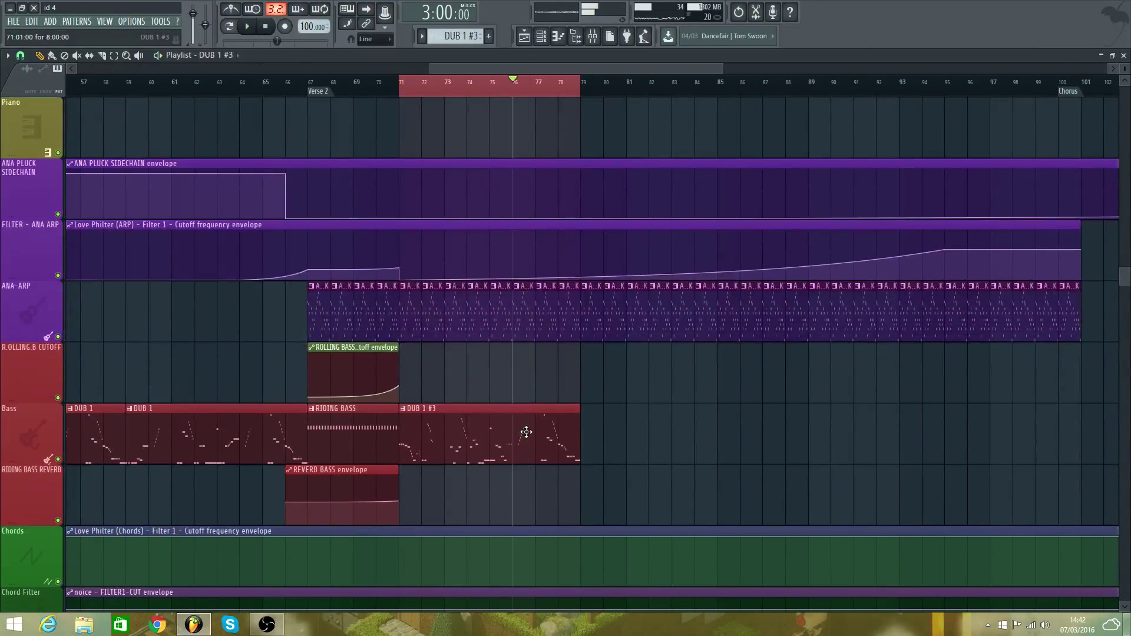
double_click(527, 433)
key(space)
scroll(454, 323, up, 7)
key(space)
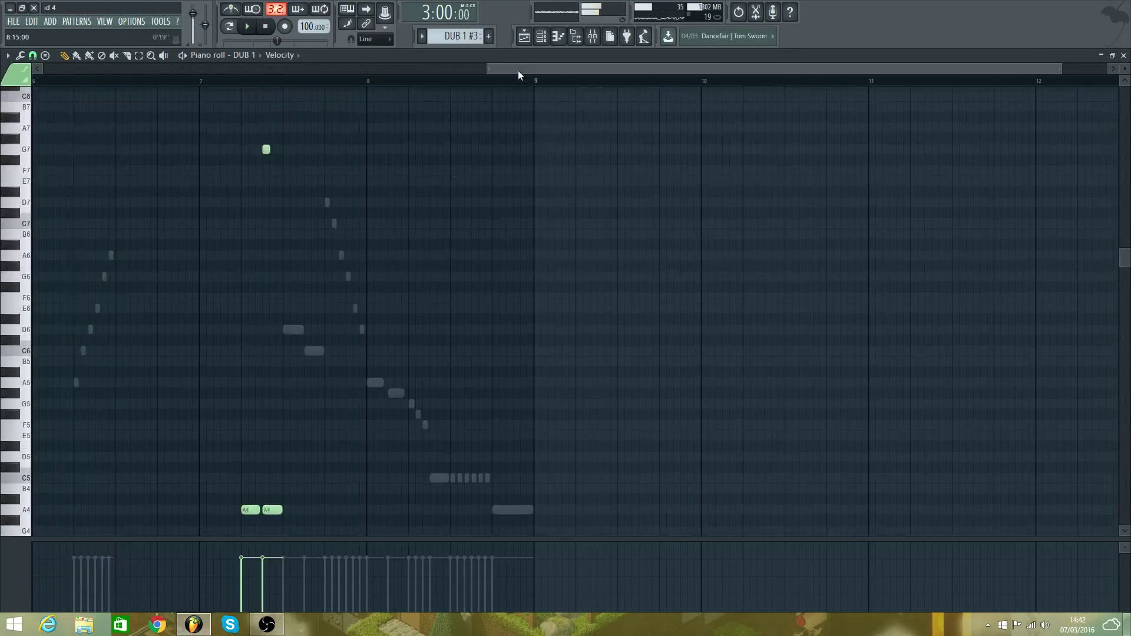
- Switch to the DUB 4 notes and audition the rising run in bar 6
drag(518, 69, 445, 71)
click(249, 53)
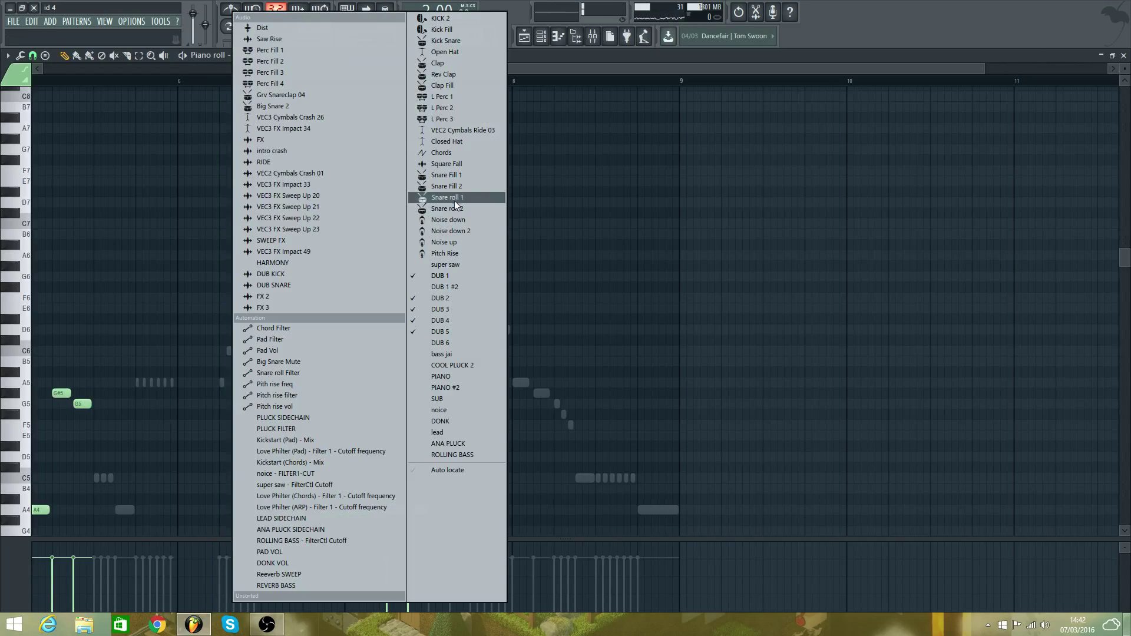
click(462, 320)
key(space)
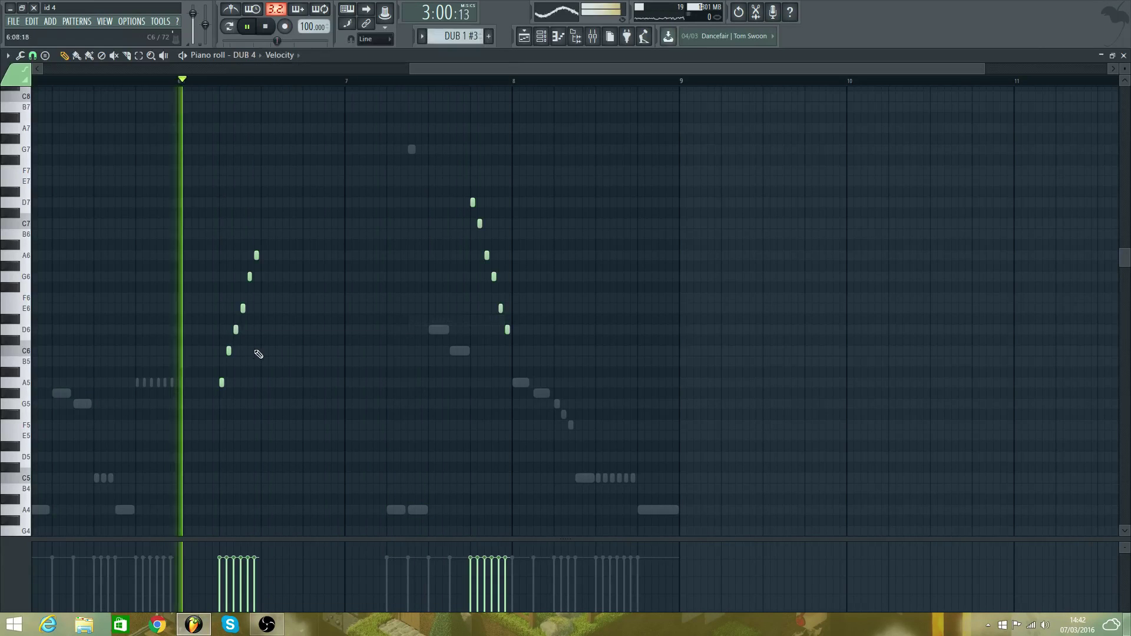
key(space)
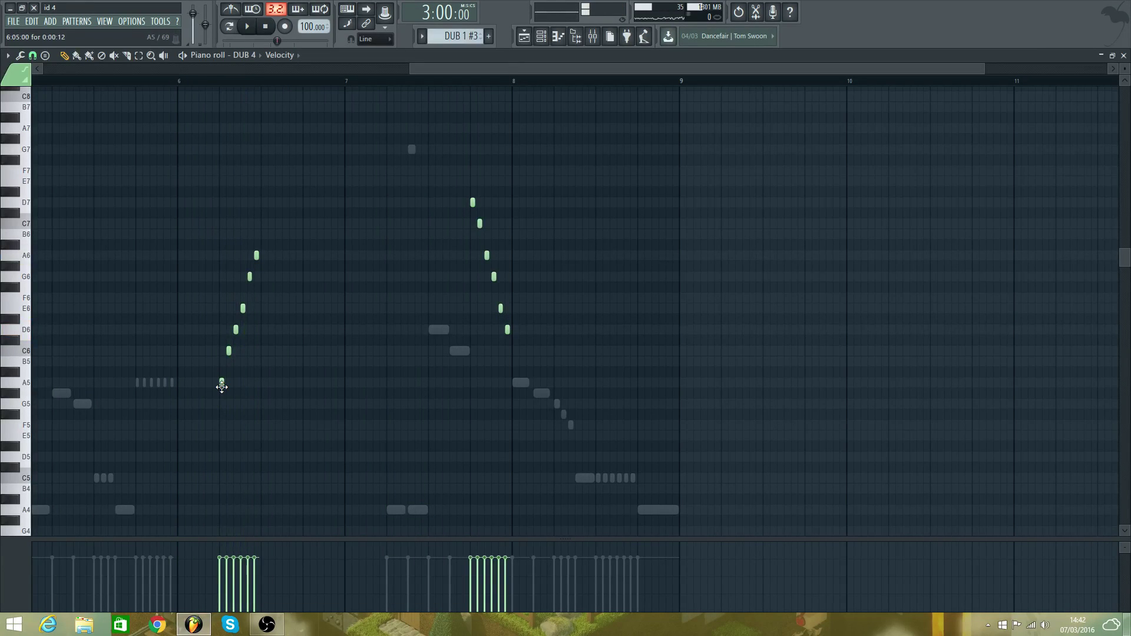
- Retune the bar 6 run's second and third notes to B5 and C6 and its last two to A6 and B6, and audition it
click(229, 354)
click(236, 331)
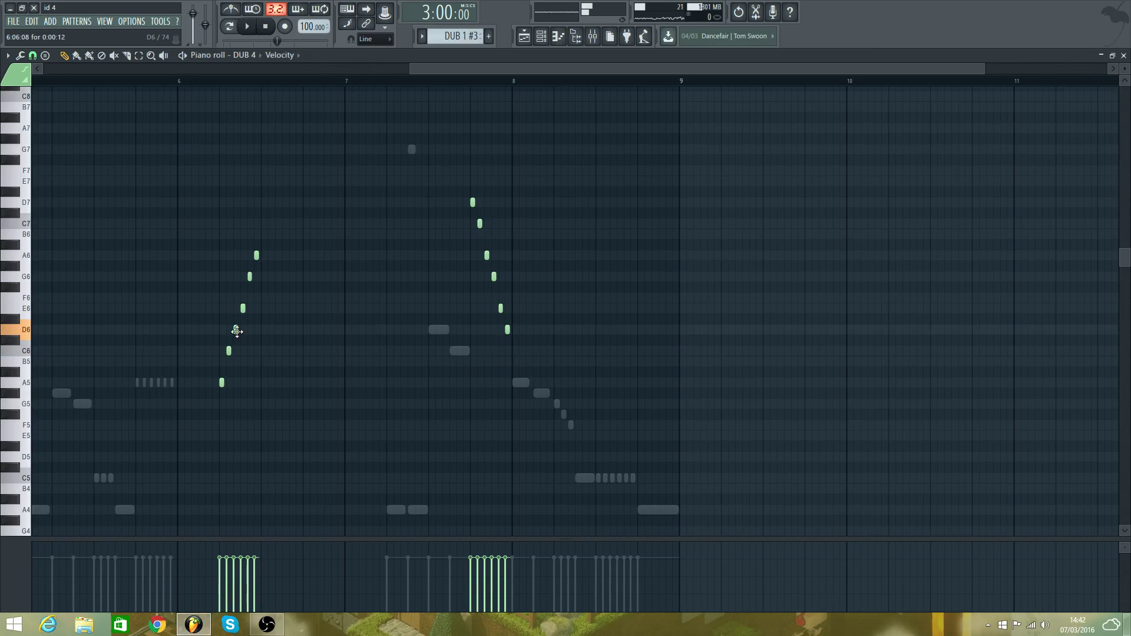
drag(228, 361, 228, 361)
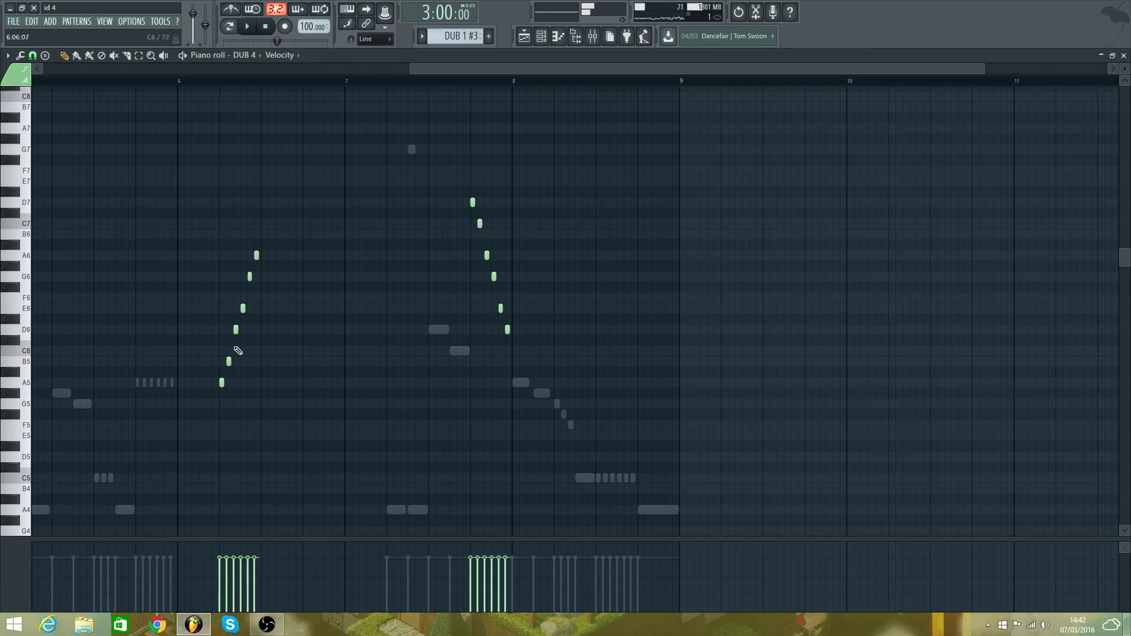
click(234, 330)
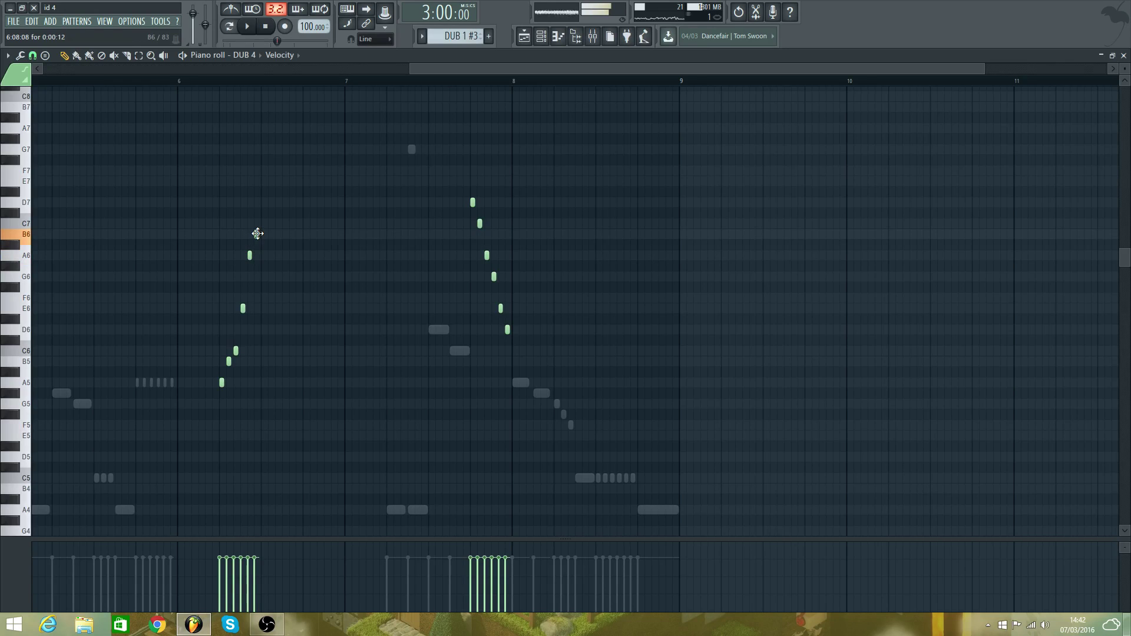
click(256, 233)
key(space)
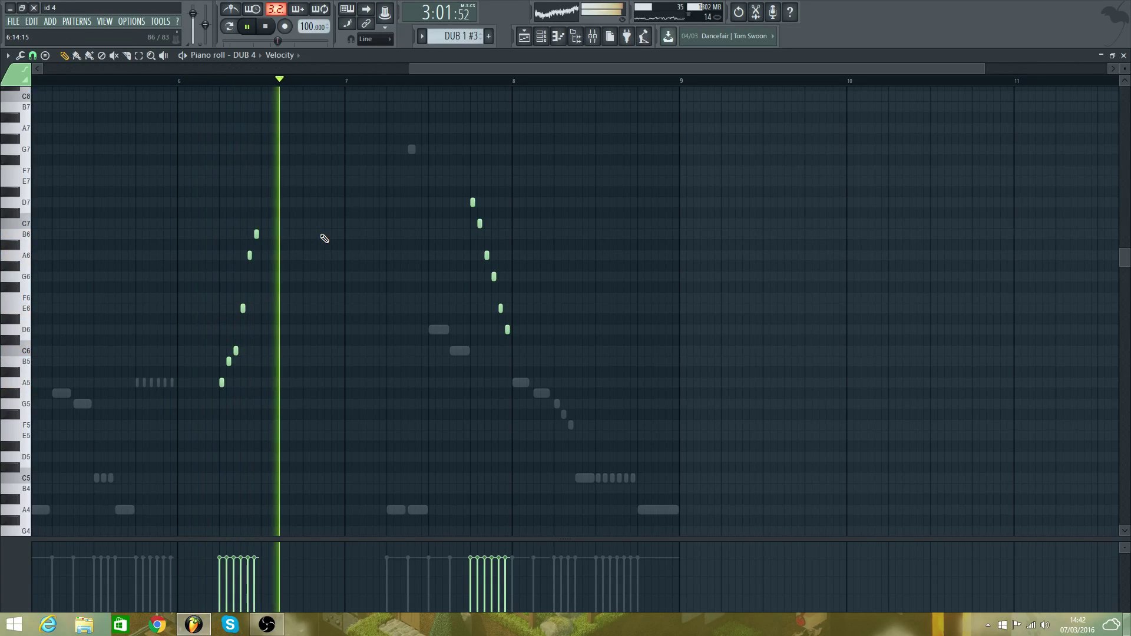
click(120, 80)
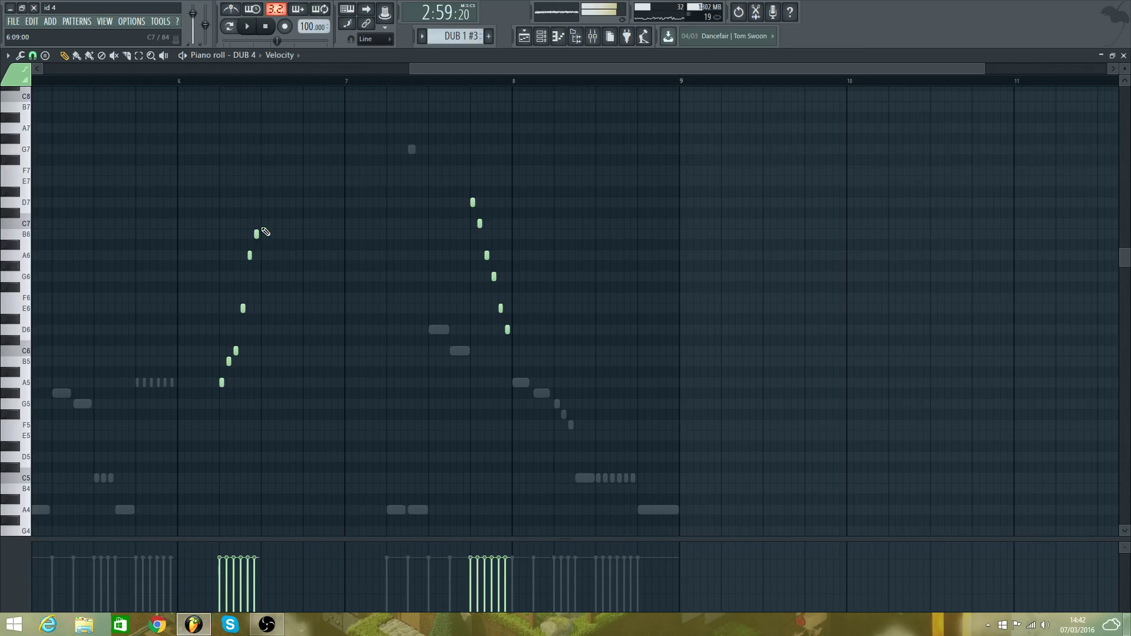
- Try deleting the last note of the bar 6 run, and undo the deletion
right_click(256, 234)
click(31, 21)
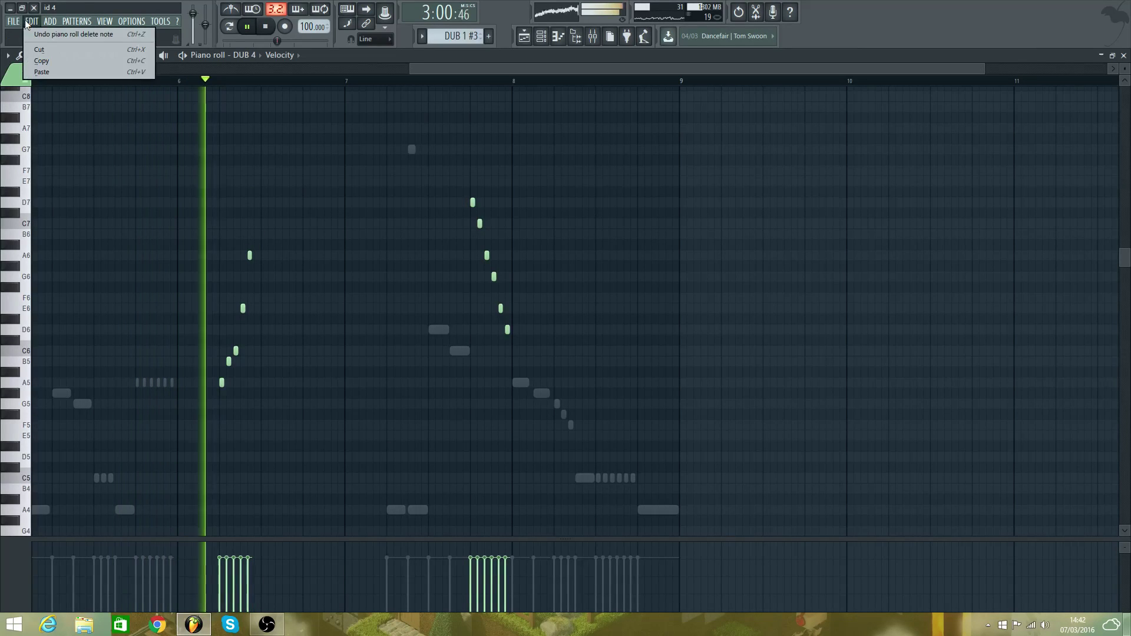
click(36, 33)
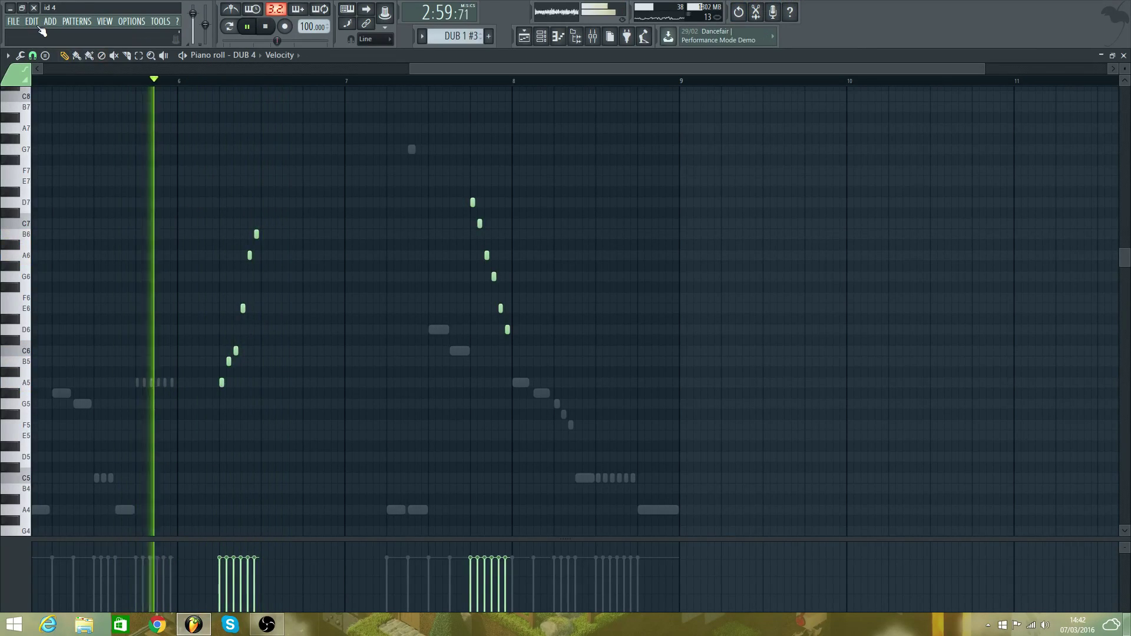
key(space)
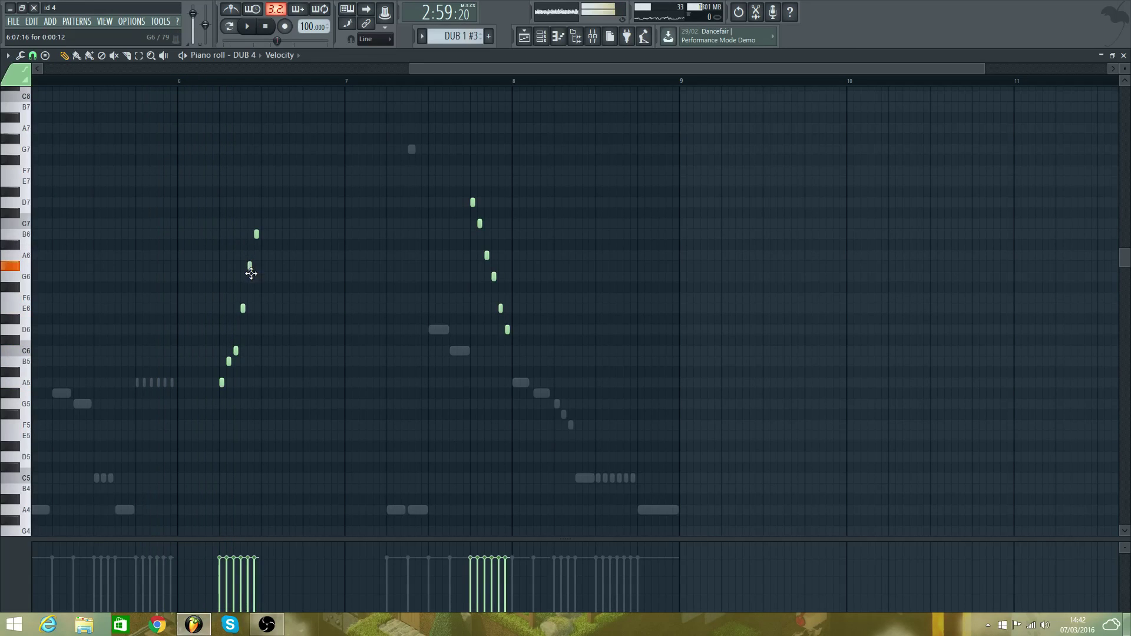
- Lower the last two notes of the bar 6 run to G6 and A6, and audition the run
drag(251, 274, 251, 277)
drag(256, 233, 256, 255)
key(space)
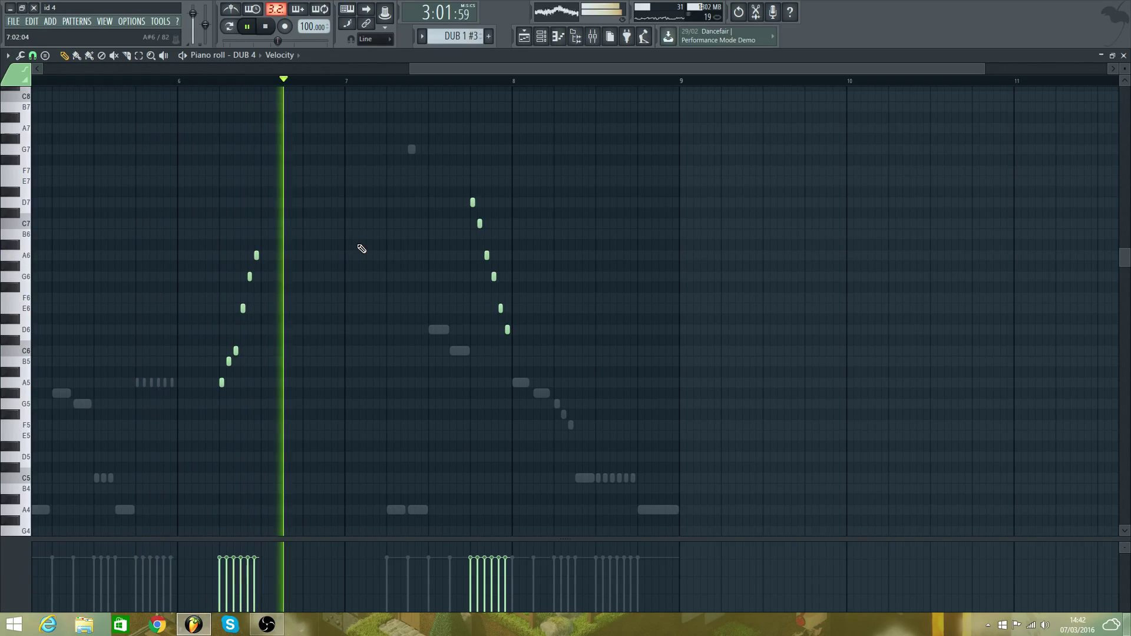
key(space)
key(space)
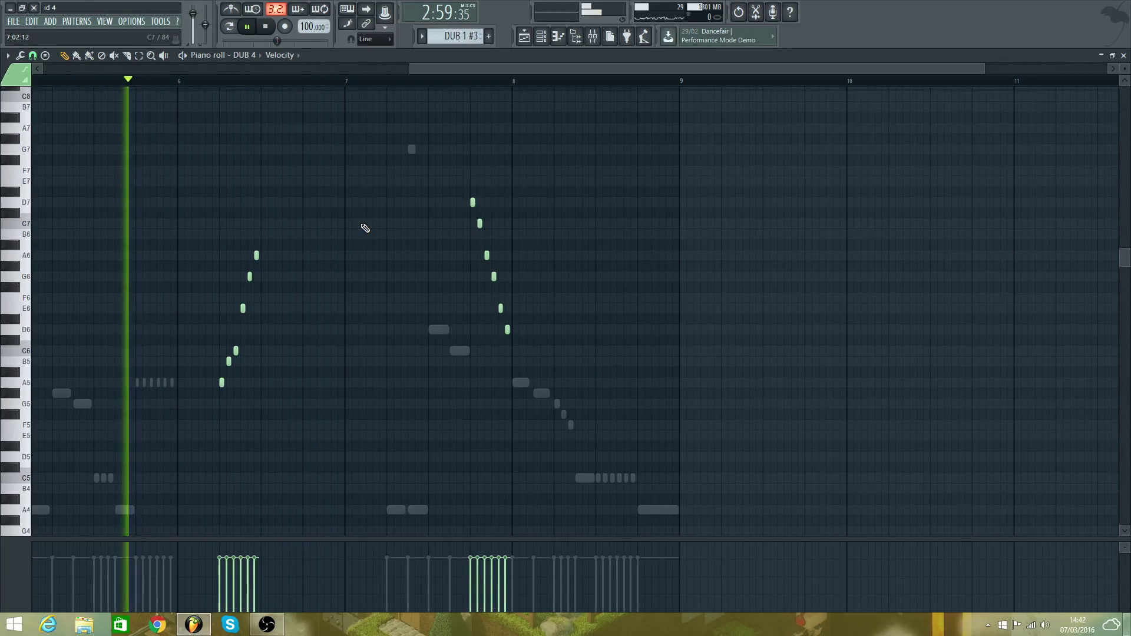
- Switch to the DUB 5 notes, add a one-beat A4 note at the start of bar 7, and audition it
click(240, 55)
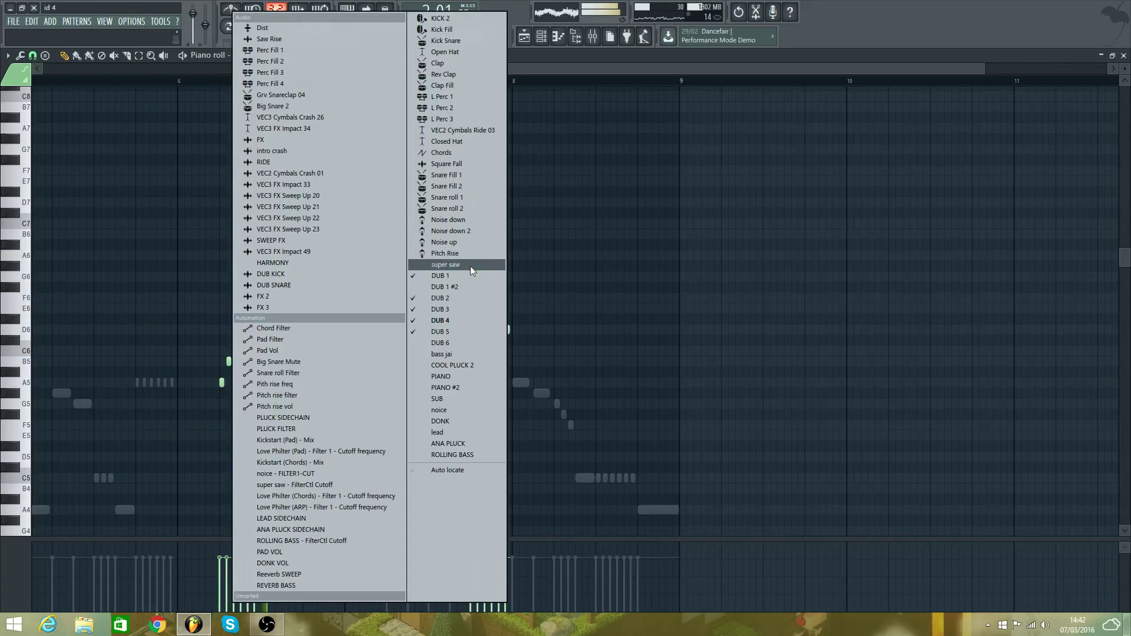
click(465, 331)
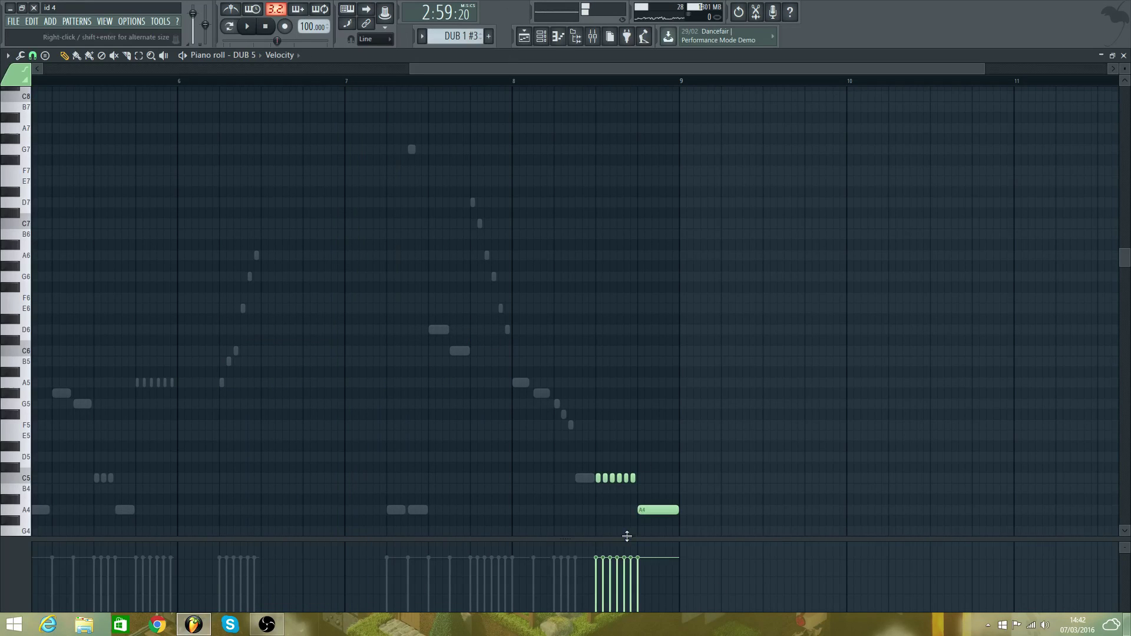
click(16, 510)
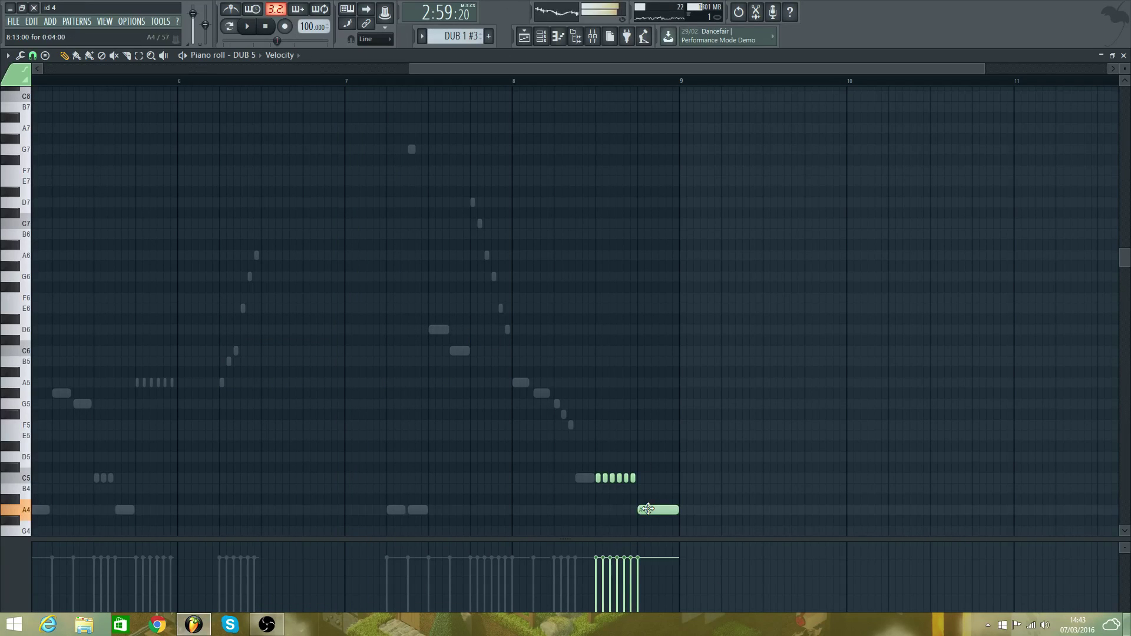
click(18, 384)
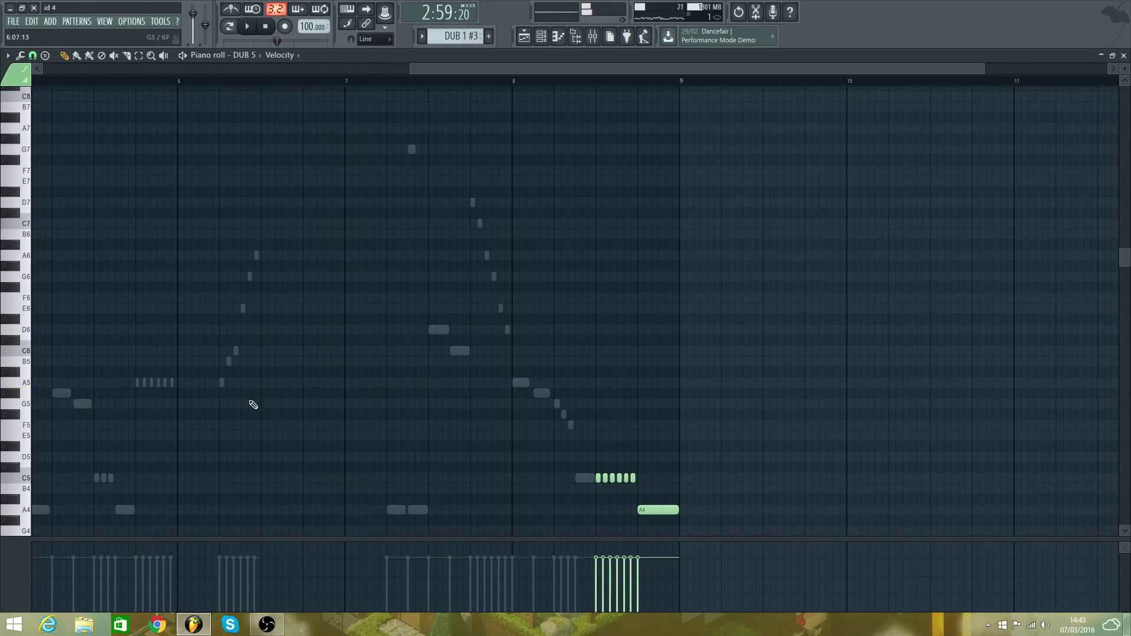
scroll(147, 413, down, 2)
click(31, 448)
key(space)
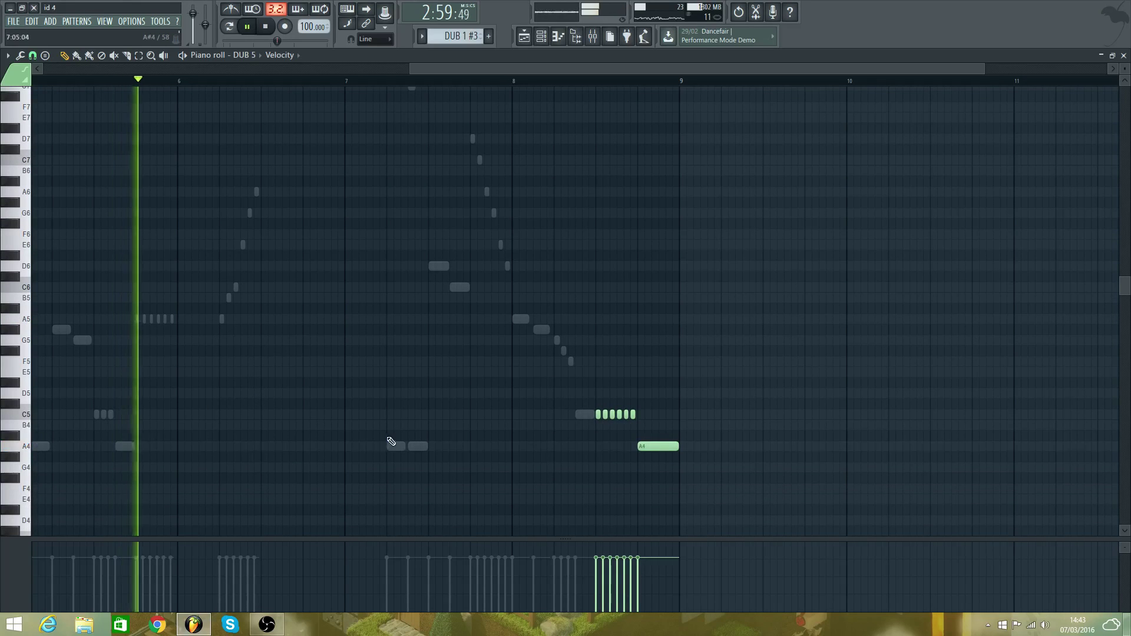
click(352, 447)
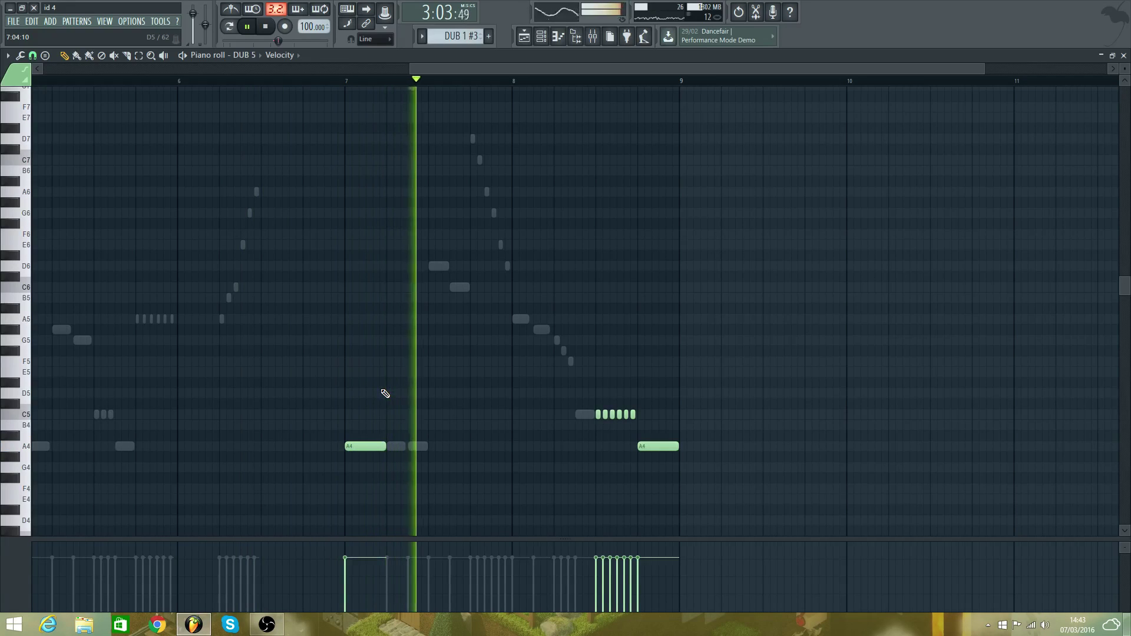
key(space)
key(space)
- Try the new bar 7 note an octave lower at A3, audition it, and move the note back to A4
scroll(327, 362, down, 2)
key(space)
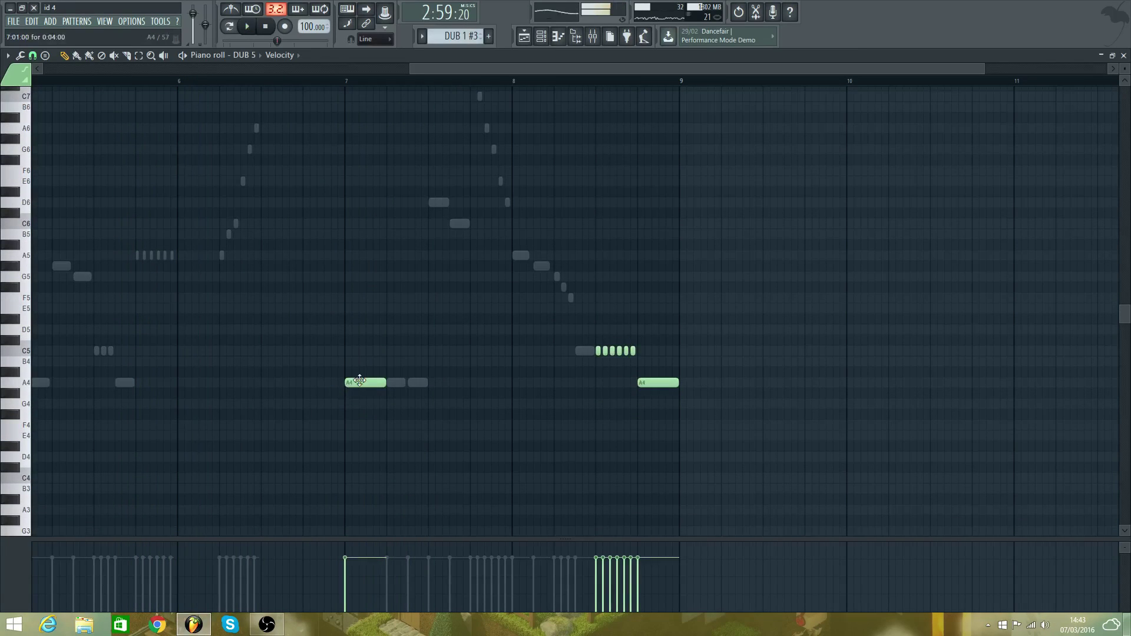
drag(361, 504, 358, 513)
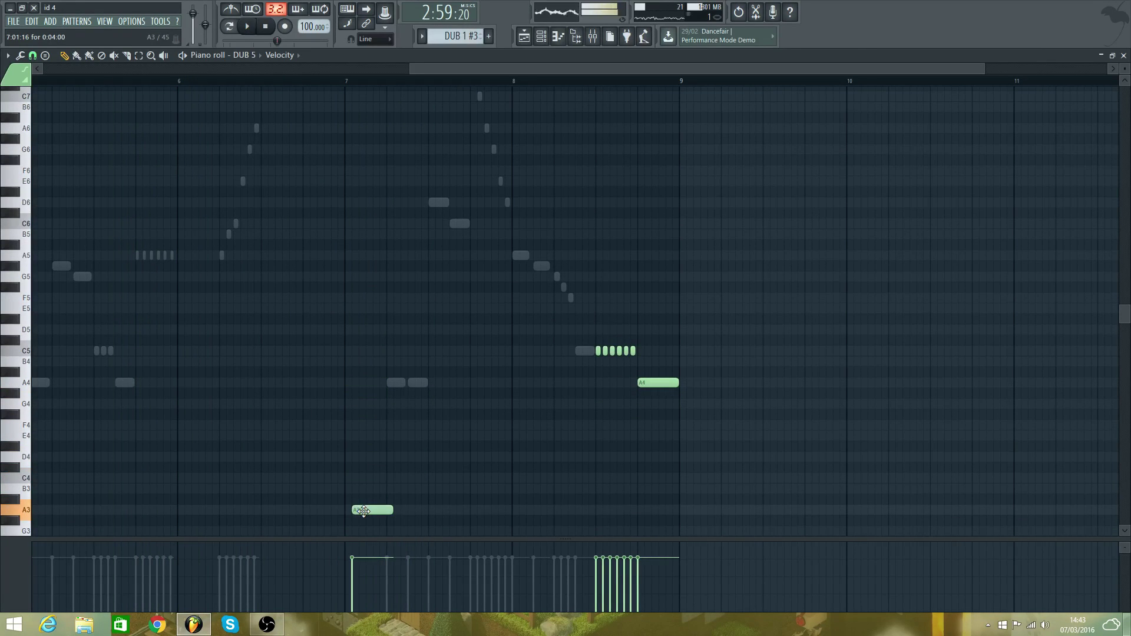
key(space)
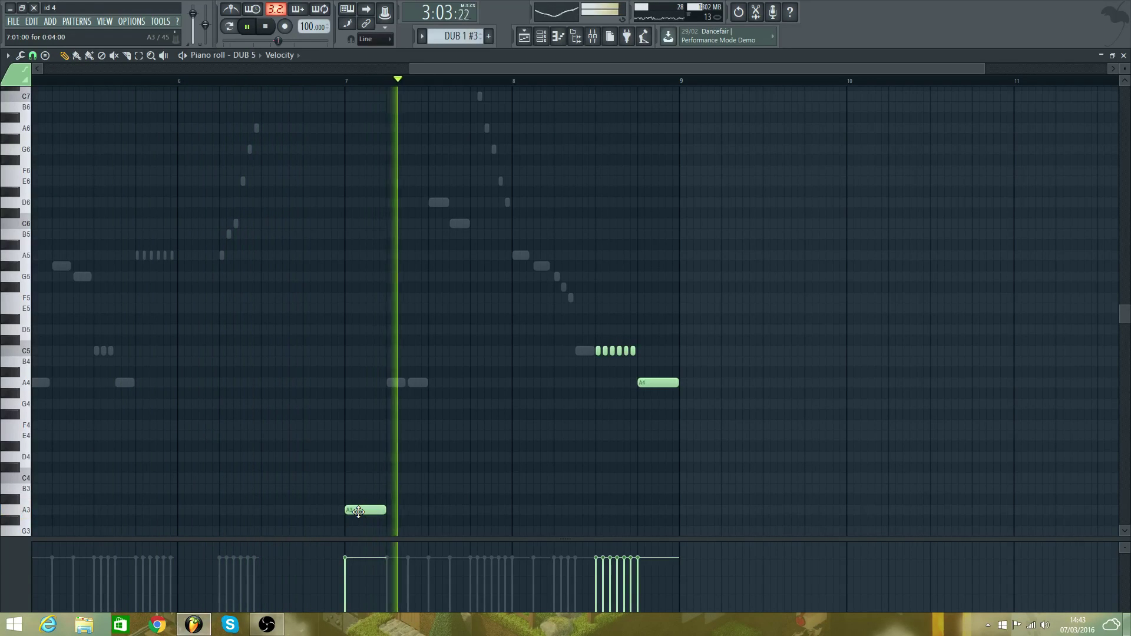
key(space)
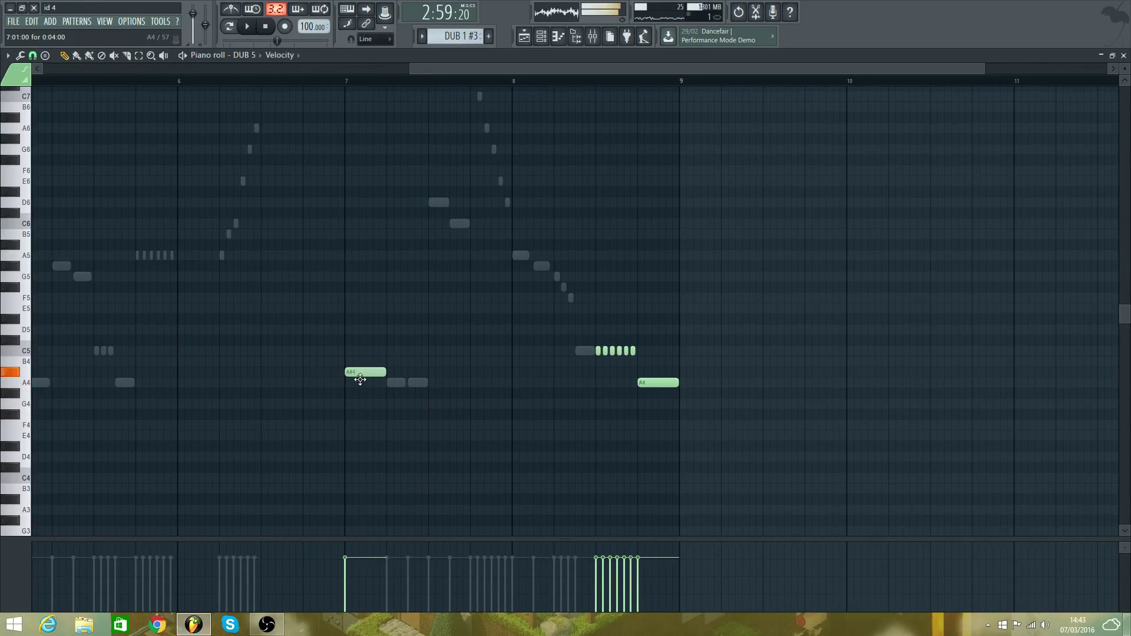
key(space)
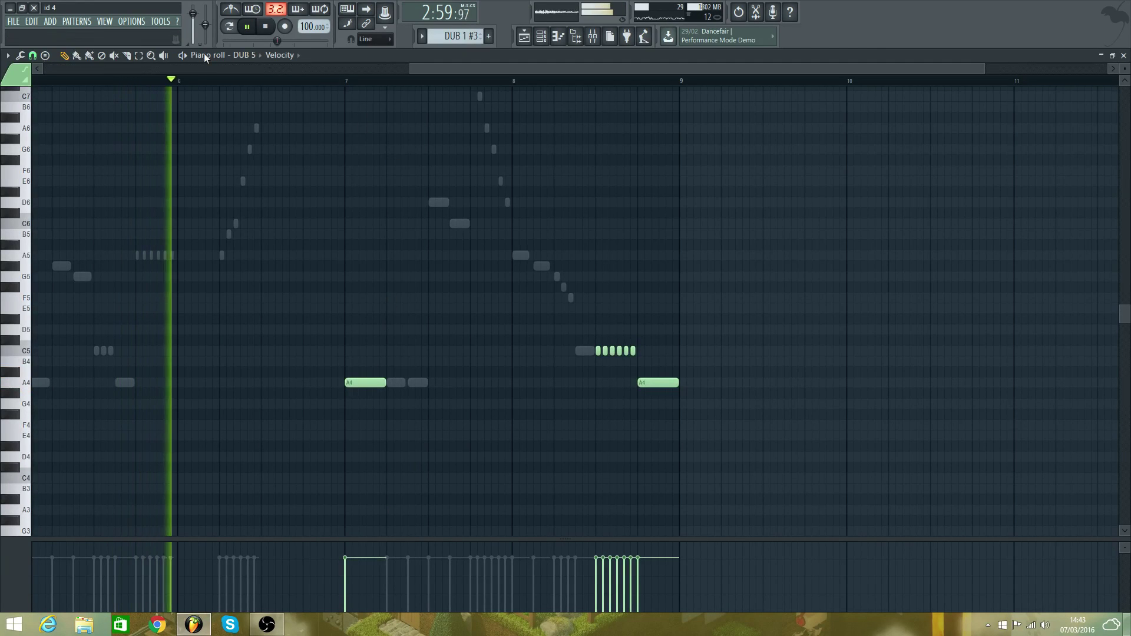
- Check the DUB 2 and DUB 1 notes, audition the pattern into bar 7, and cue playback at bar 7
click(261, 57)
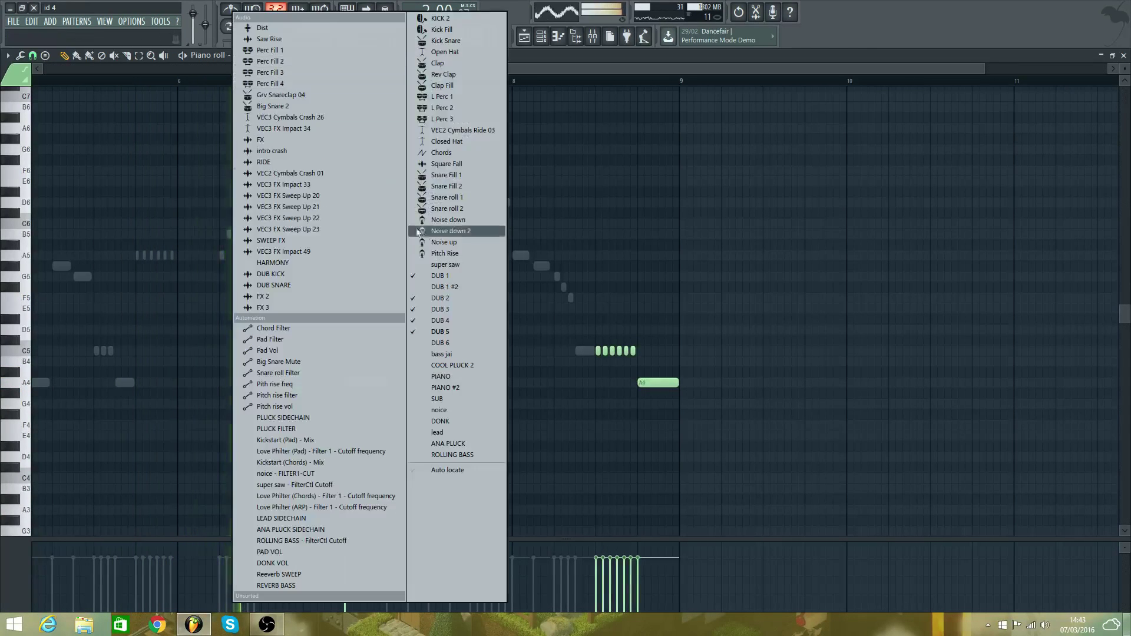
click(459, 300)
click(262, 59)
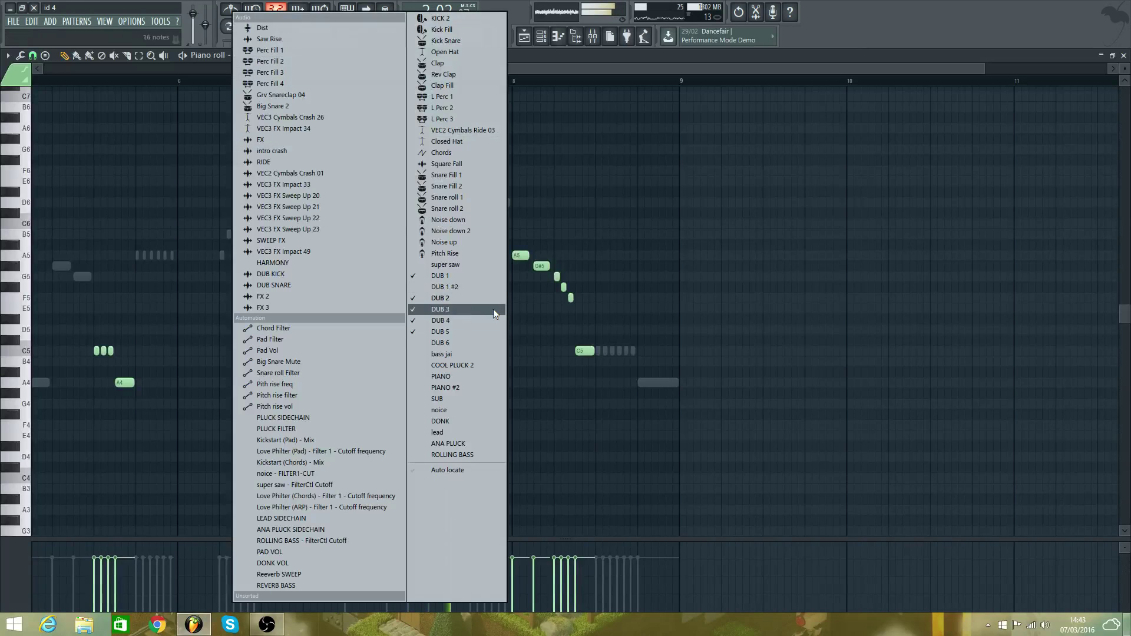
click(448, 276)
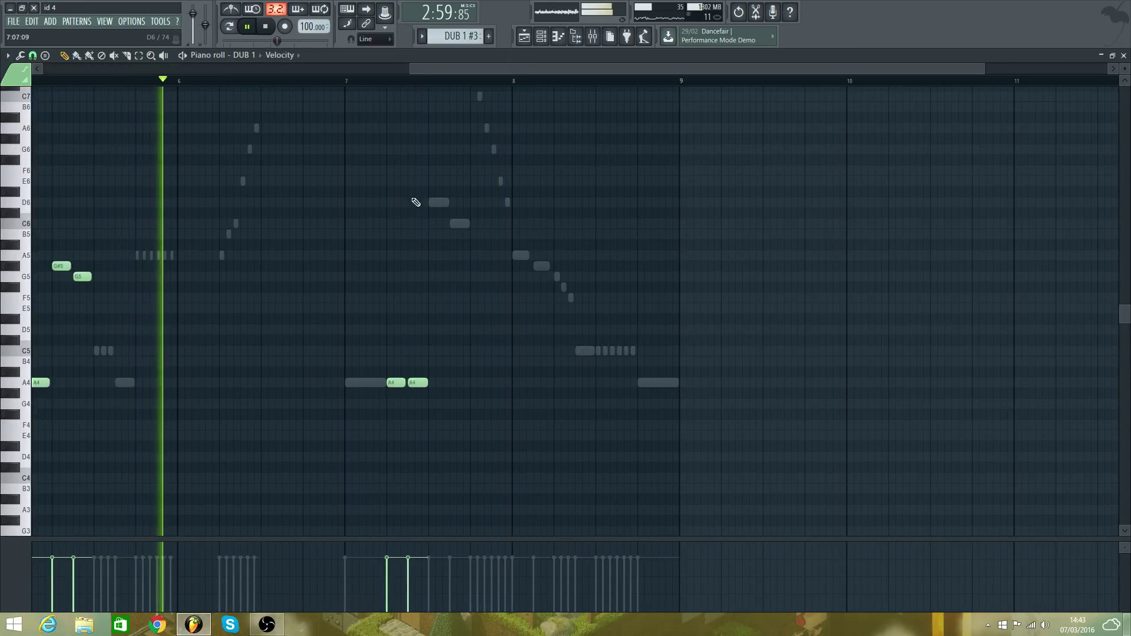
scroll(417, 212, down, 4)
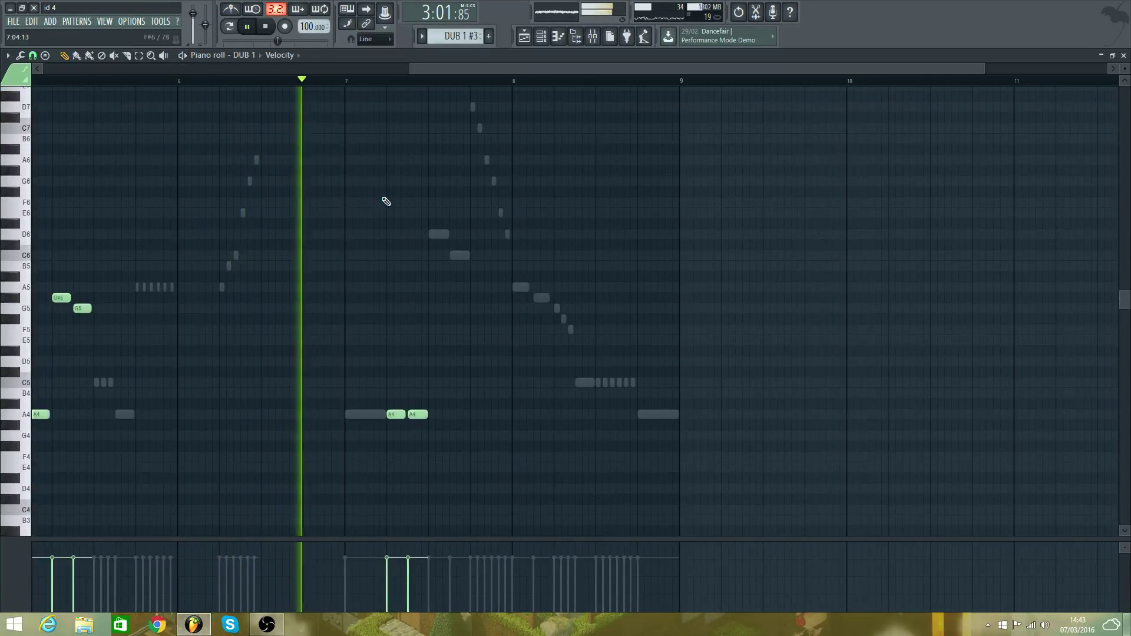
scroll(387, 211, up, 2)
key(space)
drag(462, 78, 472, 127)
click(218, 83)
key(space)
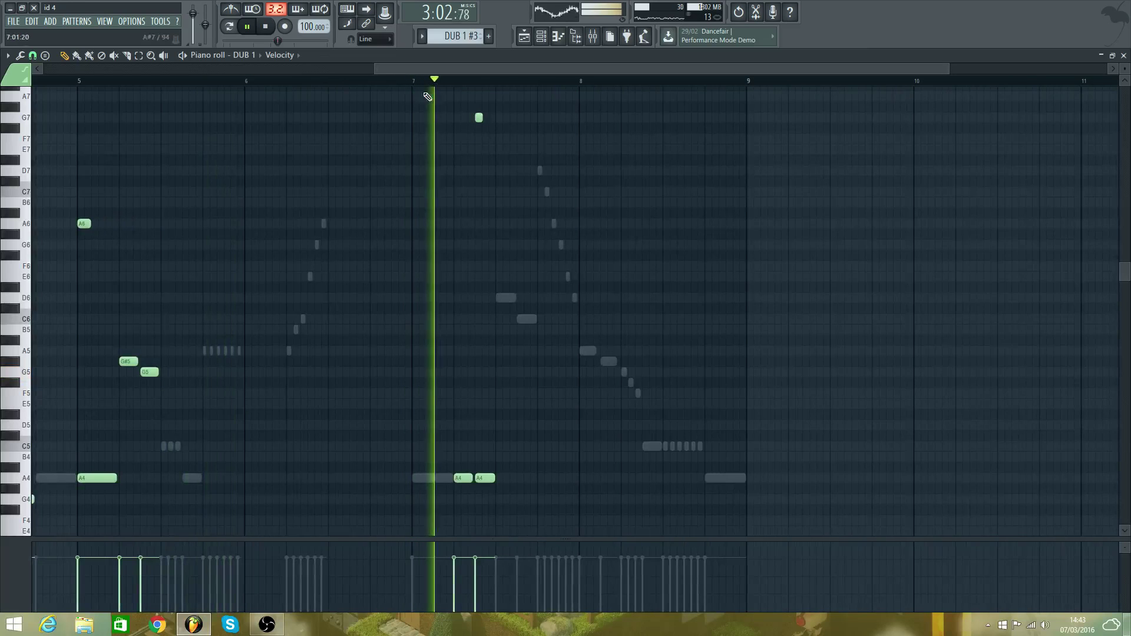
key(space)
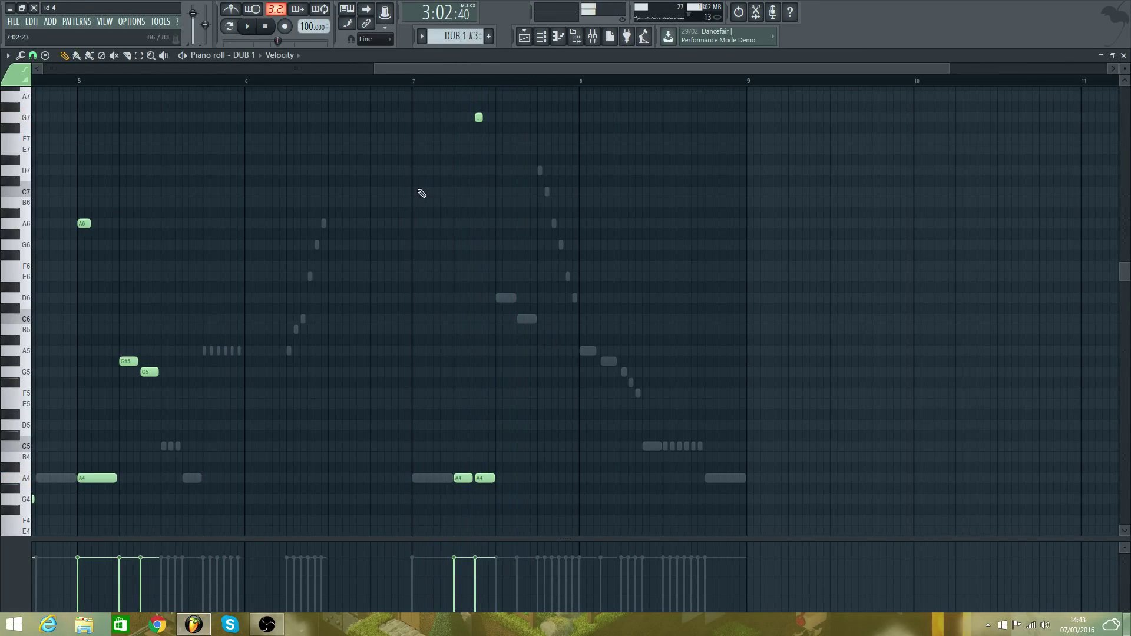
- Switch to the DUB 3 notes and replace the long D6 note in bar 7 with three short D6 notes
click(248, 56)
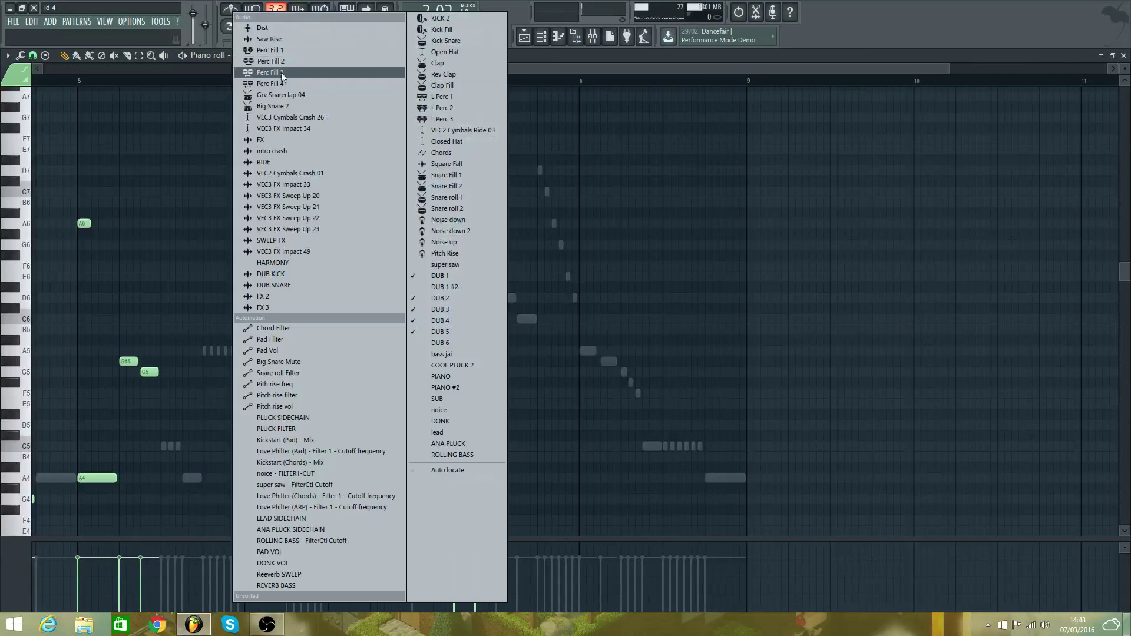
click(467, 310)
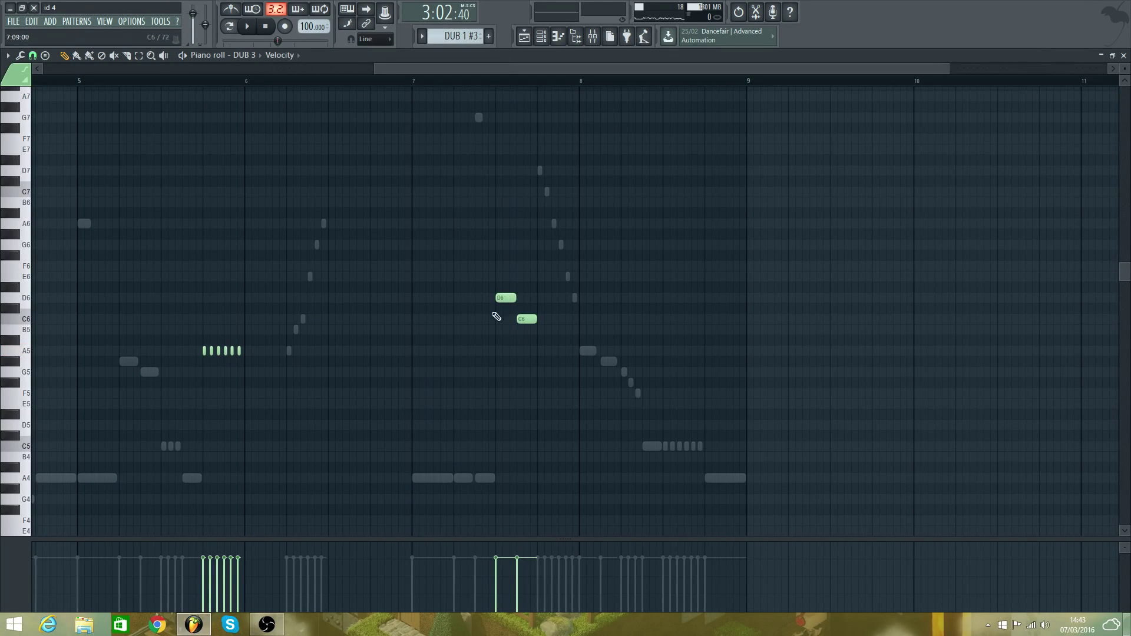
right_click(505, 299)
click(496, 299)
drag(950, 69, 712, 69)
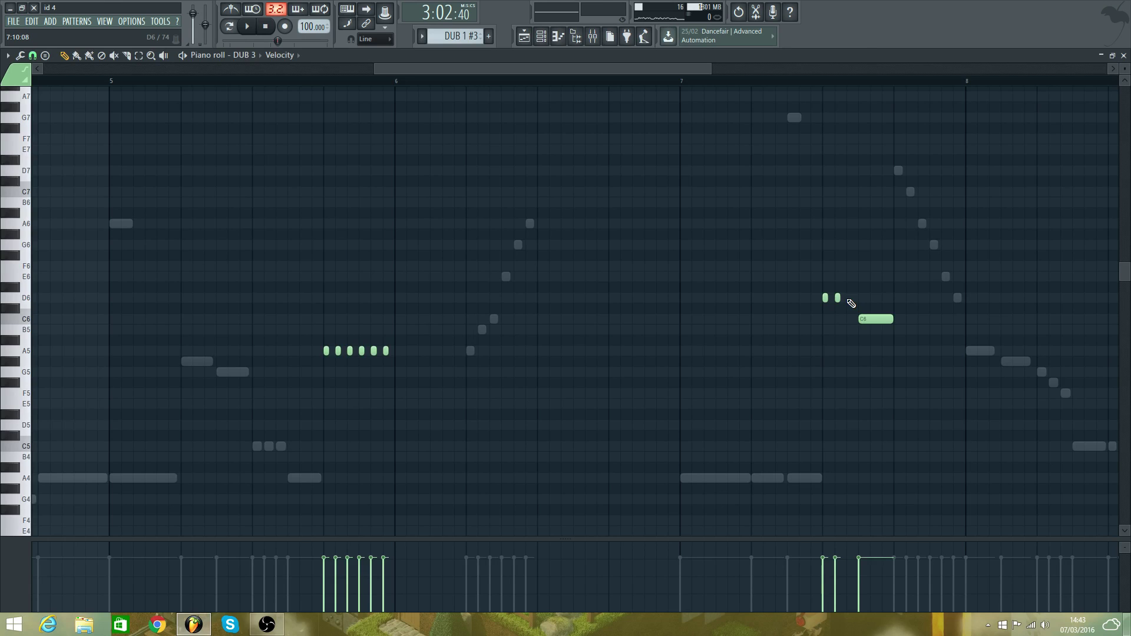
click(850, 298)
- Replace the long C6 note in bar 7 with three short E6 notes and audition the bar
right_click(876, 319)
click(862, 276)
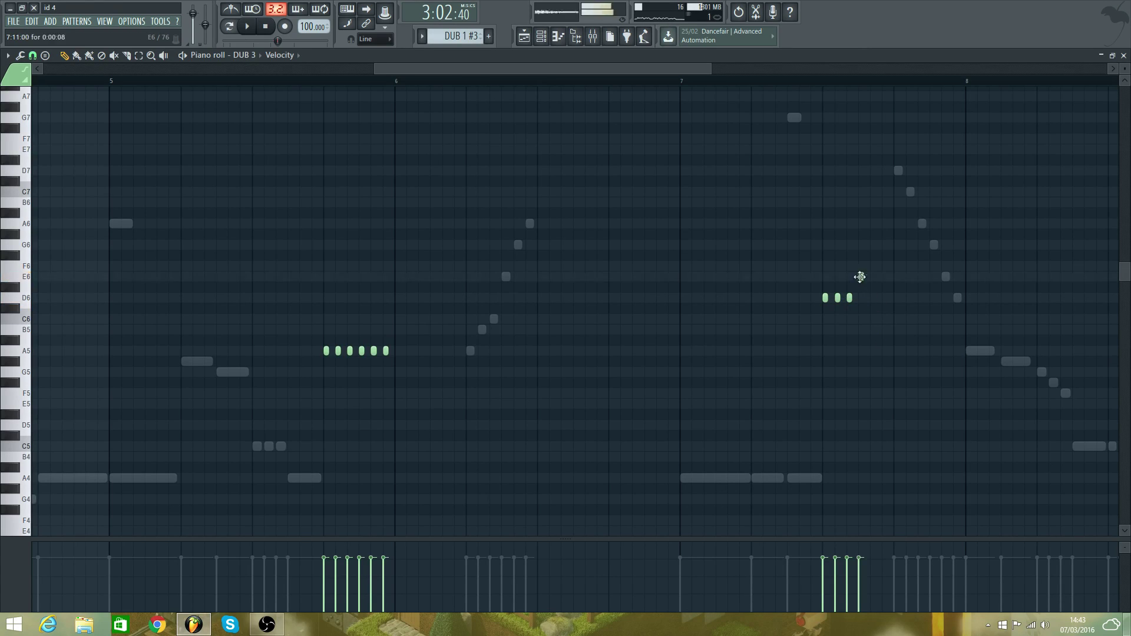
click(874, 276)
click(885, 277)
key(space)
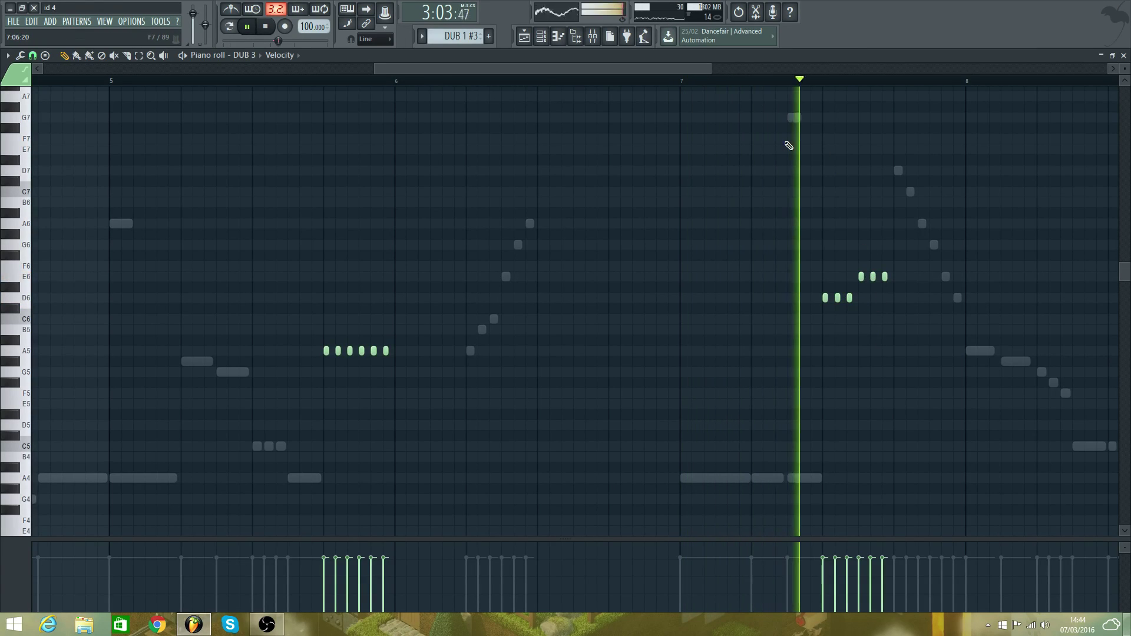
key(space)
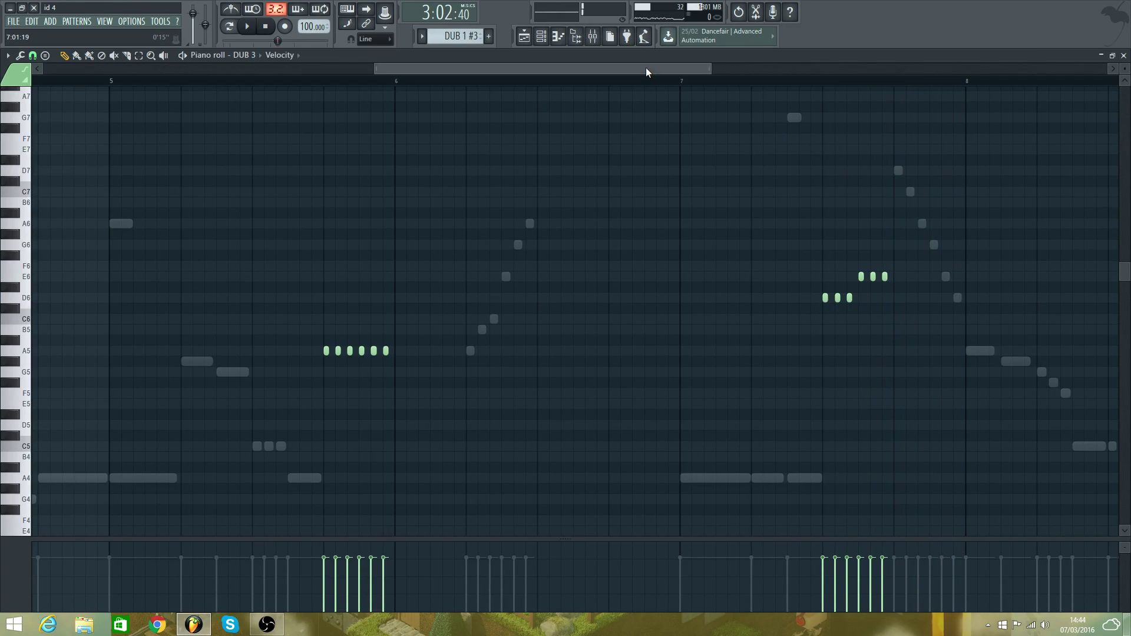
- Switch to the DUB 4 notes, lower the descending run ending bar 7 to A6, G6, E6, C6, B5 and A5, and audition it
drag(646, 72, 693, 89)
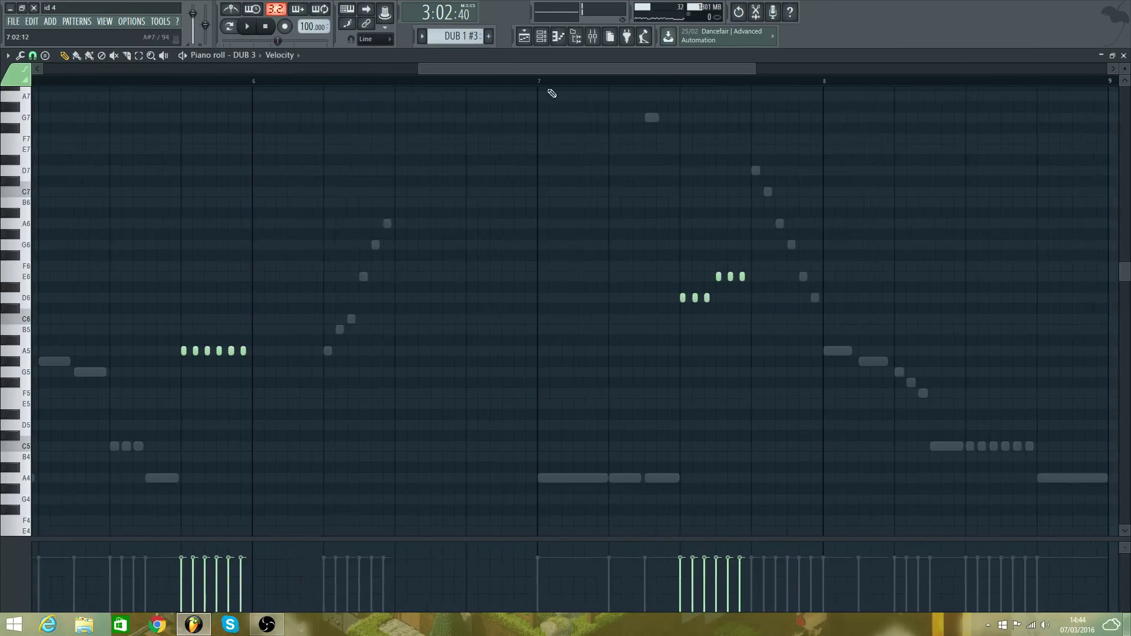
click(244, 56)
click(459, 325)
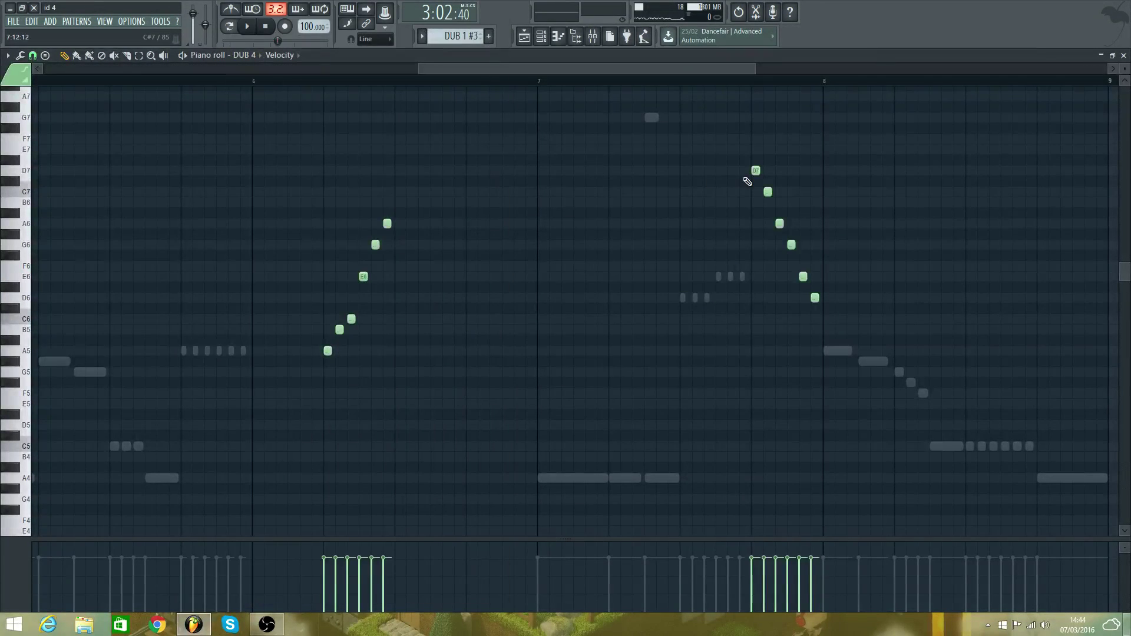
drag(754, 212, 753, 223)
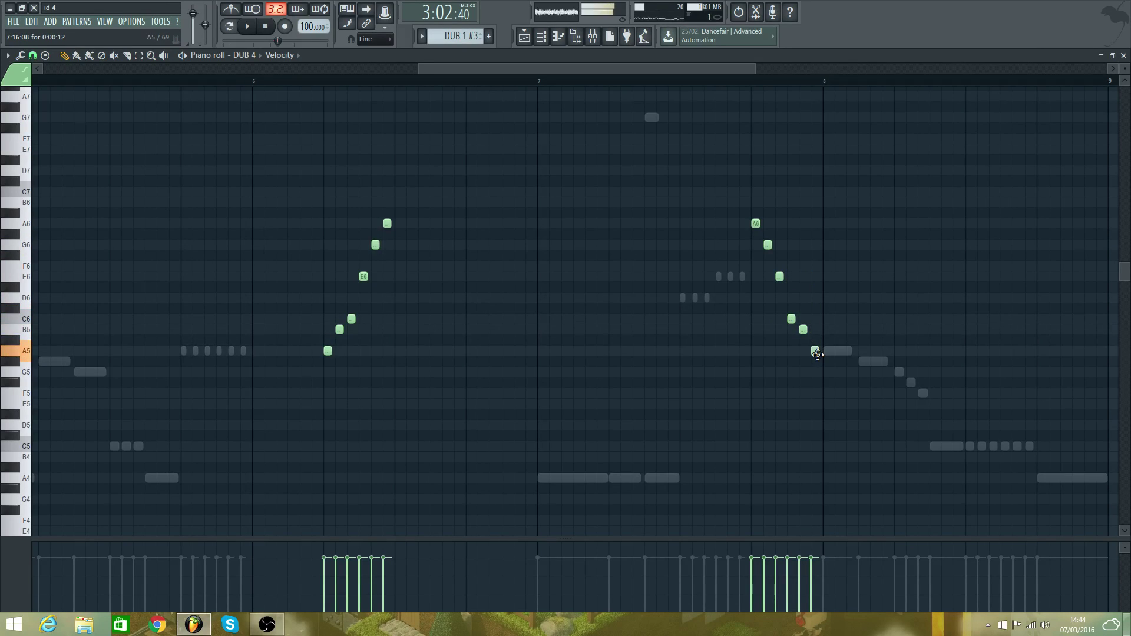
key(space)
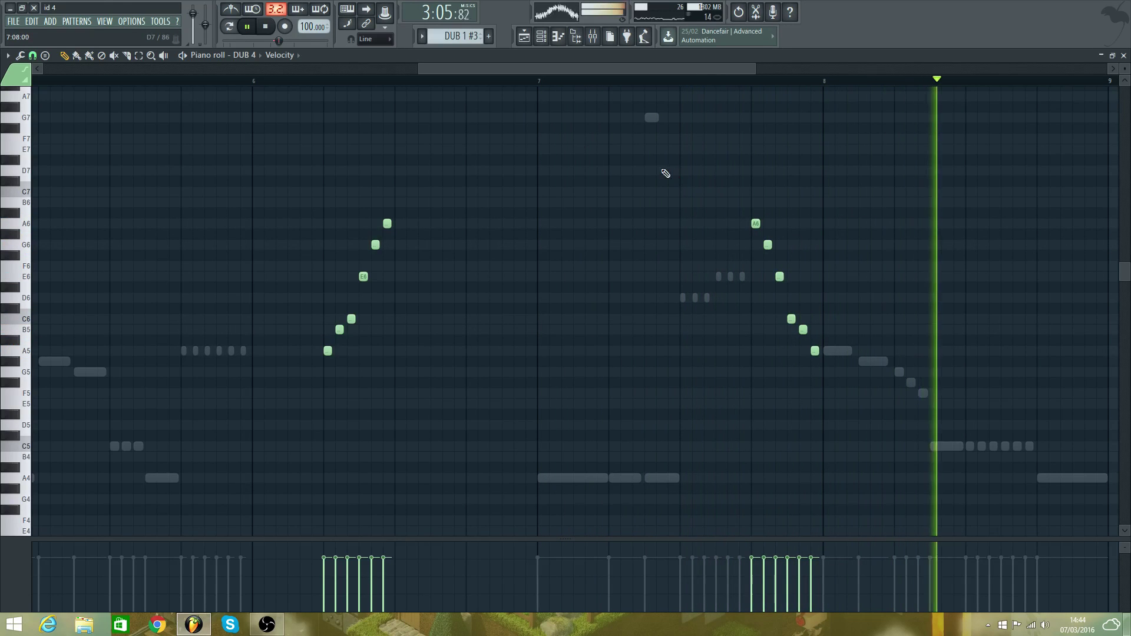
- Return to the playlist and play through the selected bars 71 to 79 to check the bass against the break chords
drag(492, 70, 589, 88)
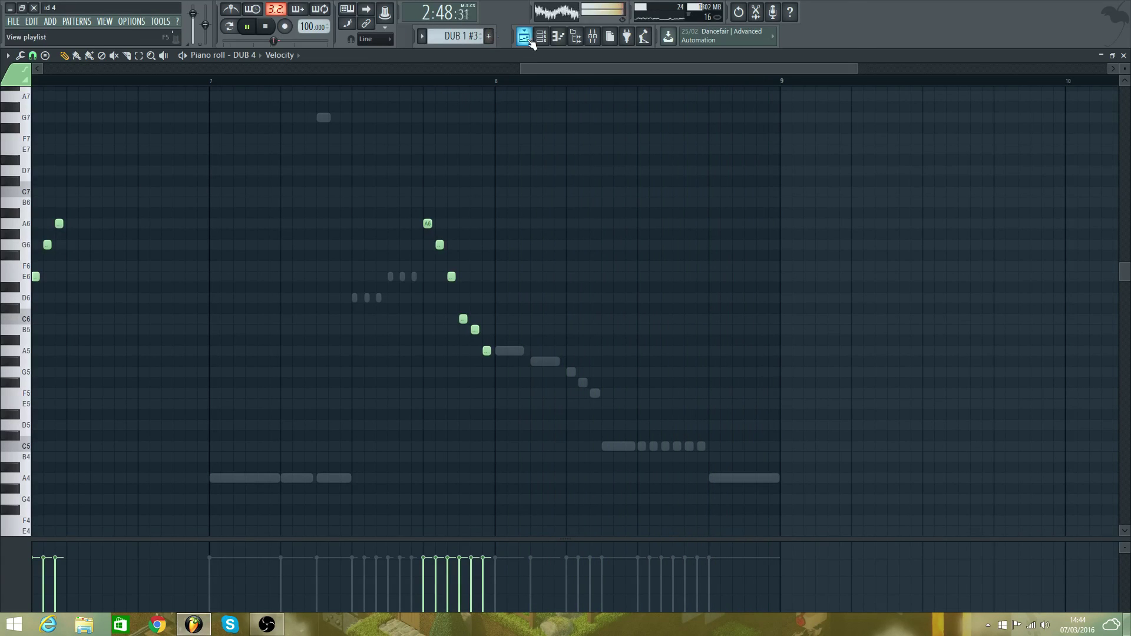
key(F5)
scroll(465, 169, up, 5)
scroll(465, 169, up, 3)
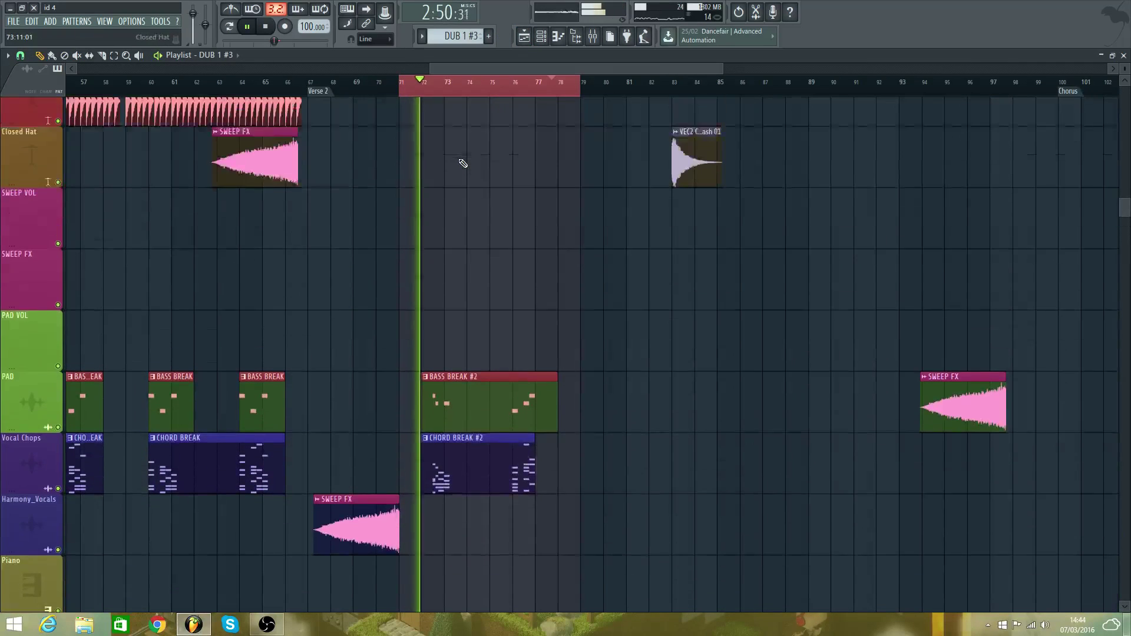
scroll(462, 165, down, 7)
scroll(463, 177, up, 6)
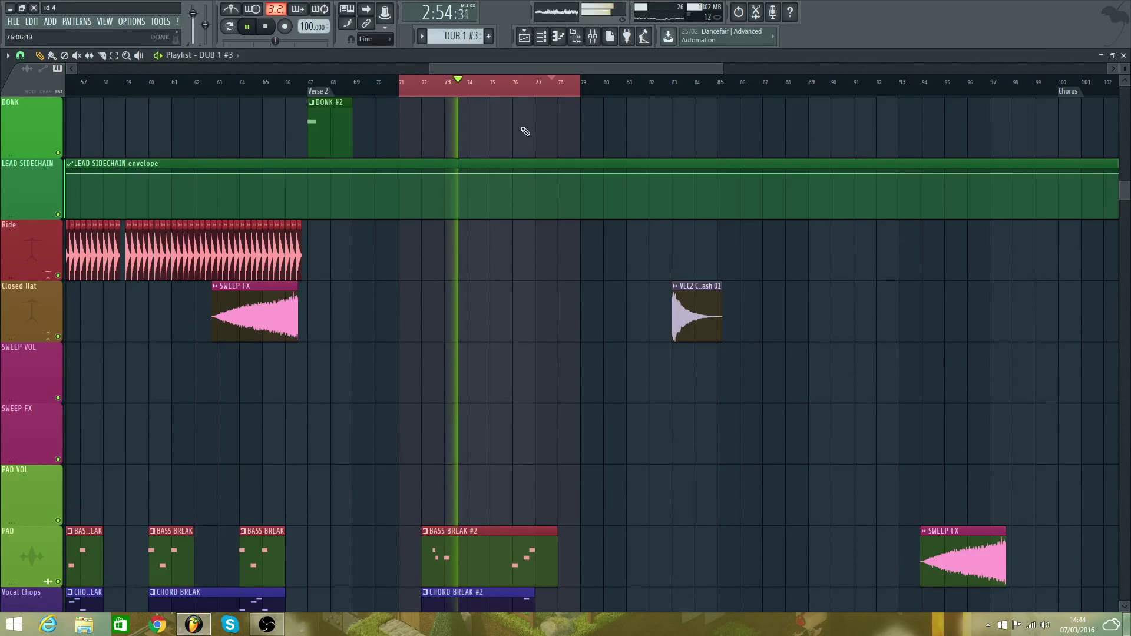
drag(554, 68, 560, 91)
scroll(560, 95, down, 4)
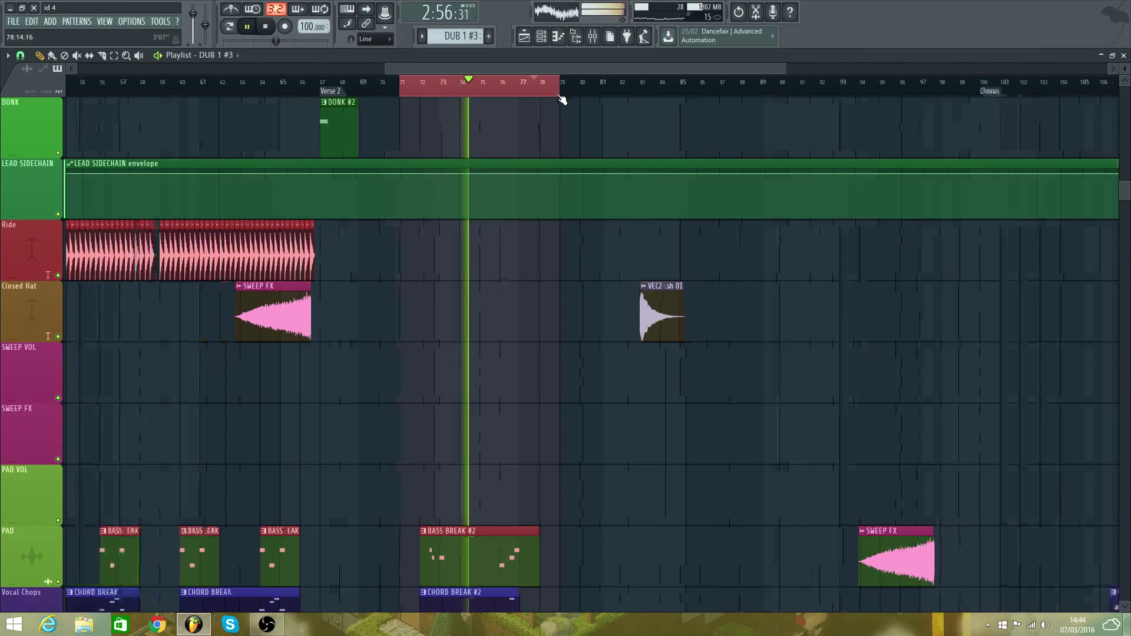
scroll(560, 97, up, 3)
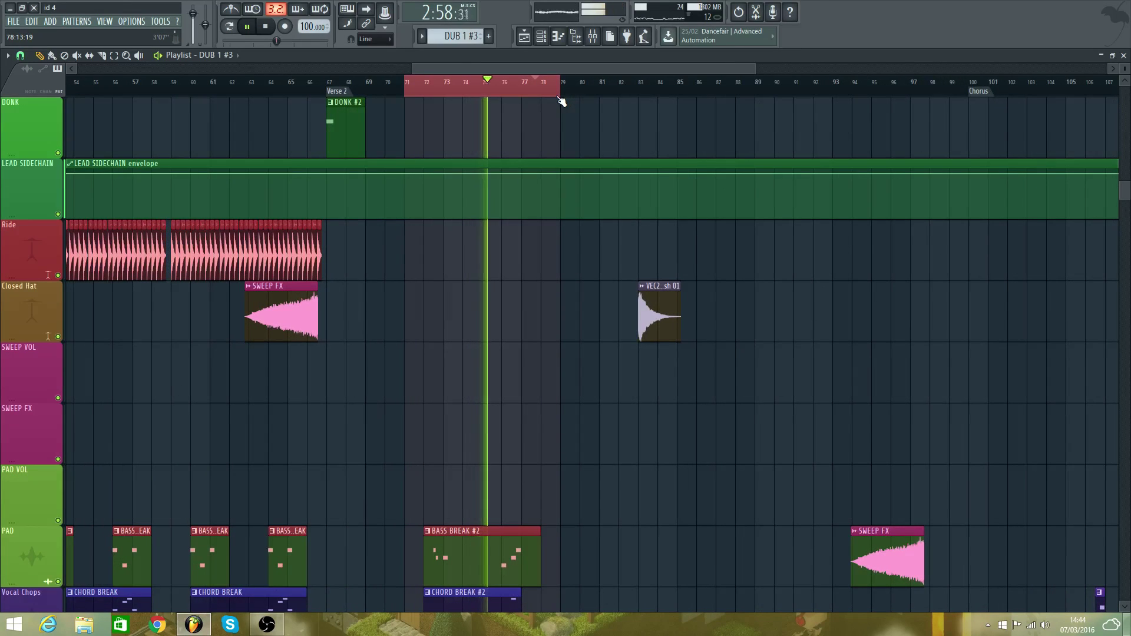
scroll(560, 101, down, 1)
scroll(560, 100, up, 1)
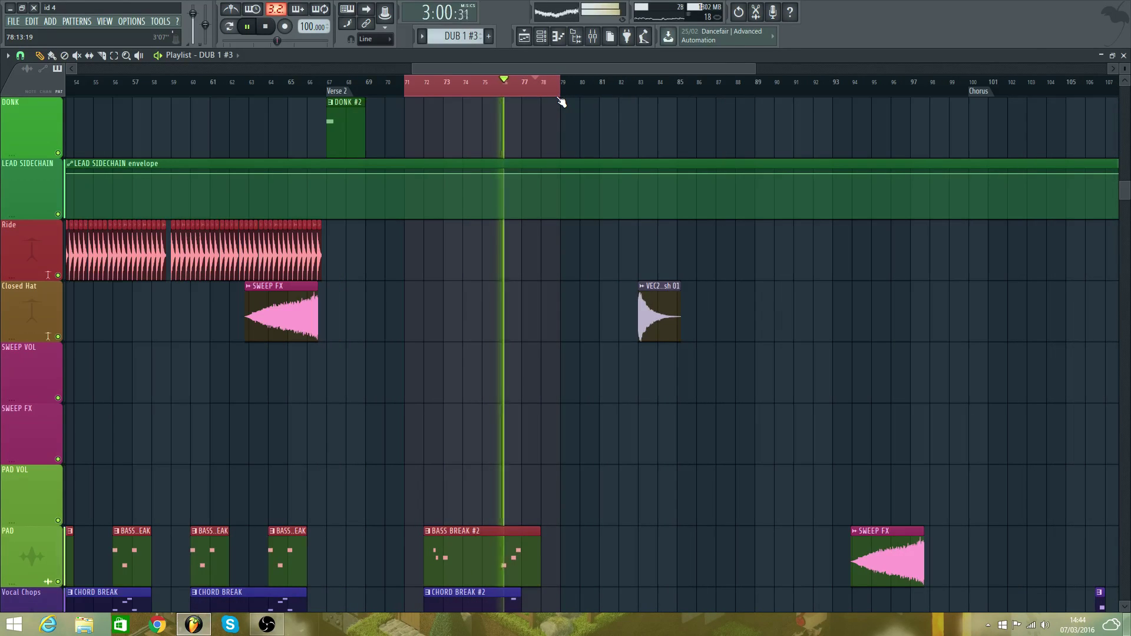
scroll(557, 98, down, 2)
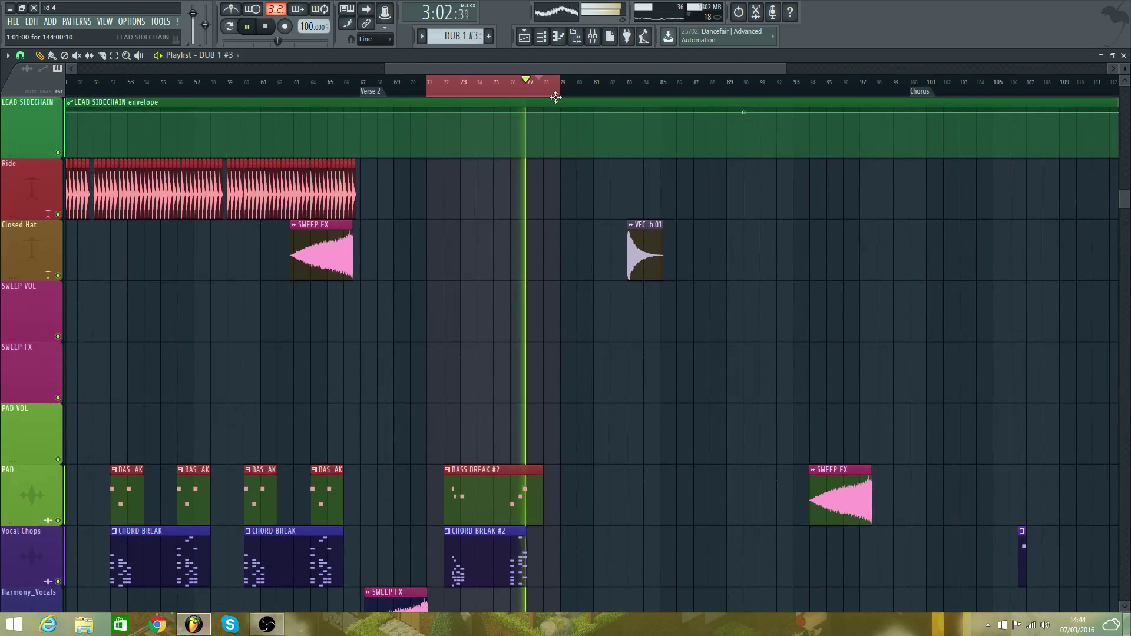
- Open the CHORD BREAK #2 super saw notes from about bar 76 and try the A6 in bar 5's second chord at D6
click(505, 89)
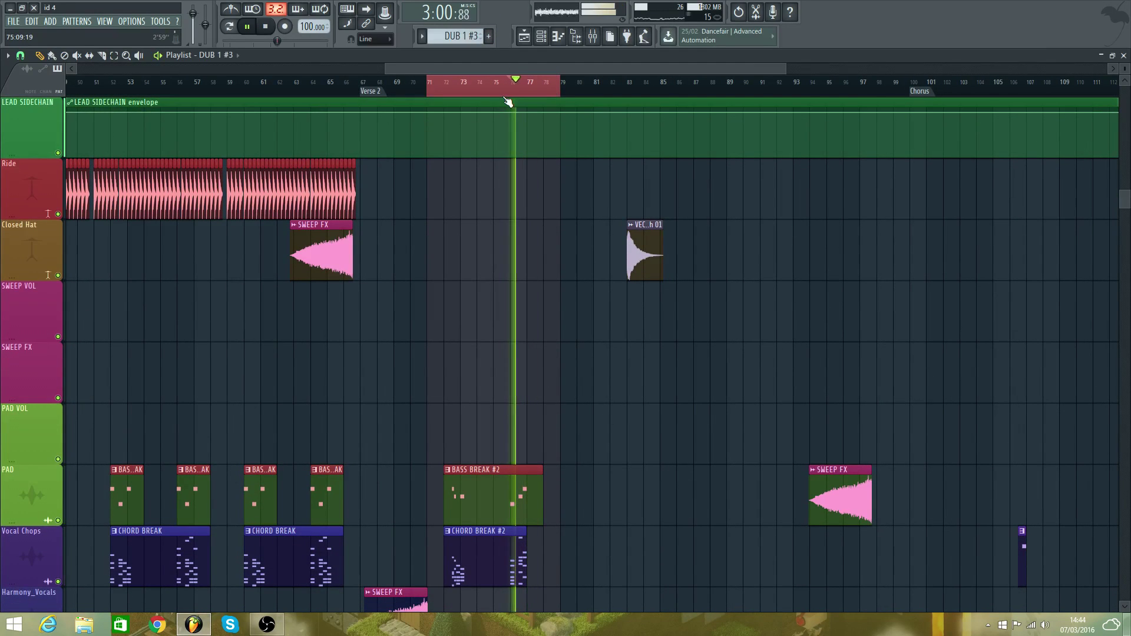
scroll(508, 102, down, 2)
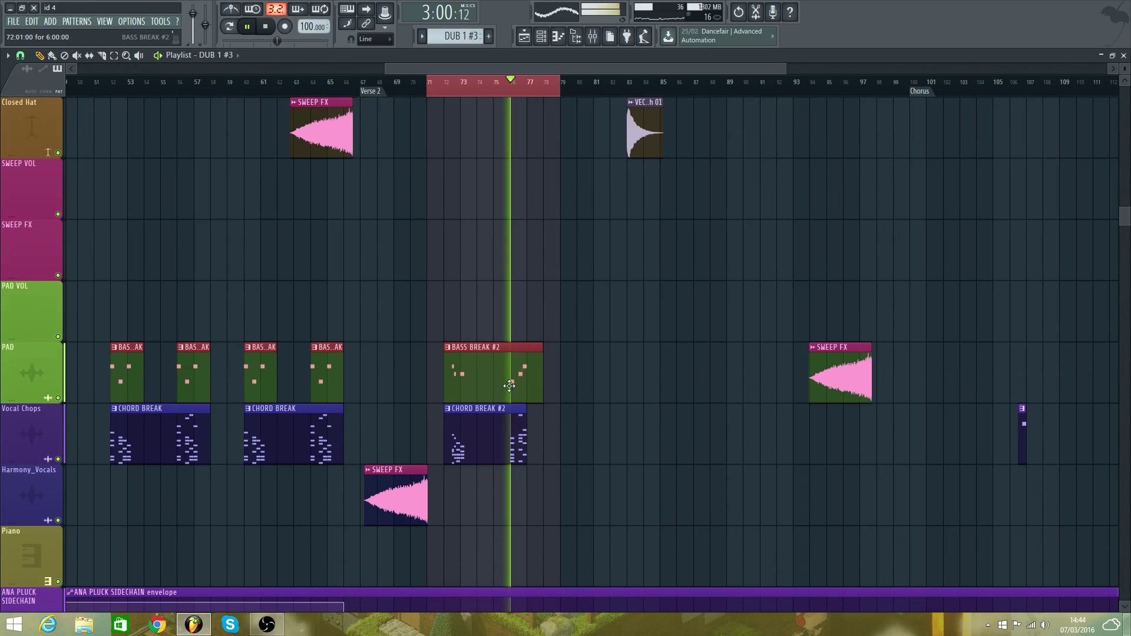
double_click(518, 432)
scroll(404, 316, up, 6)
scroll(331, 328, down, 4)
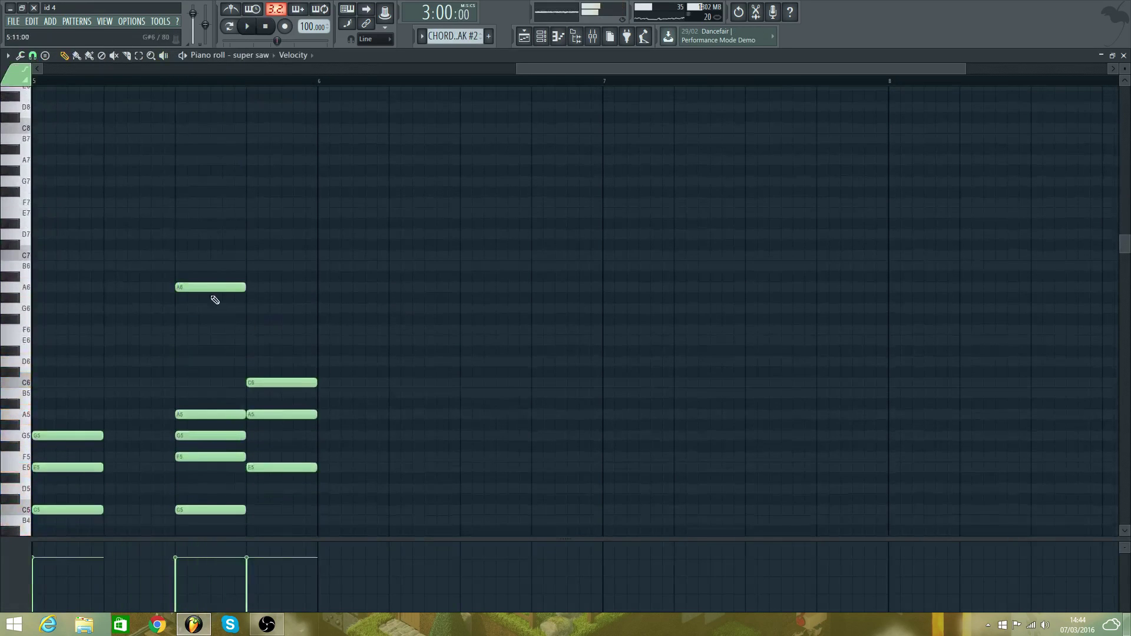
drag(210, 287, 205, 366)
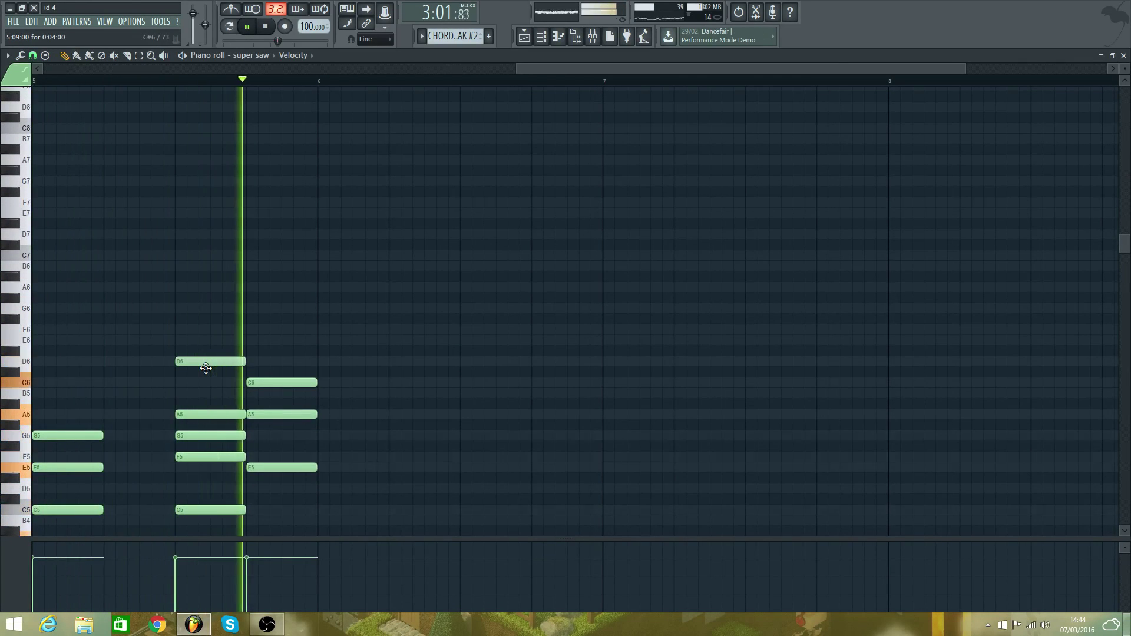
key(space)
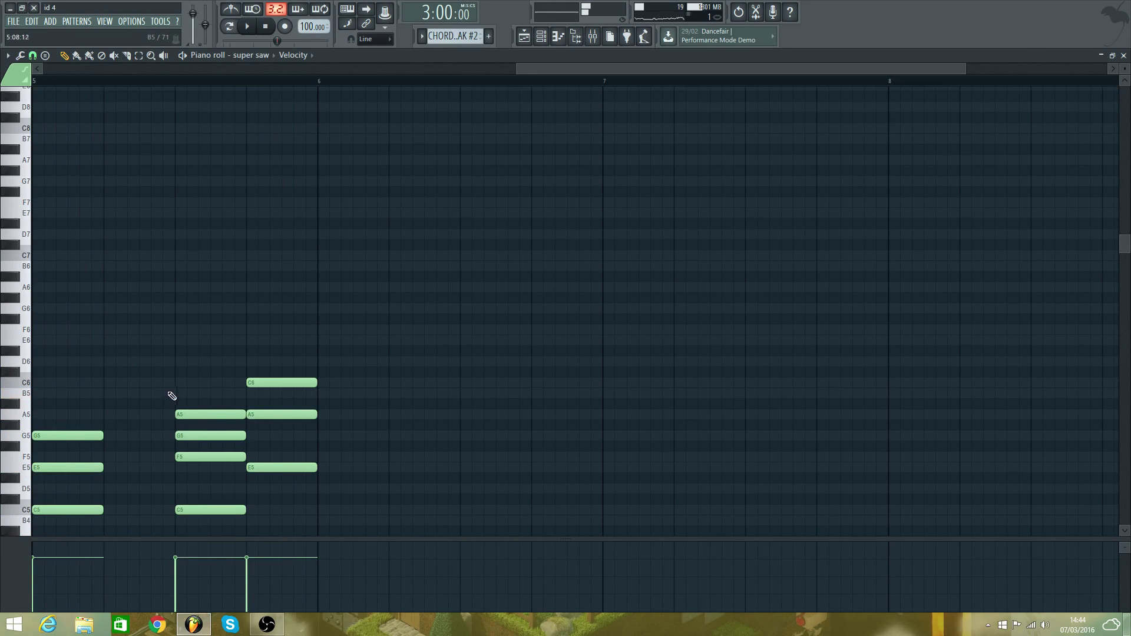
- Add a B5 note to bar 5's second chord, delete its A5, and audition the chord
click(177, 393)
key(space)
right_click(207, 416)
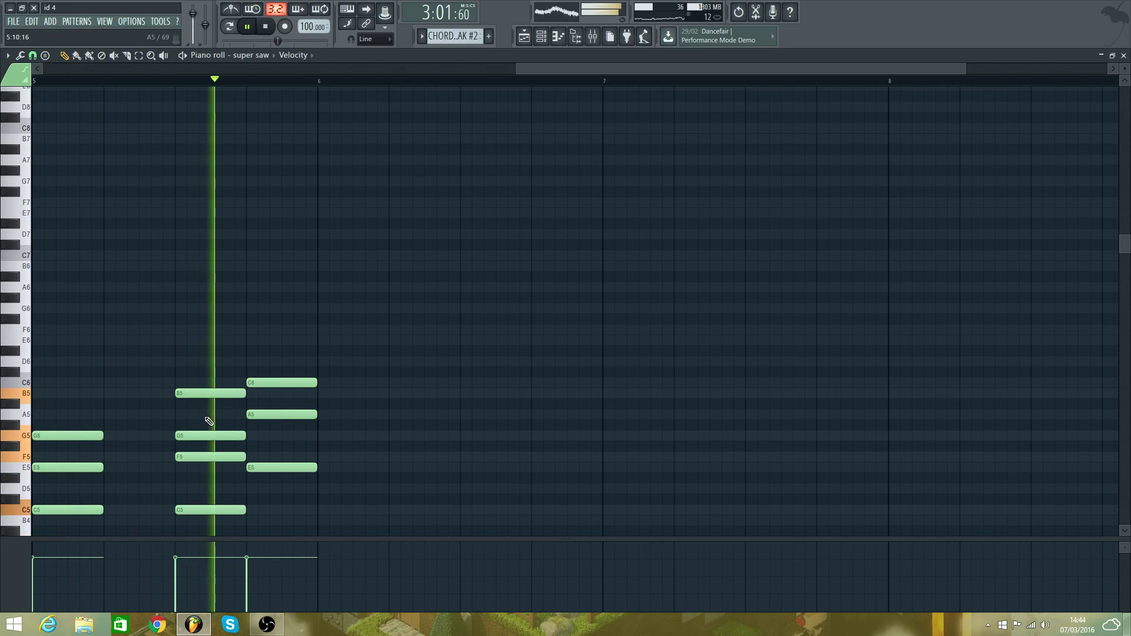
scroll(197, 417, down, 4)
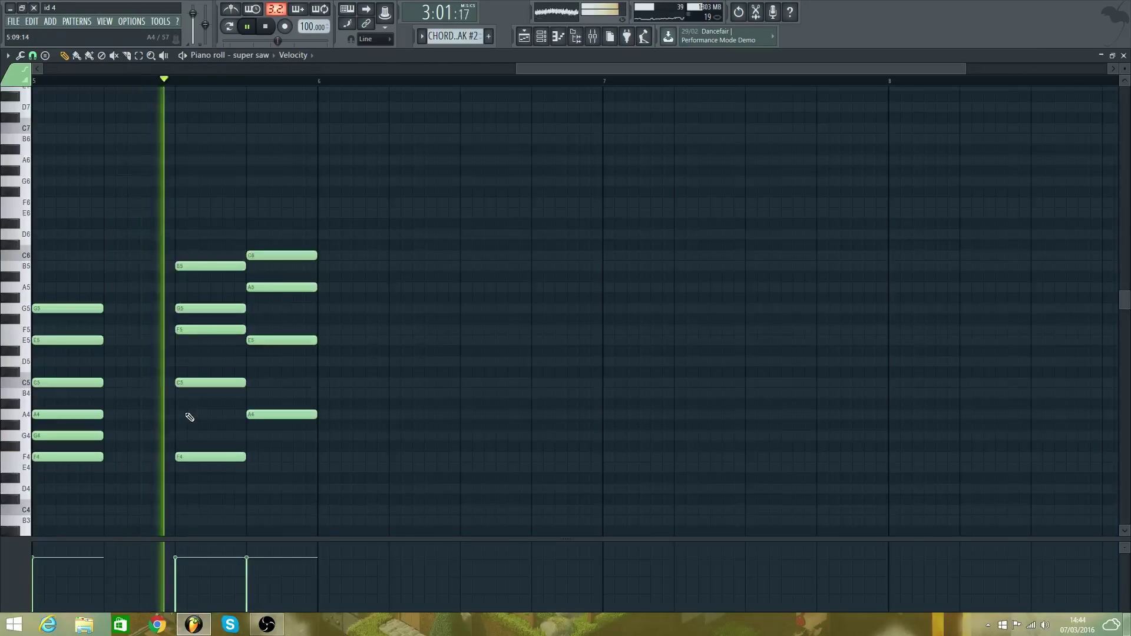
key(space)
- Raise the second chord's F4 to G4, lower its F5 to D5, remove the misplaced B4, and audition the chord
scroll(211, 467, down, 3)
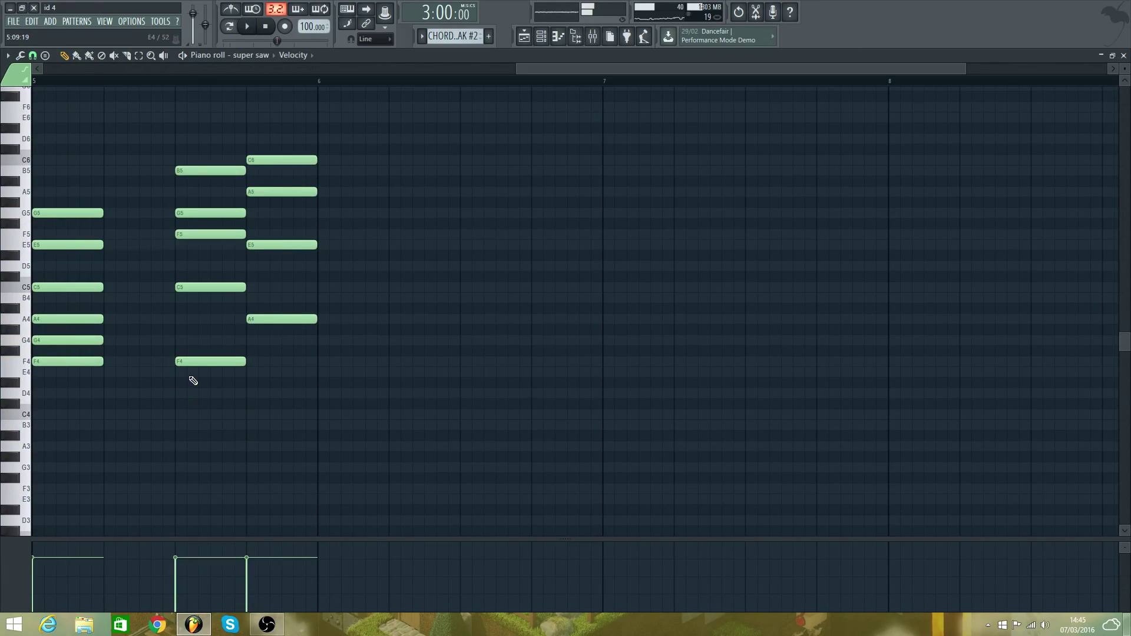
drag(191, 347, 191, 340)
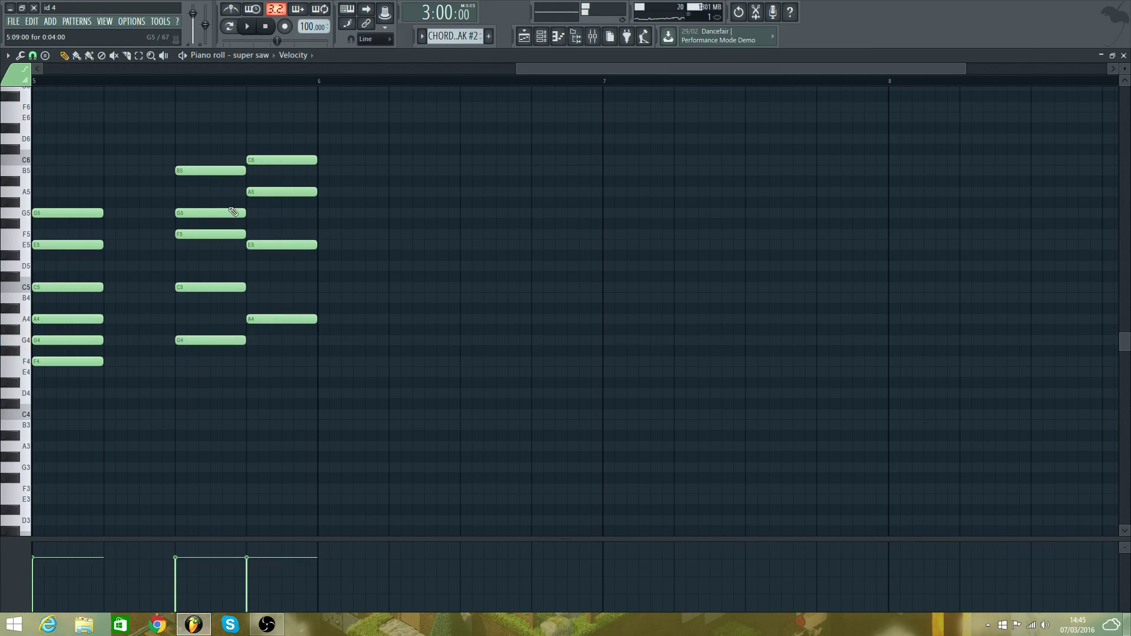
click(210, 170)
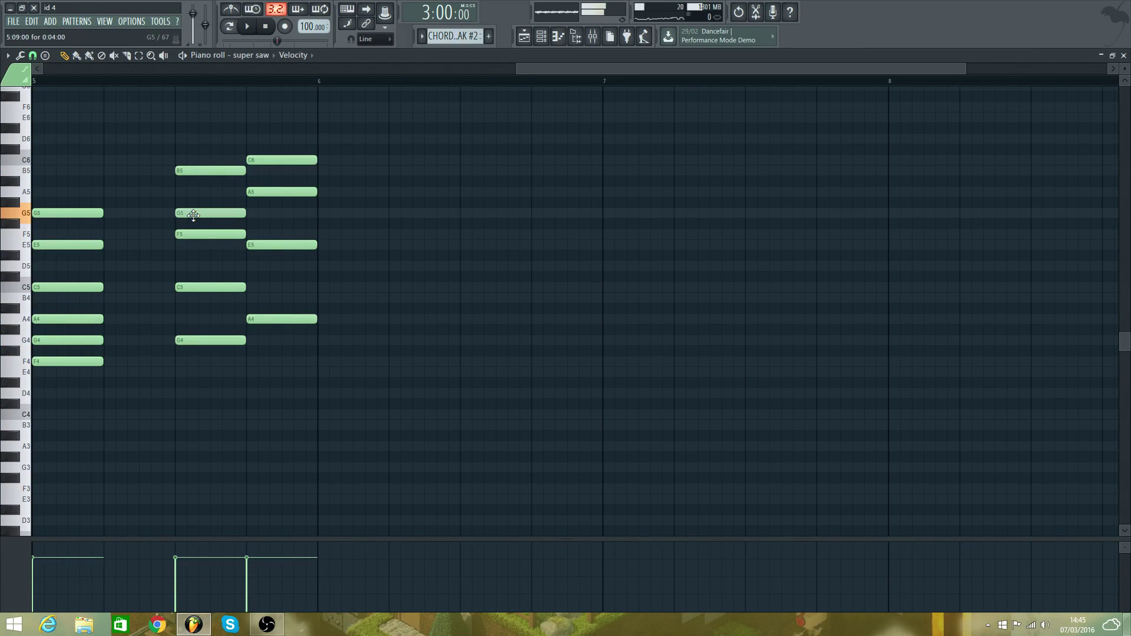
drag(186, 234, 190, 270)
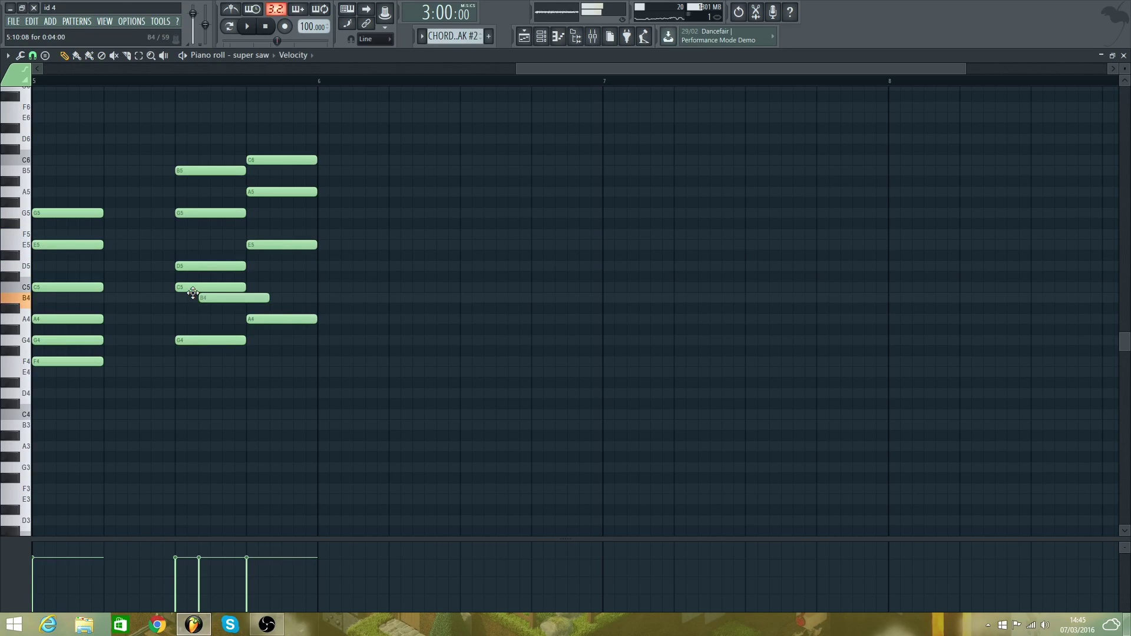
right_click(202, 297)
key(space)
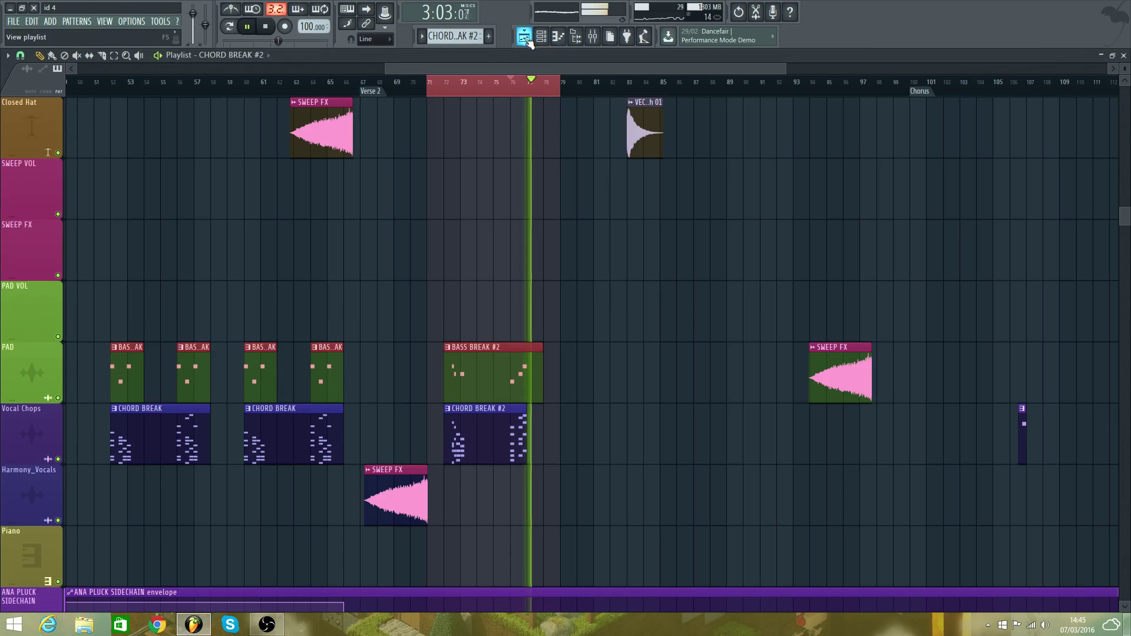
- Return to the playlist, look over the arrangement around the break, and play from bar 63 into Verse 2
click(523, 36)
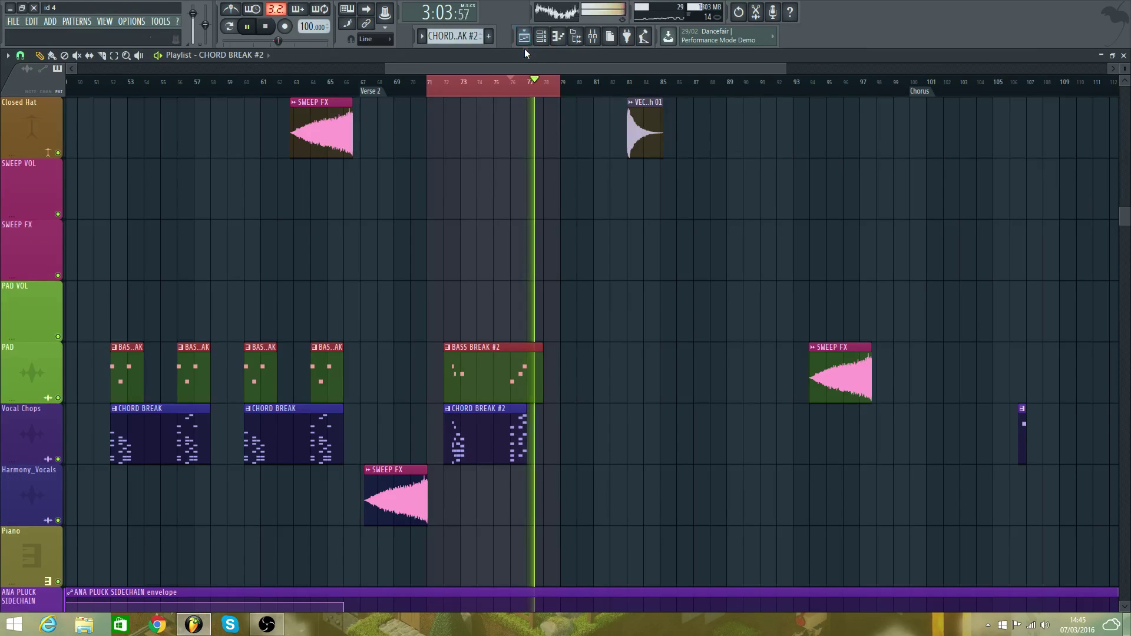
scroll(526, 62, down, 1)
scroll(528, 64, left, 5)
scroll(668, 85, down, 3)
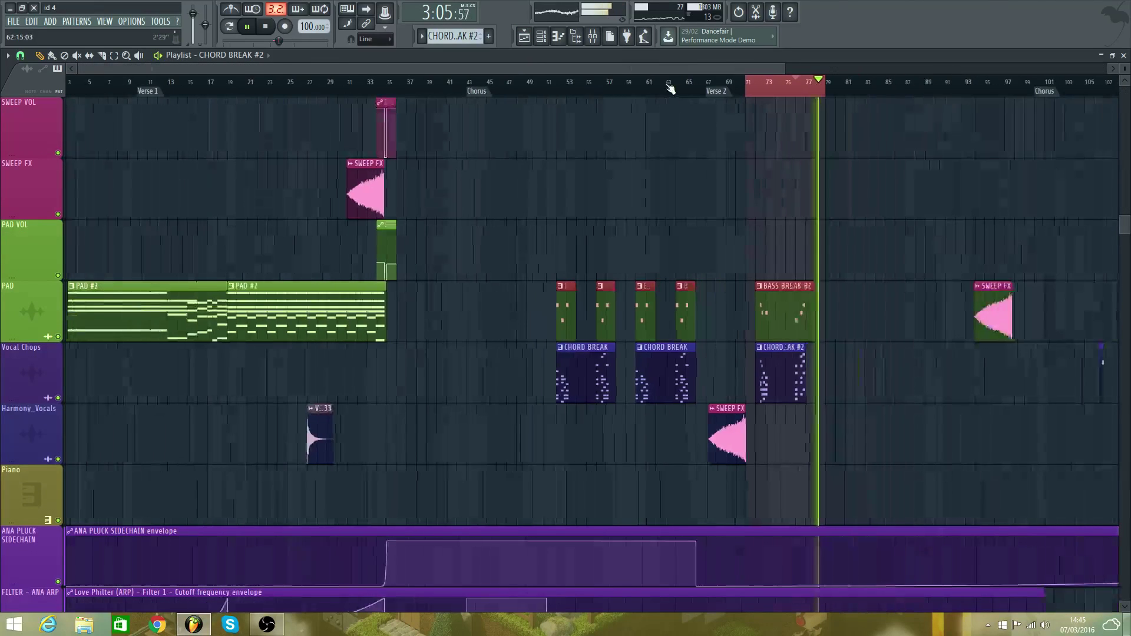
scroll(673, 89, down, 1)
scroll(814, 157, down, 1)
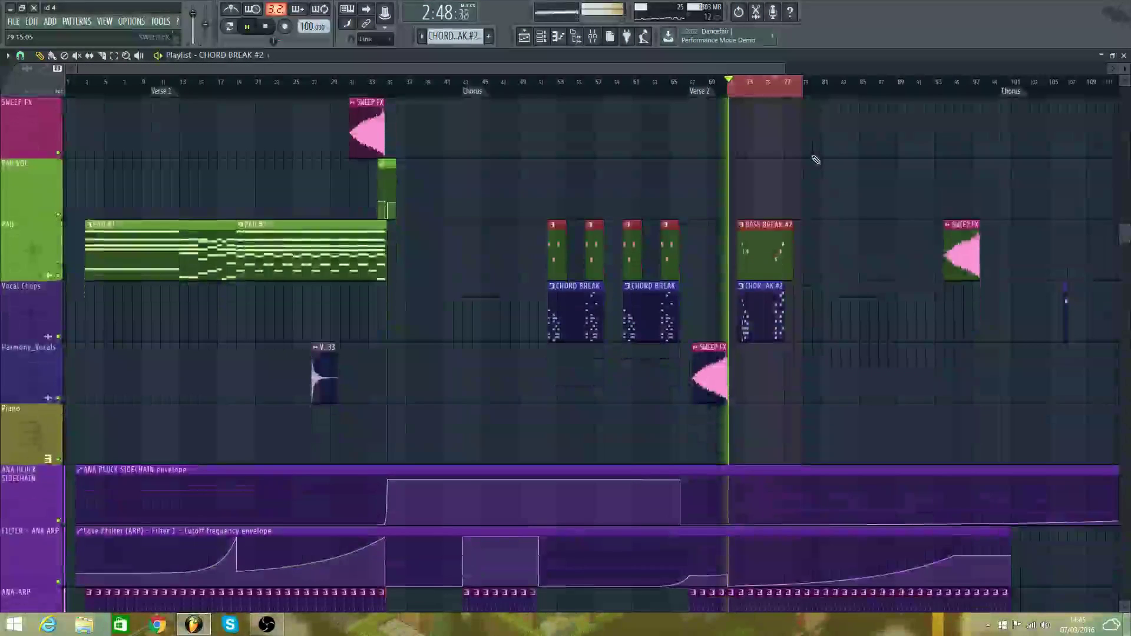
scroll(812, 158, up, 4)
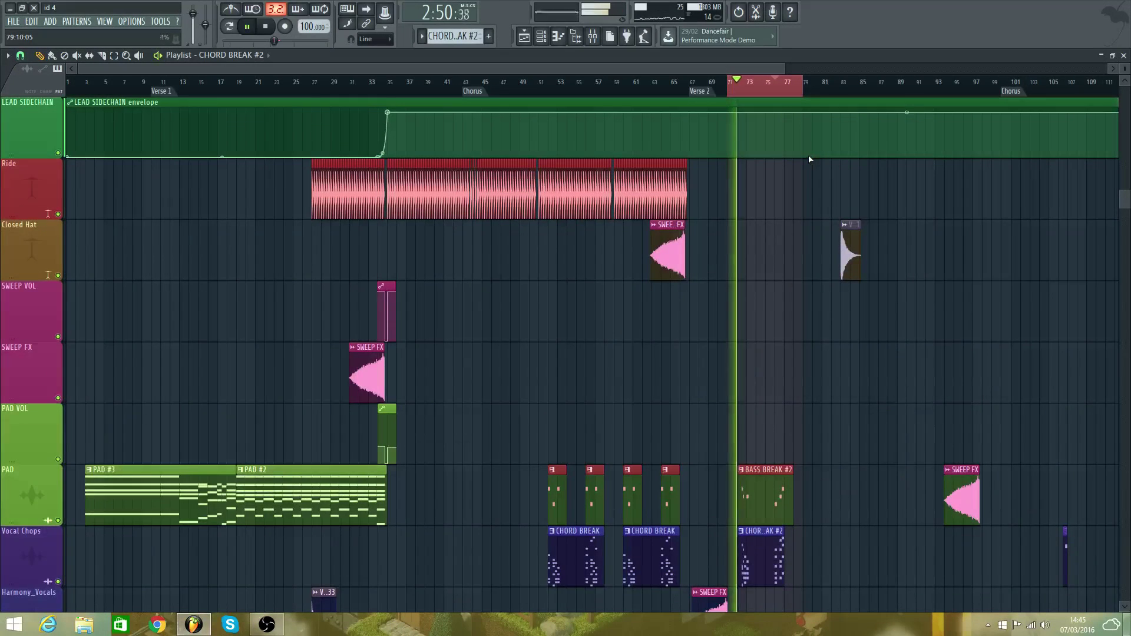
scroll(808, 159, up, 6)
click(657, 90)
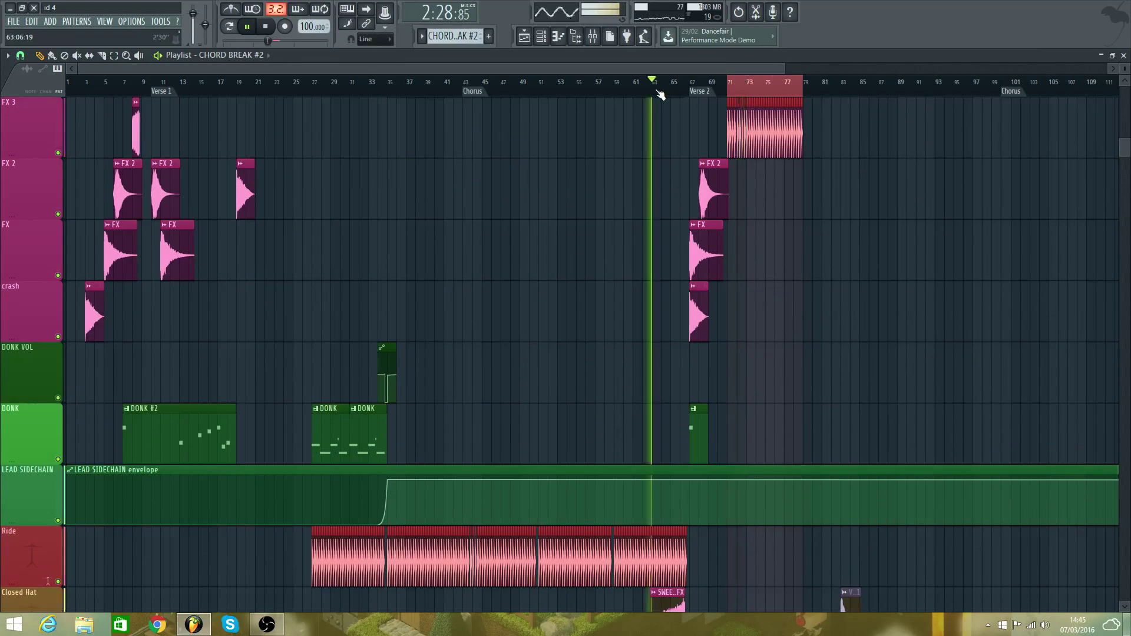
scroll(675, 103, down, 4)
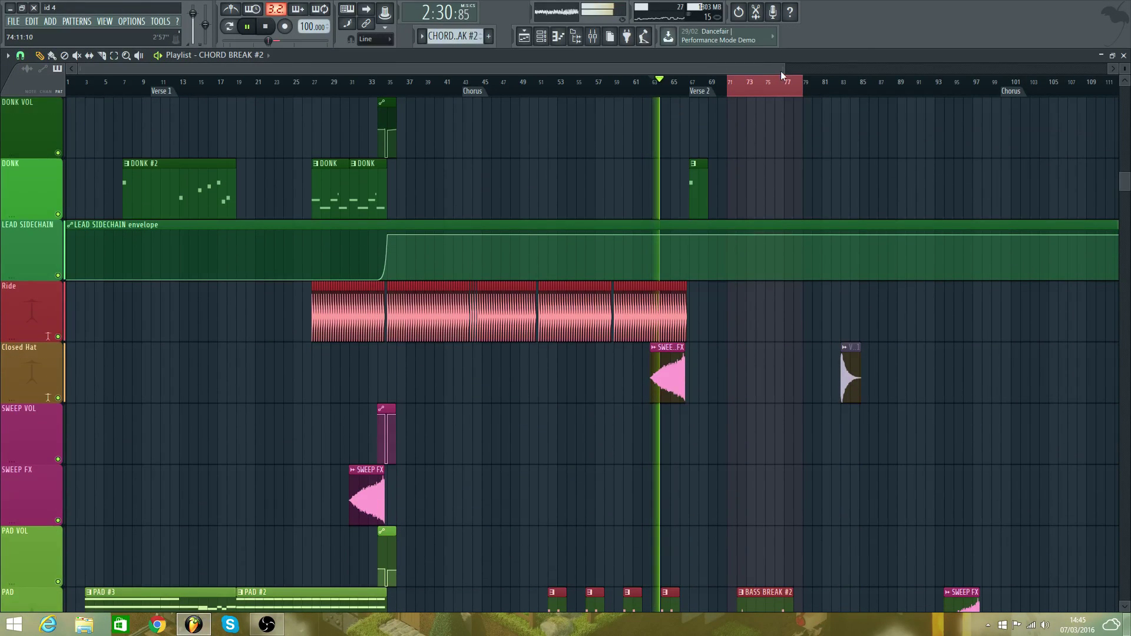
- Examine the arrangement around Verse 2 at a smaller track height while playback runs from the last Chorus into bar 71
drag(784, 71, 645, 111)
scroll(673, 115, down, 5)
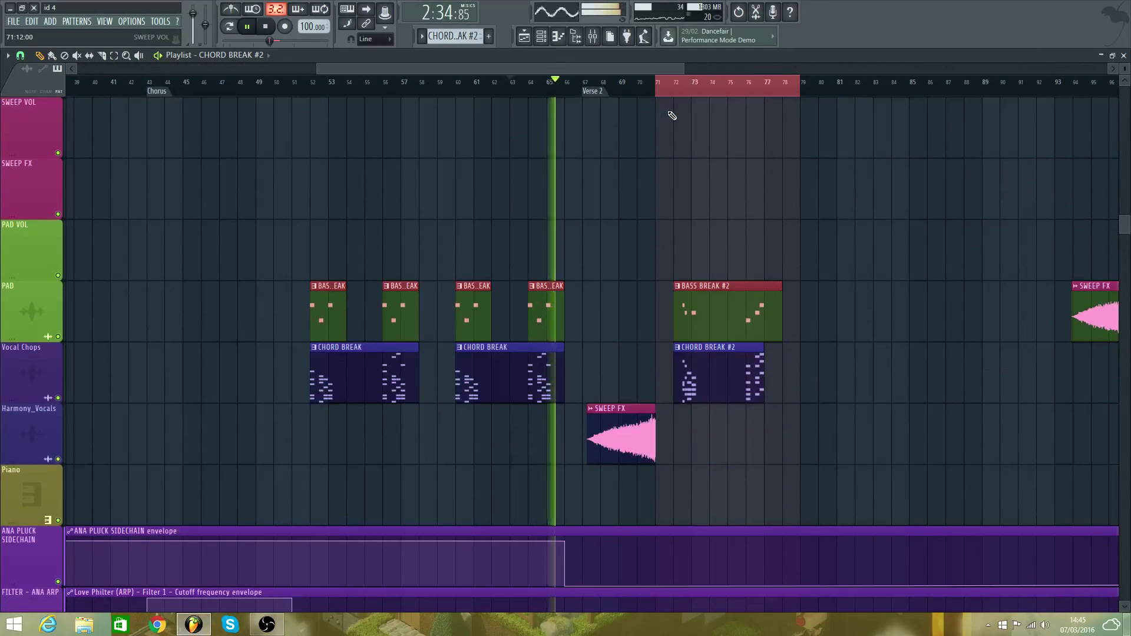
scroll(672, 115, up, 6)
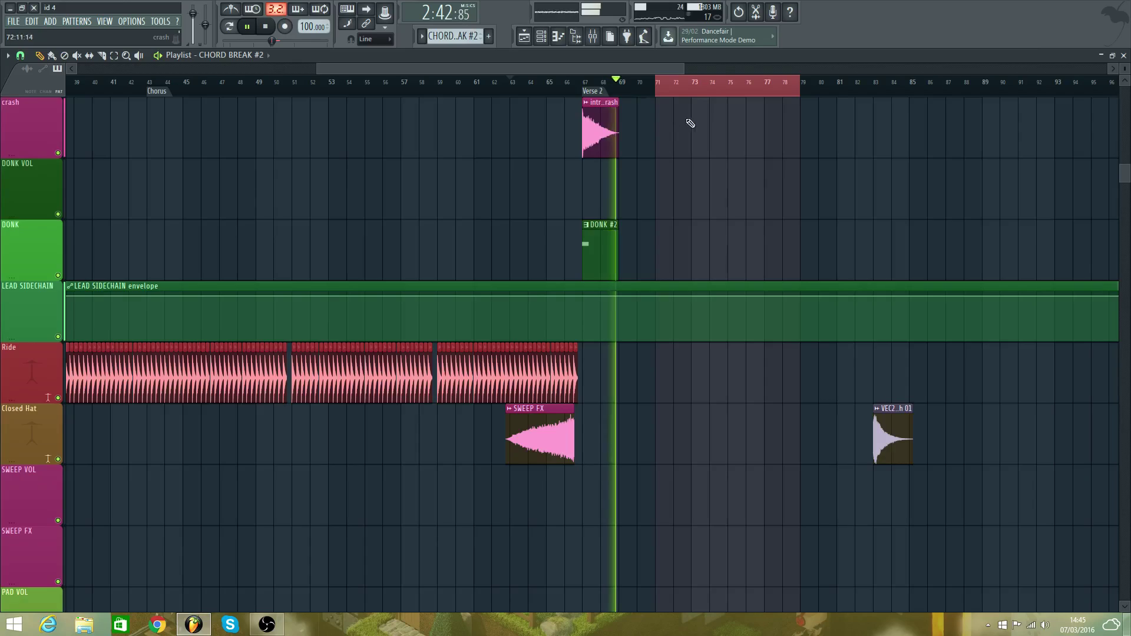
scroll(692, 125, down, 6)
scroll(695, 126, up, 5)
drag(1125, 69, 1125, 80)
scroll(841, 69, left, 3)
scroll(841, 69, right, 6)
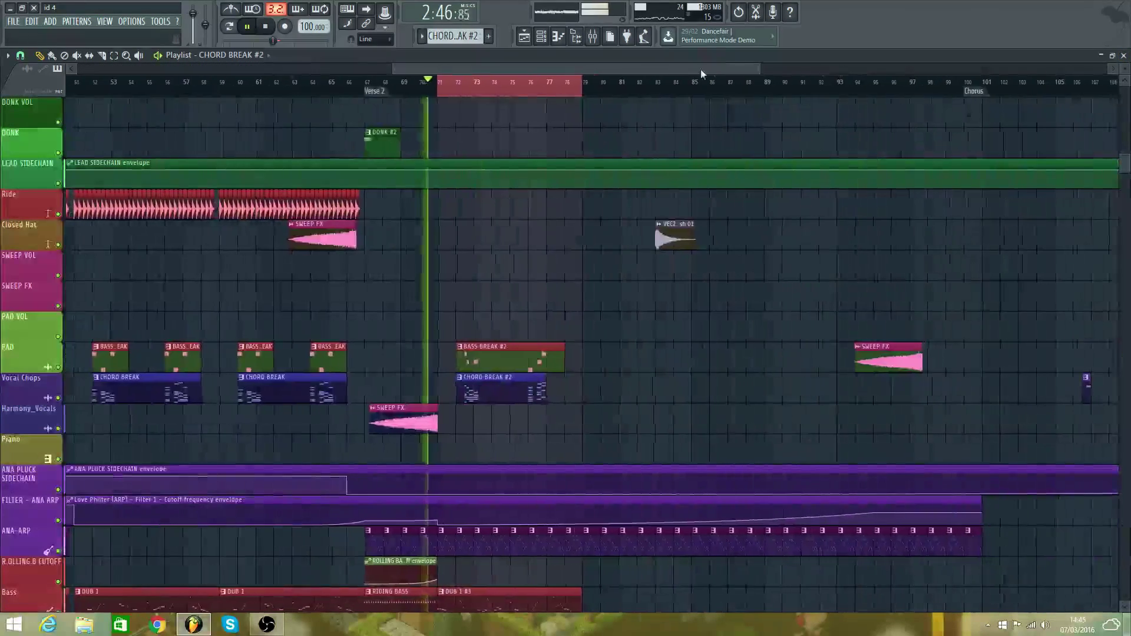
scroll(701, 69, left, 4)
scroll(705, 69, right, 5)
scroll(705, 67, left, 3)
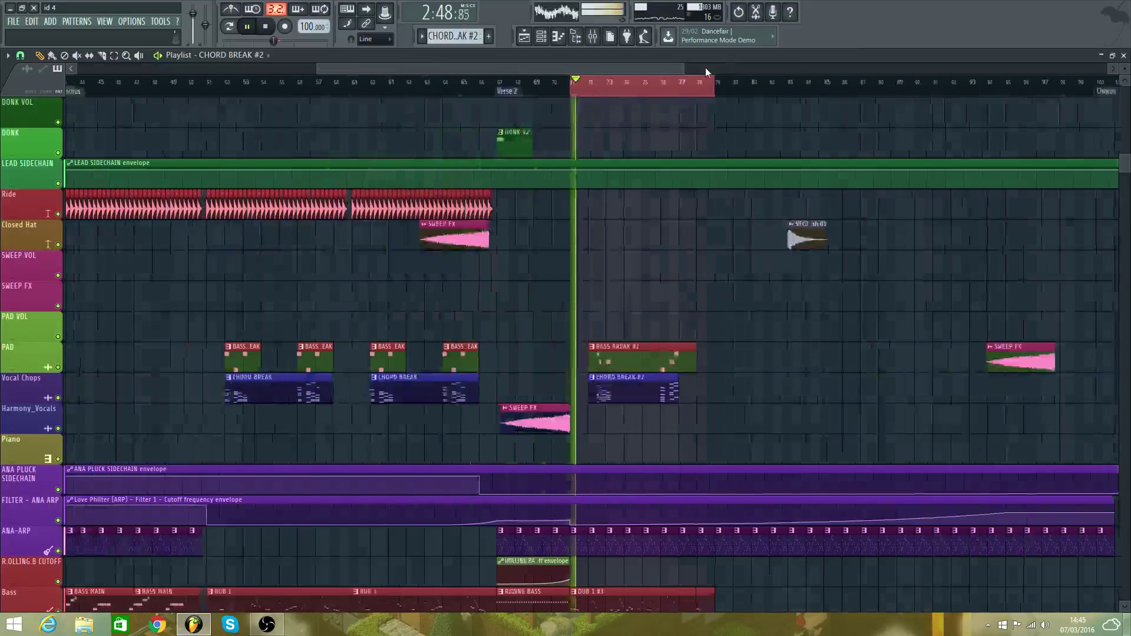
scroll(705, 67, right, 2)
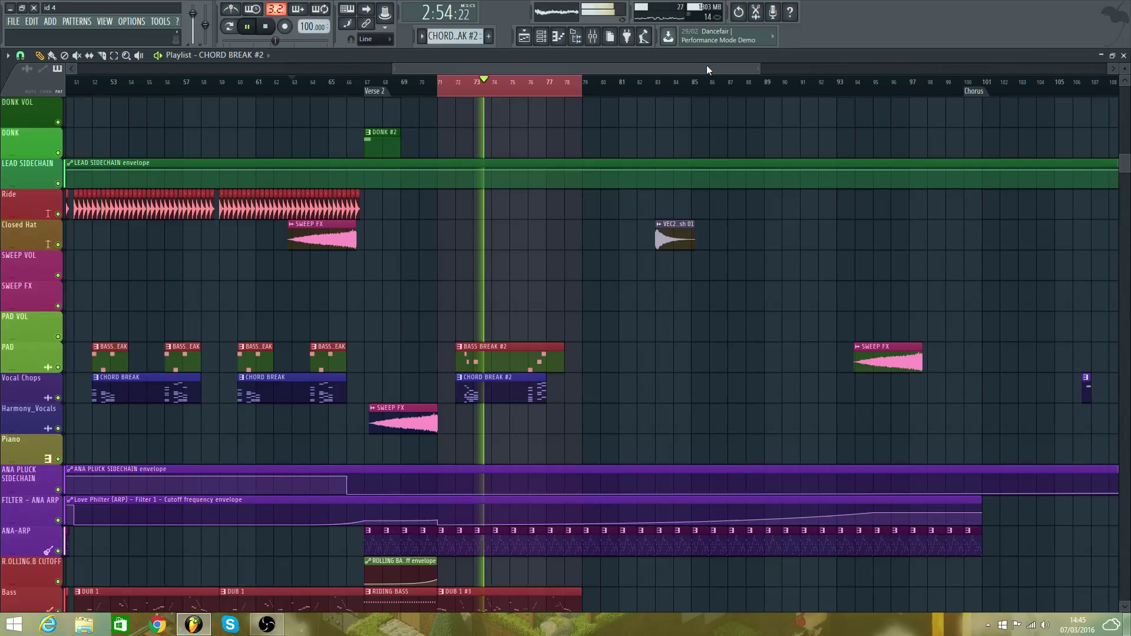
- Examine the drum, percussion, FX and break clips in bars 71 to 79 during playback
scroll(566, 183, up, 4)
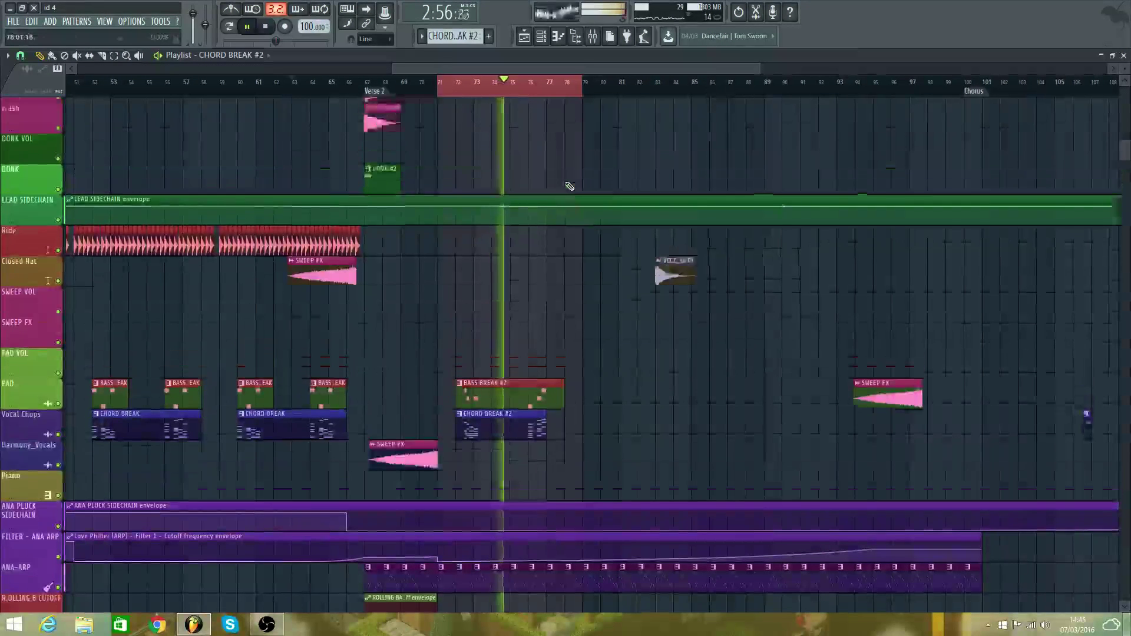
scroll(569, 187, up, 4)
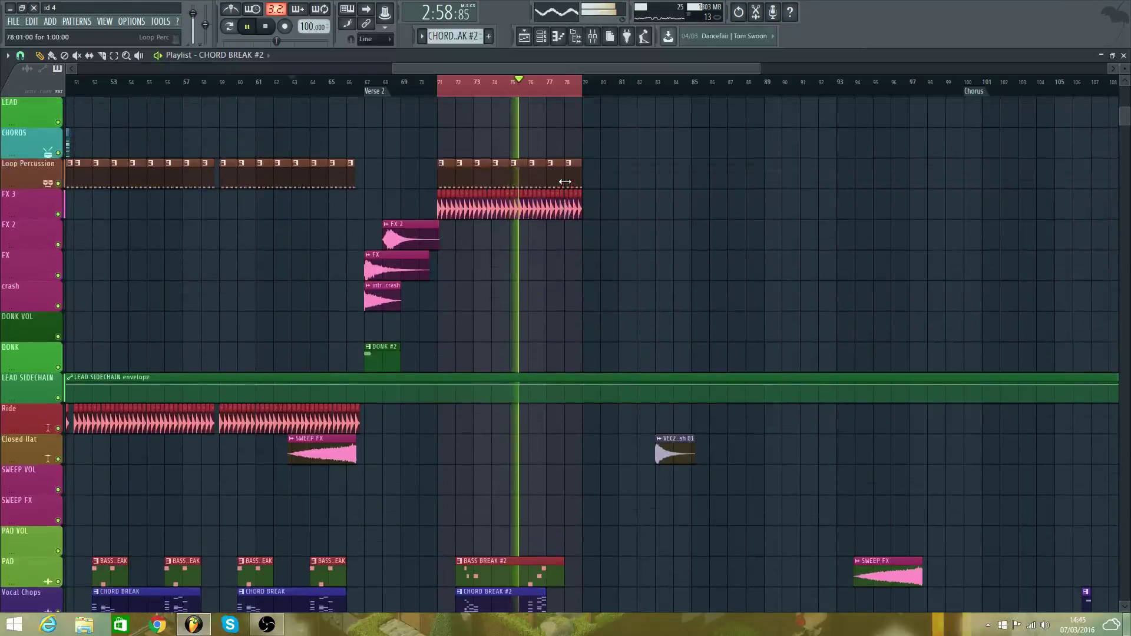
scroll(569, 187, up, 2)
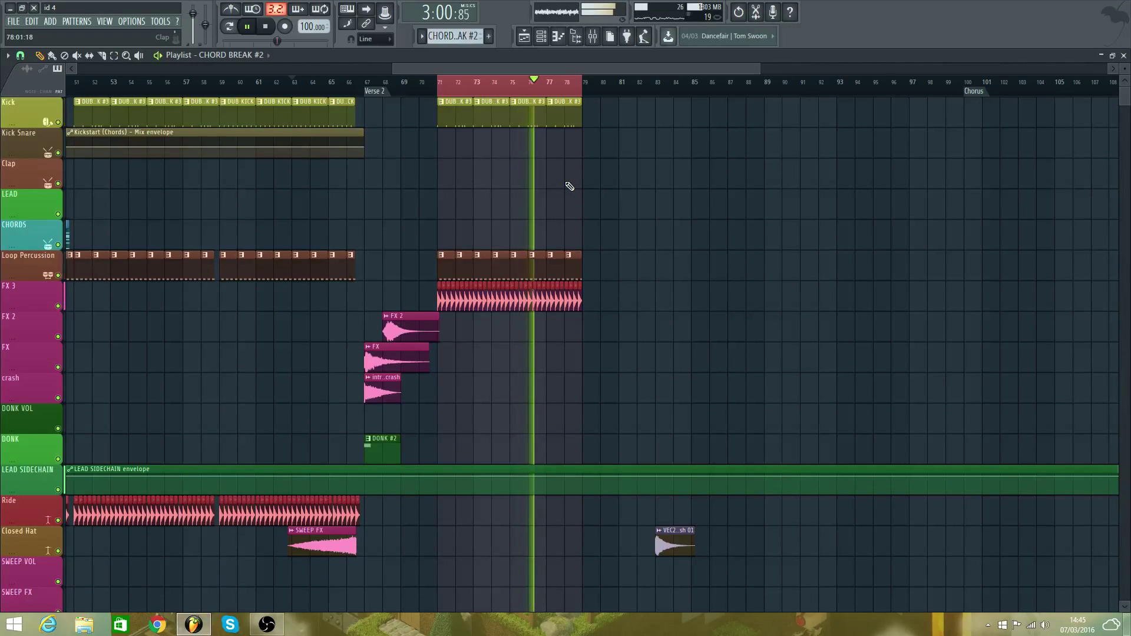
scroll(569, 186, down, 5)
scroll(569, 187, down, 3)
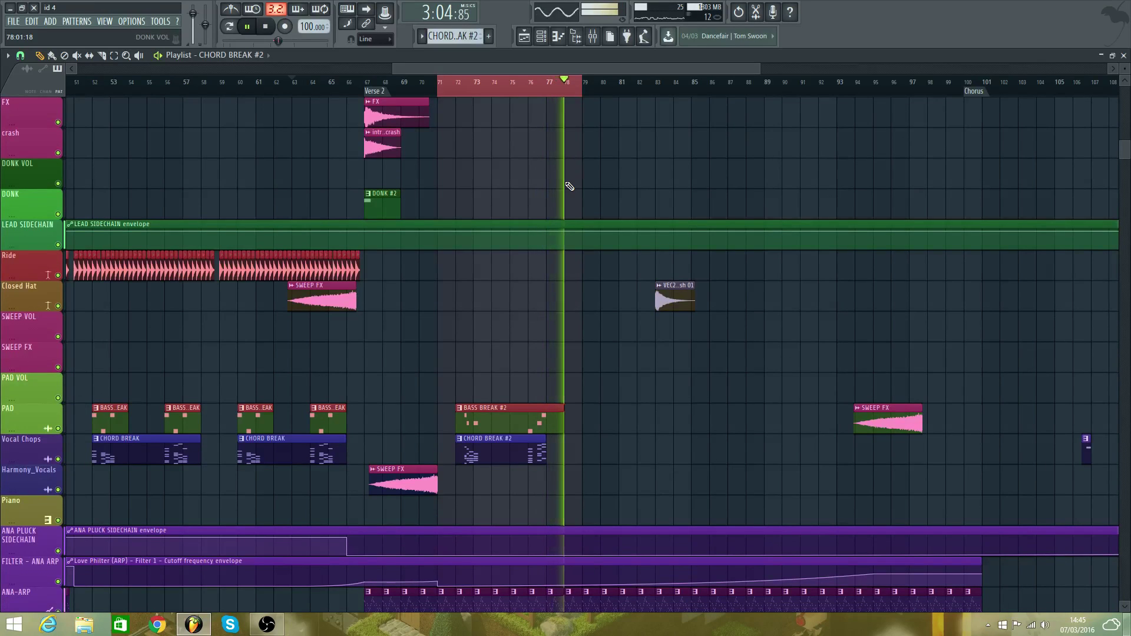
scroll(569, 186, down, 3)
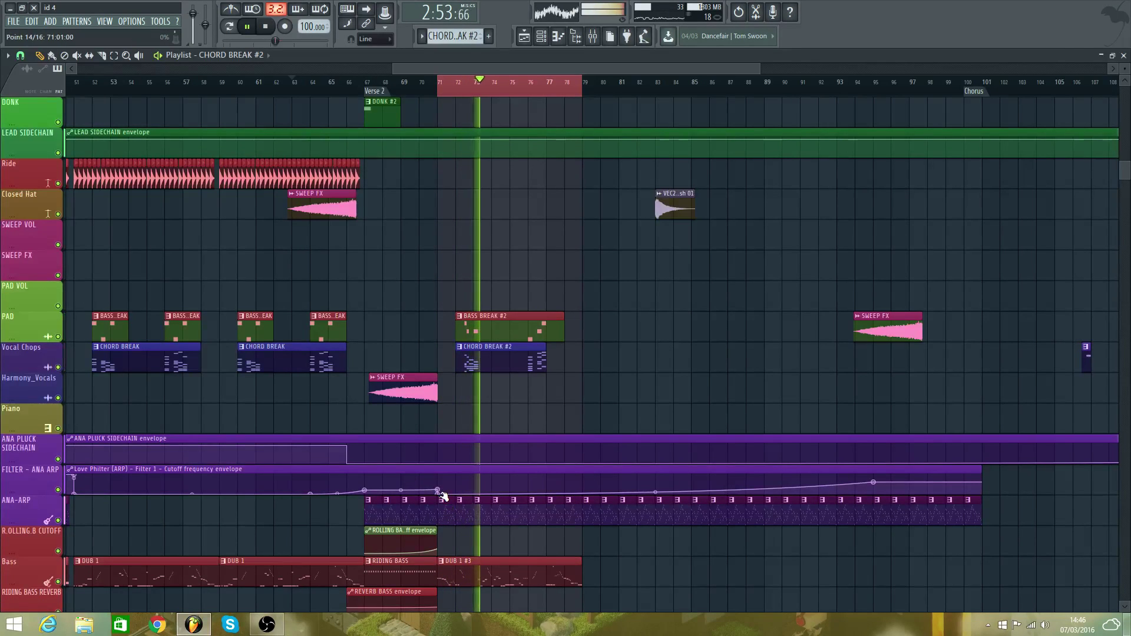
- Delete the lower of the two points at bar 71 in the Love Philter (ARP) cutoff envelope and audition from Verse 2
scroll(651, 342, up, 4)
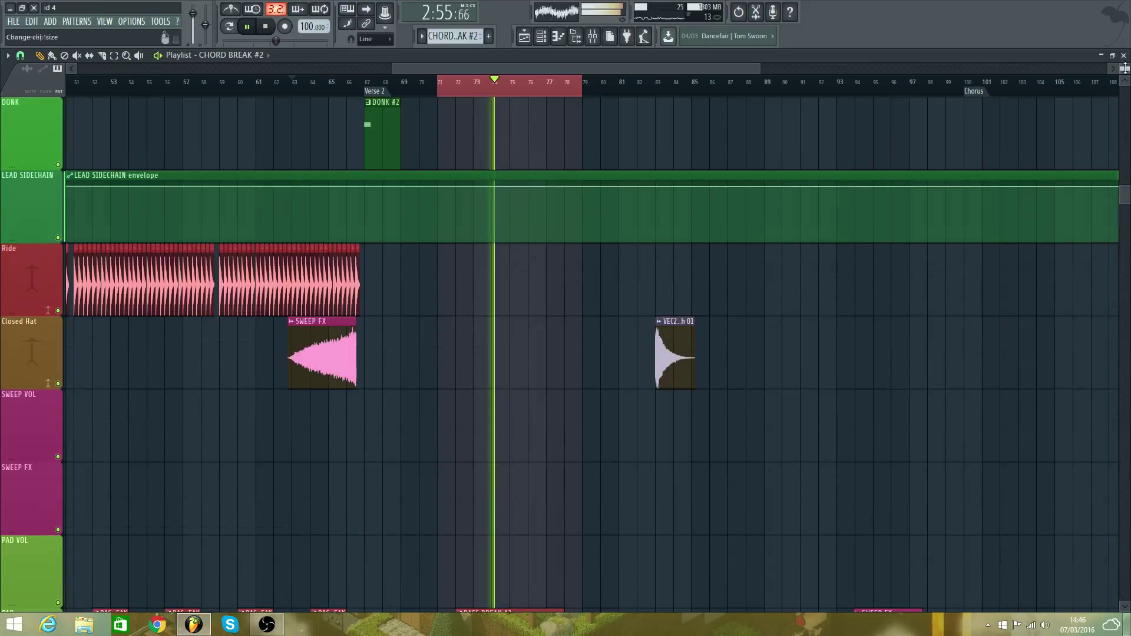
scroll(651, 342, down, 5)
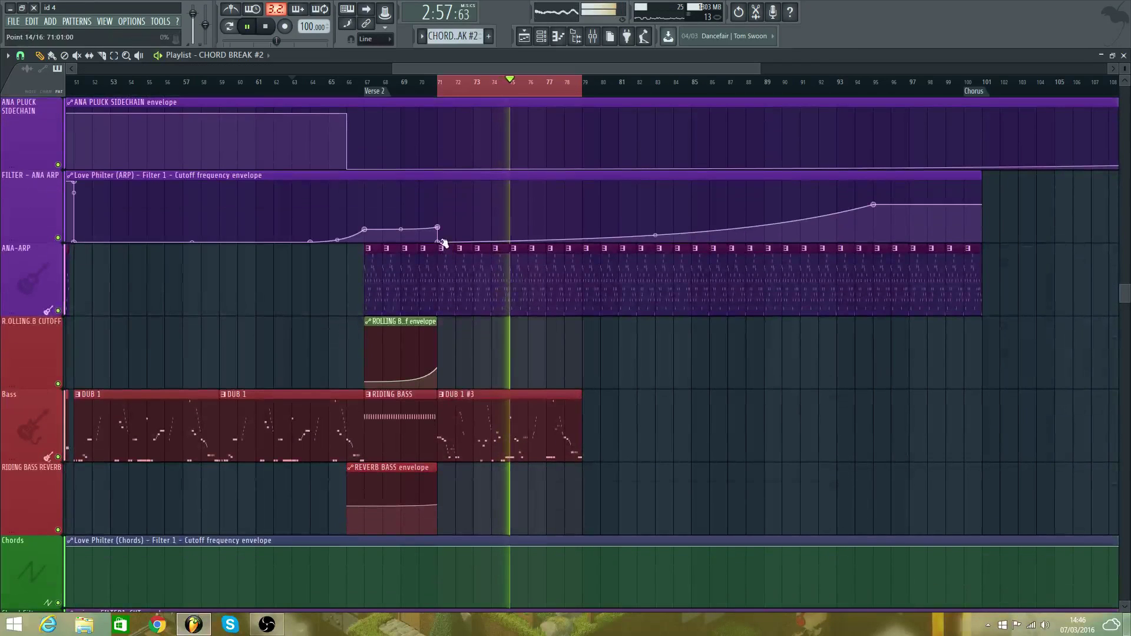
right_click(442, 241)
click(462, 260)
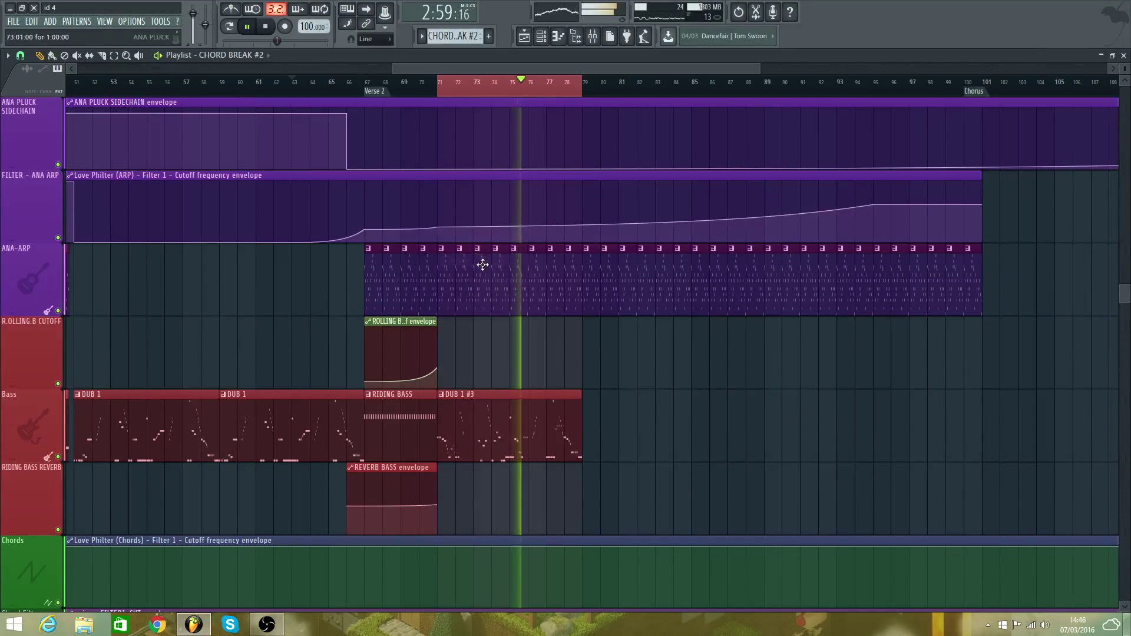
click(369, 92)
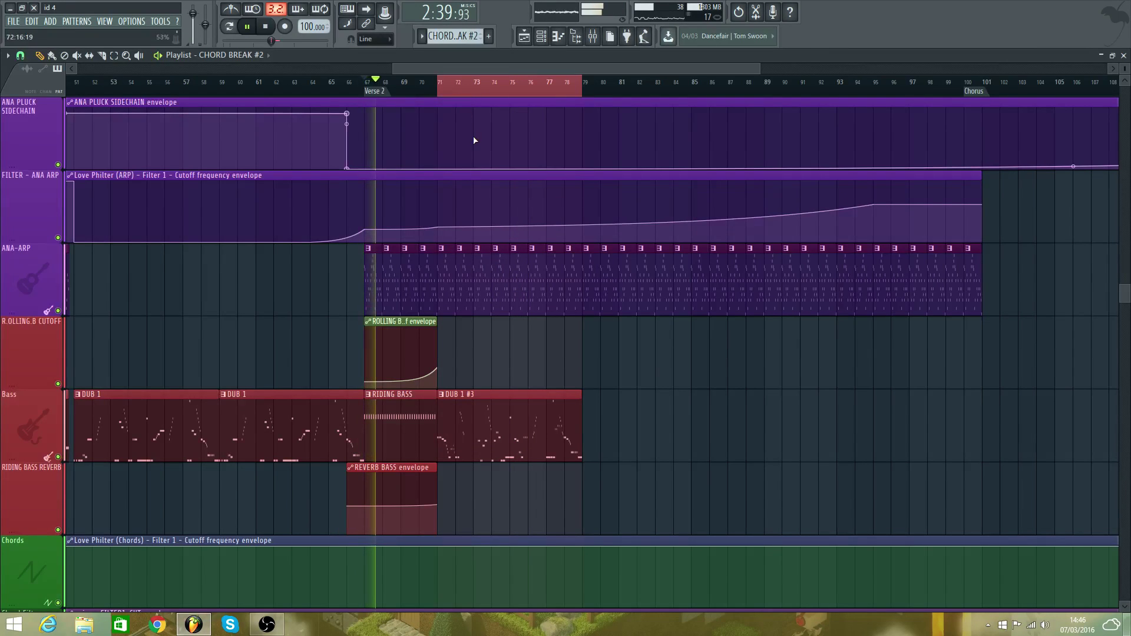
scroll(475, 145, down, 2)
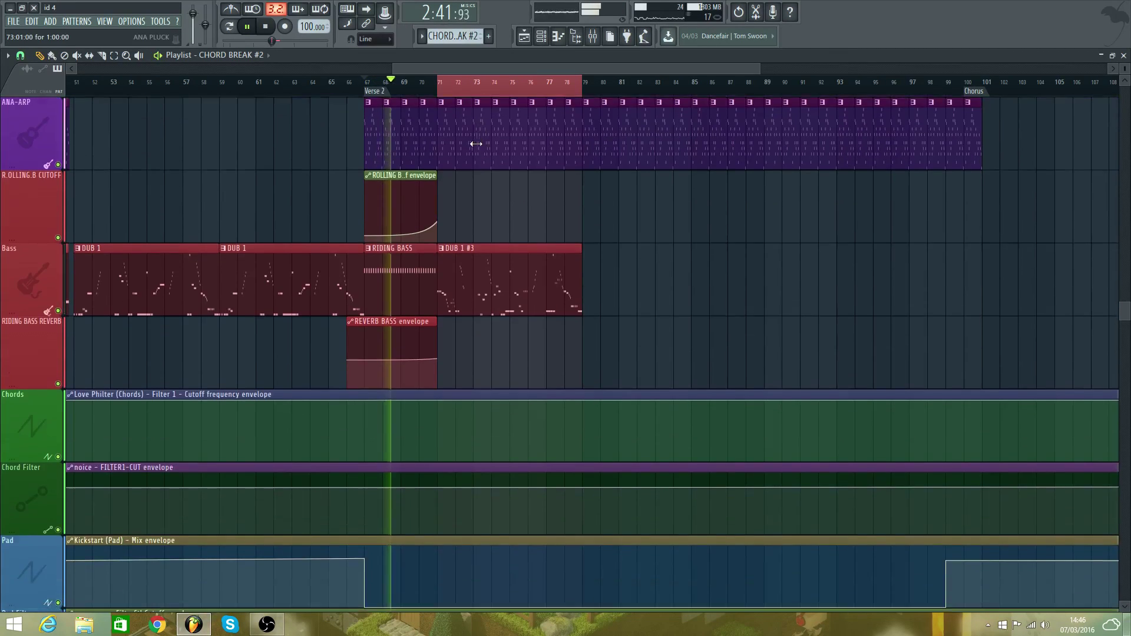
scroll(478, 147, up, 4)
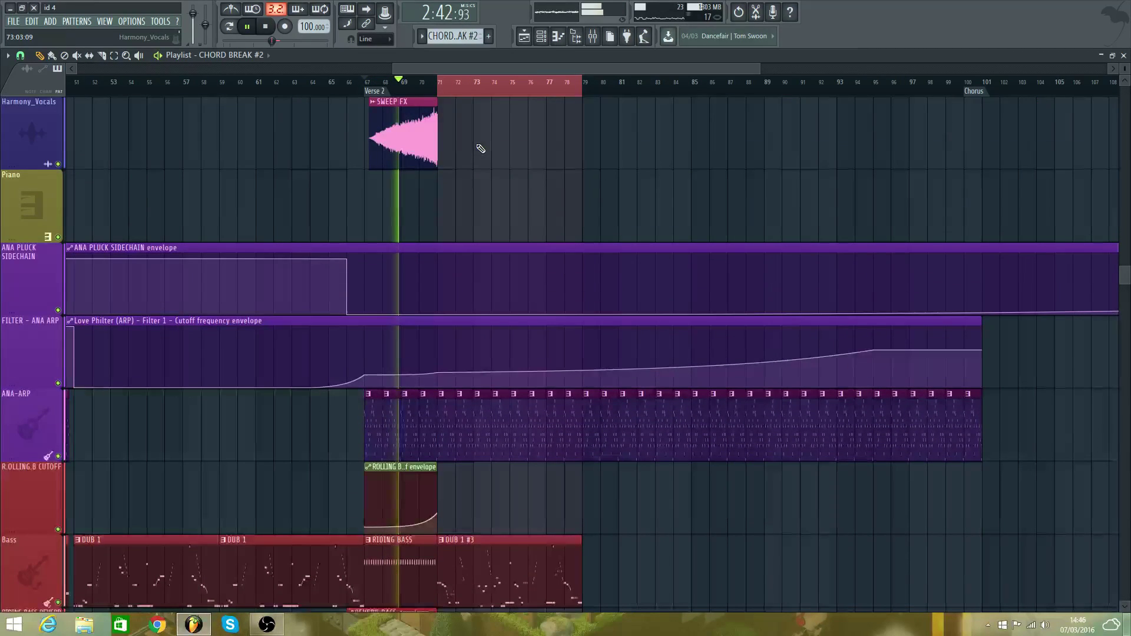
scroll(479, 147, up, 3)
scroll(477, 144, down, 2)
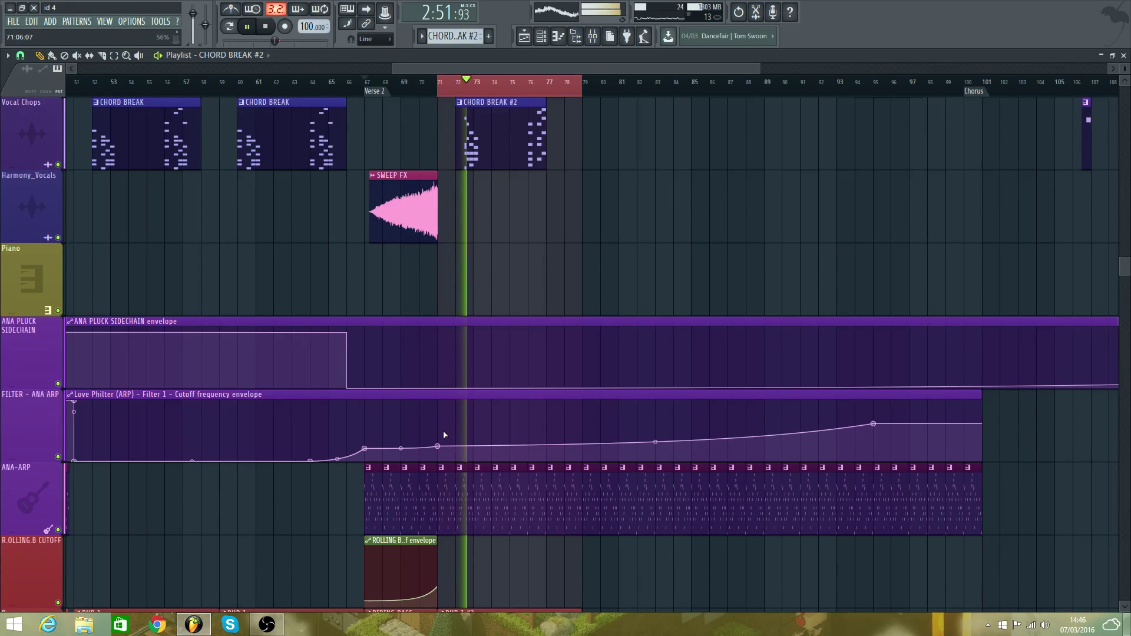
- Try a higher bar 71 point in the Love Philter (ARP) cutoff envelope, audition it, and return it to its earlier level
drag(439, 448, 438, 434)
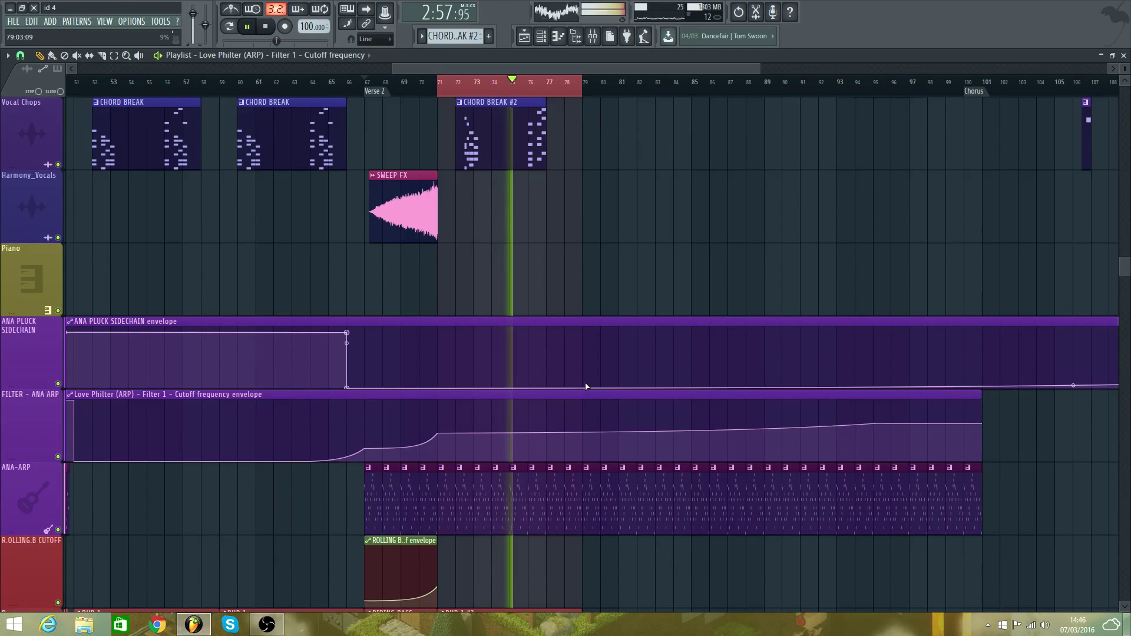
scroll(587, 386, up, 2)
scroll(455, 485, down, 2)
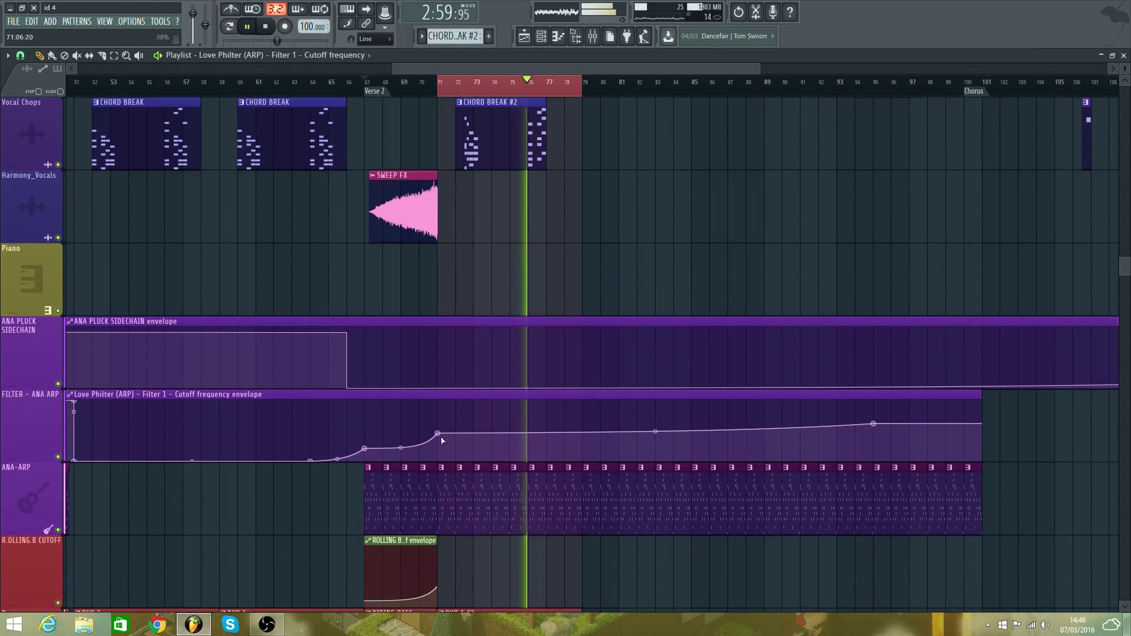
drag(438, 434, 438, 448)
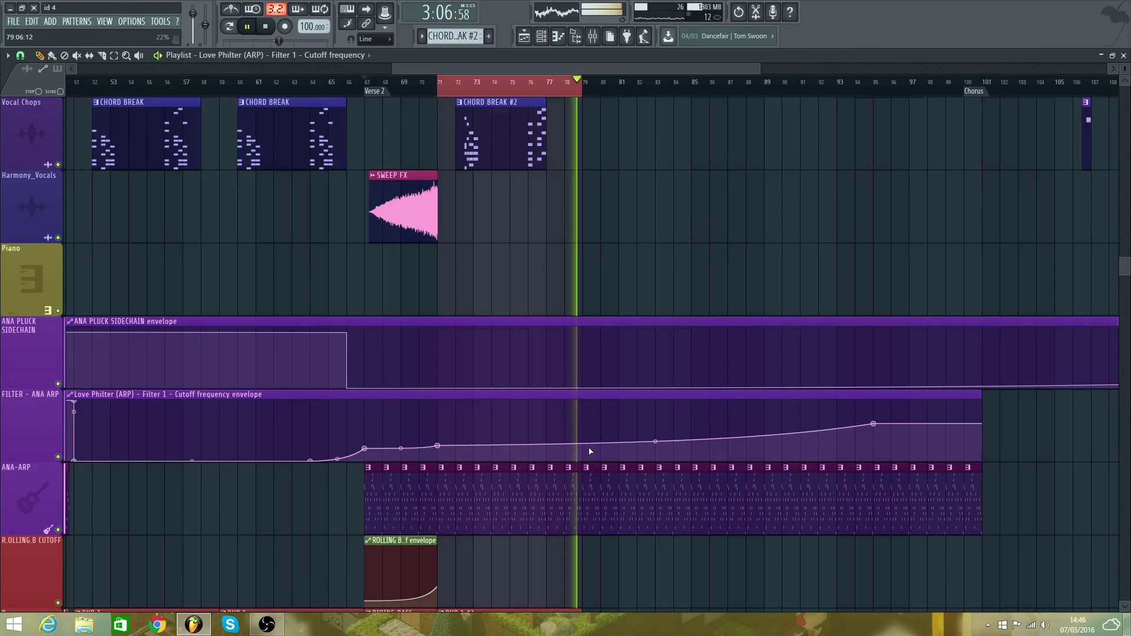
- Listen to the bar 71 to 79 section with the smoothed filter and restart playback from Verse 2
scroll(601, 450, up, 3)
scroll(601, 450, down, 2)
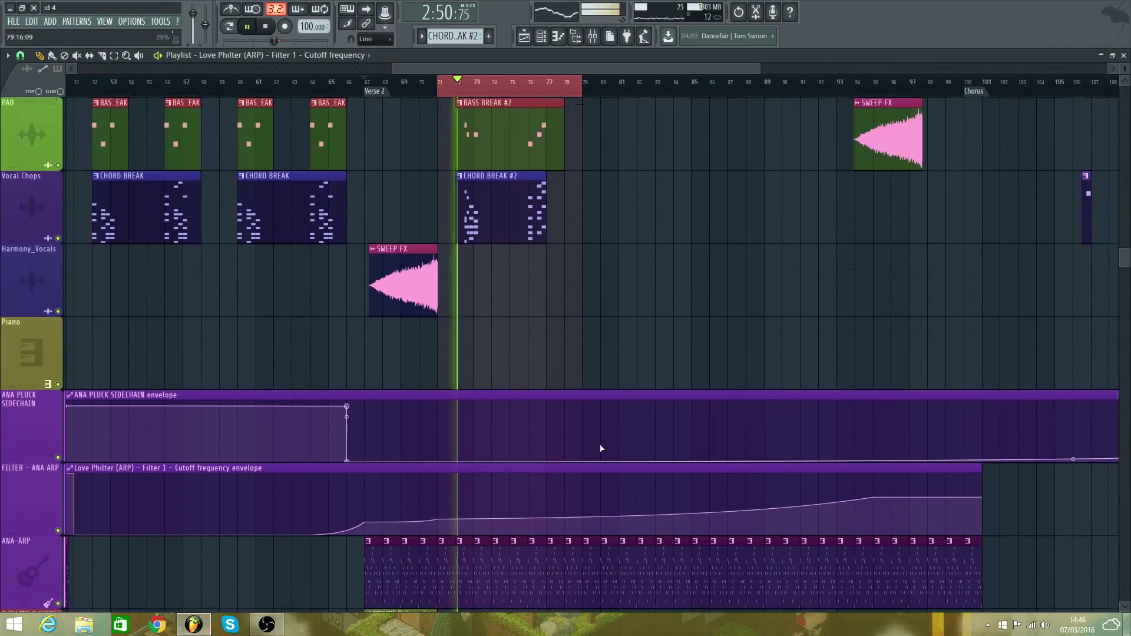
scroll(586, 436, up, 1)
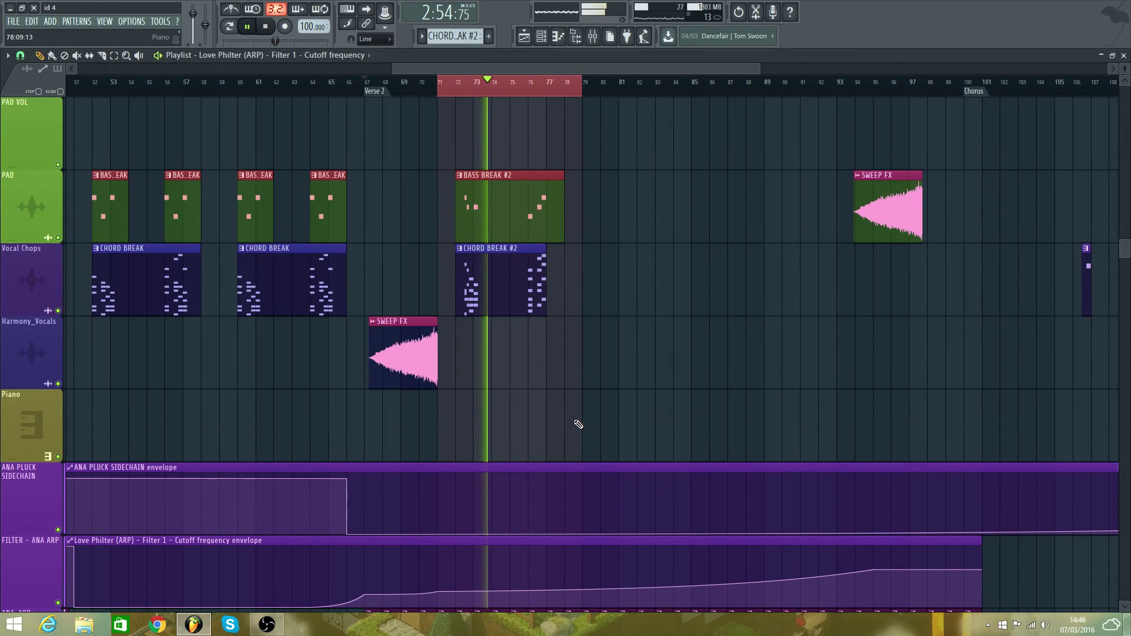
scroll(575, 410, down, 1)
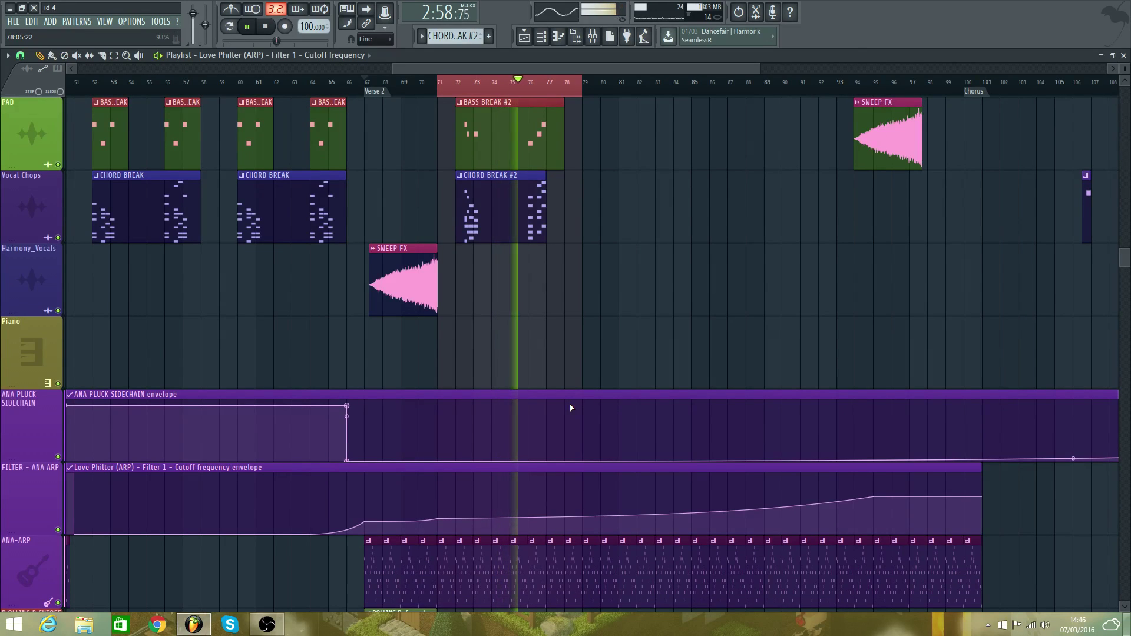
key(space)
key(space)
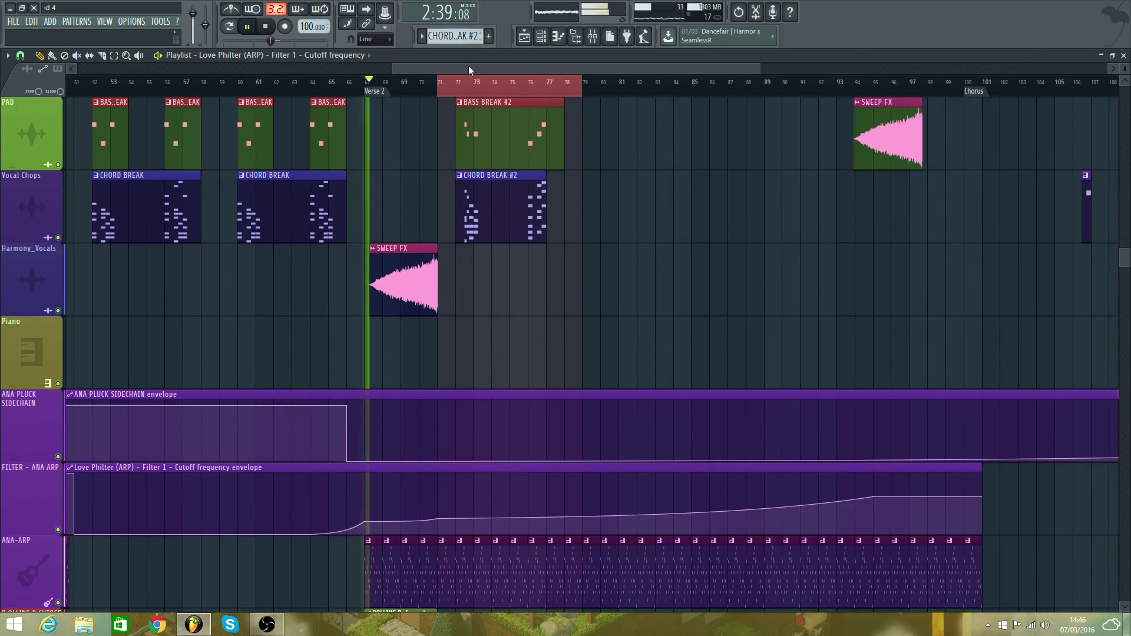
- Play from bar 72 and open the DUB 1 #3 bass notes around bar 5 for editing
click(470, 89)
scroll(517, 202, down, 3)
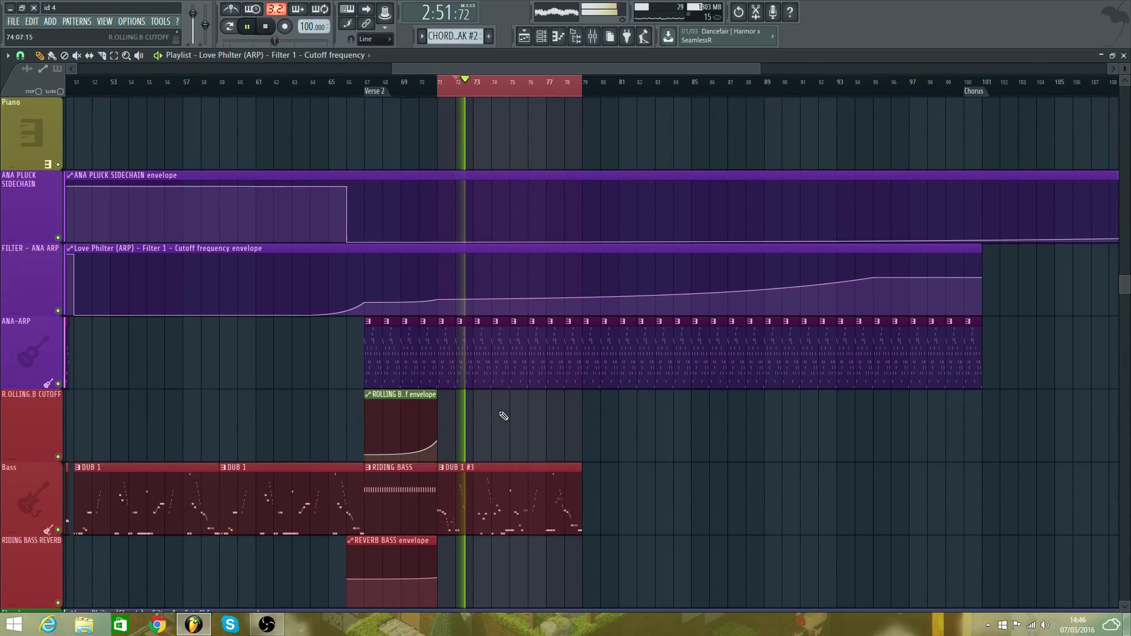
double_click(513, 478)
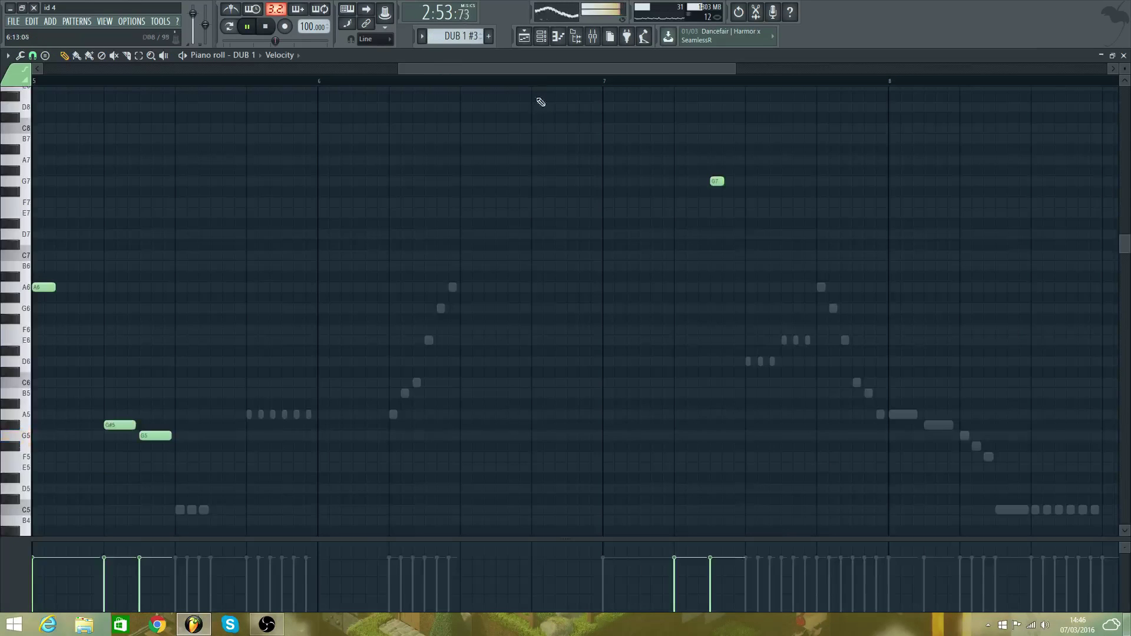
drag(543, 70, 507, 107)
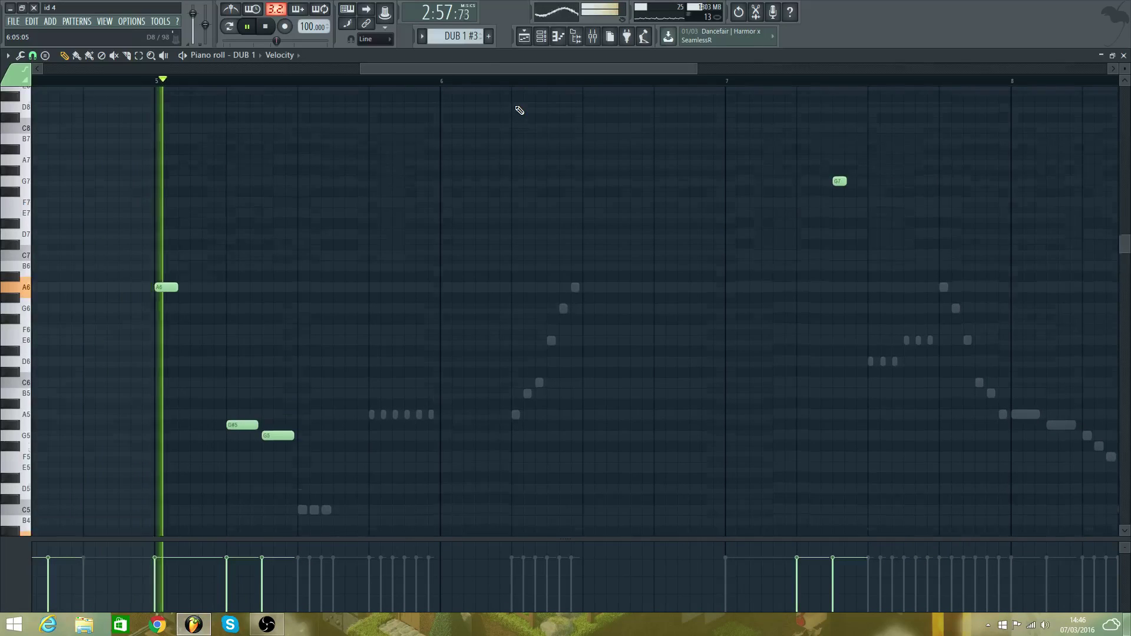
scroll(519, 111, down, 2)
key(space)
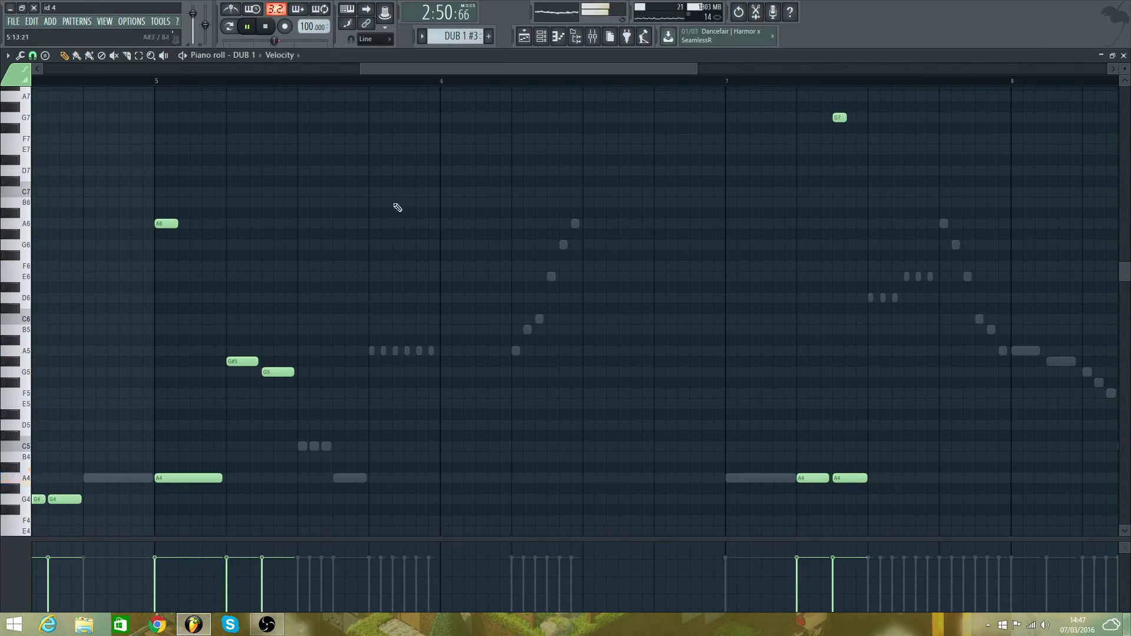
drag(479, 73, 434, 267)
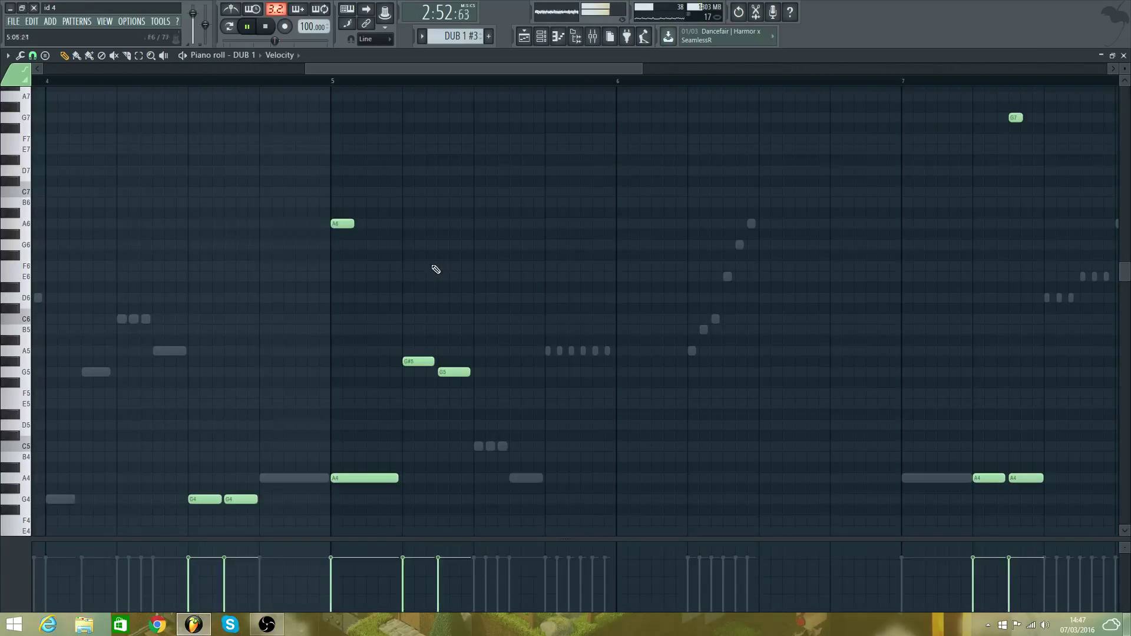
- Try bar 5's G#5 and the following G5 bass notes both at F5 and audition them
key(space)
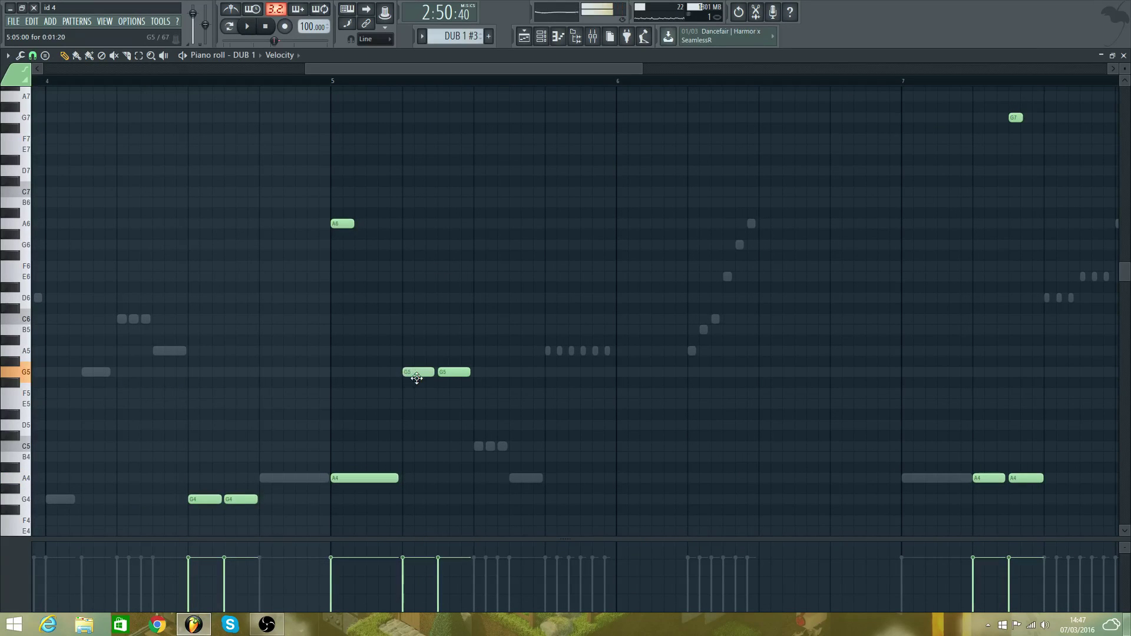
drag(416, 378, 418, 399)
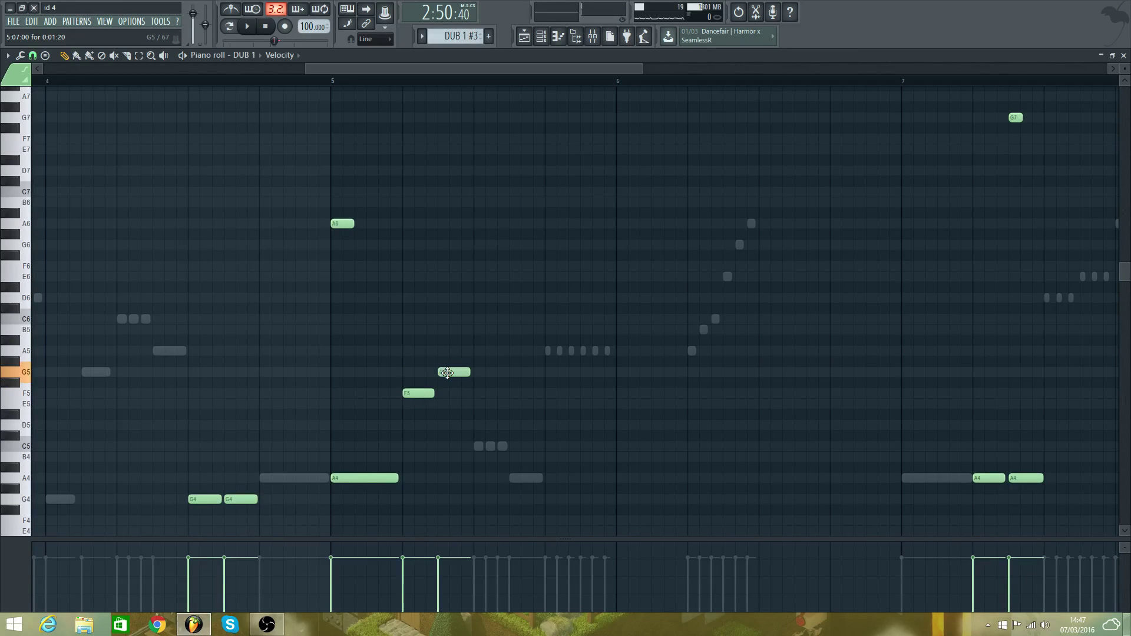
key(space)
drag(447, 373, 448, 394)
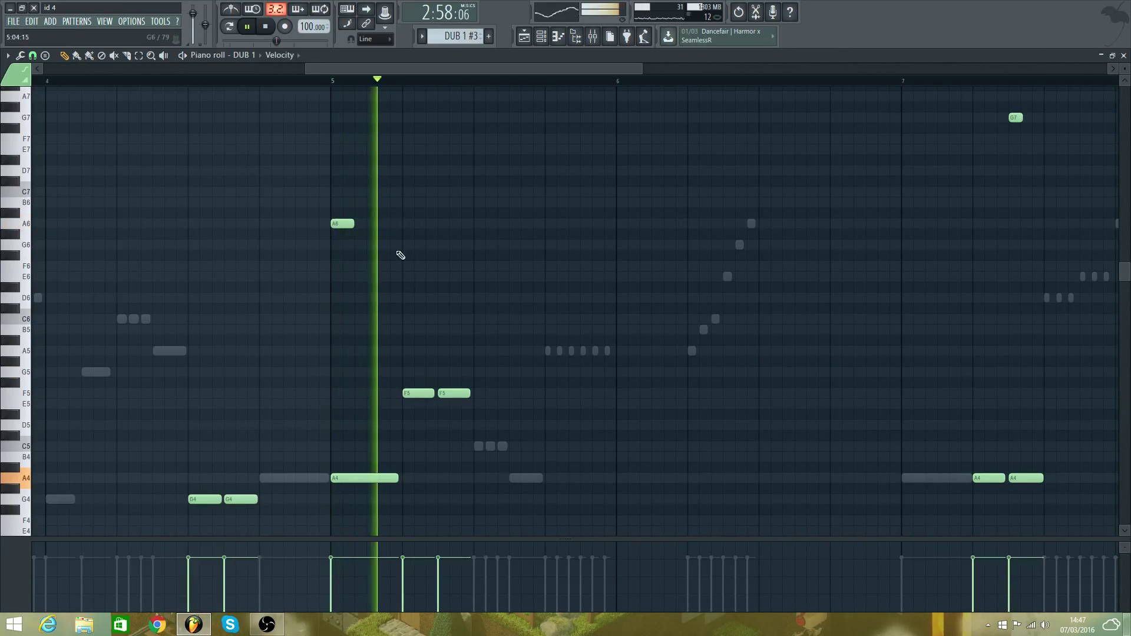
- Return the second of bar 5's F5 notes to G5, audition the first at E5, and lower it to D5
key(space)
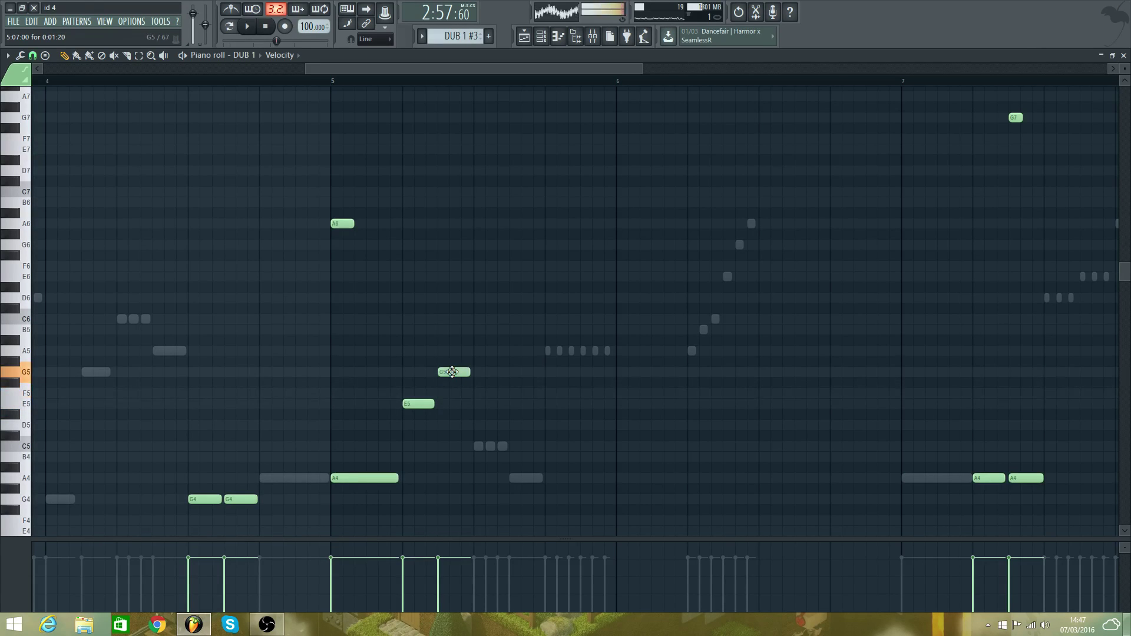
key(space)
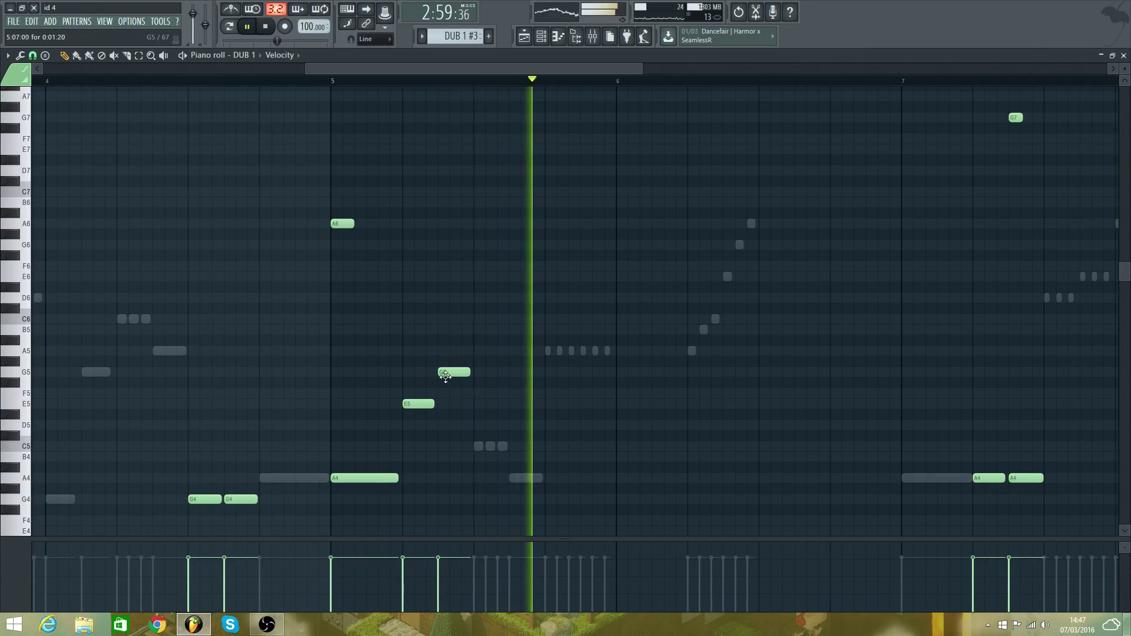
key(space)
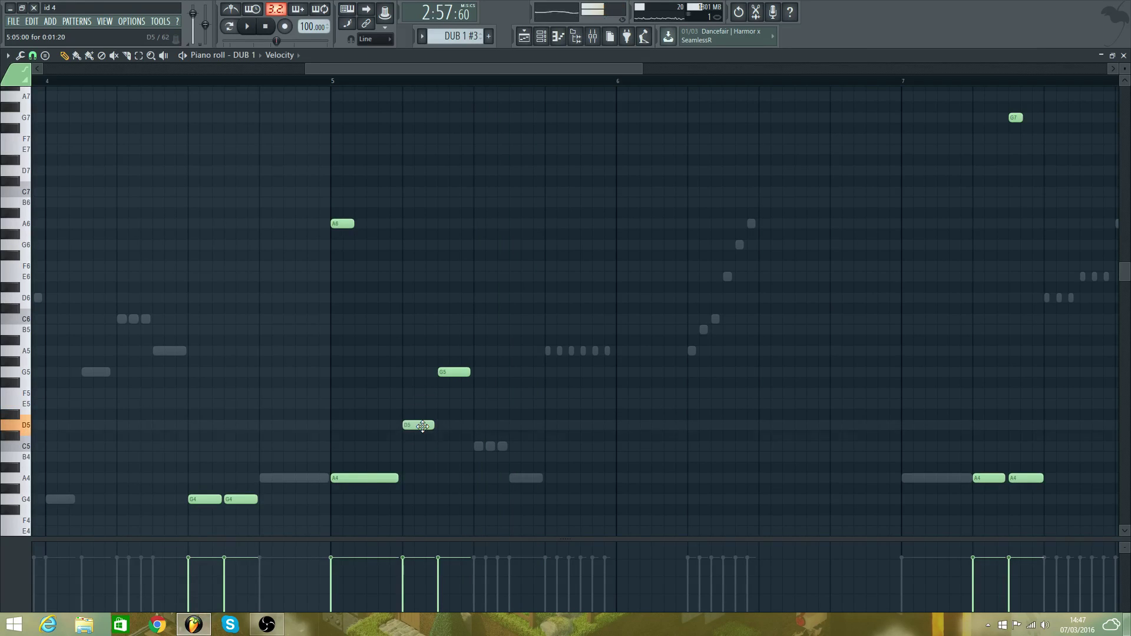
- Try bar 5's G5 bass note, right after the D5 note, at C5 and audition it
drag(445, 374, 452, 447)
key(space)
key(space)
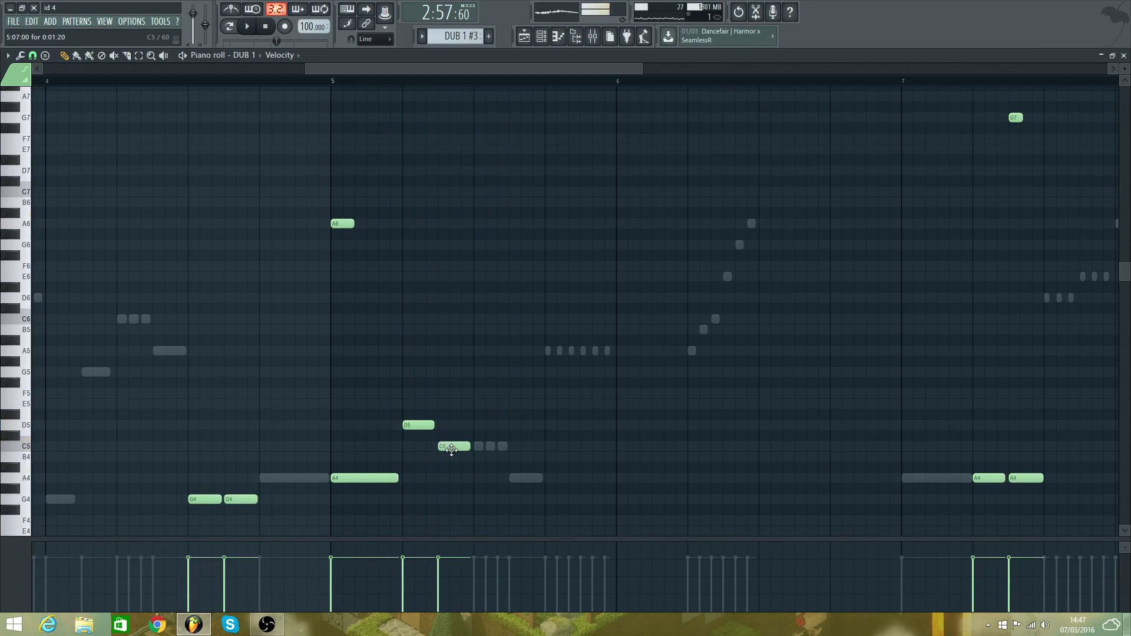
key(space)
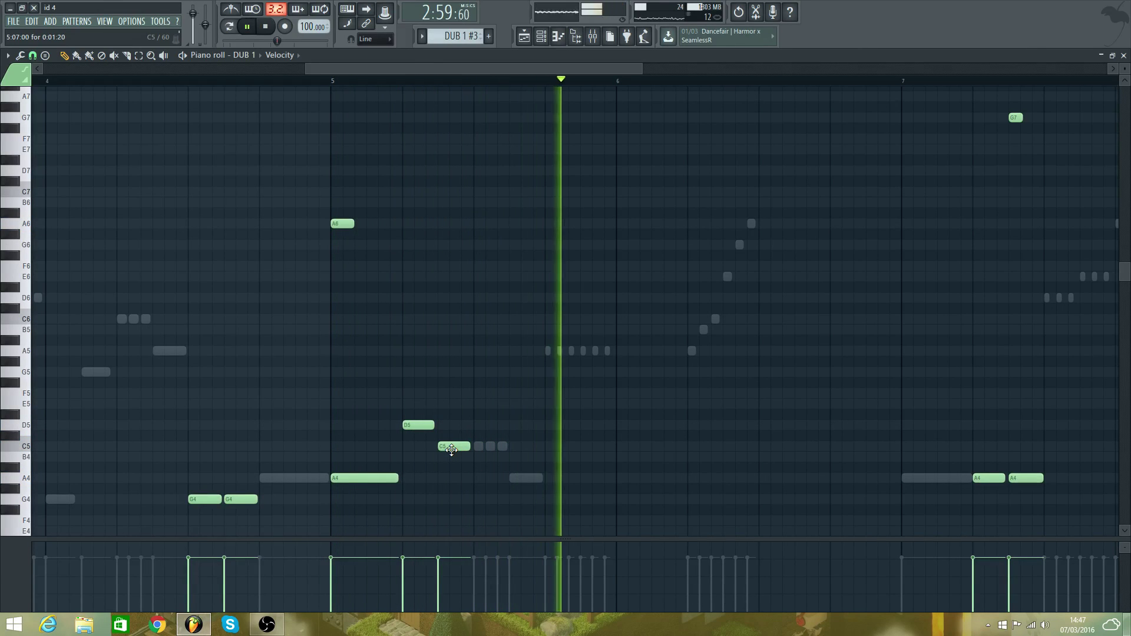
key(space)
- Raise bar 5's D5 bass note to E5, replace the following C5 note with D5, and audition the pair
key(space)
key(space)
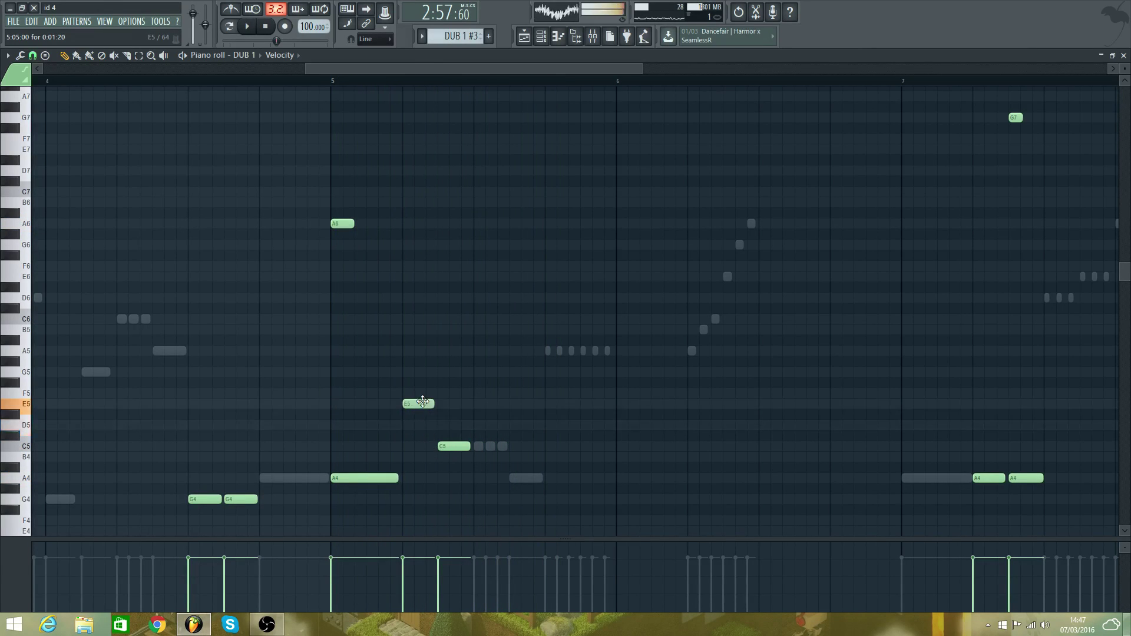
click(449, 436)
drag(442, 427, 440, 428)
key(space)
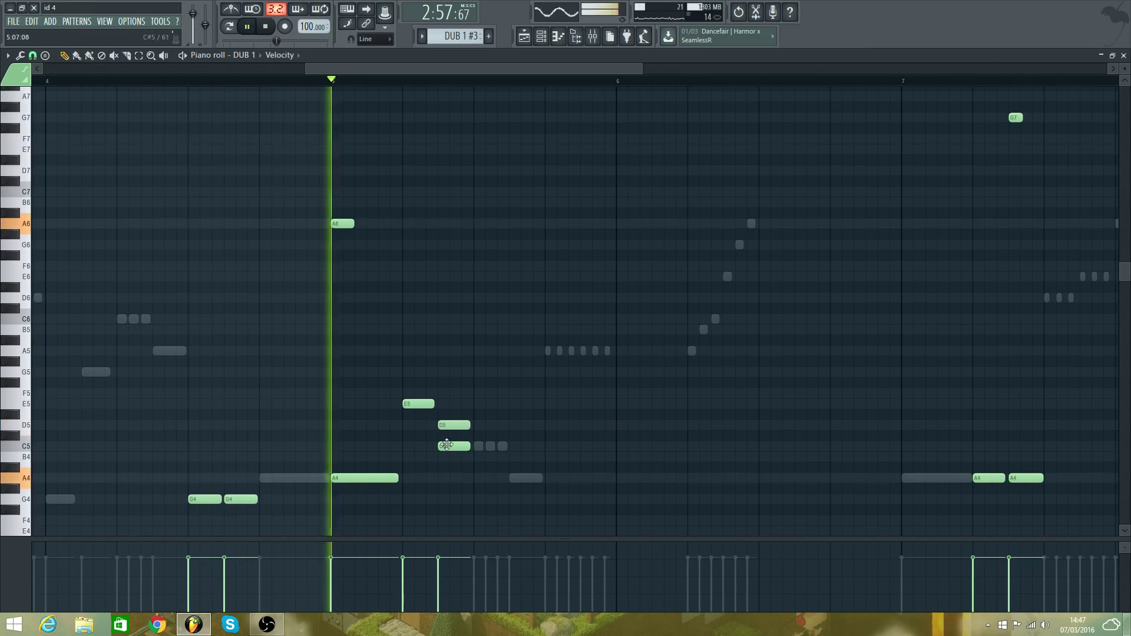
right_click(449, 447)
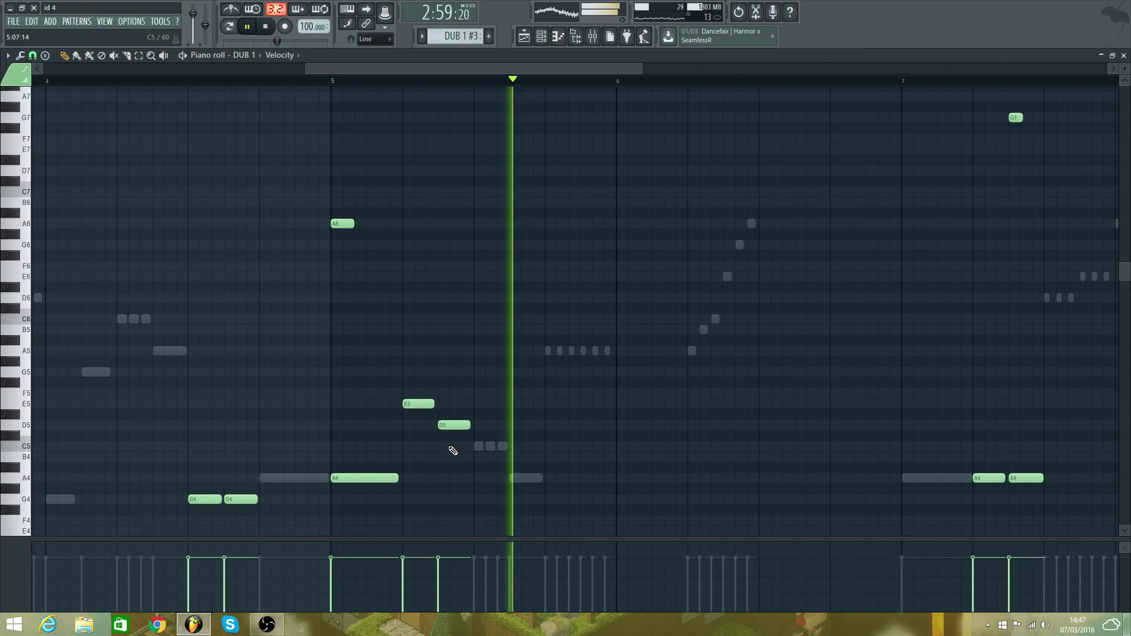
key(space)
key(space)
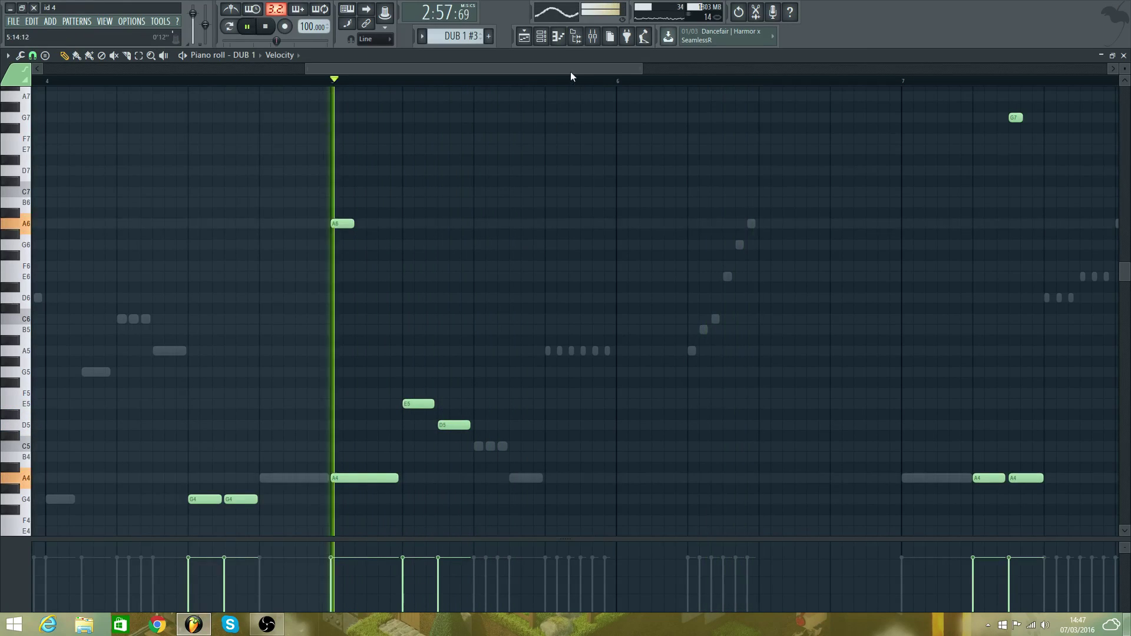
- Play the bass pattern on through bar 7 and restart playback from the beginning of bar 7
click(551, 81)
key(space)
key(space)
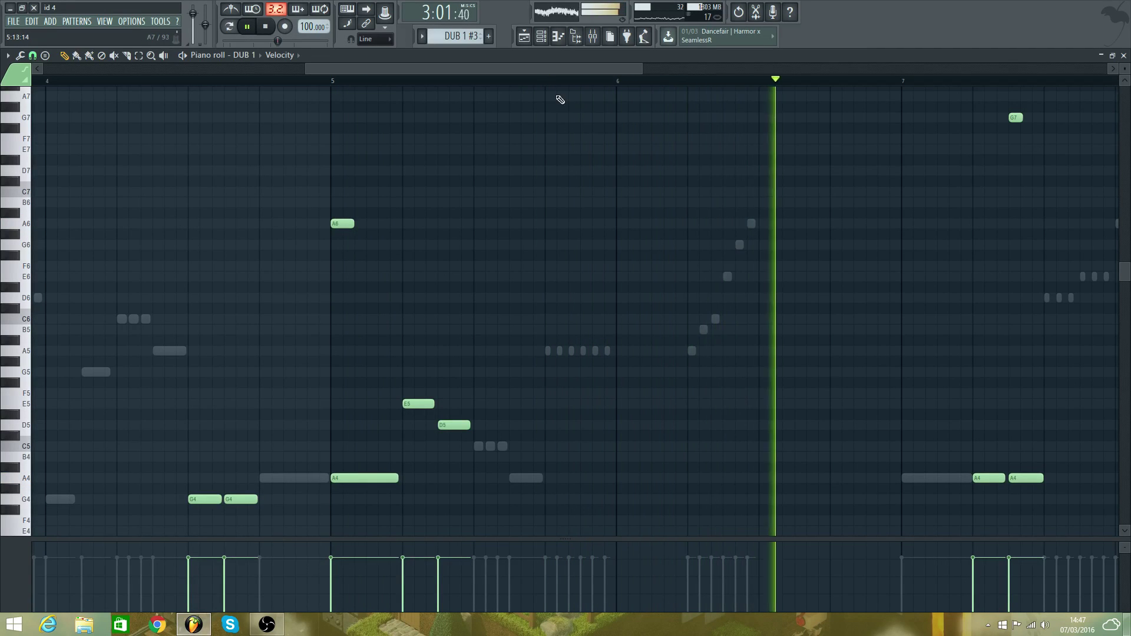
drag(530, 71, 695, 97)
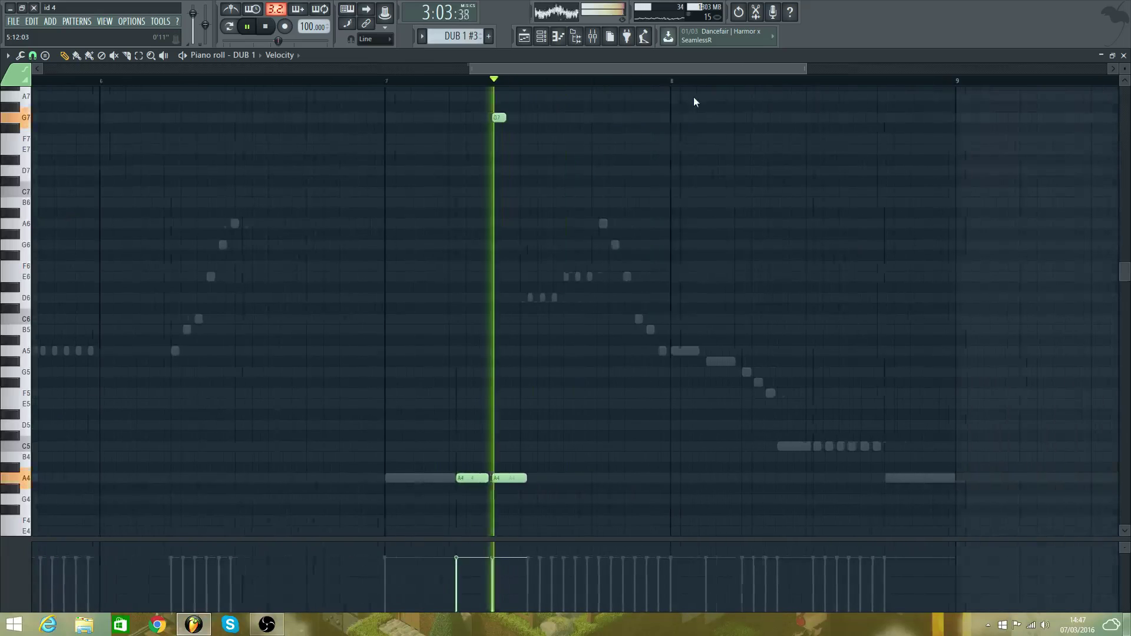
key(space)
key(space)
click(374, 81)
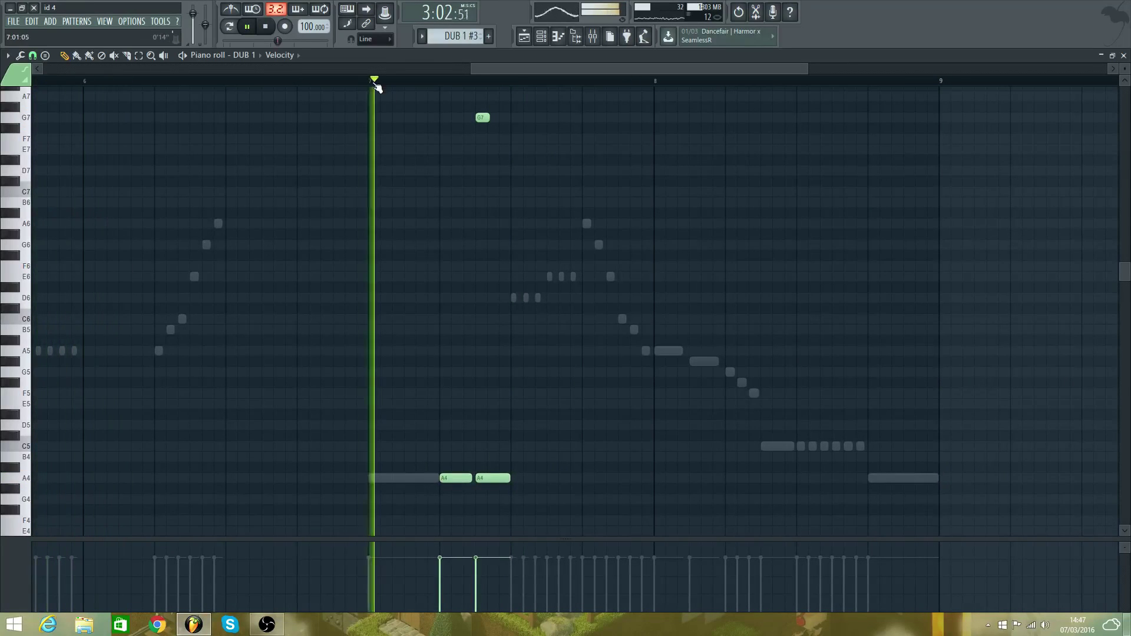
key(space)
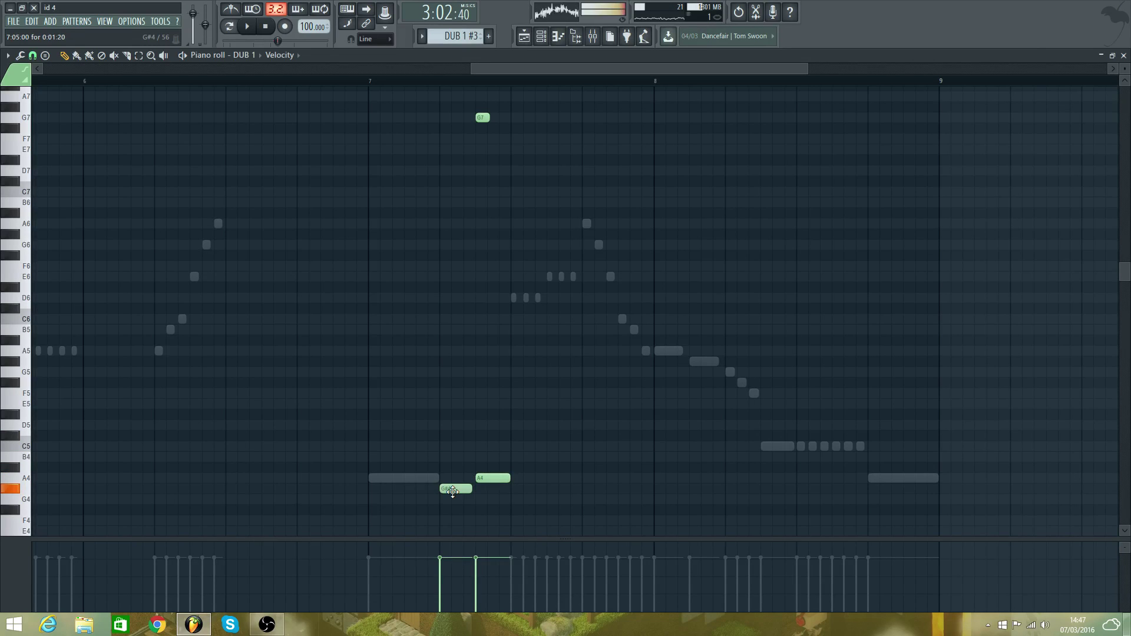
- Lower both A4 bass notes in bar 7 to G4 and audition them
drag(455, 506, 455, 514)
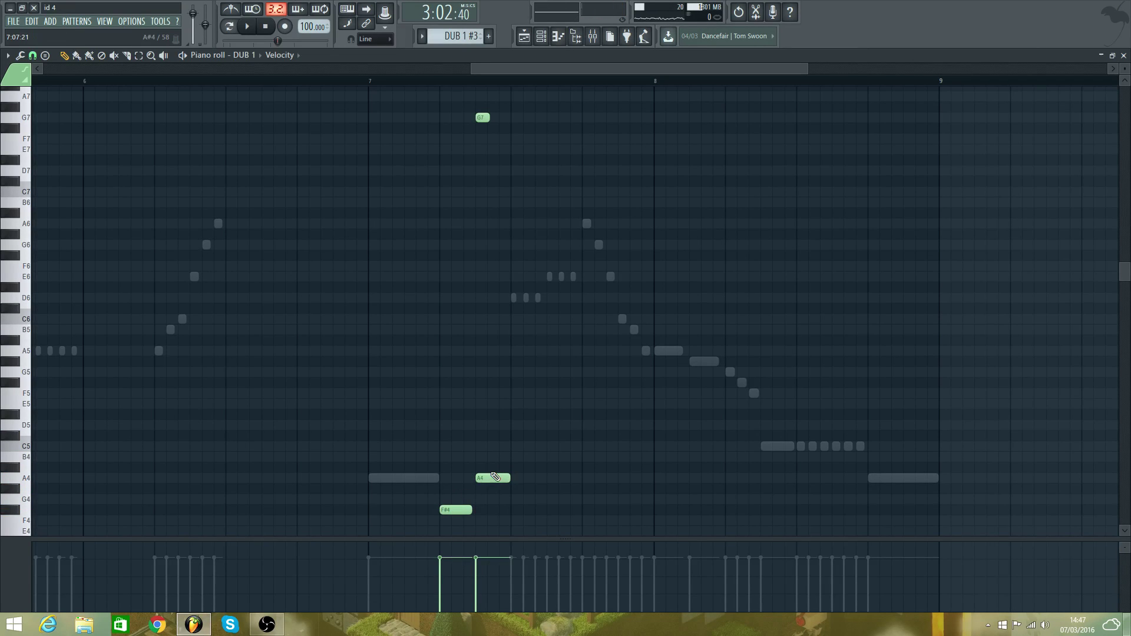
drag(495, 477, 495, 498)
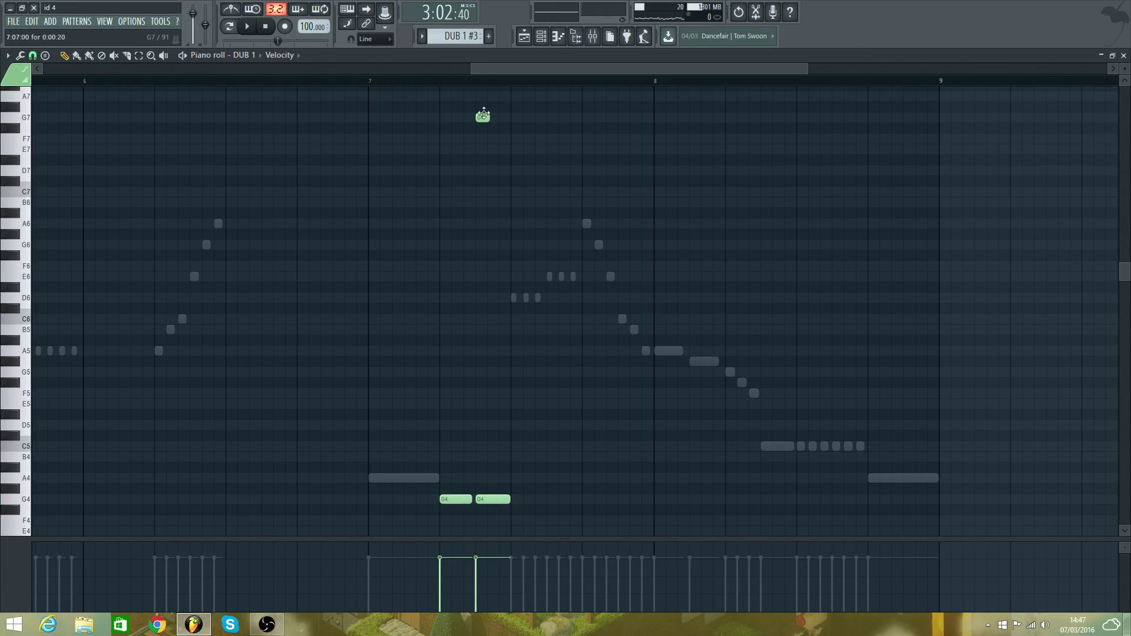
click(482, 118)
key(space)
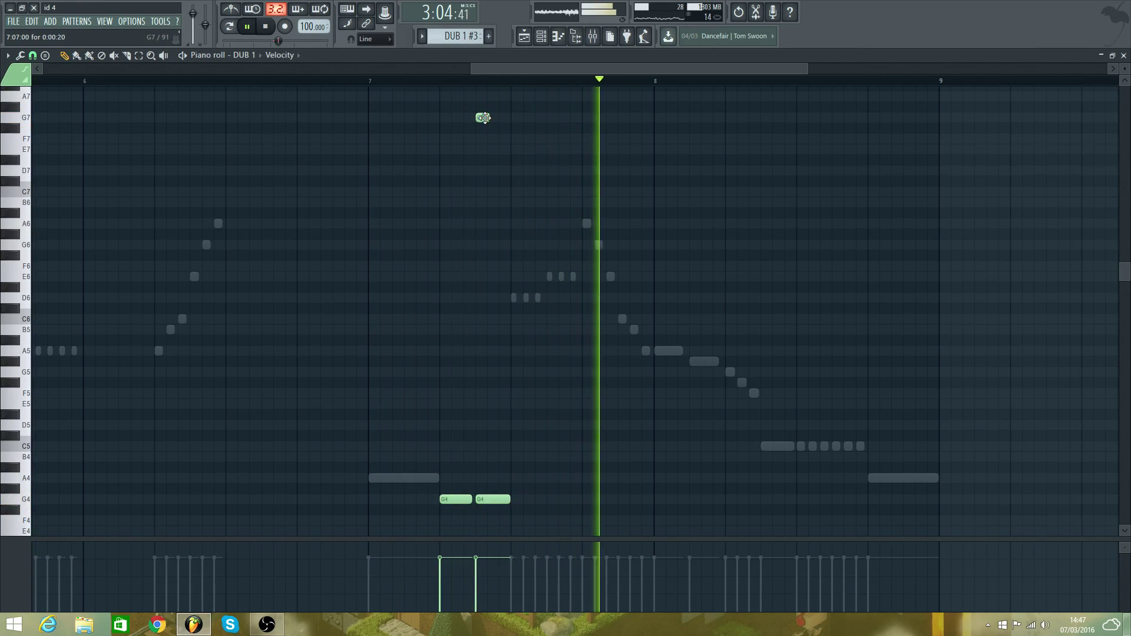
key(space)
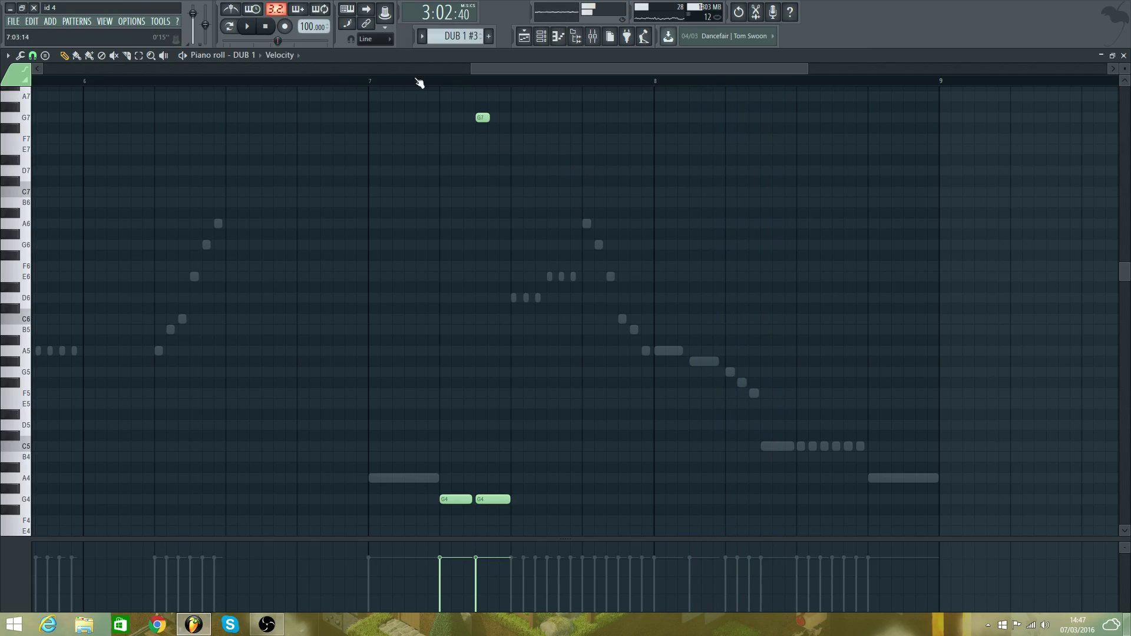
- Examine the DUB 3, DUB 4 and DUB 1 notes around bars 7 and 8 during playback
click(259, 58)
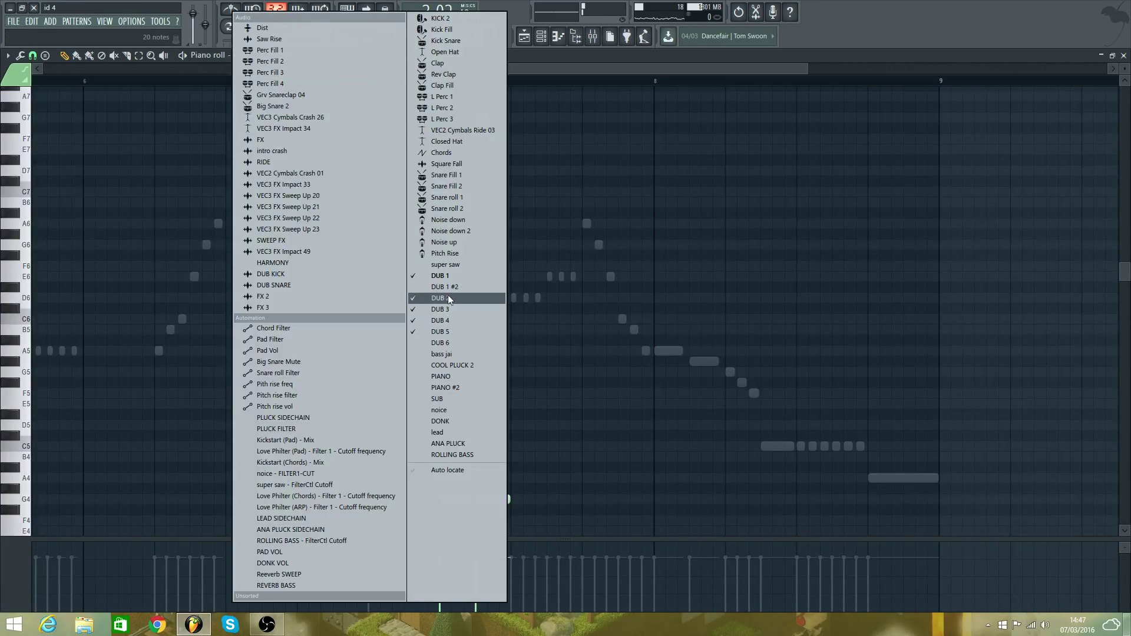
click(443, 310)
key(space)
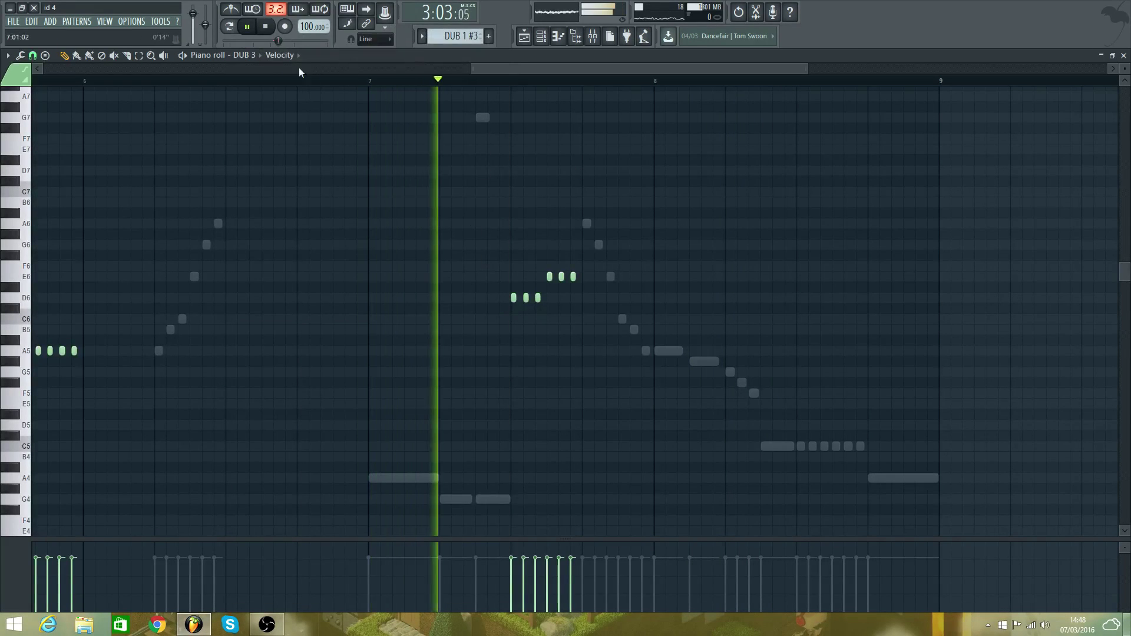
click(257, 58)
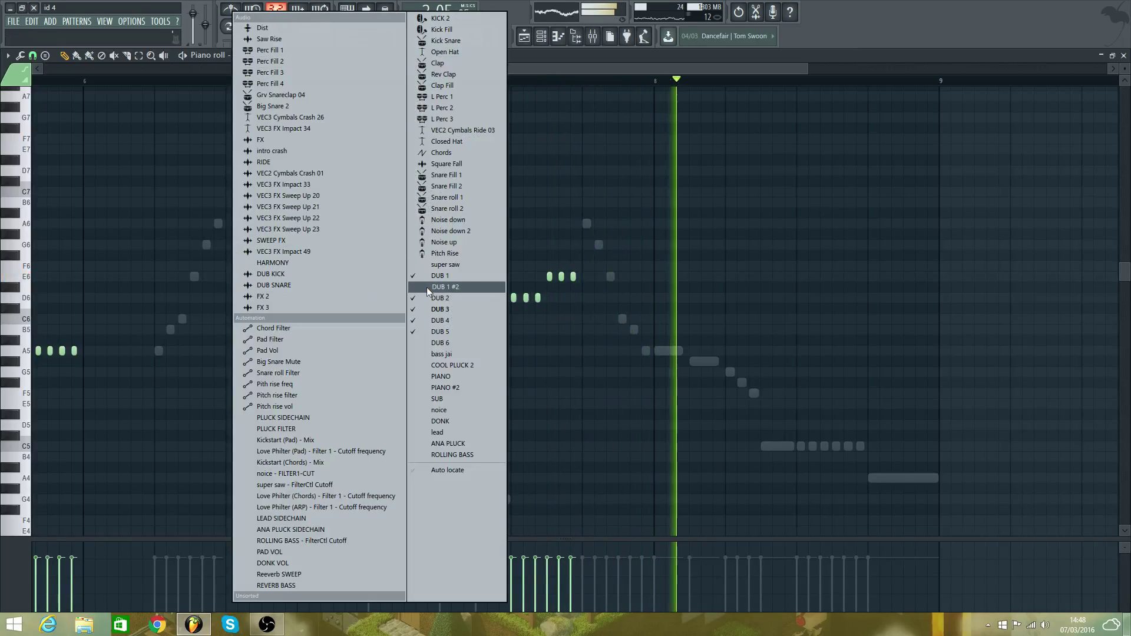
click(455, 318)
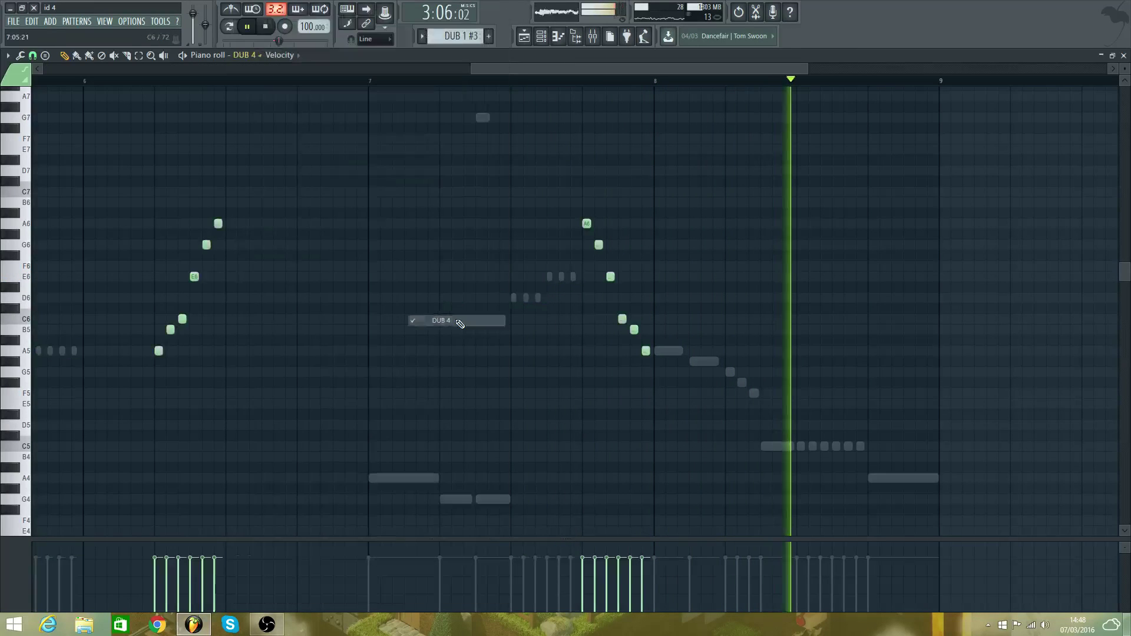
click(287, 56)
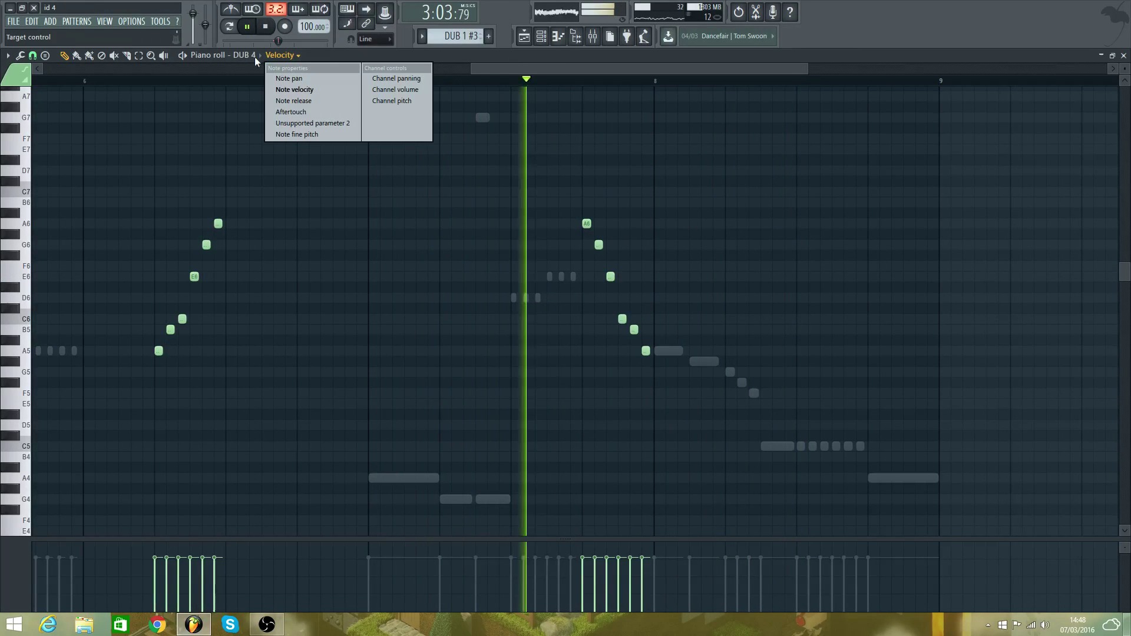
click(254, 57)
click(461, 266)
key(space)
click(271, 57)
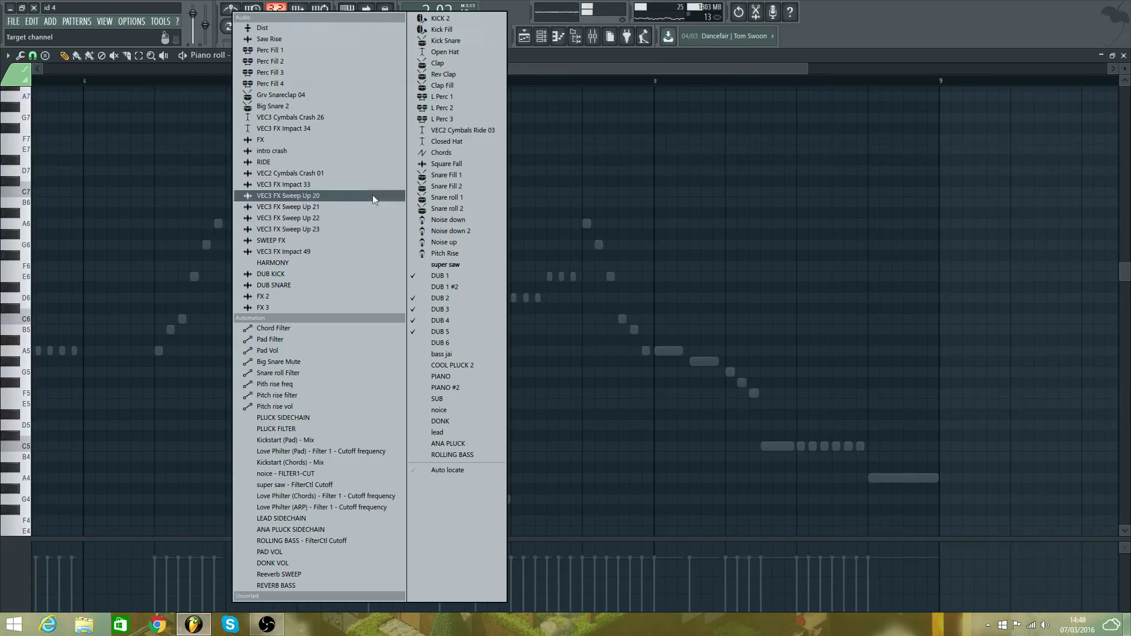
click(469, 277)
key(space)
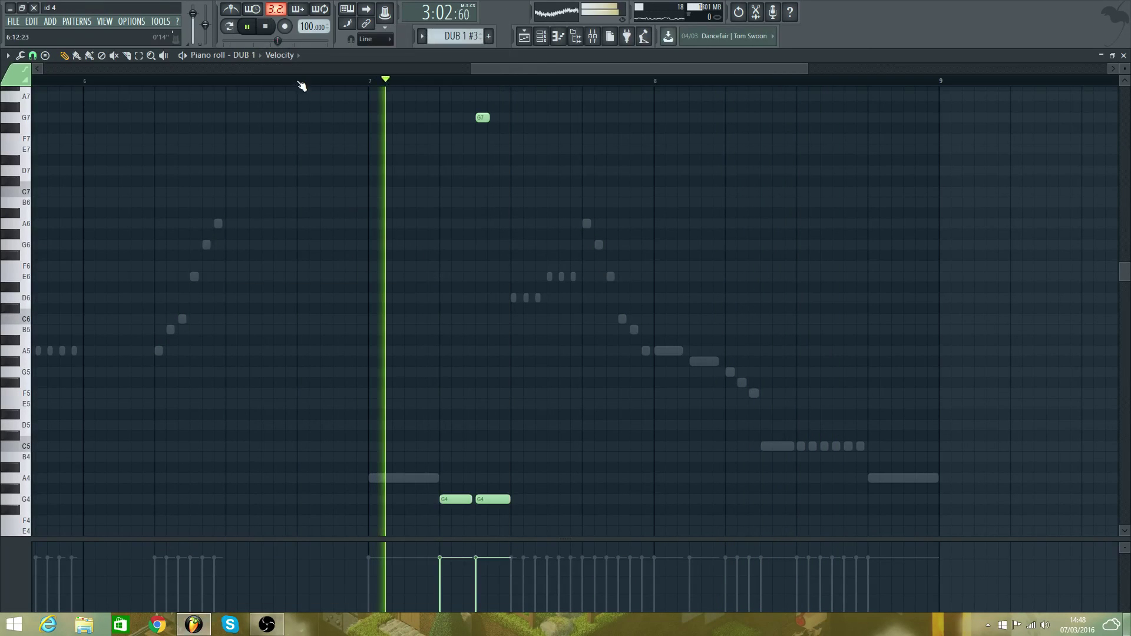
- In DUB 2's bar 8, set the first two long notes to G5 and the three short notes to G6, auditioning the result
click(273, 56)
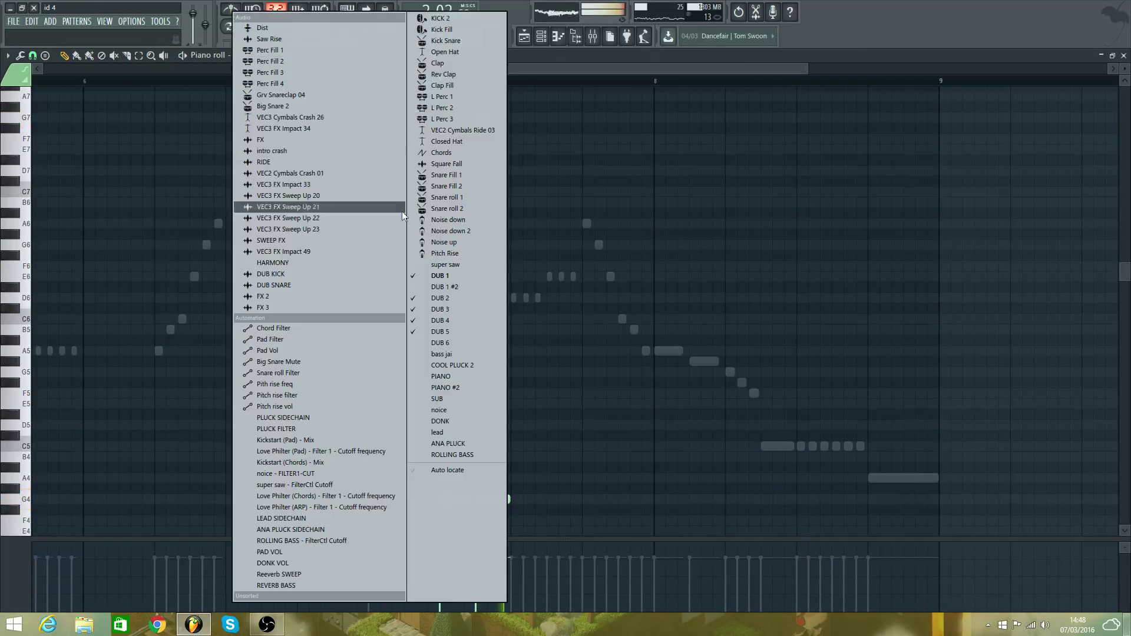
click(459, 298)
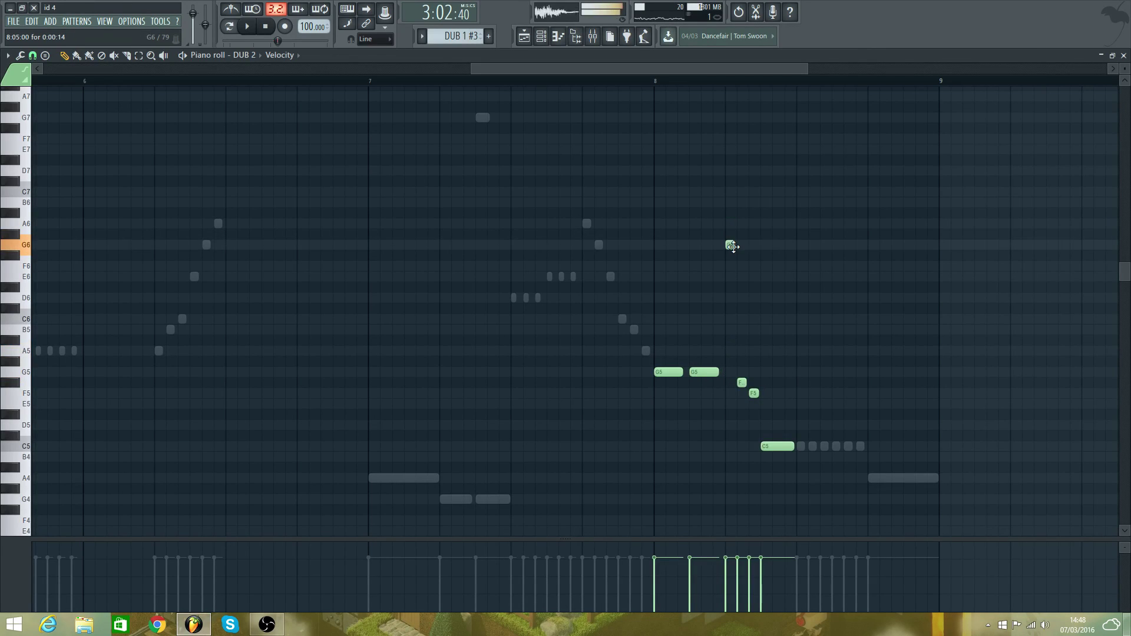
drag(735, 252, 737, 244)
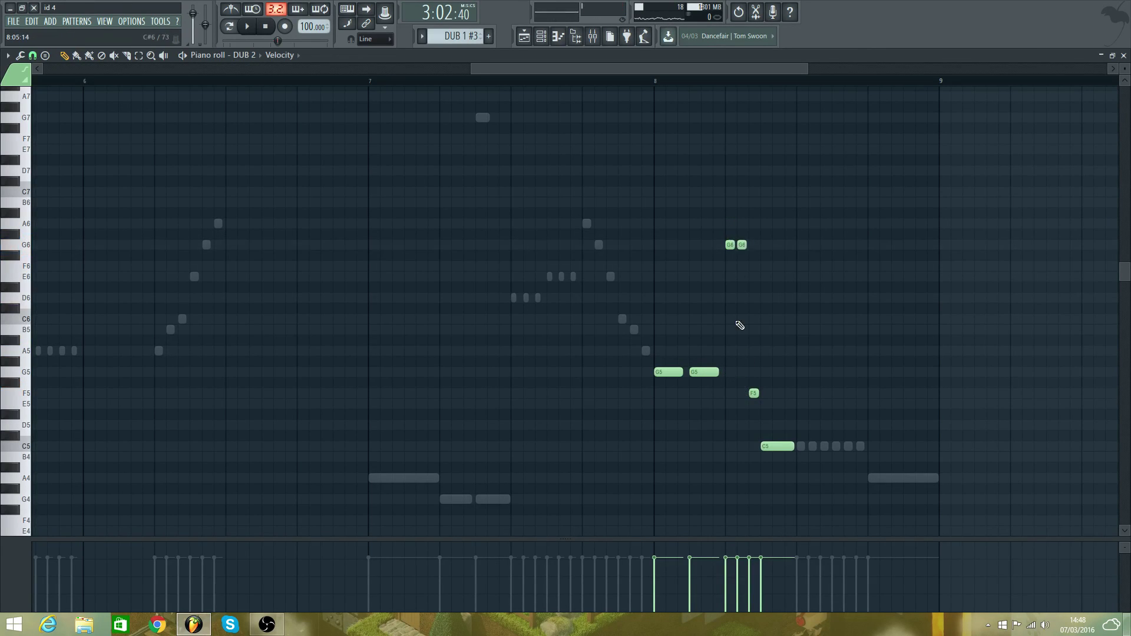
key(space)
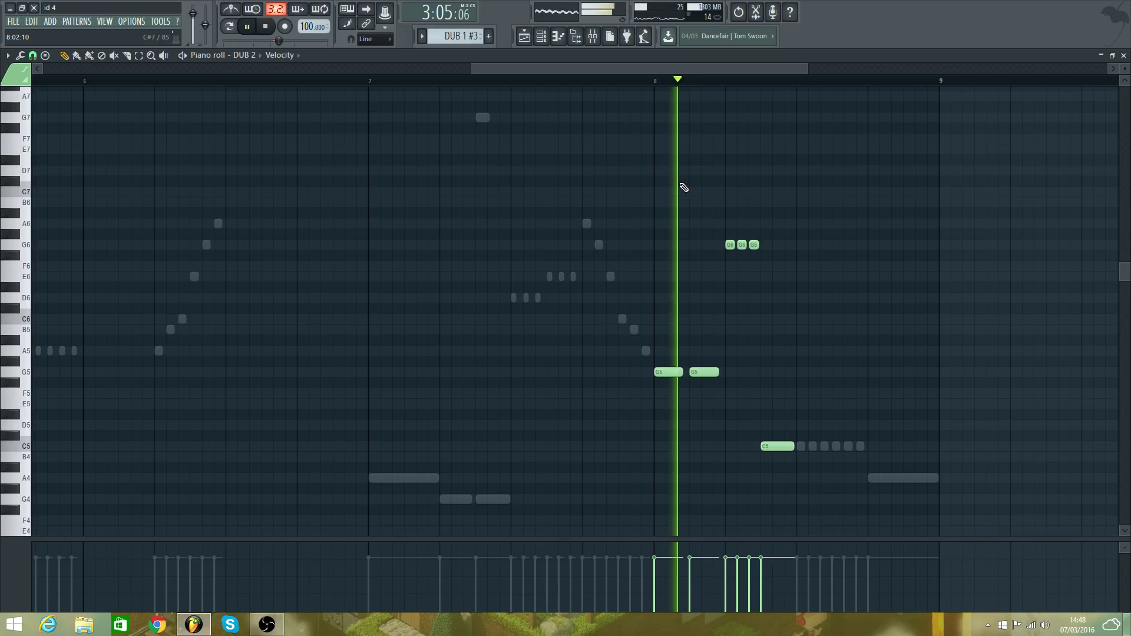
key(space)
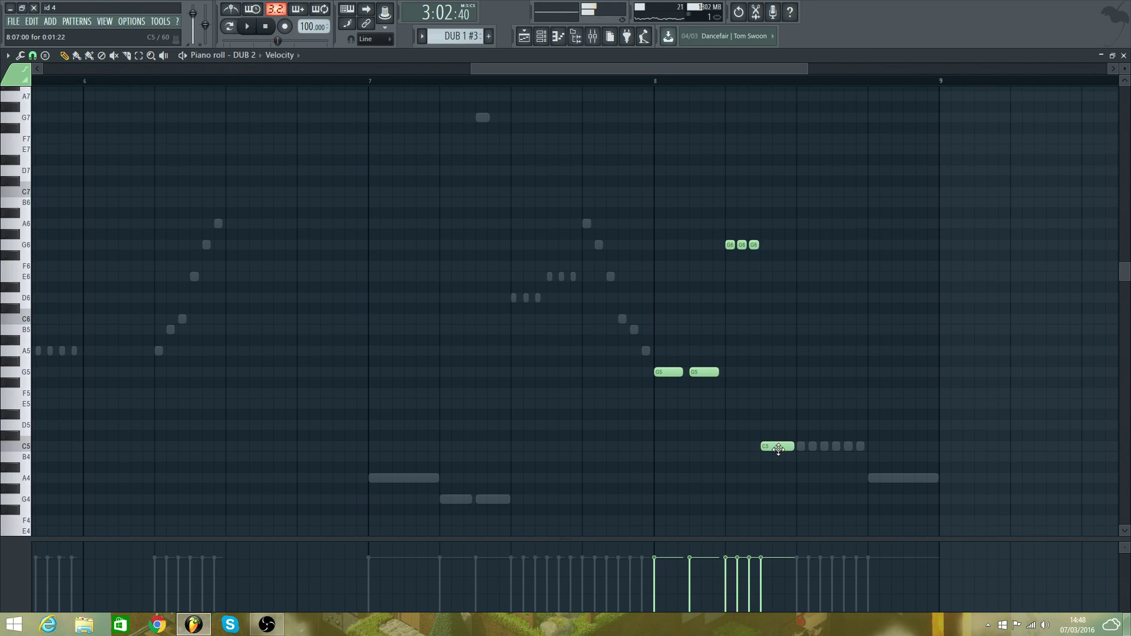
- Try the last DUB 2 note in bar 8 at G4 and audition it from the start of the bar
key(space)
drag(779, 449, 782, 498)
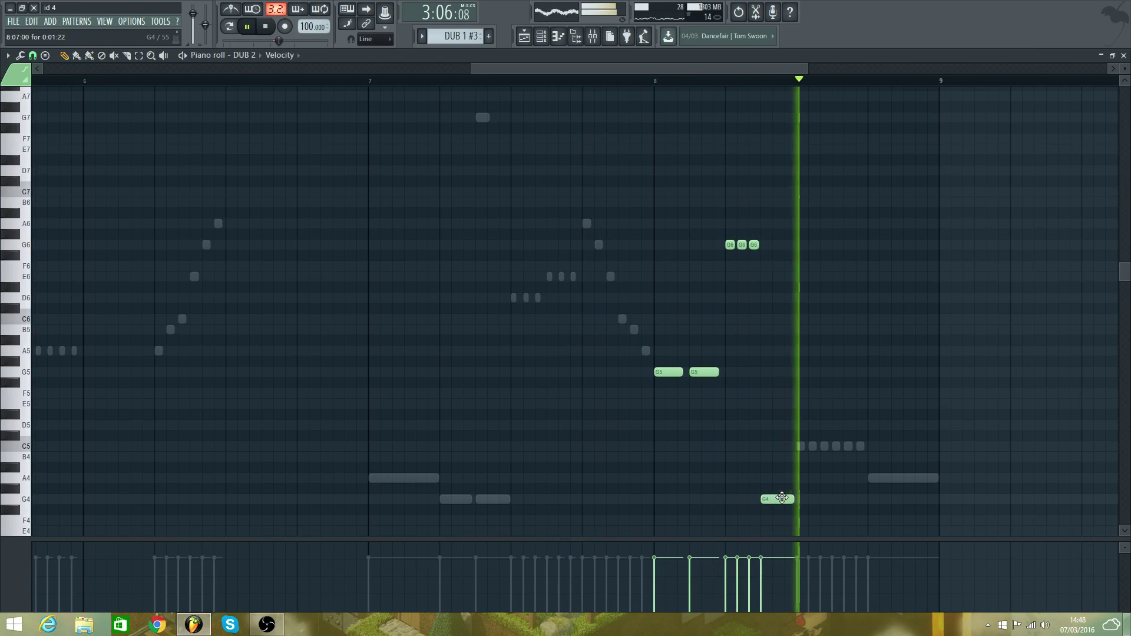
click(658, 83)
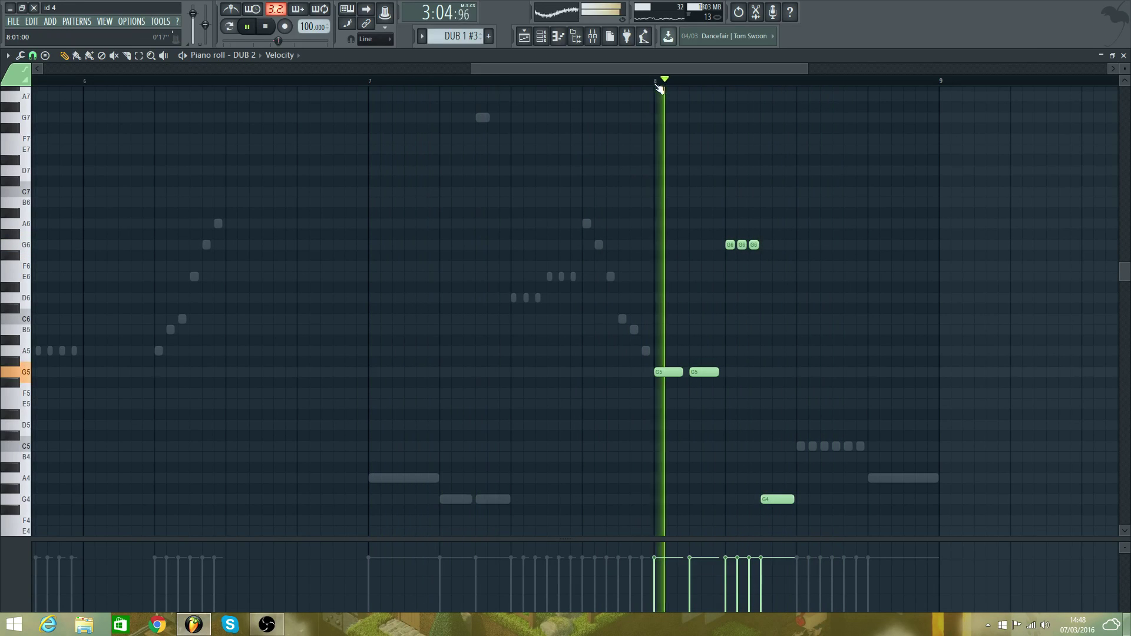
key(space)
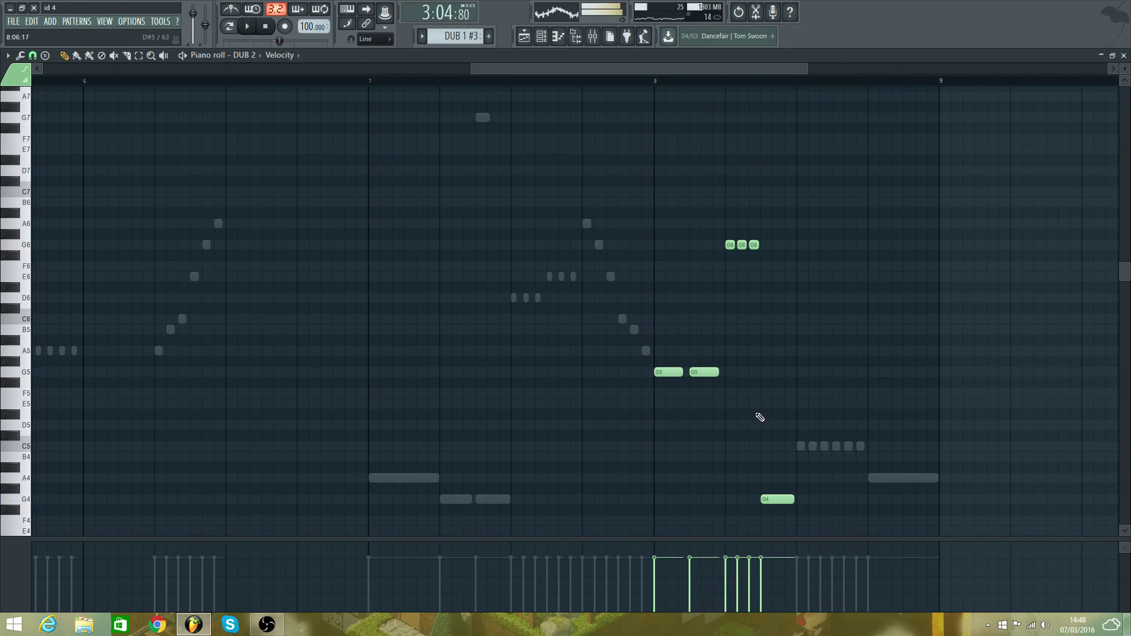
key(space)
key(space)
key(space)
- Try shortening bar 8's G4 note, with an extra G4 note after it, and remove the extra note
drag(793, 501, 769, 500)
key(space)
key(space)
key(space)
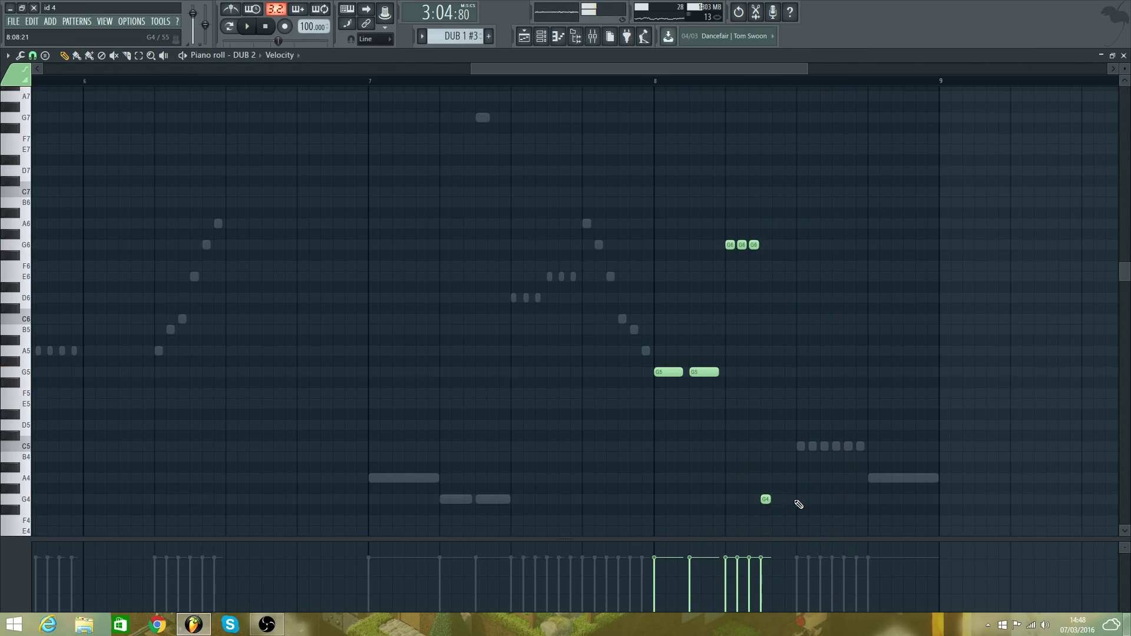
click(796, 500)
key(space)
right_click(798, 500)
- Restore the shortened note's length, audition it at G5 and E5, and put it back at C5
drag(770, 500, 778, 372)
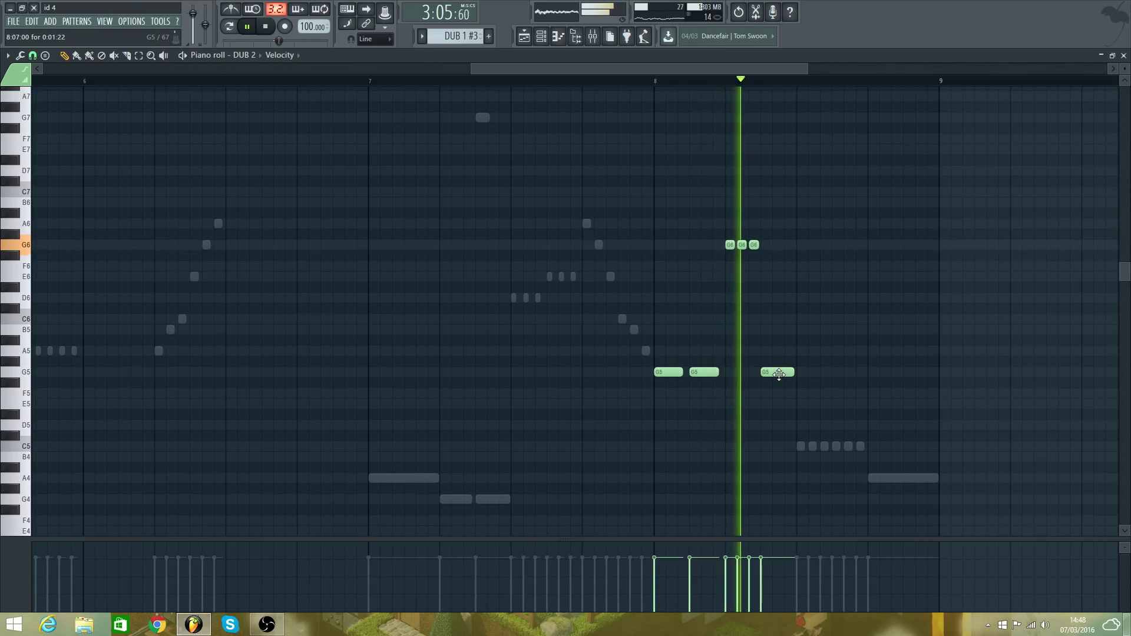
key(space)
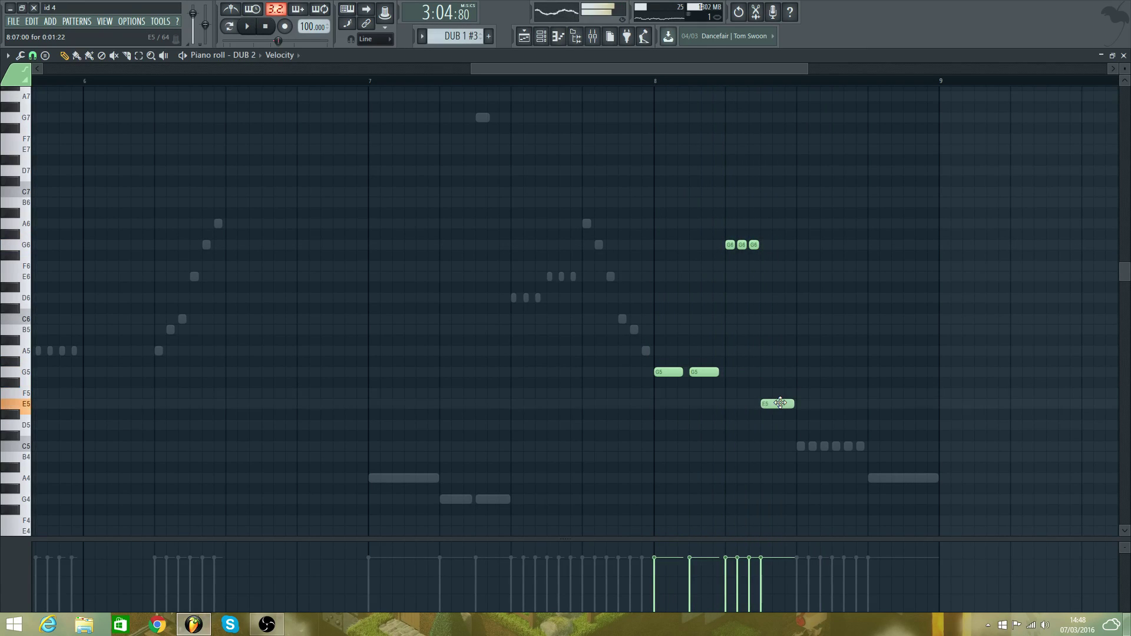
key(space)
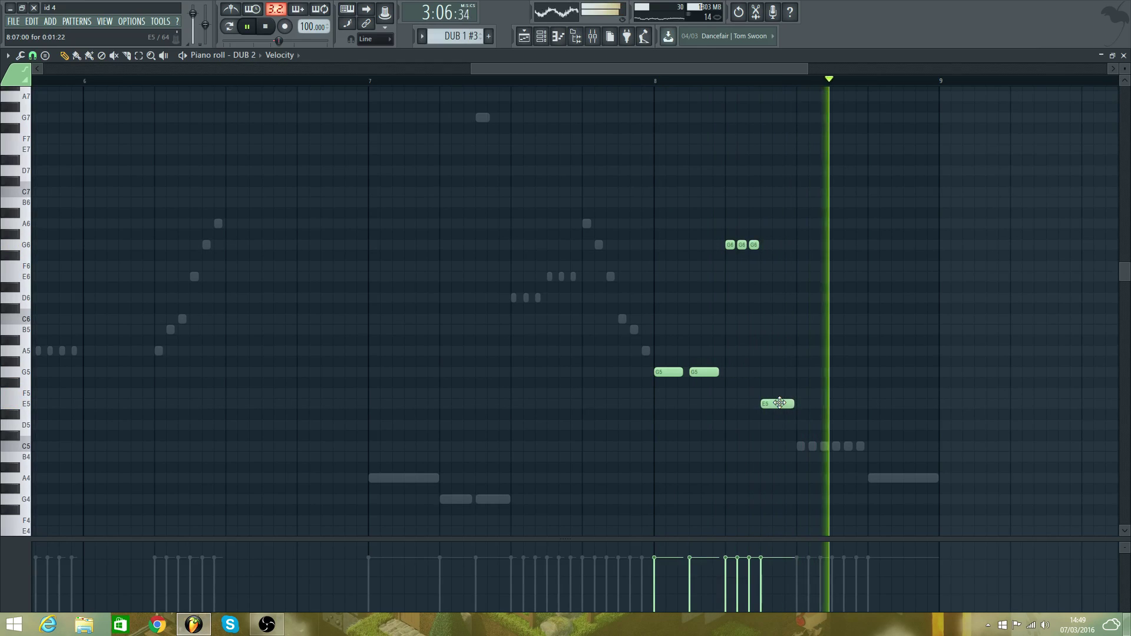
key(space)
drag(779, 403, 777, 409)
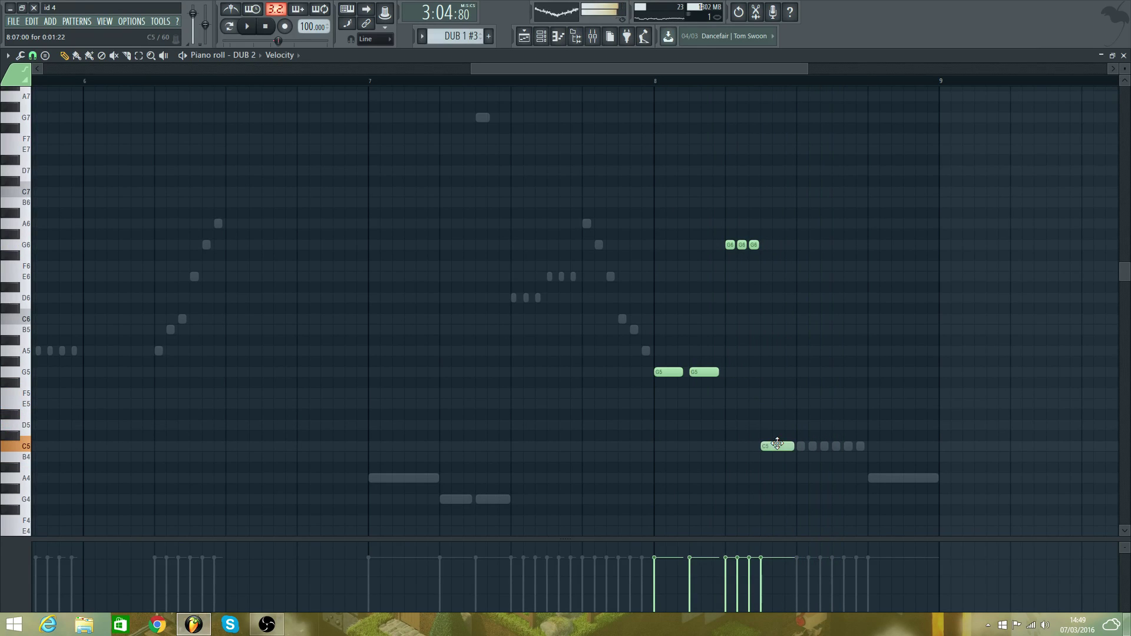
key(space)
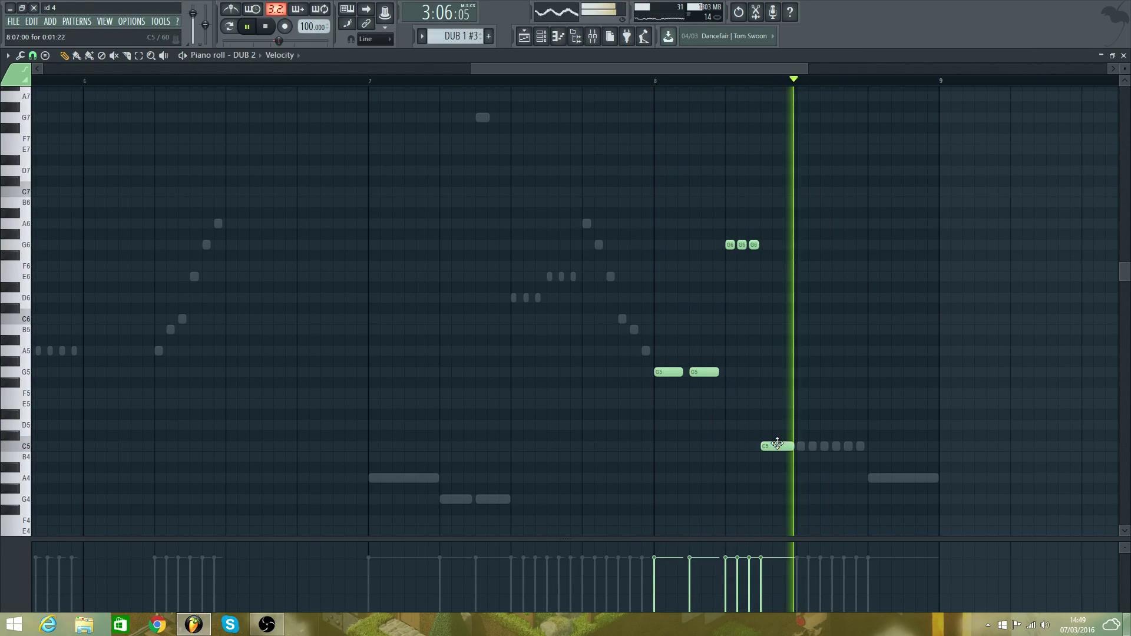
- Delete bar 8's long C5 note in DUB 2, transpose the three short G6 notes to G4, and audition the bar
right_click(777, 445)
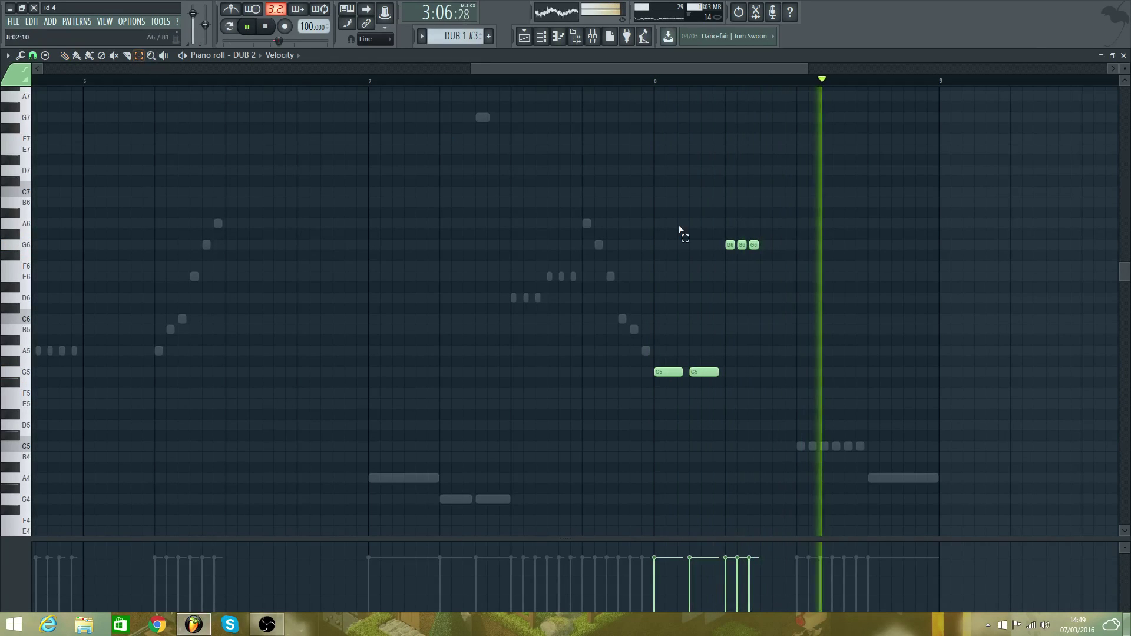
drag(714, 219, 841, 262)
click(64, 56)
key(space)
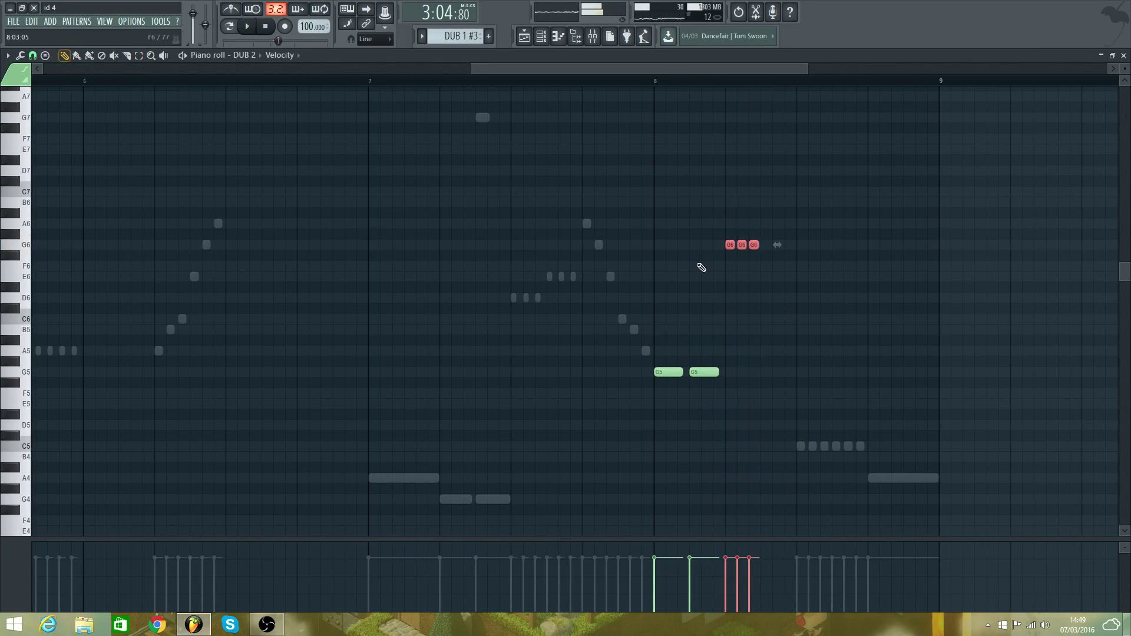
key(space)
drag(733, 281, 739, 487)
drag(743, 490, 731, 501)
key(space)
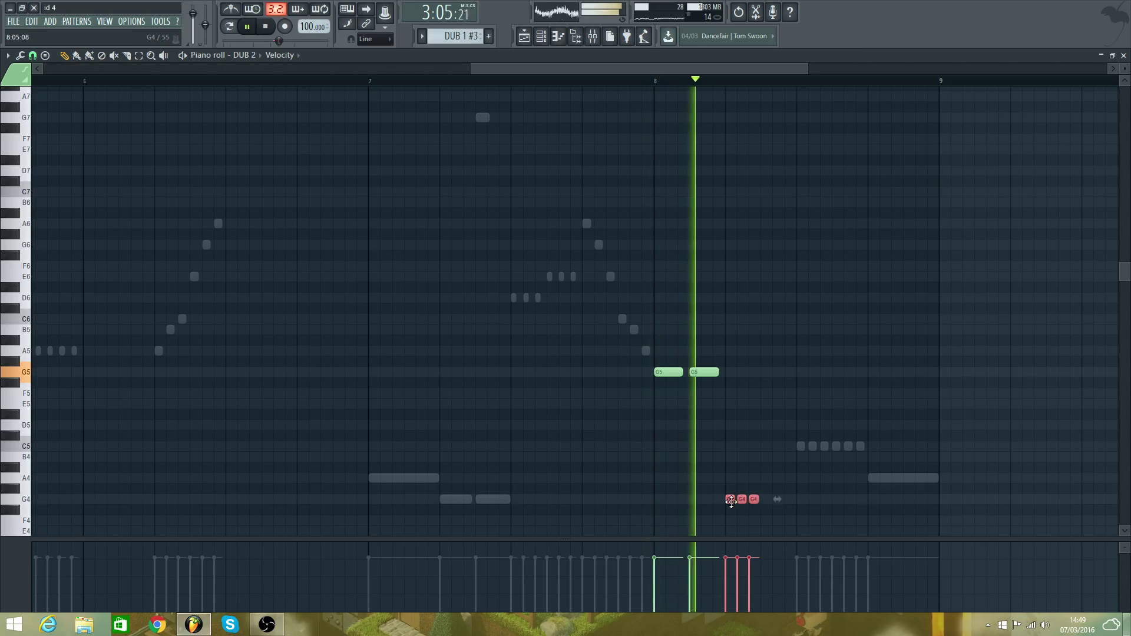
click(768, 504)
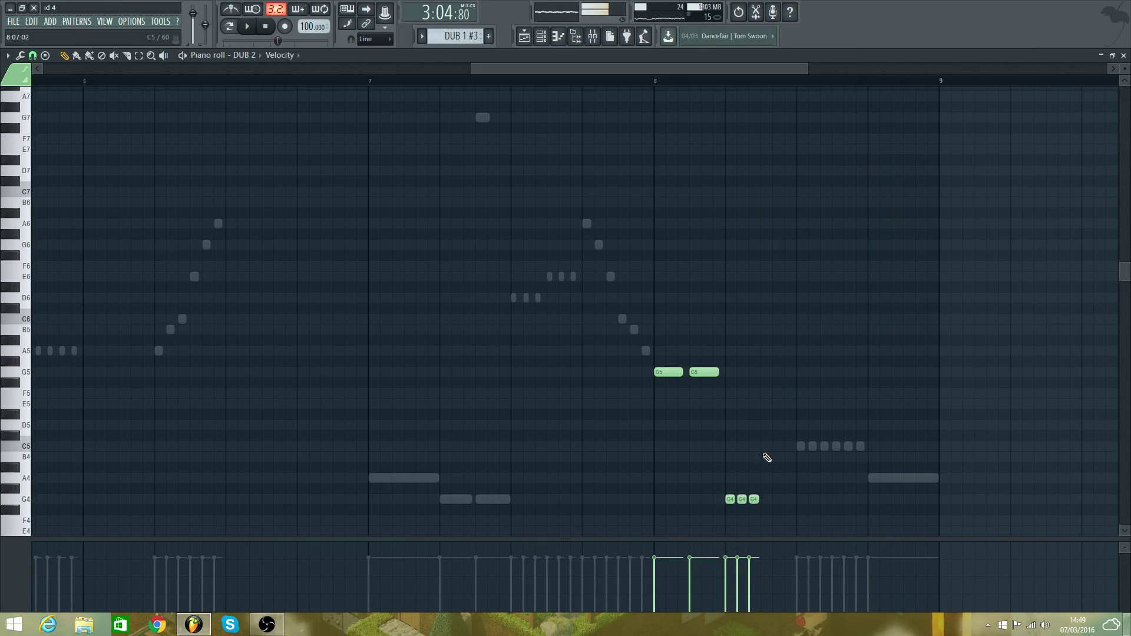
- Replace bar 8's three short G4 notes with two long G4 notes at 8:05 and 8:07, audition them, and open the playlist
click(779, 500)
drag(779, 500, 753, 501)
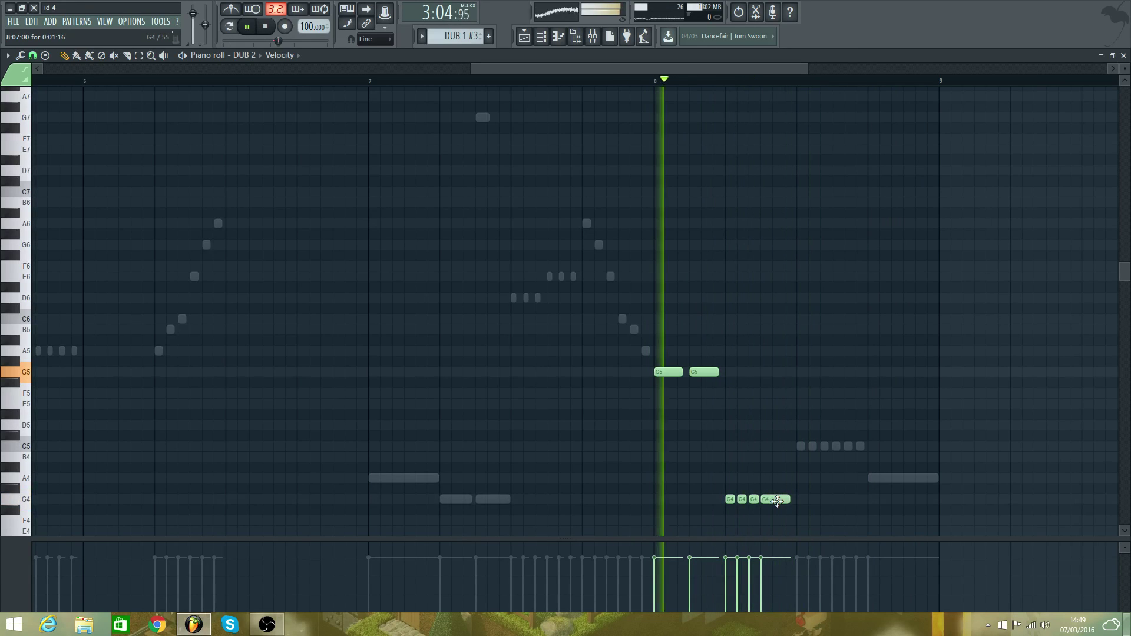
right_click(753, 501)
right_click(741, 501)
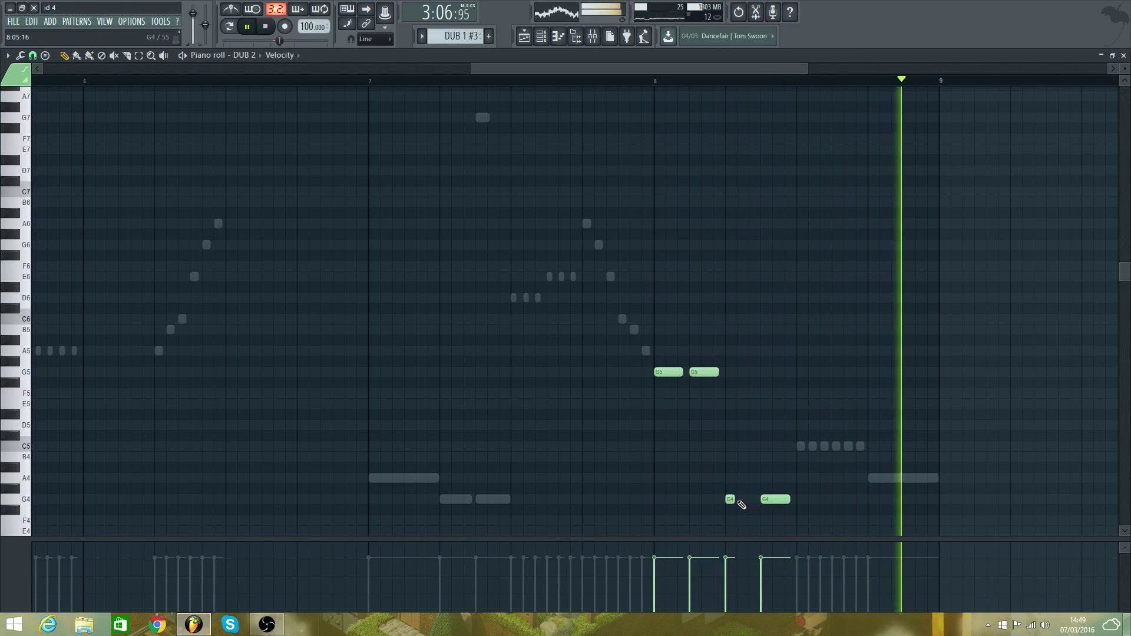
key(space)
right_click(733, 501)
click(734, 500)
key(space)
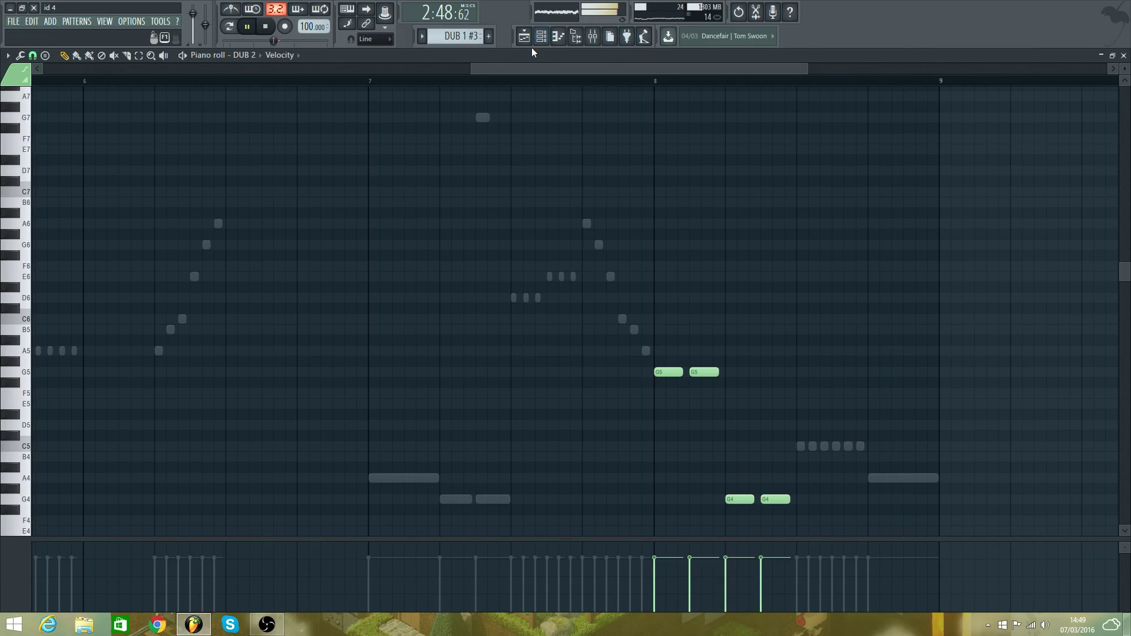
click(558, 36)
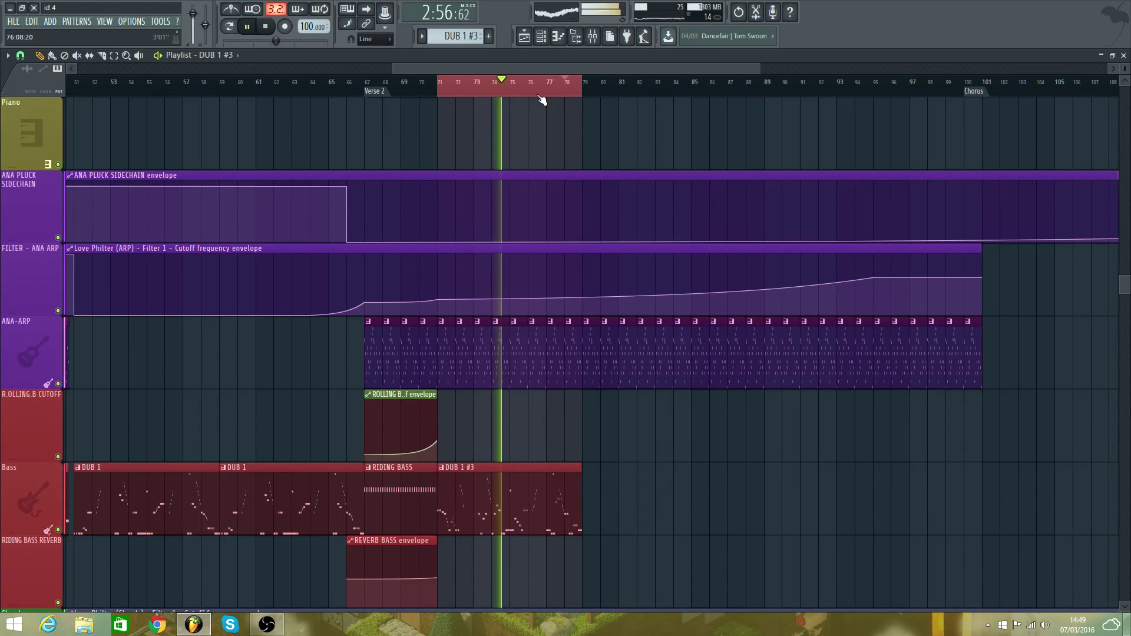
- Try removing the ANA-ARP clips at bars 70 and 71, and undo the deletion
right_click(430, 359)
right_click(446, 335)
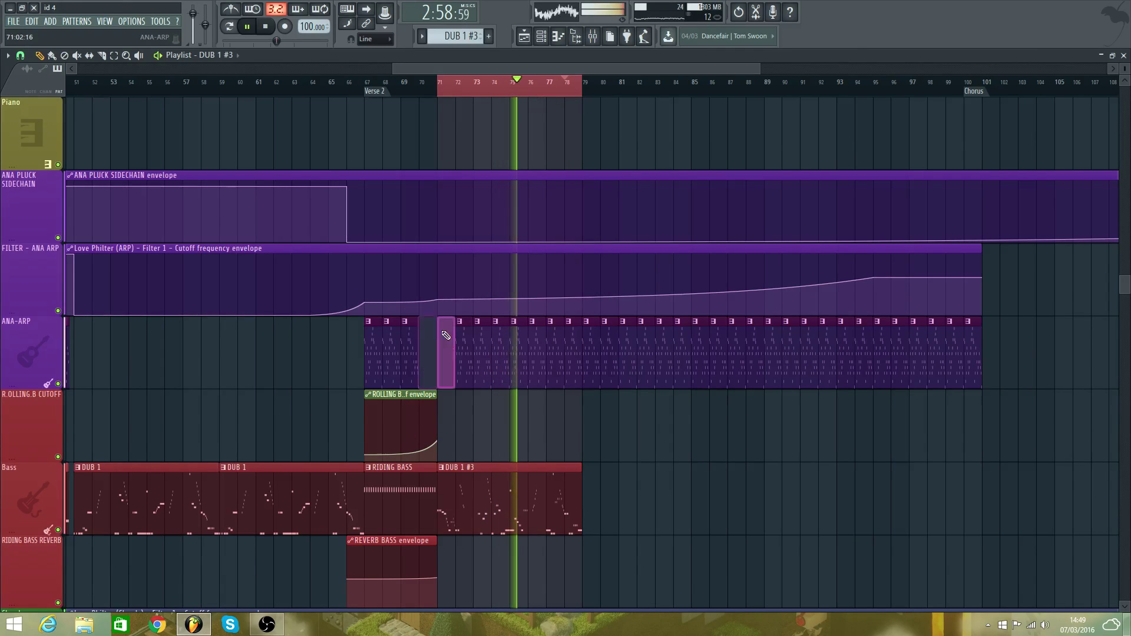
click(27, 22)
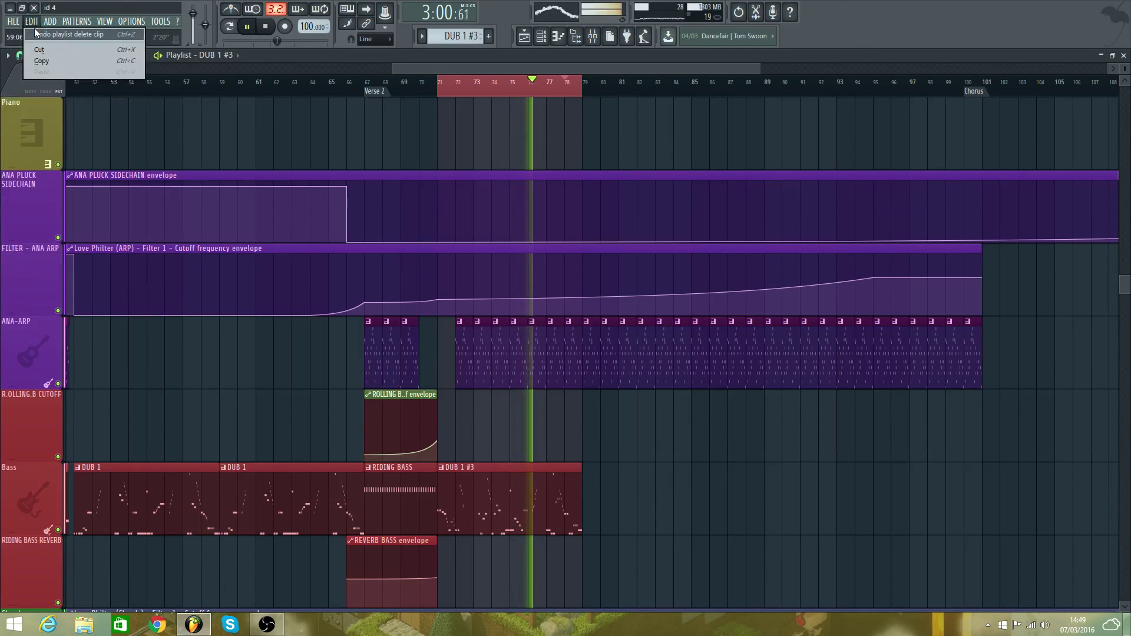
click(53, 33)
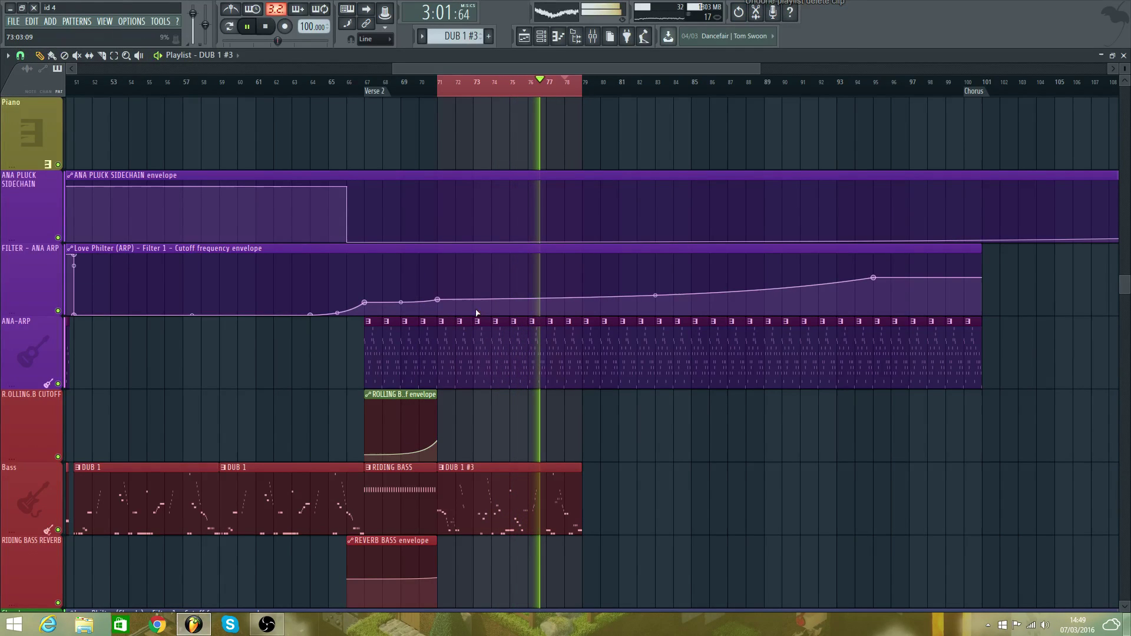
- Add a point at bar 71 in the Love Philter cutoff envelope that drops the filter to minimum, and play from there
right_click(438, 314)
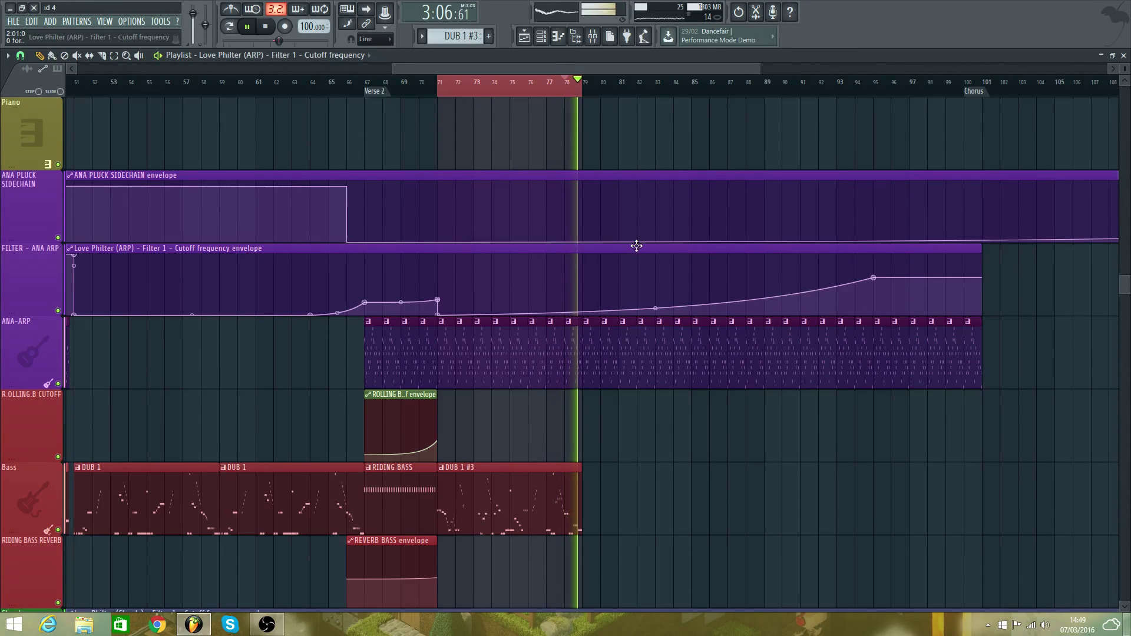
click(451, 79)
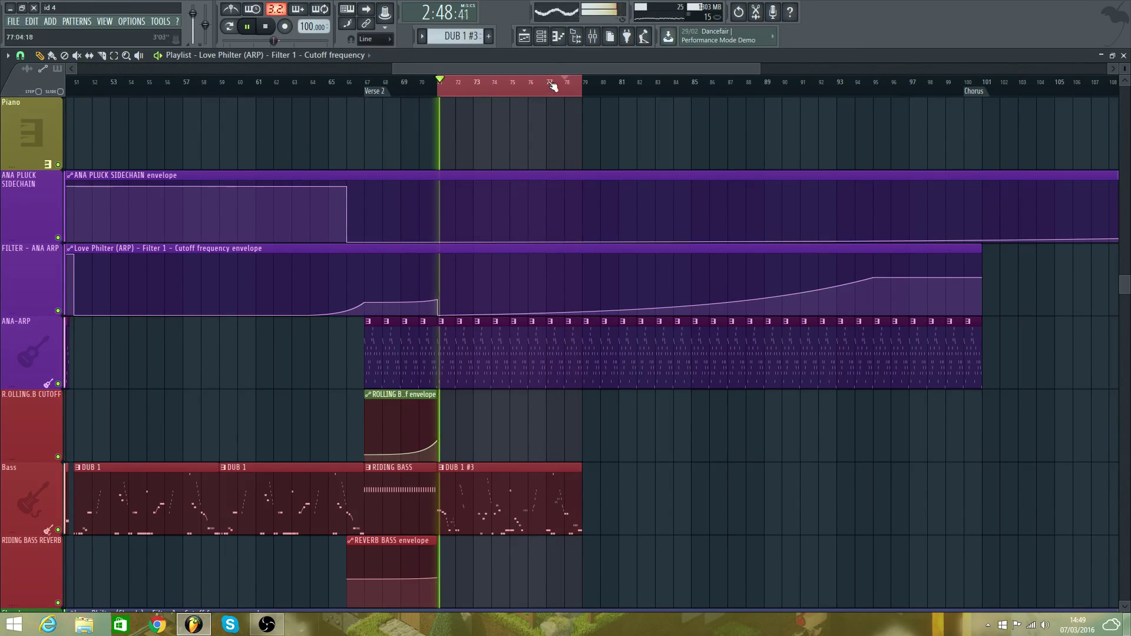
click(444, 93)
drag(460, 71, 144, 70)
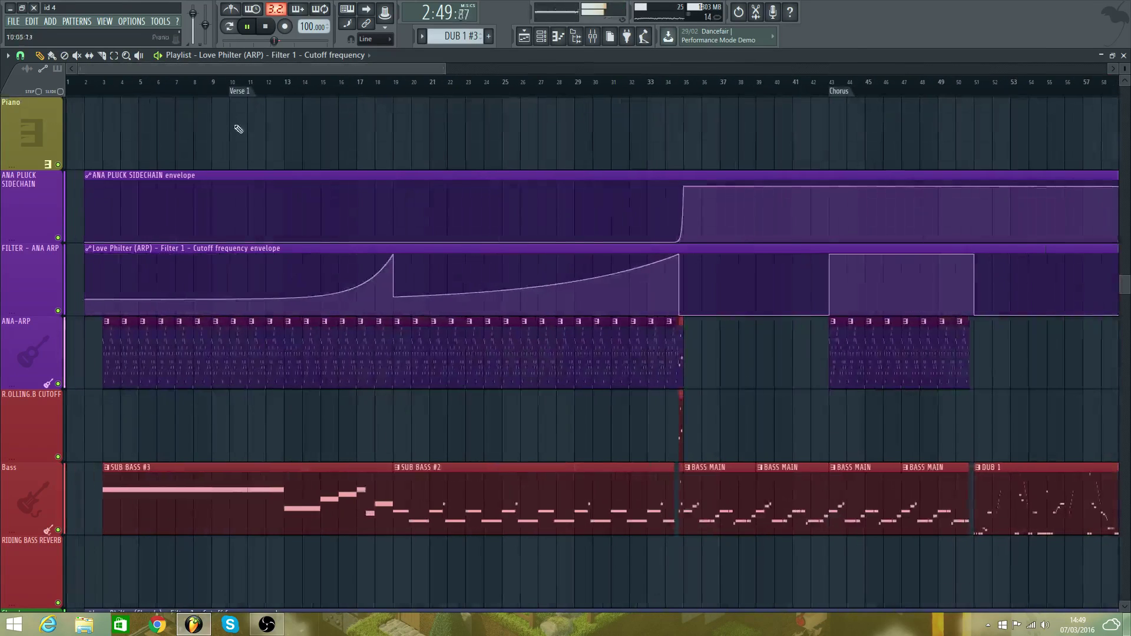
- Look over the arrangement from Verse 1 to the second Chorus, focusing on the tracks around the looped bars 71 to 78
scroll(235, 125, up, 9)
drag(446, 69, 949, 127)
scroll(838, 143, down, 6)
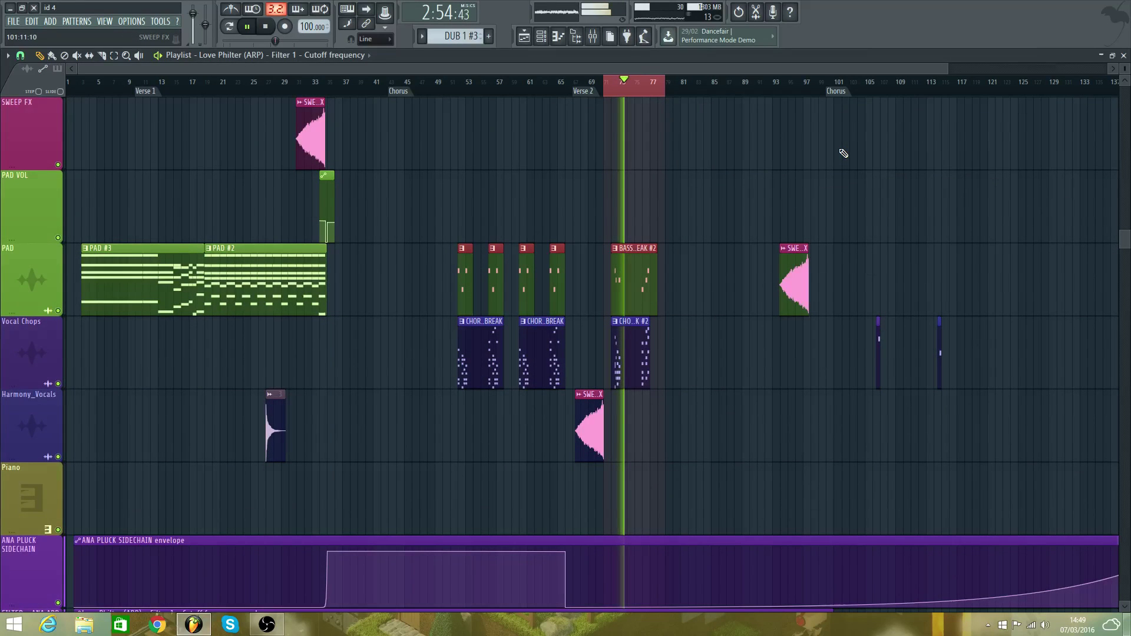
scroll(776, 152, up, 6)
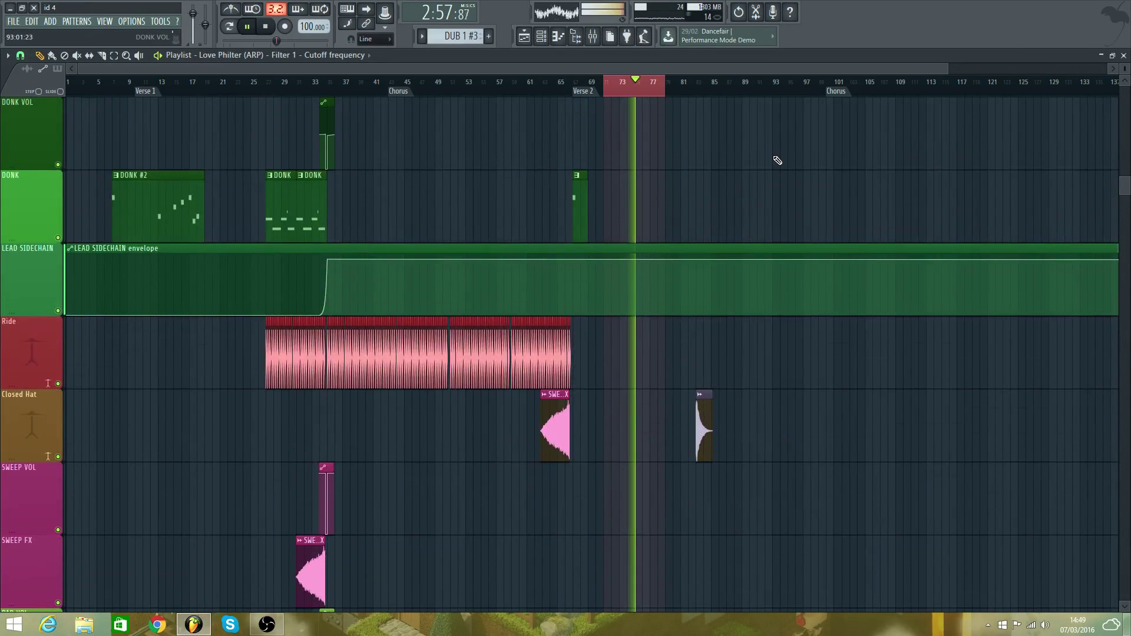
scroll(669, 93, down, 1)
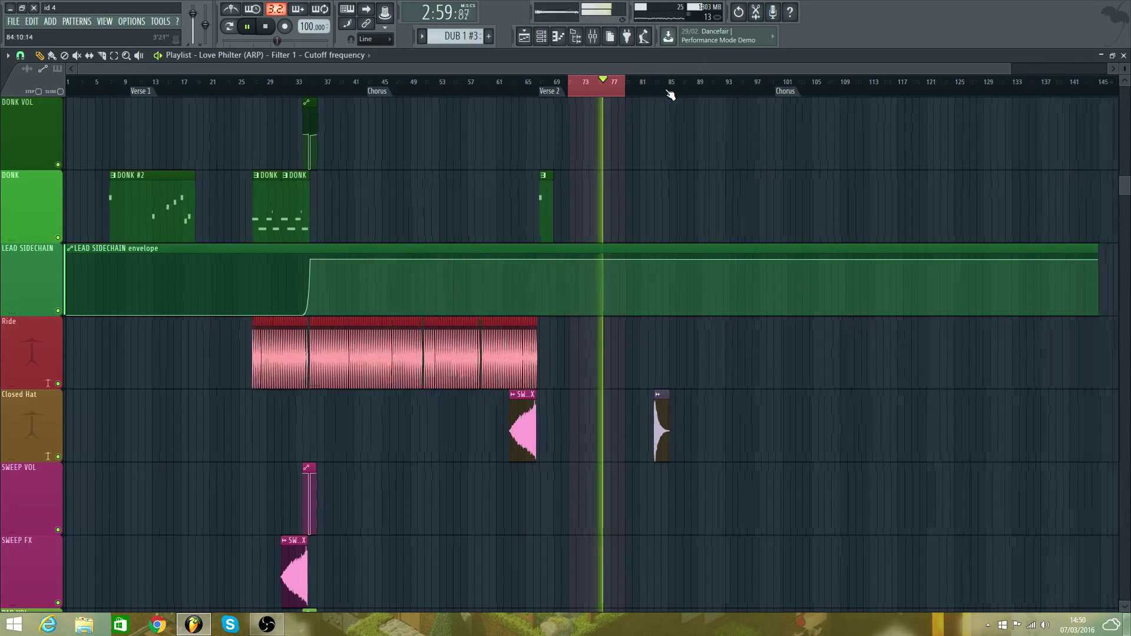
scroll(670, 93, up, 5)
scroll(624, 101, down, 1)
scroll(371, 121, up, 1)
scroll(371, 121, up, 8)
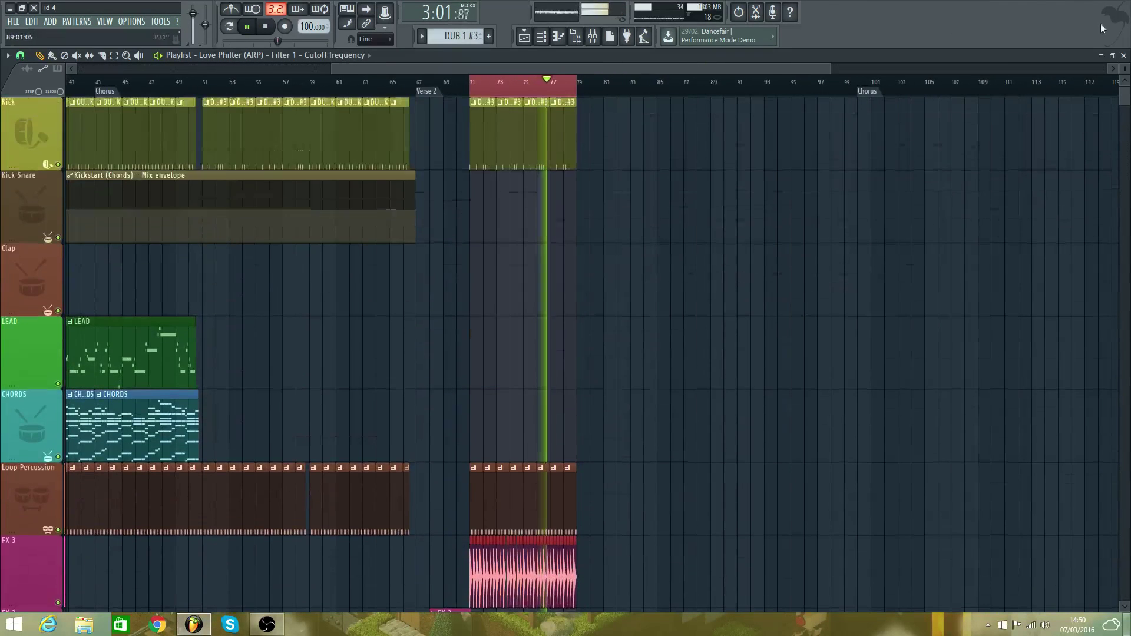
- Shrink the playlist track height and trim the ends of the Loop Percussion and FX 3 clips just before bar 79
drag(1124, 68, 1124, 45)
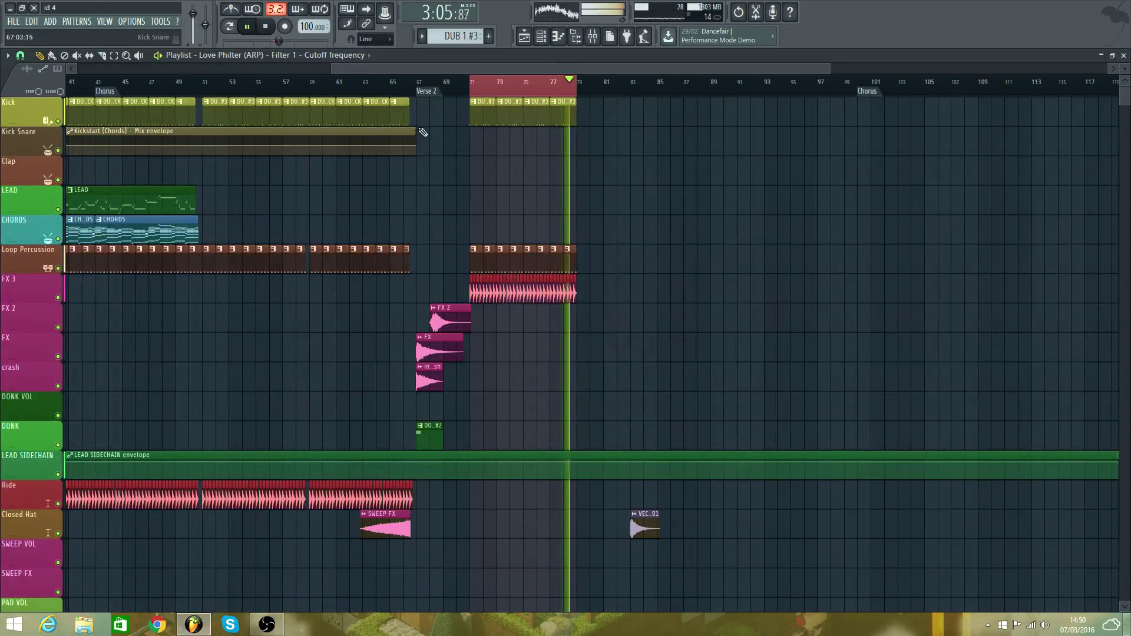
scroll(580, 172, down, 7)
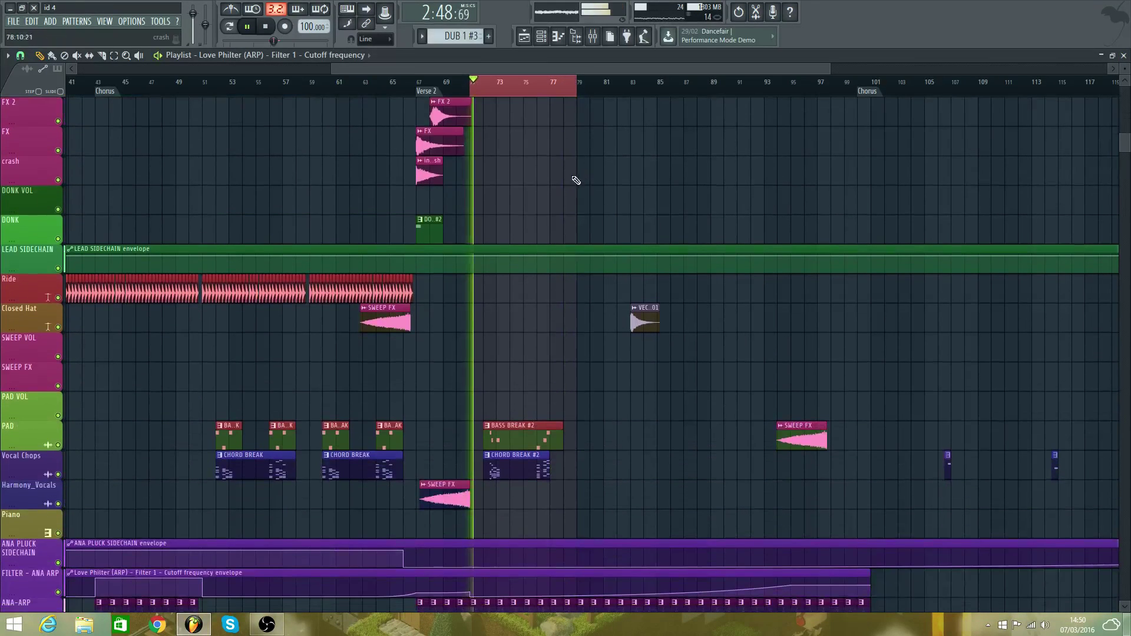
scroll(583, 171, up, 5)
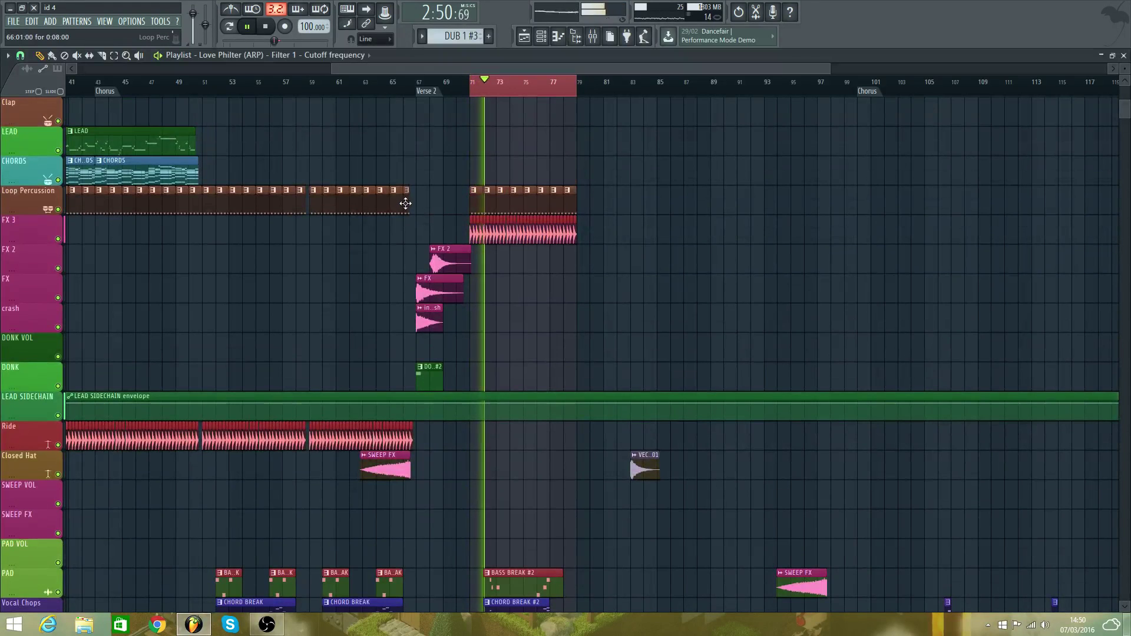
right_click(571, 200)
click(578, 202)
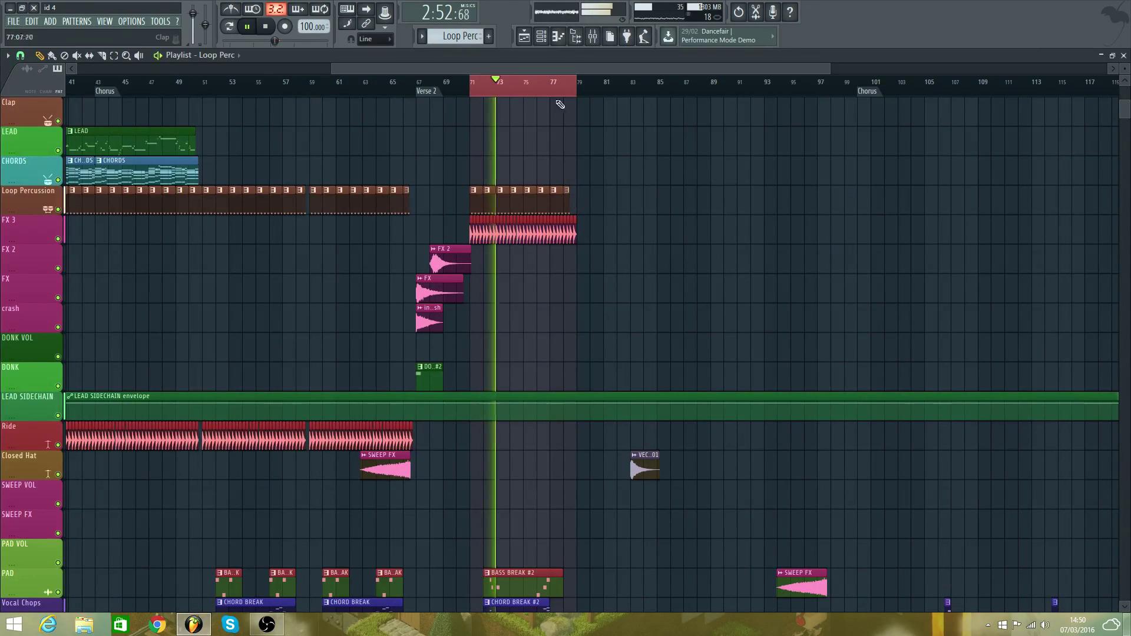
right_click(575, 227)
key(KP_Divide)
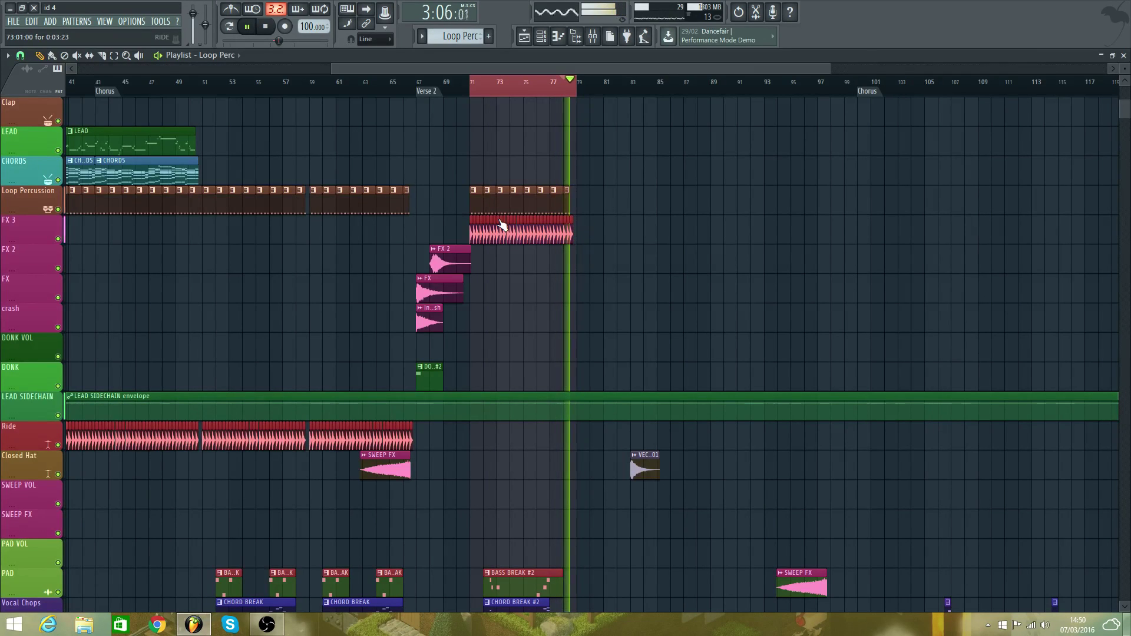
- Copy the Big Snare fill and Snare roll Filter envelope leading into Verse 2 to bars 71 through 78
scroll(565, 221, down, 5)
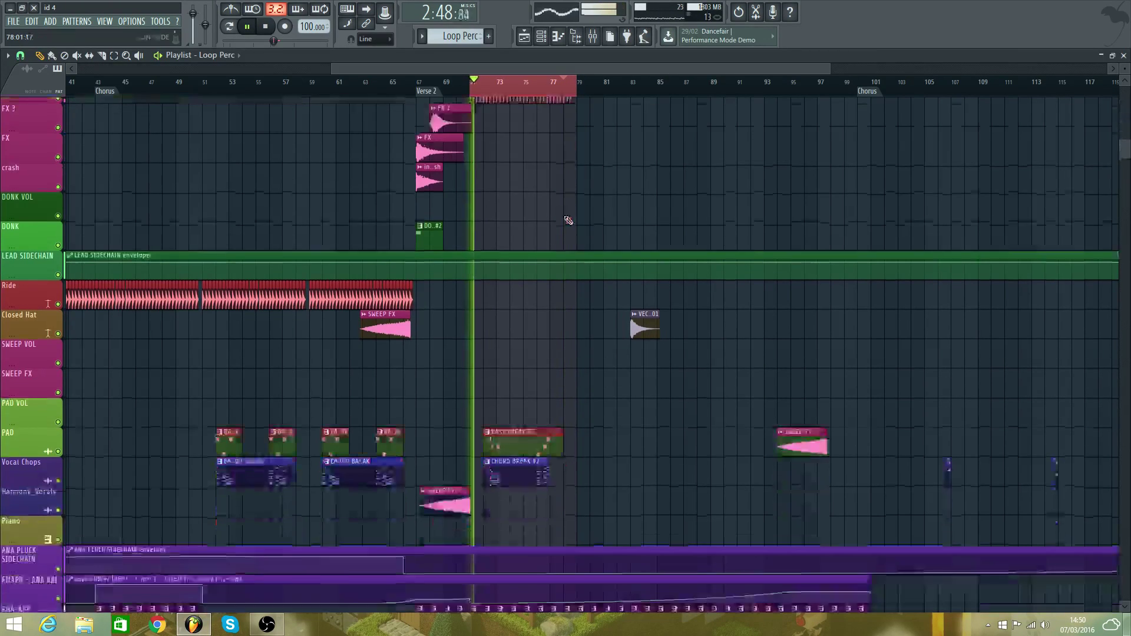
scroll(566, 223, down, 10)
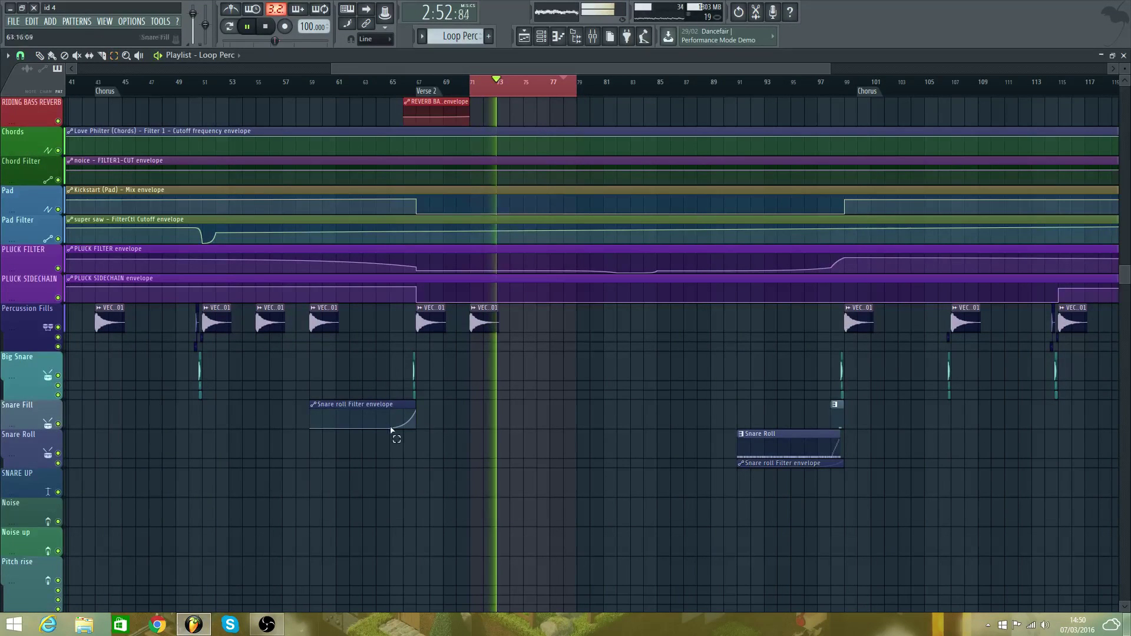
drag(414, 443, 382, 367)
drag(459, 450, 358, 378)
key(ctrl+c)
key(ctrl+v)
click(40, 56)
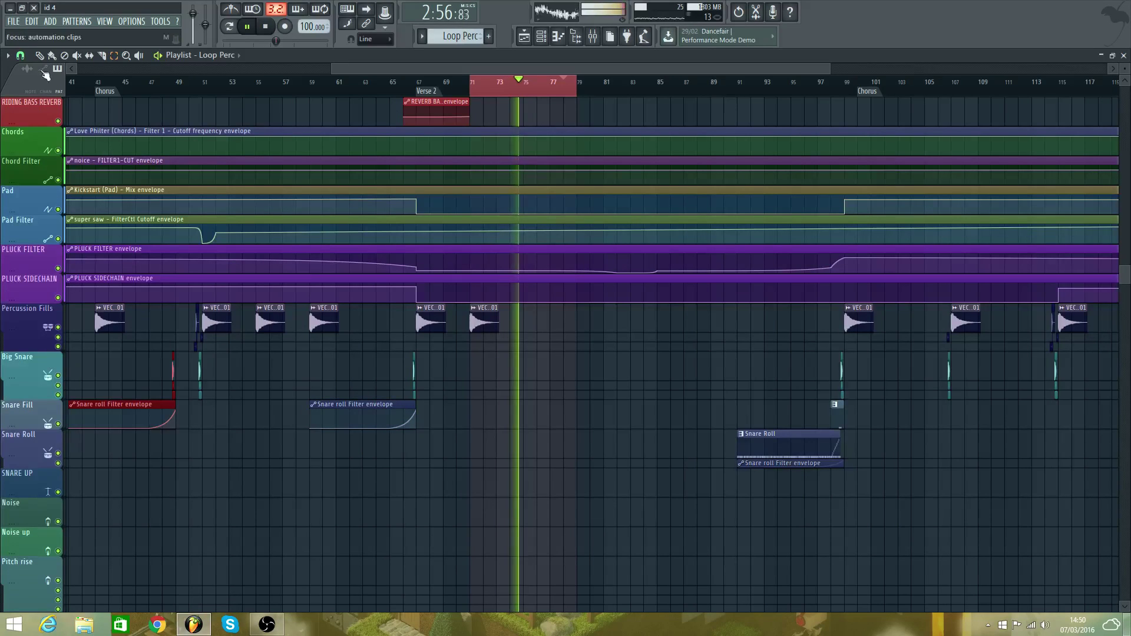
drag(155, 407, 555, 408)
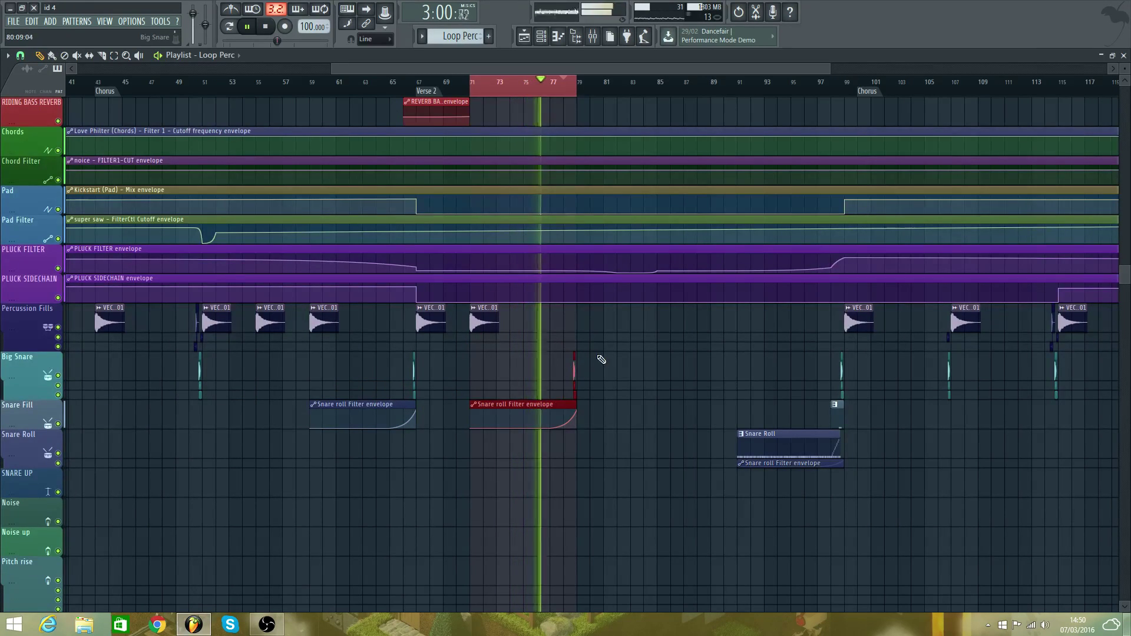
- Delete the ANA-ARP clips from bar 72 up to bar 79
scroll(598, 355, up, 5)
scroll(598, 358, up, 4)
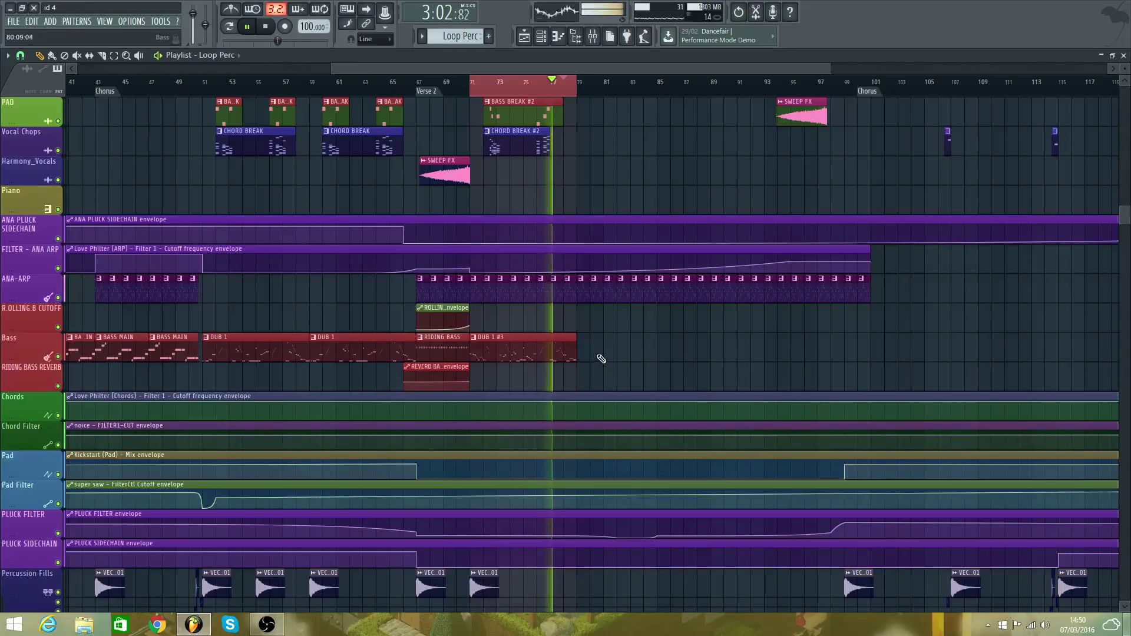
right_click(570, 297)
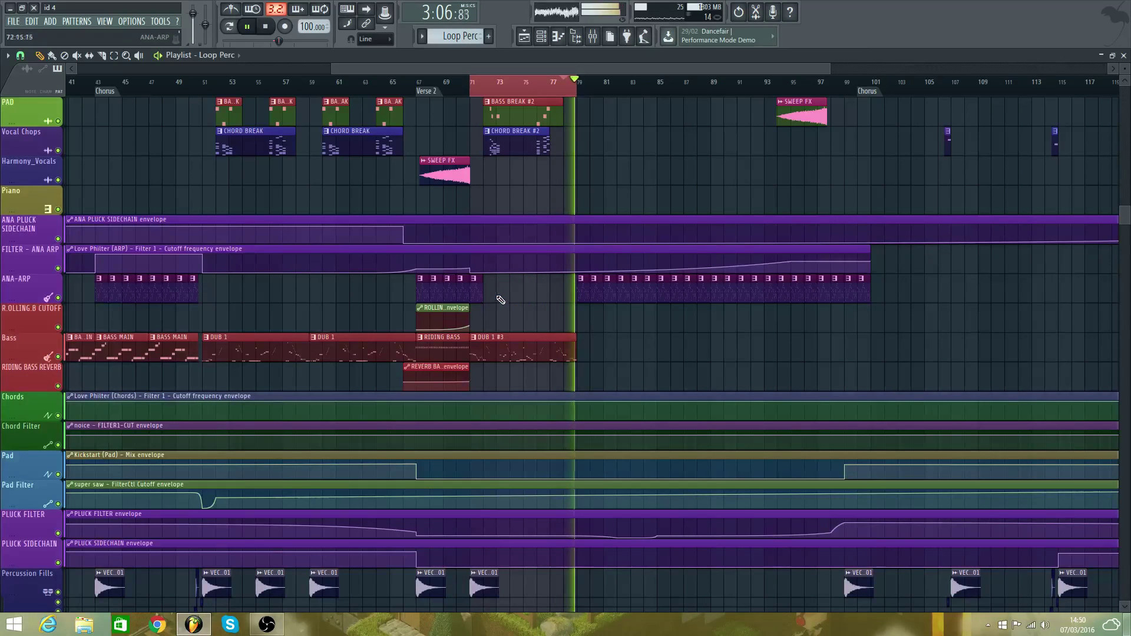
- Pick the DUB KICK pattern from the Kick track and move the VEC2 crash clip on the Closed Hat track to bar 79
scroll(566, 233, up, 18)
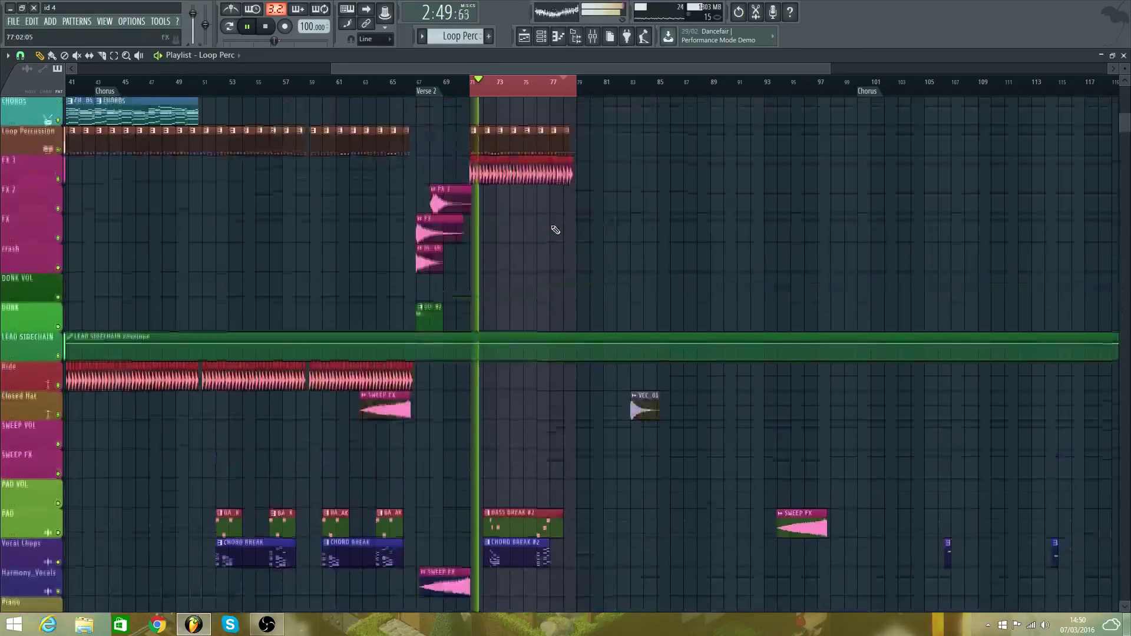
scroll(145, 115, up, 1)
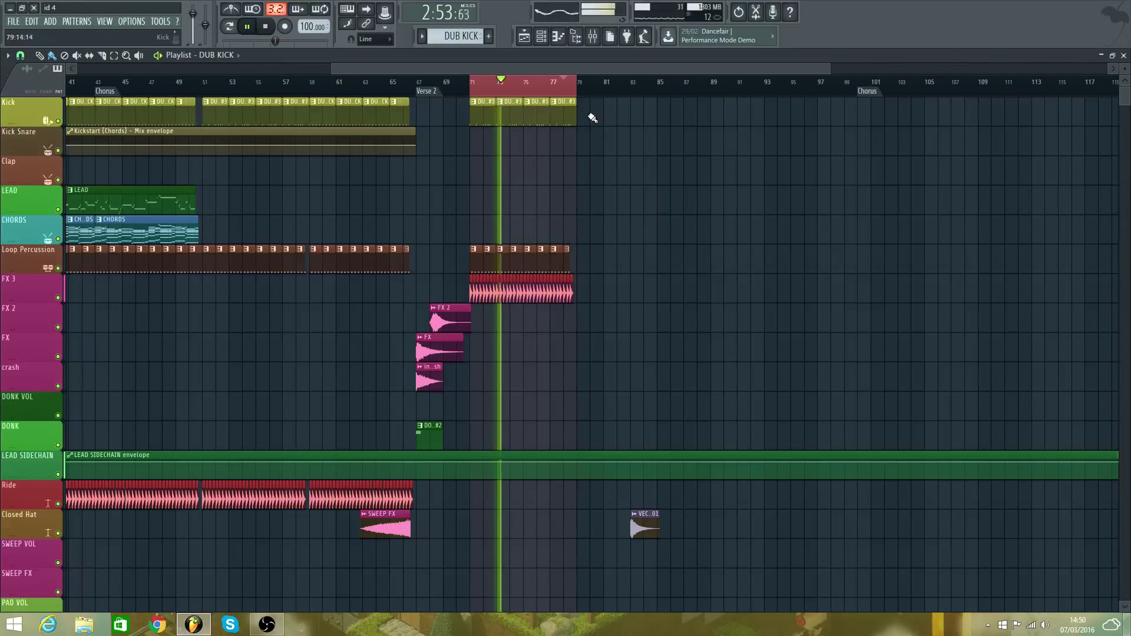
scroll(692, 222, down, 12)
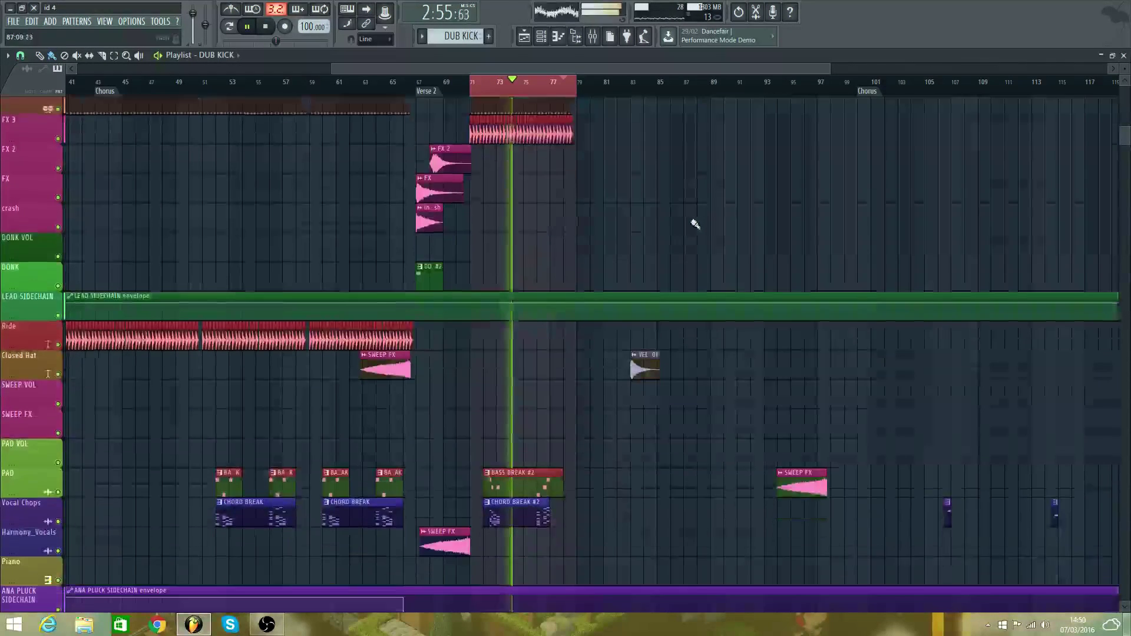
scroll(682, 318, up, 5)
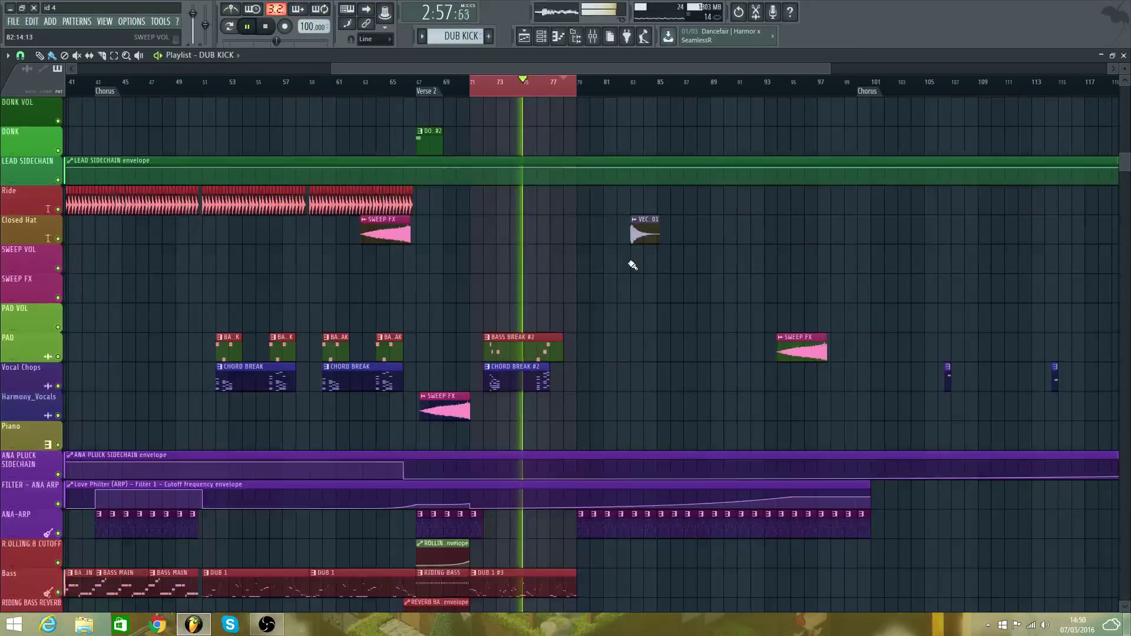
drag(642, 323, 590, 322)
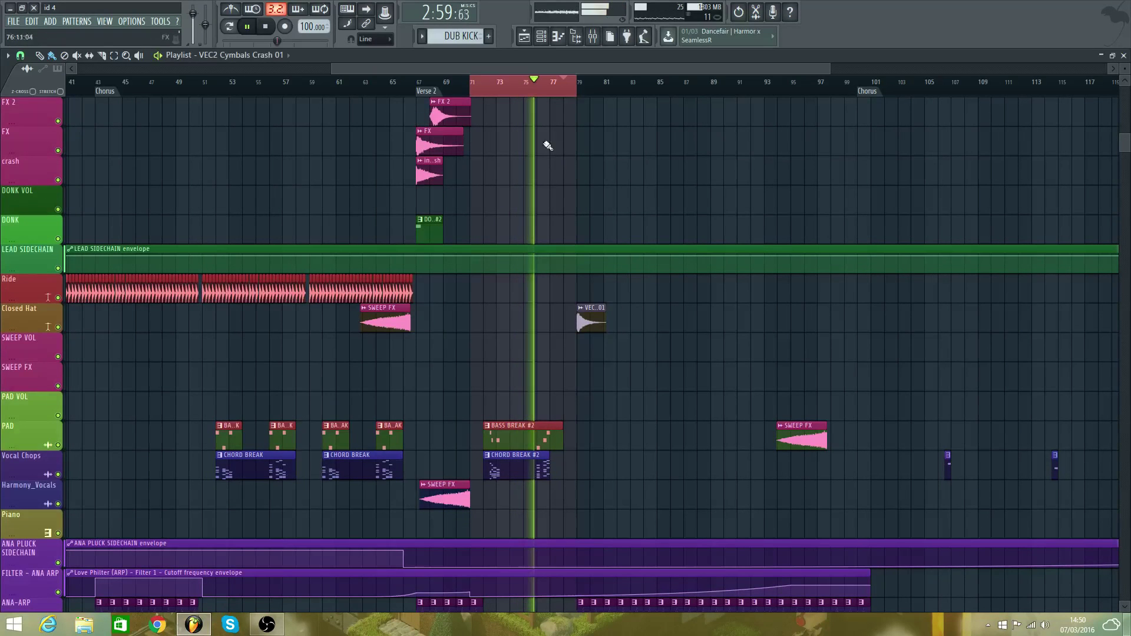
- Clear the loop region and paint DUB KICK clips on the Kick track from bar 79 up to bar 89
double_click(564, 99)
right_click(566, 113)
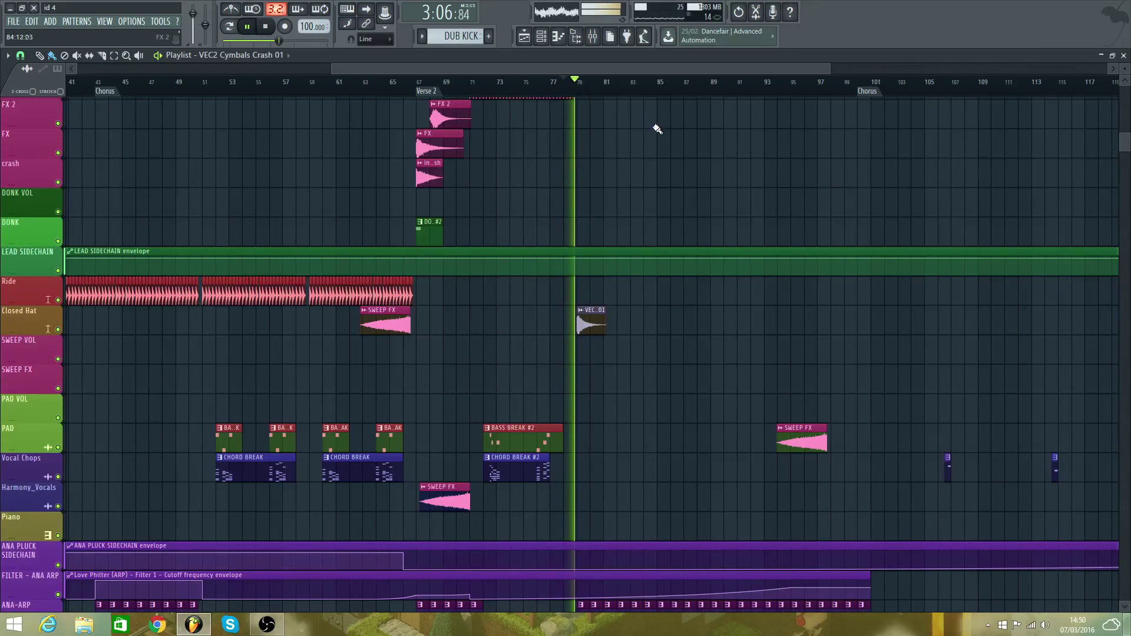
scroll(615, 152, up, 5)
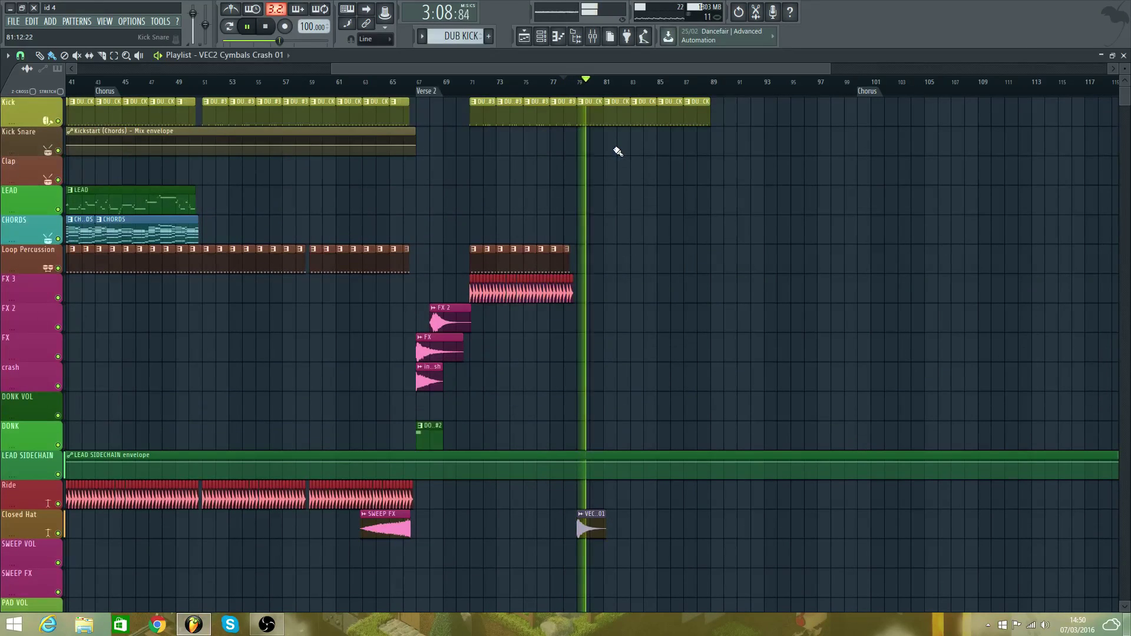
- Add points at bar 79 to raise the Love Philter (ARP) cutoff envelope and the ANA PLUCK SIDECHAIN envelope
drag(377, 71, 445, 204)
scroll(446, 204, down, 8)
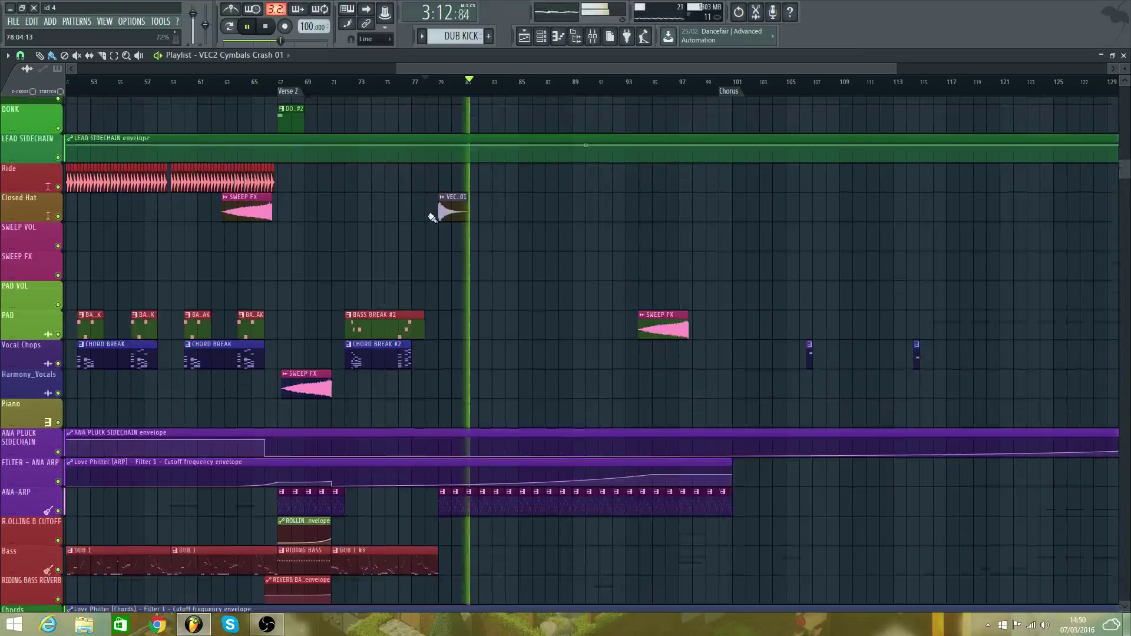
scroll(389, 379, down, 2)
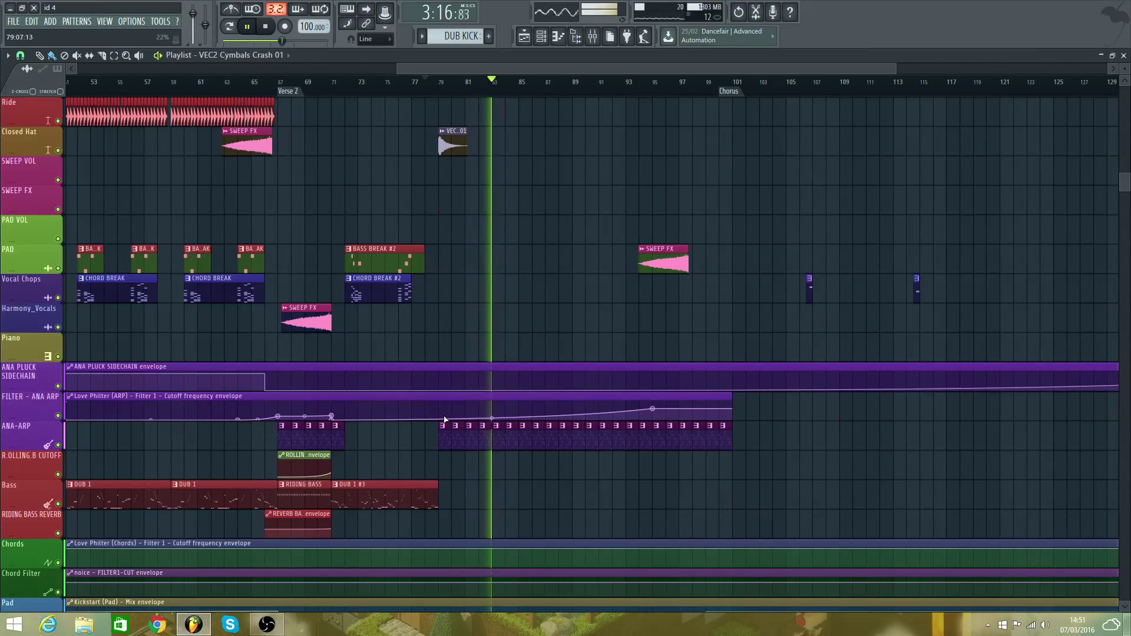
key(space)
key(space)
right_click(440, 416)
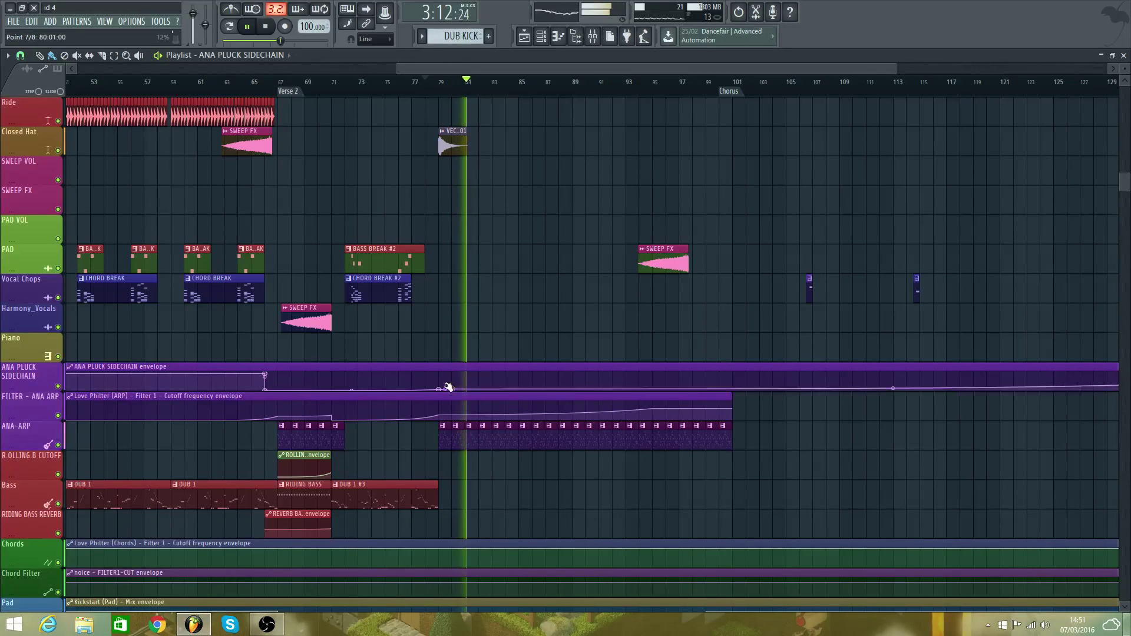
right_click(437, 378)
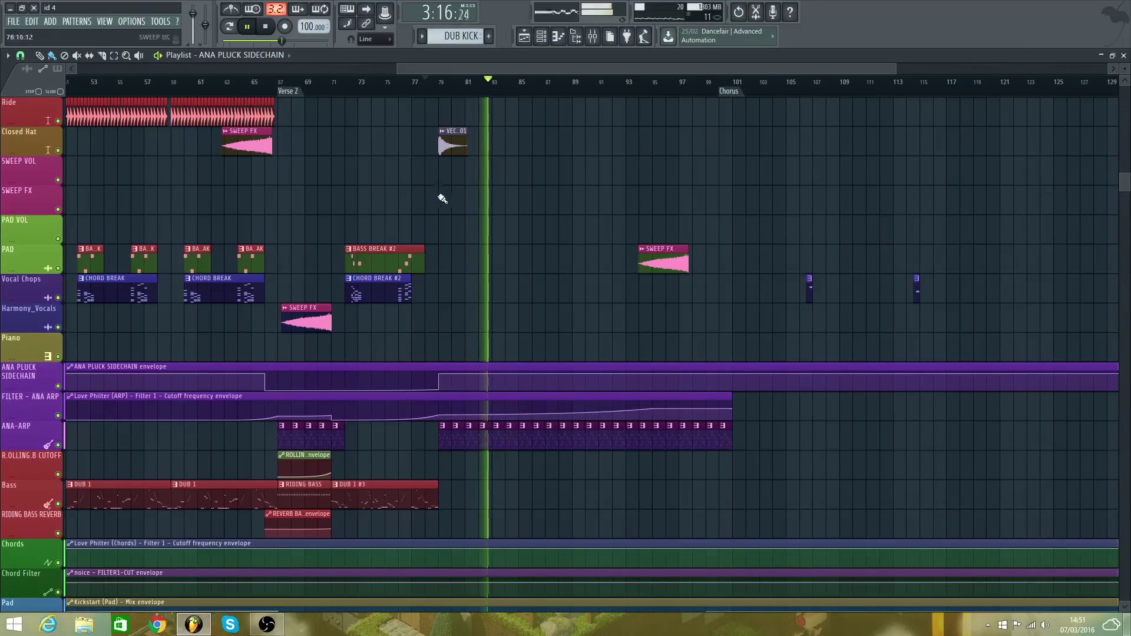
- Play the transition into bar 79 and check the drum, effect and bass tracks around it
scroll(440, 197, up, 12)
scroll(440, 199, up, 1)
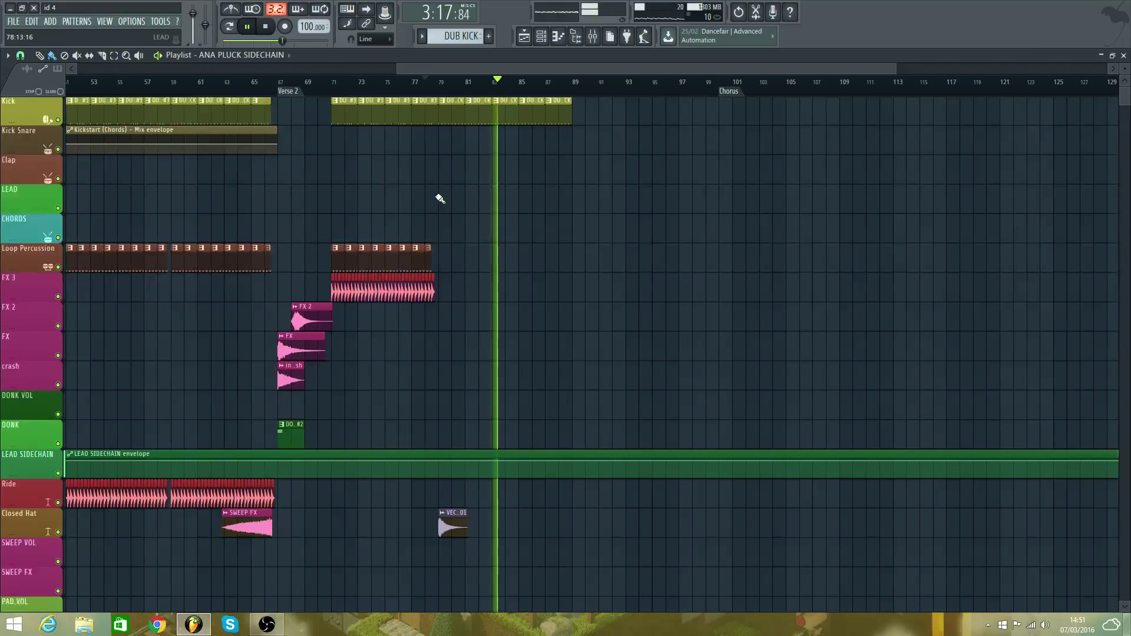
scroll(441, 199, down, 9)
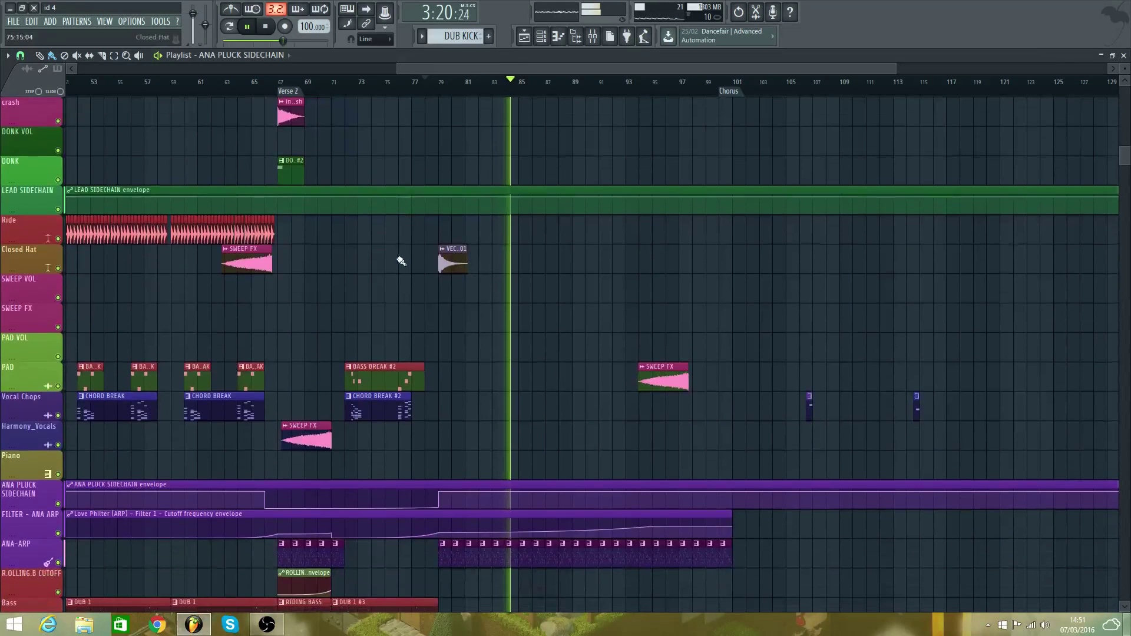
key(space)
scroll(413, 259, up, 1)
key(space)
scroll(421, 274, down, 2)
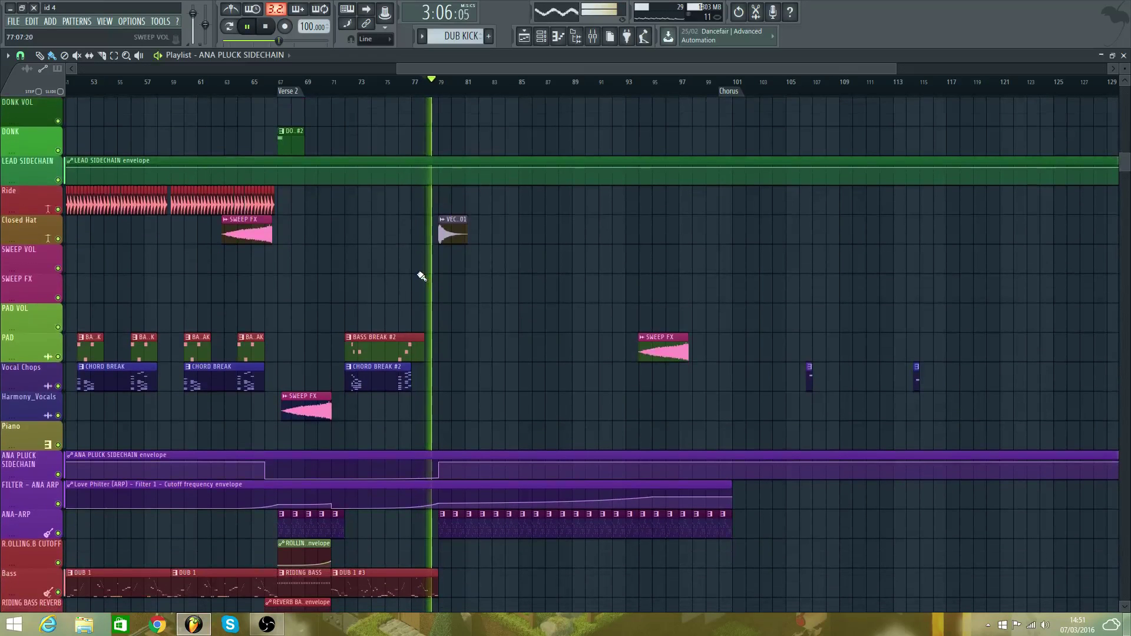
scroll(262, 238, down, 1)
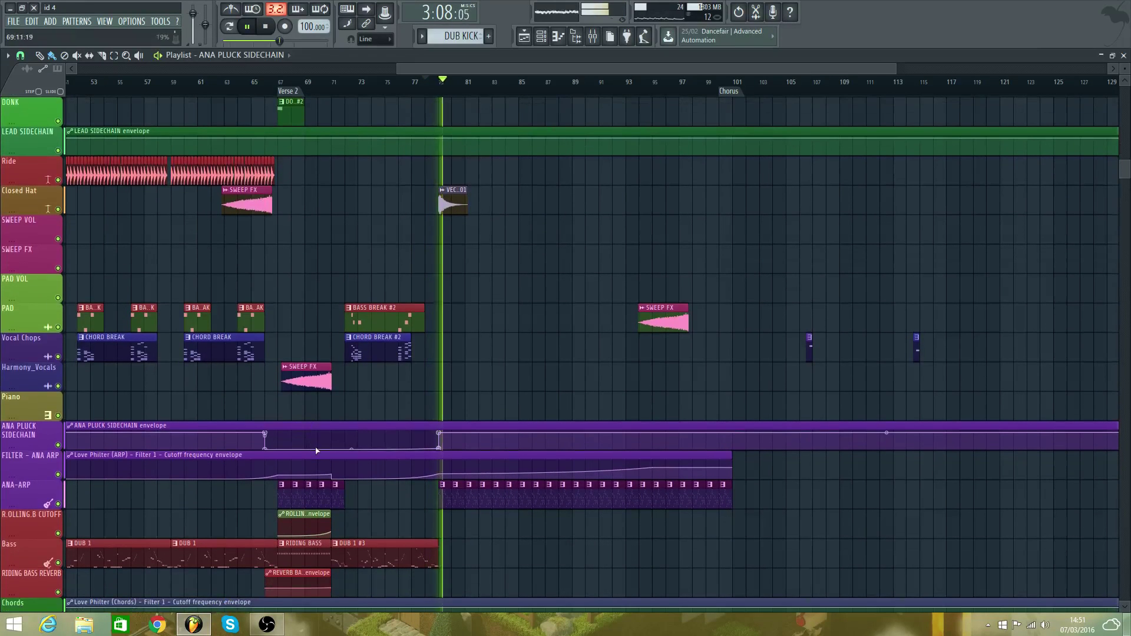
- Try a RIDING BASS clip at bar 79 on the Bass track and play from there
click(311, 544)
click(442, 557)
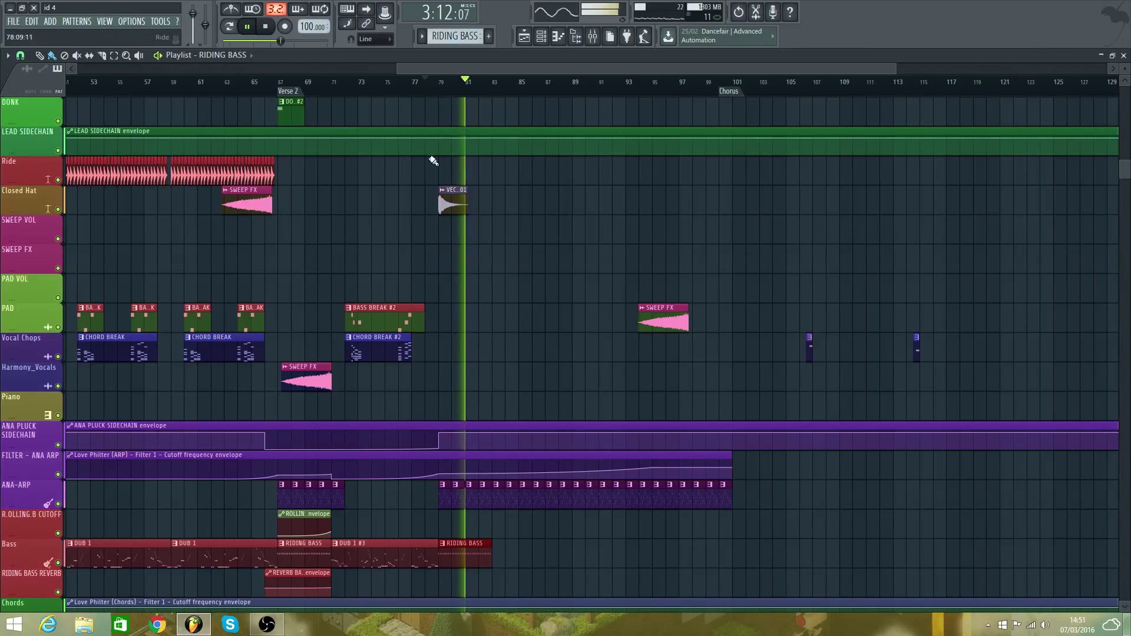
click(439, 95)
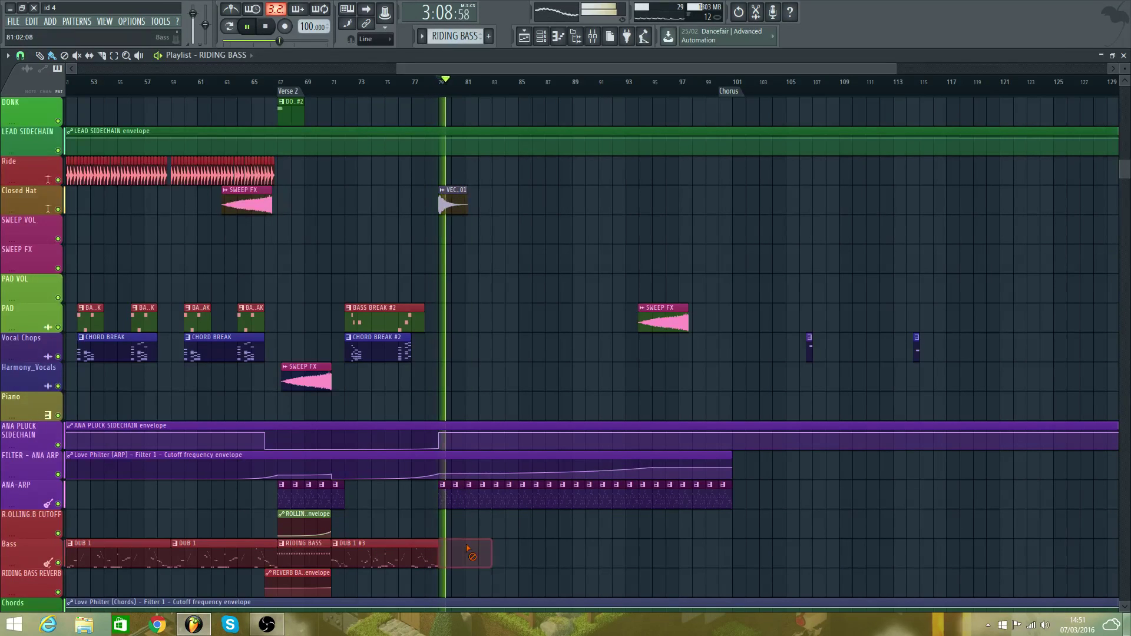
- Review the intro and first Chorus clips as a reference for the section from bar 79 and replay that section
scroll(403, 188, up, 5)
drag(439, 70, 120, 70)
key(space)
key(space)
scroll(395, 338, up, 1)
scroll(394, 337, up, 3)
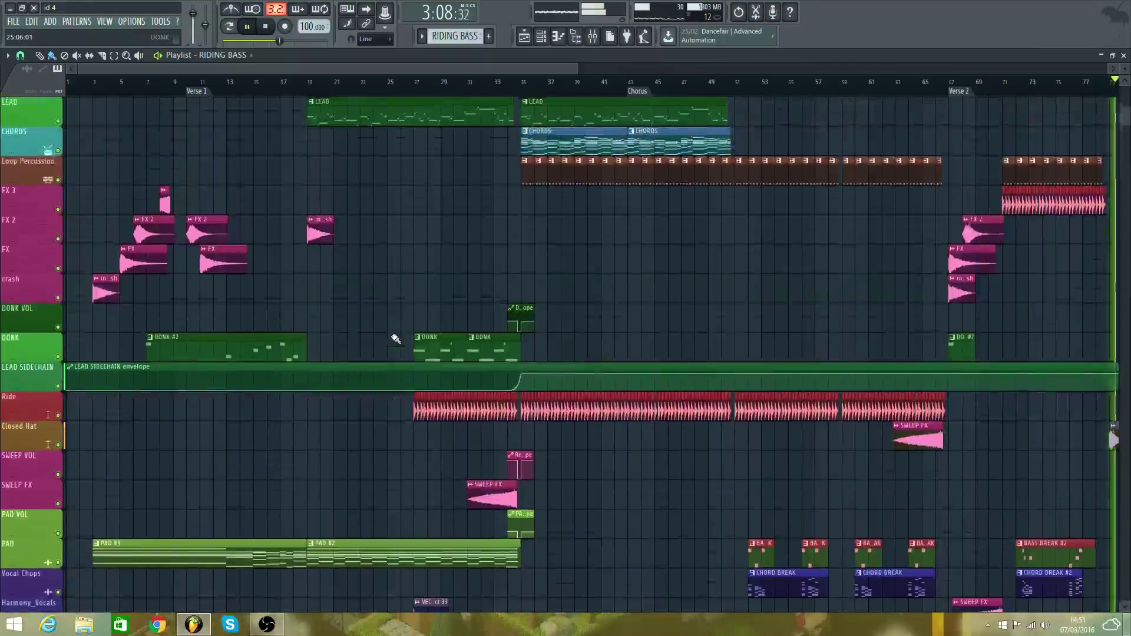
scroll(537, 291, down, 4)
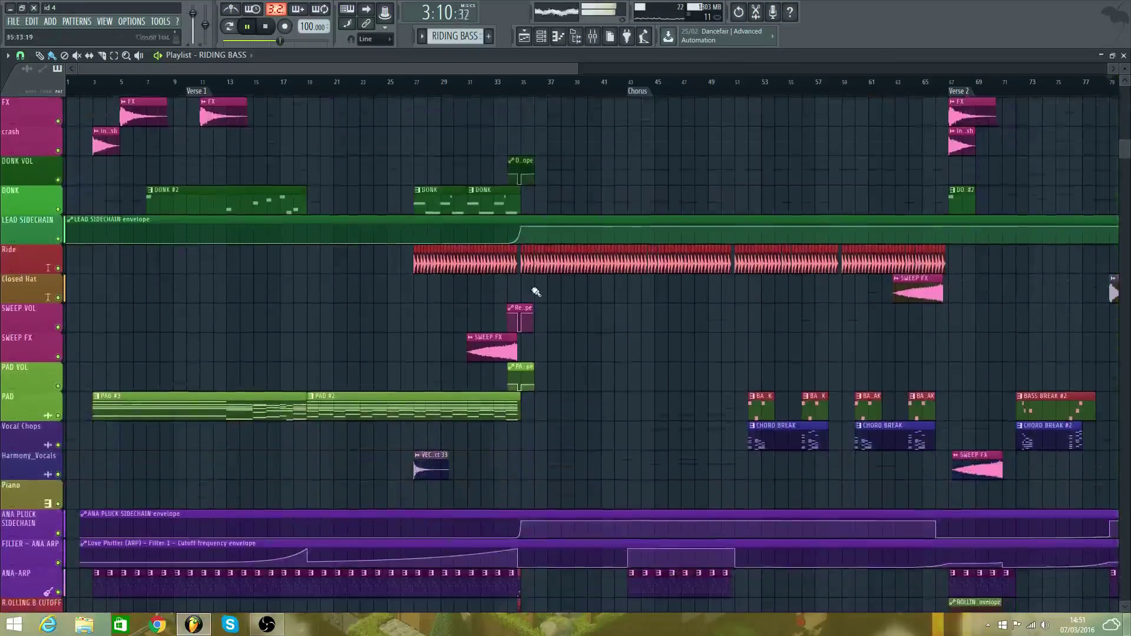
drag(497, 70, 682, 129)
key(space)
key(space)
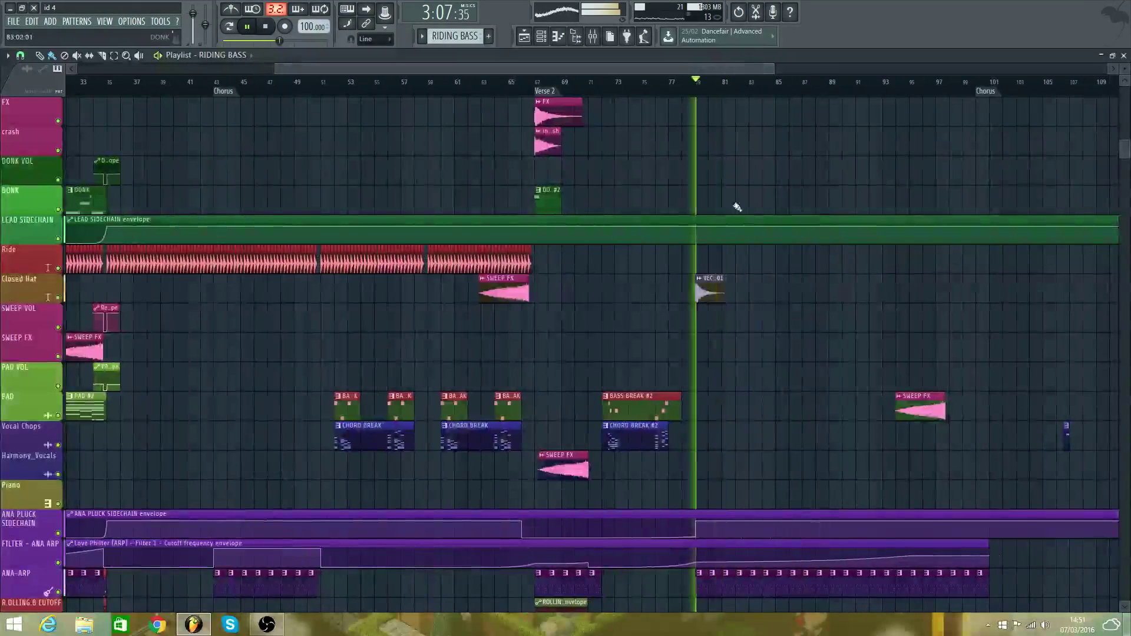
- Try a CHORDS clip at bar 79 on the FX 3 track
scroll(671, 204, down, 2)
scroll(665, 204, down, 4)
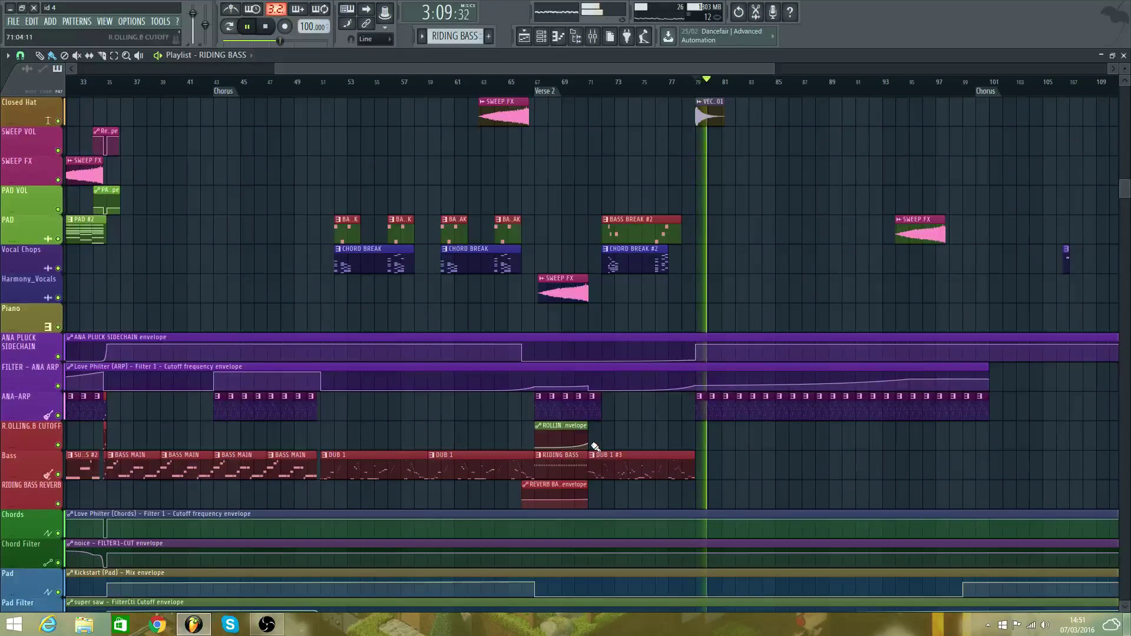
scroll(339, 351, up, 14)
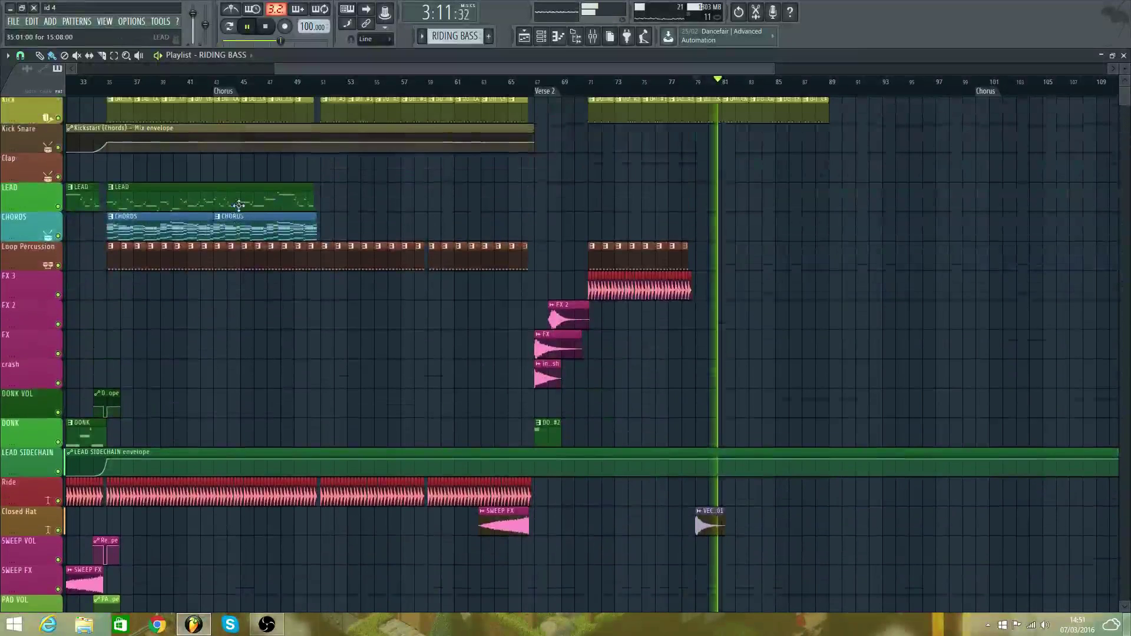
key(space)
click(699, 286)
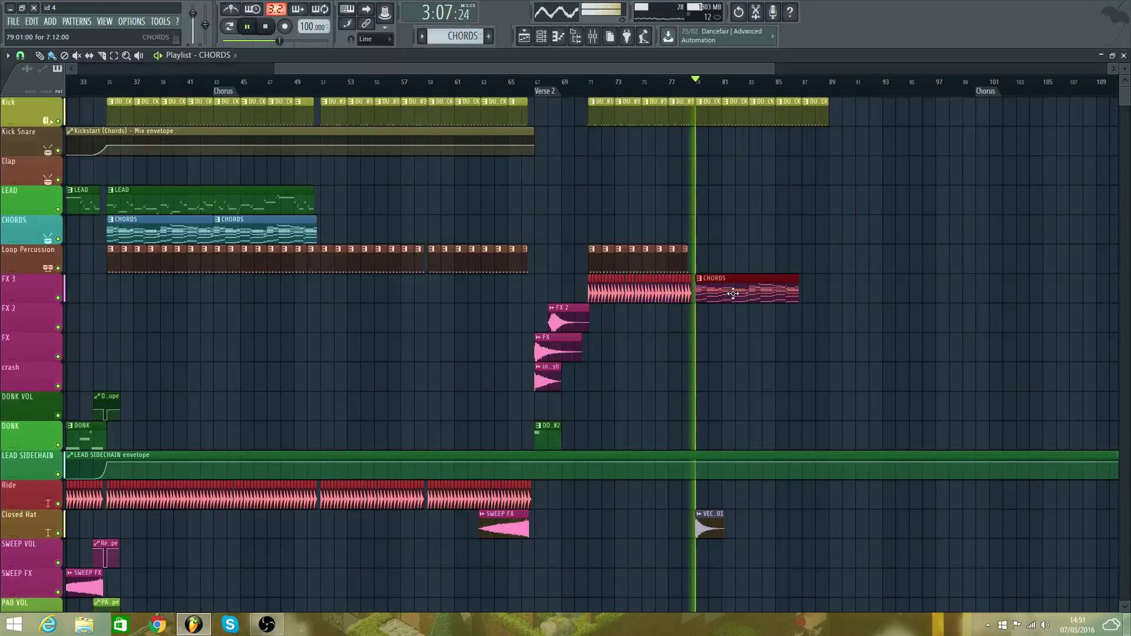
right_click(731, 297)
key(space)
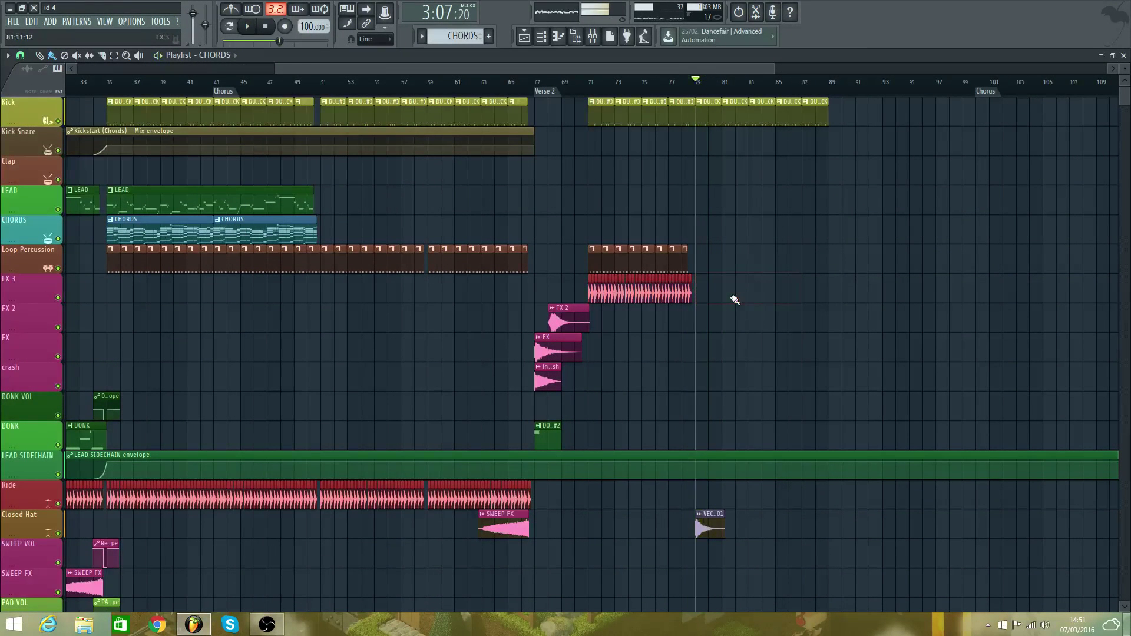
- Place a DUB 1 clip at bar 79 on the Bass track and a CHORD BREAK clip at bar 80 on the Harmony_Vocals track
scroll(677, 331, down, 14)
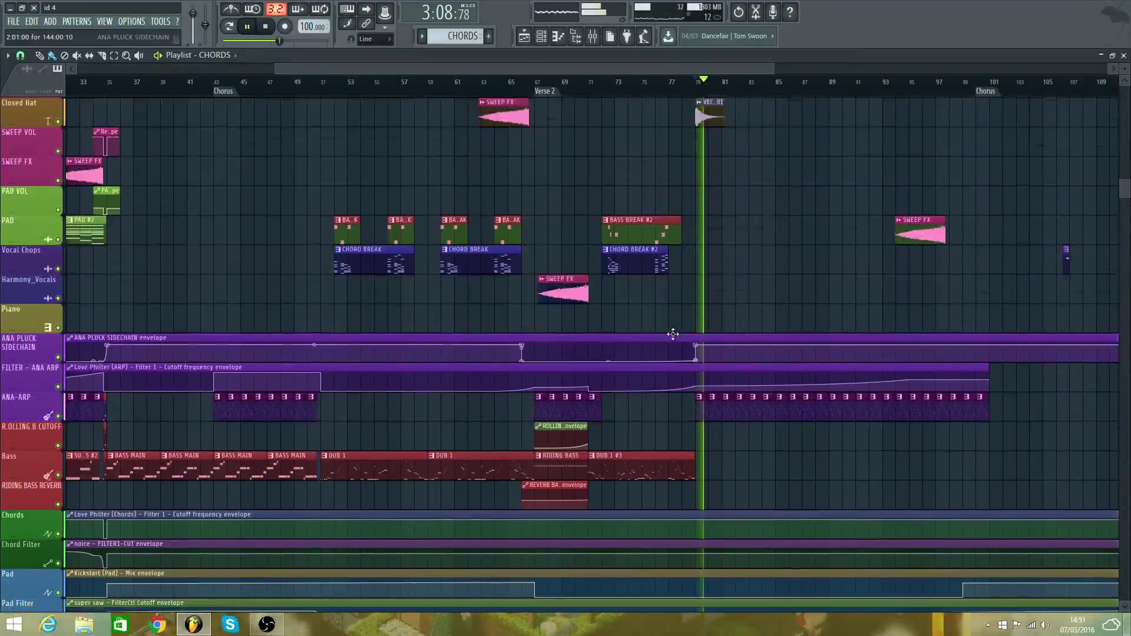
click(511, 467)
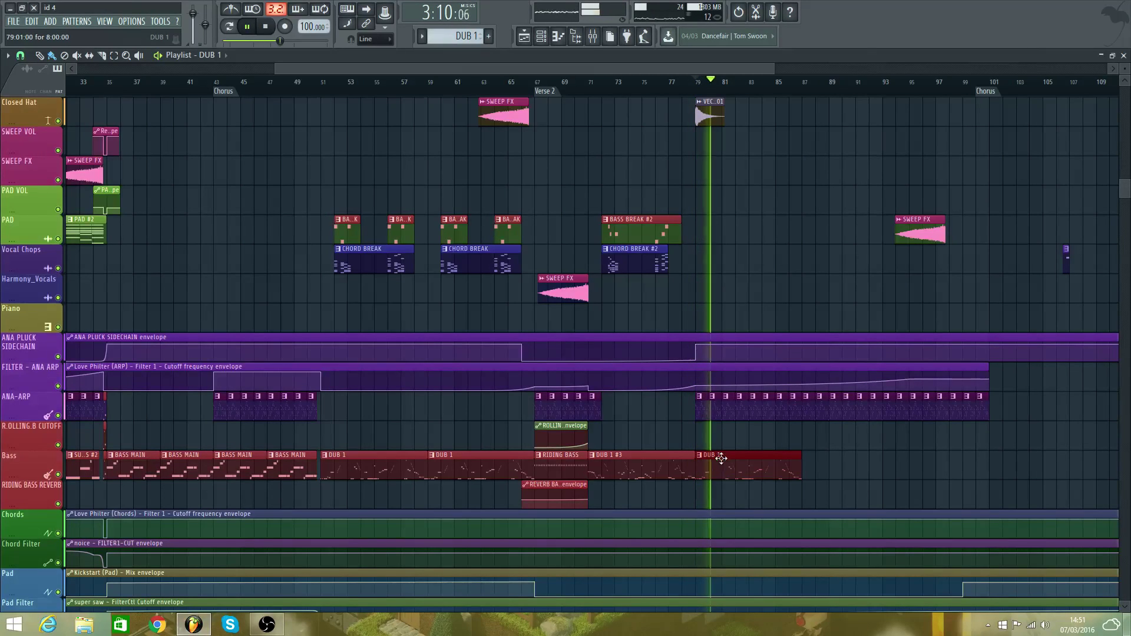
click(465, 269)
click(709, 298)
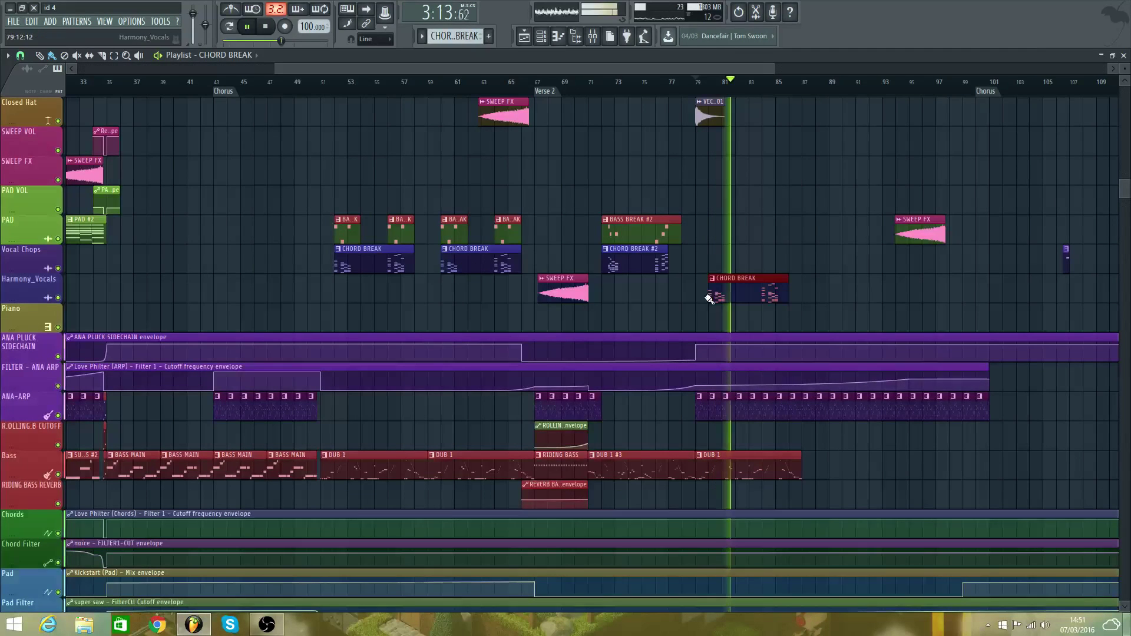
- Place BASS BREAK clips at bars 80 and 84 on the Vocal Chops track
click(480, 243)
click(714, 263)
click(768, 262)
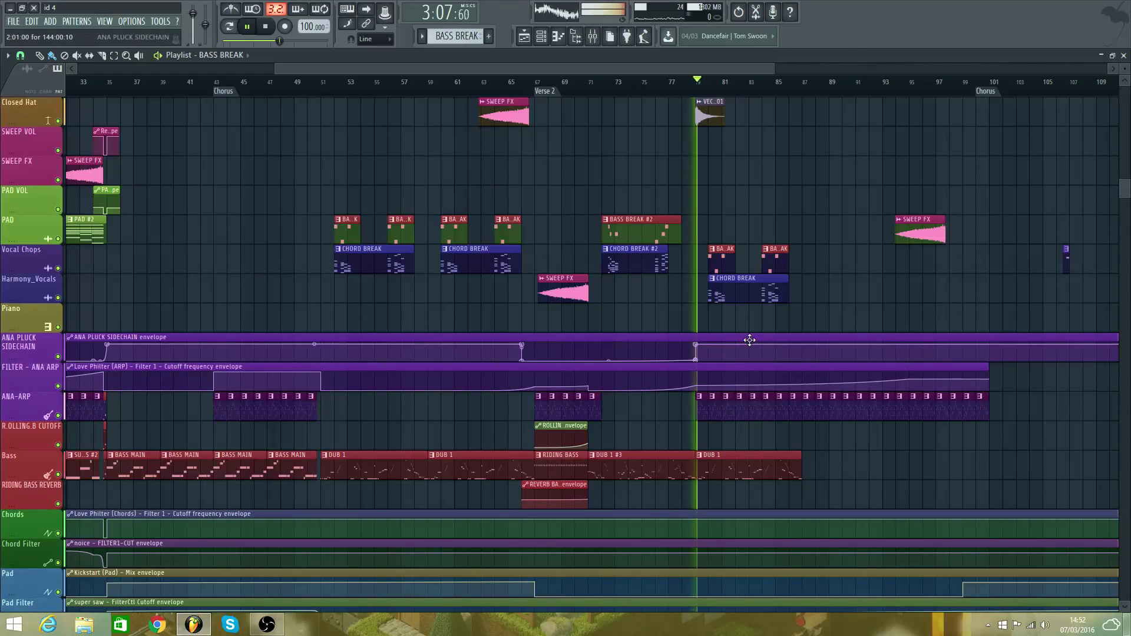
- Play the section from bar 79 and its lead-in from bar 75, checking the tracks around it for missing elements
scroll(752, 339, up, 5)
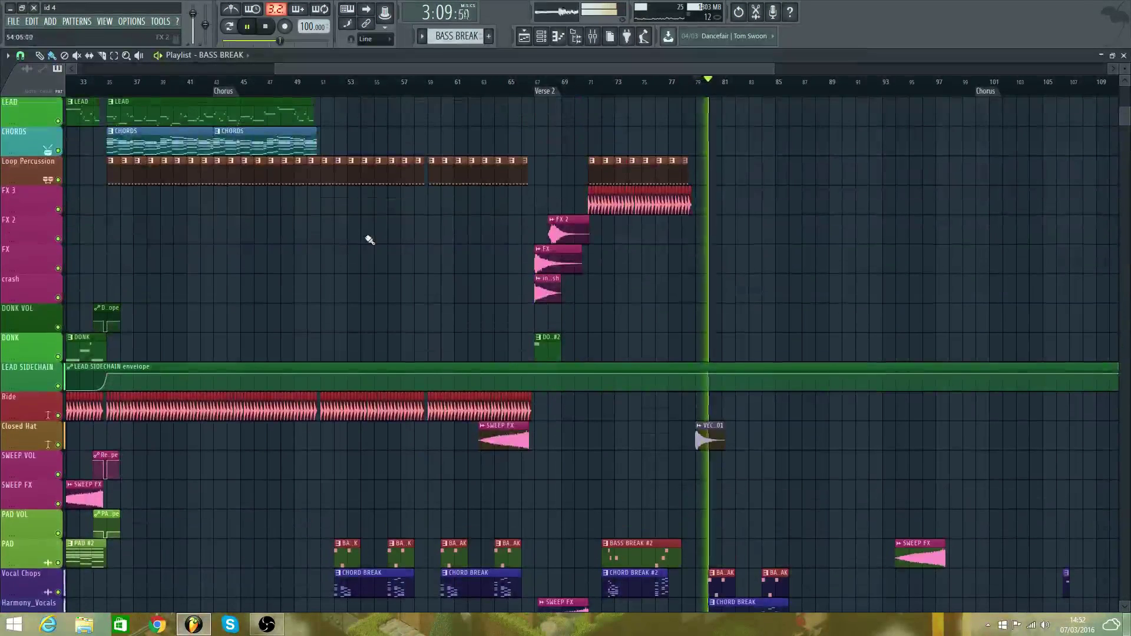
scroll(365, 246, down, 2)
scroll(362, 245, up, 1)
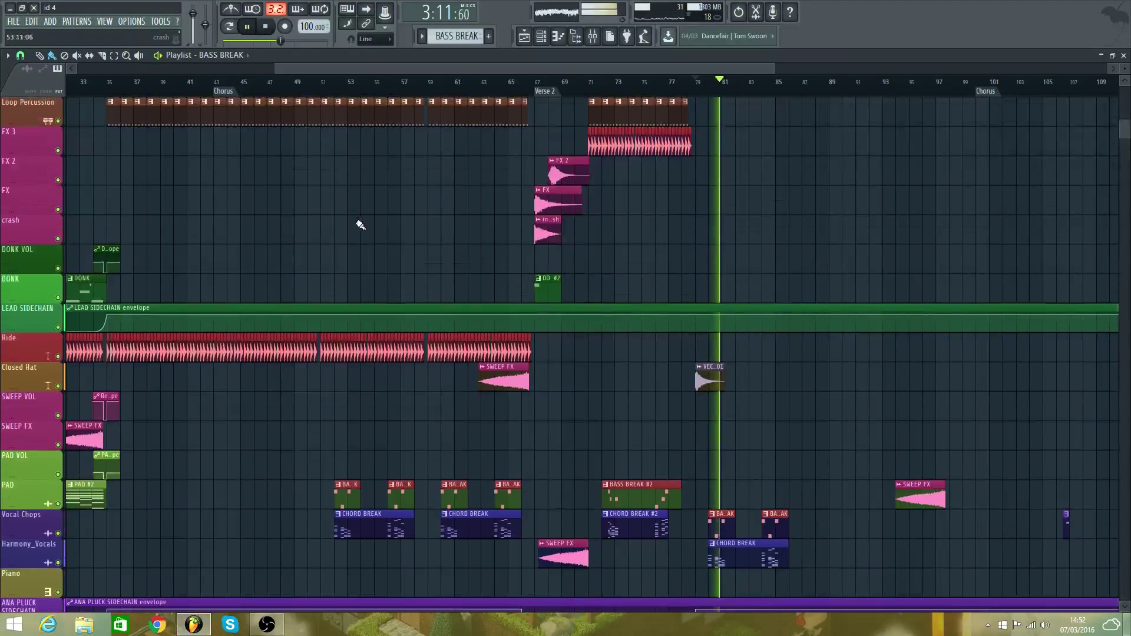
scroll(357, 224, up, 1)
scroll(358, 224, up, 2)
scroll(627, 298, down, 6)
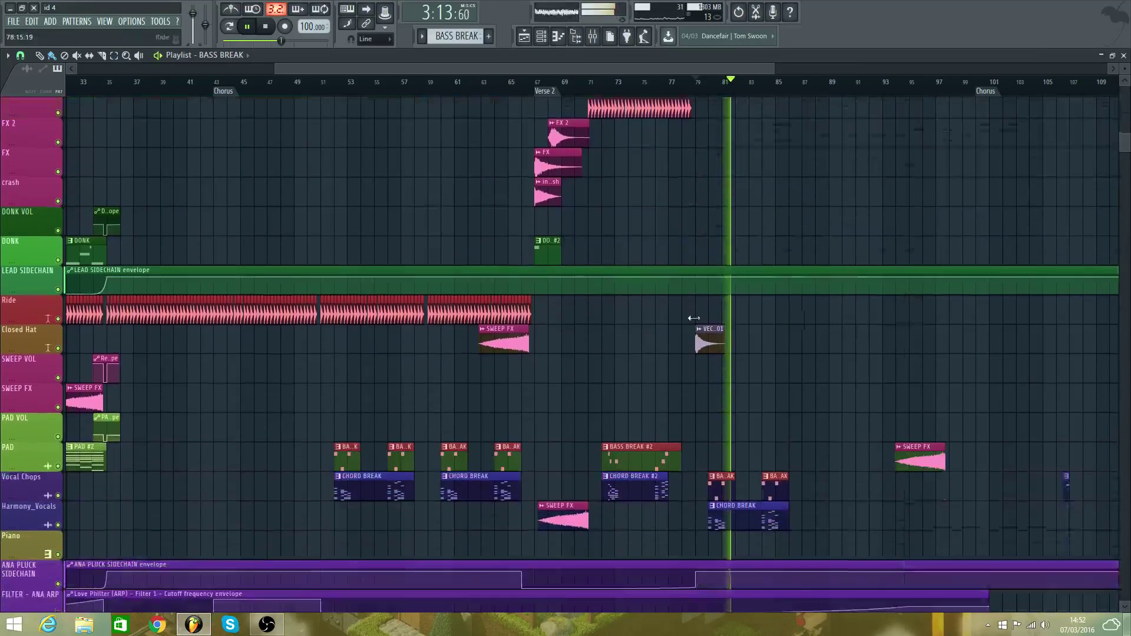
scroll(758, 333, down, 5)
scroll(796, 340, down, 3)
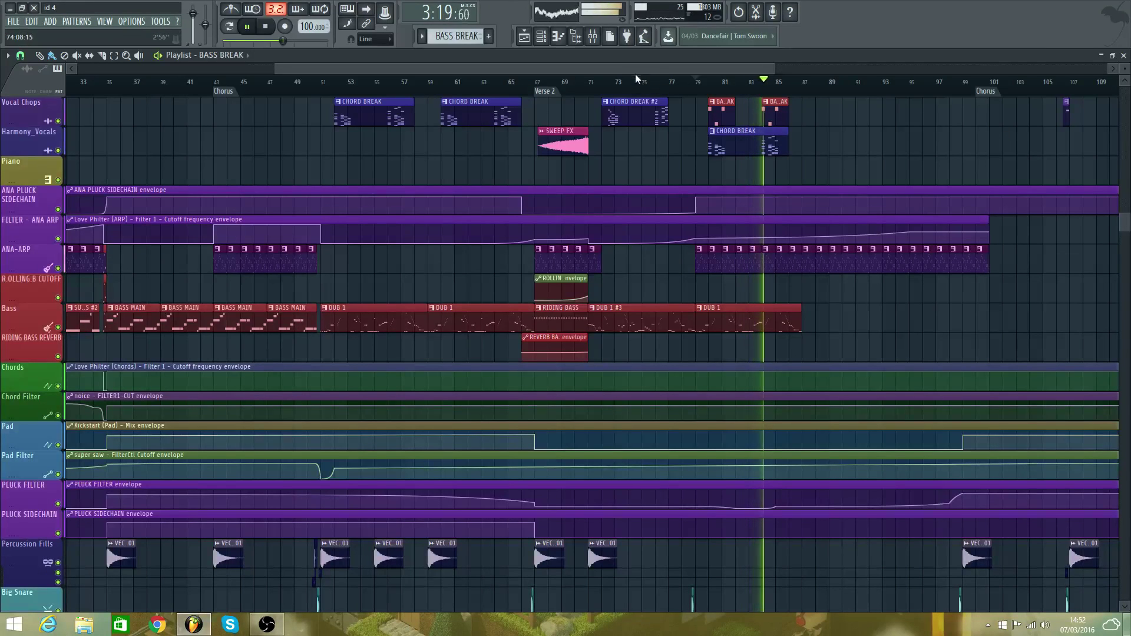
drag(636, 73, 838, 158)
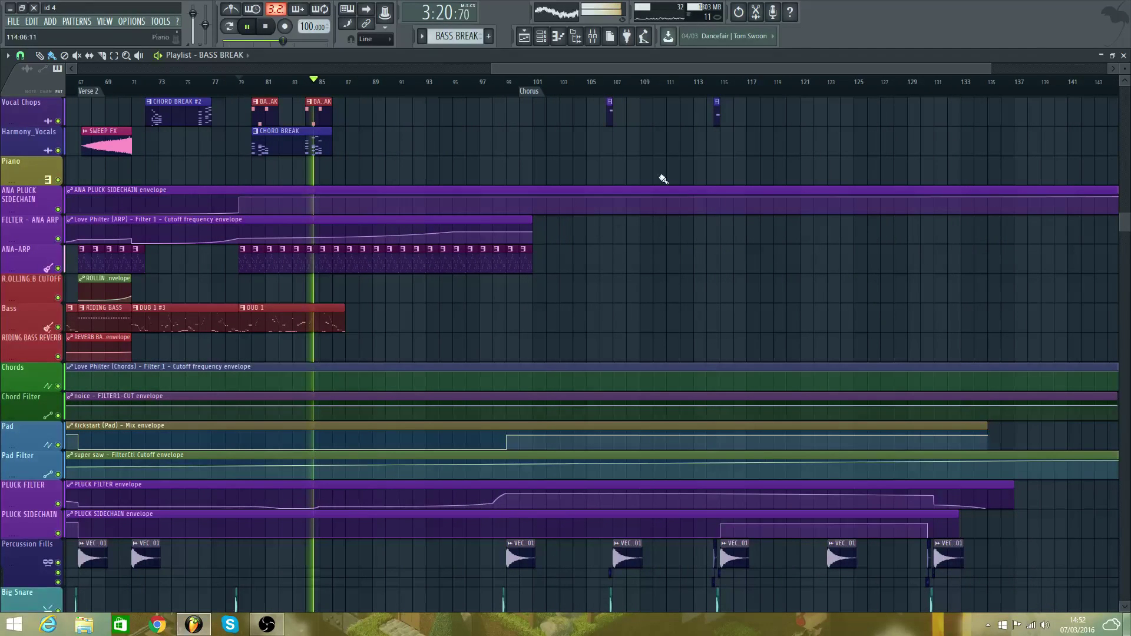
scroll(663, 179, up, 6)
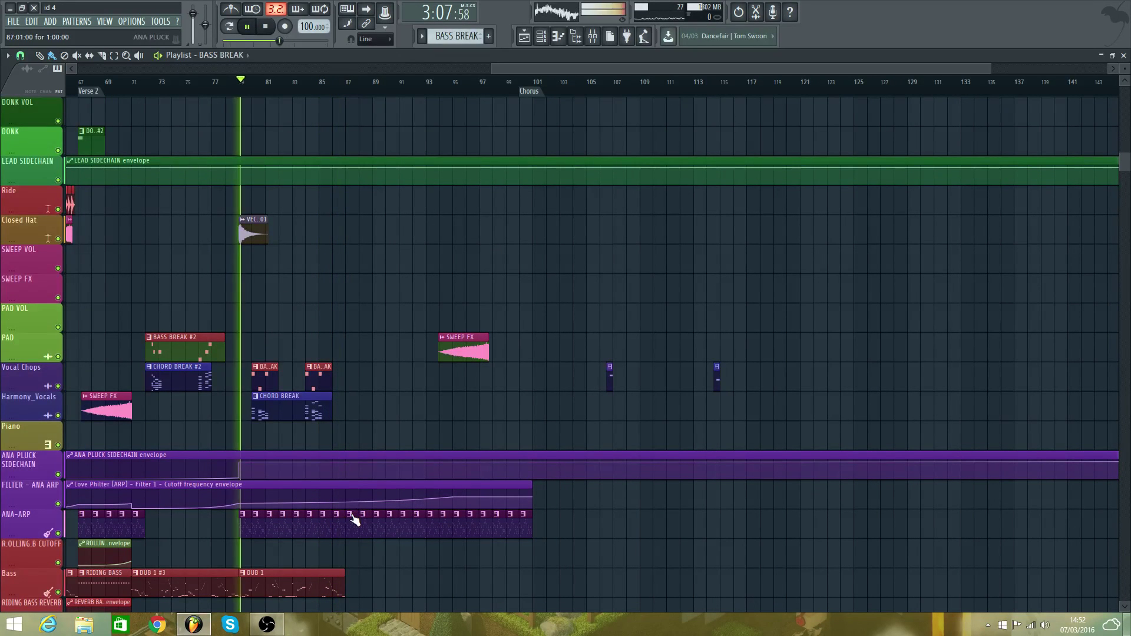
click(189, 92)
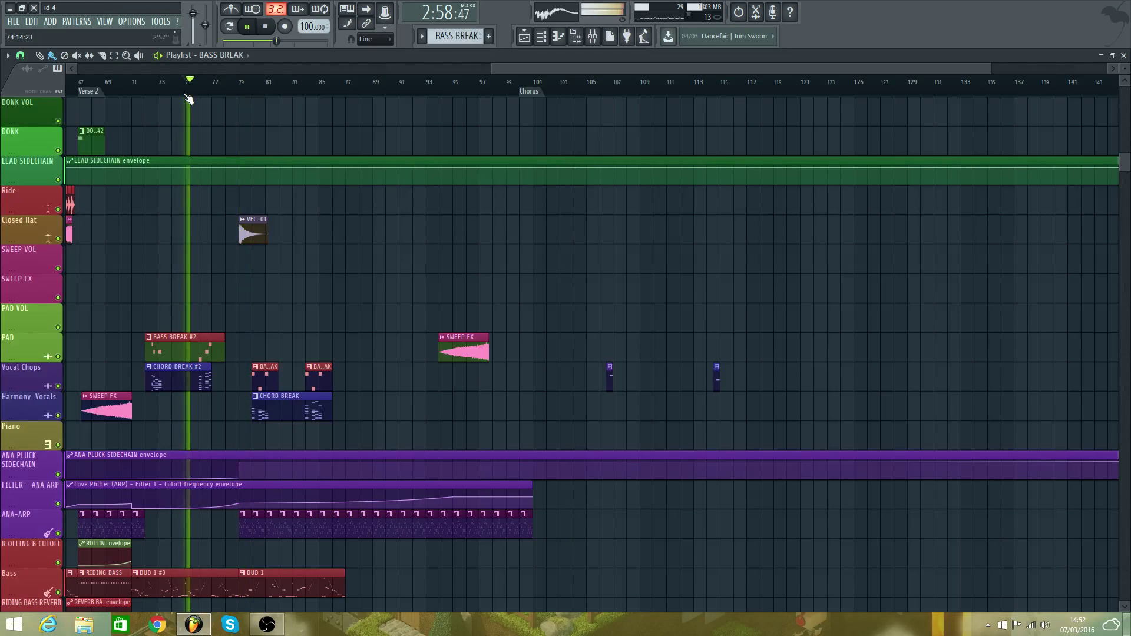
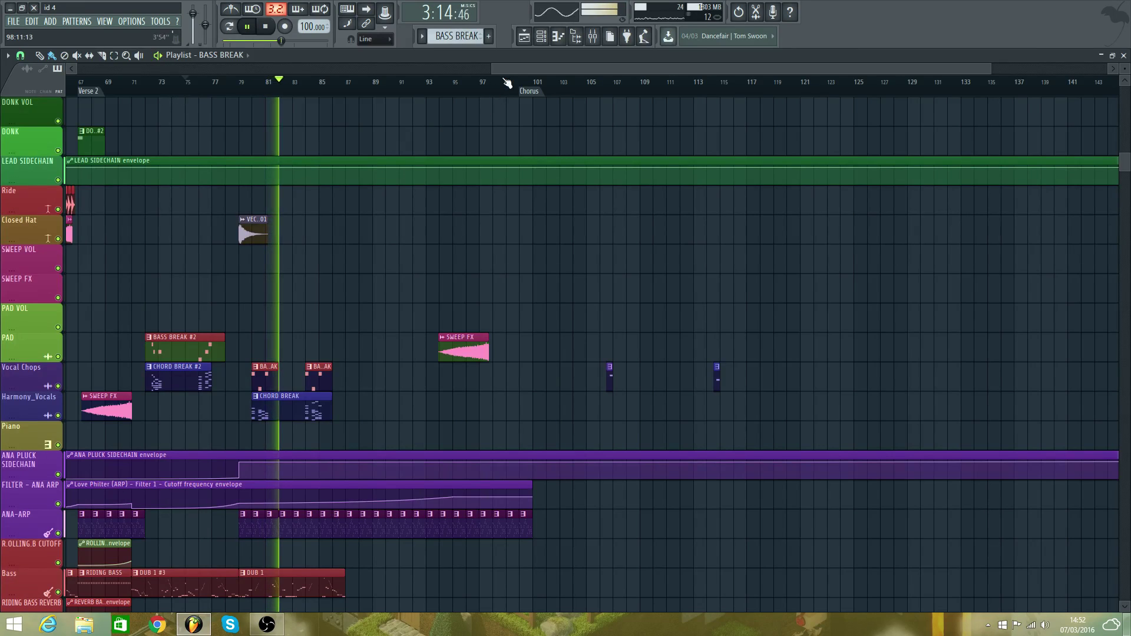
- Place a SWEEP FX clip at bar 83 on the PAD track, leading up to bar 87
drag(506, 68, 408, 67)
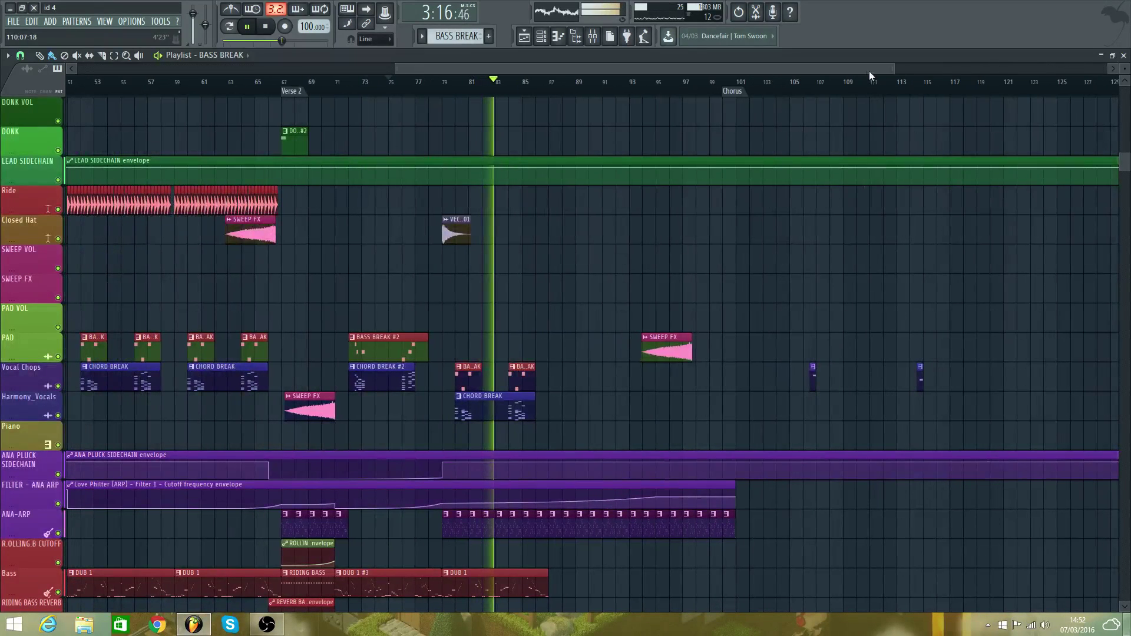
drag(1126, 69, 1128, 70)
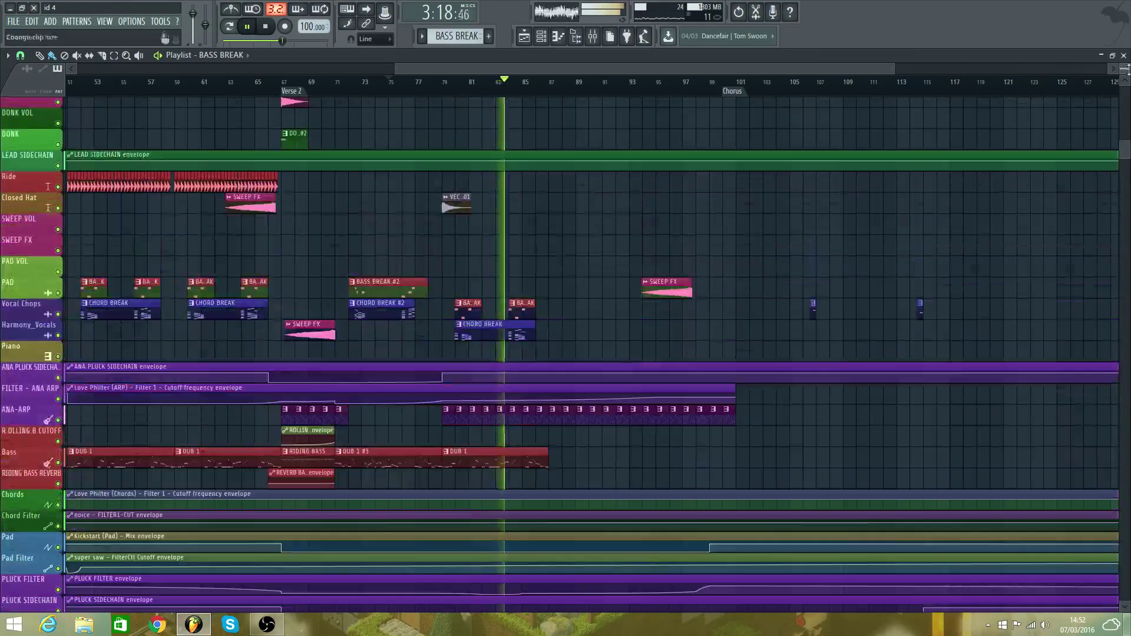
scroll(550, 152, up, 3)
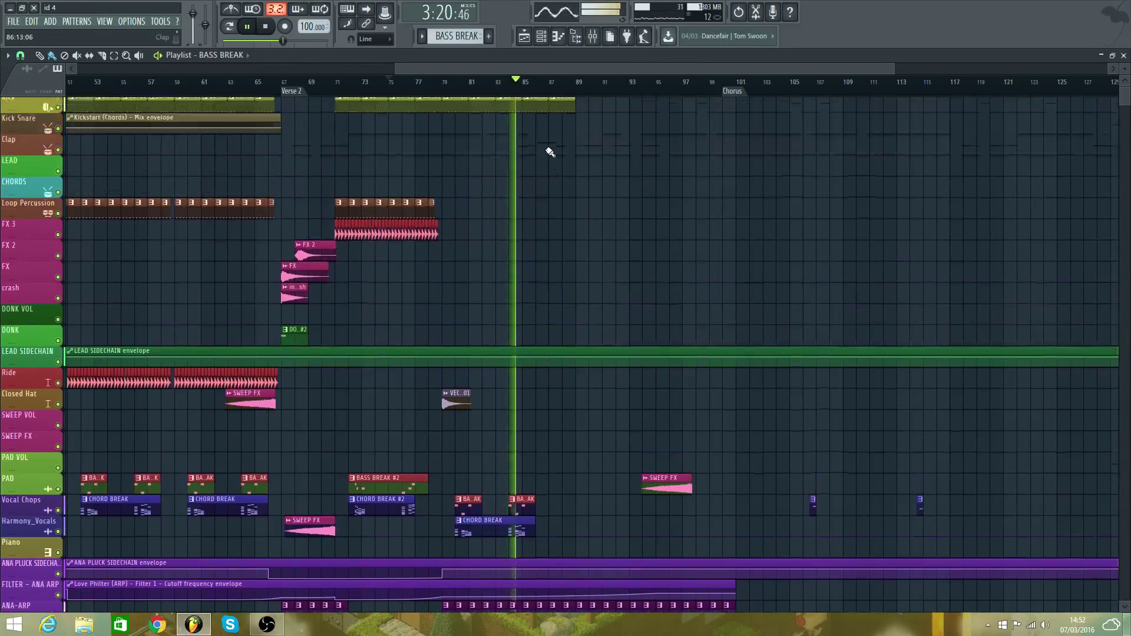
drag(529, 66, 410, 73)
click(792, 495)
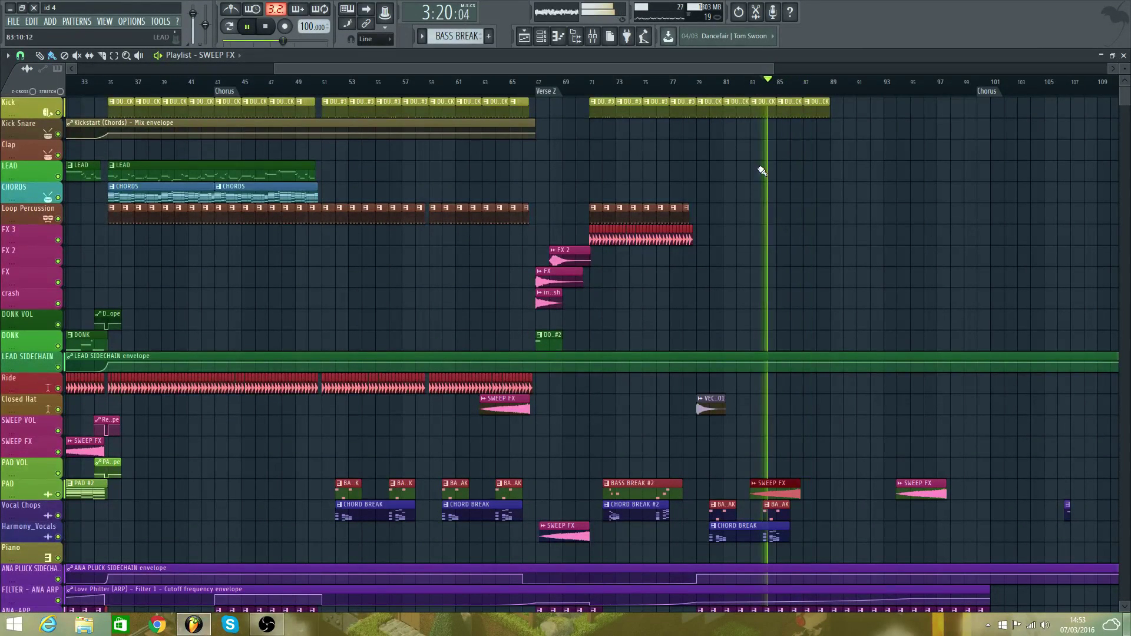
- Shorten the DUB KICK clip at bar 85 on the Kick track to leave a short gap before bar 87
scroll(763, 171, down, 3)
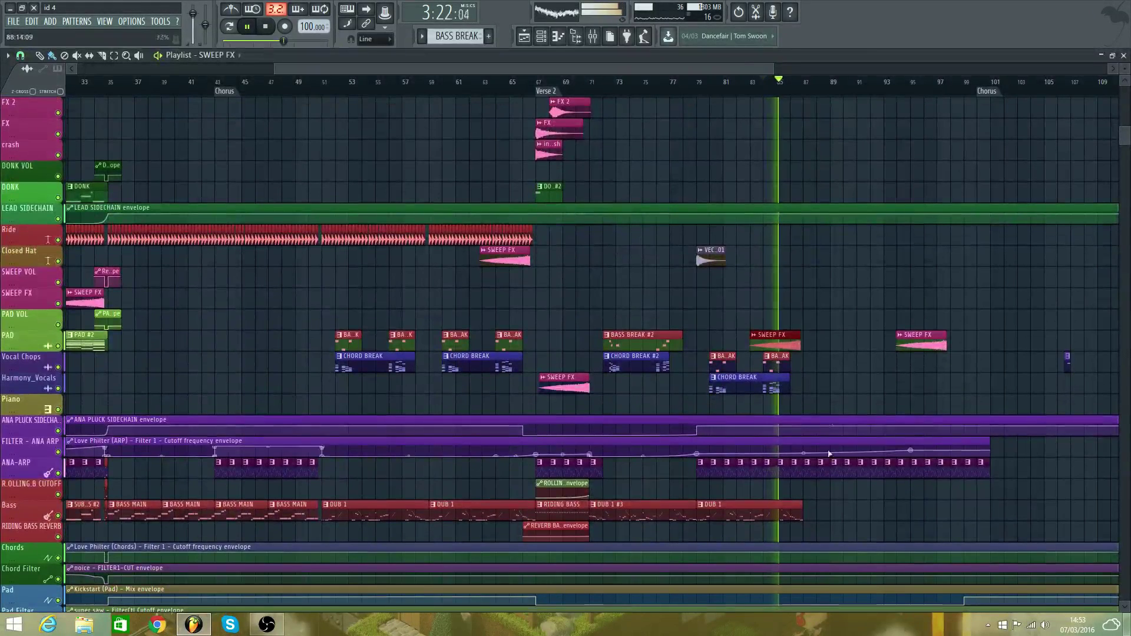
scroll(810, 360, up, 3)
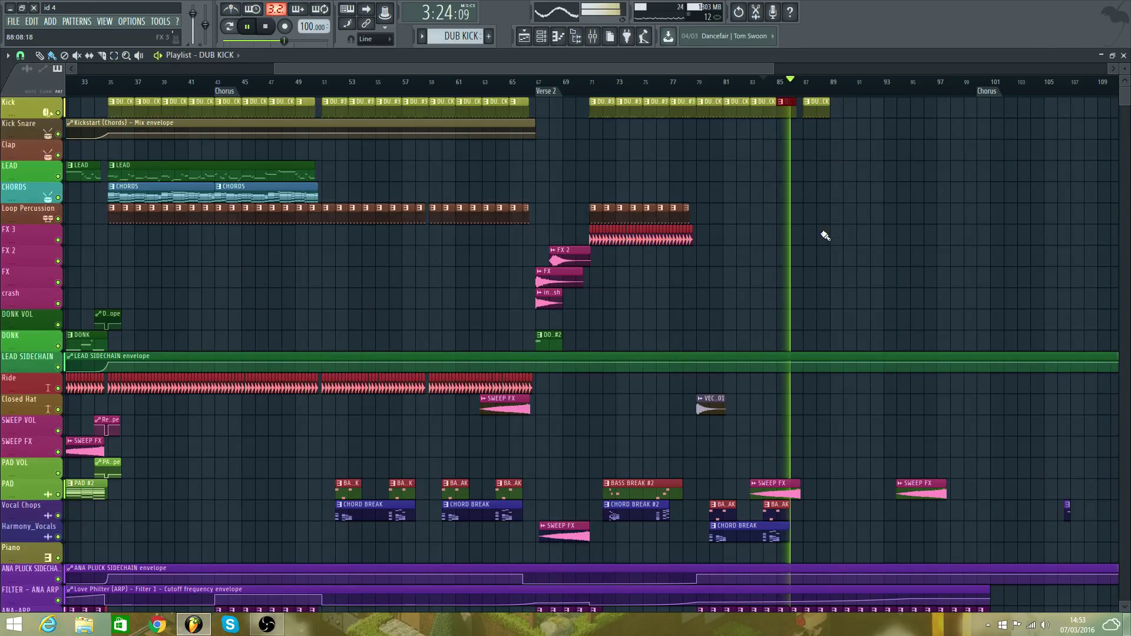
scroll(833, 522, down, 3)
scroll(784, 484, up, 2)
key(space)
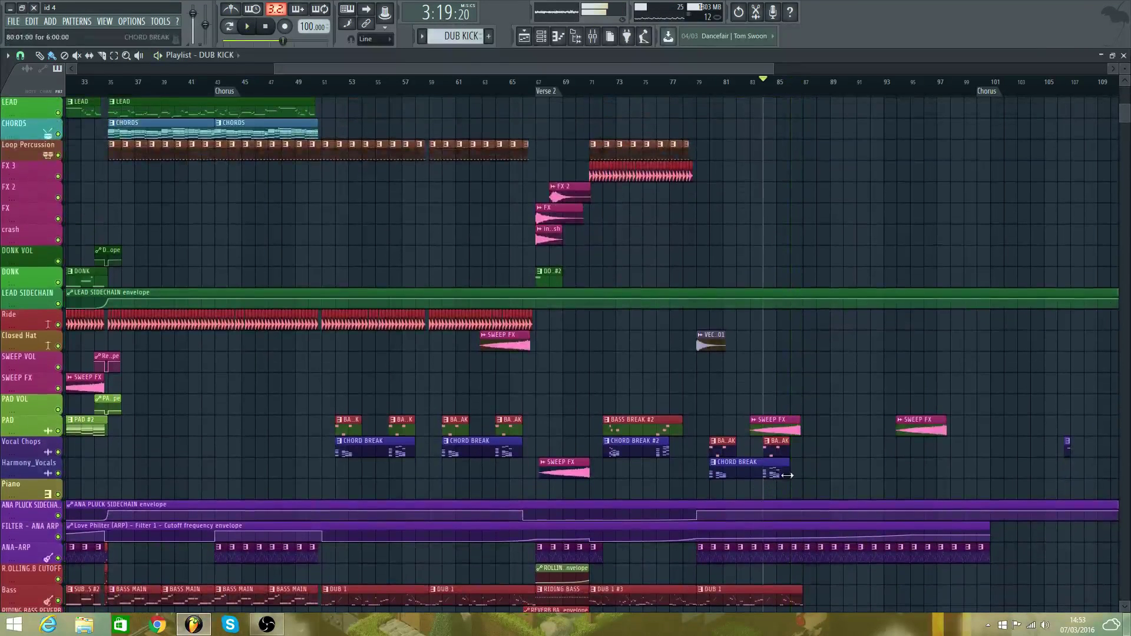
- Play the drop at bar 35 as a reference and replay the transition from bar 85 into bar 87
scroll(813, 371, down, 4)
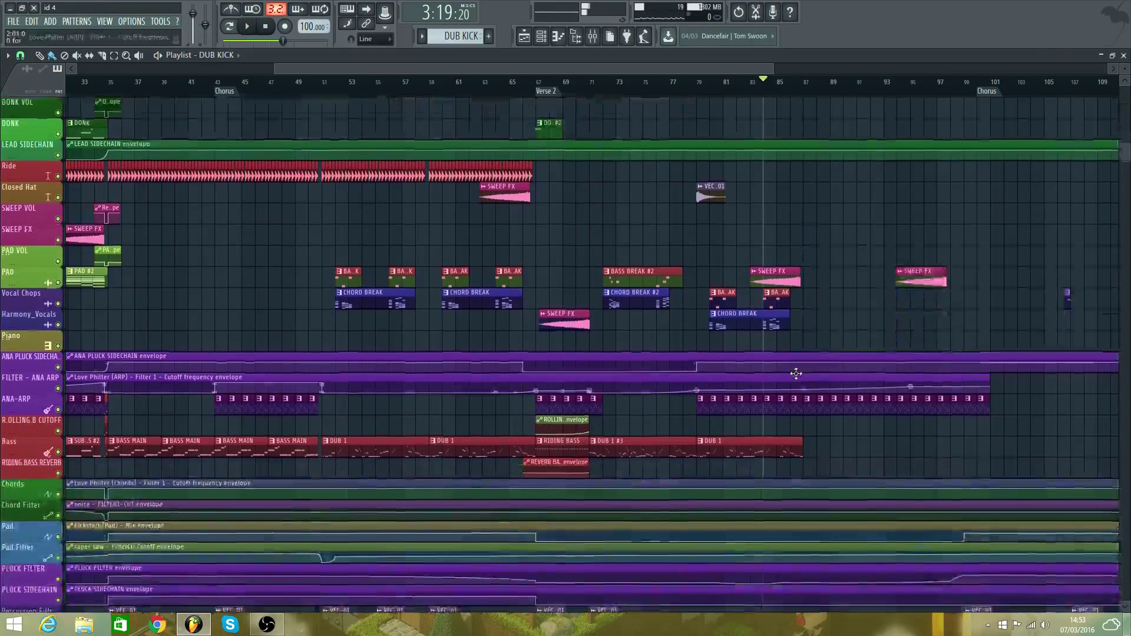
drag(296, 70, 240, 83)
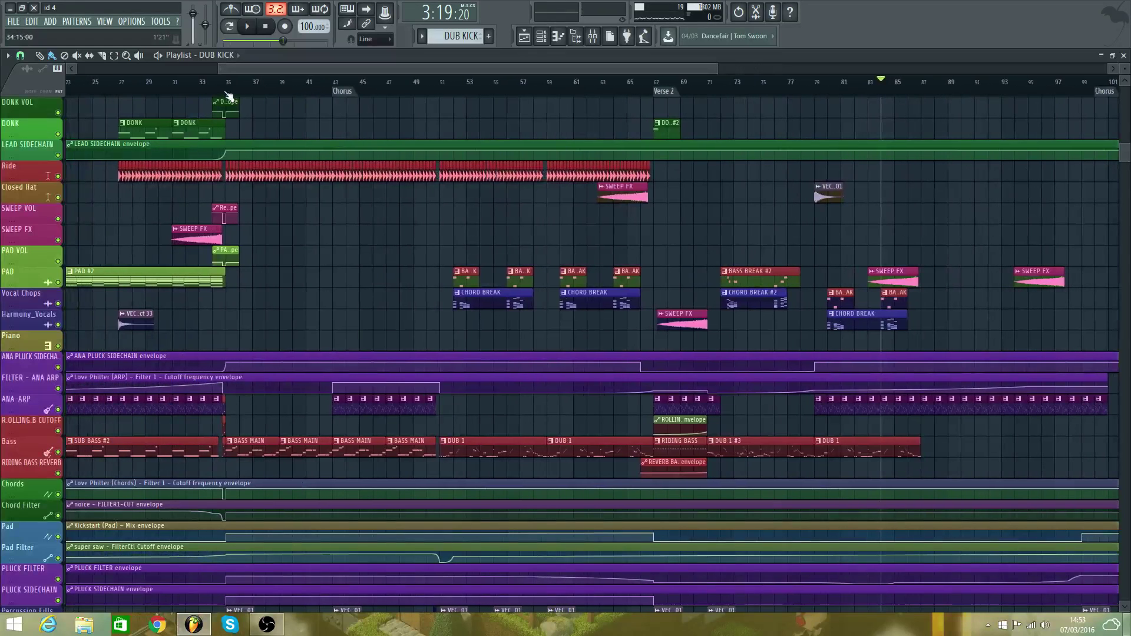
key(space)
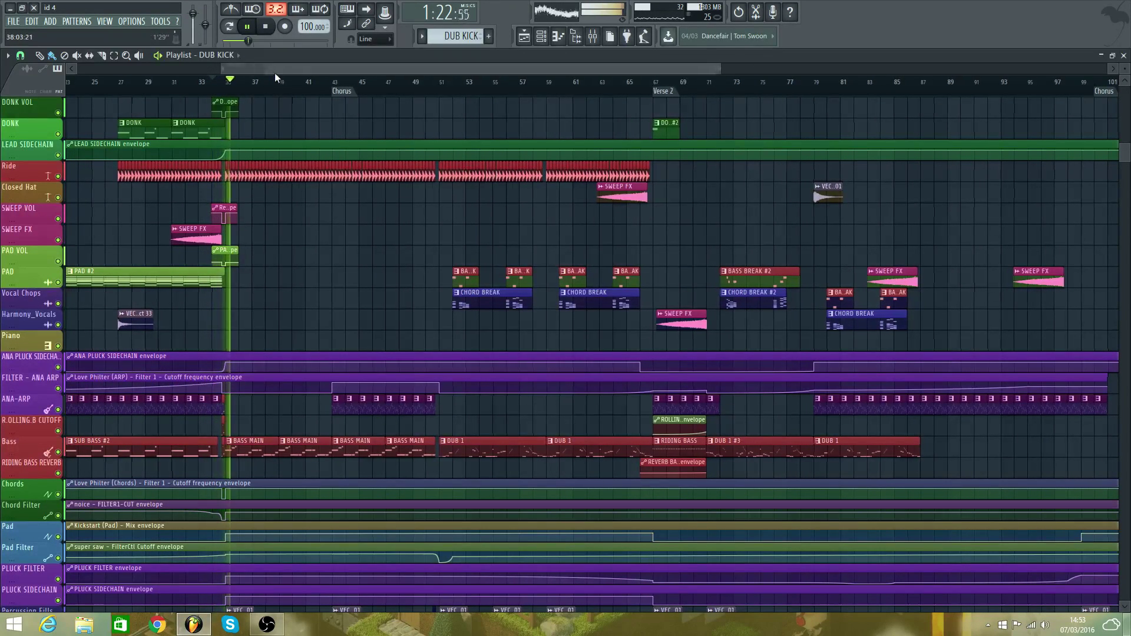
drag(275, 72, 564, 167)
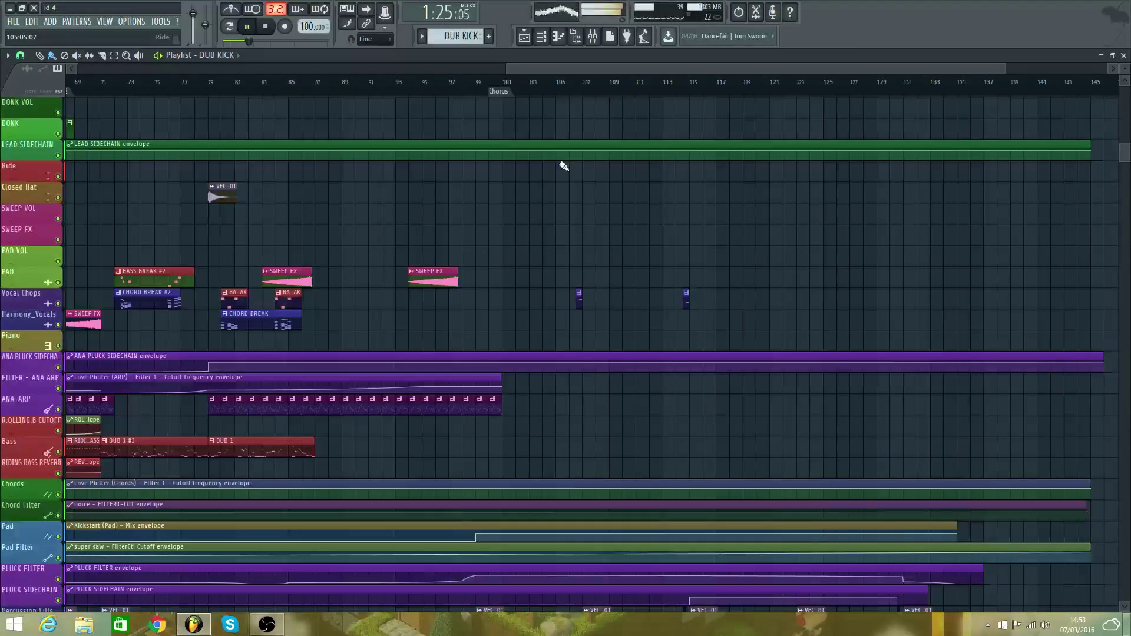
click(290, 88)
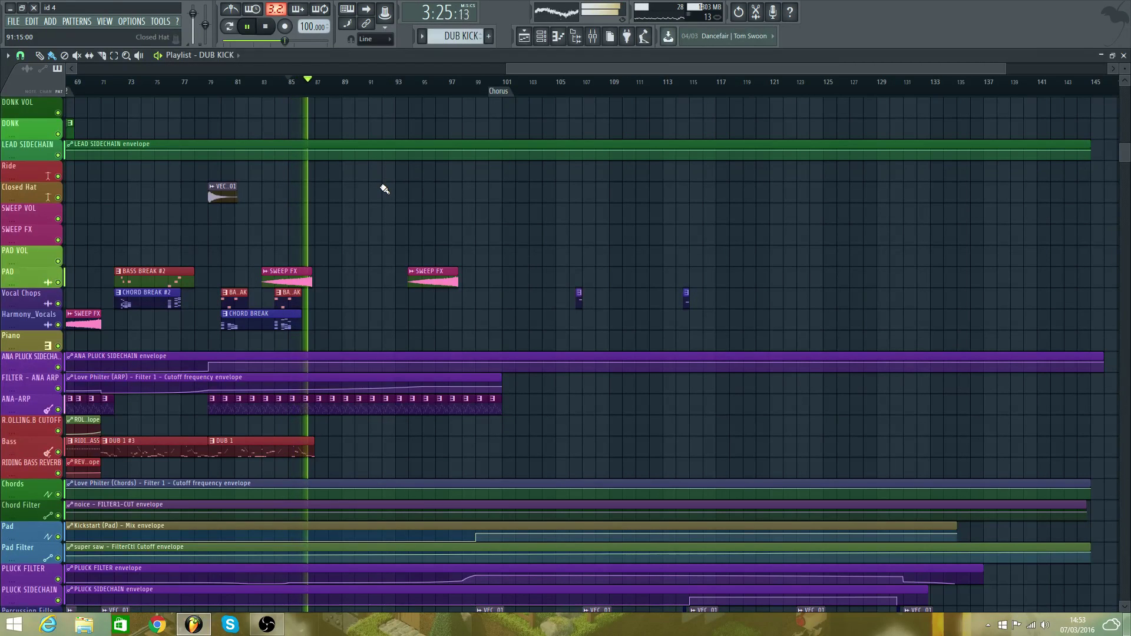
key(space)
key(space)
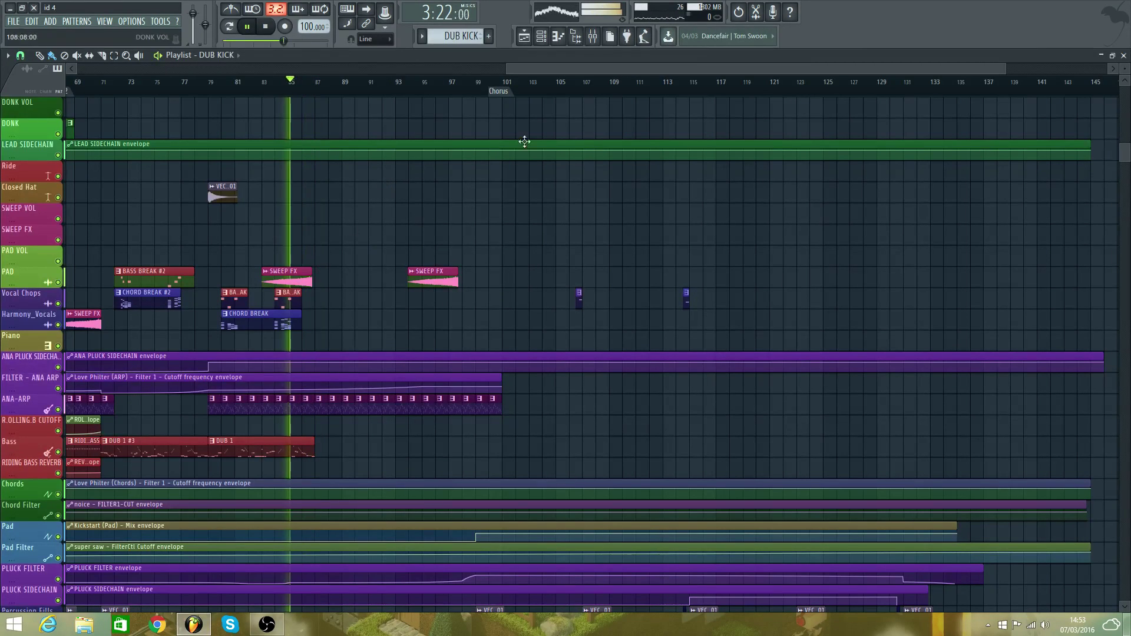
- Clone the DUB 1 pattern used by the Bass track clip at bar 79
click(299, 452)
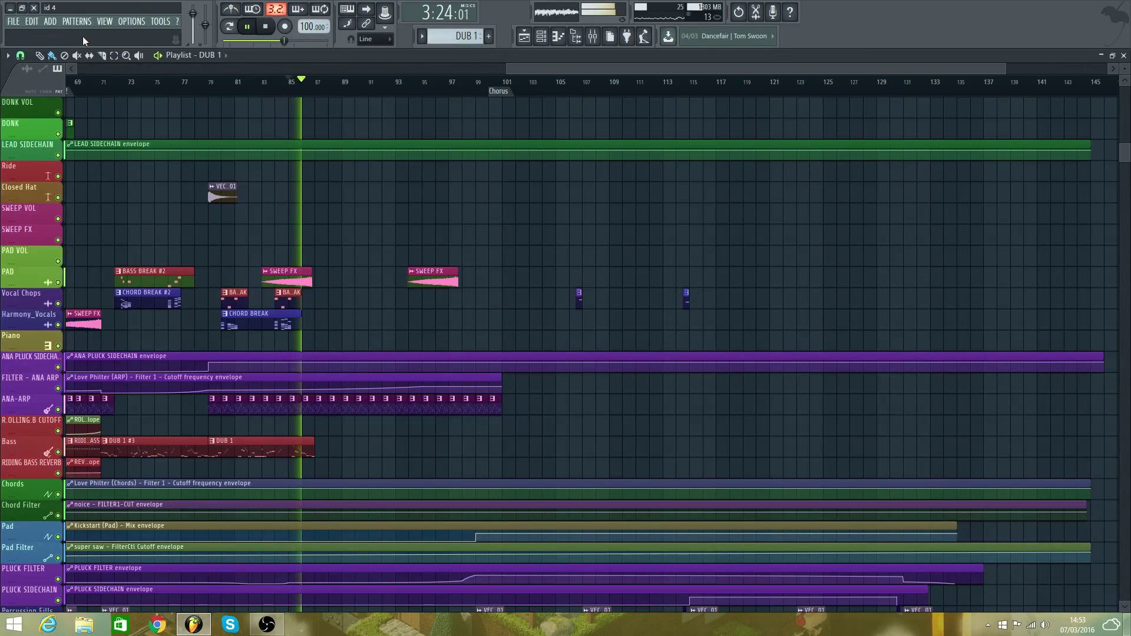
click(77, 21)
click(268, 104)
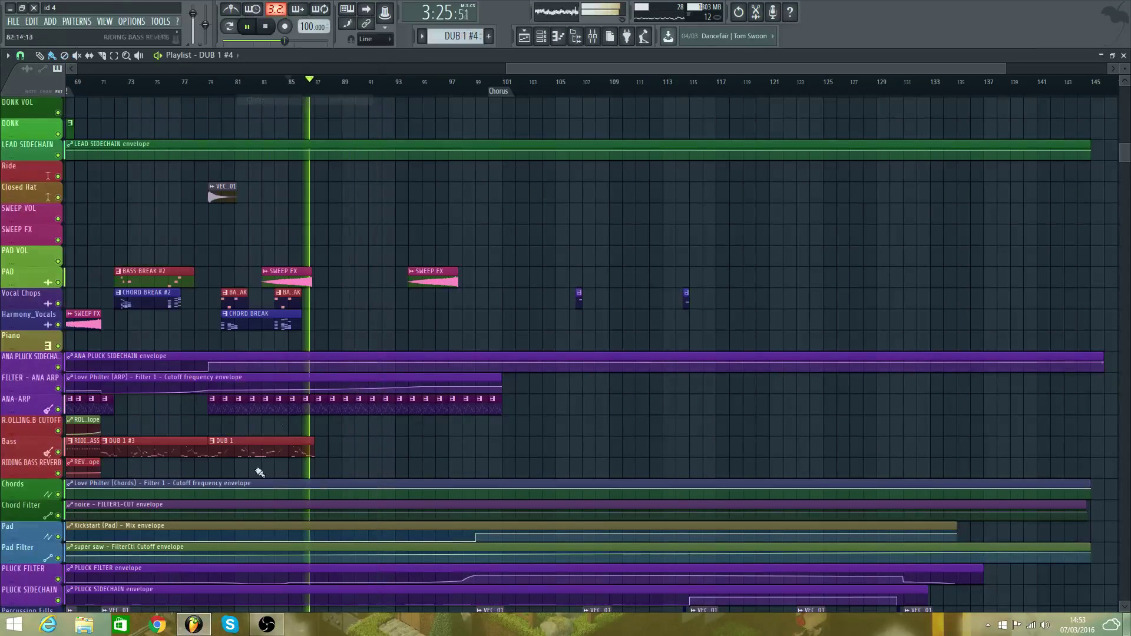
- Replace the Bass track clip at bar 79 with the cloned DUB 1 #4 pattern
right_click(216, 446)
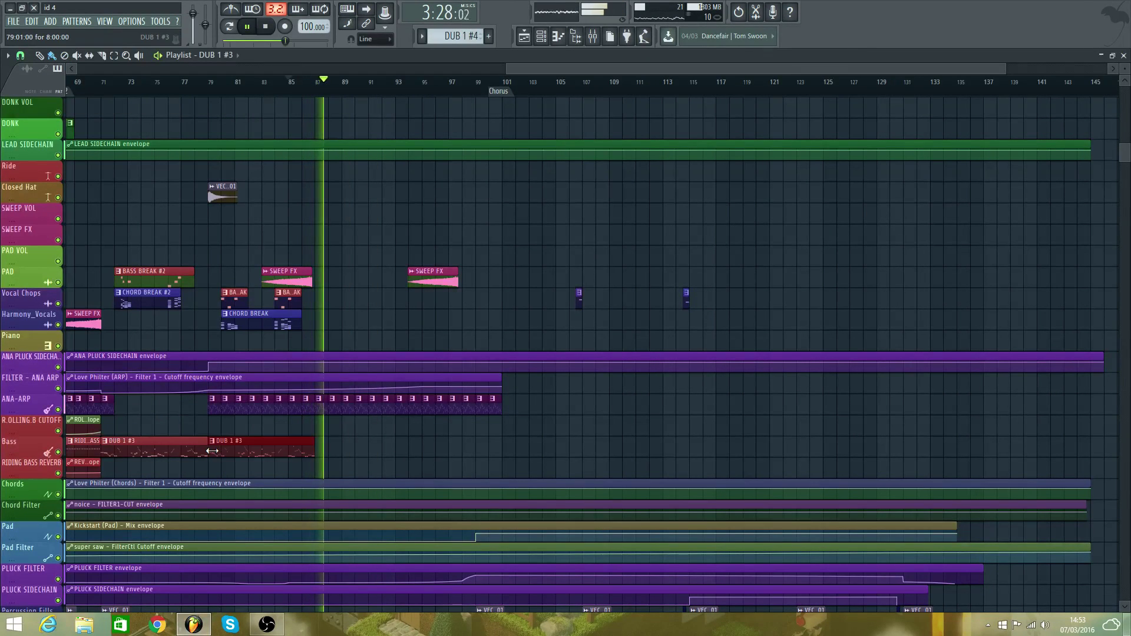
click(77, 23)
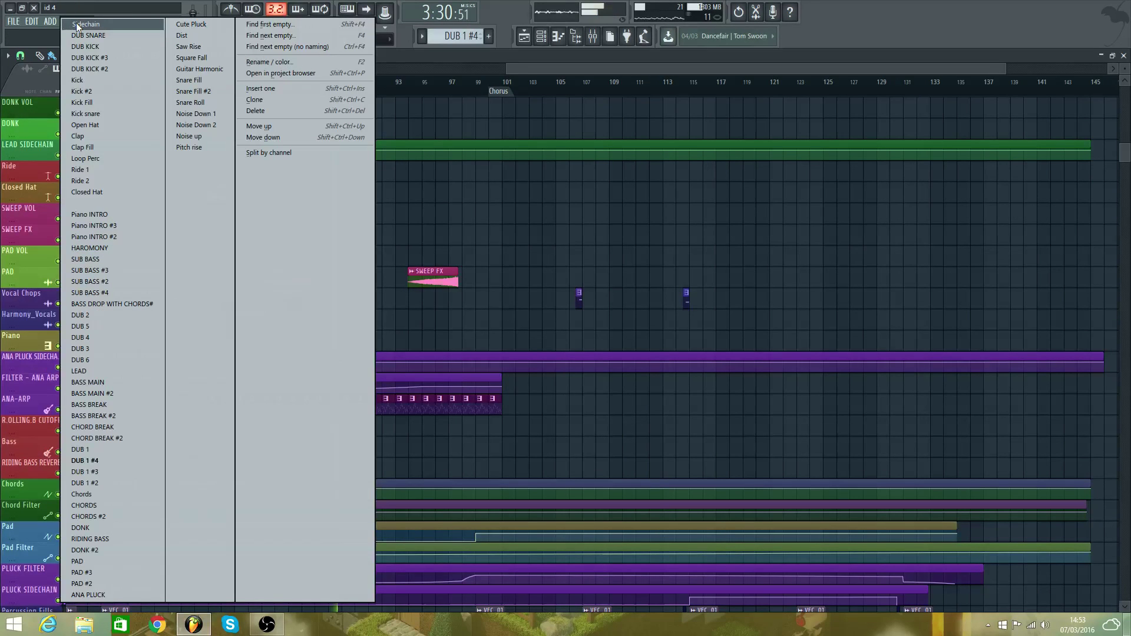
click(143, 465)
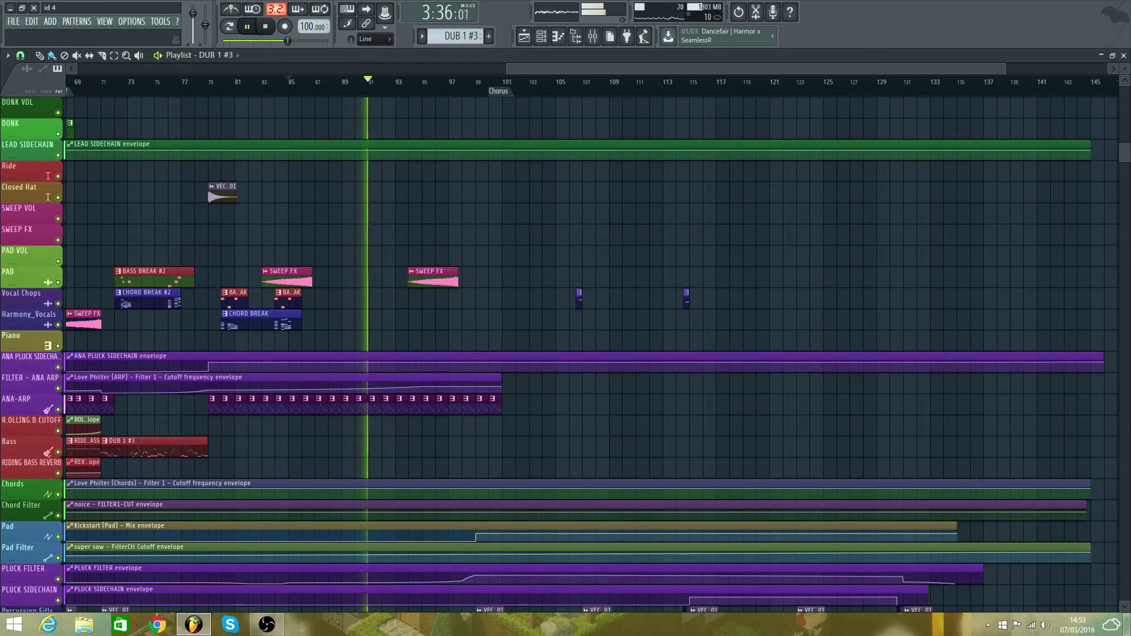
click(82, 24)
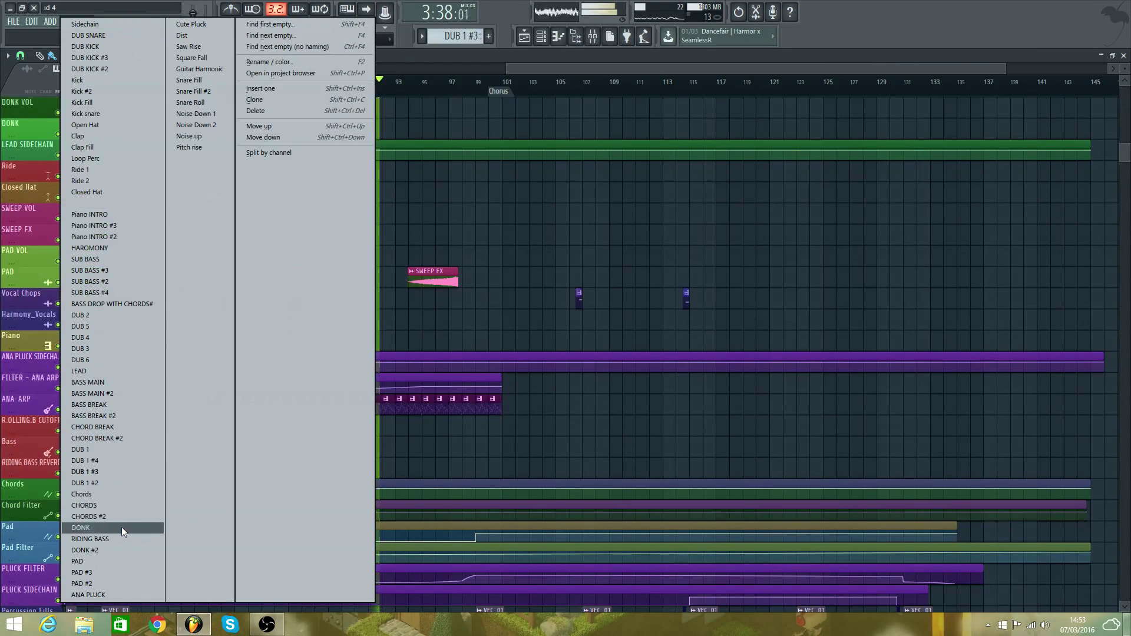
click(111, 463)
click(219, 457)
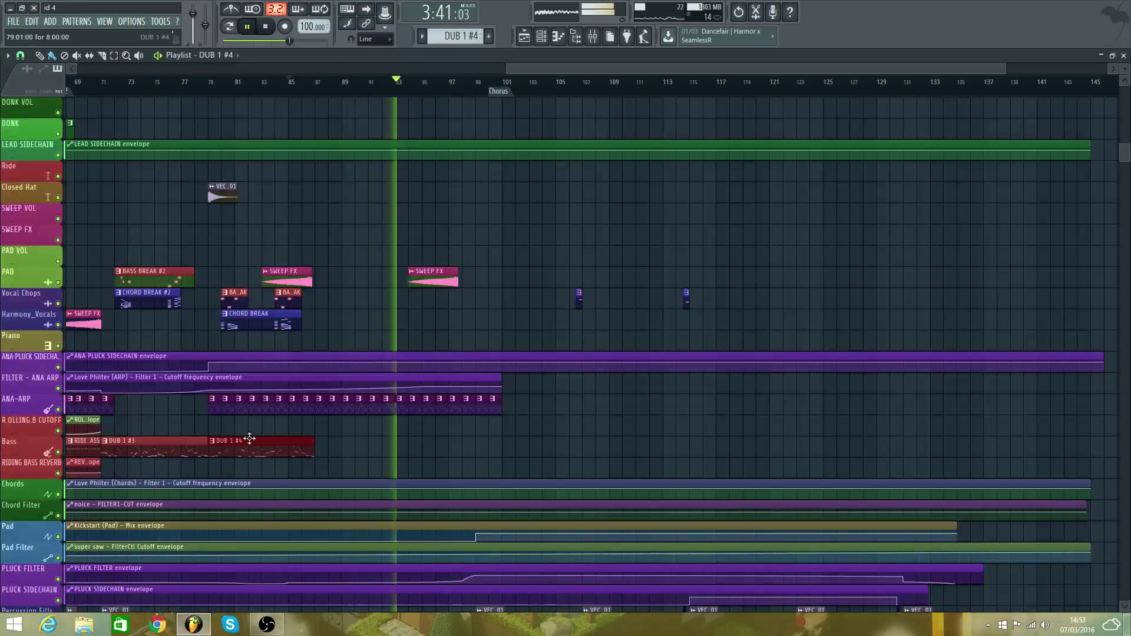
- Play from bar 79 and delete the final long A4 note of the DUB 5 channel in the DUB 1 #4 pattern
click(226, 85)
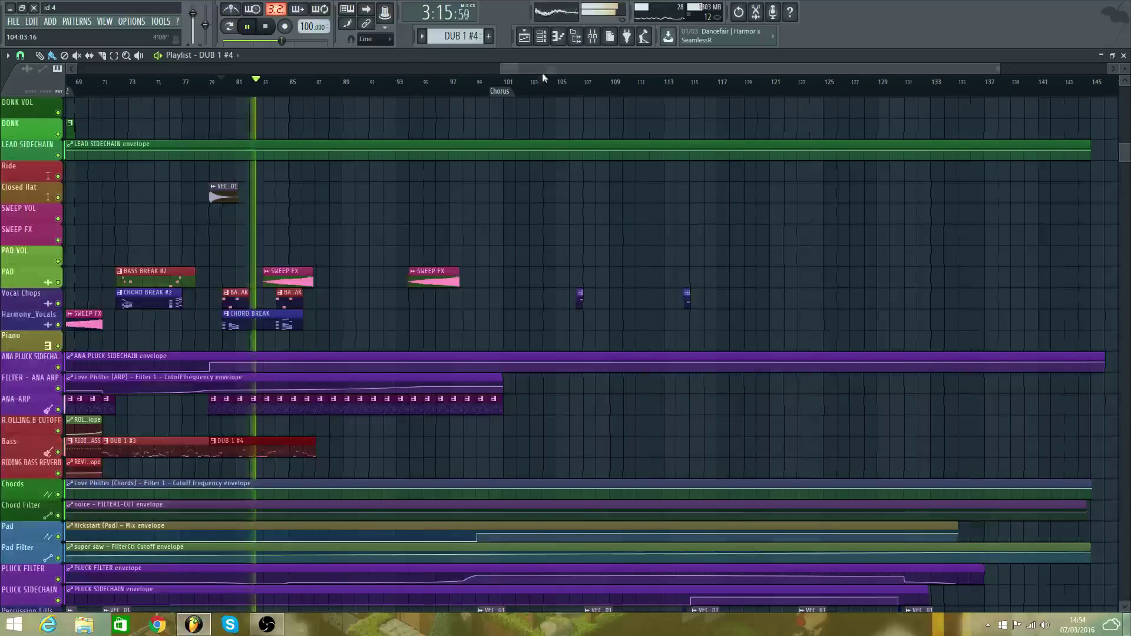
drag(542, 73, 421, 73)
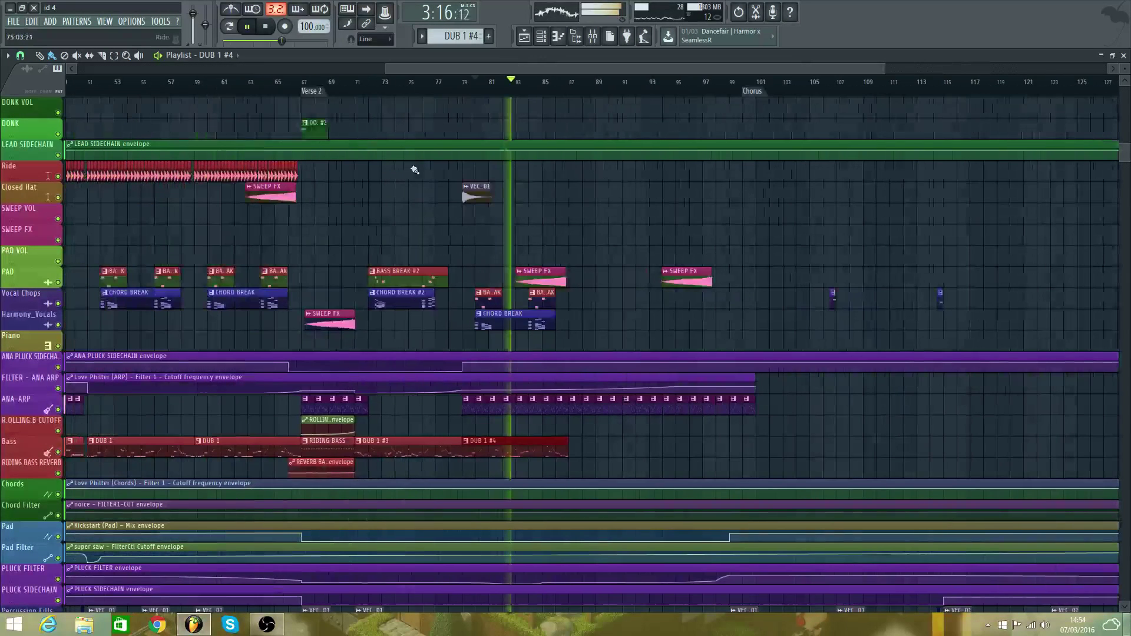
double_click(556, 452)
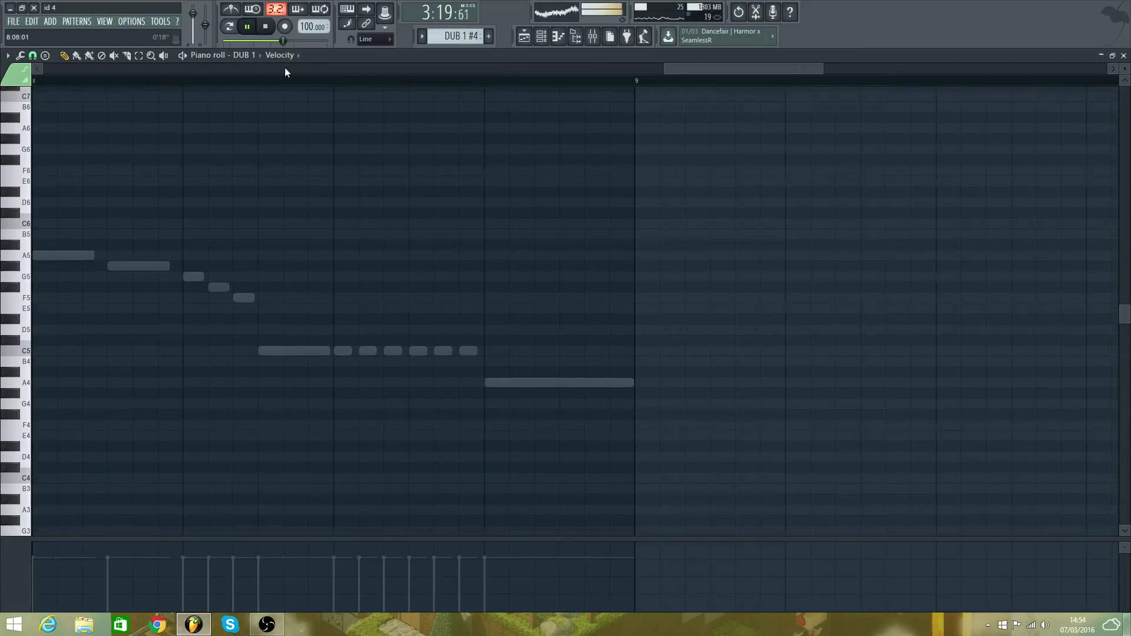
click(248, 55)
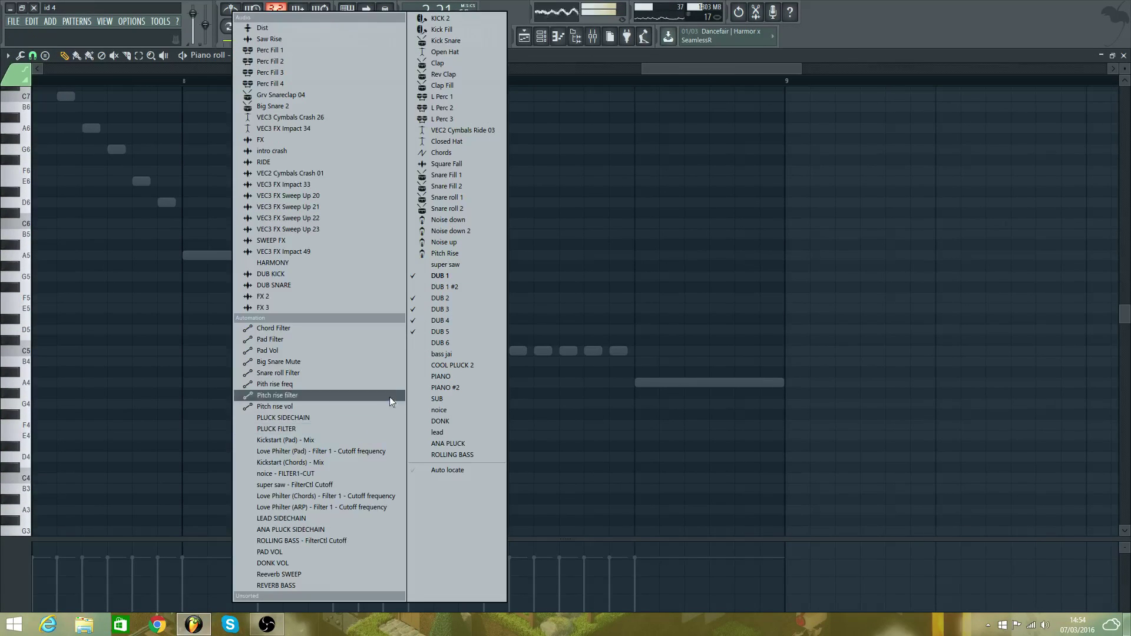
click(440, 332)
right_click(681, 383)
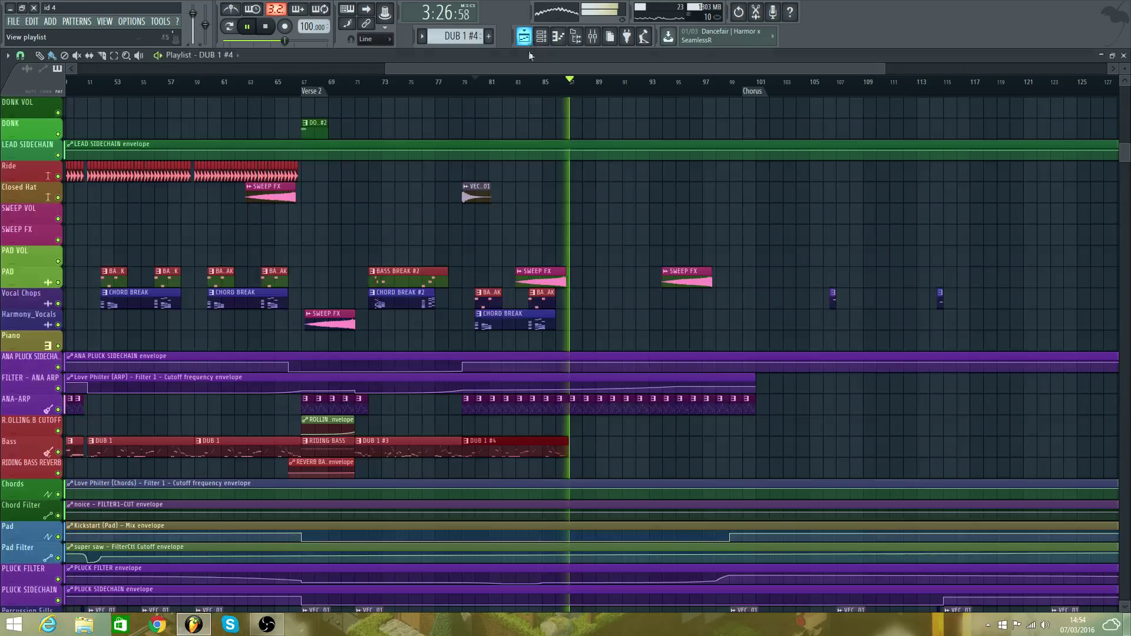
click(526, 39)
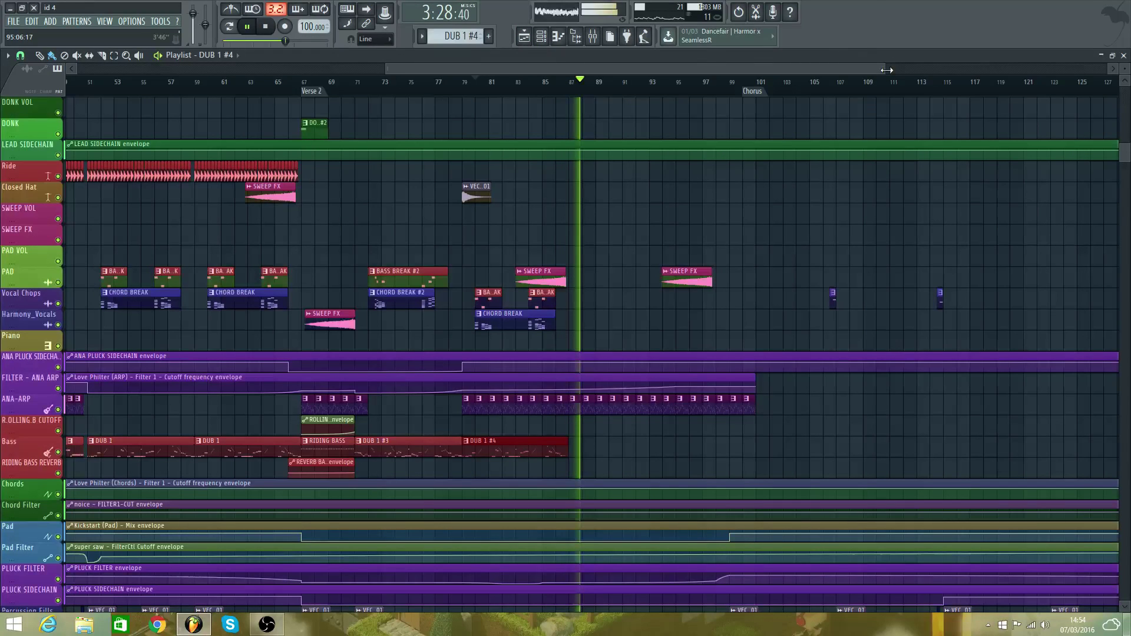
- Play the transition from bar 34 into the drop at bar 35 as a reference for its automation
drag(887, 70, 629, 70)
click(405, 88)
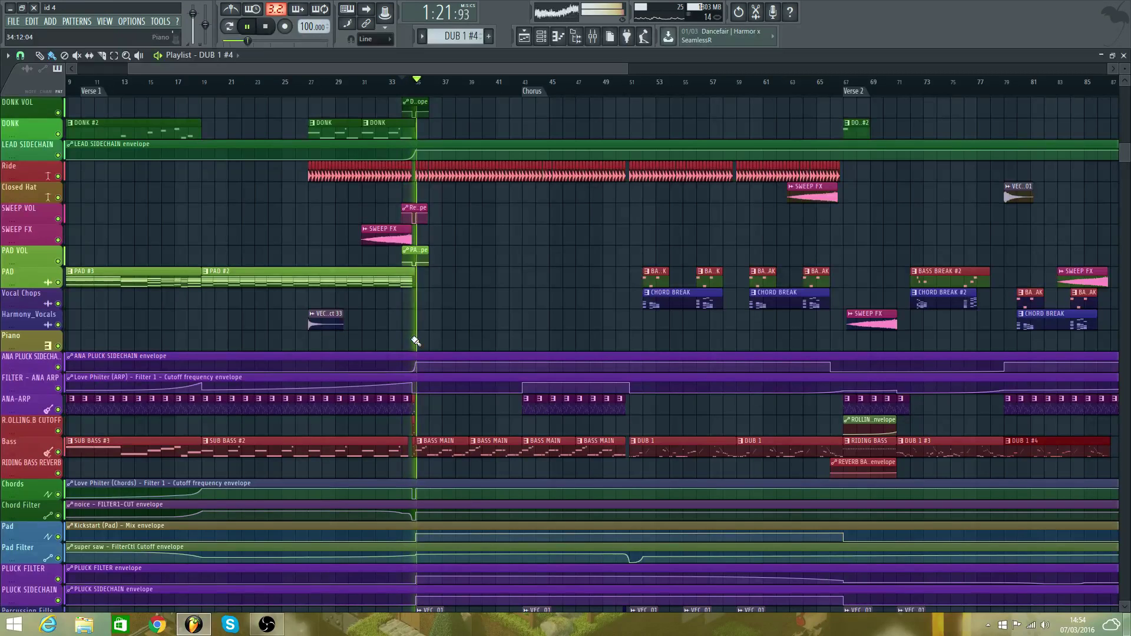
mouse_move(406, 388)
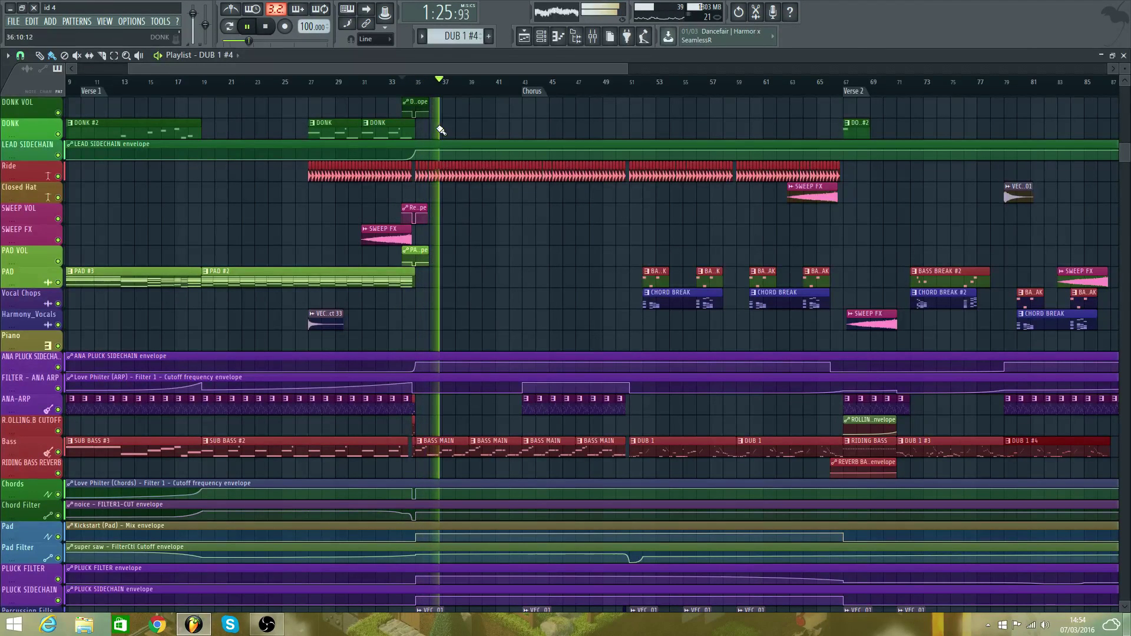
- Play the build-up before the Chorus marker, replaying from bar 93, and examine its snare roll, fill and crash clips
drag(441, 69, 810, 204)
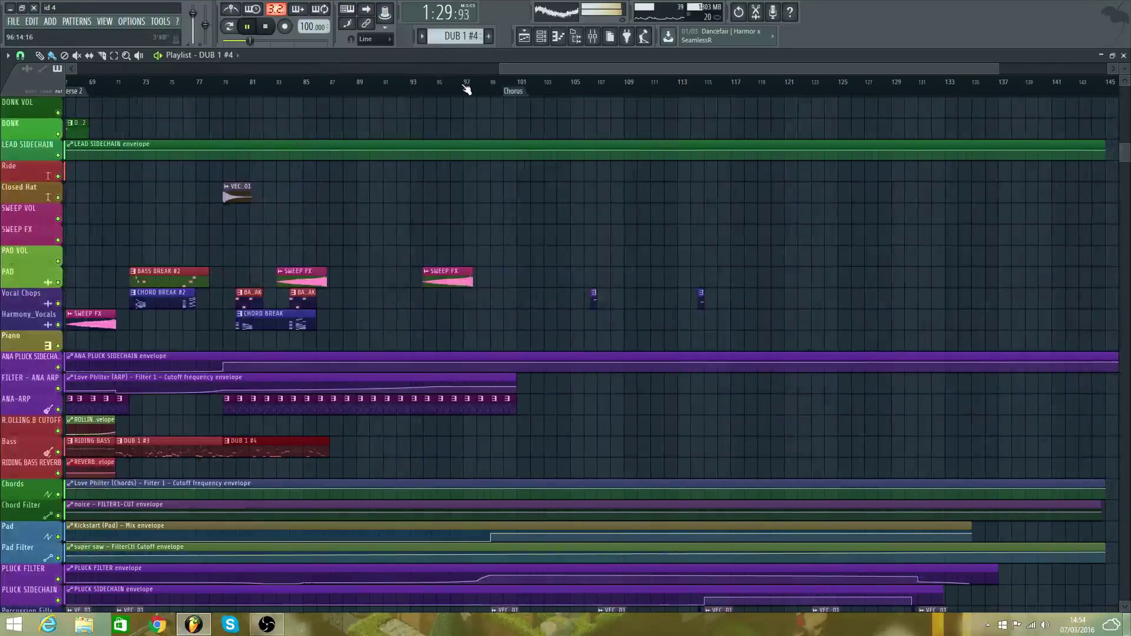
scroll(468, 118, up, 3)
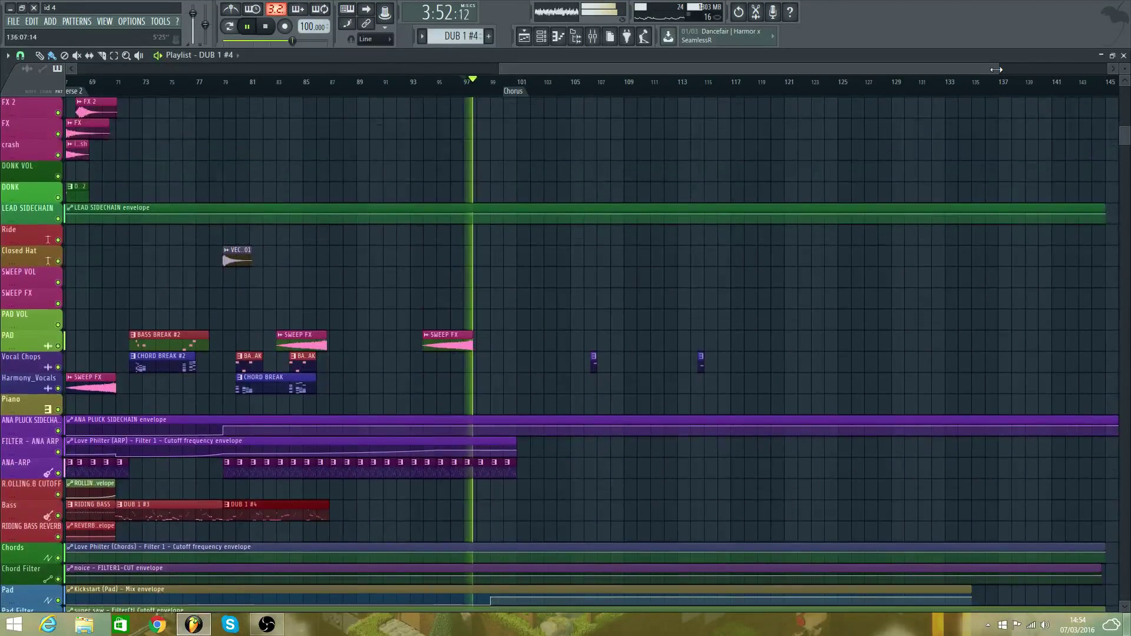
drag(997, 69, 734, 109)
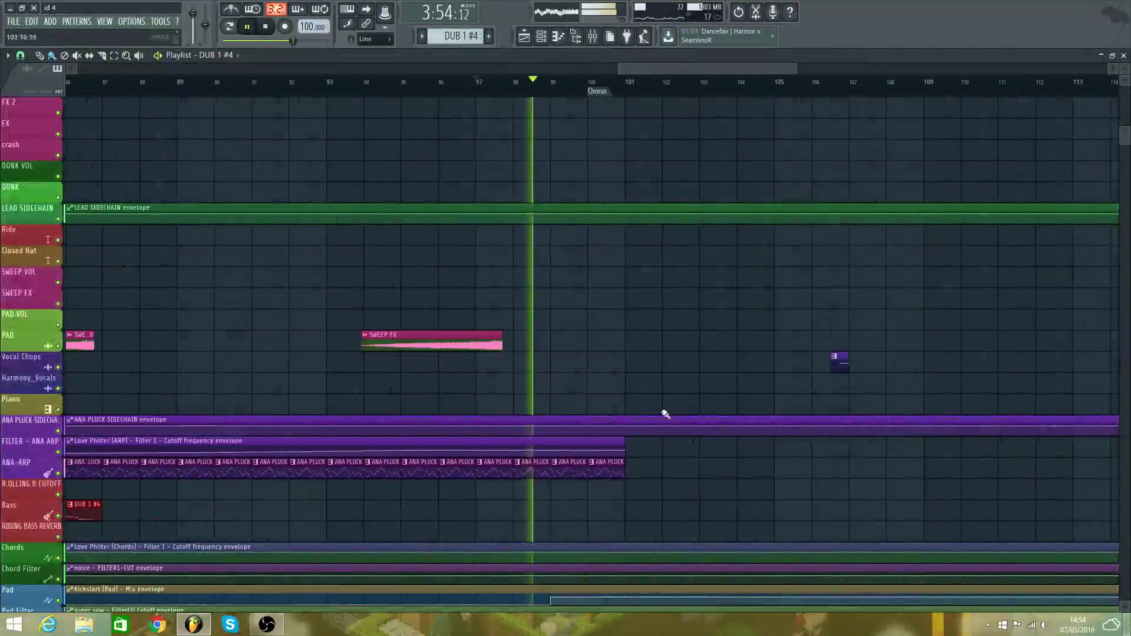
scroll(664, 414, down, 12)
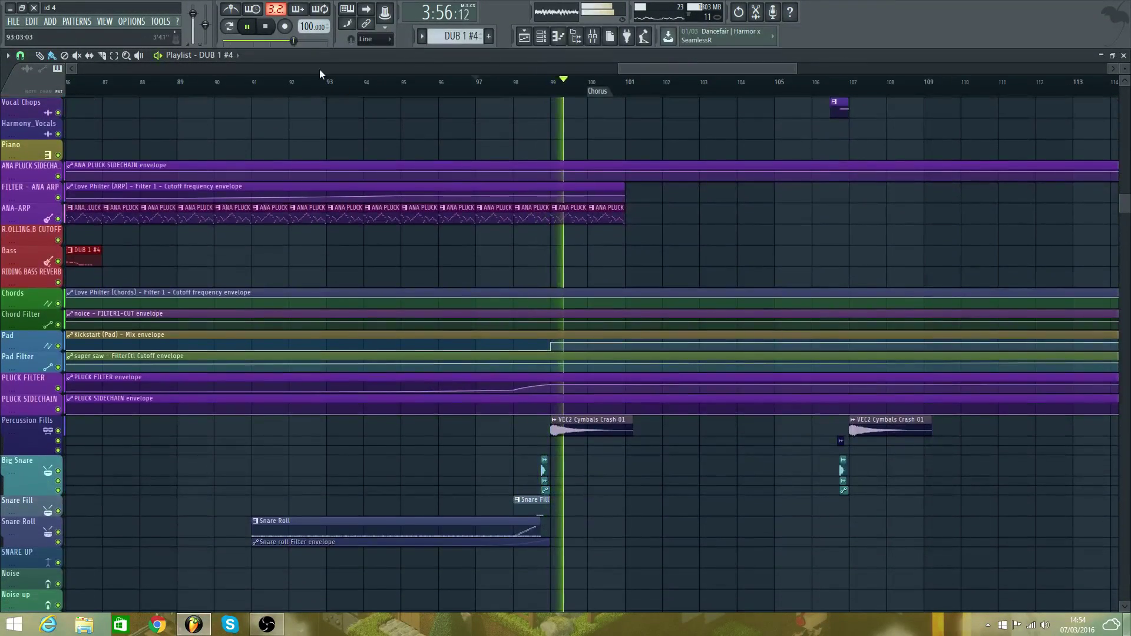
click(322, 82)
scroll(422, 145, up, 5)
scroll(430, 202, down, 7)
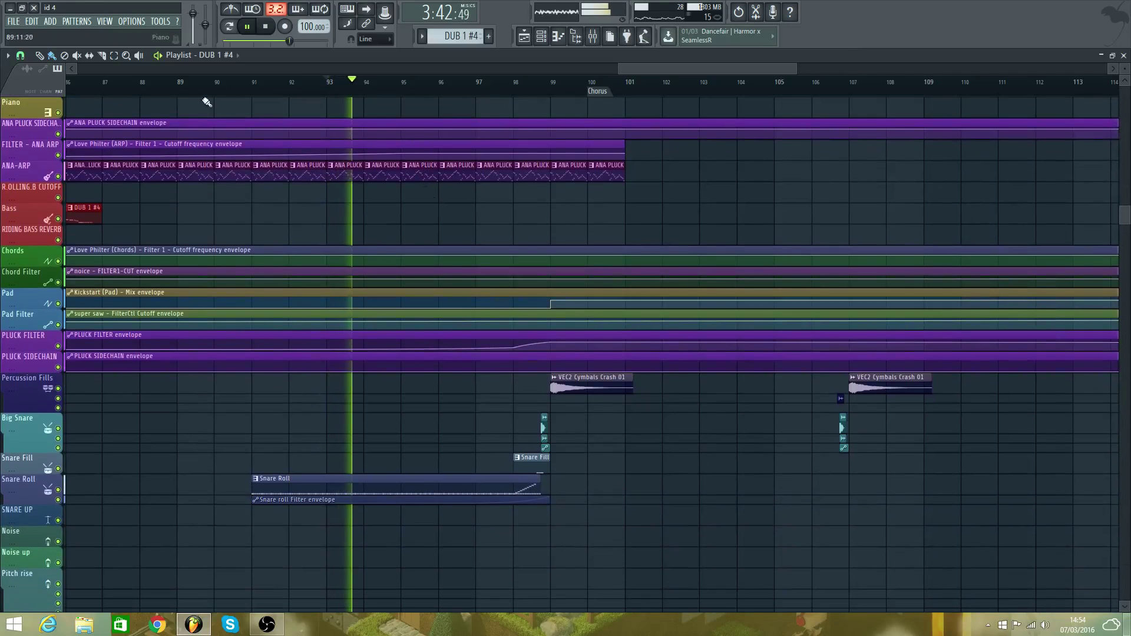
scroll(450, 182, up, 20)
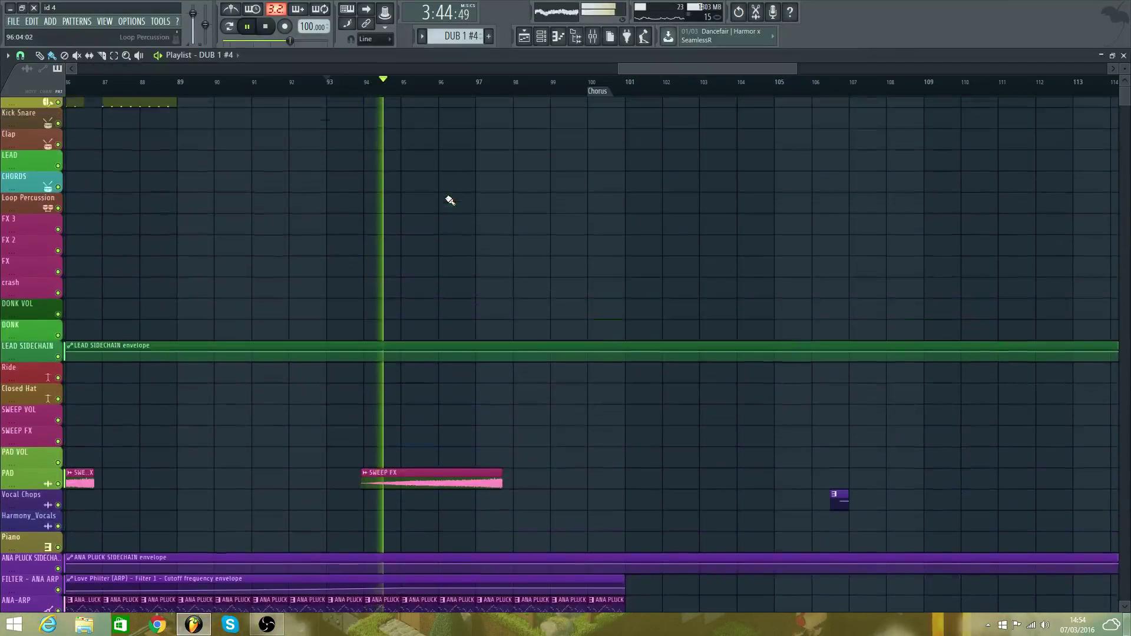
- Replay the section from bar 85 to check the transition into bar 87
drag(645, 70, 530, 79)
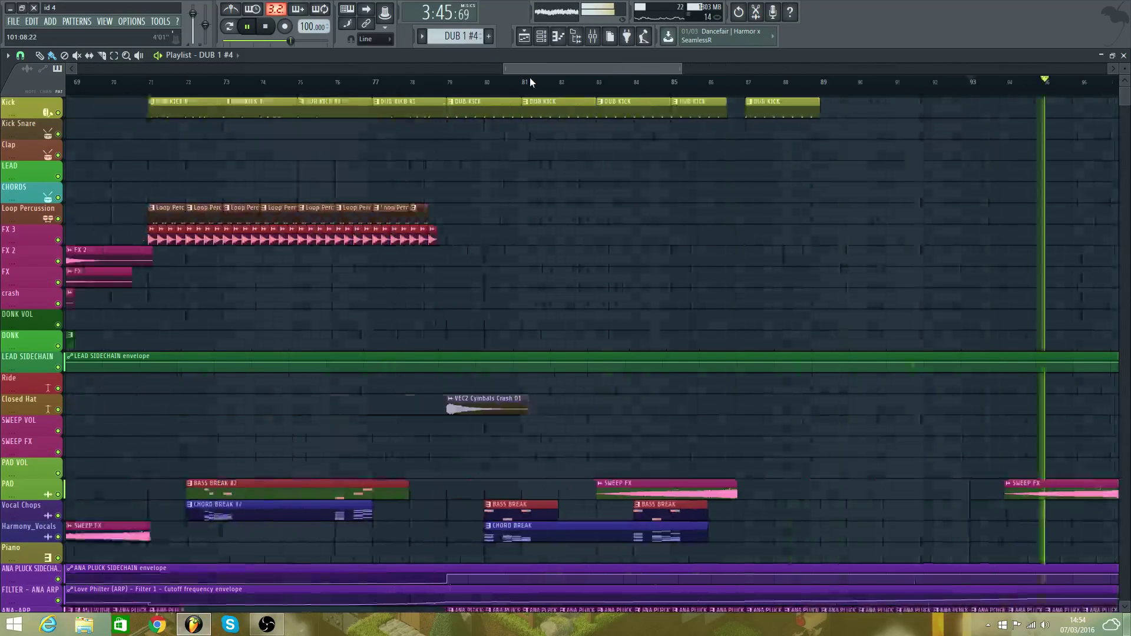
click(530, 79)
scroll(422, 202, down, 7)
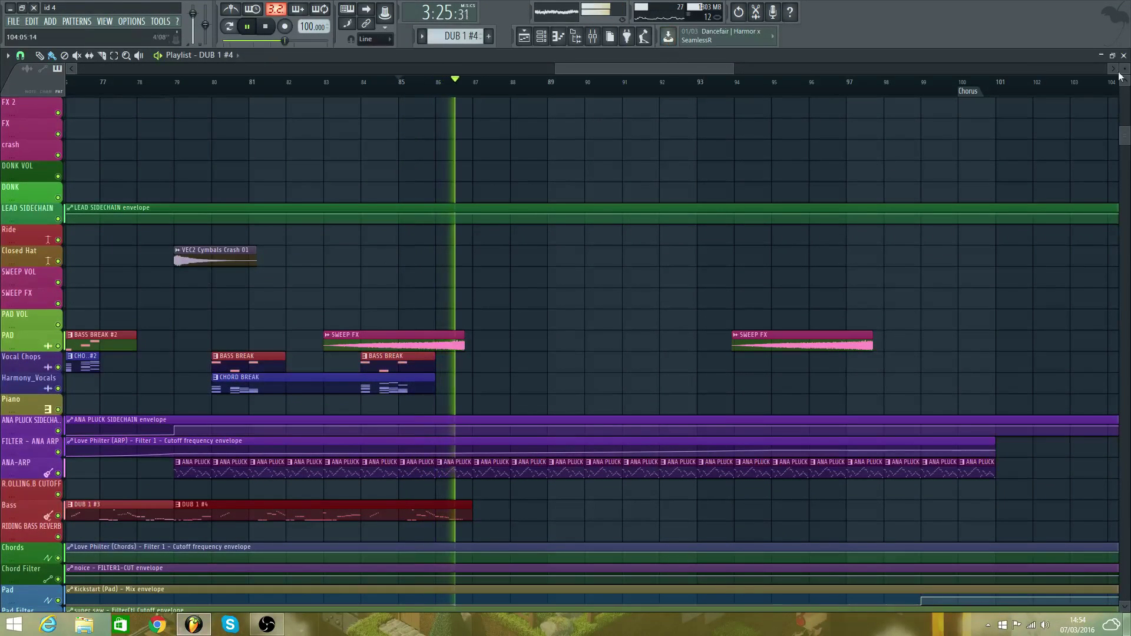
scroll(678, 176, up, 4)
key(space)
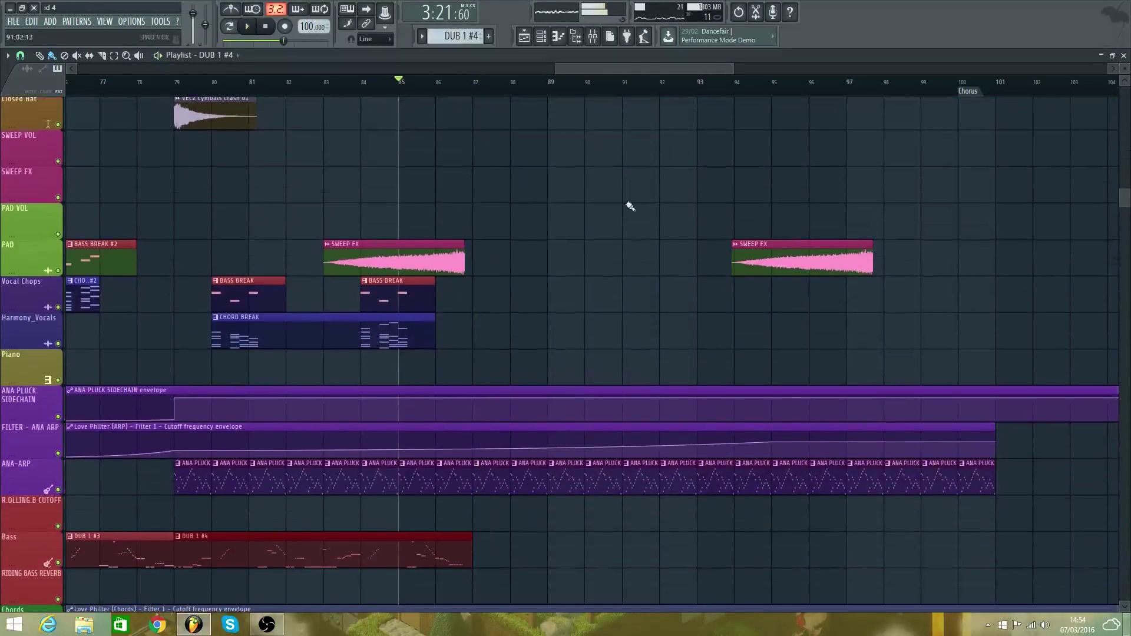
key(space)
- Set the playlist snap to 1/4 beat and add a point at 86:13 with a value of 91% on the ANA PLUCK SIDECHAIN envelope
click(20, 54)
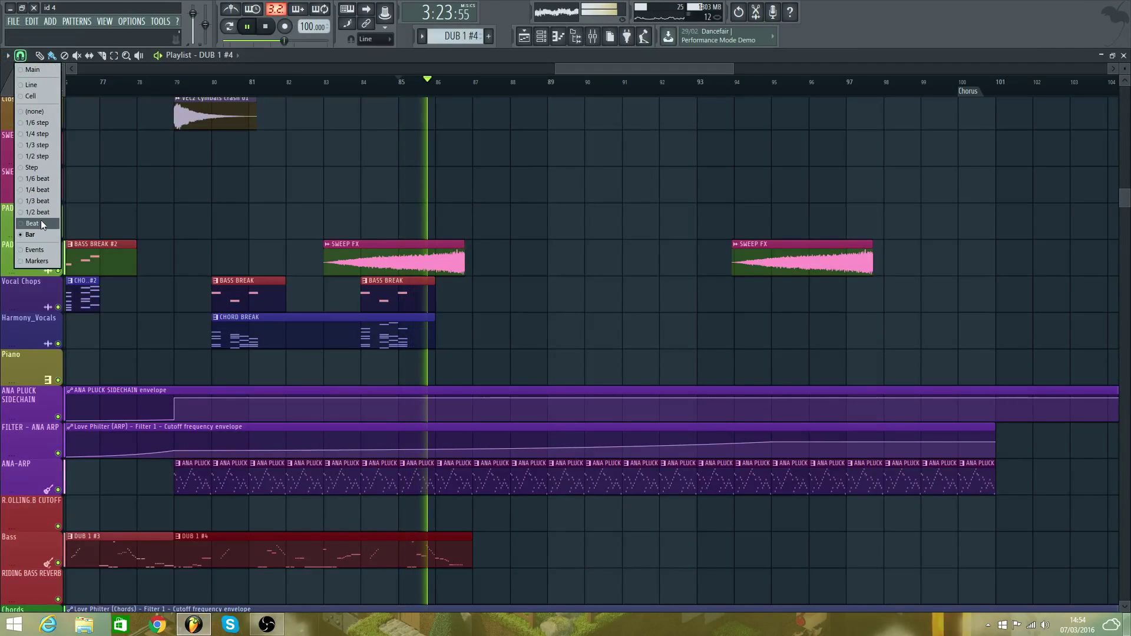
click(46, 192)
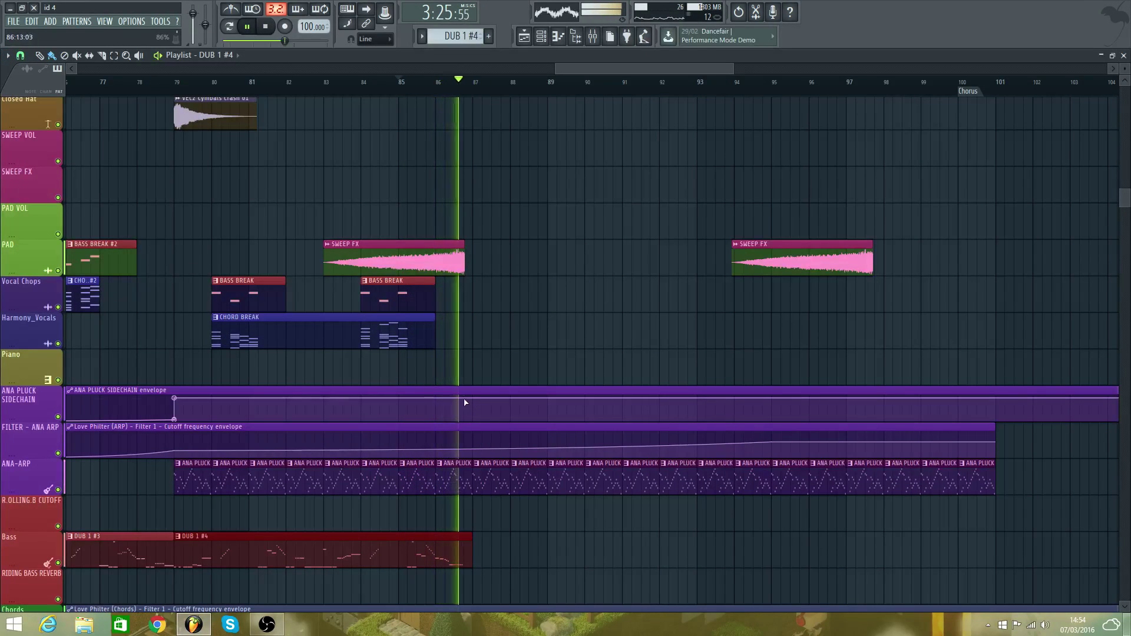
click(464, 400)
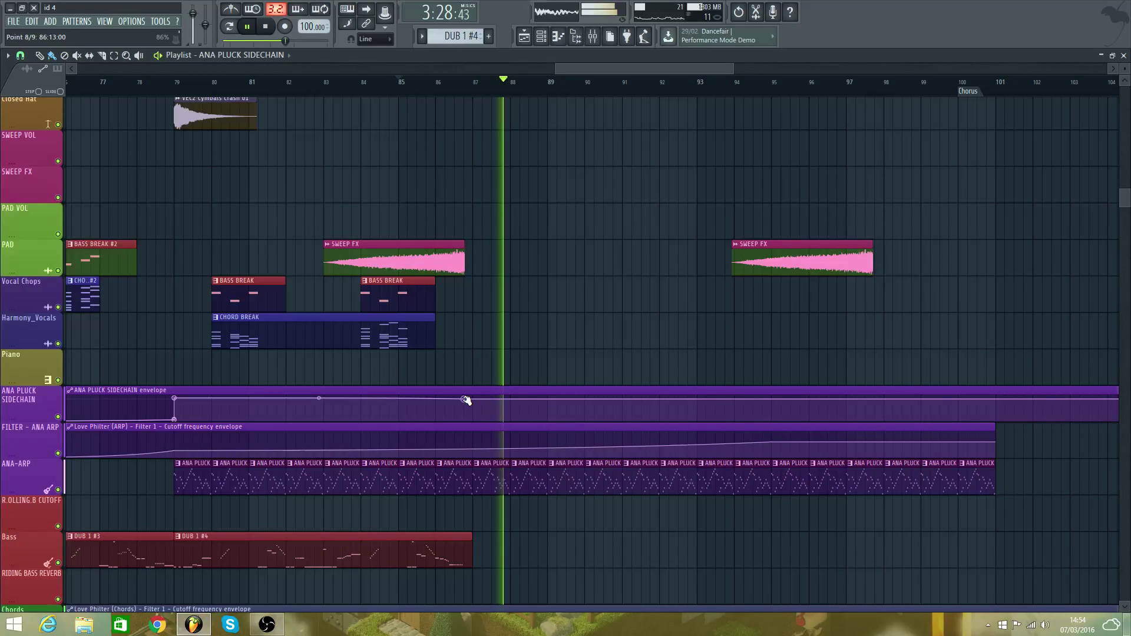
drag(465, 399, 465, 398)
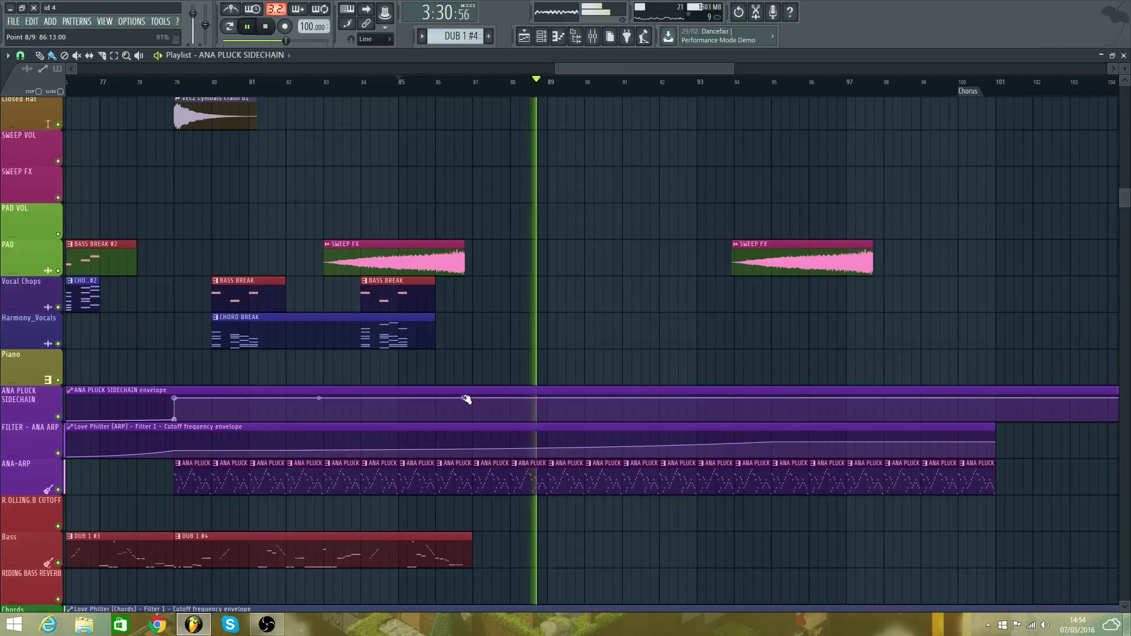
- Add two points to the Love Philter (ARP) cutoff envelope just before bar 87 and lower the second for an abrupt filter drop
key(space)
key(space)
right_click(463, 450)
right_click(474, 449)
drag(473, 449, 465, 459)
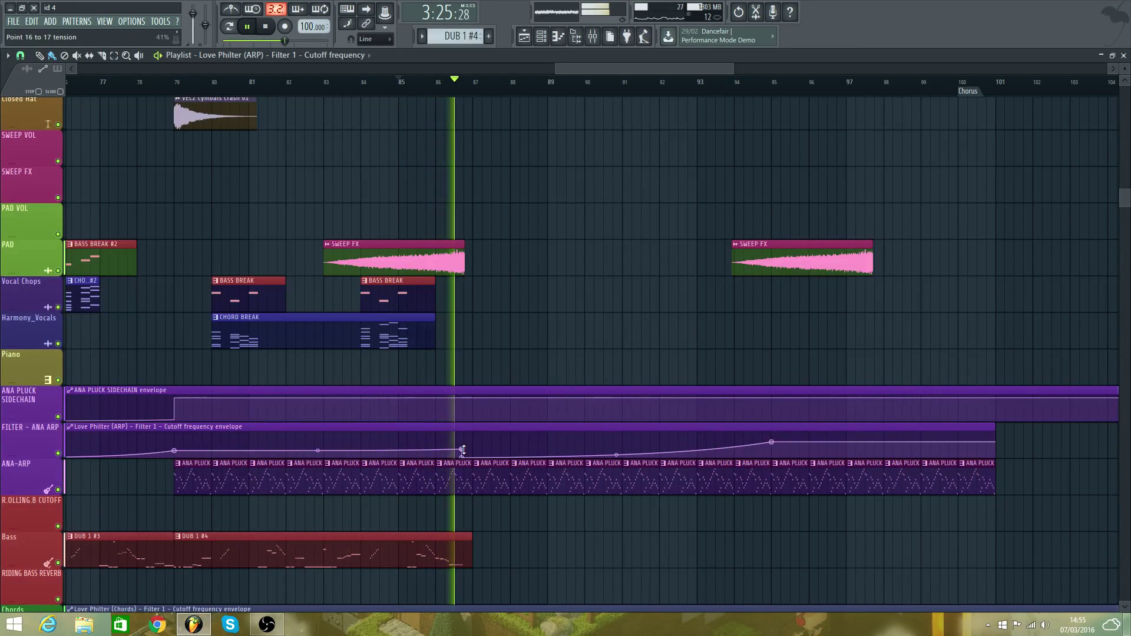
- Try a Reeverb SWEEP envelope clip at bar 66 on the SWEEP VOL track and play the transition into Verse 2
scroll(483, 301, up, 3)
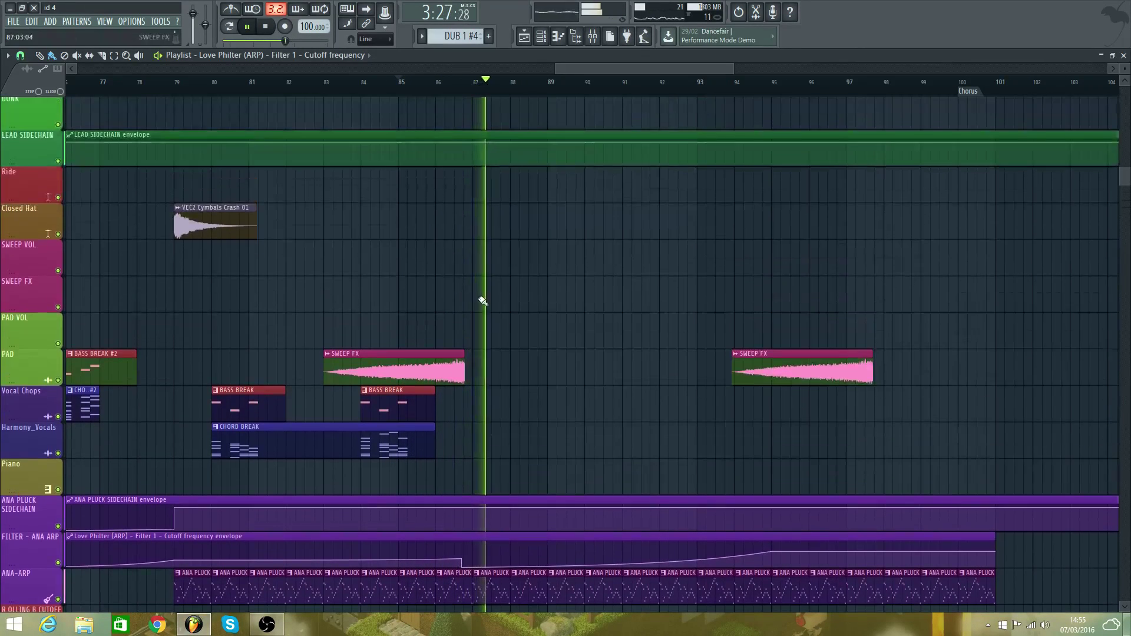
drag(604, 69, 510, 121)
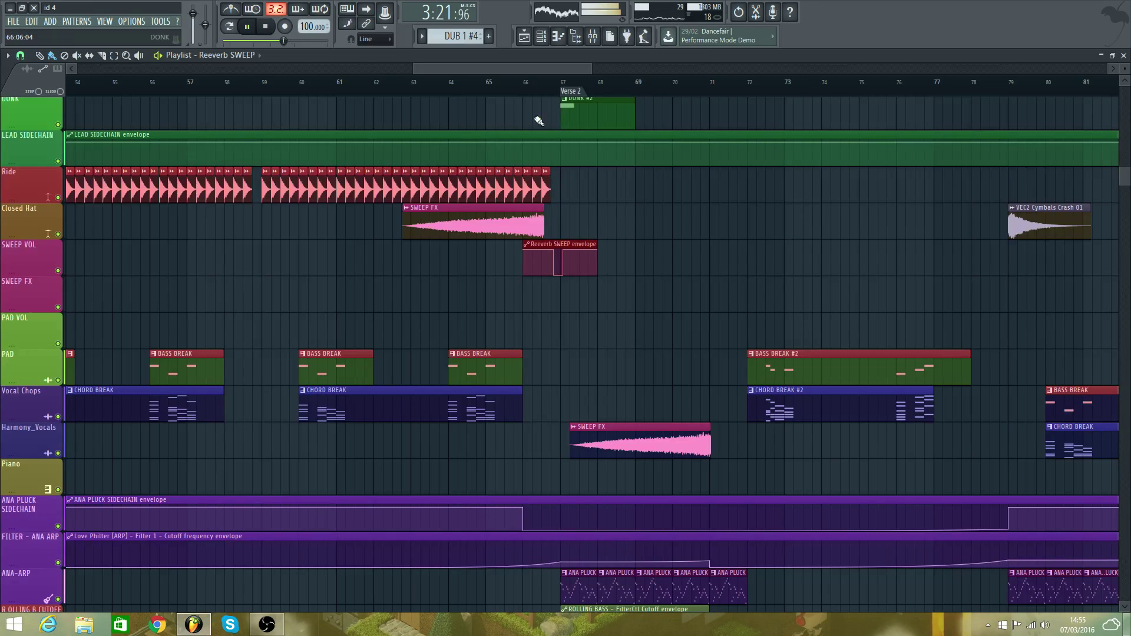
click(517, 90)
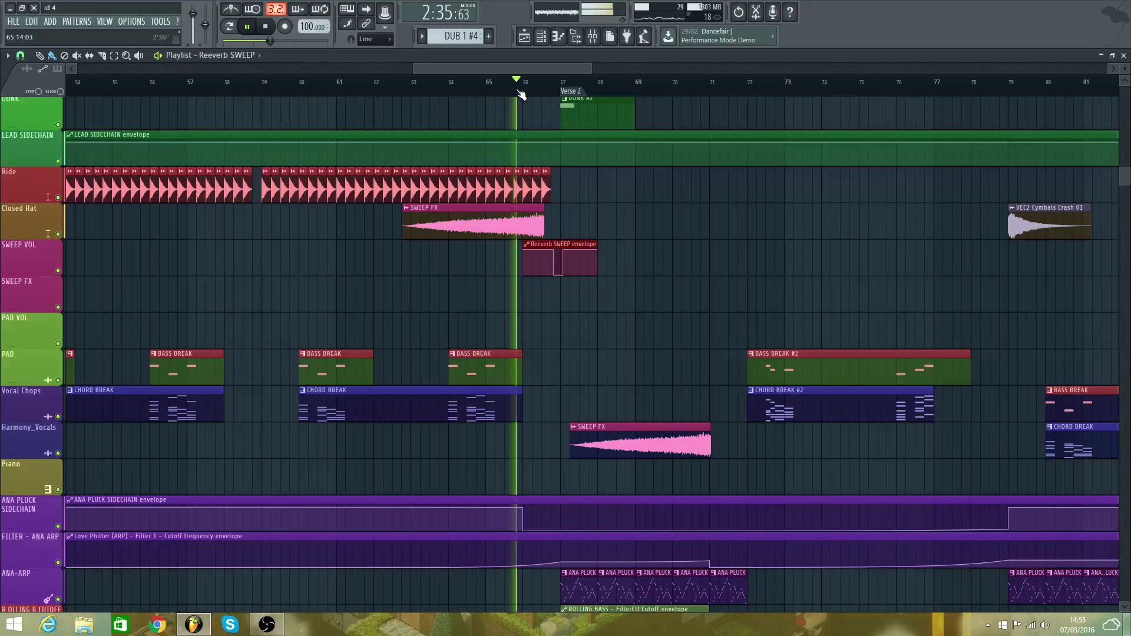
scroll(561, 268, down, 2)
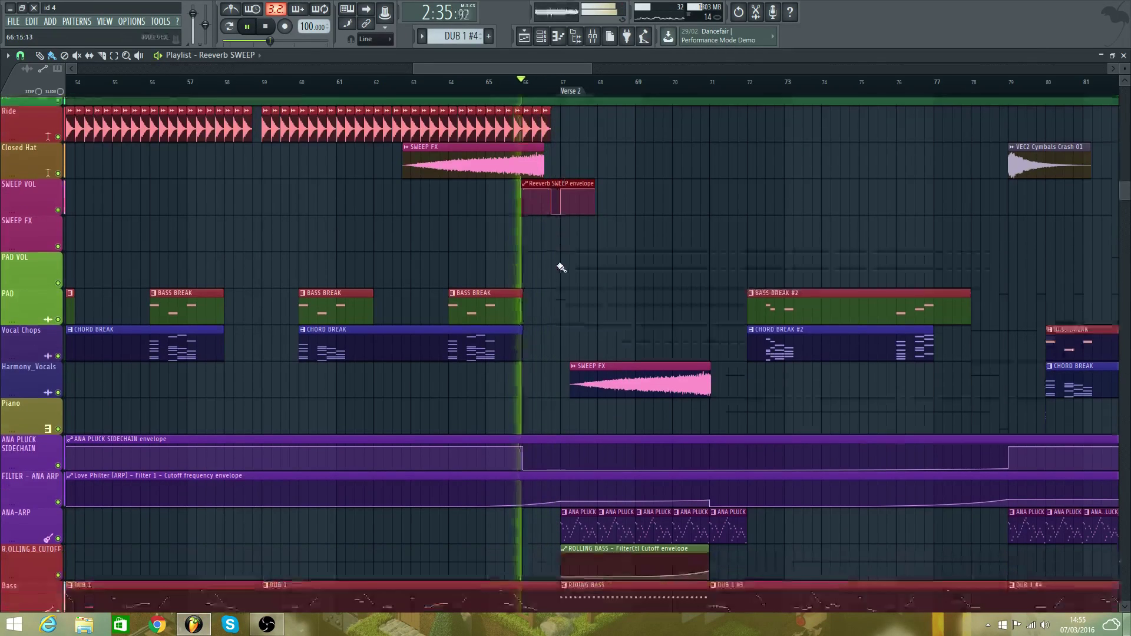
scroll(560, 265, up, 3)
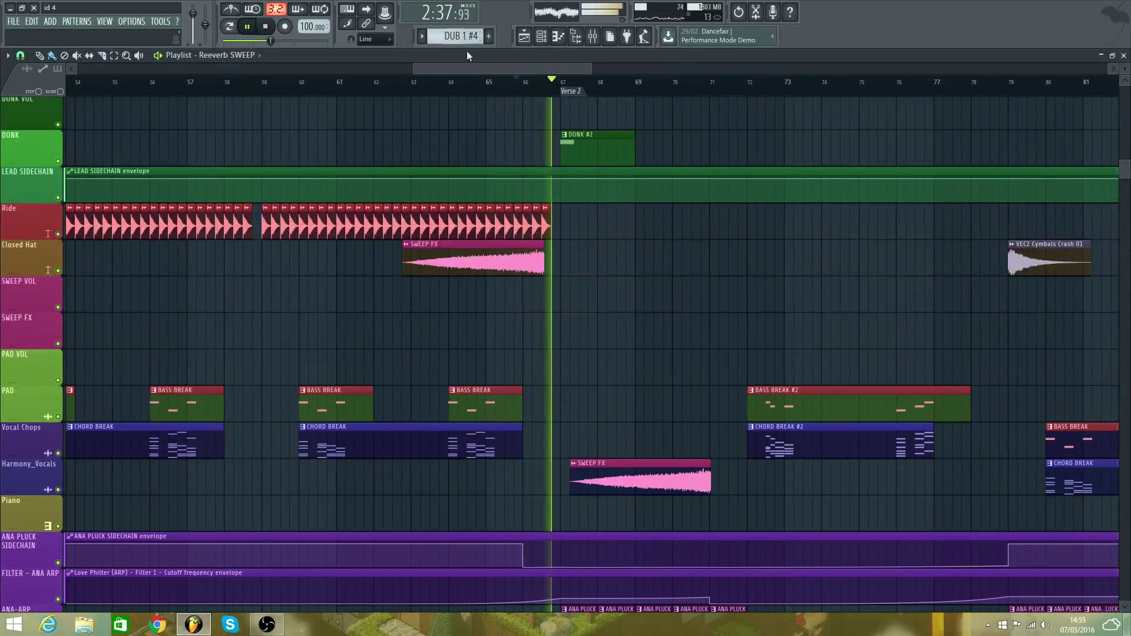
- Look through the tracks between bar 73 and the Chorus marker to check which clips surround the bar 87 transition
drag(480, 69, 677, 139)
scroll(639, 211, down, 2)
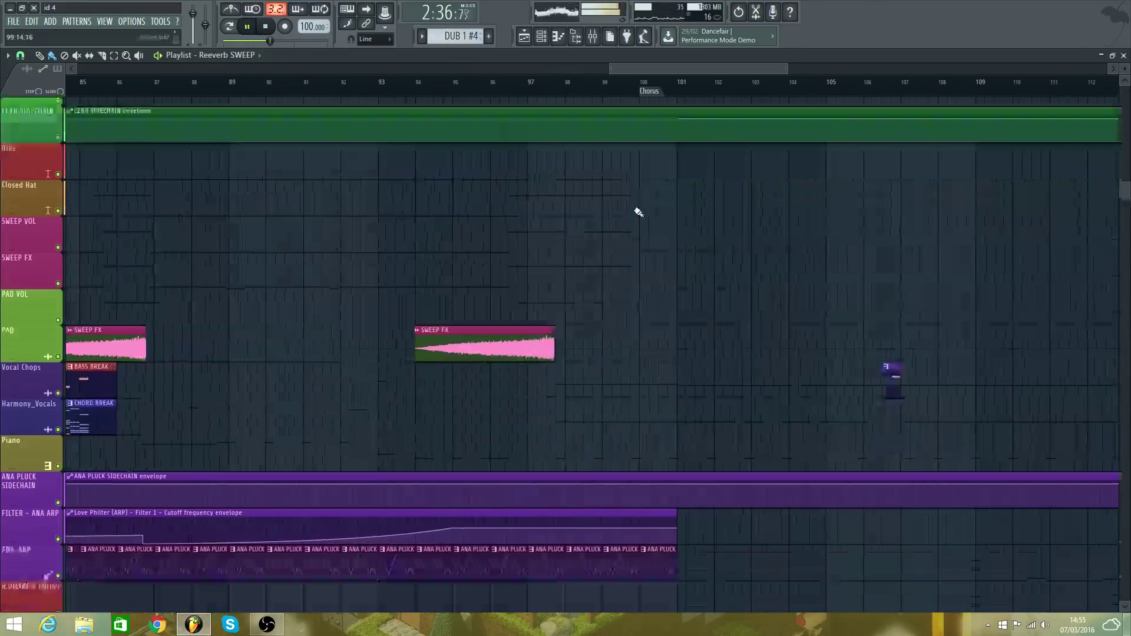
scroll(638, 212, down, 4)
scroll(634, 212, up, 7)
scroll(577, 212, up, 5)
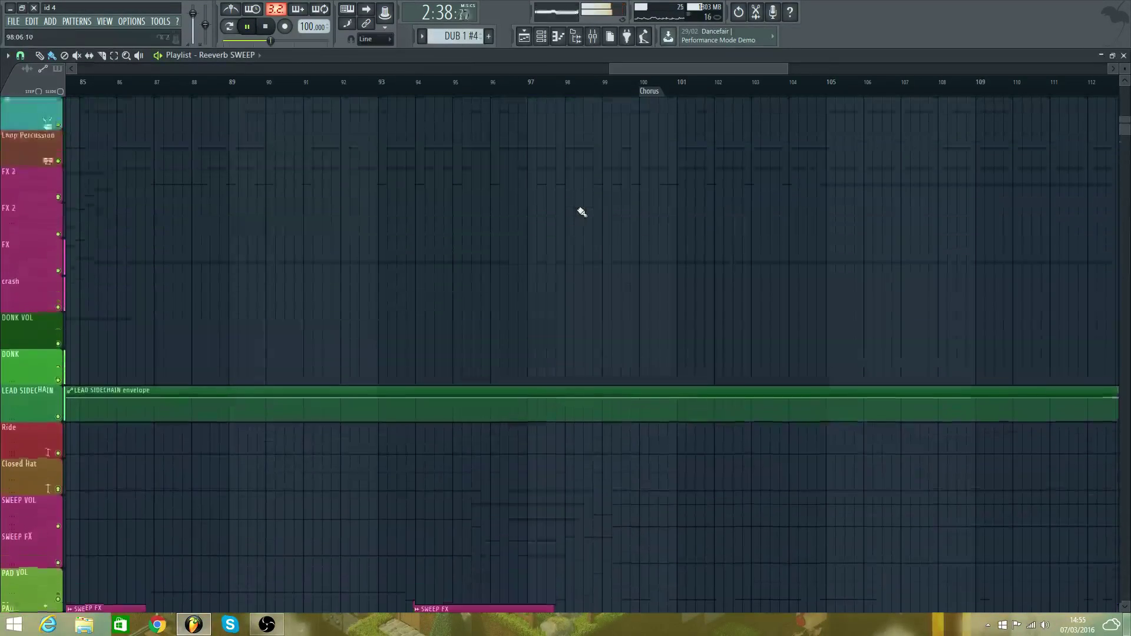
scroll(582, 213, up, 4)
drag(671, 72, 596, 69)
scroll(569, 213, down, 15)
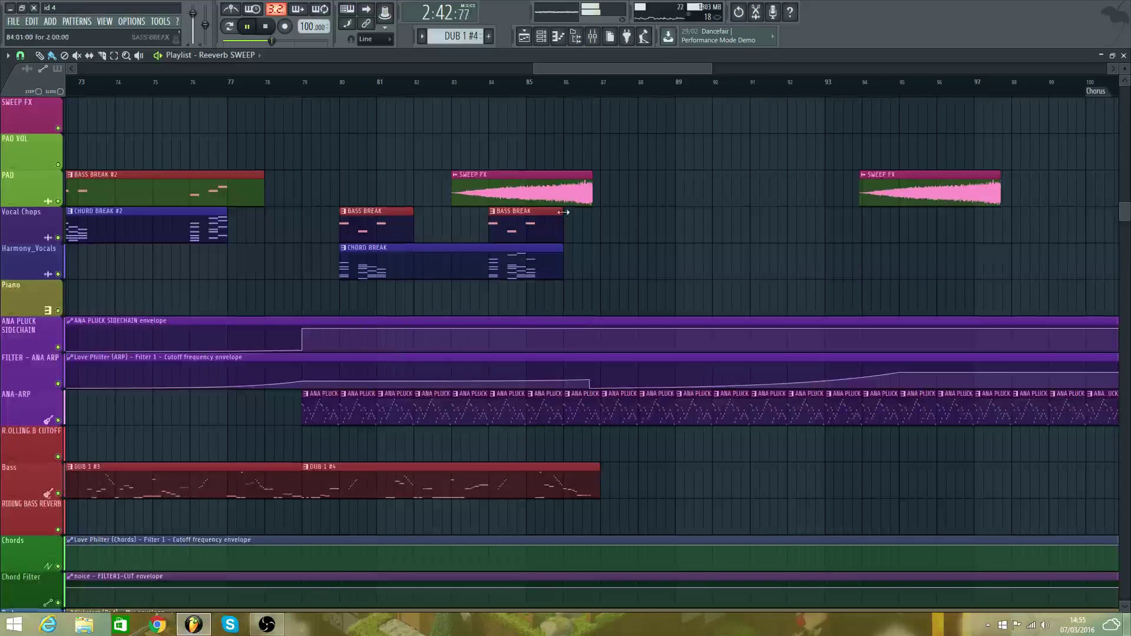
- Place a Reeverb SWEEP envelope clip on the PAD VOL track just before bar 86 so its dip ends at bar 87
drag(609, 262, 578, 136)
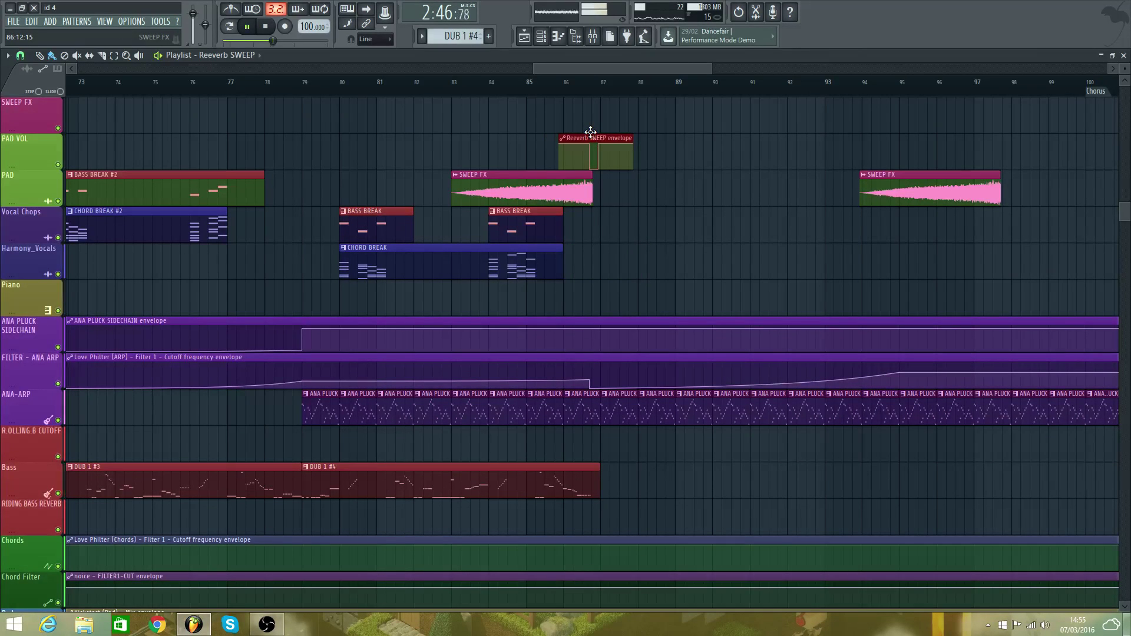
click(569, 94)
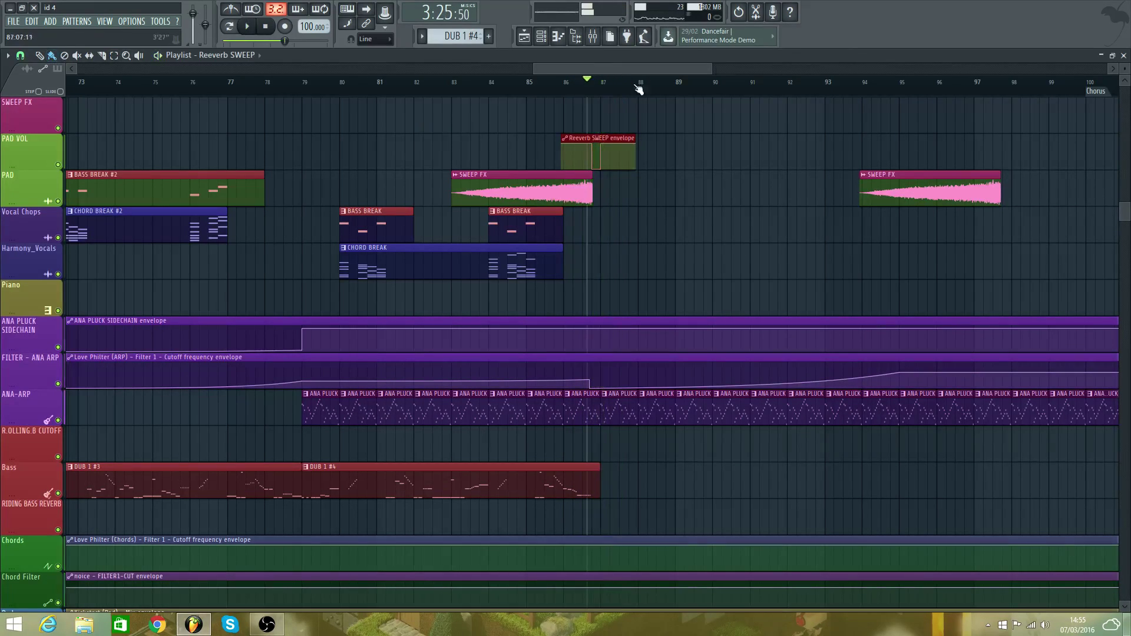
drag(710, 68, 641, 87)
key(space)
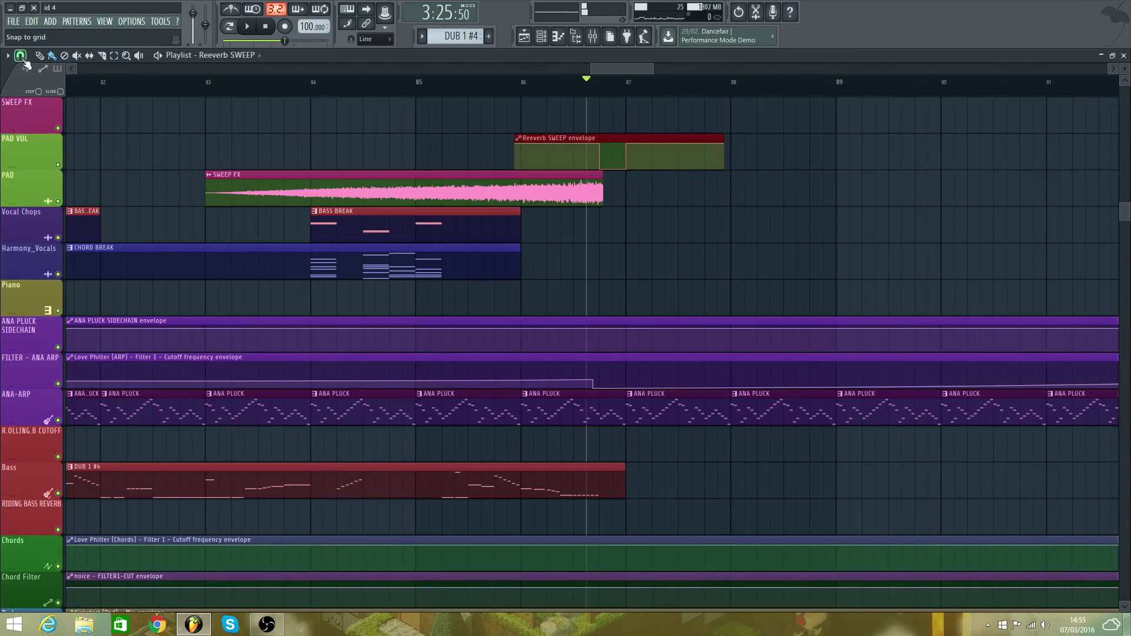
- Set the playlist snap to 1/4 step and shift the SWEEP FX clip before bar 87 slightly earlier, starting at 82:16:12
click(20, 55)
click(52, 190)
click(20, 57)
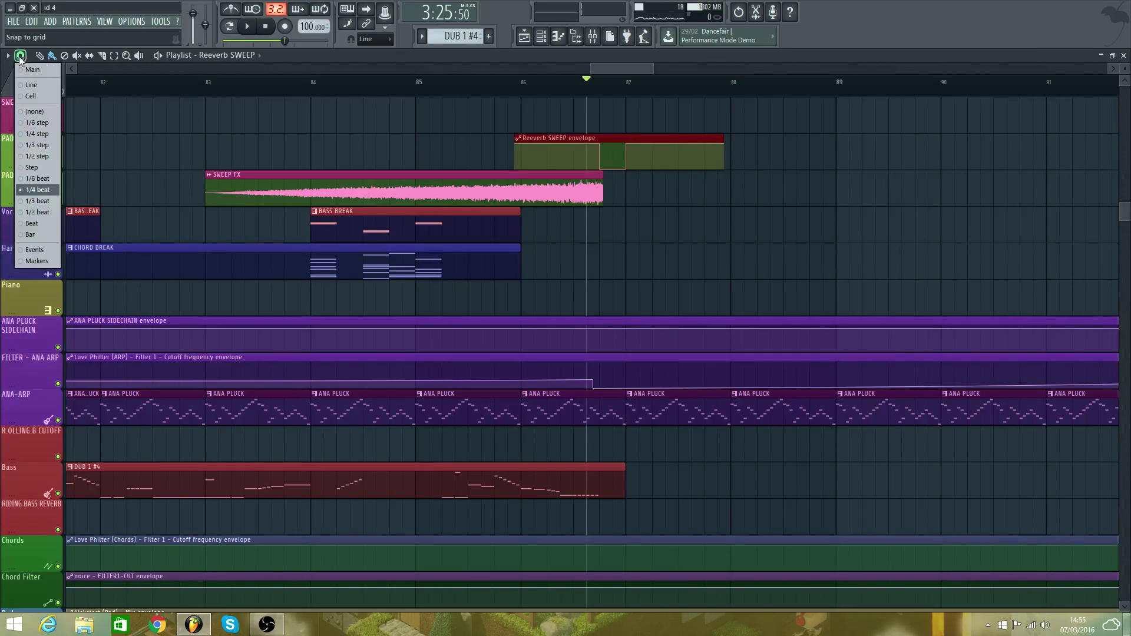
click(39, 133)
click(587, 194)
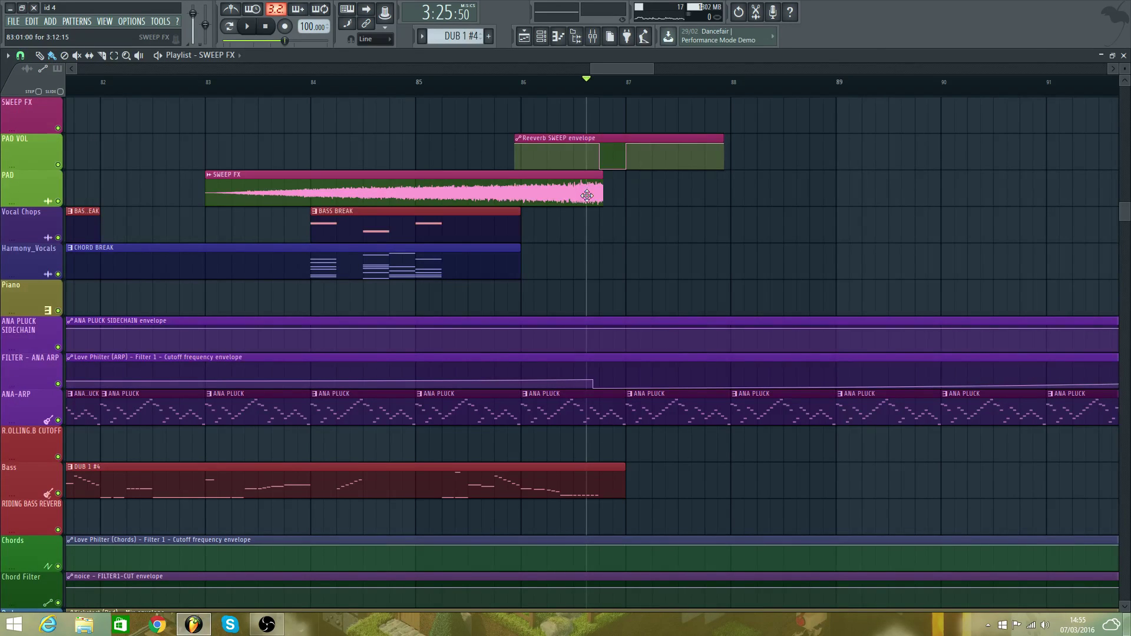
key(space)
drag(583, 196, 585, 195)
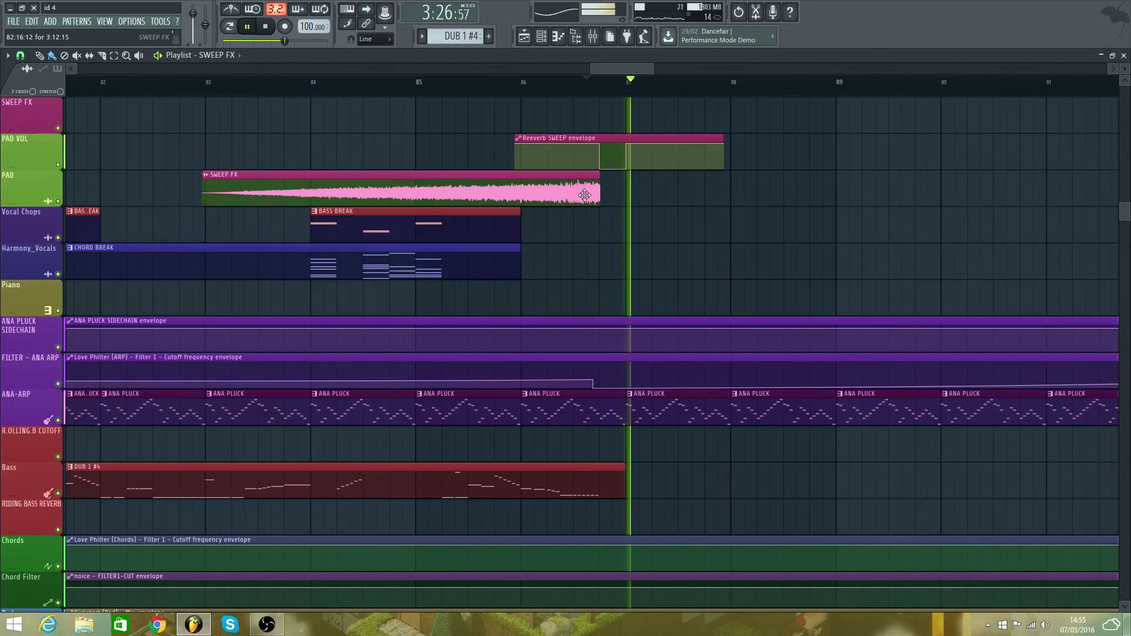
- Audition the transition and nudge the SWEEP FX clip a little earlier so it ends where the reverb envelope drops
key(space)
key(space)
key(space)
key(space)
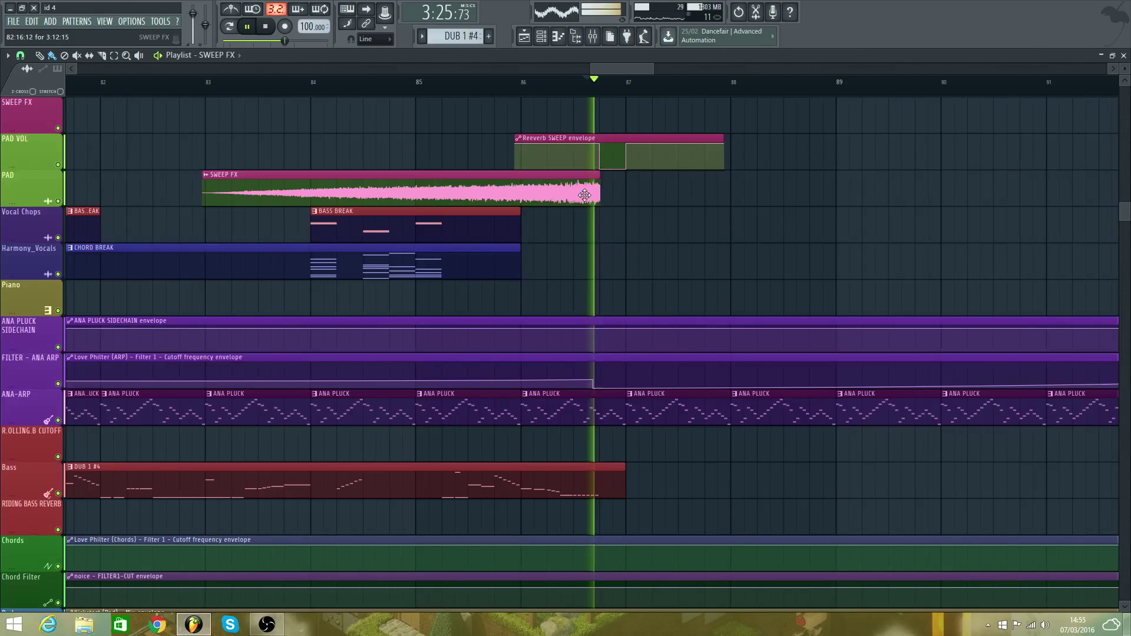
key(ctrl+z)
key(space)
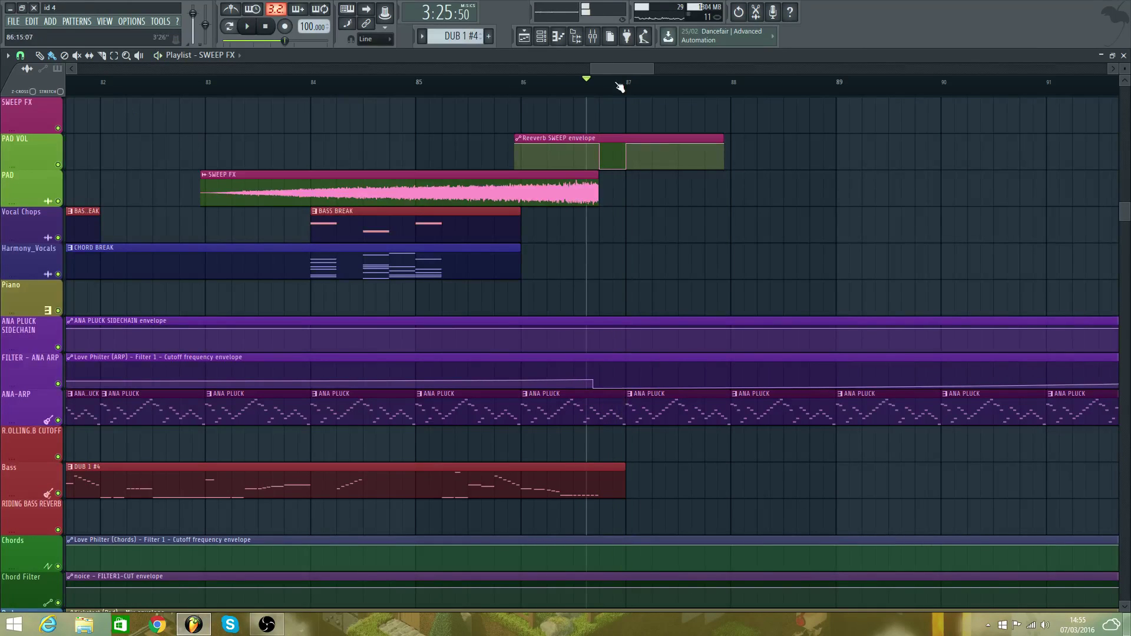
key(space)
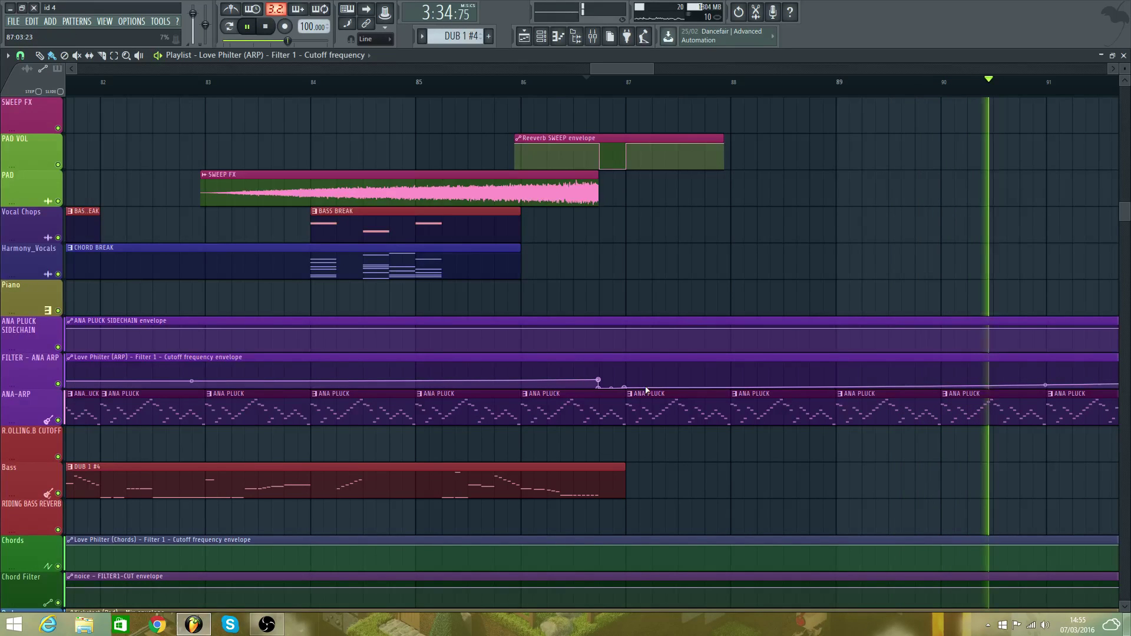
- Raise the Love Philter (ARP) cutoff envelope point at bar 87 so the filter reopens abruptly, and play the transition
drag(624, 387, 627, 367)
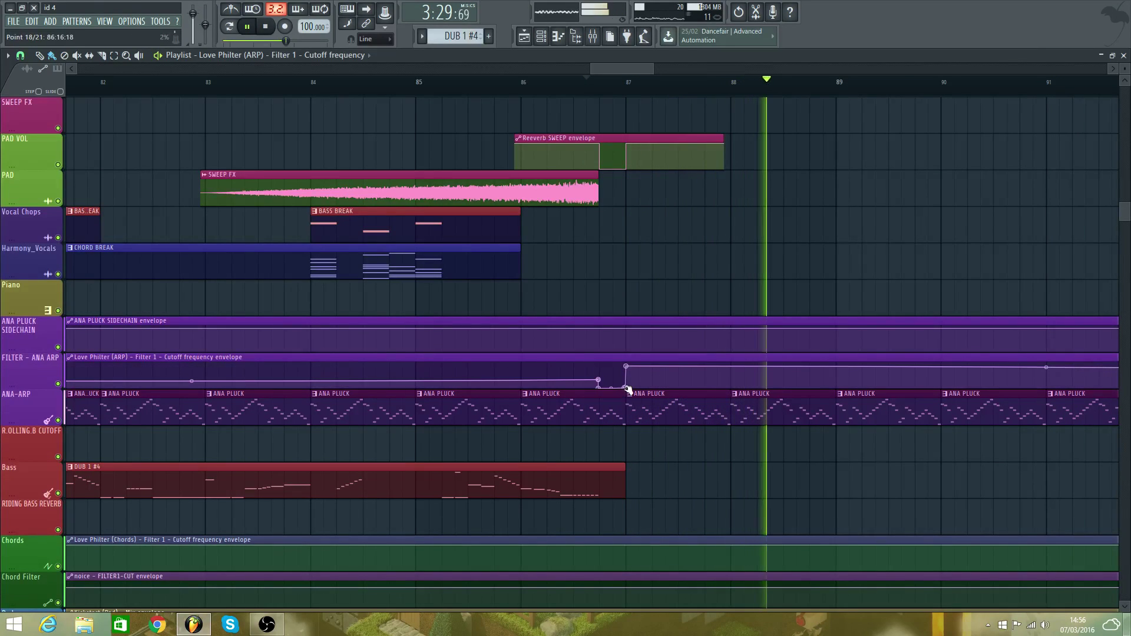
key(space)
key(space)
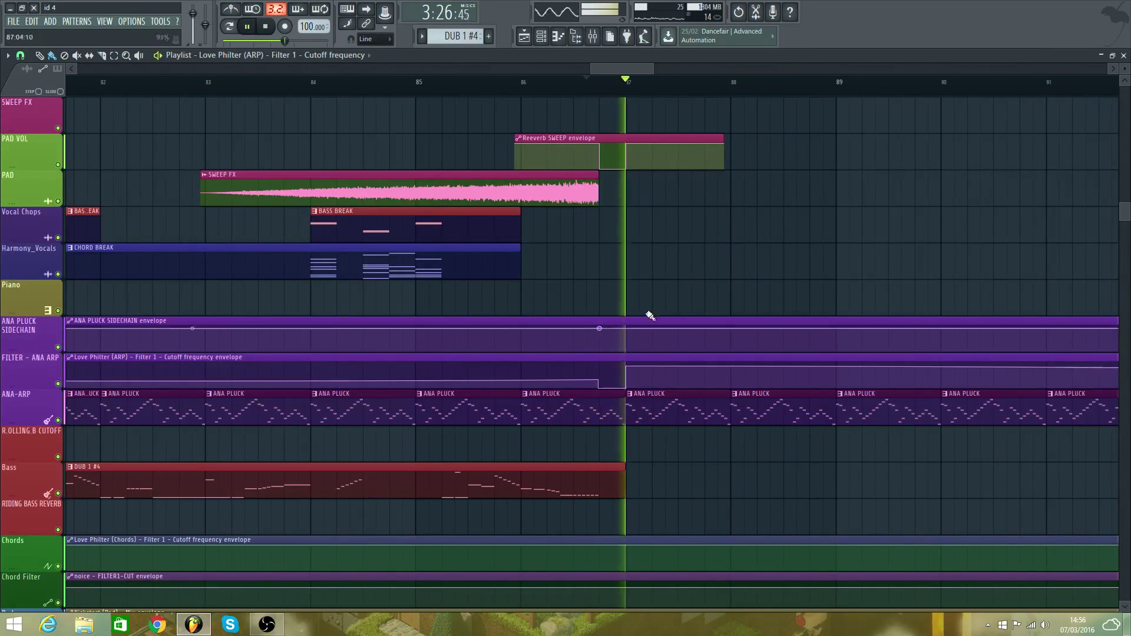
key(space)
- Copy the three short bass fill clips just before bar 35 and paste them onto the tracks around bar 87
drag(619, 69, 278, 98)
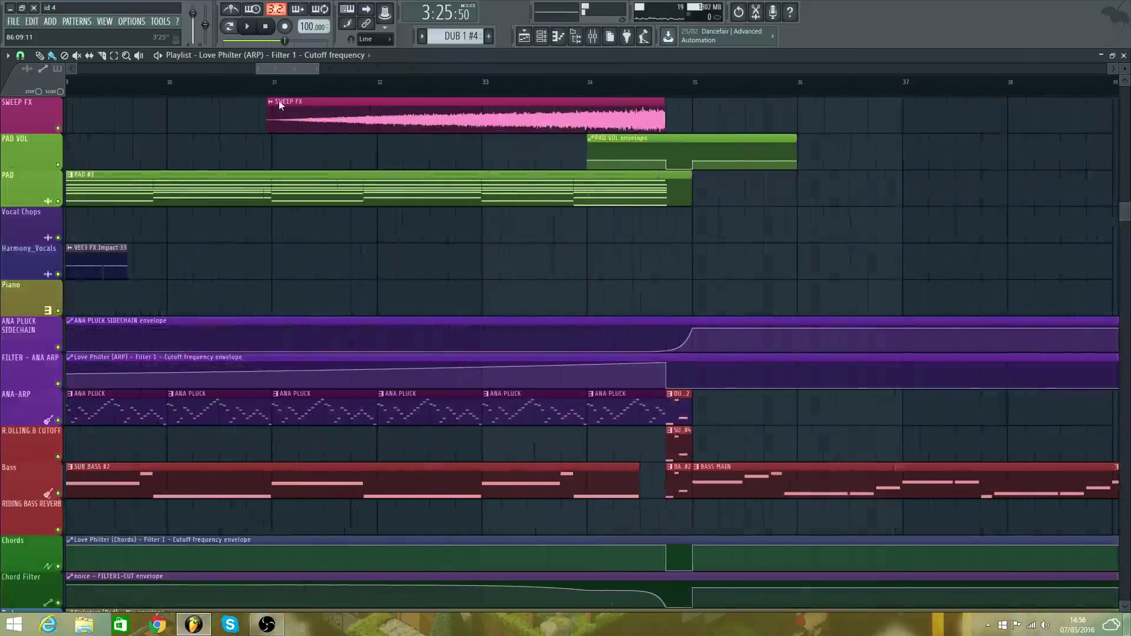
key(space)
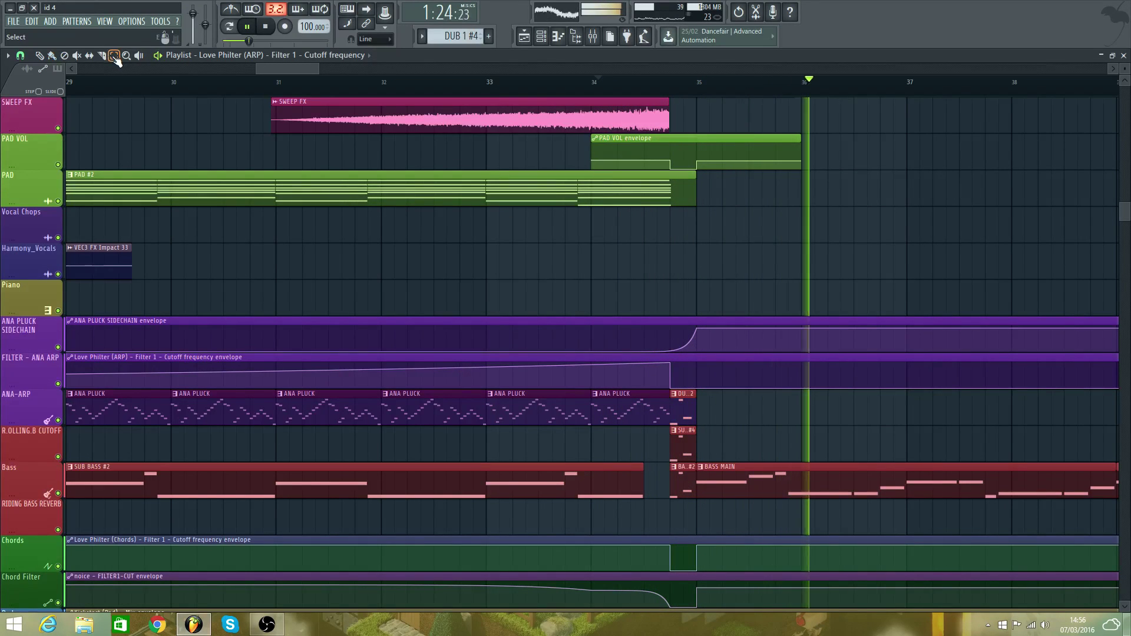
drag(682, 530, 692, 415)
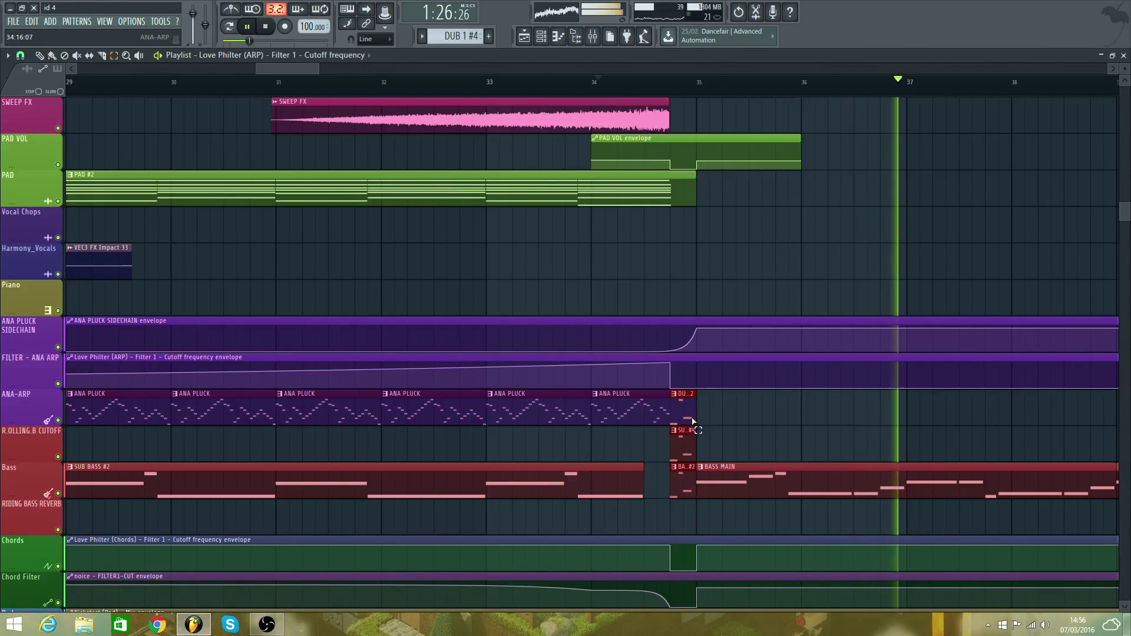
drag(317, 67, 661, 157)
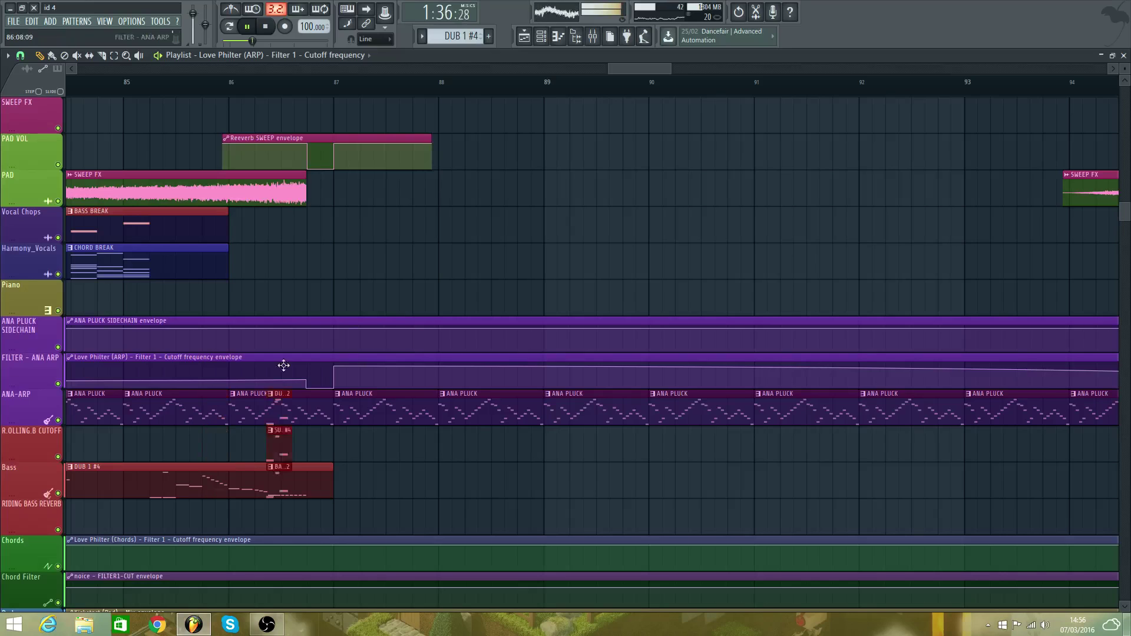
drag(283, 365, 358, 201)
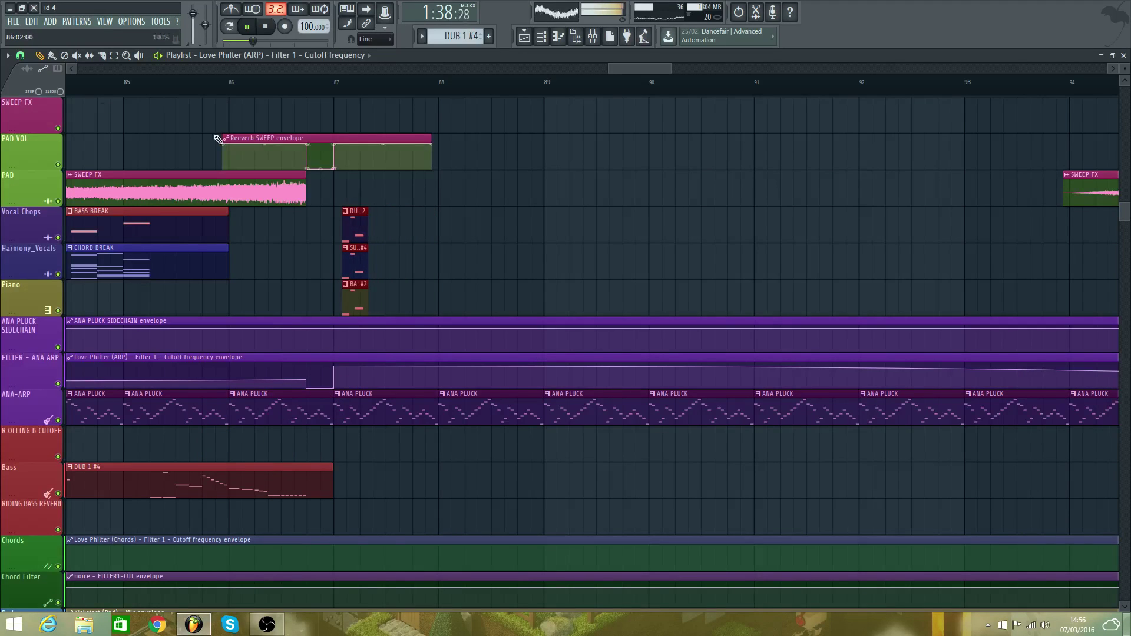
- Position the three fill clips on the Vocal Chops, Harmony_Vocals and Piano tracks so they end at bar 87, and play the transition
click(30, 22)
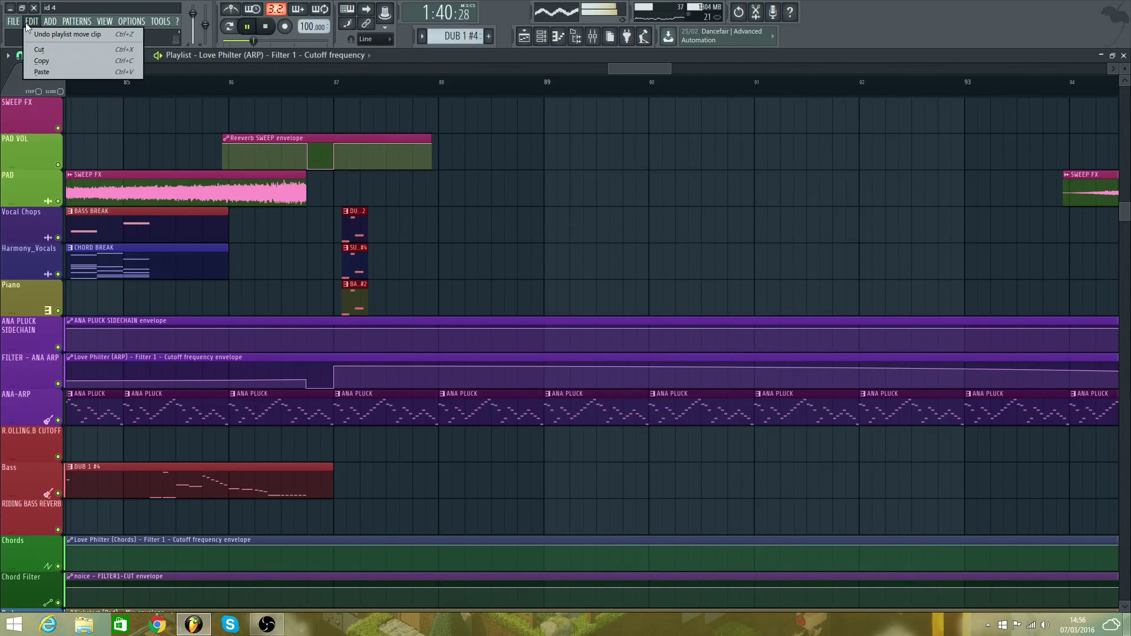
click(67, 35)
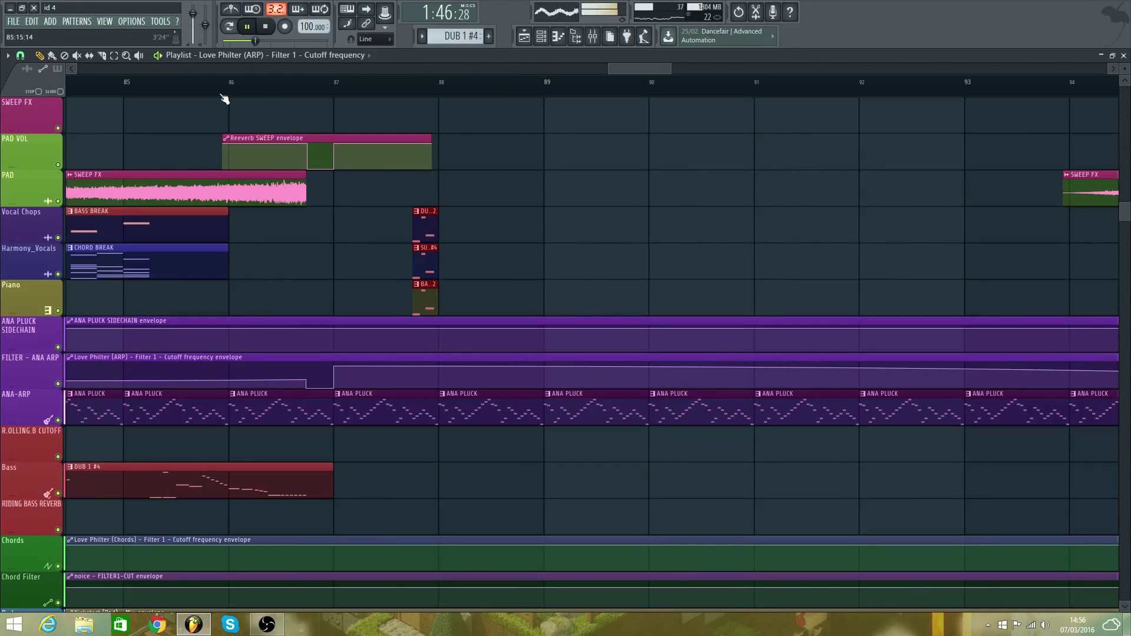
drag(425, 211, 333, 207)
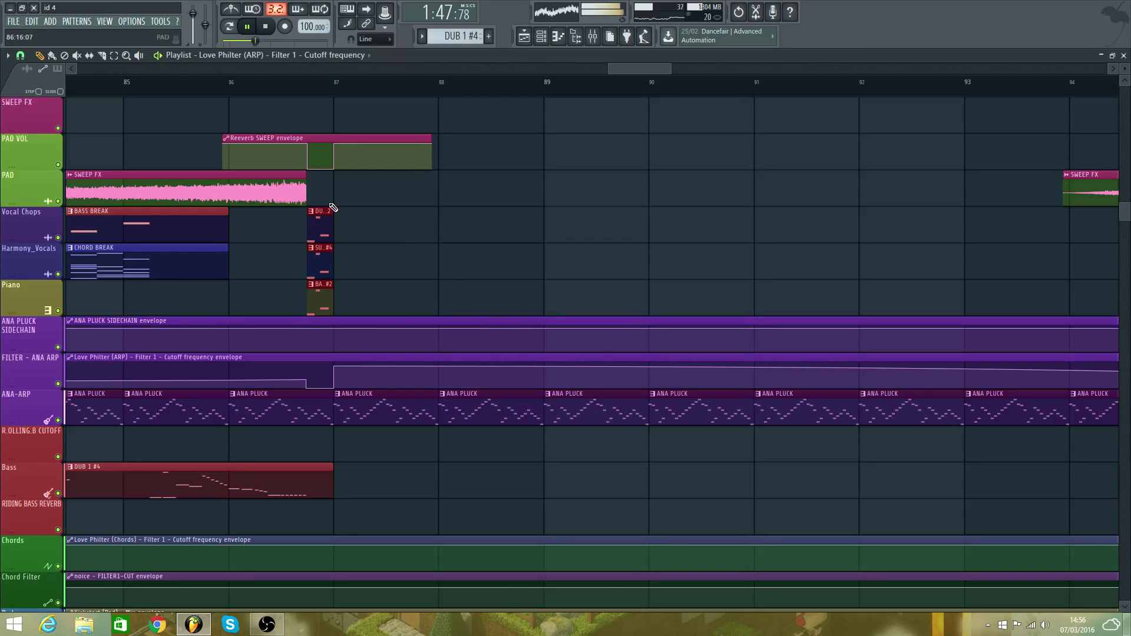
click(223, 91)
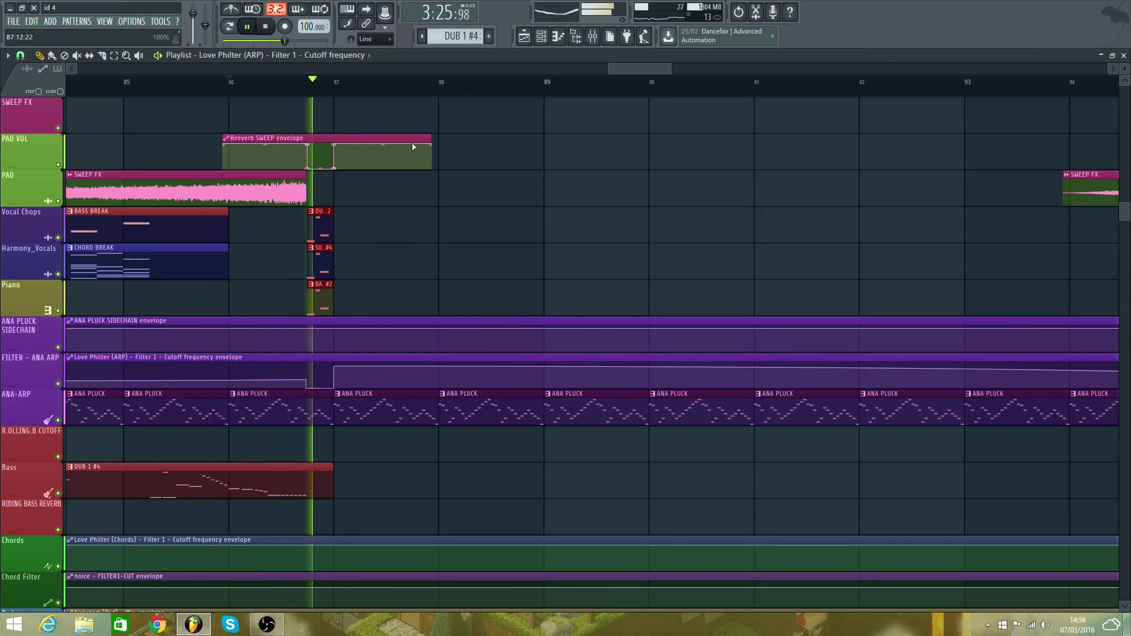
key(space)
key(space)
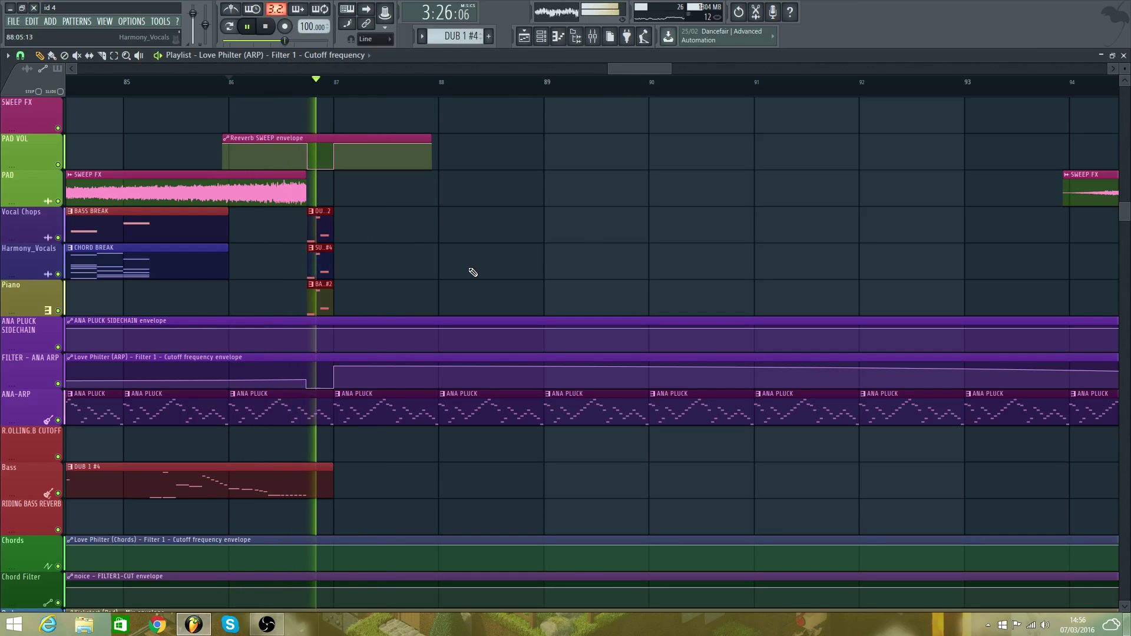
- Extend the Kick track with repeated DUB KICK clips from bar 89 and remove the extra ones past bar 103
mouse_move(631, 71)
mouse_down()
mouse_move(577, 70)
mouse_move(622, 75)
mouse_up()
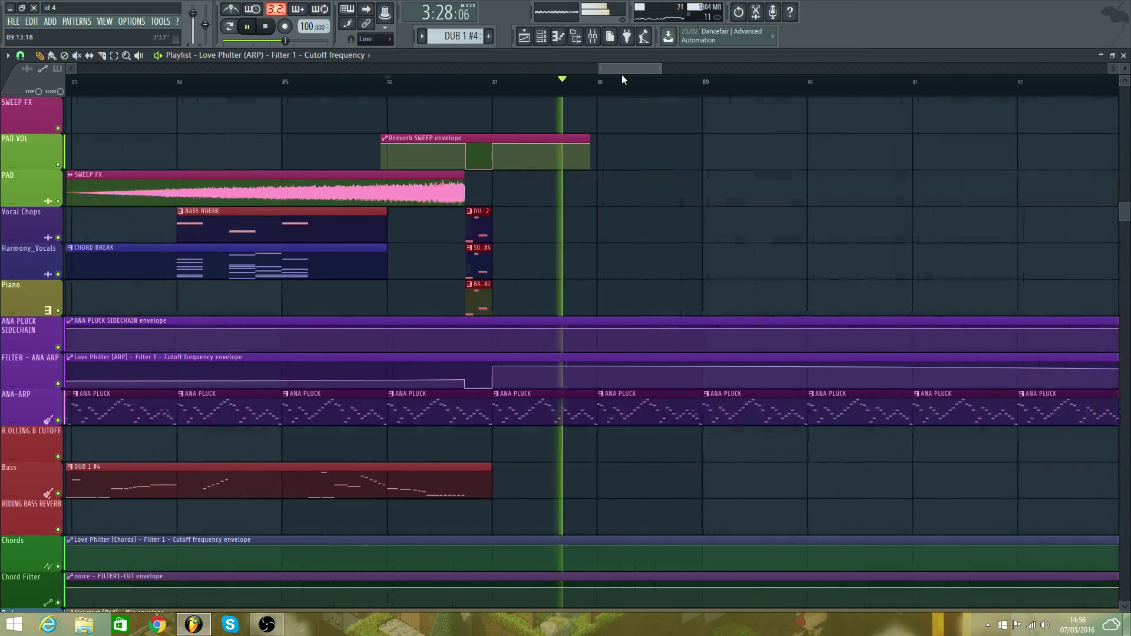
drag(1125, 69, 1125, 74)
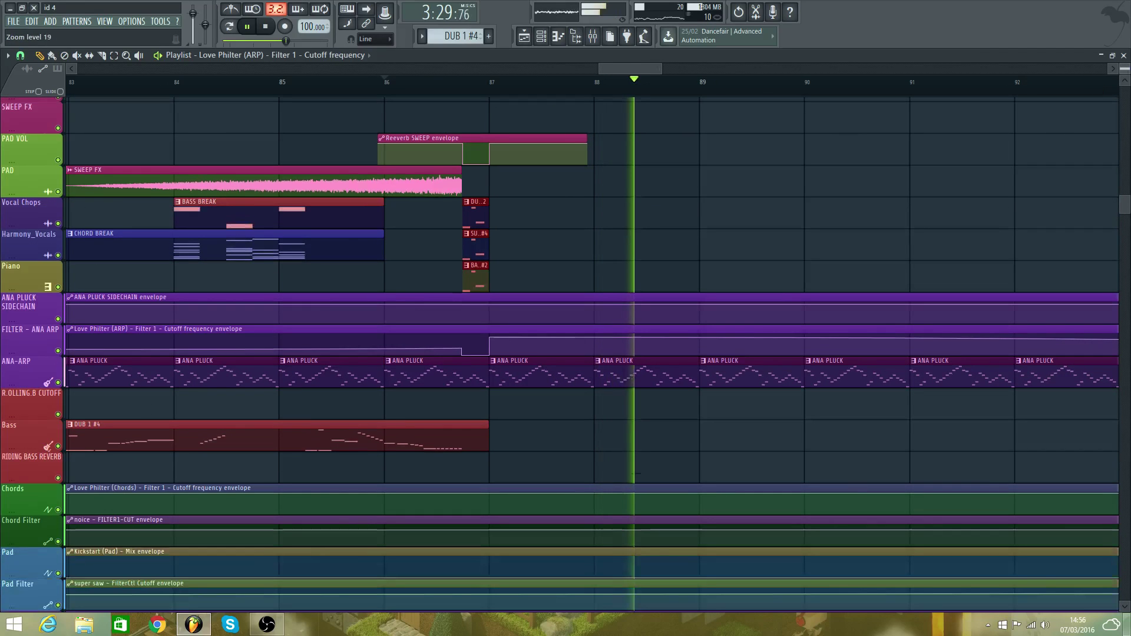
scroll(687, 195, up, 8)
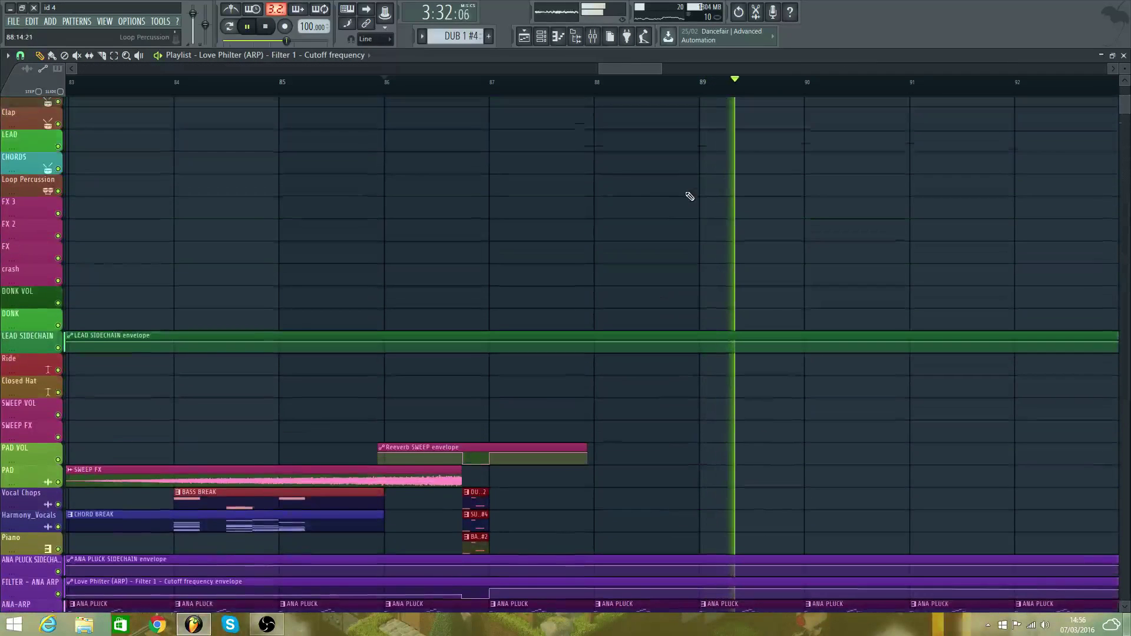
key(space)
scroll(1002, 118, down, 8)
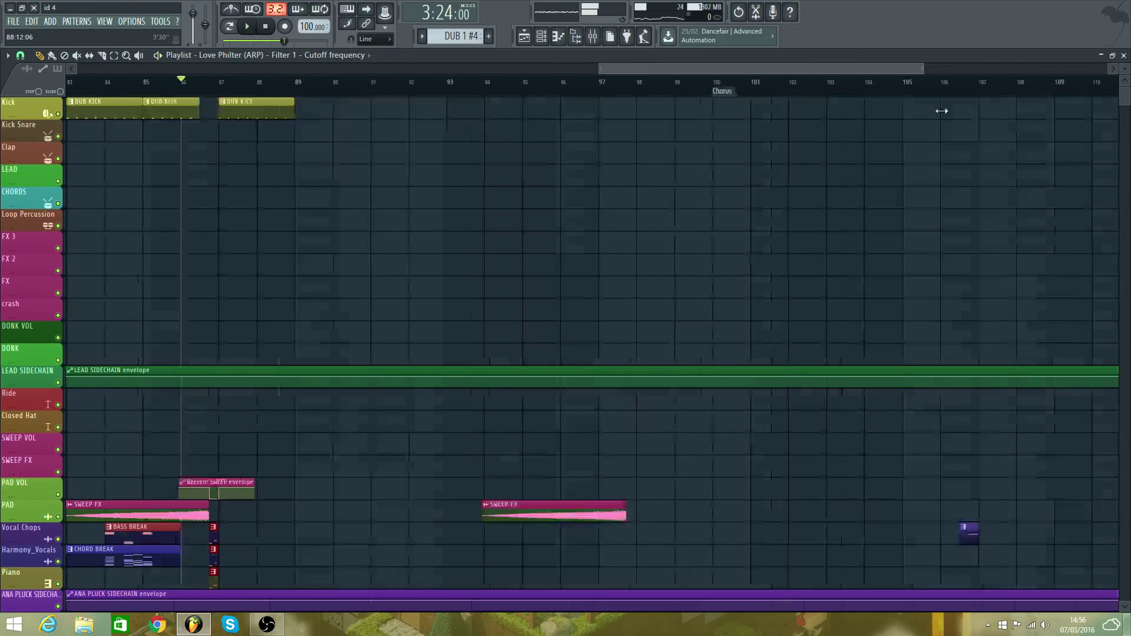
drag(878, 69, 607, 72)
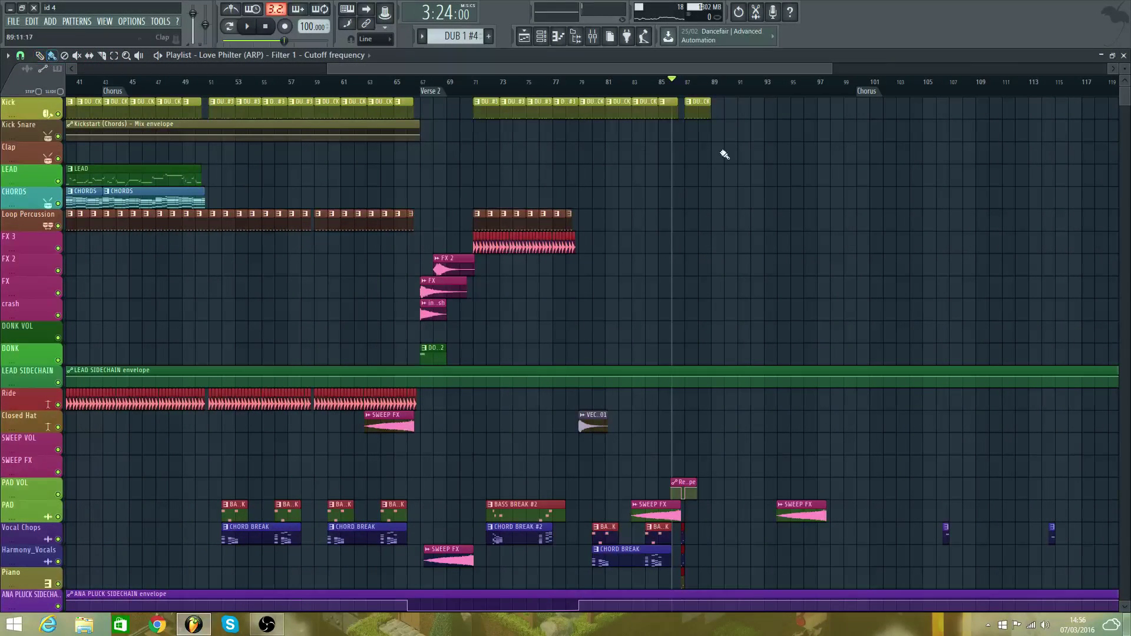
key(space)
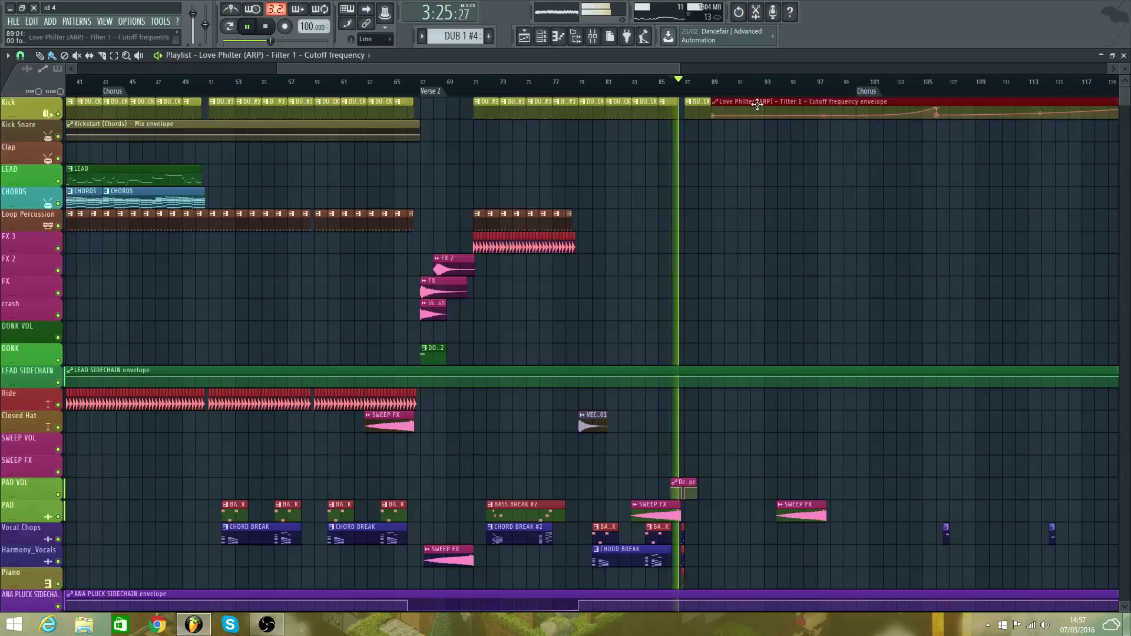
mouse_move(720, 108)
mouse_down()
mouse_move(909, 143)
mouse_move(884, 139)
mouse_up()
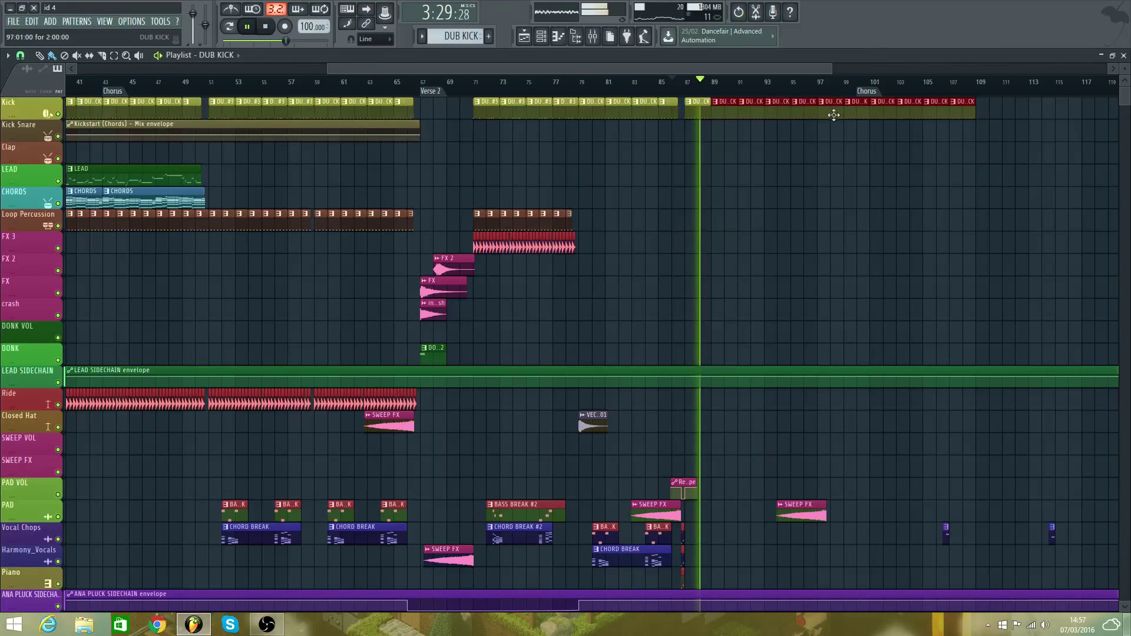
right_click(909, 108)
right_click(935, 108)
right_click(962, 108)
key(space)
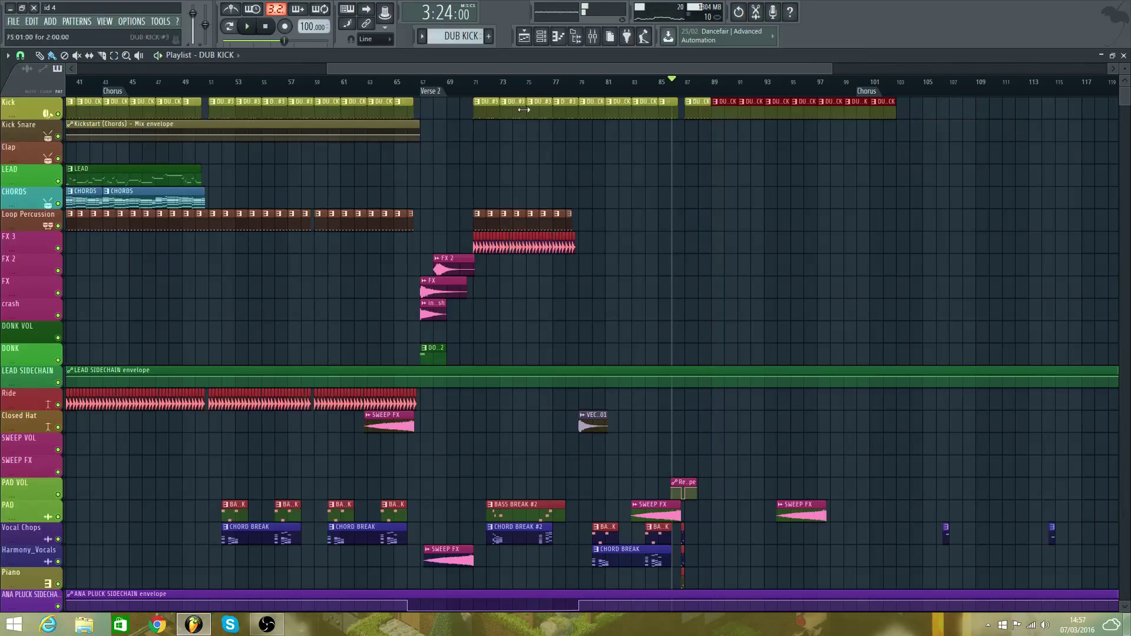
- Add a LEAD clip at bar 87 on the LEAD track and two consecutive CHORDS clips from bar 87 on the CHORDS track
drag(408, 69, 295, 85)
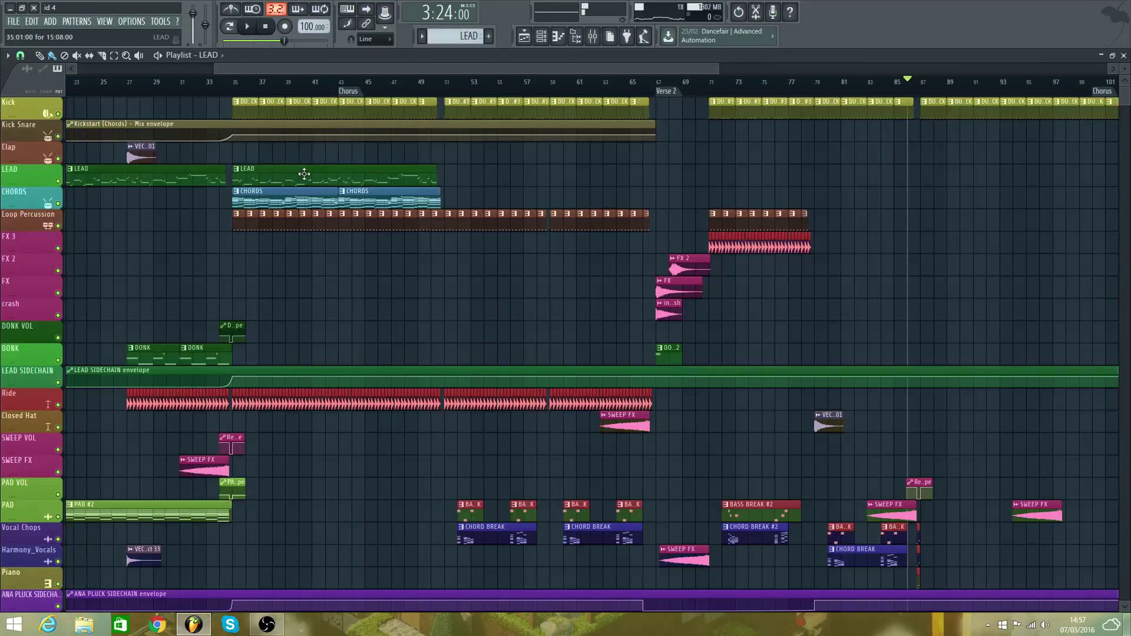
key(space)
drag(934, 119, 947, 180)
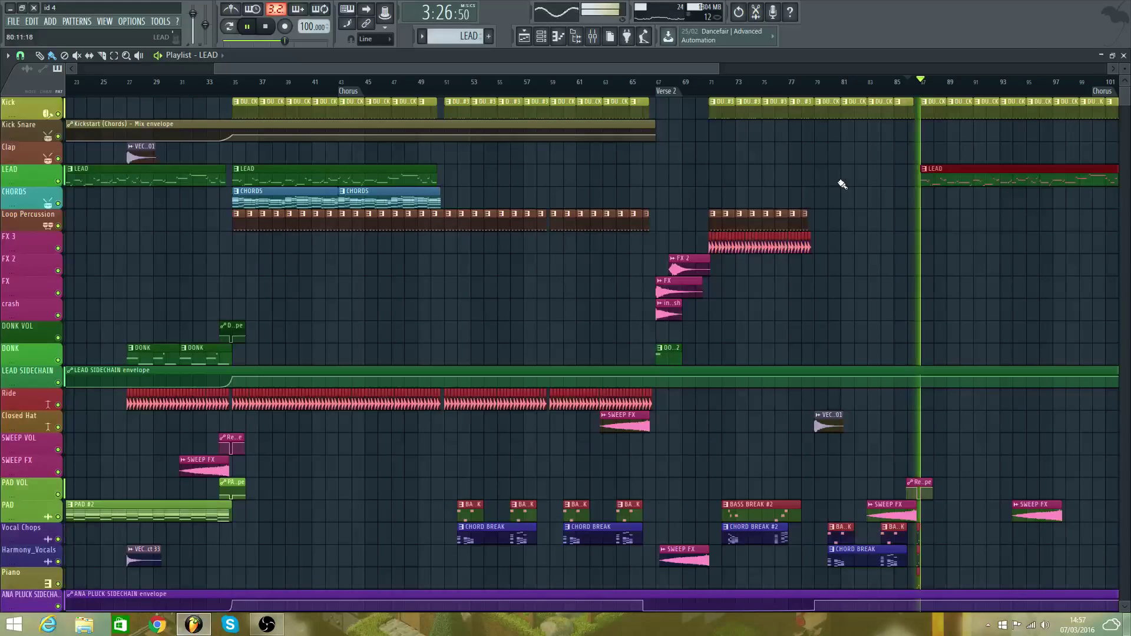
click(942, 154)
right_click(962, 147)
click(320, 192)
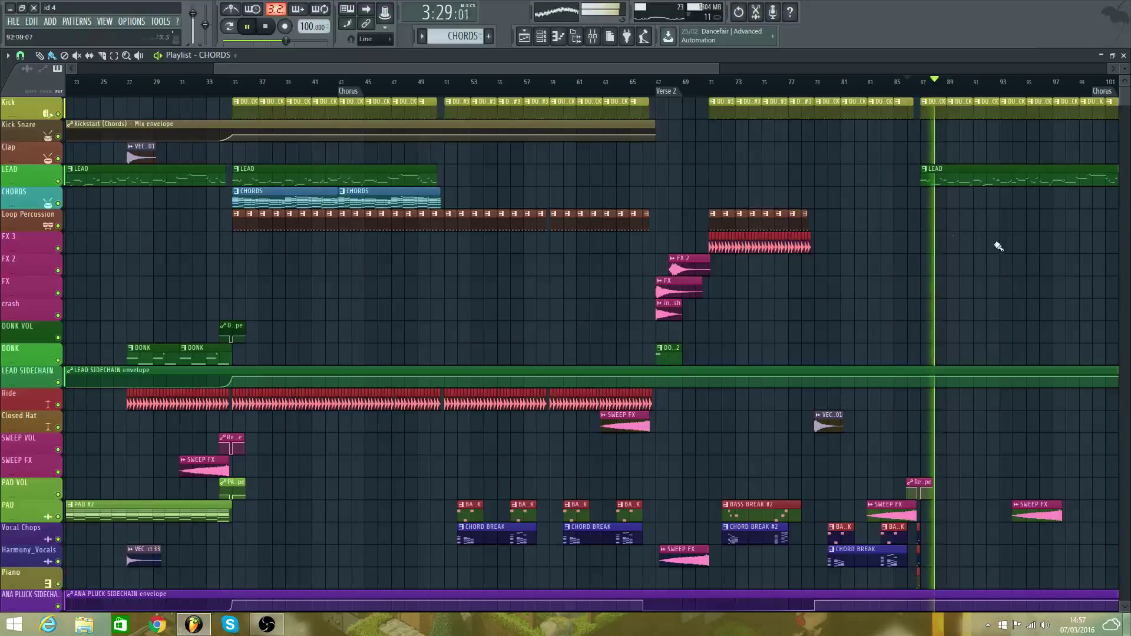
drag(926, 204, 1072, 207)
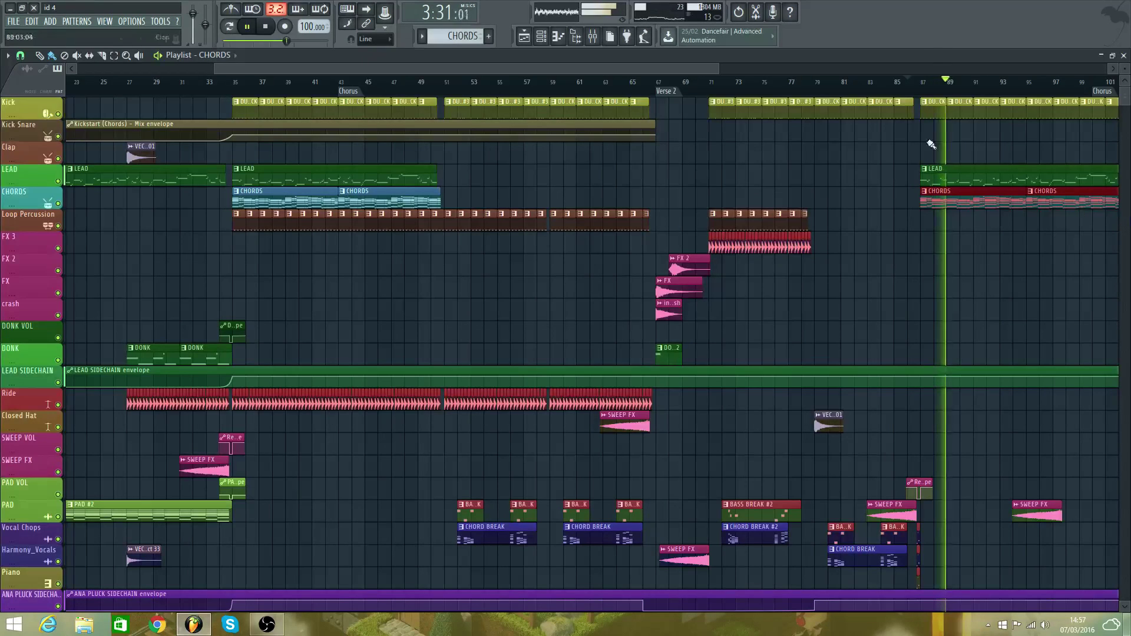
- Copy the Loop Percussion and FX 3 clips that start at bar 71 to bar 87 and play from bar 86
drag(652, 70, 754, 84)
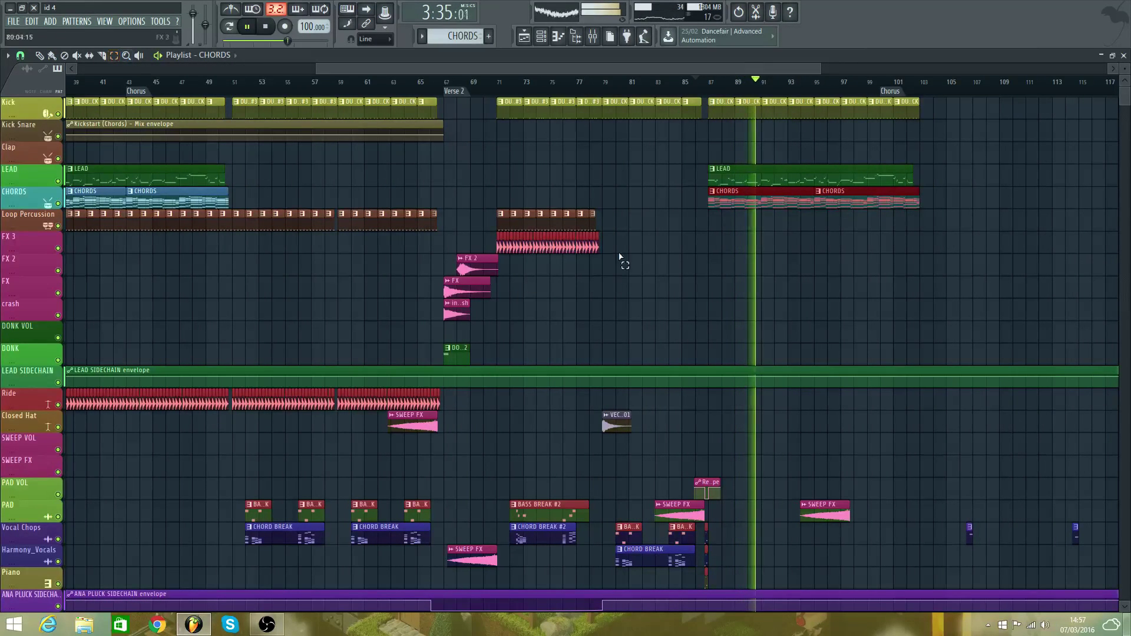
drag(601, 236, 499, 213)
drag(571, 239, 732, 272)
click(705, 93)
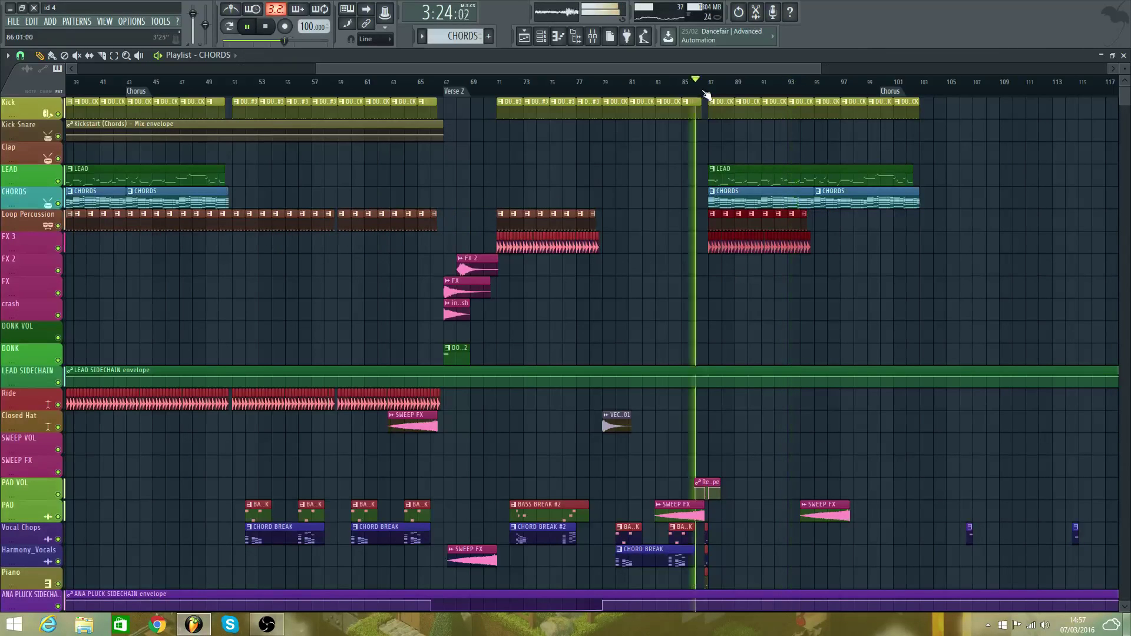
- Delete the Snare Roll clip and the Snare roll Filter envelope clip below it between bars 91 and 99
scroll(876, 356, down, 7)
scroll(862, 422, down, 3)
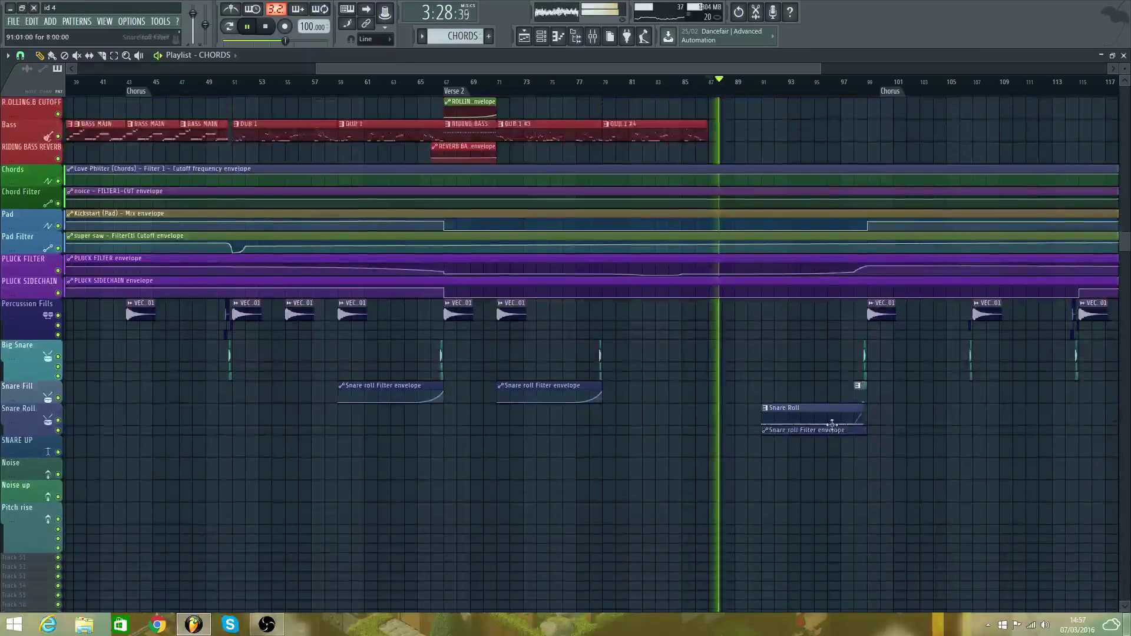
right_click(833, 417)
right_click(838, 431)
scroll(784, 386, up, 4)
scroll(779, 381, up, 6)
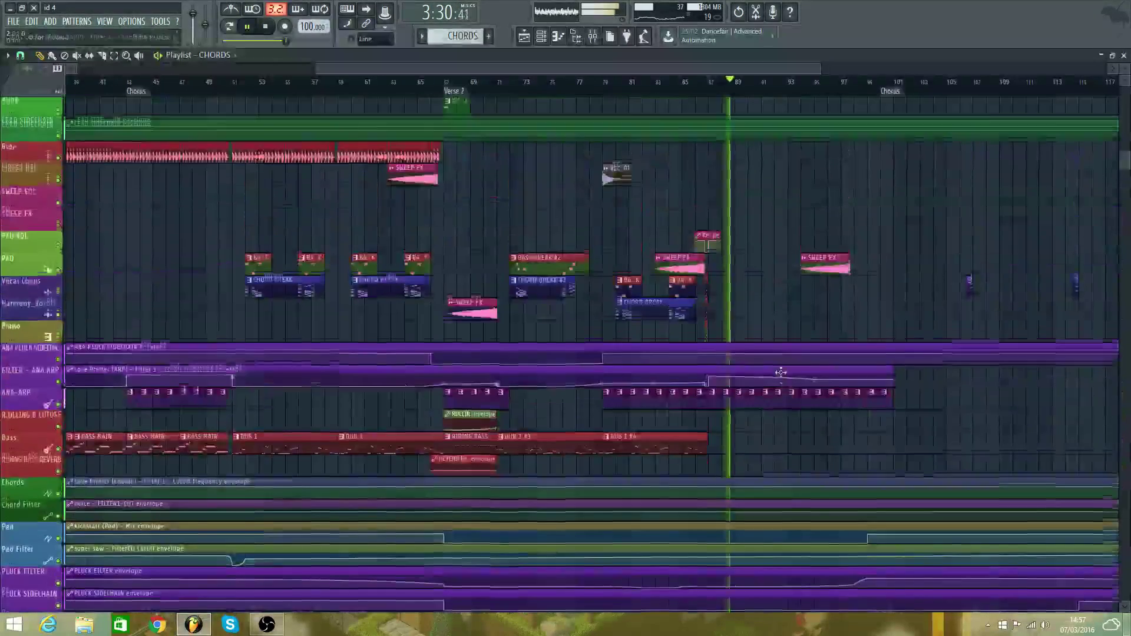
scroll(785, 378, up, 2)
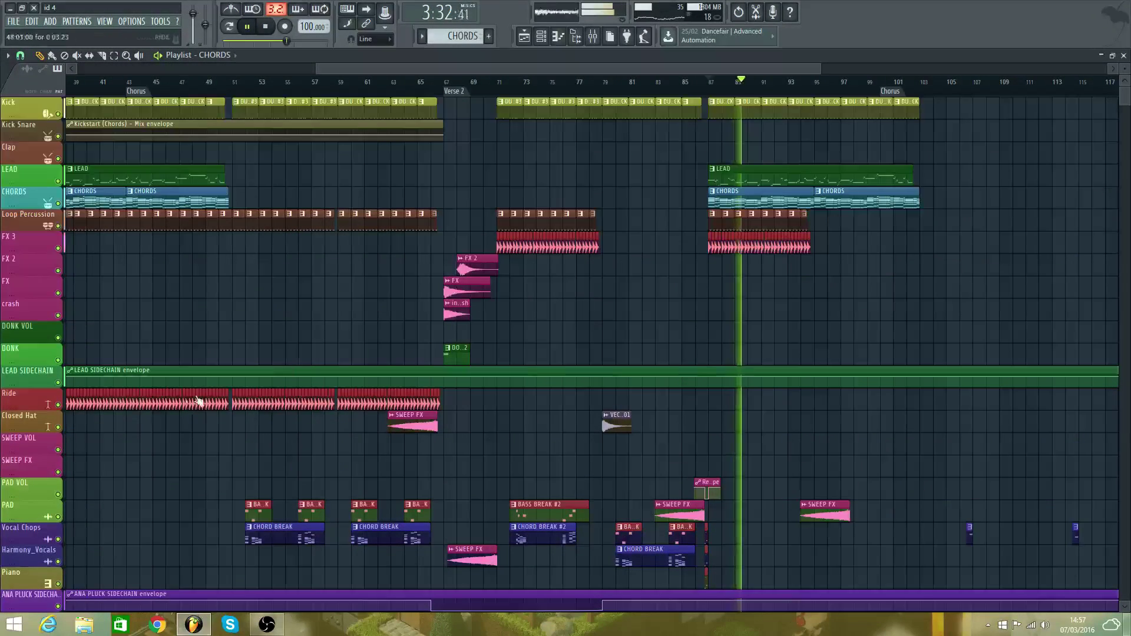
- Delete the SWEEP FX clip after bar 93 on the PAD track and place four consecutive BASS MAIN clips on the Bass track from bar 87
drag(586, 70, 425, 73)
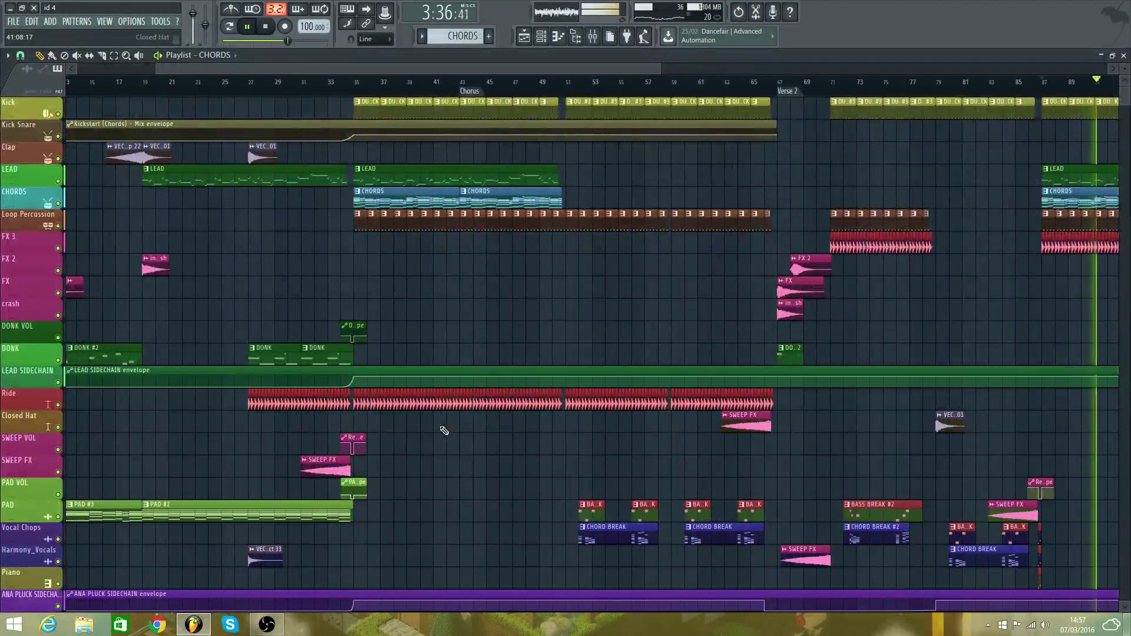
scroll(426, 330, down, 4)
scroll(430, 347, down, 2)
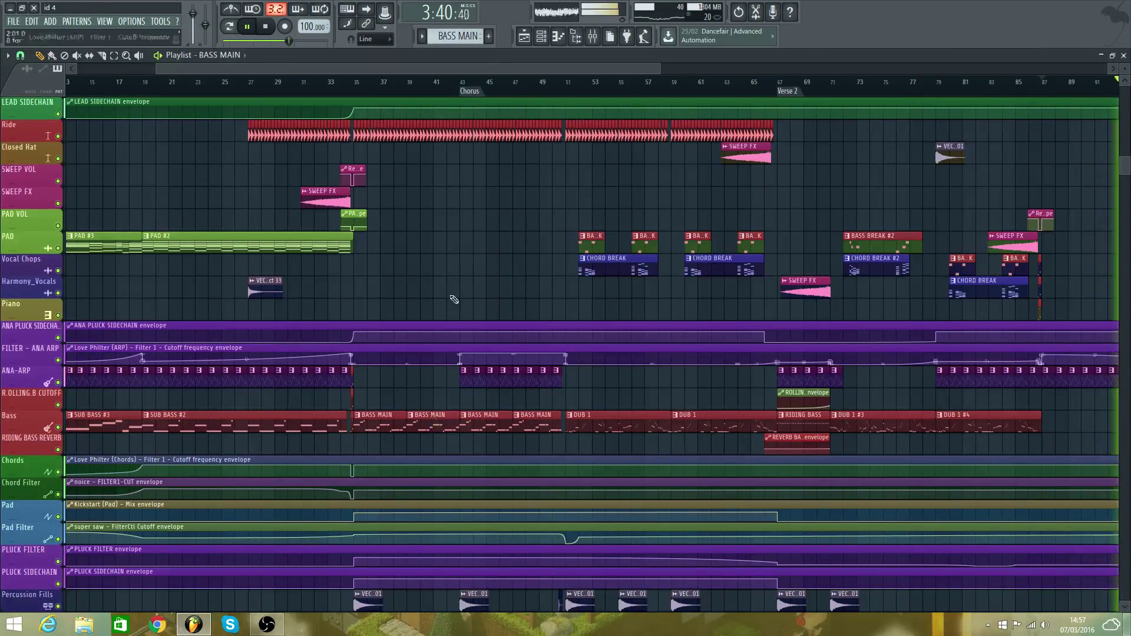
scroll(676, 215, up, 5)
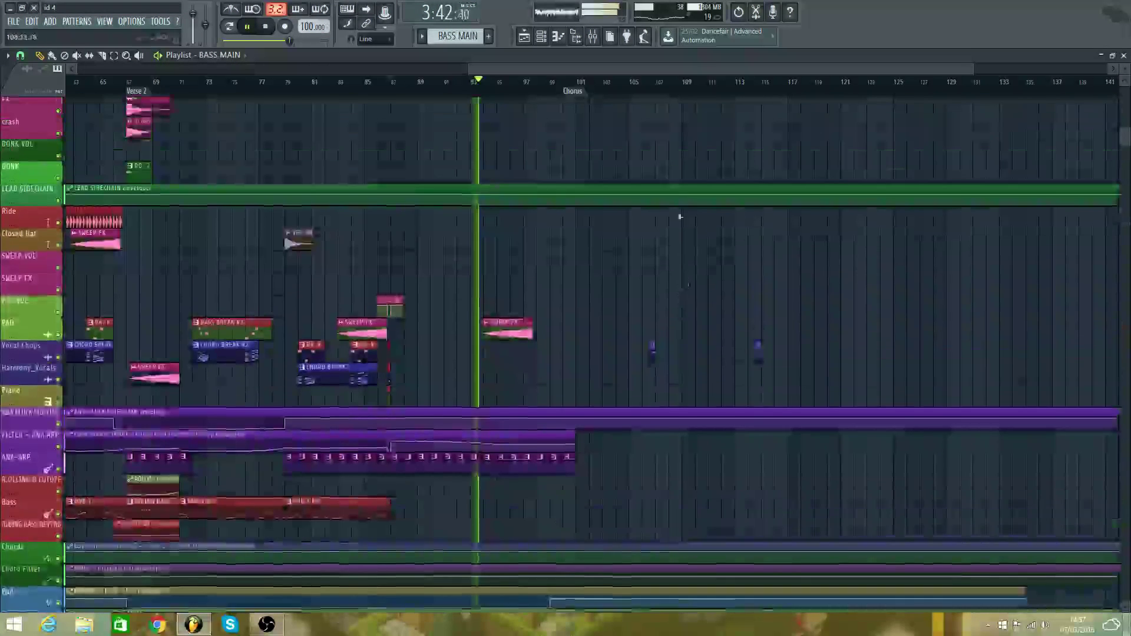
right_click(510, 448)
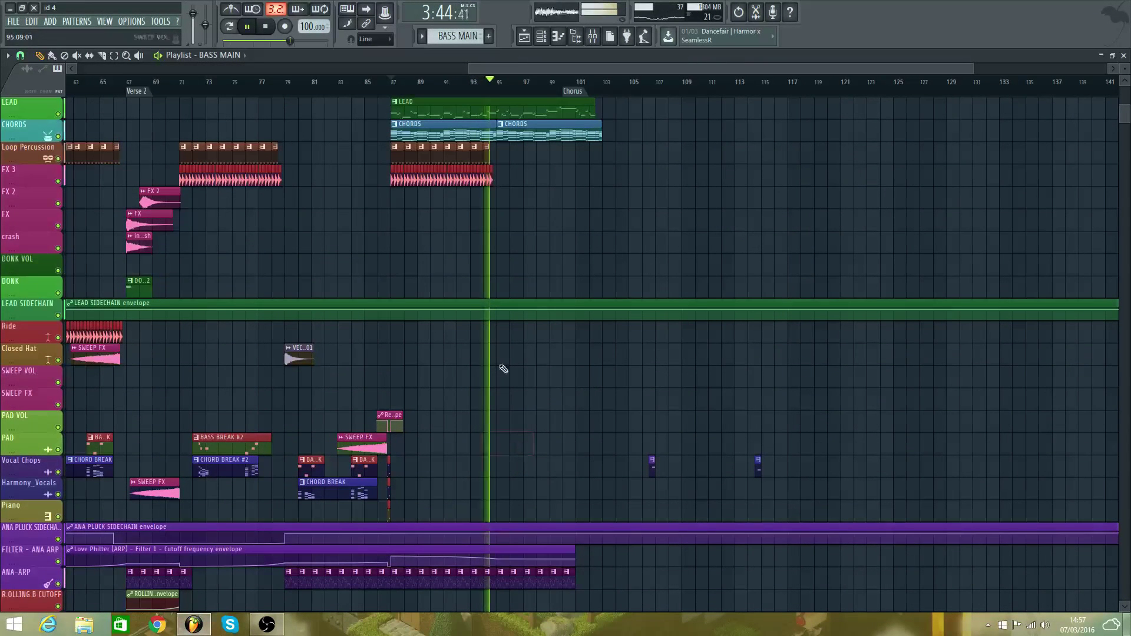
scroll(391, 247, down, 3)
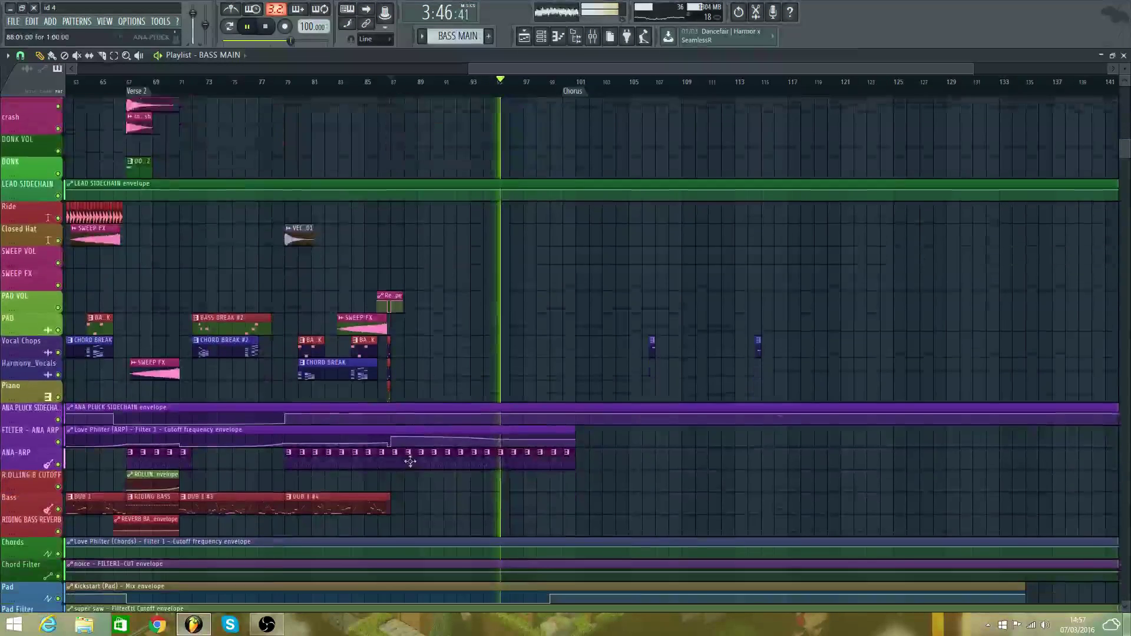
drag(452, 497, 571, 497)
click(567, 493)
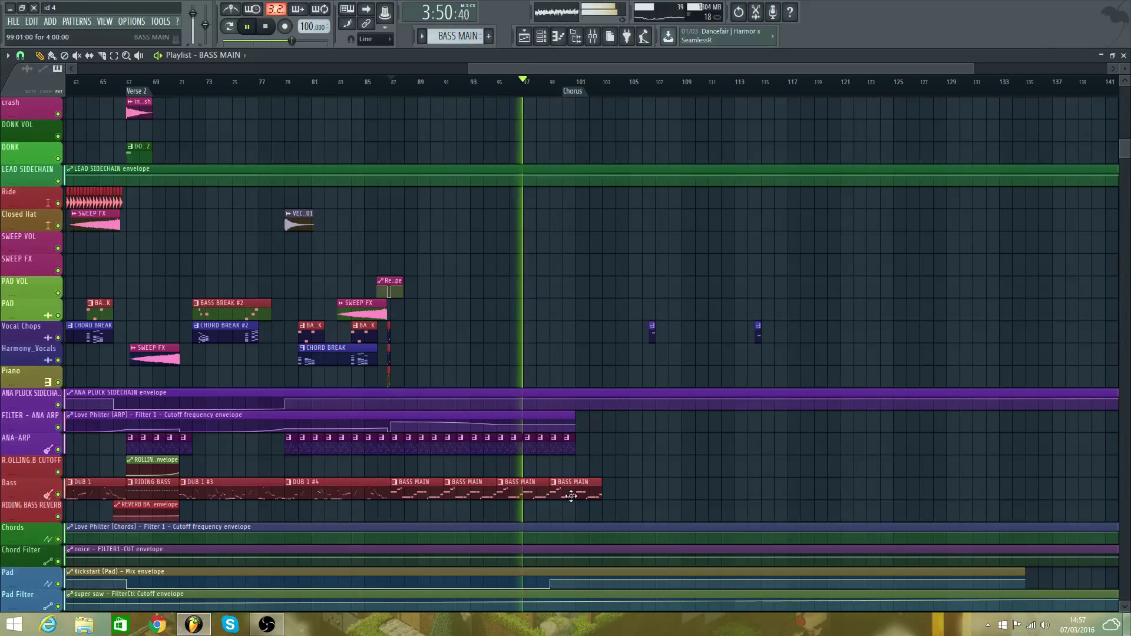
- Extend the ANA-ARP track with ANA PLUCK clips and lengthen its Love Philter filter cutoff envelope to bar 103
click(569, 451)
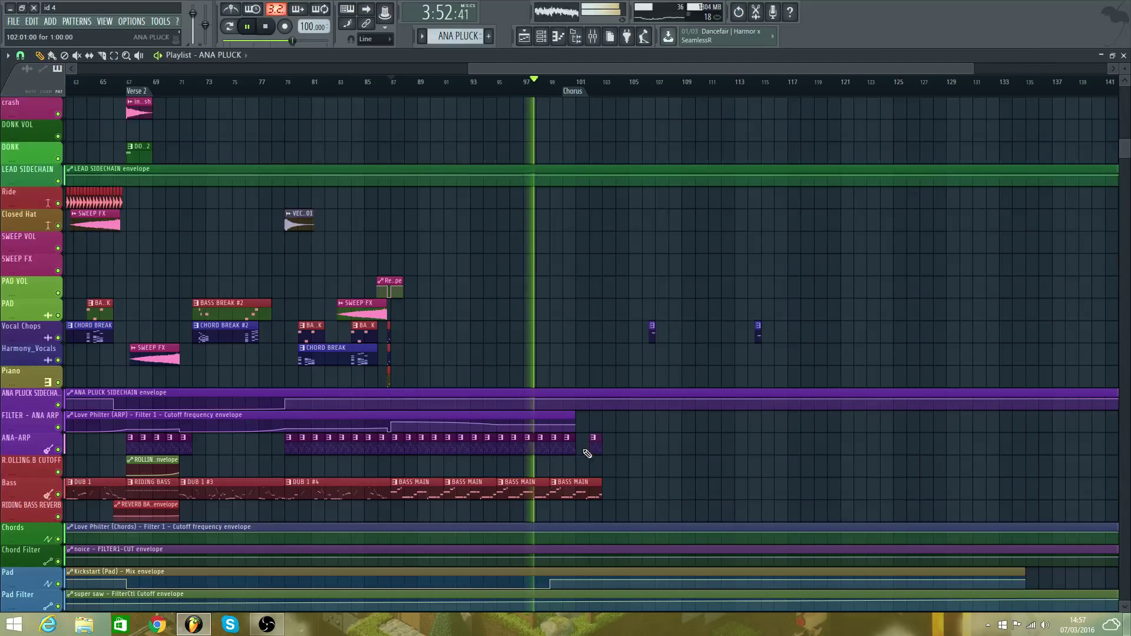
click(582, 455)
drag(576, 415, 601, 414)
- Move the selected crash, big snare and snare fill clips four bars later so the crash starts at bar 103, and replay from bar 87
scroll(577, 419, down, 4)
scroll(576, 418, down, 1)
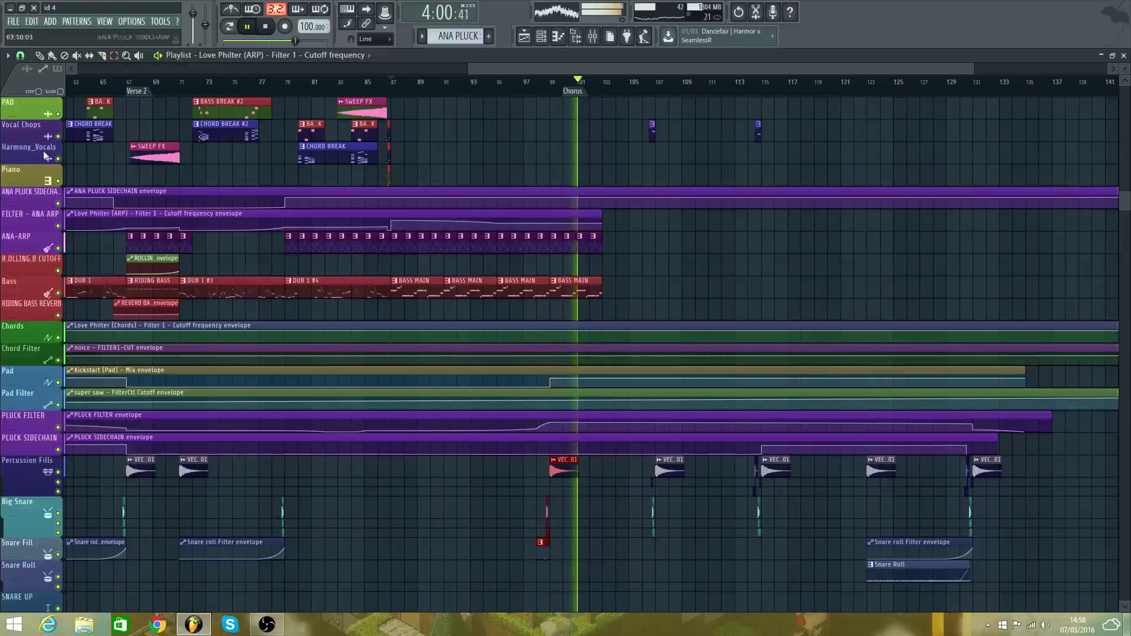
drag(571, 463, 628, 456)
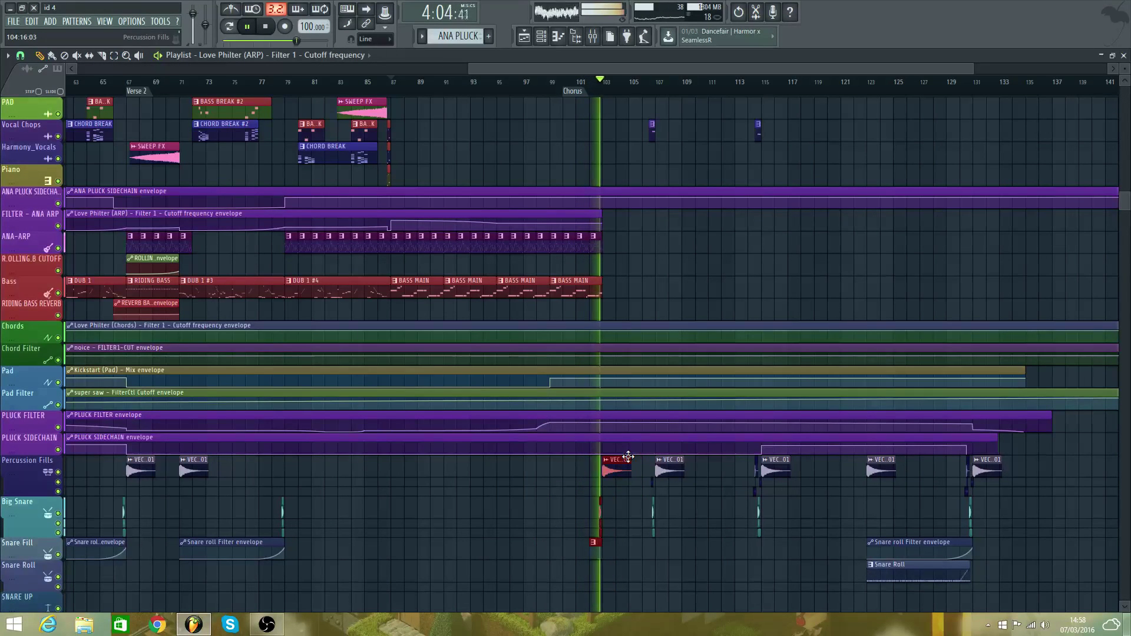
key(space)
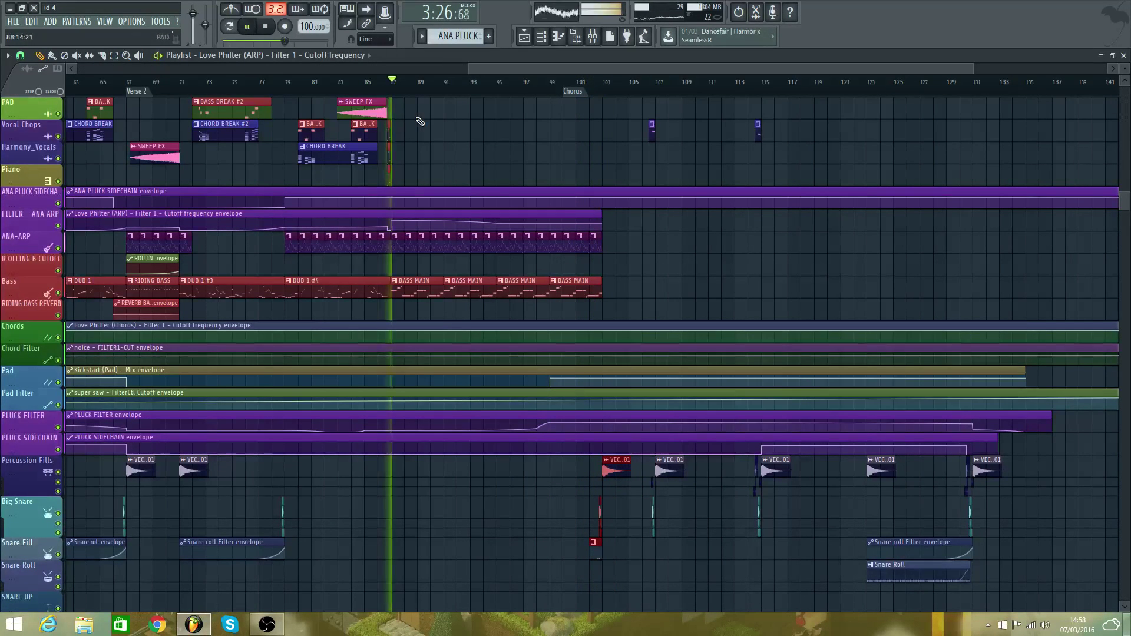
- Remove the Loop Percussion and FX 3 clips past bar 91 so only the four bars from bar 87 stay
scroll(420, 121, up, 6)
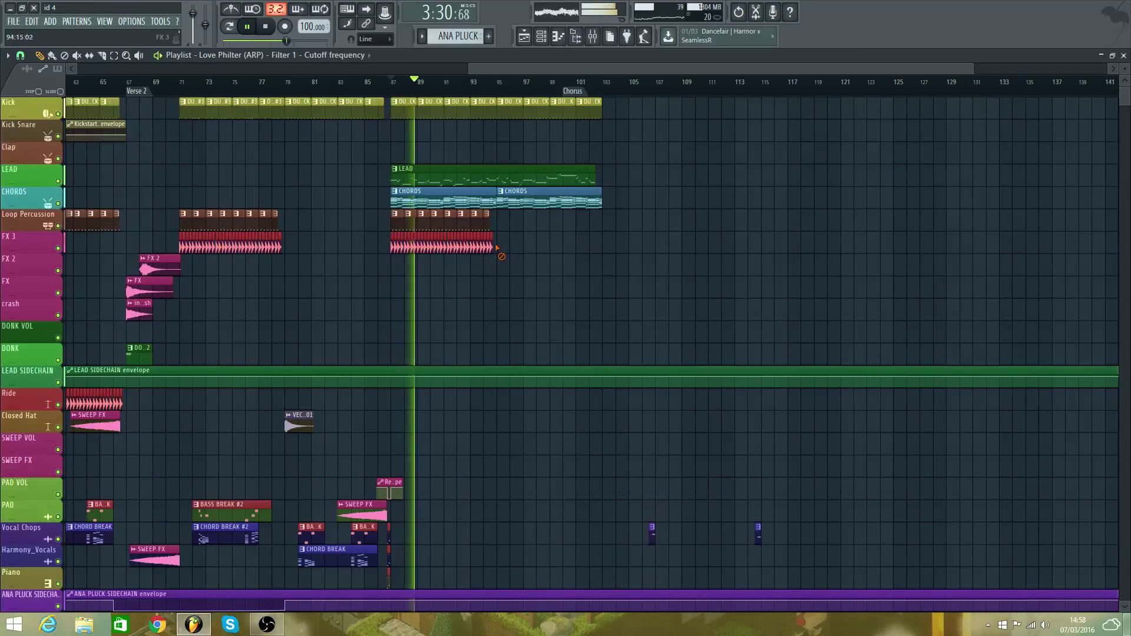
right_click(483, 228)
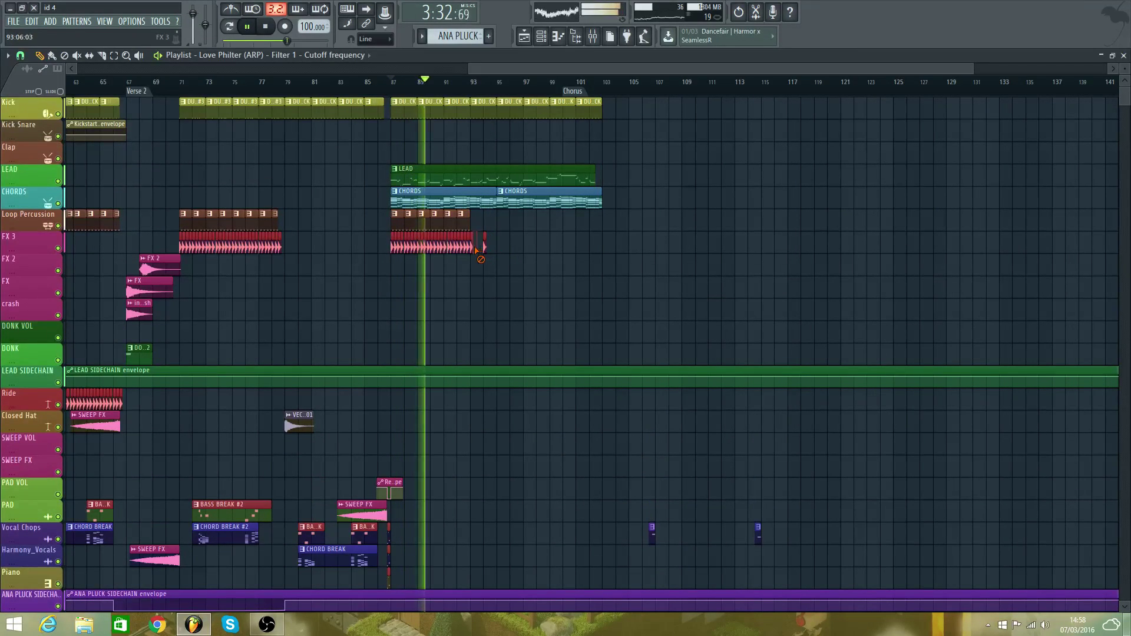
right_click(485, 247)
right_click(453, 248)
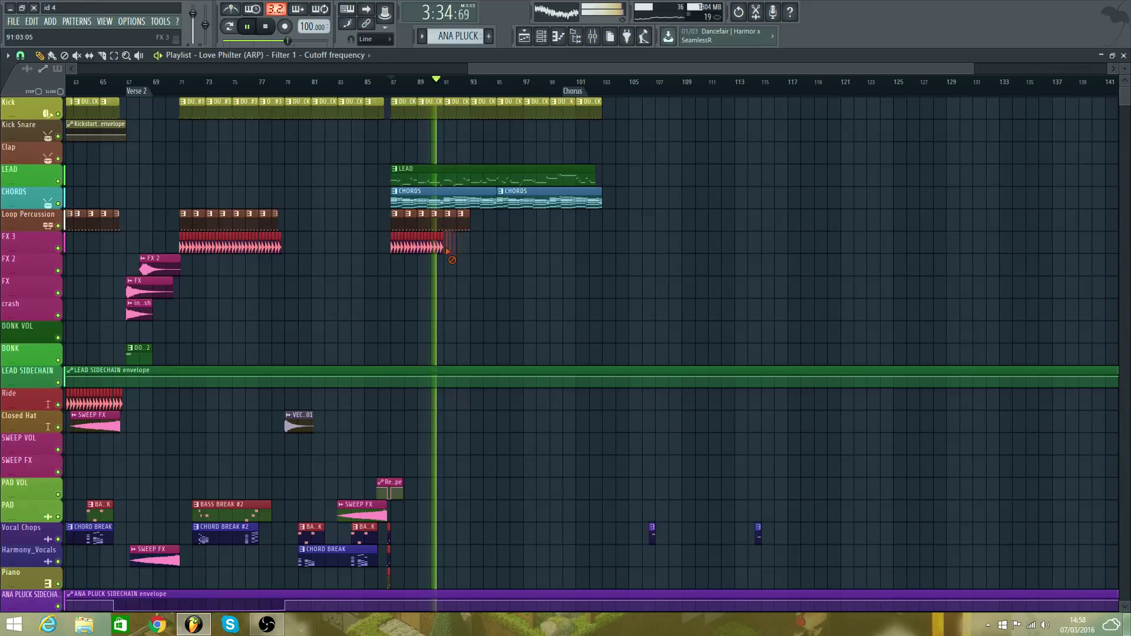
right_click(450, 228)
right_click(462, 226)
- Select the four-bar Loop Percussion and FX 3 block at bar 87 and duplicate it repeatedly up to bar 103
click(118, 69)
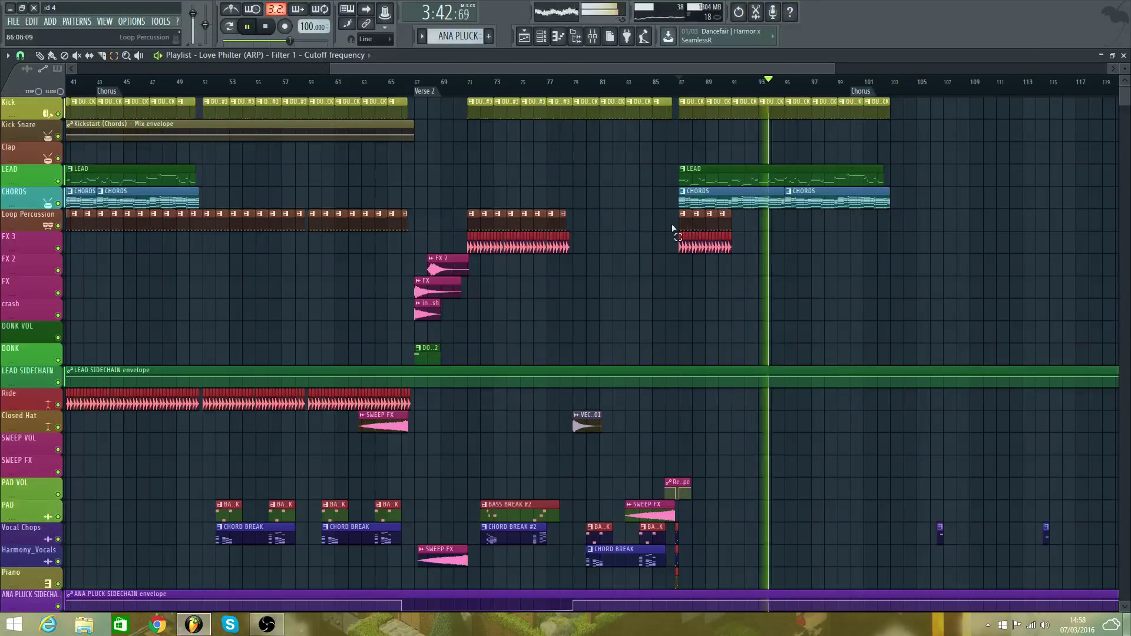
drag(673, 225, 770, 264)
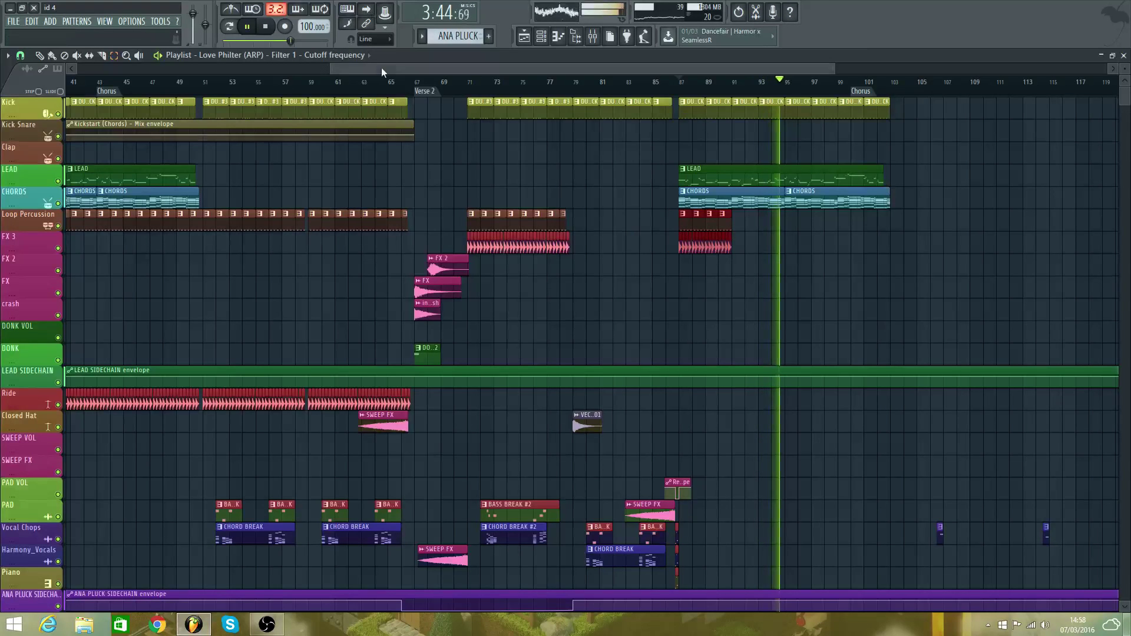
drag(381, 67, 553, 103)
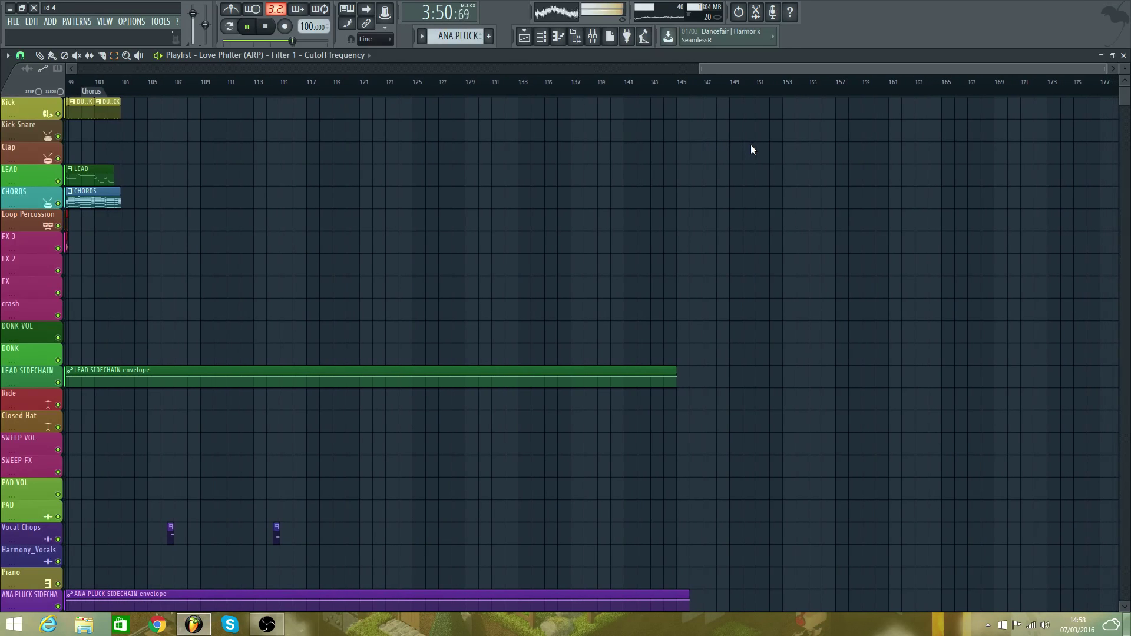
scroll(751, 146, left, 10)
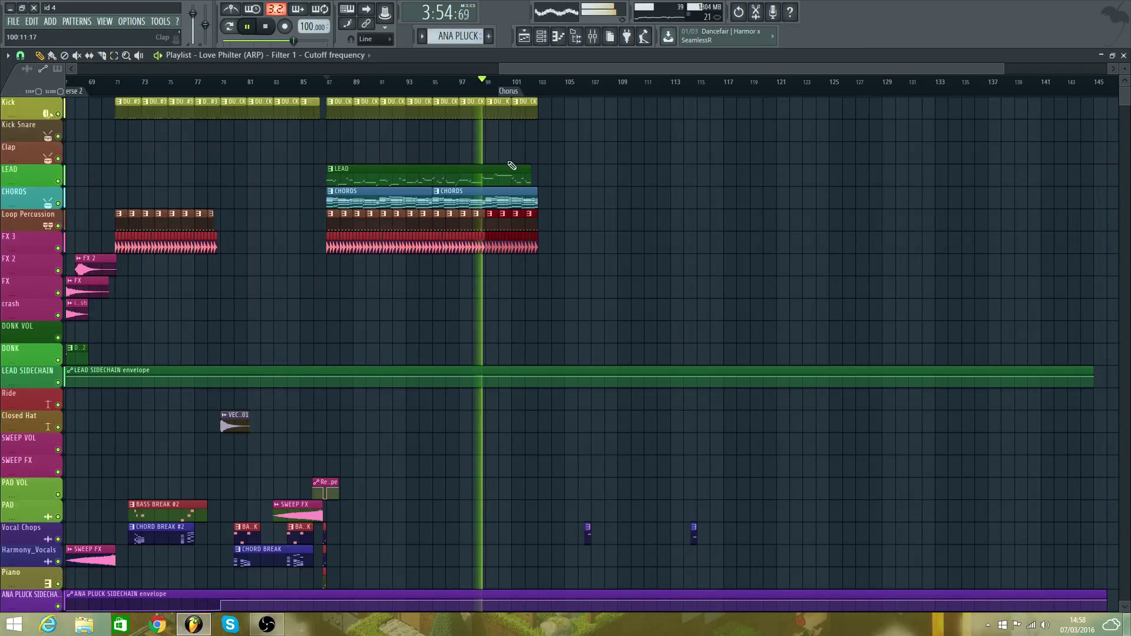
- Change the playlist snap setting and resize the LEAD clip from bar 87 so it ends at bar 103
drag(531, 165, 539, 168)
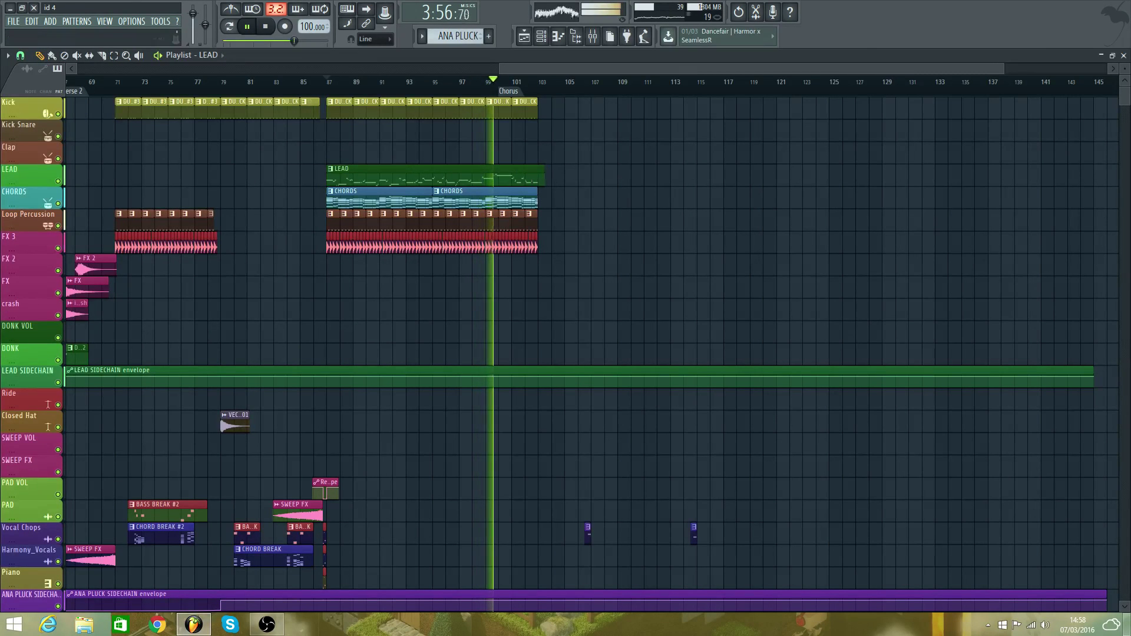
click(20, 55)
click(38, 189)
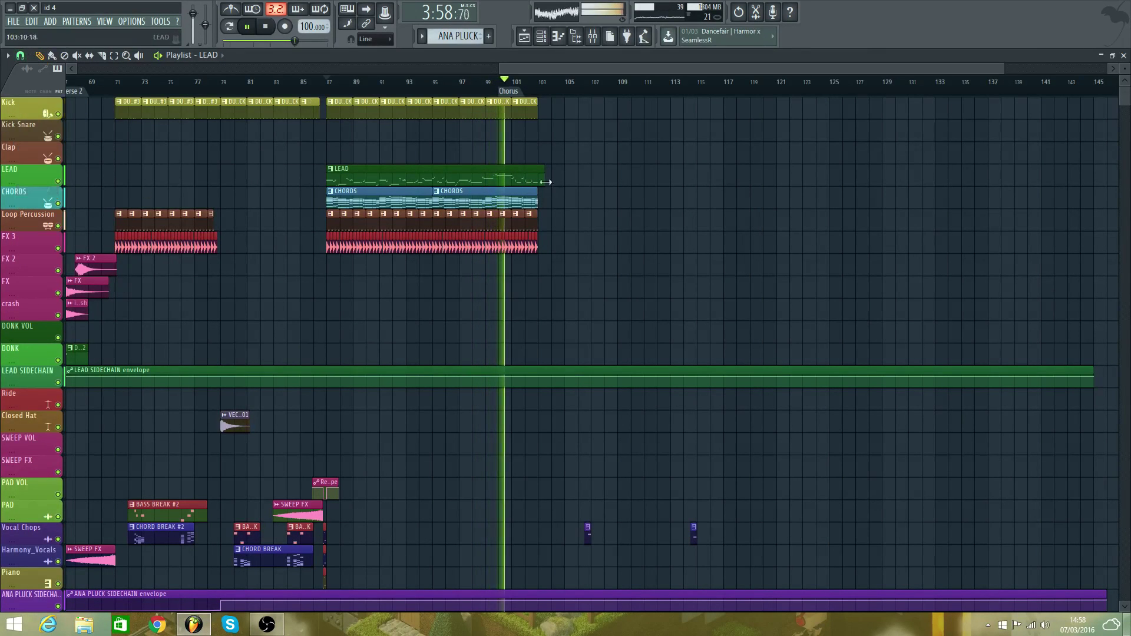
drag(543, 172, 536, 174)
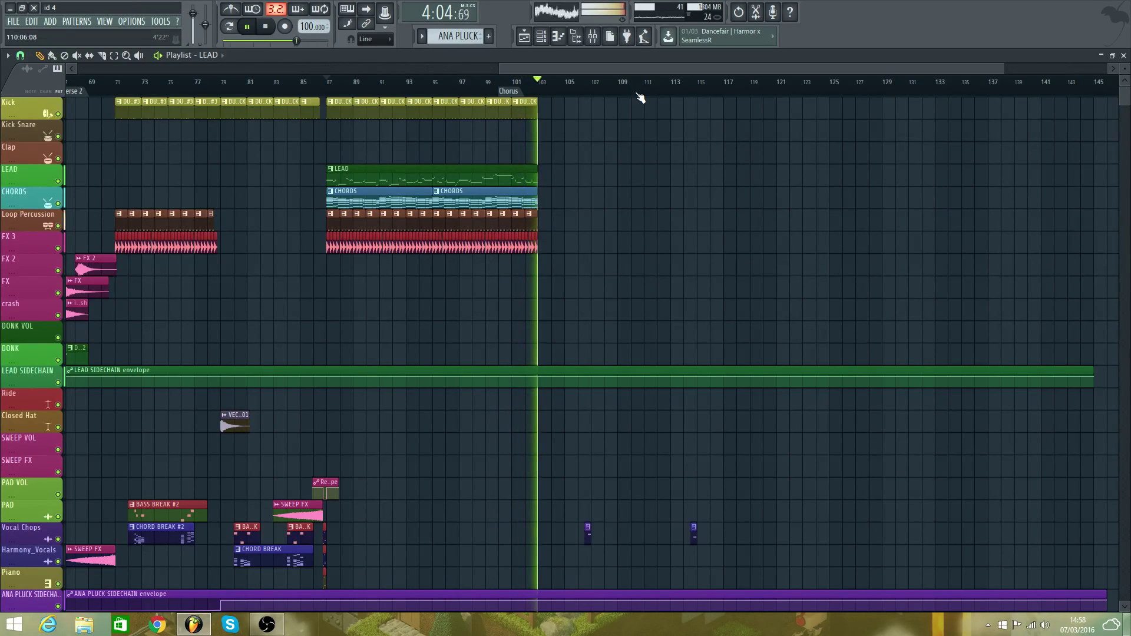
- Add a VEC2 Cymbals Crash 01 clip at bar 87 on the Percussion Fills track and replay the transition there
key(space)
drag(636, 69, 484, 69)
key(space)
scroll(693, 203, down, 5)
scroll(687, 218, up, 3)
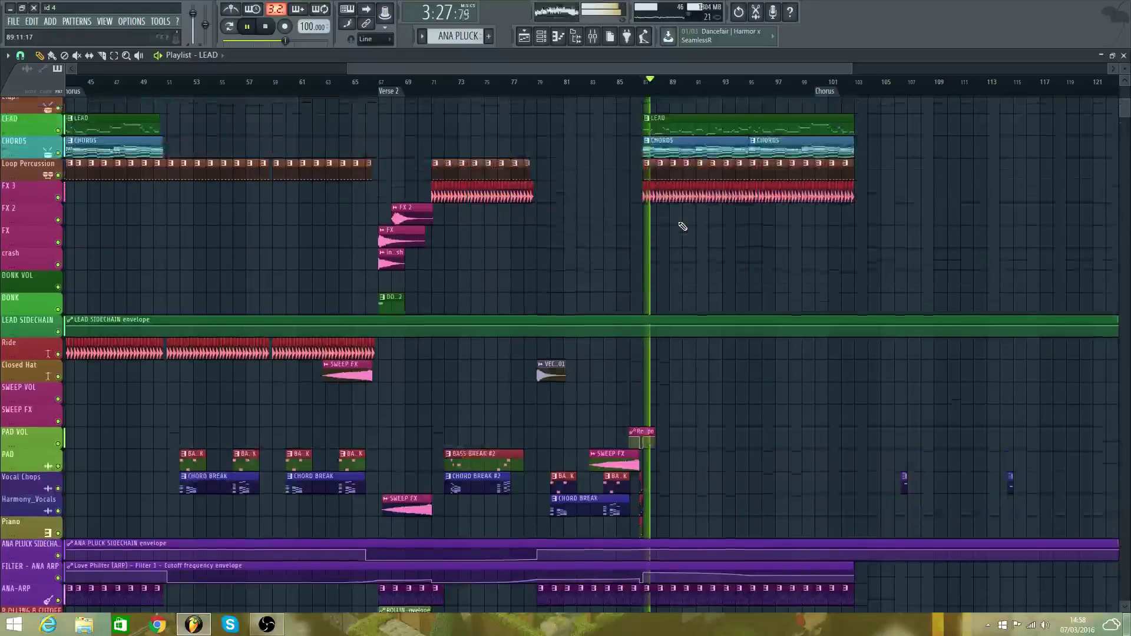
scroll(677, 235, down, 8)
key(space)
key(space)
scroll(648, 413, down, 7)
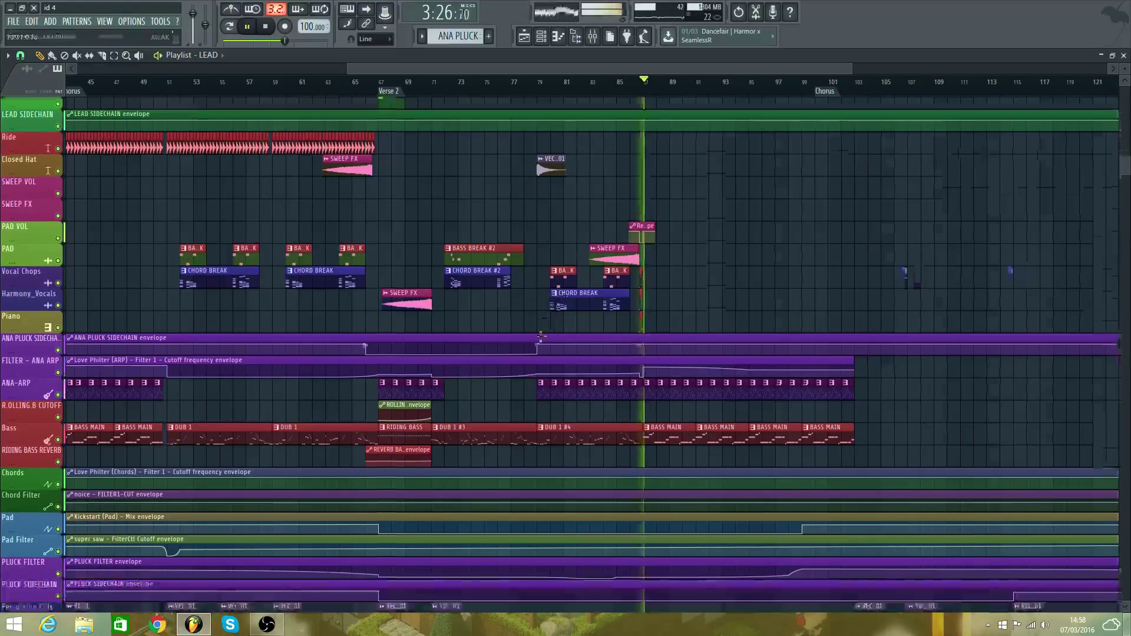
key(space)
key(space)
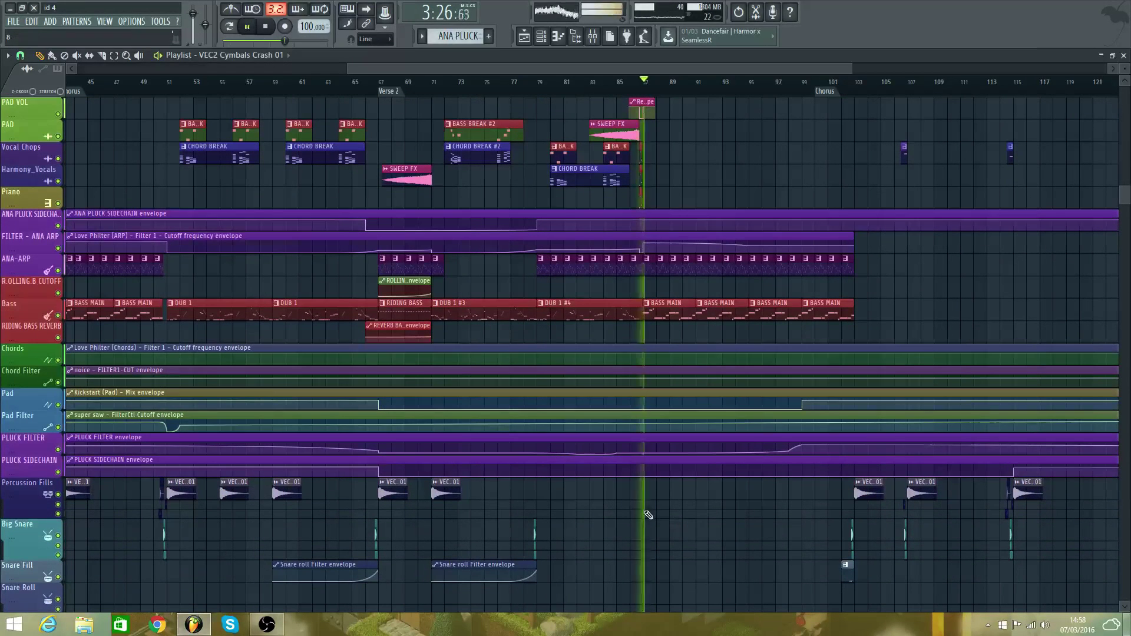
key(space)
key(space)
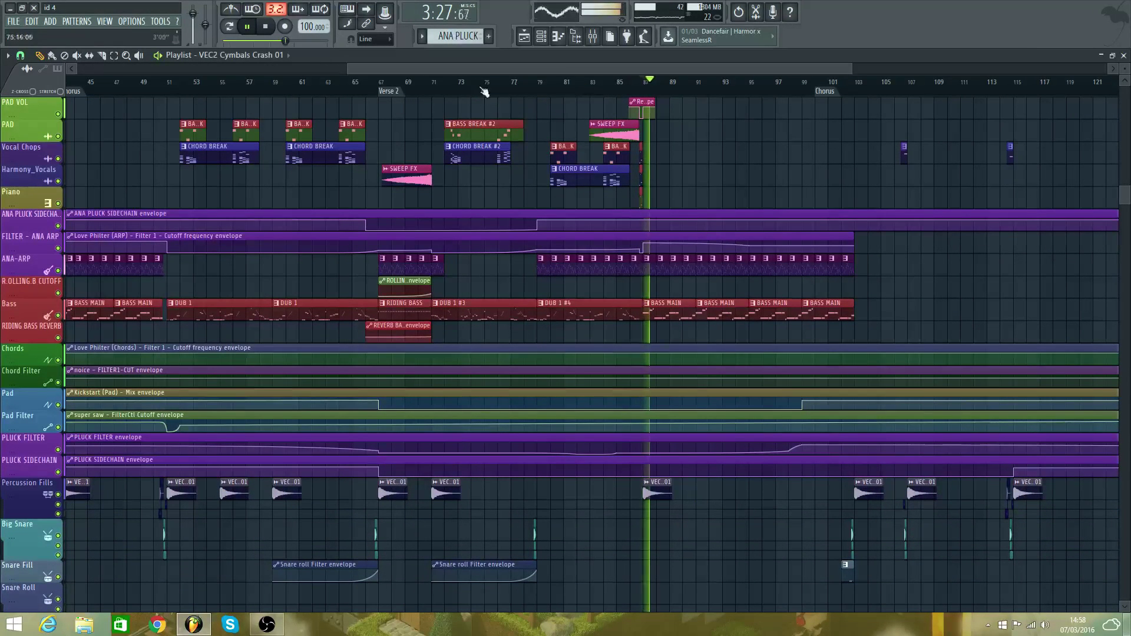
- Start playback just before the Verse 2 marker and save the project
click(361, 86)
click(13, 22)
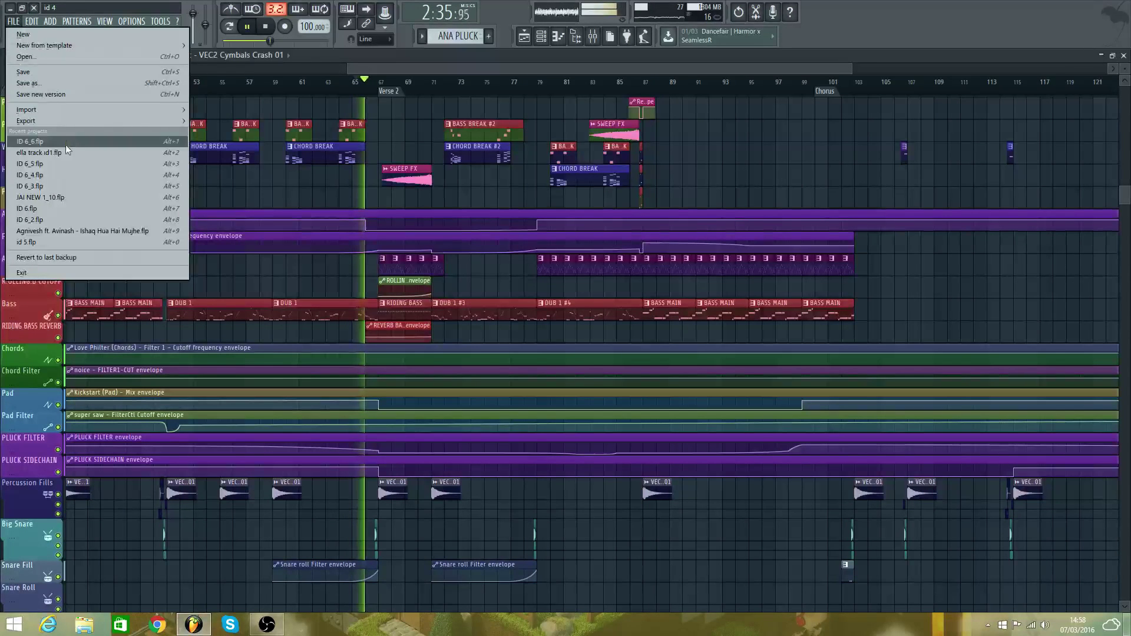
click(55, 71)
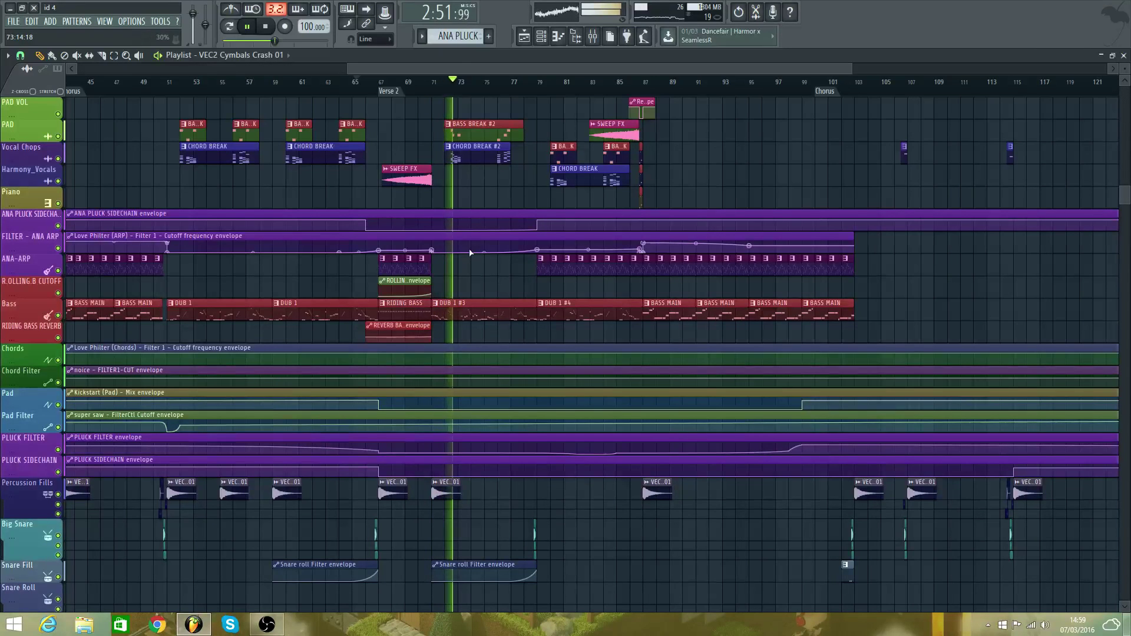
- Review the playlist tracks while the second verse plays toward bar 87, and enlarge the track heights for a closer look
scroll(470, 253, up, 8)
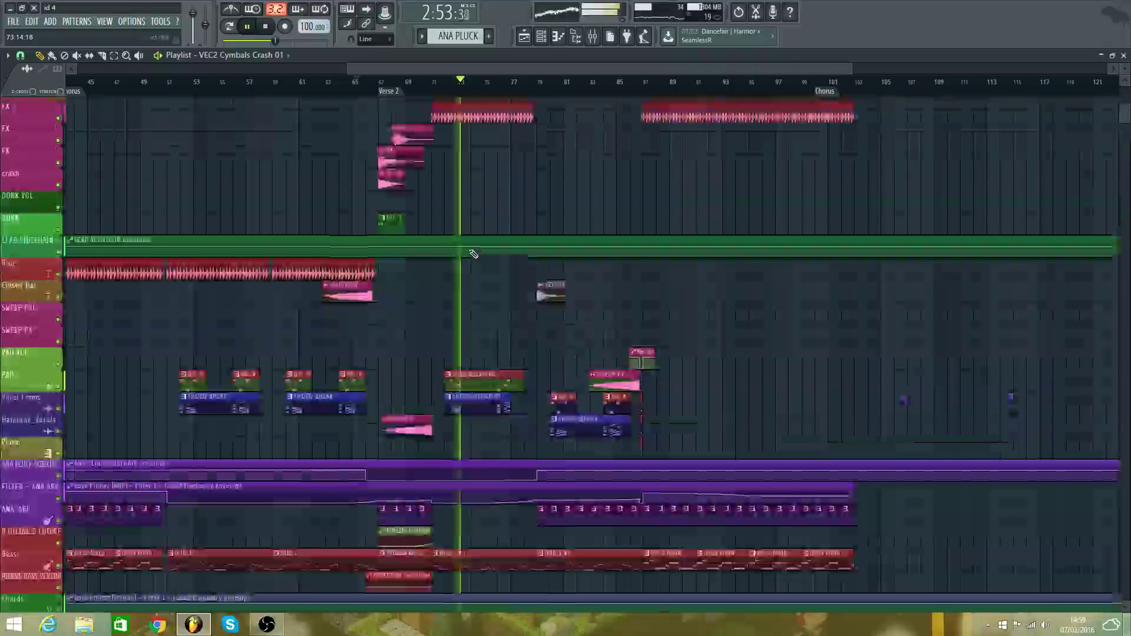
scroll(489, 236, up, 3)
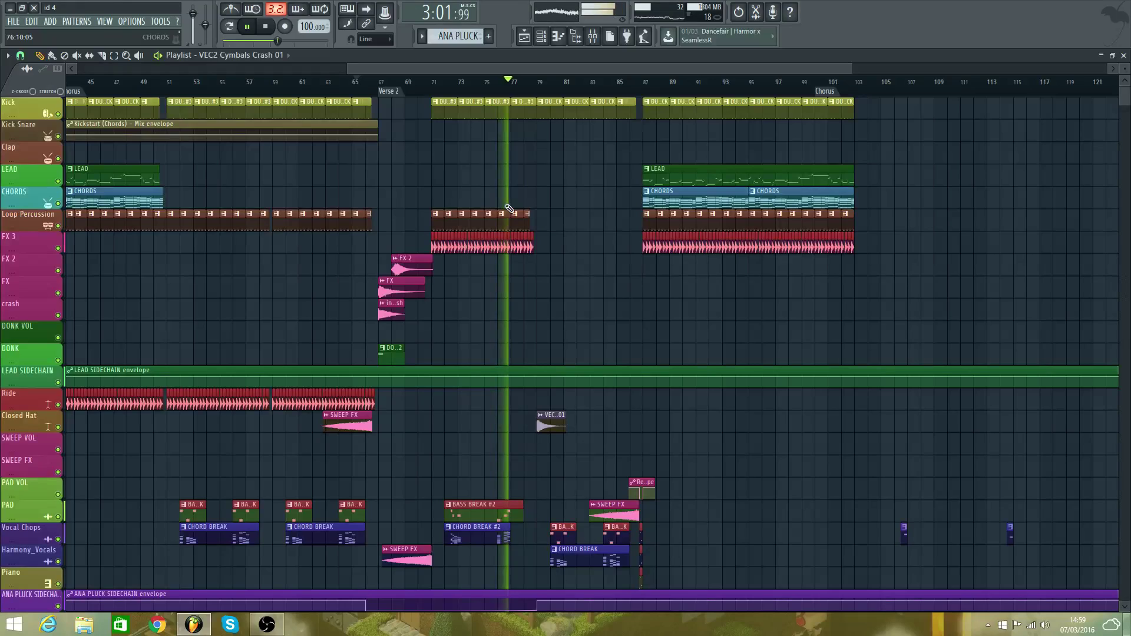
scroll(611, 236, down, 4)
scroll(610, 236, down, 3)
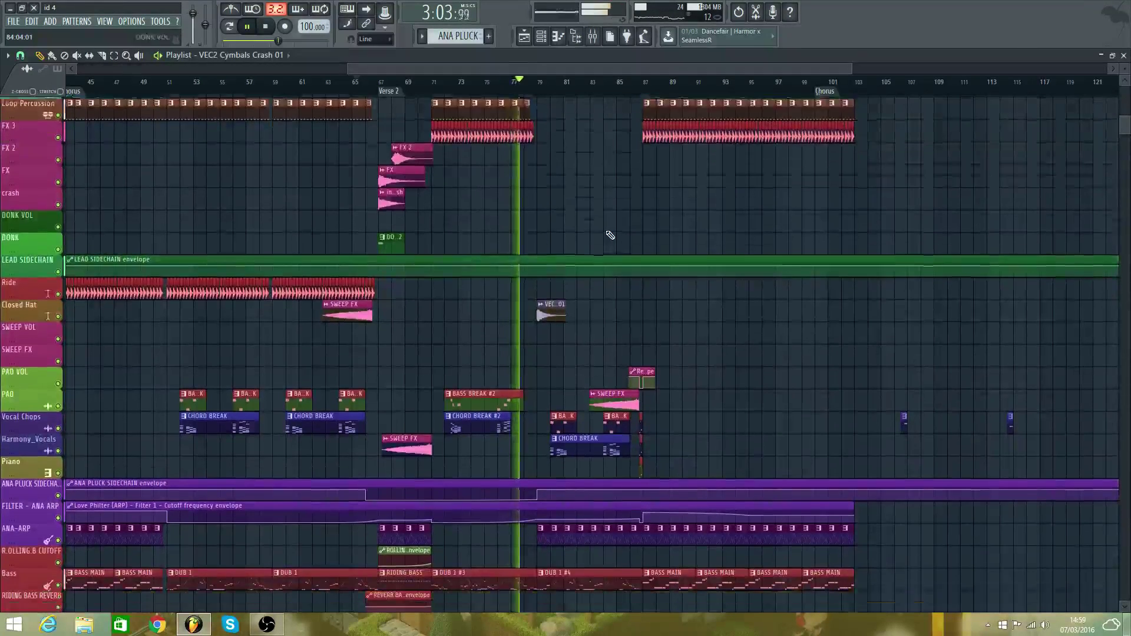
scroll(611, 235, up, 7)
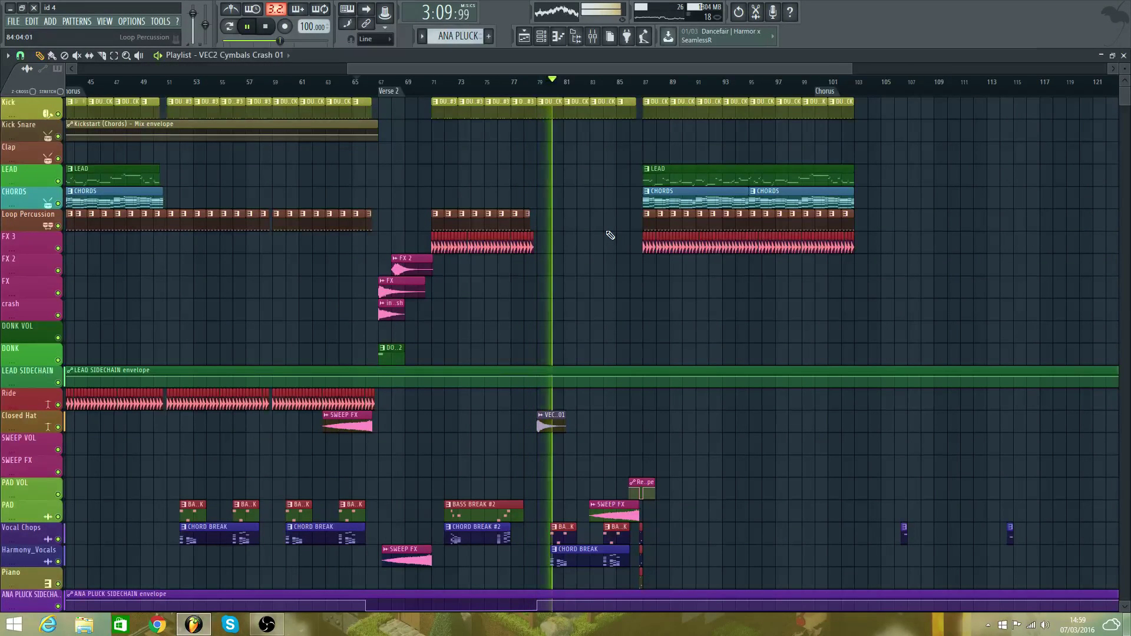
scroll(610, 236, down, 10)
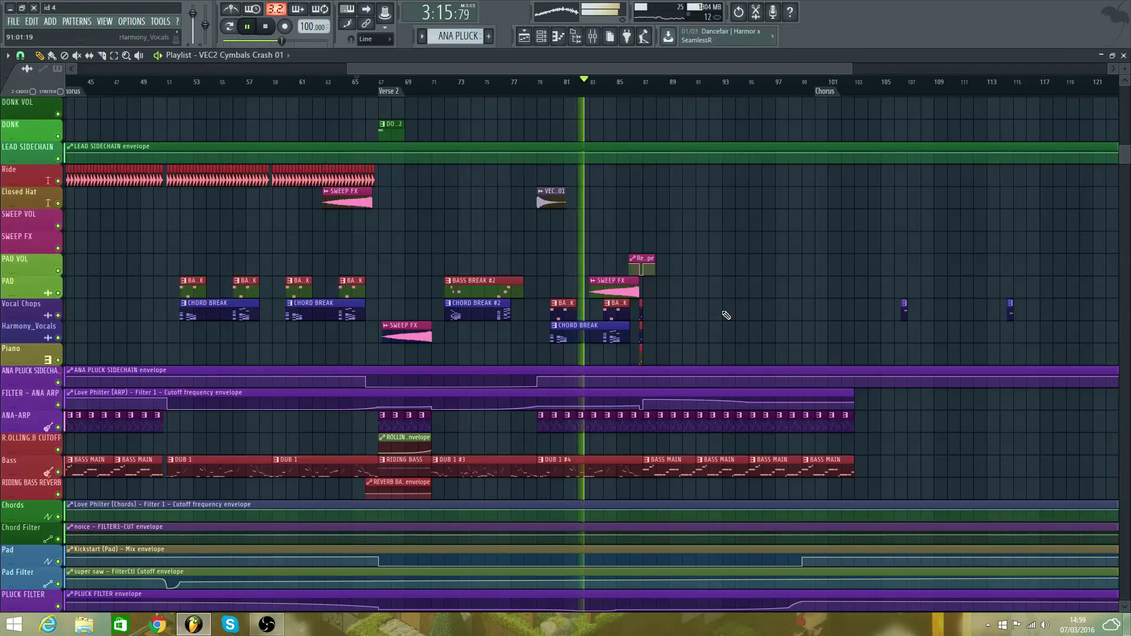
drag(1125, 69, 1125, 41)
scroll(736, 266, down, 8)
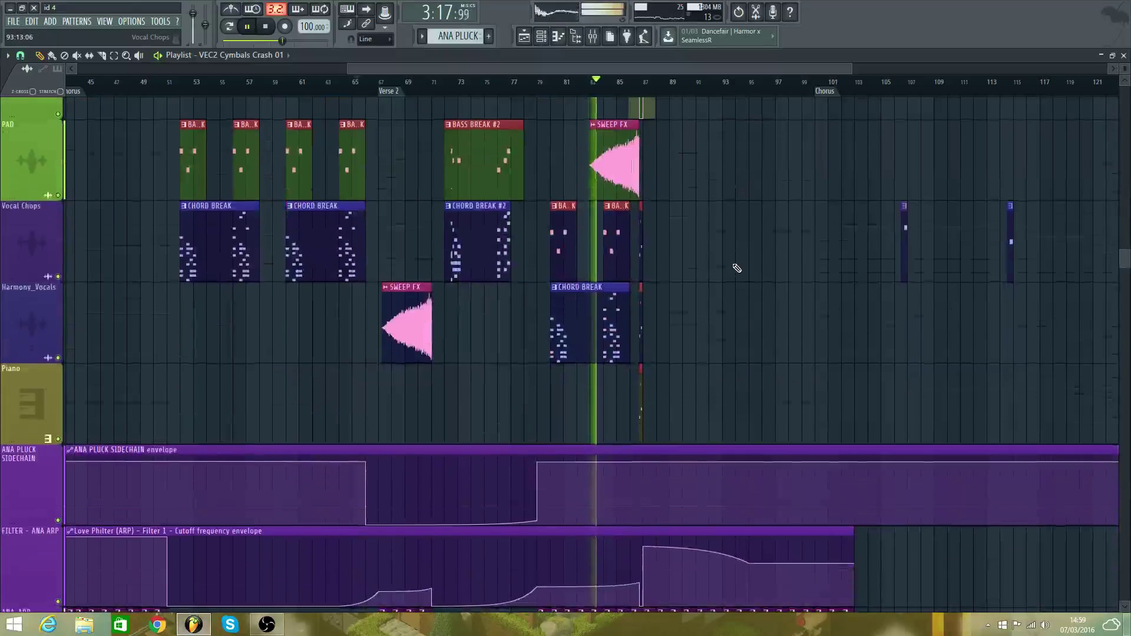
- Raise the ARP filter cutoff envelope point just before bar 87 and curve the segment leading up to it from bar 79
scroll(736, 268, up, 4)
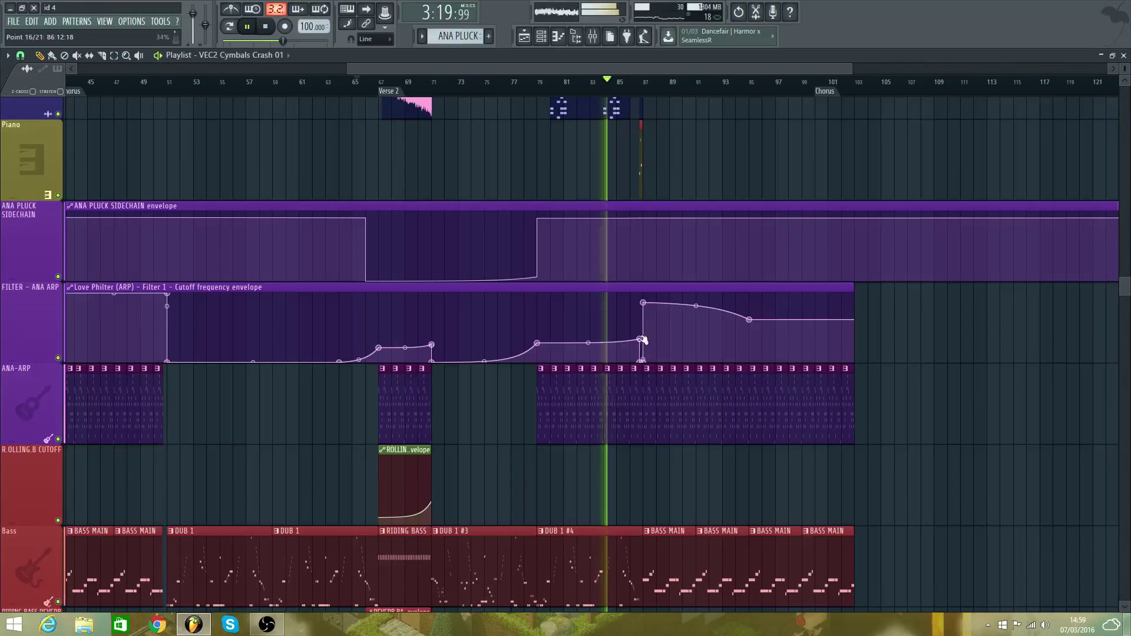
drag(642, 341, 643, 303)
drag(589, 341, 589, 342)
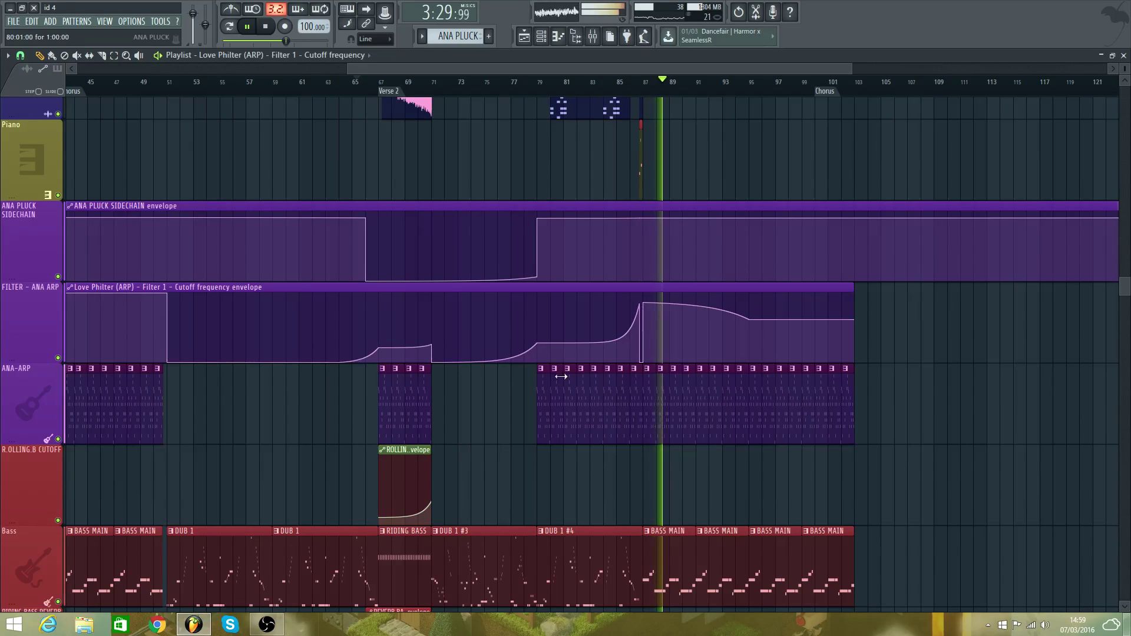
- Remove the ANA-ARP clips between bars 79 and 87 and replay the verse and the transition into bar 87
drag(544, 397, 641, 403)
click(389, 88)
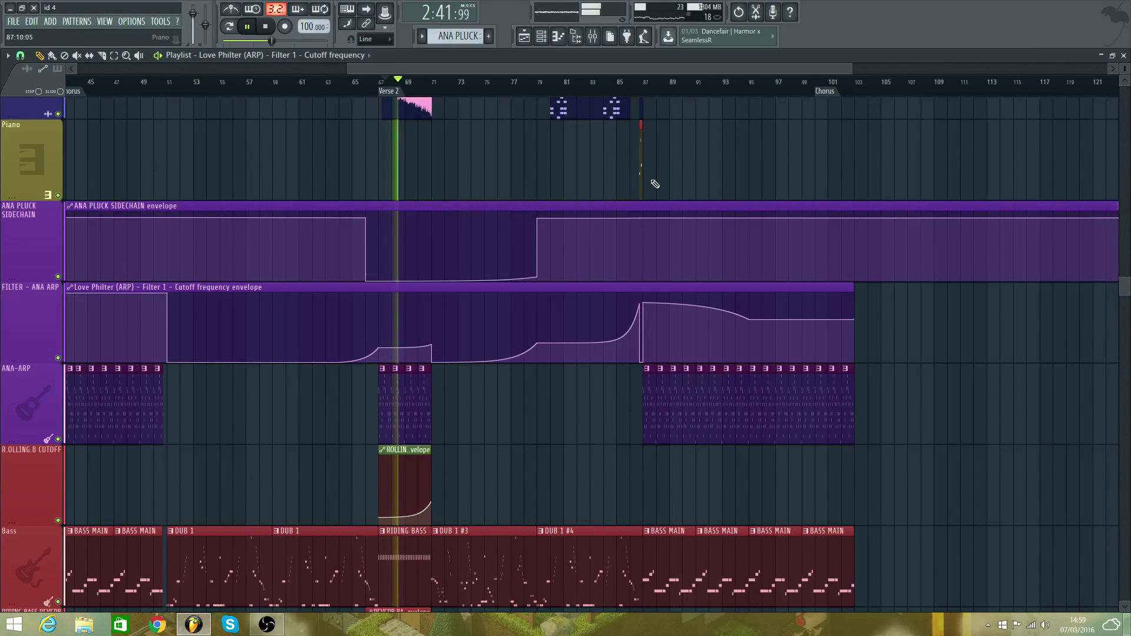
click(620, 84)
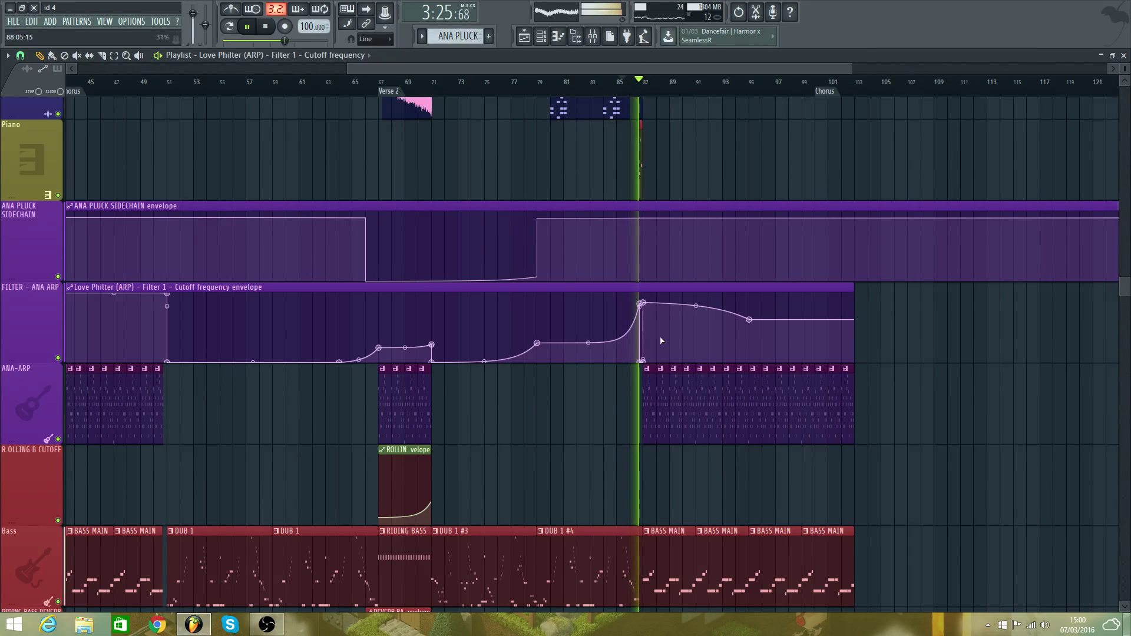
- Delete the ARP cutoff envelope points at bar 79 and just before bar 87, and flatten the ANA PLUCK SIDECHAIN curve before bar 79
right_click(642, 305)
click(661, 322)
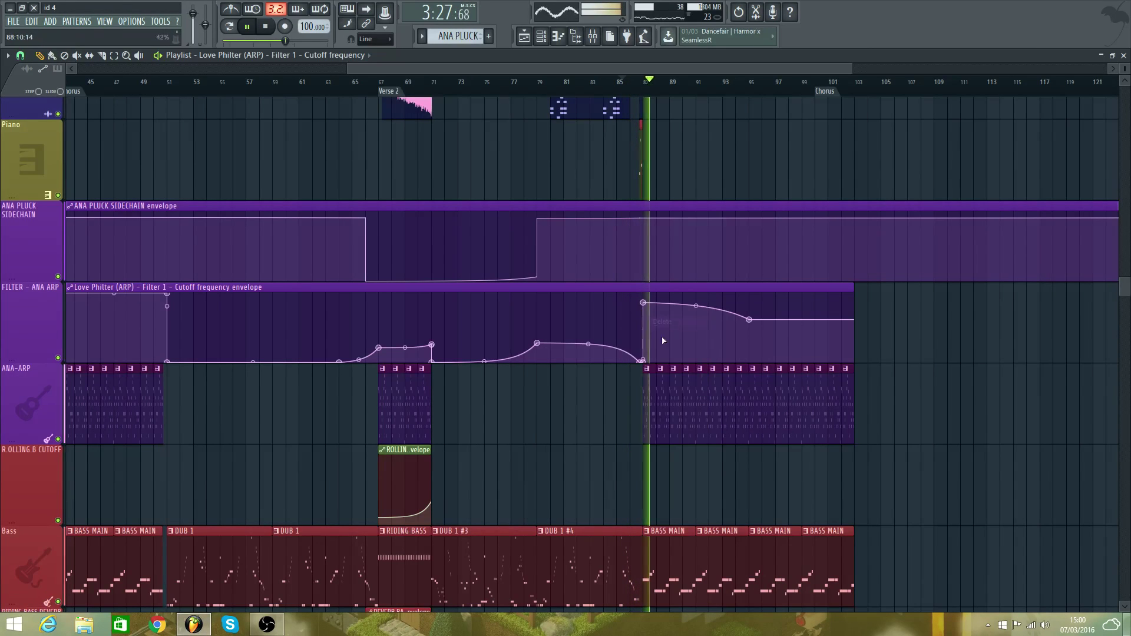
right_click(537, 343)
click(555, 360)
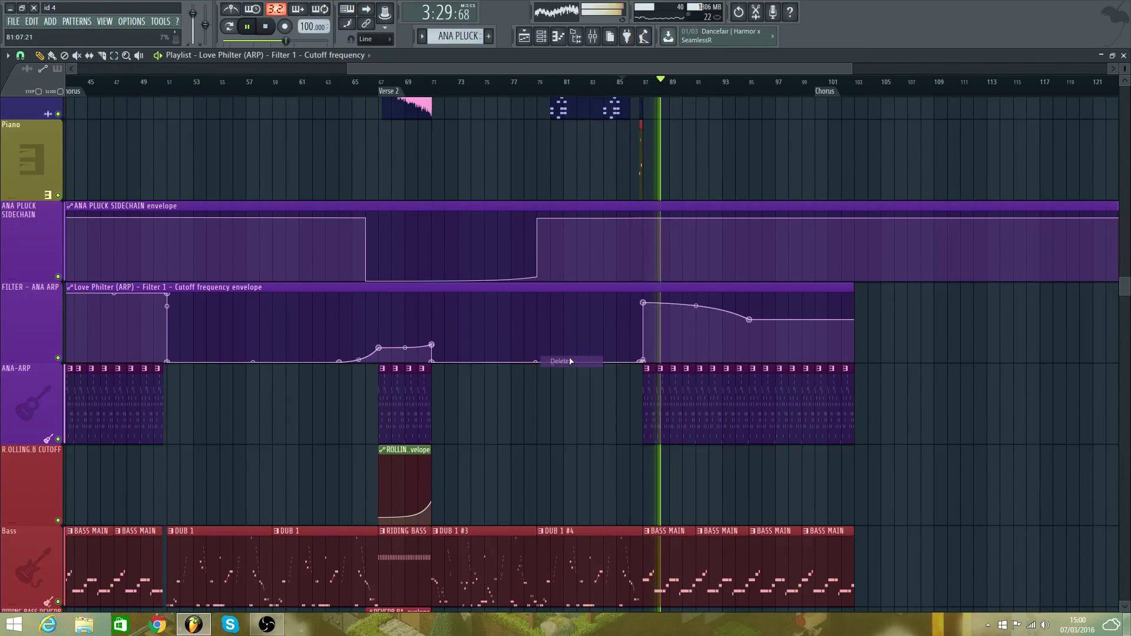
click(362, 83)
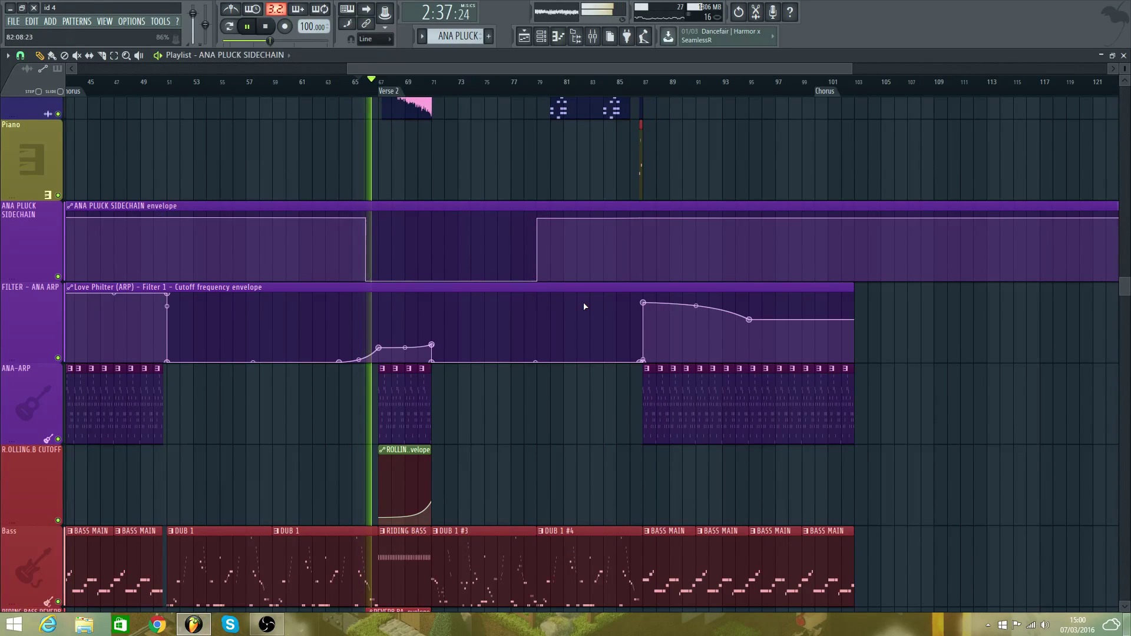
- Restart playback near bar 78 and look over the FX, crash, ride, percussion and chord tracks in the second verse
scroll(566, 300, up, 1)
scroll(564, 297, up, 10)
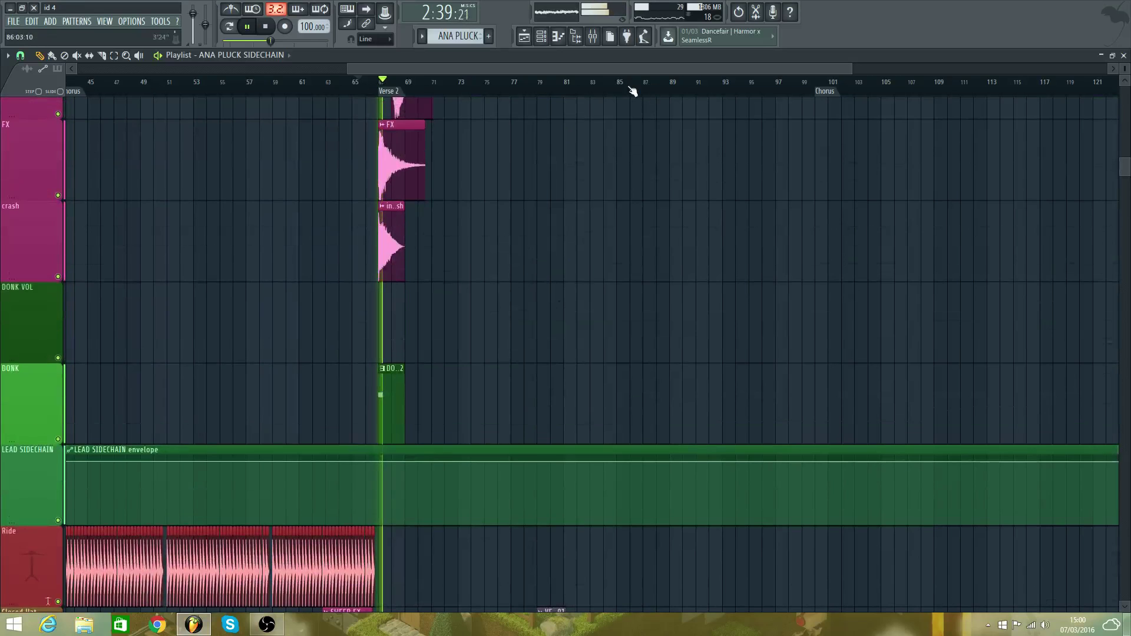
click(265, 27)
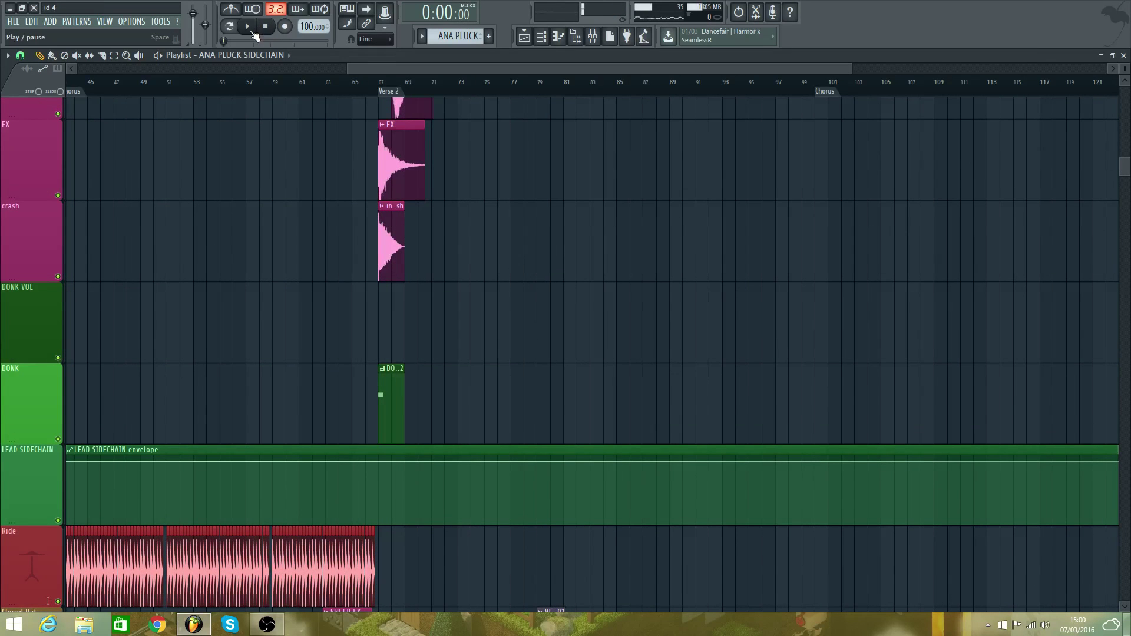
click(247, 26)
click(520, 83)
scroll(589, 94, right, 3)
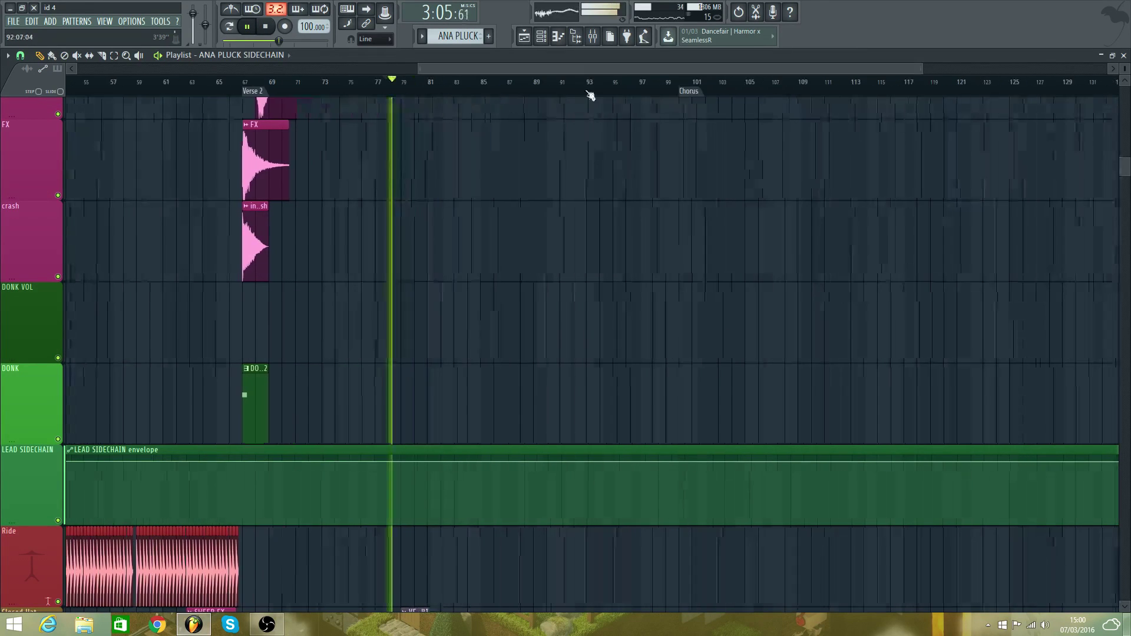
scroll(599, 169, down, 5)
scroll(599, 169, up, 10)
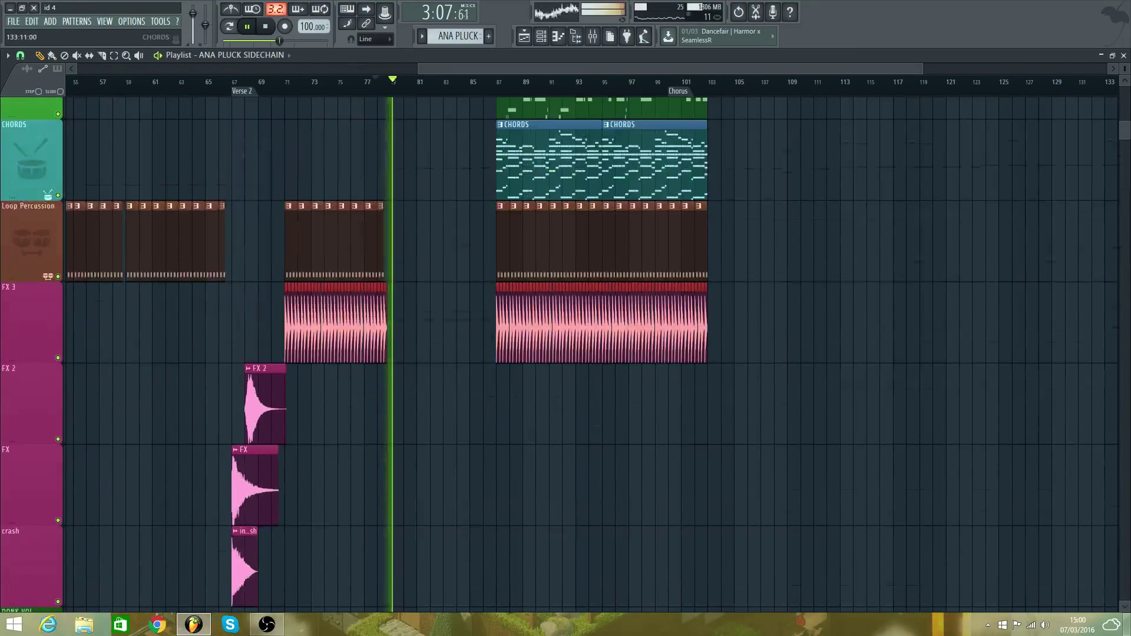
- Reduce the playlist track heights, check the end of the section around bar 102, and replay it from just before bar 87
drag(1126, 70, 1126, 84)
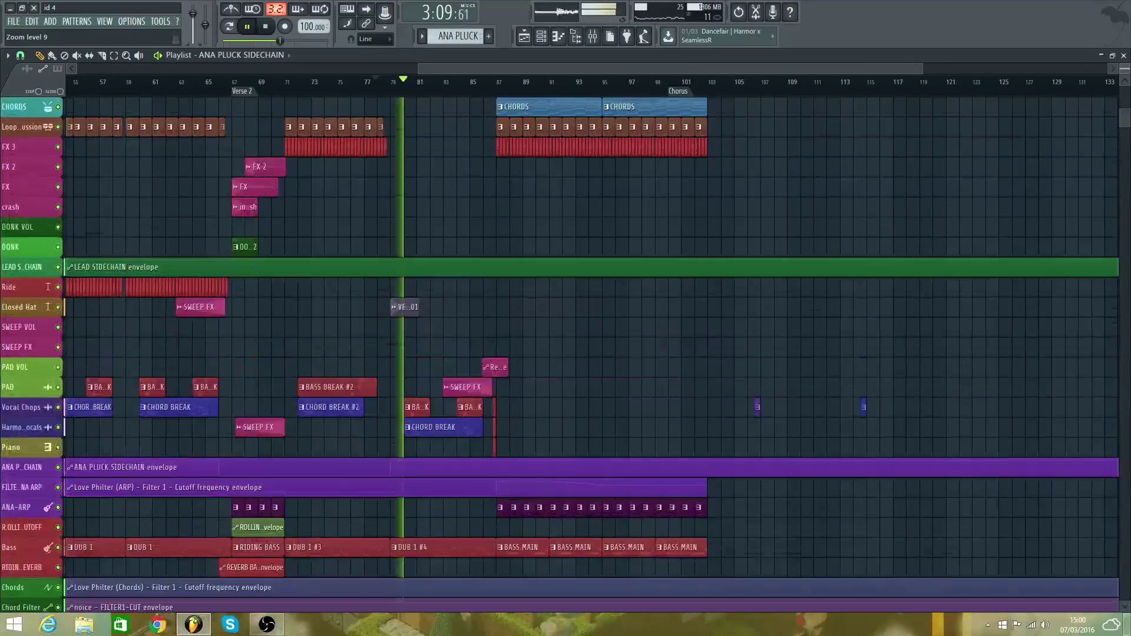
scroll(745, 88, up, 3)
scroll(715, 91, down, 3)
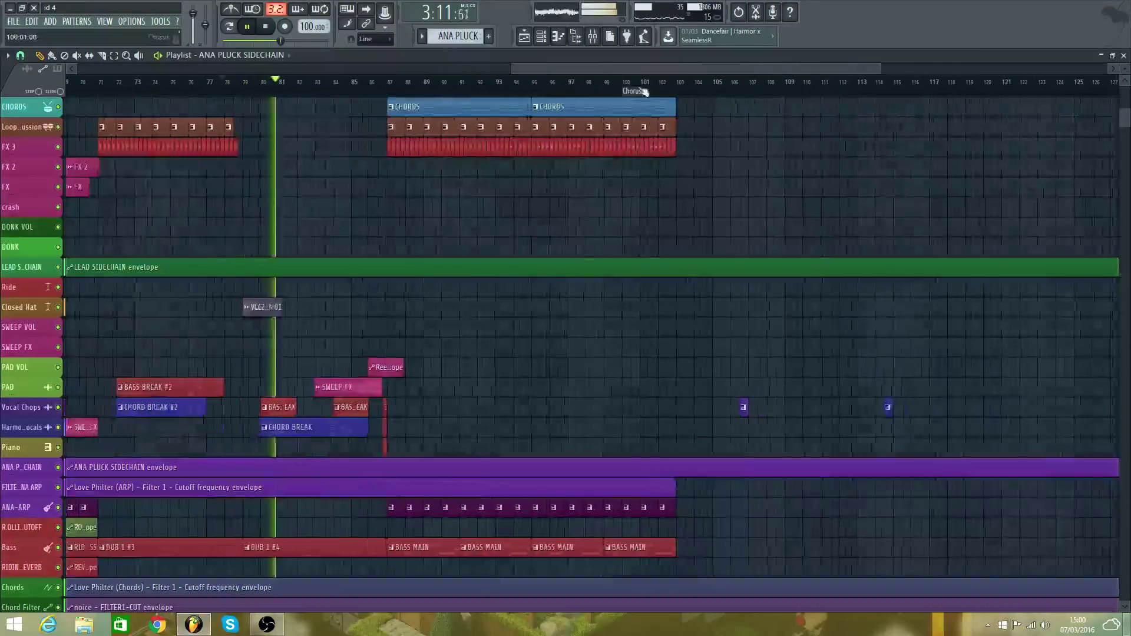
click(650, 82)
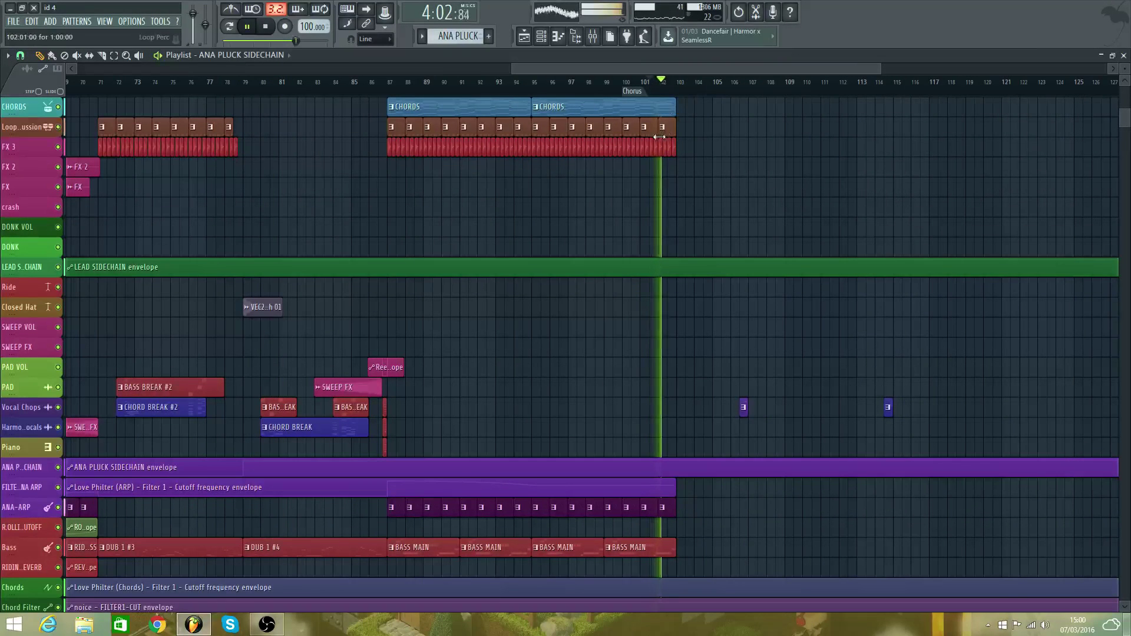
scroll(641, 158, up, 4)
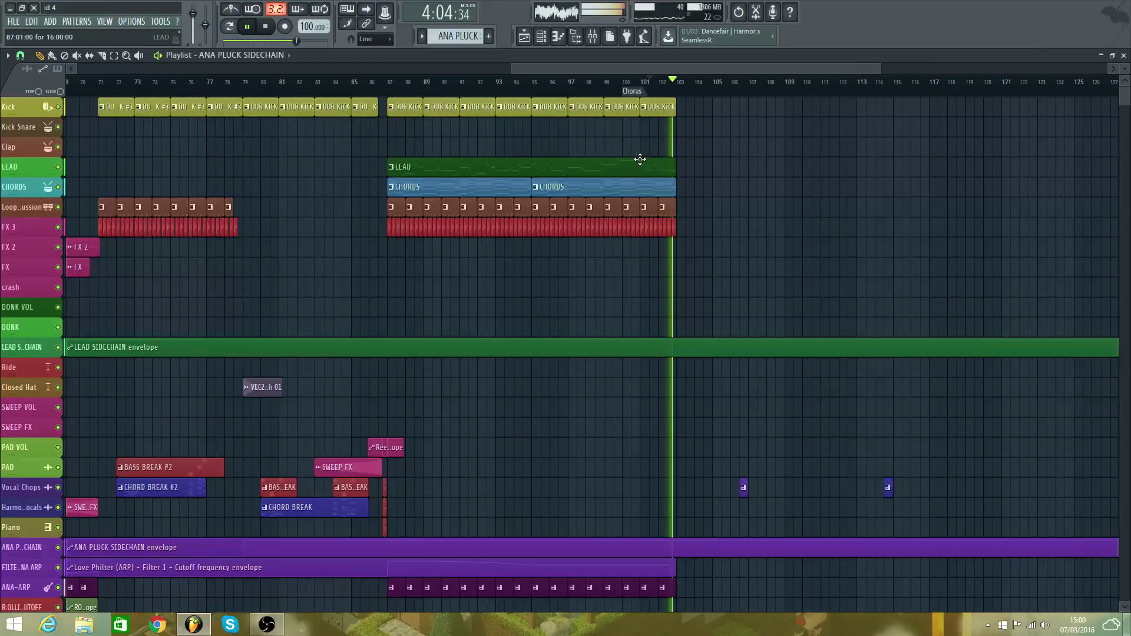
click(383, 82)
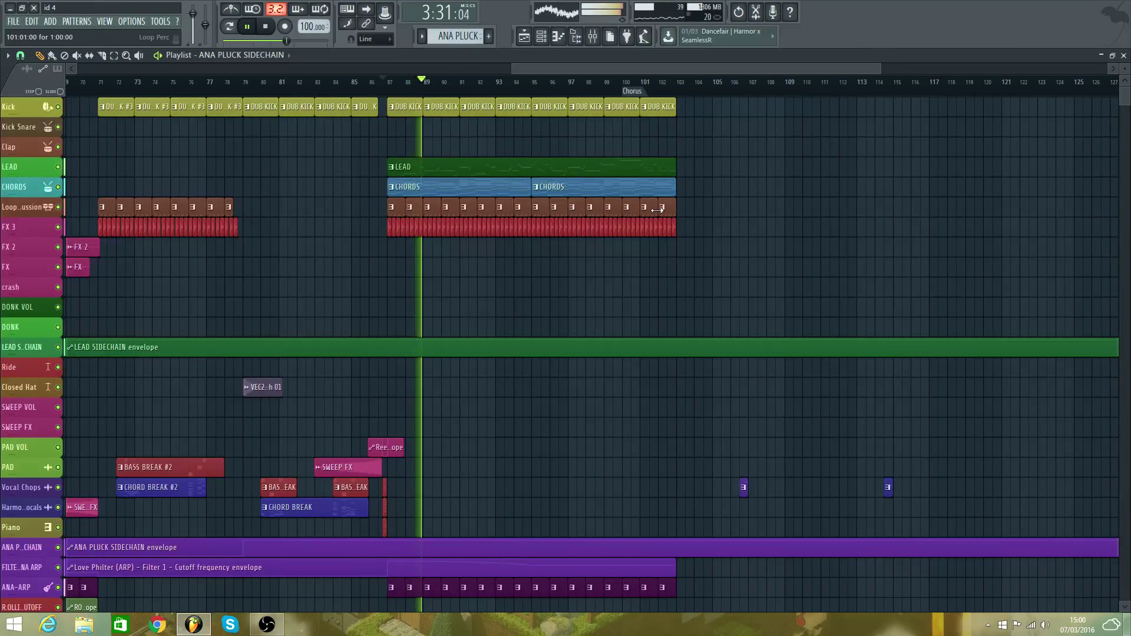
- Delete the two short leftover clips on the Vocal Chops track around bars 106 and 114
scroll(530, 180, down, 5)
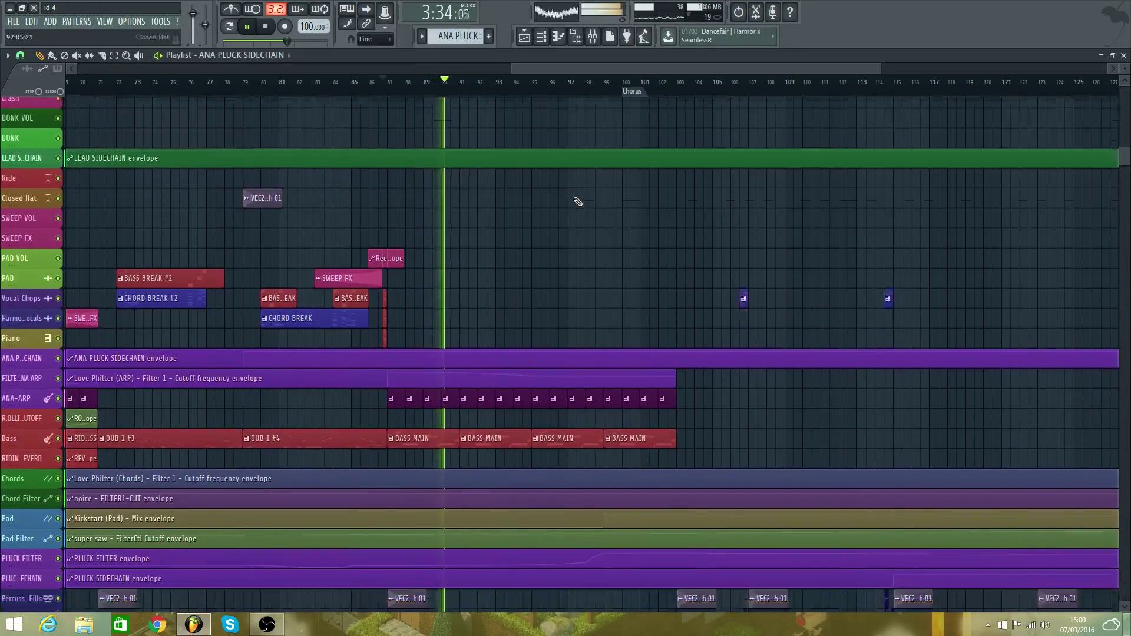
scroll(578, 202, down, 3)
right_click(743, 211)
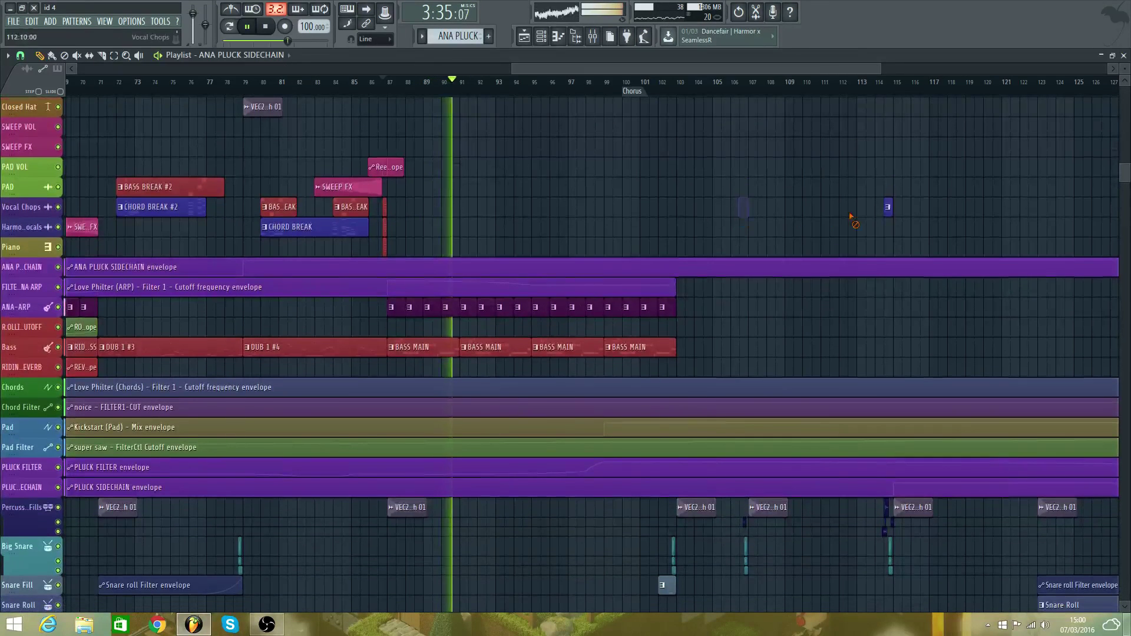
scroll(813, 200, down, 4)
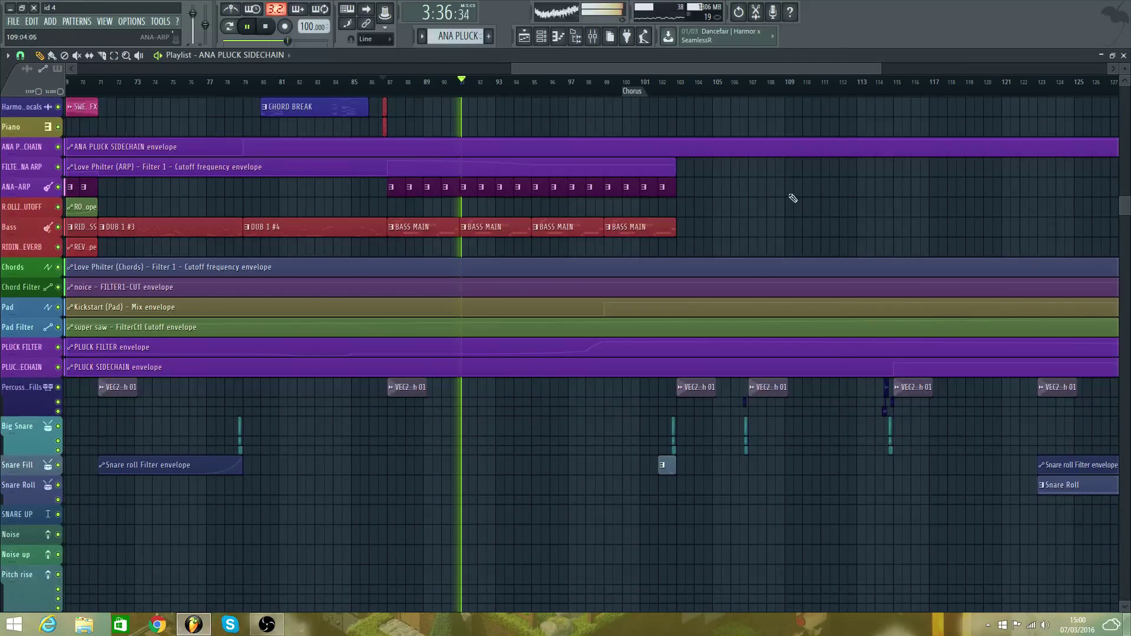
- Add a VEC2 Cymbals Crash 01 clip on the Percussion Fills track and align it to bar 95
drag(569, 69, 532, 92)
scroll(639, 121, up, 5)
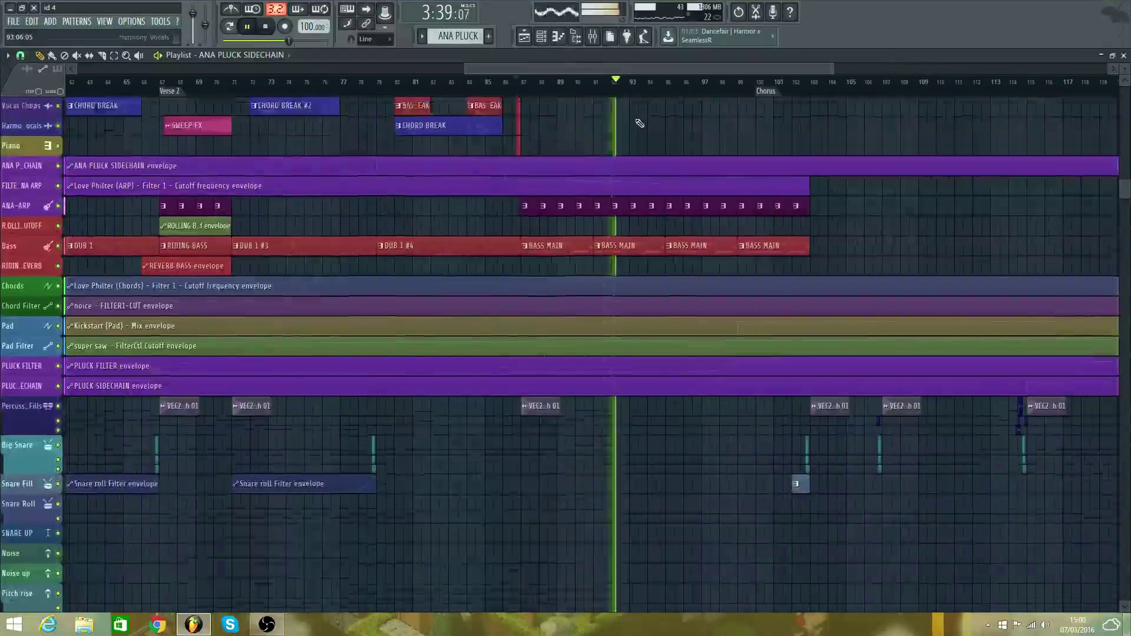
scroll(599, 117, up, 7)
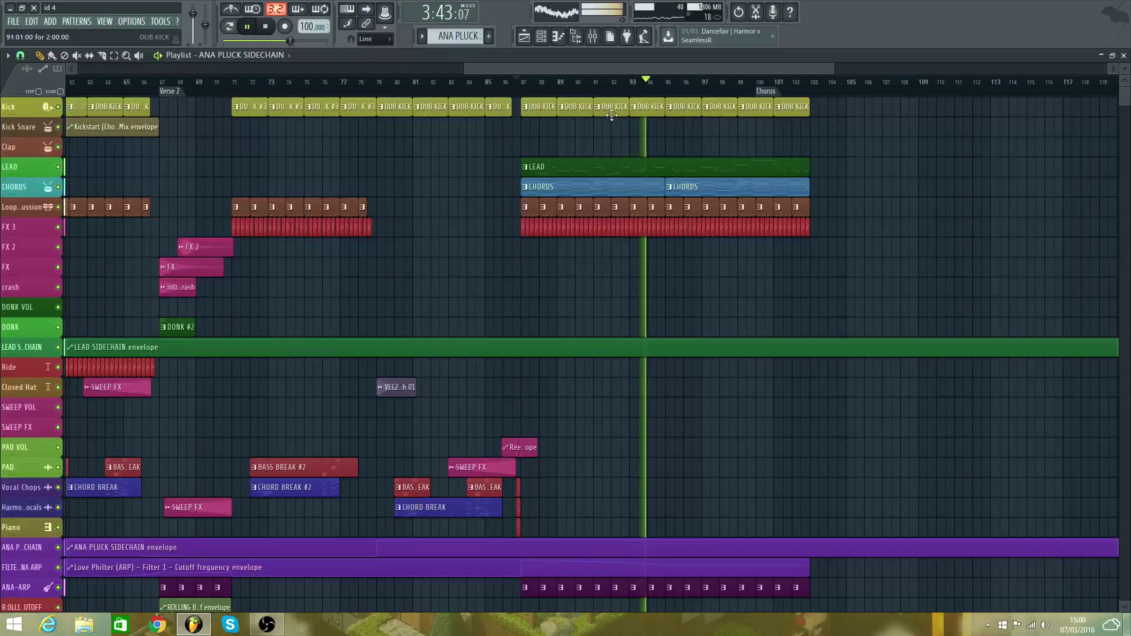
scroll(687, 175, down, 2)
scroll(682, 172, up, 2)
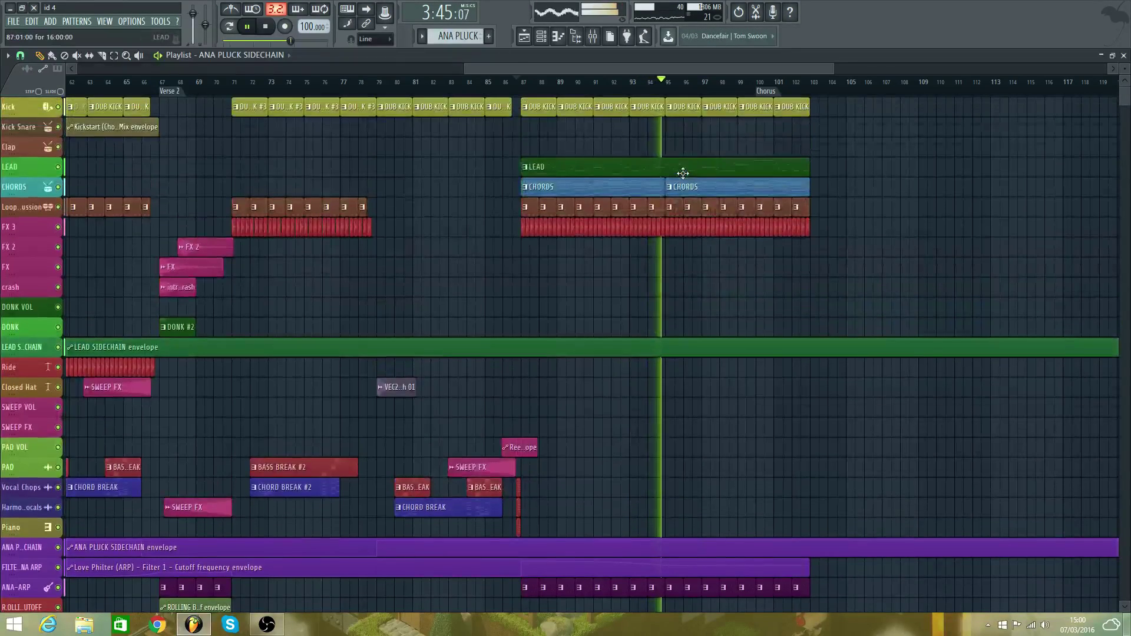
scroll(687, 179, down, 12)
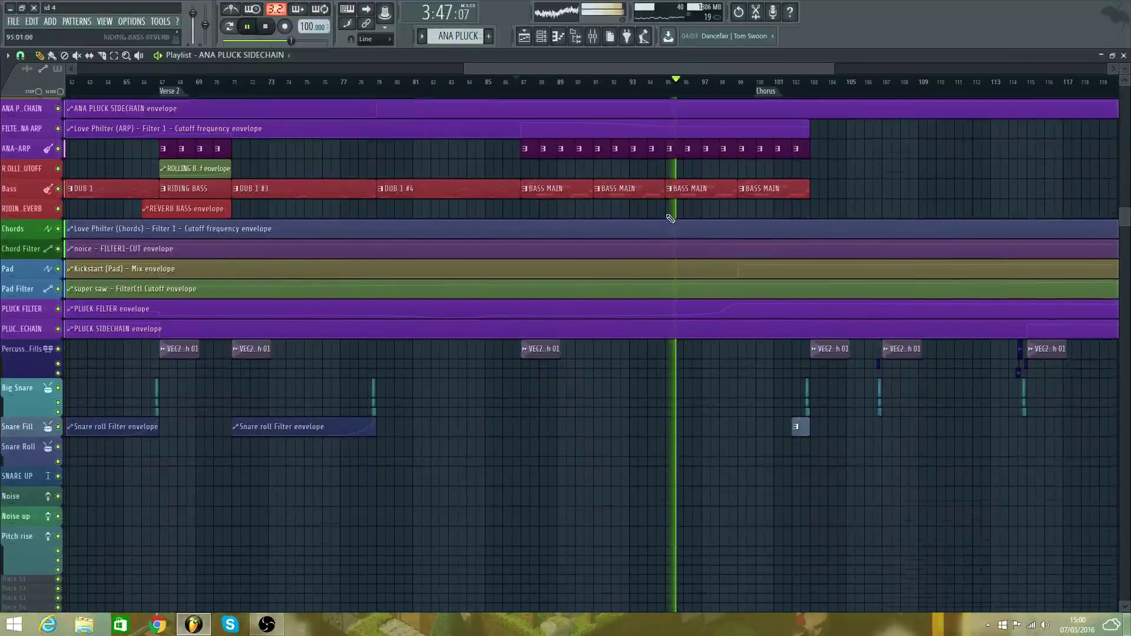
scroll(436, 202, up, 1)
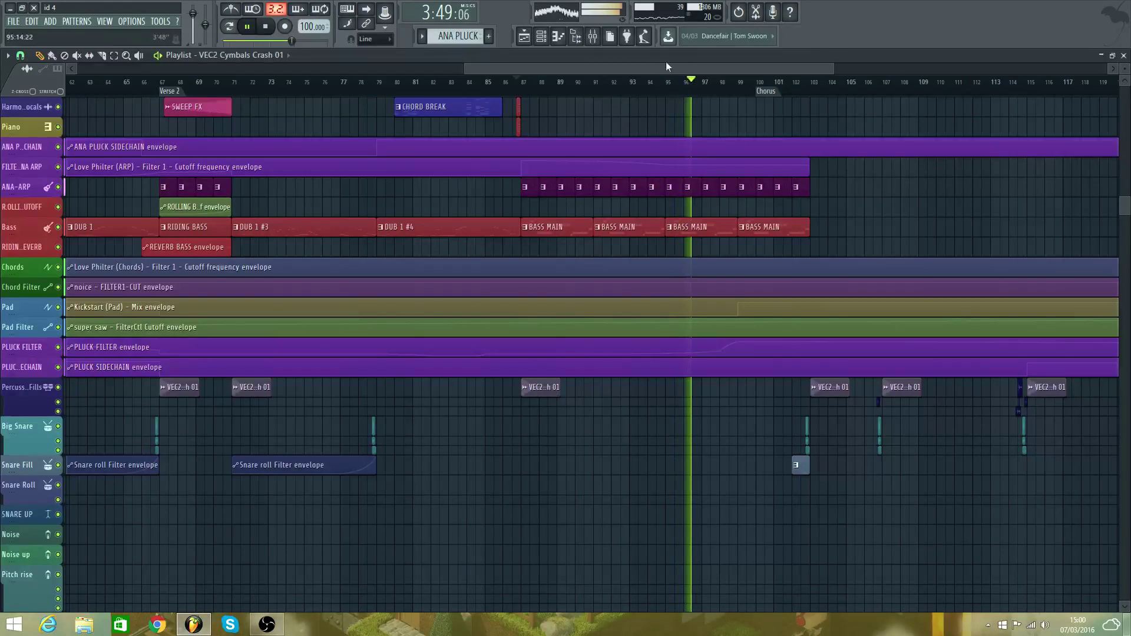
click(678, 391)
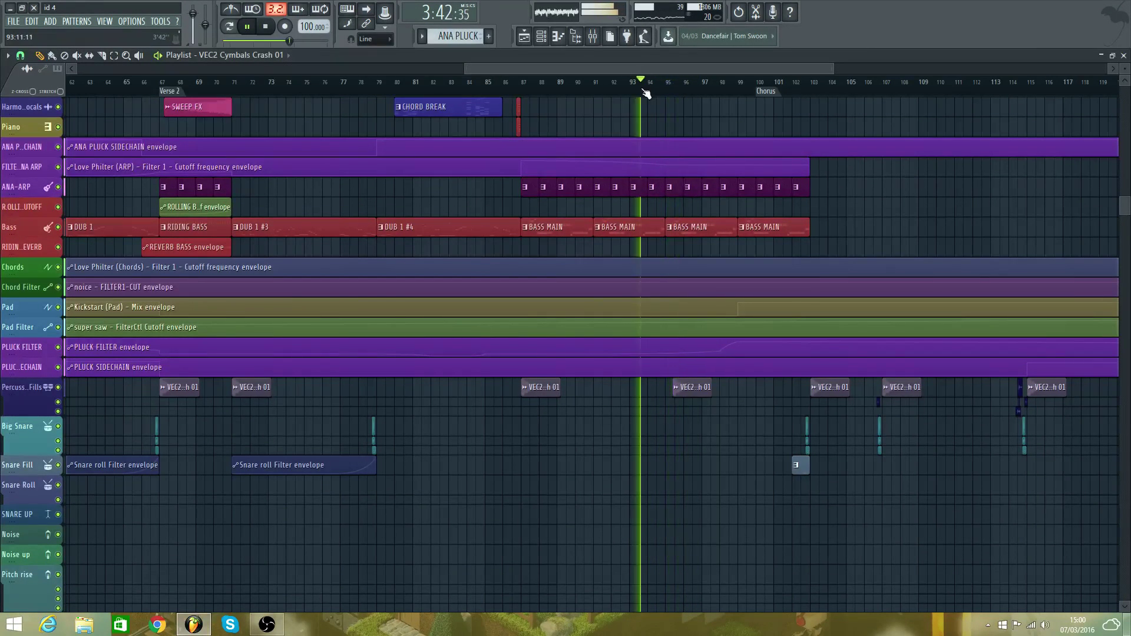
drag(689, 391, 682, 391)
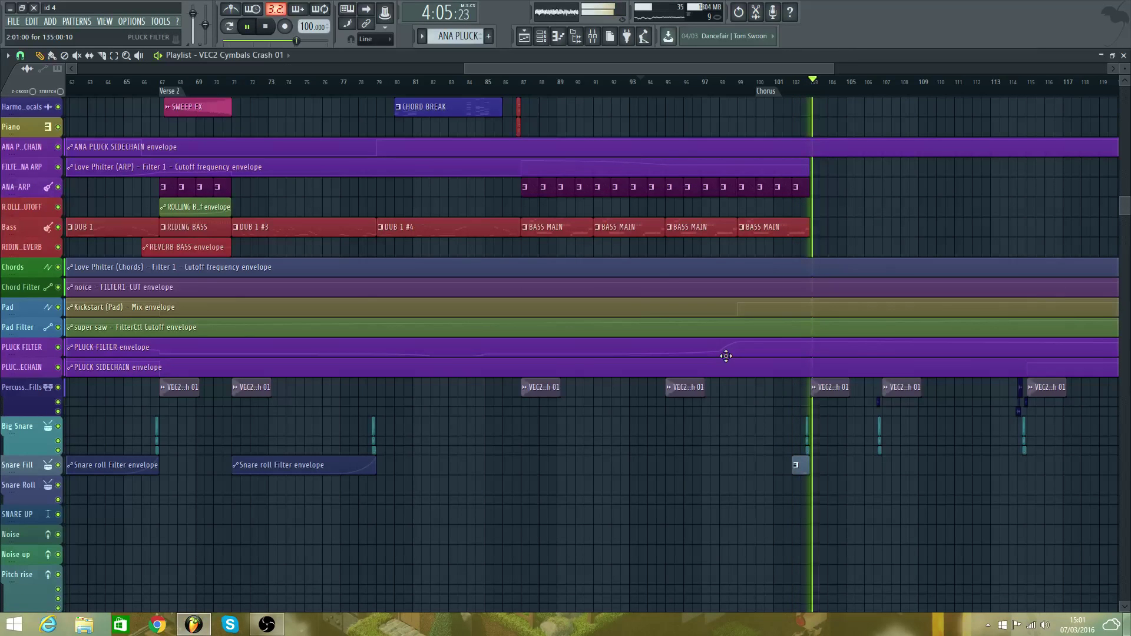
- Stop playback and duplicate the kick, LEAD, CHORDS, loop percussion and FX 3 clips from bars 87–103 so the copies start at bar 103
key(space)
scroll(672, 177, up, 10)
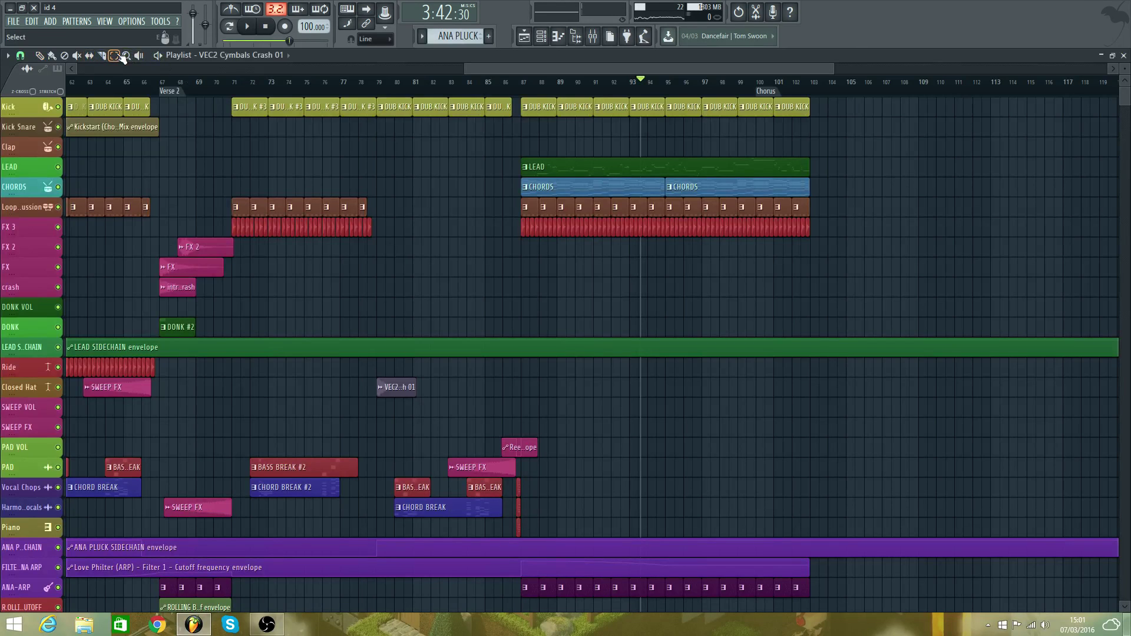
drag(1019, 295, 528, 103)
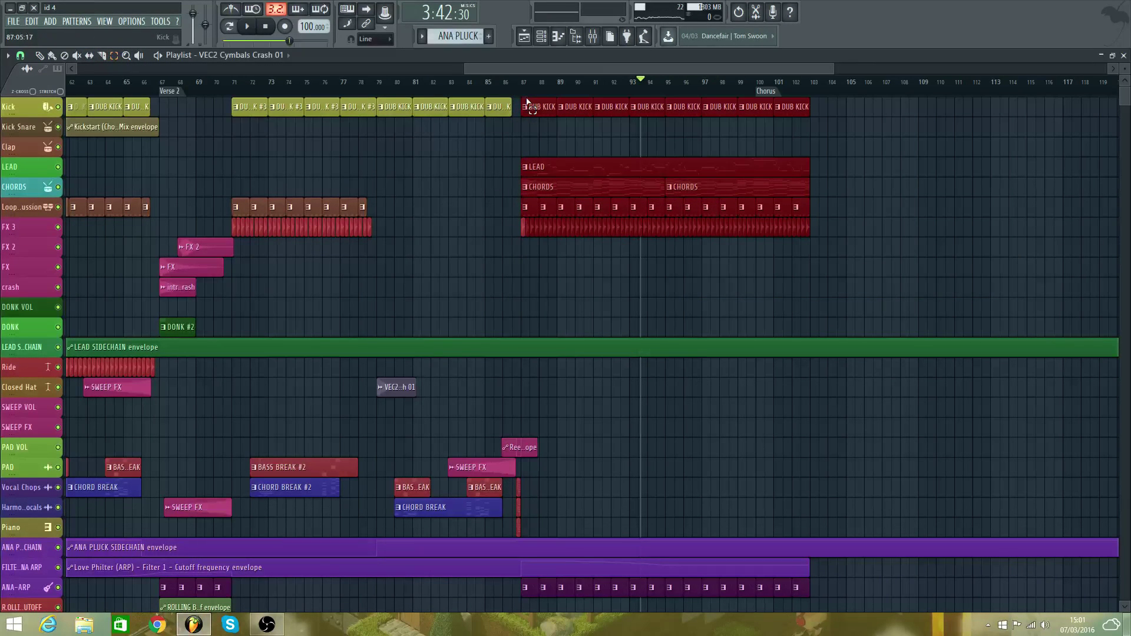
drag(634, 250, 313, 80)
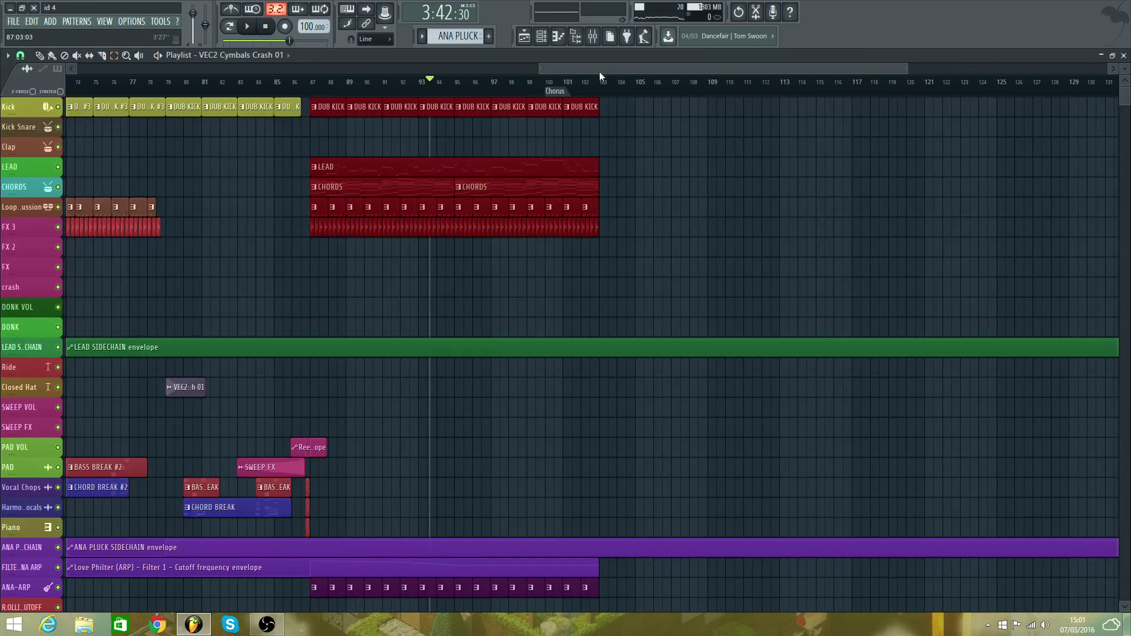
drag(600, 71, 787, 97)
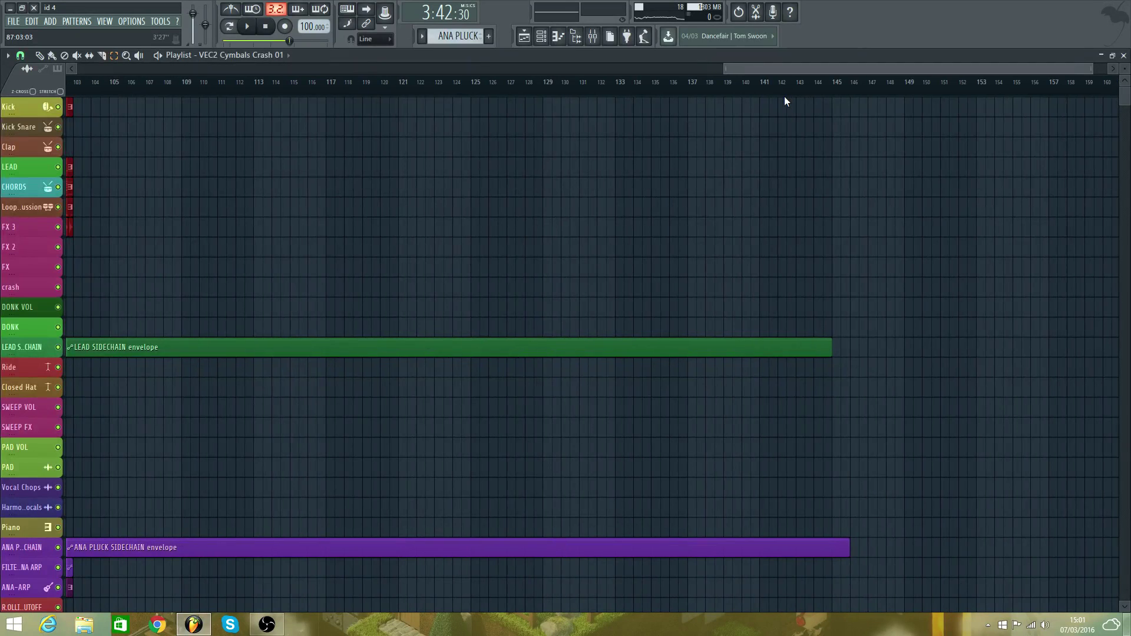
key(ctrl+b)
scroll(624, 111, left, 5)
scroll(624, 112, left, 2)
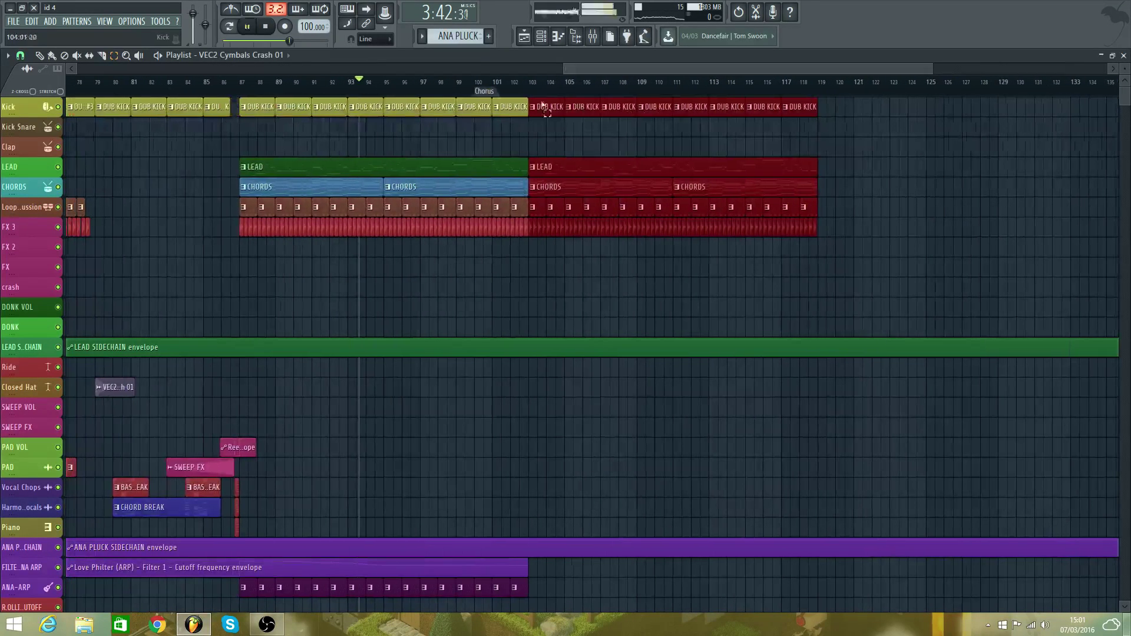
- Play from the Chorus marker at bar 100 and extend the Love Philter (ARP) cutoff frequency envelope clip to about bar 128
key(space)
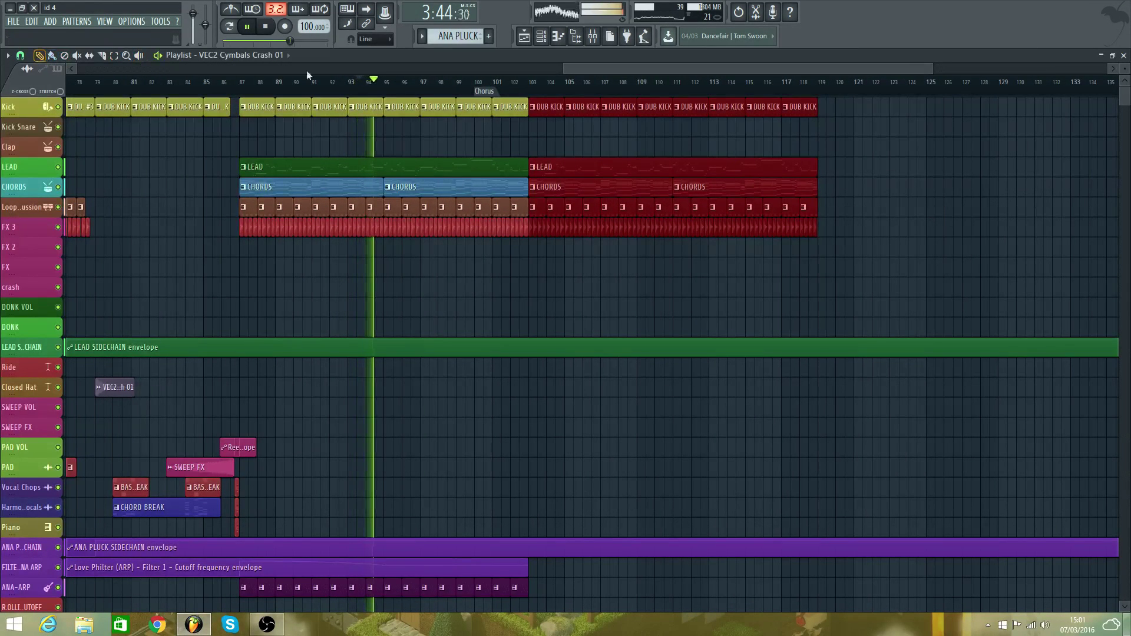
click(472, 82)
scroll(596, 143, down, 6)
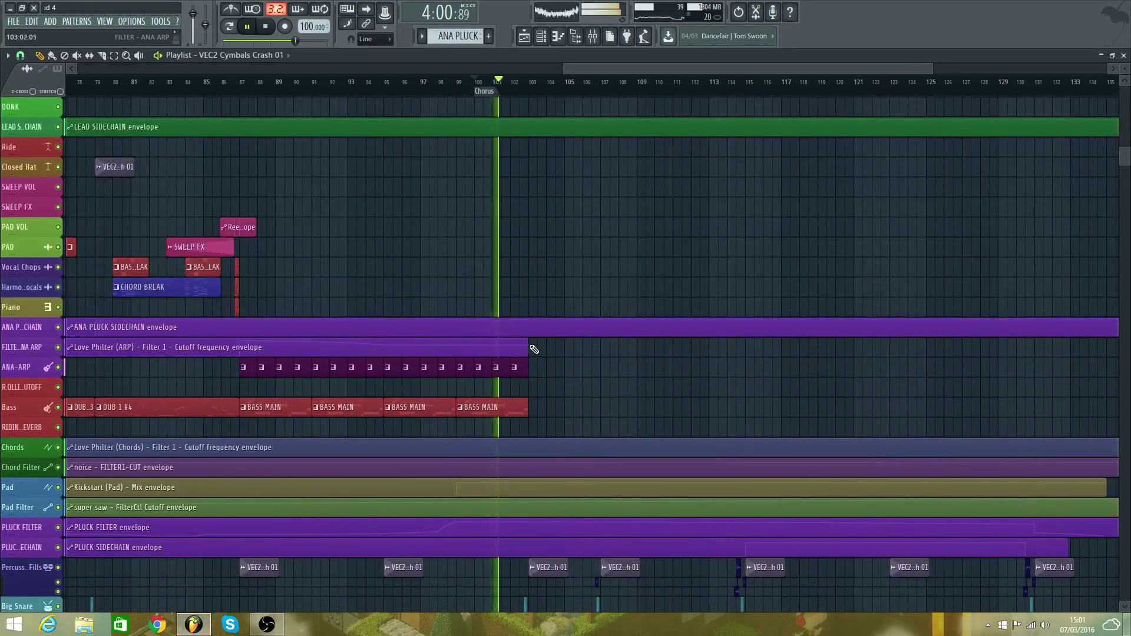
drag(528, 347, 984, 339)
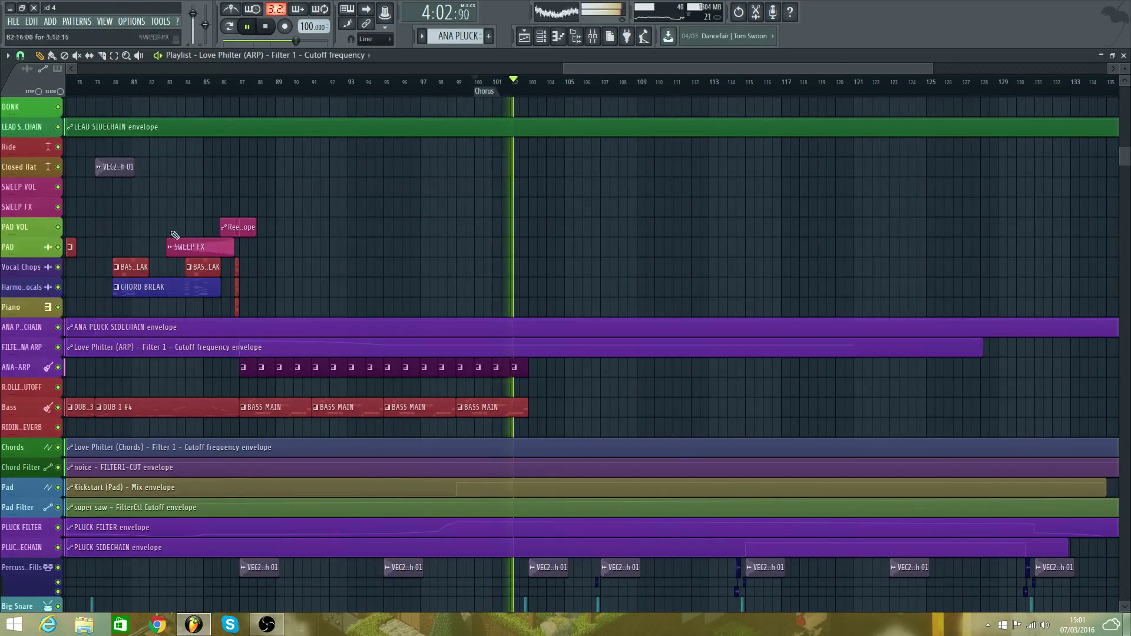
click(462, 407)
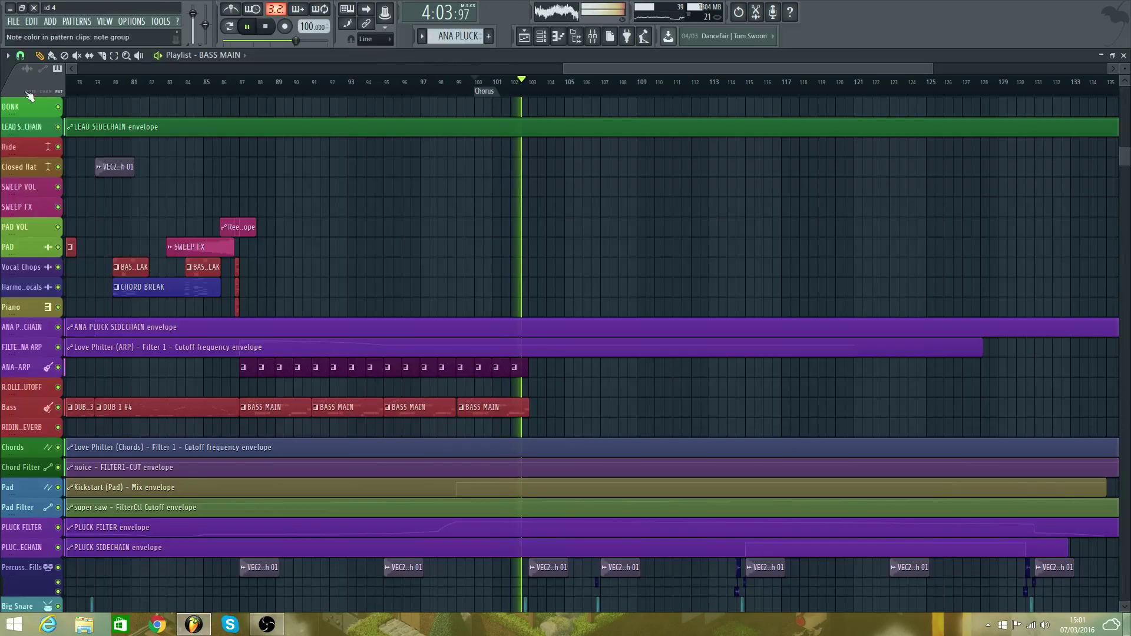
click(545, 410)
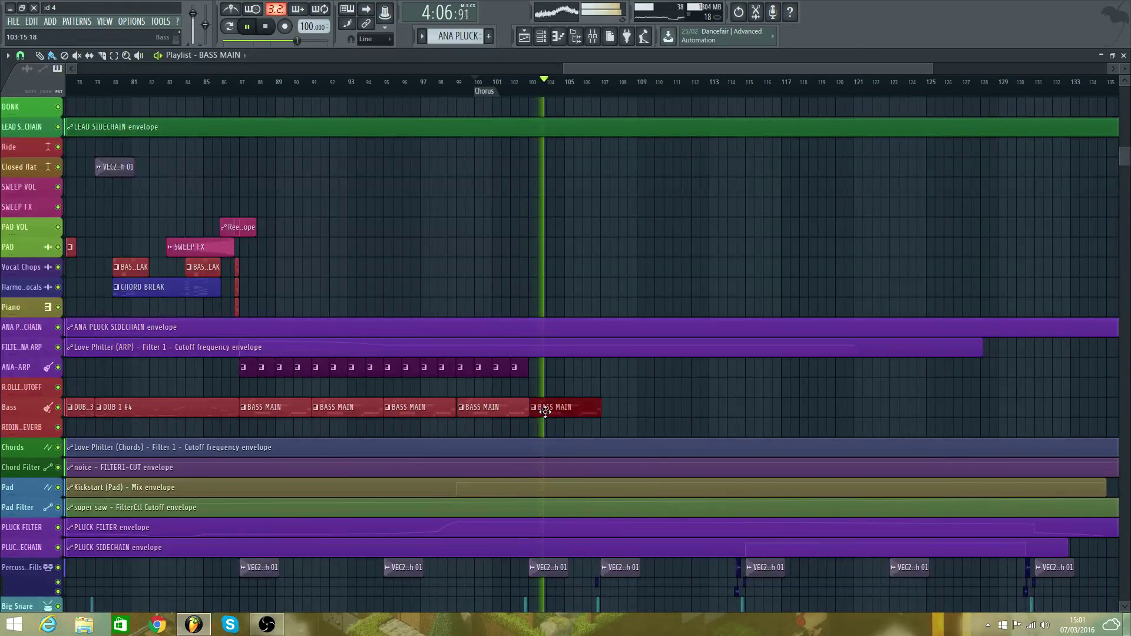
right_click(543, 409)
- Set the playlist snap to Bar and fill the Bass track with BASS MAIN clips from bar 103 to bar 119
click(21, 55)
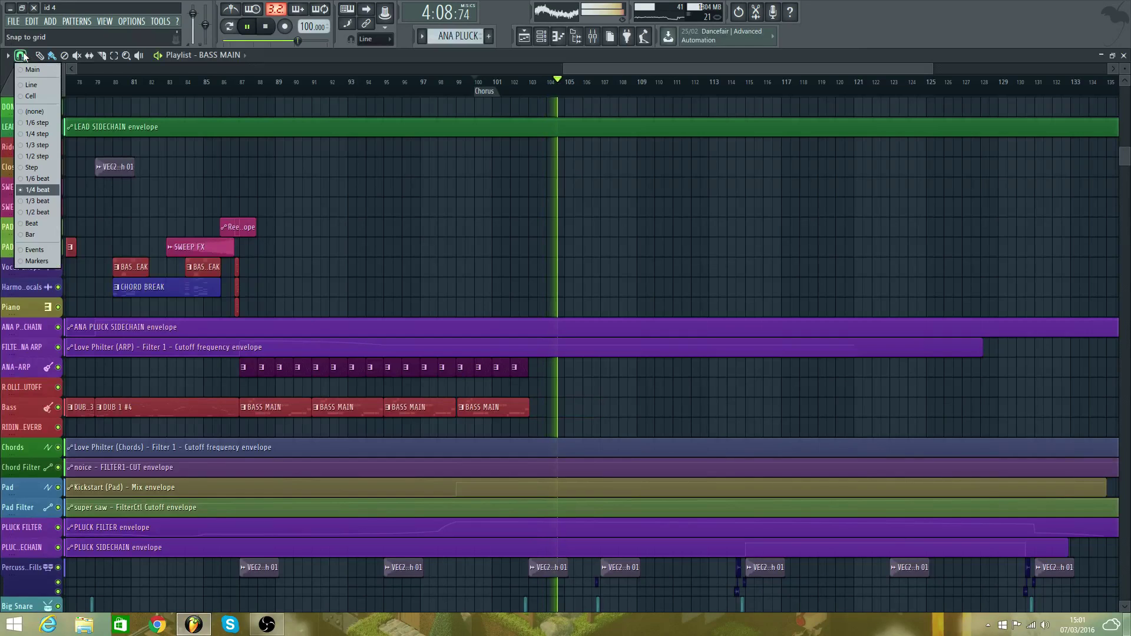
click(30, 234)
click(518, 409)
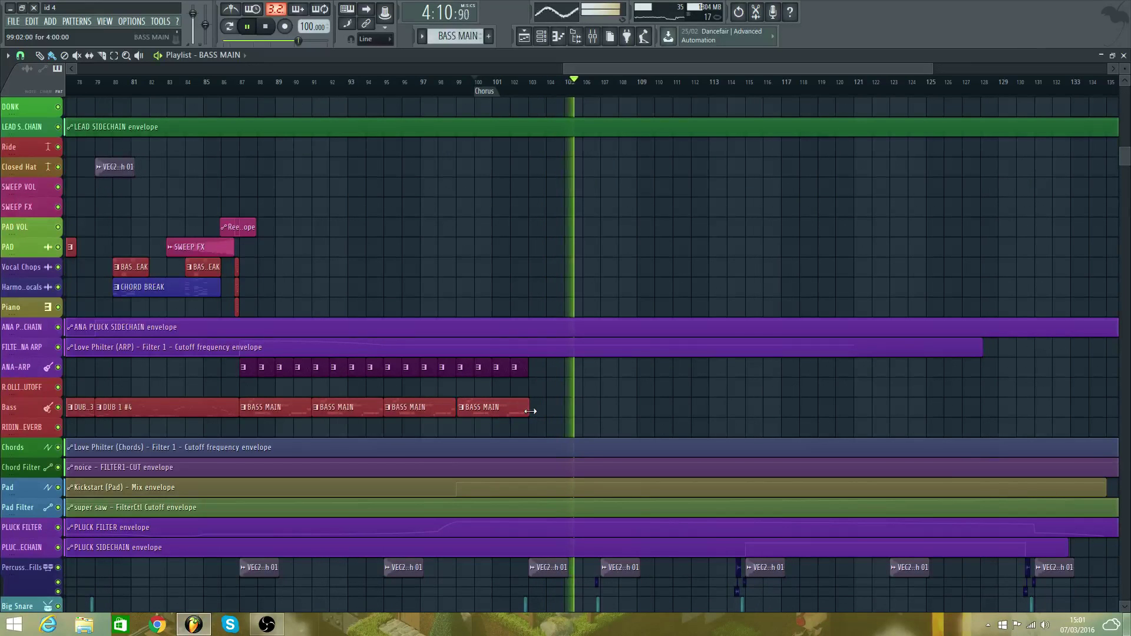
click(553, 410)
right_click(588, 409)
click(553, 410)
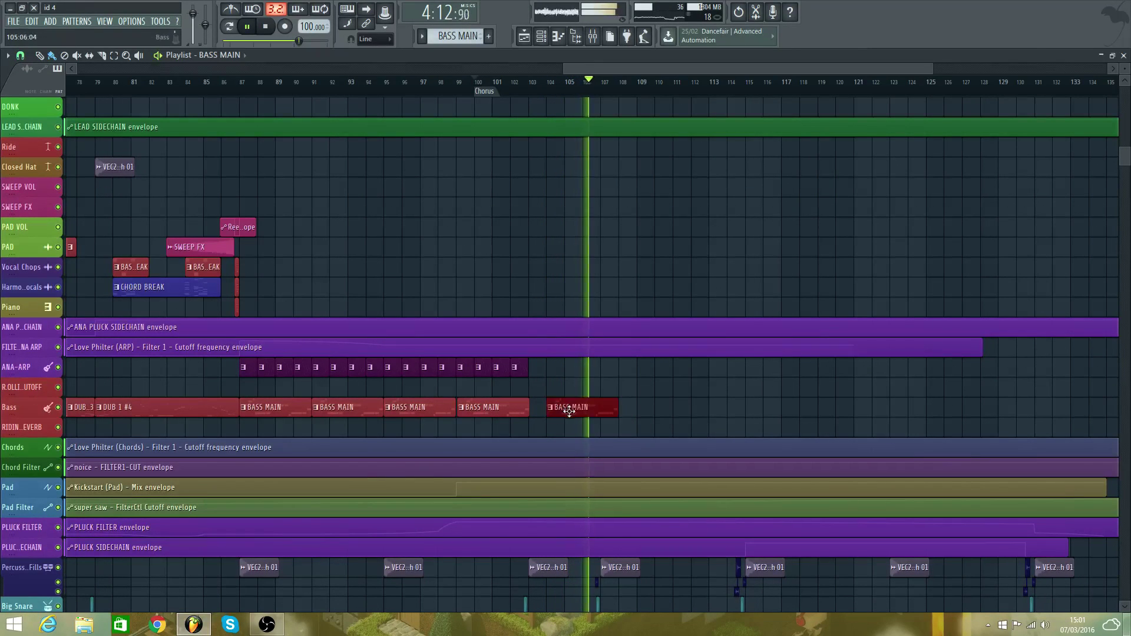
mouse_move(568, 409)
mouse_down()
mouse_move(551, 410)
mouse_move(682, 410)
mouse_up()
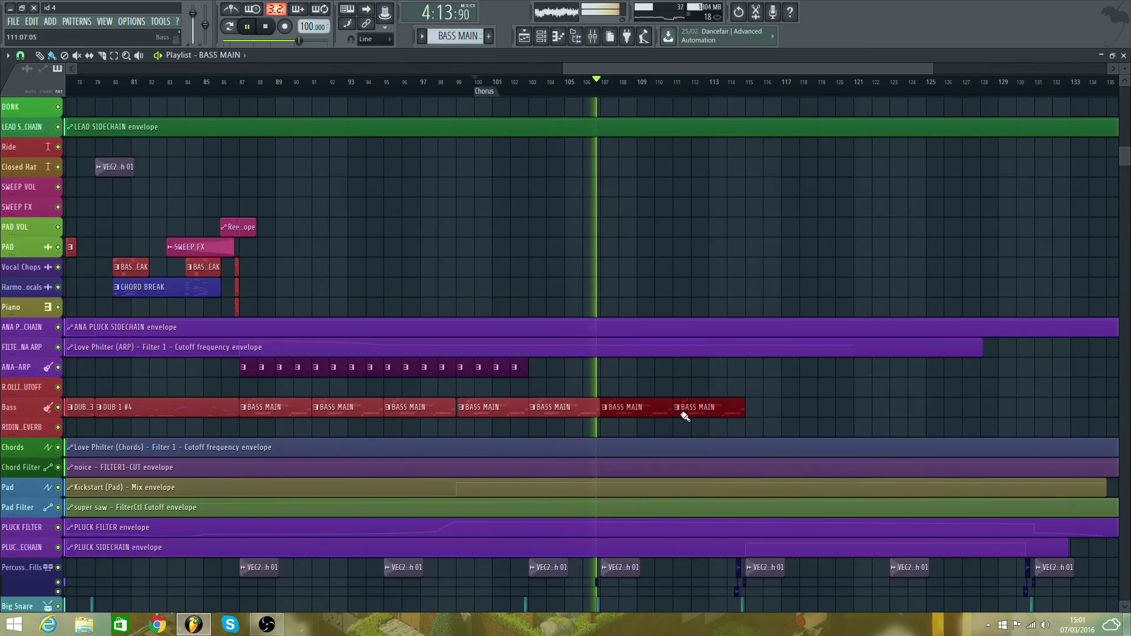
click(760, 414)
click(829, 412)
scroll(803, 315, up, 3)
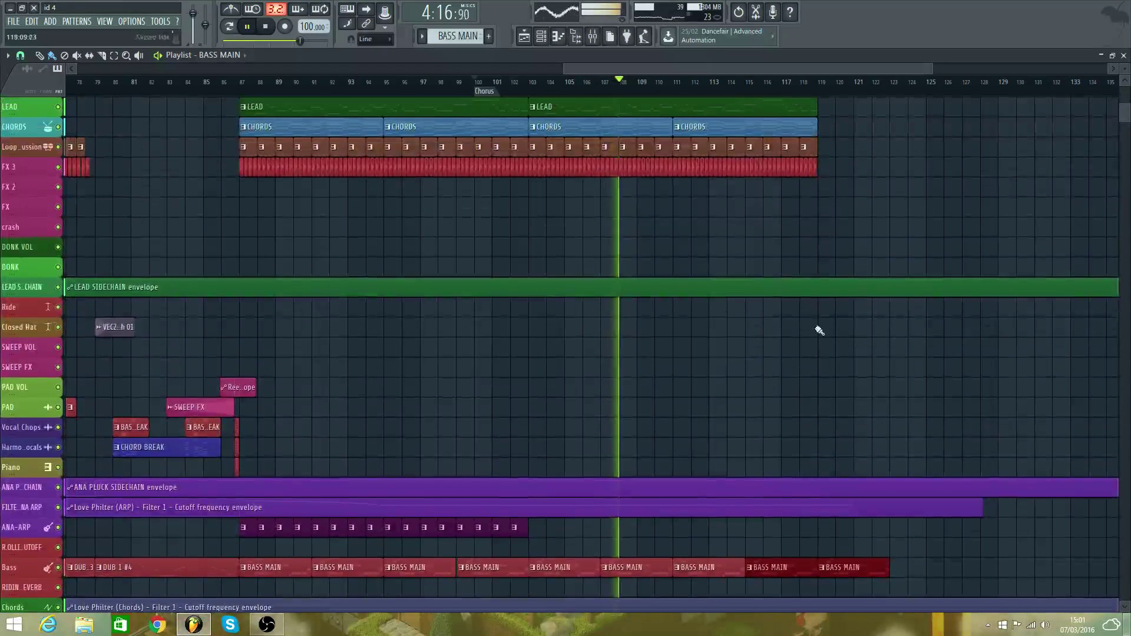
drag(833, 452, 793, 468)
- Extend the ANA-ARP track with repeated ANA PLUCK clips from bar 103 to bar 119
click(523, 508)
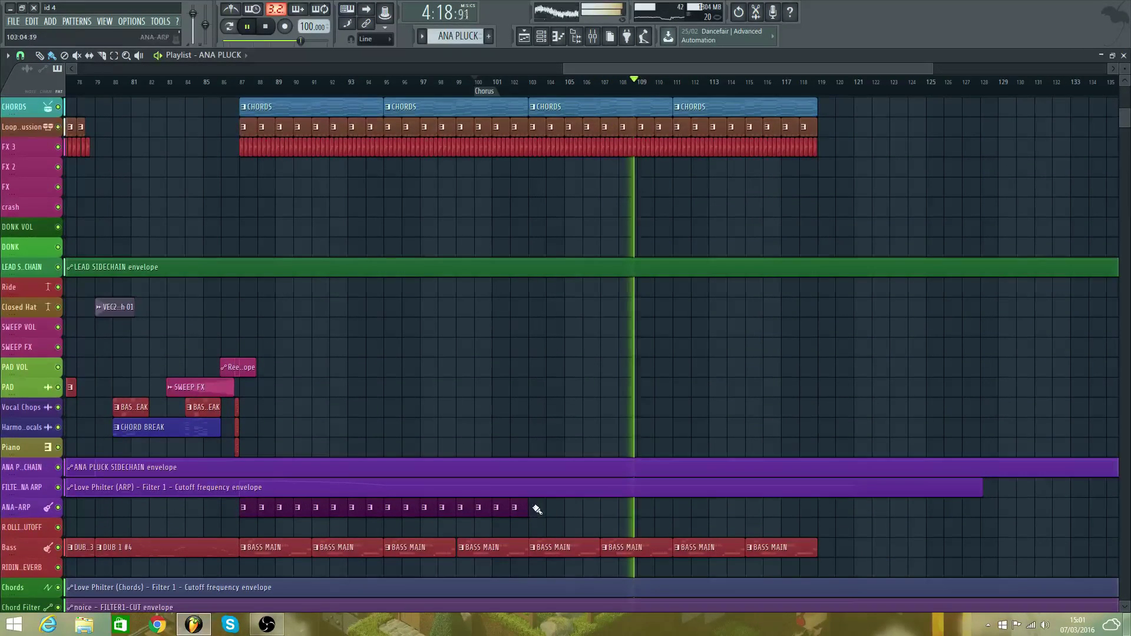
drag(534, 507, 792, 508)
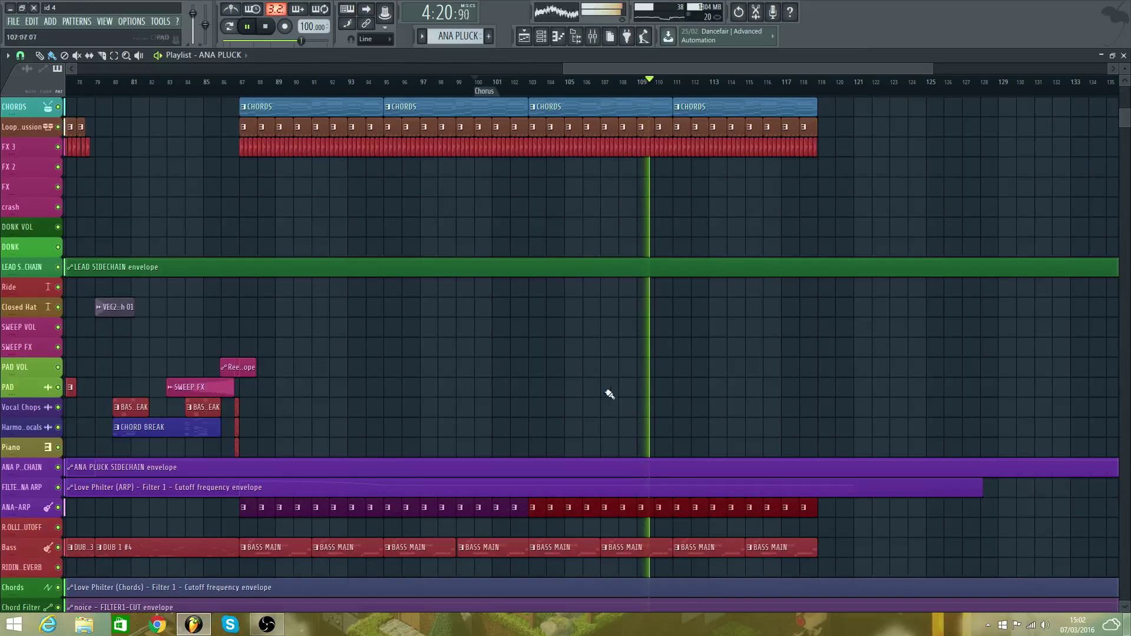
- Add four DONK clips on the DONK VOL track from bar 103 to bar 119 and play from about bar 102
scroll(577, 121, up, 2)
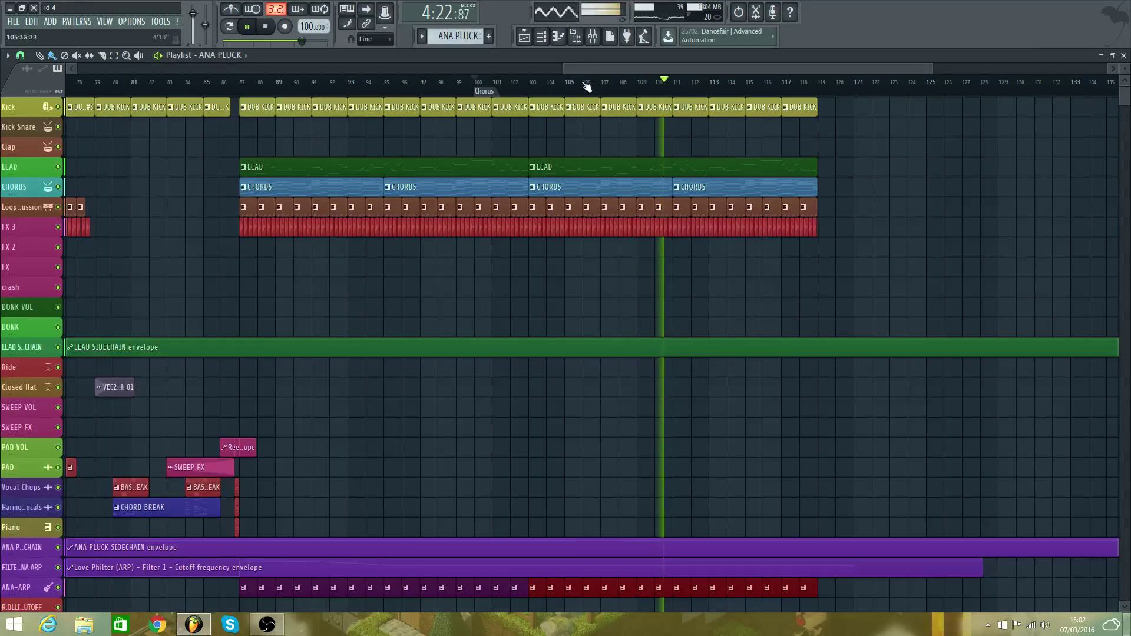
drag(591, 70, 165, 74)
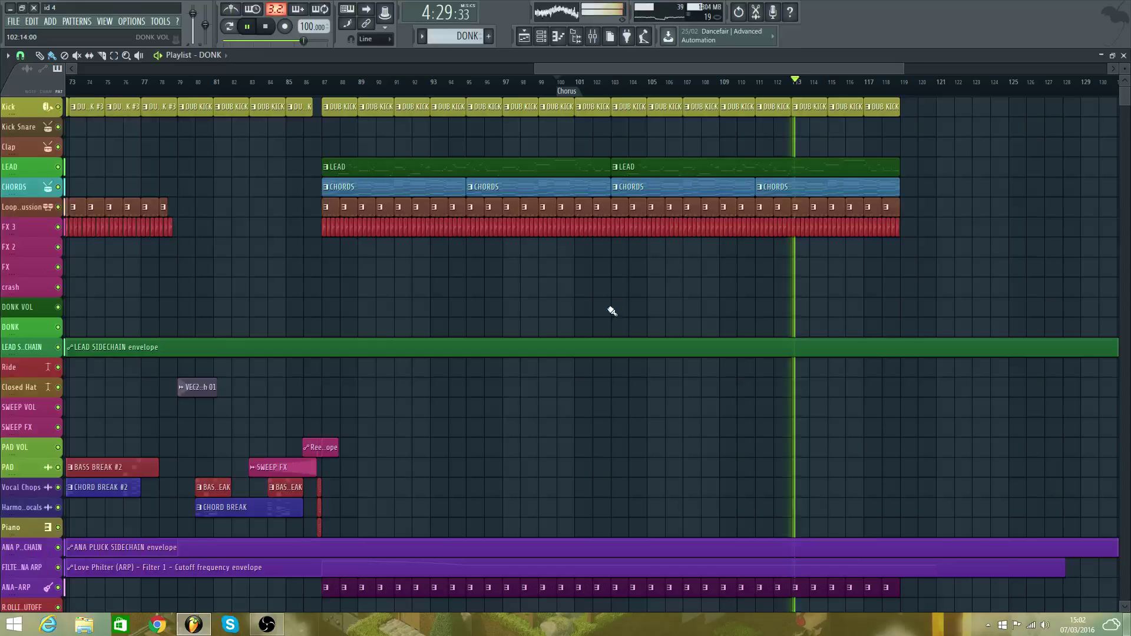
drag(613, 311, 892, 322)
click(593, 93)
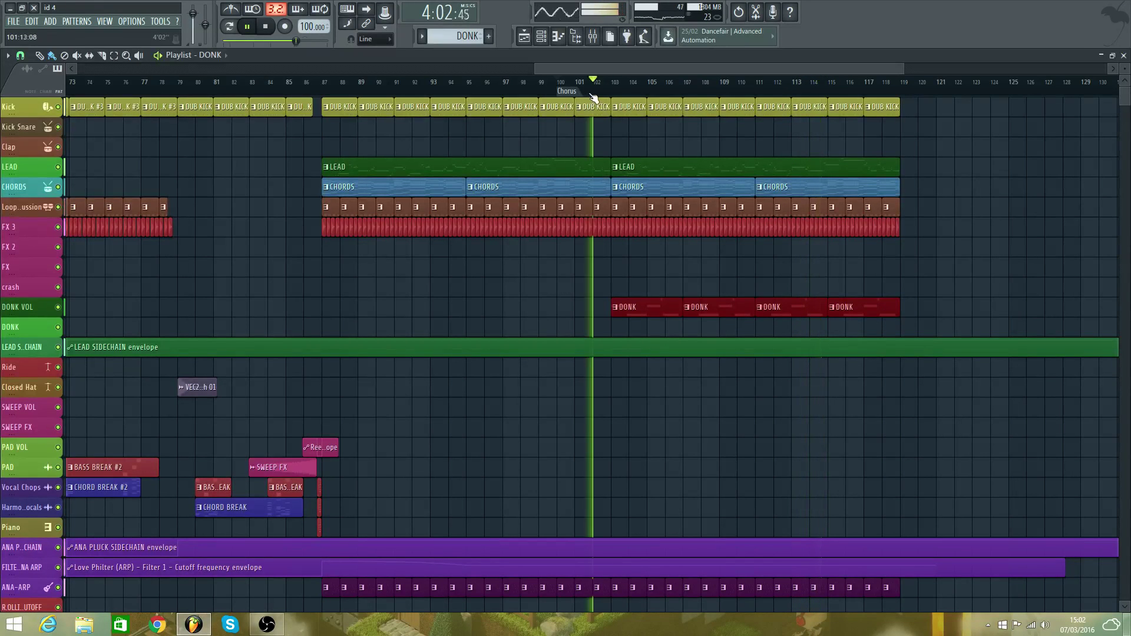
scroll(633, 122, down, 4)
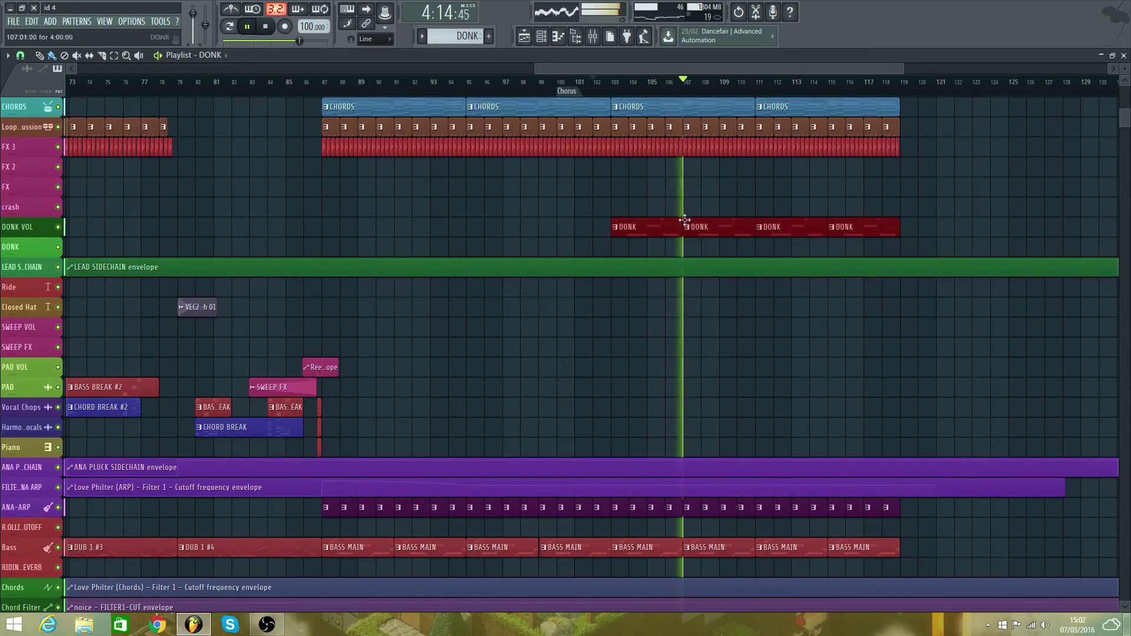
scroll(658, 294, up, 4)
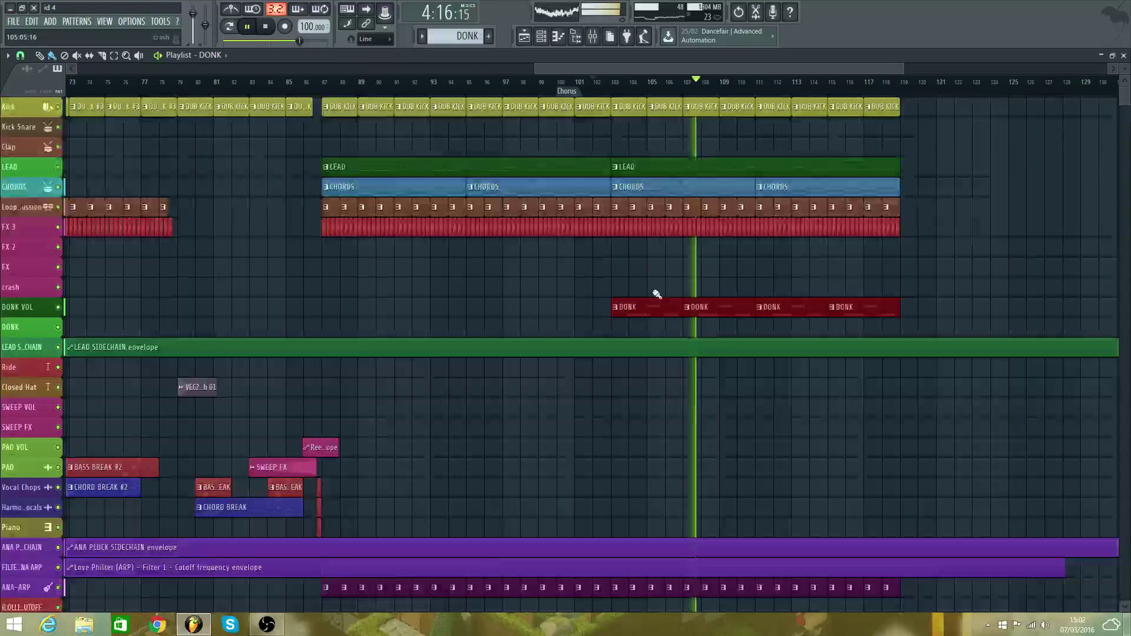
- Play from about bar 102 and delete the crash, percussion fill and Big Snare clips around bar 107
scroll(657, 294, down, 10)
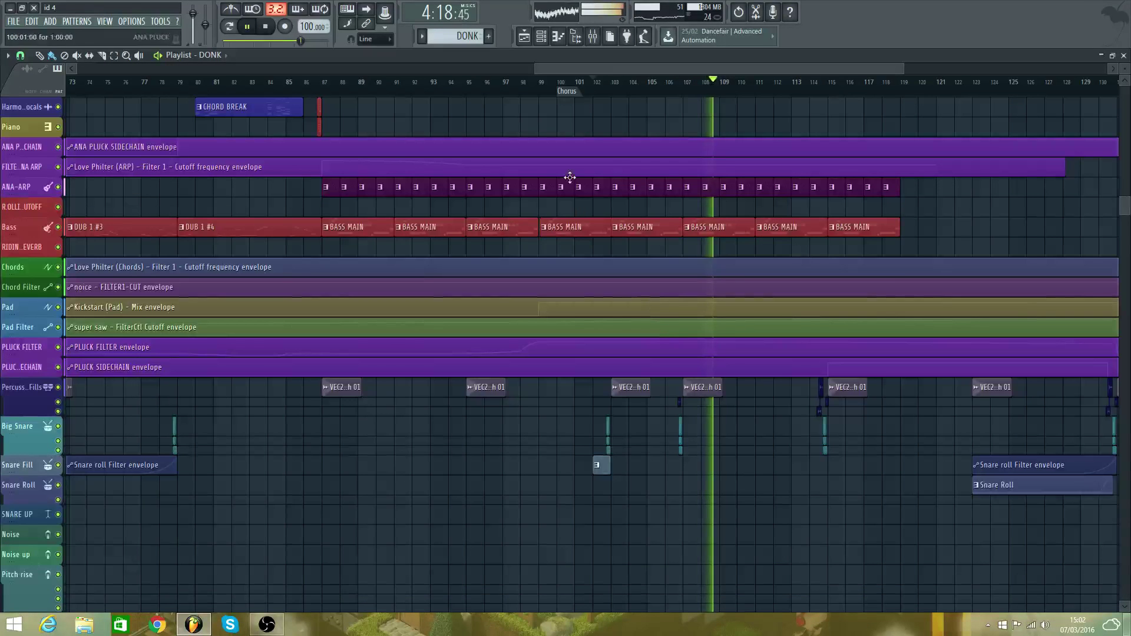
click(597, 97)
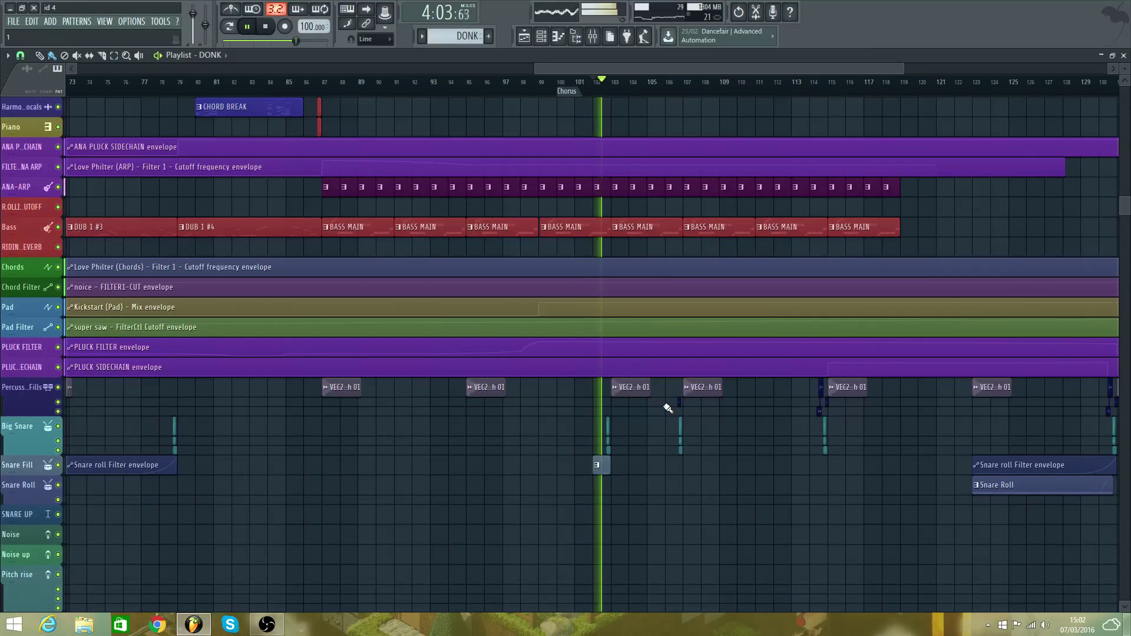
click(688, 386)
click(677, 385)
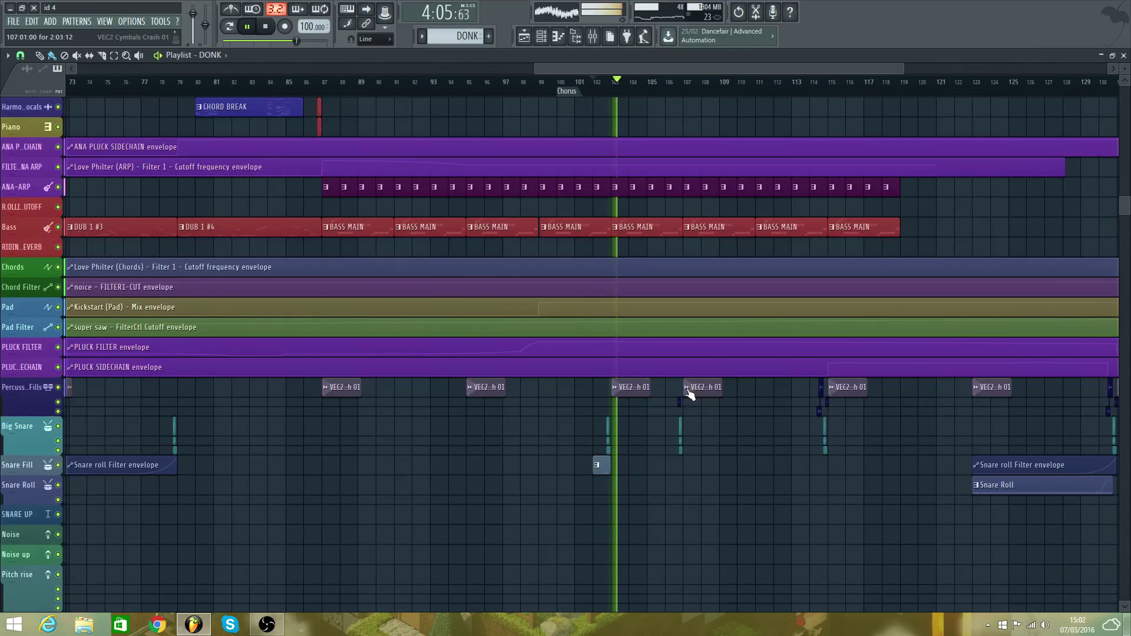
right_click(719, 393)
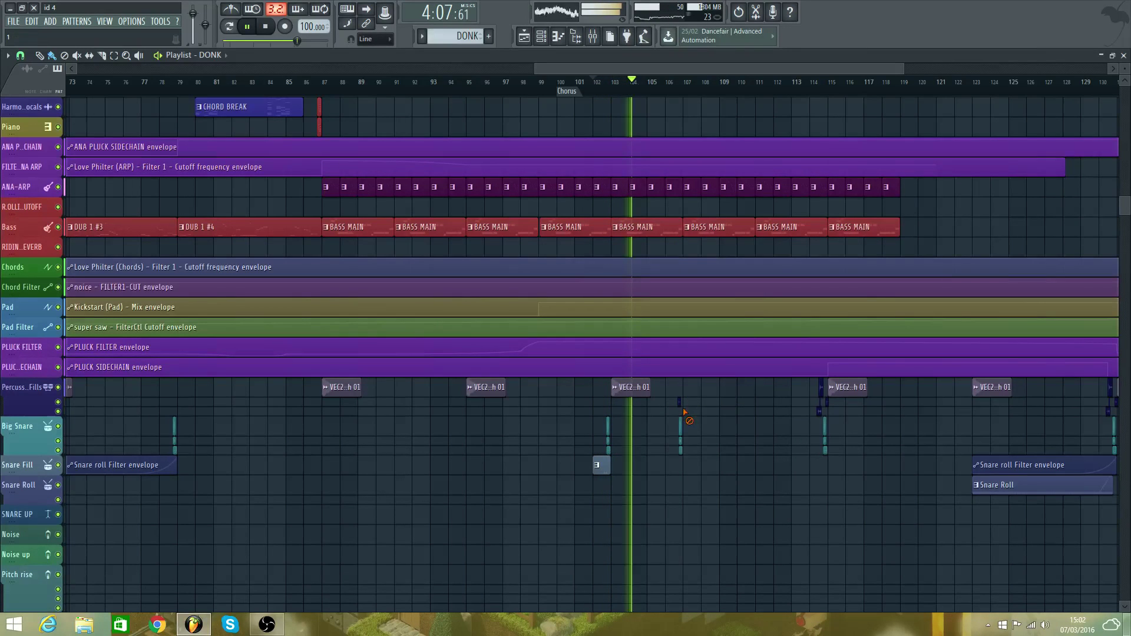
right_click(682, 427)
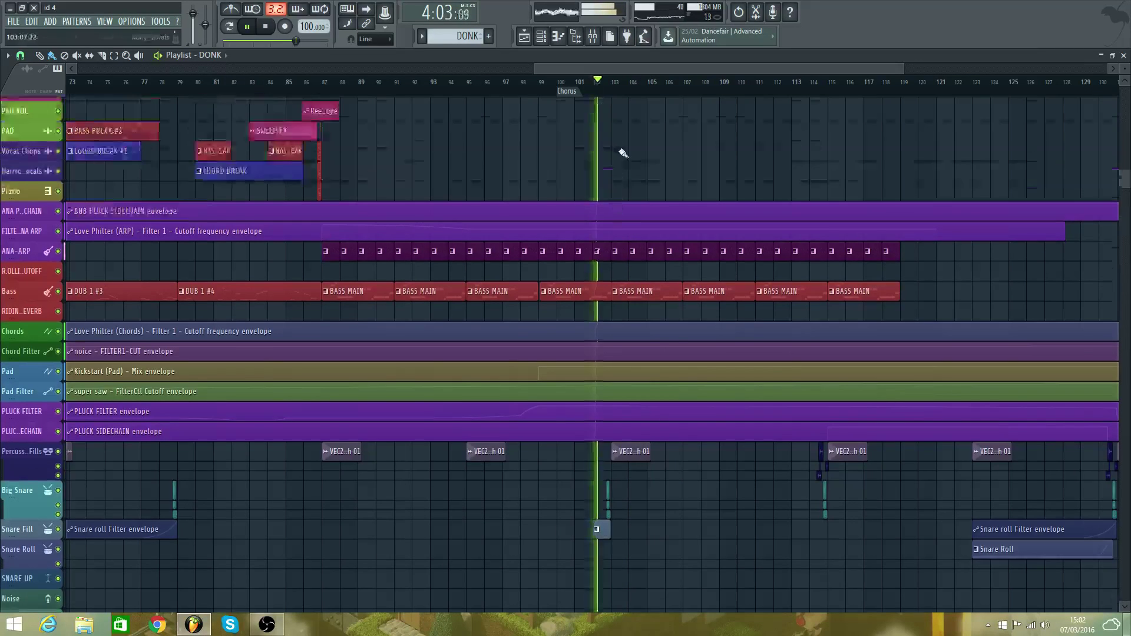
- Raise the Love Philter (ARP) cutoff envelope points at bars 87, 95 and 121 to one high level and play from about bar 86
scroll(619, 151, up, 6)
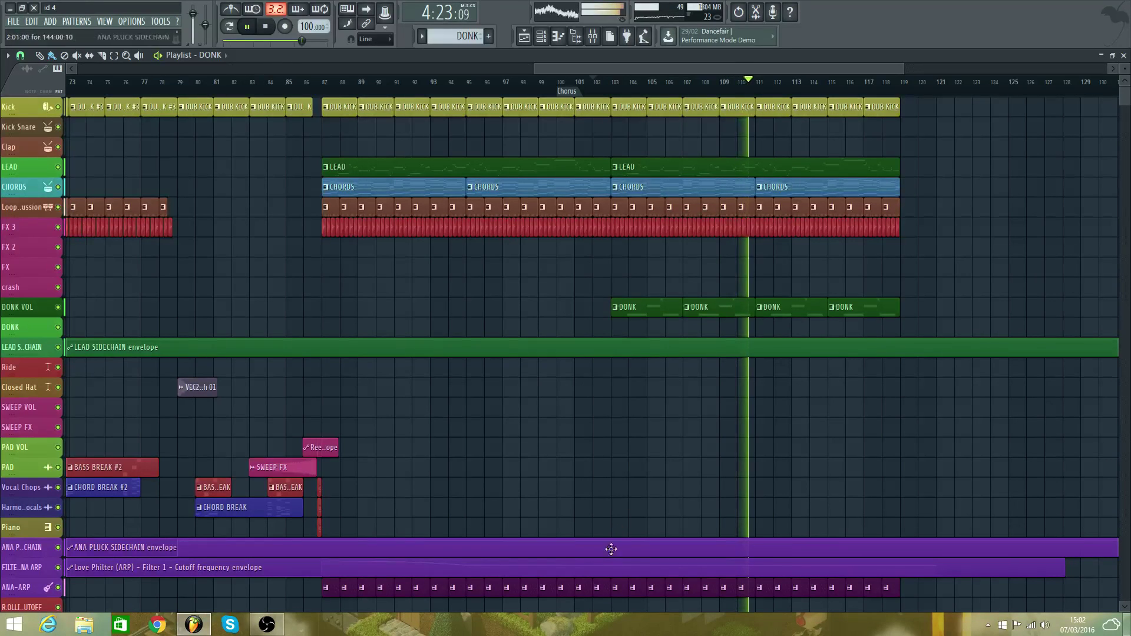
scroll(700, 173, up, 5)
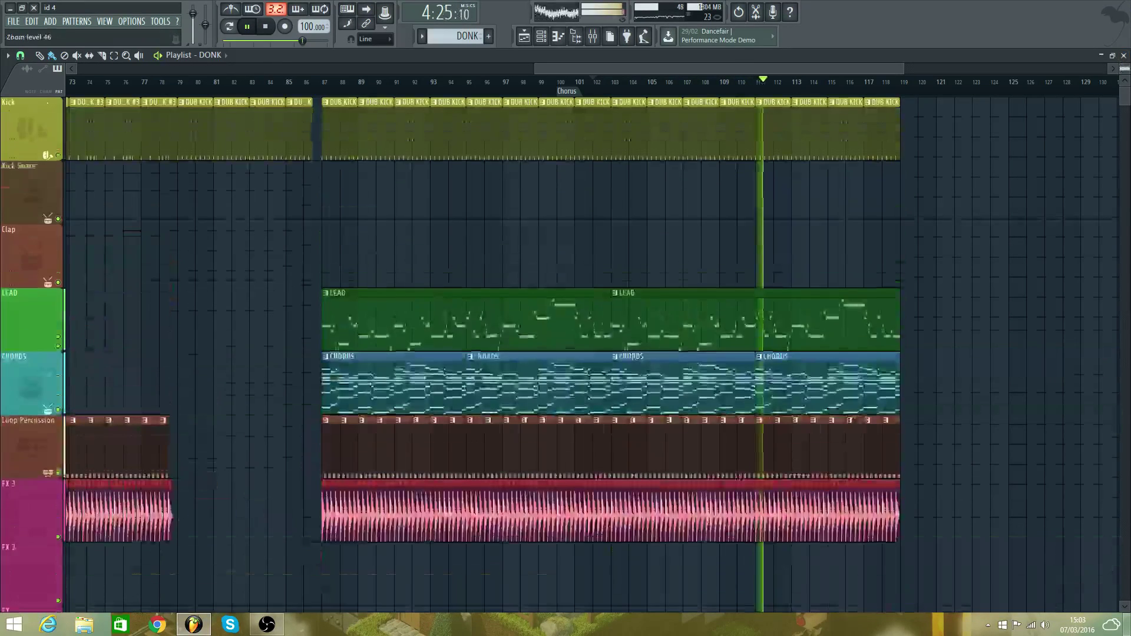
scroll(700, 174, down, 6)
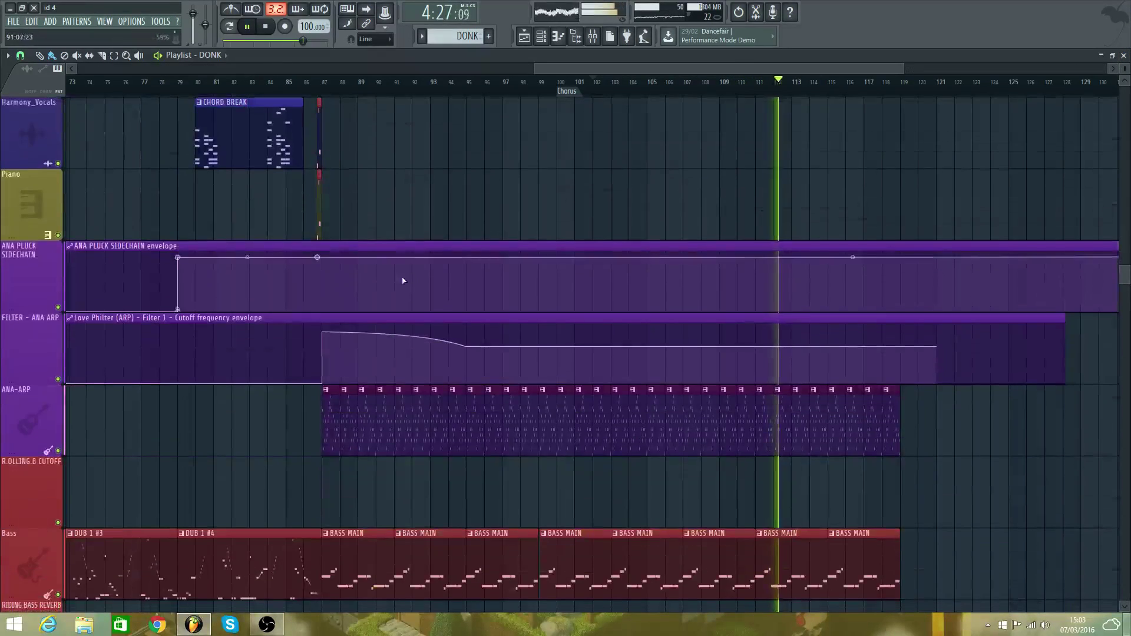
drag(467, 348, 469, 323)
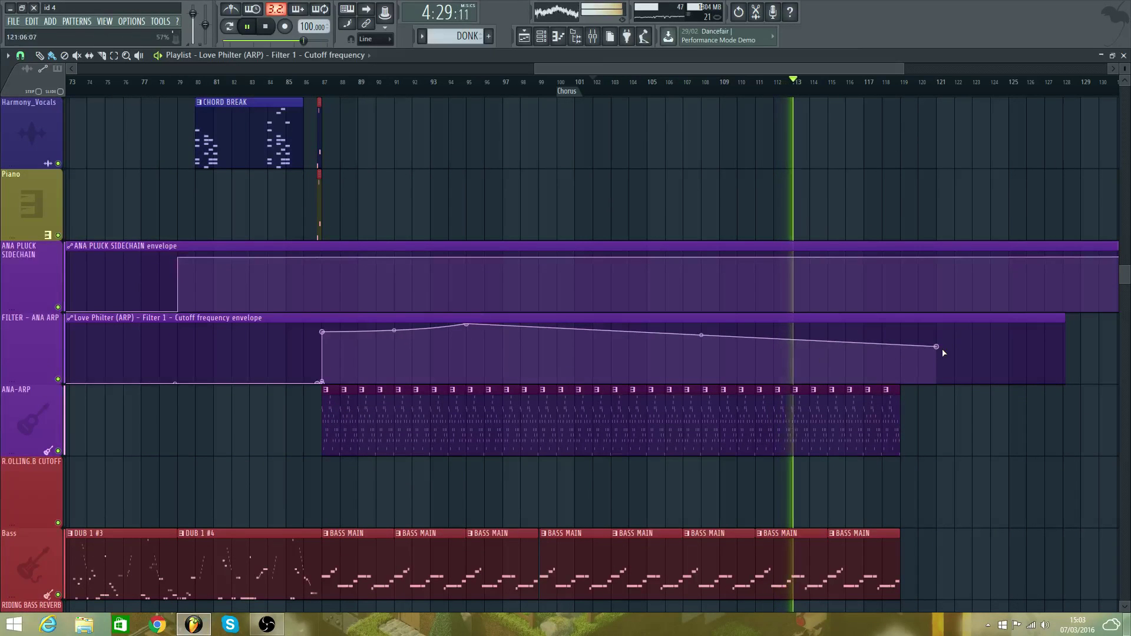
drag(938, 347, 942, 313)
drag(322, 332, 324, 89)
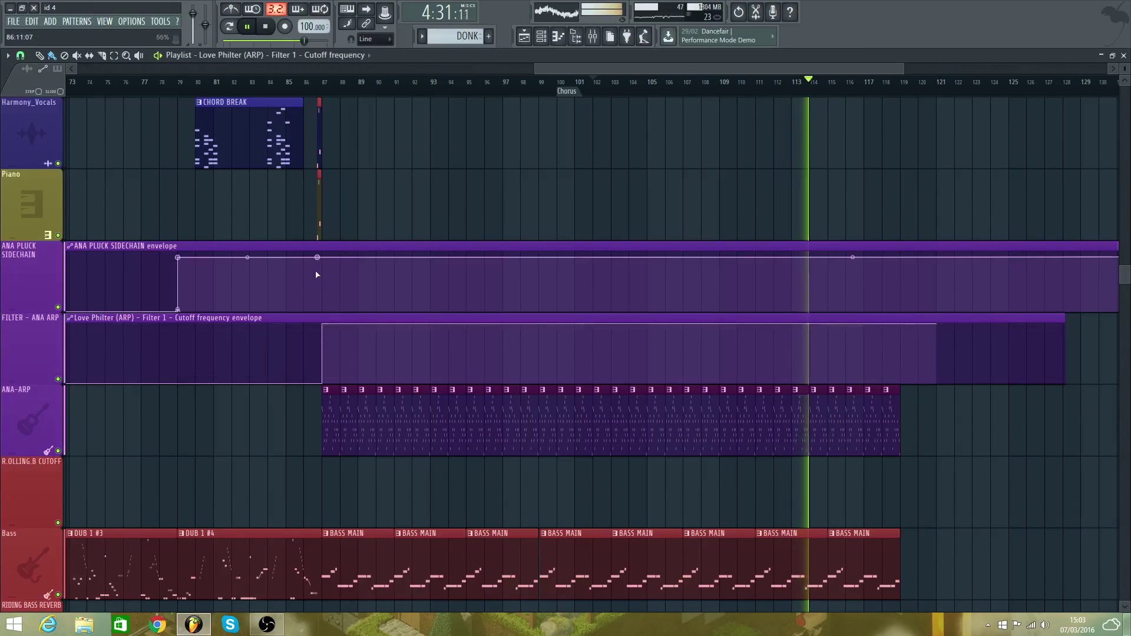
click(324, 90)
scroll(330, 97, up, 6)
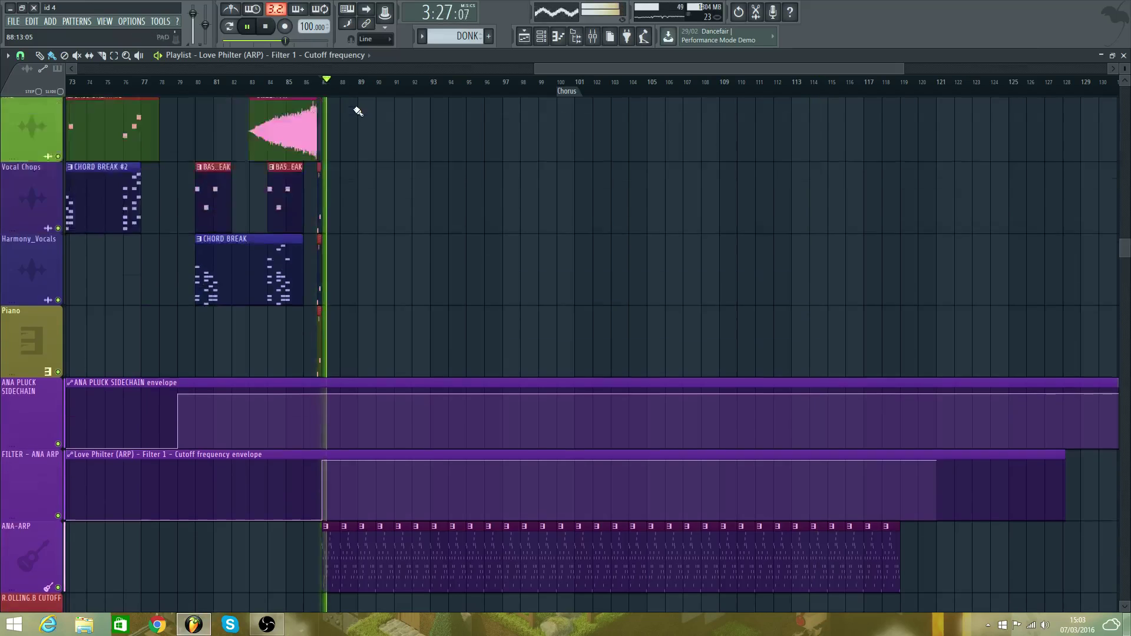
click(305, 89)
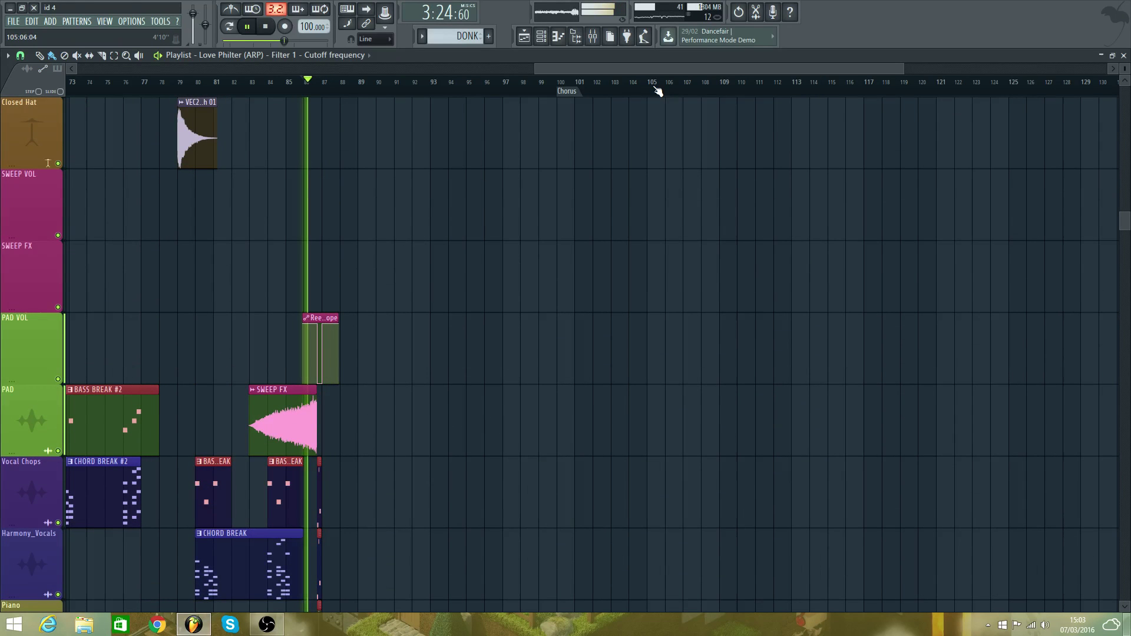
- Review the arrangement between Verse 1 and the second chorus, playing from bar 103 and from about bar 118
drag(661, 69, 378, 69)
drag(618, 70, 823, 69)
scroll(967, 199, up, 6)
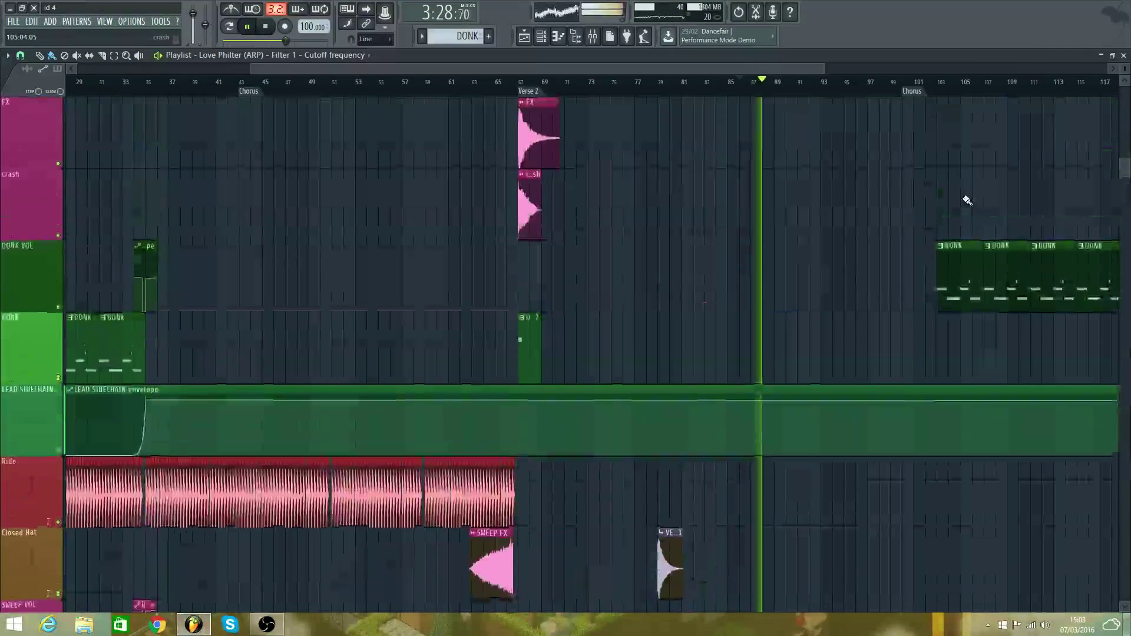
scroll(967, 200, up, 7)
drag(613, 70, 846, 70)
scroll(319, 151, down, 5)
scroll(318, 151, up, 5)
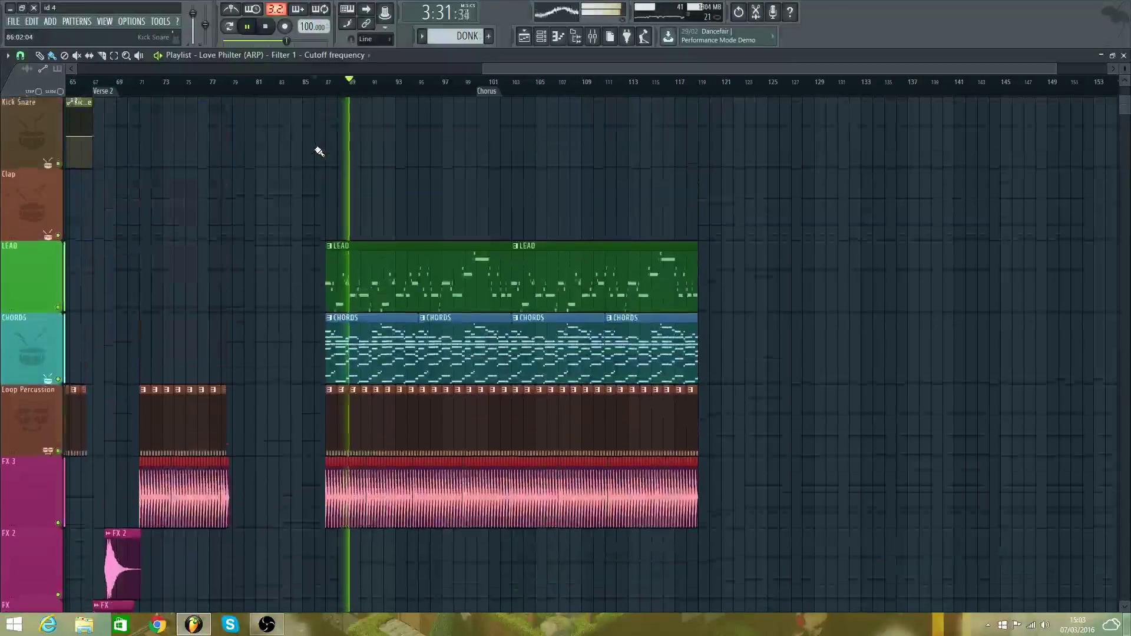
scroll(399, 164, up, 2)
scroll(377, 171, down, 5)
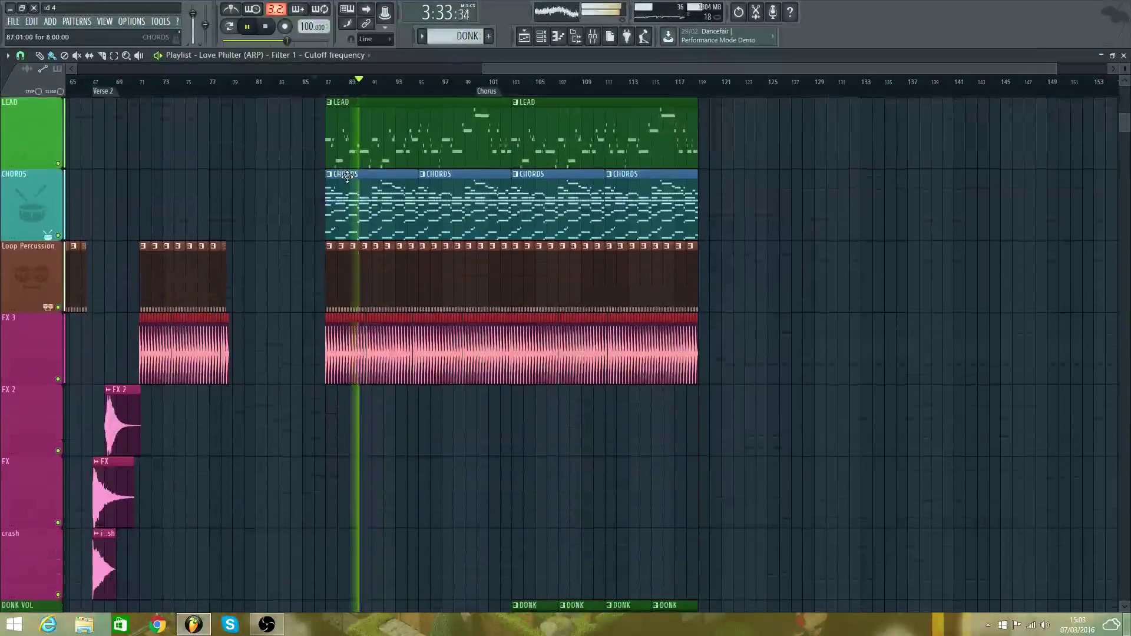
scroll(356, 178, up, 3)
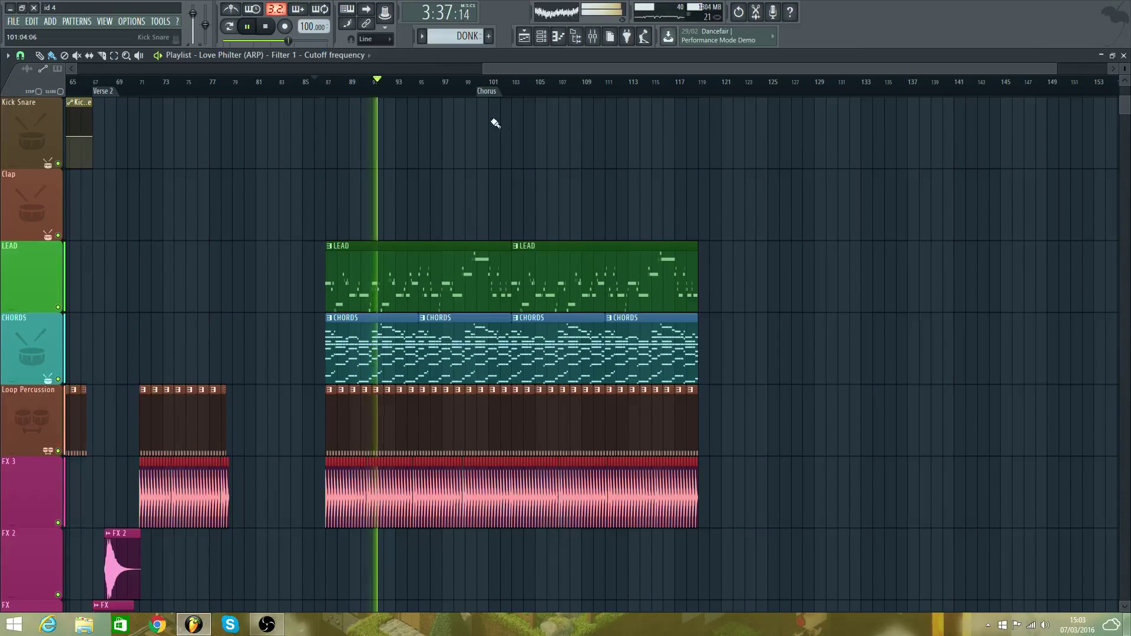
click(512, 89)
click(685, 94)
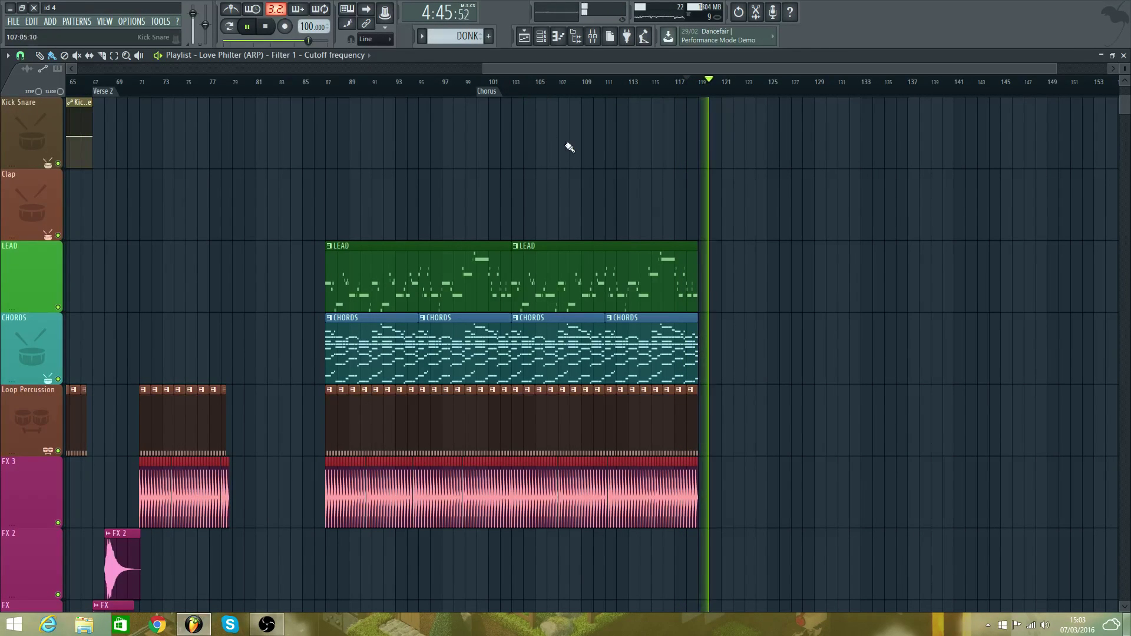
- Place a copy of the DONK #2 clip on the DONK VOL track at bar 119 and play from about bar 118
drag(553, 71, 67, 81)
scroll(330, 210, up, 1)
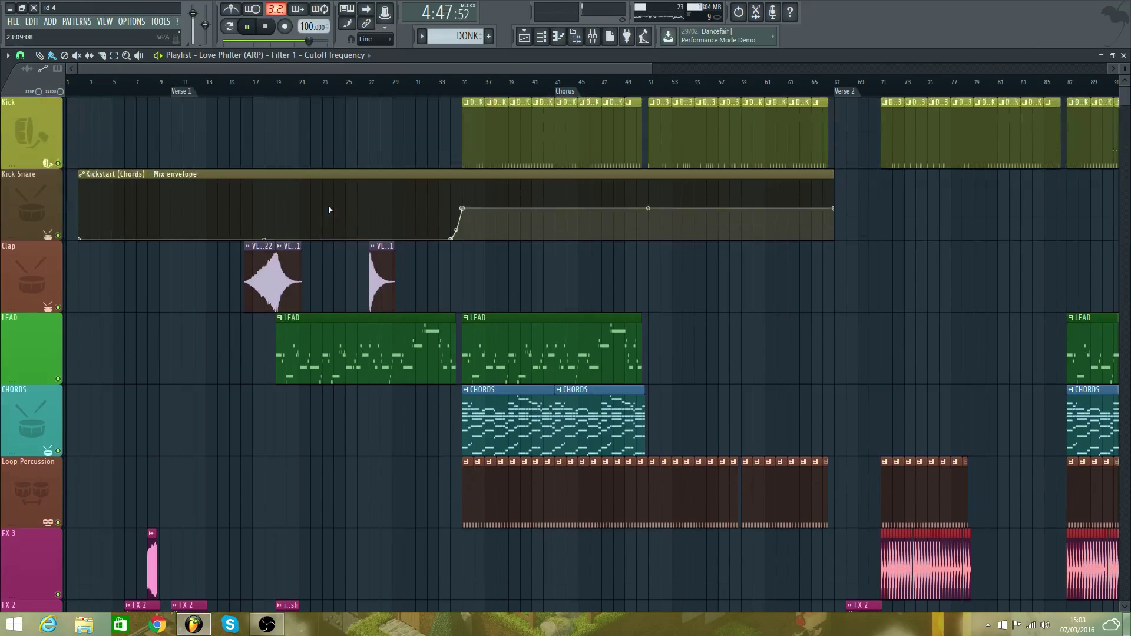
scroll(329, 210, down, 8)
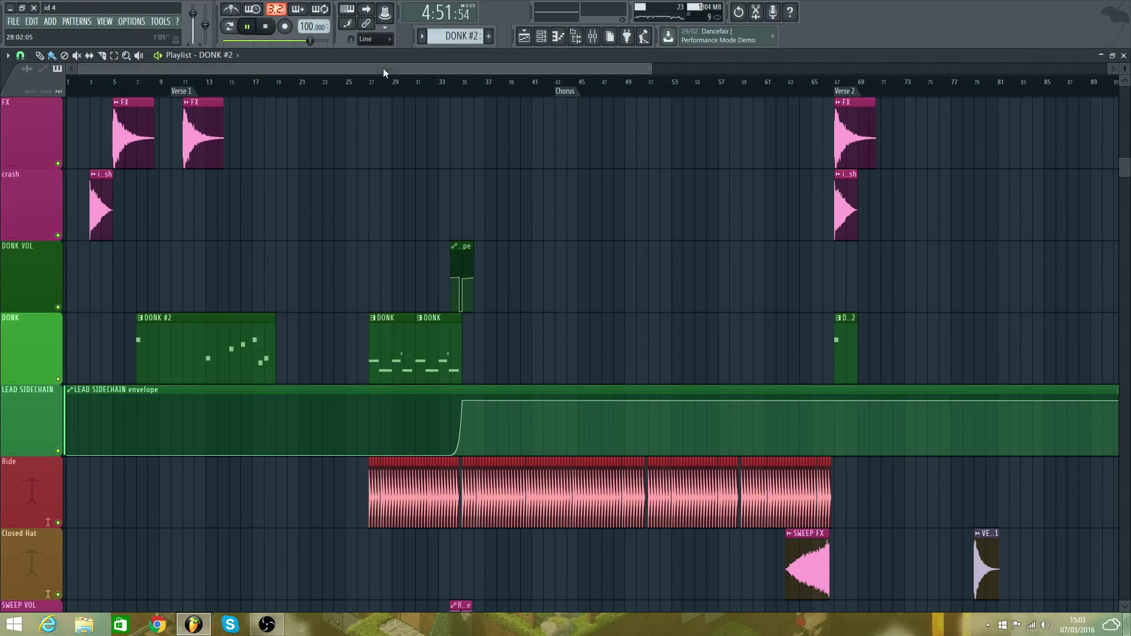
drag(381, 73, 849, 171)
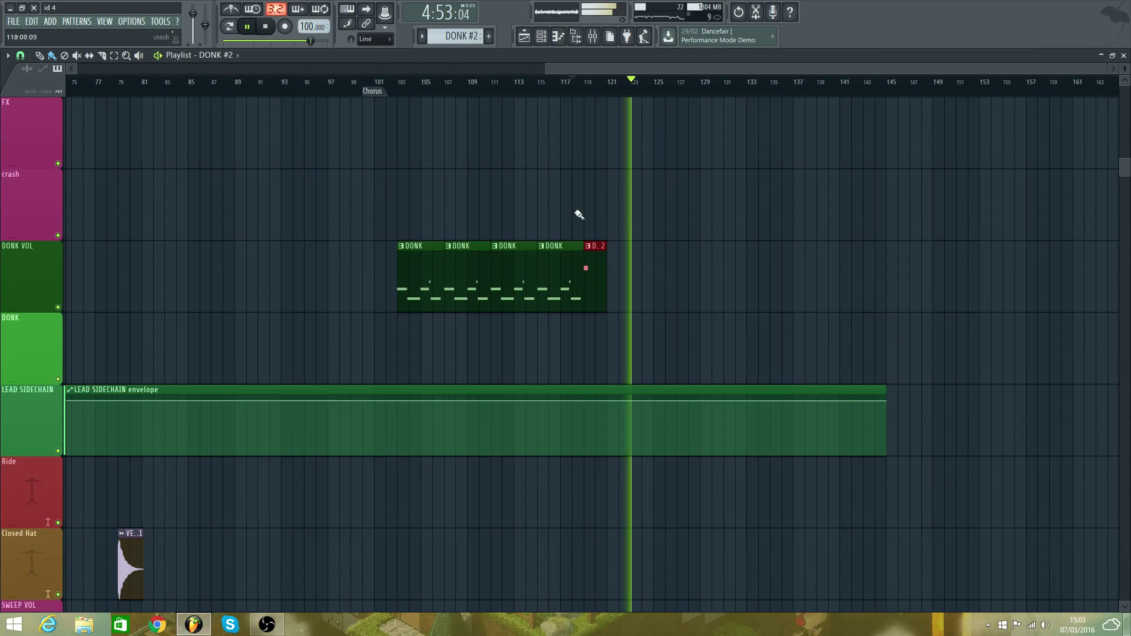
click(576, 93)
scroll(625, 289, down, 10)
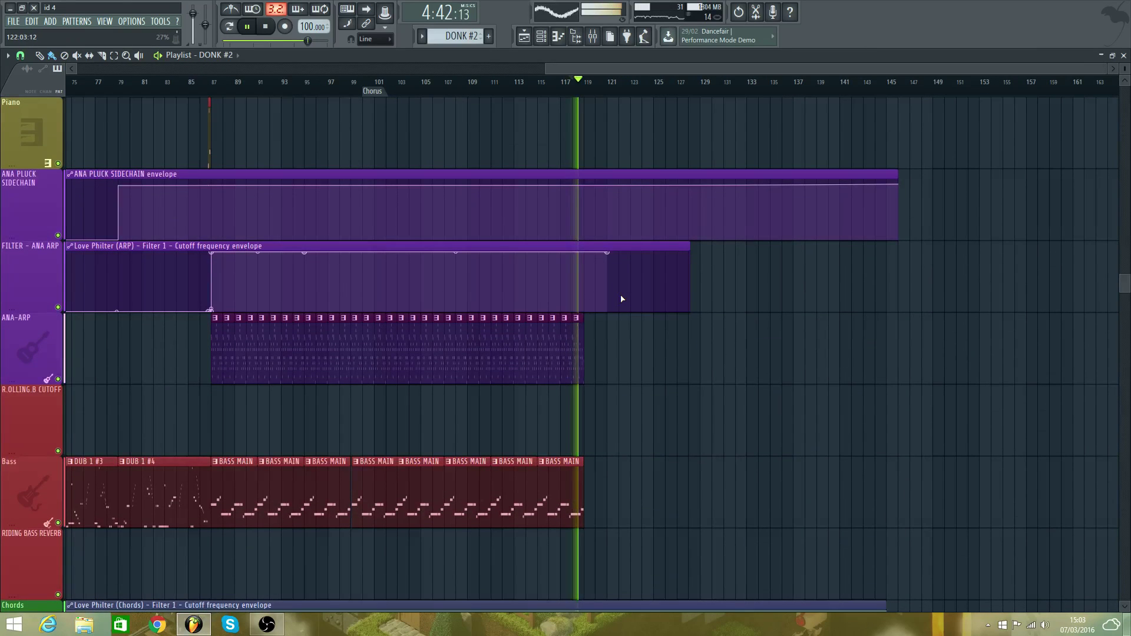
- Delete the crash, percussion fill, Big Snare, Snare roll Filter and Snare Roll clips between bars 123 and 133
scroll(622, 298, down, 10)
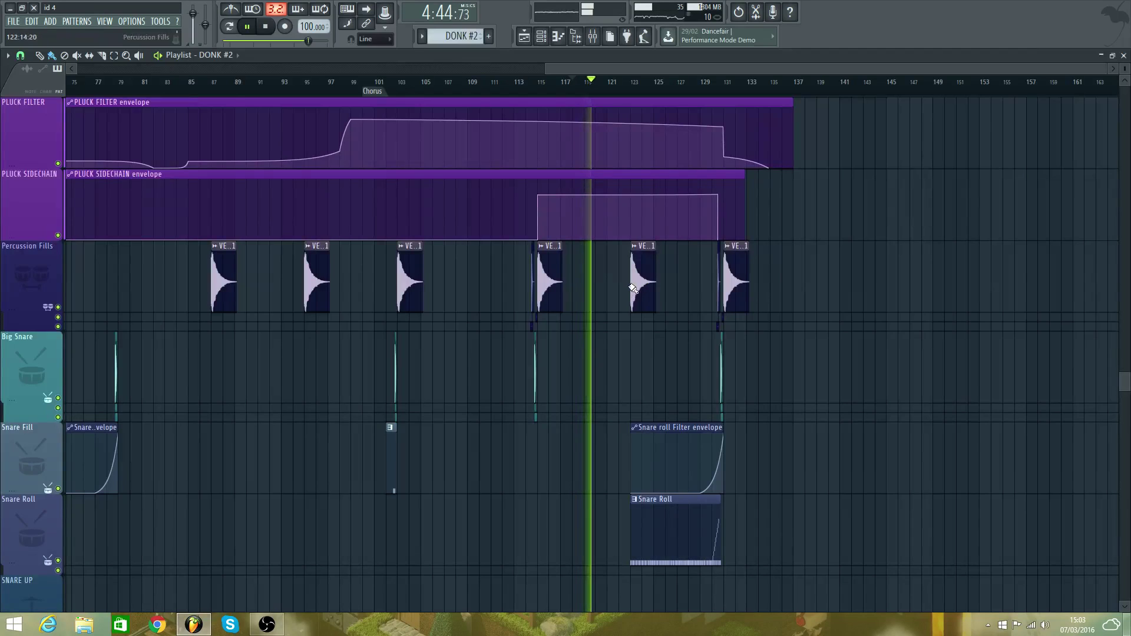
right_click(643, 285)
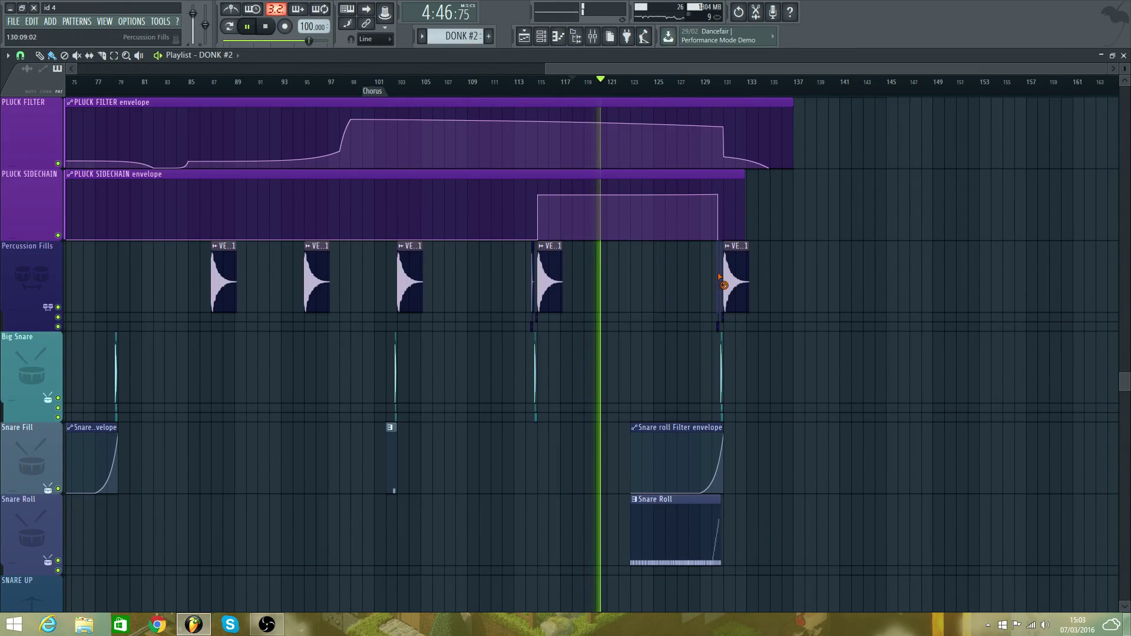
right_click(722, 282)
right_click(722, 383)
right_click(721, 429)
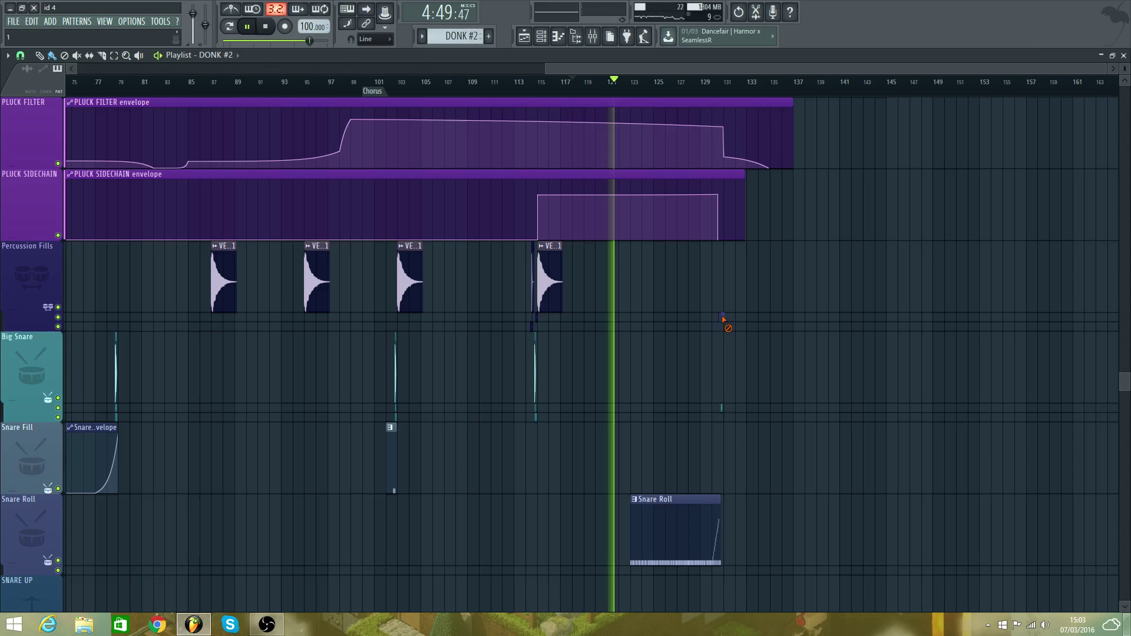
- Play from bar 115 and from about bar 102 while reviewing the envelope and percussion tracks
click(542, 81)
scroll(565, 236, up, 1)
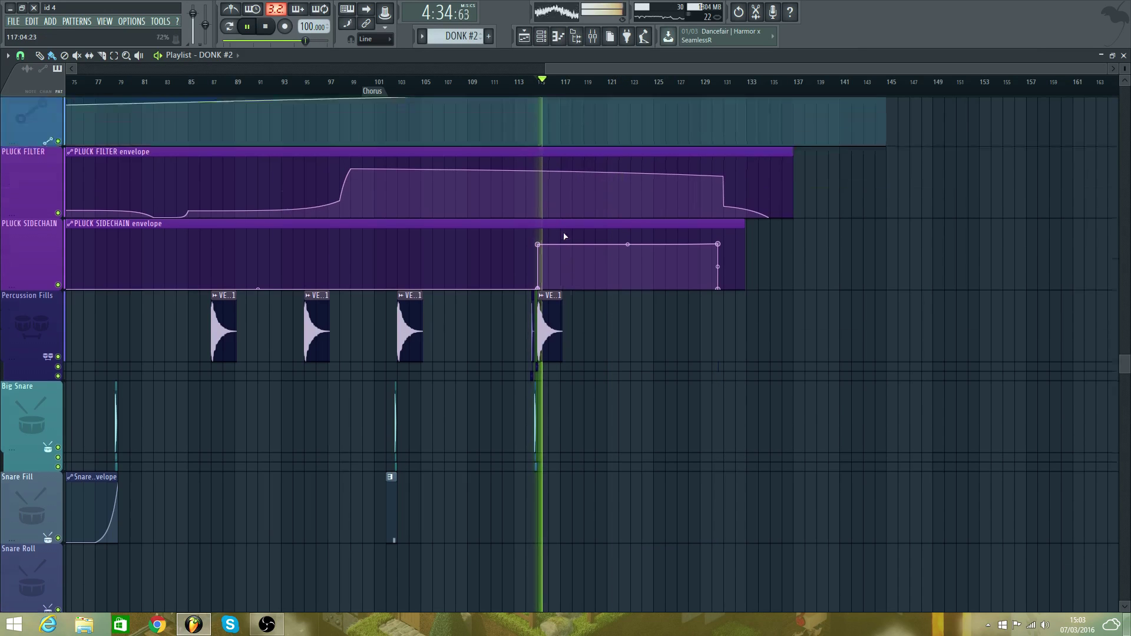
scroll(564, 237, up, 5)
scroll(561, 252, down, 2)
scroll(558, 255, down, 5)
scroll(558, 255, up, 2)
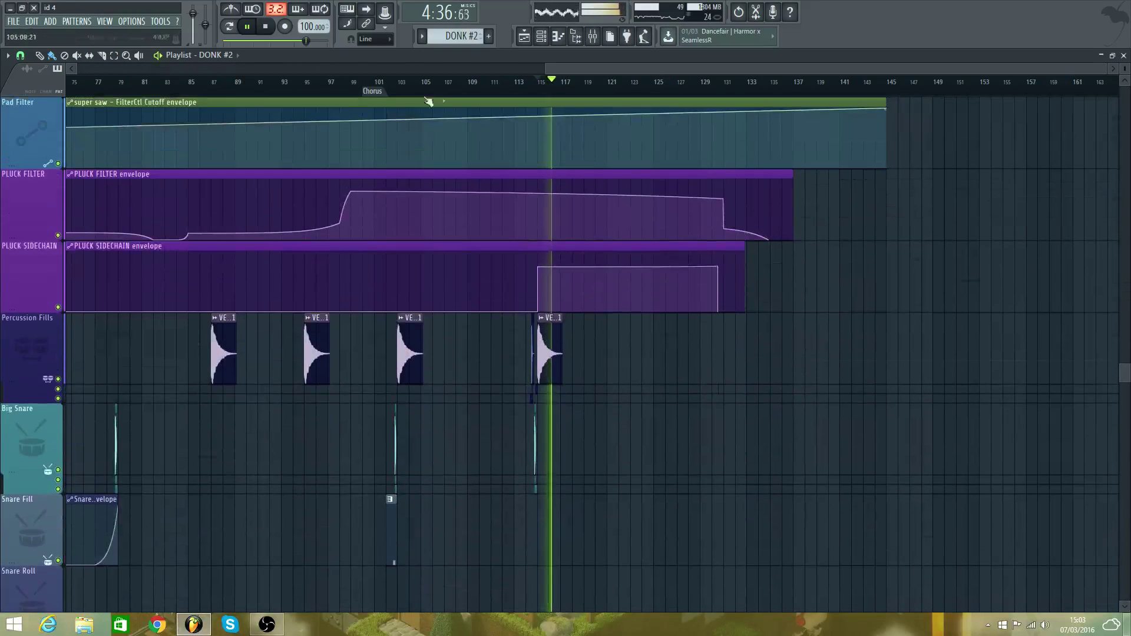
click(386, 83)
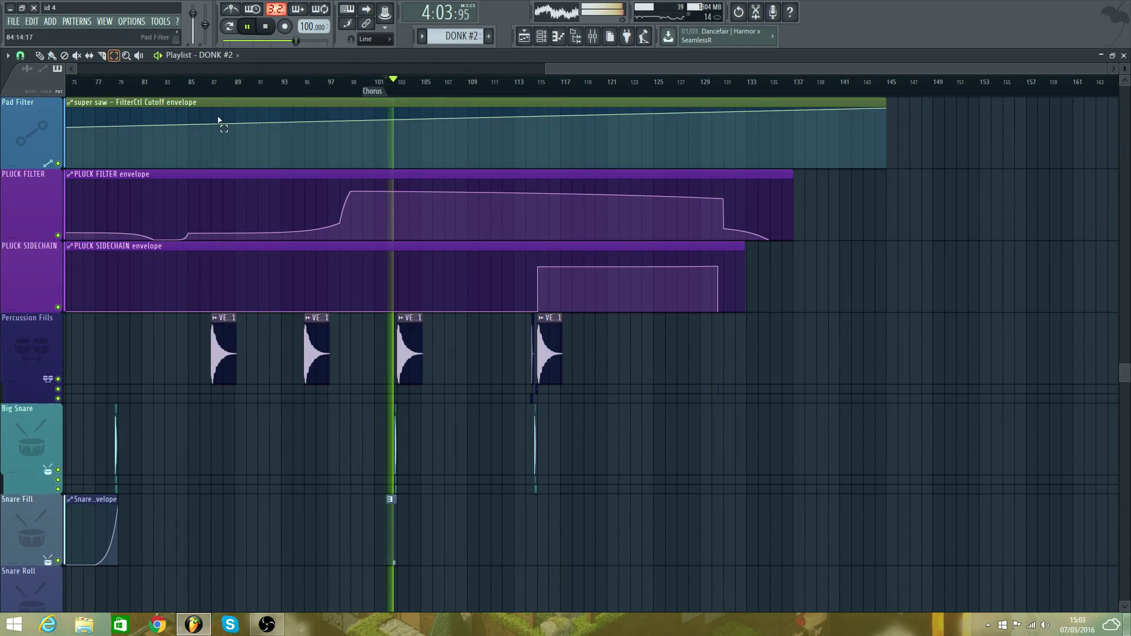
- Move the crash, percussion fill and Big Snare clips from around bar 115 to bar 119 and play from about bar 118
drag(704, 563, 525, 318)
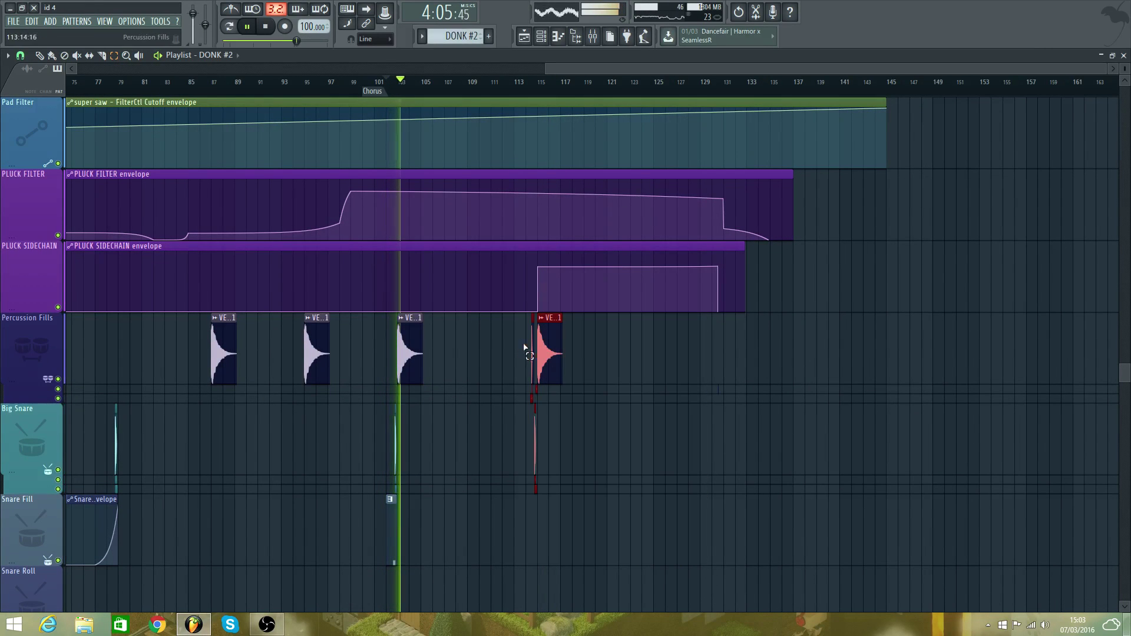
click(40, 58)
scroll(543, 306, up, 4)
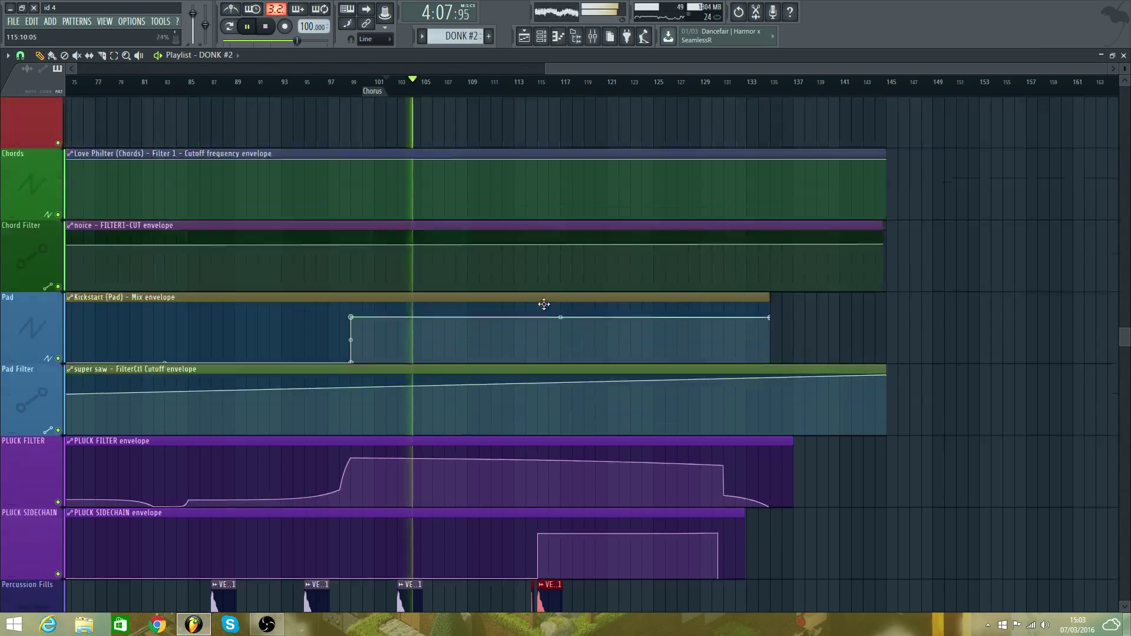
scroll(543, 305, down, 2)
drag(1123, 69, 1123, 109)
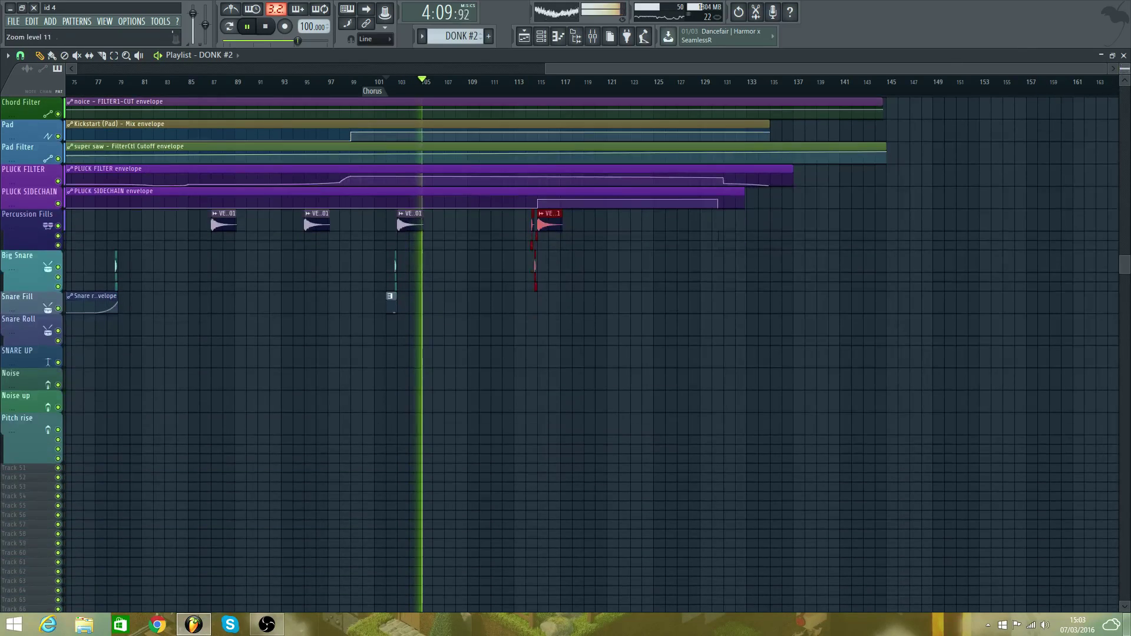
scroll(764, 89, up, 3)
scroll(765, 89, down, 3)
scroll(763, 89, down, 2)
scroll(721, 348, up, 6)
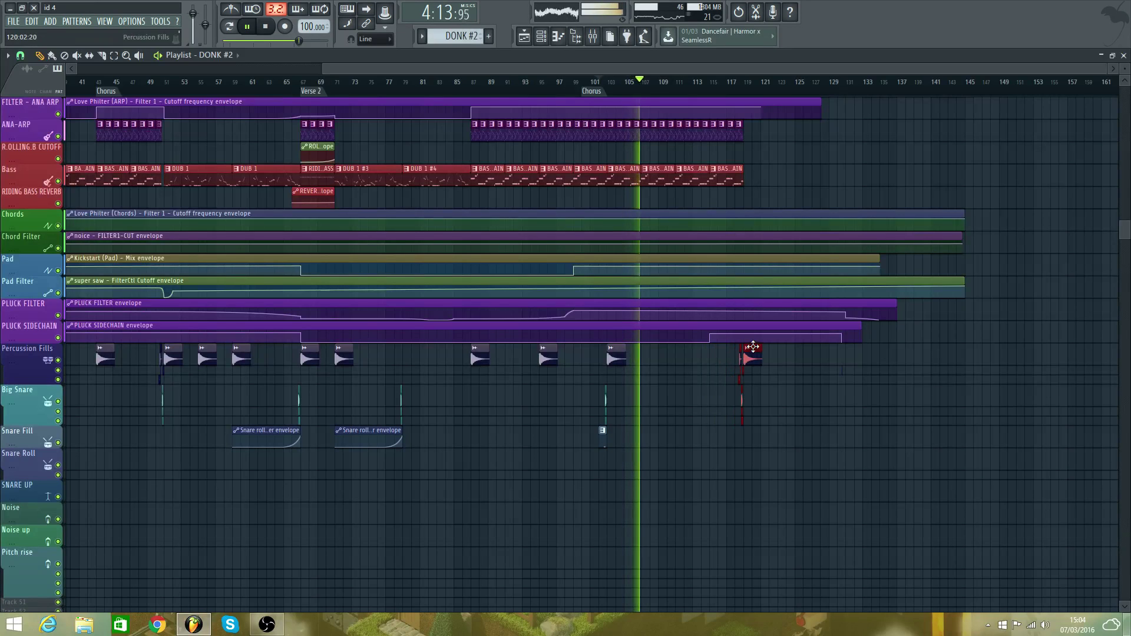
click(732, 77)
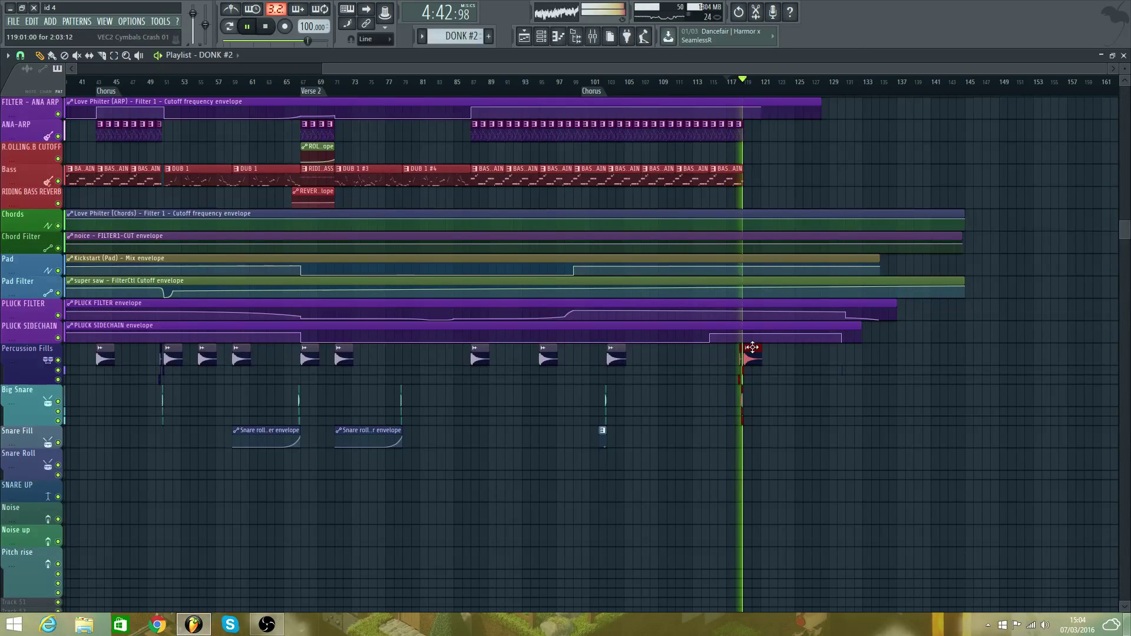
- Add points to the ANA PLUCK SIDECHAIN envelope so it drops to the bottom at bar 119, and play from about bar 118
scroll(752, 245, up, 5)
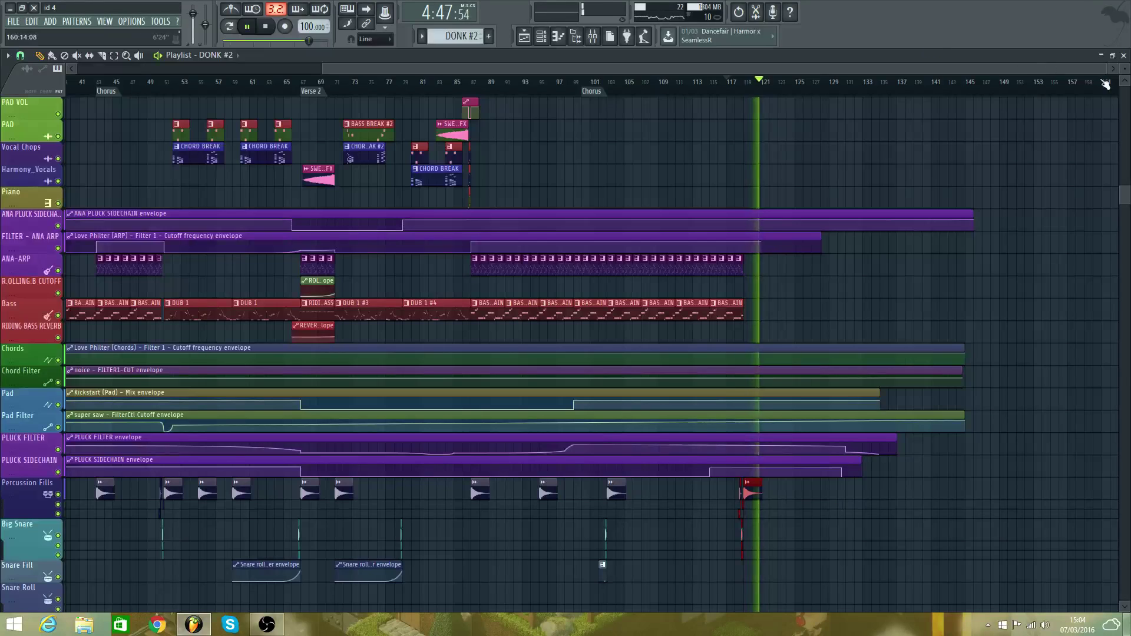
scroll(1106, 84, up, 5)
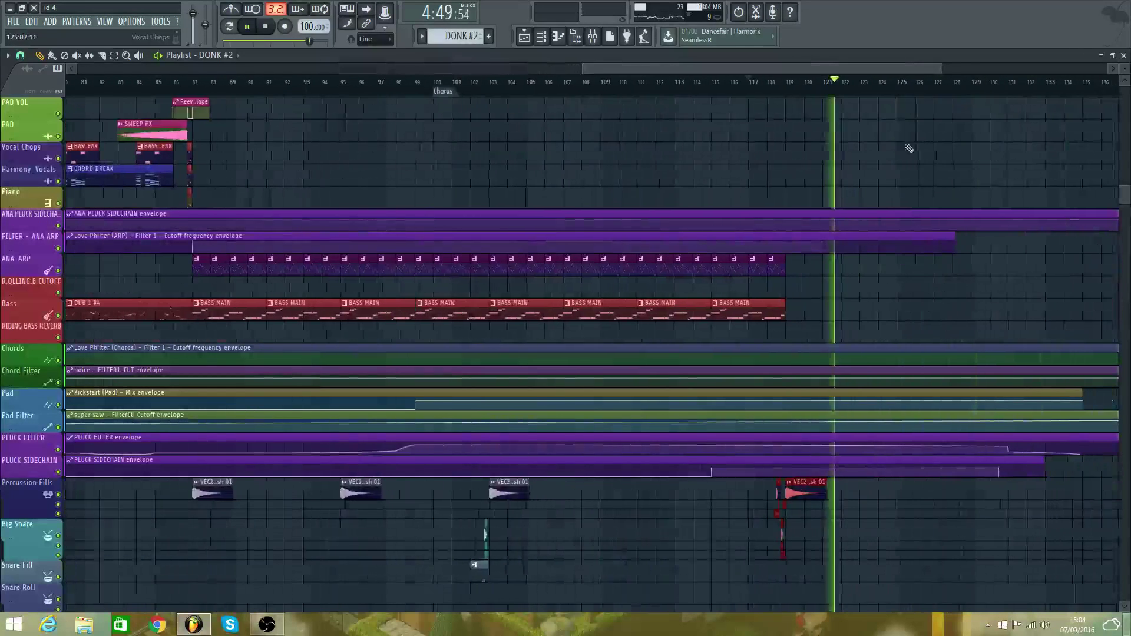
click(745, 84)
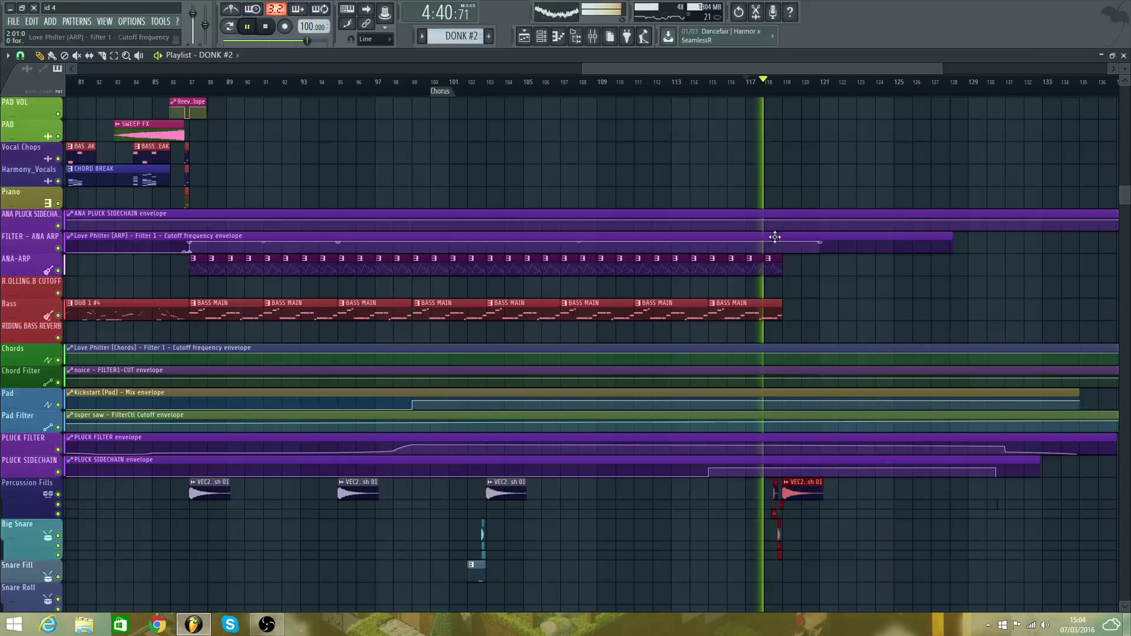
click(778, 226)
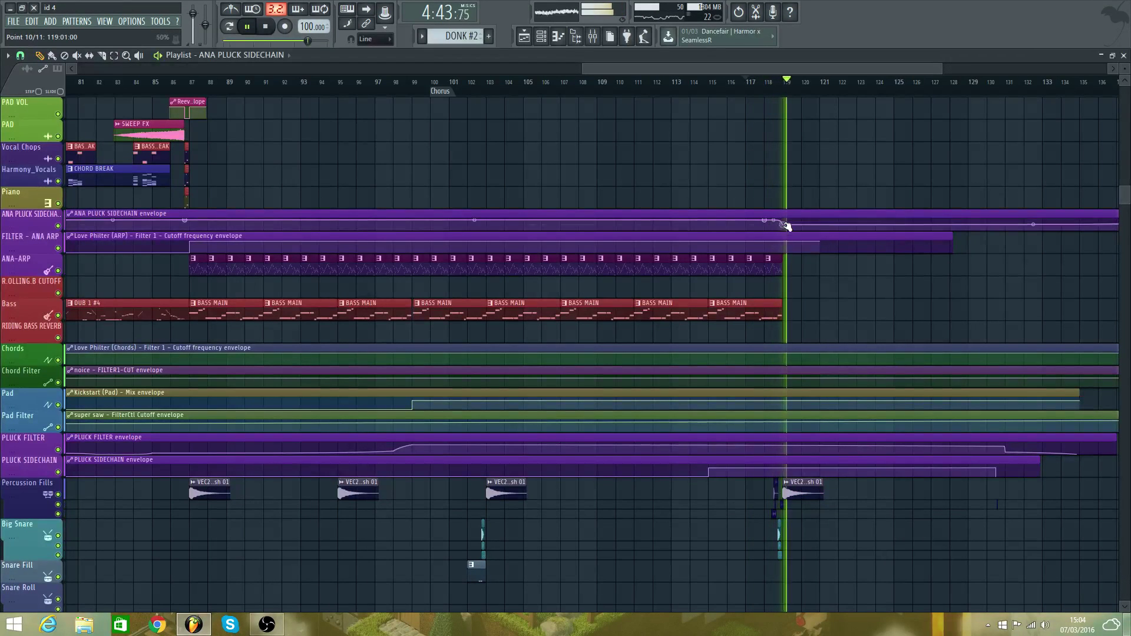
click(759, 84)
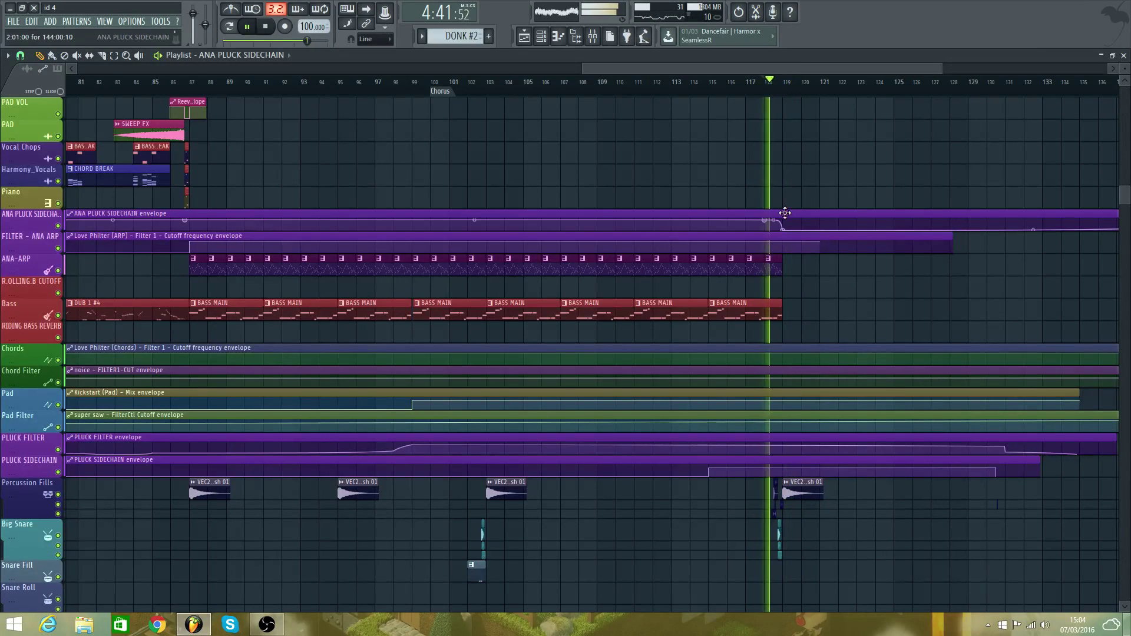
- Slope the Love Philter (ARP) cutoff envelope down from a new point at bar 119 to the minimum at bar 121, and play it
right_click(784, 242)
drag(820, 242, 820, 253)
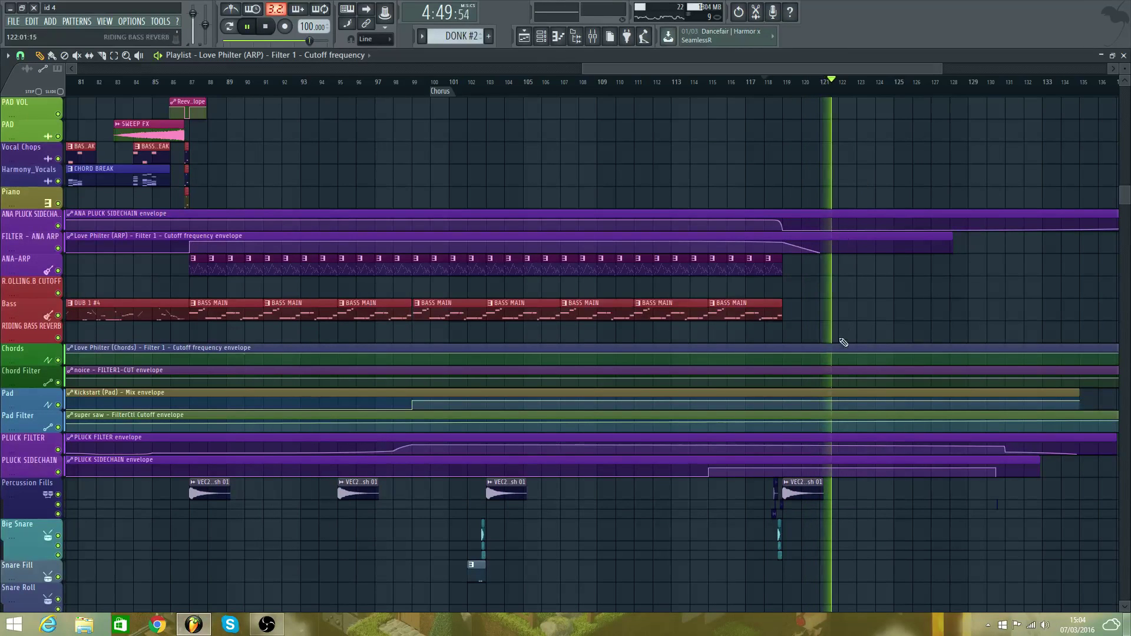
click(763, 82)
- Extend the bar 119 crash clip to bar 123, then slice all automation envelopes there and delete the parts beyond
drag(821, 484, 860, 487)
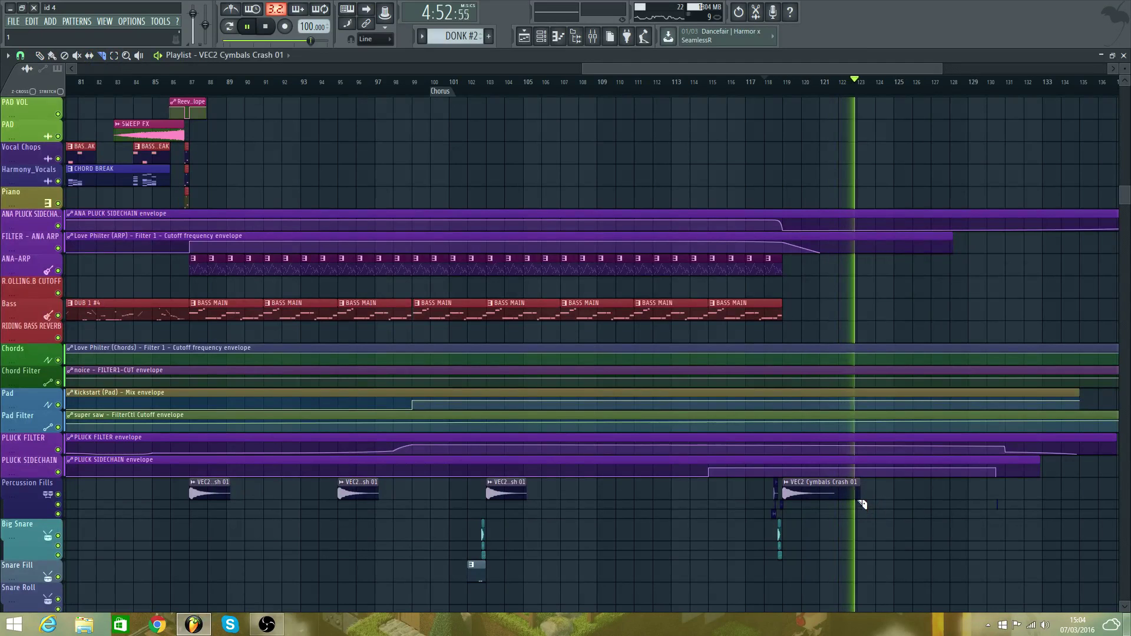
drag(858, 502, 864, 43)
click(40, 55)
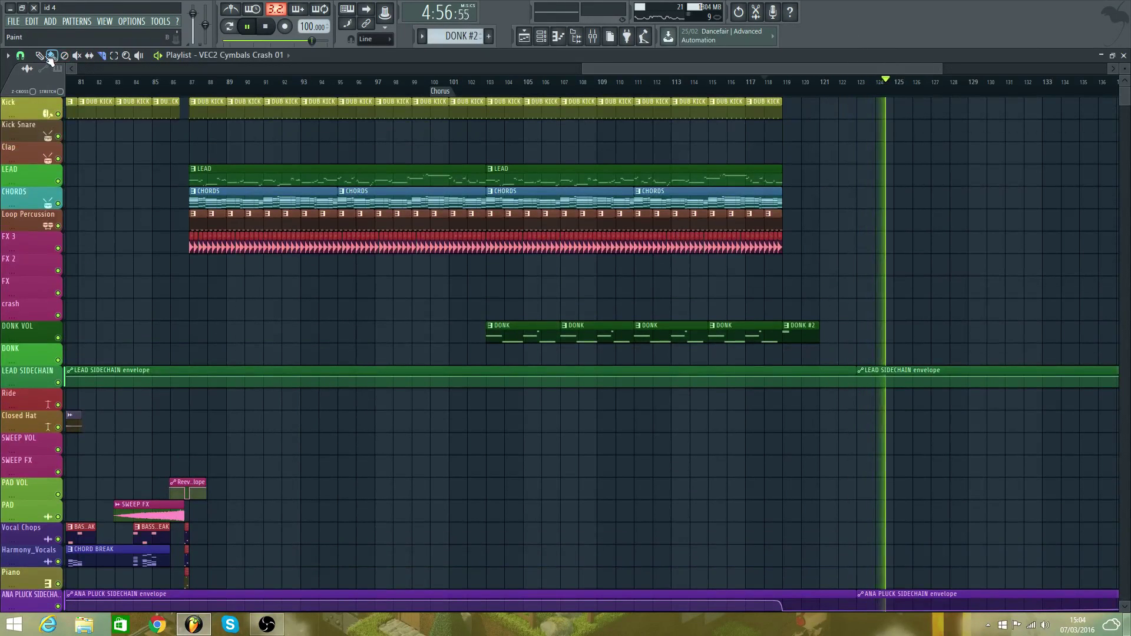
drag(942, 68, 967, 68)
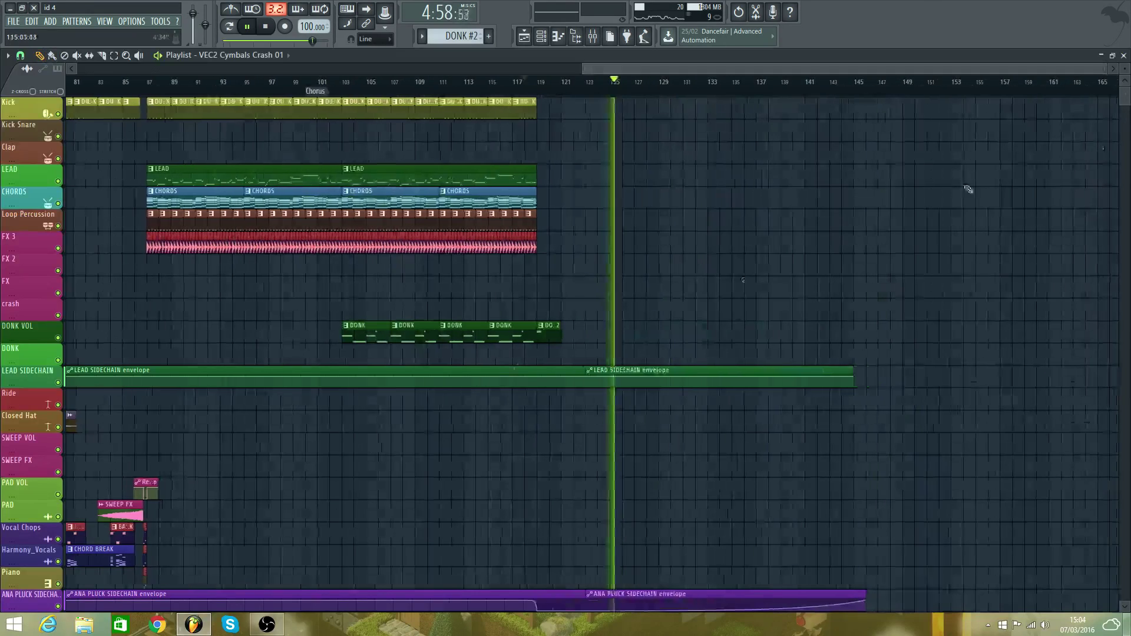
scroll(682, 413, down, 5)
right_click(631, 382)
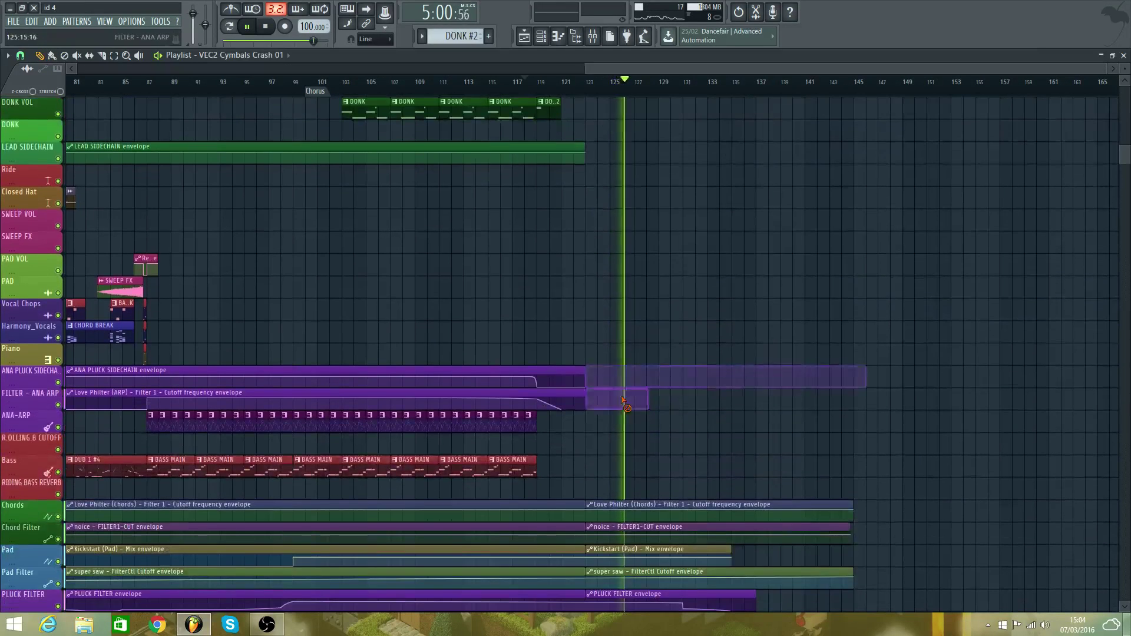
scroll(627, 406, down, 4)
right_click(627, 376)
scroll(640, 495, down, 8)
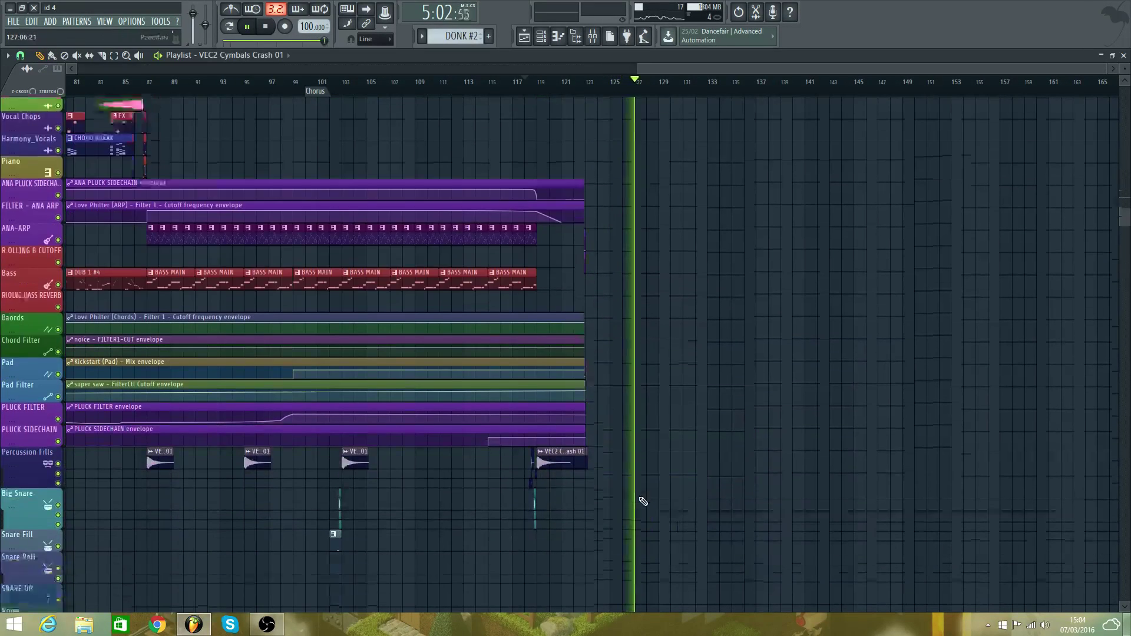
- Play the ending from about bar 119, then slice the crash and all envelopes at bar 122 and delete the remainders
scroll(619, 220, up, 4)
click(534, 93)
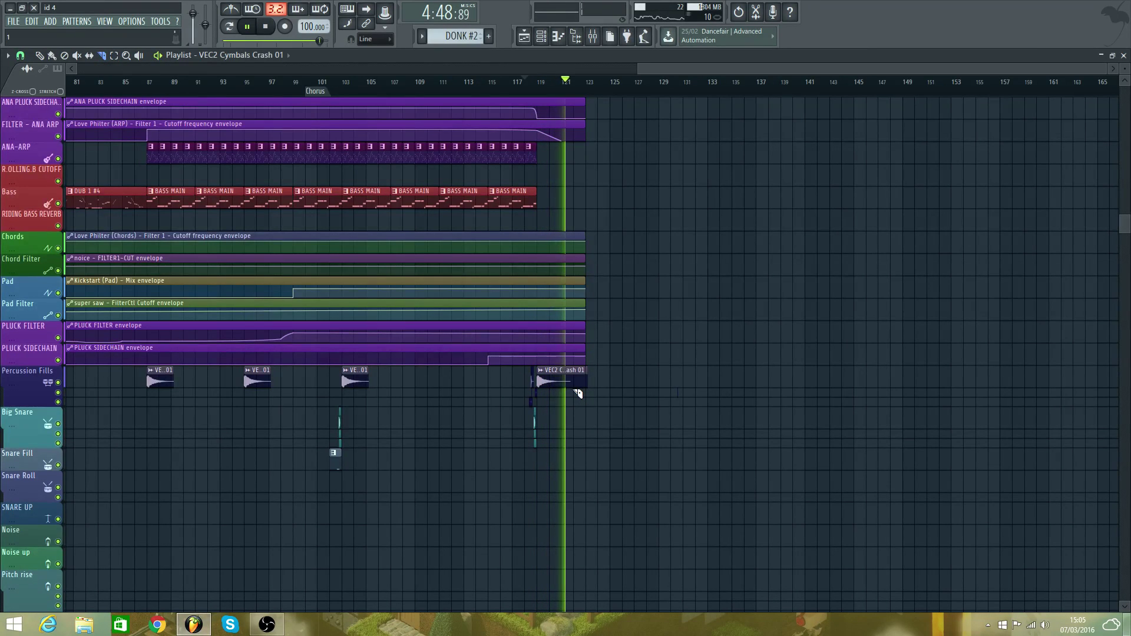
scroll(574, 71, up, 8)
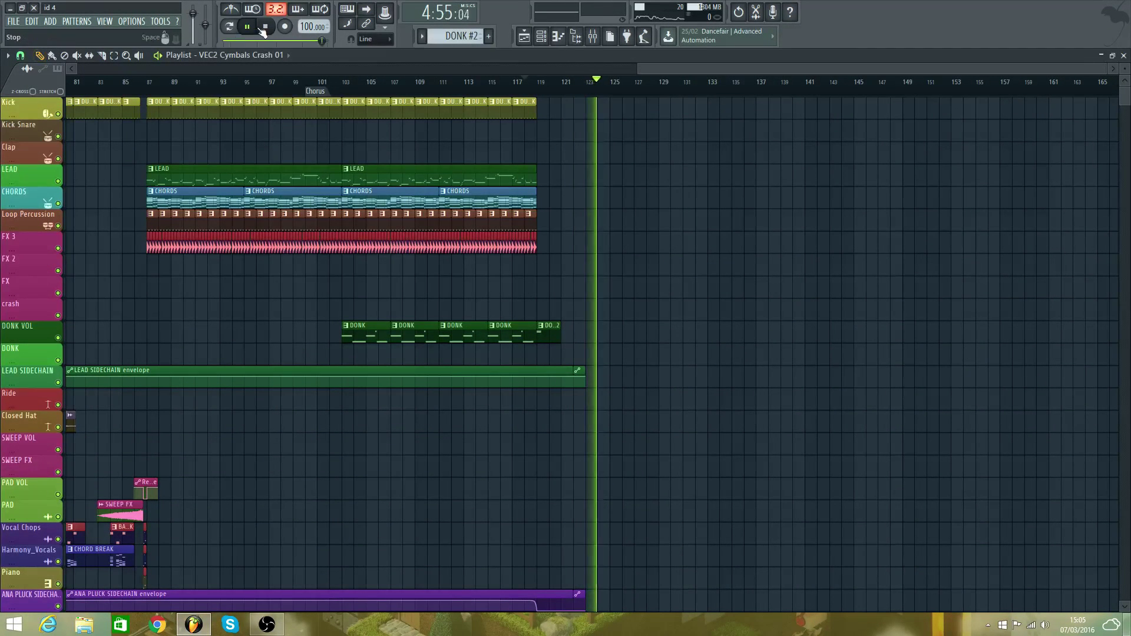
key(space)
scroll(571, 257, down, 6)
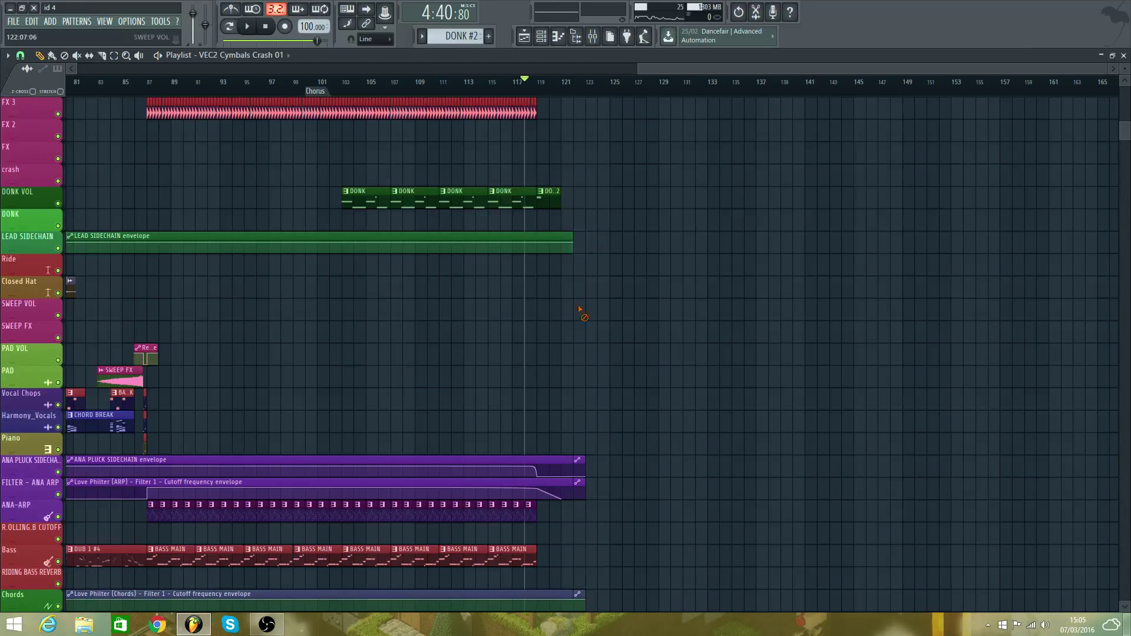
scroll(585, 500, down, 6)
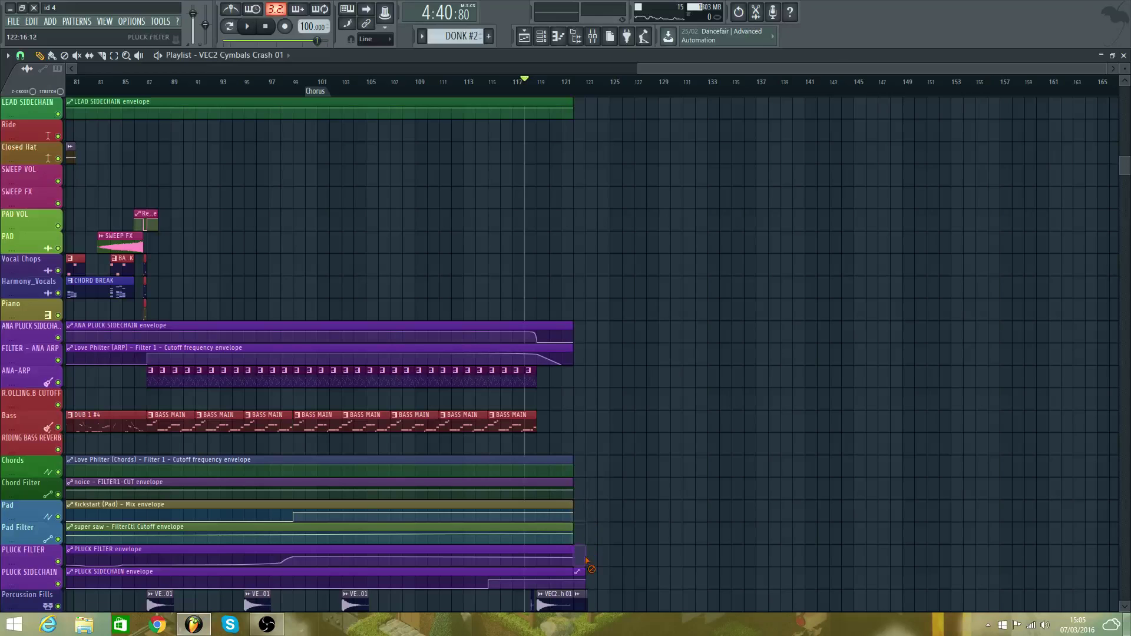
scroll(587, 560, down, 4)
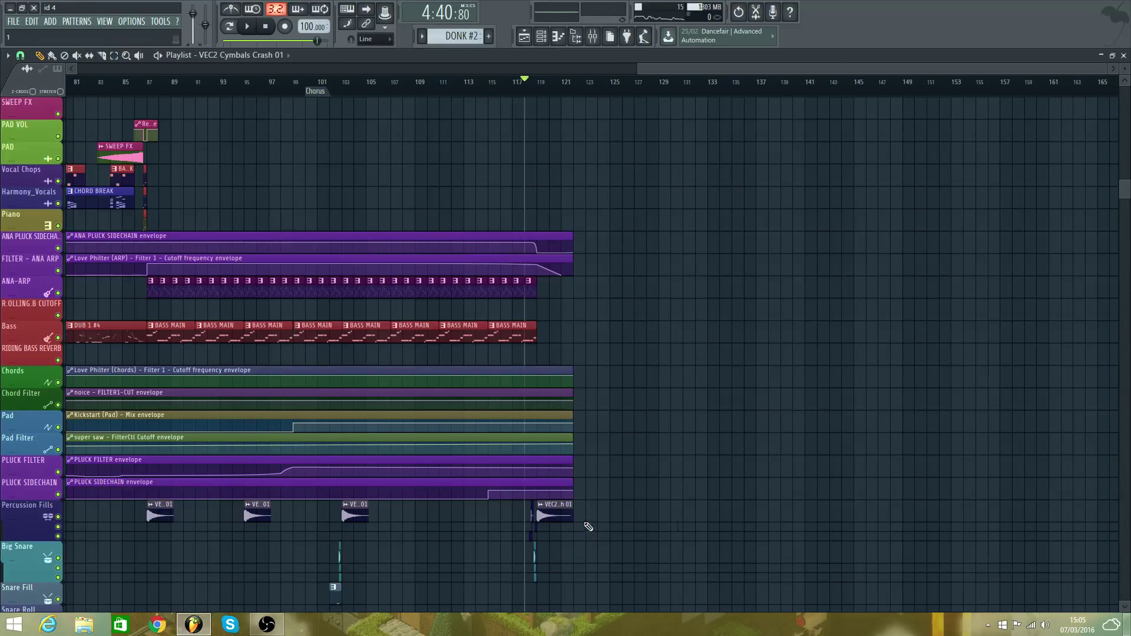
scroll(572, 482, up, 16)
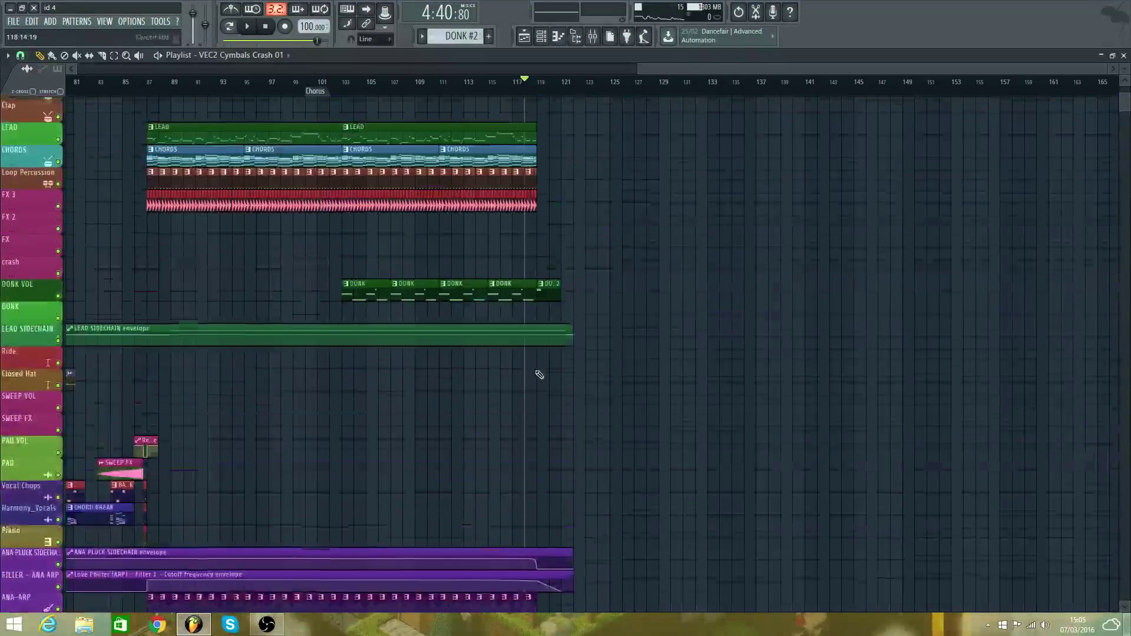
- Place the HAROMONY pattern on the Clap track at bar 103 above the second LEAD clip and play from there
key(space)
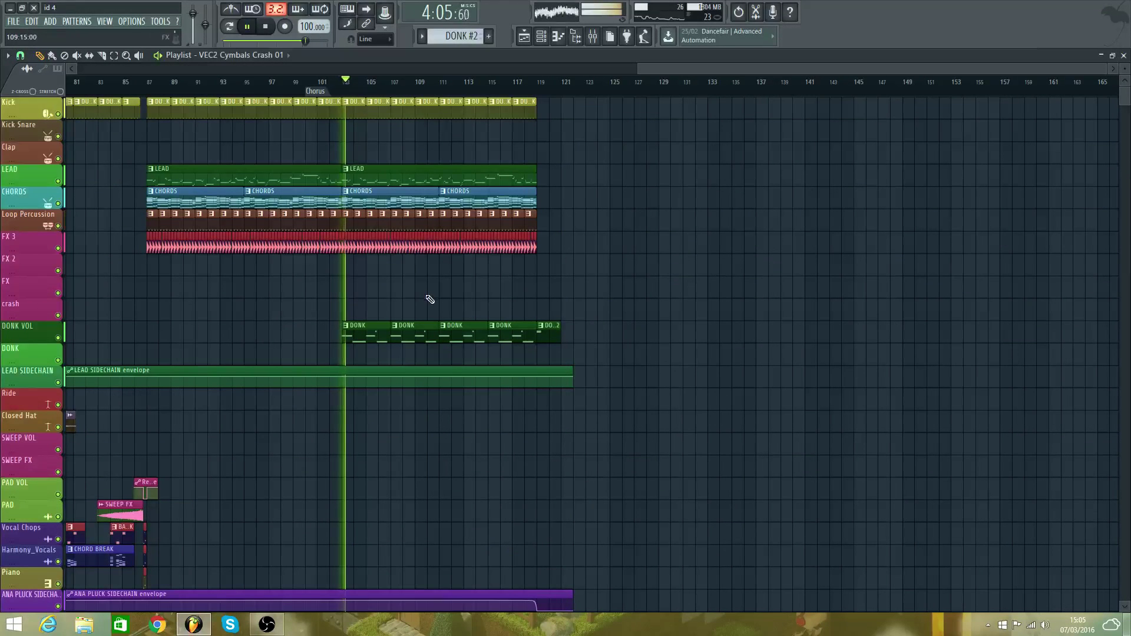
key(space)
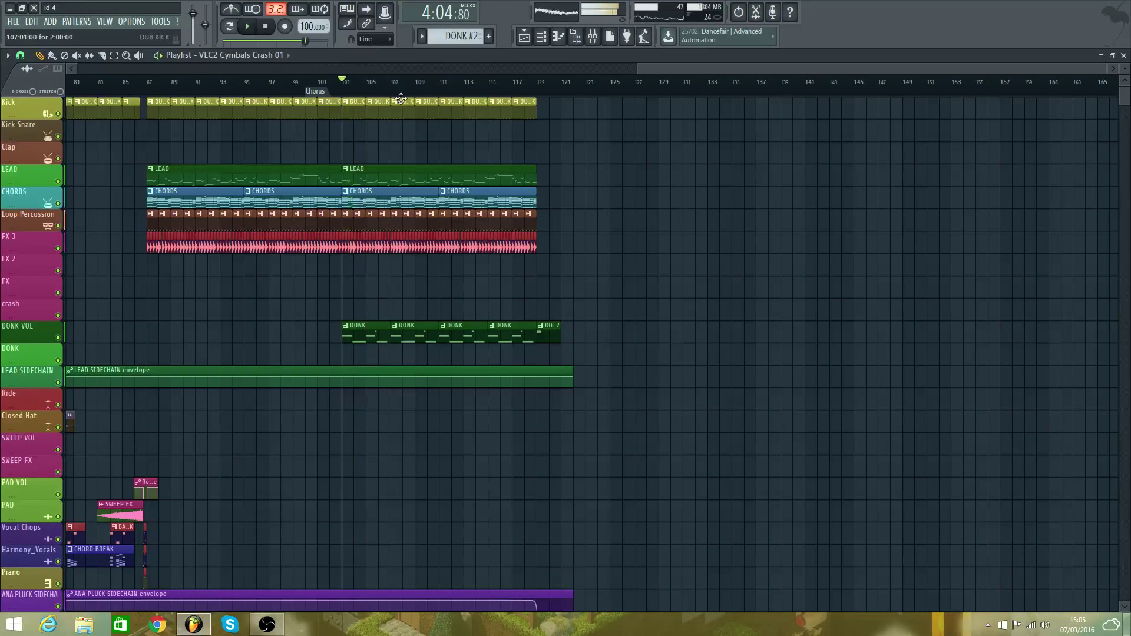
click(246, 55)
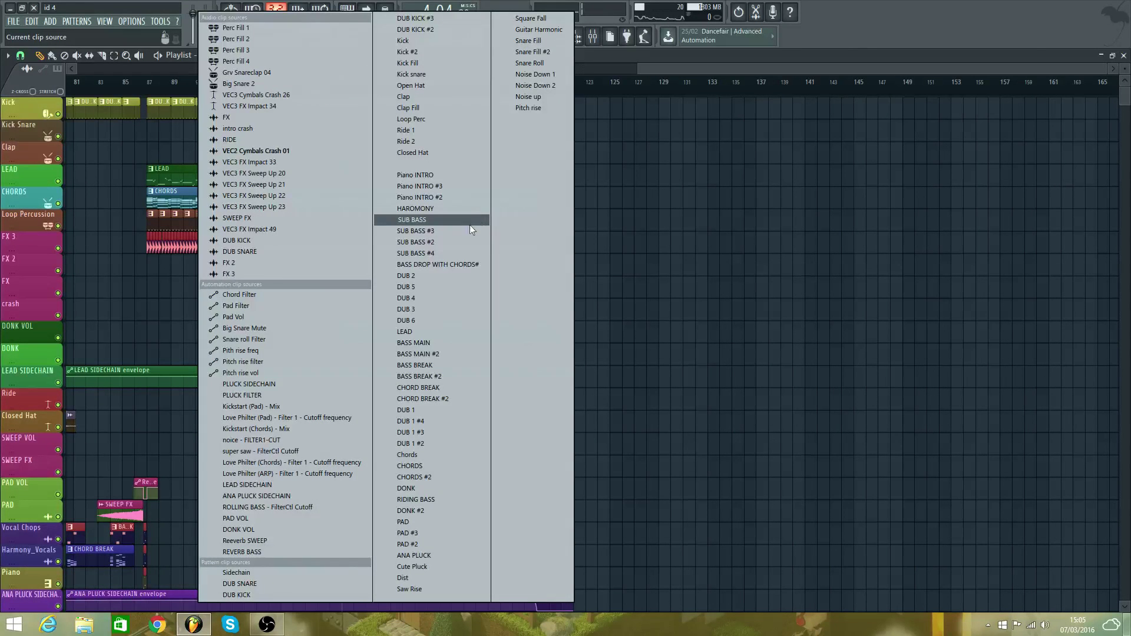
click(460, 208)
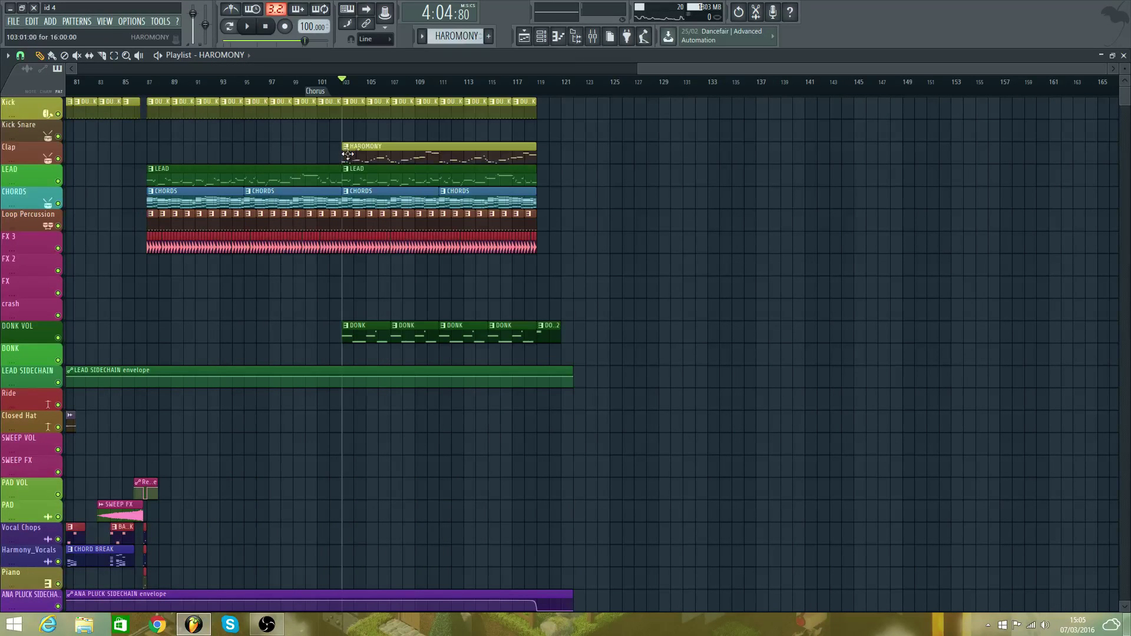
key(space)
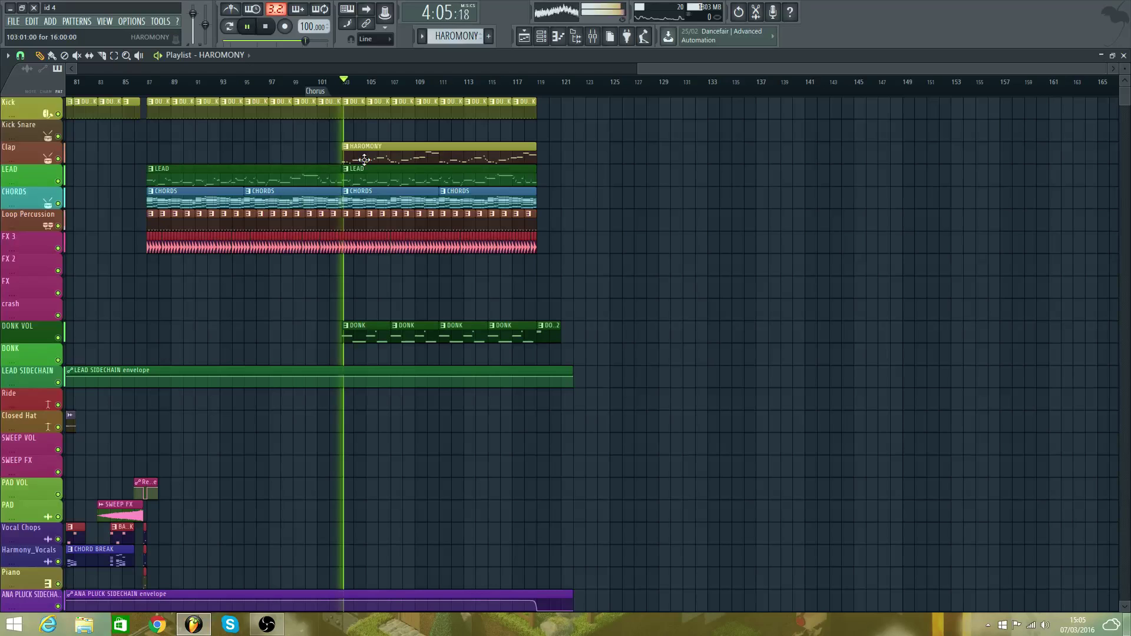
- Open the HAROMONY pattern in the piano roll and play its notes in pattern mode
double_click(373, 158)
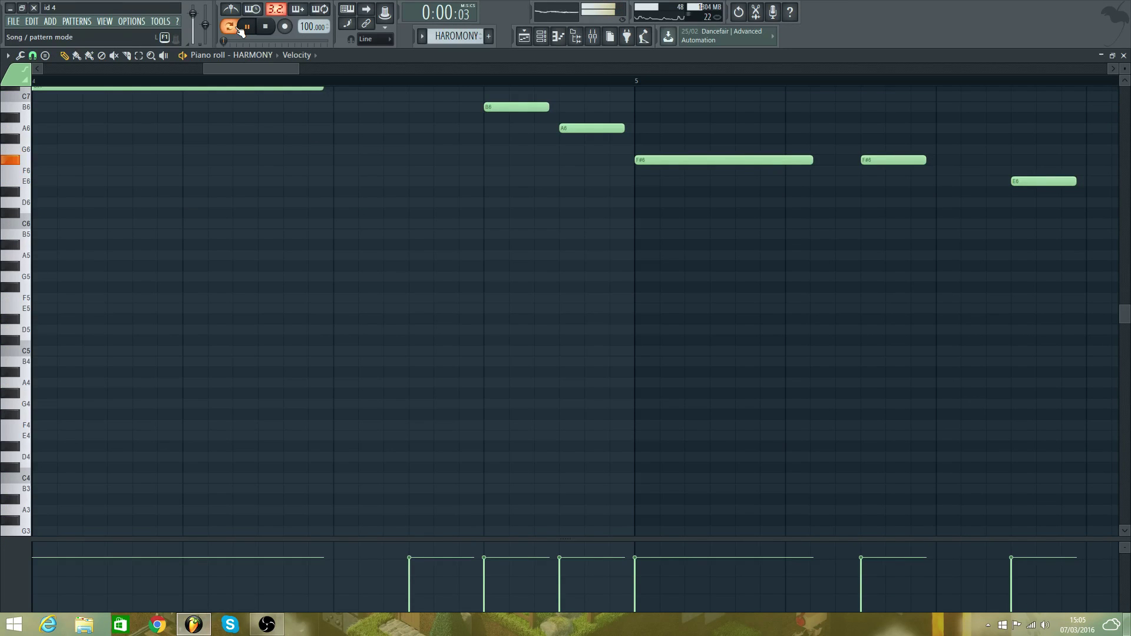
scroll(346, 111, down, 5)
scroll(346, 112, up, 2)
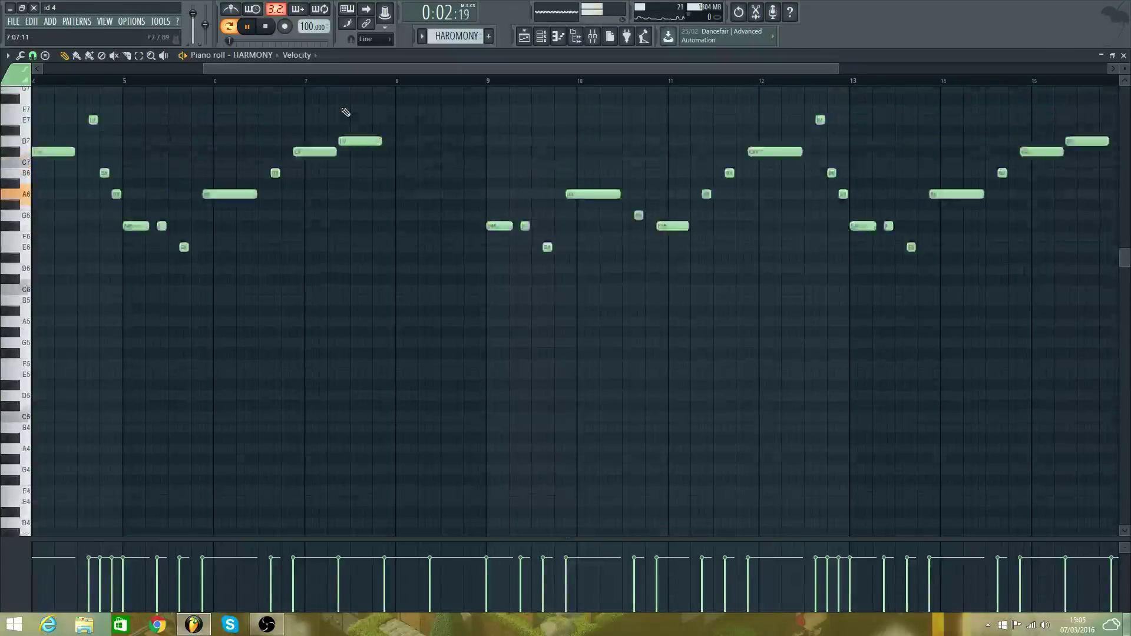
- Delete all notes of the HARMONY channel in the HAROMONY pattern
scroll(345, 112, up, 4)
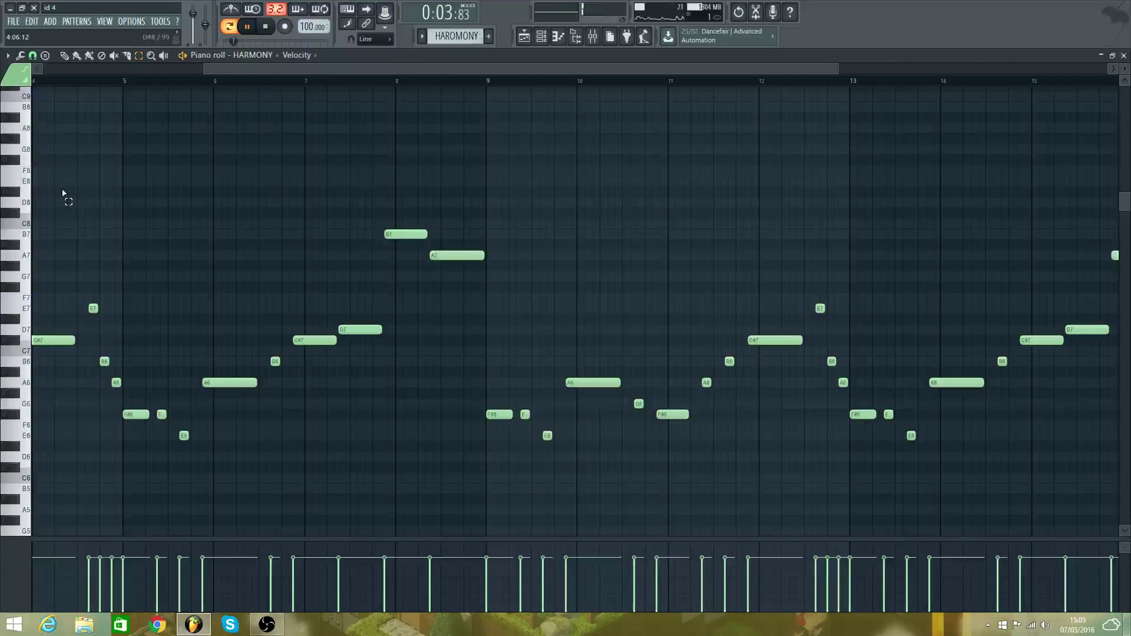
scroll(64, 193, down, 5)
key(ctrl+a)
key(Delete)
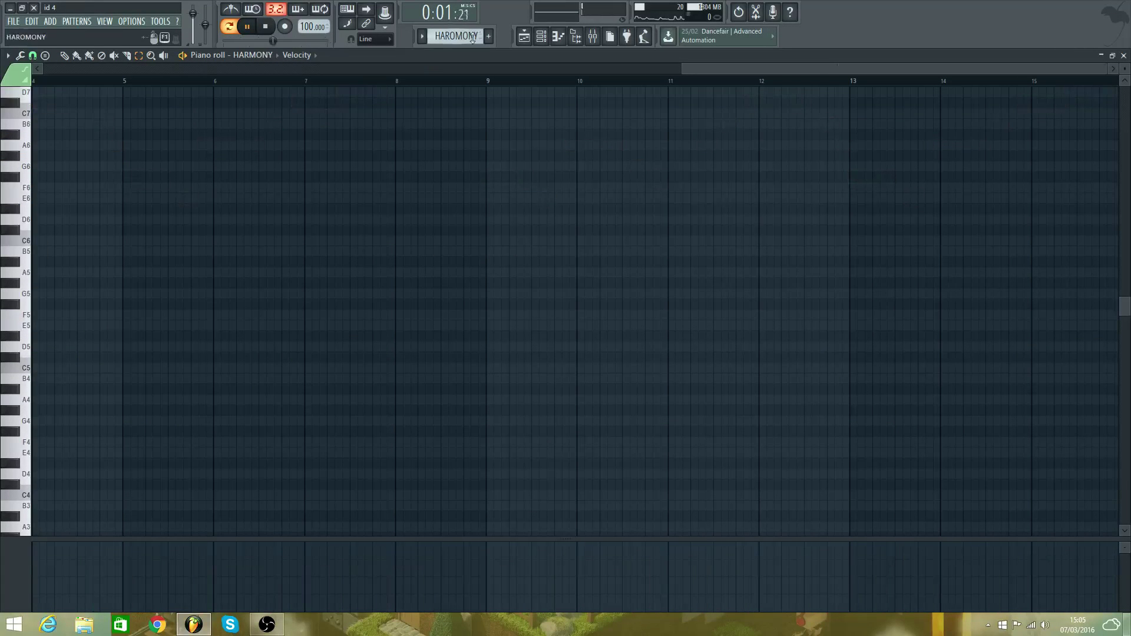
- Copy all notes of the LEAD pattern into the lead channel of the HAROMONY pattern
click(527, 46)
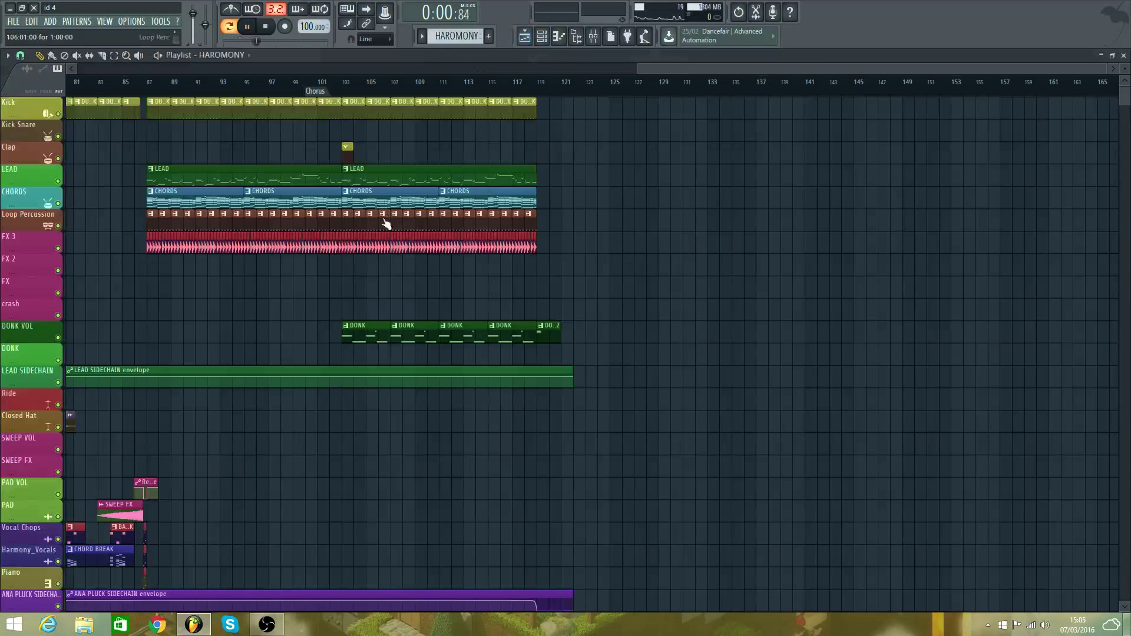
double_click(362, 181)
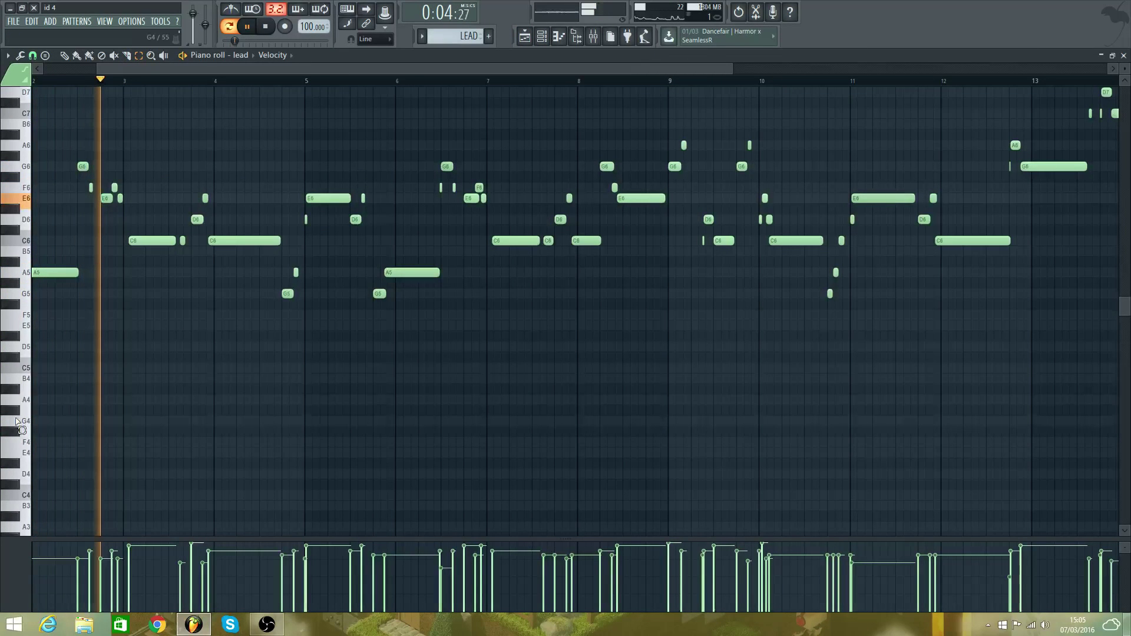
drag(16, 422, 94, 4)
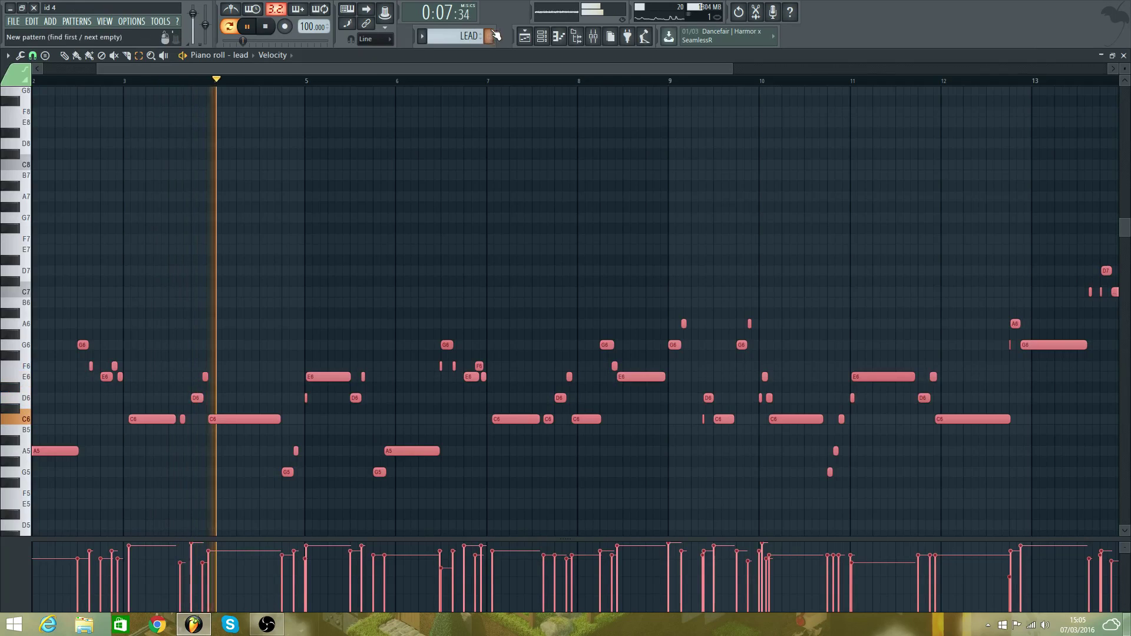
key(F5)
double_click(349, 158)
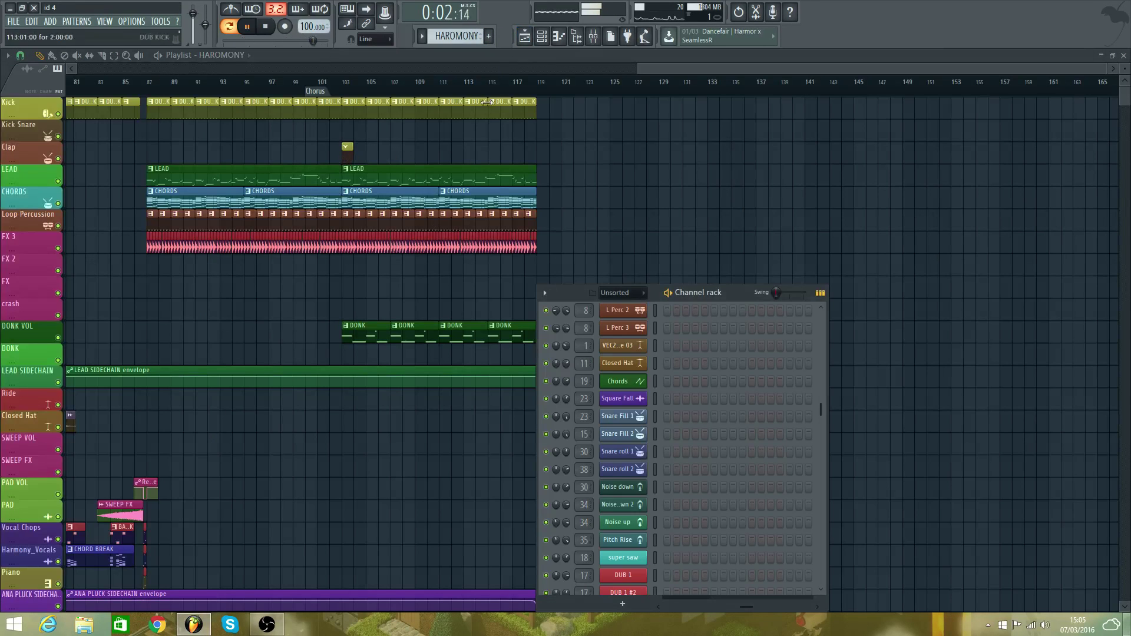
key(F7)
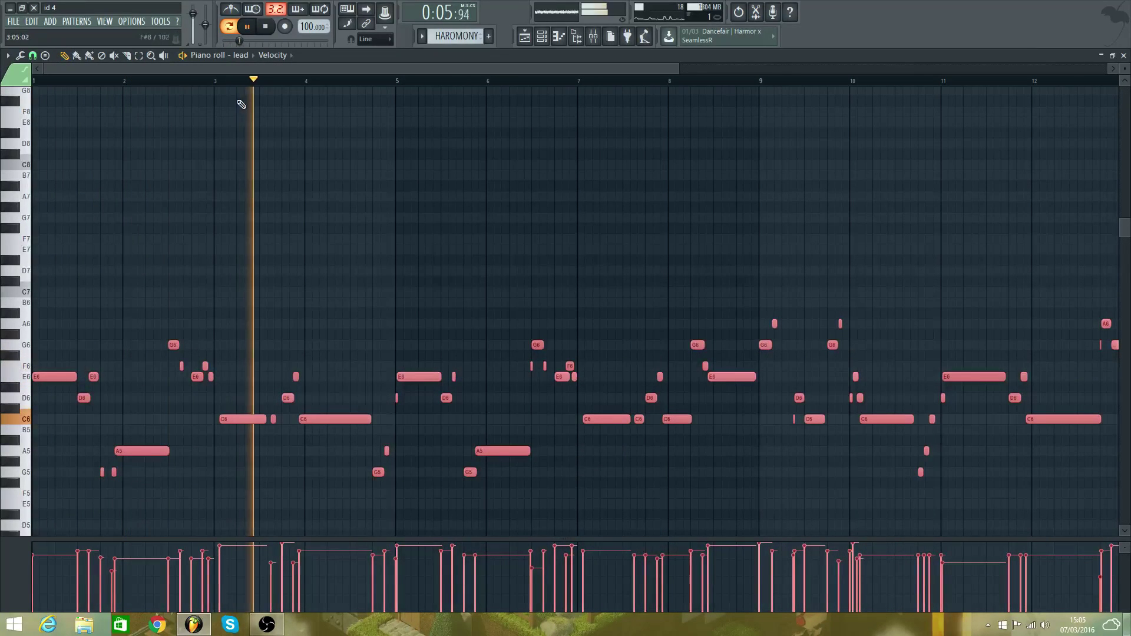
- Cut the pasted notes from the lead channel and bring up the list of target channels
click(240, 55)
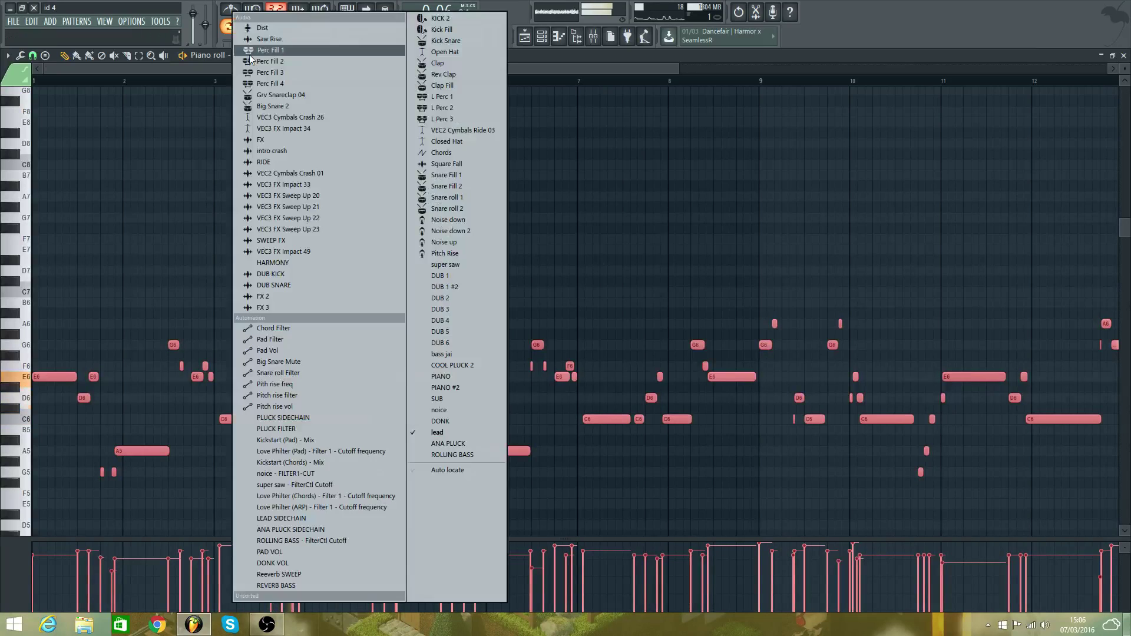
click(39, 293)
key(ctrl+x)
click(246, 56)
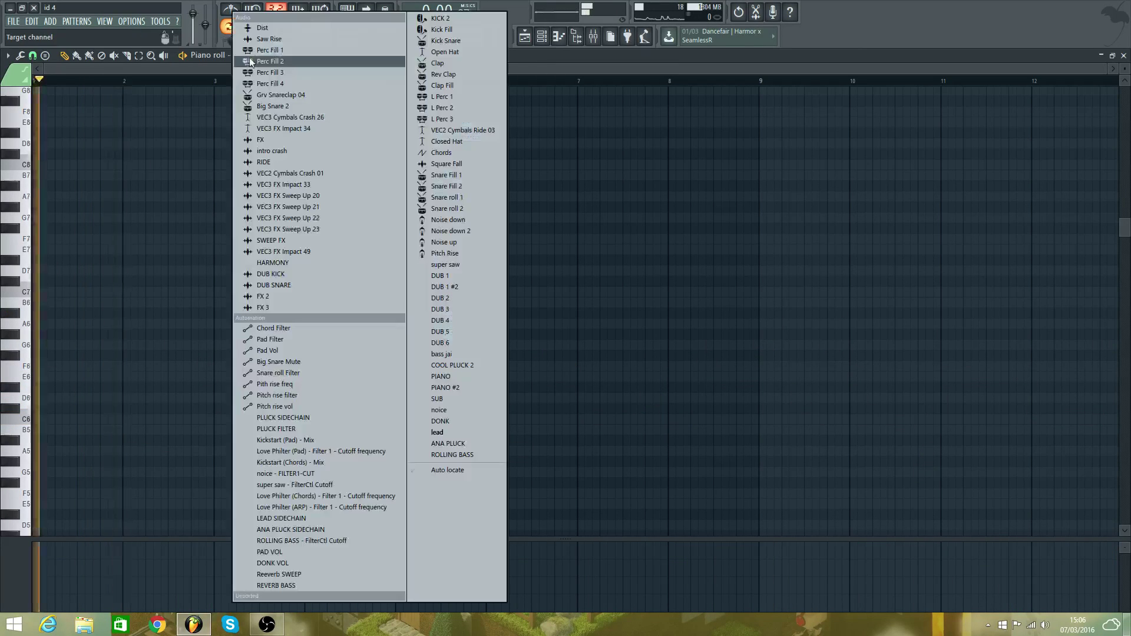
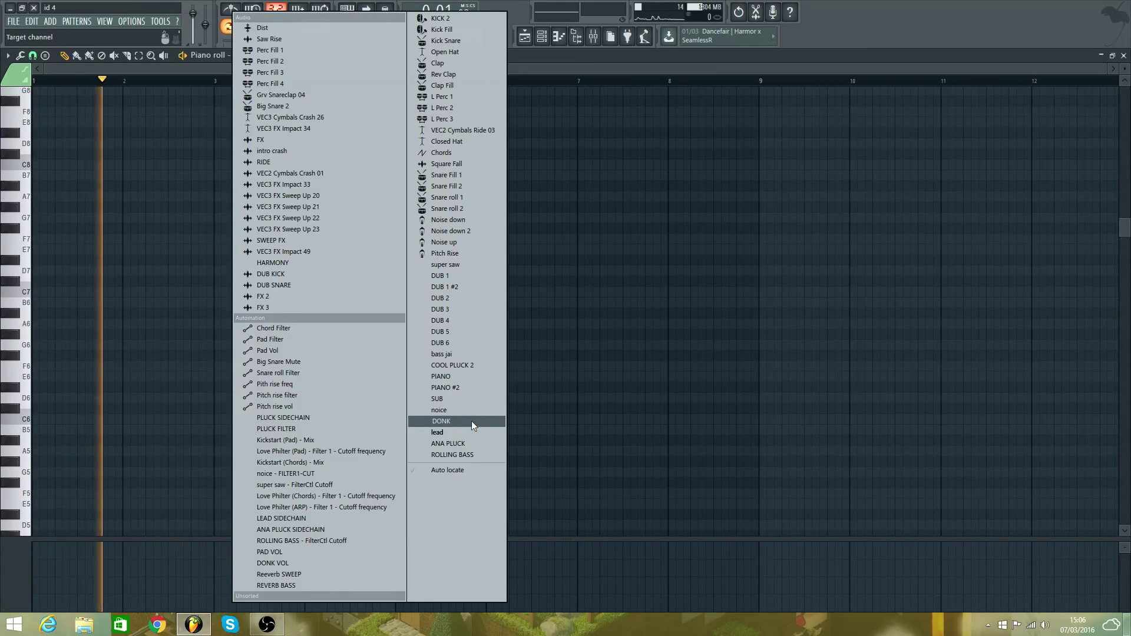
- Undo the cut of the pasted lead notes and play them while looking through the channel rack for another instrument
click(31, 21)
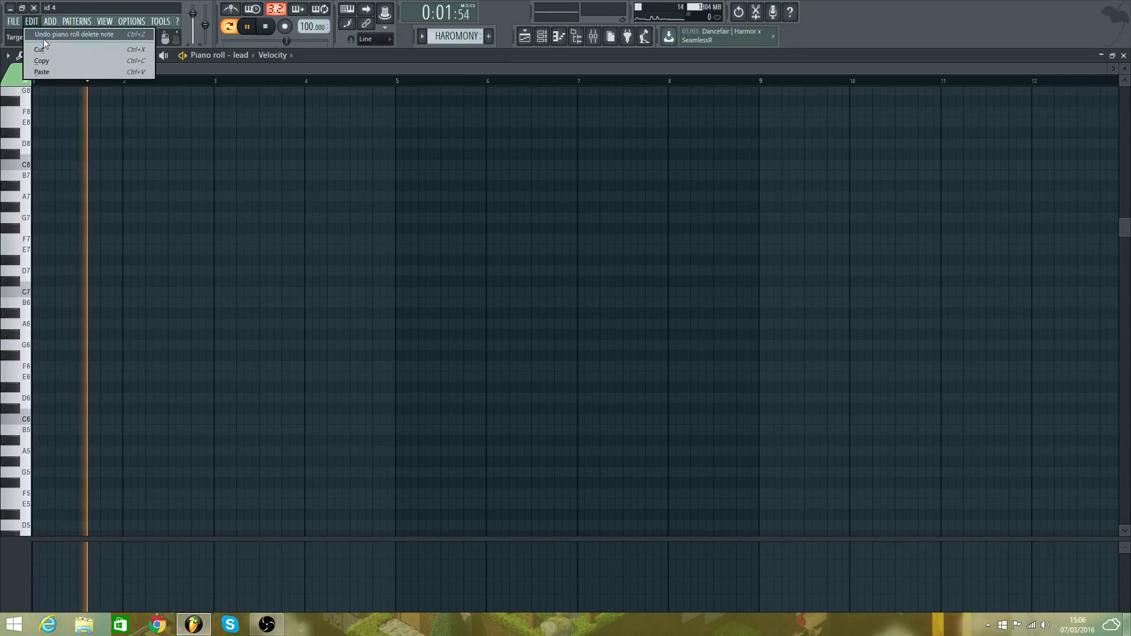
click(53, 34)
key(space)
click(543, 39)
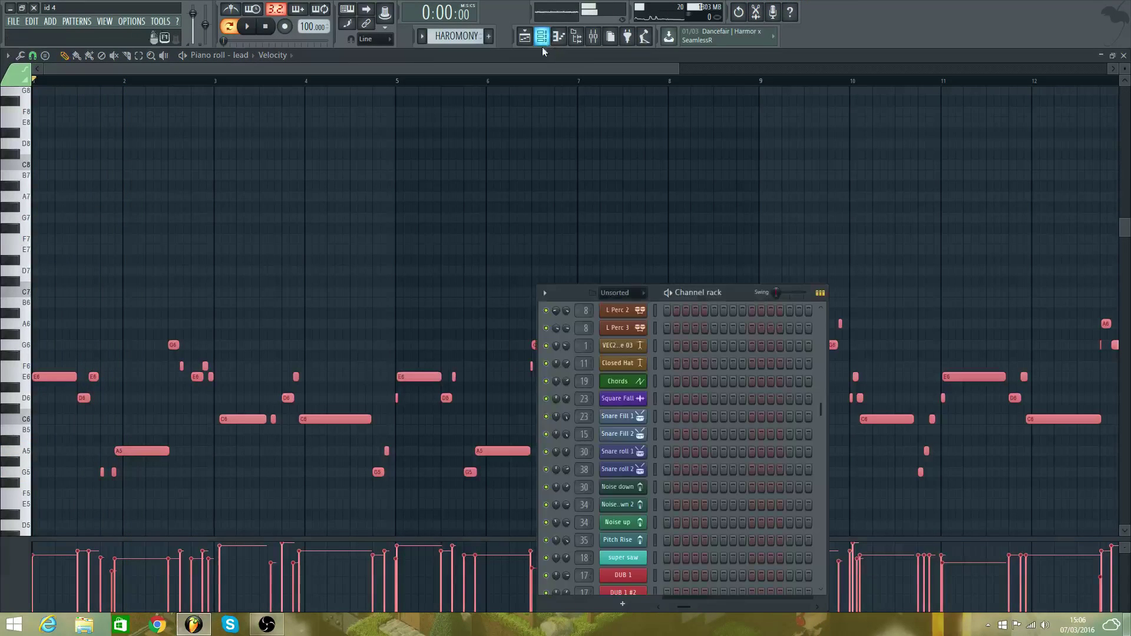
key(space)
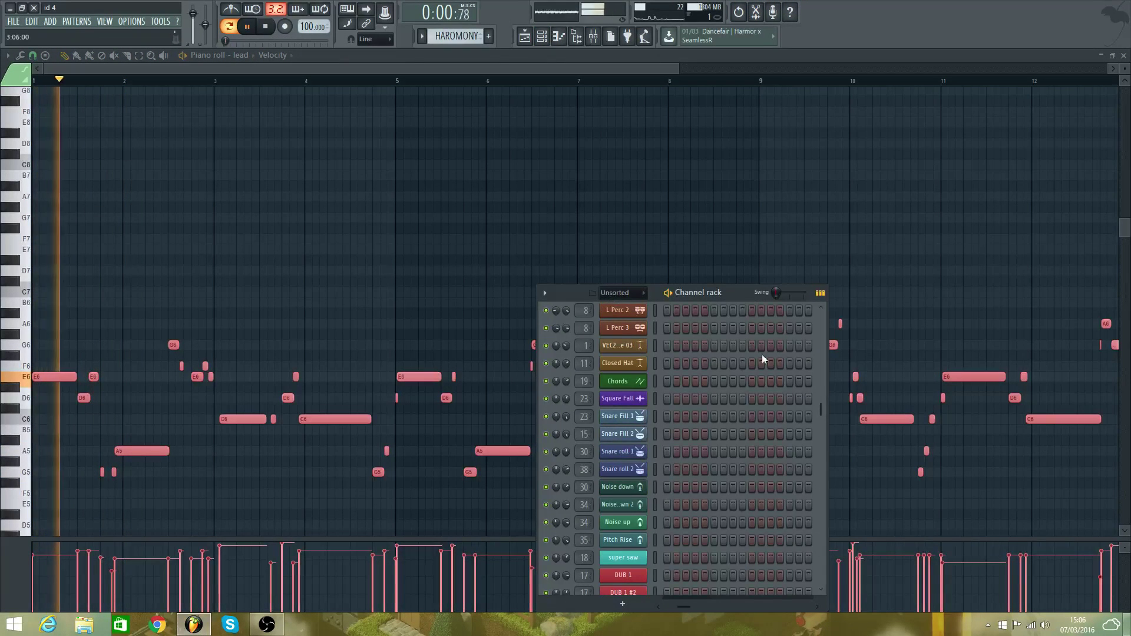
scroll(762, 368, down, 5)
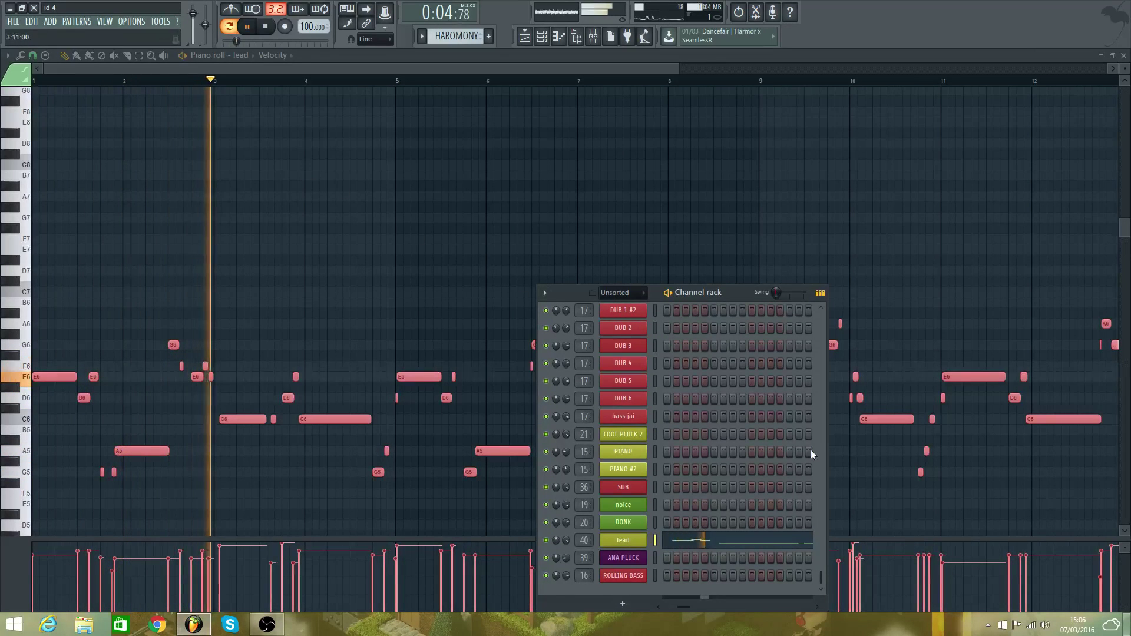
scroll(755, 448, up, 4)
scroll(755, 447, down, 7)
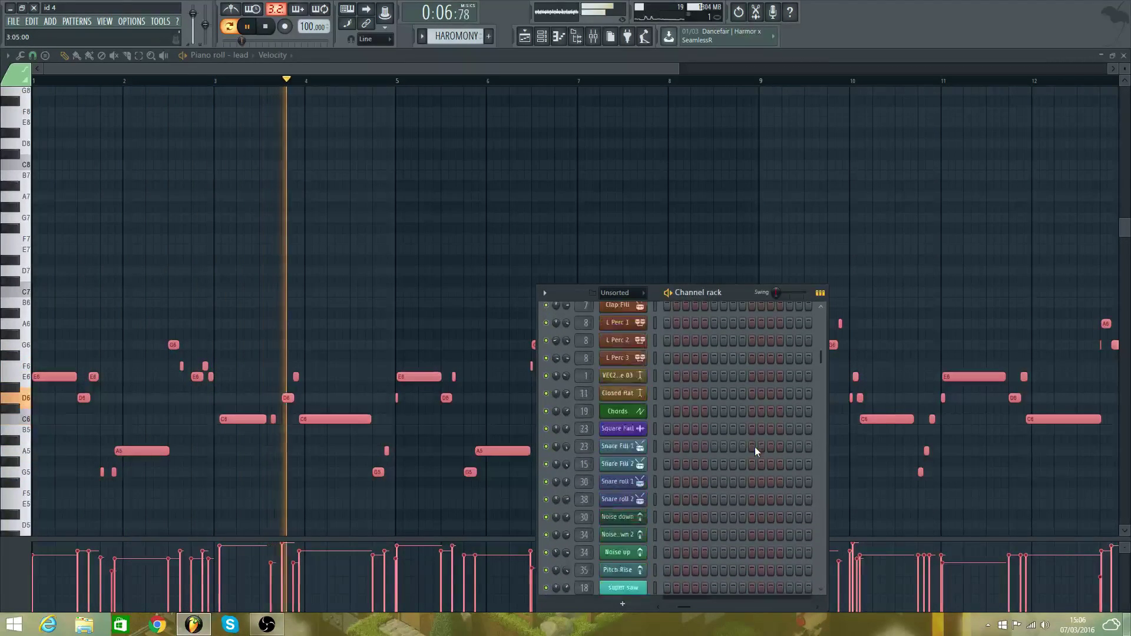
key(space)
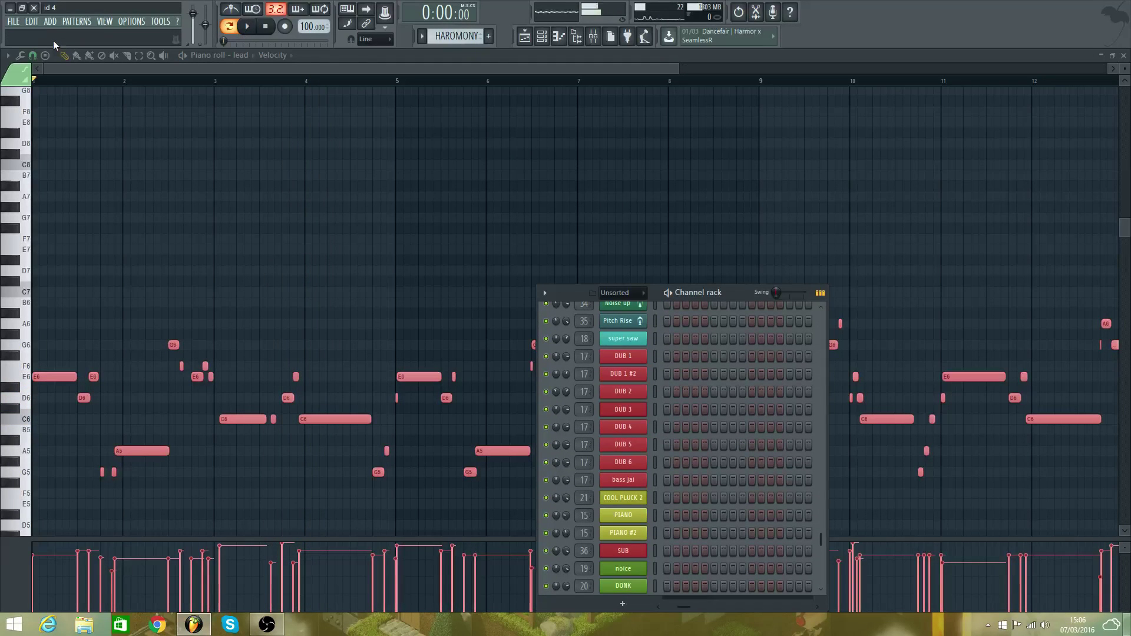
- Cut the notes out of the HAROMONY pattern's lead channel and open the COOL PLUCK 2 instrument
click(32, 21)
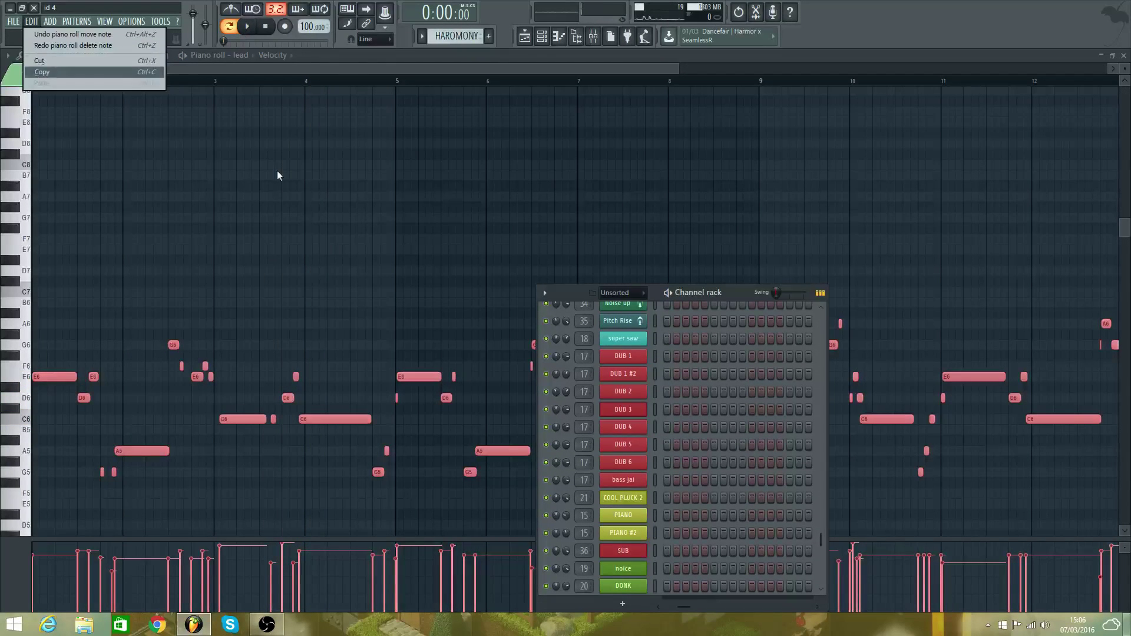
click(337, 73)
key(ctrl+x)
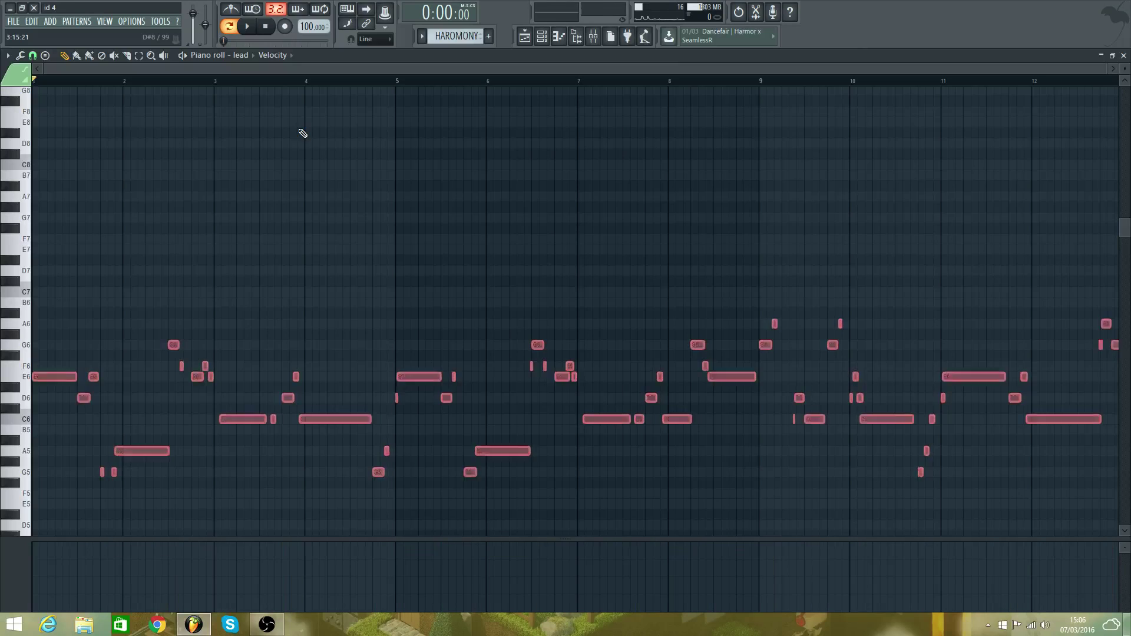
click(524, 38)
double_click(348, 151)
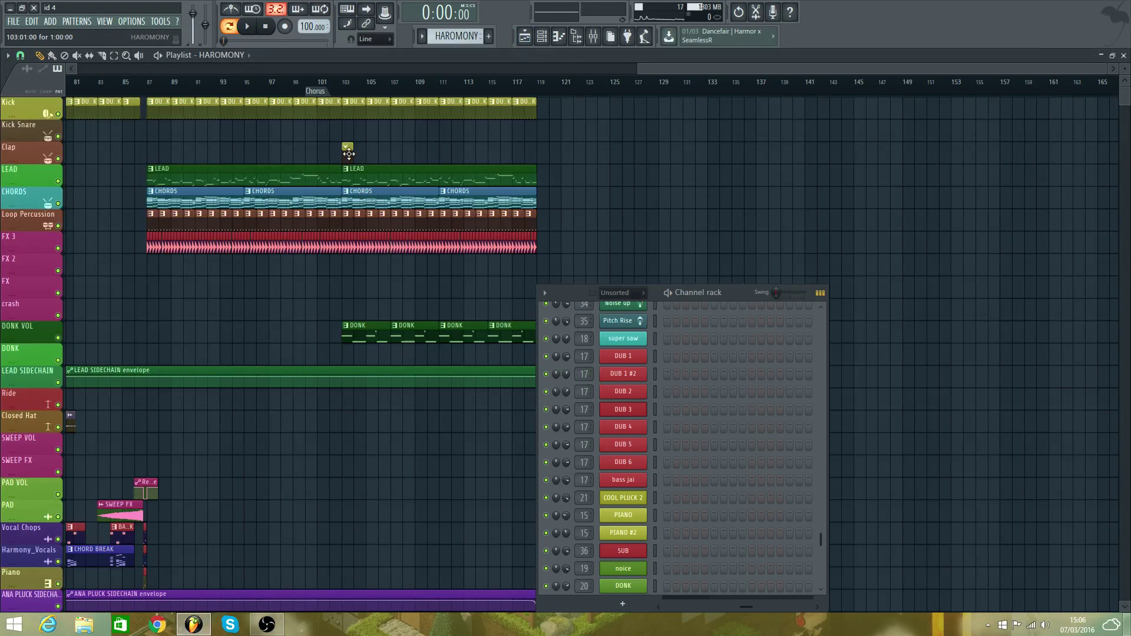
click(621, 500)
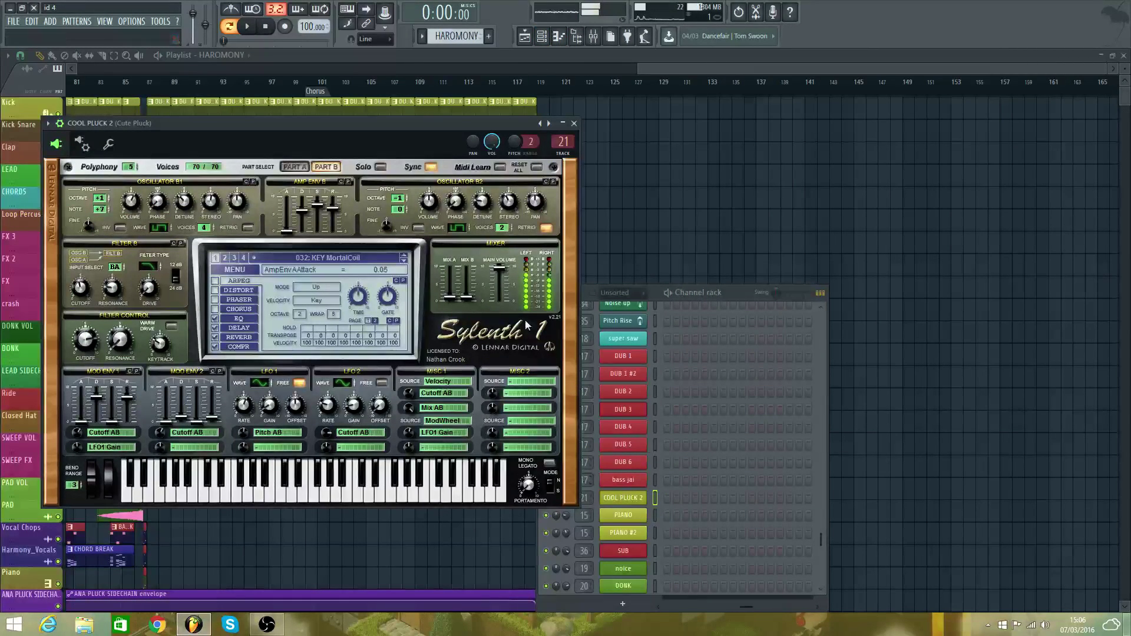
drag(440, 127, 324, 290)
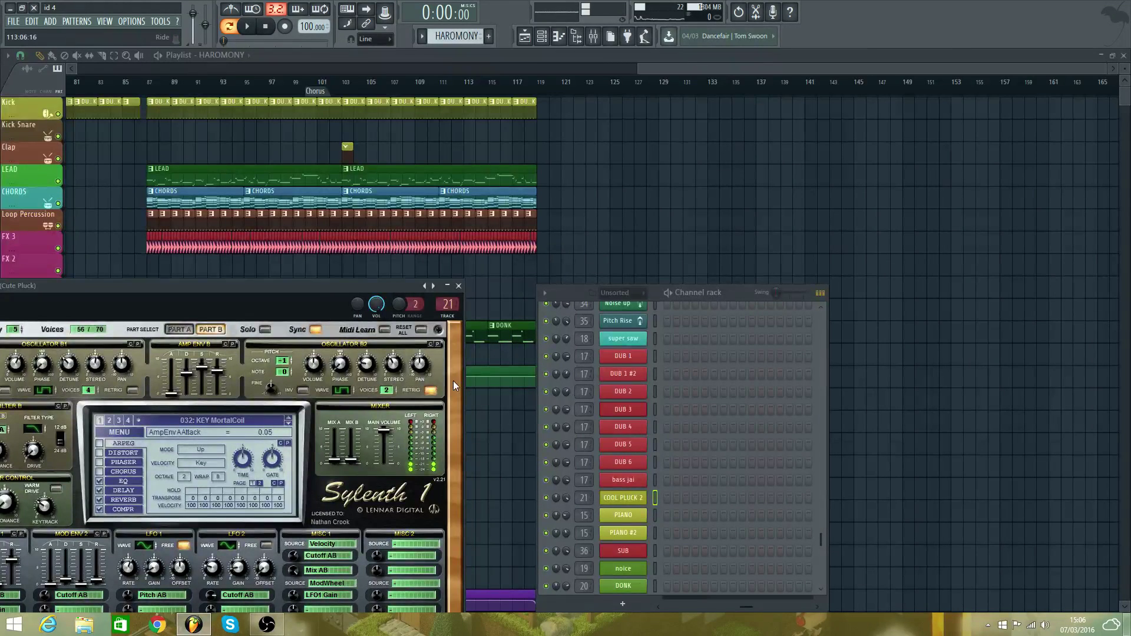
- Extend the HAROMONY clip on the Clap track from bar 103 to bar 119
click(346, 147)
click(352, 149)
drag(353, 149, 525, 175)
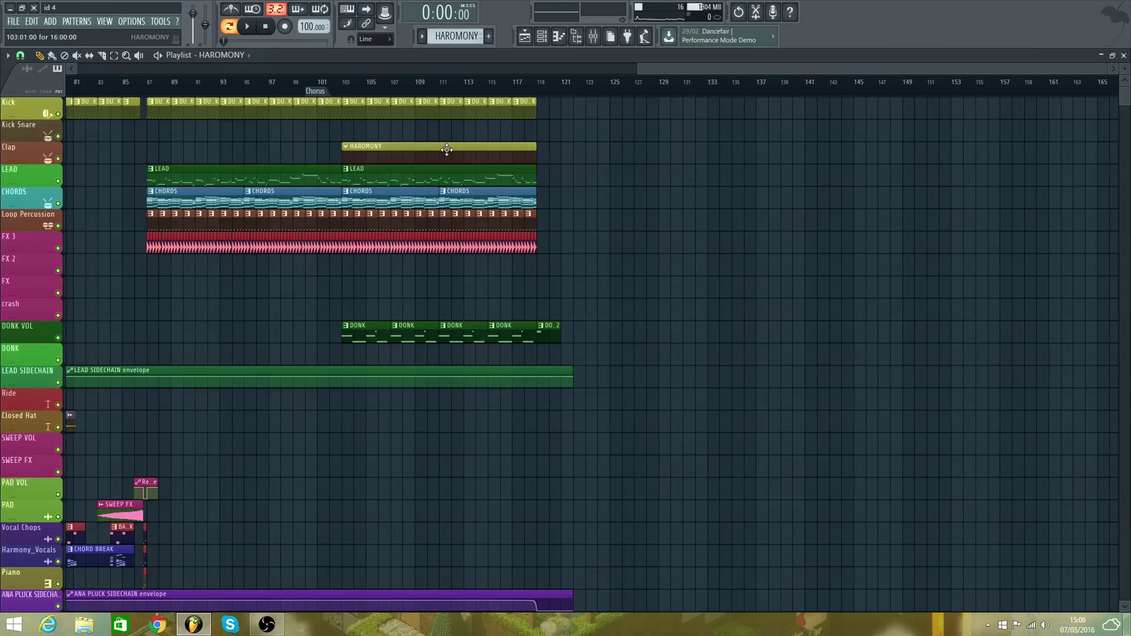
- Open the HAROMONY pattern's piano roll and switch its target channel from COOL PLUCK 2 to lead and then super saw
key(F6)
click(559, 40)
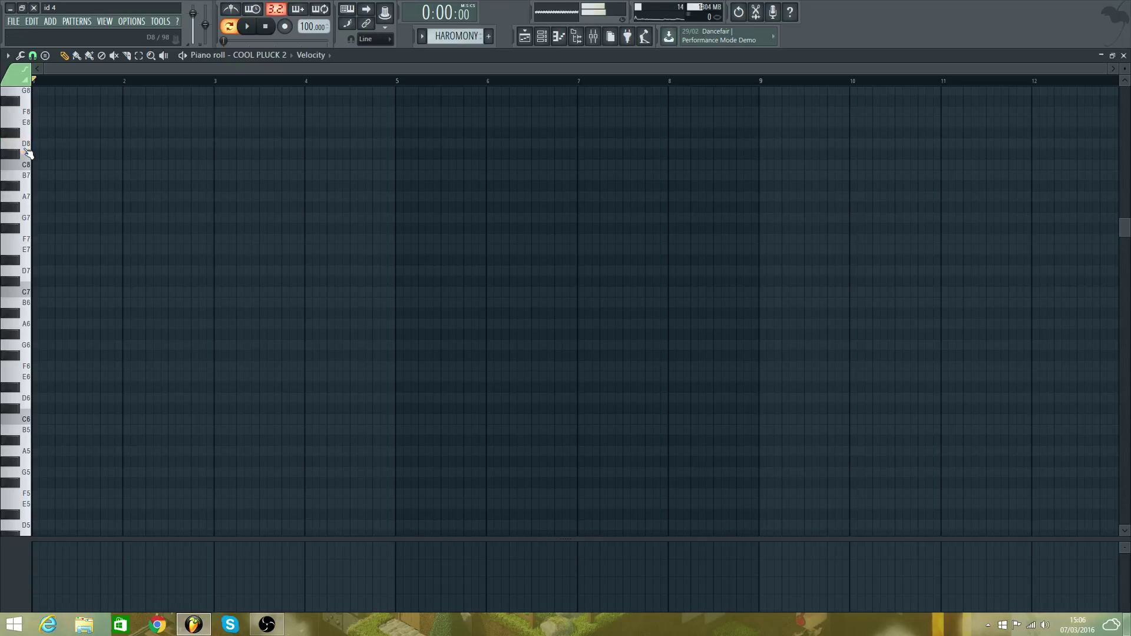
click(277, 55)
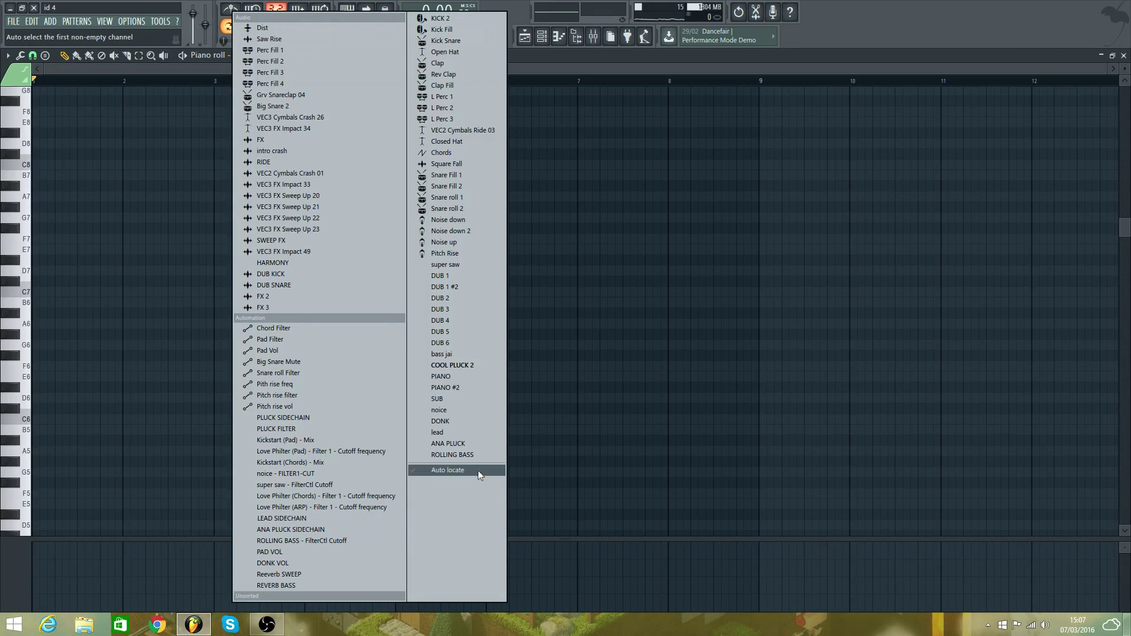
click(473, 433)
click(219, 54)
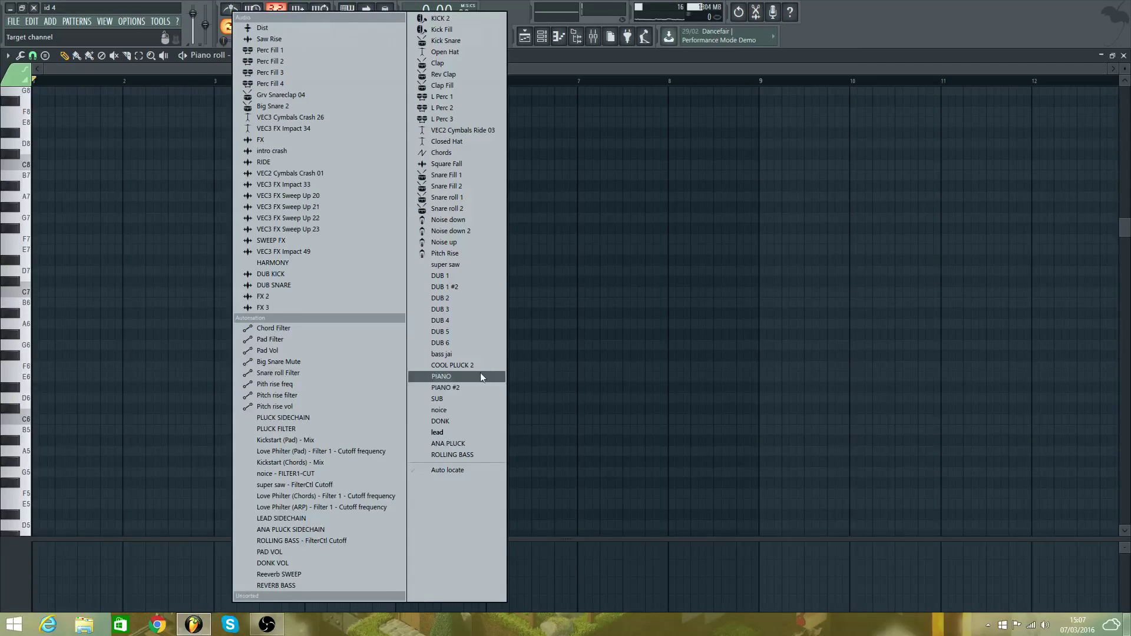
click(457, 265)
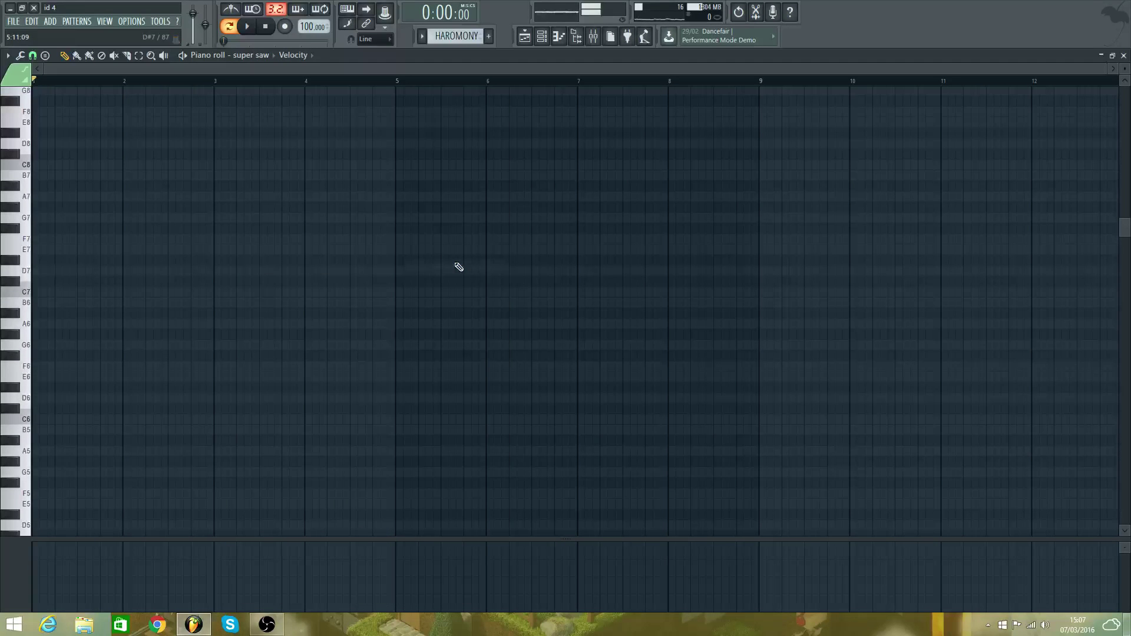
click(296, 58)
click(264, 57)
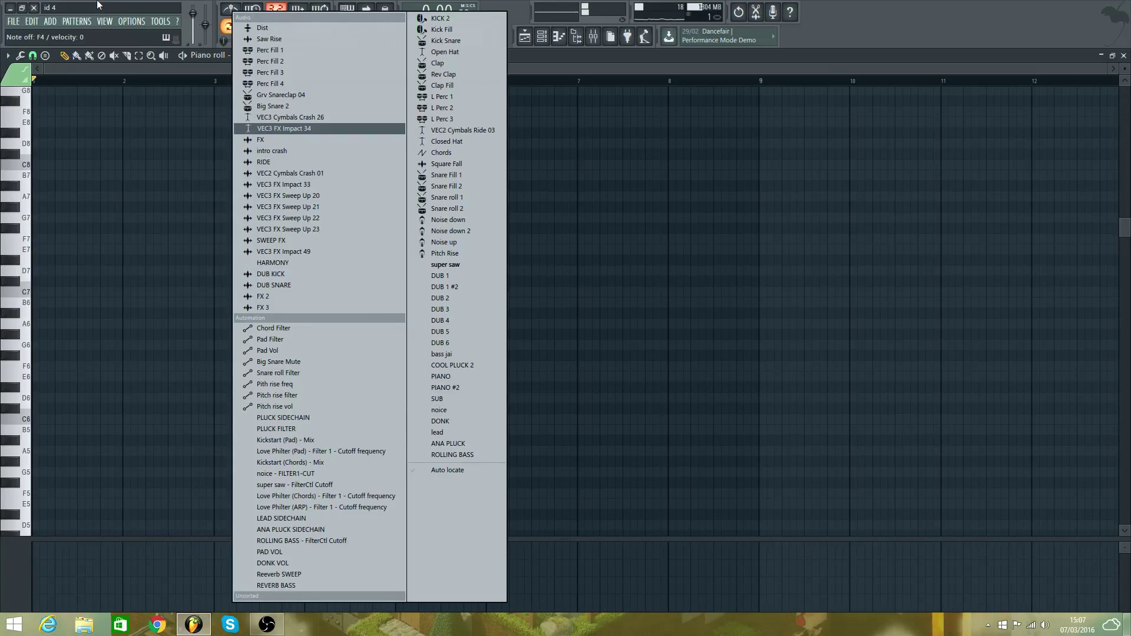
- Undo the recent edits until the HAROMONY pattern's original notes are restored, and open the pattern in the piano roll
click(33, 21)
click(44, 34)
click(32, 23)
click(42, 34)
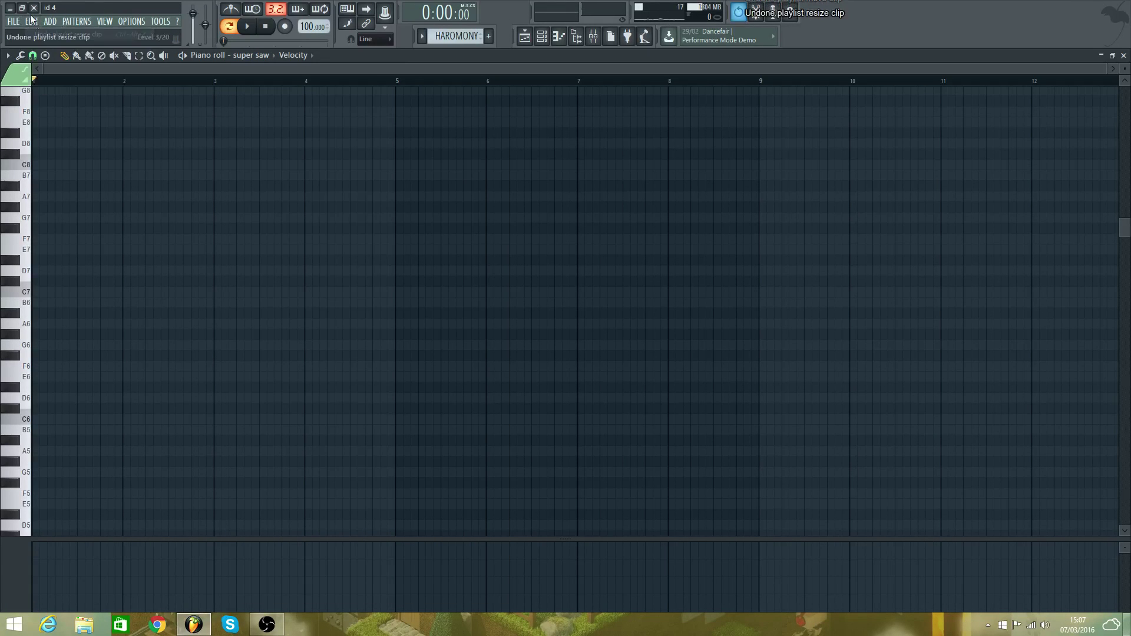
click(33, 23)
click(44, 33)
click(525, 36)
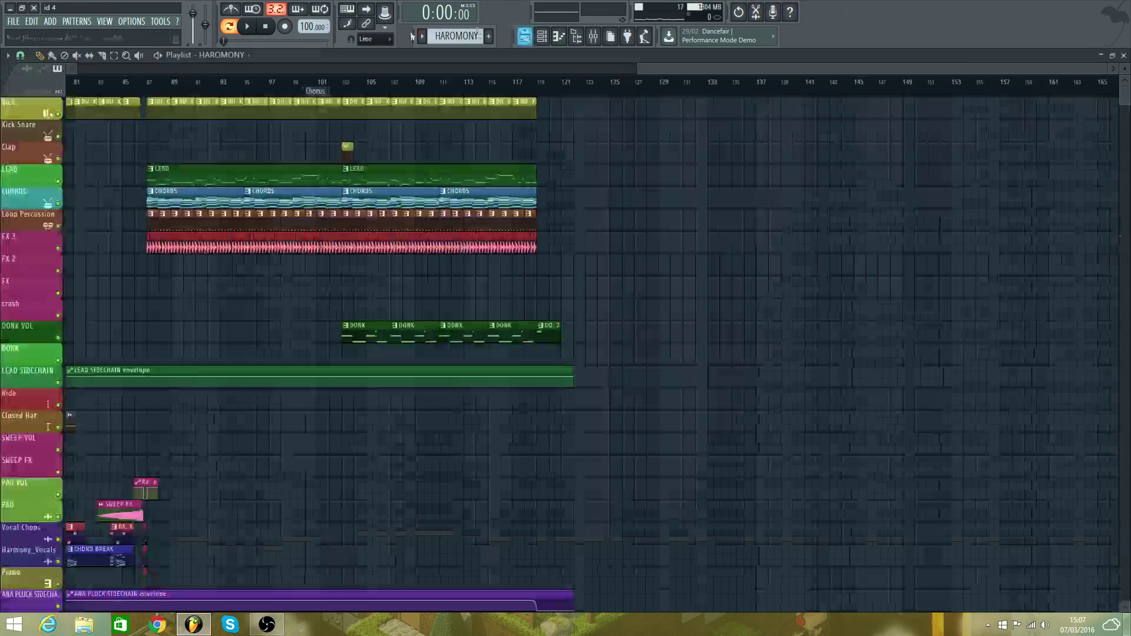
click(32, 21)
click(41, 33)
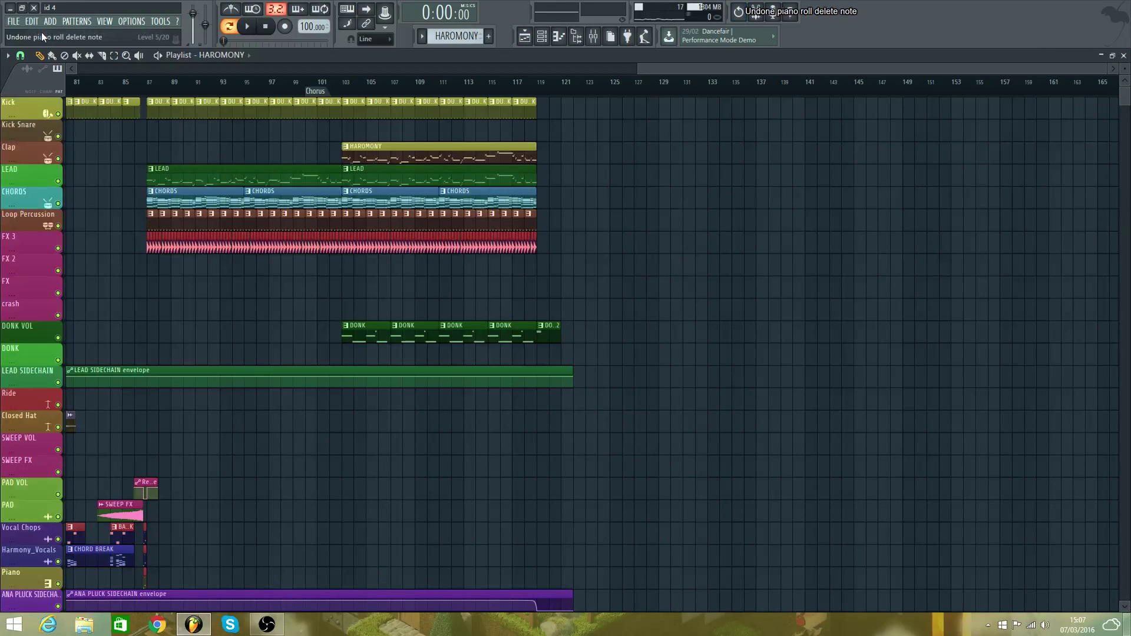
click(32, 22)
click(37, 33)
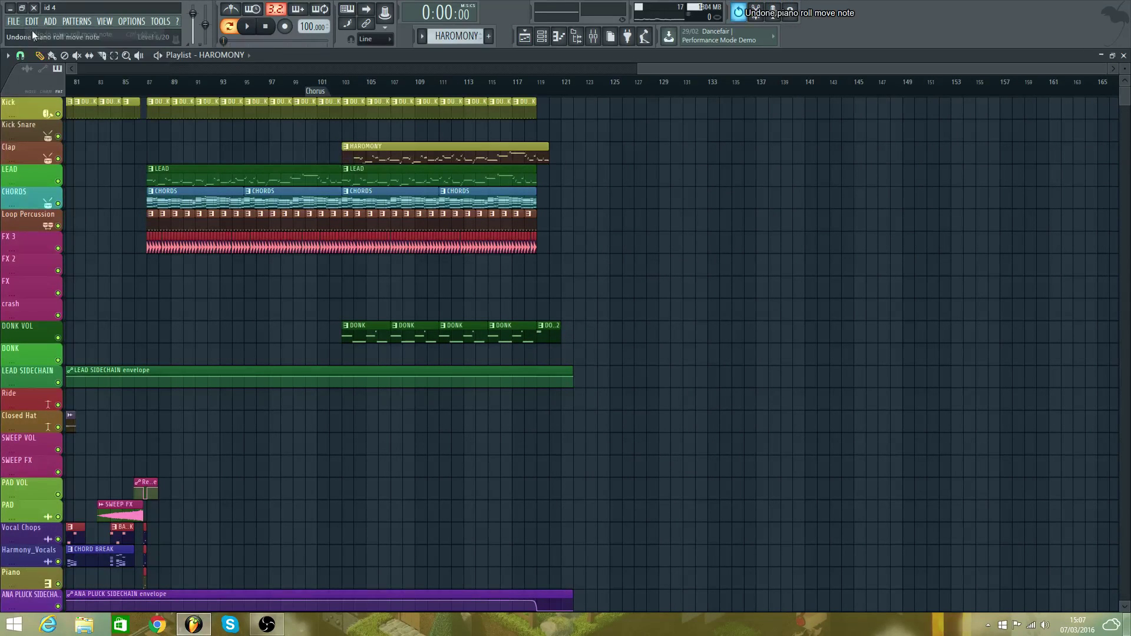
click(31, 23)
click(35, 33)
click(31, 24)
click(36, 33)
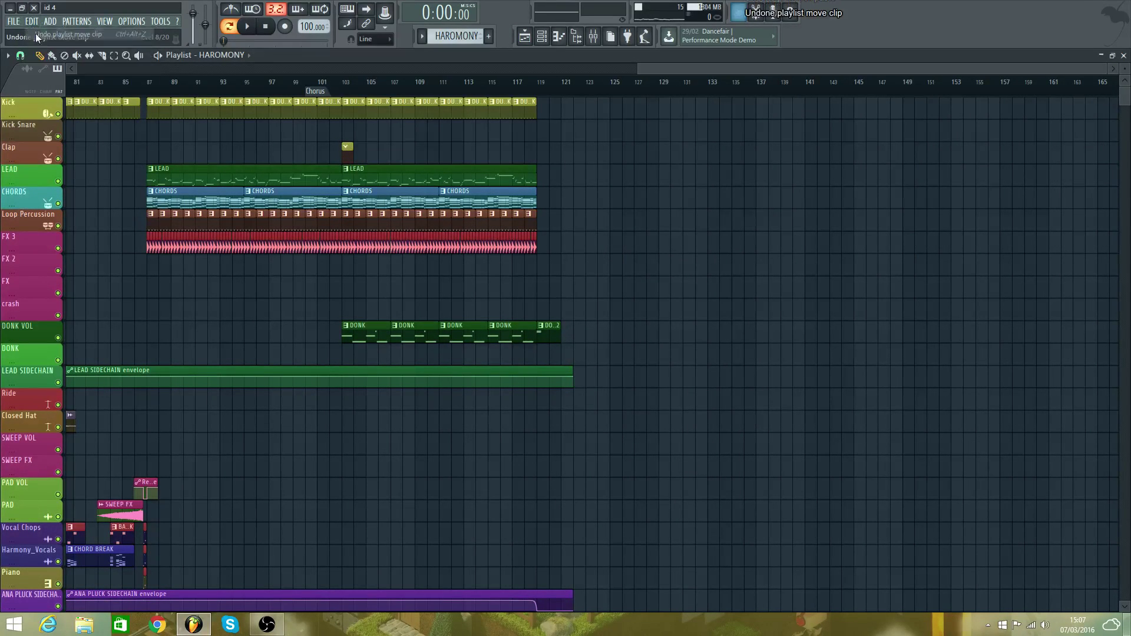
click(31, 23)
click(31, 33)
click(32, 22)
click(36, 34)
click(29, 22)
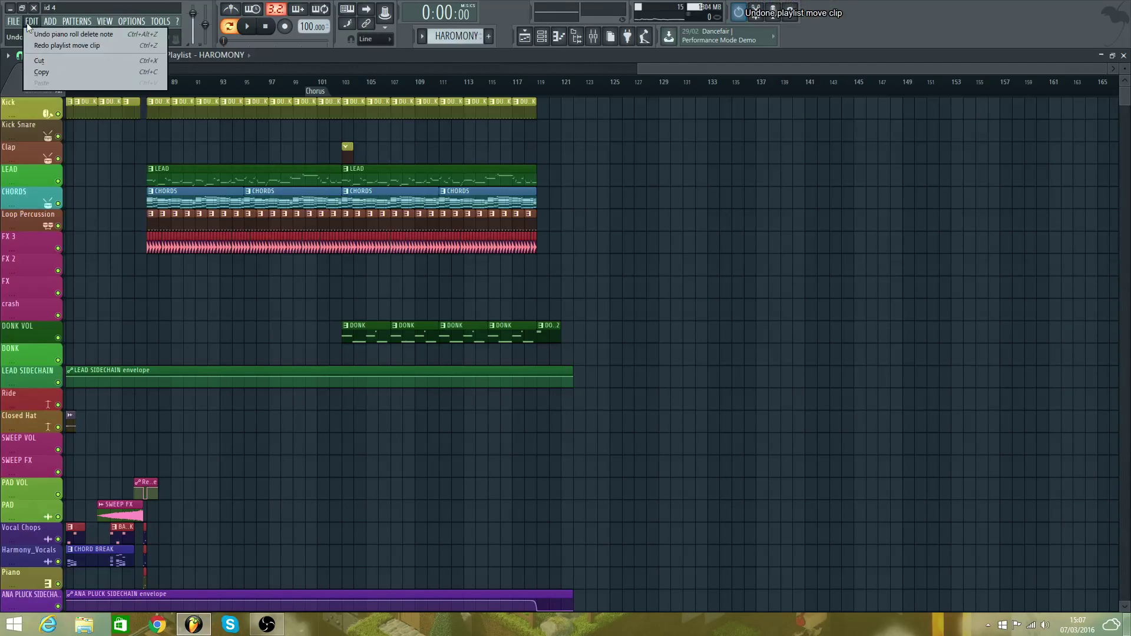
click(35, 34)
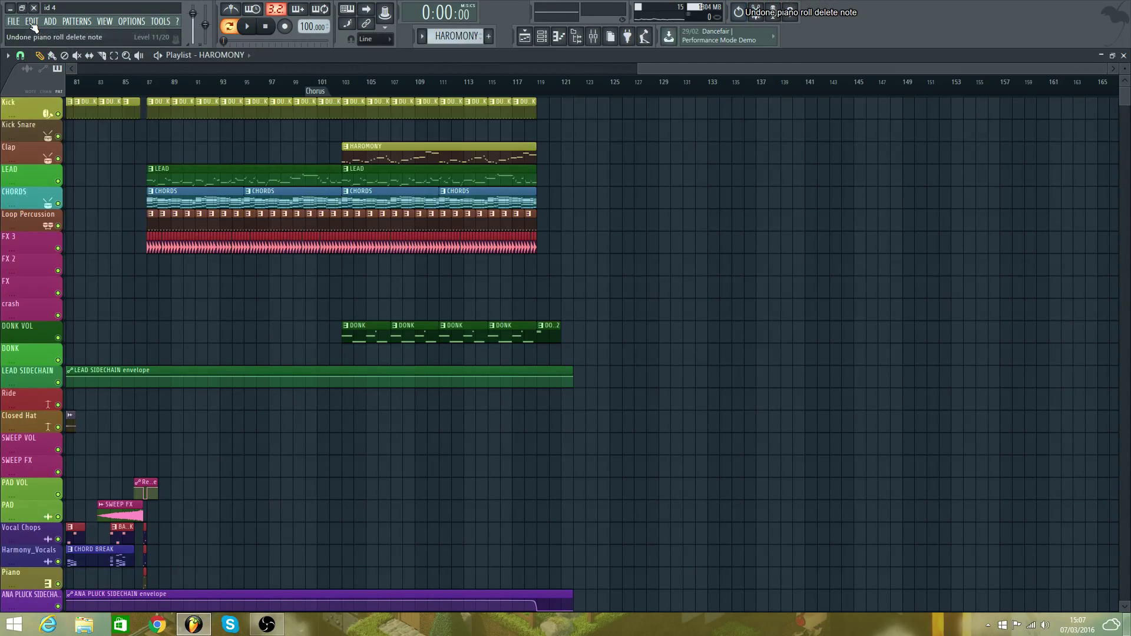
double_click(351, 146)
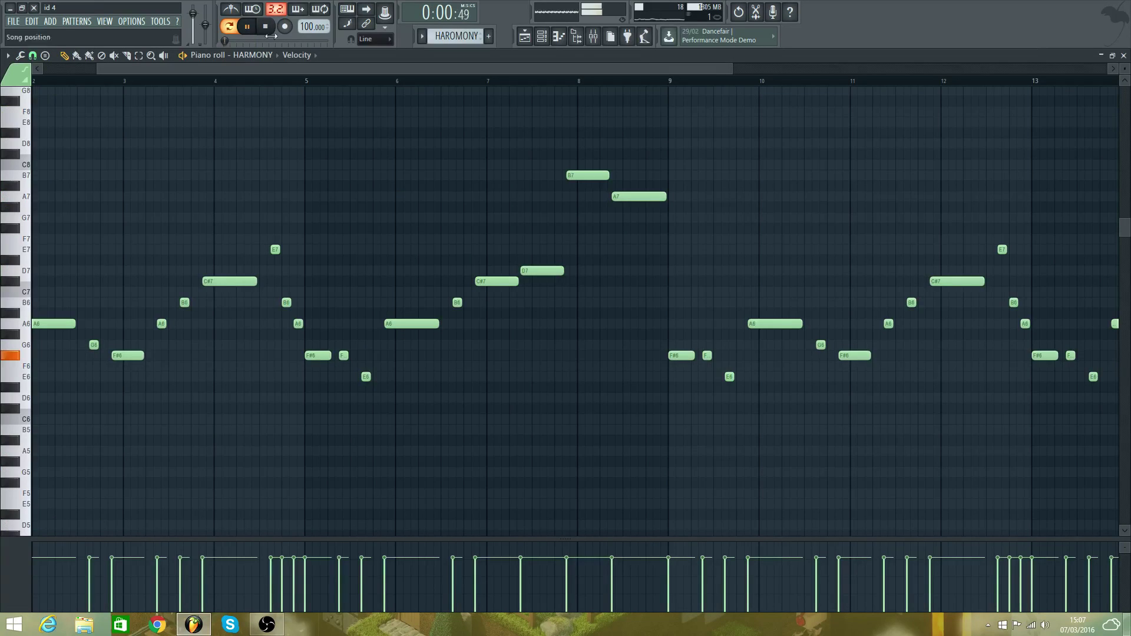
- Replace all notes in the HAROMONY pattern with a copy of the LEAD pattern's notes
click(542, 36)
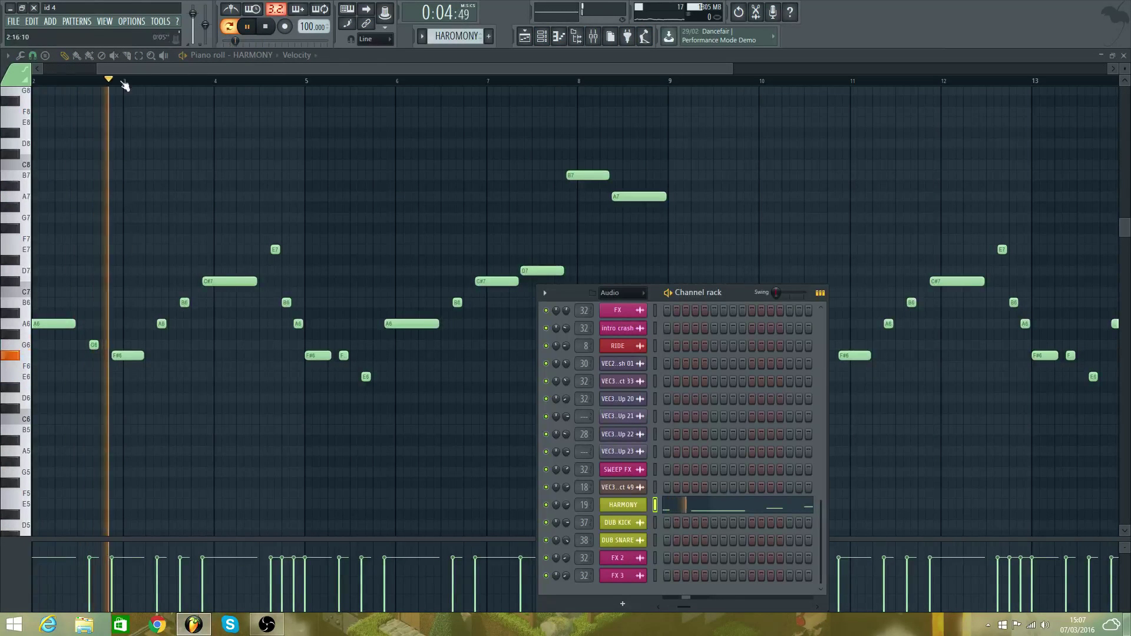
click(526, 38)
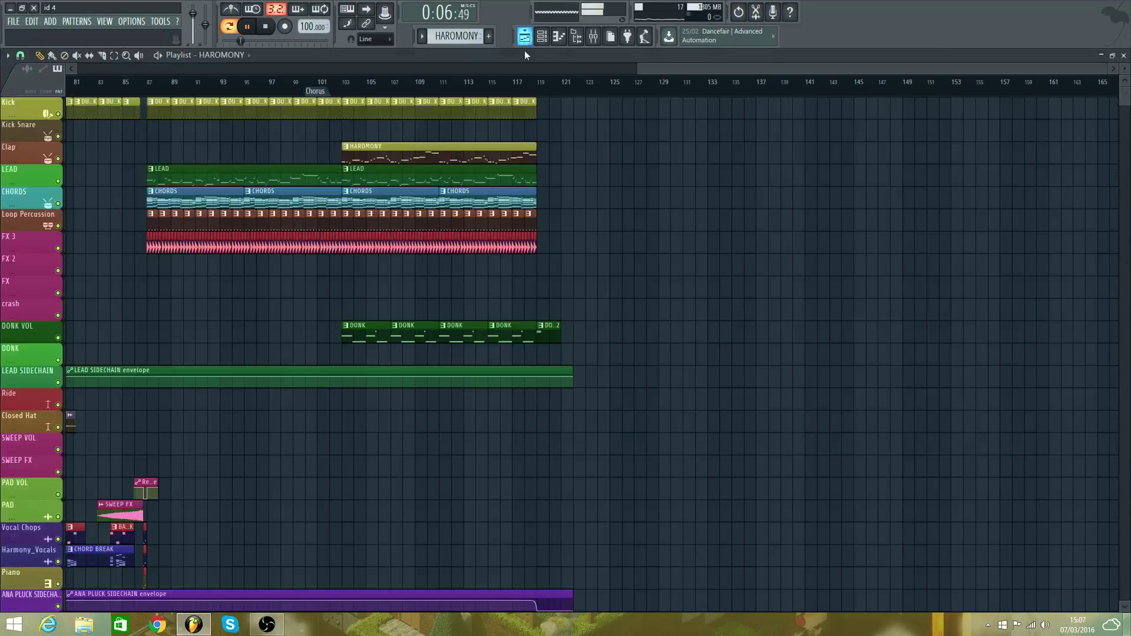
double_click(380, 169)
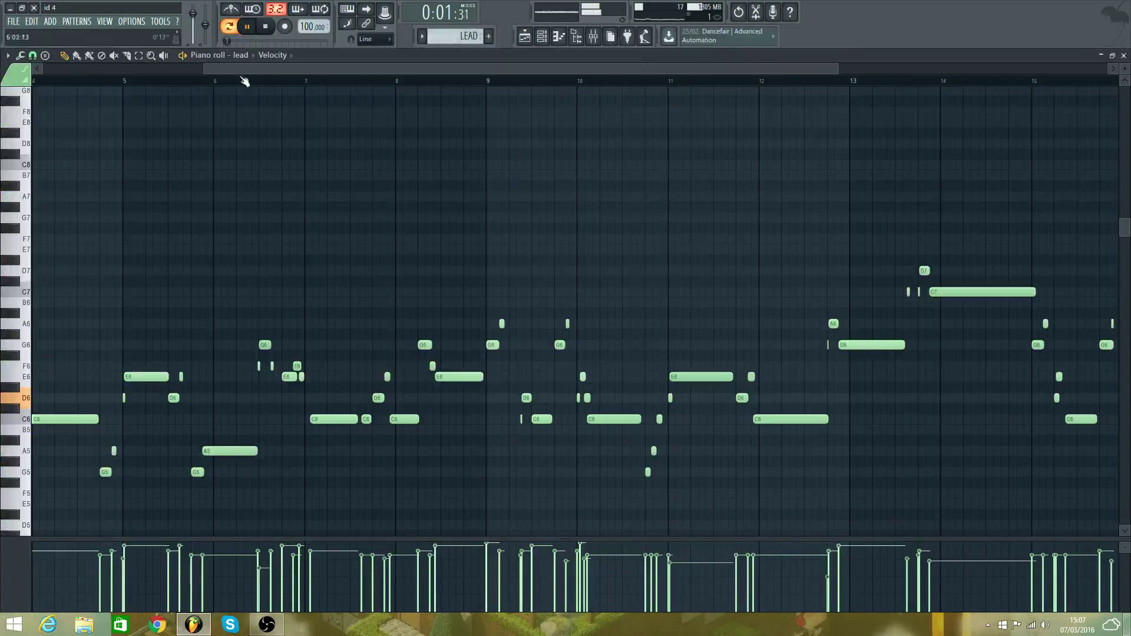
click(525, 38)
double_click(381, 152)
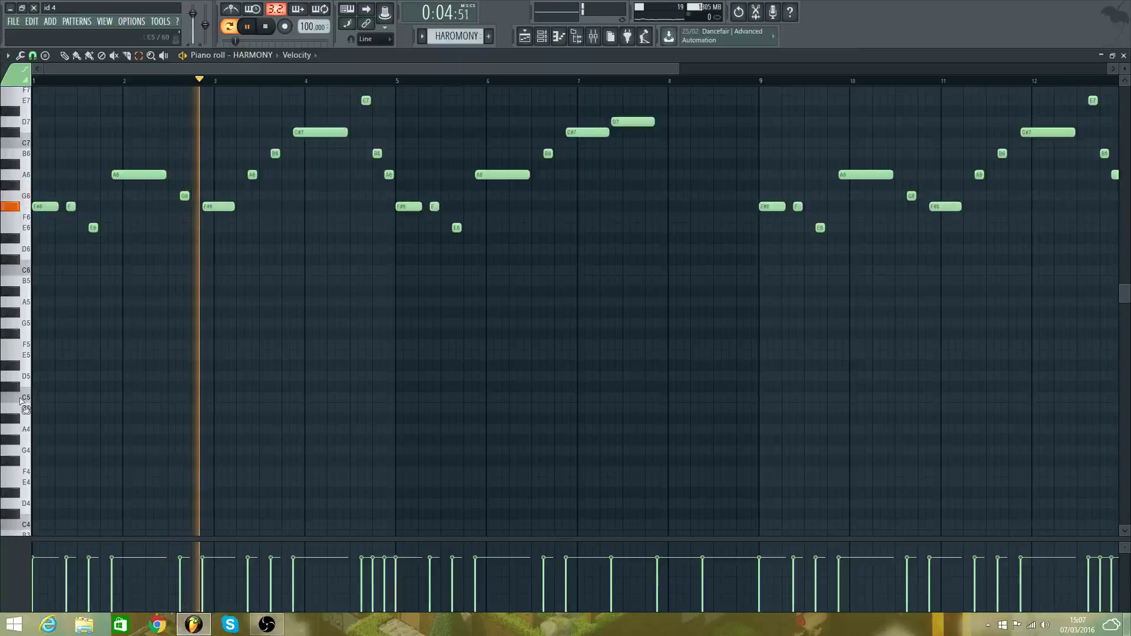
key(ctrl+a)
key(Delete)
key(ctrl+v)
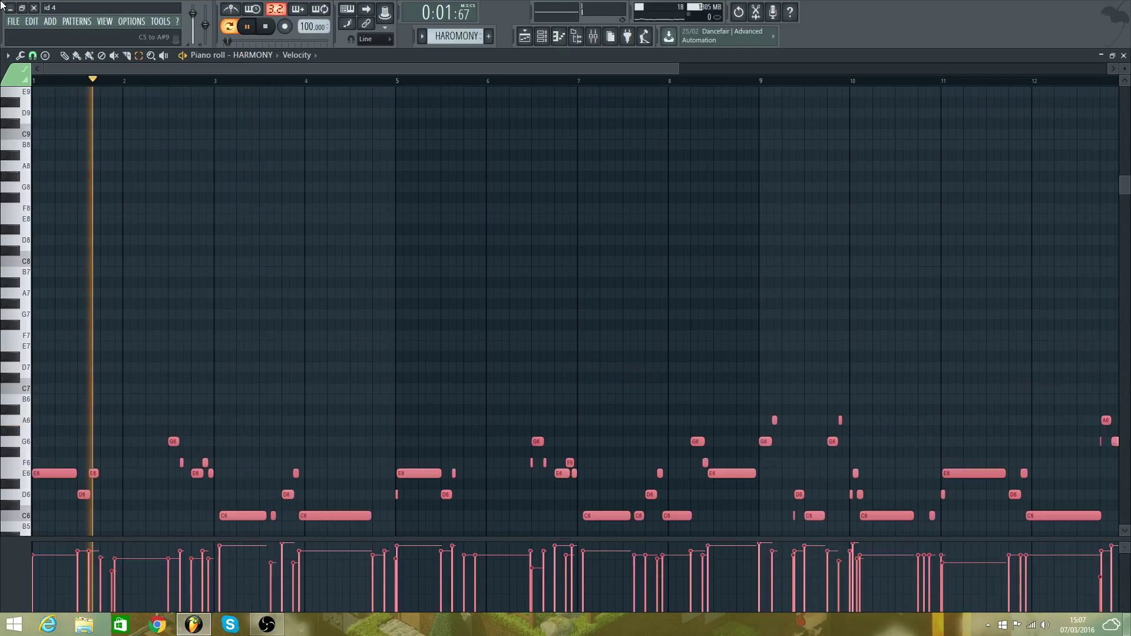
- Play the pasted HAROMONY notes and delete the short G5 note directly before the long A5 note in bar 1
key(space)
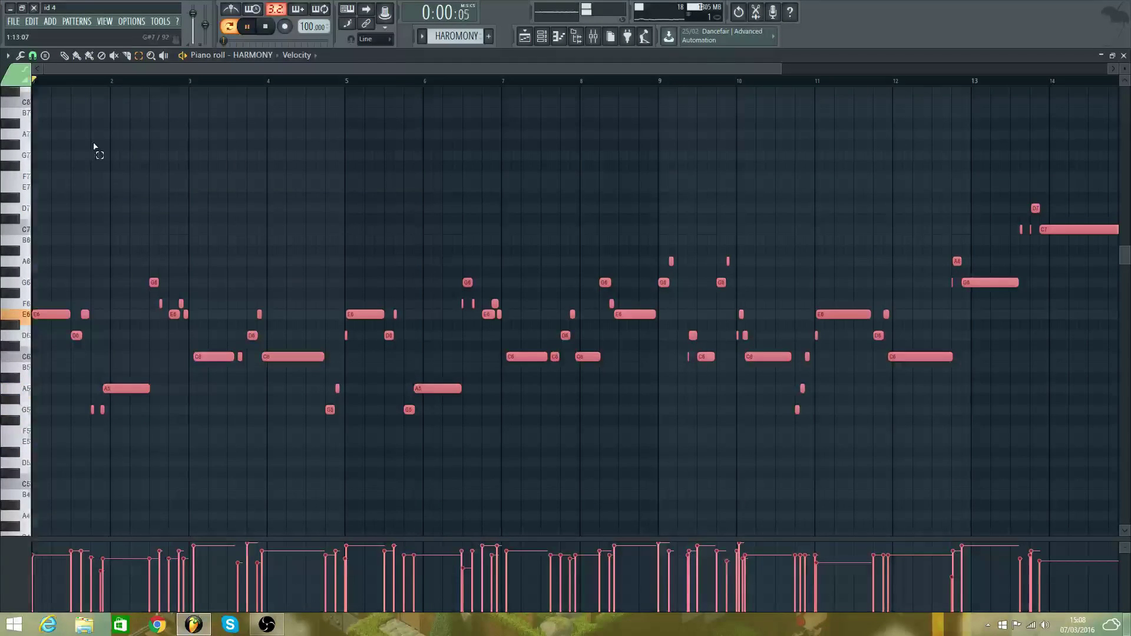
scroll(86, 195, down, 2)
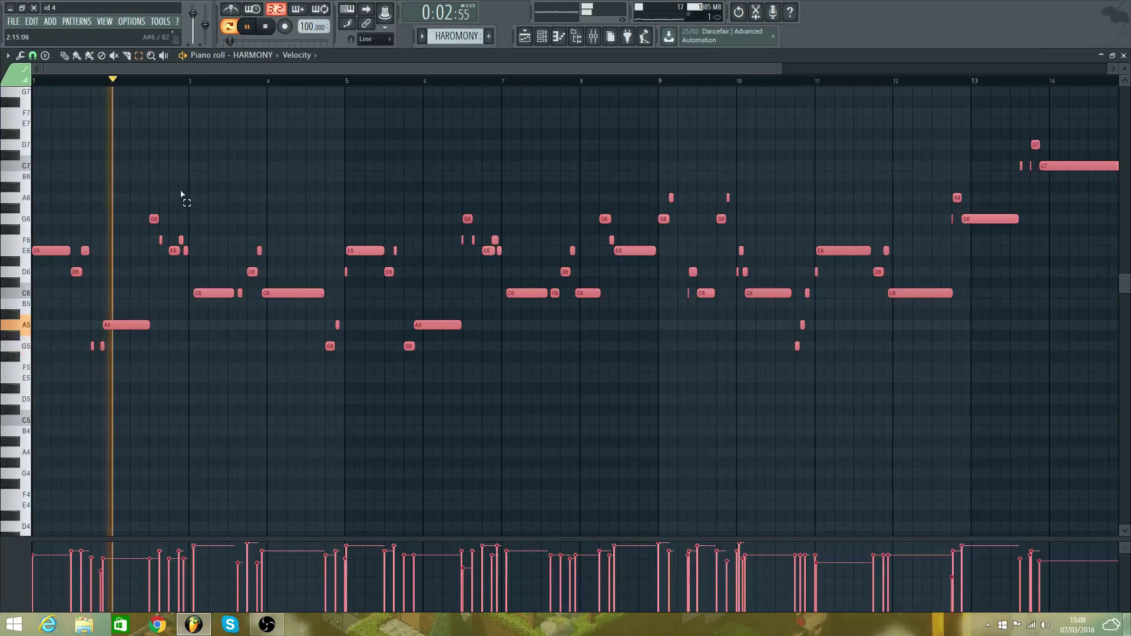
key(space)
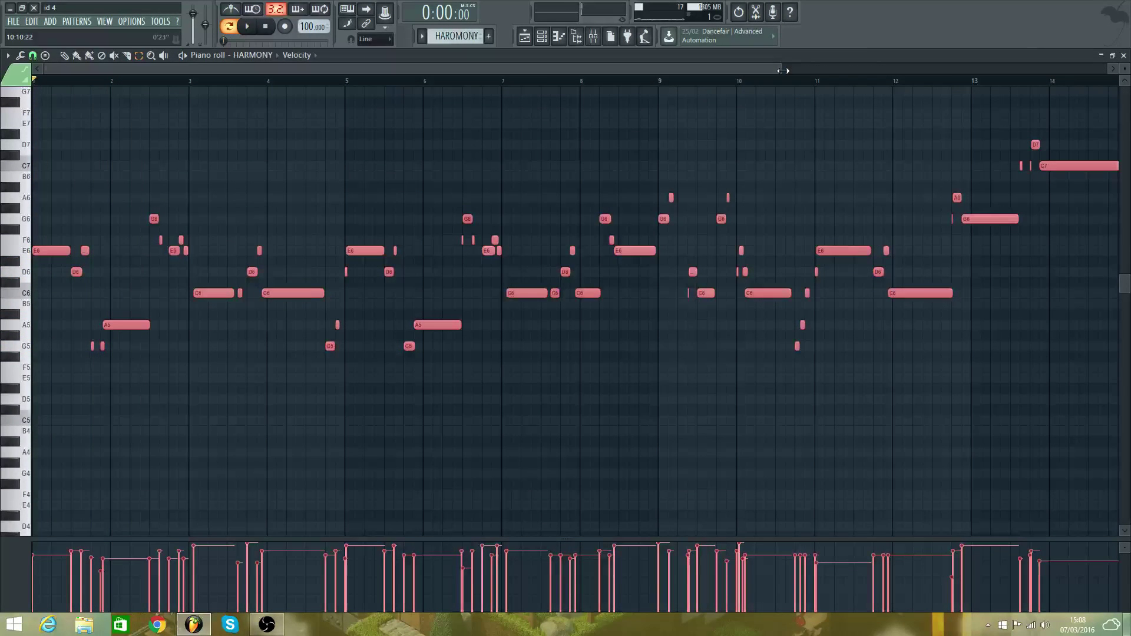
drag(784, 70, 213, 70)
key(space)
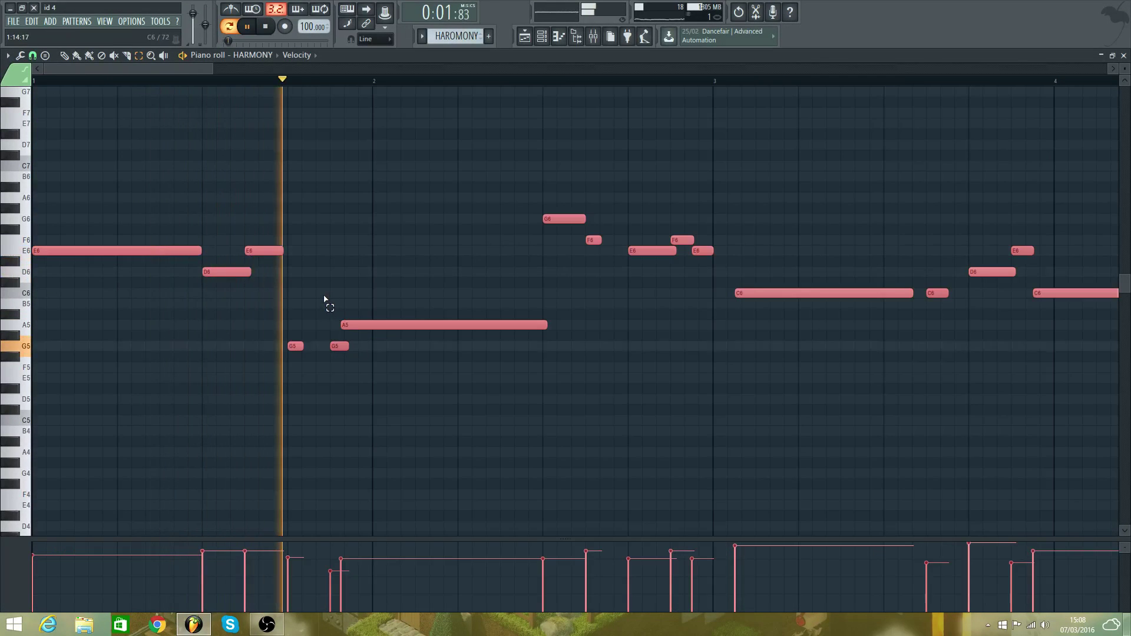
key(space)
key(space)
click(65, 55)
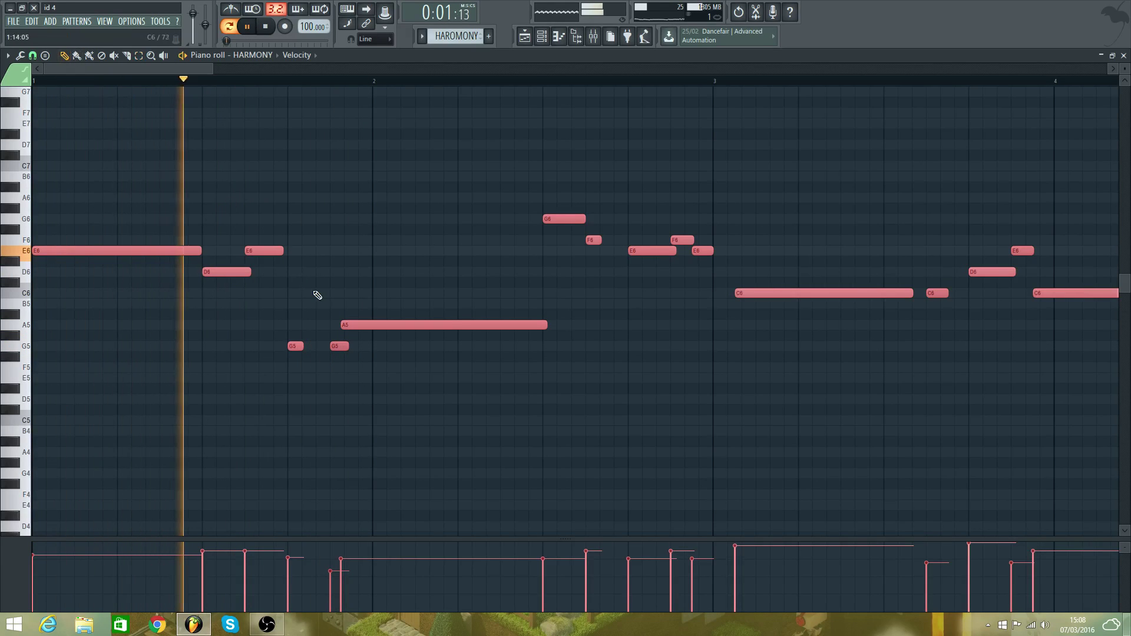
click(328, 295)
right_click(329, 298)
right_click(332, 349)
- Move the long A5 note near the end of bar 1 slightly earlier to start at 1:15:00, and play the result
key(space)
key(space)
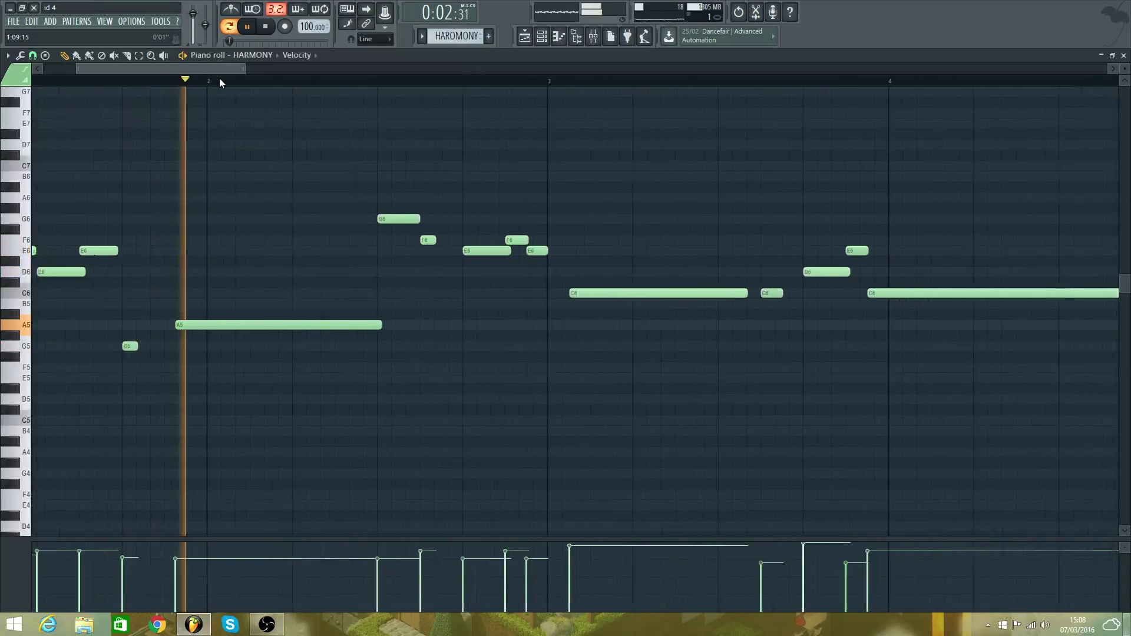
key(space)
key(space)
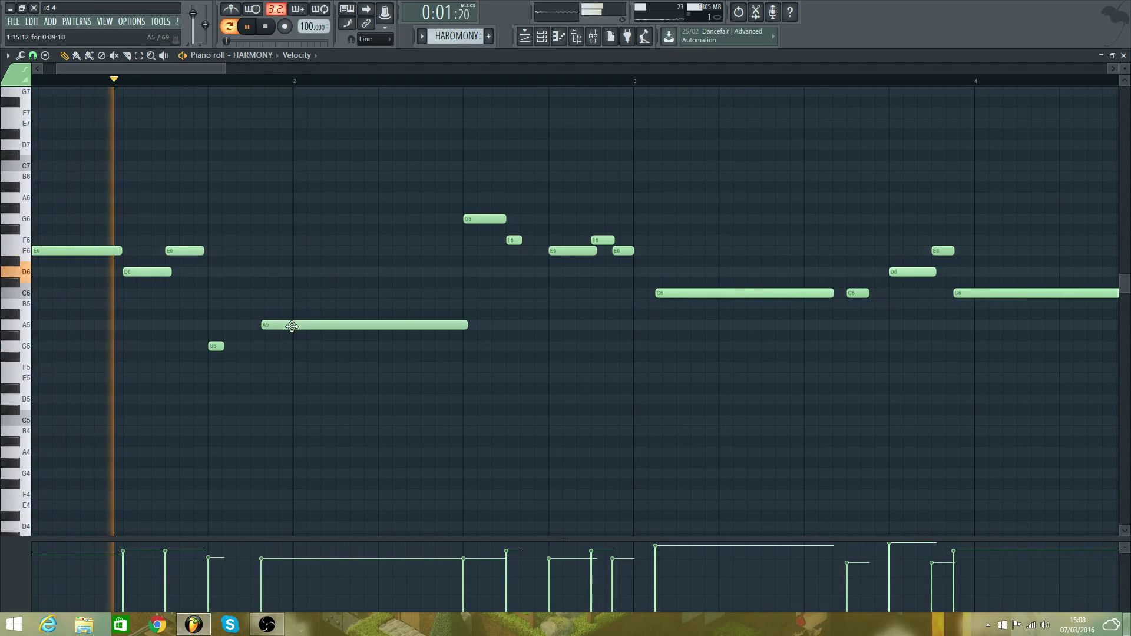
right_click(259, 326)
click(252, 326)
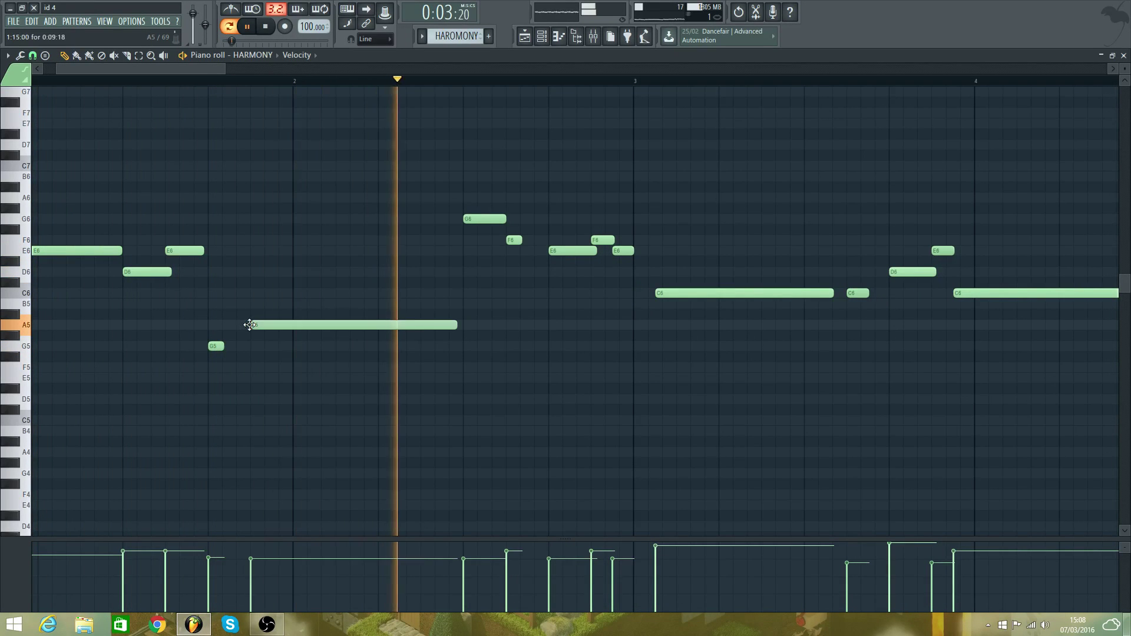
key(space)
key(space)
key(space)
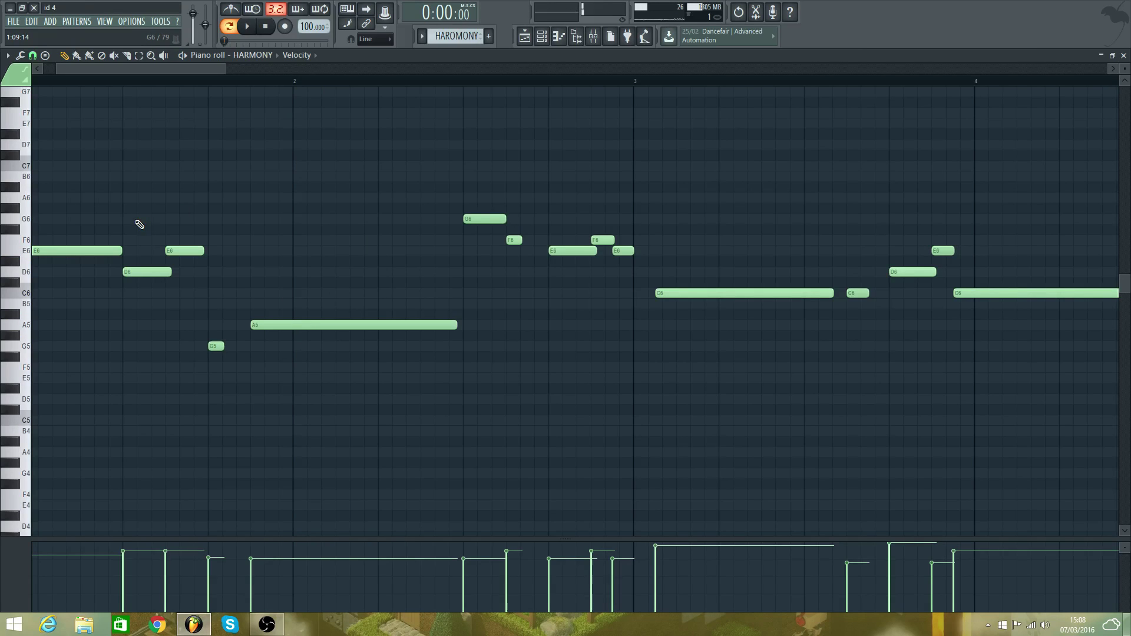
- Move the HAROMONY clip to bar 129 and place a LEAD clip beneath it at the same bar
key(F5)
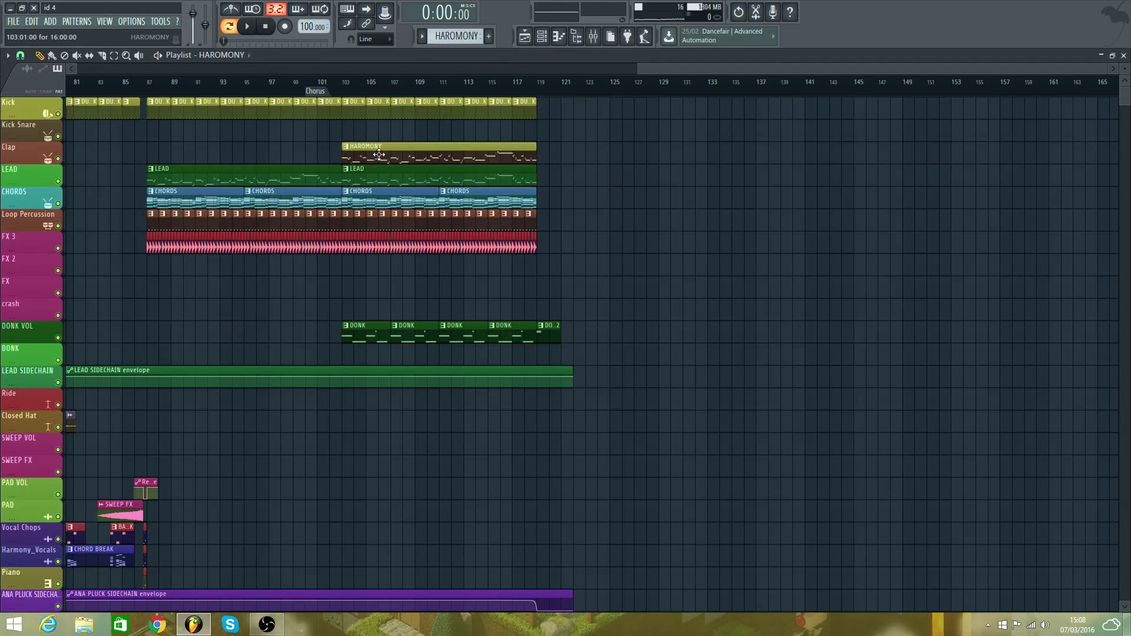
drag(483, 161, 803, 153)
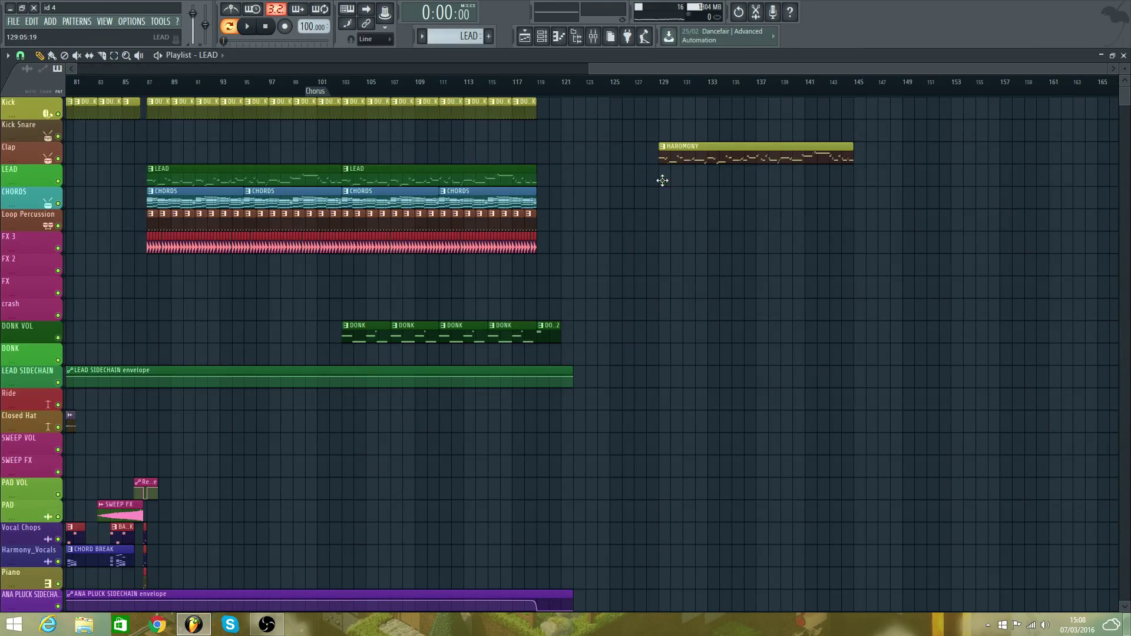
click(662, 180)
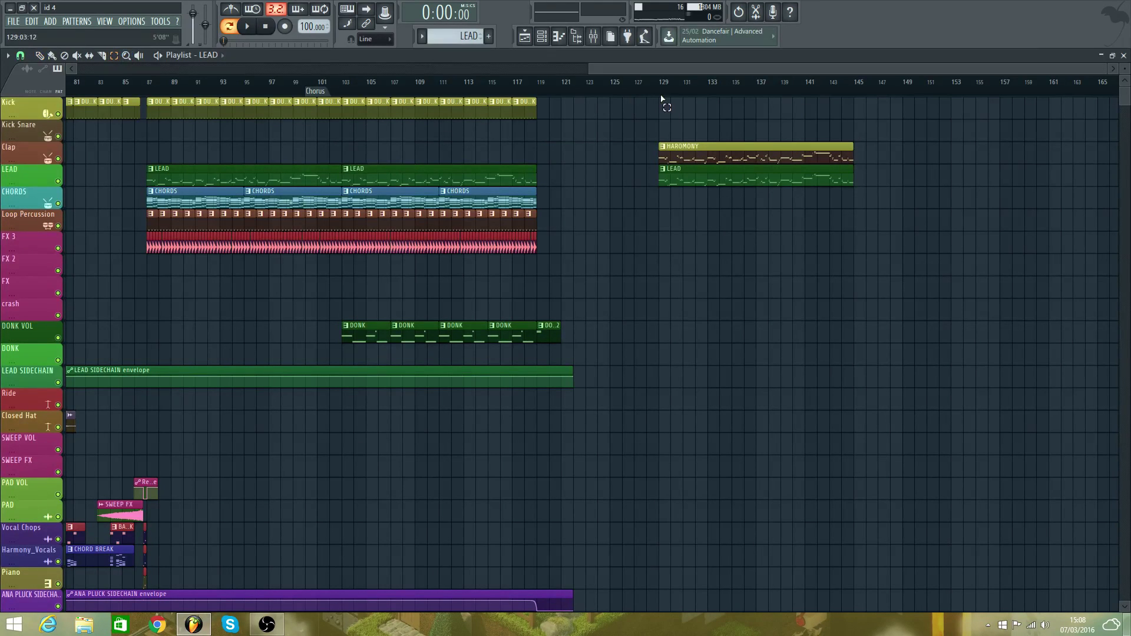
- Set the playback loop to bars 129 to 145 and play the HAROMONY and LEAD clips together
drag(661, 99, 853, 143)
key(space)
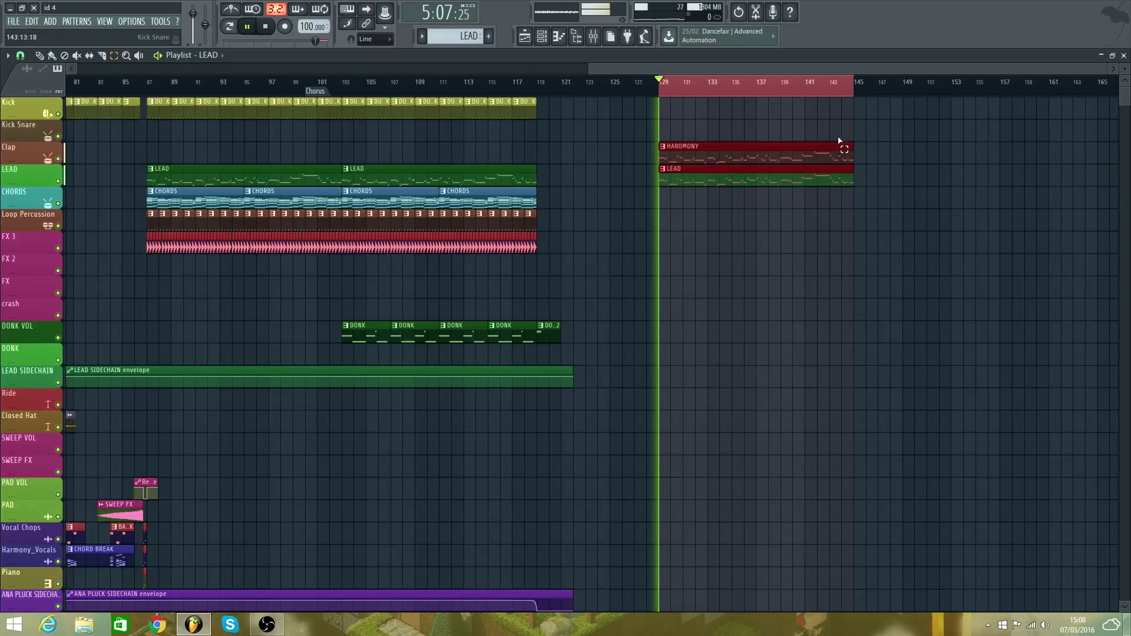
key(space)
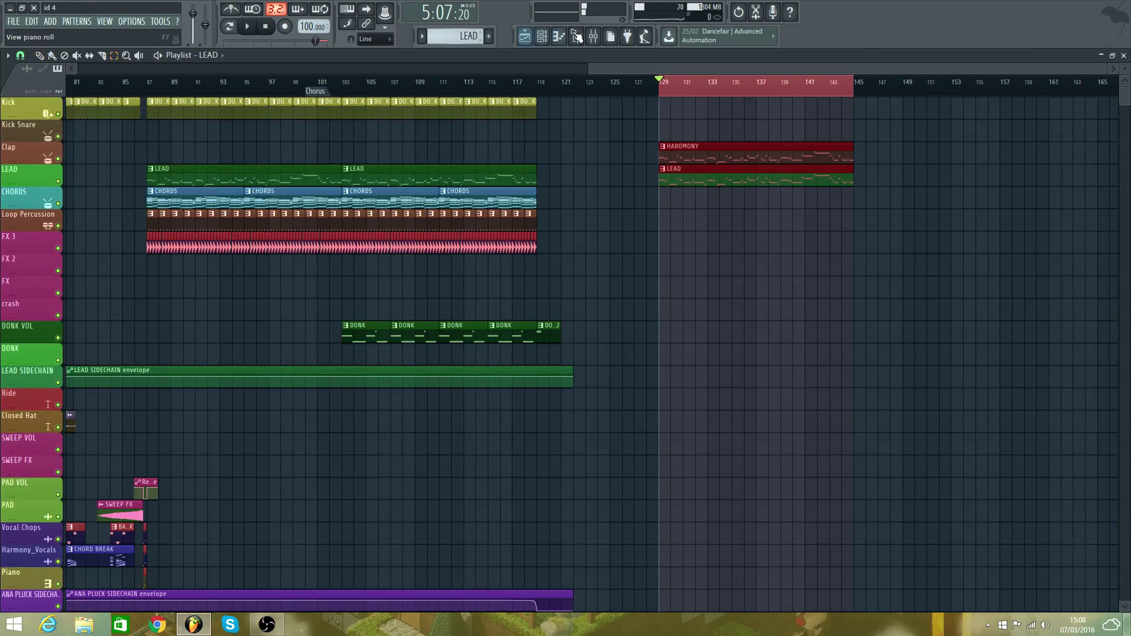
- Look through the channel rack for the channels used by the LEAD pattern while the loop plays
click(556, 45)
key(space)
scroll(713, 559, down, 5)
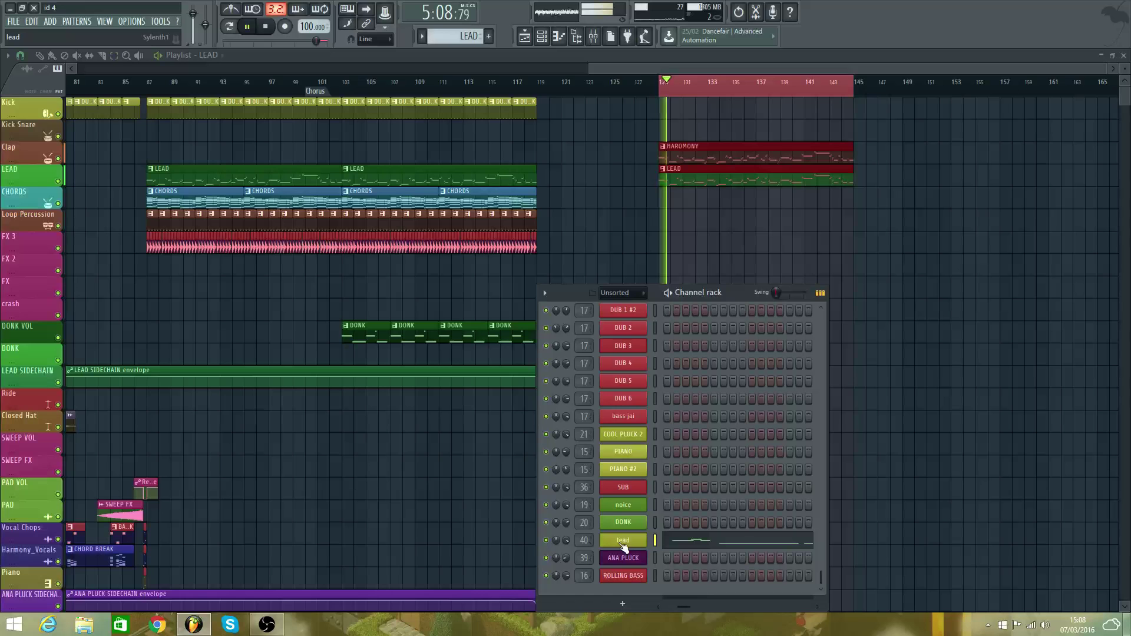
scroll(625, 507, up, 6)
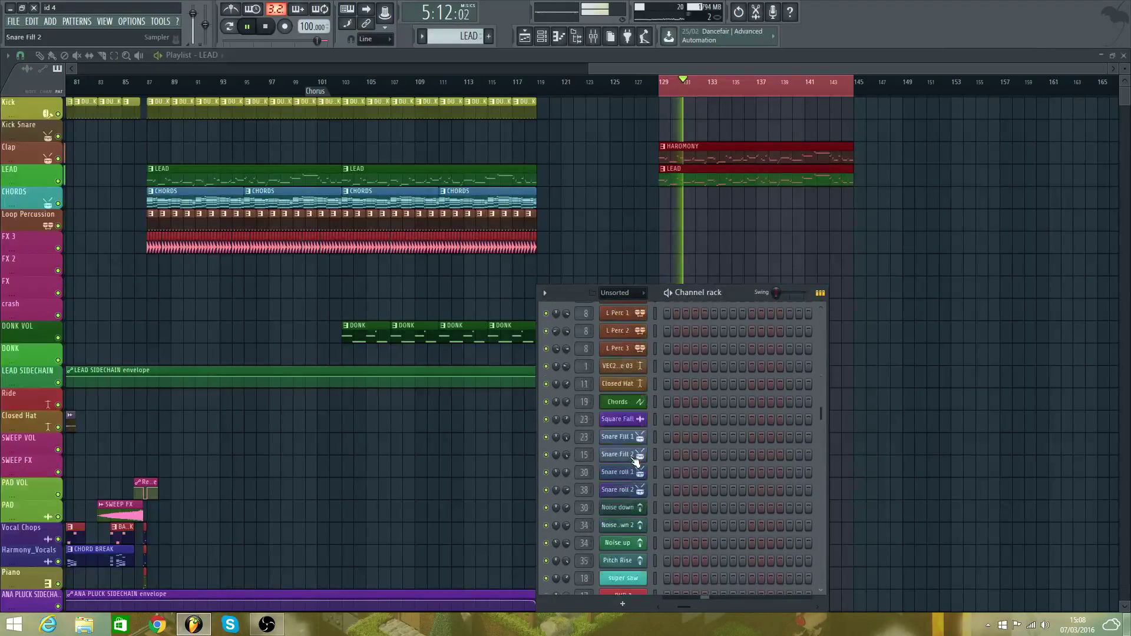
scroll(636, 463, down, 6)
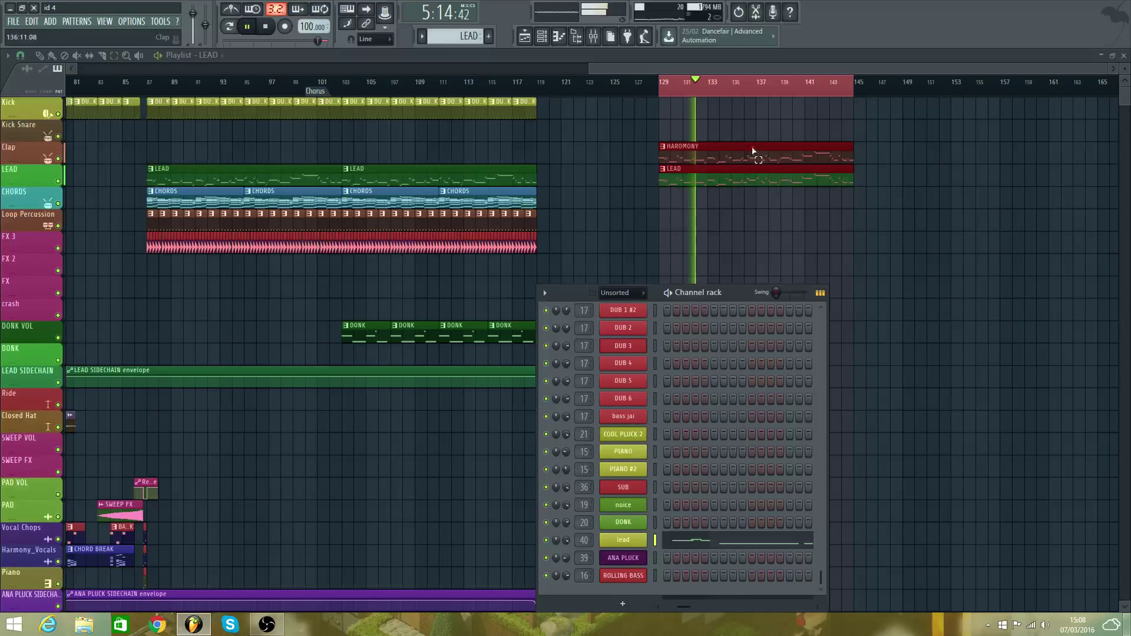
- In the HAROMONY pattern, raise the first three notes of bar 1 to G6, F6 and G6, and play them against the lead
double_click(734, 153)
click(541, 37)
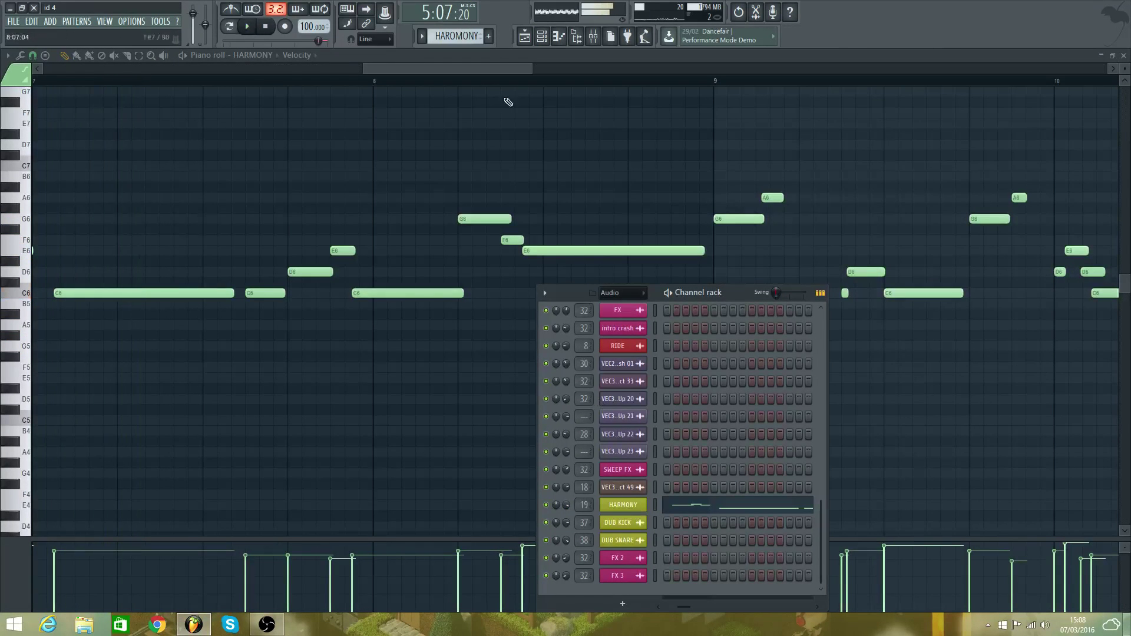
drag(482, 71, 159, 103)
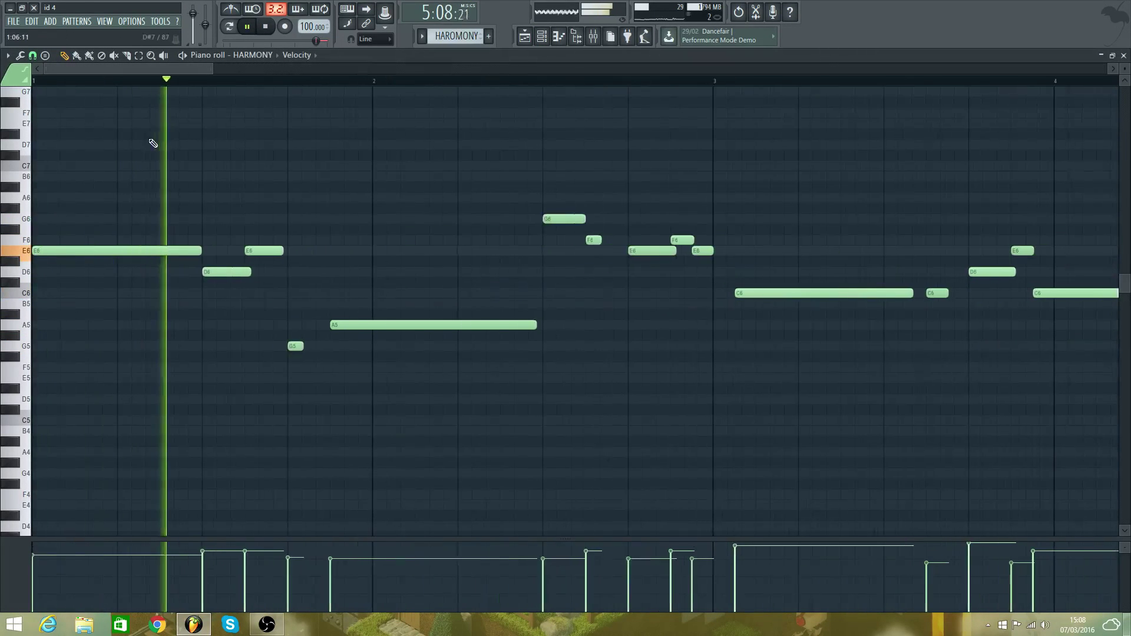
key(space)
drag(45, 251, 30, 218)
key(space)
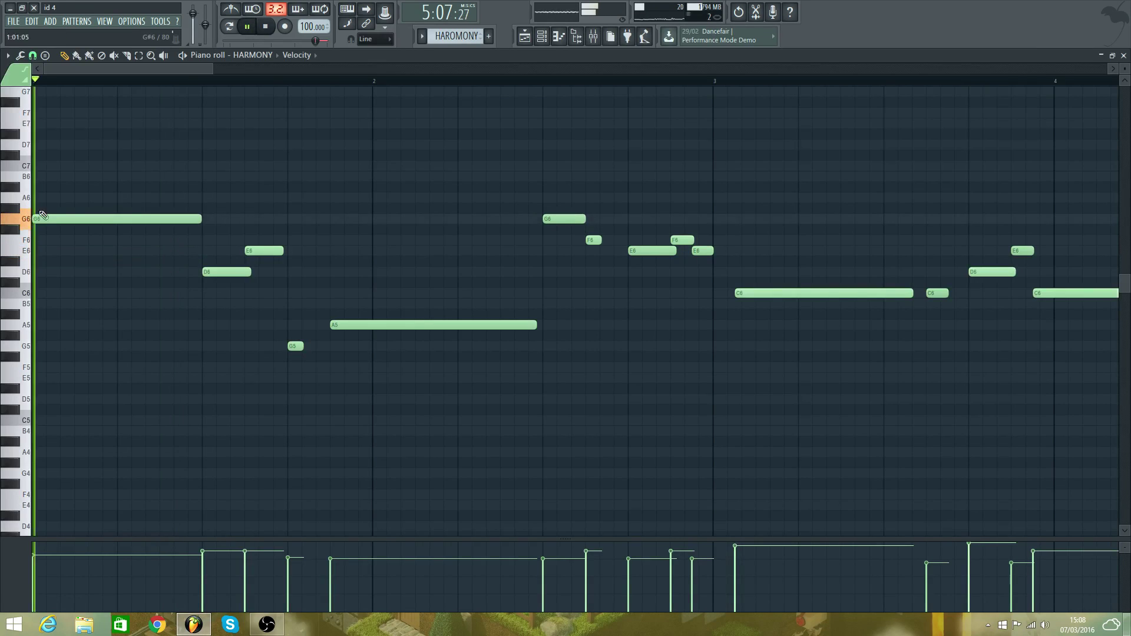
key(space)
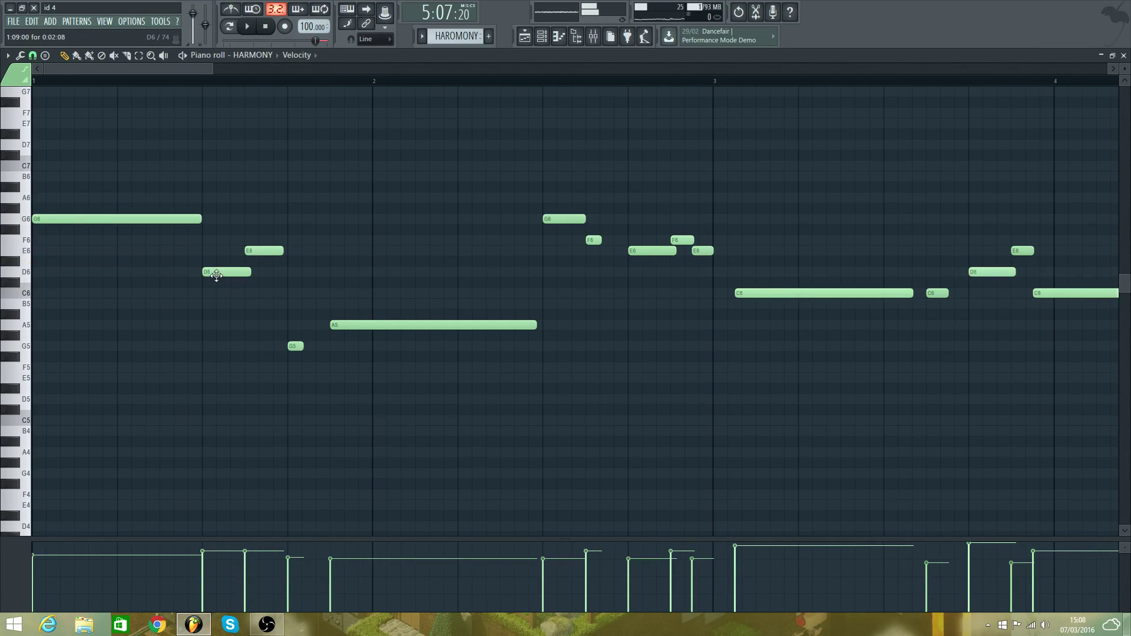
drag(217, 269, 259, 219)
key(space)
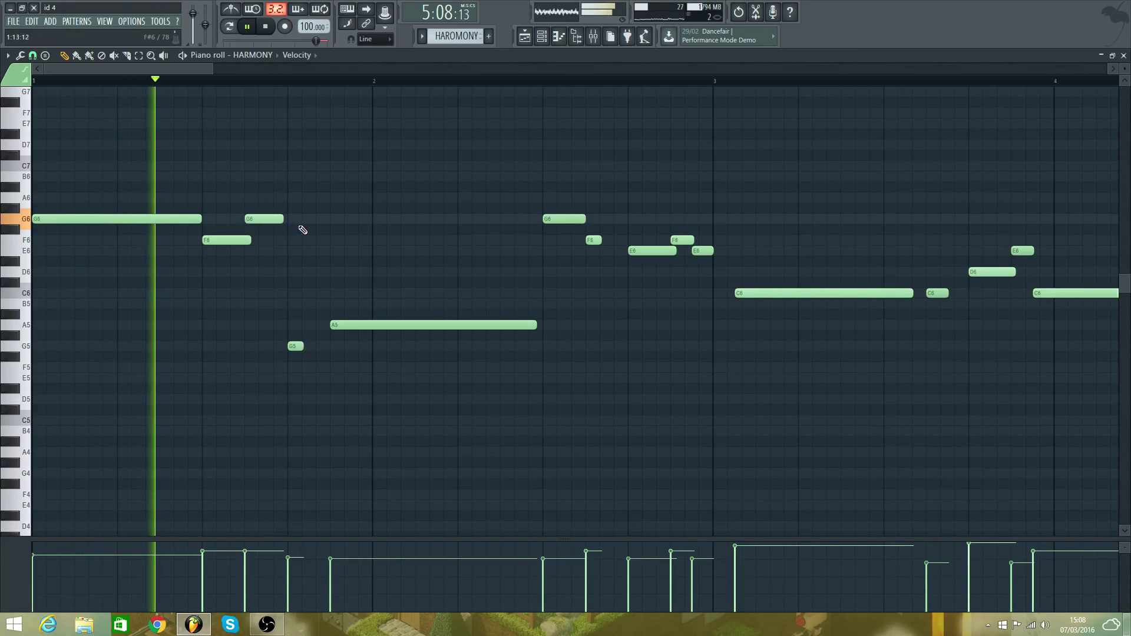
key(space)
- Try raising the first three HAROMONY notes to B6, A6 and B6, and listen to the result
drag(56, 219, 76, 175)
key(space)
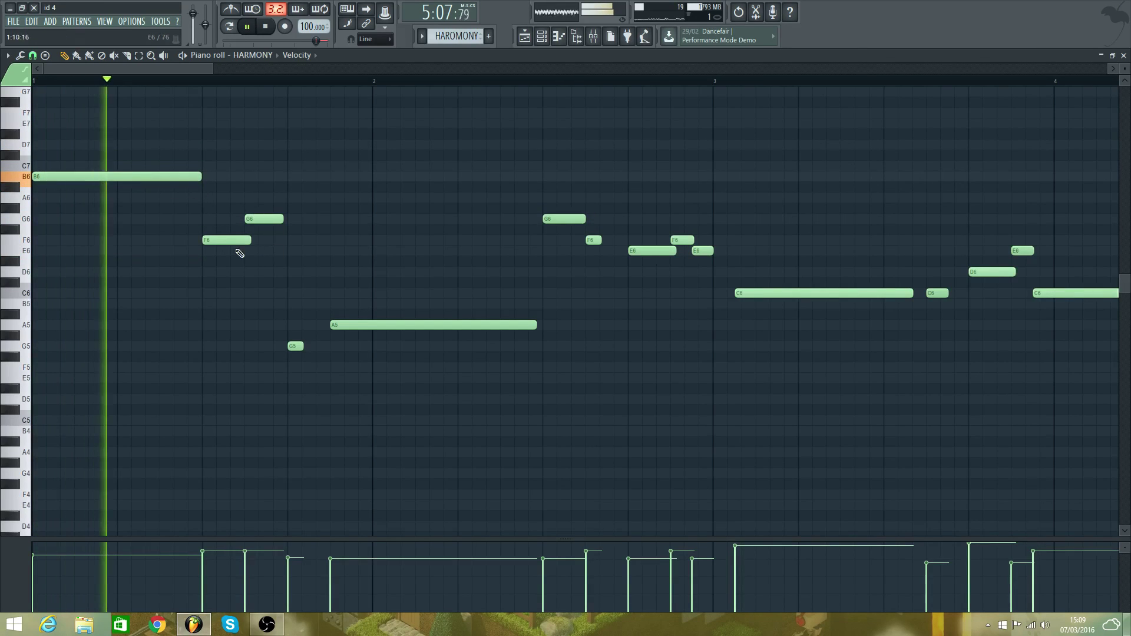
key(space)
drag(222, 241, 252, 176)
key(space)
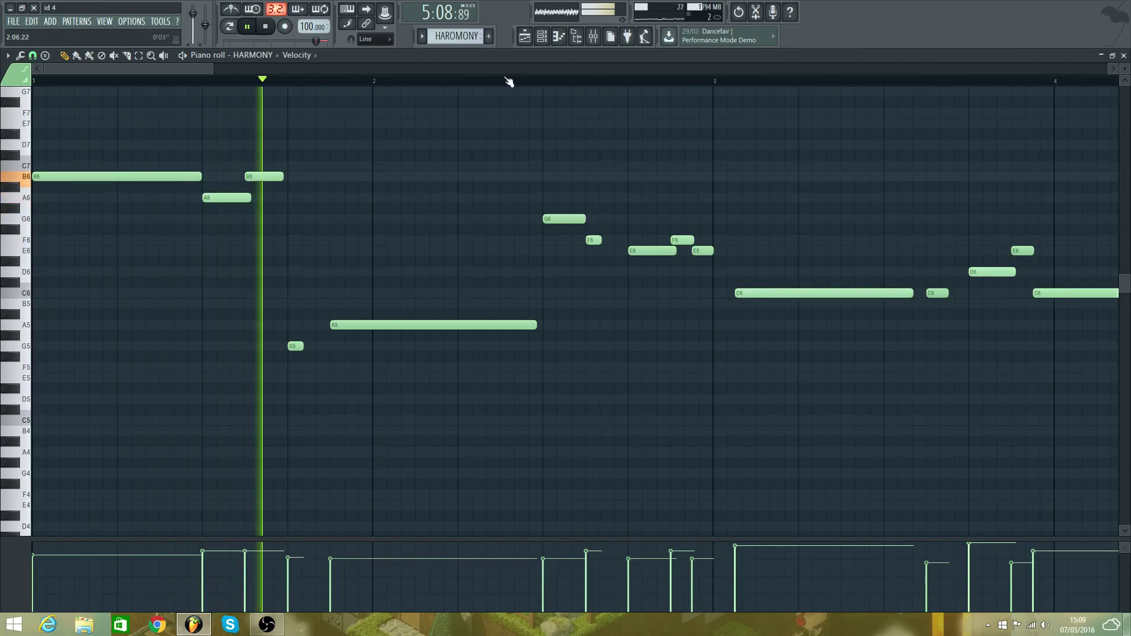
key(space)
- Place a CHORDS clip at bar 129 beneath the LEAD clip and play the loop
click(524, 37)
key(space)
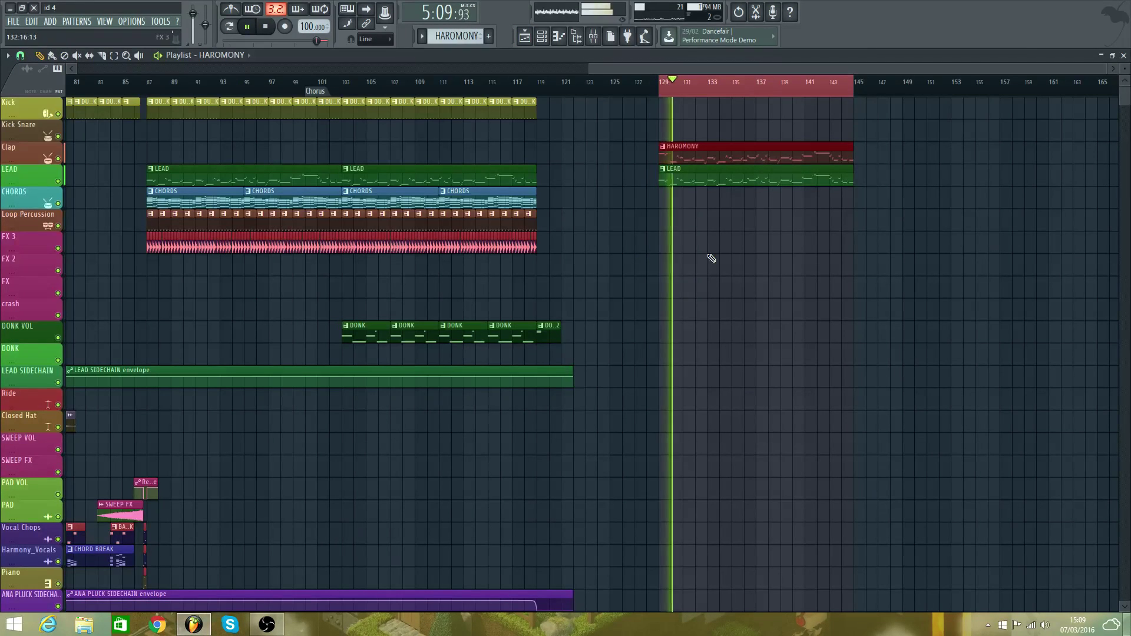
click(404, 193)
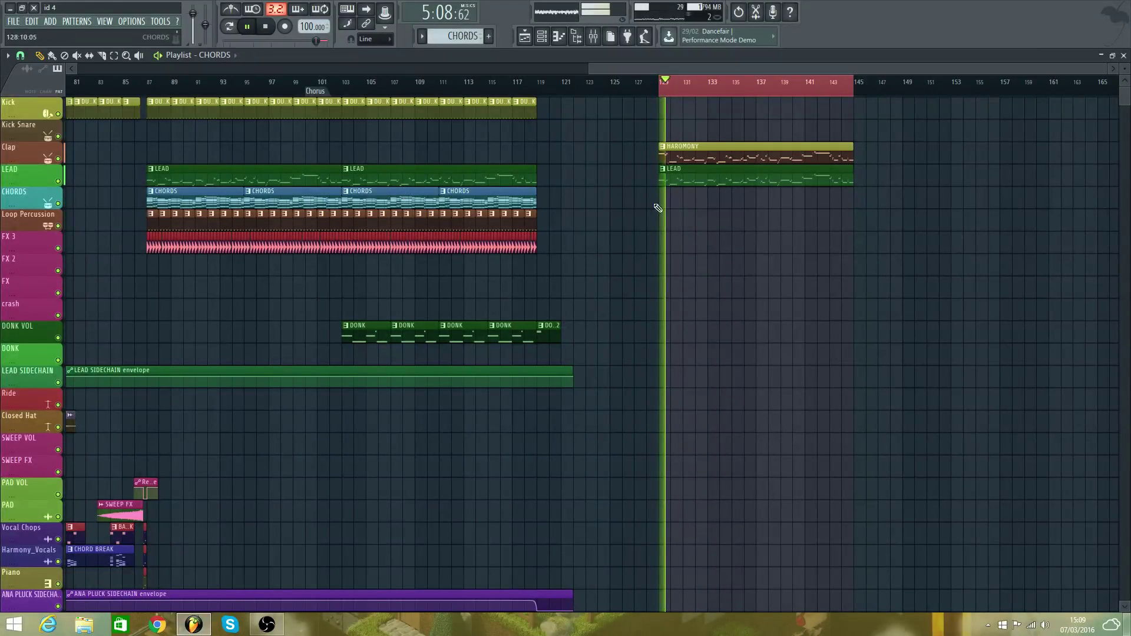
key(space)
click(688, 202)
drag(680, 206, 669, 205)
key(space)
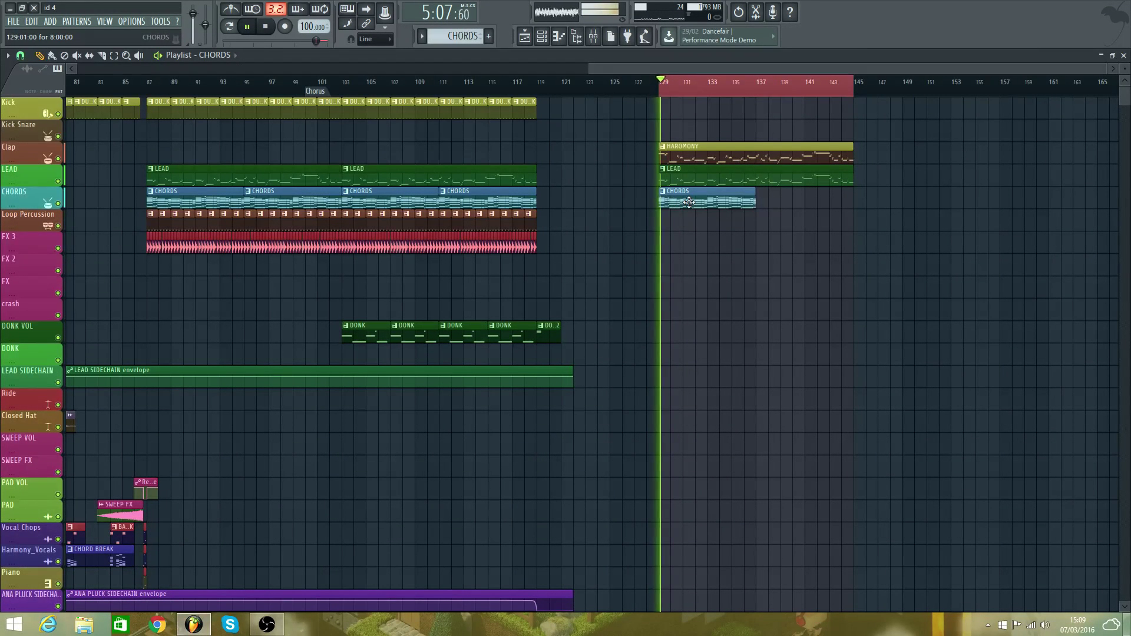
- Reopen the HAROMONY pattern and lower its first three notes to G6, F6 and G6
double_click(672, 156)
key(space)
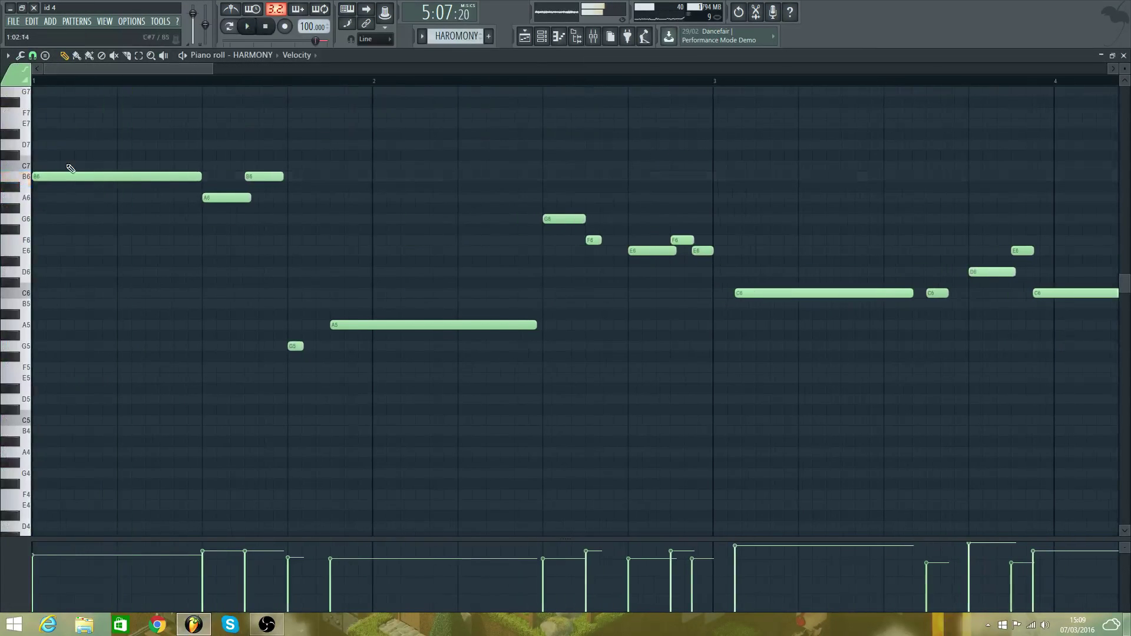
drag(56, 175, 46, 219)
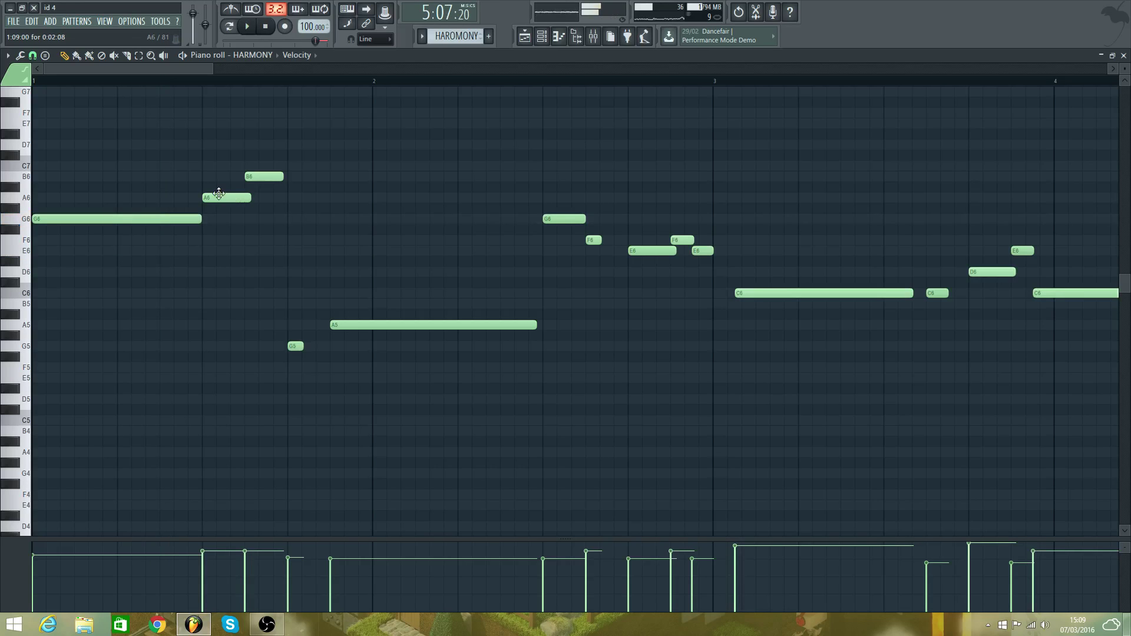
drag(218, 194, 212, 239)
key(space)
drag(253, 176, 257, 223)
key(space)
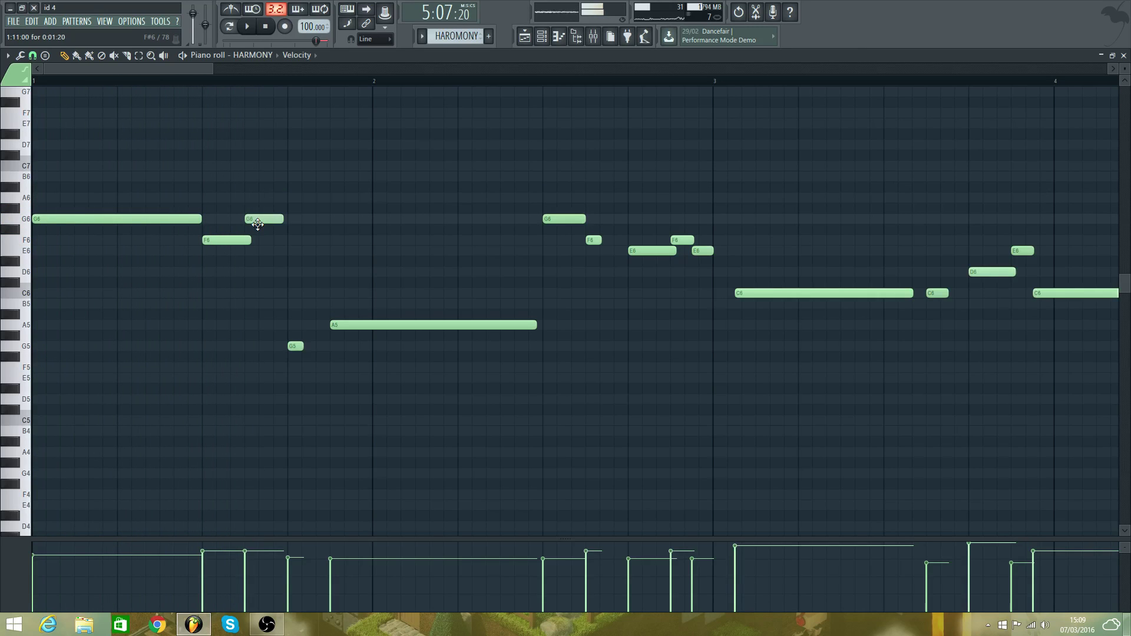
- Play the opening notes, raise the last two notes starting in bar 1 to B5 and C6, and listen to the result
key(space)
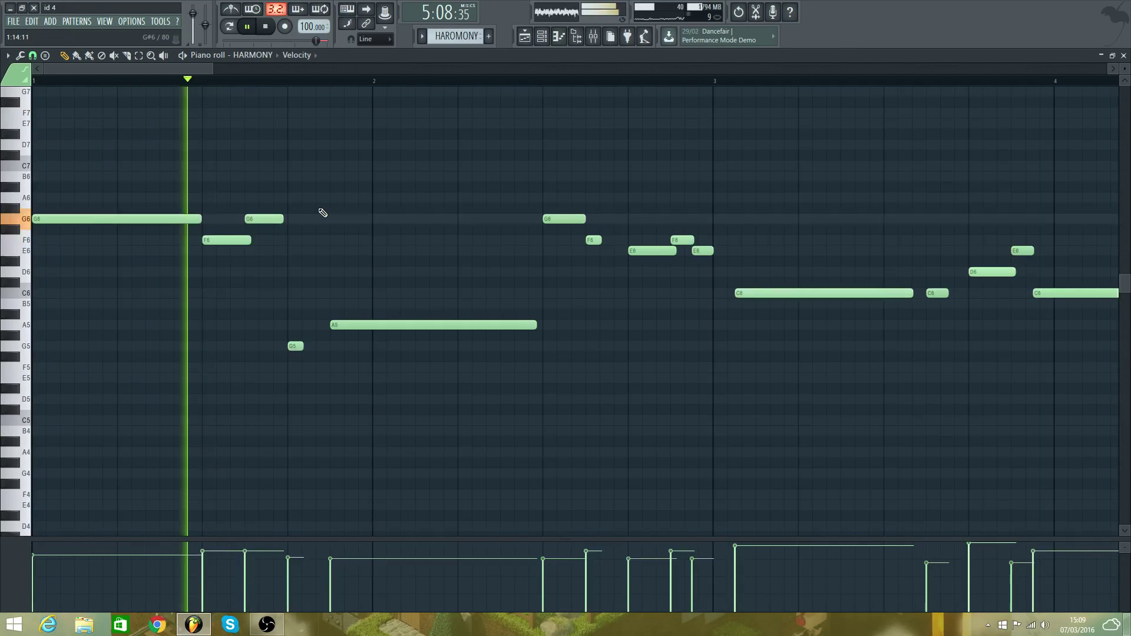
key(space)
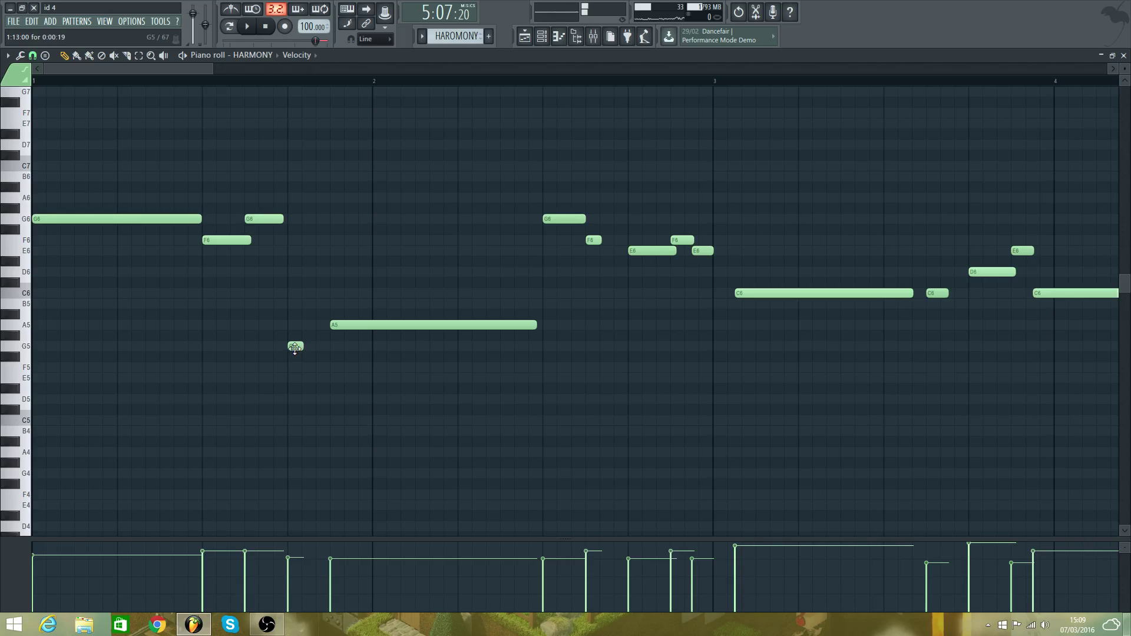
drag(362, 323, 362, 292)
key(space)
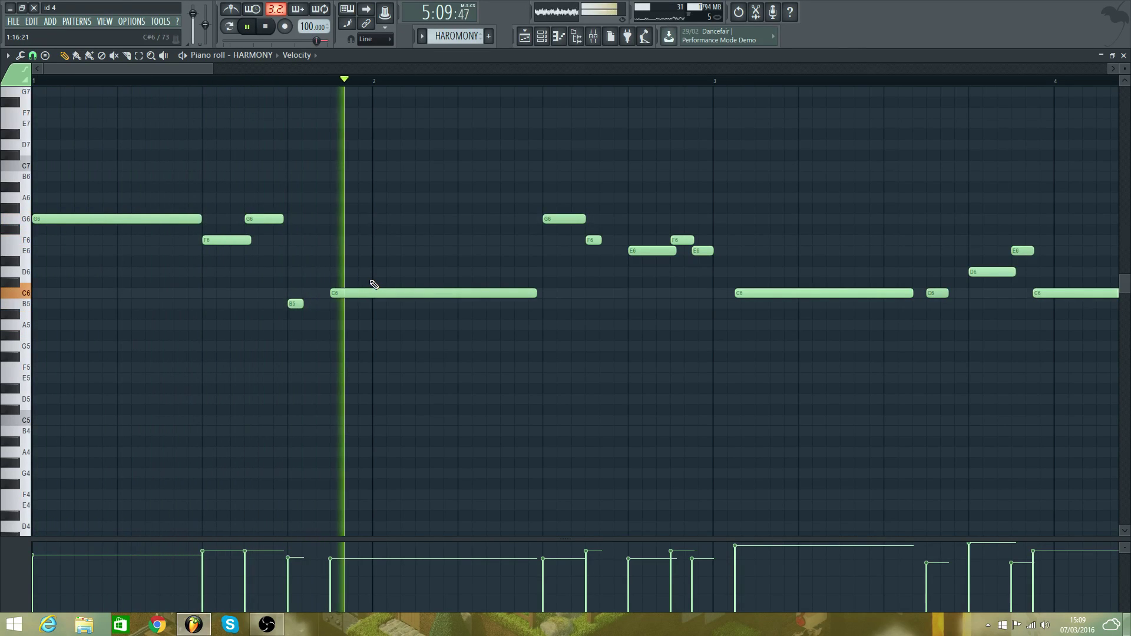
key(space)
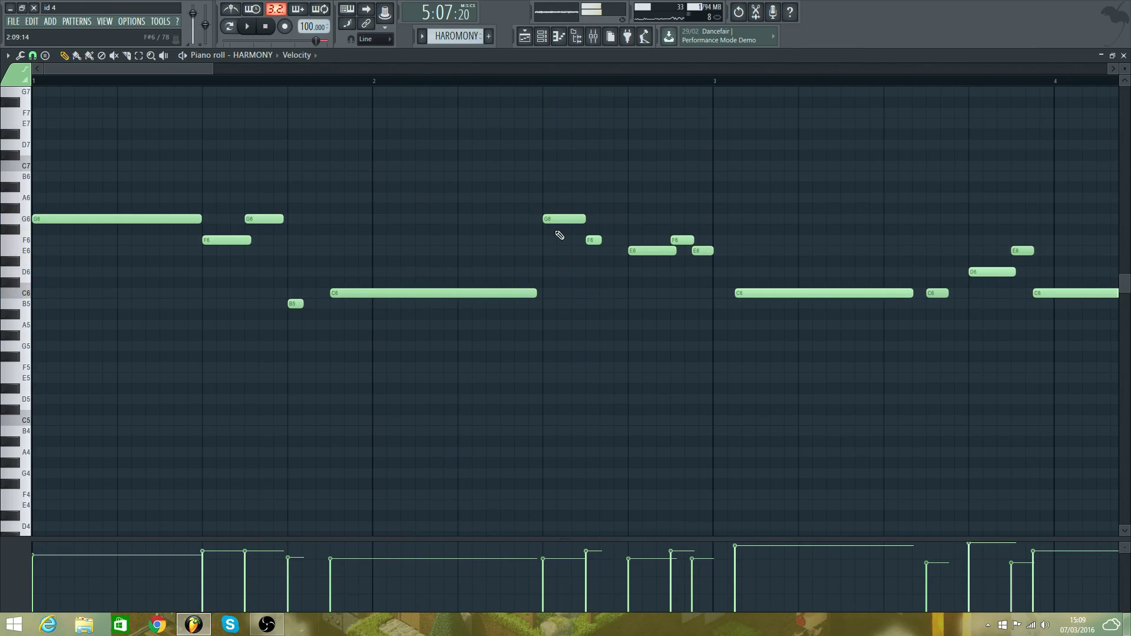
- Raise the first two notes that start in bar 2 to B6 and A6, and play them back
drag(554, 217, 560, 179)
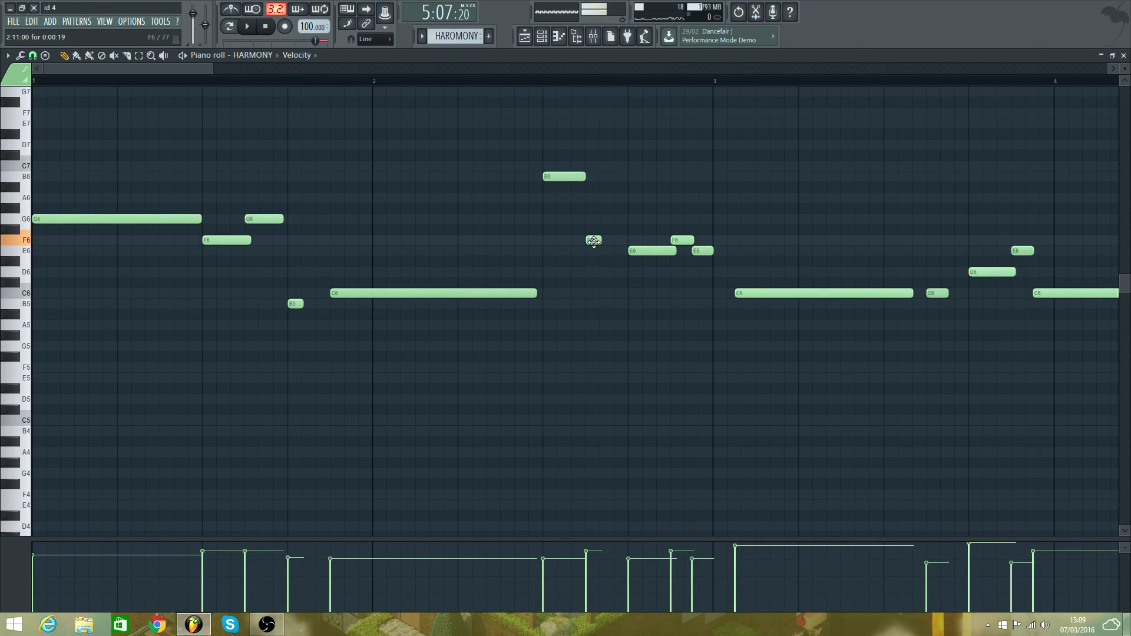
drag(594, 241, 594, 196)
key(space)
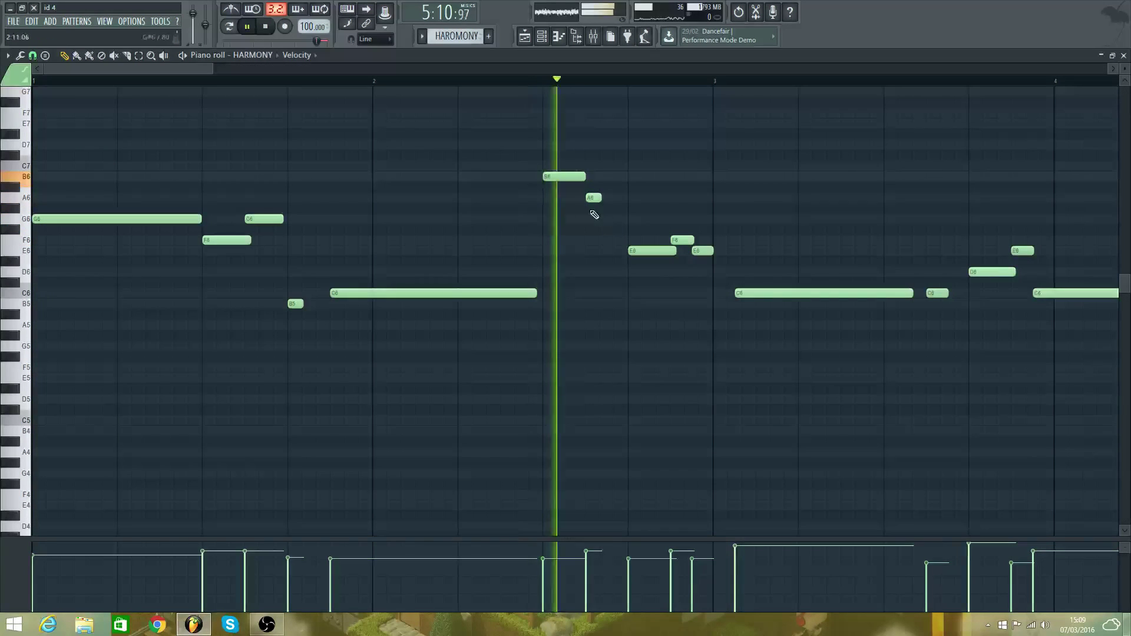
key(space)
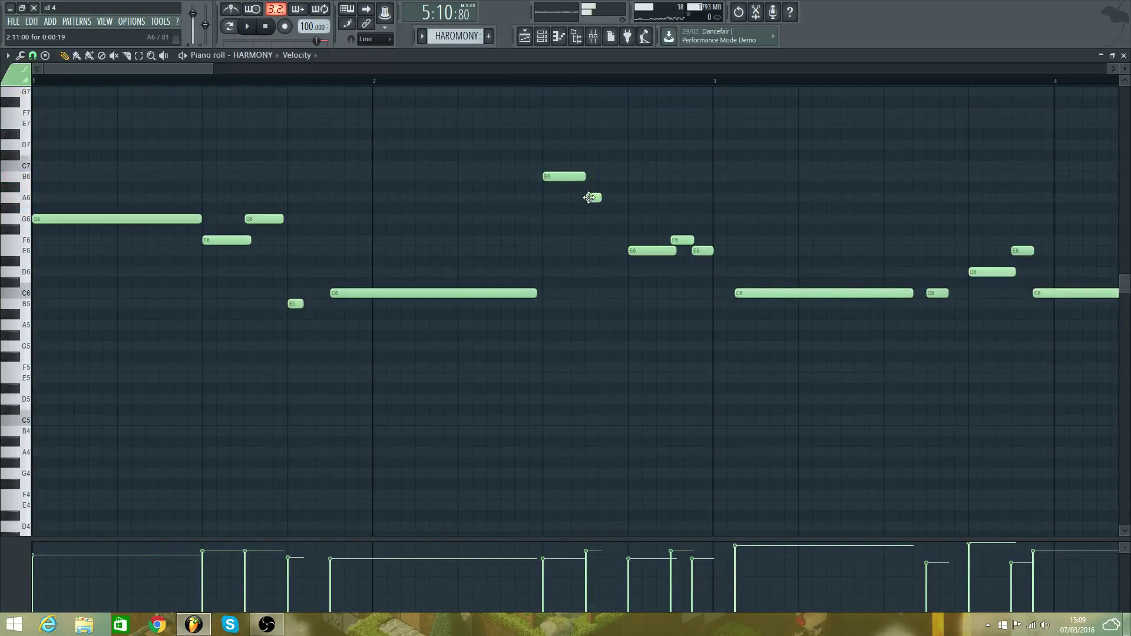
key(space)
key(space)
- Raise the last three notes of bar 2 to G6, A6 and G6, and play them back
click(644, 252)
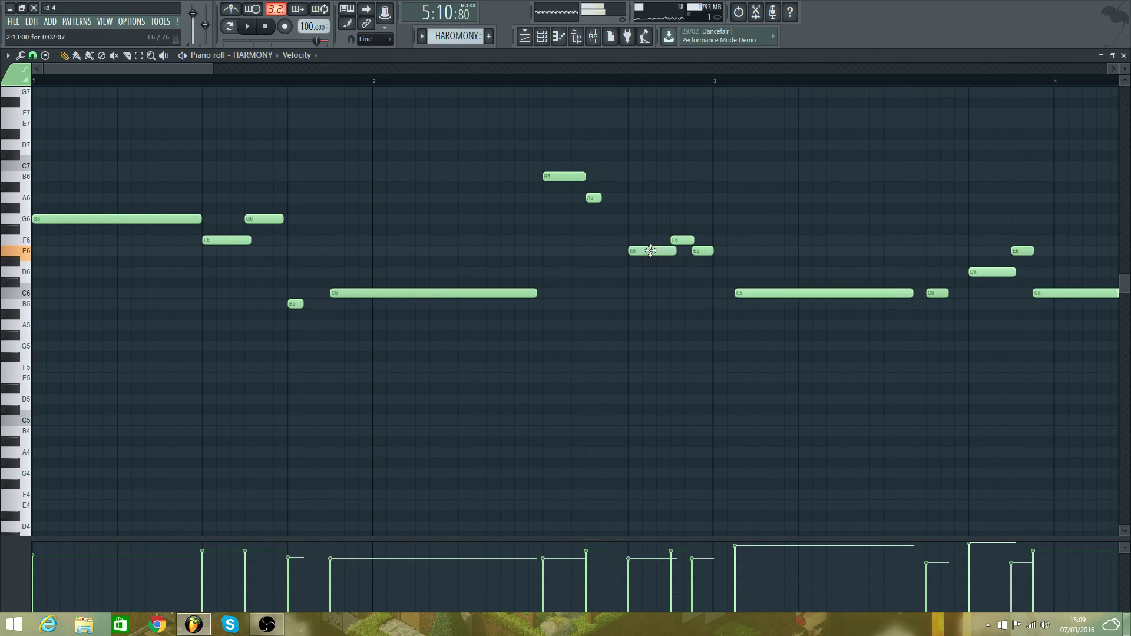
drag(651, 251, 678, 200)
drag(700, 252, 700, 221)
key(space)
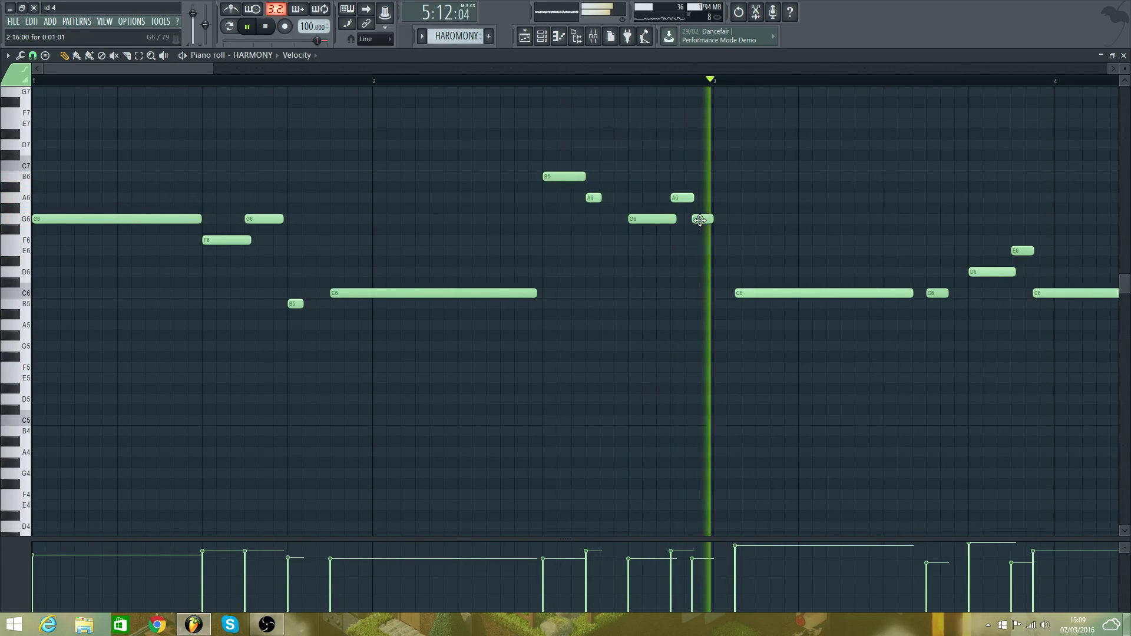
key(space)
- Raise the long first note of bar 3 to E6
drag(752, 292, 747, 248)
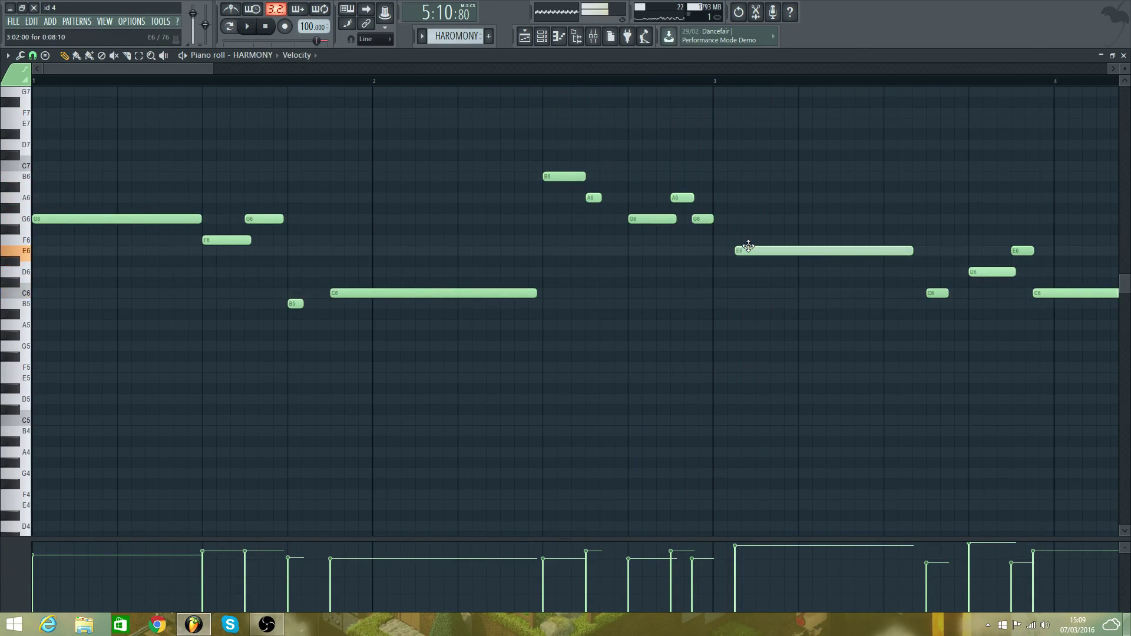
- Raise the three short notes in the second half of bar 3 to E6, F6 and G6, checking the passage by ear
key(space)
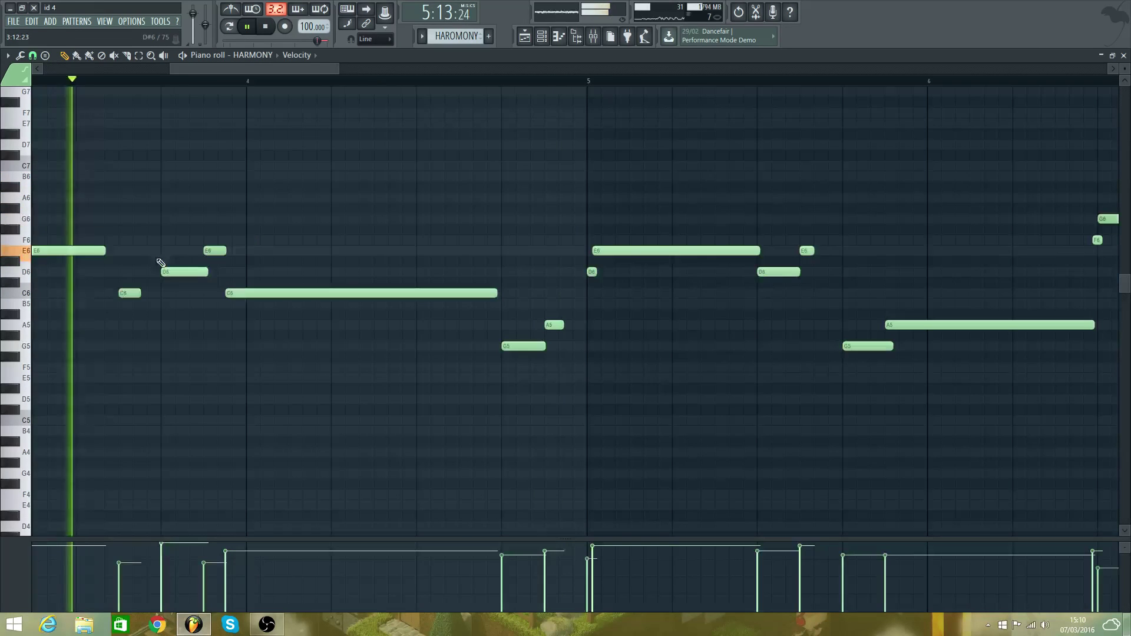
key(space)
drag(122, 294, 126, 251)
key(space)
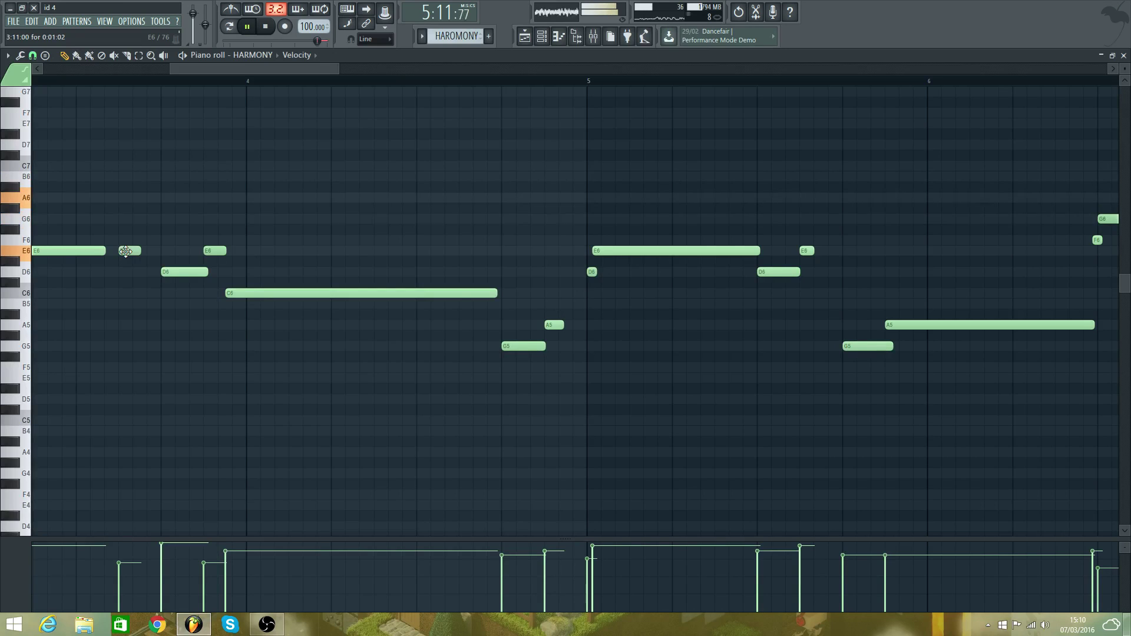
drag(251, 74, 212, 93)
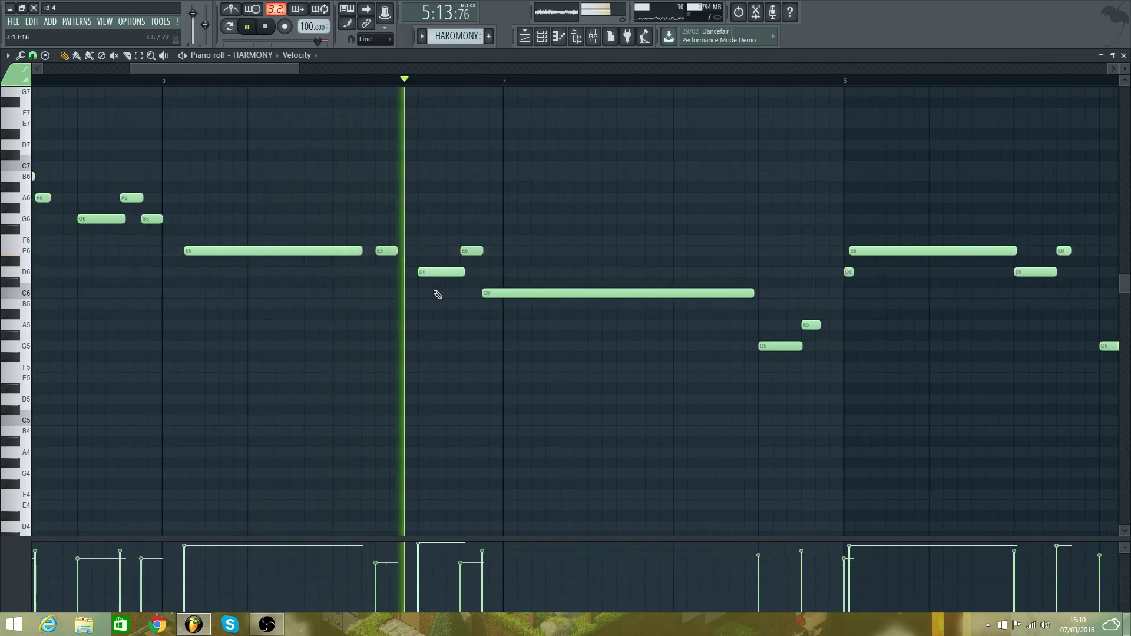
key(space)
drag(436, 273, 471, 221)
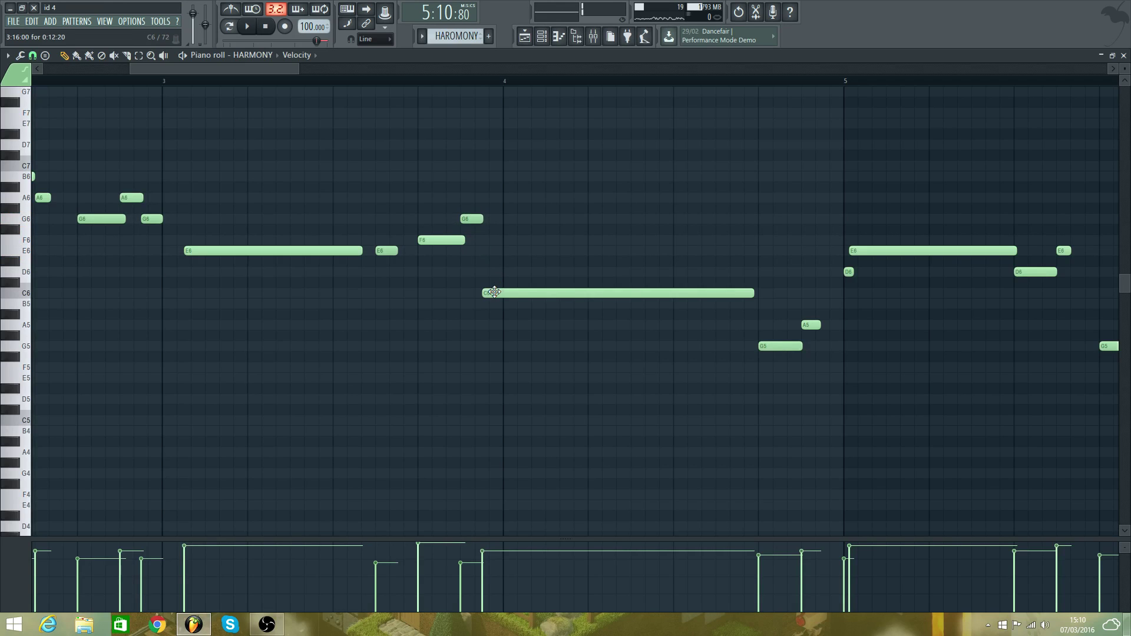
- Raise the long C6 note leading into bar 4 to E6 and shift its start slightly earlier, checking the timing in playback
drag(495, 293, 507, 242)
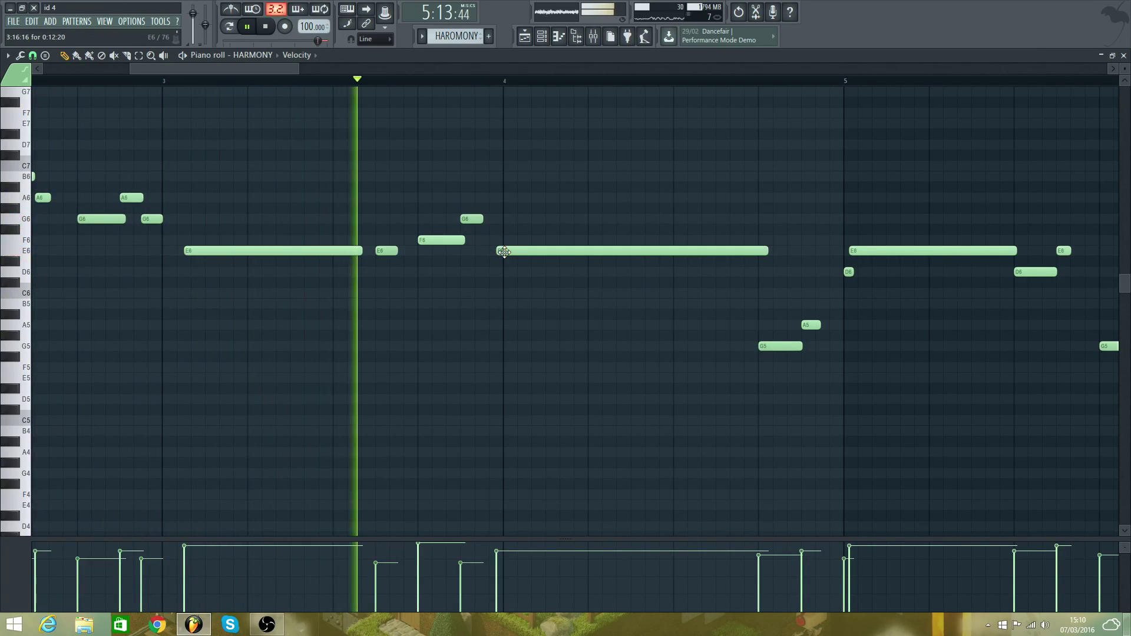
key(space)
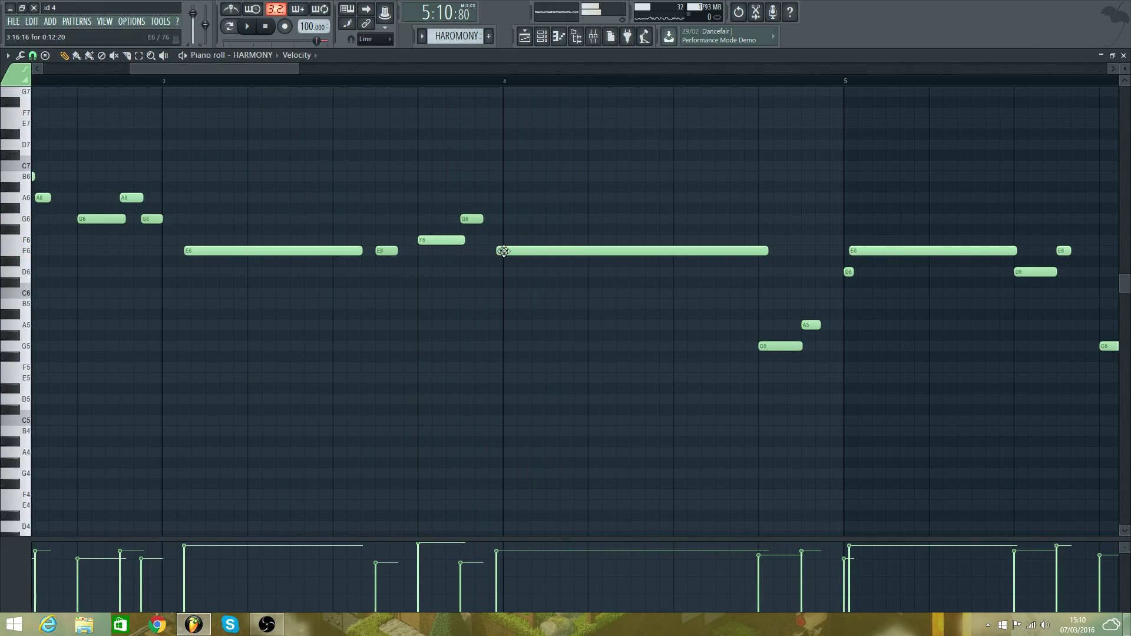
right_click(508, 253)
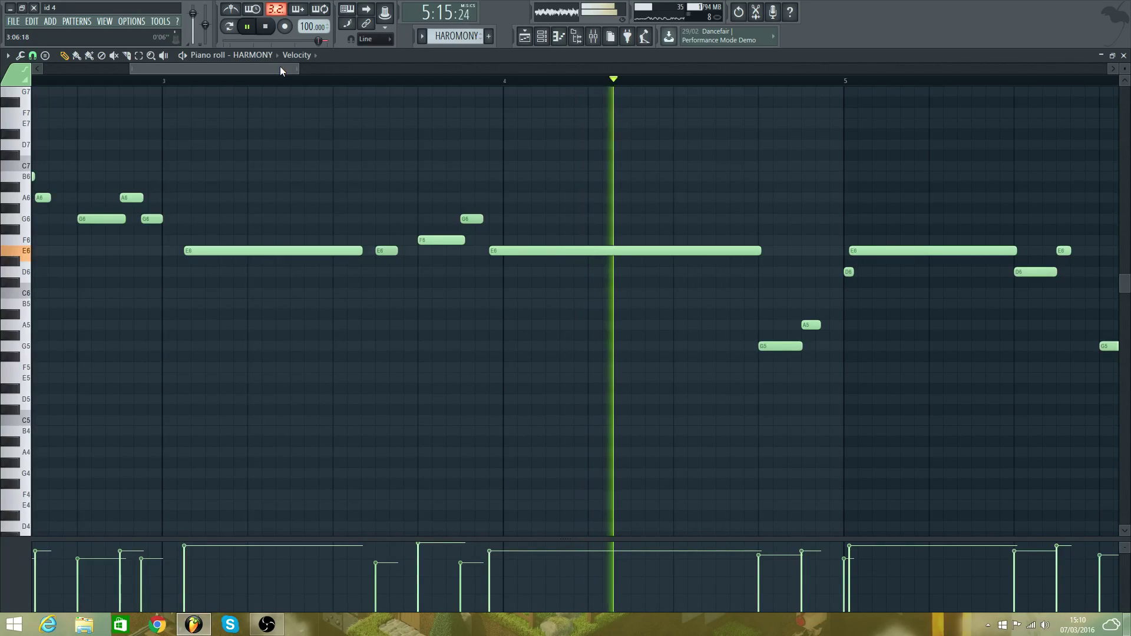
key(space)
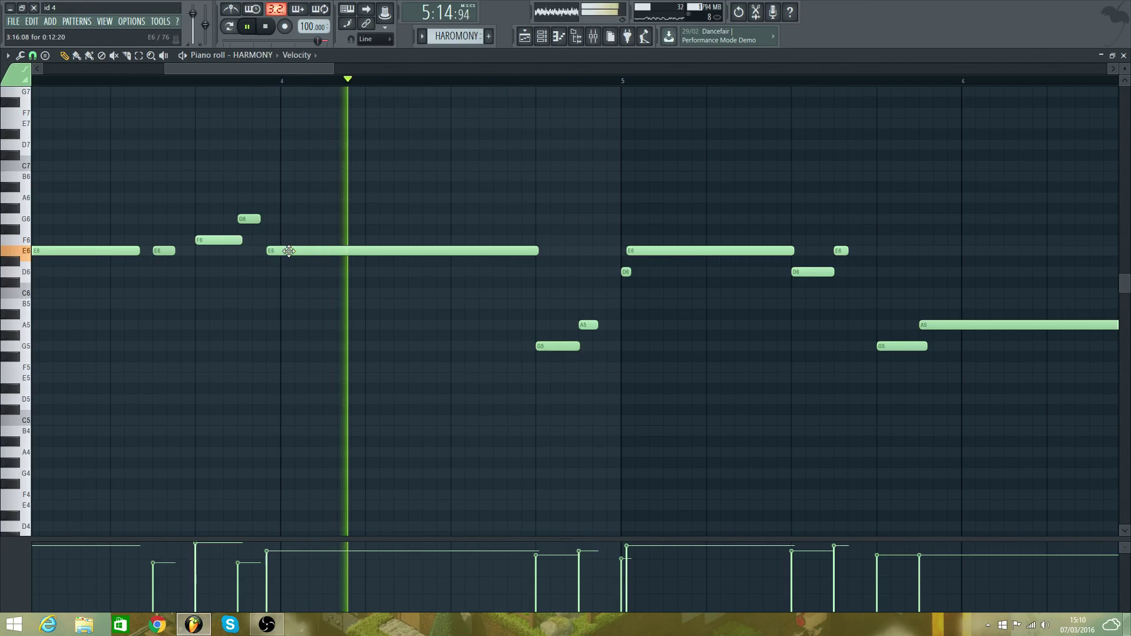
key(space)
key(space)
mouse_move(255, 220)
mouse_down()
mouse_move(271, 220)
mouse_move(265, 252)
mouse_move(252, 252)
mouse_move(260, 224)
mouse_up()
key(space)
key(space)
key(space)
key(space)
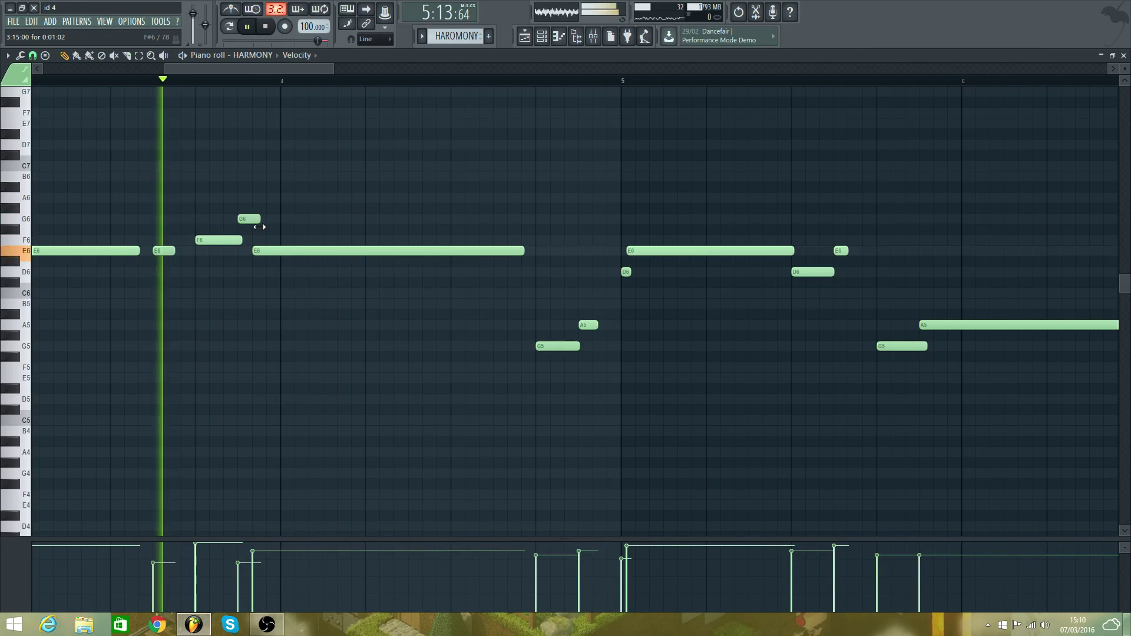
- Raise the short G5 and A5 notes at the end of bar 4 to B5 and C6
drag(262, 69, 304, 72)
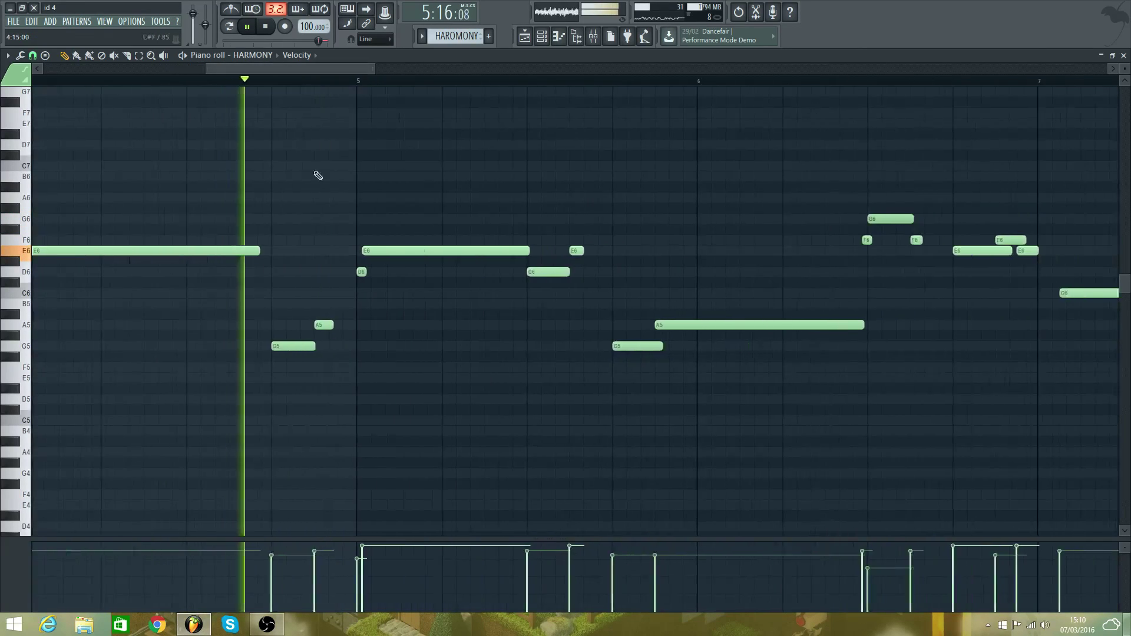
key(space)
drag(284, 337, 328, 301)
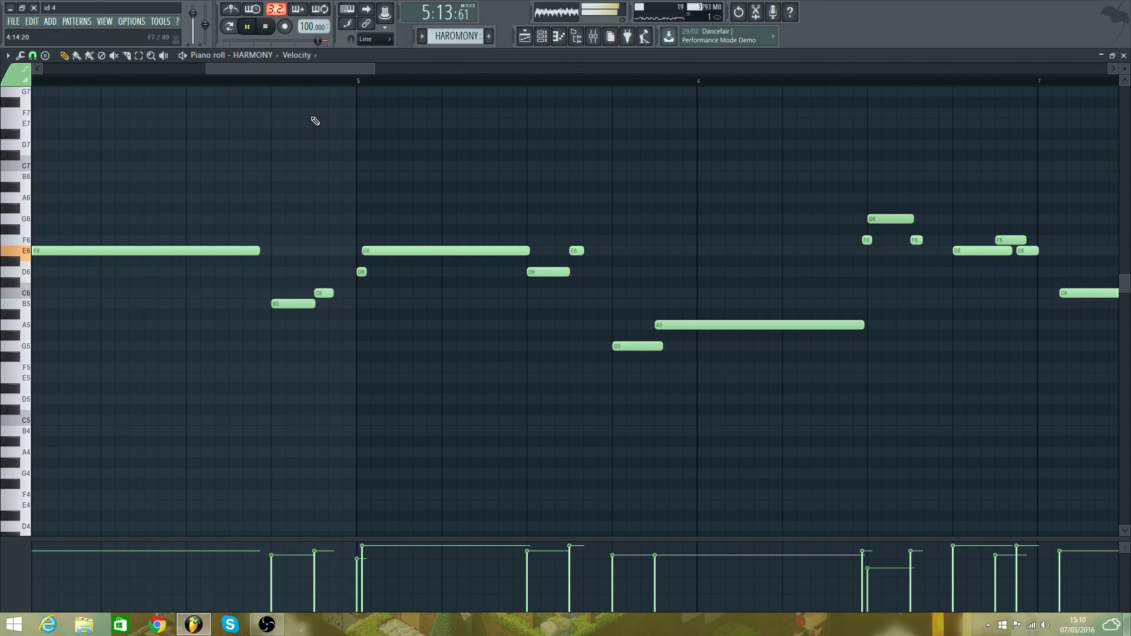
key(space)
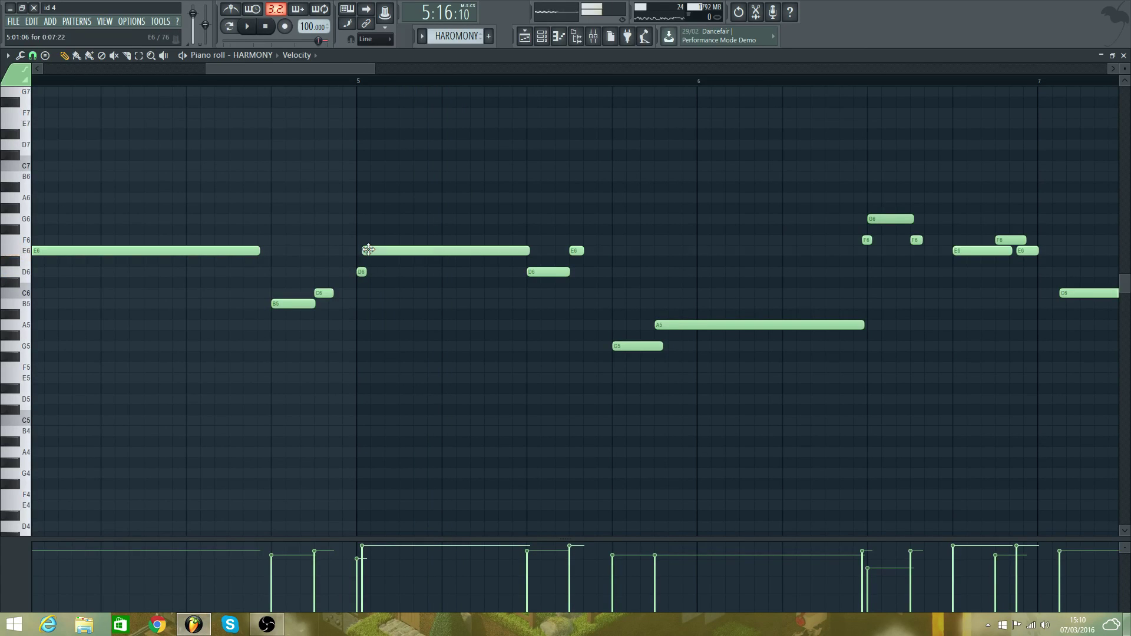
- Move the long E6 note to the exact start of bar 5 at G6, and delete the short D6 note beneath it
right_click(368, 250)
drag(360, 251, 366, 213)
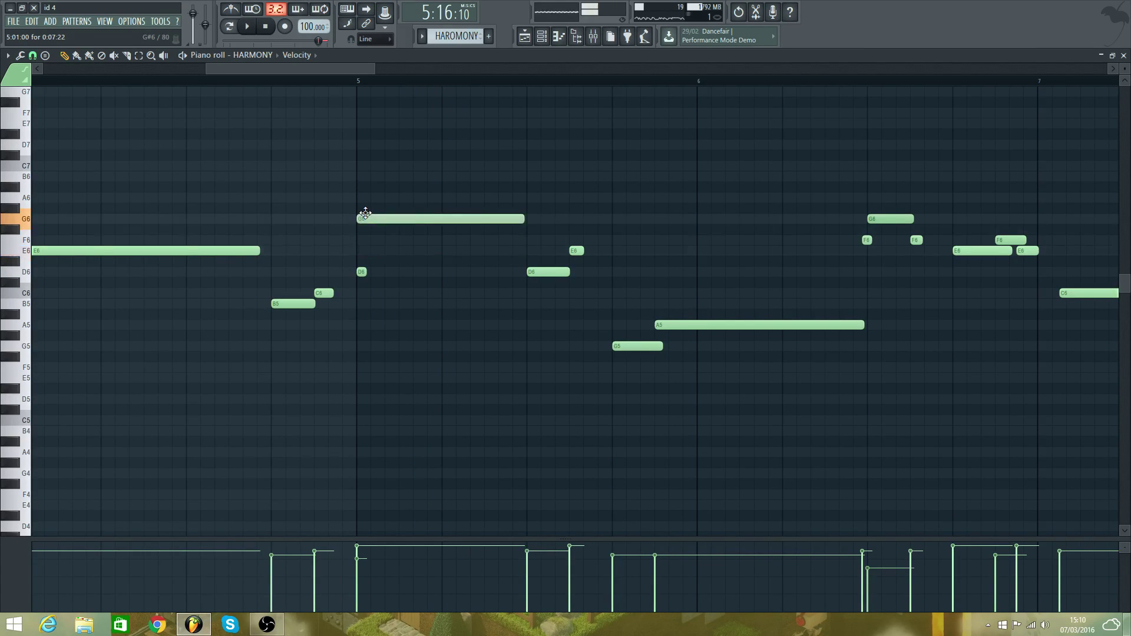
right_click(360, 273)
key(space)
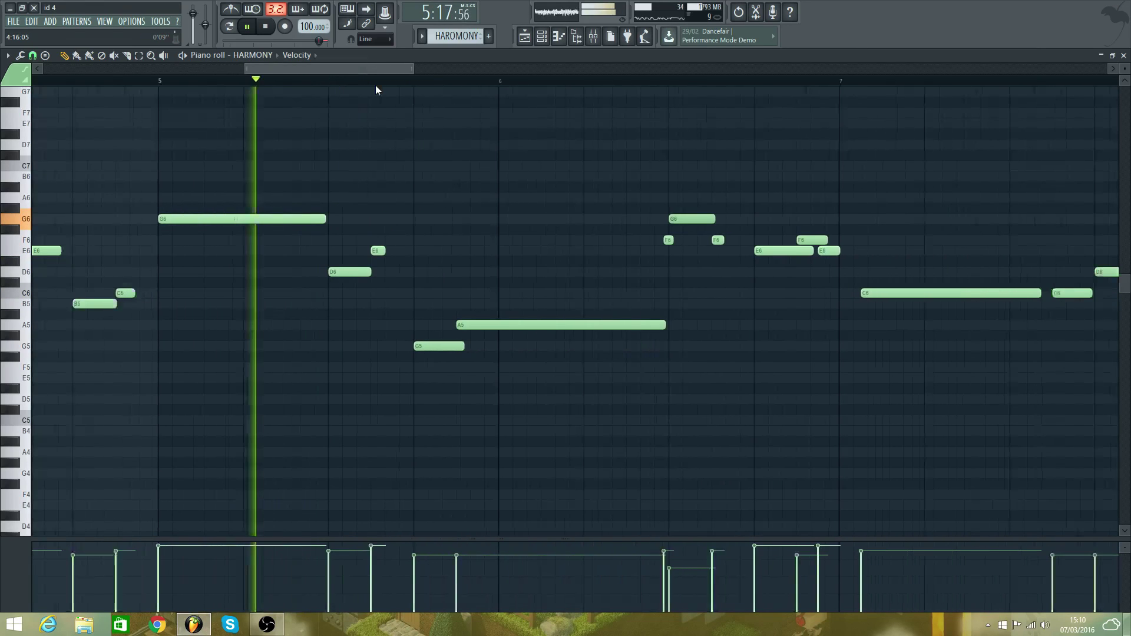
- Raise the last four notes of bar 5, D6, E6, G5 and the long A5, to F6, G6, B5 and C6
key(space)
drag(293, 270, 319, 230)
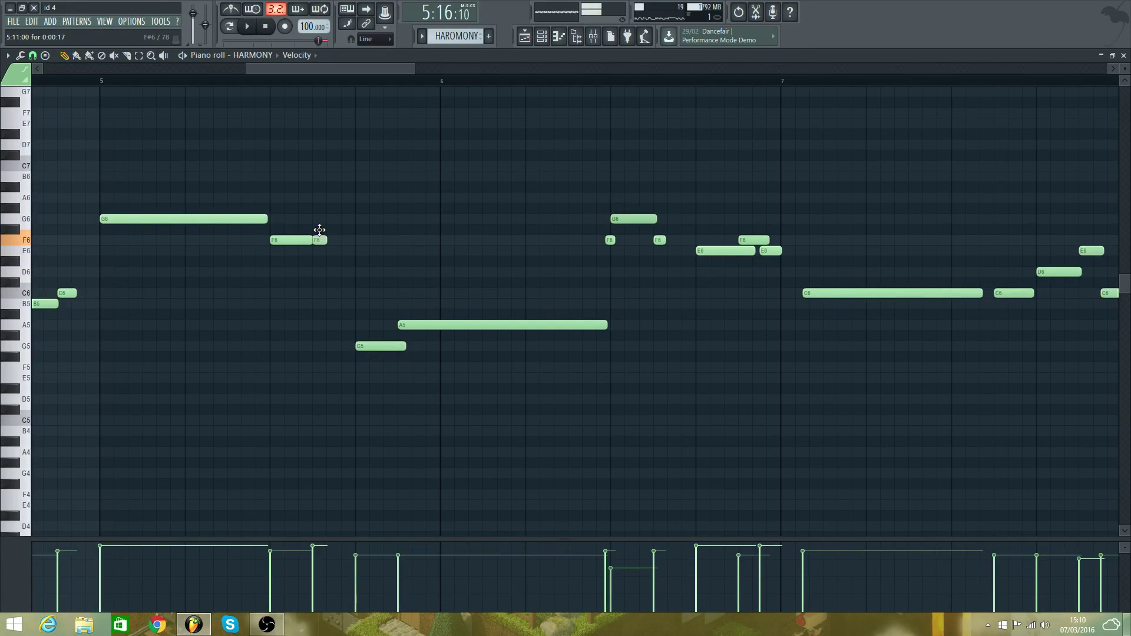
key(space)
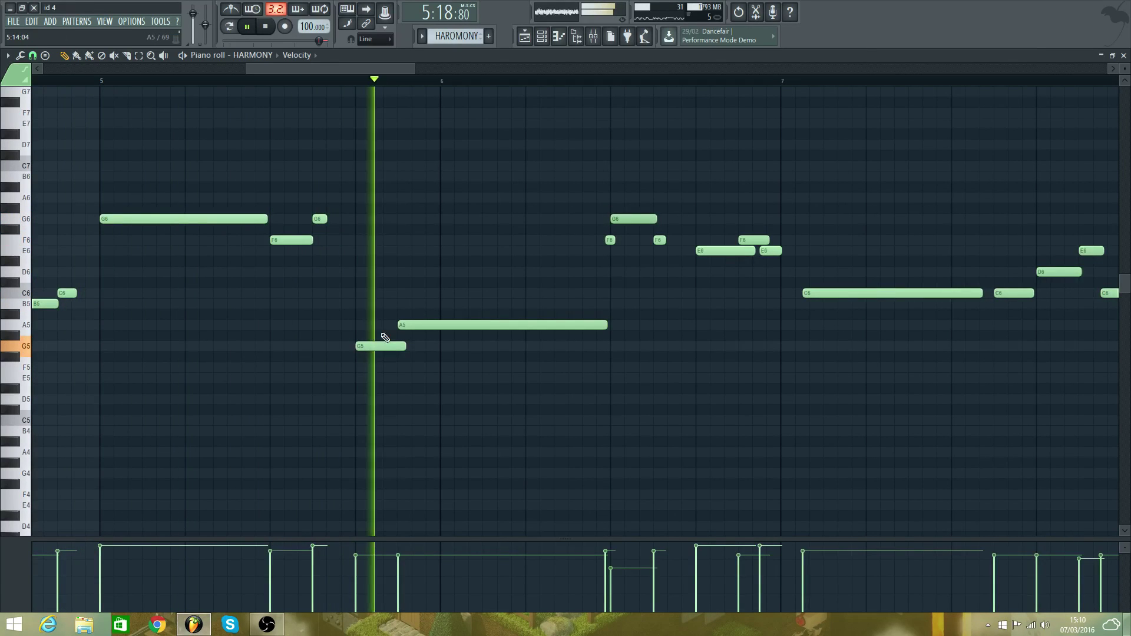
key(space)
drag(373, 348, 416, 293)
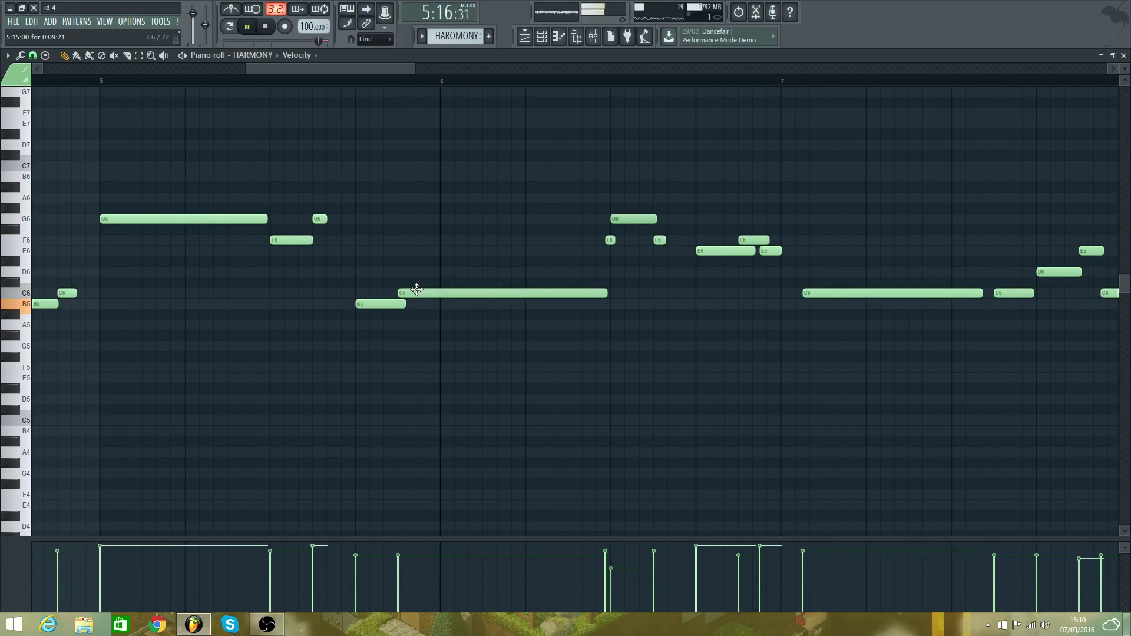
key(space)
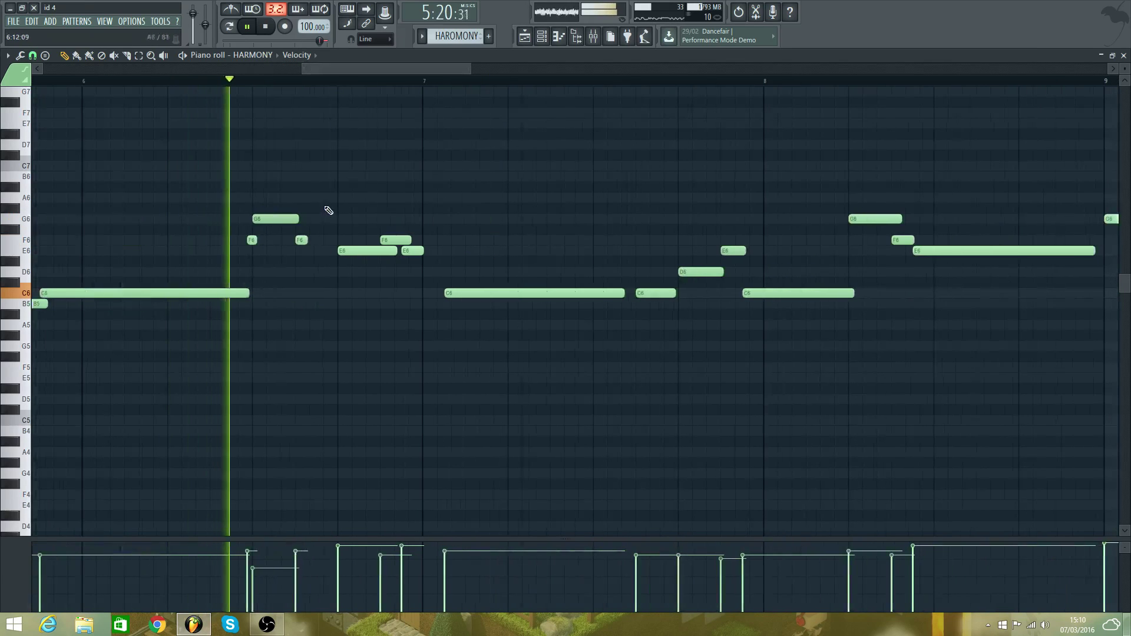
- Delete the short F6 note before the G6 note in mid bar 6, and raise that G6 note to B6
key(space)
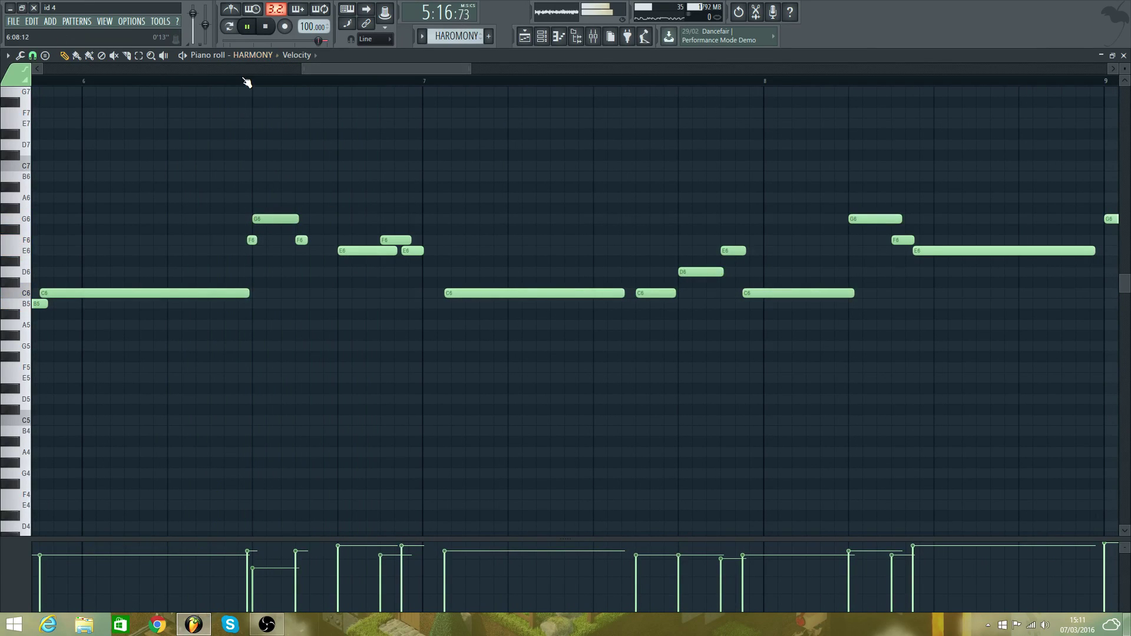
key(space)
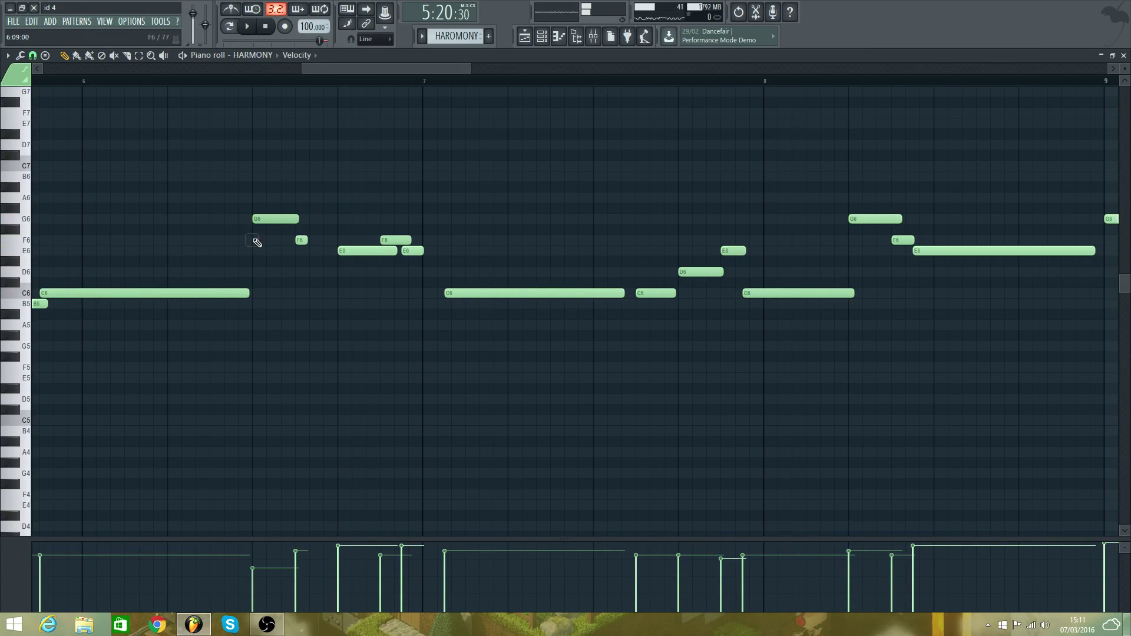
drag(256, 220, 260, 175)
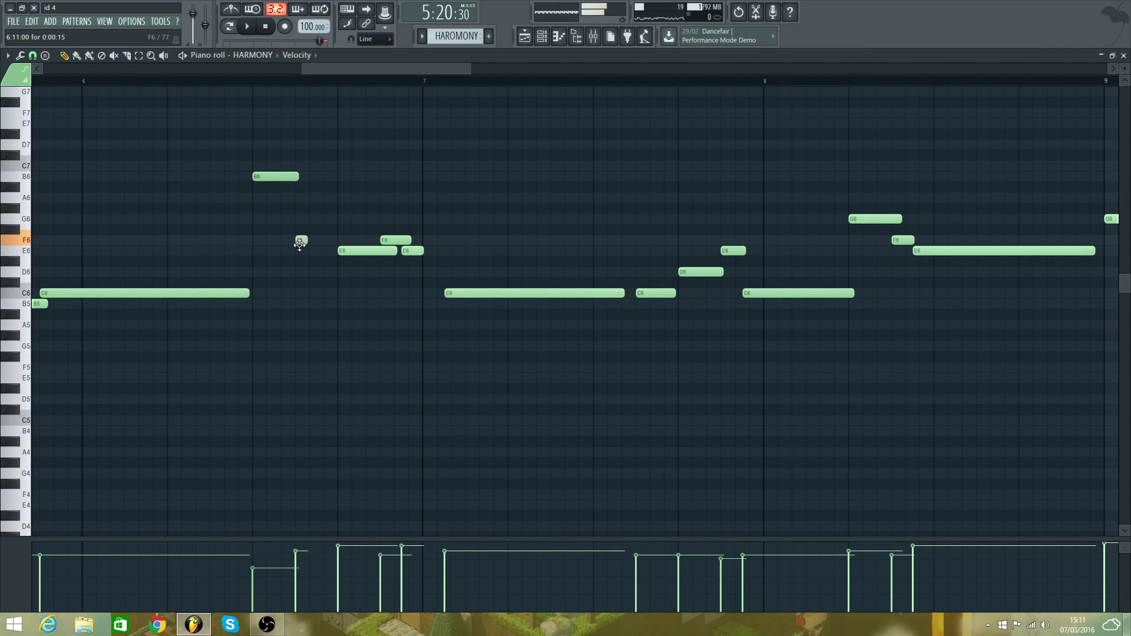
- Try the remaining short F6 note in bar 6 at A6, keeping its original start, and audition the passage
key(space)
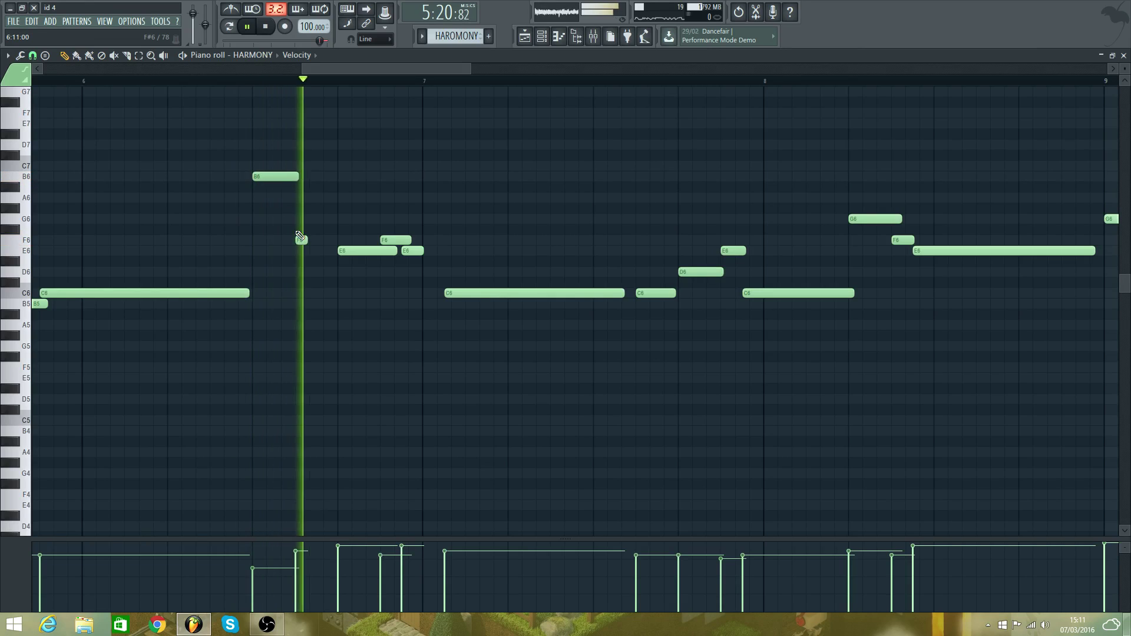
key(space)
drag(300, 240, 303, 199)
key(space)
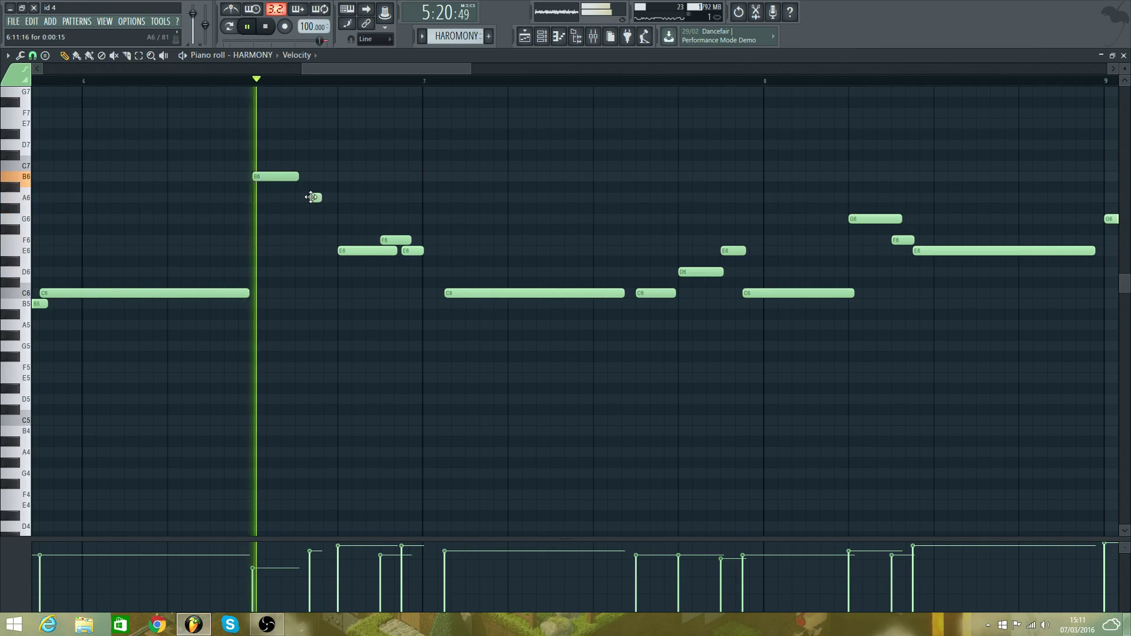
key(space)
key(space)
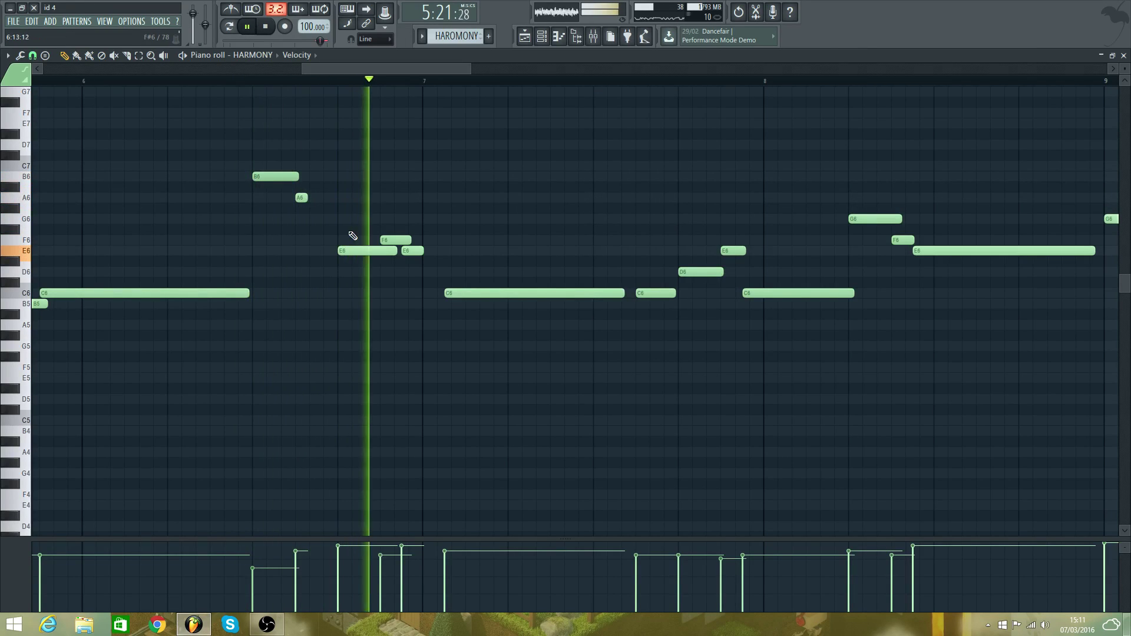
key(space)
key(space)
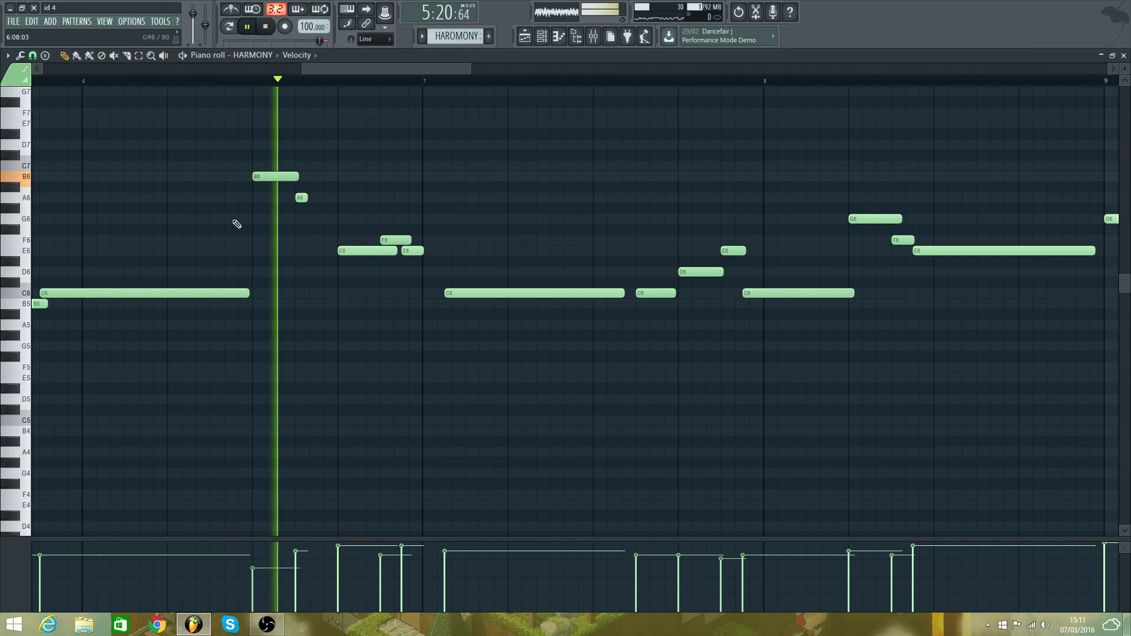
key(space)
key(space)
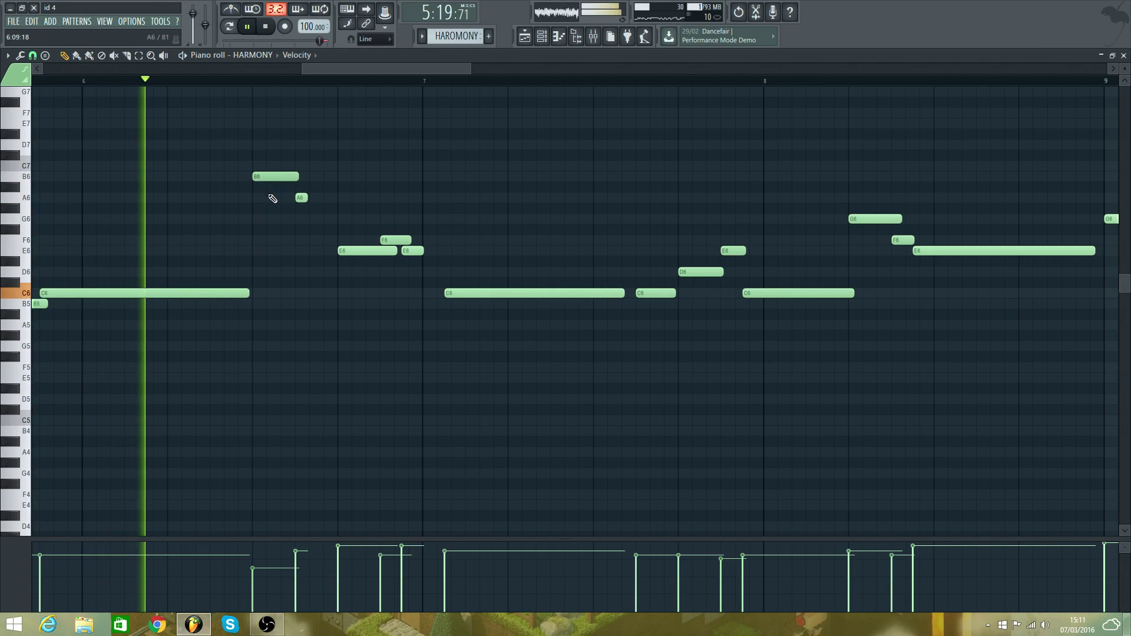
- Lower the B6 note in the middle of bar 6 to G6 and listen to the phrase
key(space)
drag(268, 177, 270, 218)
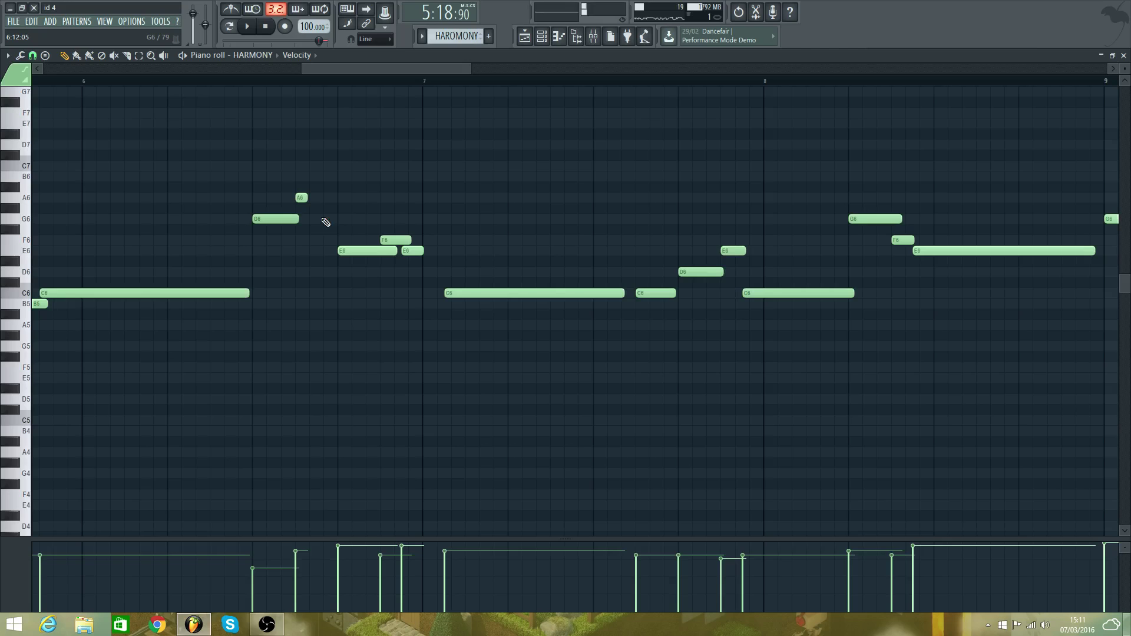
key(space)
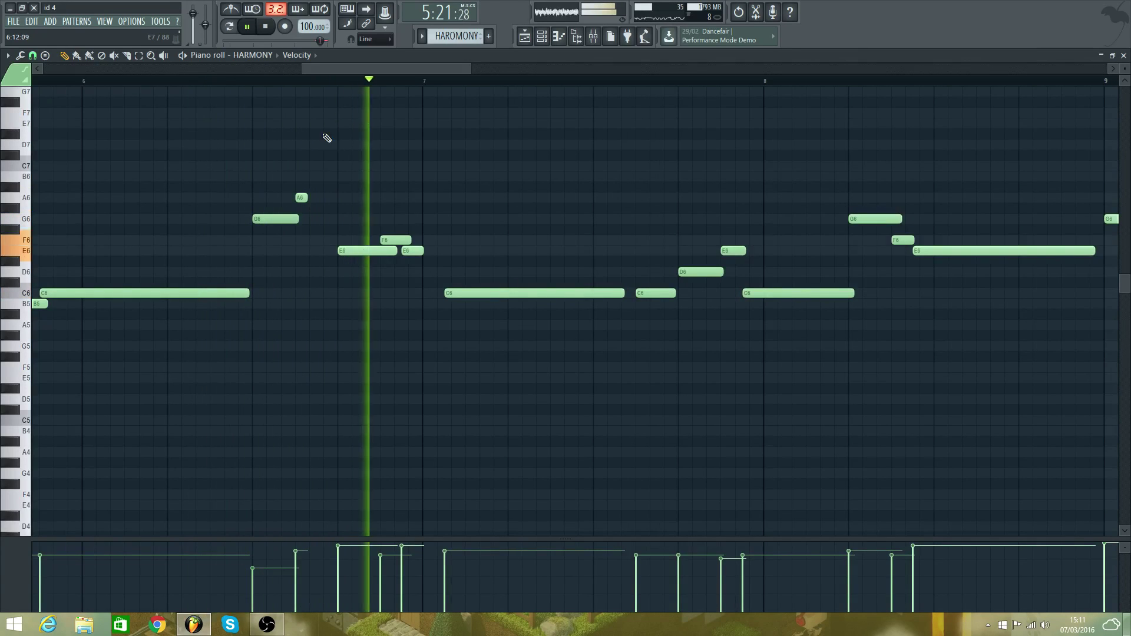
key(space)
key(space)
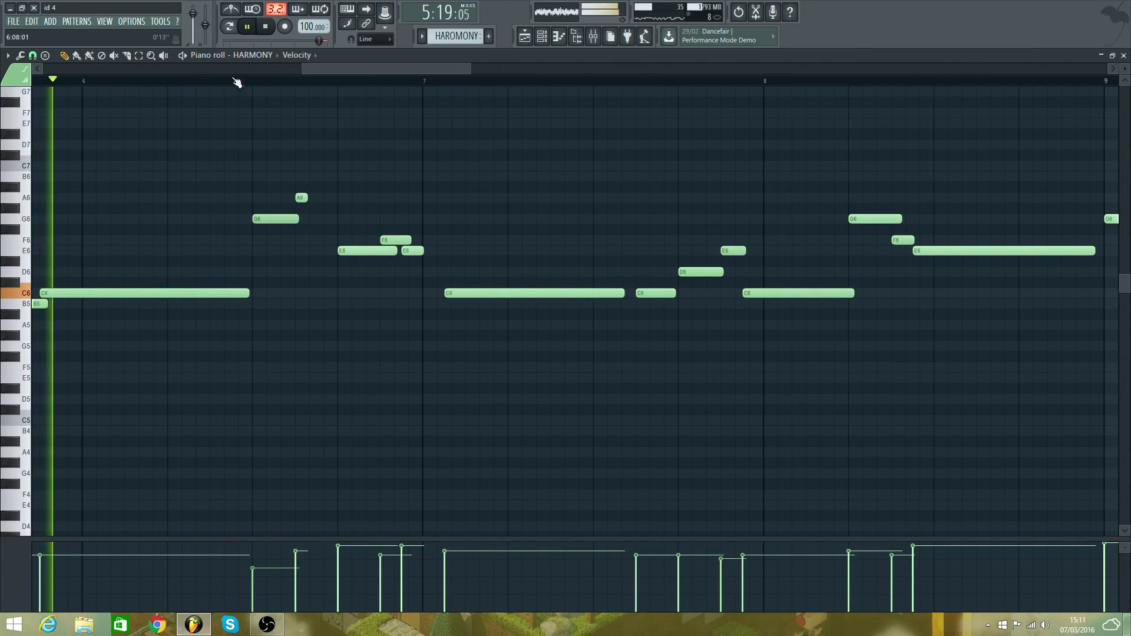
- Undo the recent note moves in bar 6 and the deletion of the short F6 note
click(32, 23)
click(35, 33)
click(33, 23)
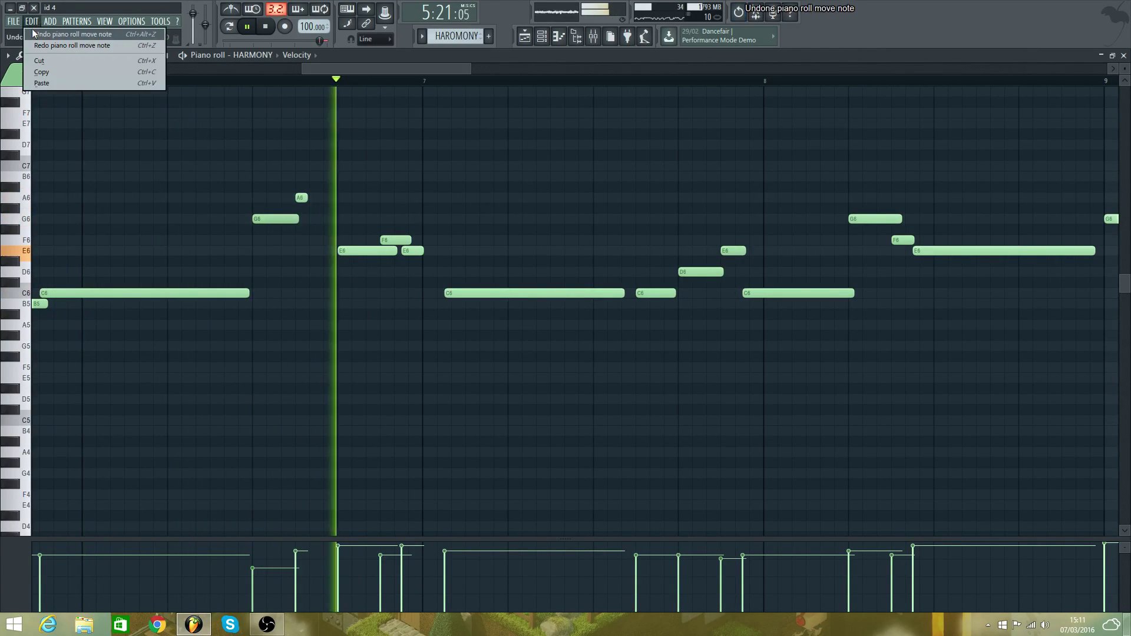
click(33, 34)
click(32, 22)
click(36, 33)
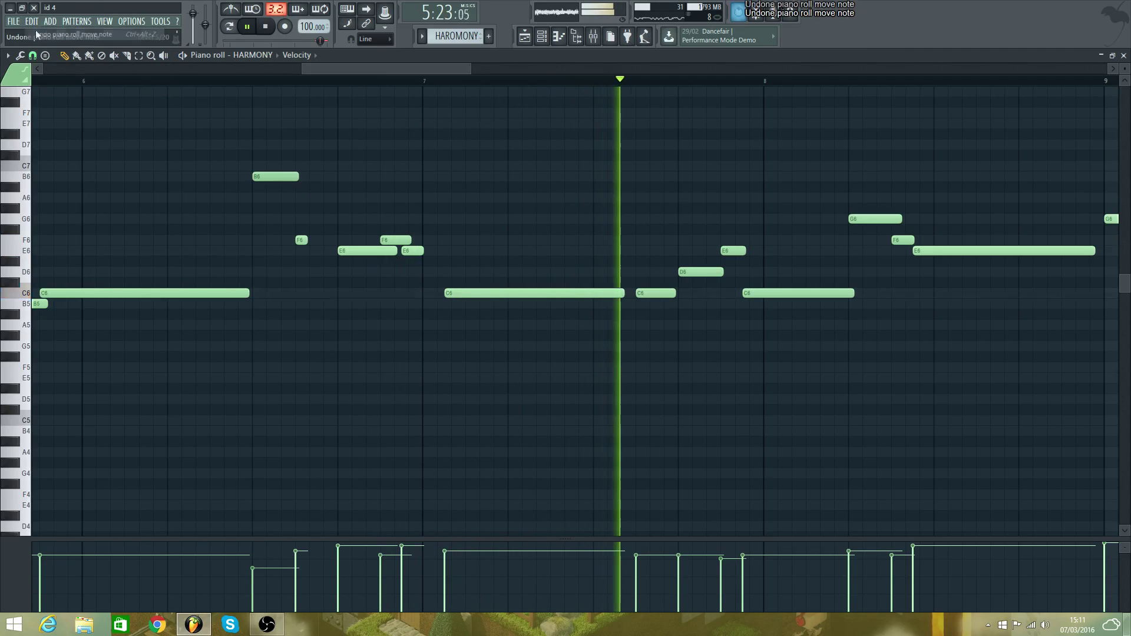
click(32, 22)
click(36, 34)
click(33, 22)
click(36, 34)
click(32, 21)
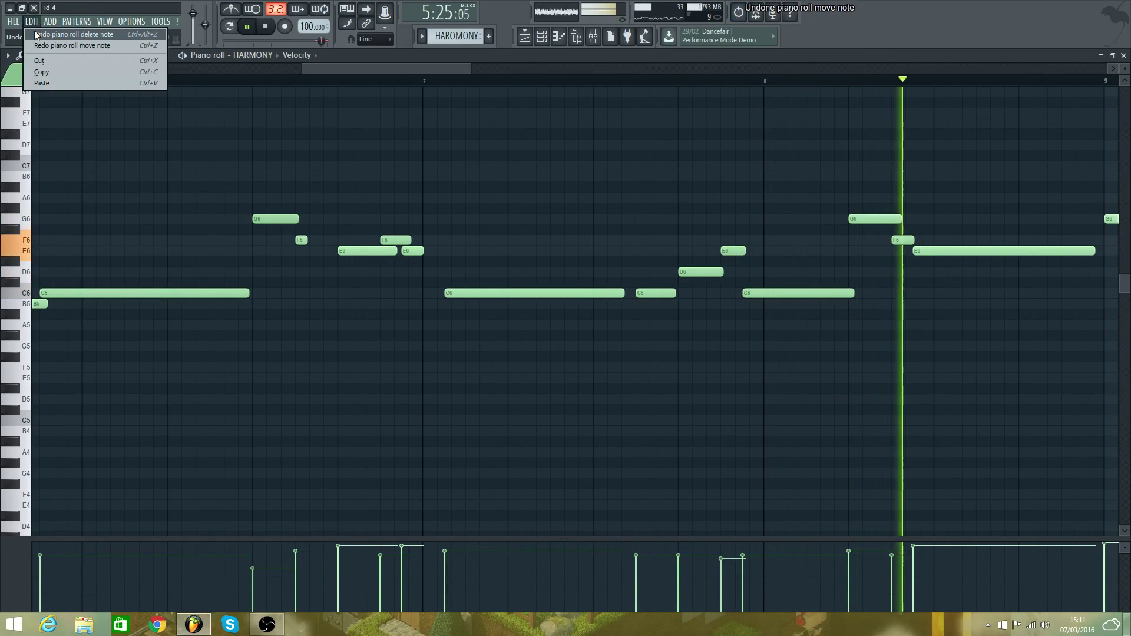
click(36, 34)
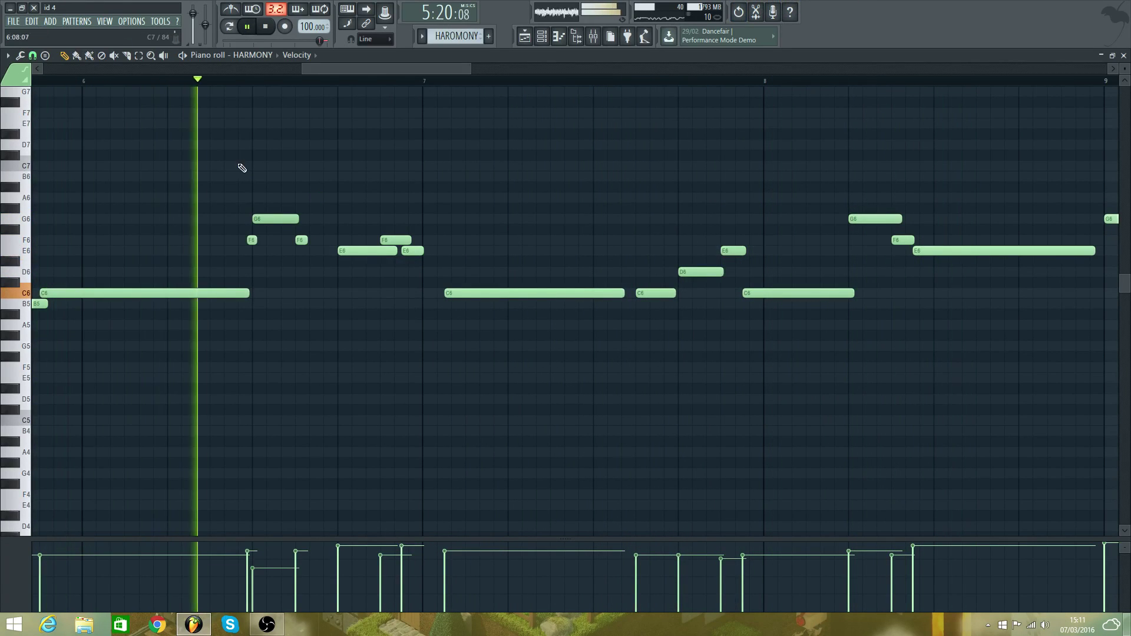
- Remove the short F6 note before the G6 note in bar 6 again, and move the G6 note up to B6
key(space)
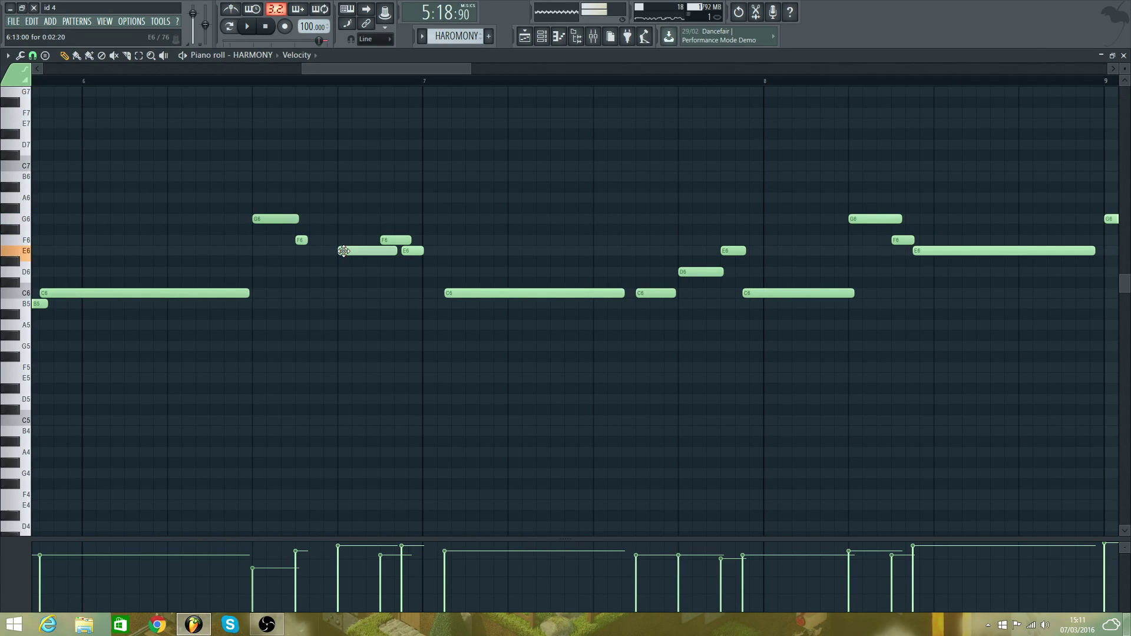
drag(267, 219, 267, 178)
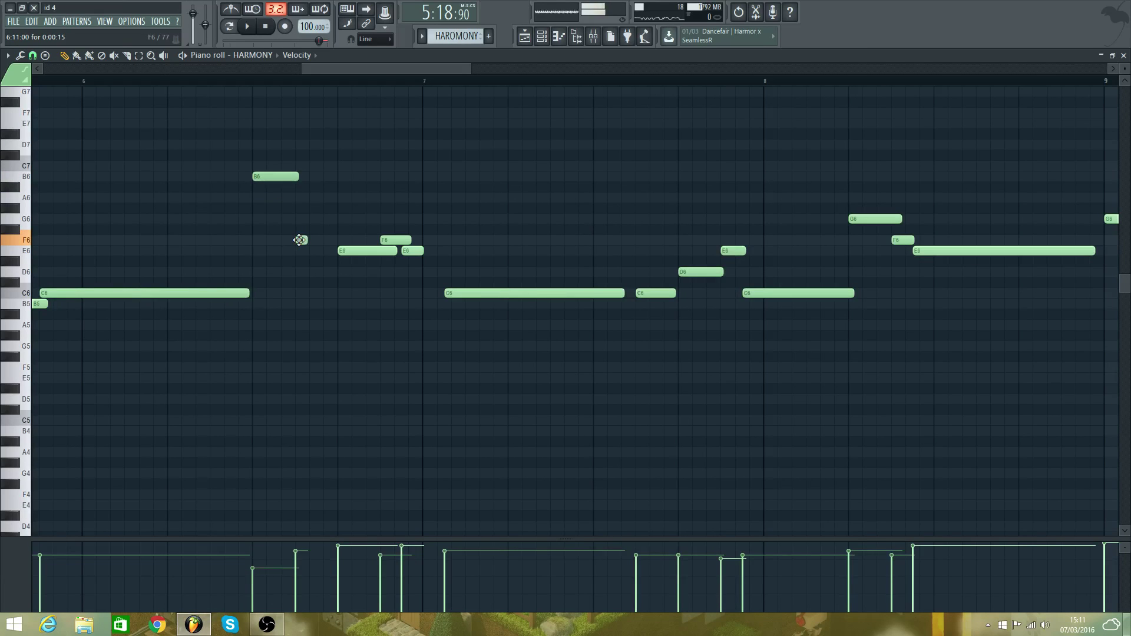
- Raise the last four notes of bar 6 to A6, G6, A6 and G6 in order, and audition them
drag(300, 240, 297, 201)
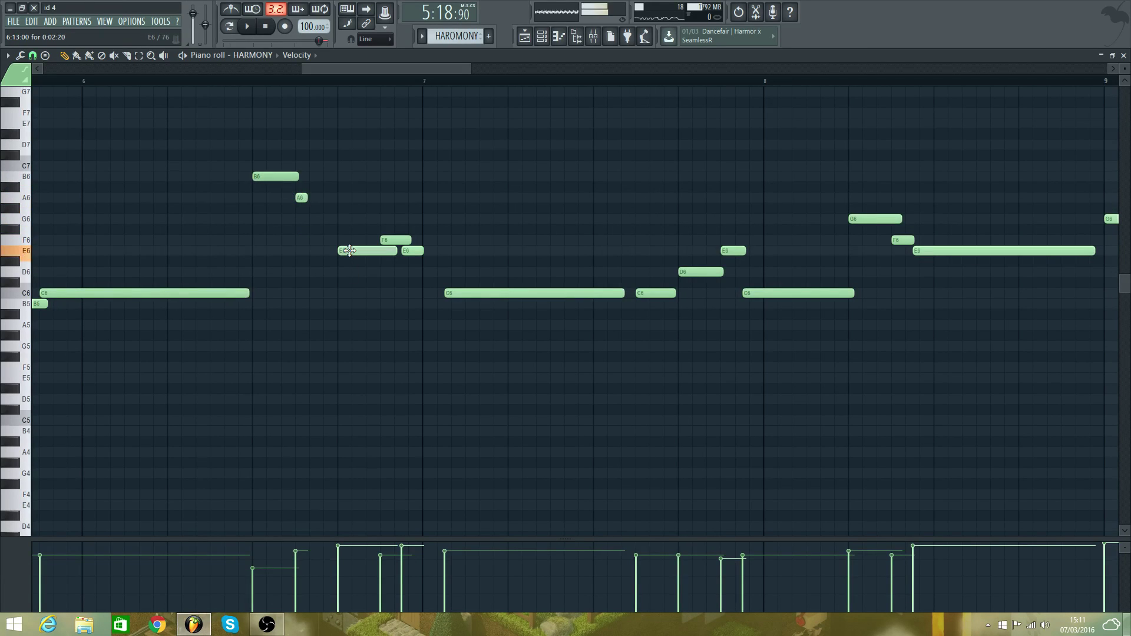
drag(350, 250, 398, 198)
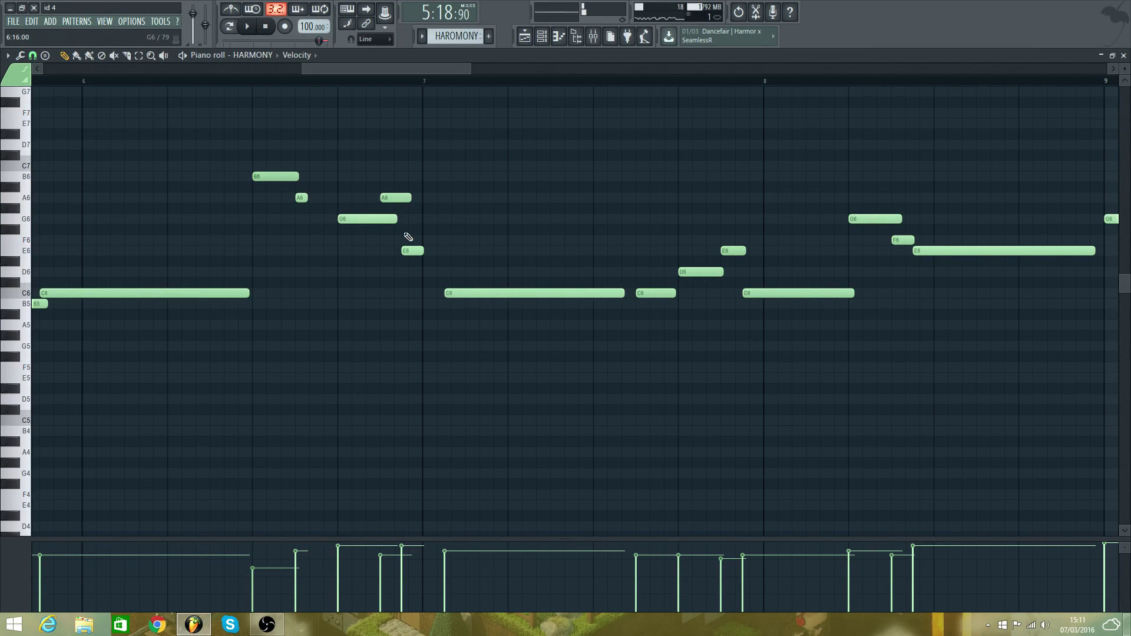
drag(412, 253, 418, 218)
key(space)
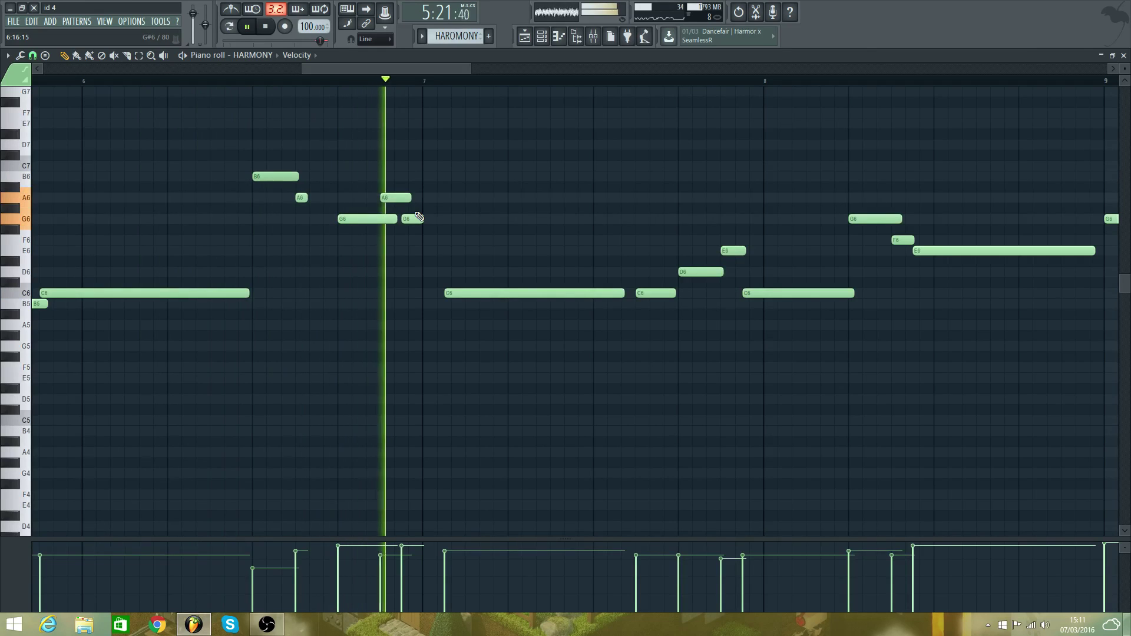
key(space)
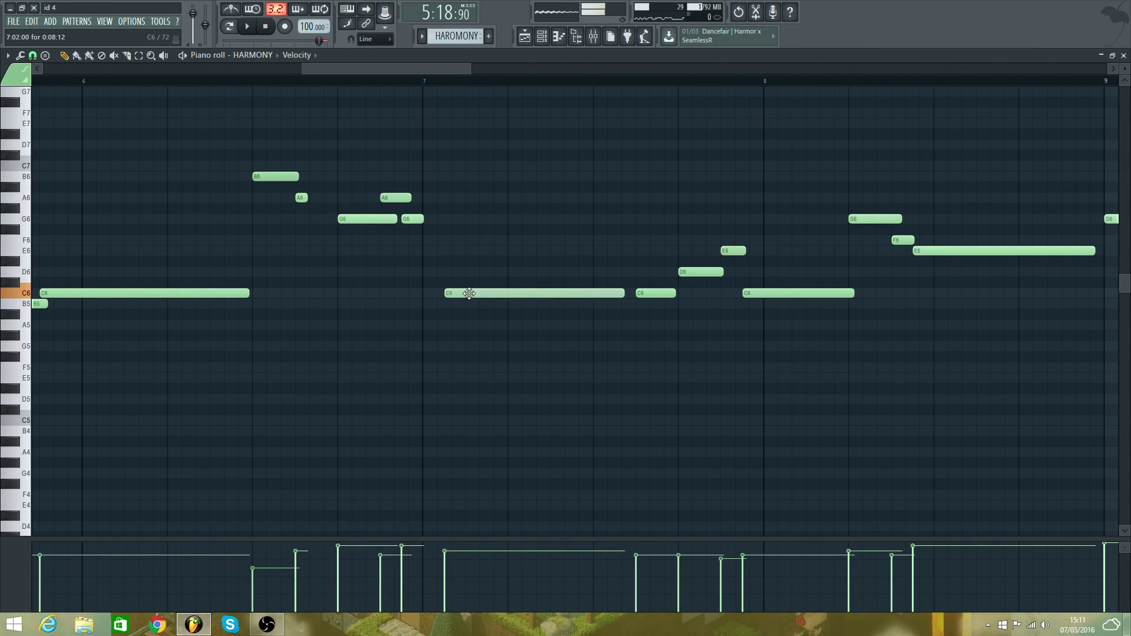
- Raise the long C6 note in bar 7 to E6, start it slightly earlier, and audition the passage
drag(470, 293, 452, 242)
key(space)
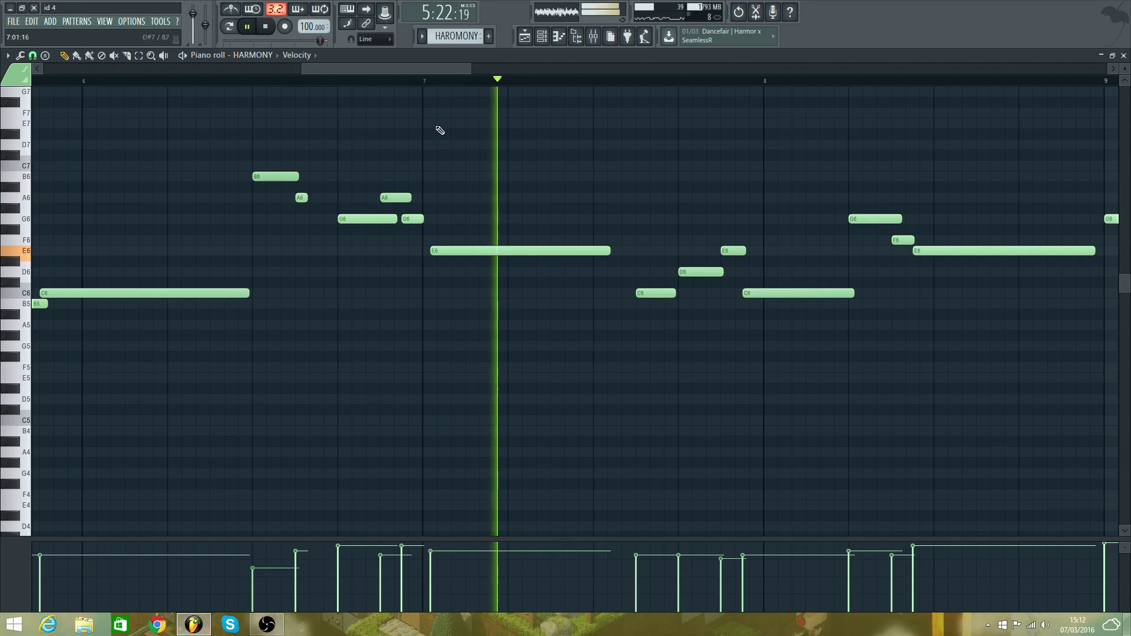
key(space)
key(space)
mouse_move(439, 251)
mouse_down()
mouse_move(428, 249)
mouse_move(454, 255)
mouse_up()
key(space)
key(space)
key(space)
key(space)
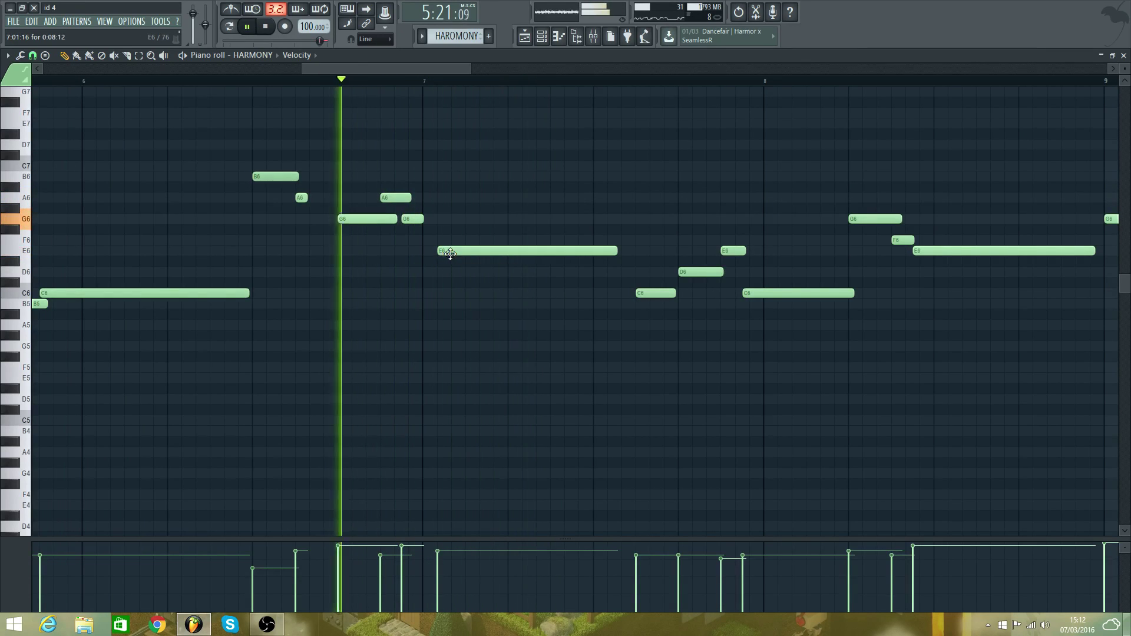
- Listen on through bar 7 and raise the C6 note following its long E6 note to E6
drag(411, 71, 455, 79)
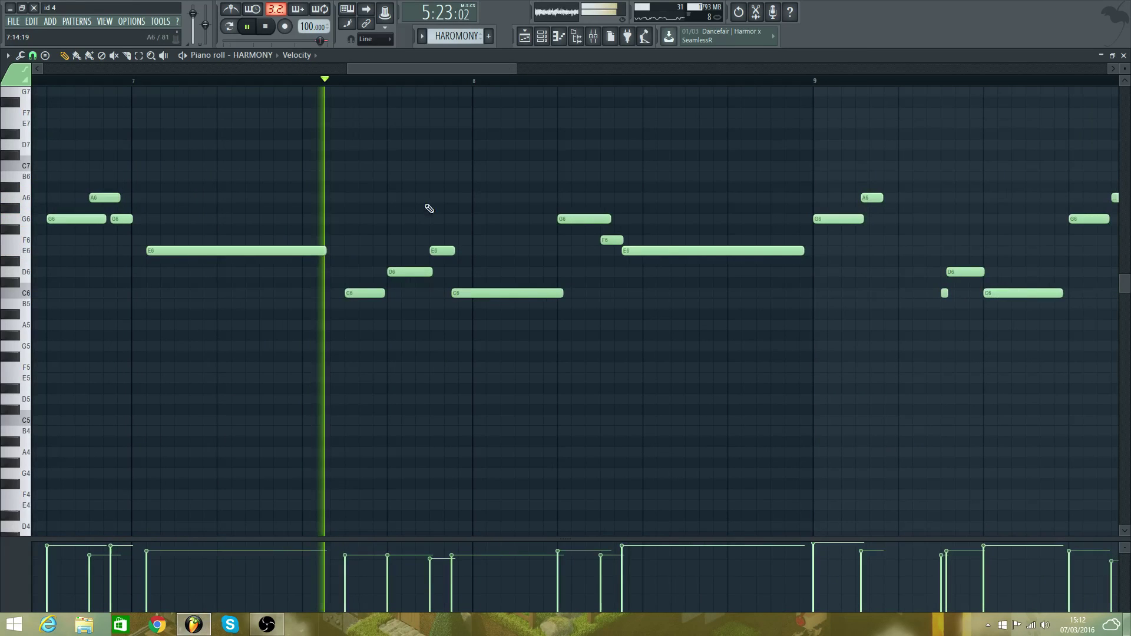
key(space)
drag(360, 292, 359, 250)
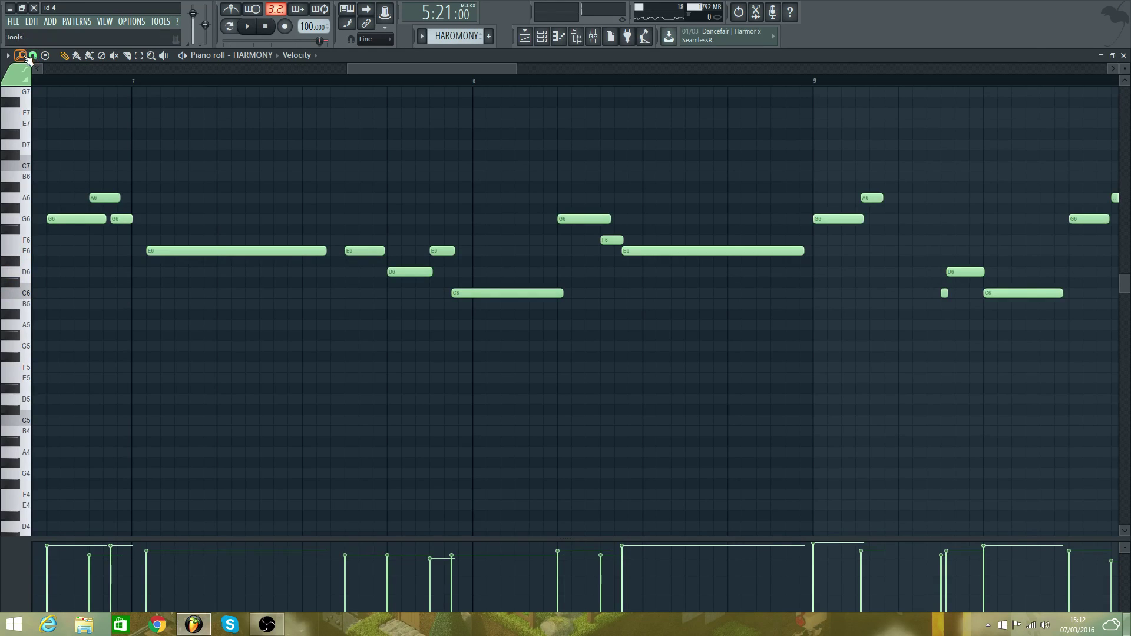
- Coarsen the piano roll's grid snap to whole bars and audition bar 7
click(26, 56)
click(37, 231)
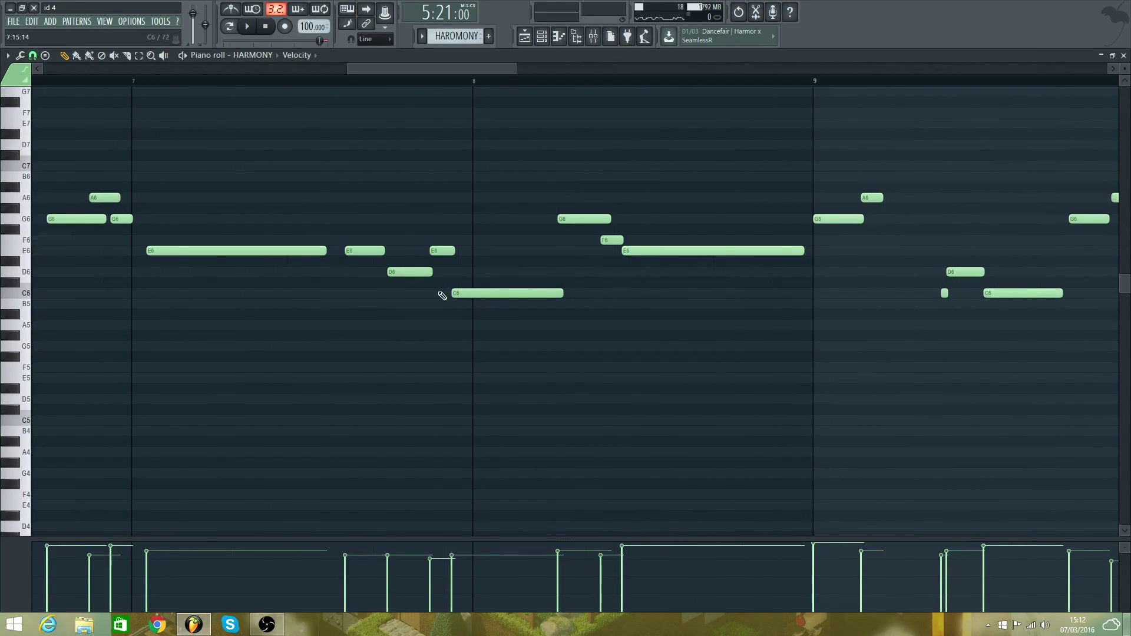
key(space)
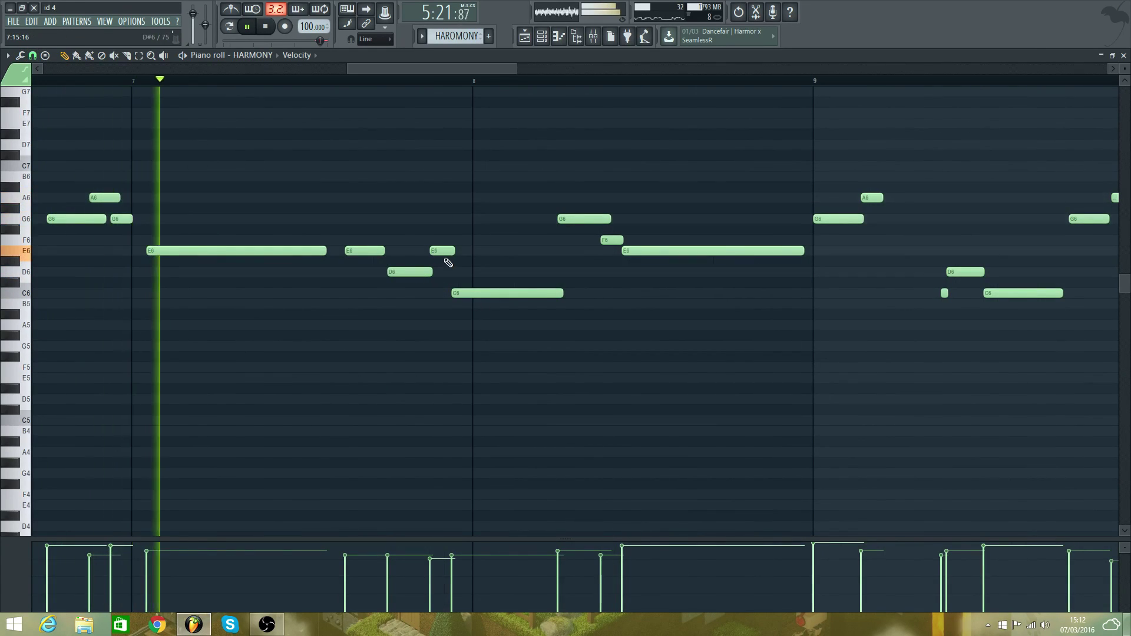
key(space)
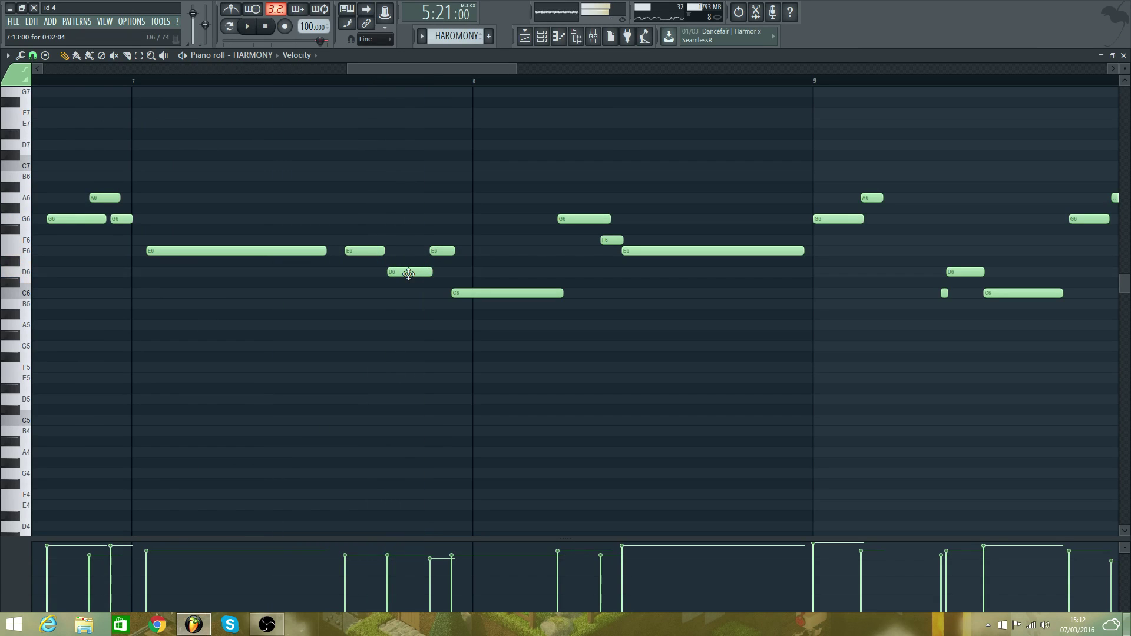
- Raise the last three notes of bar 7 to F6, G6 and E6 in order, and audition the phrase
mouse_move(408, 261)
mouse_down()
mouse_move(406, 220)
mouse_move(407, 230)
mouse_move(447, 214)
mouse_up()
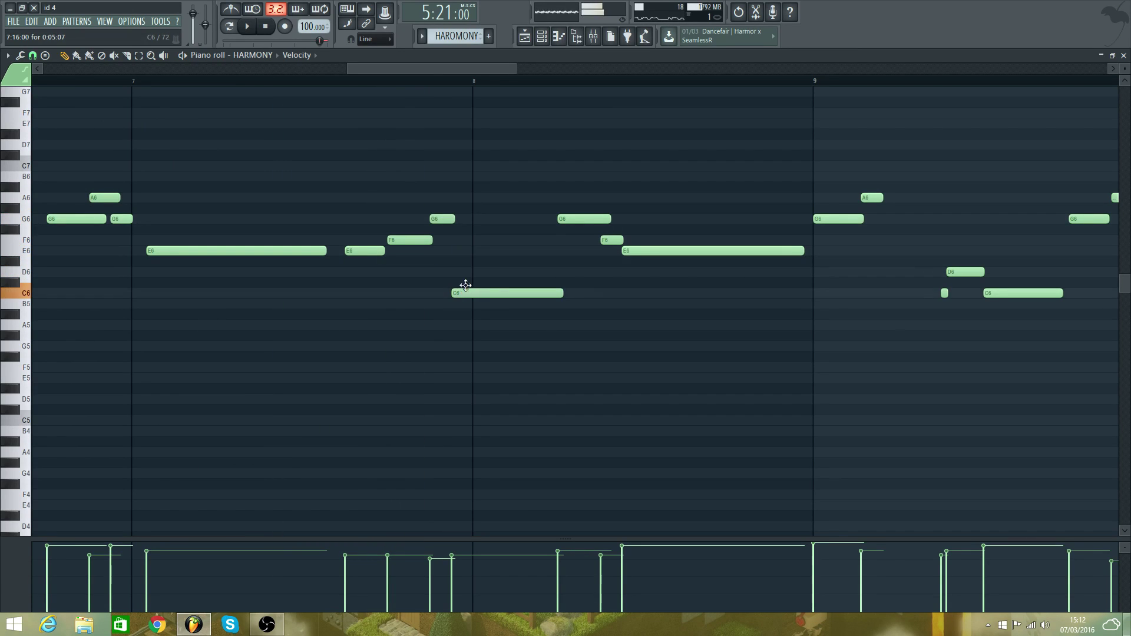
drag(465, 285, 466, 243)
key(space)
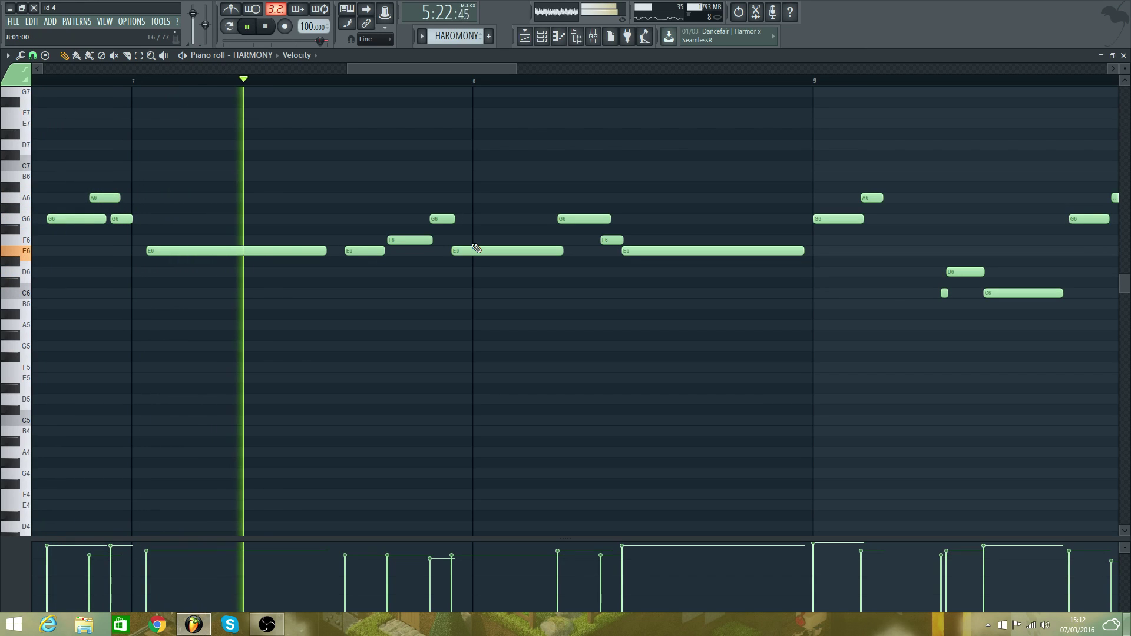
key(space)
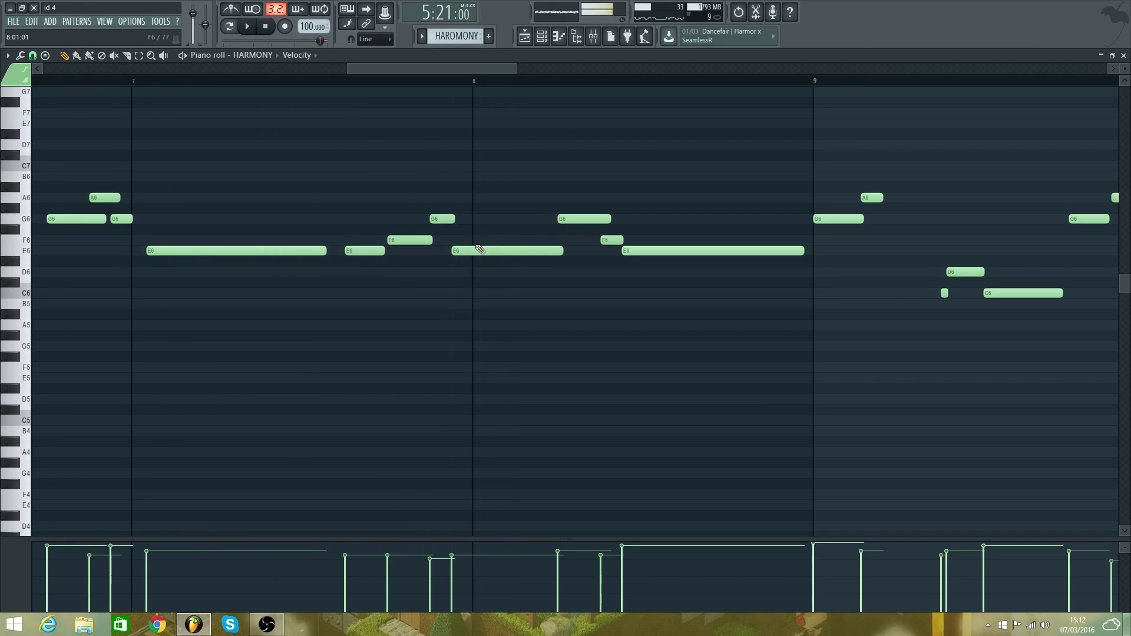
- Try the long E6 note crossing into bar 8 at C7 and listen to the phrase
drag(497, 254, 498, 165)
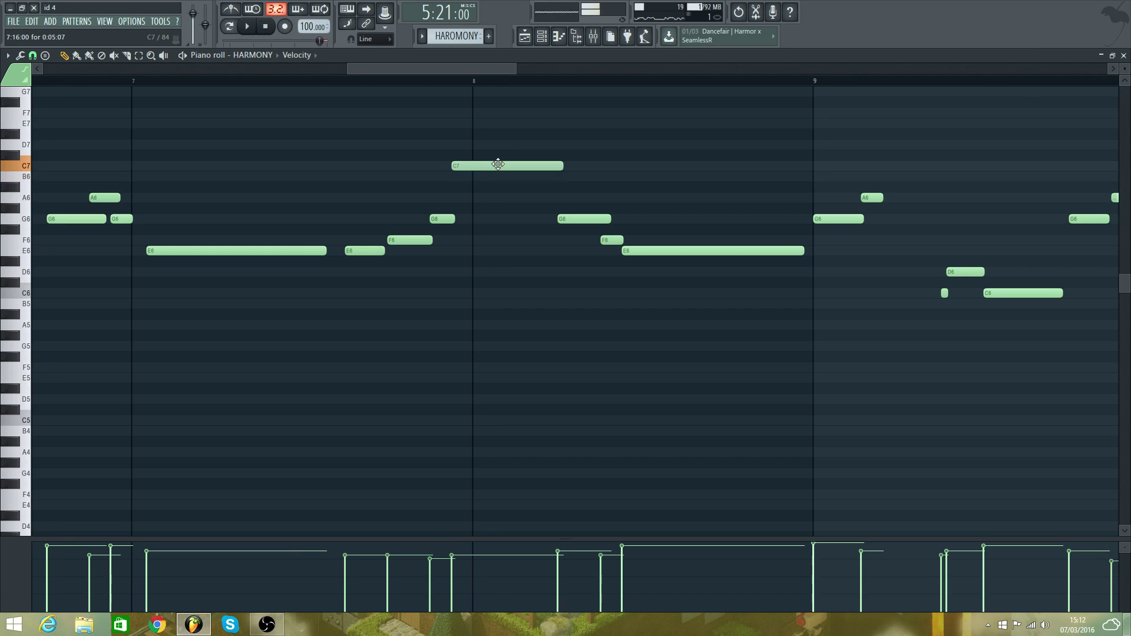
key(space)
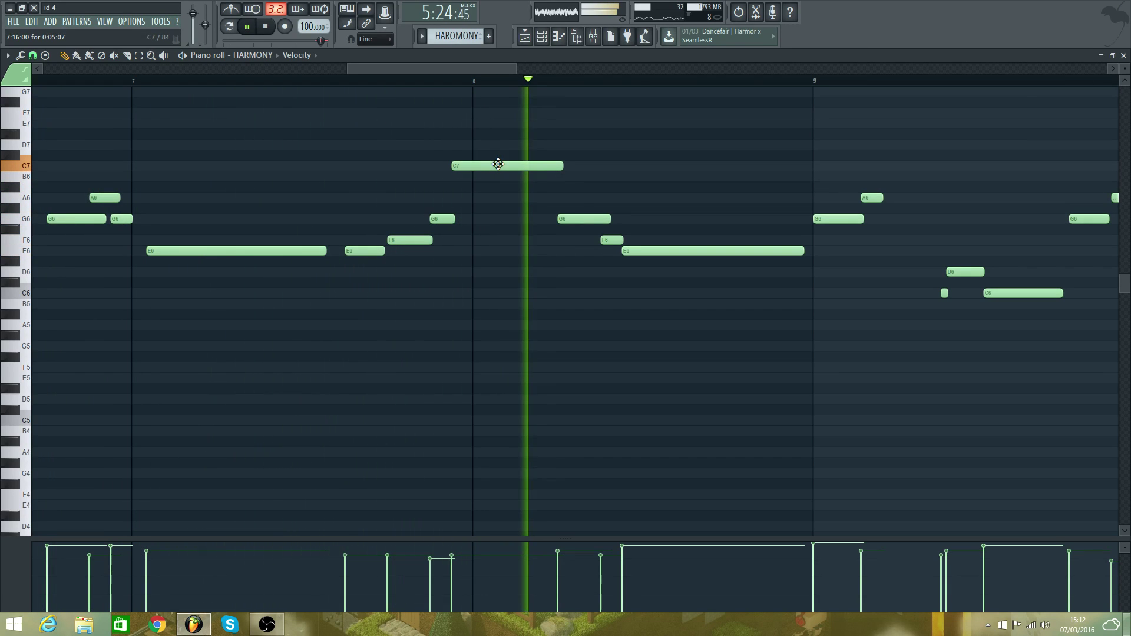
key(space)
- Raise bar 8's G6 note to B6, its F6 note to A6 and its long E6 note to G6, and audition
scroll(594, 325, up, 3)
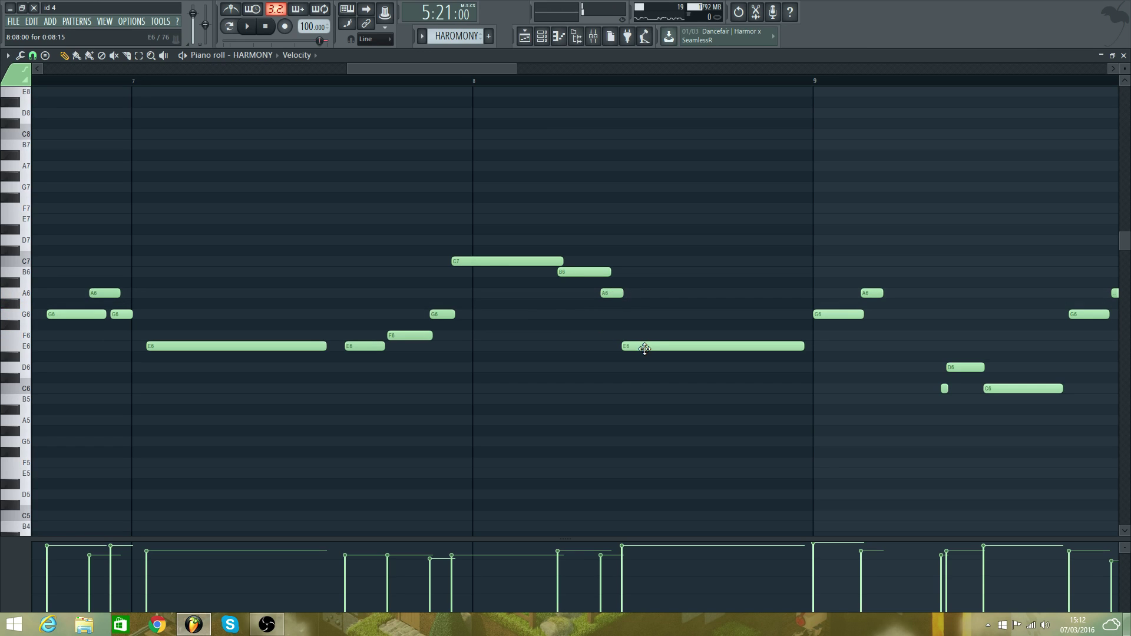
drag(644, 348, 647, 311)
key(space)
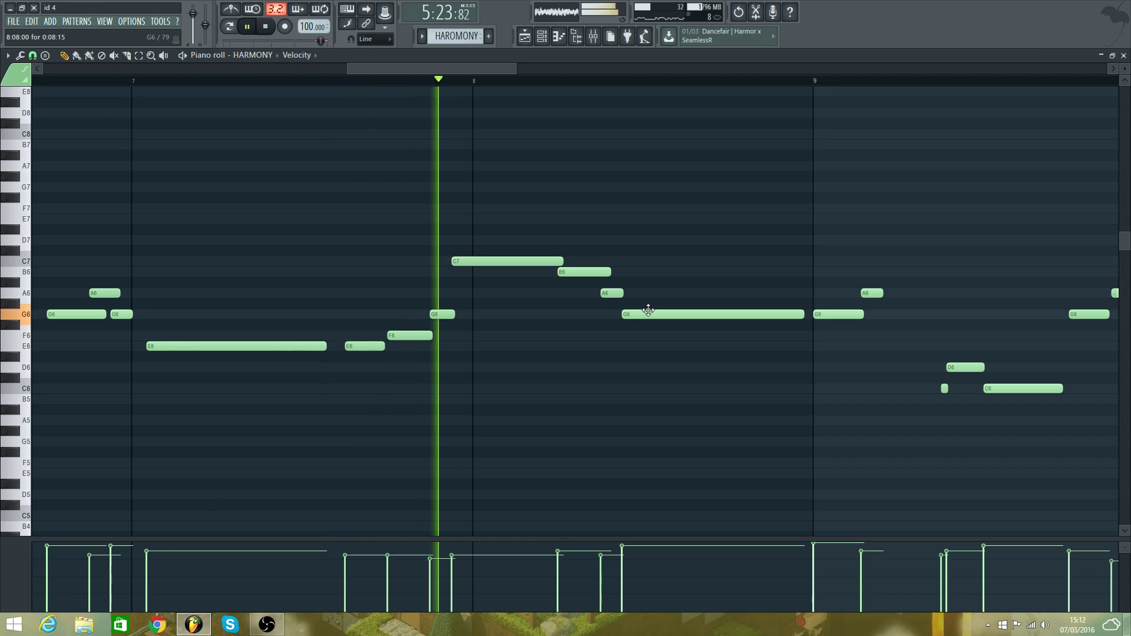
key(space)
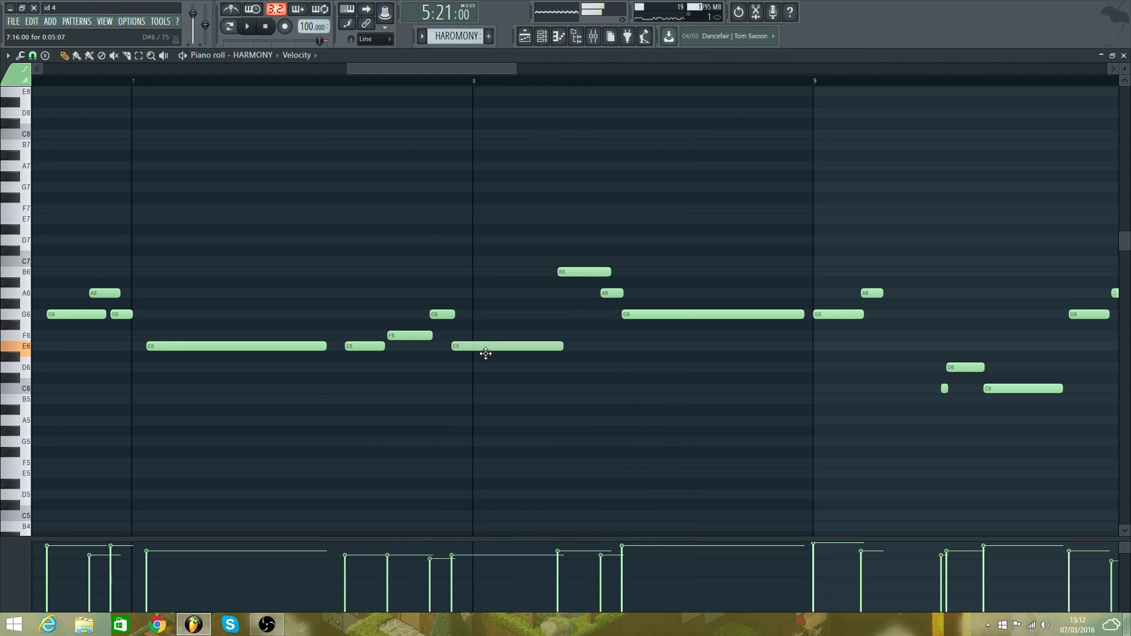
- Return the long C7 note crossing into bar 8 to E6 and audition the passage from the start of bar 8
key(space)
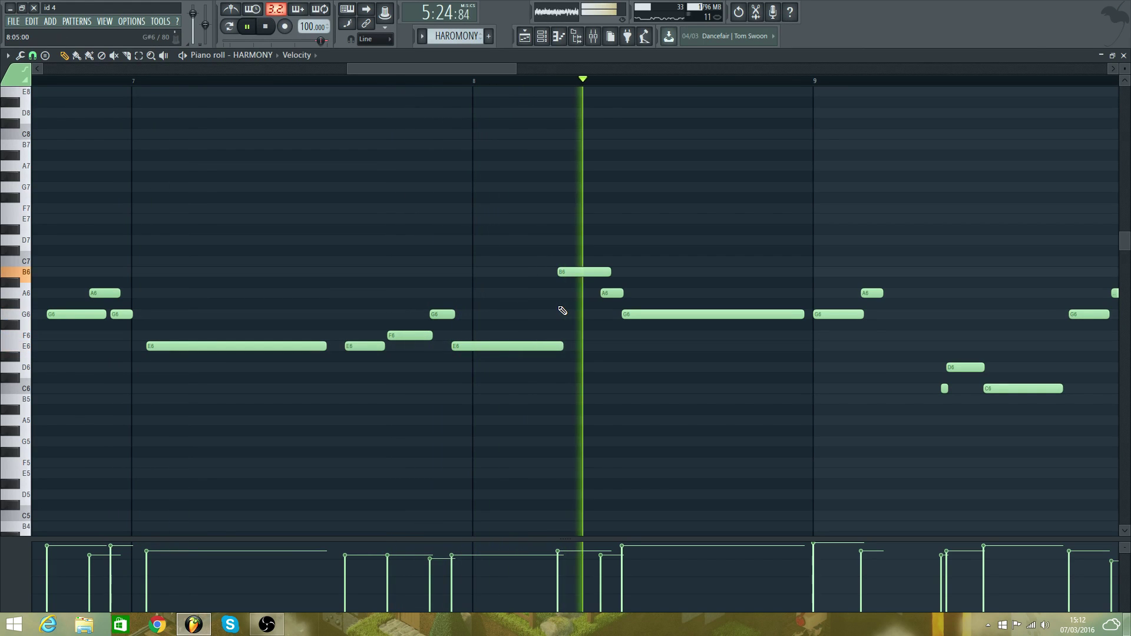
key(space)
key(space)
click(479, 81)
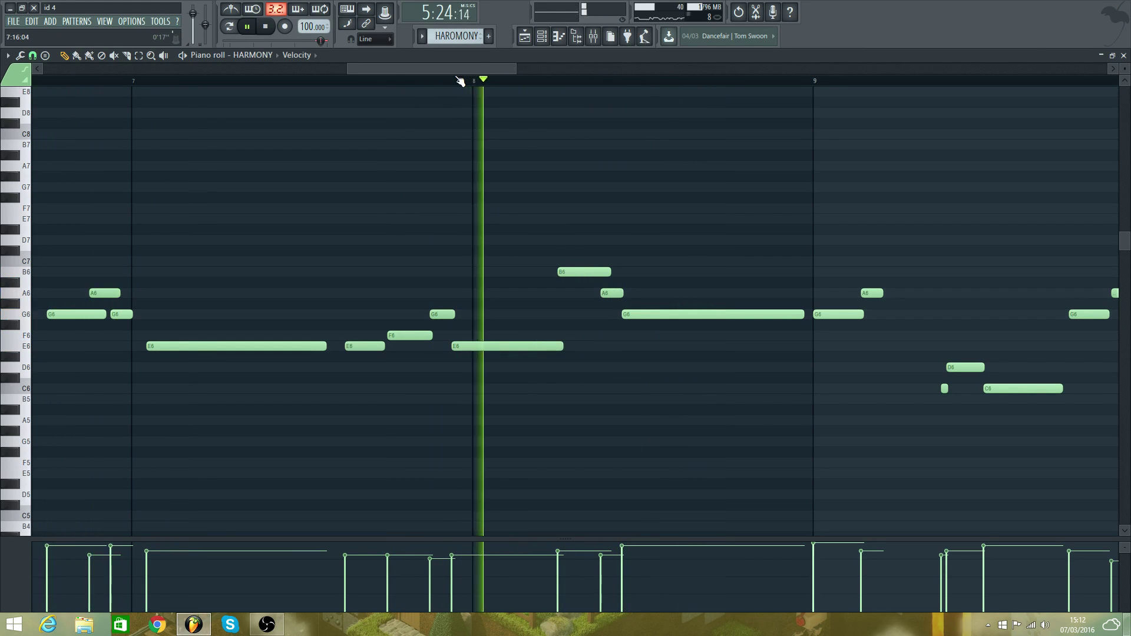
key(space)
key(space)
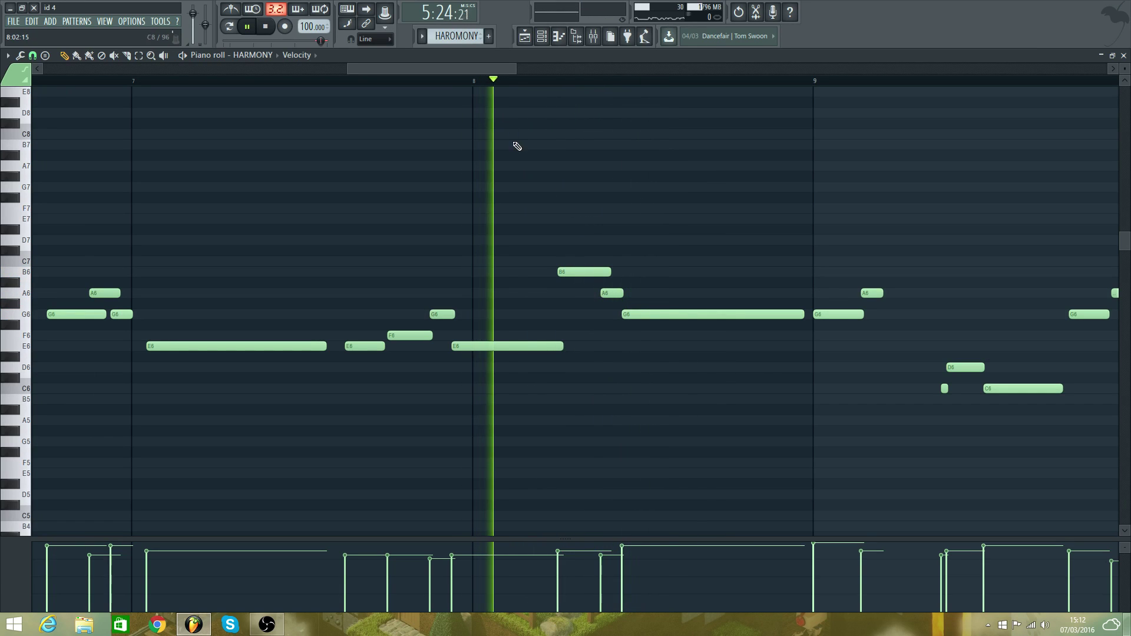
key(space)
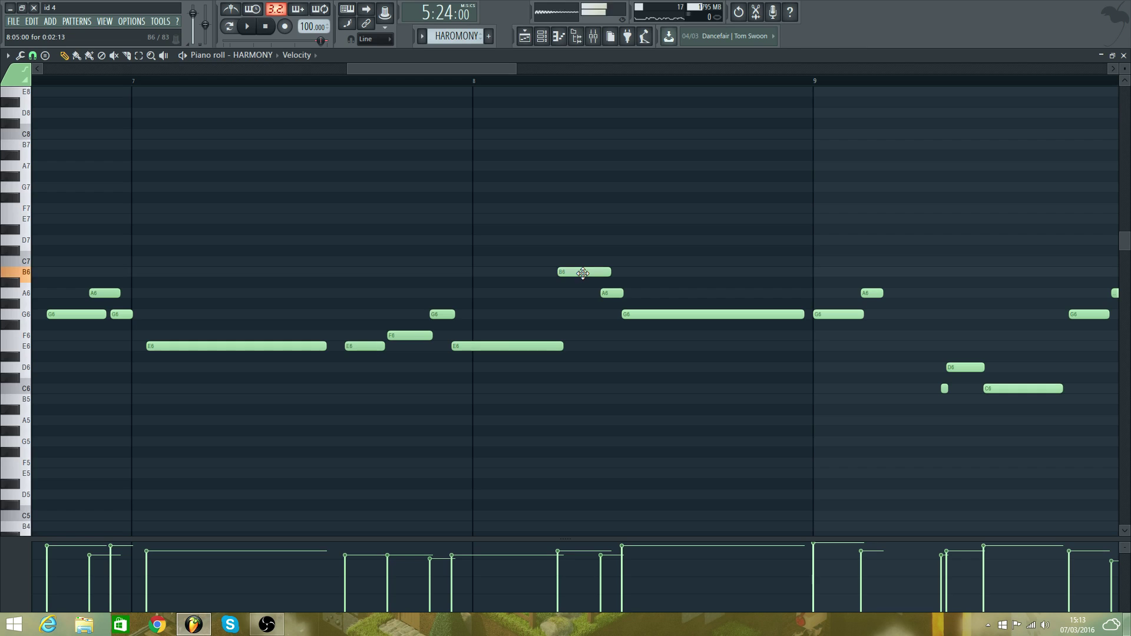
- Raise the B6 note in bar 8 to C7 and audition the bar
key(space)
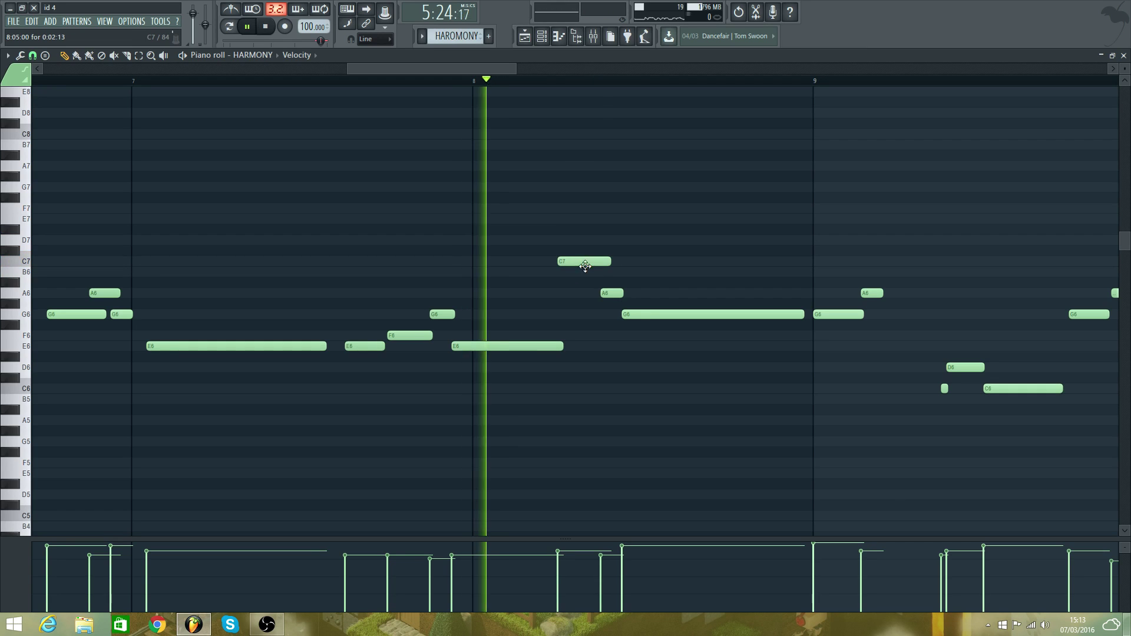
key(space)
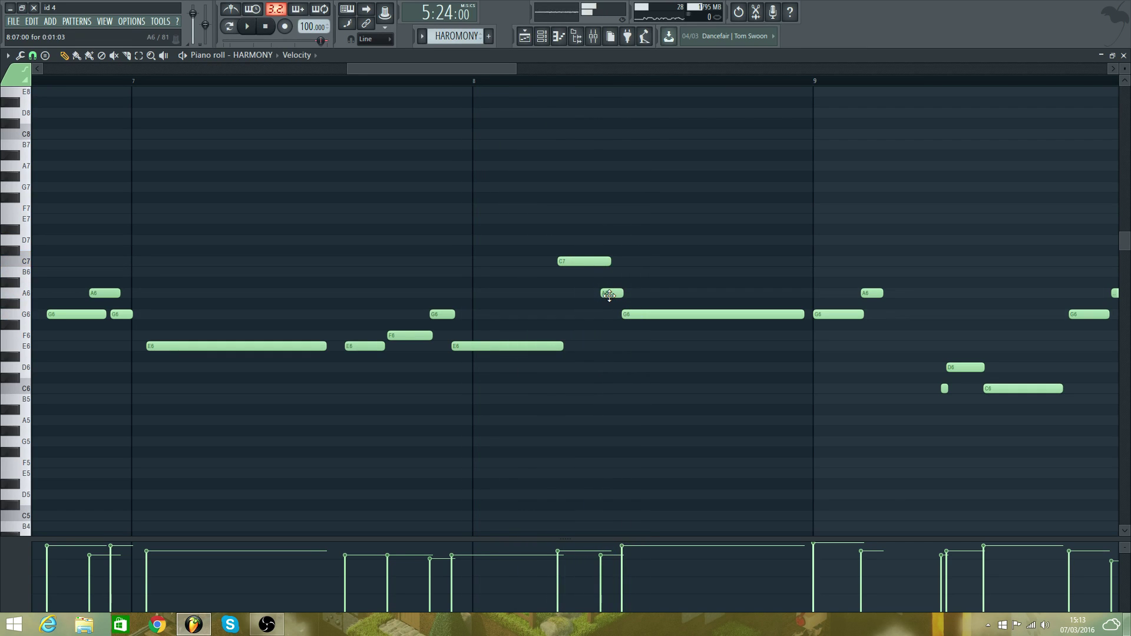
key(space)
key(space)
- Lower the long G6 note in bar 8 to C6 and listen through into bar 9
drag(637, 313, 654, 388)
key(space)
key(space)
key(space)
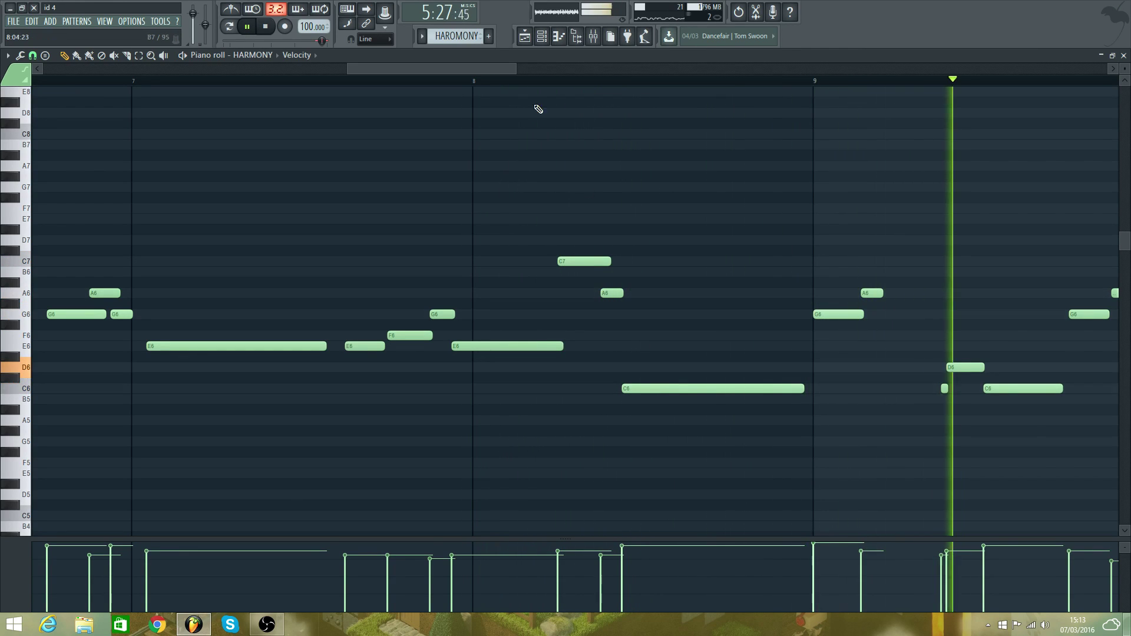
key(space)
key(space)
- Play back the phrase from bar 6 and raise the B6 note in that bar to C7
drag(436, 73, 87, 95)
click(325, 82)
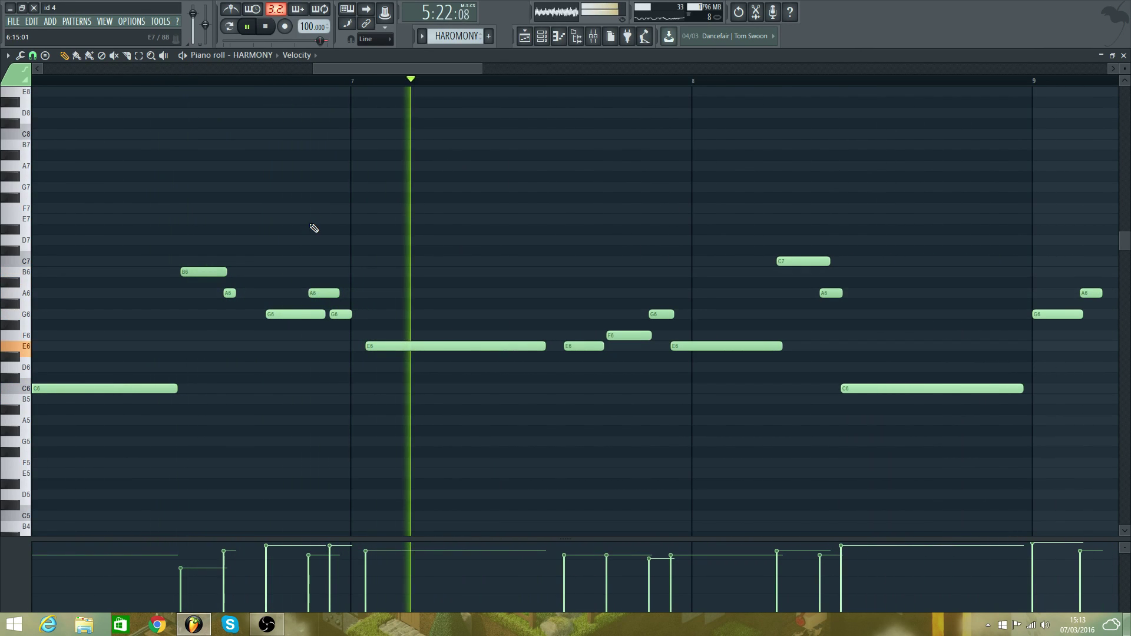
key(space)
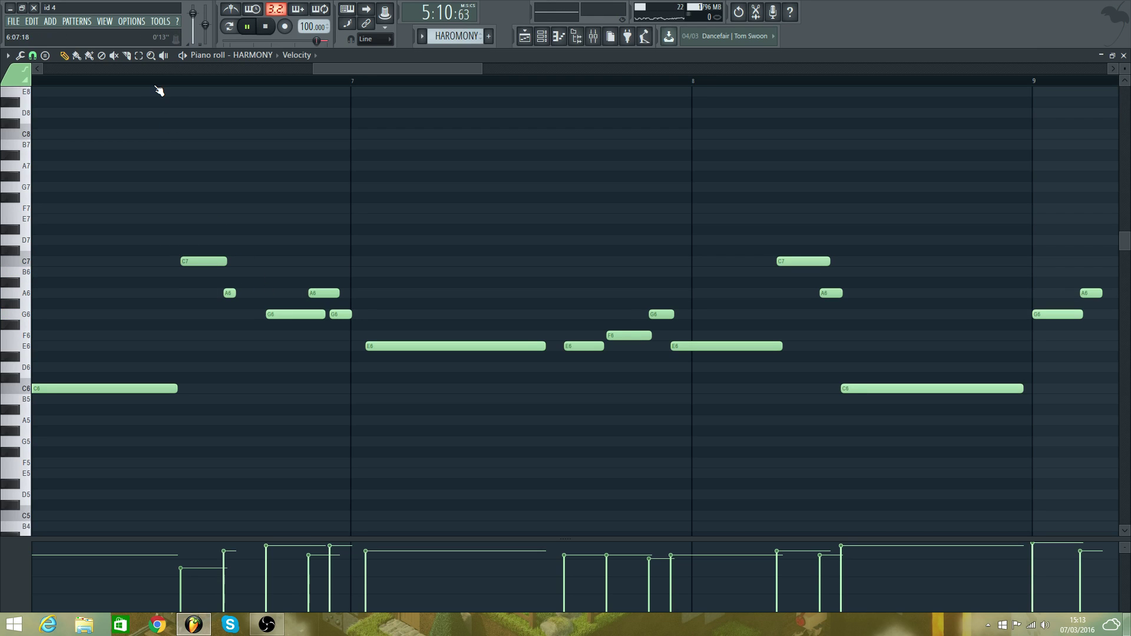
key(space)
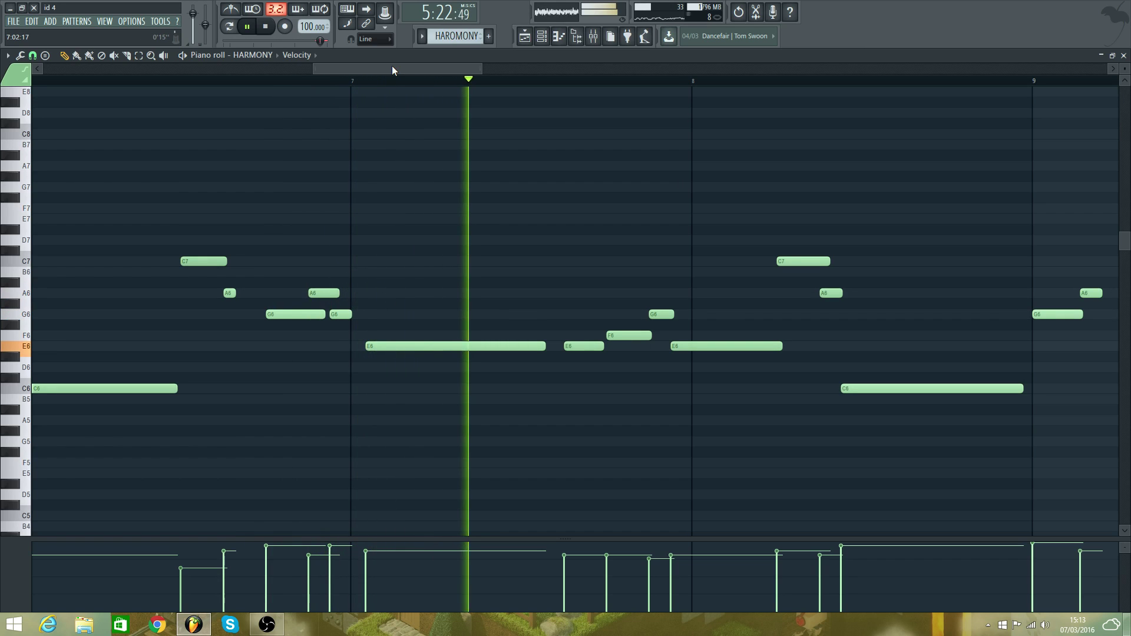
- Raise the first two notes of bar 9 to B6 and C7, and audition from the start of that bar
drag(393, 69, 510, 90)
key(space)
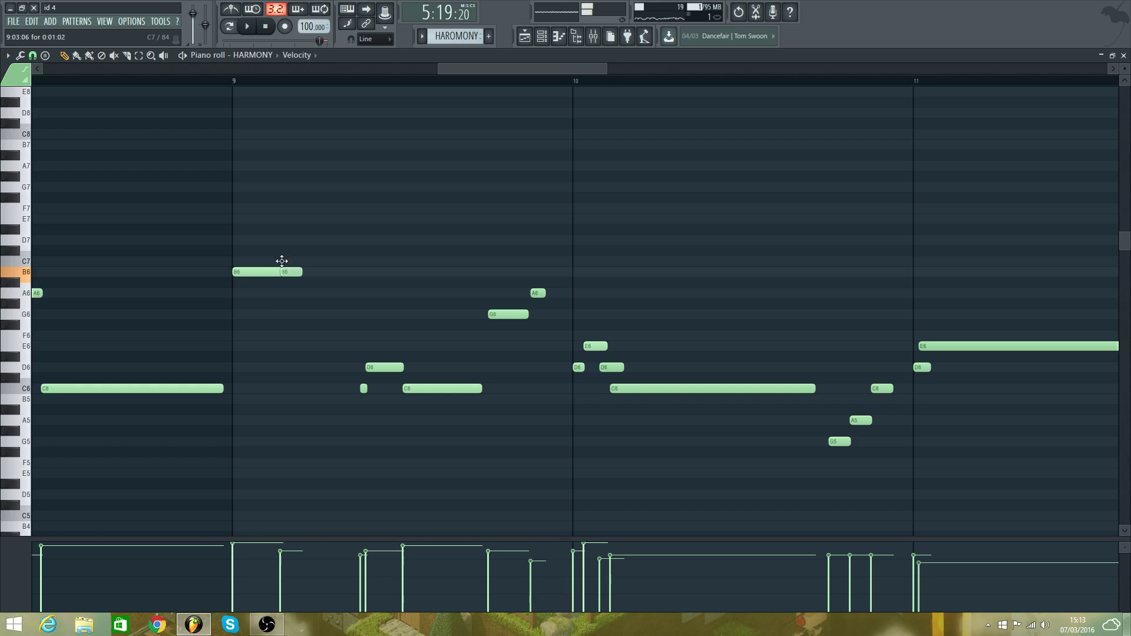
click(231, 86)
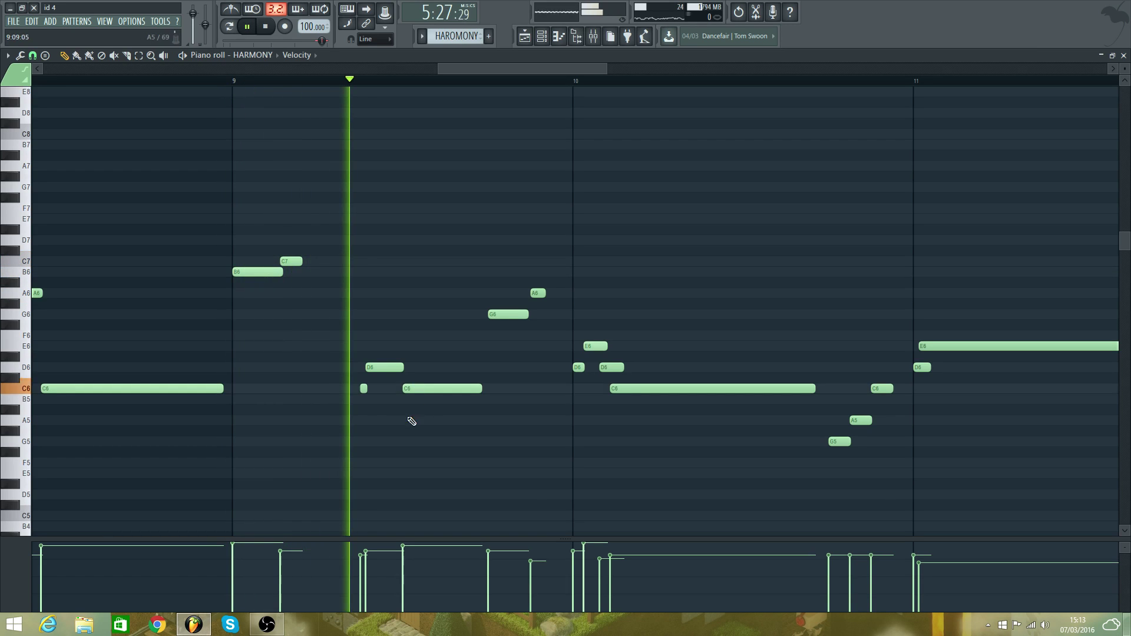
key(space)
key(space)
- Delete the tiny C6 note in bar 9, raise the following D6, C6 and G6 notes to F6, E6 and B6, and audition the bar
right_click(363, 389)
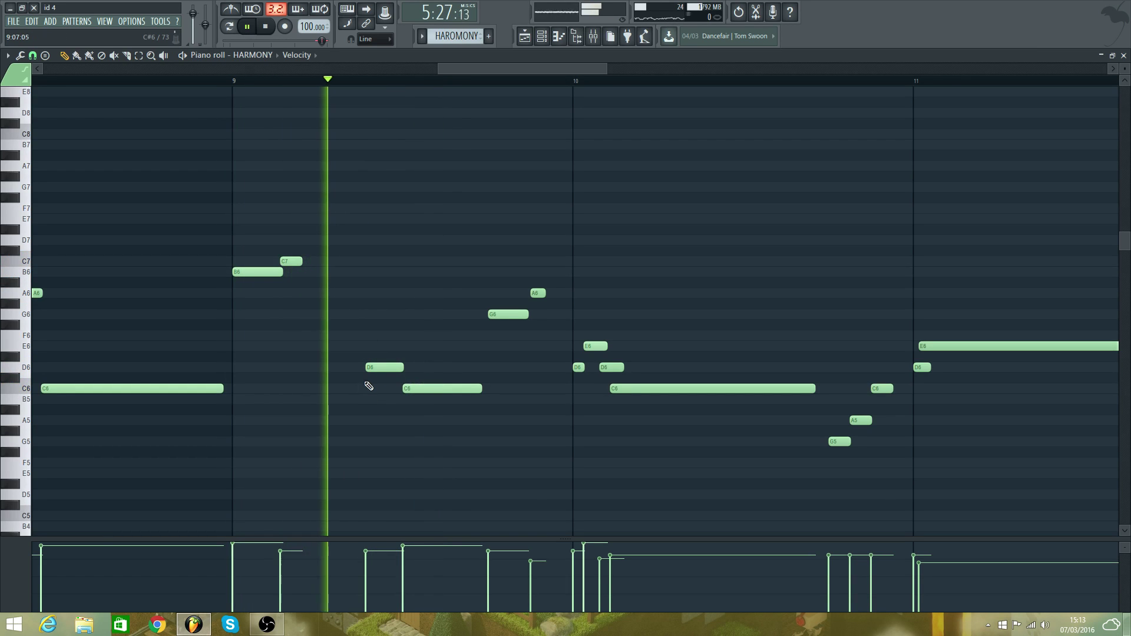
key(space)
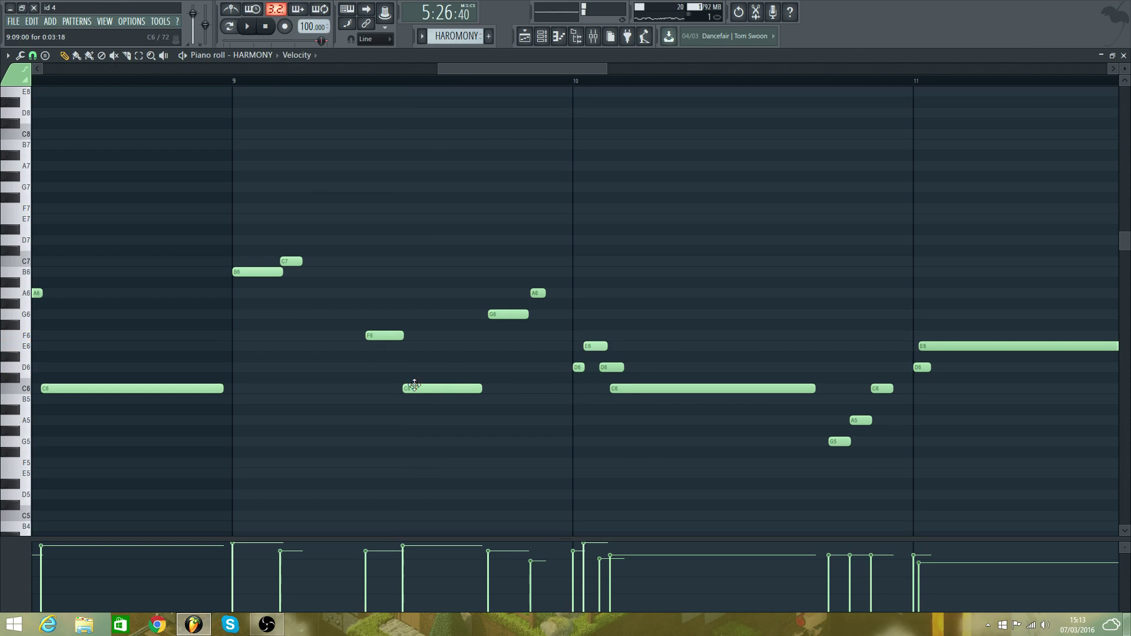
drag(414, 386, 415, 343)
key(space)
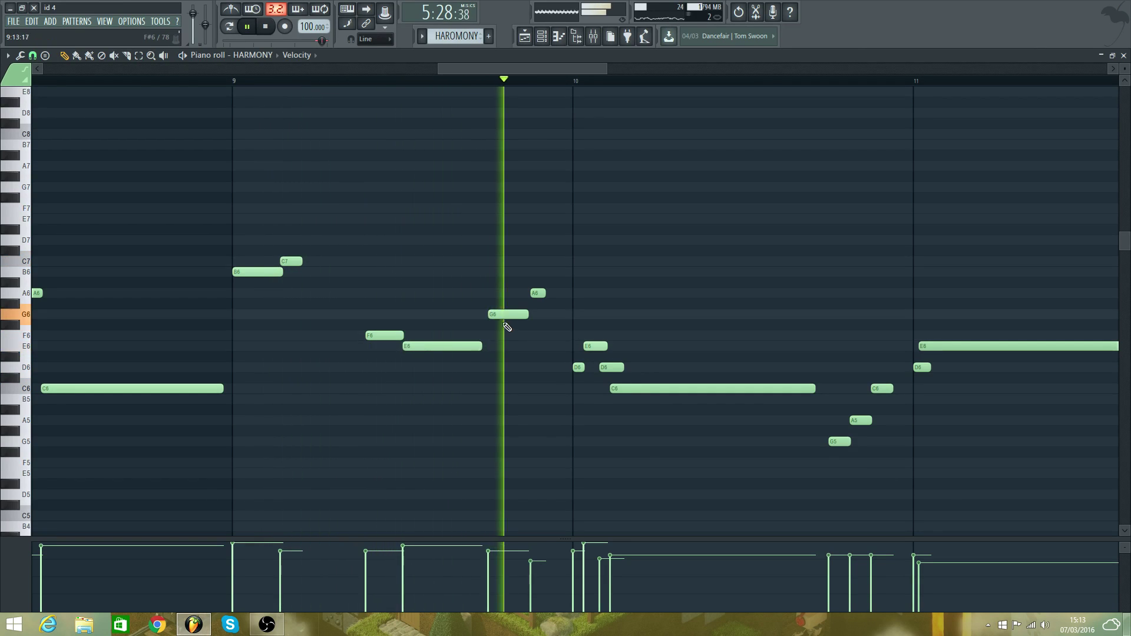
key(space)
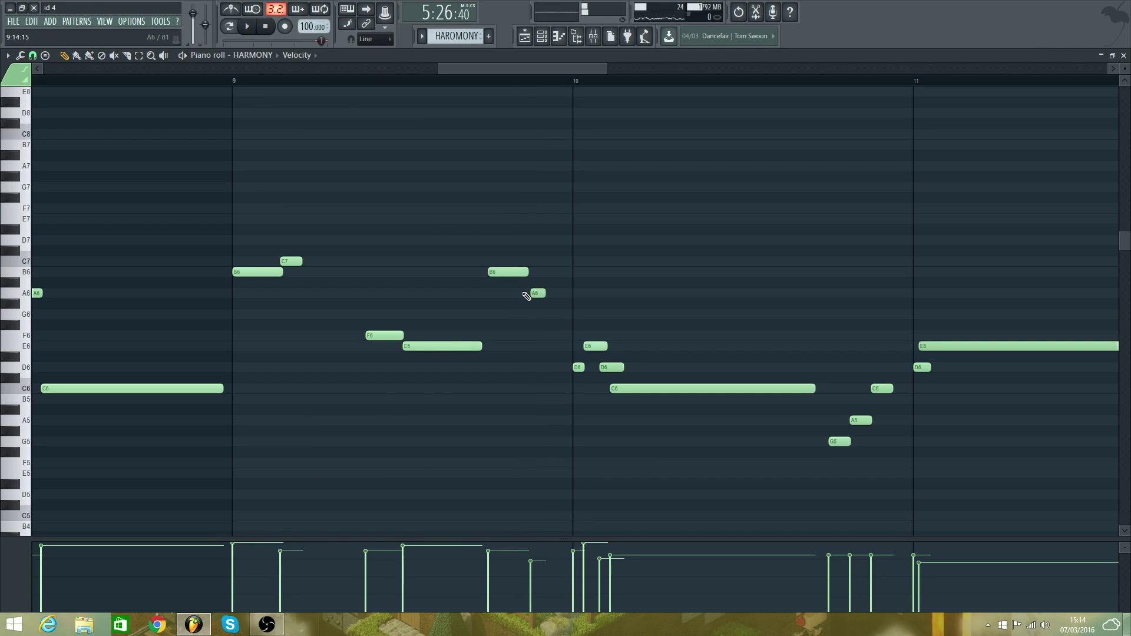
- Raise the last note of bar 9 to C7 and audition the harmony with the chords
key(space)
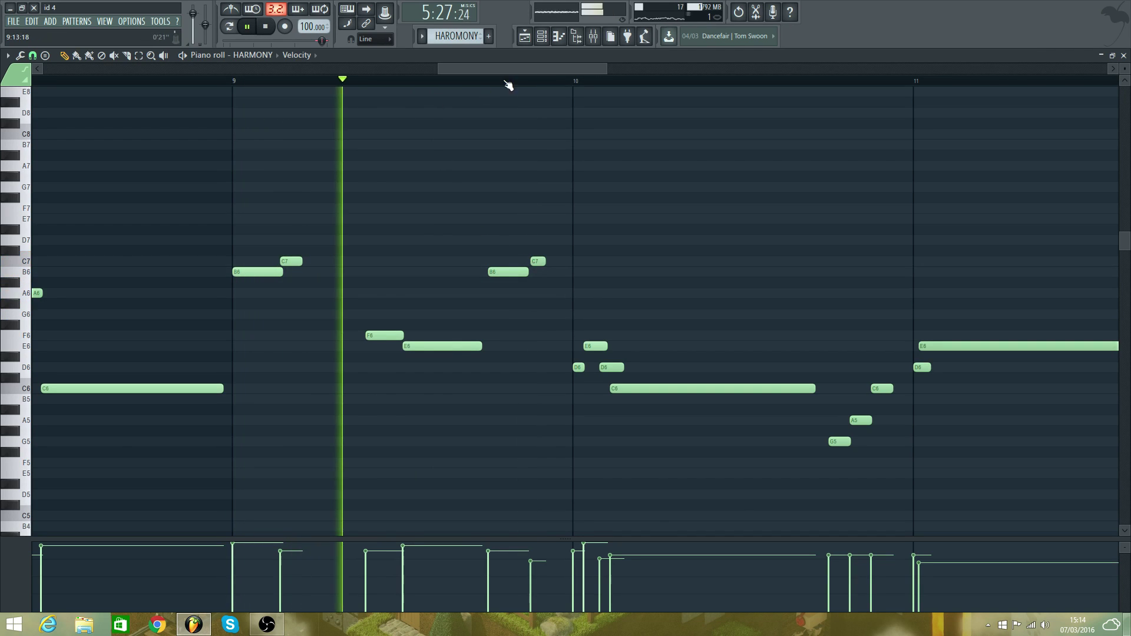
key(F5)
click(691, 196)
click(761, 198)
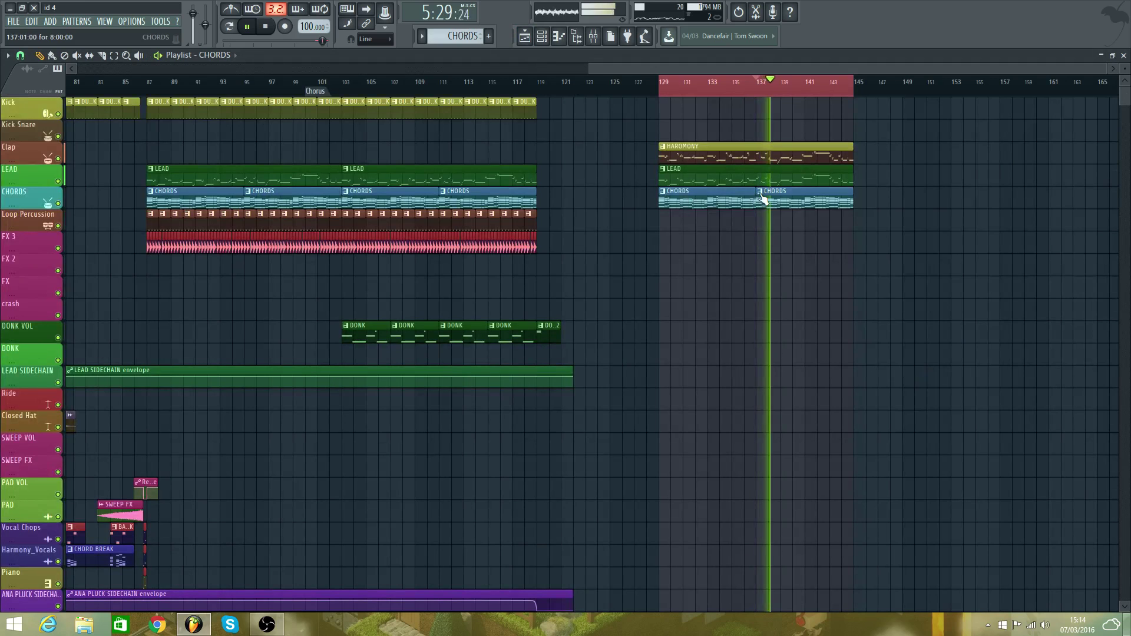
double_click(782, 158)
drag(612, 69, 474, 82)
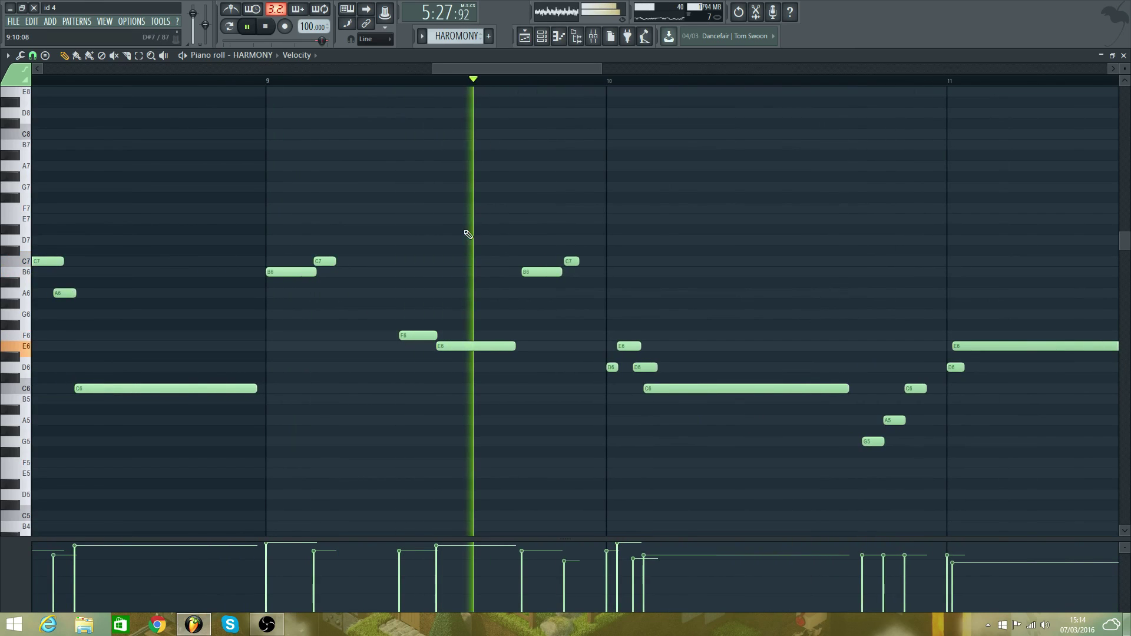
key(space)
key(space)
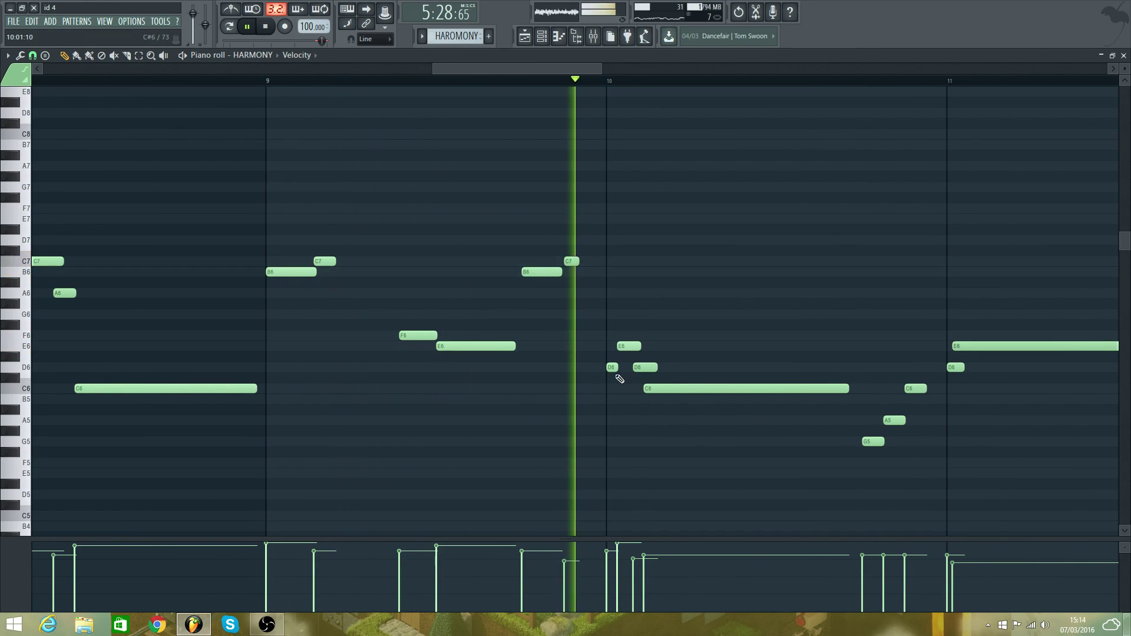
- Try deleting the opening notes of bar 10, moving the next note to F6 and the long note to E6, and audition the bar
key(space)
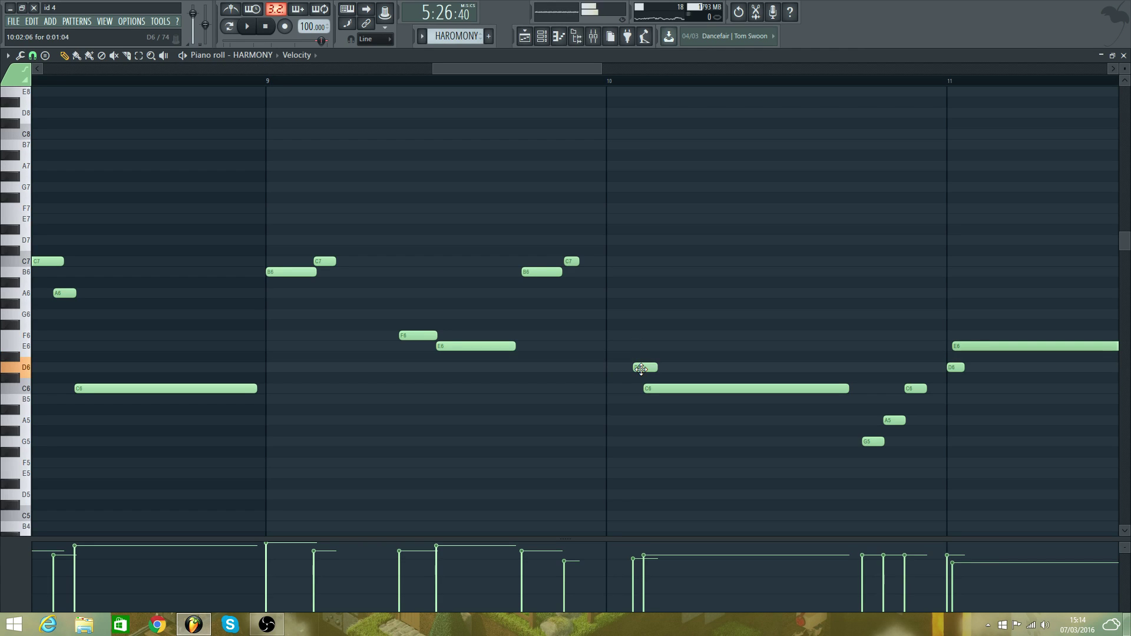
drag(666, 388, 666, 346)
key(space)
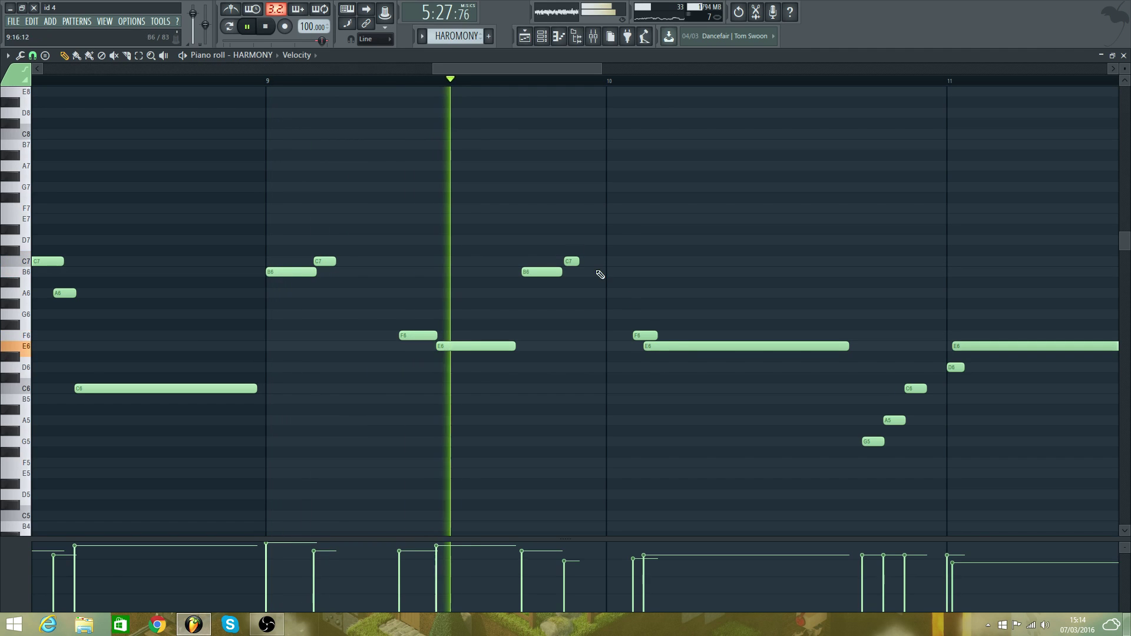
drag(515, 73, 527, 75)
key(space)
key(space)
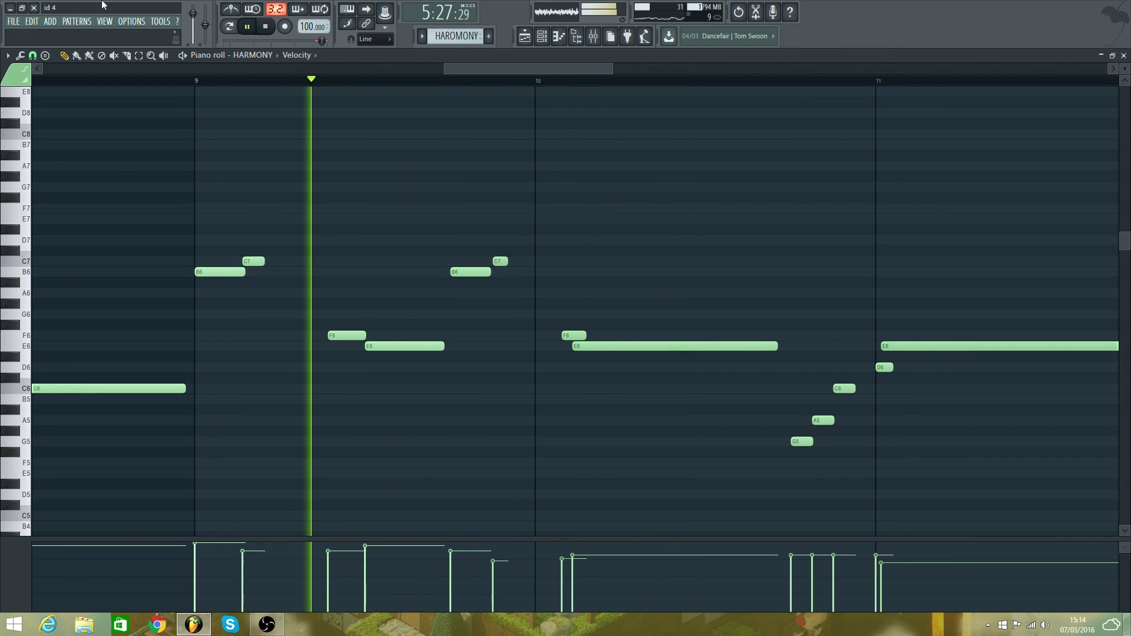
- Undo the note moves and the last note deletion in bar 10
click(31, 21)
click(44, 35)
click(31, 22)
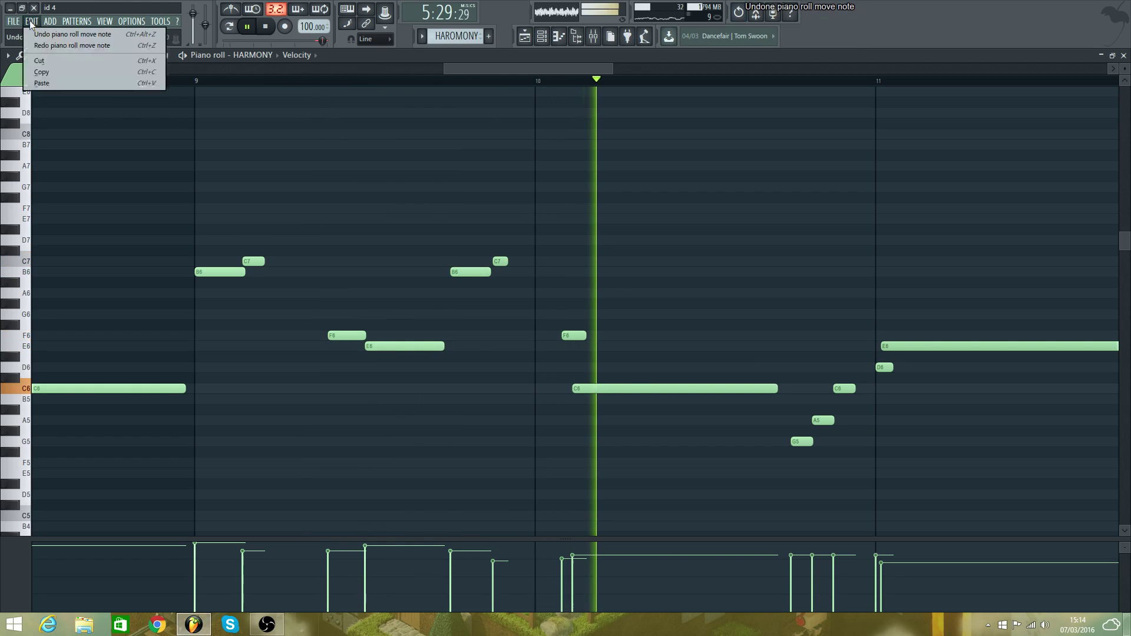
click(38, 33)
click(31, 22)
click(45, 35)
key(space)
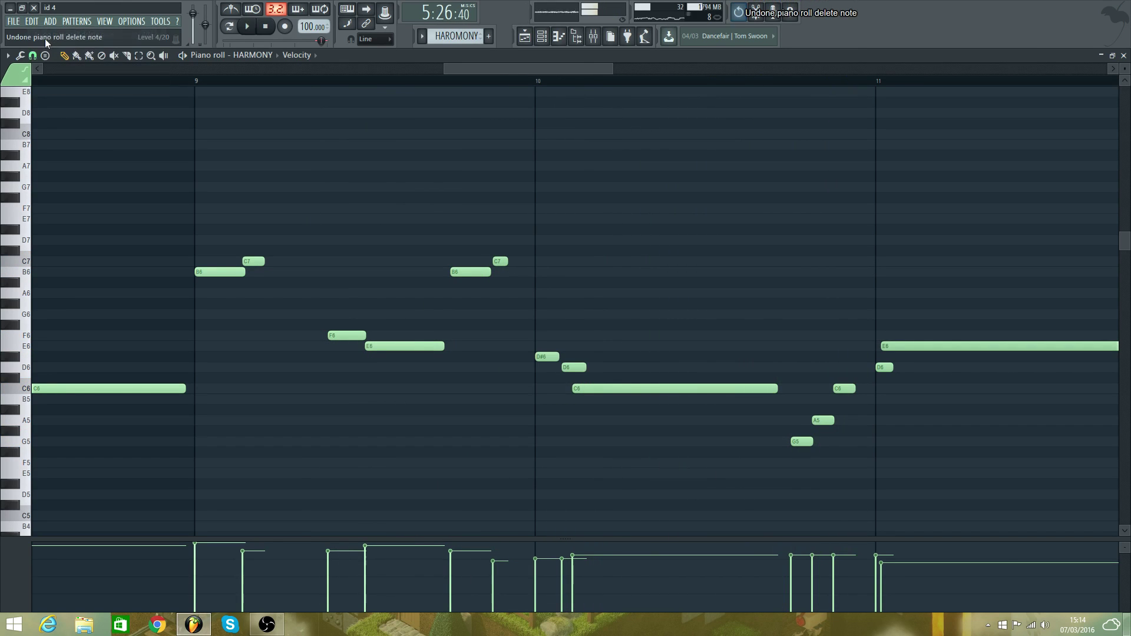
- Play the harmony pattern on its own from the start of bar 10 and bring up the channel rack
click(473, 88)
click(474, 82)
right_click(538, 95)
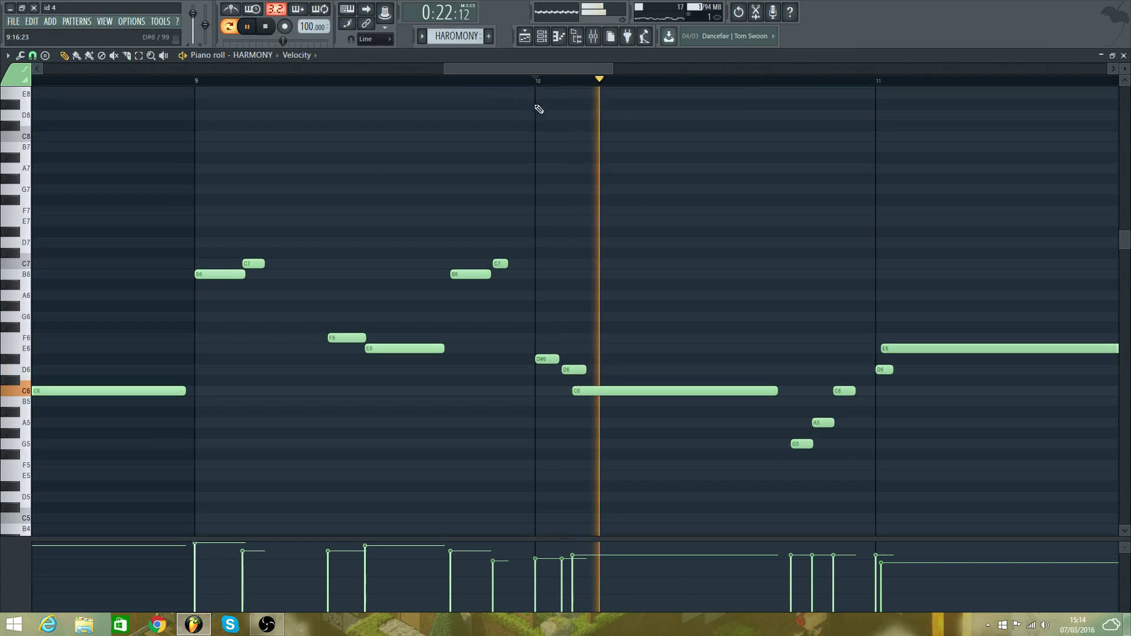
key(space)
key(space)
key(space)
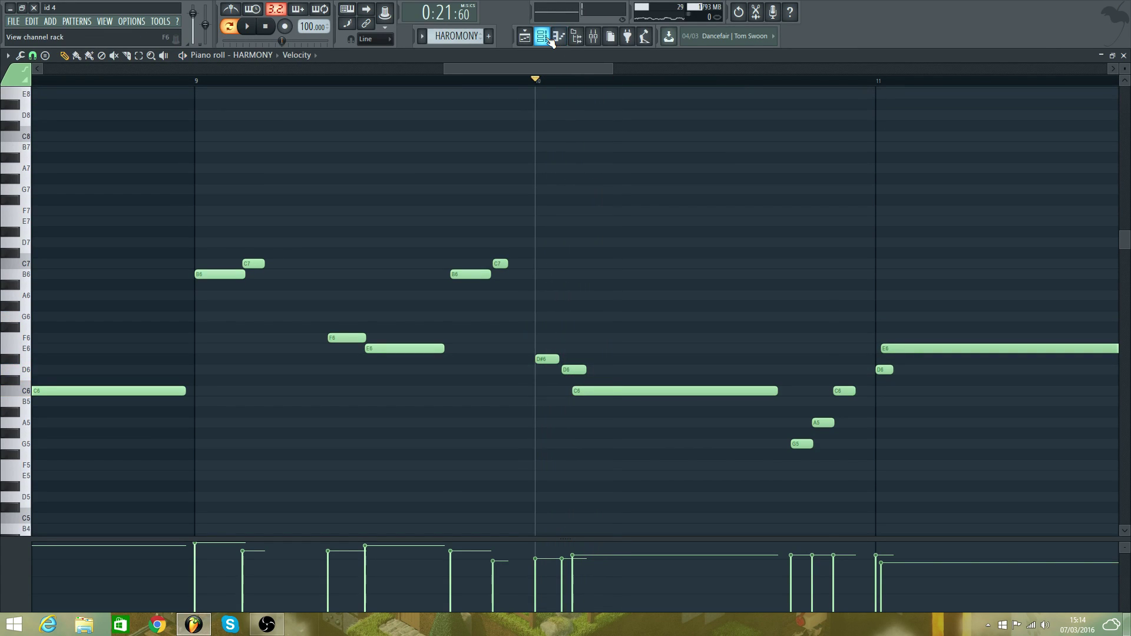
click(543, 36)
key(space)
- Undo the stray high note and the remaining edits to bar 10's opening notes, and replay the pattern
click(32, 22)
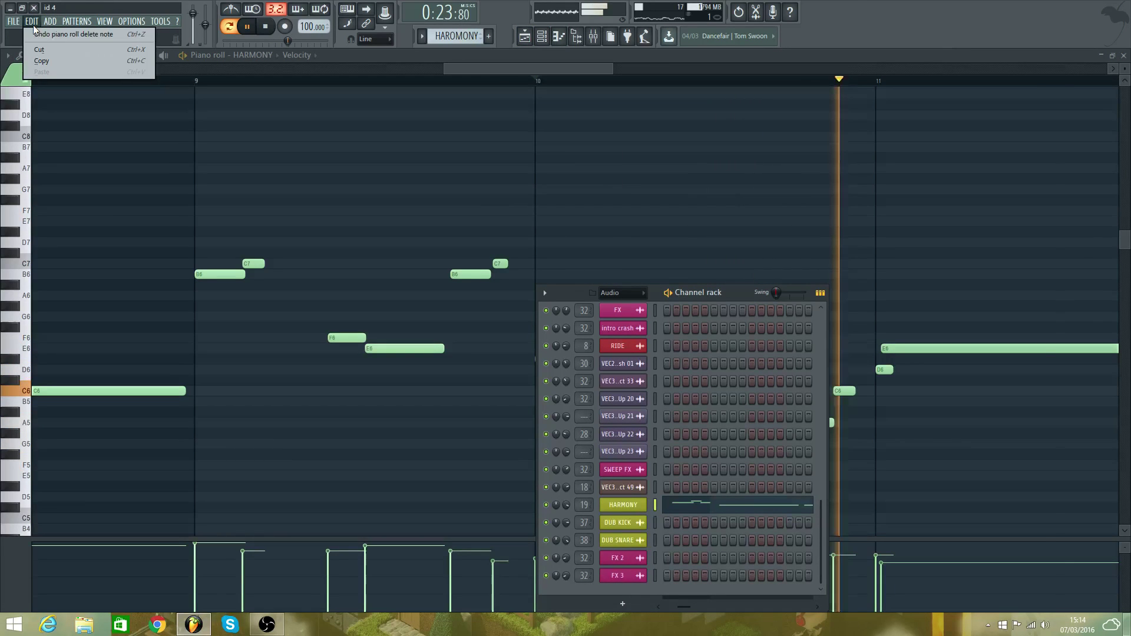
click(42, 33)
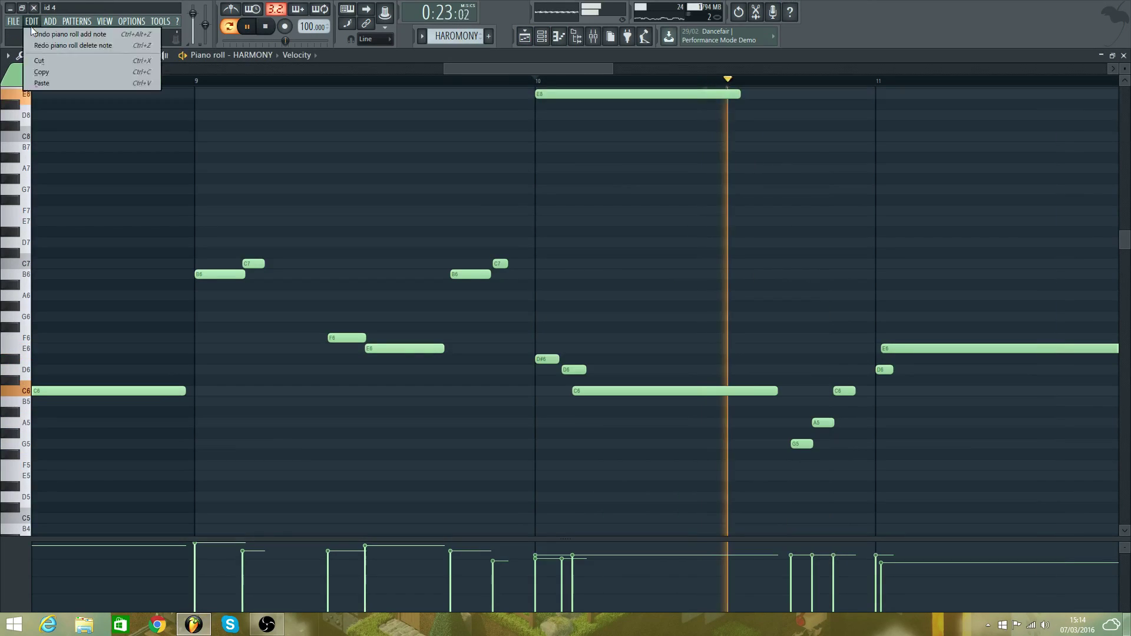
click(38, 32)
click(31, 24)
click(35, 32)
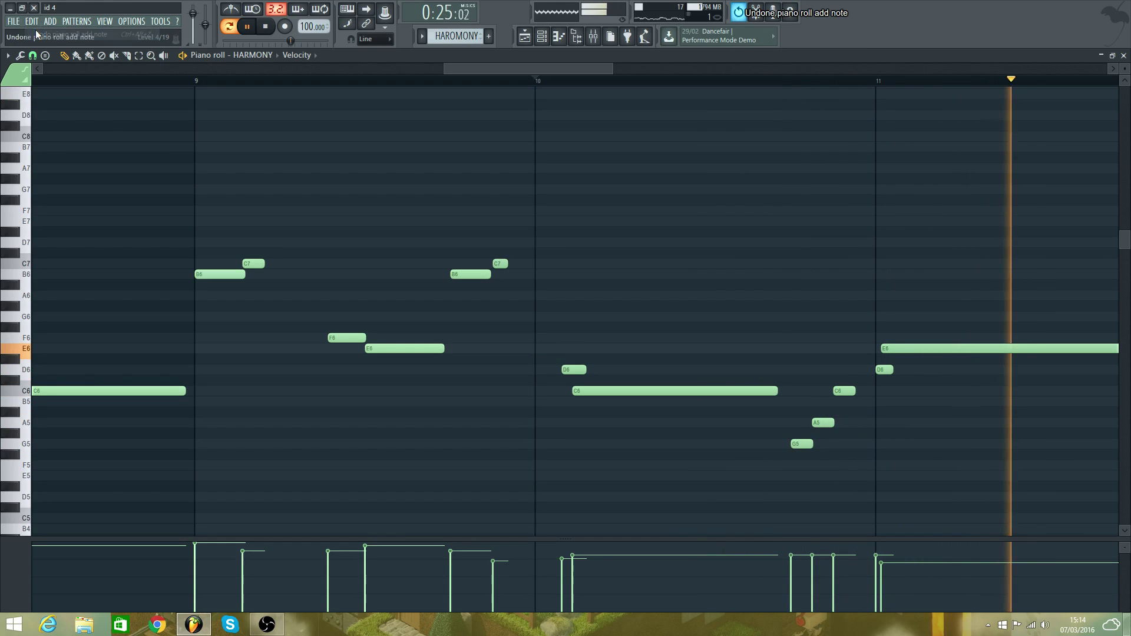
key(space)
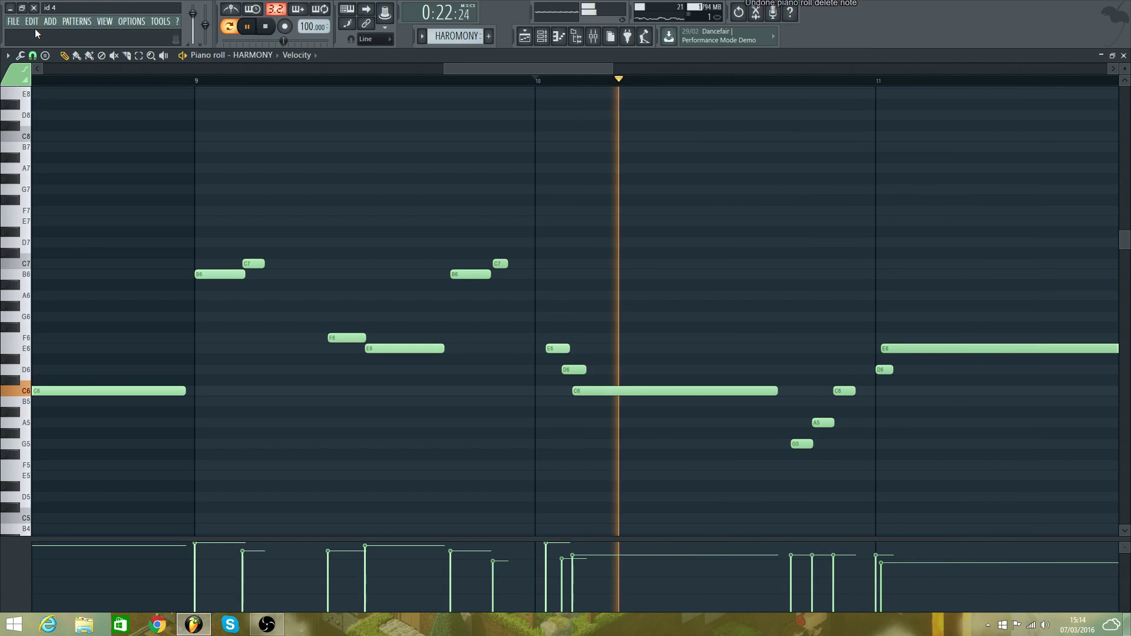
click(33, 24)
click(35, 32)
key(space)
click(31, 24)
click(34, 33)
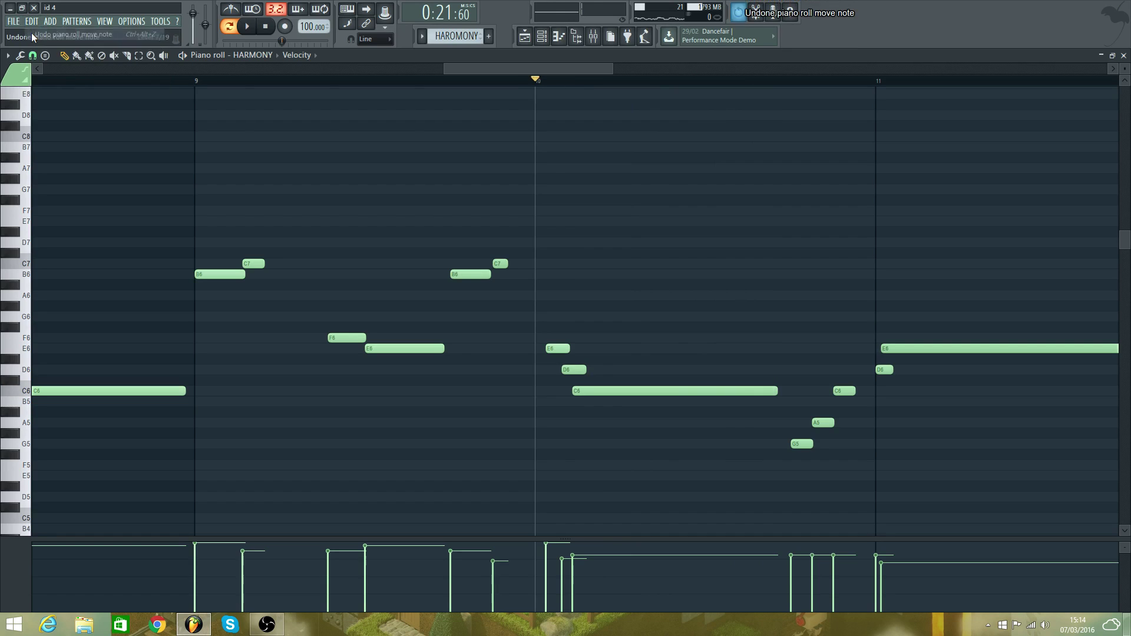
key(space)
click(32, 22)
click(36, 33)
key(space)
key(space)
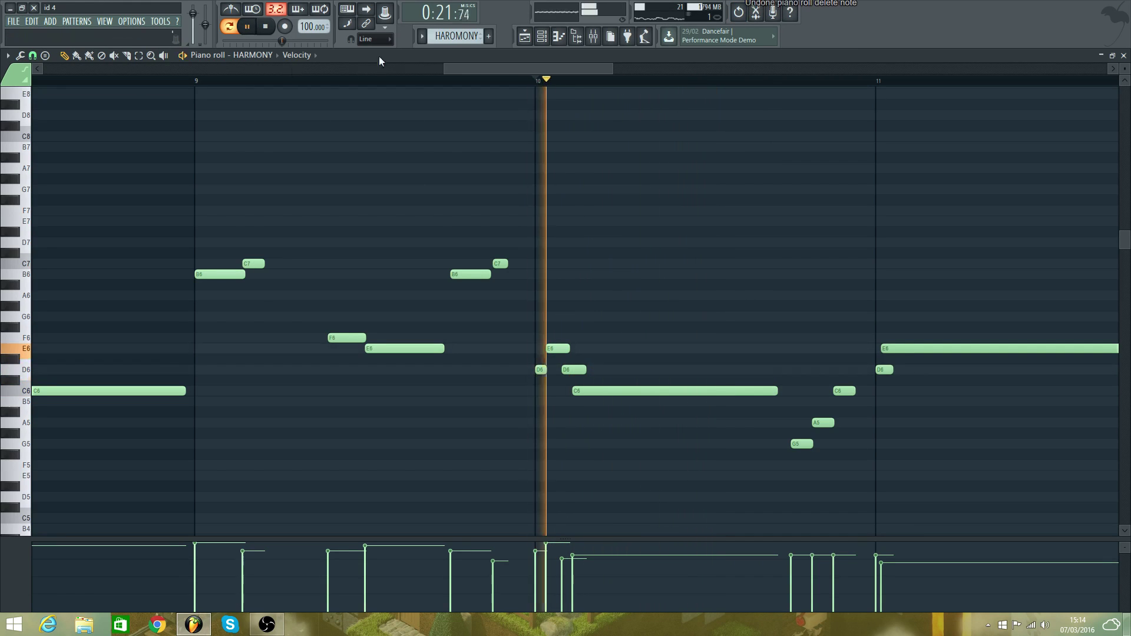
- Open the HARMONY channel's Sylenth1 synth, set its portamento time to 3.15 while auditioning, and return to the piano roll
key(space)
click(539, 41)
key(space)
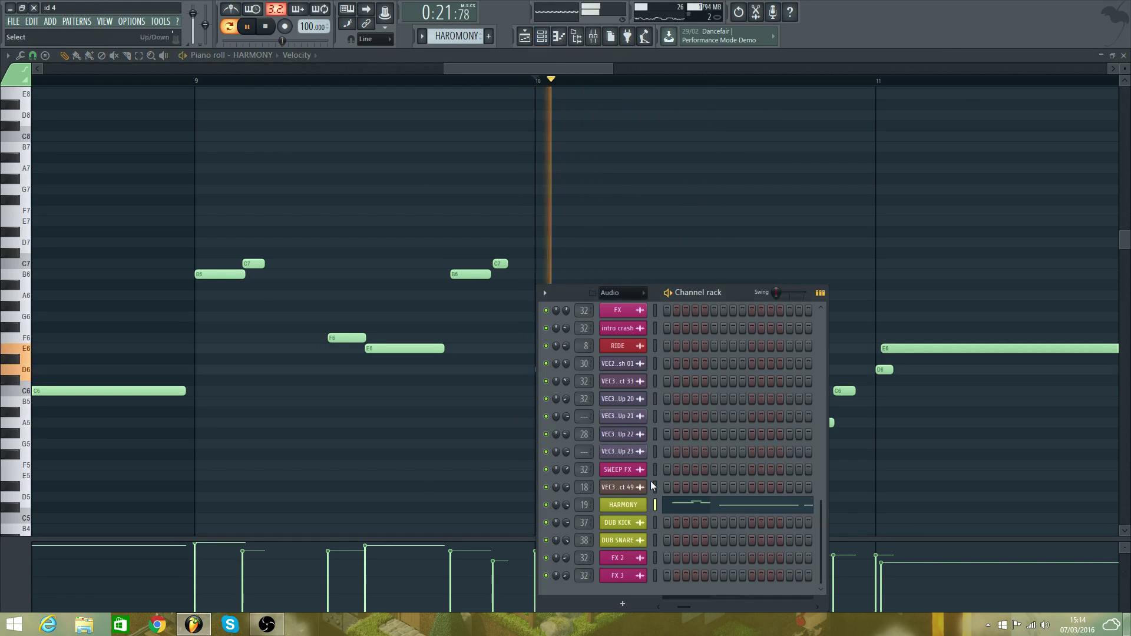
click(623, 505)
key(space)
key(space)
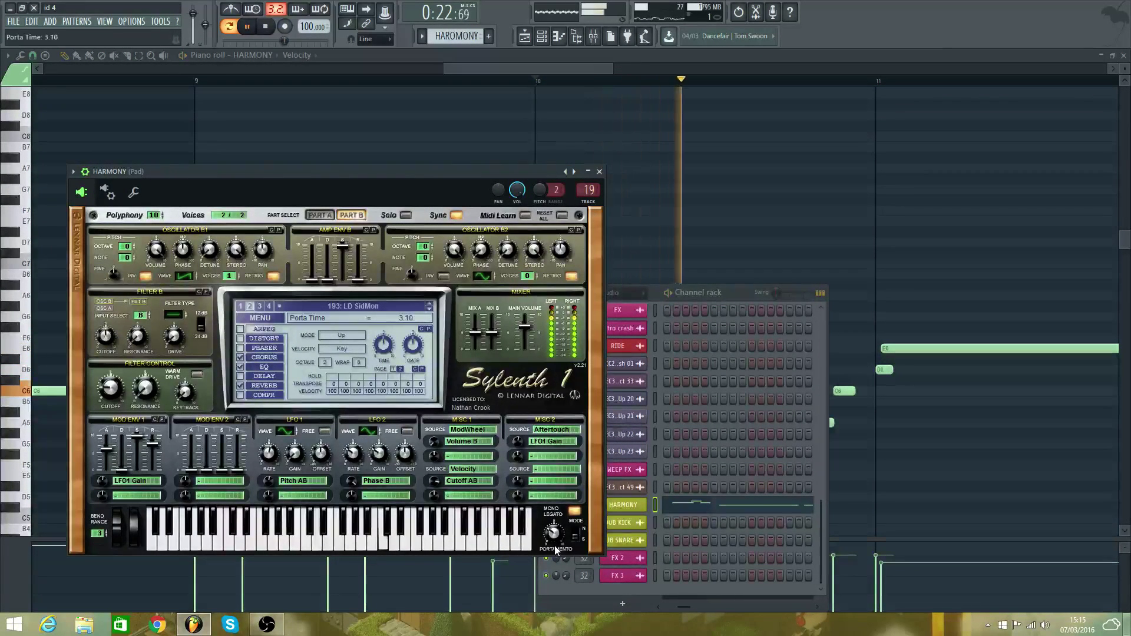
key(space)
key(space)
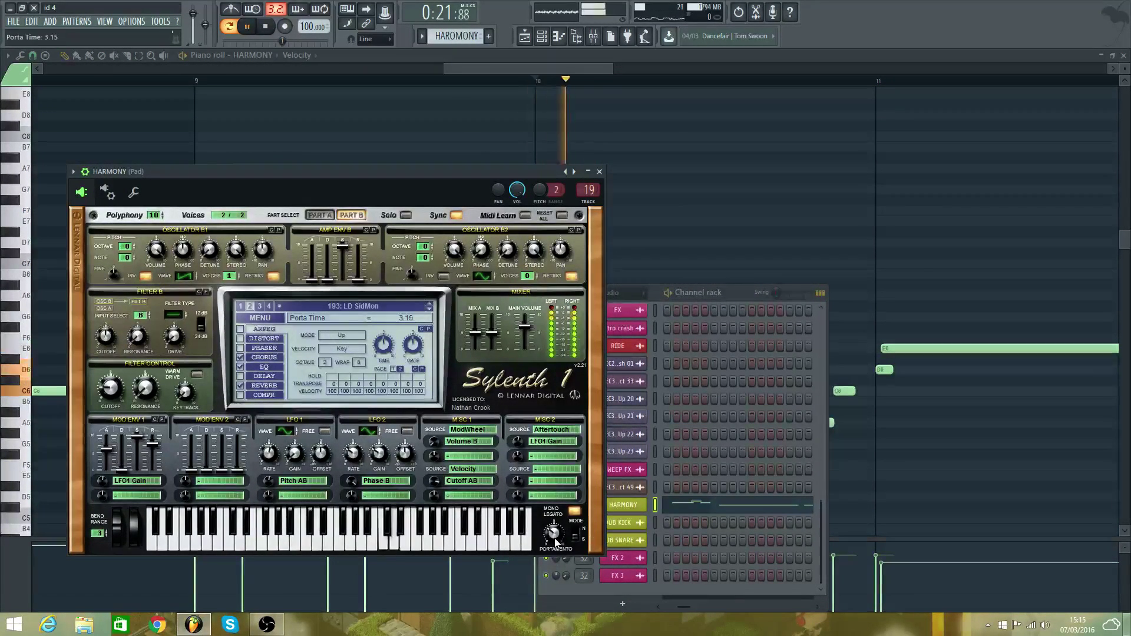
click(486, 83)
key(space)
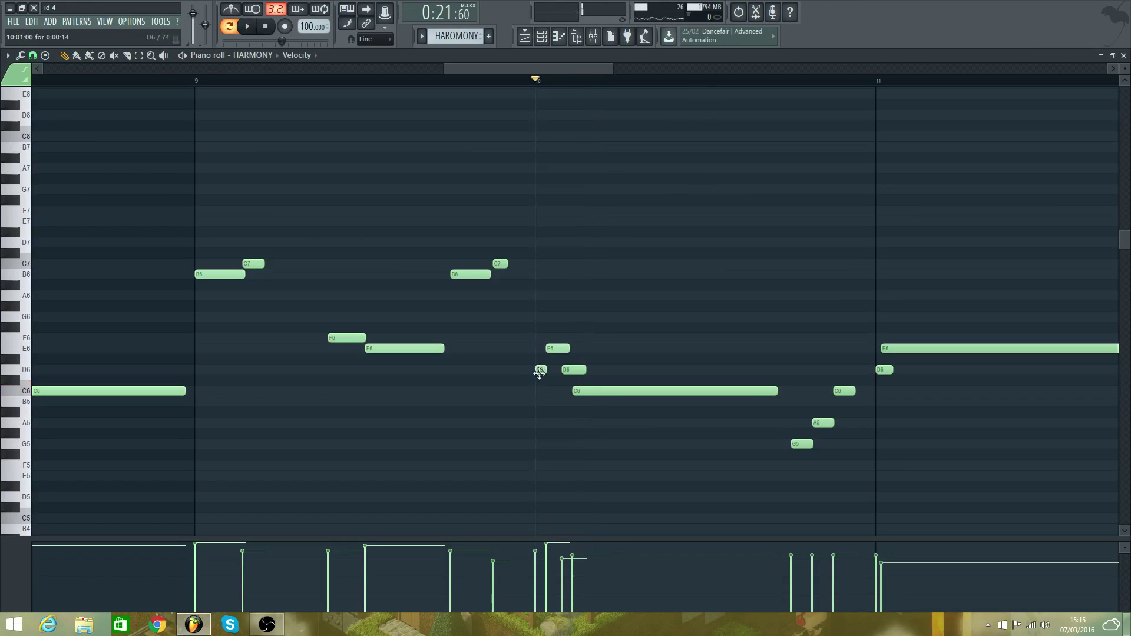
- Raise the three opening notes of bar 10 to F6, G6 and F6 and the long note to E6, auditioning the changes
click(540, 372)
click(540, 338)
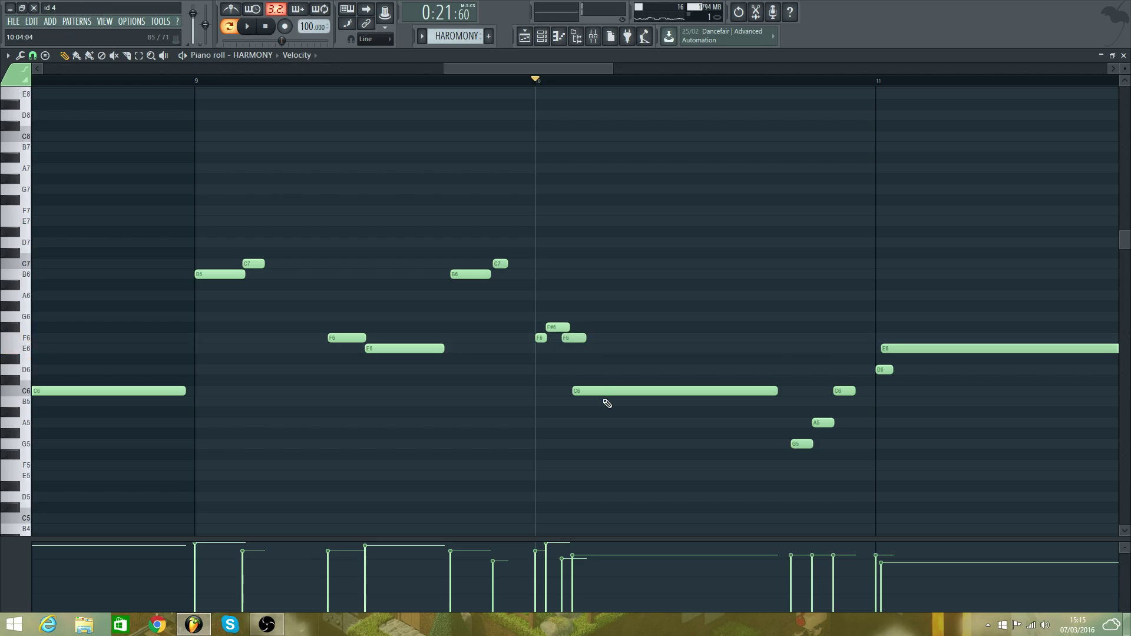
key(space)
drag(606, 392, 614, 349)
key(space)
key(space)
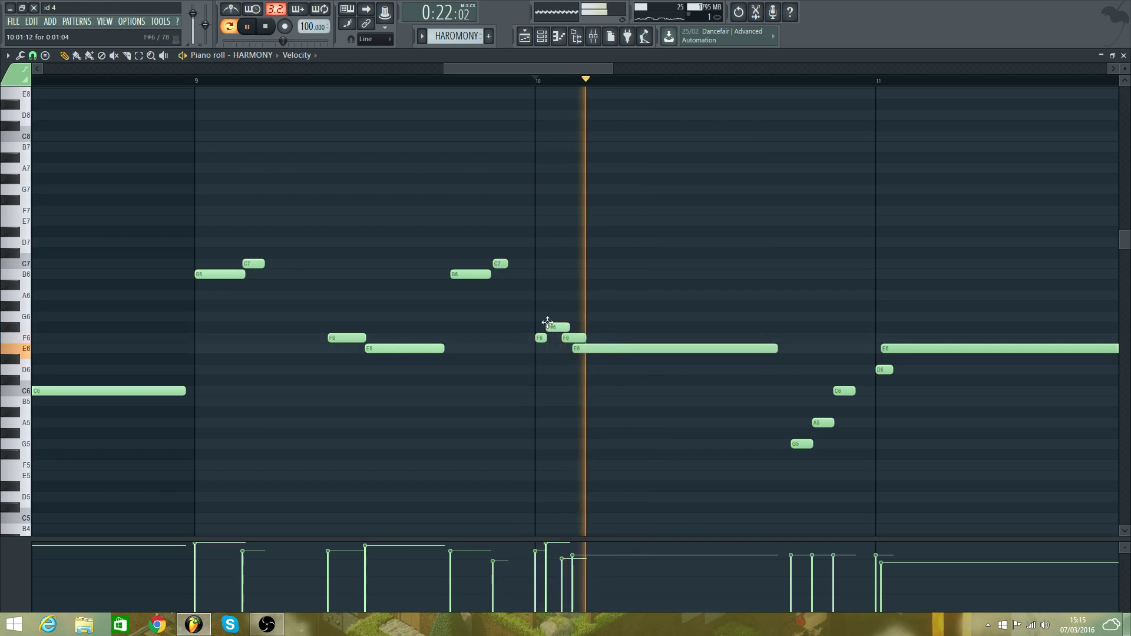
key(space)
drag(547, 323, 548, 313)
key(space)
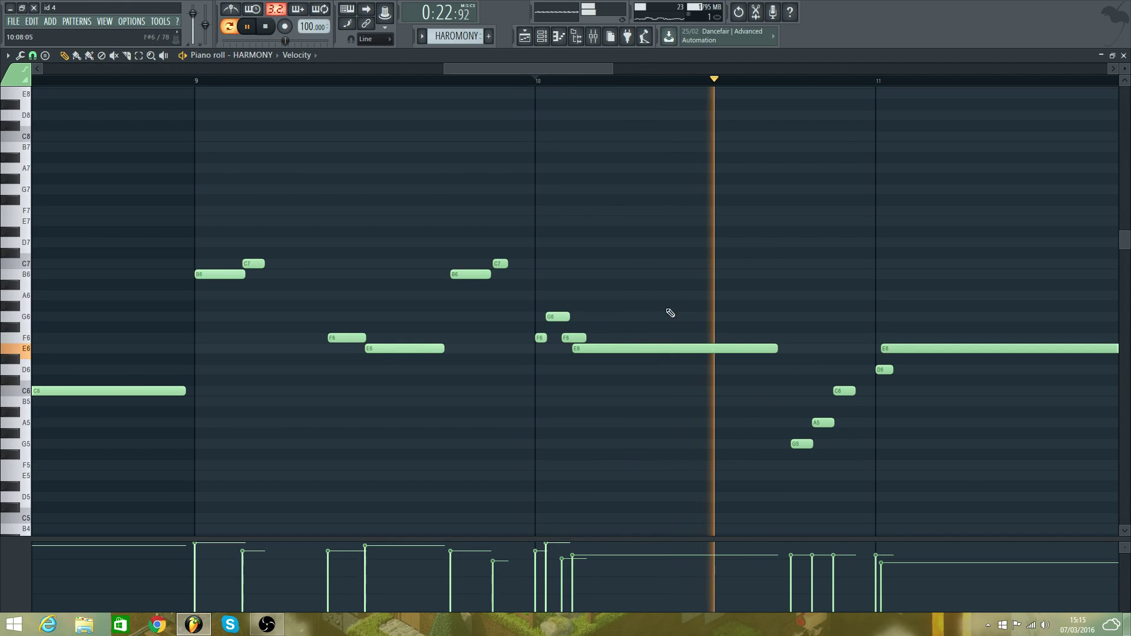
- Raise the last three notes of bar 10 to B5, C6 and E6 and listen through into bar 11
key(space)
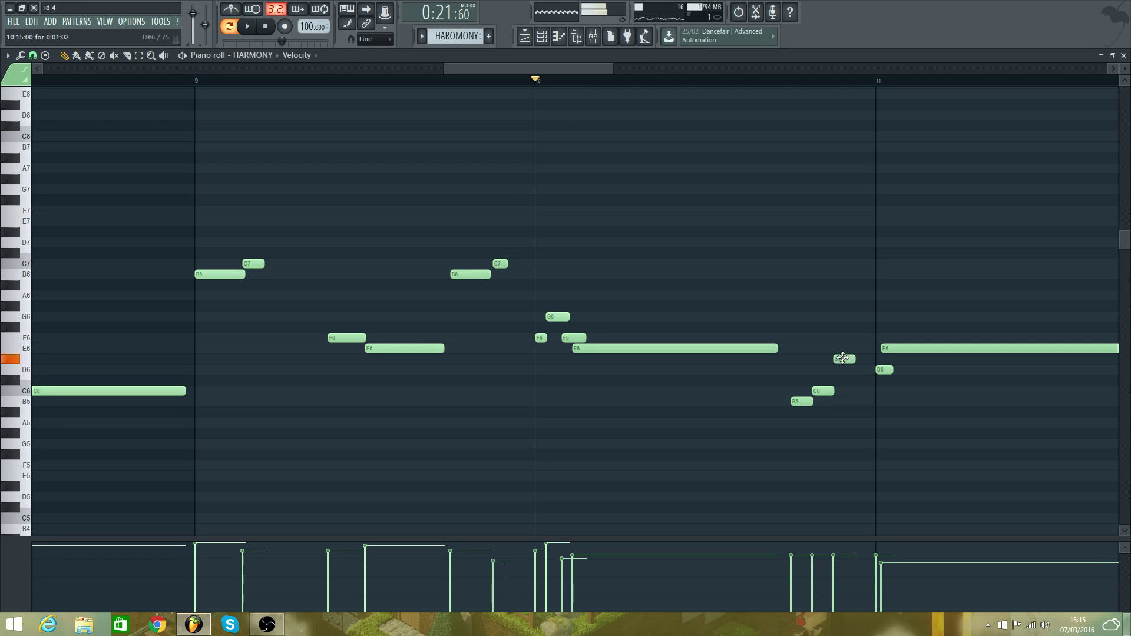
key(space)
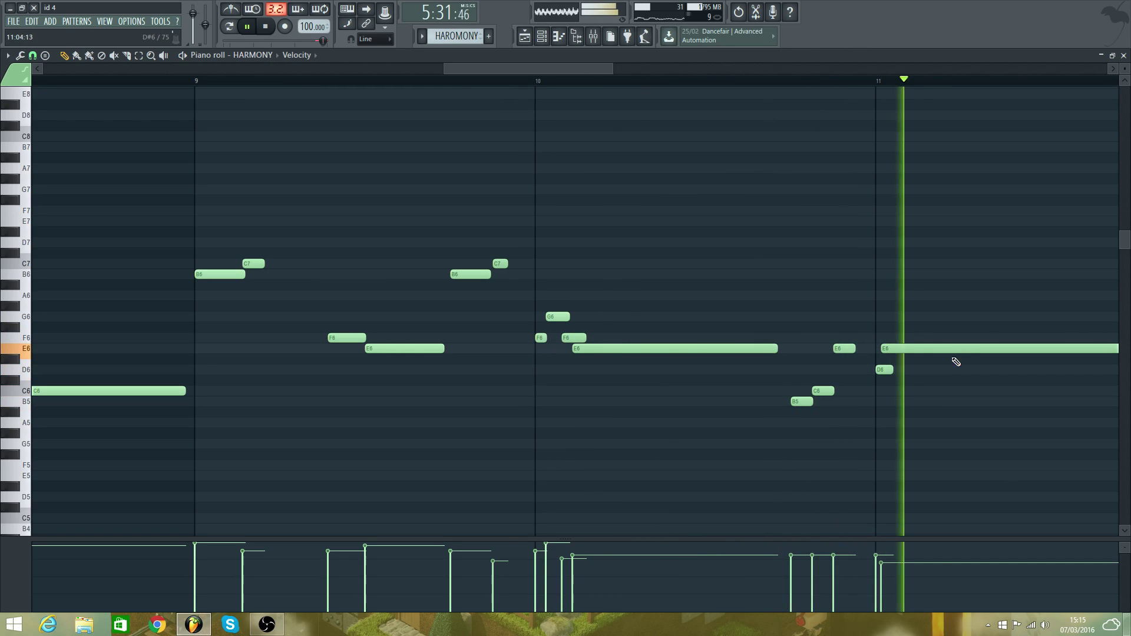
key(space)
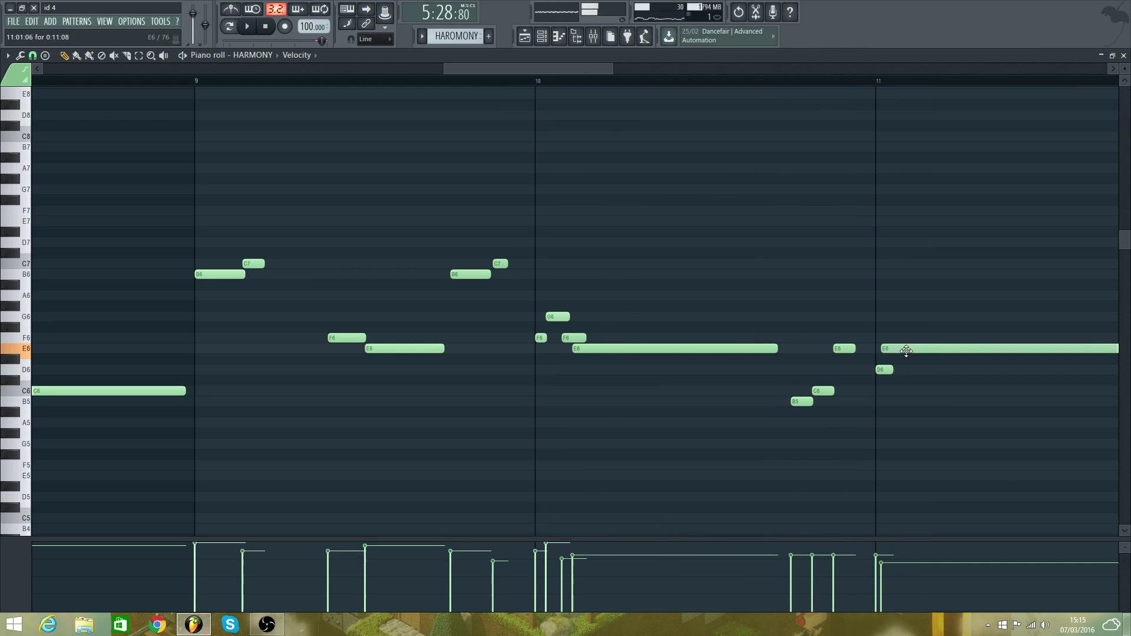
- Raise the long note in bar 11 to G6 and delete the short note just before it
drag(906, 351, 905, 319)
drag(885, 370, 885, 339)
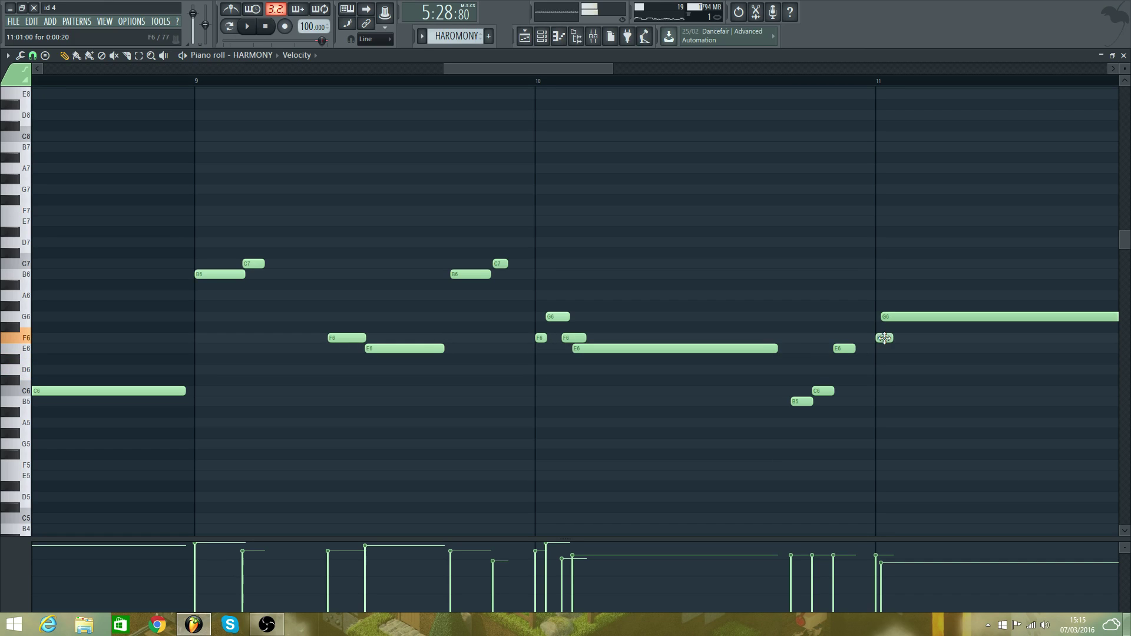
key(space)
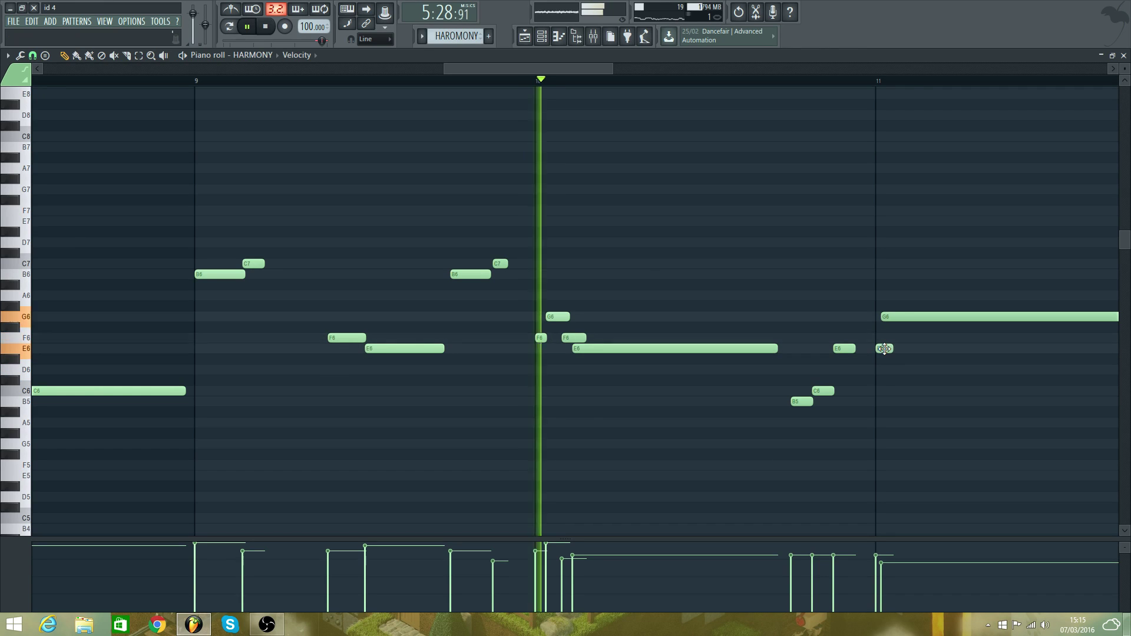
right_click(893, 352)
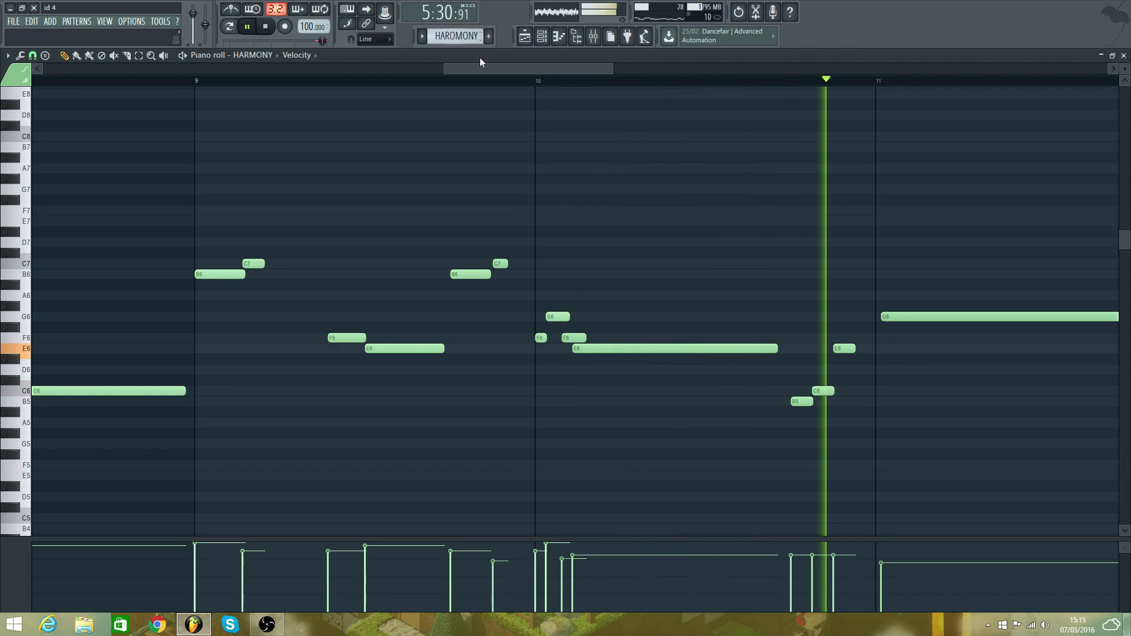
- Raise the two short notes late in bar 11 to F6 and G6 and the following long note to E6, and listen through bar 12
drag(504, 73, 630, 157)
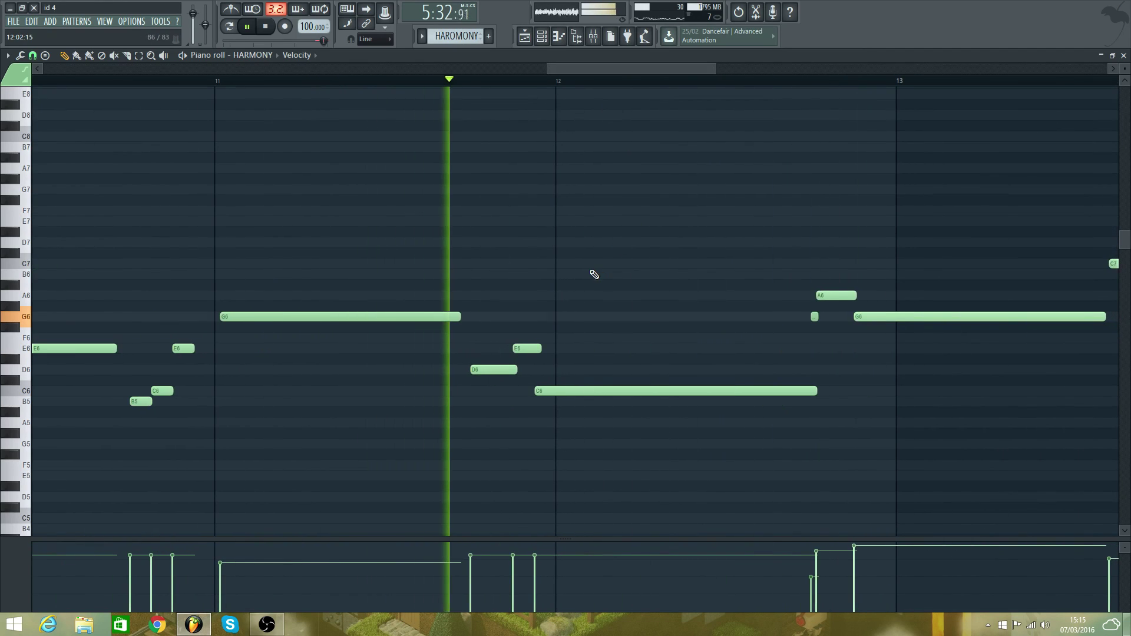
key(space)
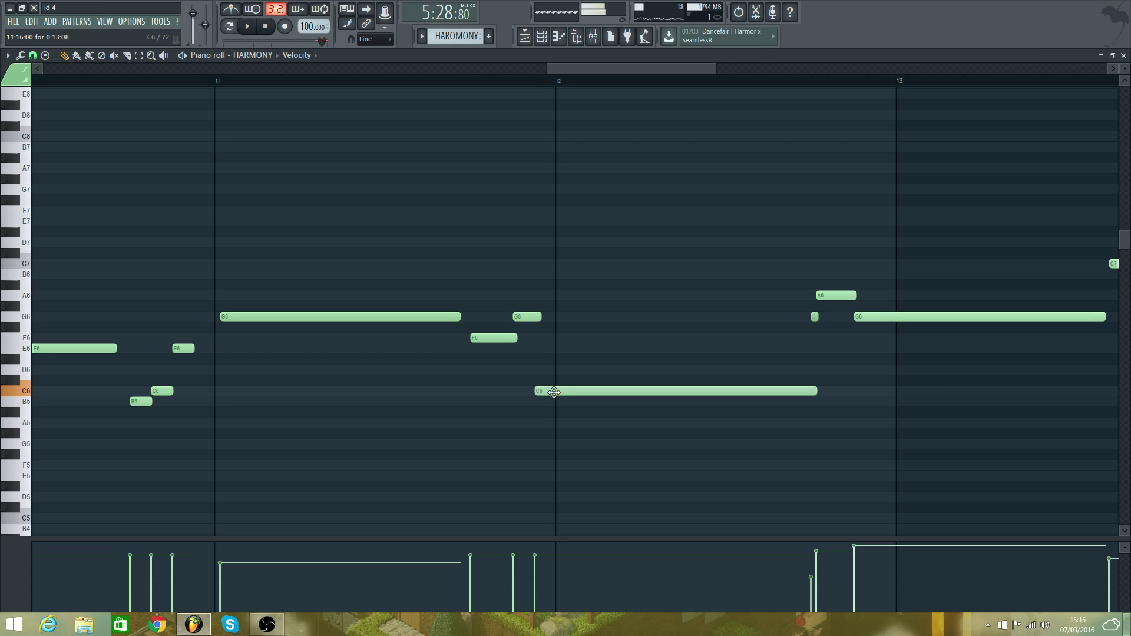
drag(554, 392, 555, 348)
key(space)
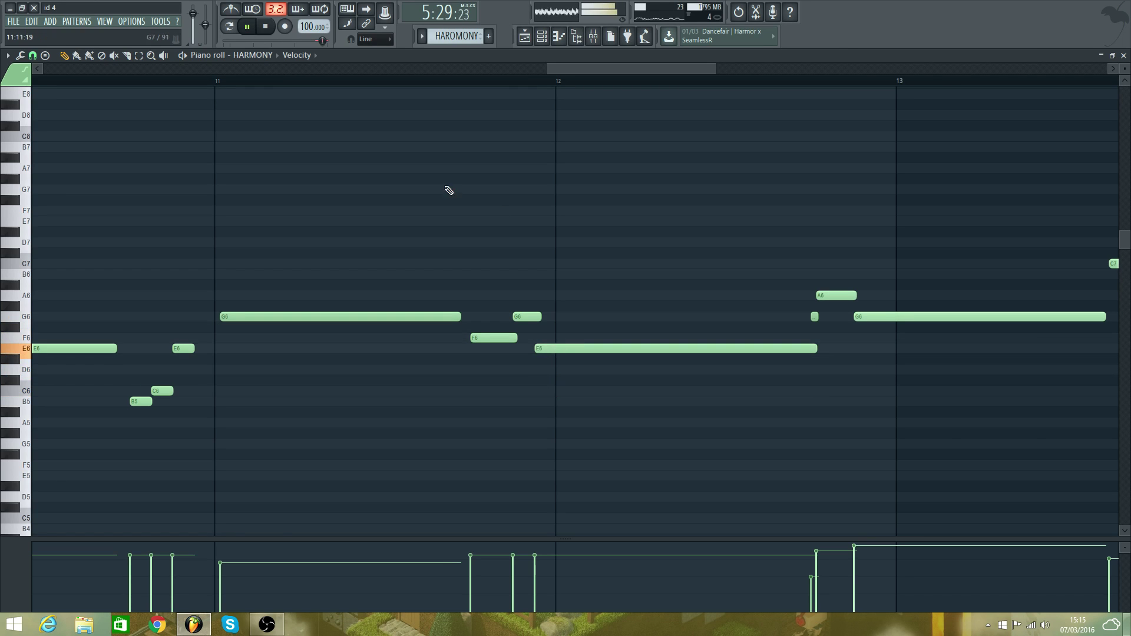
click(525, 36)
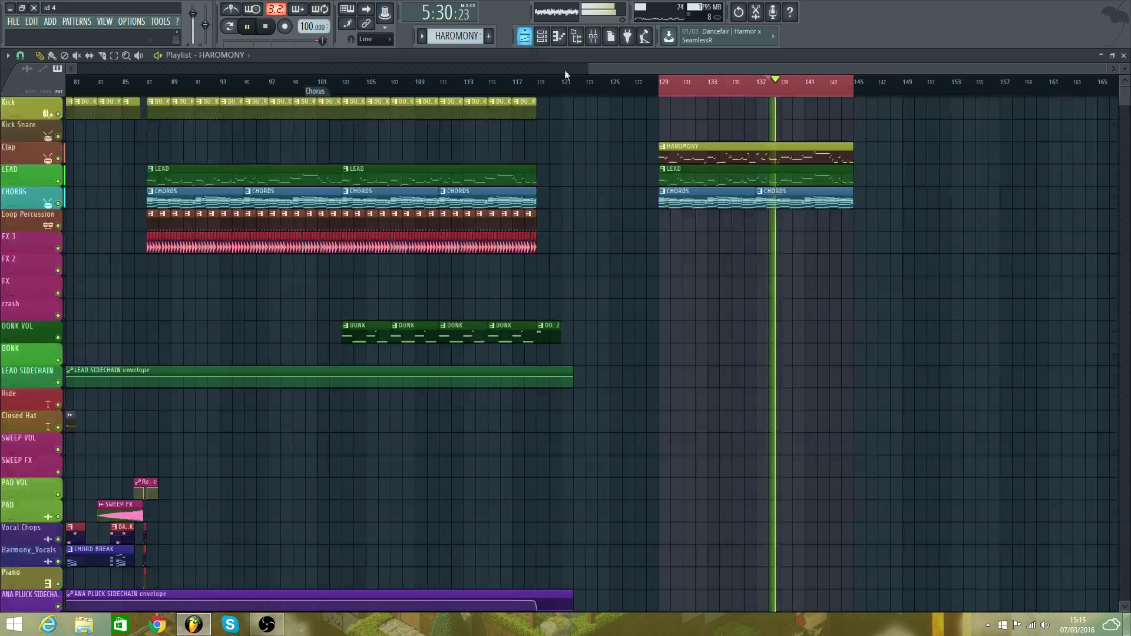
double_click(804, 160)
drag(742, 69, 755, 97)
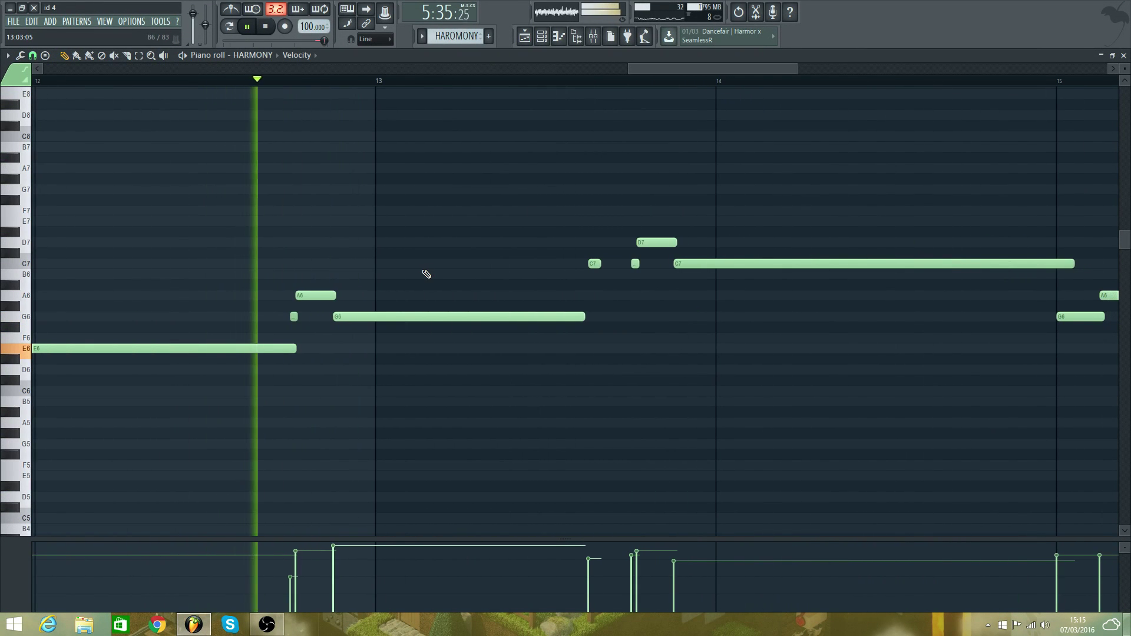
- Raise the two short notes late in bar 12 to B6 and C7 and the following long note to B6, auditioning the change
key(space)
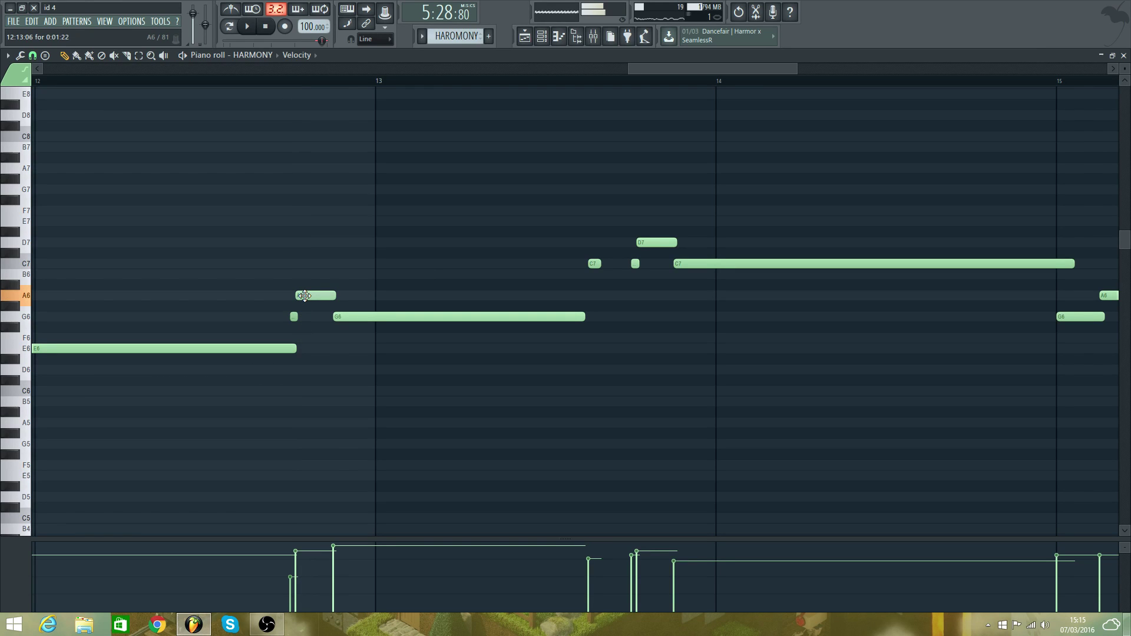
drag(371, 318, 369, 274)
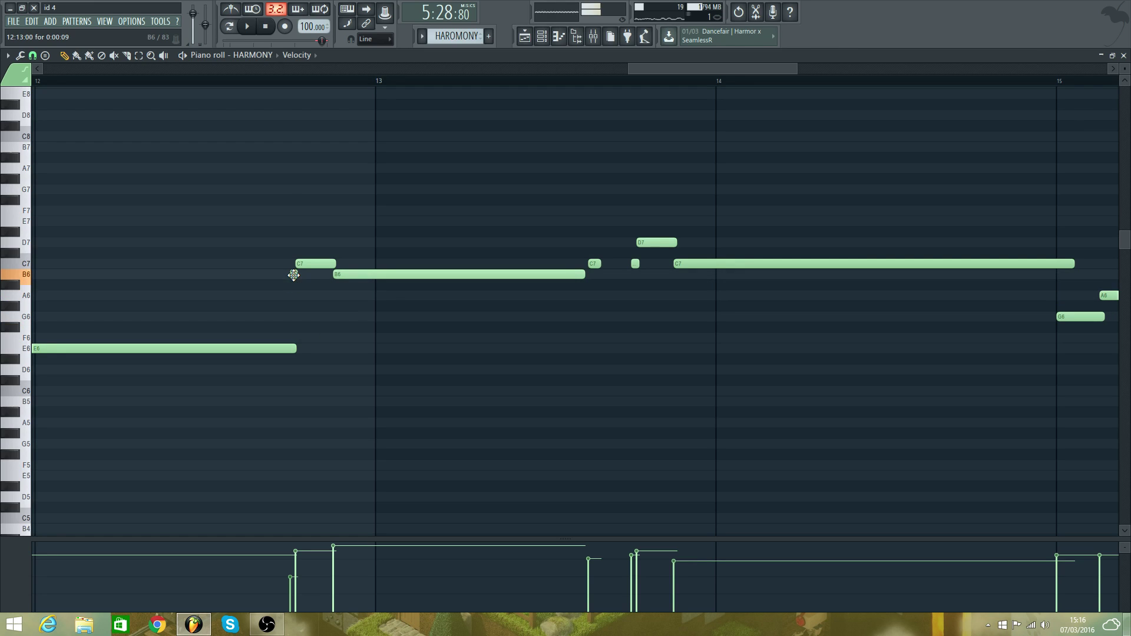
key(space)
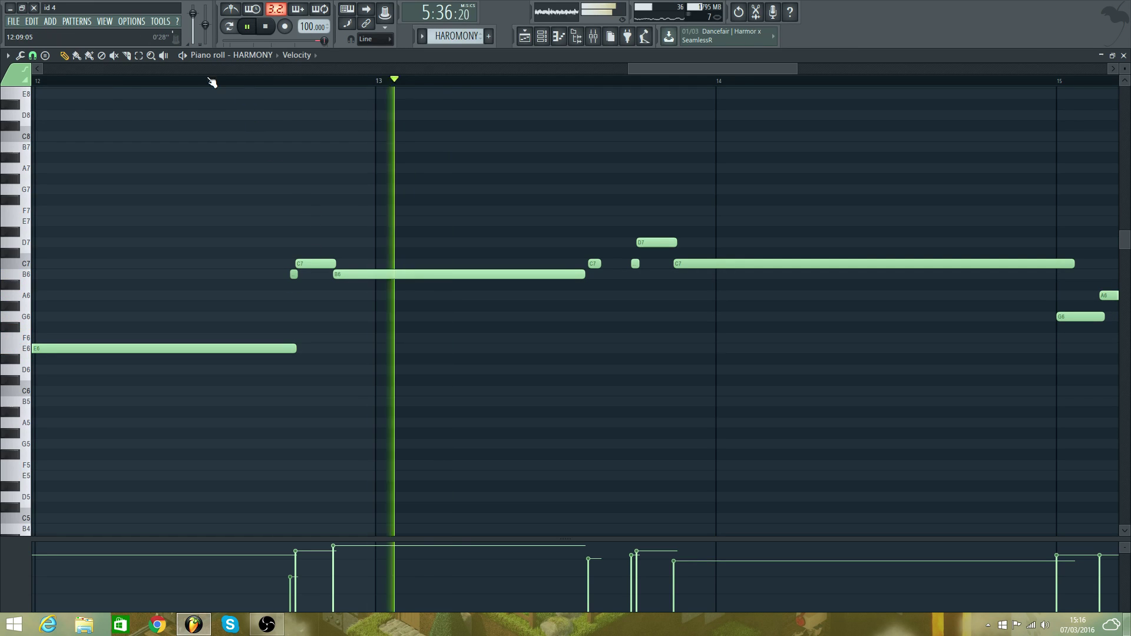
click(37, 82)
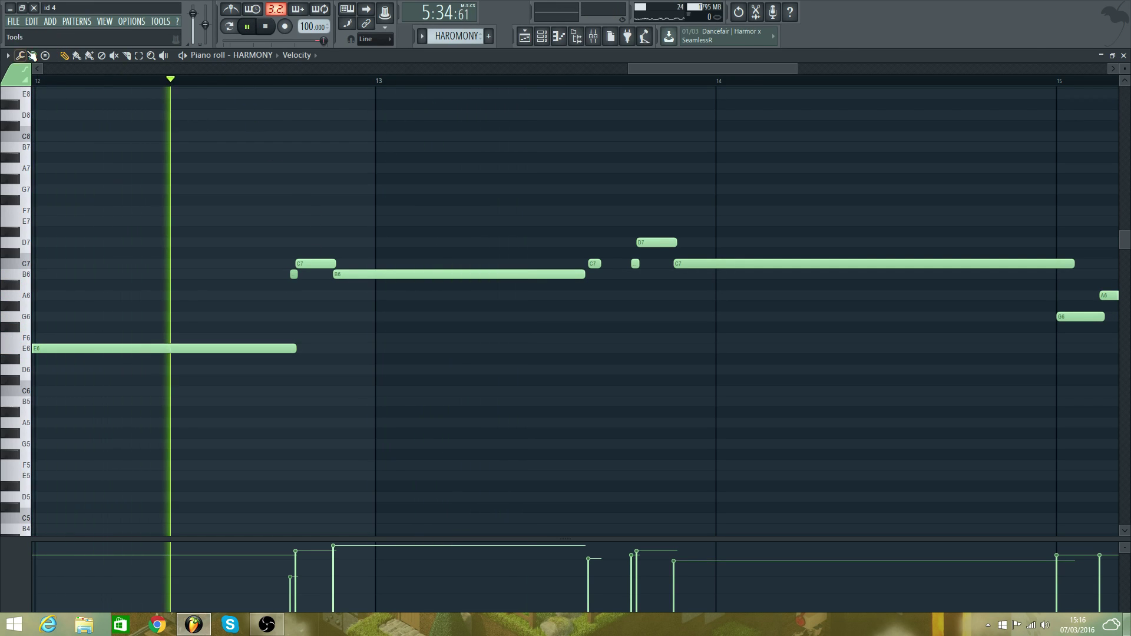
click(33, 55)
click(60, 224)
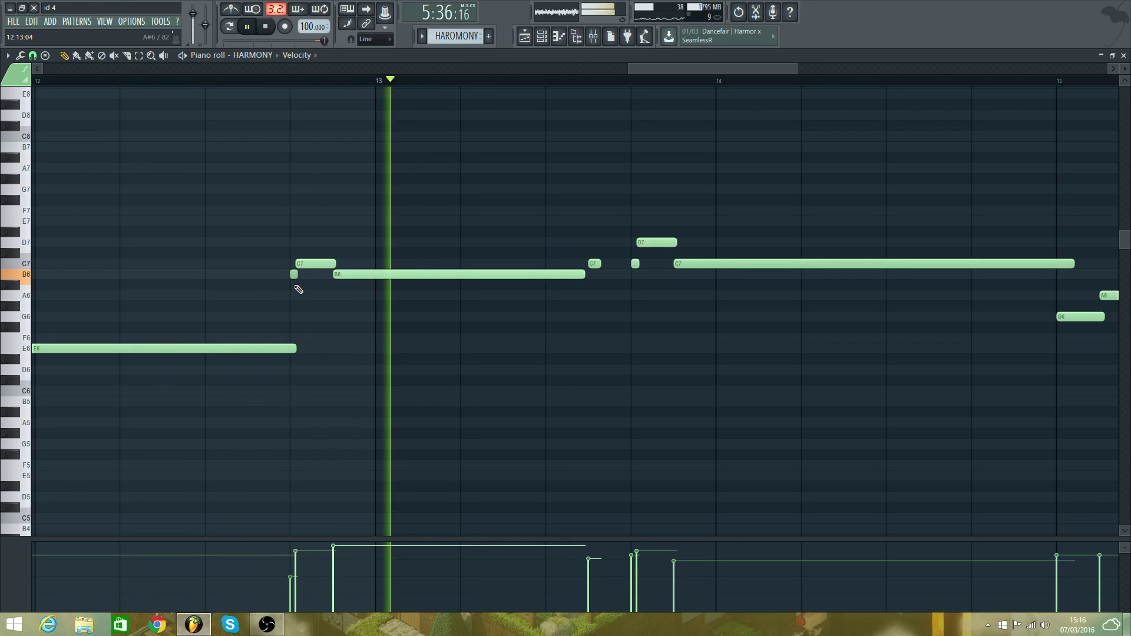
key(space)
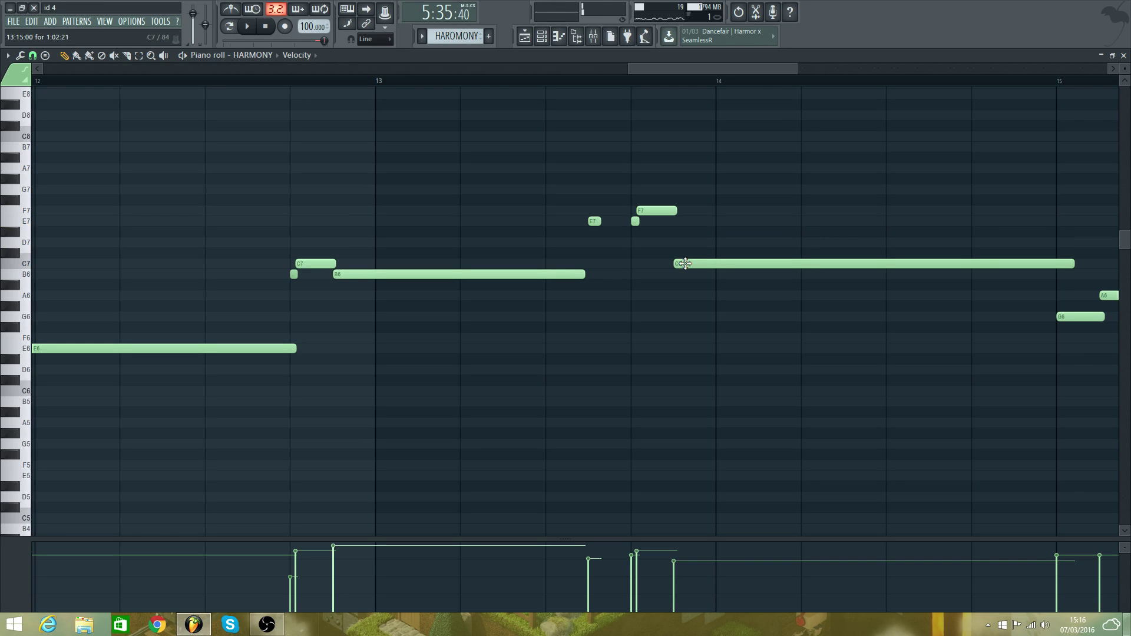
- Raise the bar 13 notes to E7, E7 and F7 and the long note to E7, and listen through into bar 15
drag(686, 263, 689, 222)
key(space)
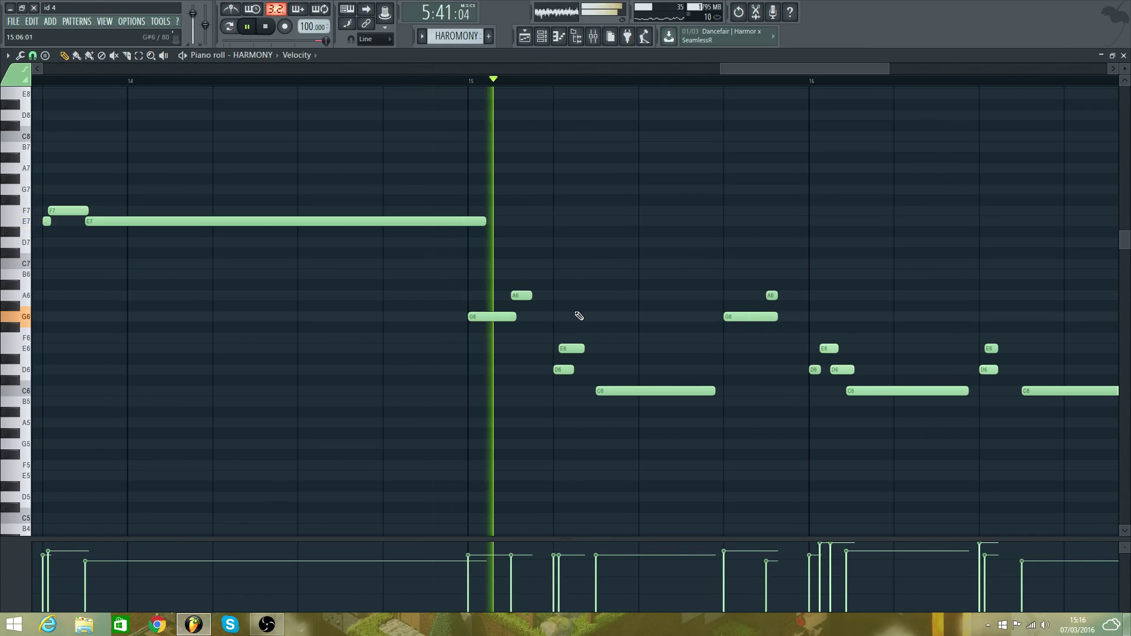
key(space)
- Raise the first five notes of bar 15 to B6, C7, F6, G6 and E6, auditioning the changes
drag(505, 316, 505, 274)
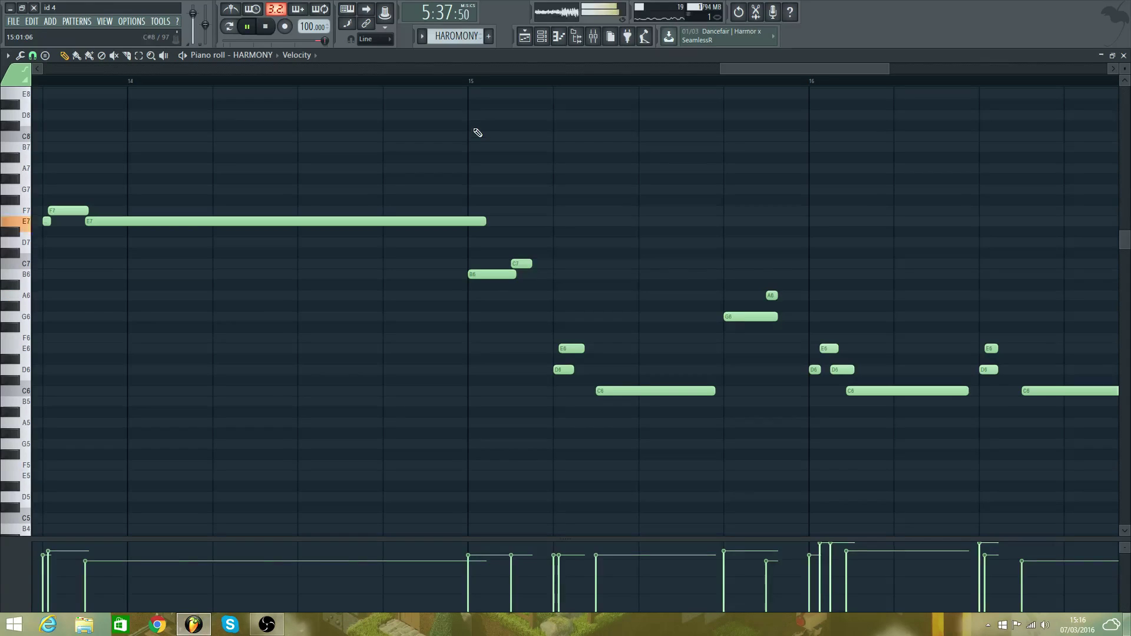
key(space)
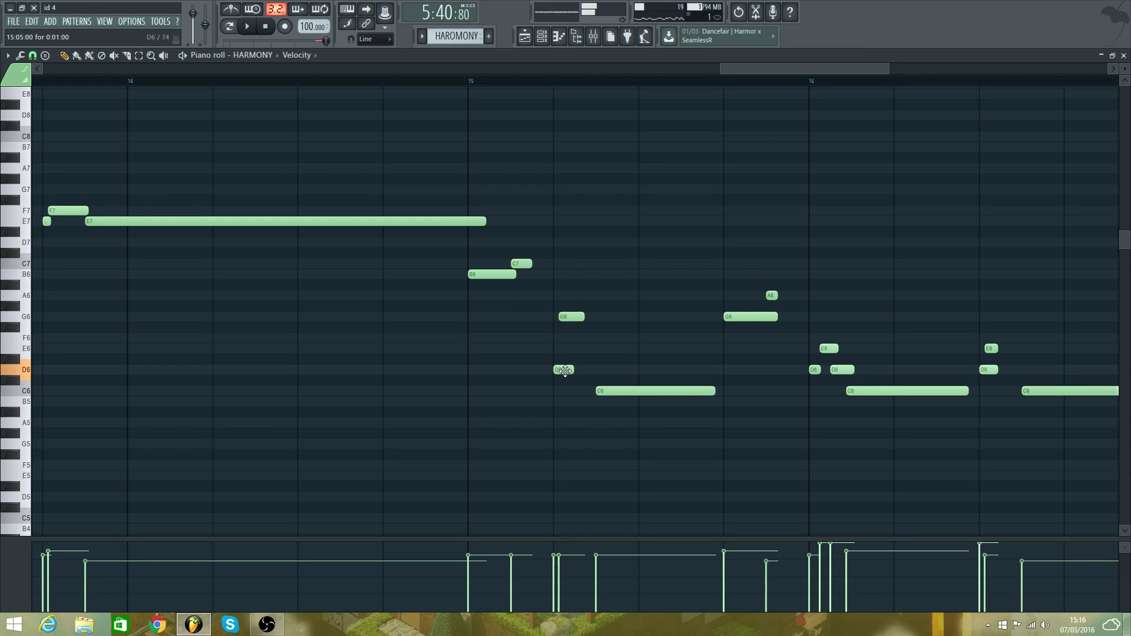
key(space)
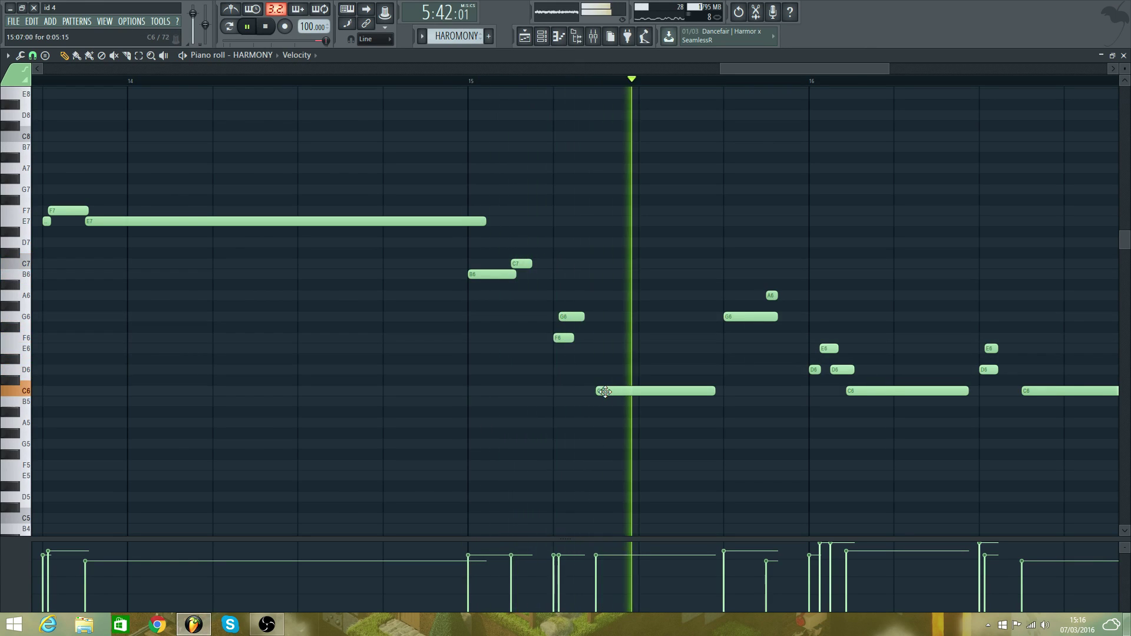
drag(606, 392, 607, 349)
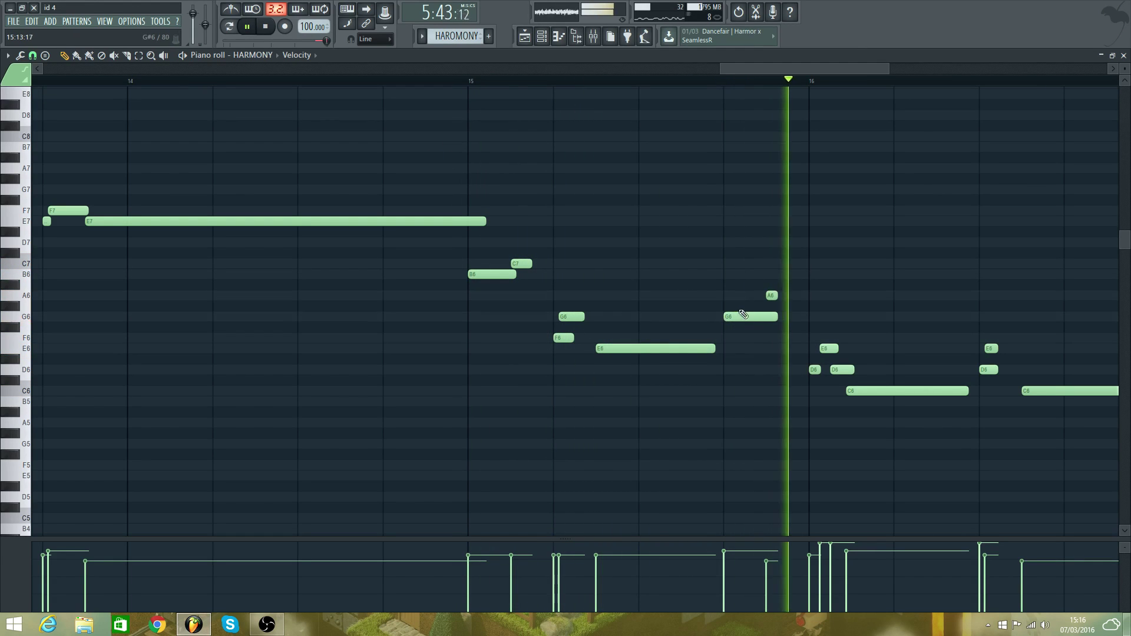
- Raise the last two notes of bar 15 to B6 and C7 and replay that passage
key(space)
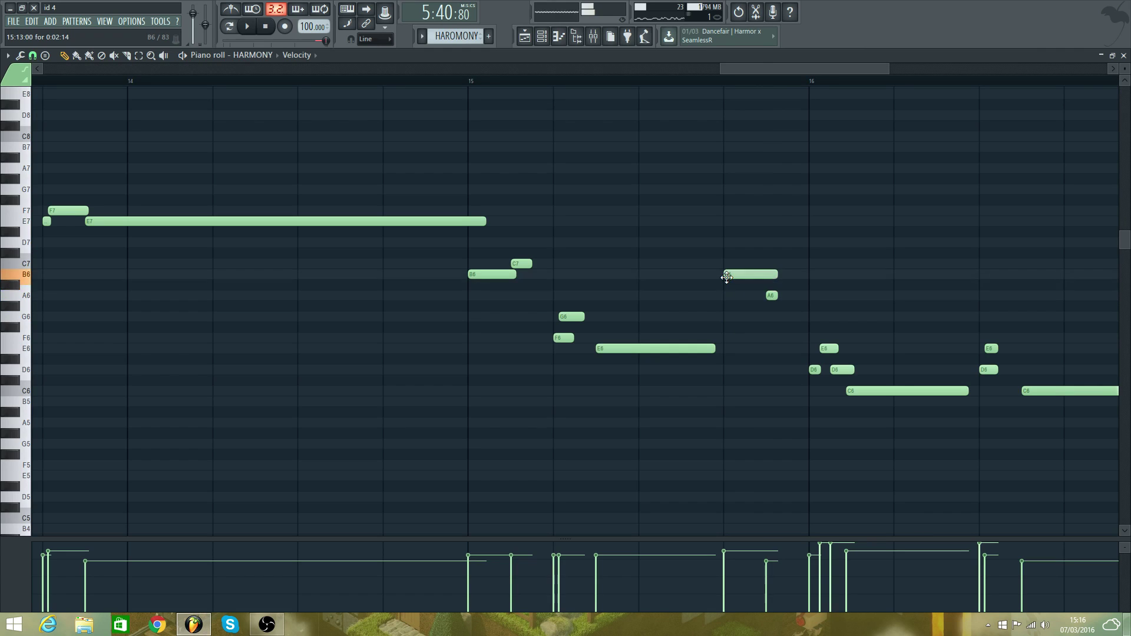
key(space)
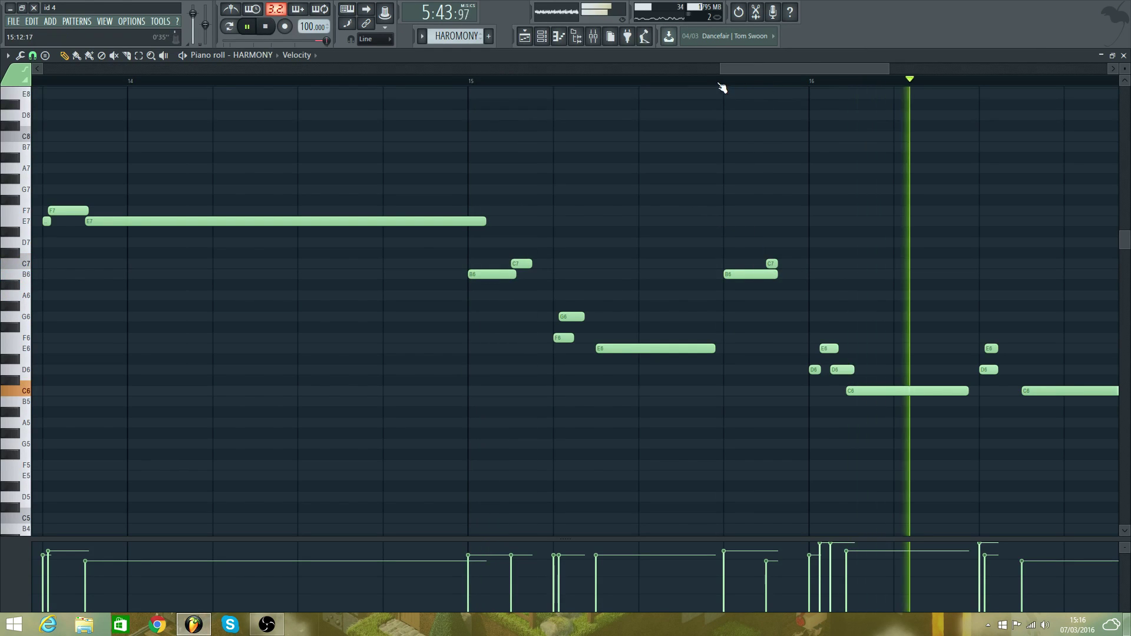
click(722, 82)
drag(752, 70, 775, 69)
- Raise the bar 16 notes to F6, G6, F6, E6, F6, G6 and E6, auditioning the changes
key(space)
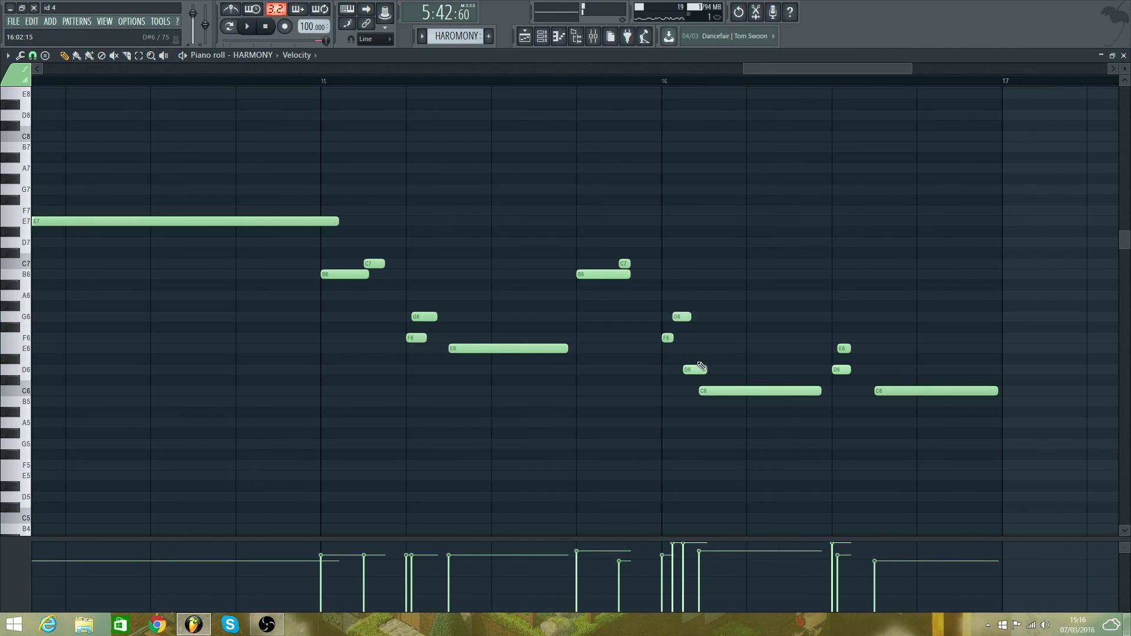
drag(712, 389, 712, 346)
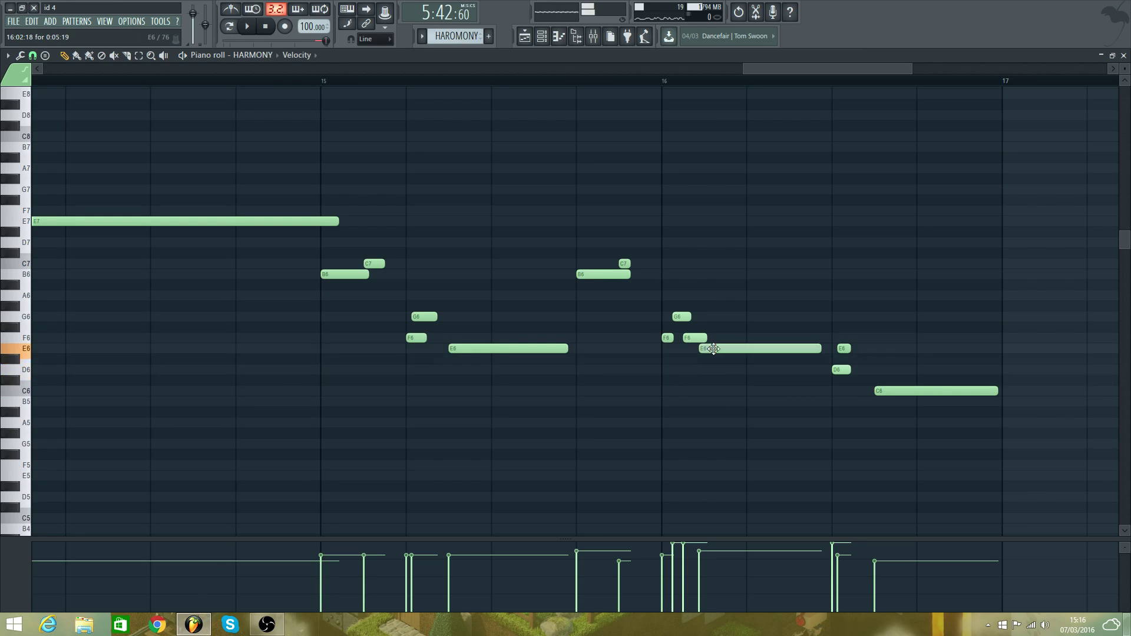
key(space)
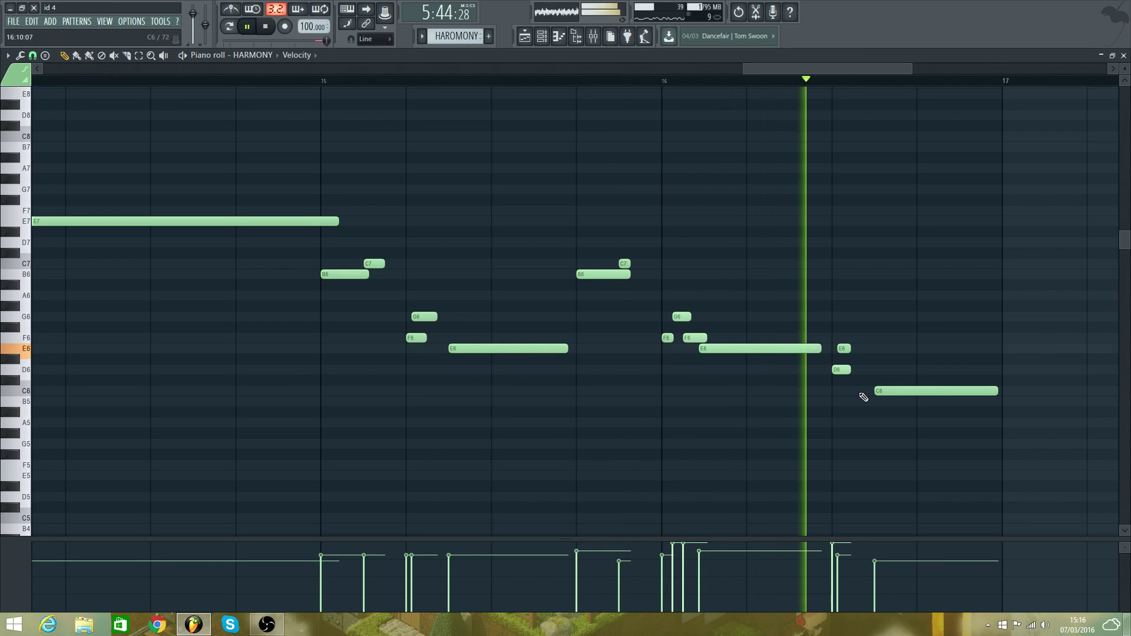
key(space)
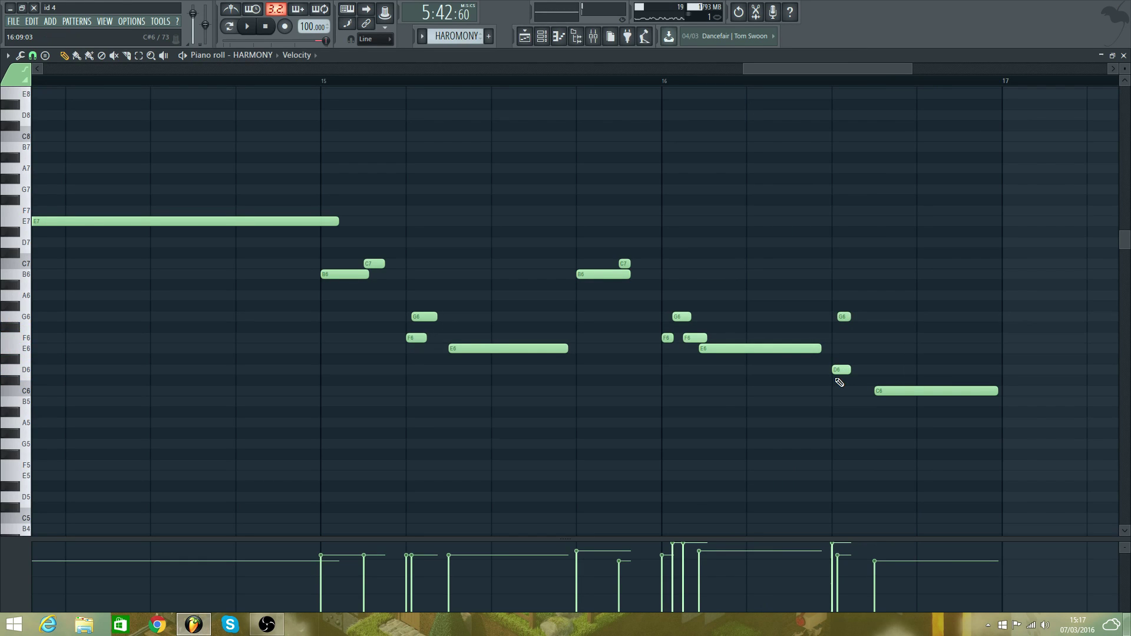
drag(887, 391, 885, 349)
key(space)
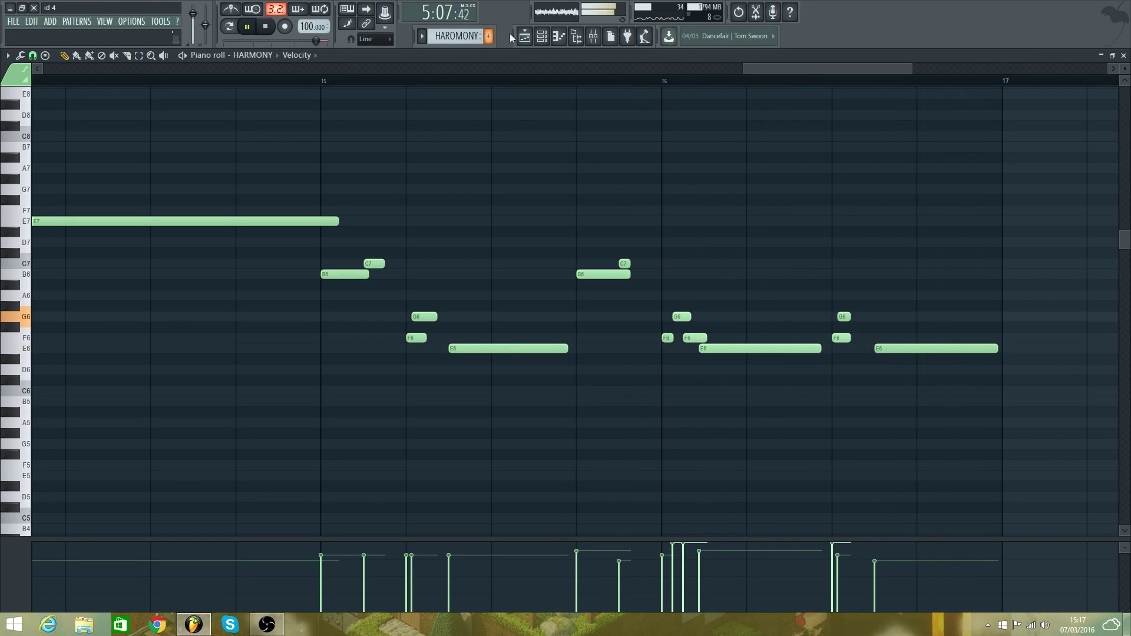
- Move the HAROMONY clip to bar 103 in the playlist and insert an empty track directly below the Clap track
click(525, 37)
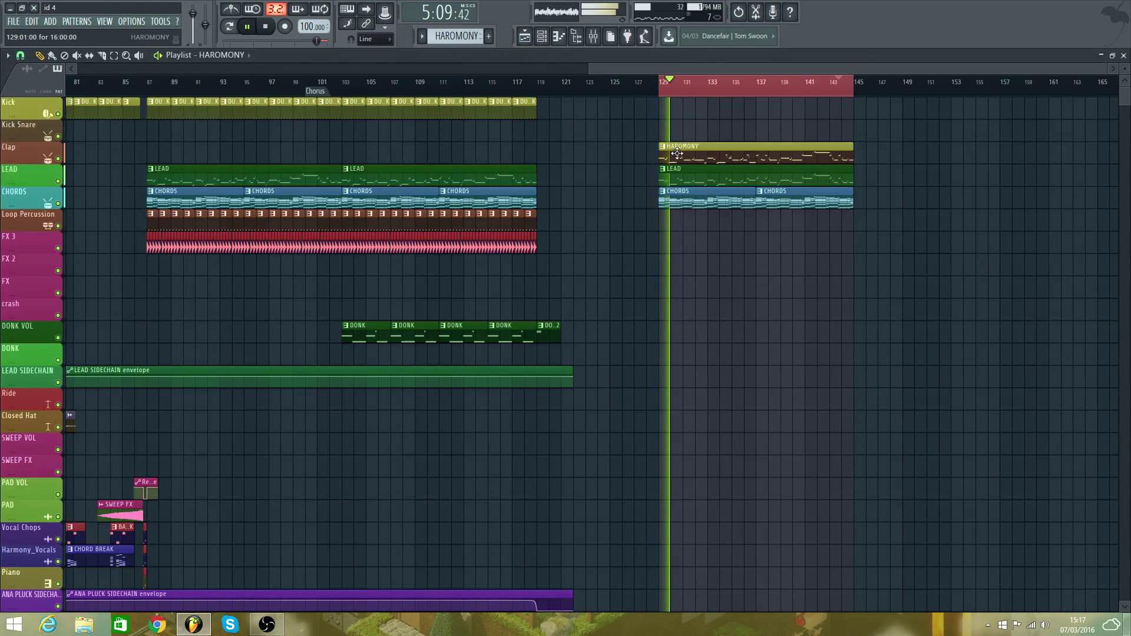
drag(675, 141, 349, 139)
right_click(24, 144)
click(96, 303)
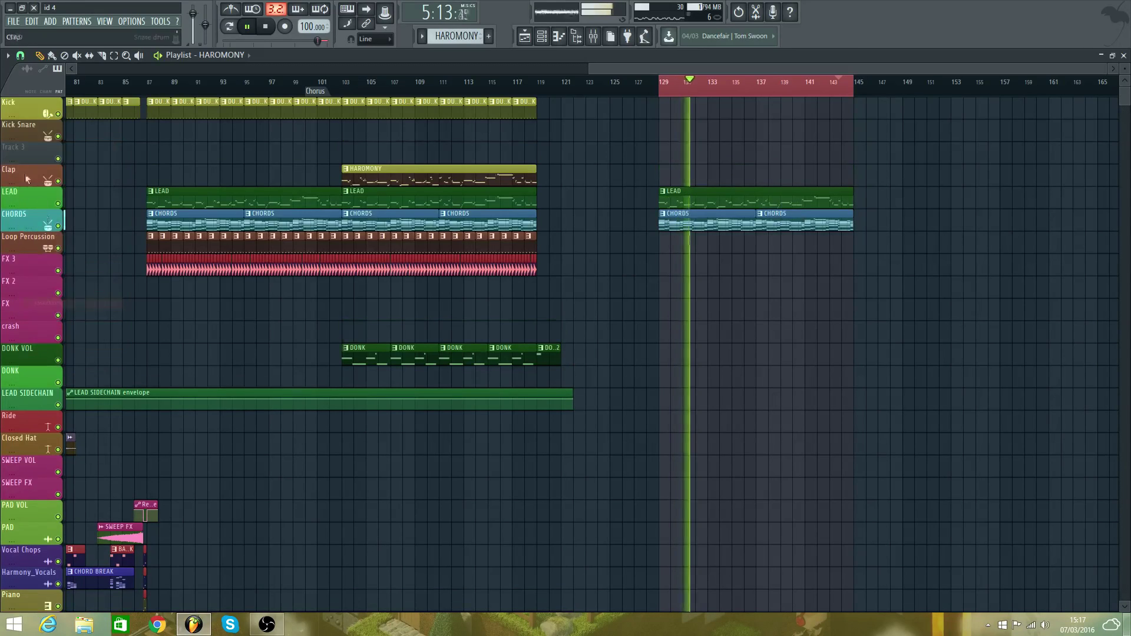
right_click(33, 156)
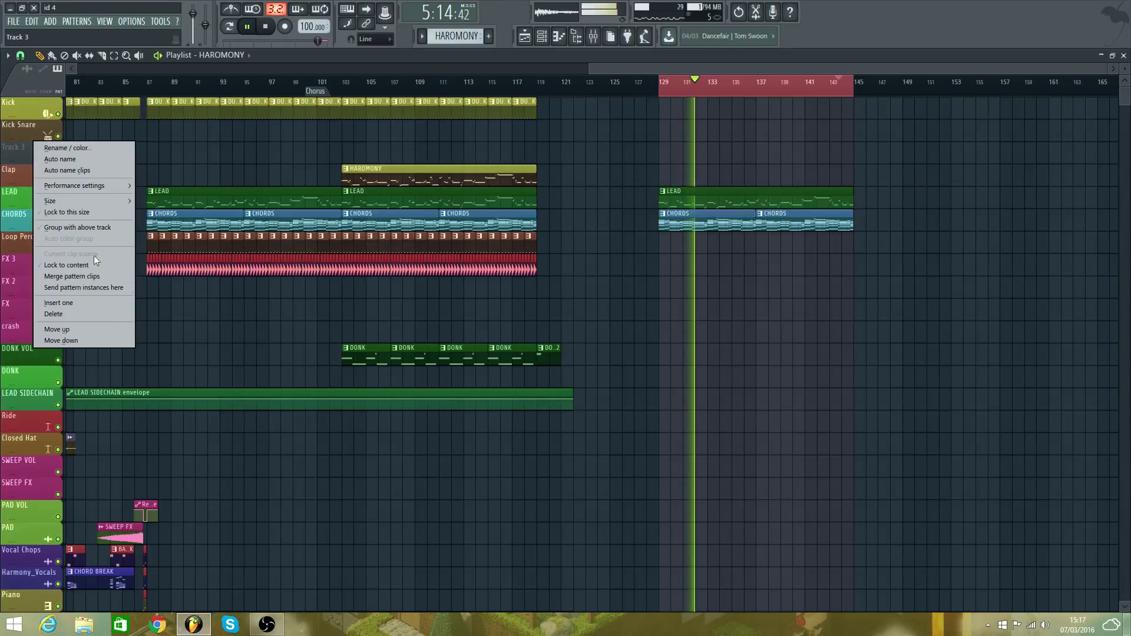
click(106, 340)
- Name the empty playlist track below Clap HARMONY
right_click(34, 170)
click(82, 174)
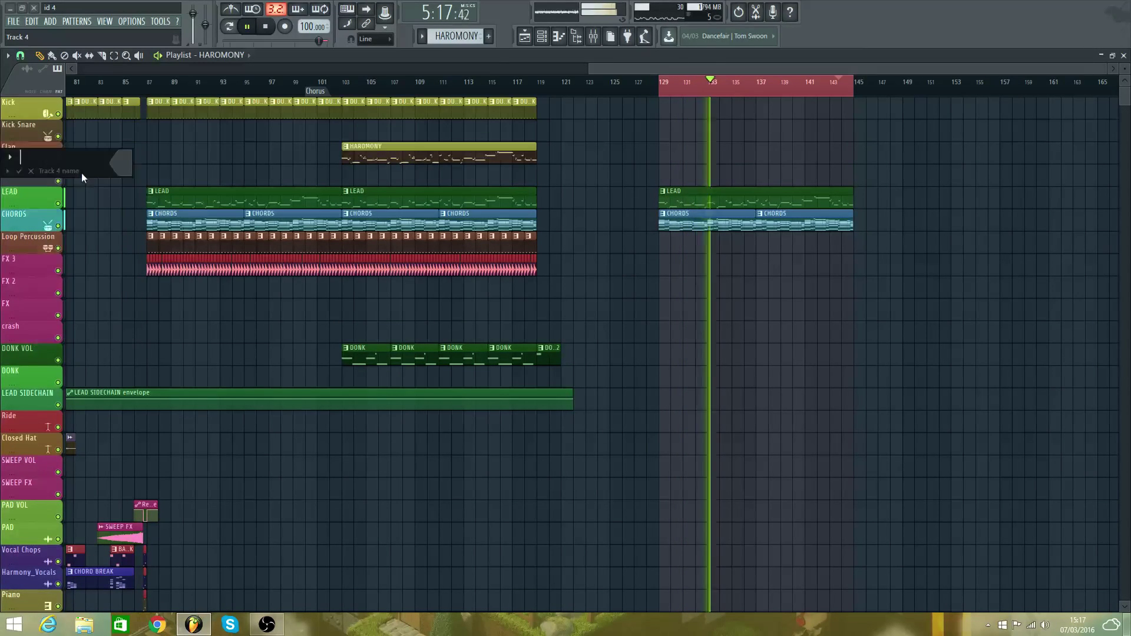
text(HARMOBY)
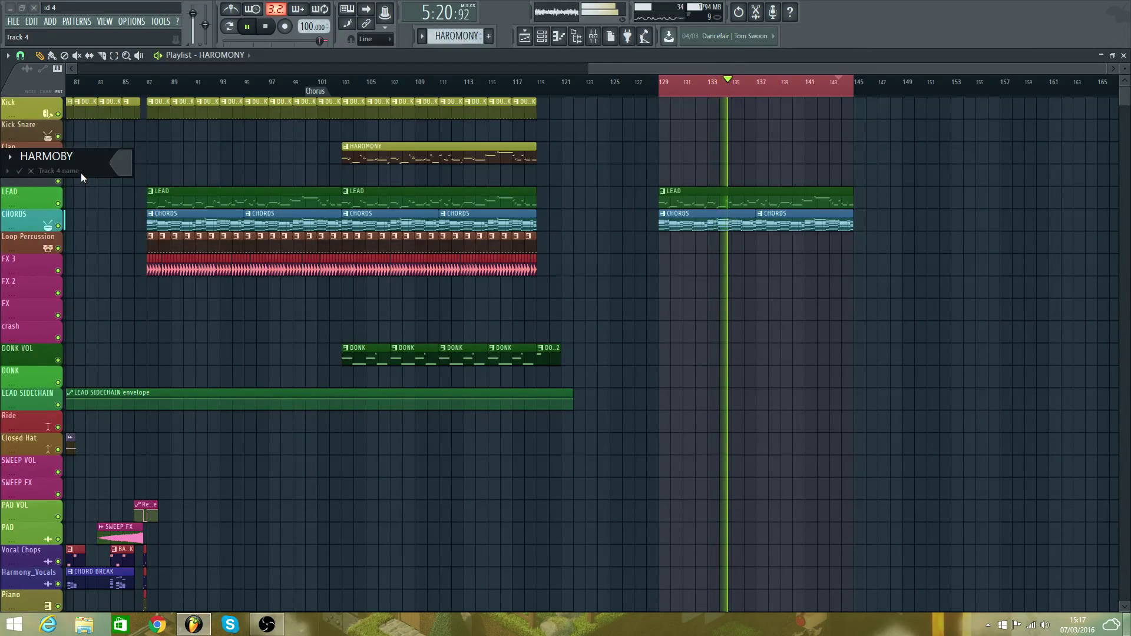
key(Return)
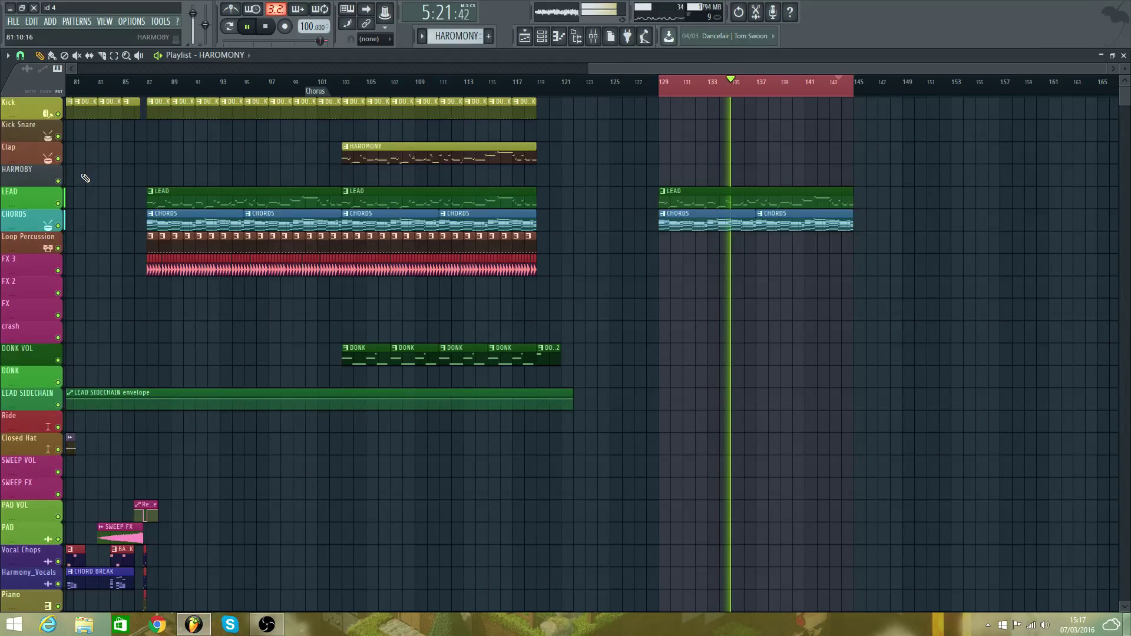
right_click(33, 178)
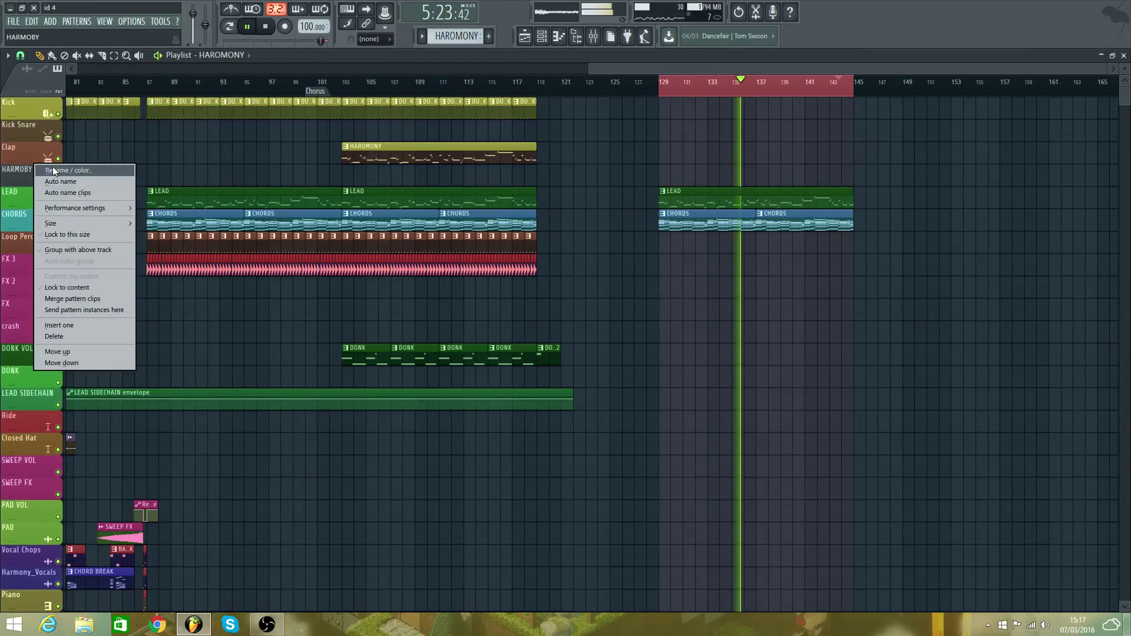
click(53, 170)
key(BackSpace)
key(BackSpace)
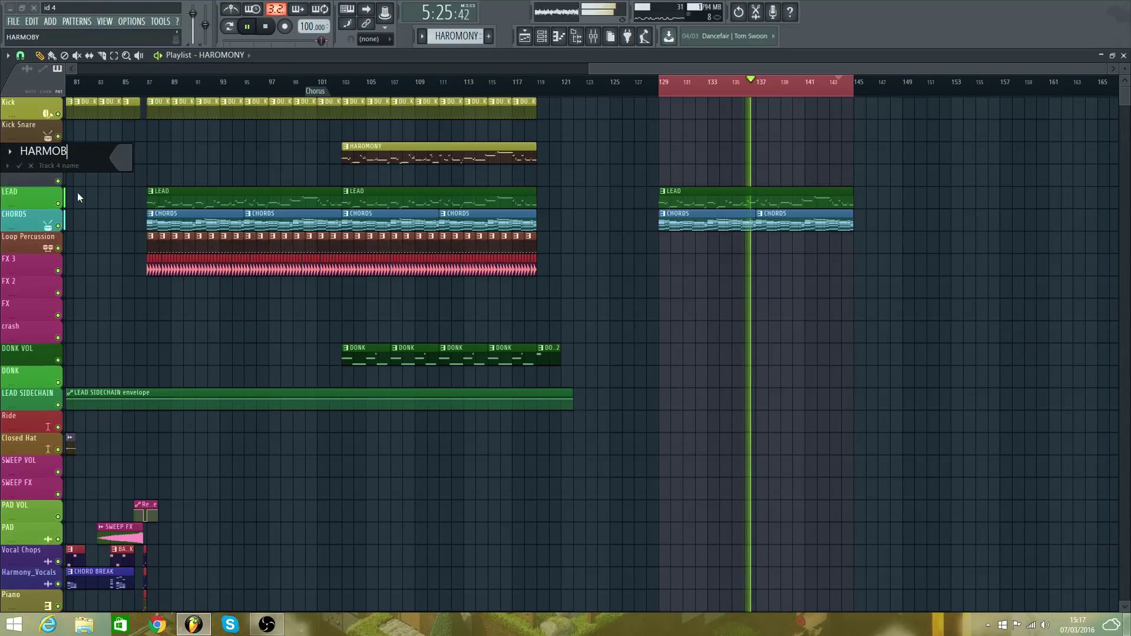
text(NY)
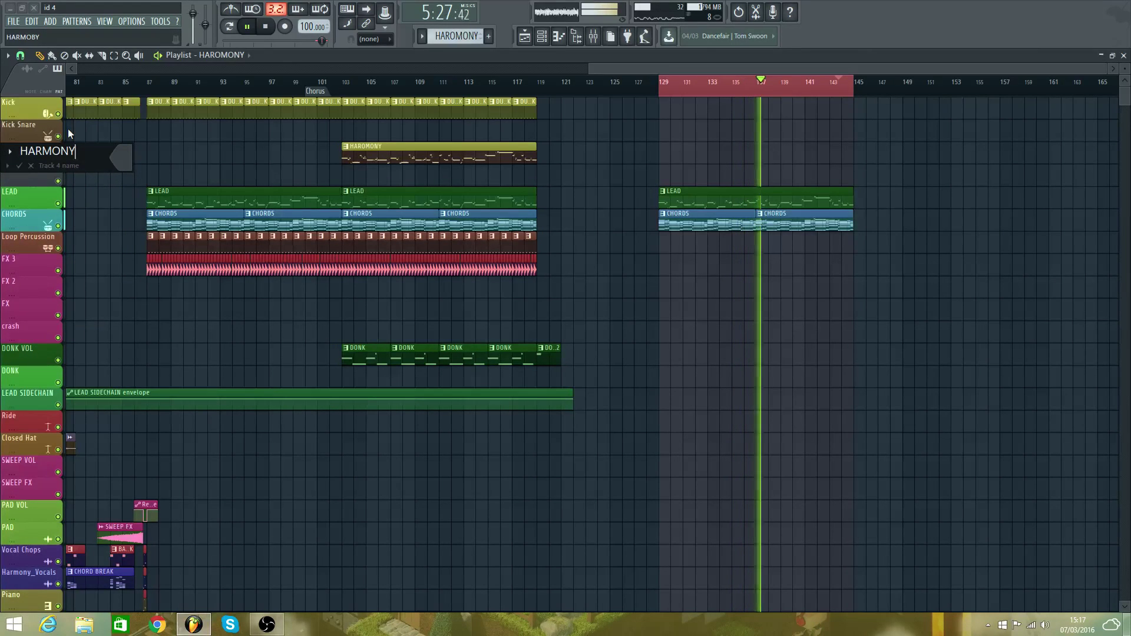
- Give the HARMONY track a yellow colour and apply the name and colour
click(120, 157)
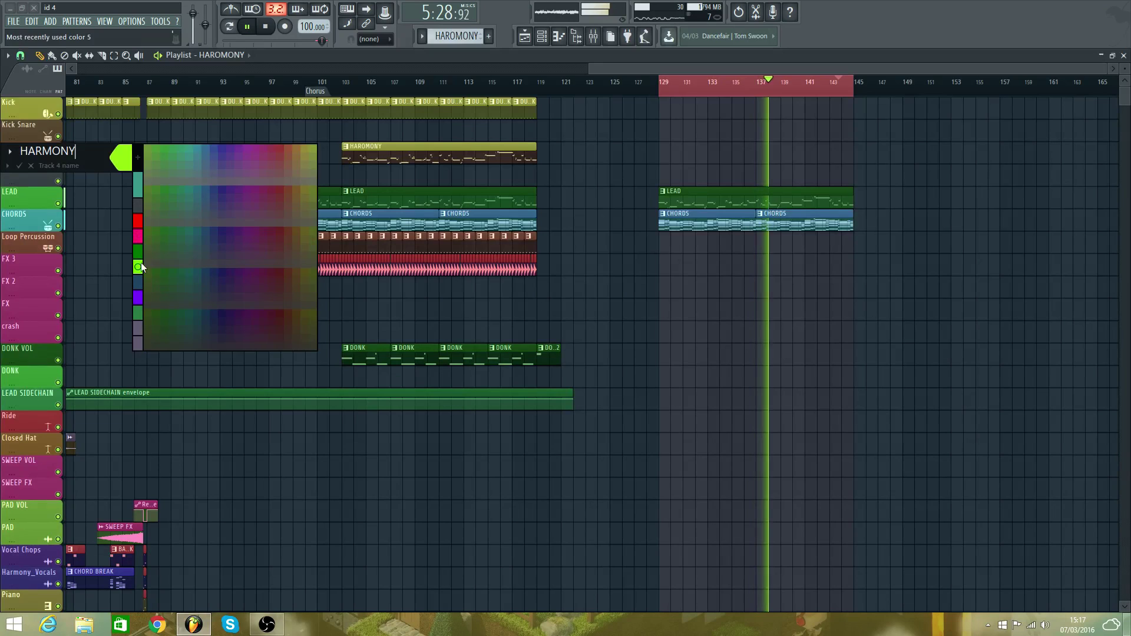
click(137, 158)
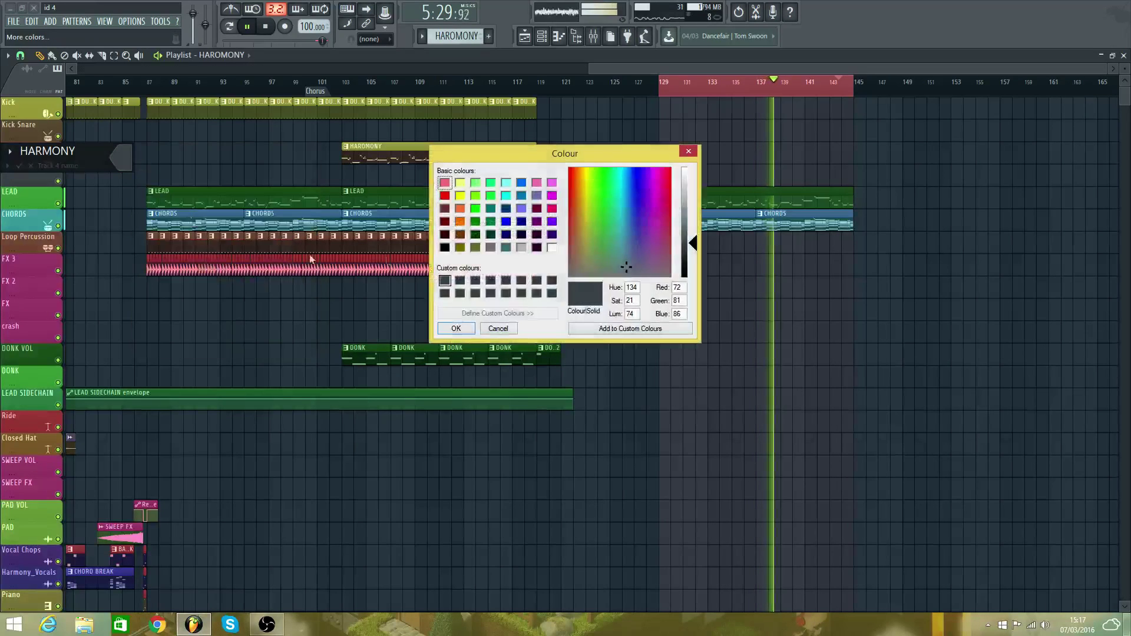
click(456, 328)
key(Return)
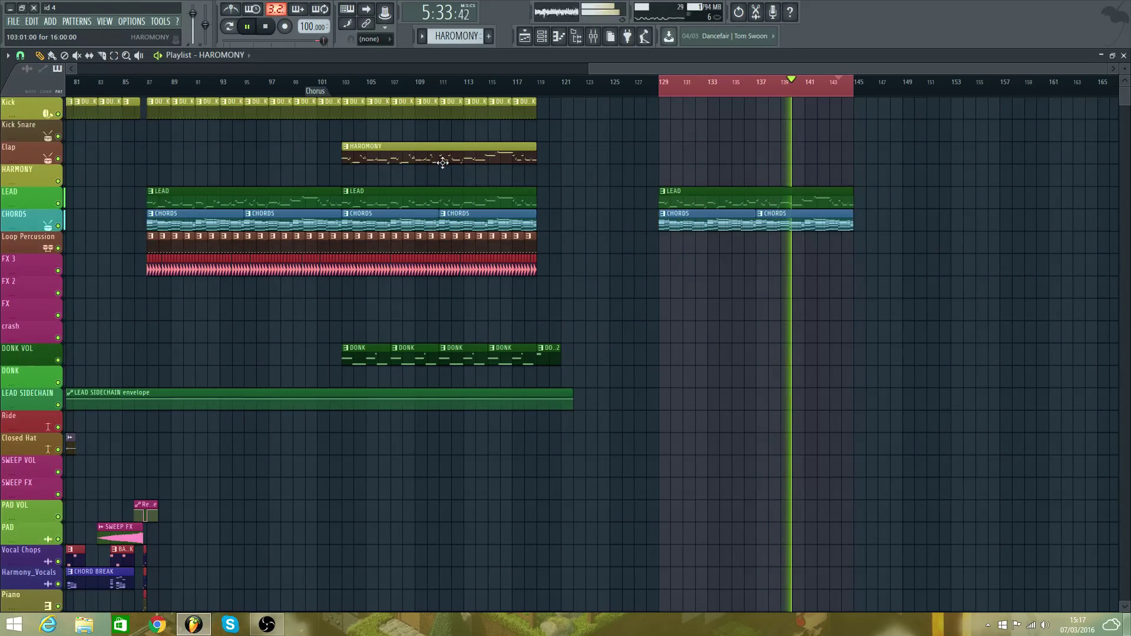
- Move the HAROMONY clip onto the HARMONY track and delete the leftover LEAD and CHORDS clips from bar 129 onward
drag(443, 162, 448, 188)
right_click(722, 199)
right_click(730, 222)
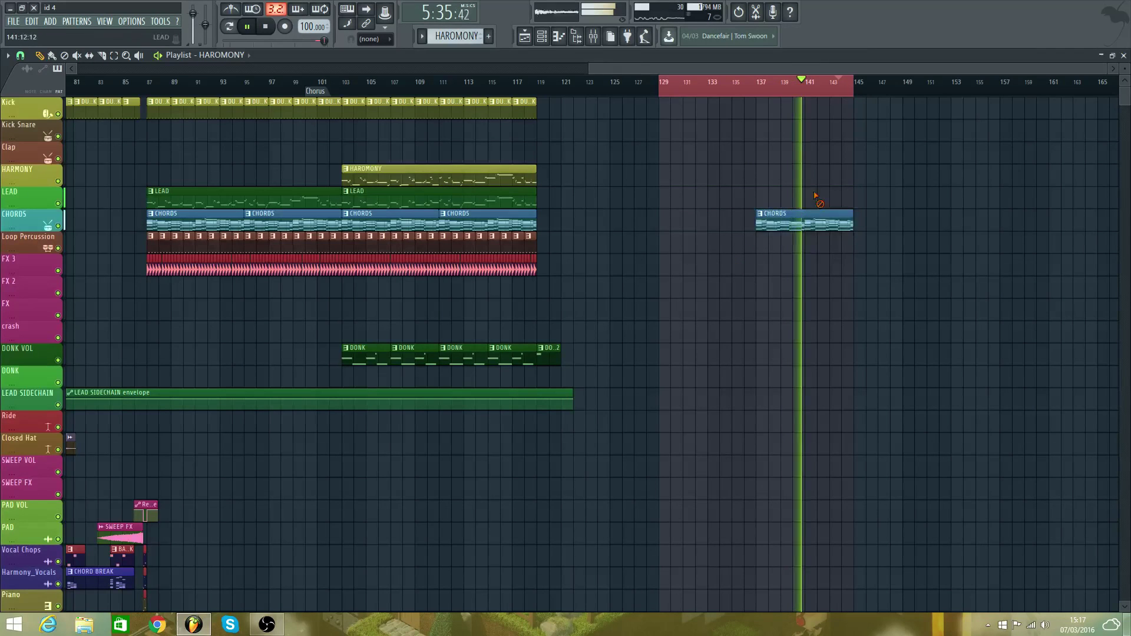
right_click(816, 221)
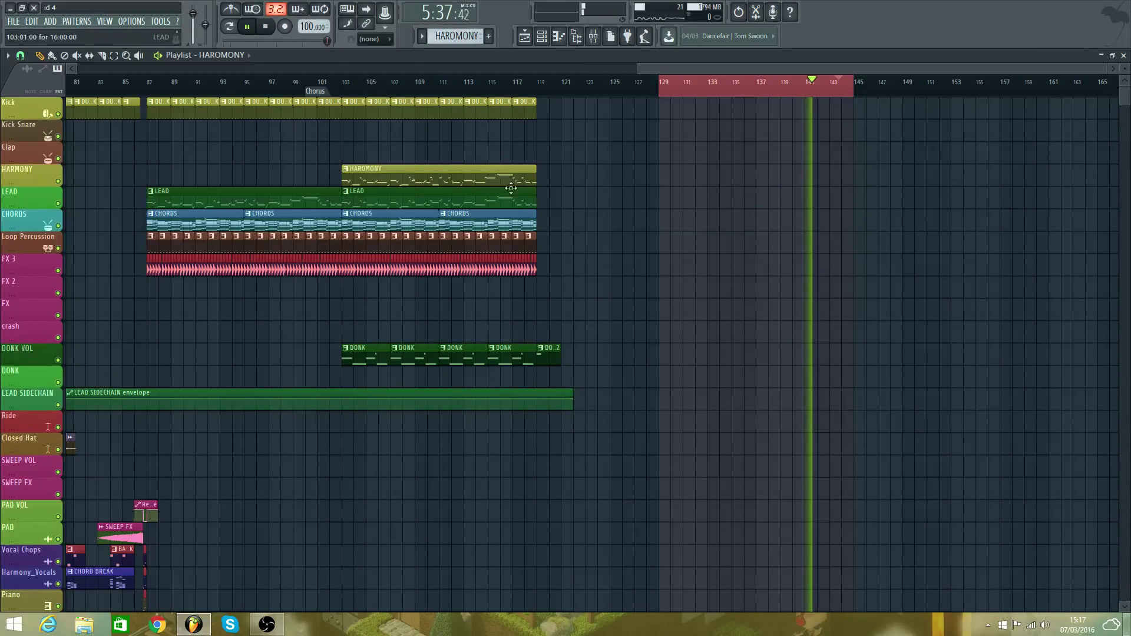
- Play the arrangement from just before bar 87 with the time selection at bar 129 cleared, and show the channel rack
click(143, 83)
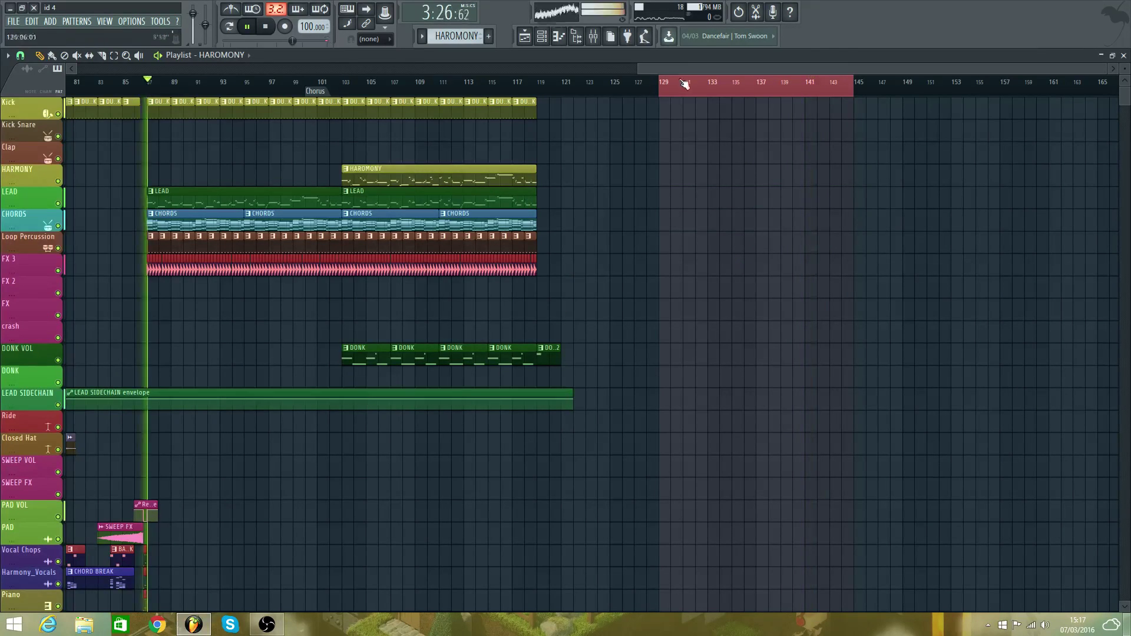
double_click(709, 84)
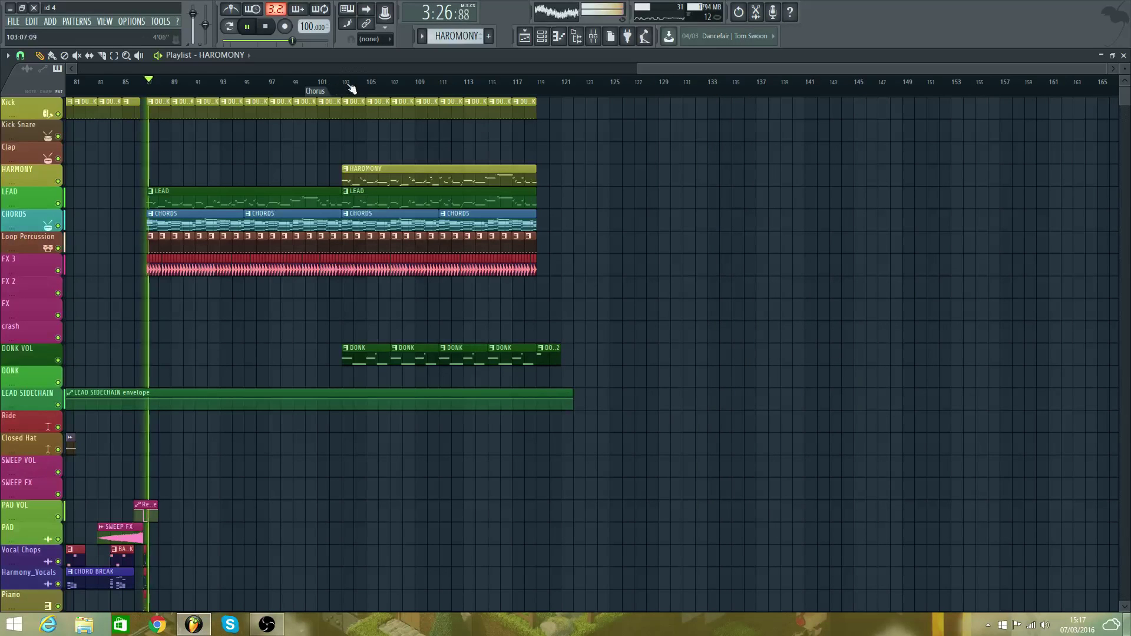
key(F6)
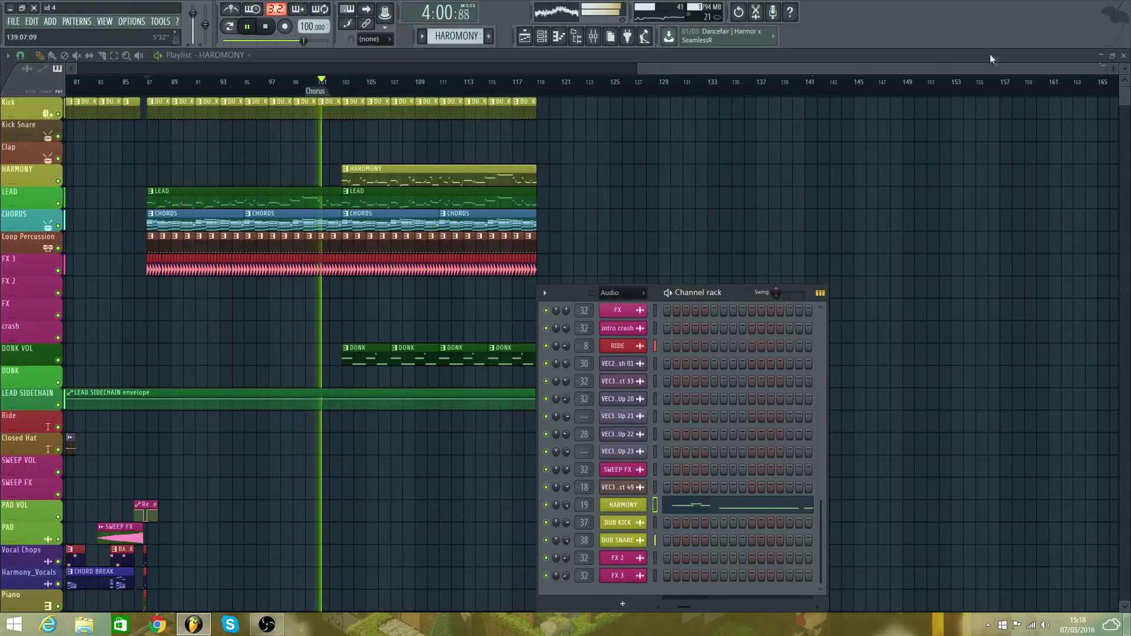
- Play the arrangement from about bar 96 and replace the misaligned BASS MAIN clip with one starting exactly at bar 99
drag(1107, 69, 812, 87)
click(733, 89)
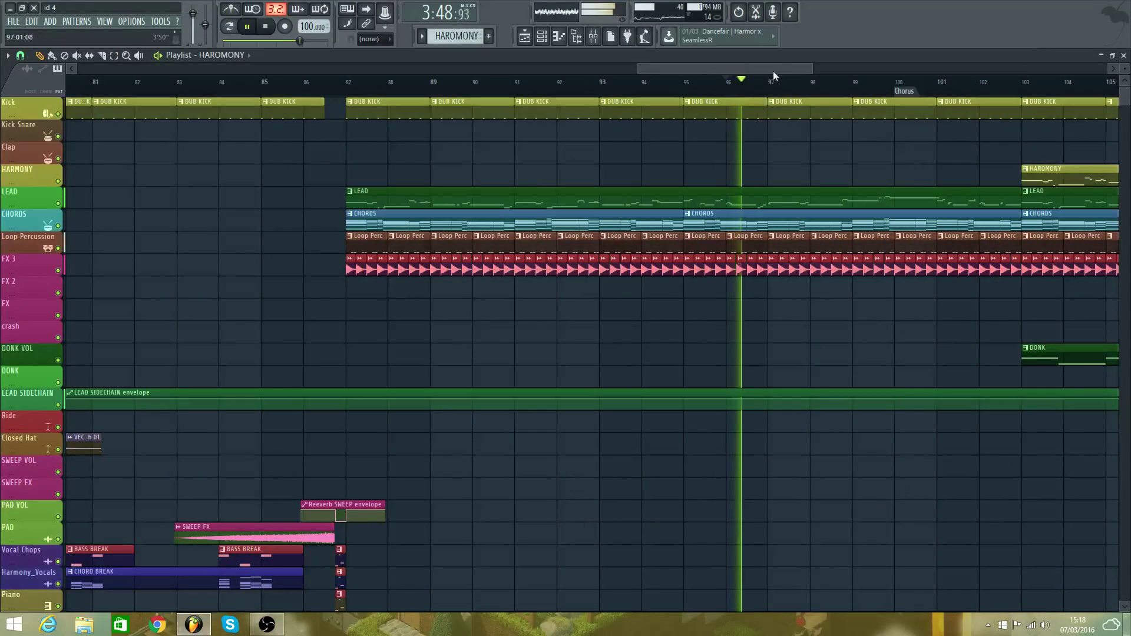
scroll(570, 513, down, 5)
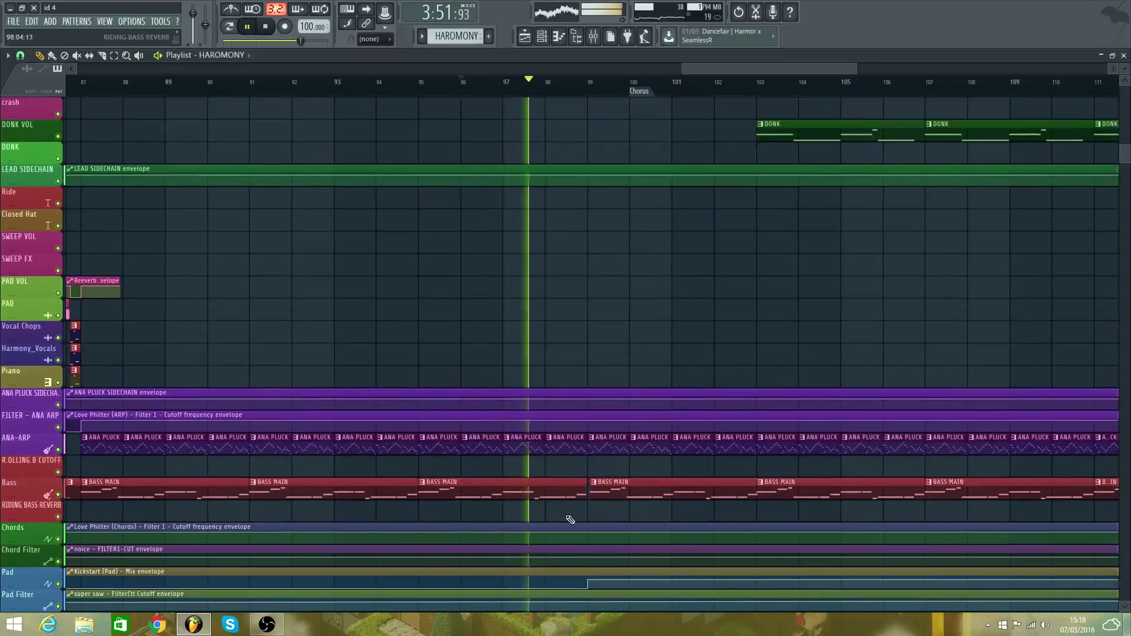
right_click(591, 486)
click(590, 487)
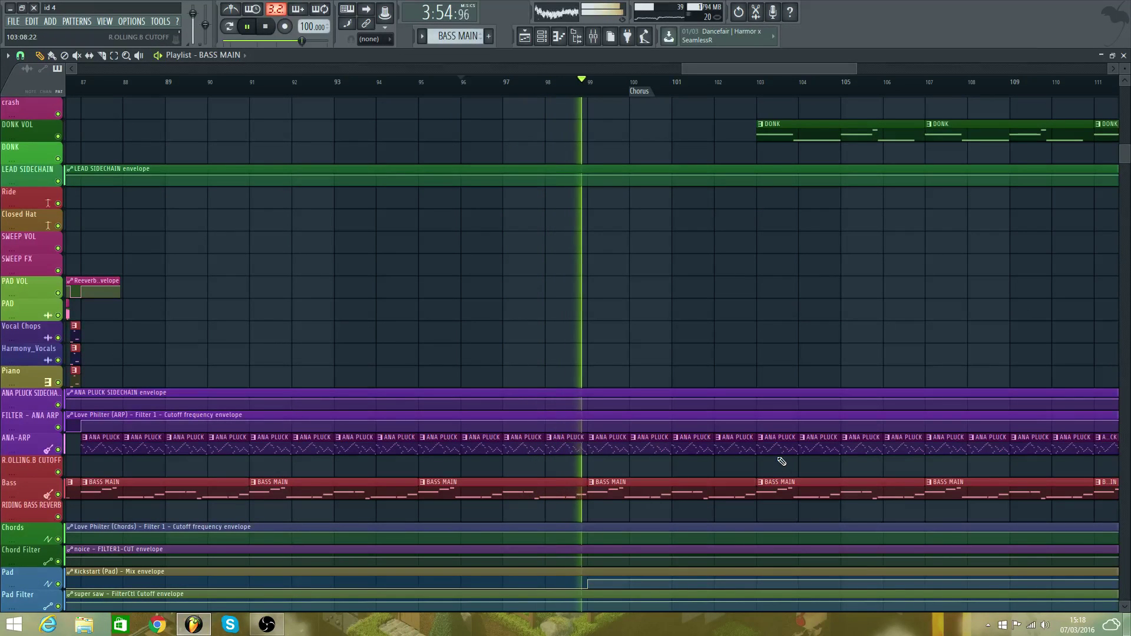
- Listen to the second half of the chorus and set the HARMONY channel's volume to 78%
scroll(784, 457, up, 5)
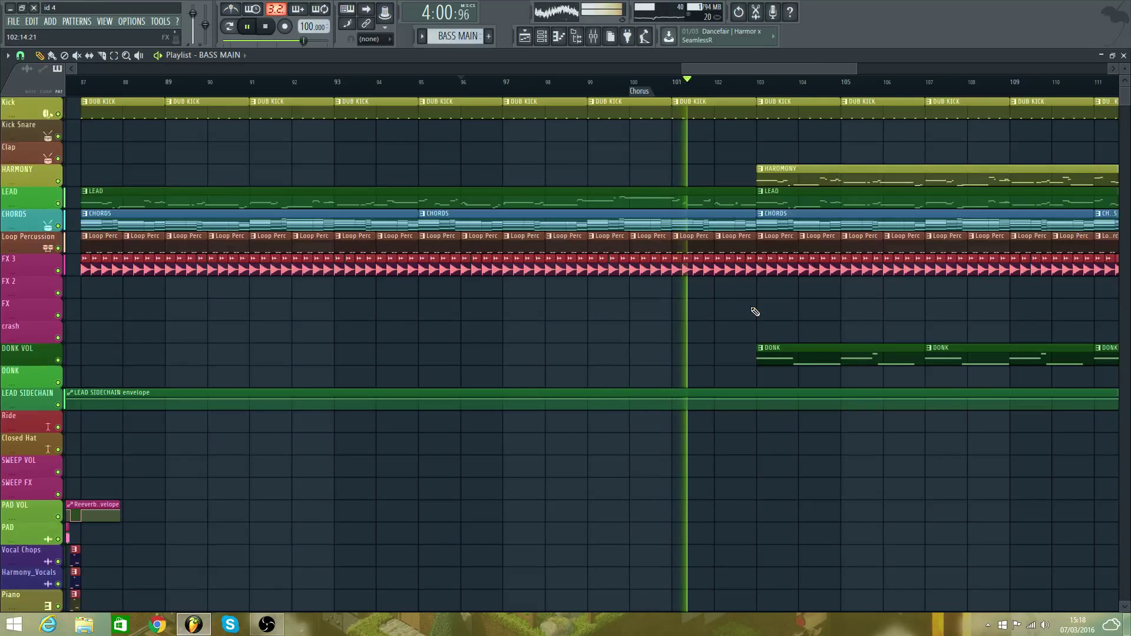
scroll(766, 362, down, 2)
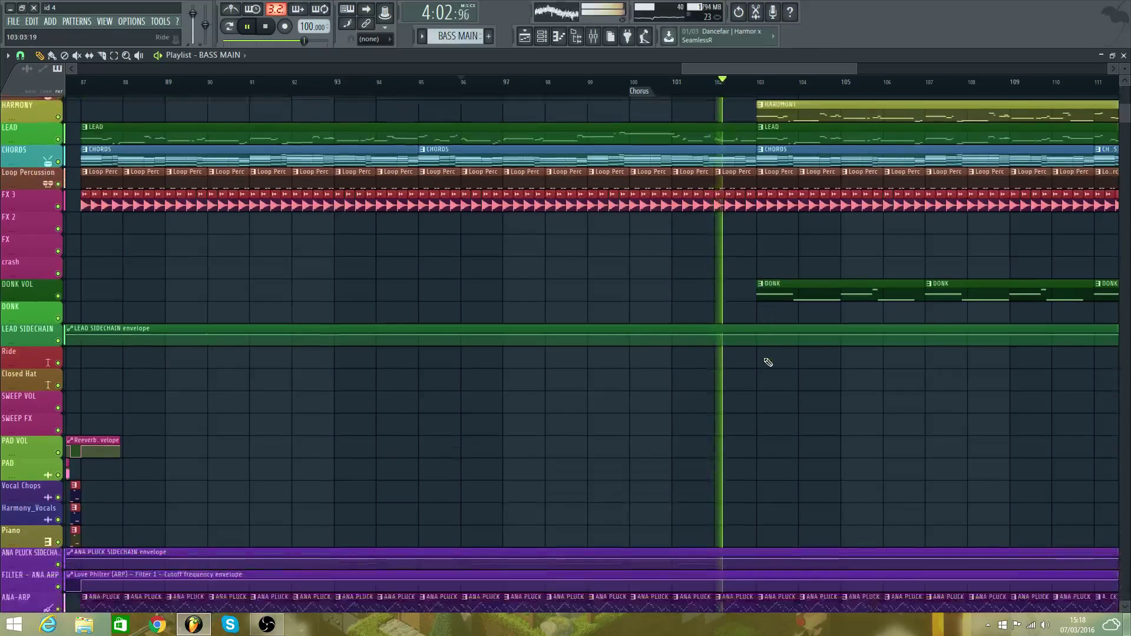
scroll(764, 358, up, 2)
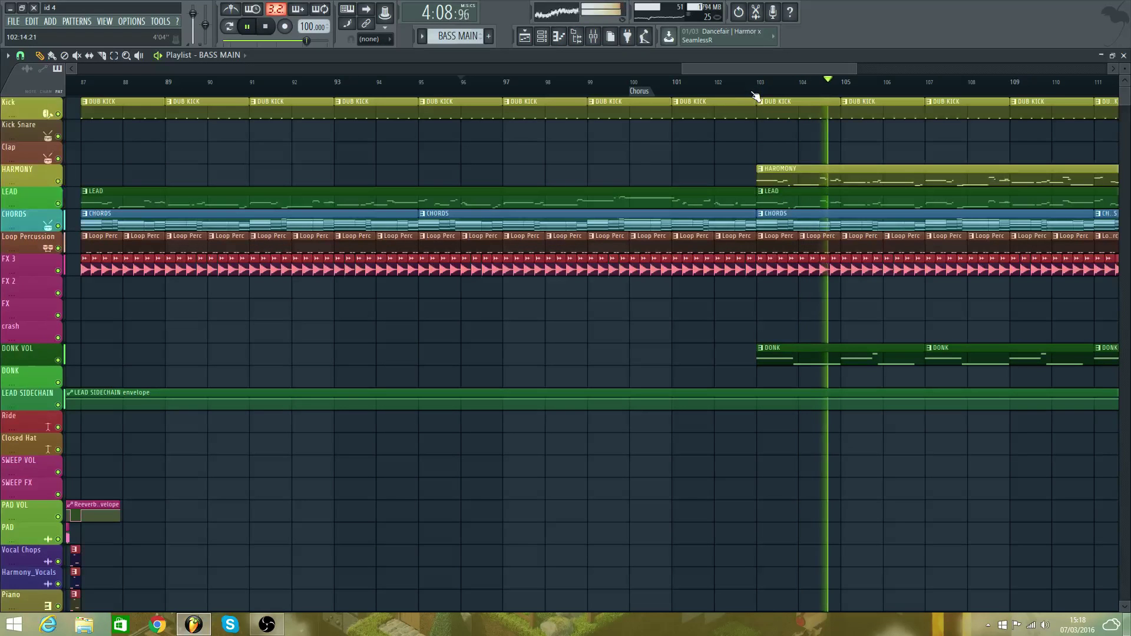
click(594, 40)
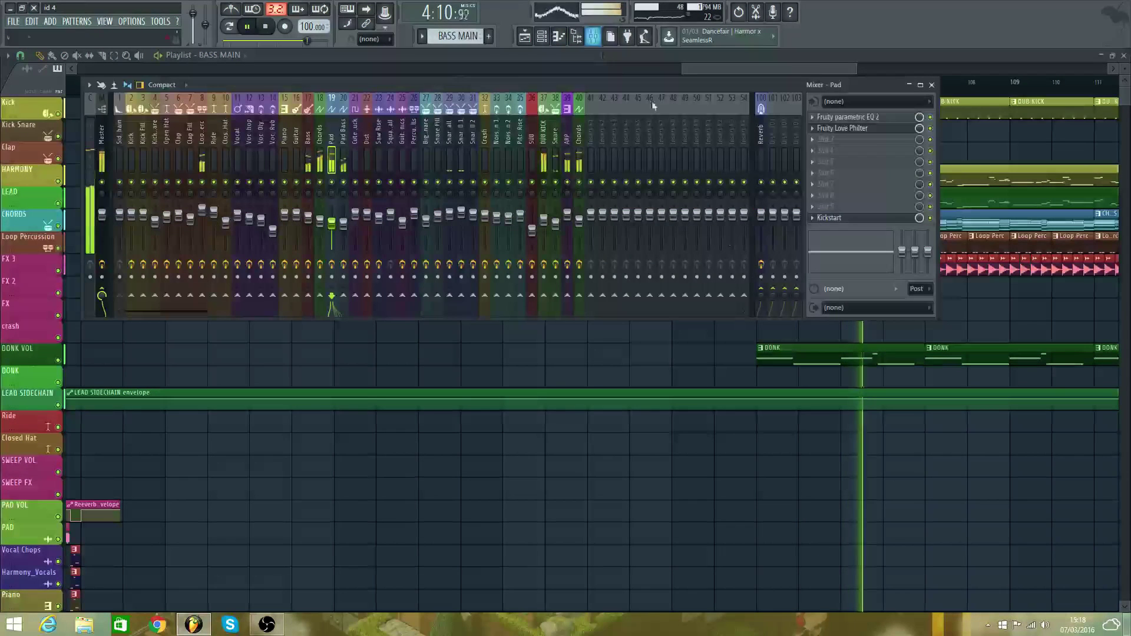
key(F6)
scroll(754, 512, down, 5)
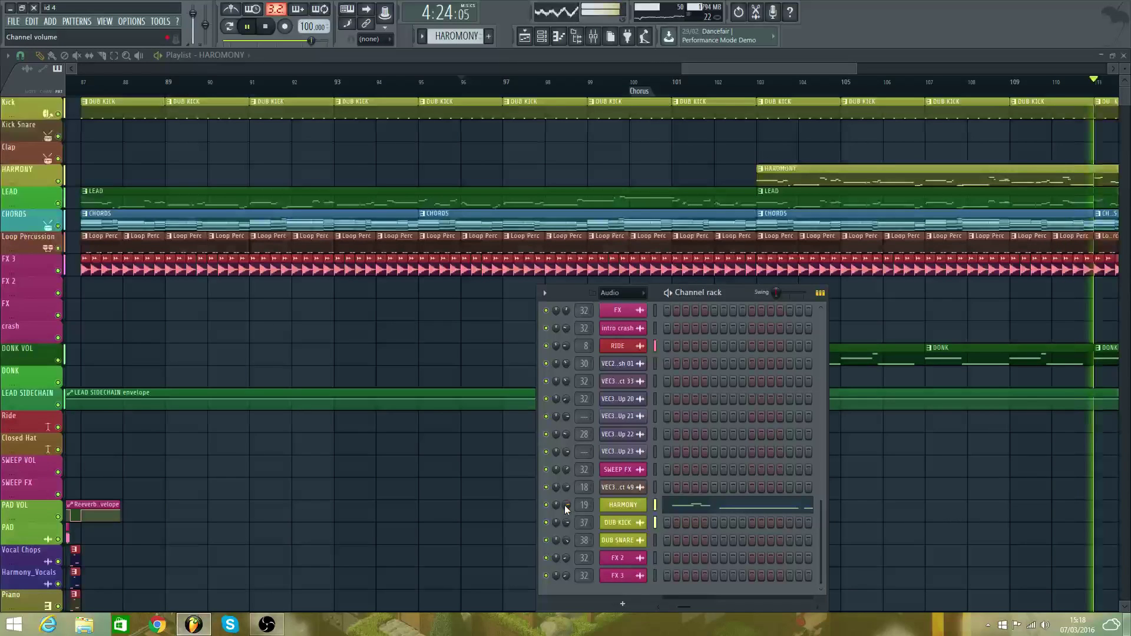
drag(567, 509, 567, 507)
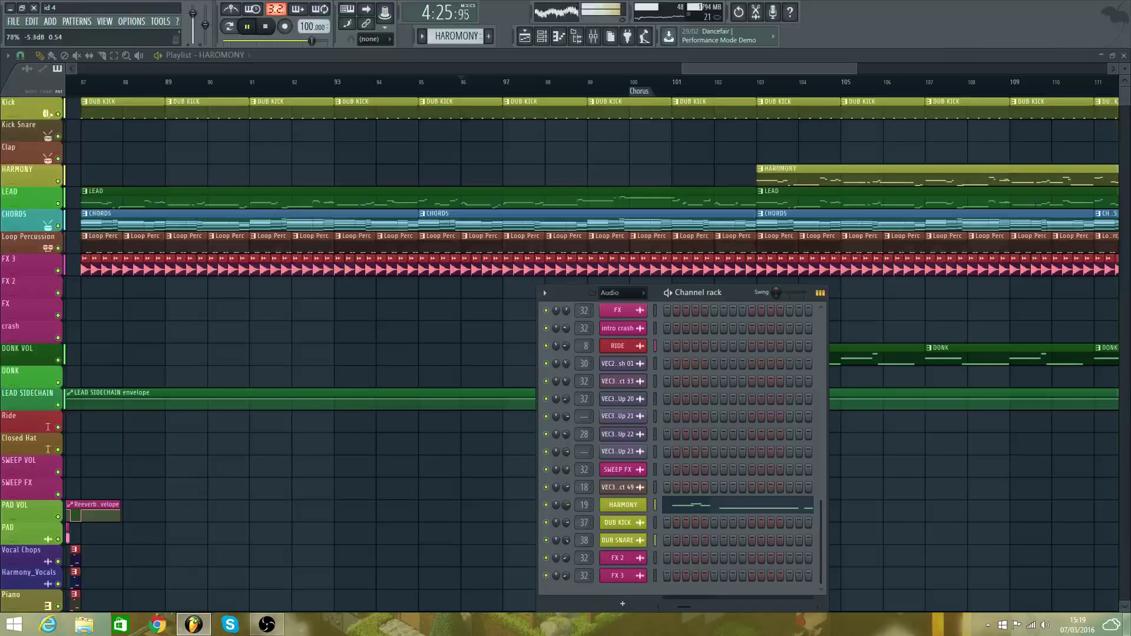
- Open the HARMONY channel's Sylenth 1 and try its lead presets in pattern playback, from LD SidMon up to LD VirSaw
click(632, 512)
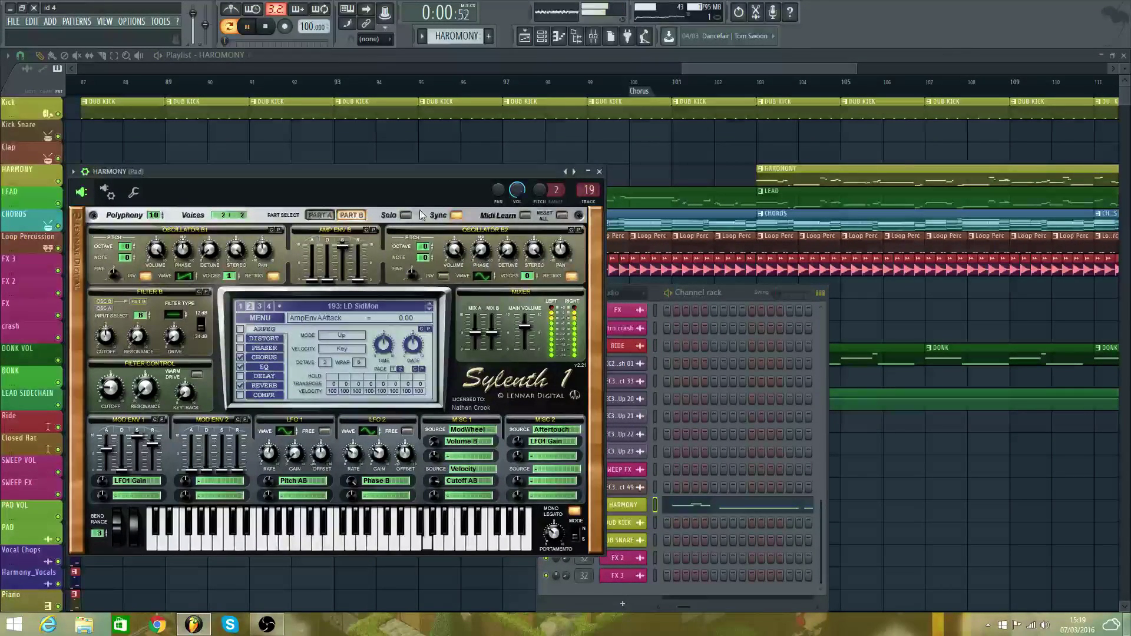
click(429, 309)
click(430, 310)
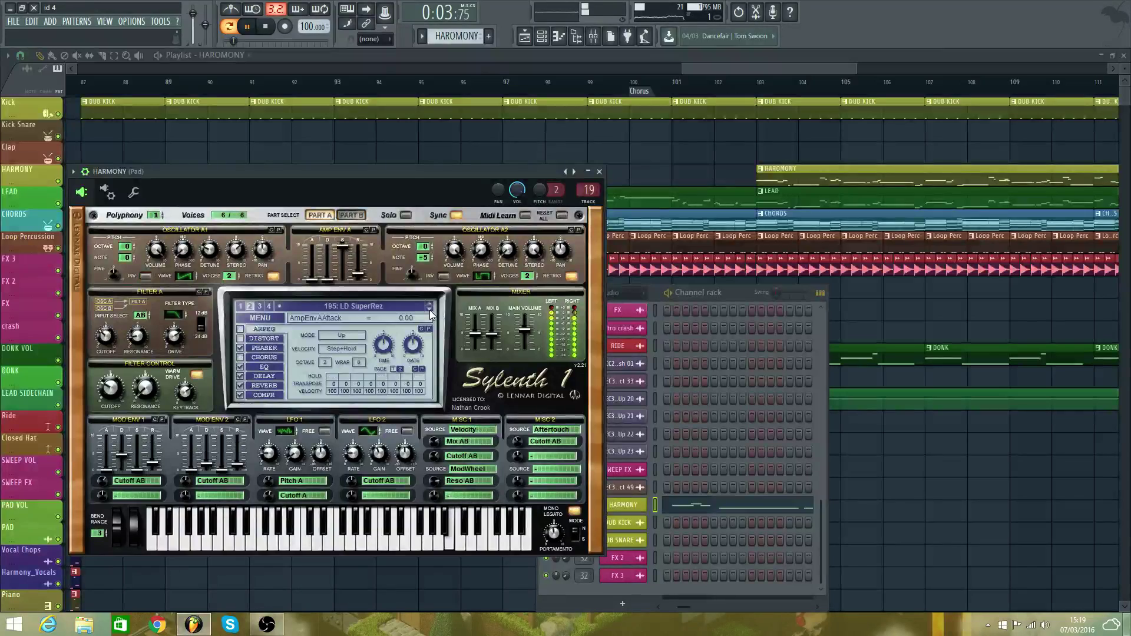
click(430, 310)
click(430, 310)
click(430, 310)
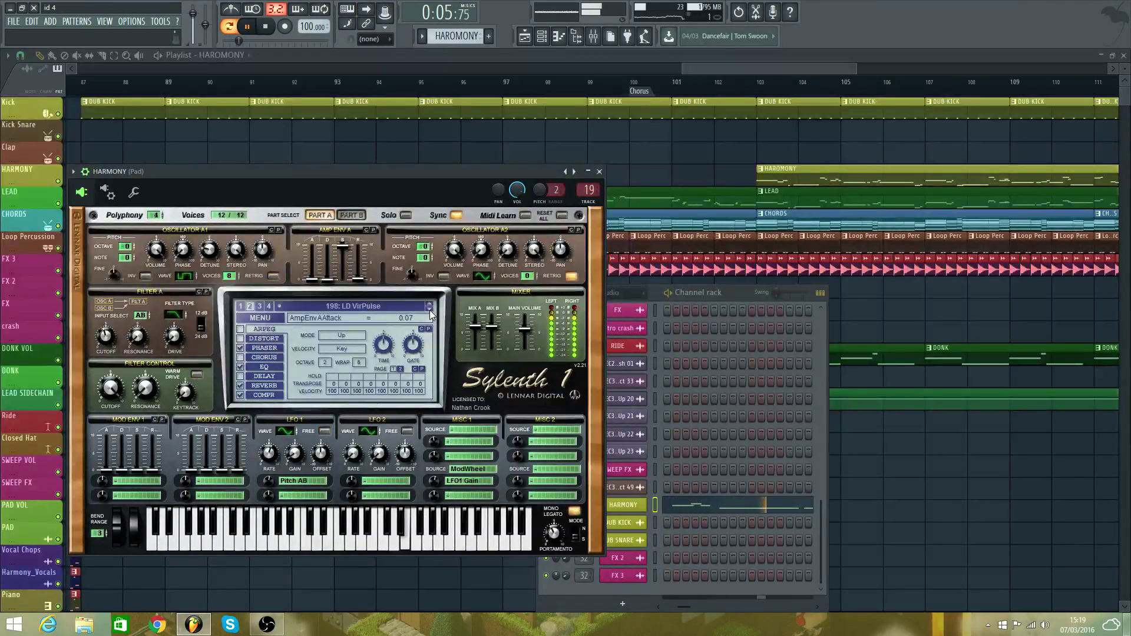
click(430, 309)
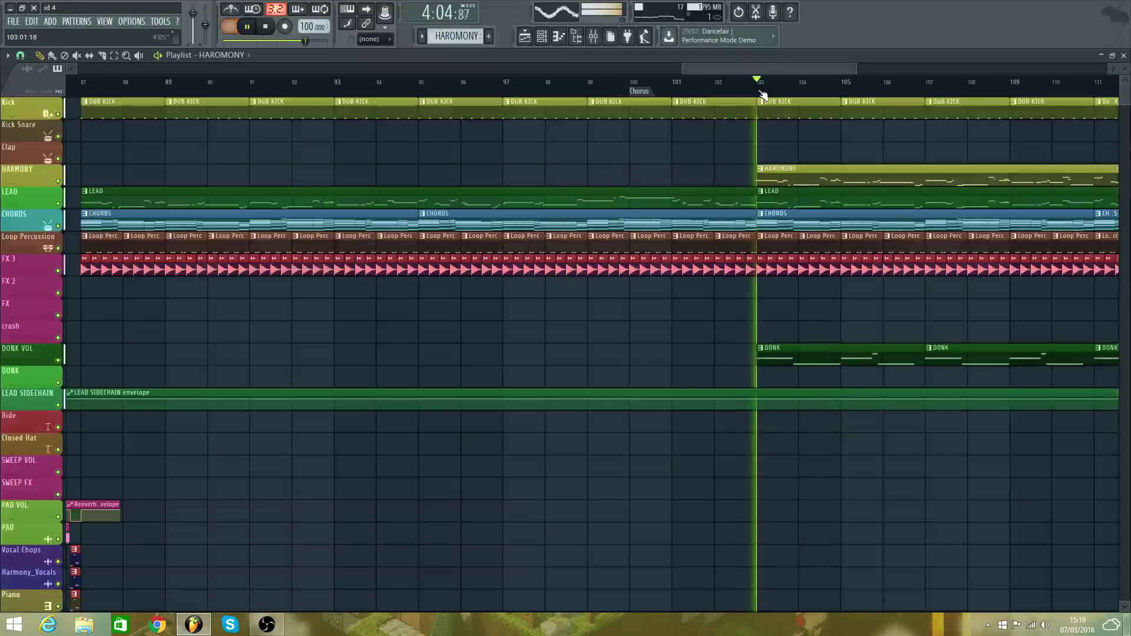
- Audition the harmony sound in the arrangement from about bar 102, and try the HARMONY synth's main volume at 10.00
click(714, 87)
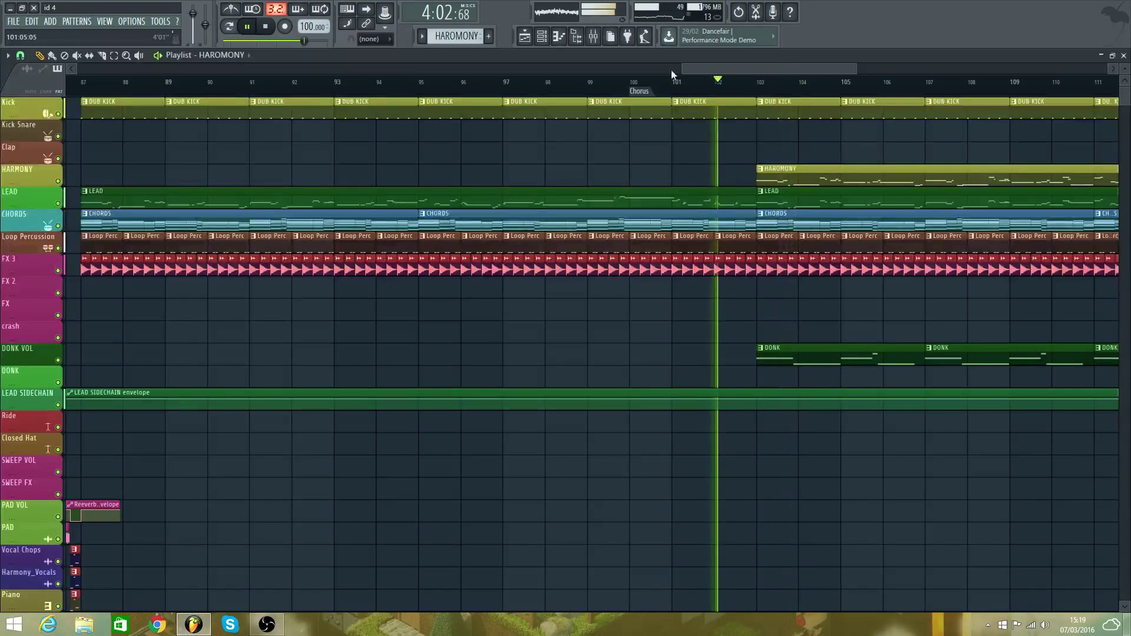
click(542, 35)
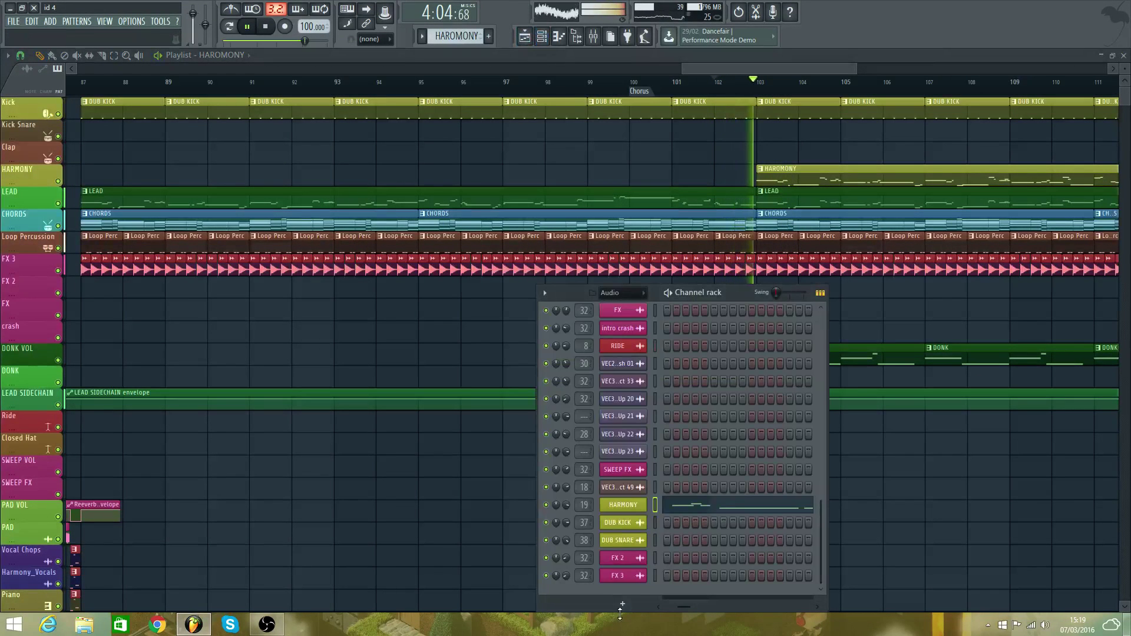
click(624, 505)
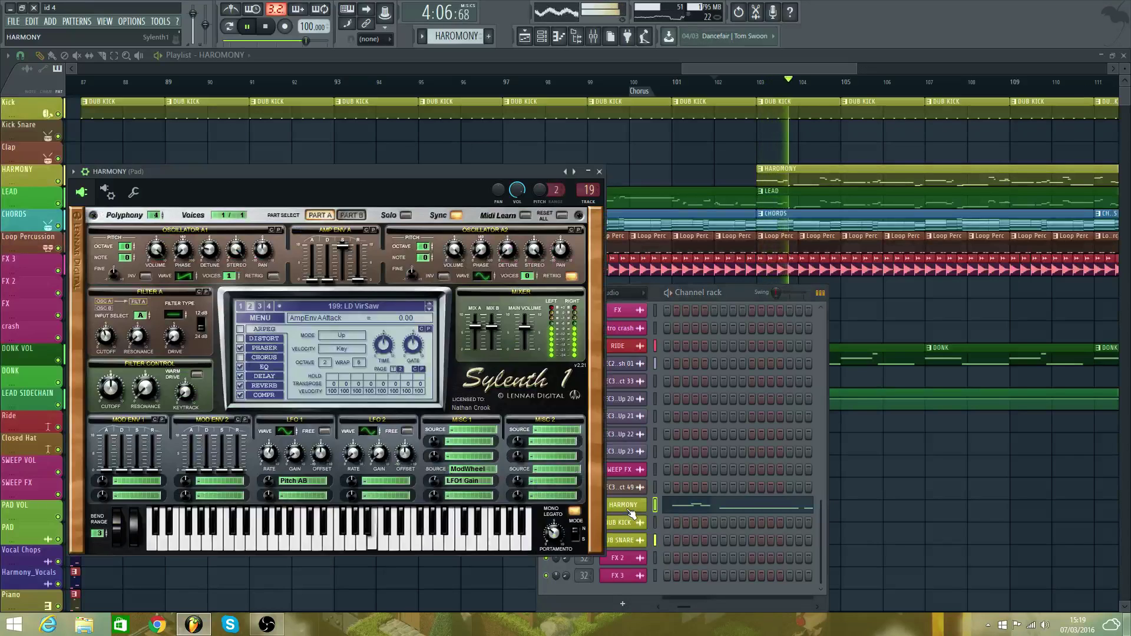
drag(306, 41, 224, 41)
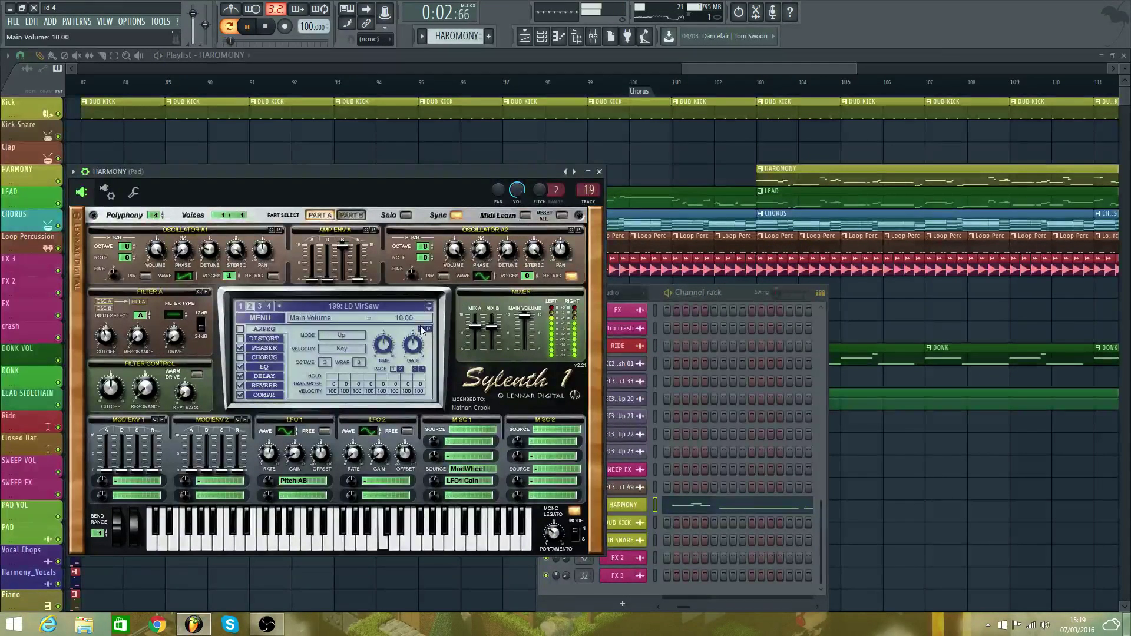
- Try the presets following LD VirSaw one by one on the looping harmony, through LD Vesyes and BS Dark Hover to BS HeavyBass
click(430, 307)
click(430, 306)
click(430, 306)
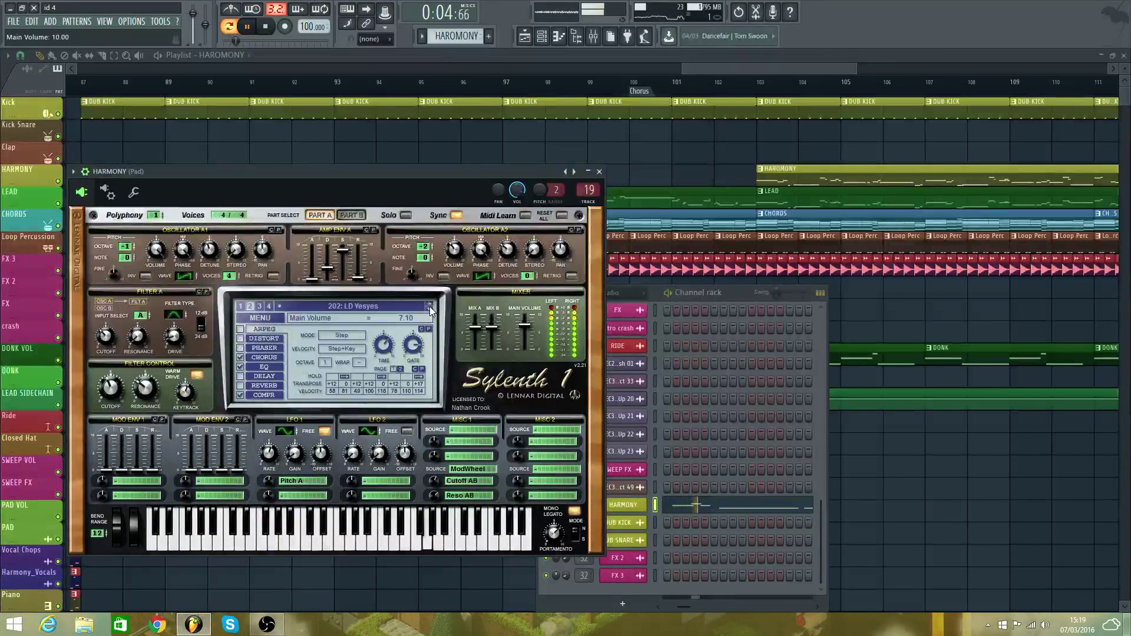
click(429, 306)
click(429, 306)
click(429, 307)
click(430, 306)
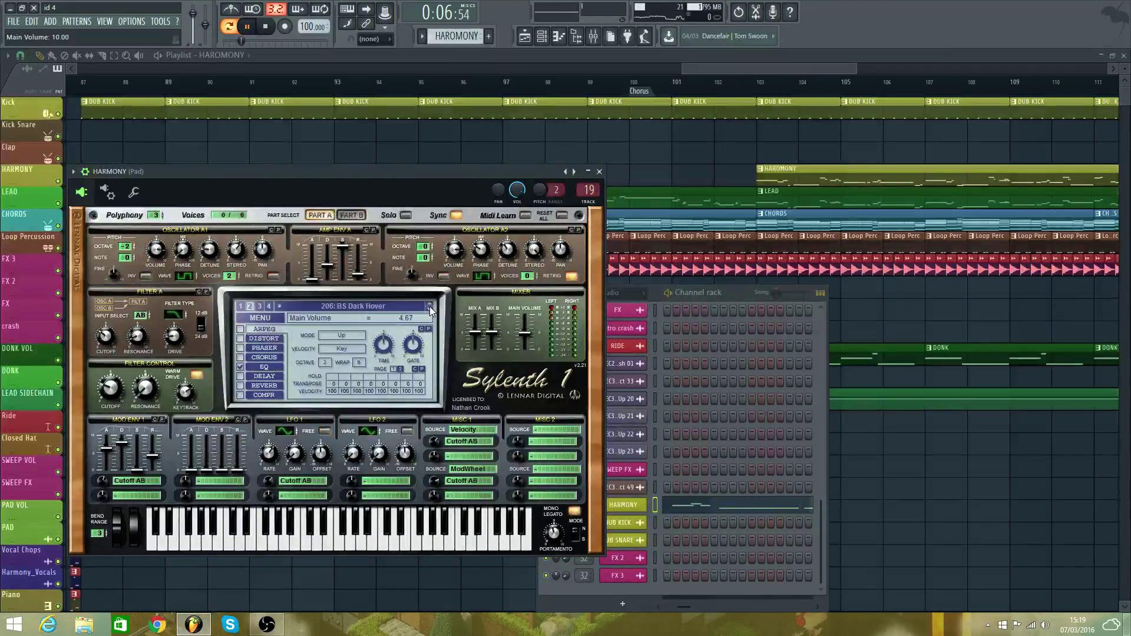
click(430, 307)
click(429, 306)
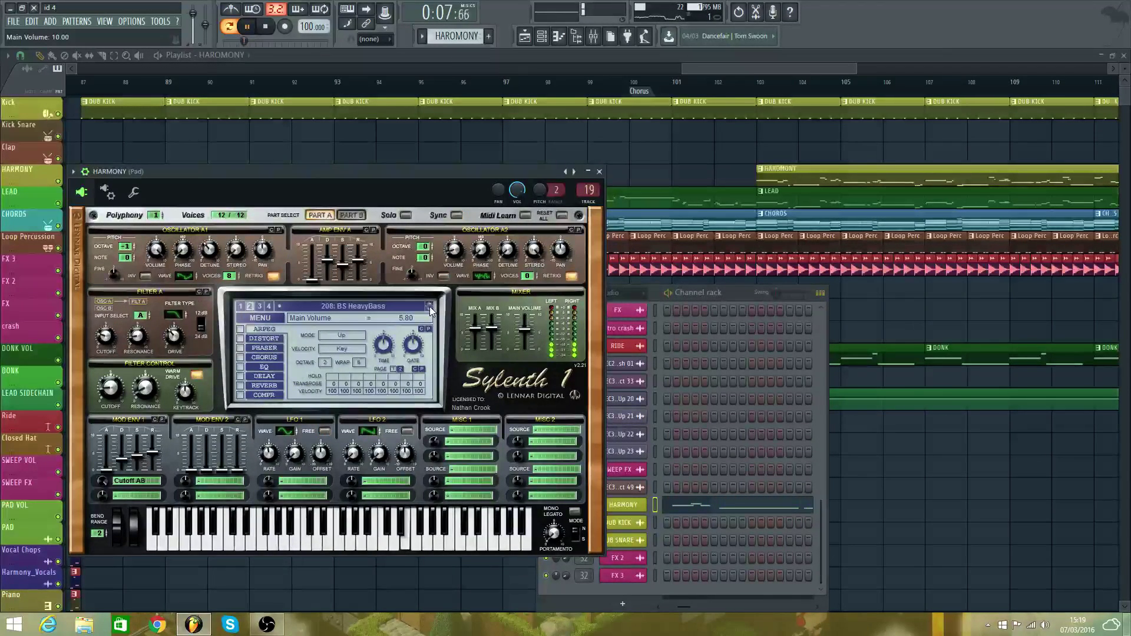
- Load the saved lead preset into the harmony synth, set oscillator B1's octave to 1, and switch to part A
click(81, 188)
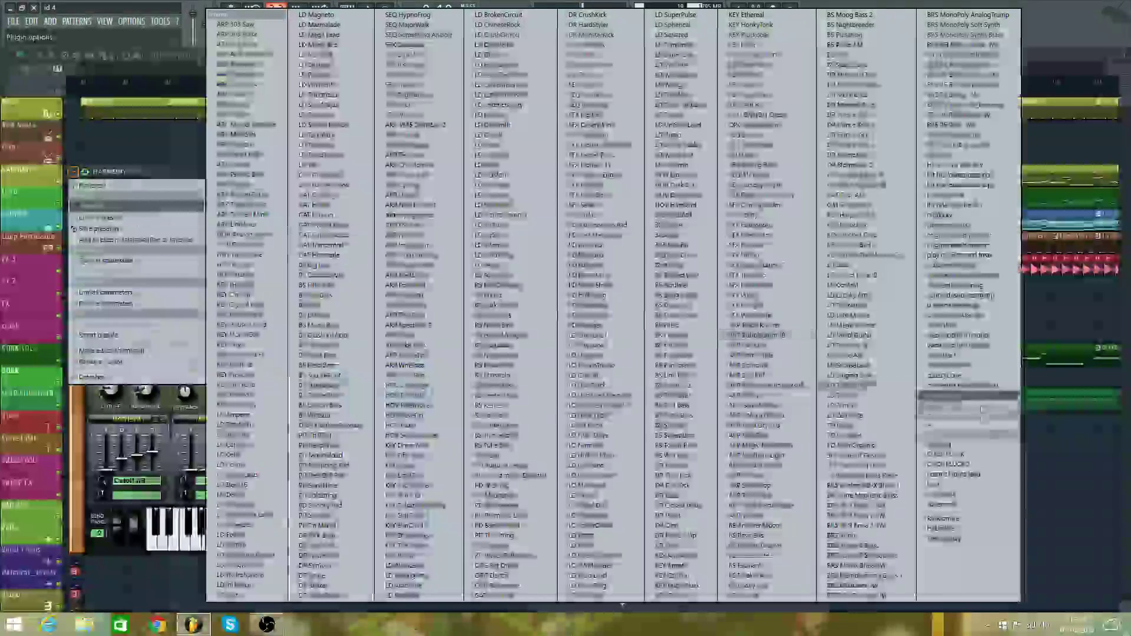
click(995, 485)
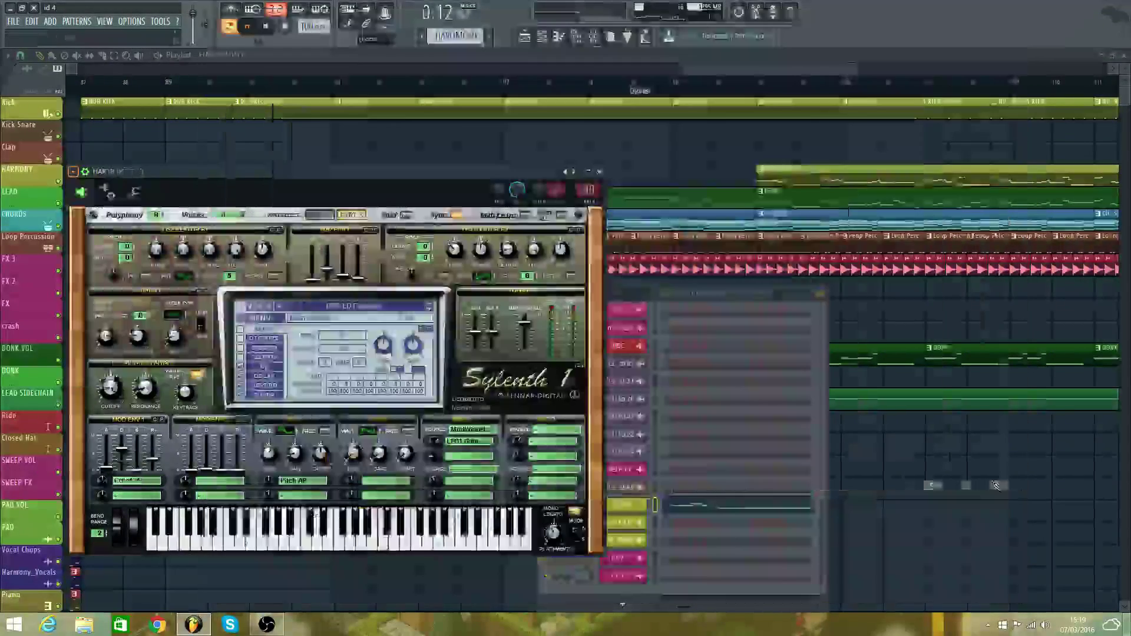
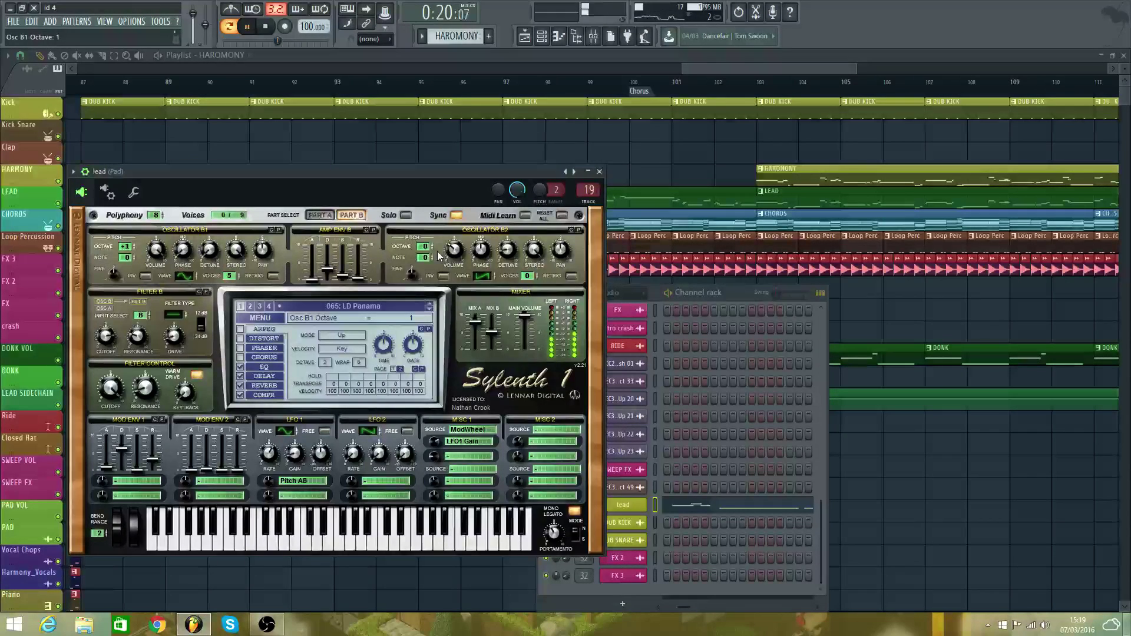
click(320, 215)
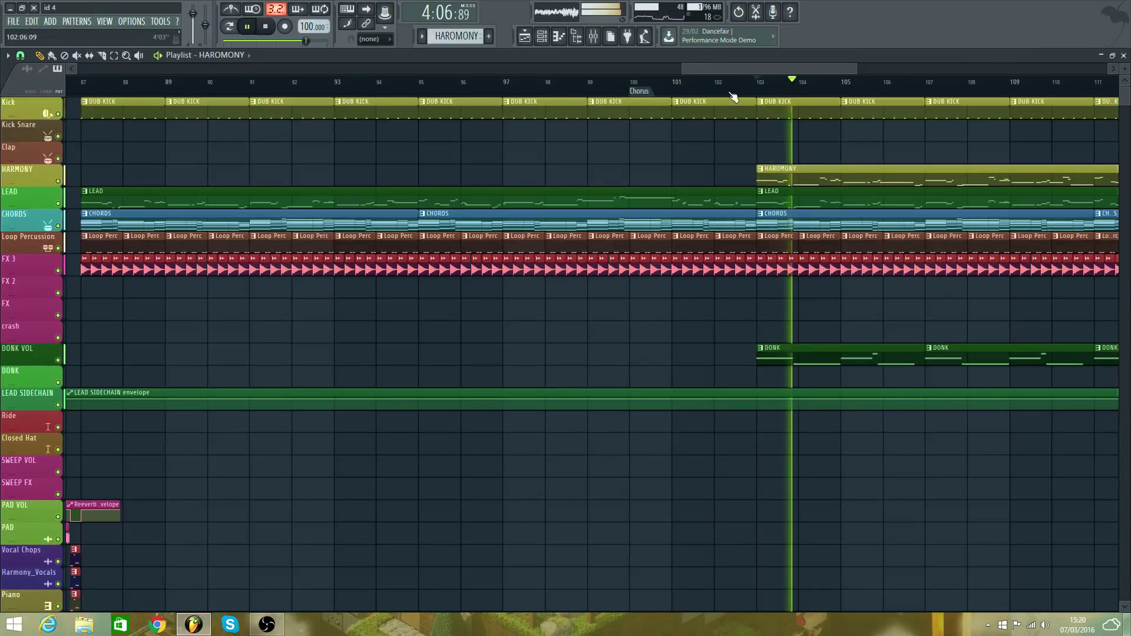
- Audition the lead preset in the arrangement from about bar 102 and reopen its synth from the channel rack
click(713, 82)
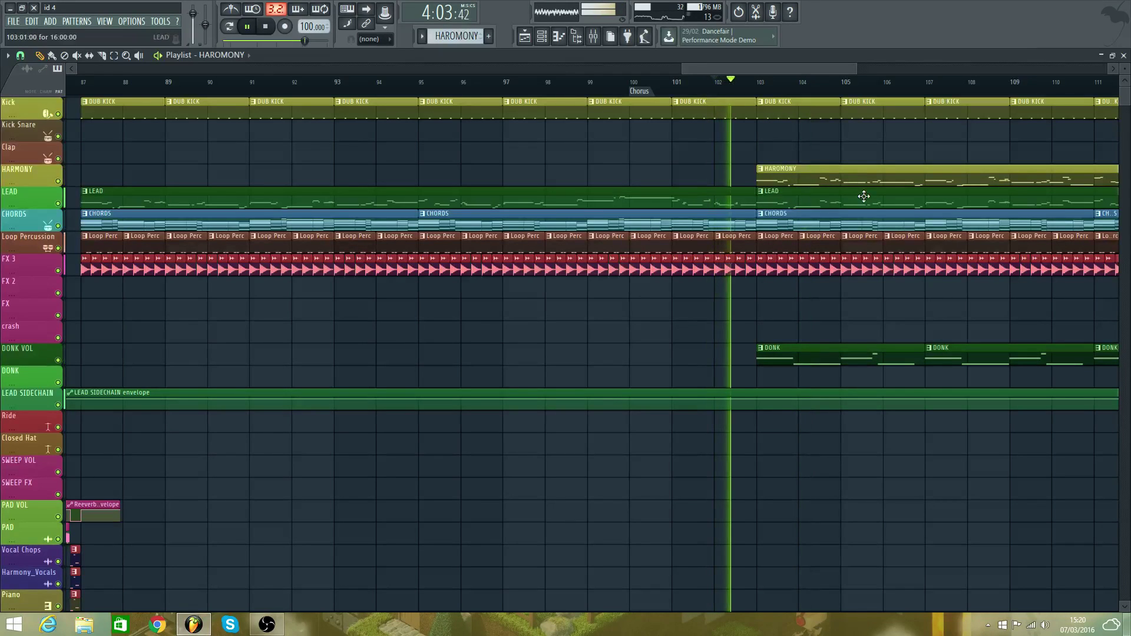
click(548, 44)
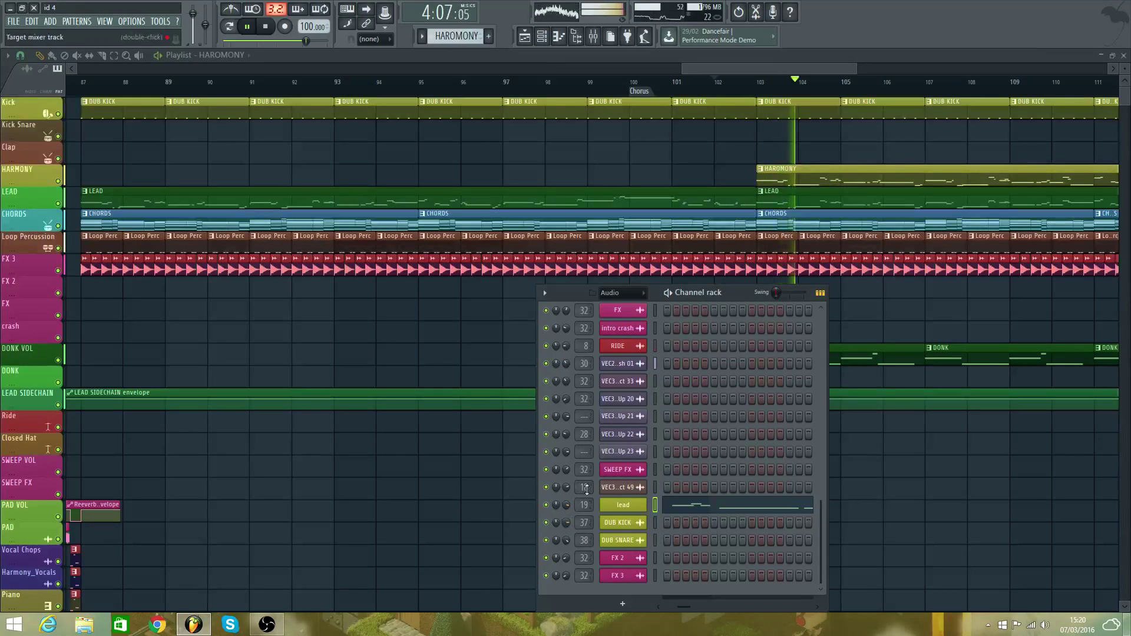
click(547, 43)
click(545, 43)
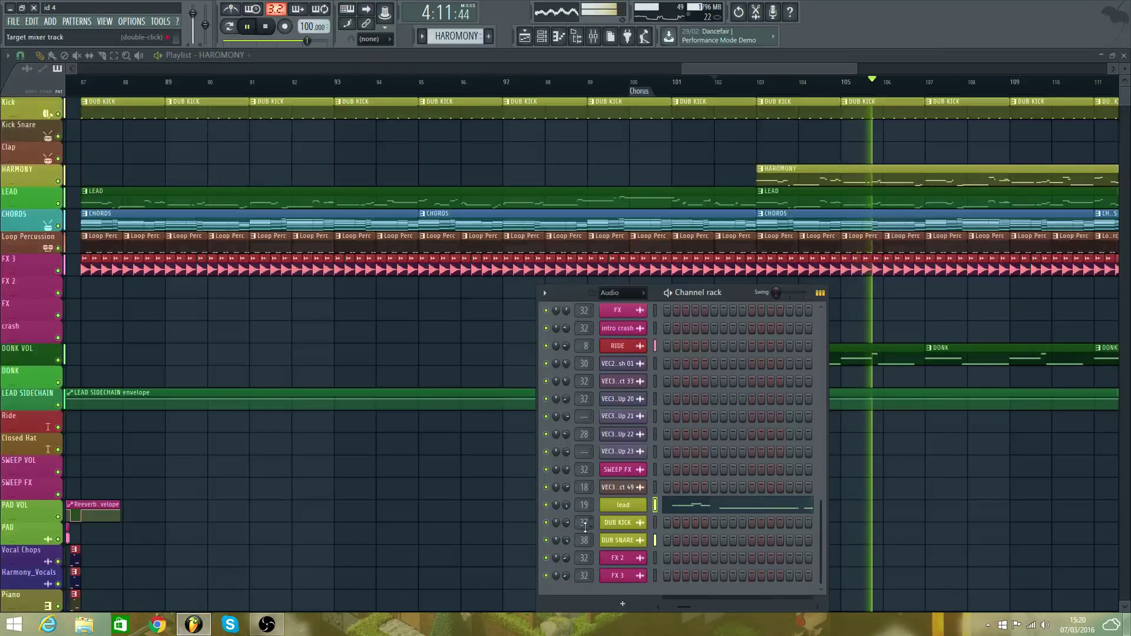
click(626, 503)
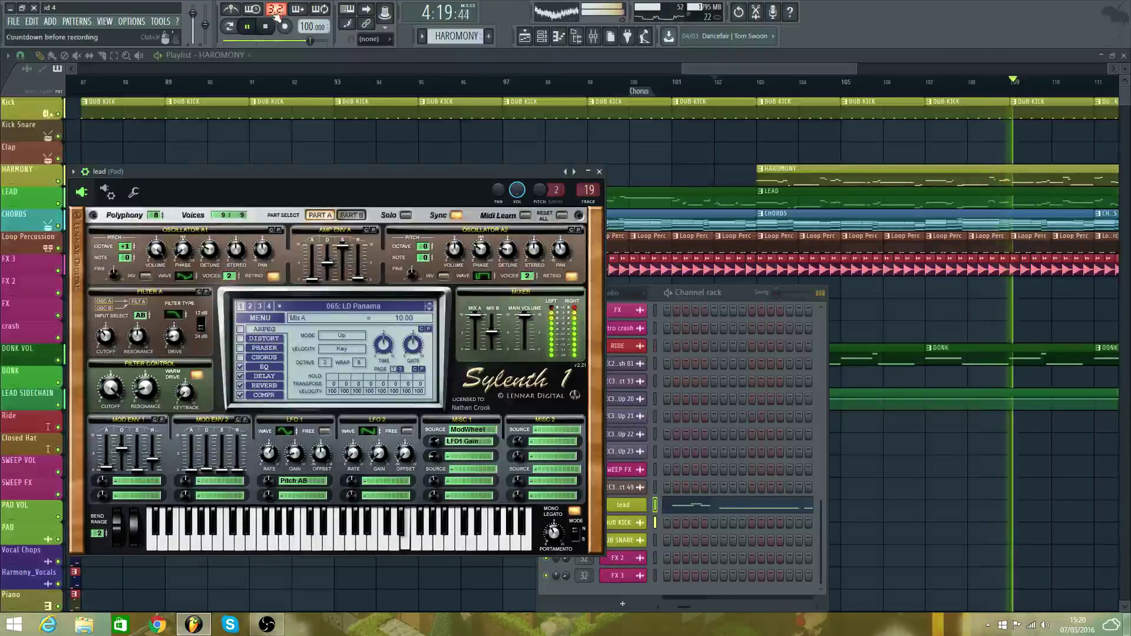
- Loop the harmony pattern and try the presets after LD Panama one by one, past LD Robotized, LD TechWize and GAT G-String
click(235, 28)
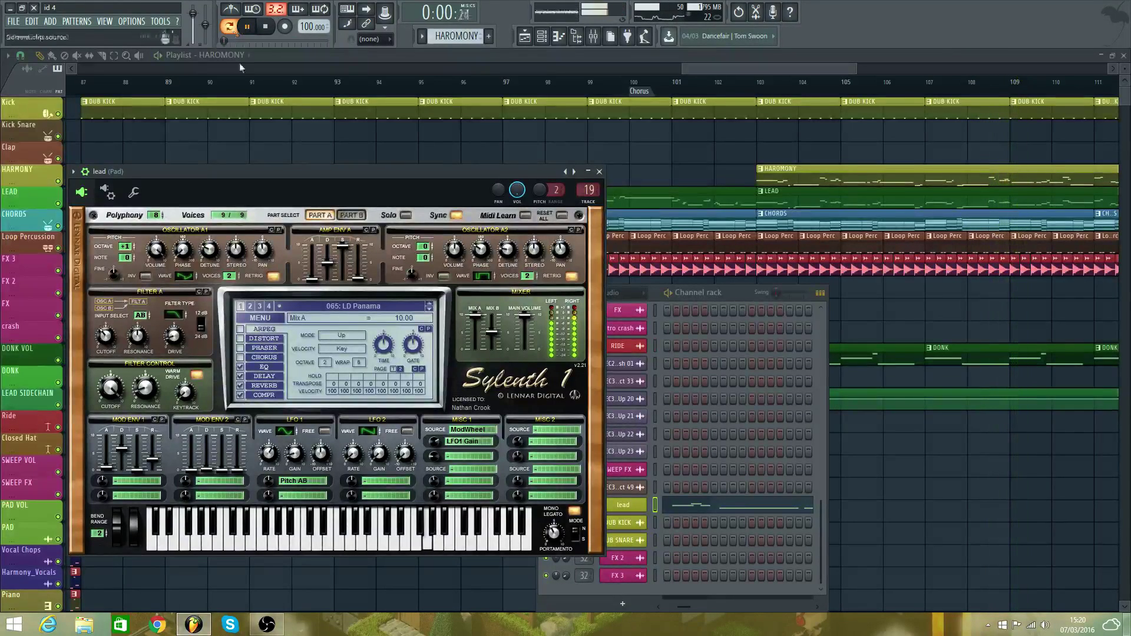
click(430, 311)
click(429, 311)
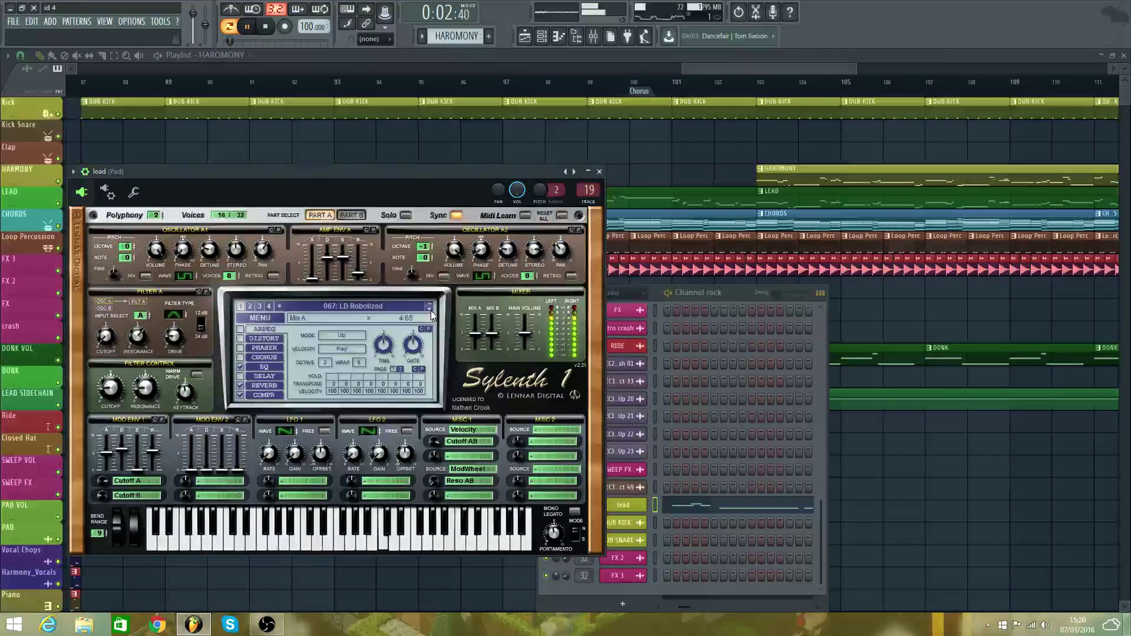
click(430, 310)
click(430, 310)
click(430, 310)
click(430, 310)
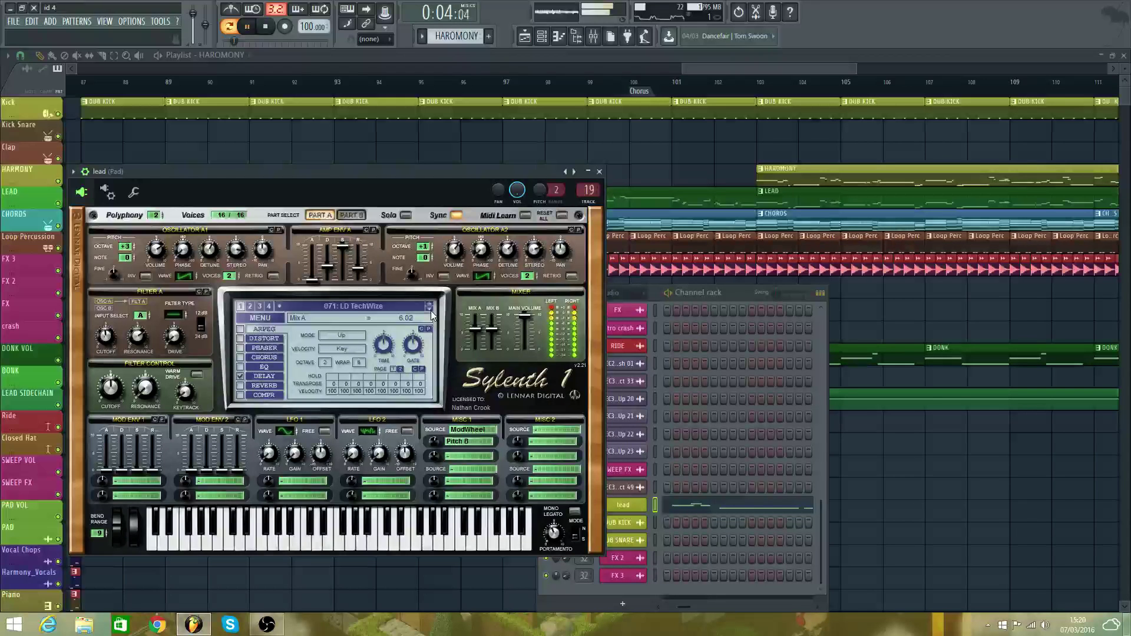
click(430, 310)
click(430, 310)
click(431, 310)
click(431, 310)
click(430, 310)
click(430, 310)
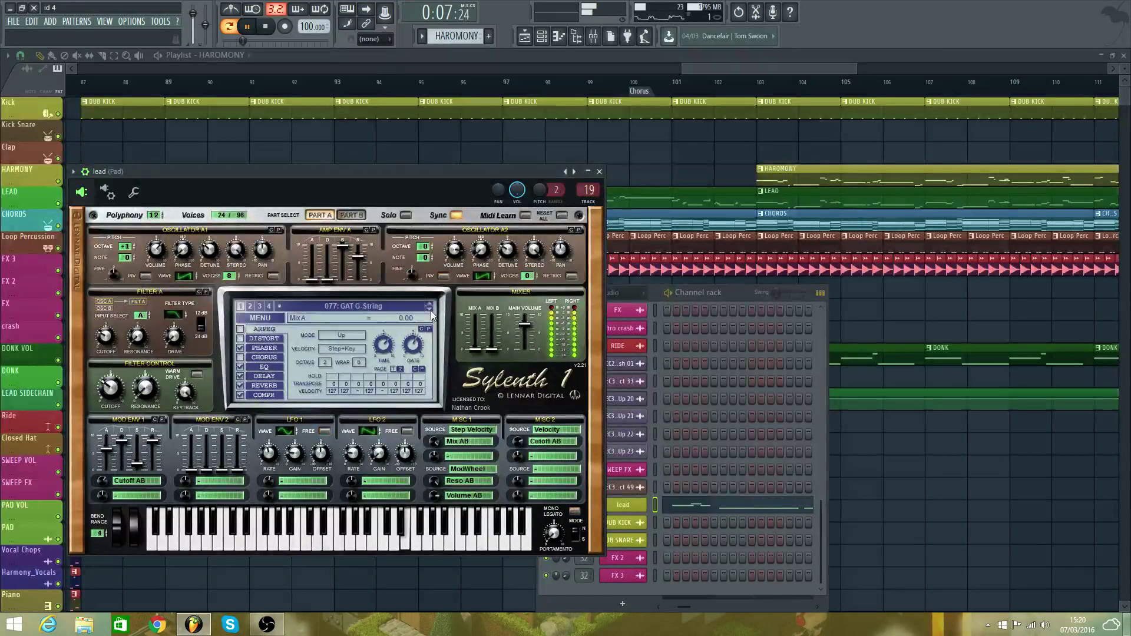
click(430, 310)
click(430, 310)
- Switch the synth to bank 2, load preset 173 LD AlienLead, and advance to 174 LD AnalogLead
click(250, 309)
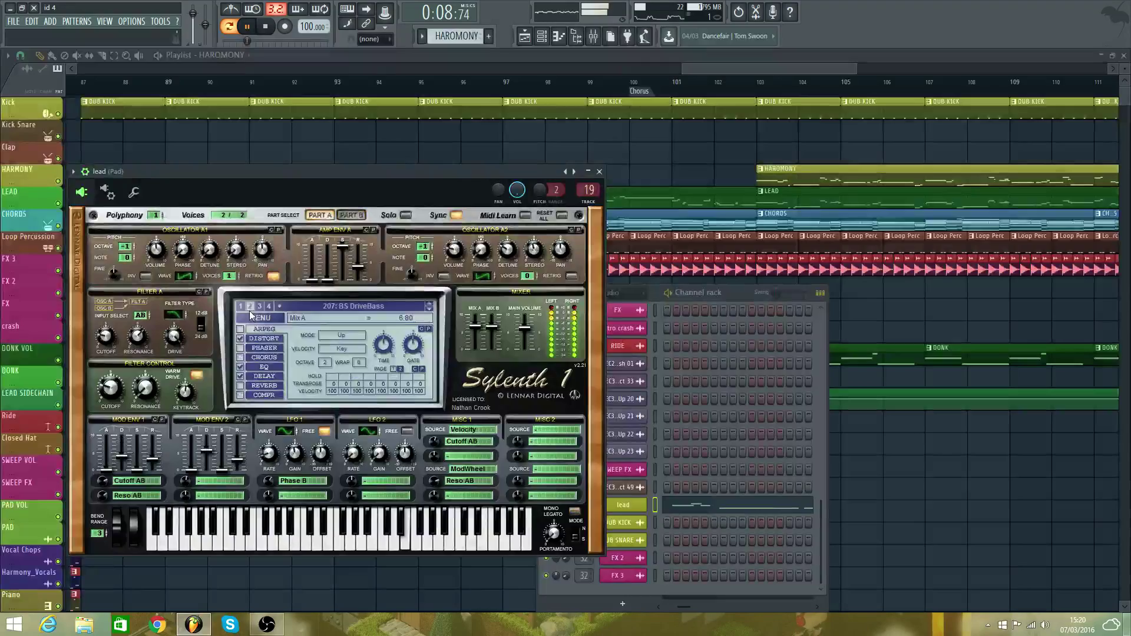
click(324, 311)
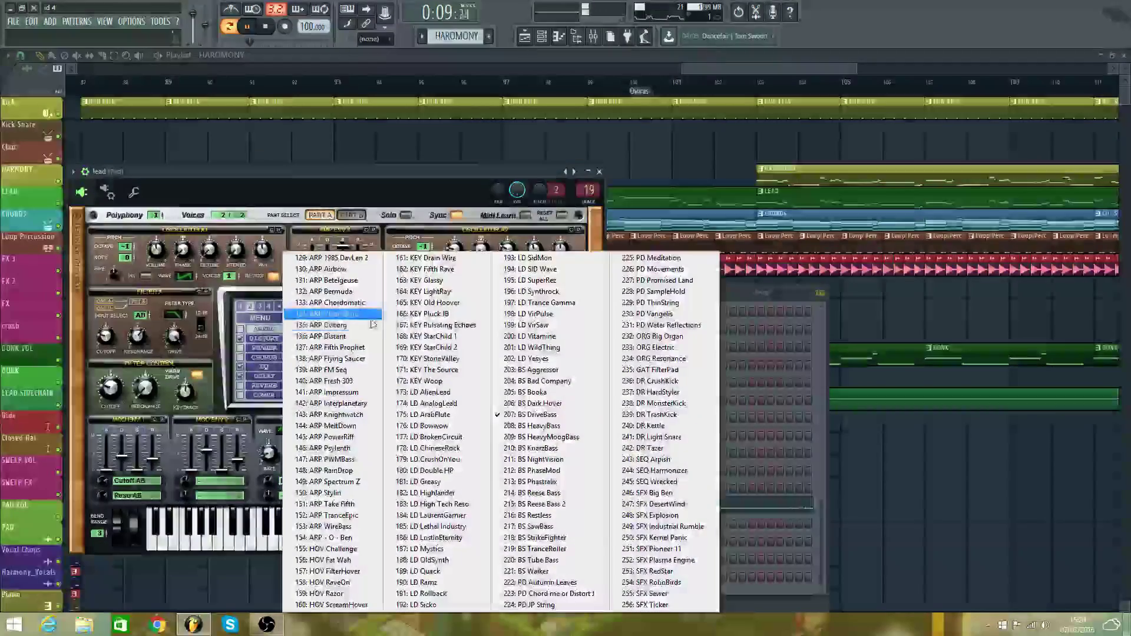
click(448, 392)
click(431, 311)
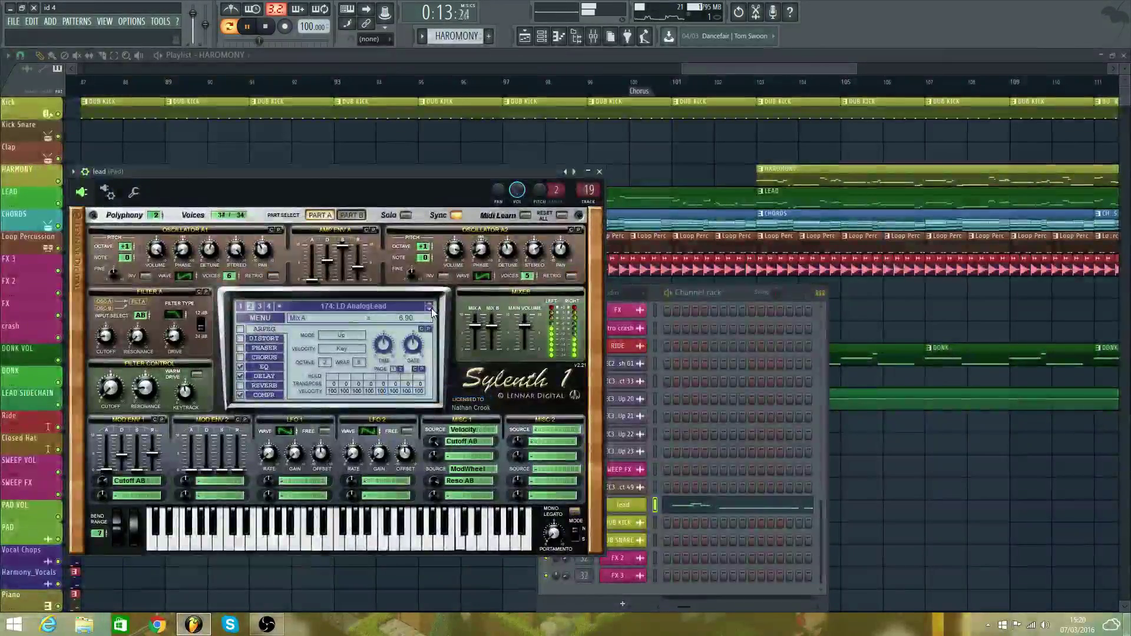
- Step through the synth's bank 2 presets from LD AnalogLead up to 187 LD Mystics and switch off its delay effect
click(431, 309)
click(431, 309)
click(432, 309)
click(432, 309)
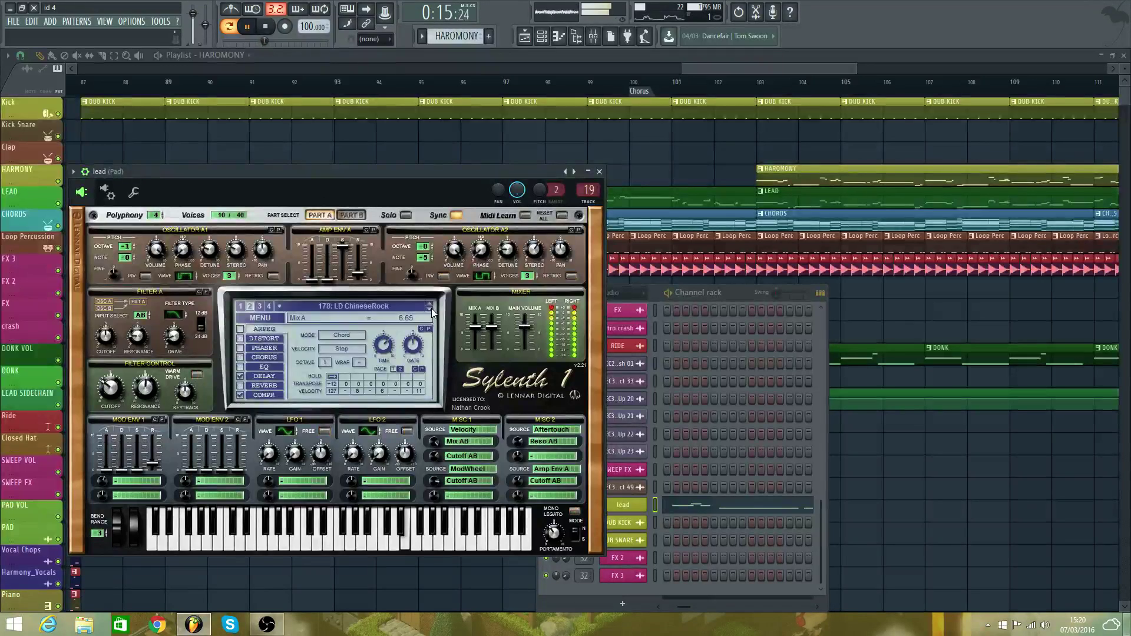
click(431, 309)
click(431, 309)
click(431, 308)
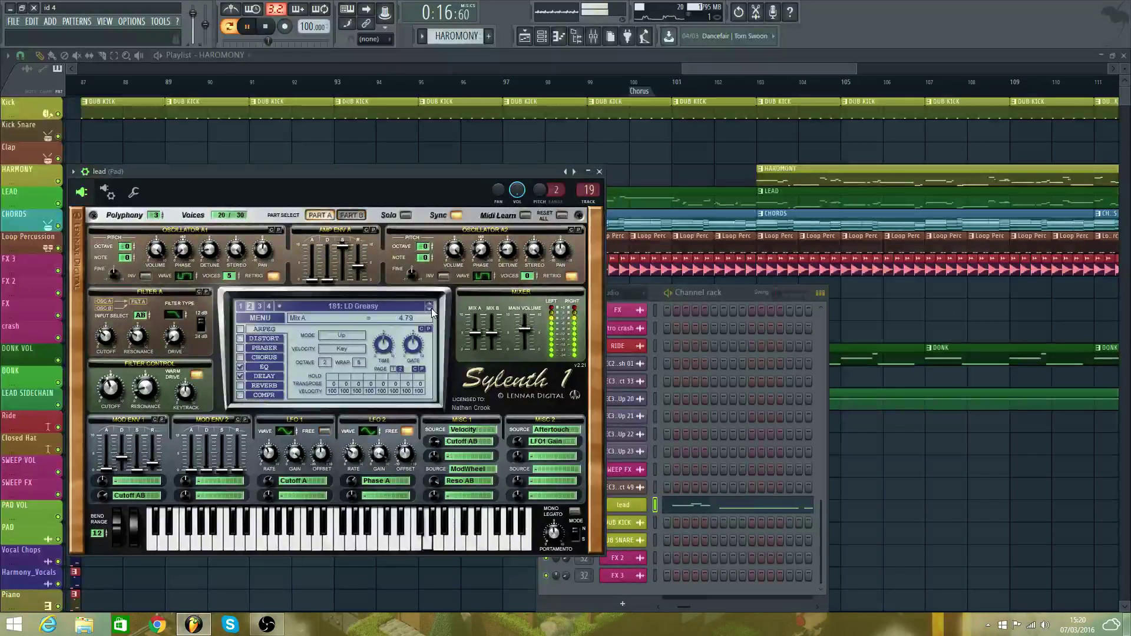
click(432, 309)
click(431, 308)
click(431, 309)
click(431, 309)
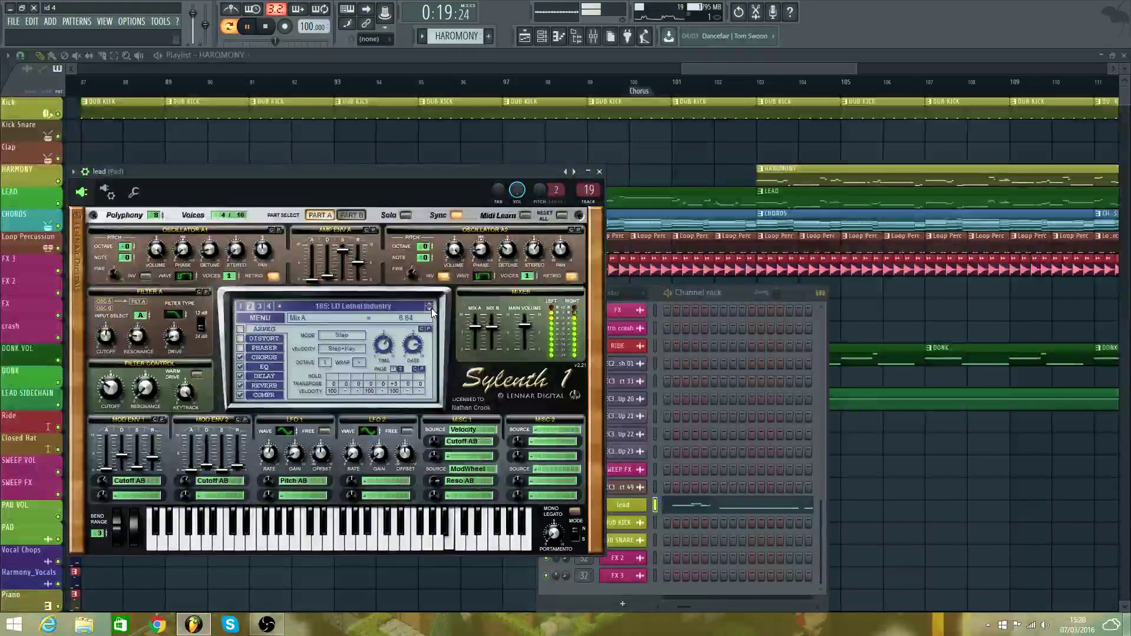
click(431, 309)
click(431, 309)
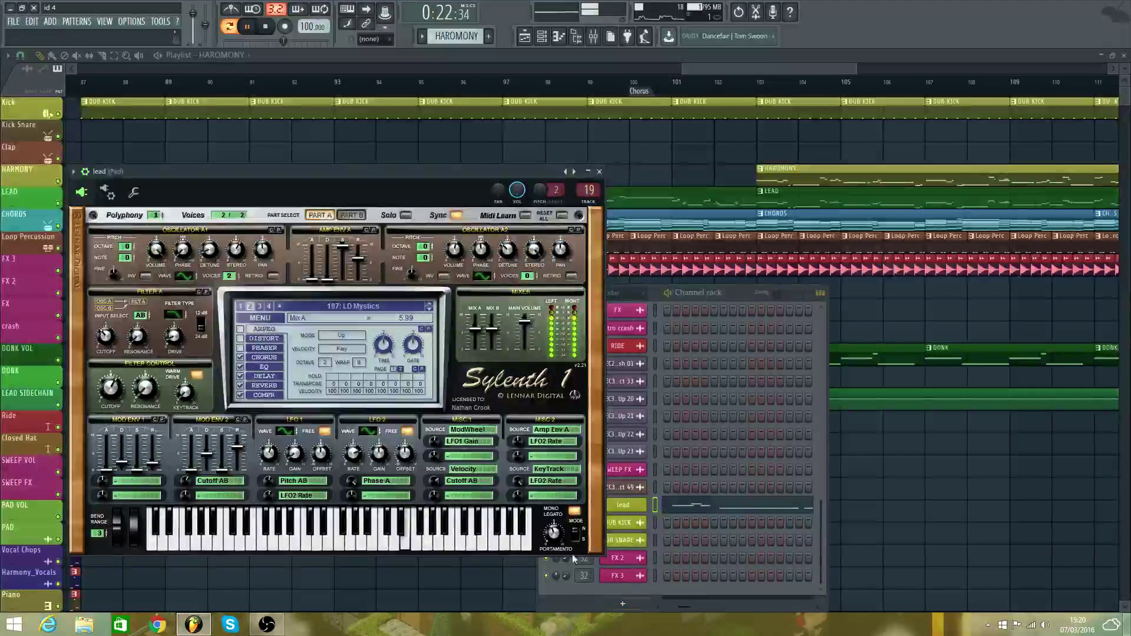
click(239, 378)
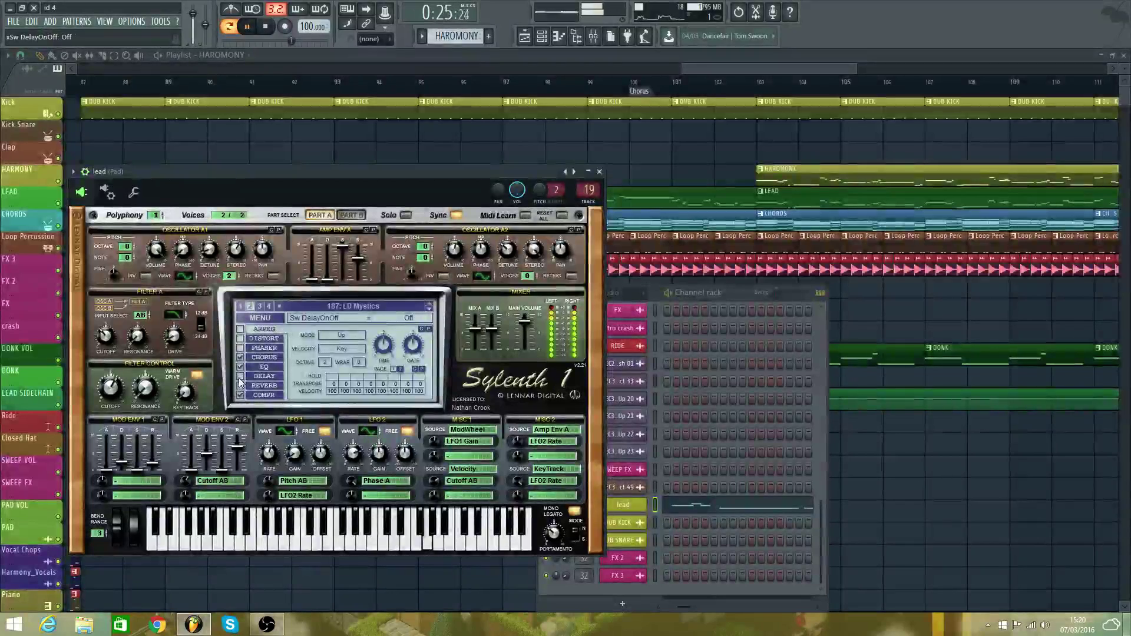
- Play the arrangement from bar 103 and lower the harmony synth channel's volume in the channel rack
click(753, 96)
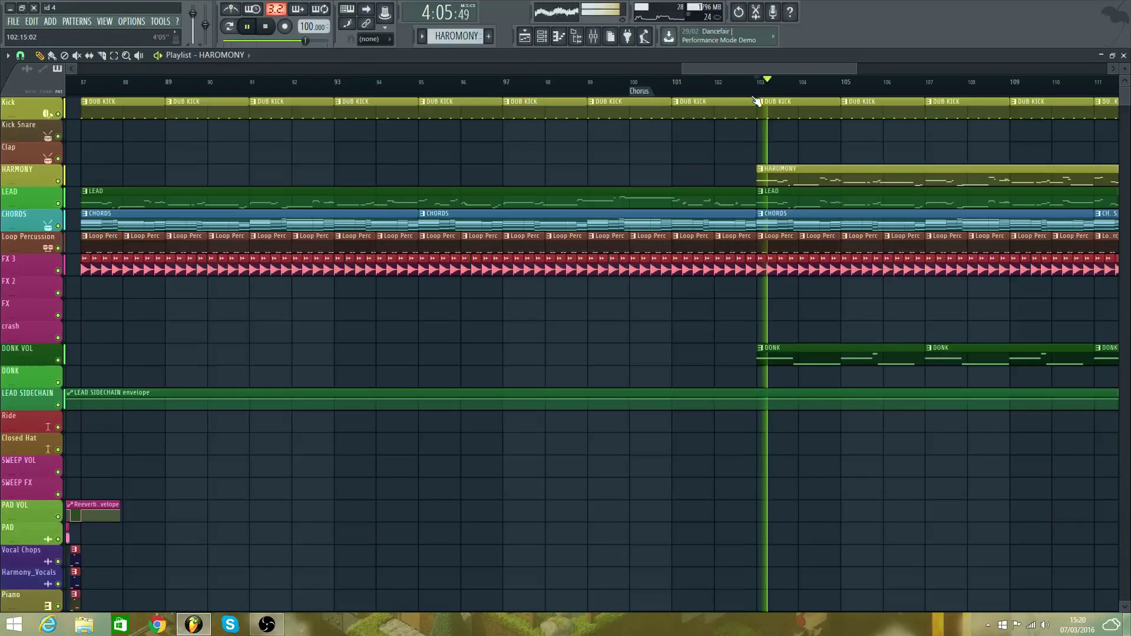
click(542, 36)
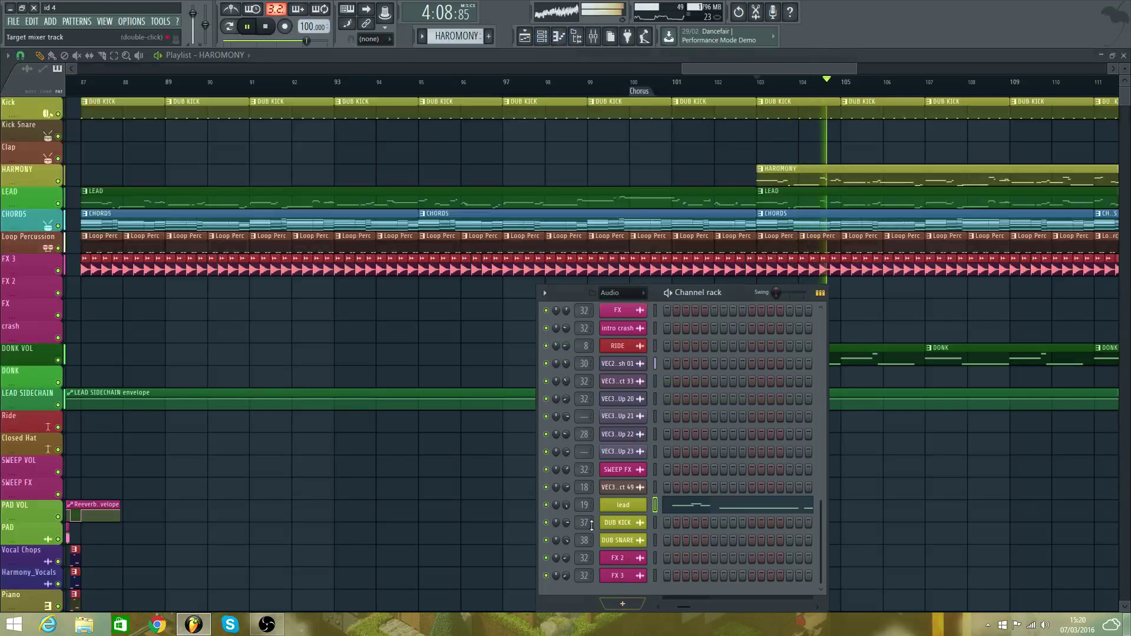
drag(566, 505, 567, 523)
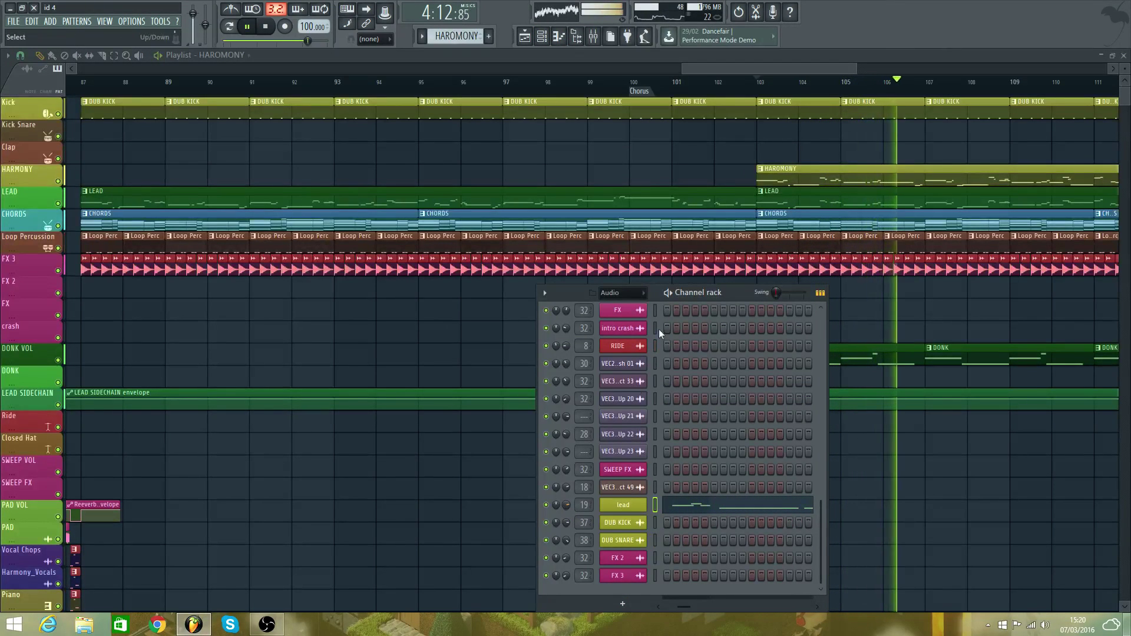
- Reopen the harmony synth, loop its pattern, and set the octave of oscillators A1 and A2 to -1
double_click(790, 180)
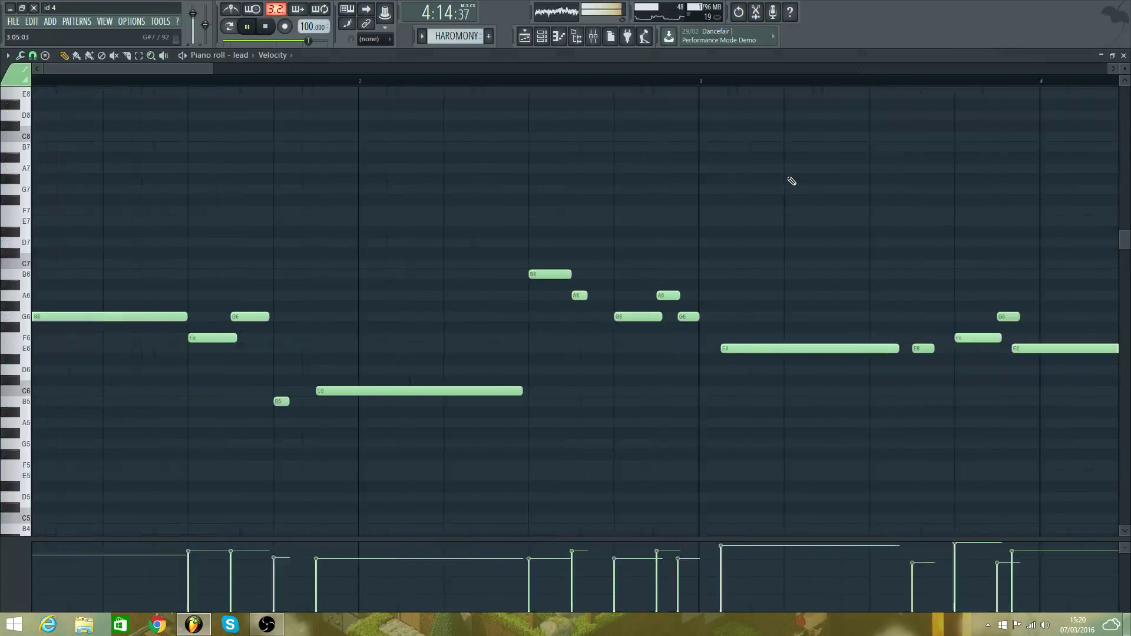
click(553, 39)
click(635, 508)
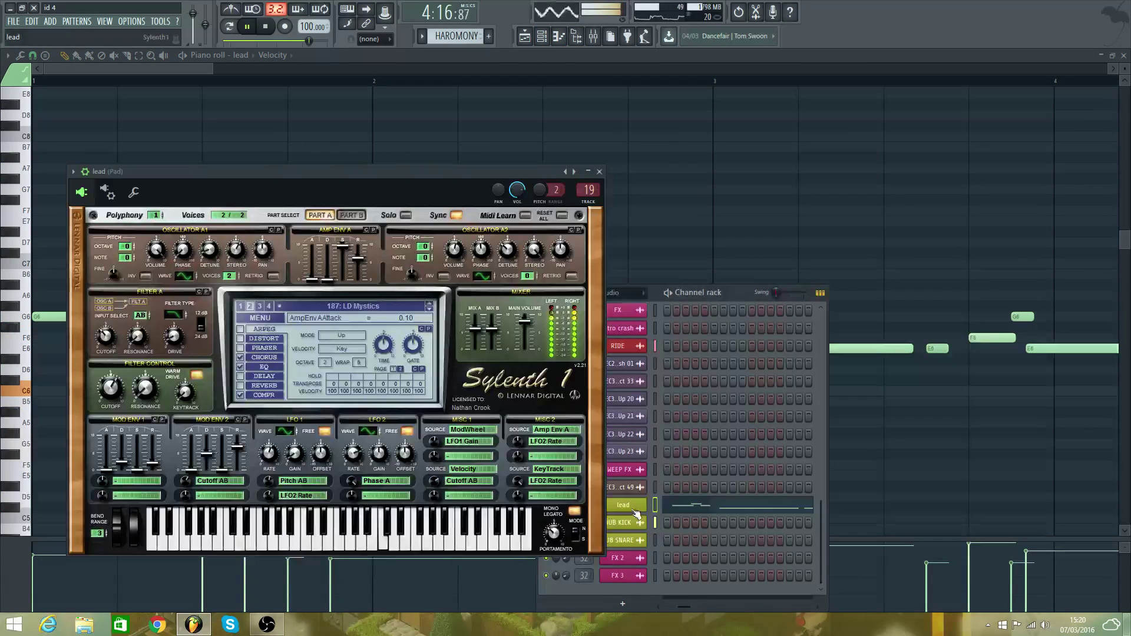
click(242, 26)
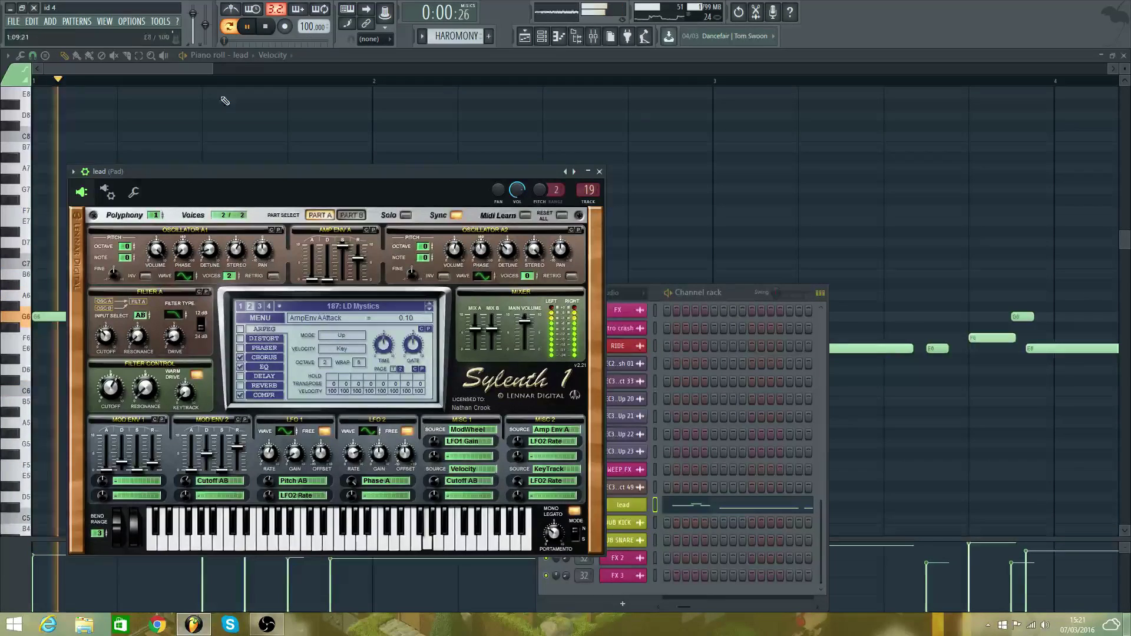
click(134, 249)
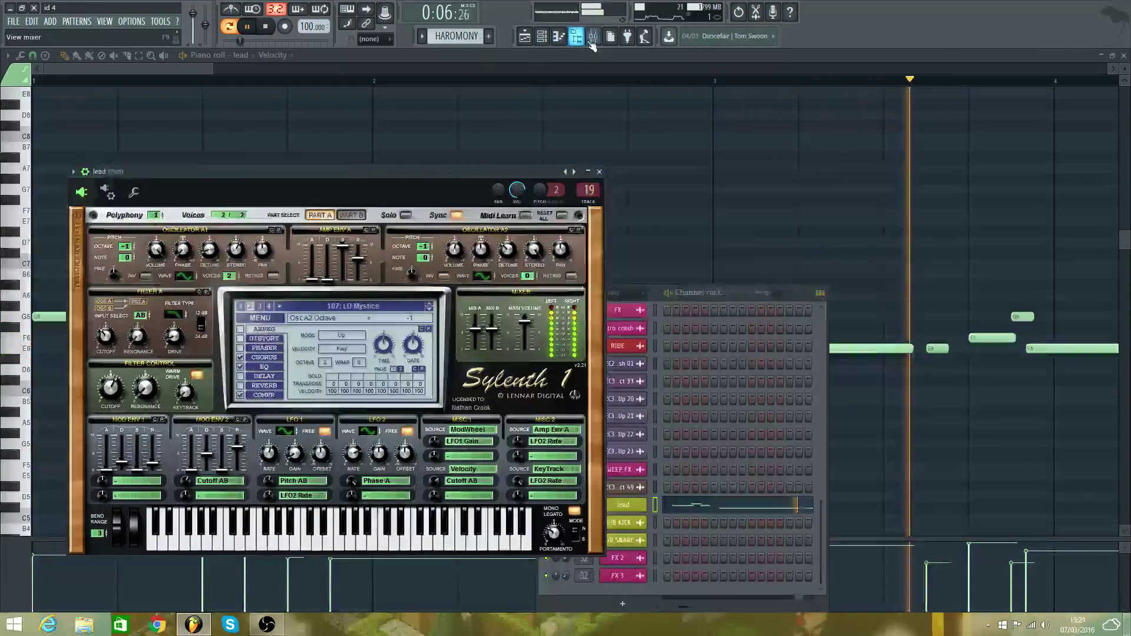
- Display the mixer and route the harmony synth to mixer track 40, the Chords track
double_click(588, 190)
drag(483, 79, 663, 342)
drag(589, 191, 590, 147)
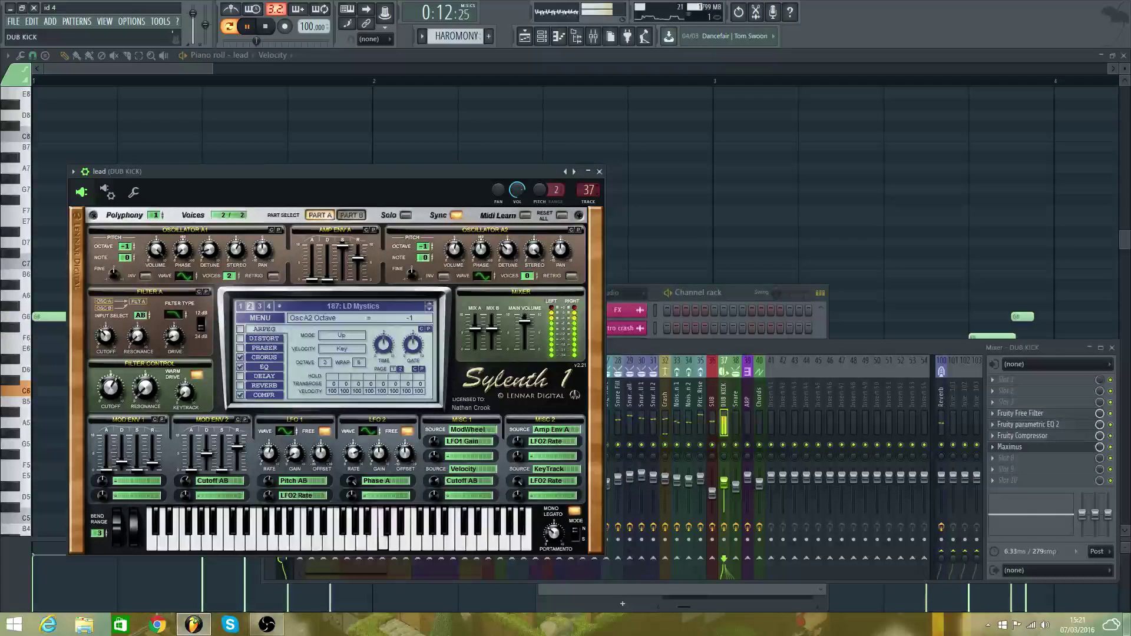
drag(589, 147, 590, 139)
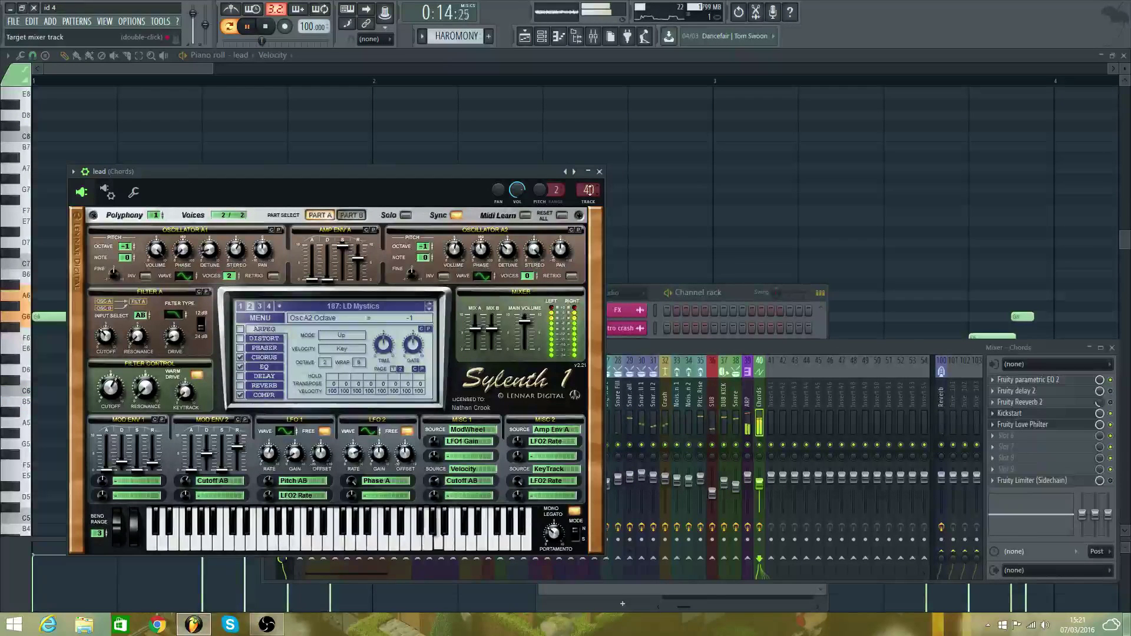
- Look through the harmony notes in the piano roll and play them back from just before bar 6 to check their timing
click(610, 63)
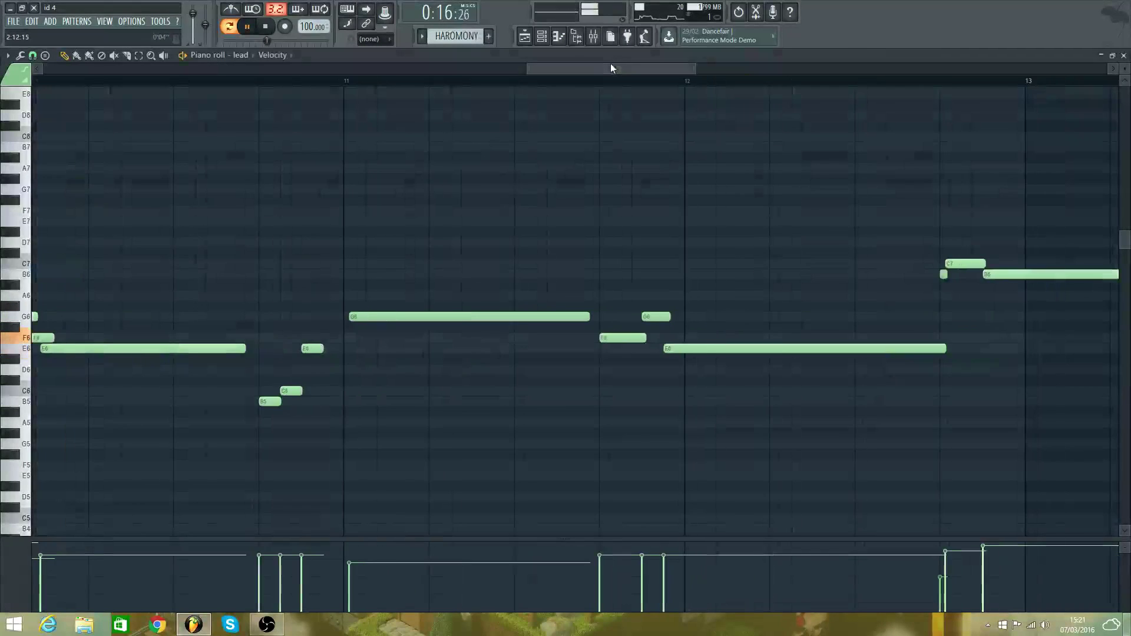
drag(891, 175, 641, 168)
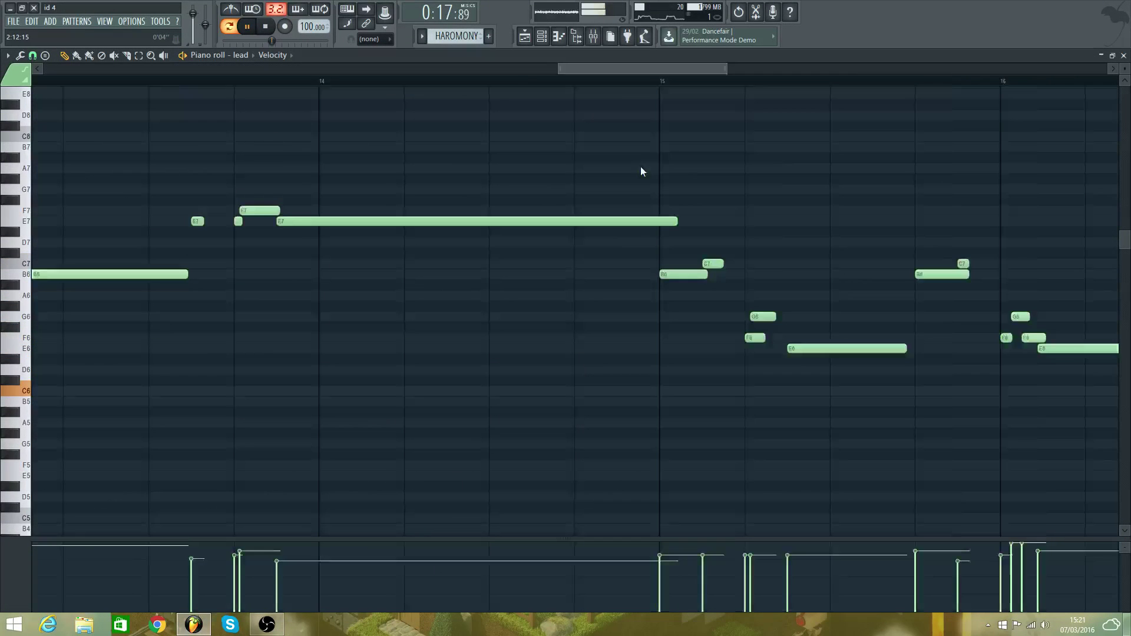
click(137, 82)
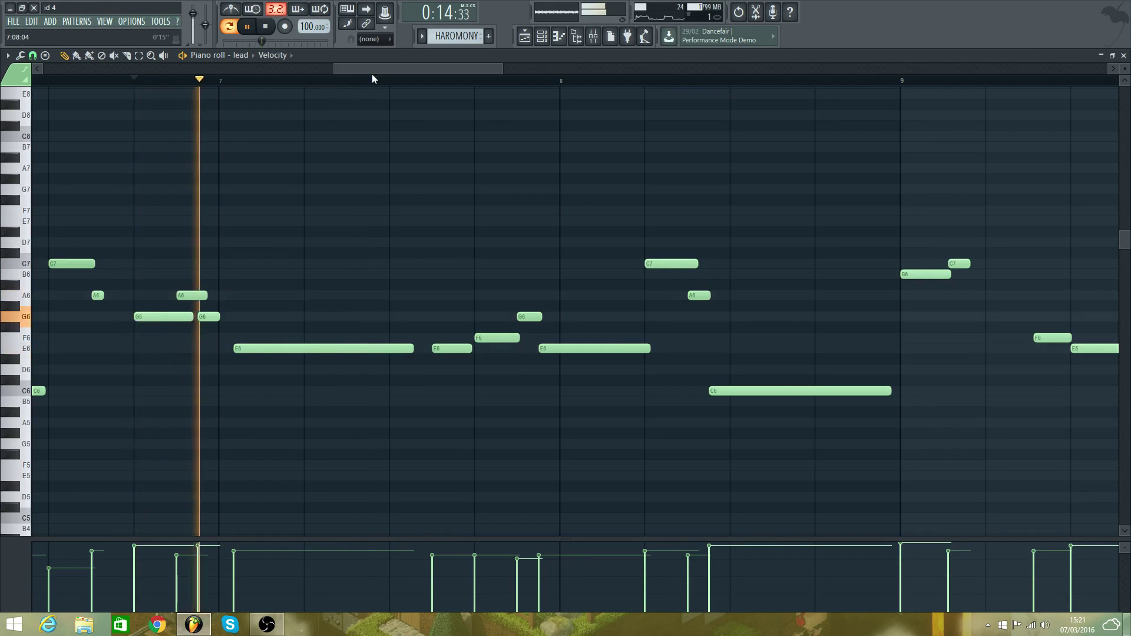
drag(373, 74, 323, 73)
click(149, 82)
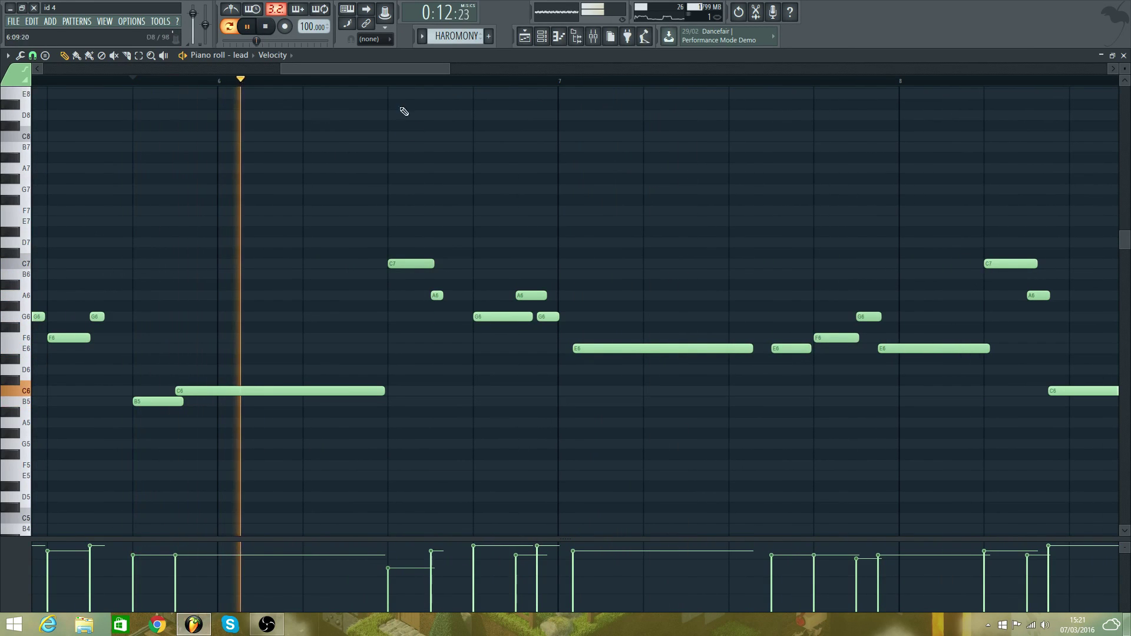
- Set the piano roll snap to 1/4 beat, replace the long E6 note after bar 7 on the grid, and replay that passage
click(32, 56)
click(51, 191)
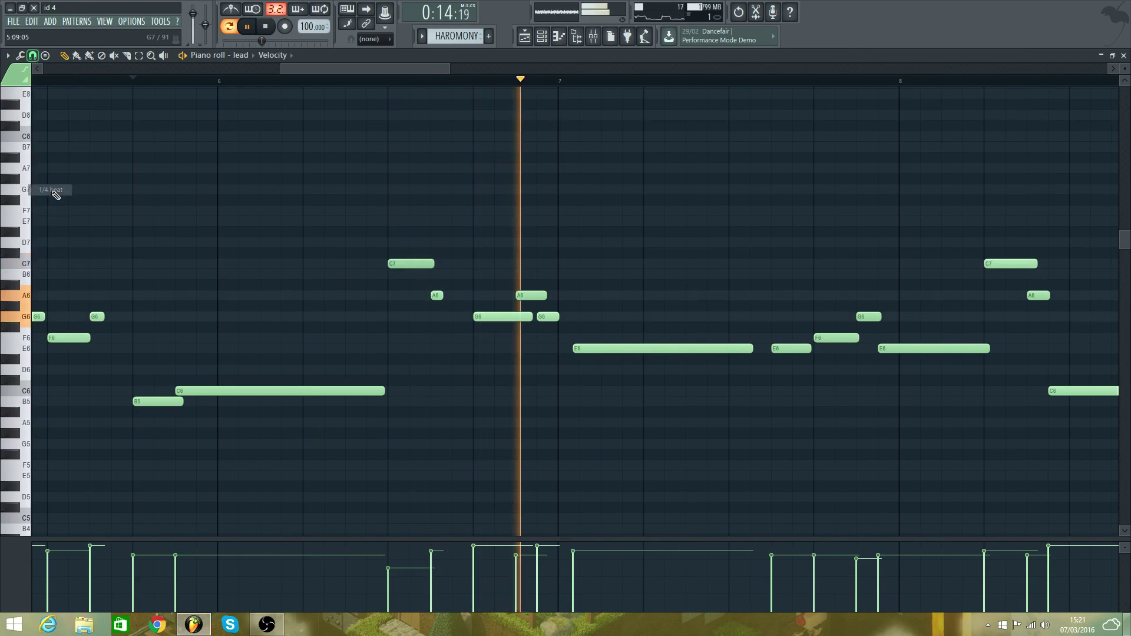
key(space)
right_click(589, 353)
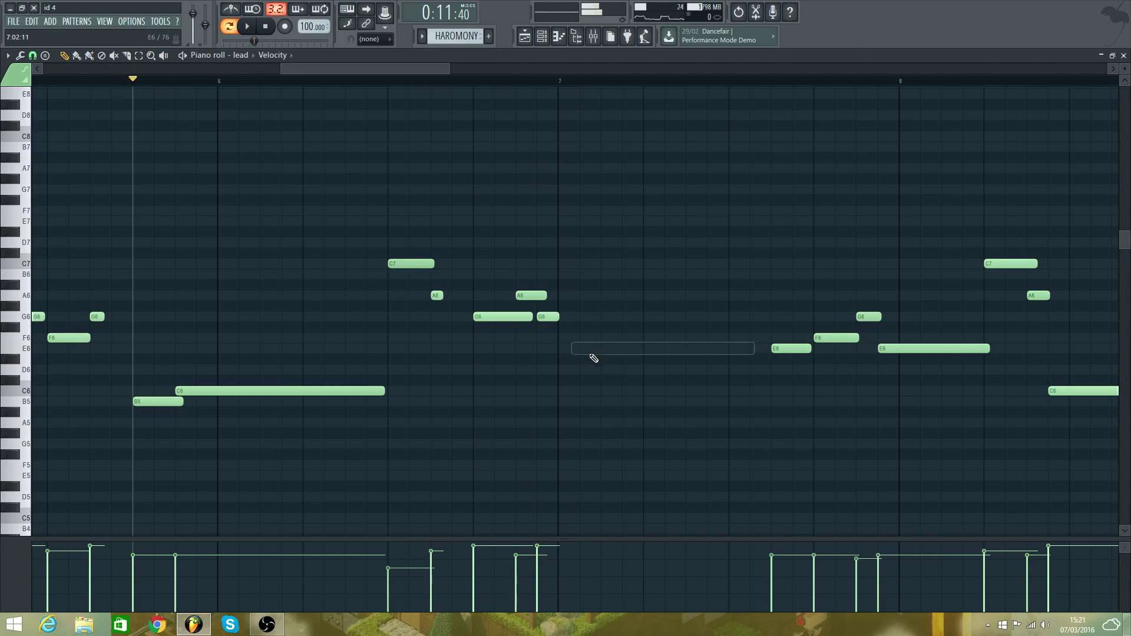
key(space)
click(474, 80)
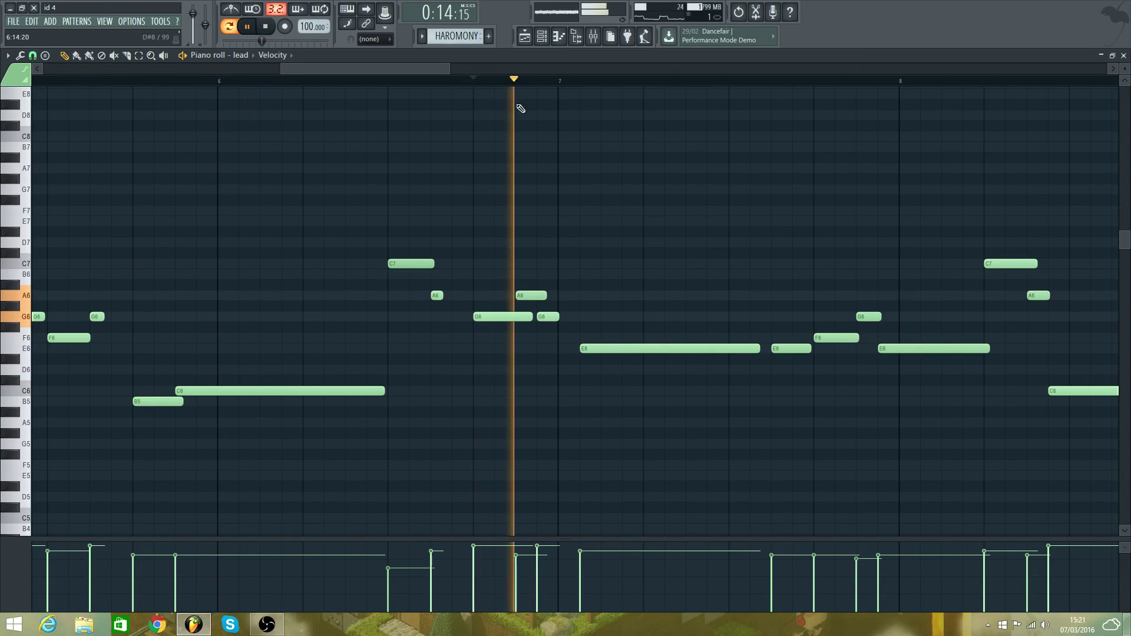
- Isolate the HARMONY and LEAD tracks in the playlist and play them together from bar 103
click(525, 36)
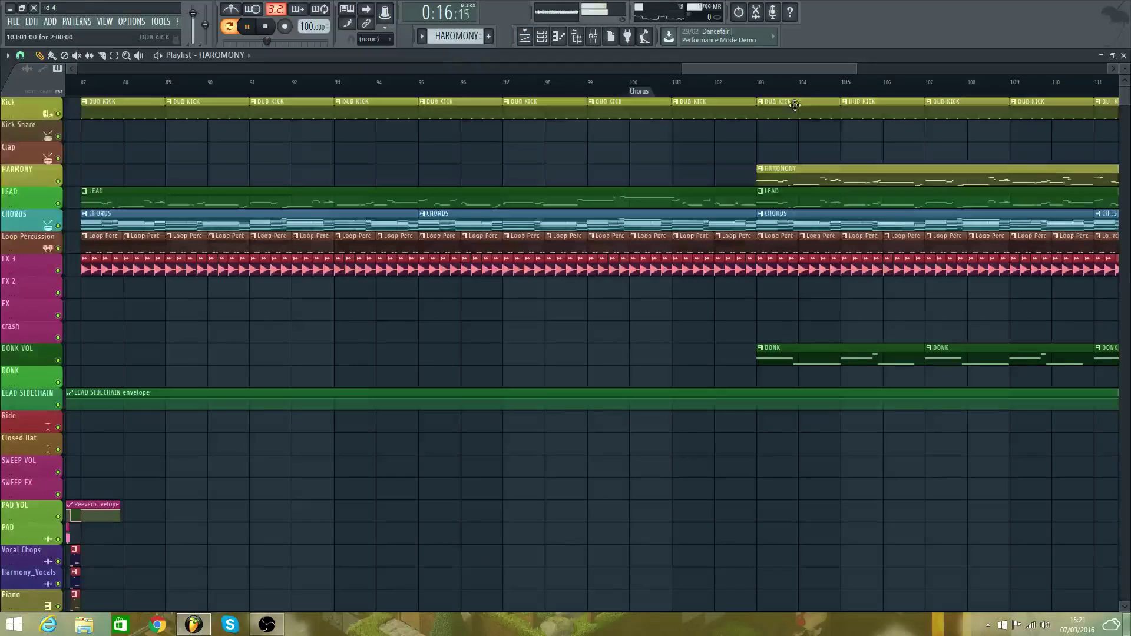
click(762, 88)
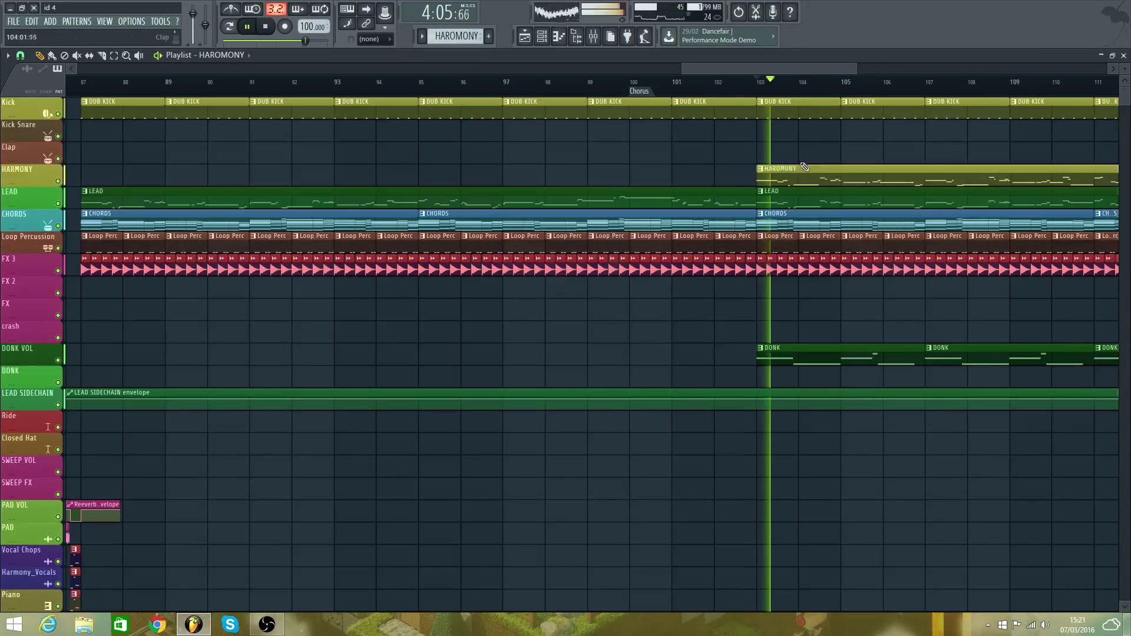
right_click(58, 203)
right_click(58, 181)
click(58, 203)
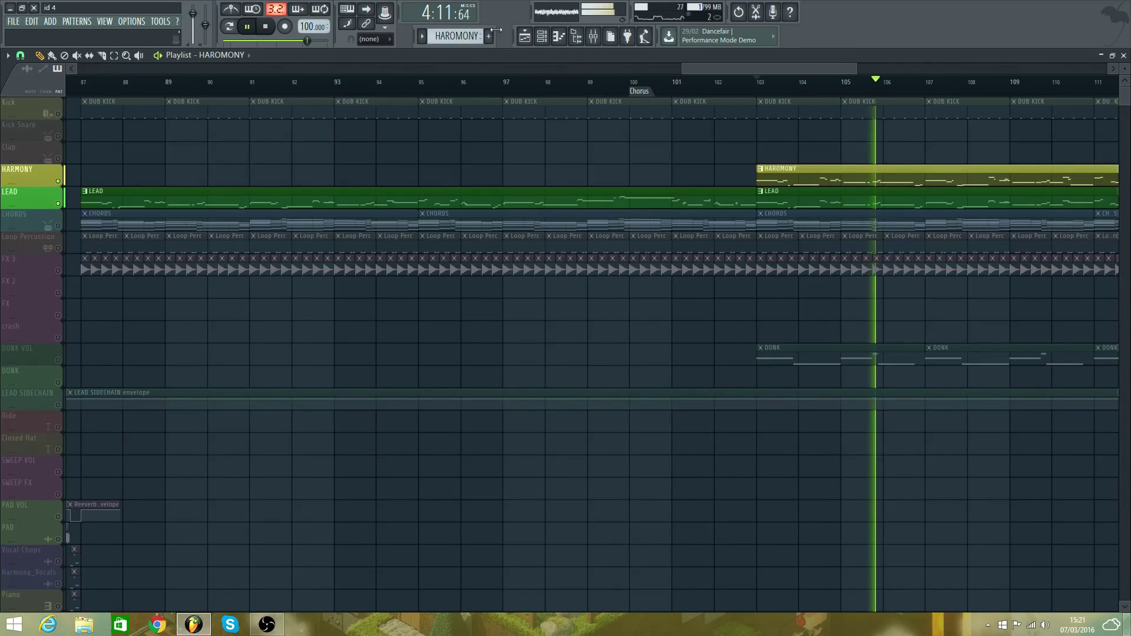
key(space)
key(space)
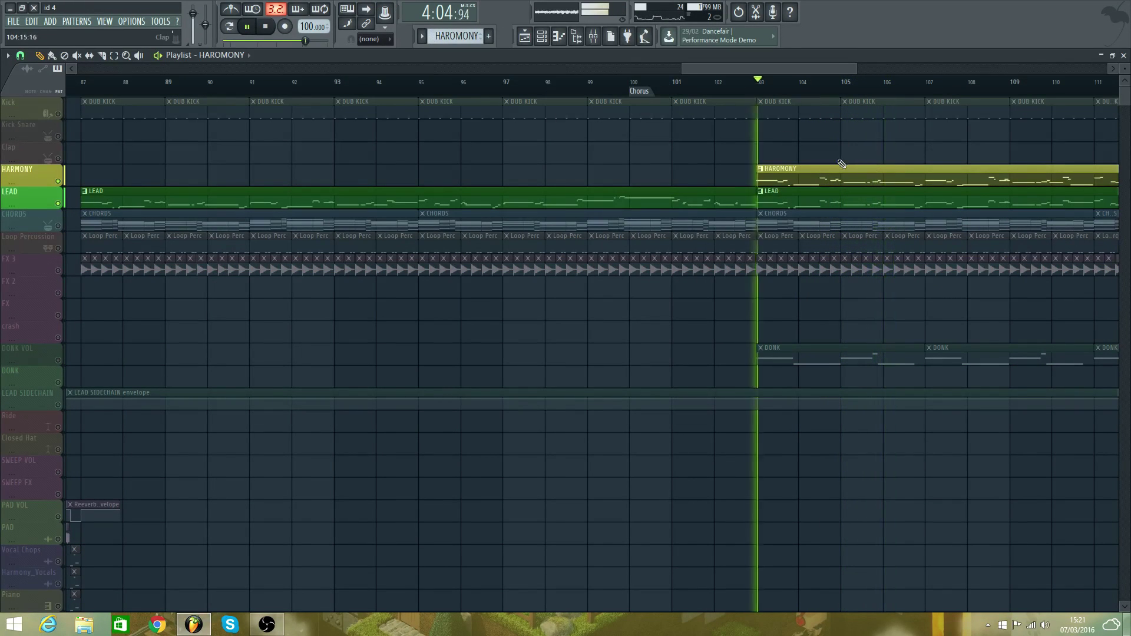
- Open the harmony clip's notes and replace the long E6 note starting just before bar 4 so it starts on the grid
double_click(790, 190)
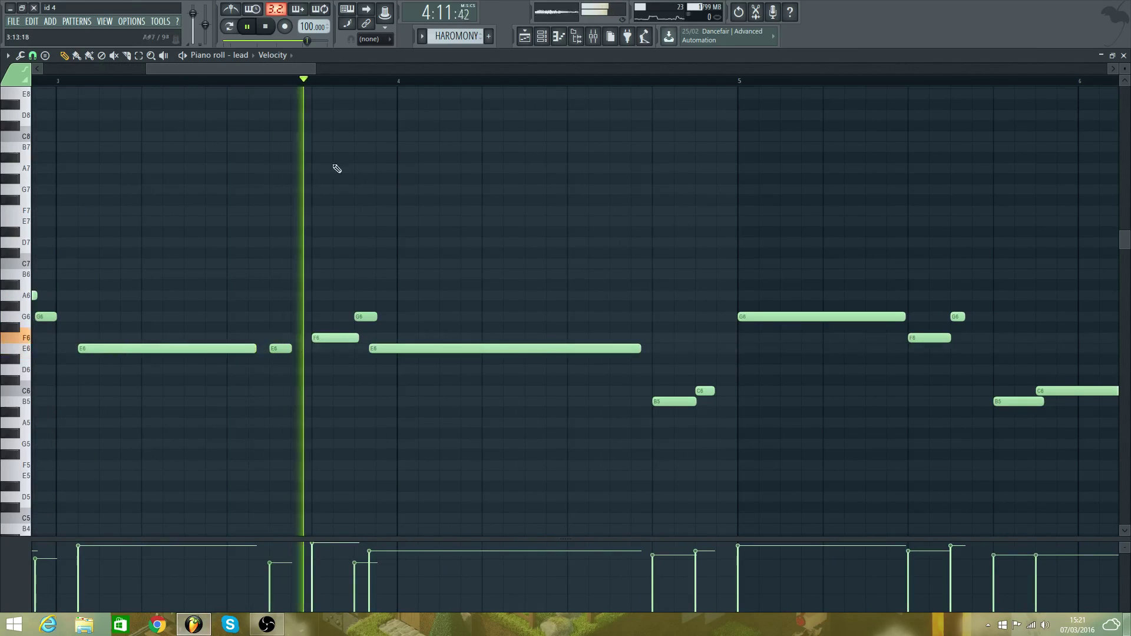
key(space)
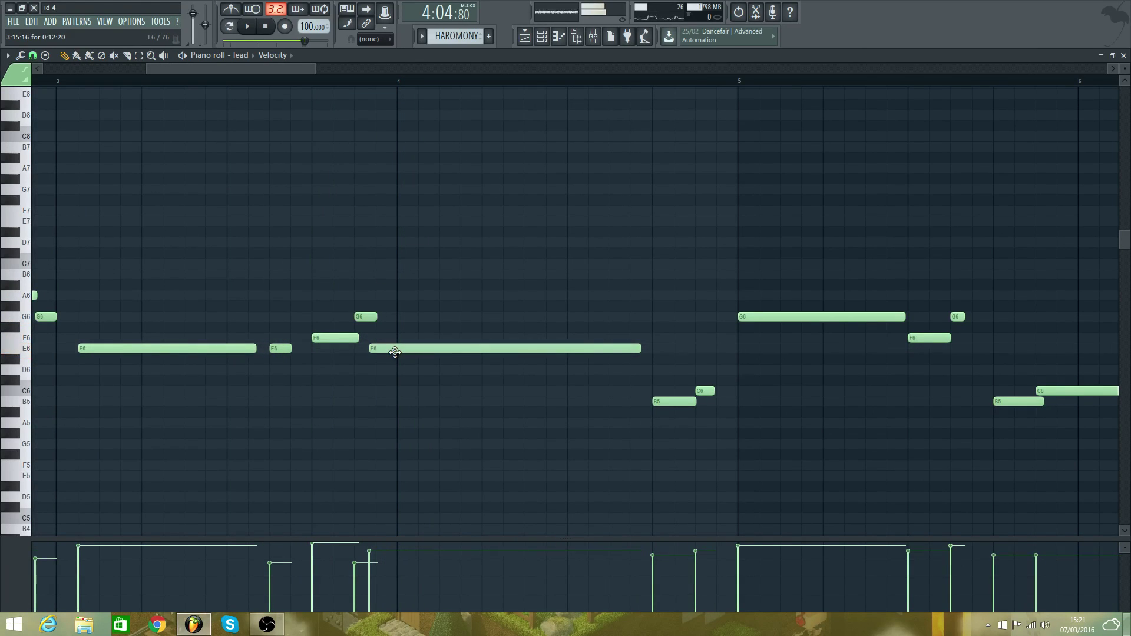
right_click(392, 351)
click(374, 348)
key(space)
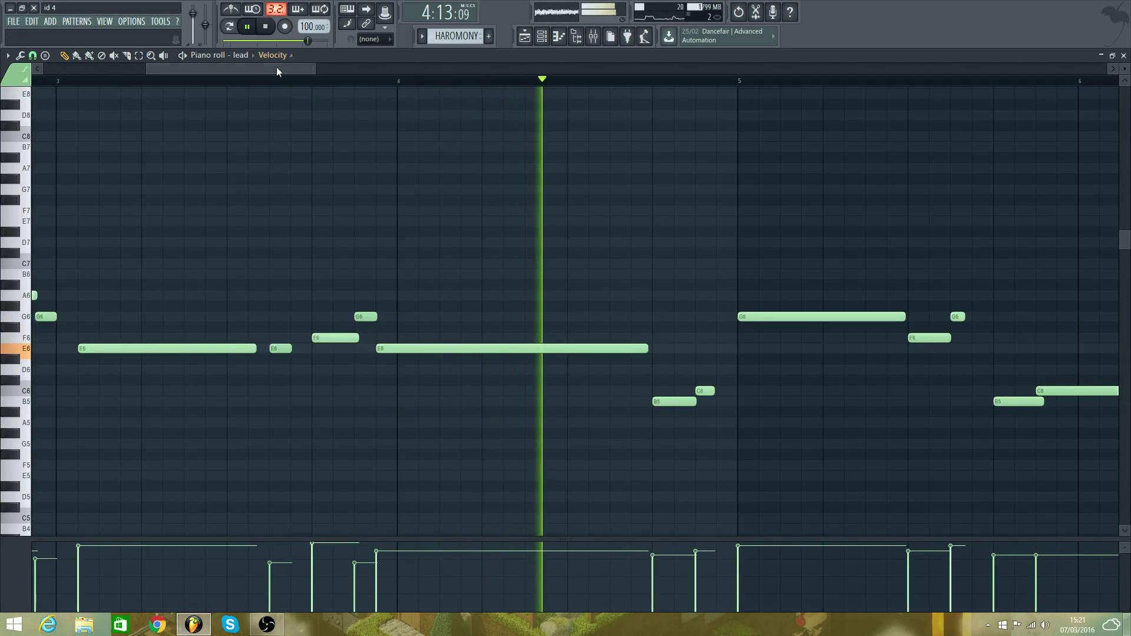
- Follow the harmony notes through bar 10 during playback to check their timing against the lead, and return to the arrangement
scroll(341, 100, right, 3)
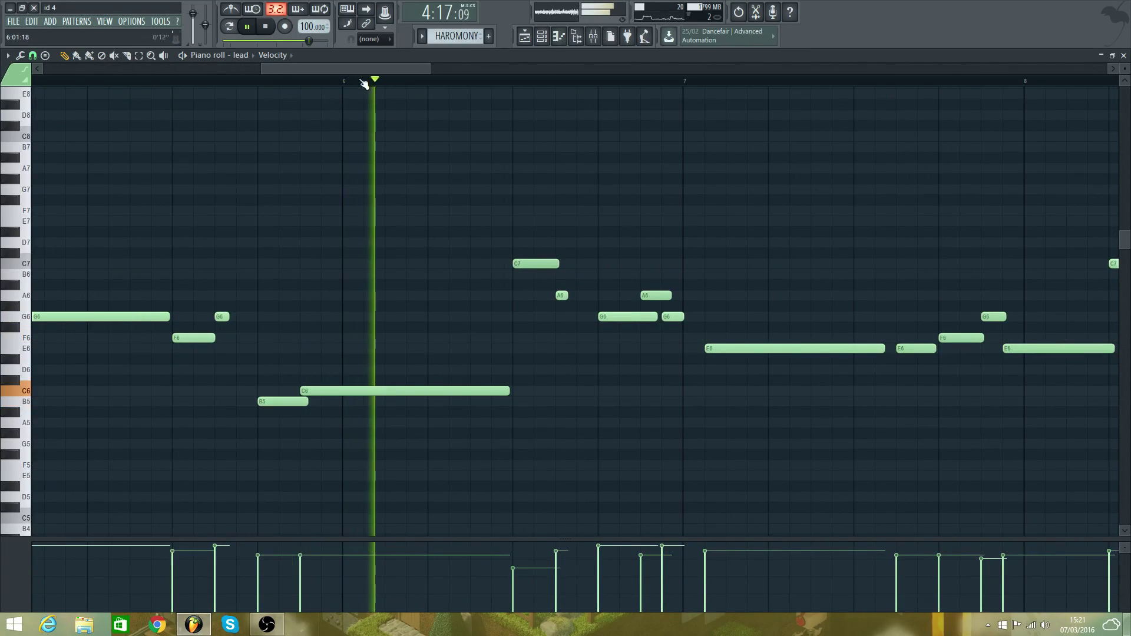
drag(363, 70, 424, 81)
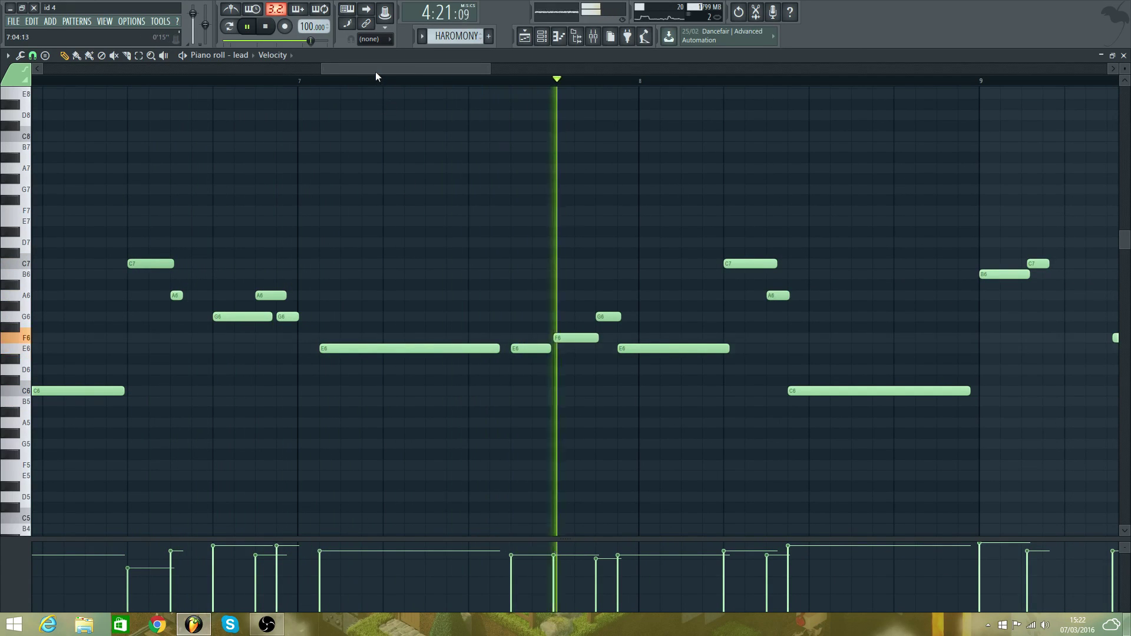
drag(379, 74, 465, 96)
click(540, 40)
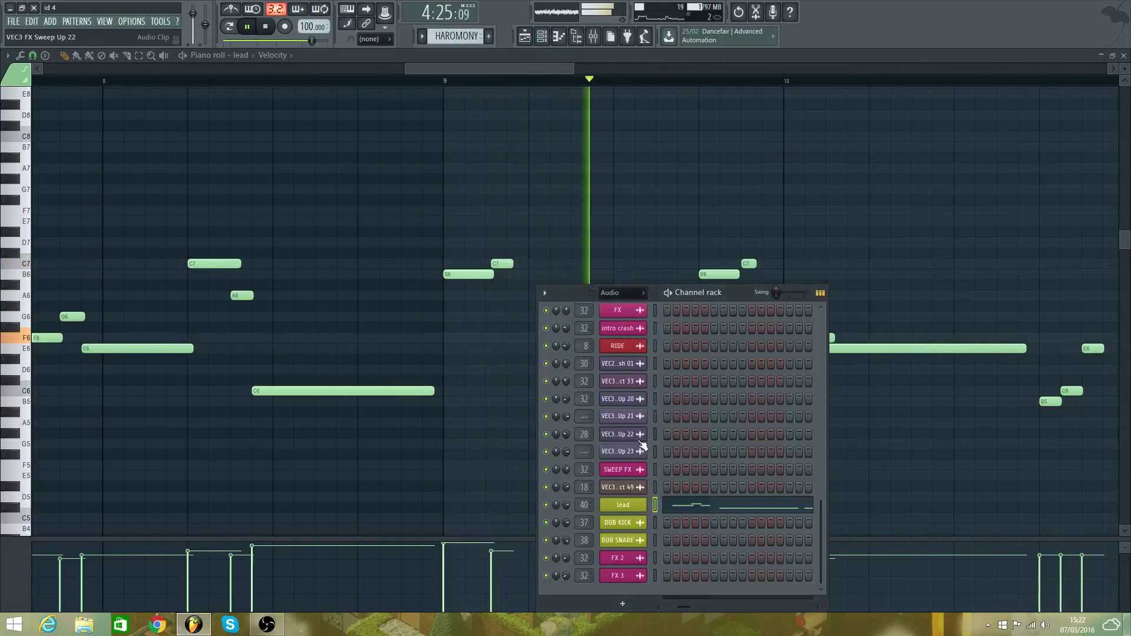
key(F6)
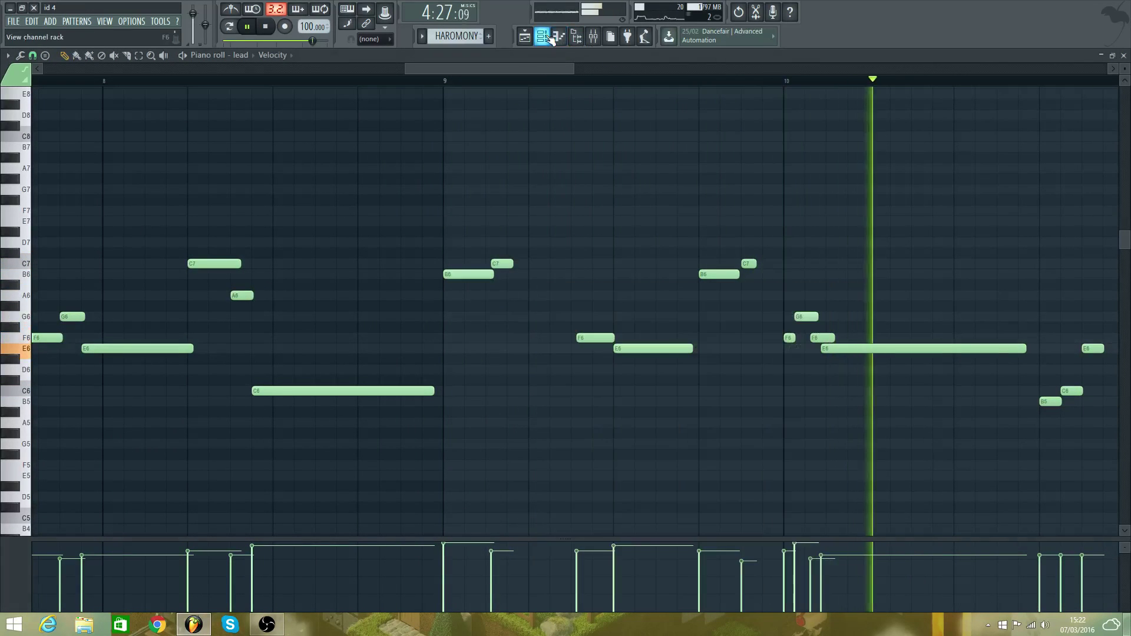
click(525, 37)
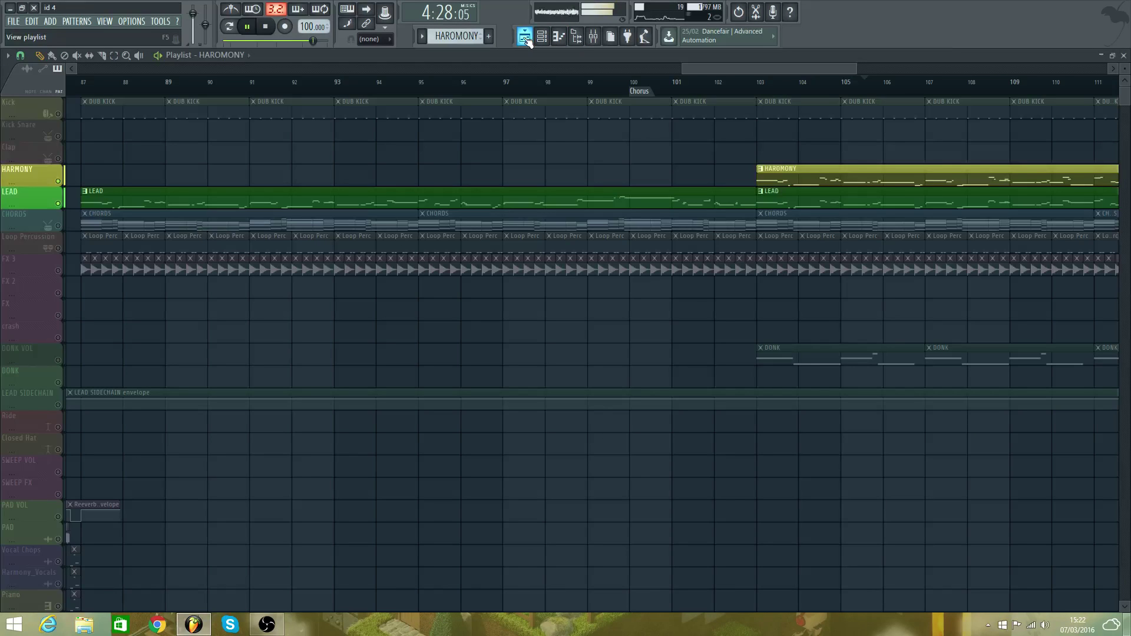
click(525, 39)
click(541, 39)
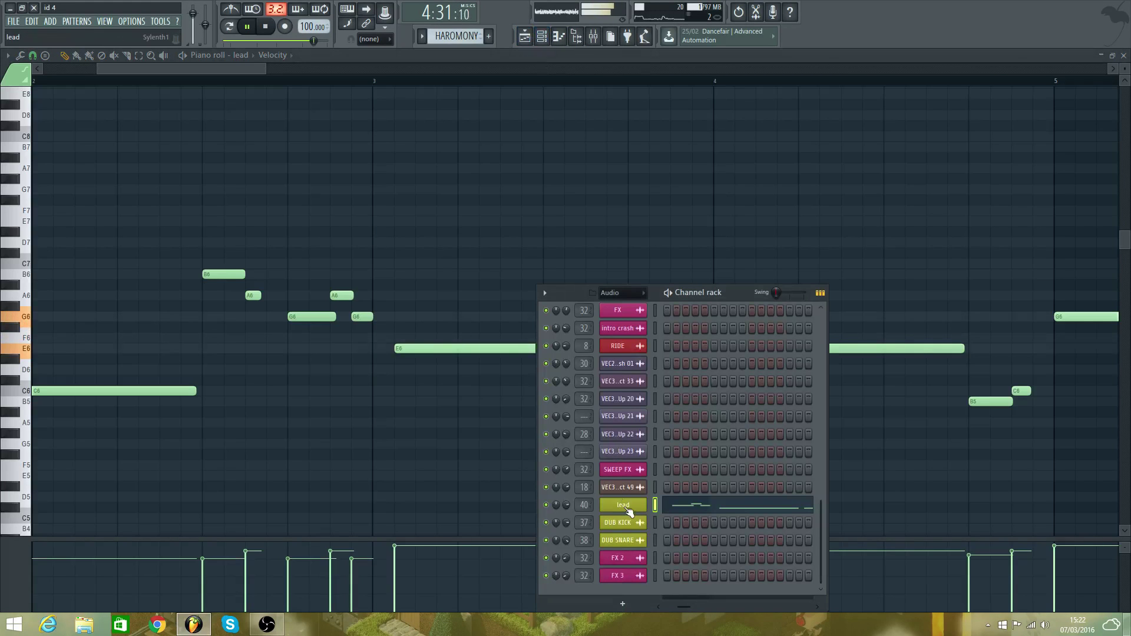
click(533, 39)
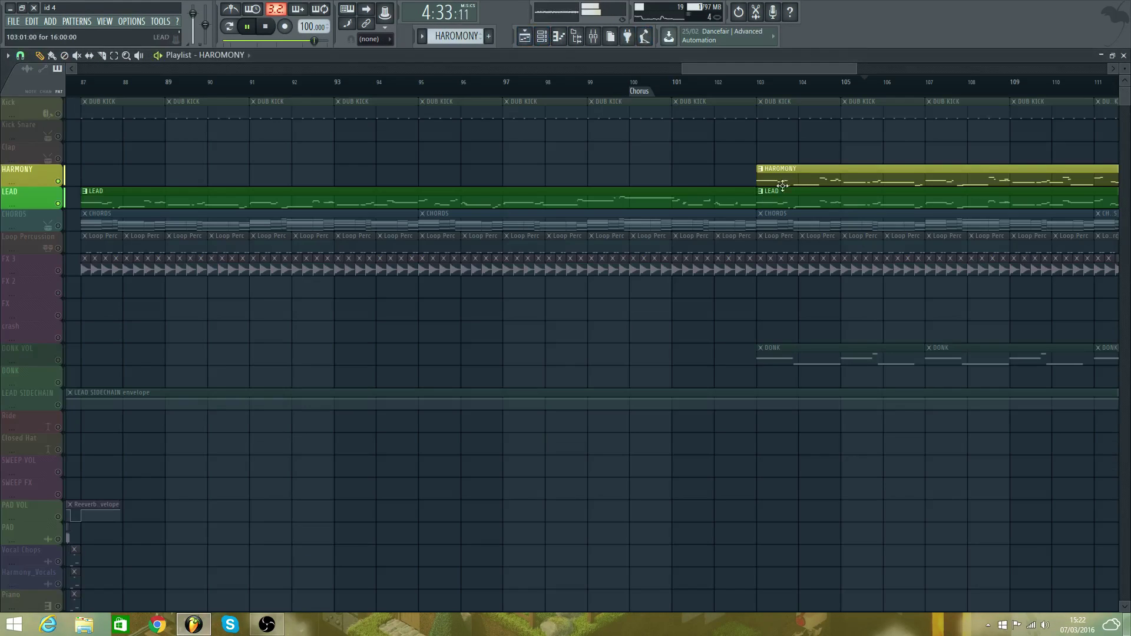
- Find the channel playing the harmony clip in the channel rack and open its Sylenth 1 synth
key(F5)
click(545, 38)
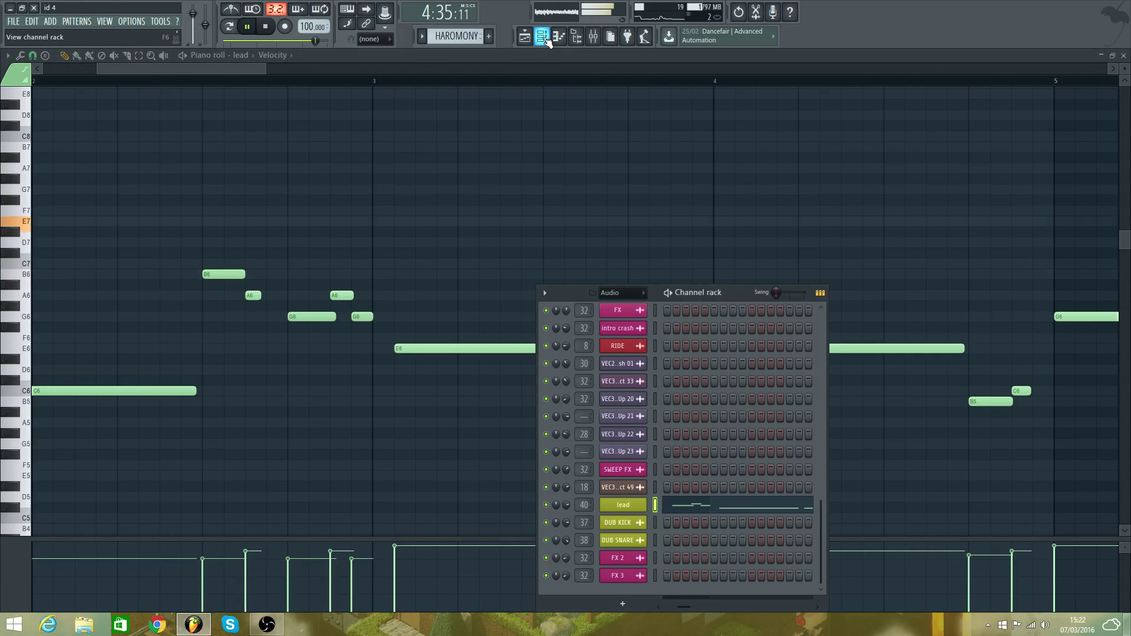
click(525, 38)
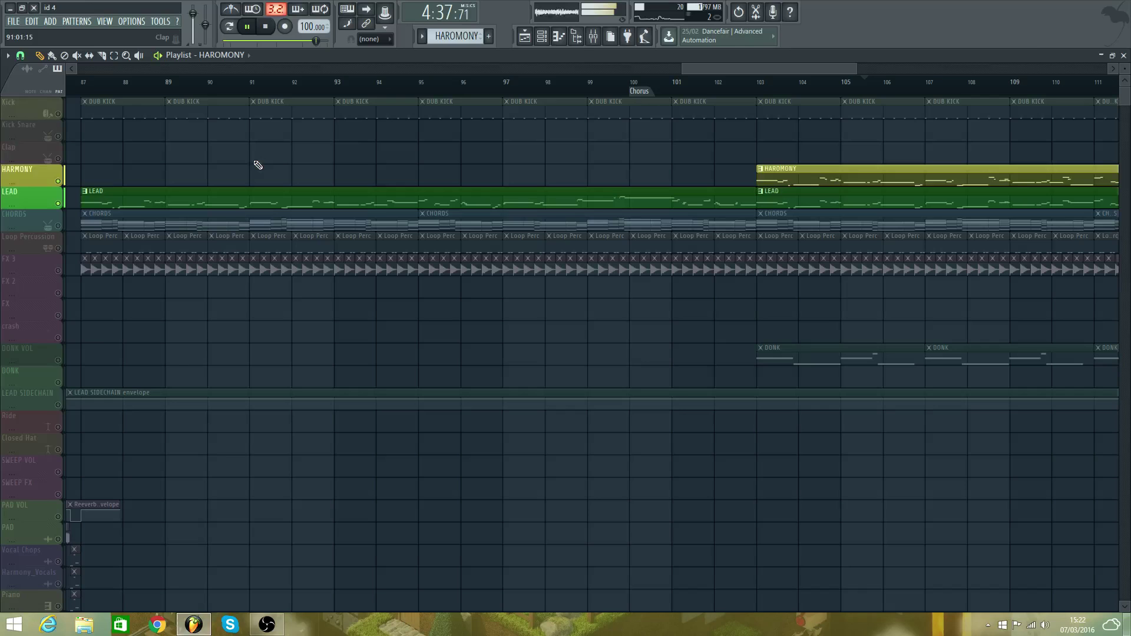
click(542, 38)
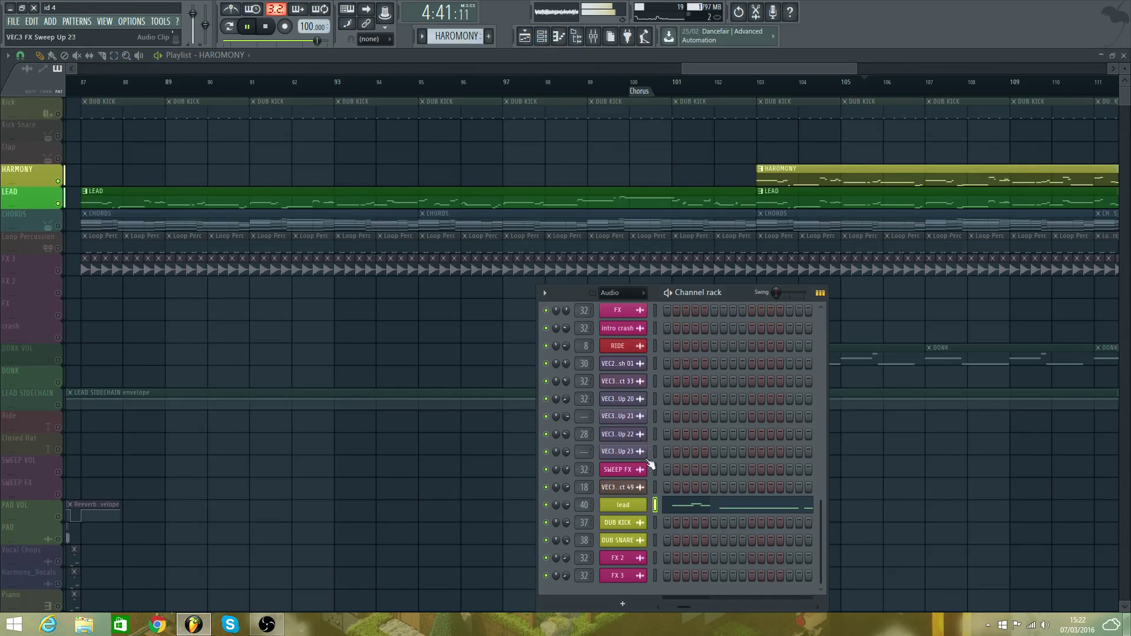
click(628, 509)
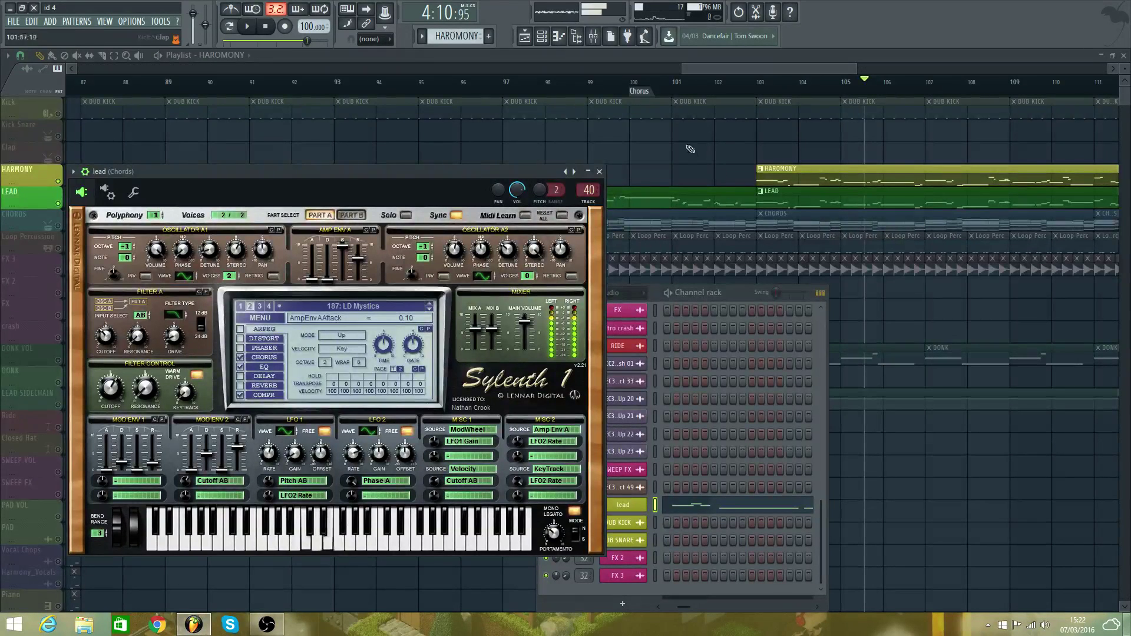
- Open the LEAD clip from bar 103, locate its lead channel in the channel rack, and return to the arrangement
double_click(790, 202)
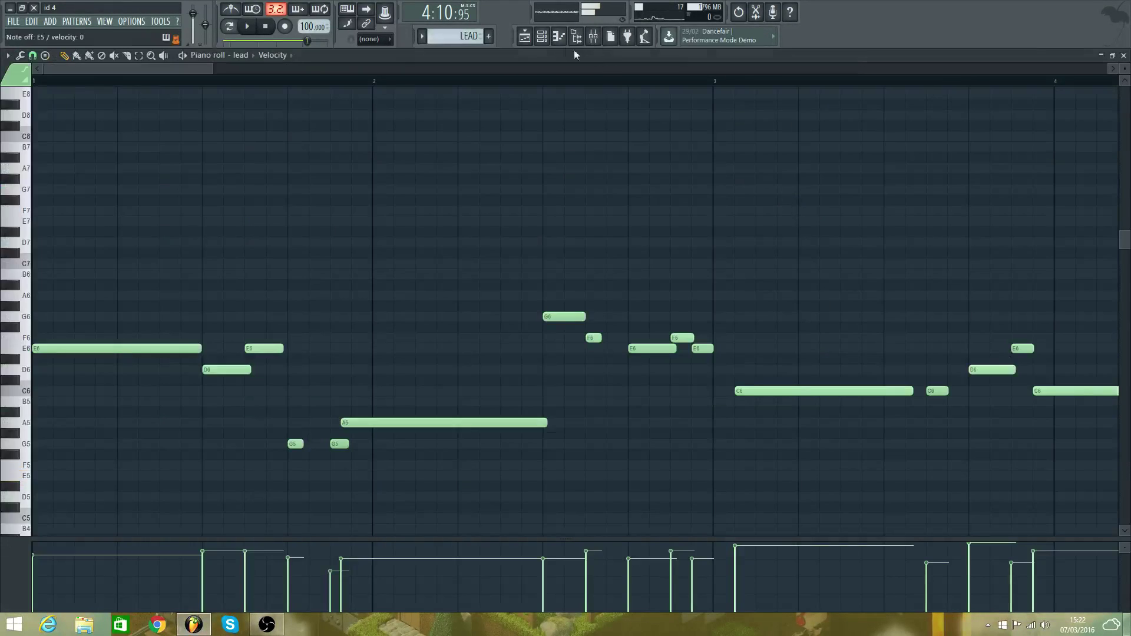
click(542, 37)
scroll(705, 341, down, 5)
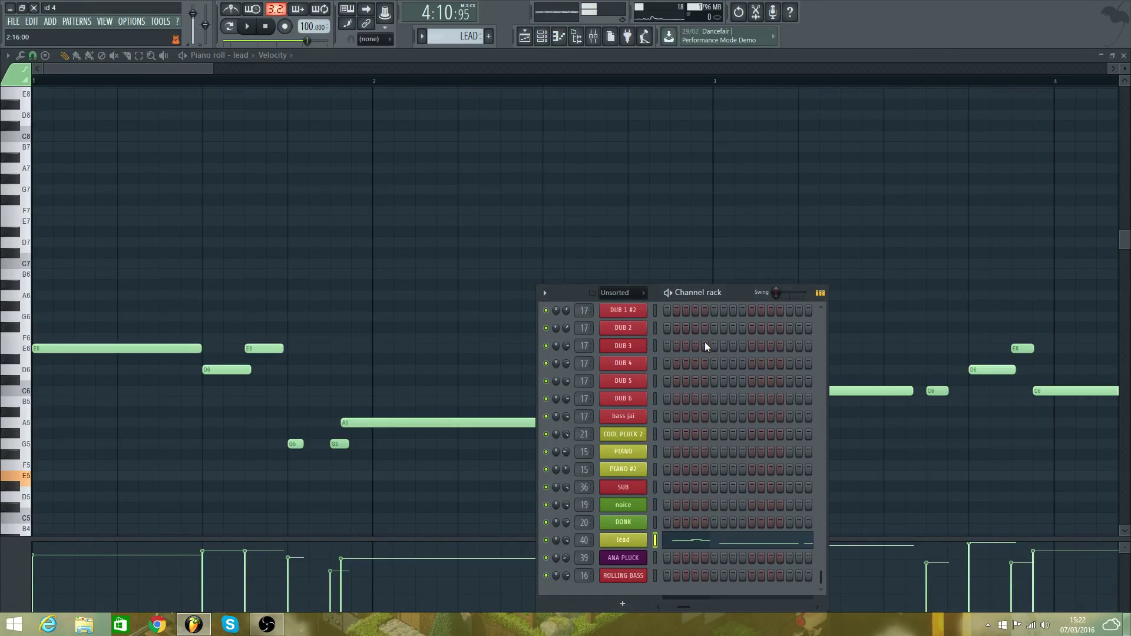
click(527, 37)
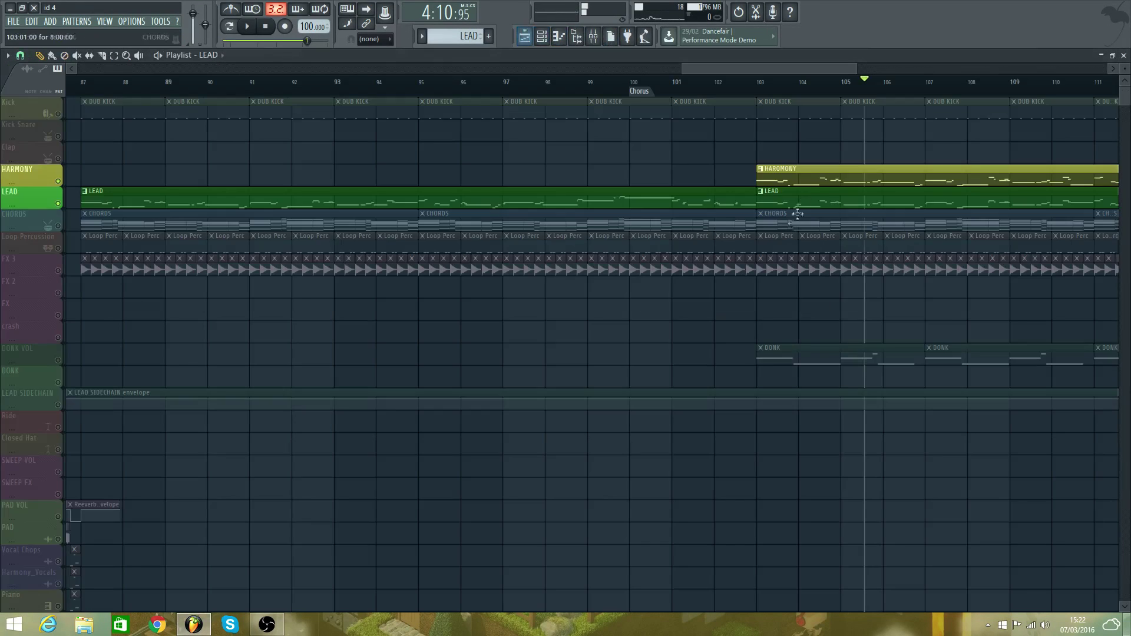
- Reopen the harmony clip's lead channel synth and try Sylenth presets from the LD bank, stopping at 192: LD Sicko
double_click(808, 182)
click(559, 37)
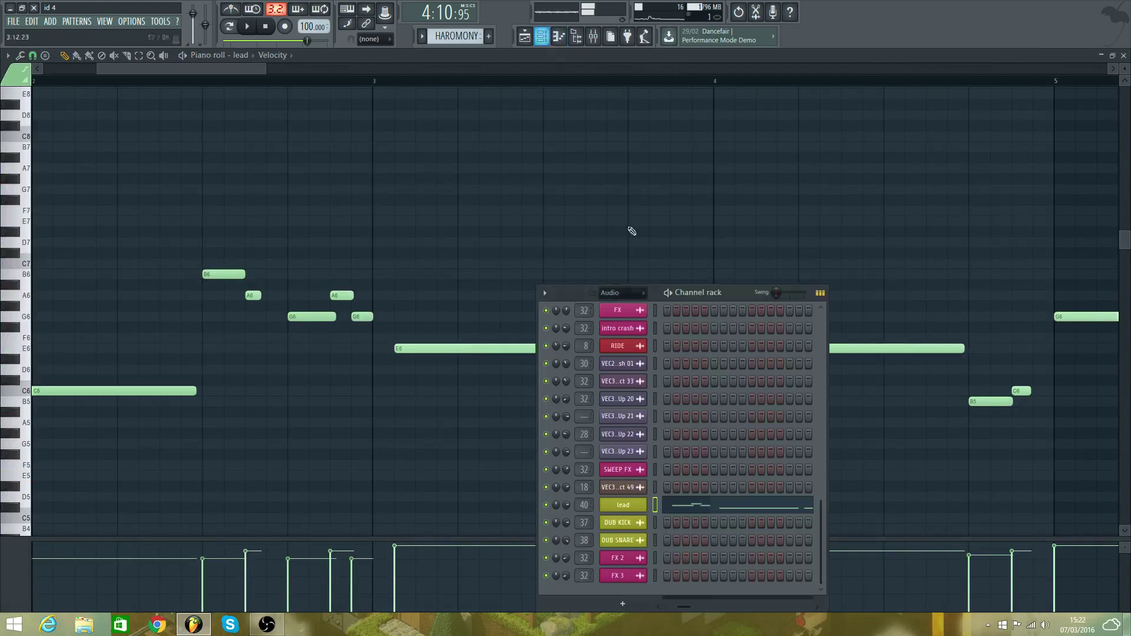
click(642, 508)
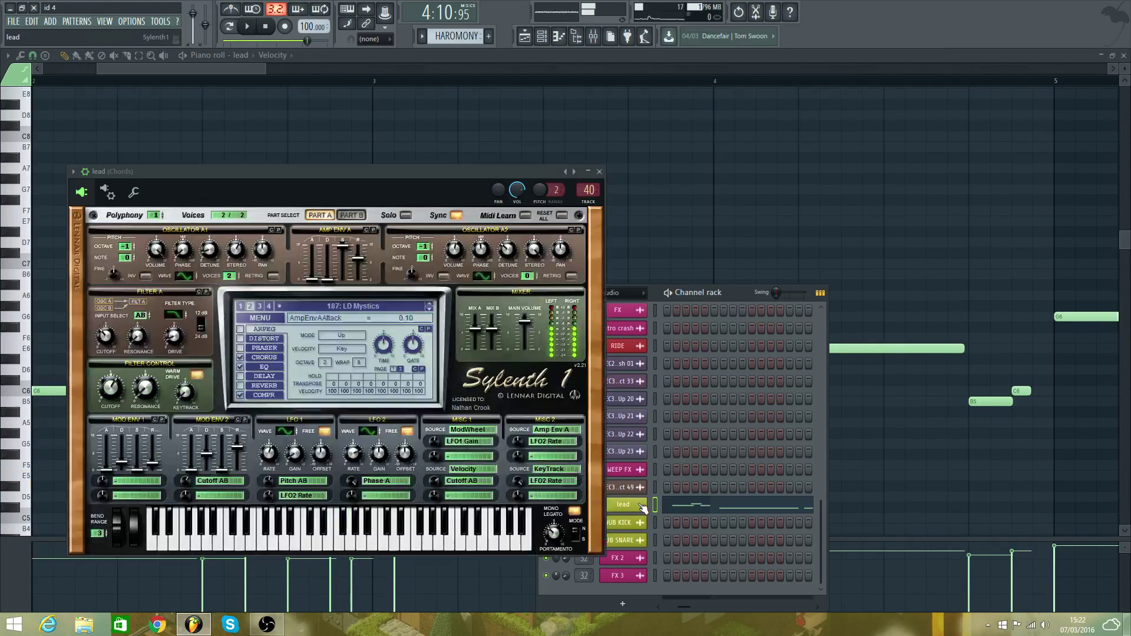
click(422, 311)
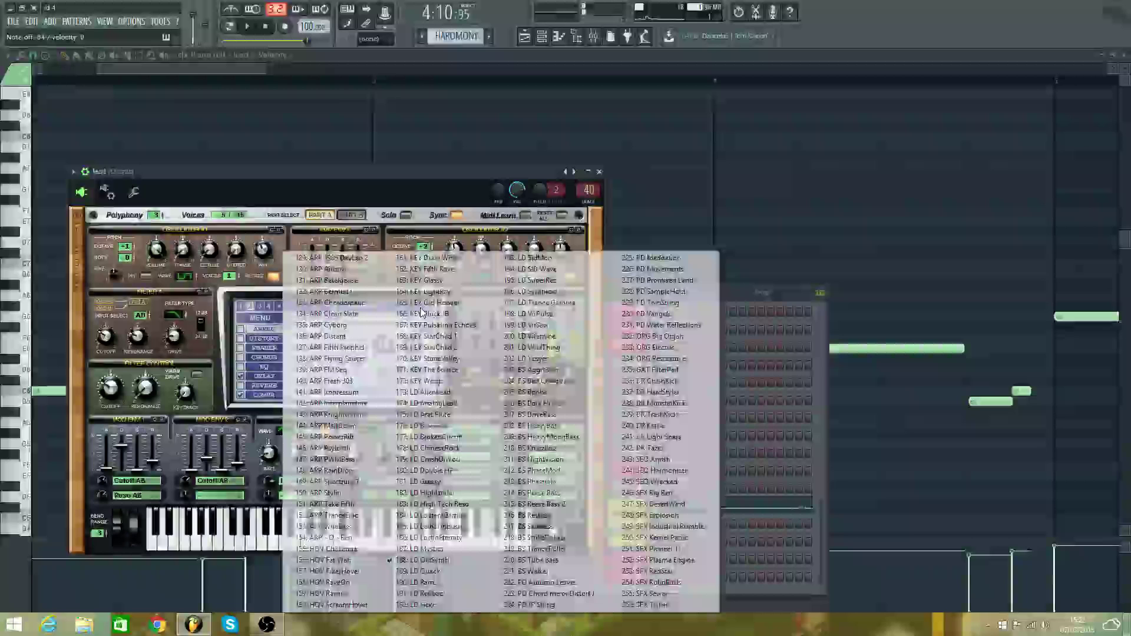
click(427, 572)
click(430, 310)
click(429, 310)
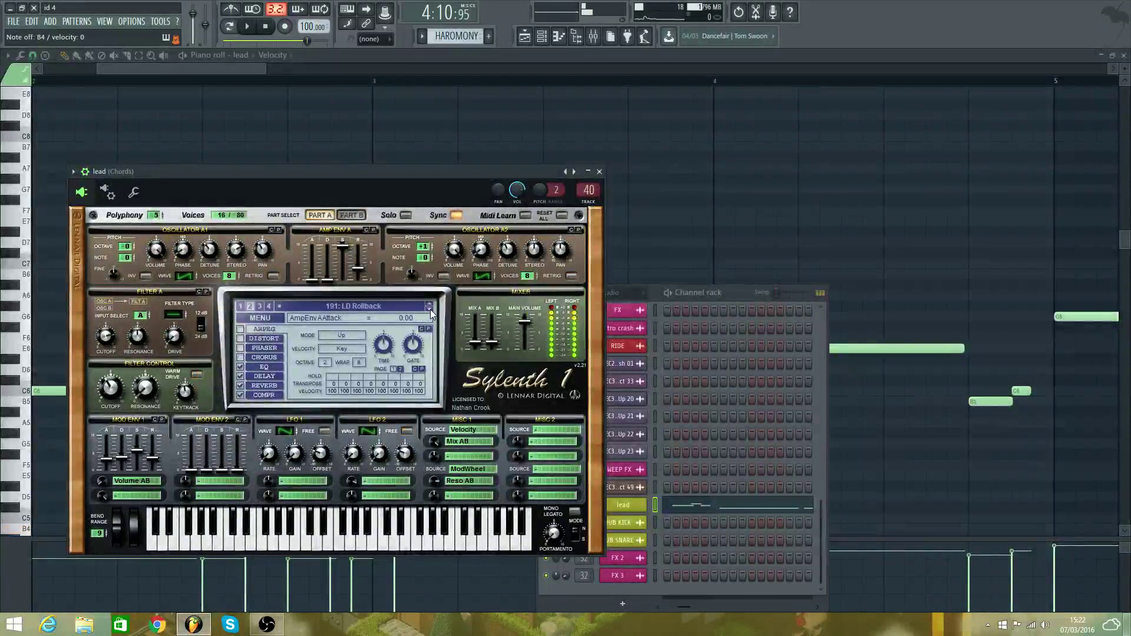
click(429, 310)
click(430, 310)
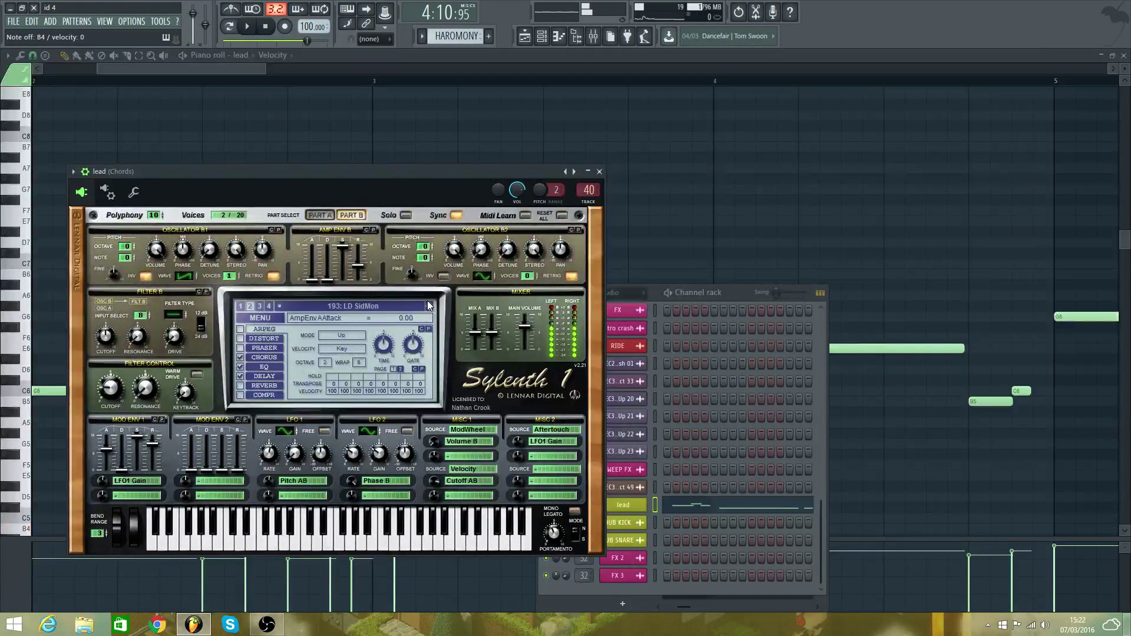
click(429, 304)
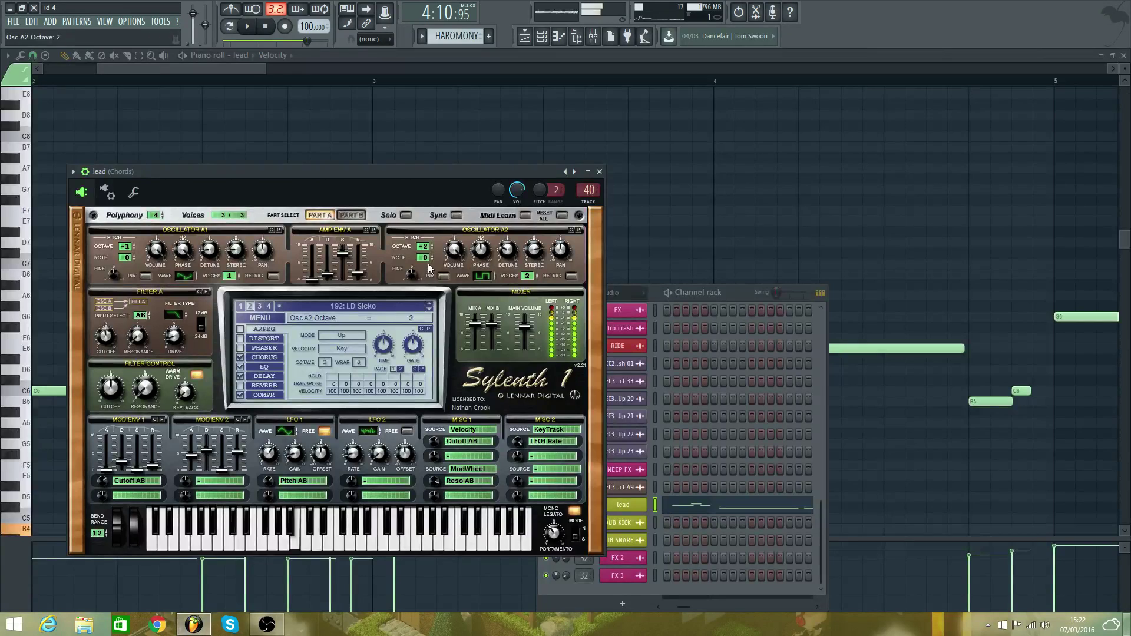
- Start playback and audition further Sylenth presets against the lead, choosing 198: LD VirPulse for the harmony
key(space)
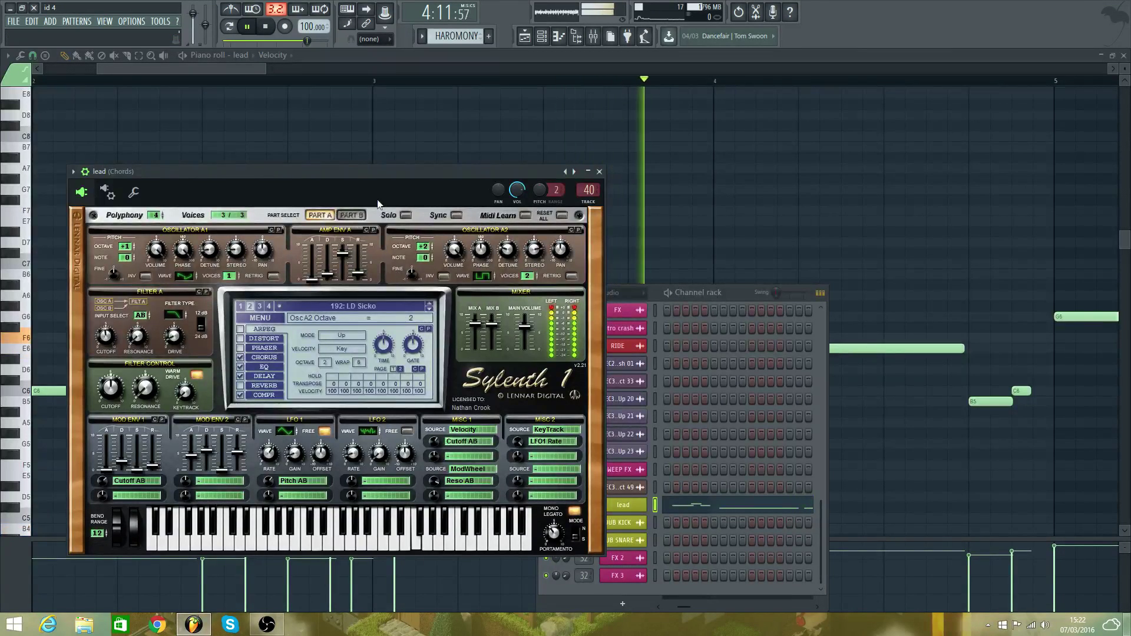
click(432, 309)
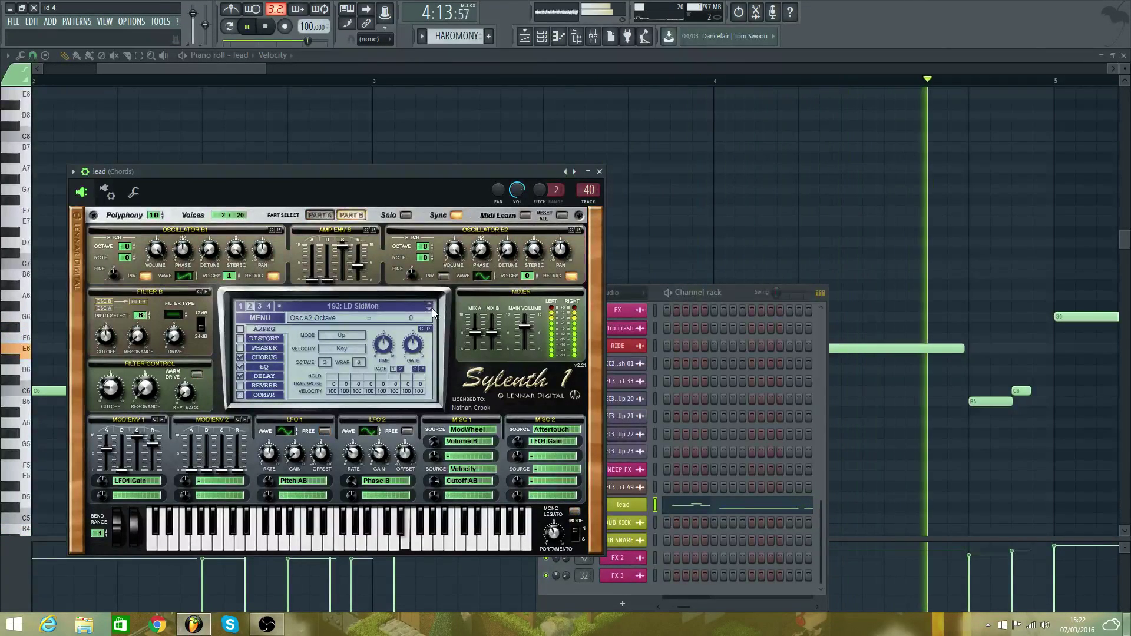
double_click(433, 309)
click(432, 309)
click(431, 309)
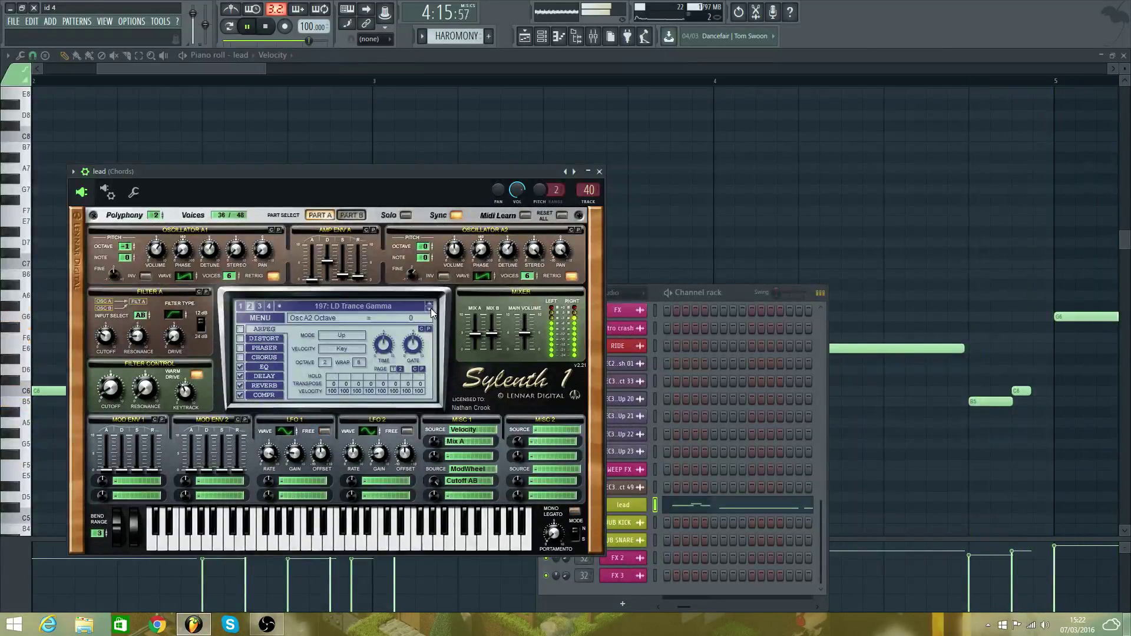
click(430, 309)
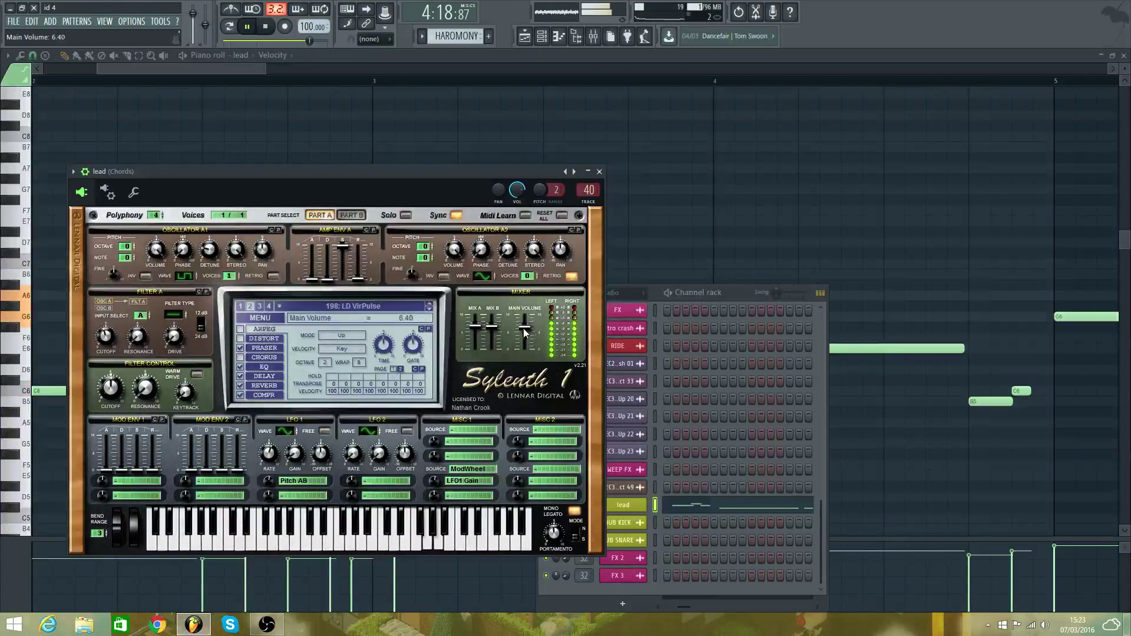
- Adjust the LD VirPulse preset's main volume, with portamento time 3.72, reverb off, Filter A at 12 dB, oscillator A1 octave 0 and Mix A 10.00
drag(524, 328, 479, 317)
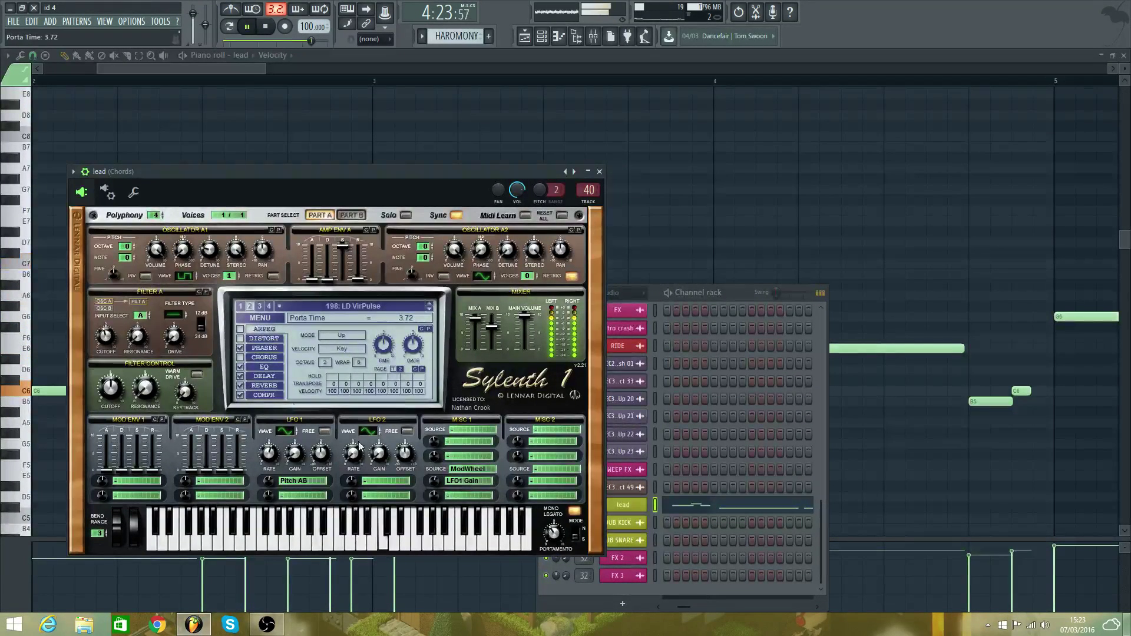
click(241, 396)
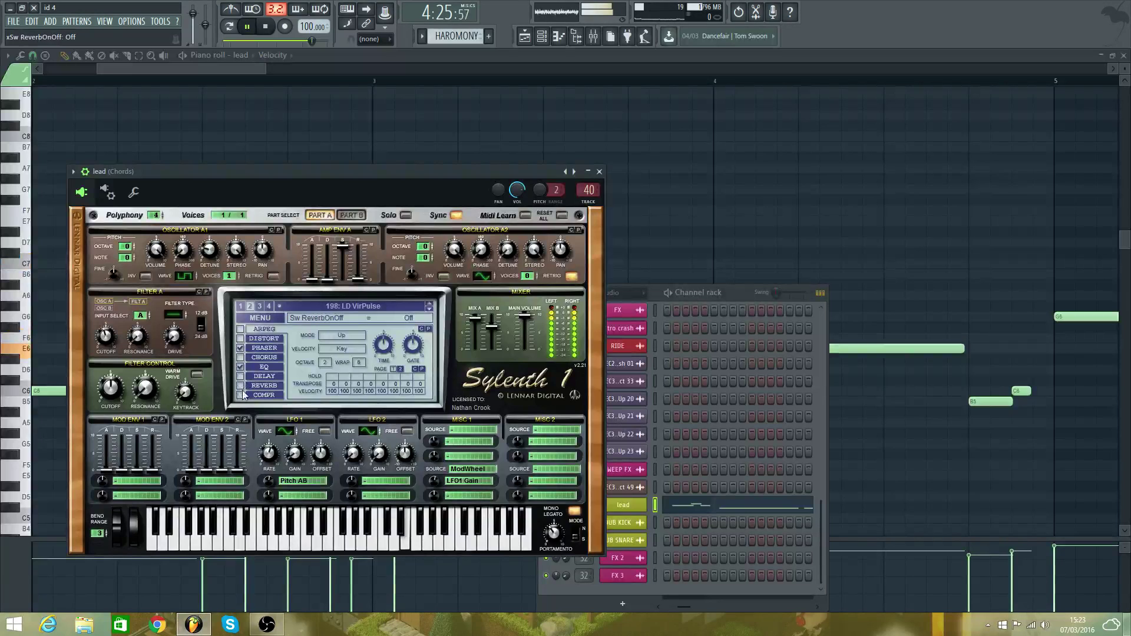
click(198, 323)
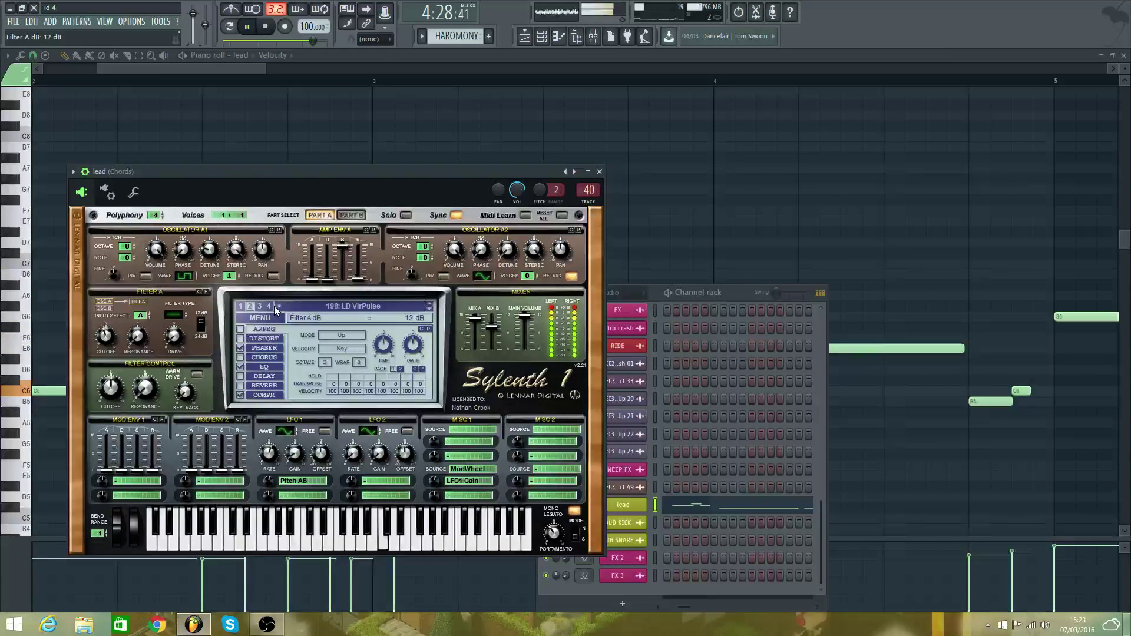
drag(125, 246, 125, 259)
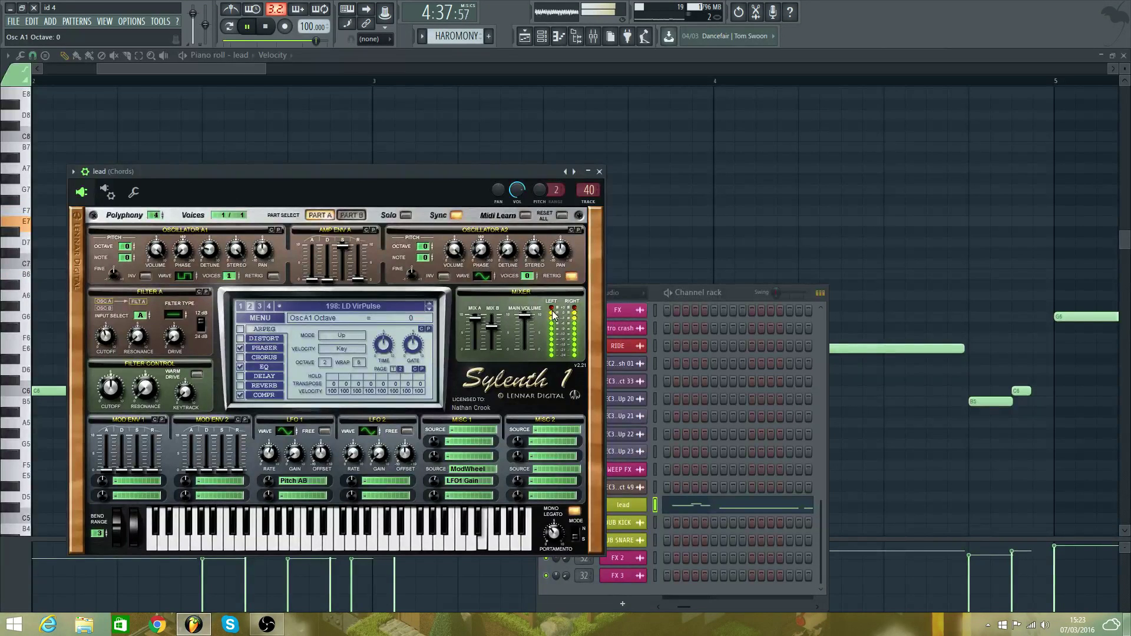
drag(526, 316, 451, 116)
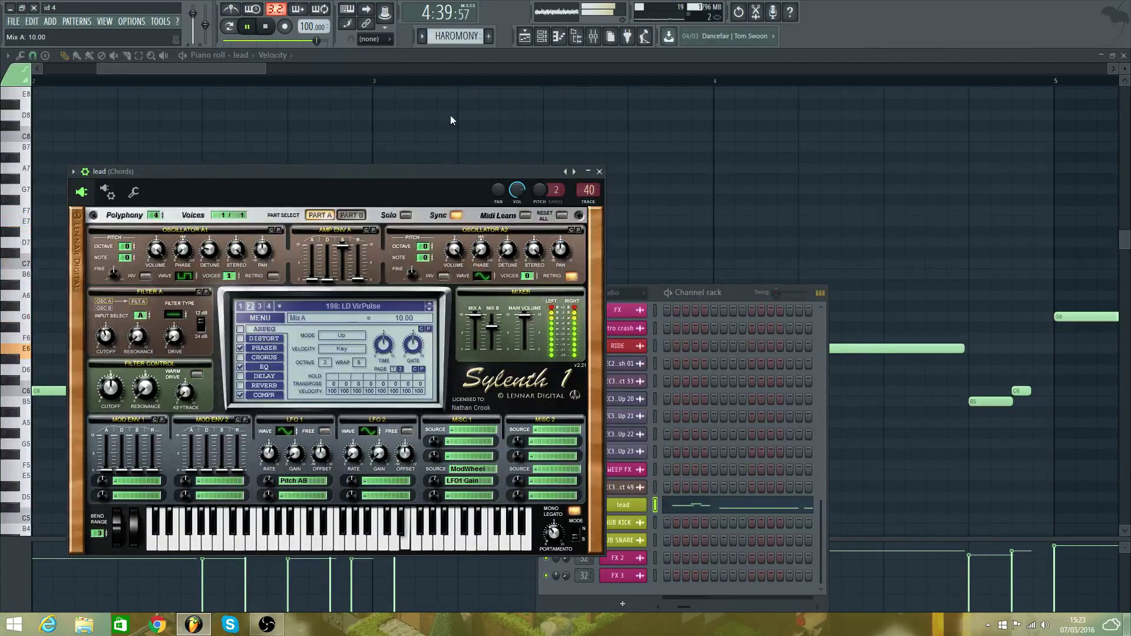
- Return to the arrangement, bring all muted tracks back in, and play from shortly before the harmony enters at bar 103
click(525, 38)
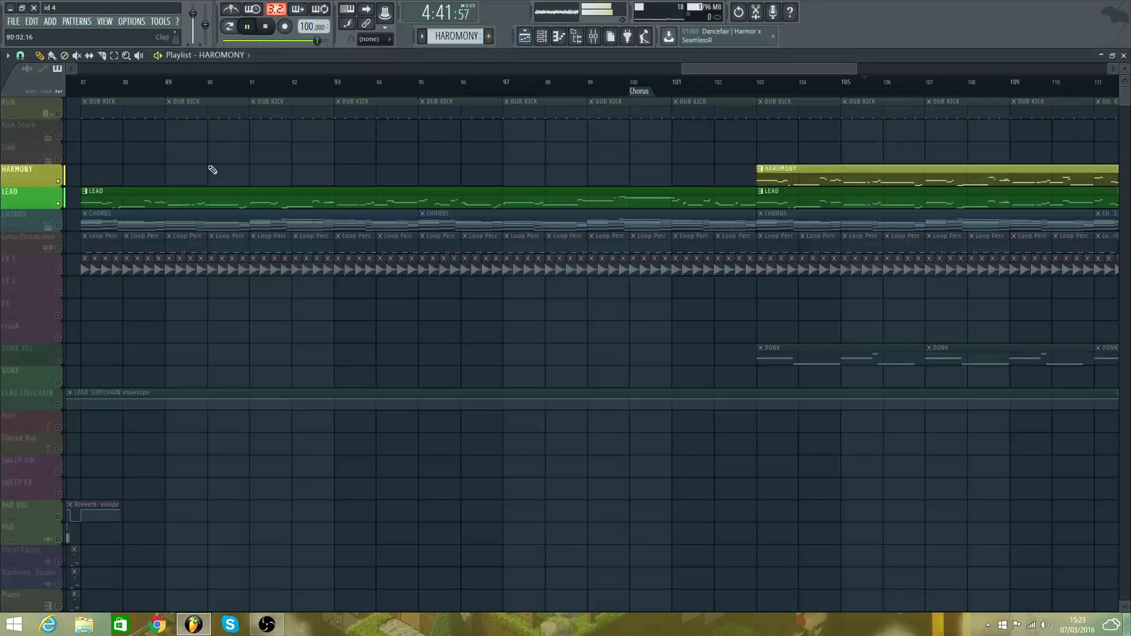
right_click(63, 181)
right_click(63, 181)
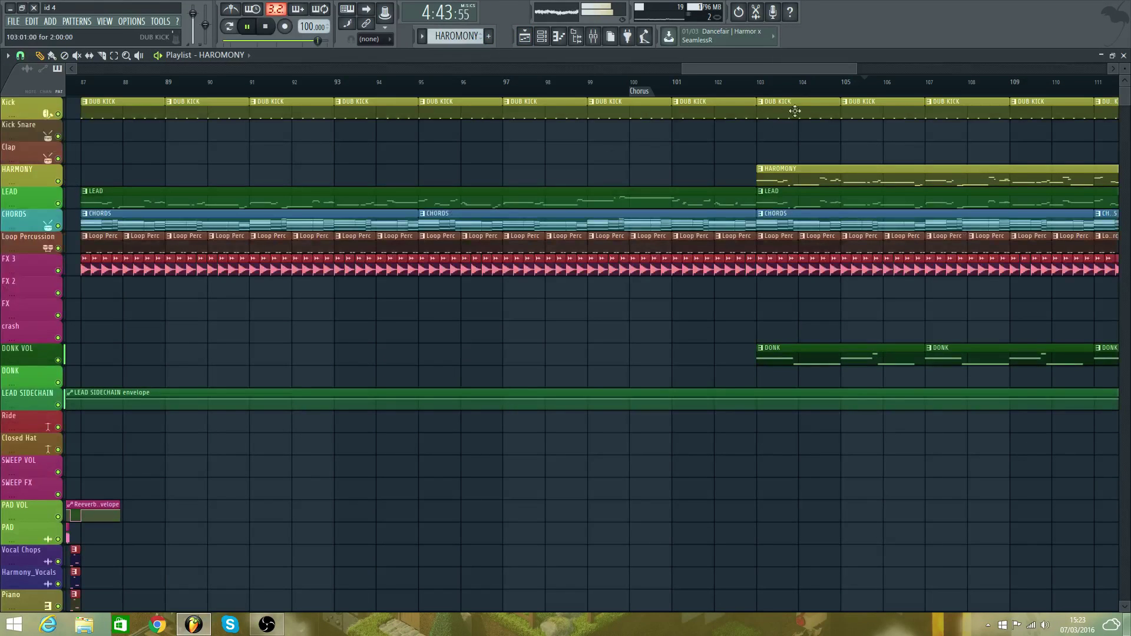
click(712, 93)
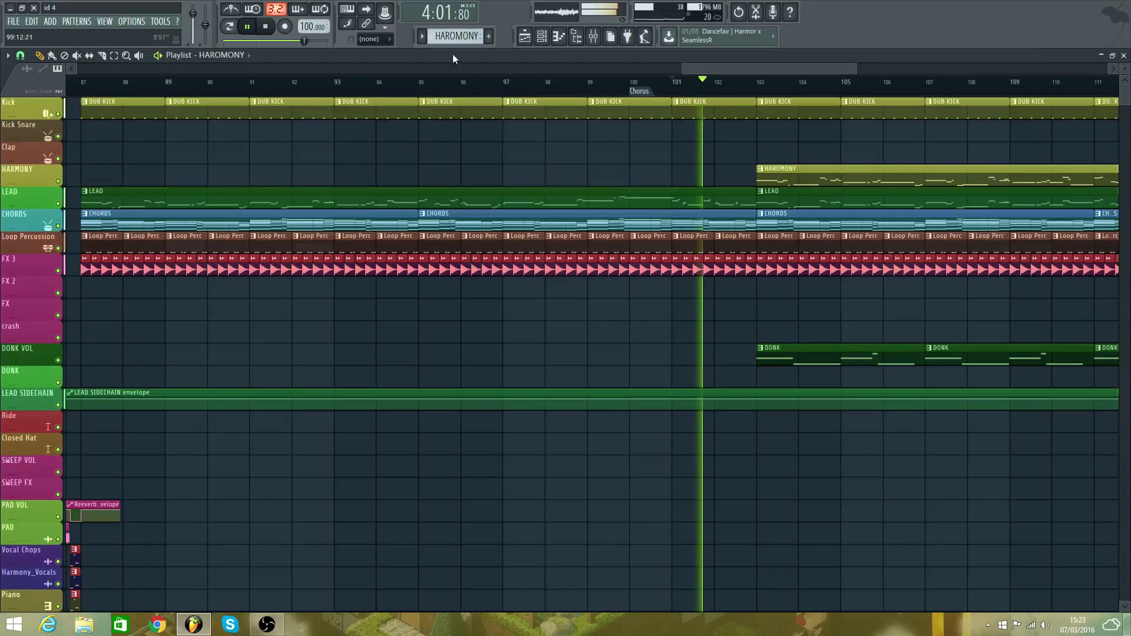
- Check the harmony's channel in the channel rack, and inspect the LEAD clip's notes during playback
click(551, 38)
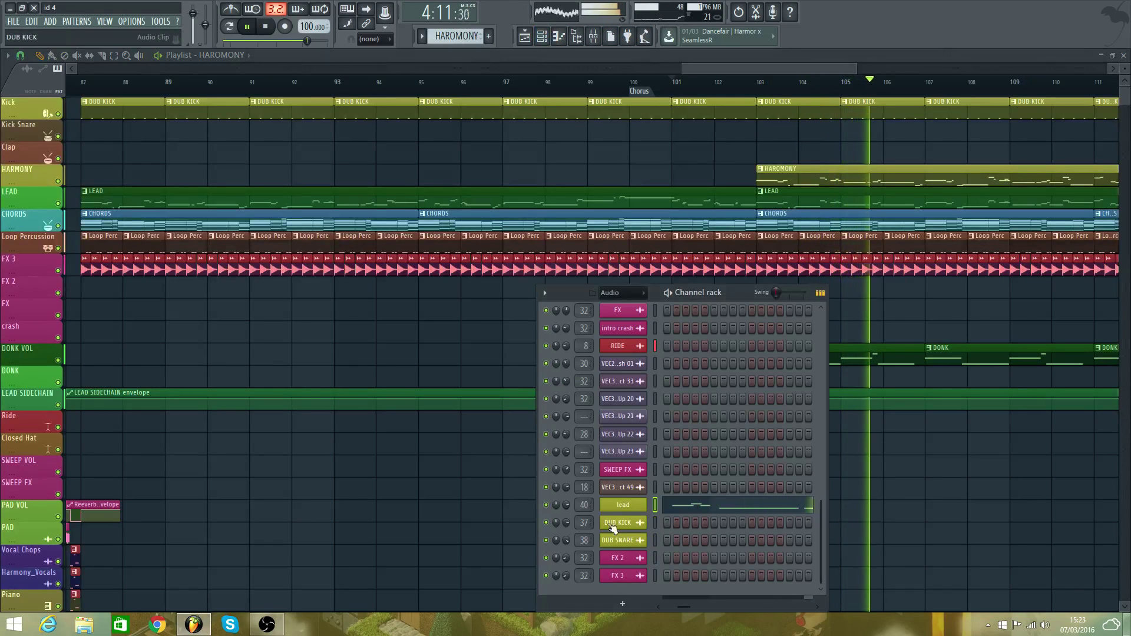
double_click(811, 206)
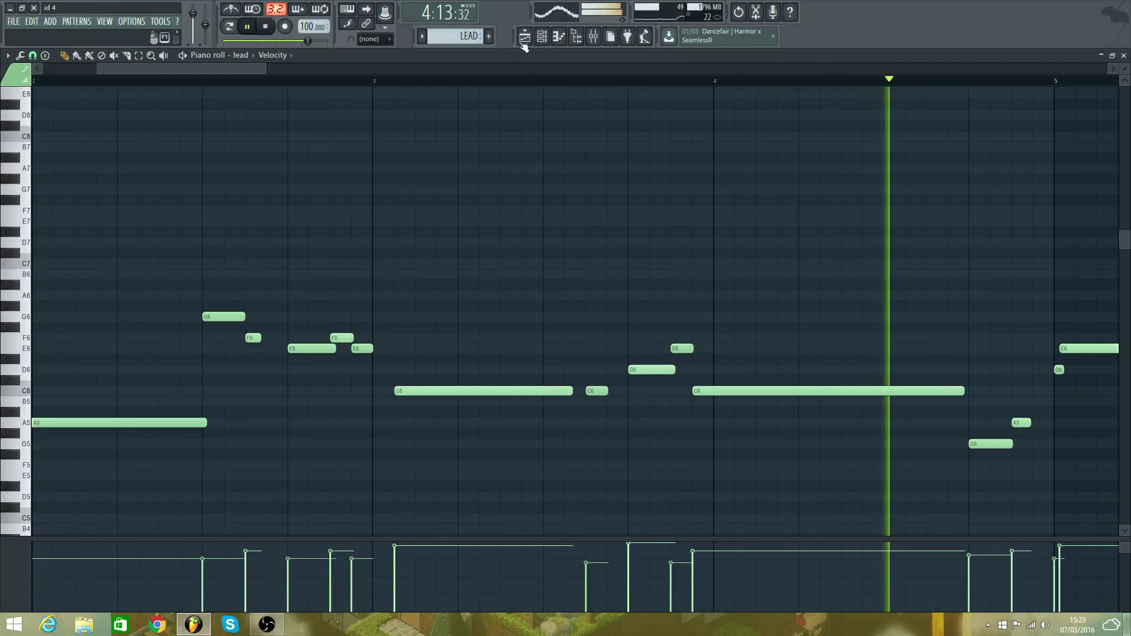
click(525, 42)
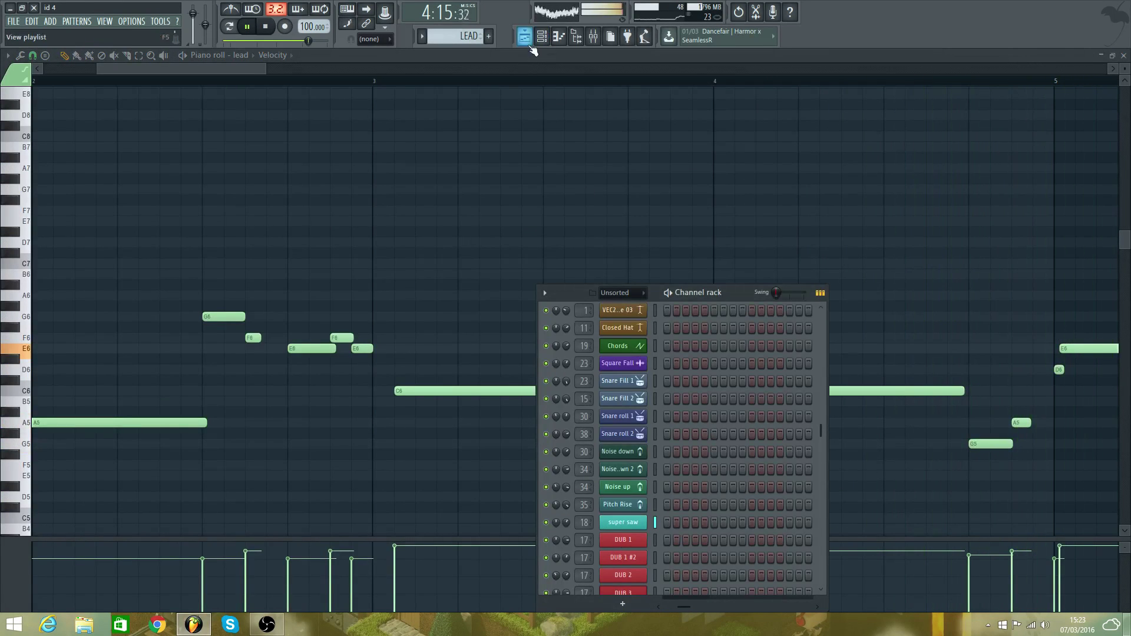
- Return to the arrangement and save the project under its current name
click(528, 44)
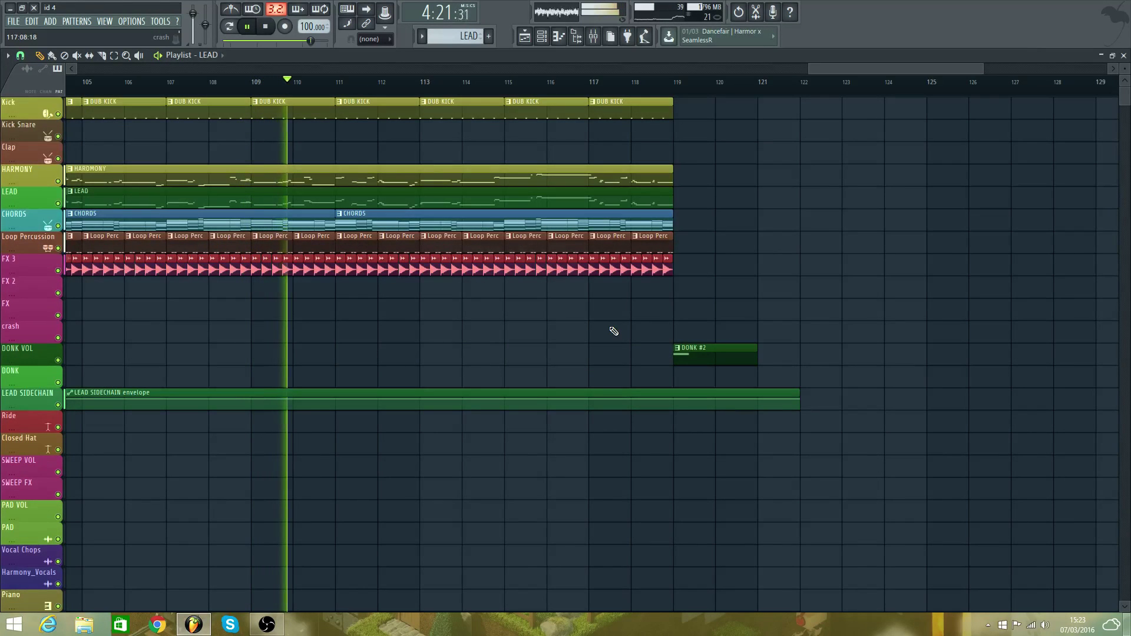
click(13, 21)
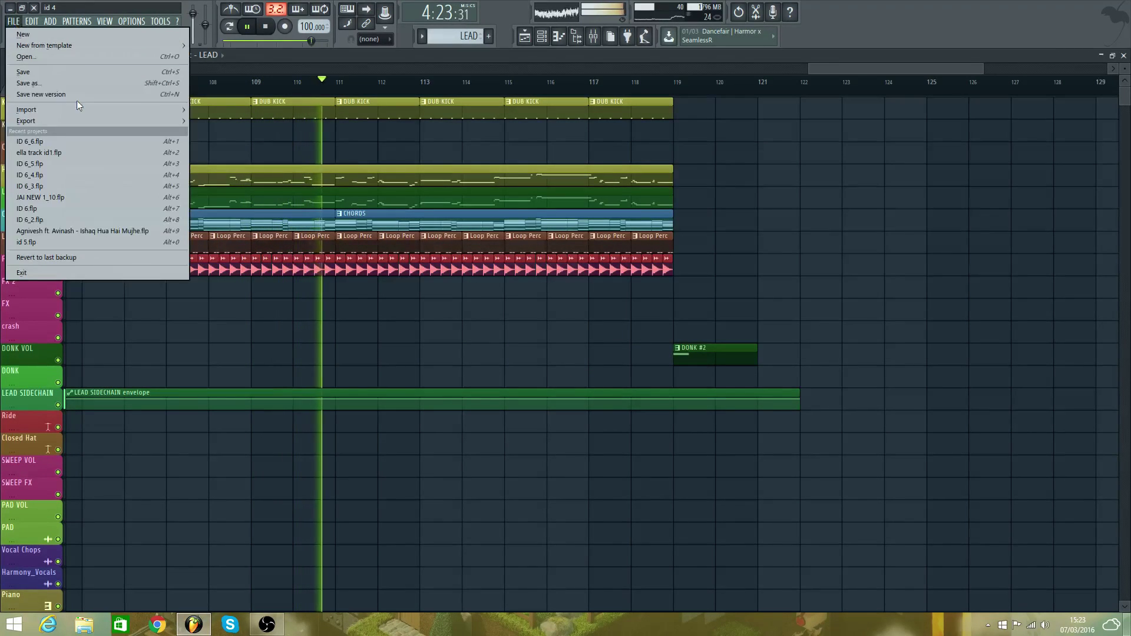
click(74, 73)
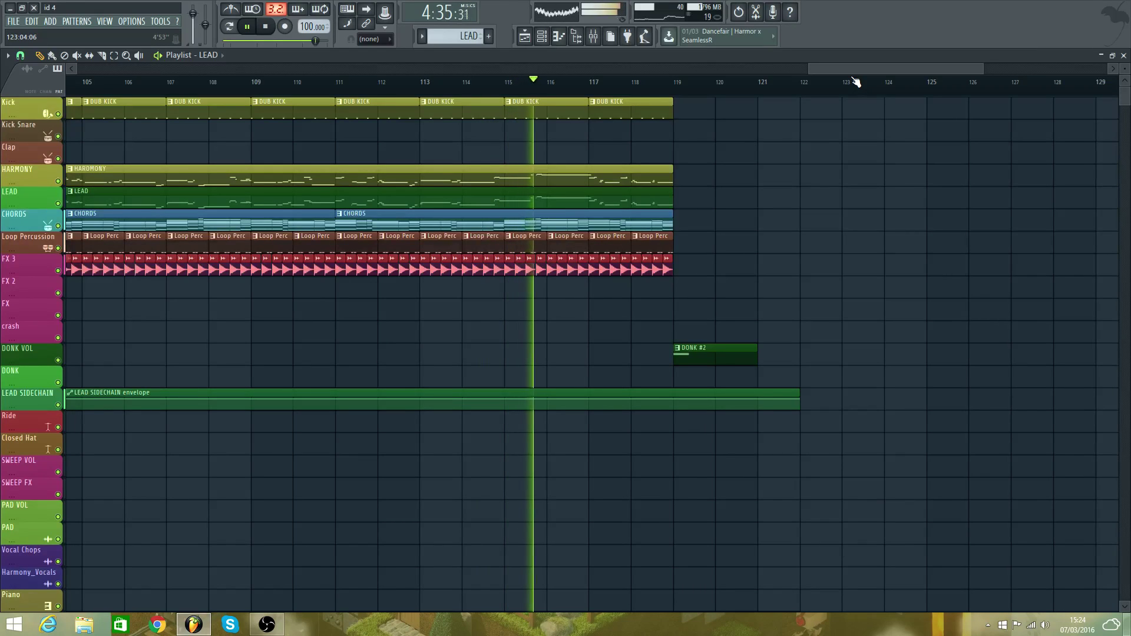
- Replay the full mix around bars 114 to 115 and open the HARMONY clip's notes there
click(506, 81)
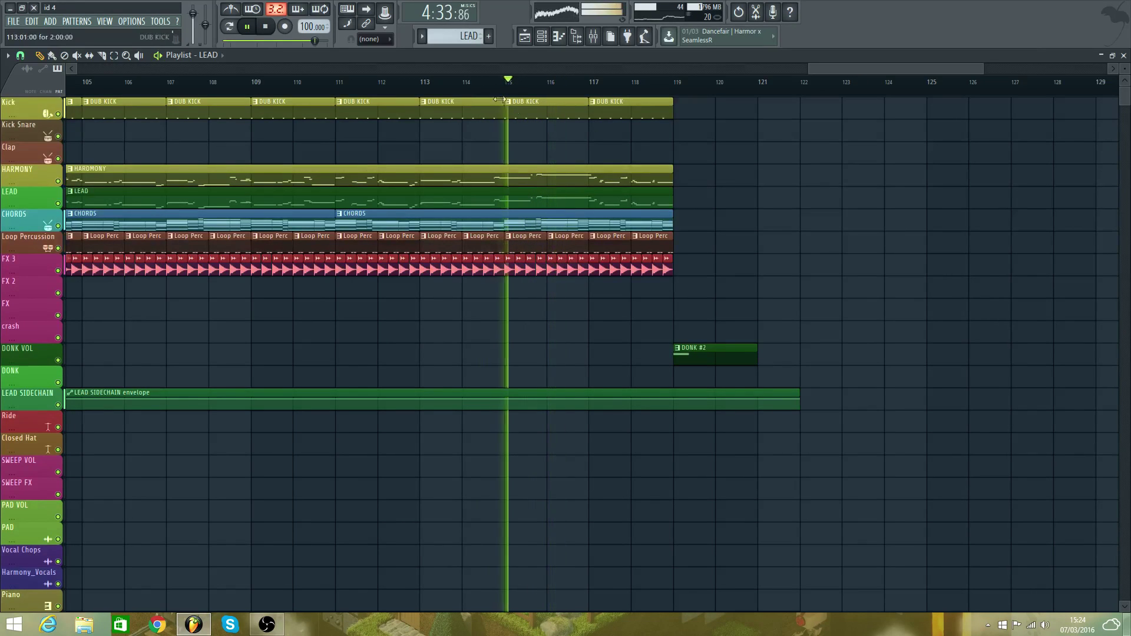
click(461, 82)
double_click(510, 183)
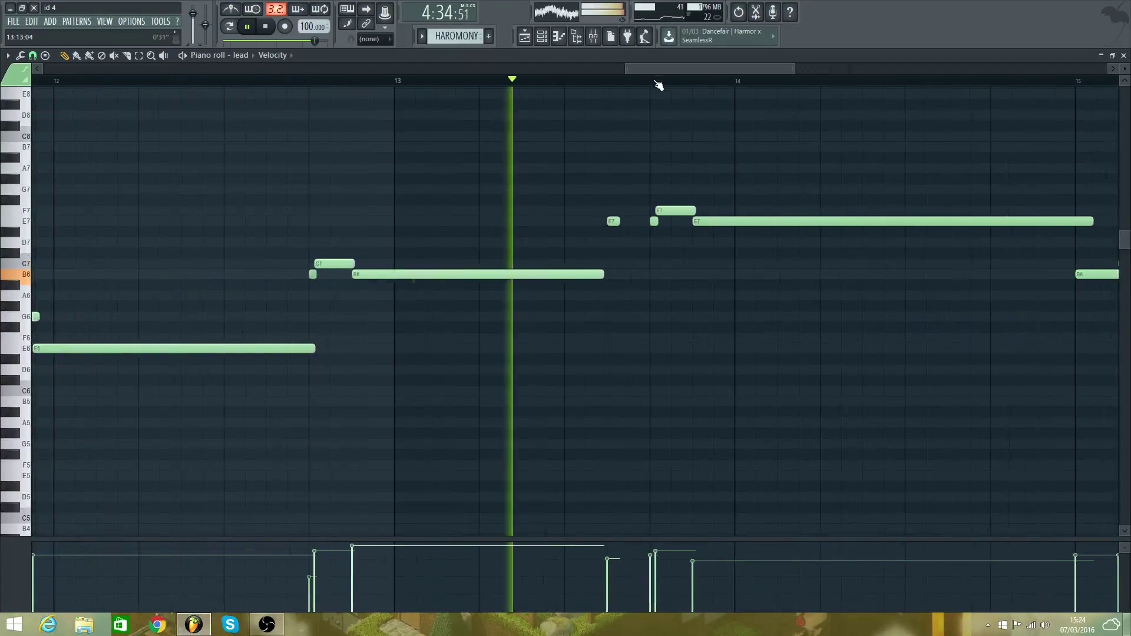
- Replay the harmony repeatedly from the short B6 and C7 notes just before bar 13 to check their timing
click(313, 82)
key(space)
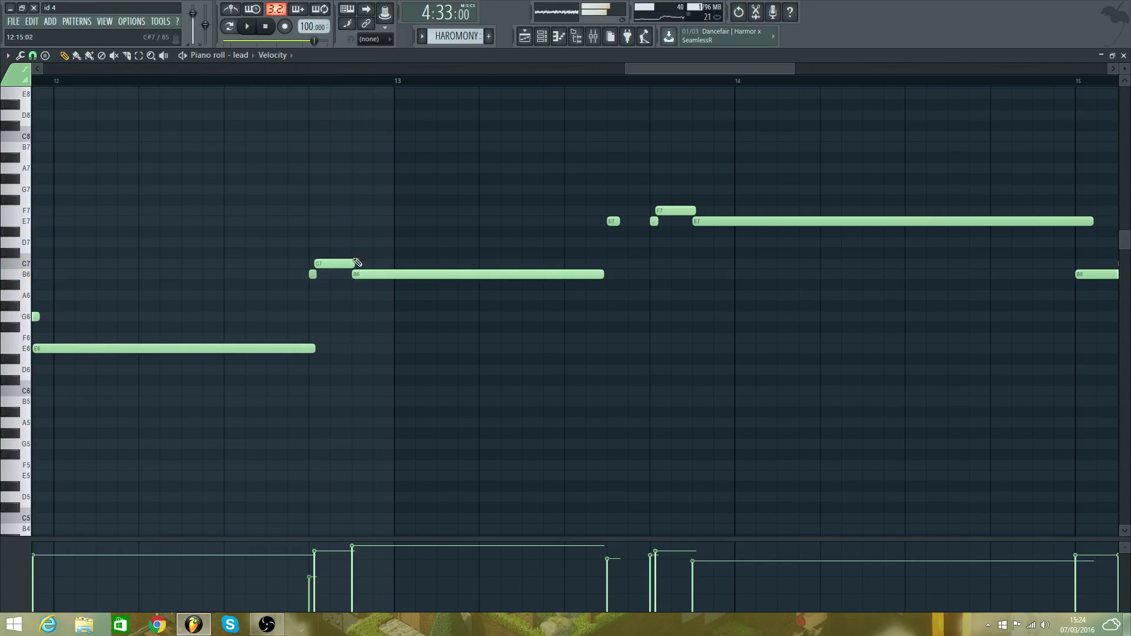
mouse_move(362, 274)
mouse_down()
mouse_move(358, 323)
mouse_move(368, 241)
mouse_move(362, 317)
mouse_move(365, 266)
mouse_up()
key(space)
key(space)
key(space)
key(space)
key(space)
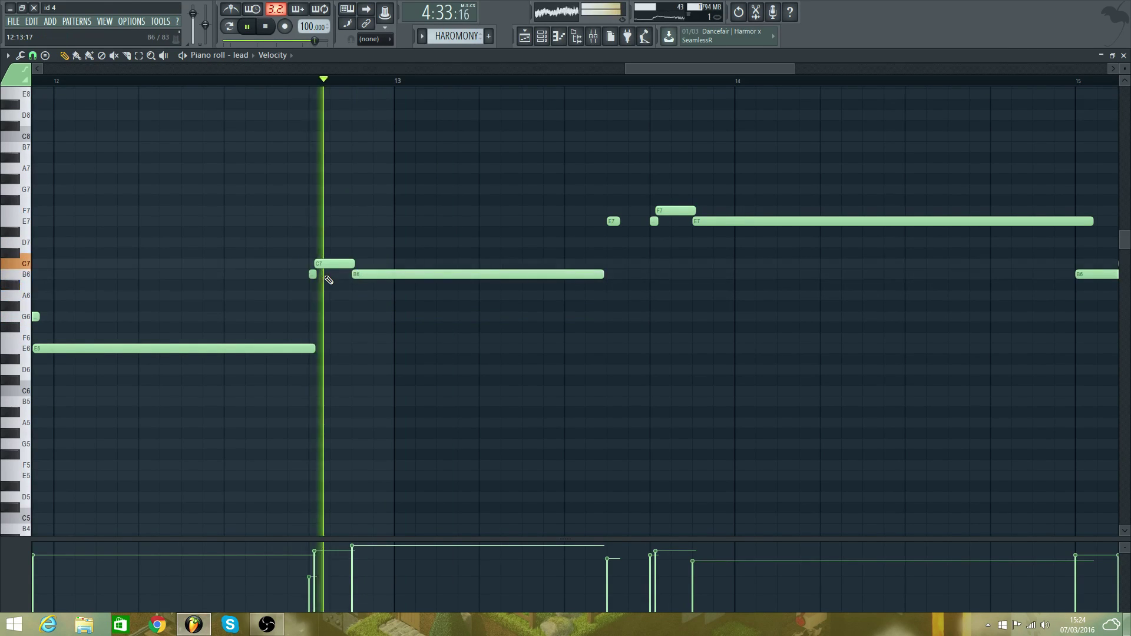
- Lower the long B6 harmony note just before bar 13 to E6 and replay the passage
key(space)
key(space)
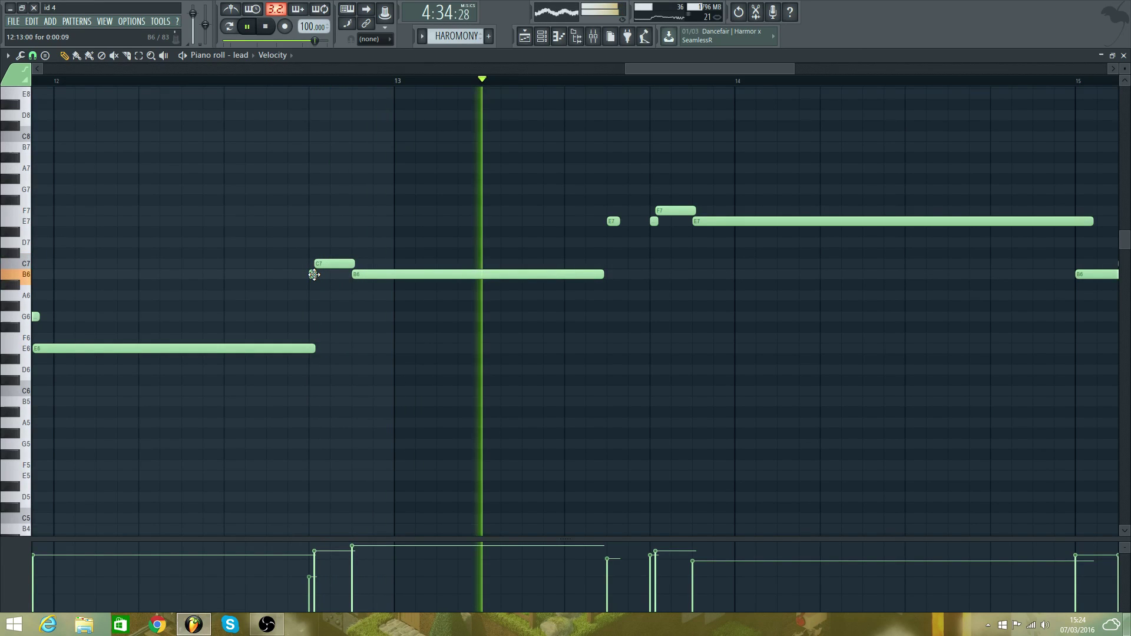
key(space)
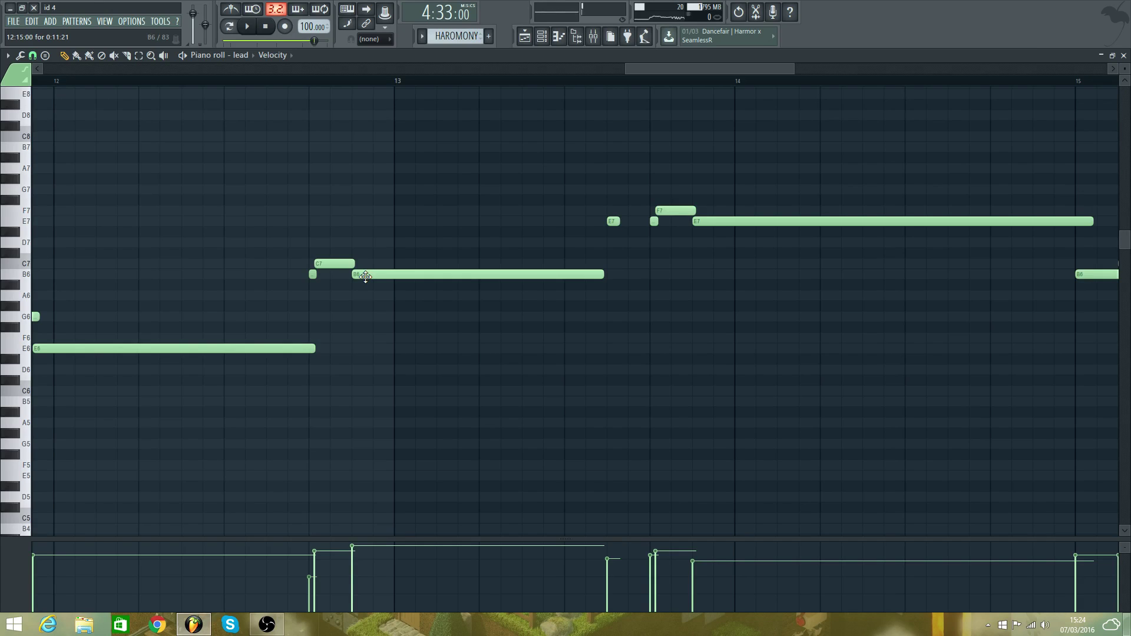
drag(369, 281, 358, 351)
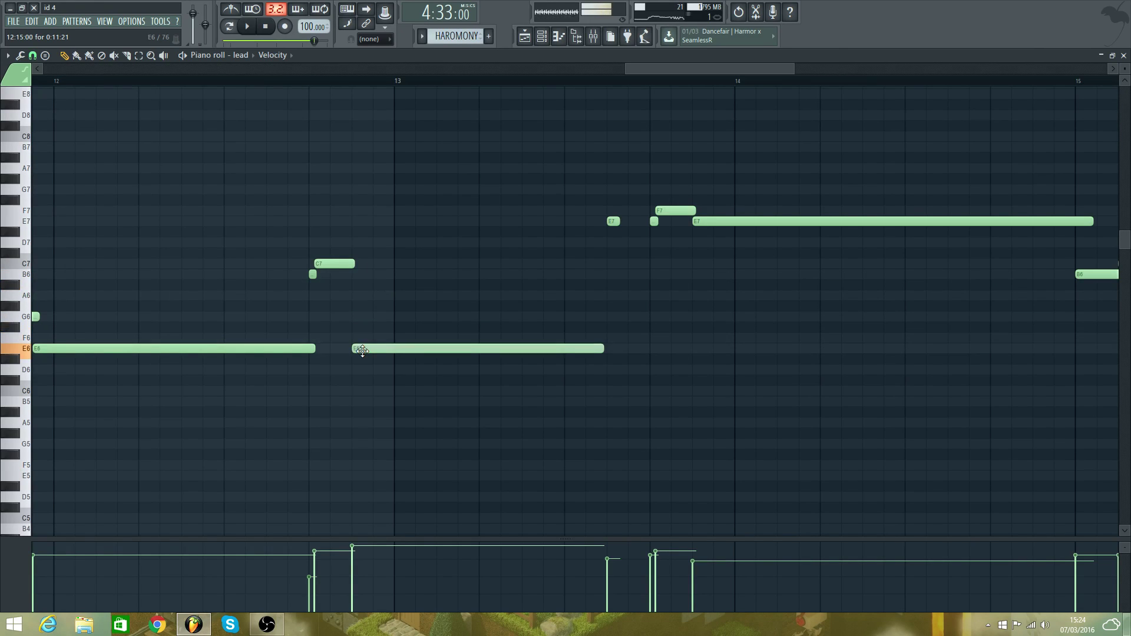
key(space)
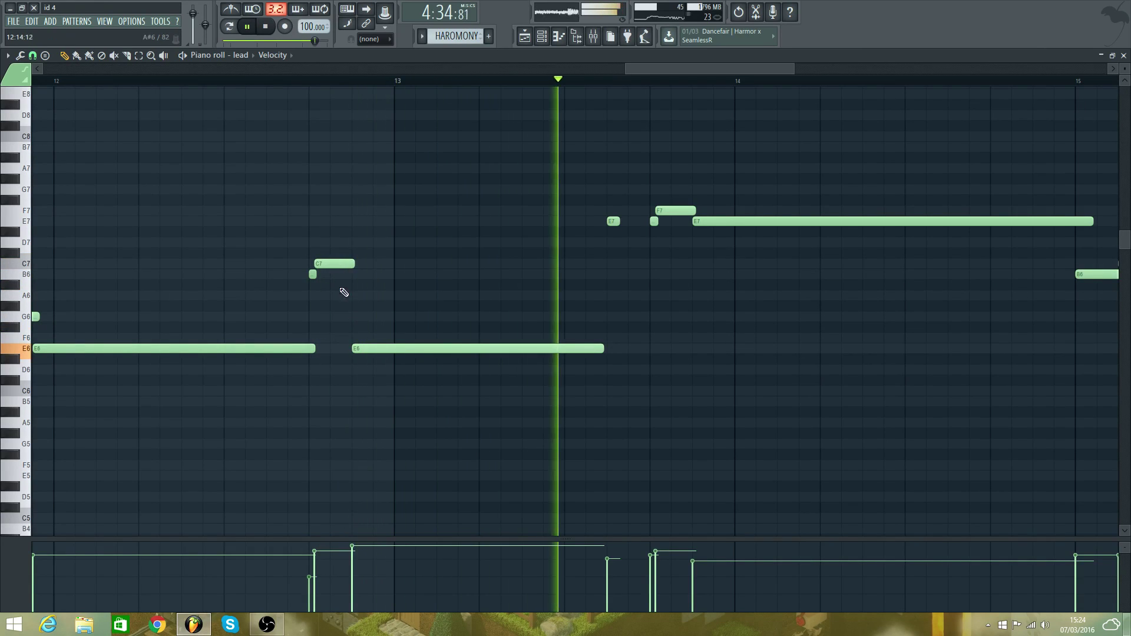
key(space)
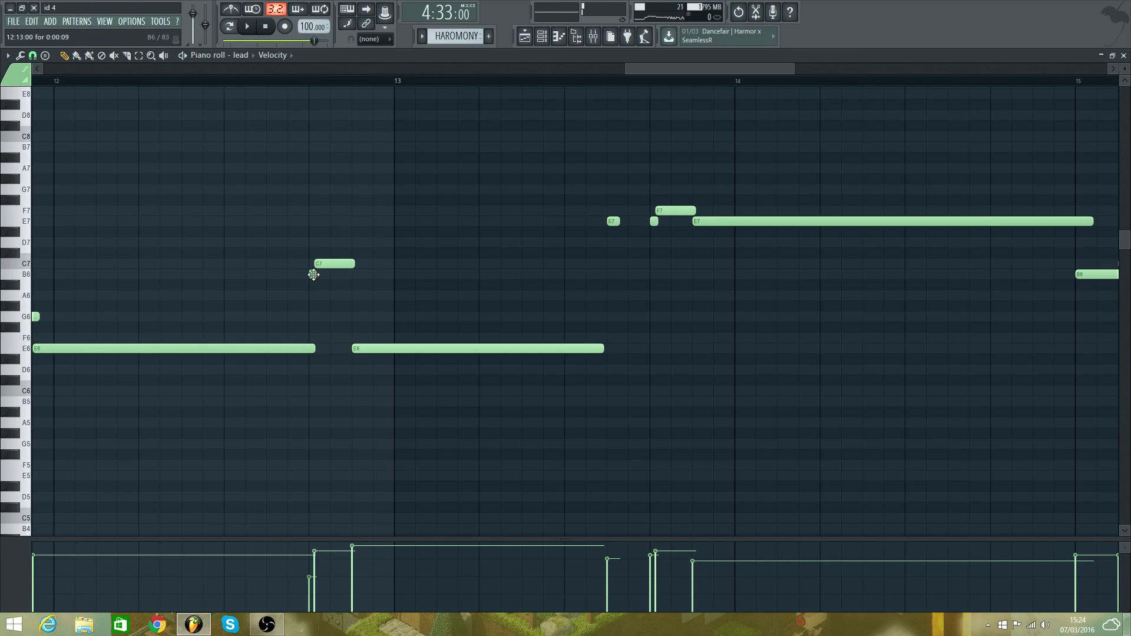
- Shorten the long E6 note after bar 12, lower the short B6 note following it to E6, and replay the passage
drag(322, 351, 300, 350)
key(space)
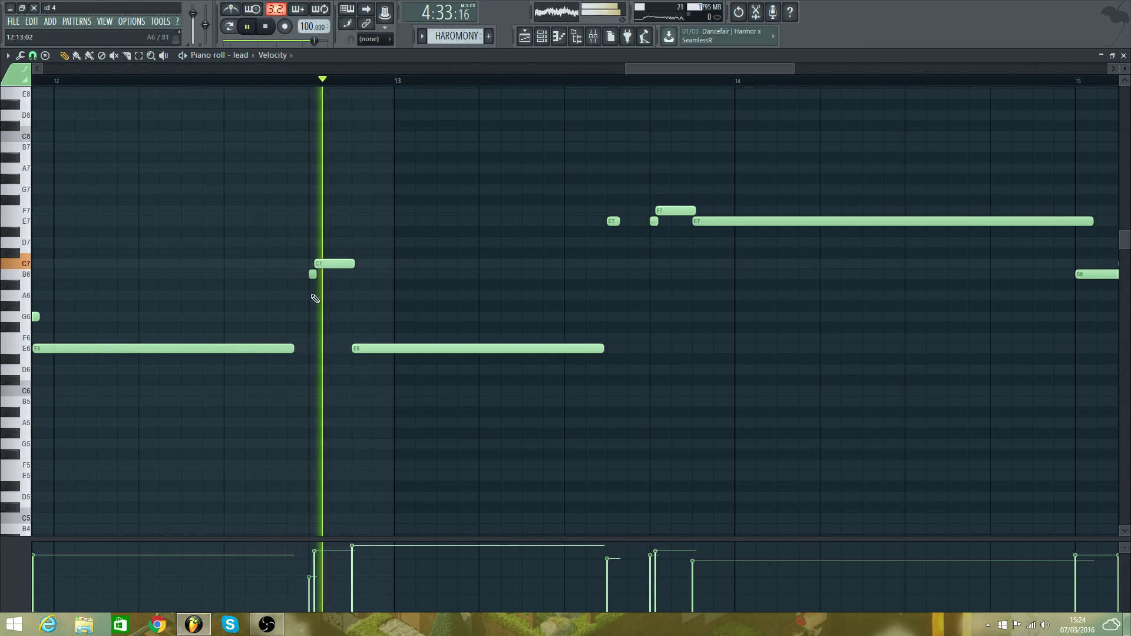
drag(312, 278, 313, 339)
click(313, 350)
right_click(323, 344)
key(space)
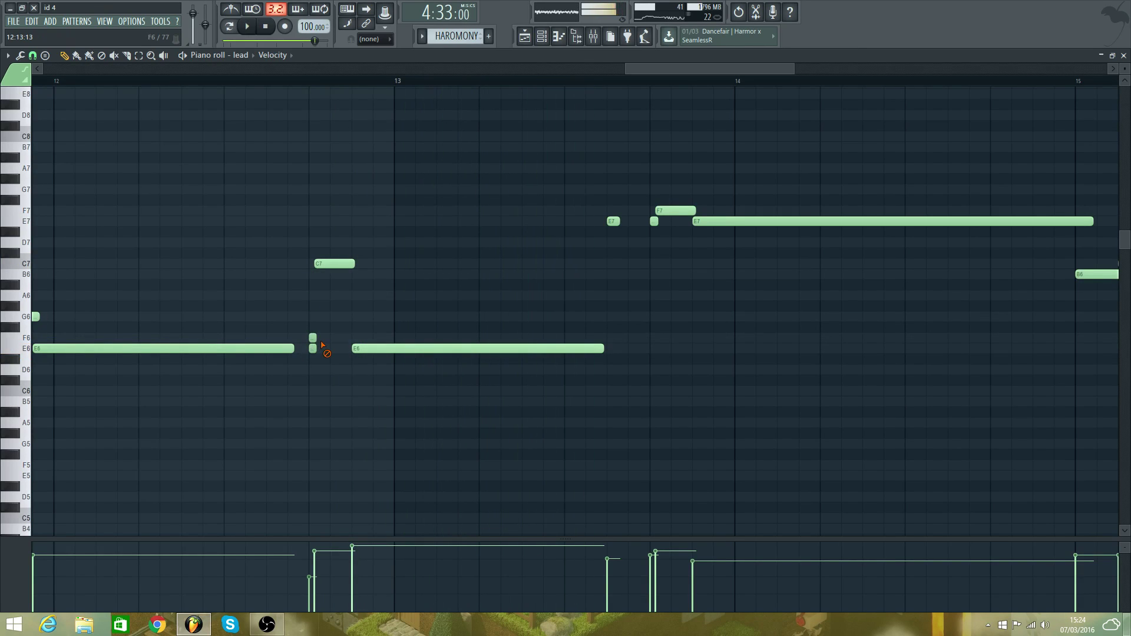
key(space)
key(space)
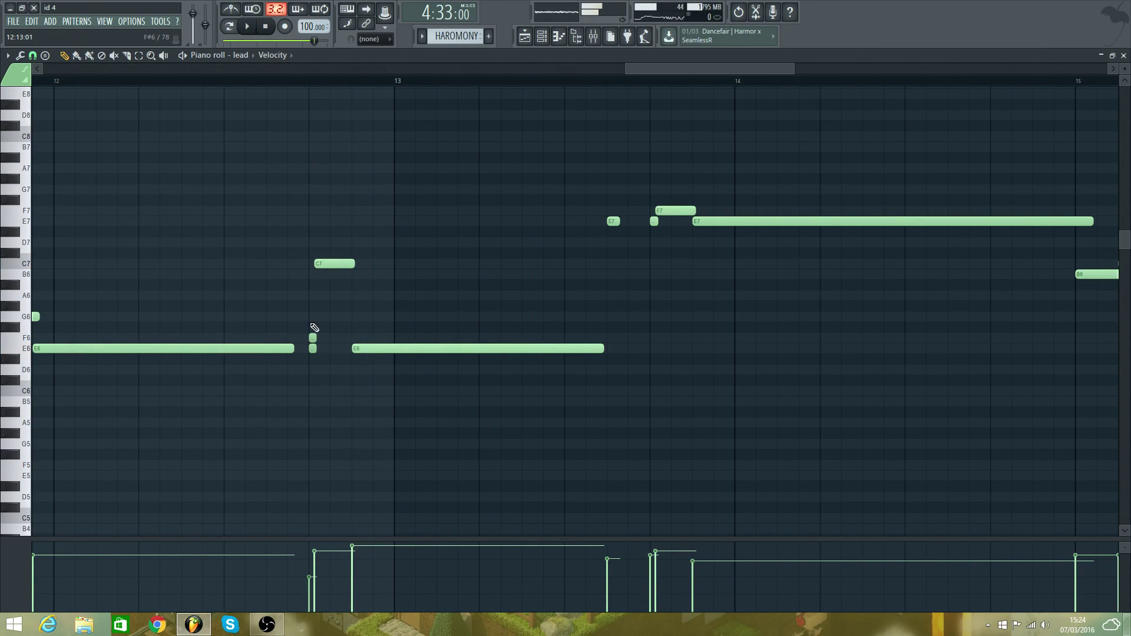
right_click(315, 338)
key(space)
key(space)
- Try the C7 note just before bar 13 at D#6 and replay the passage
drag(337, 261, 337, 359)
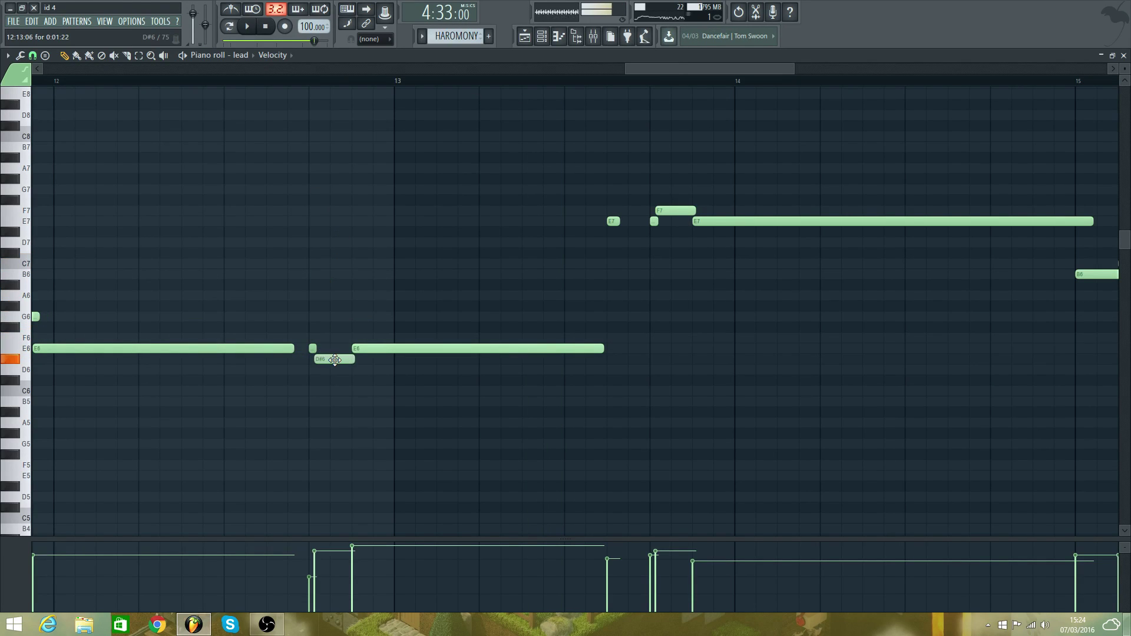
key(space)
key(space)
key(space)
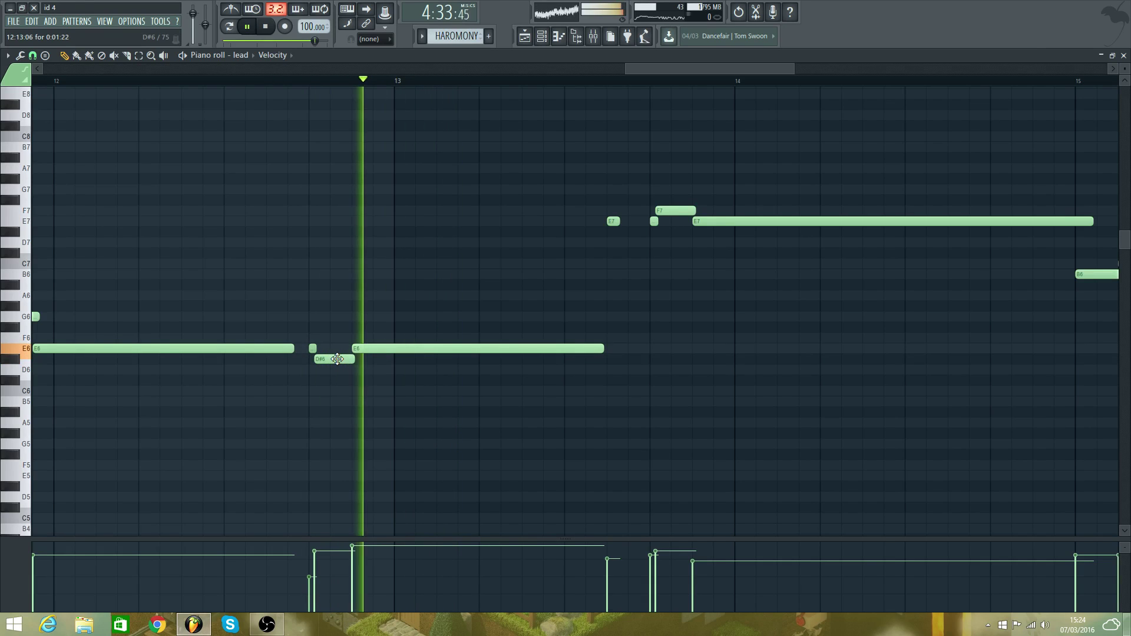
key(space)
- Raise the D#6 note just before bar 13 to G6 and replay the passage repeatedly
drag(338, 359, 331, 323)
key(space)
key(space)
key(space)
key(space)
key(space)
key(space)
key(space)
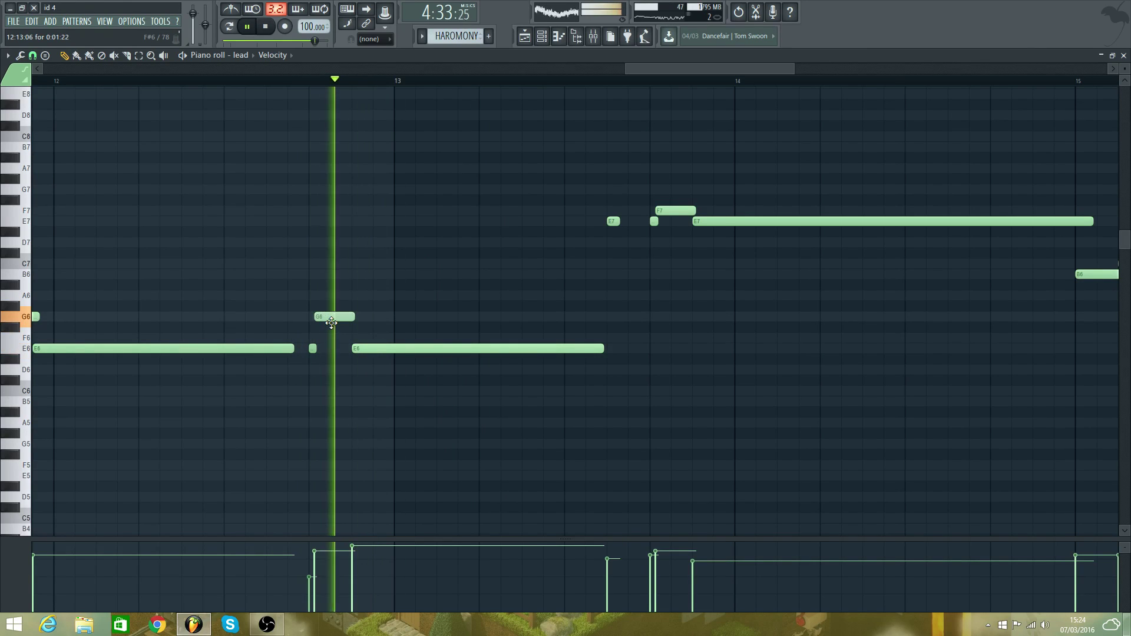
- Play the revised harmony from bar 12 and follow its notes through to bar 17
click(55, 82)
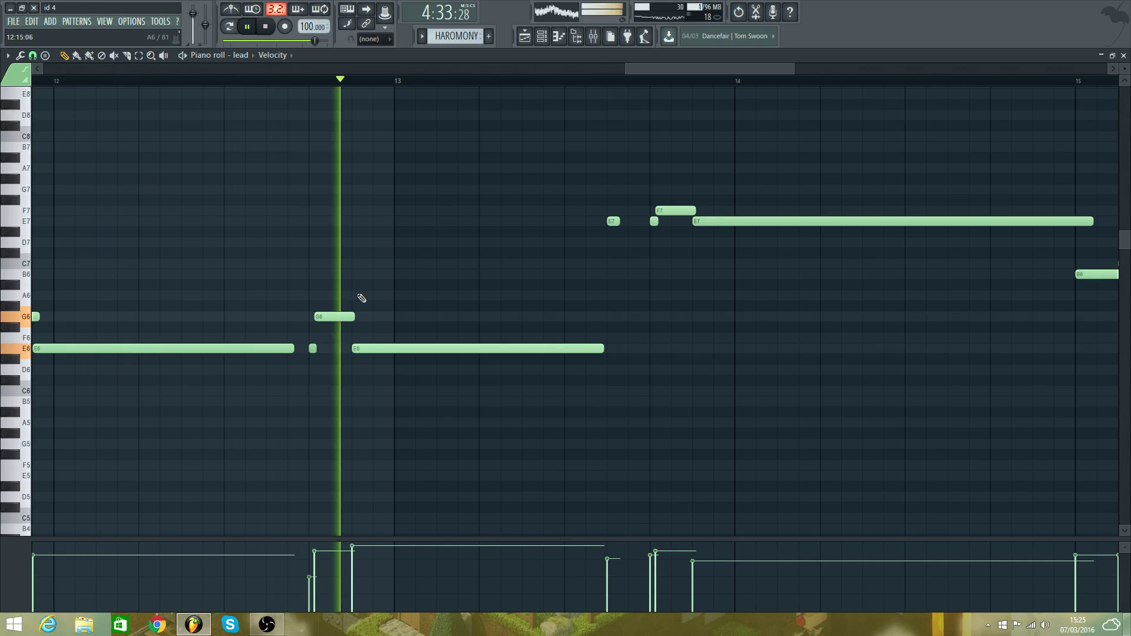
key(space)
key(space)
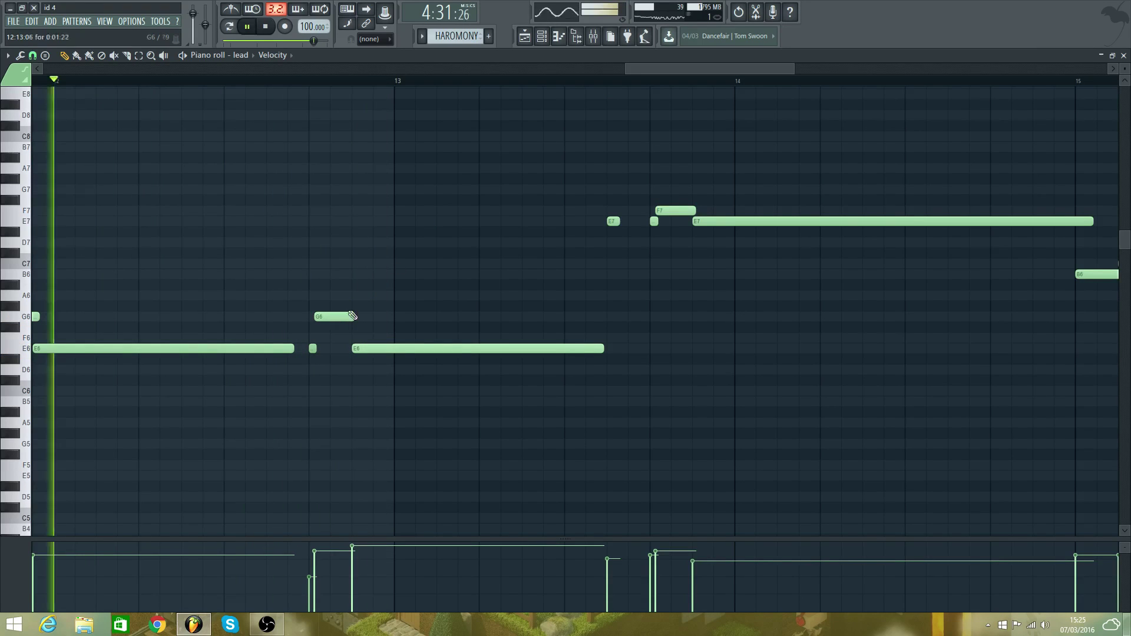
click(312, 84)
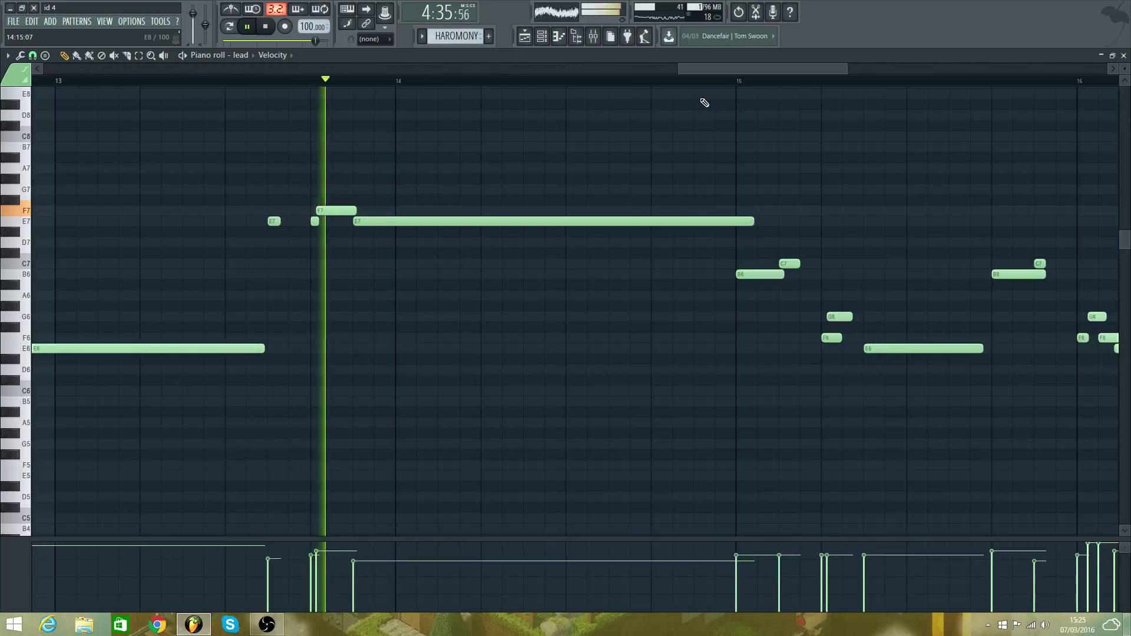
drag(719, 71, 743, 70)
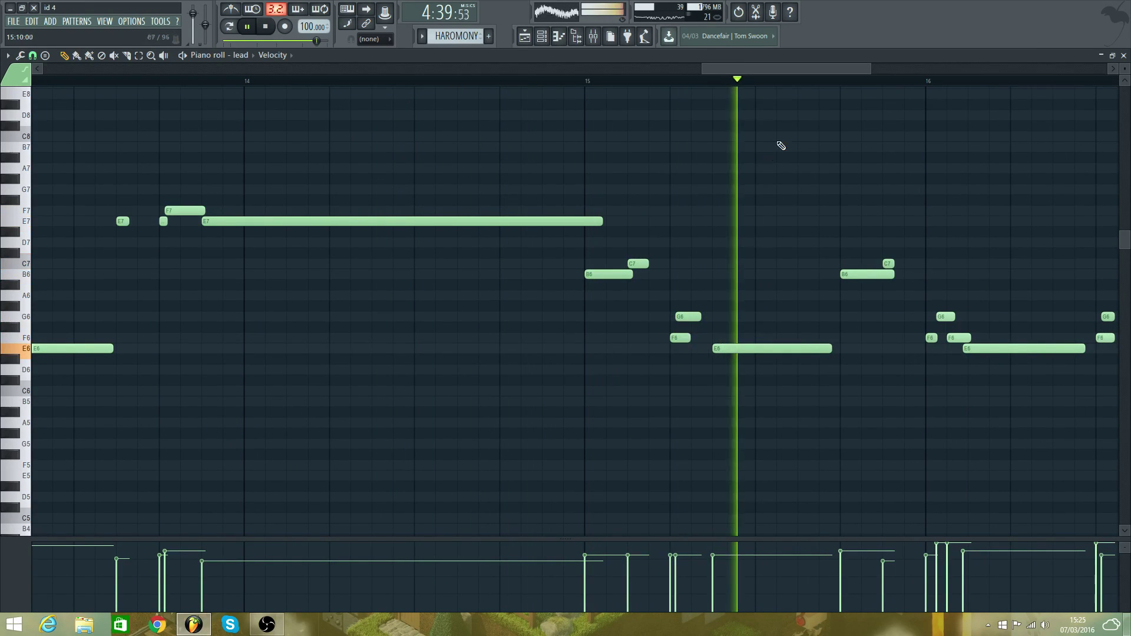
click(752, 79)
drag(758, 71, 809, 84)
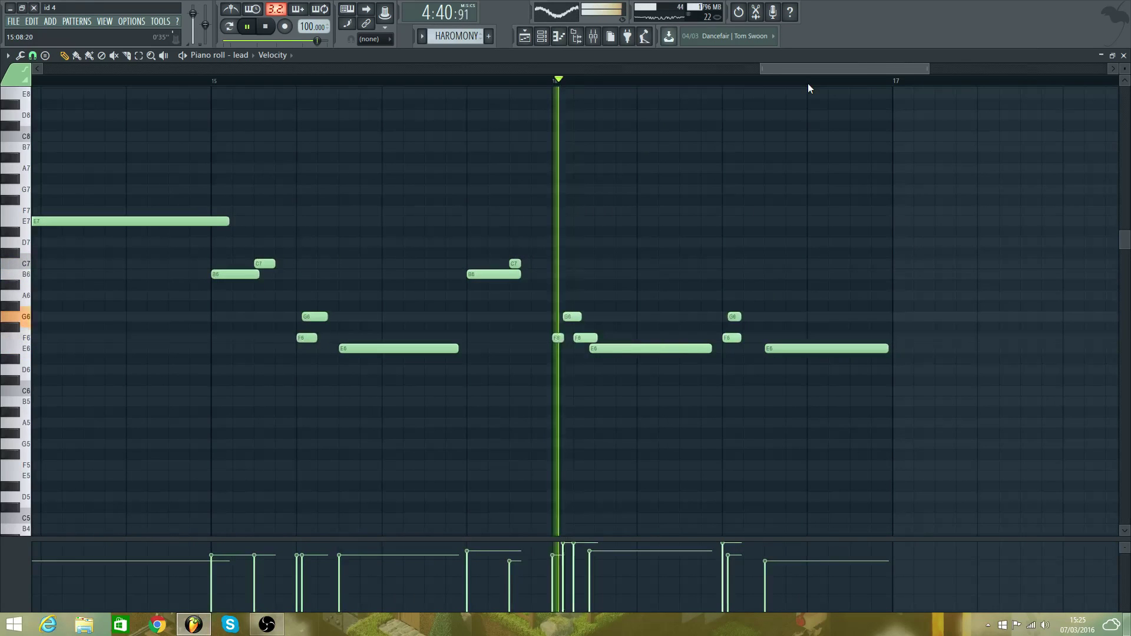
- Return to the arrangement, stop playback, and save the project
key(F5)
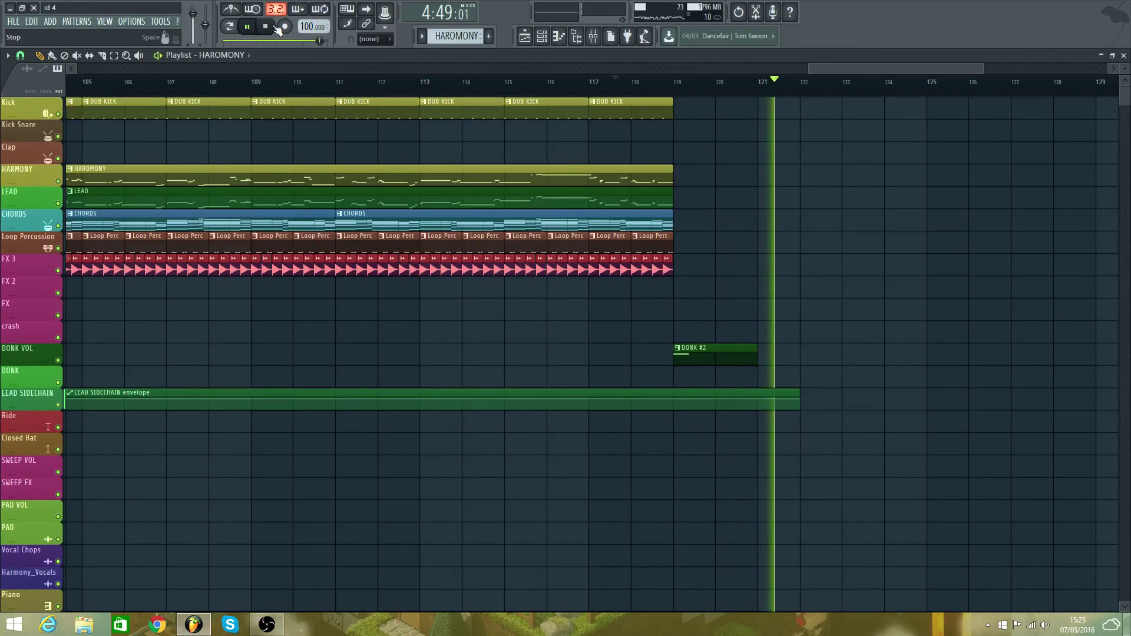
key(space)
click(13, 21)
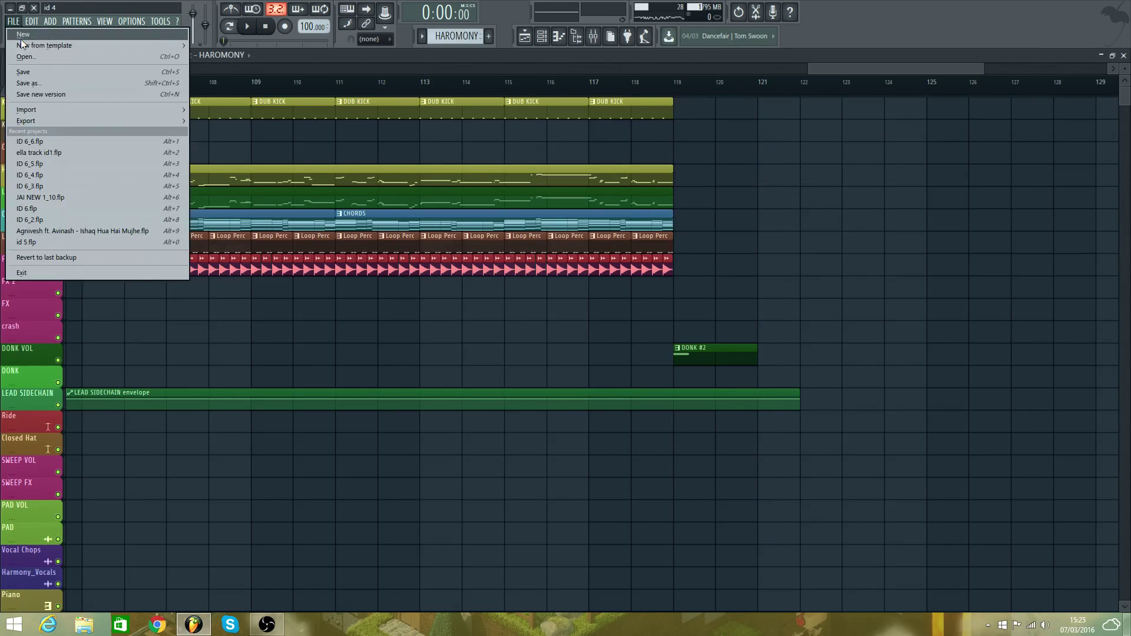
click(71, 80)
- Move the red FX 3 track clips at bars 87 to 119 onto the Ride track, and gather the stray sweep clips on the SWEEP FX track
click(928, 82)
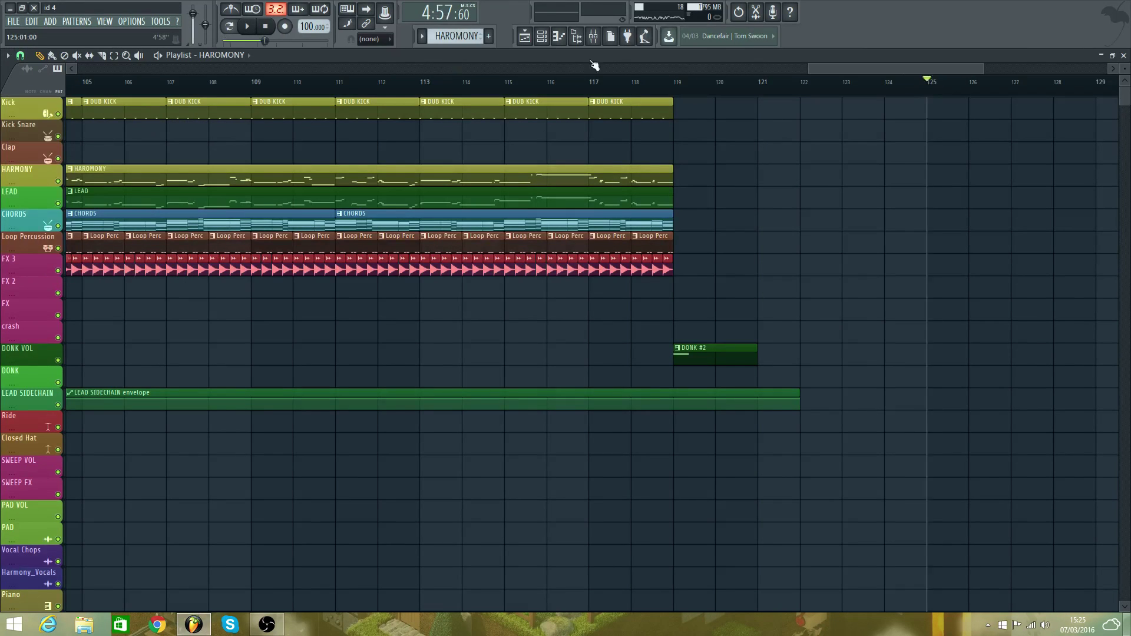
drag(253, 82, 210, 81)
drag(850, 68, 120, 68)
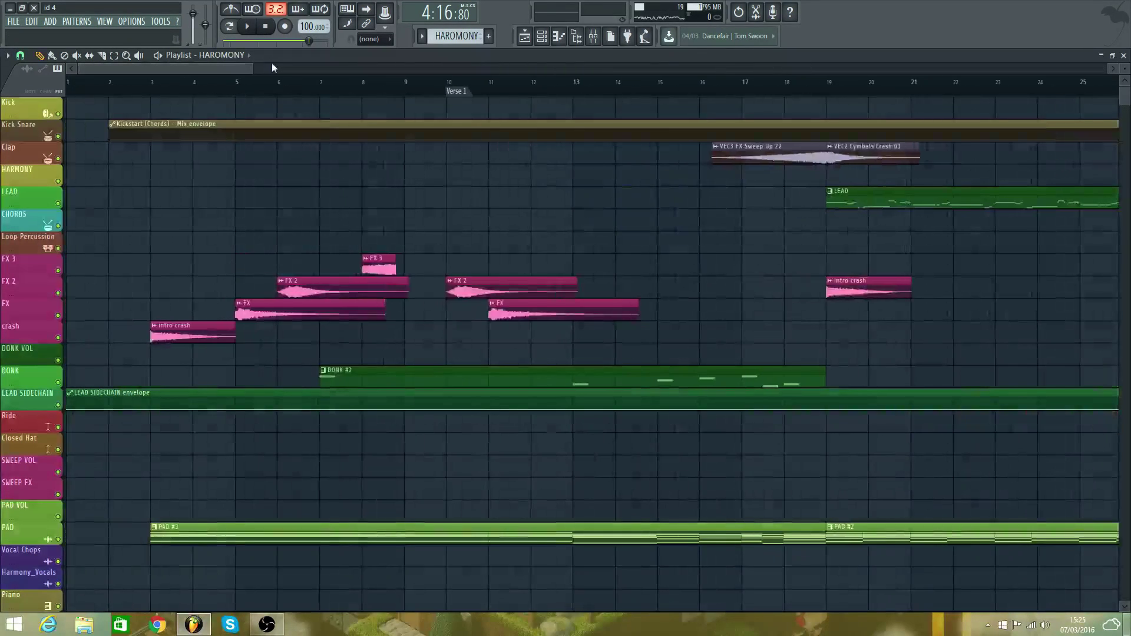
drag(253, 71, 1127, 97)
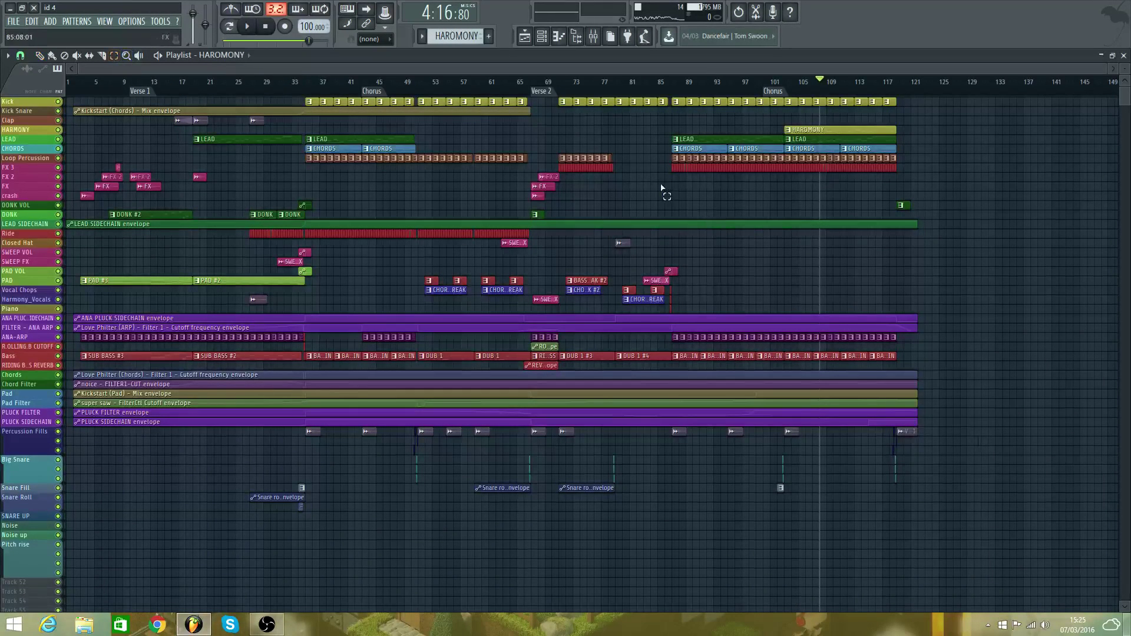
drag(668, 177, 1009, 168)
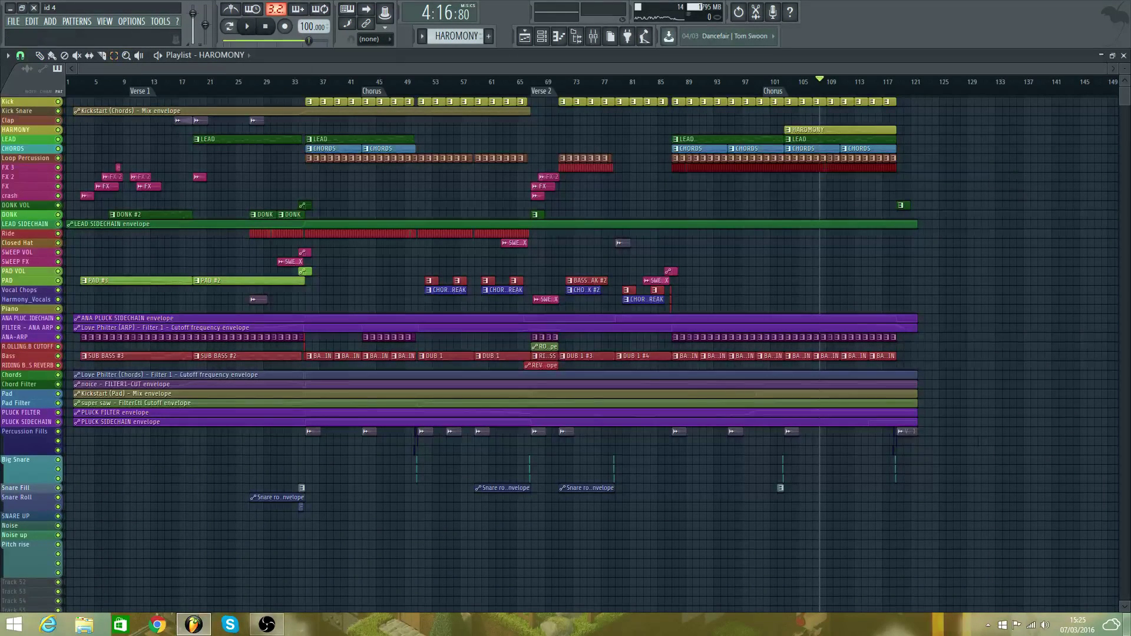
click(25, 59)
click(42, 236)
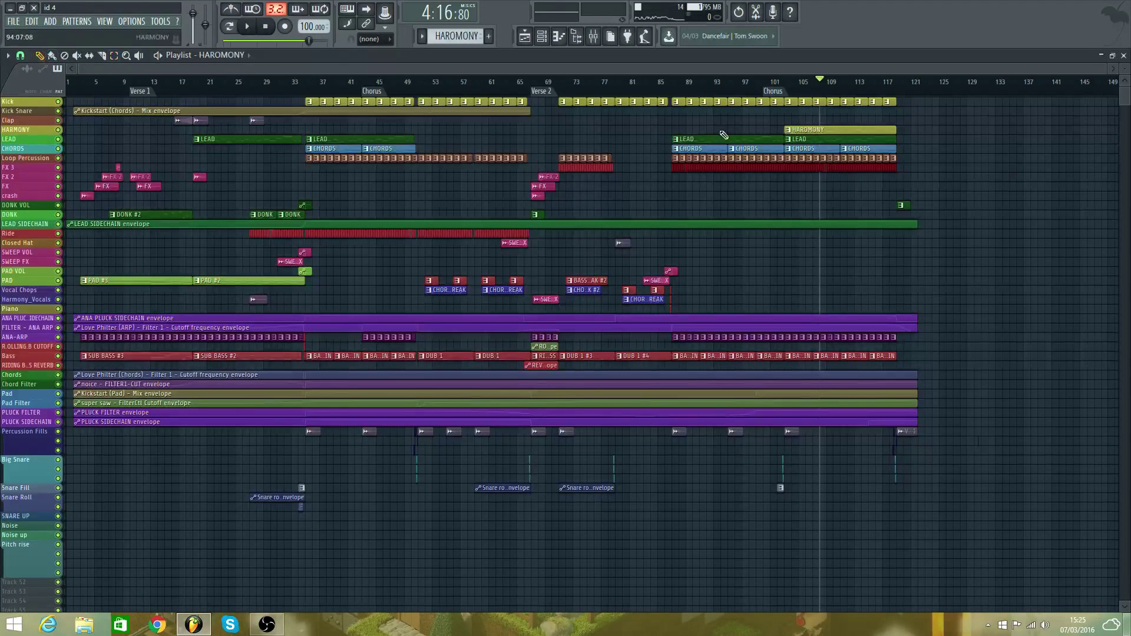
drag(699, 168, 699, 240)
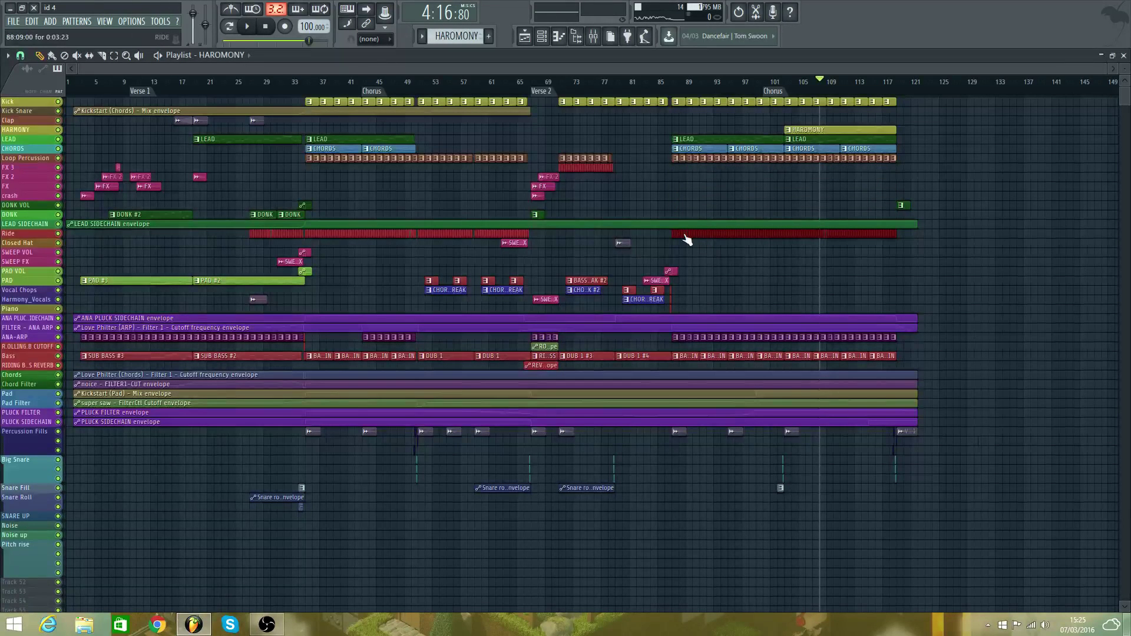
click(516, 244)
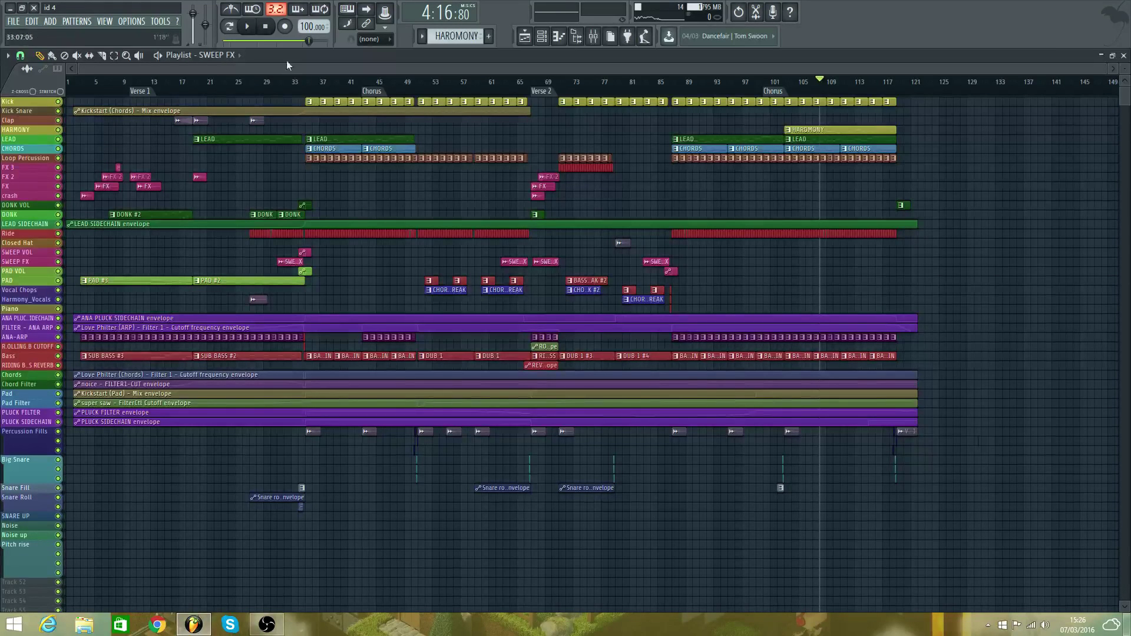
- Play the arrangement through the final chorus and open the Loop Perc pattern's L Perc 1 notes
click(265, 26)
click(248, 26)
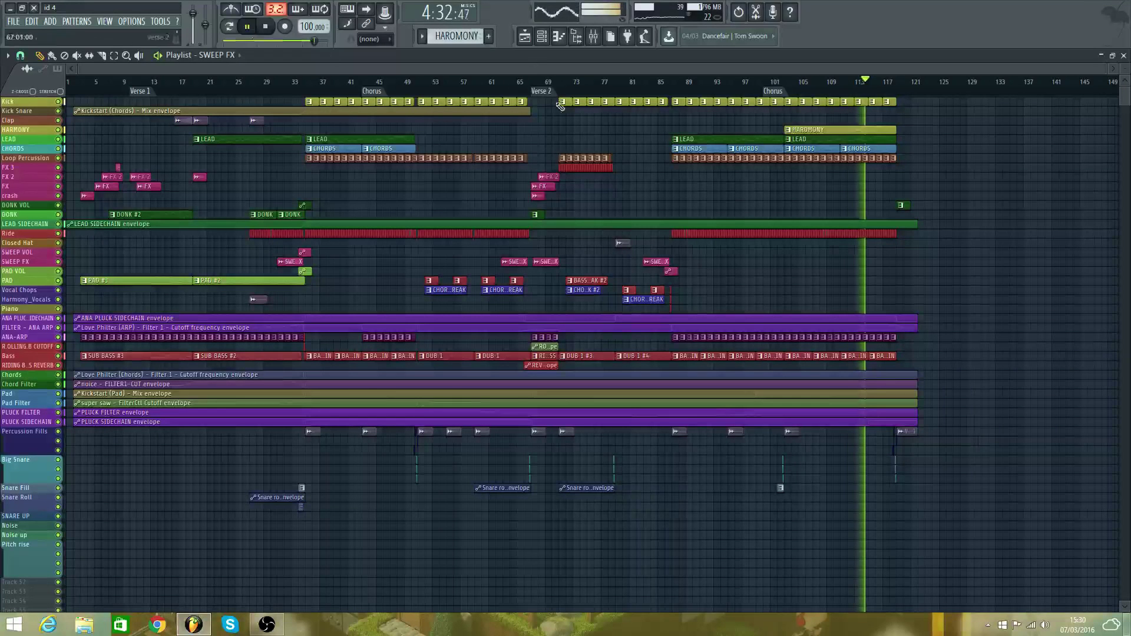
double_click(724, 159)
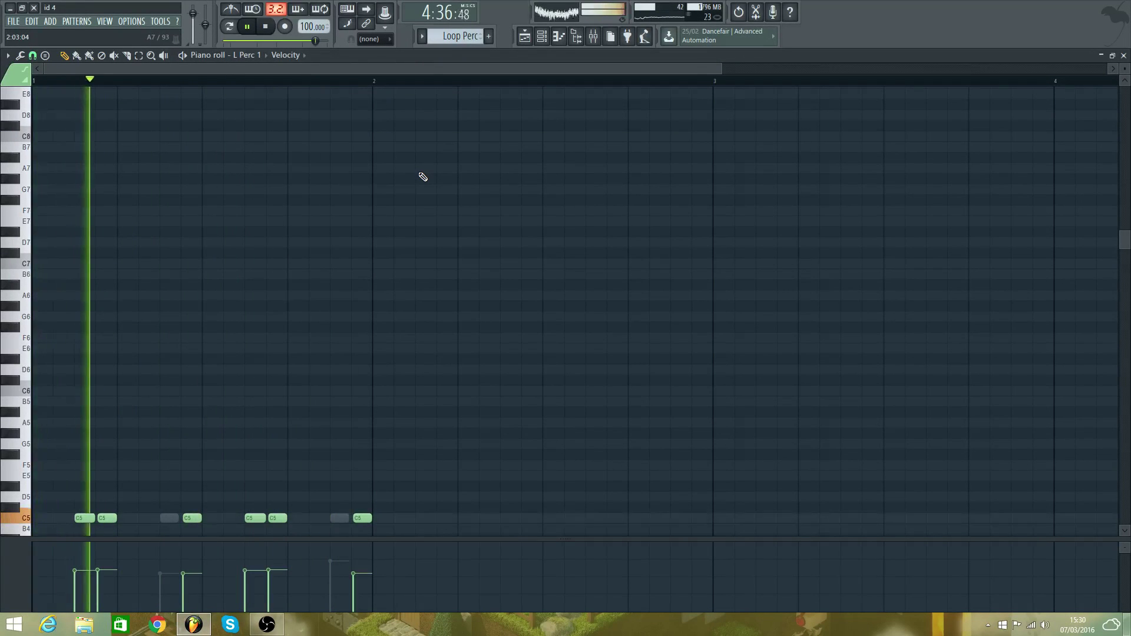
scroll(423, 183, down, 3)
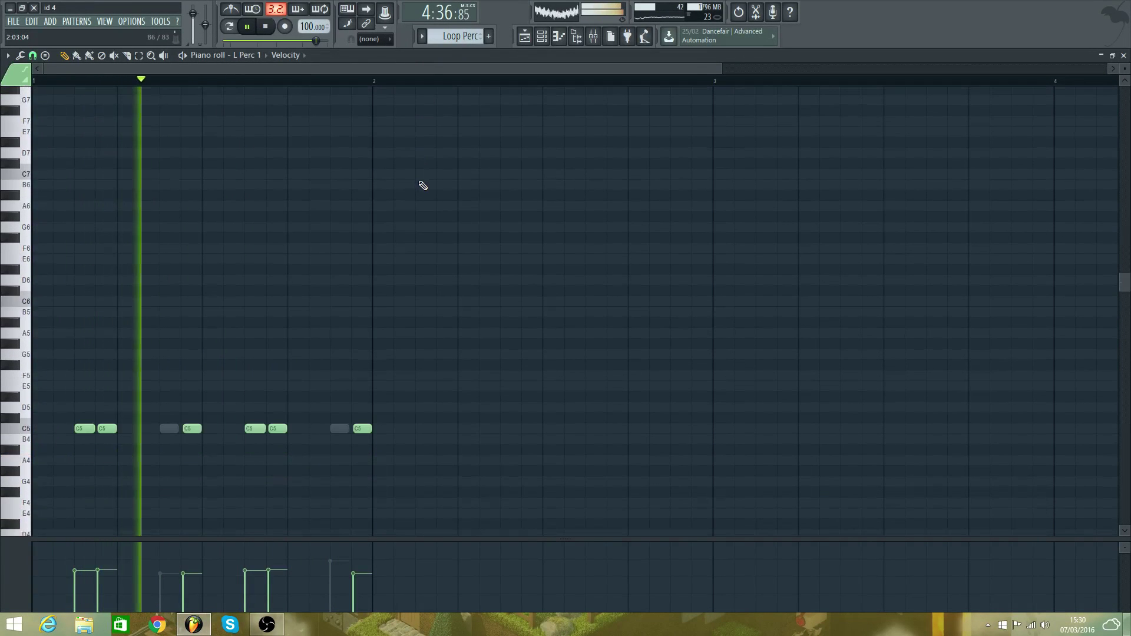
click(259, 59)
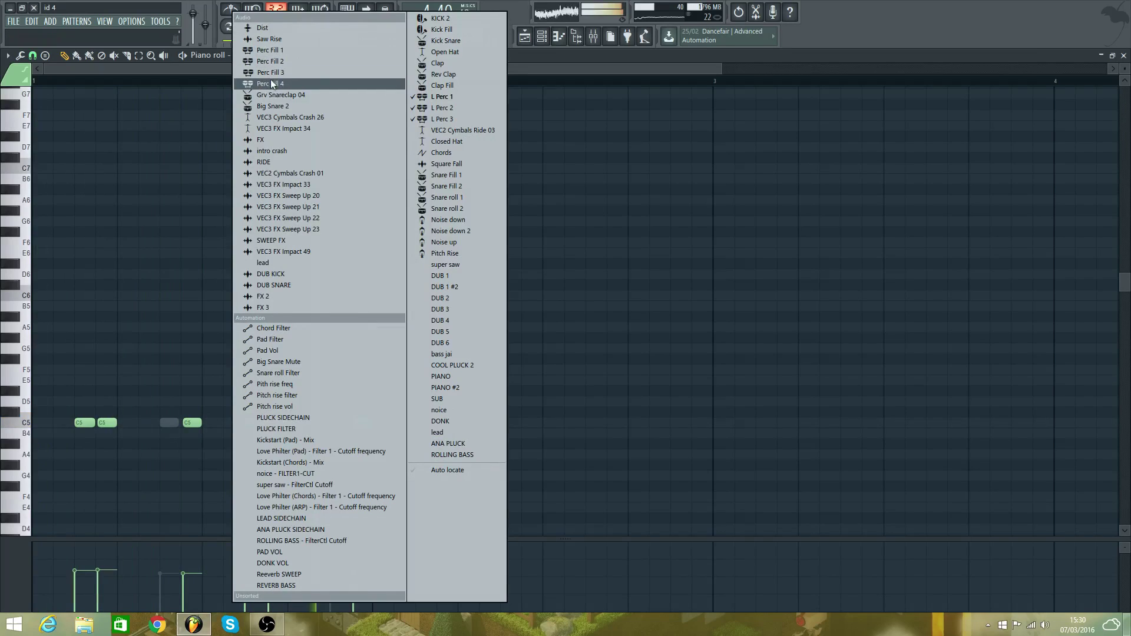
click(212, 69)
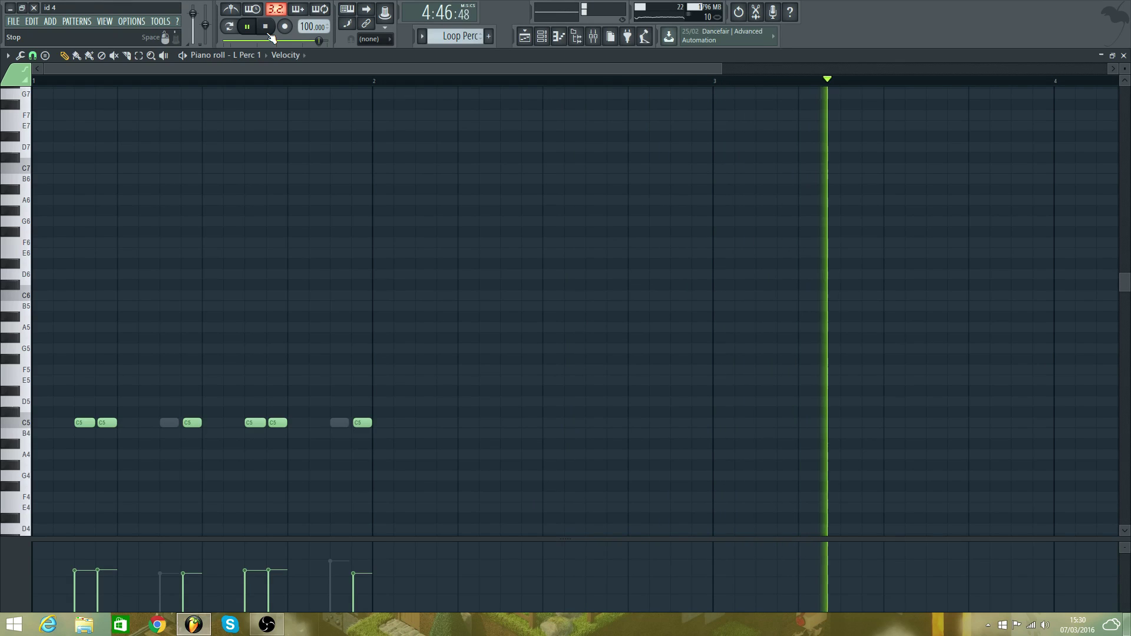
- Stop the song, audition the Loop Perc pattern on its own, and show its L Perc 3 notes
click(271, 35)
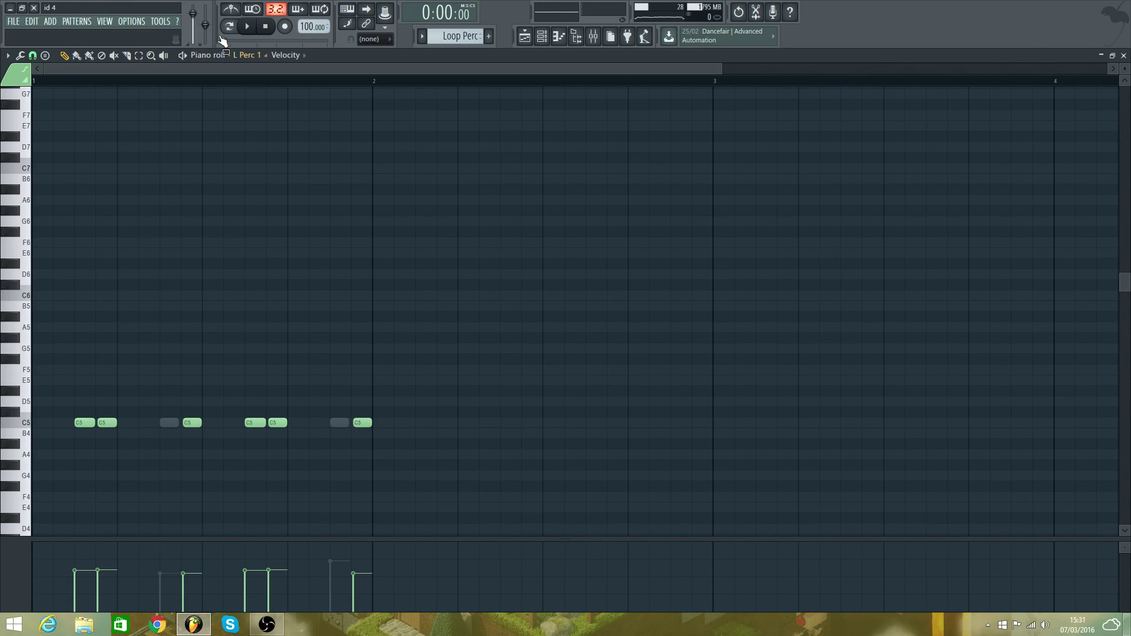
click(247, 27)
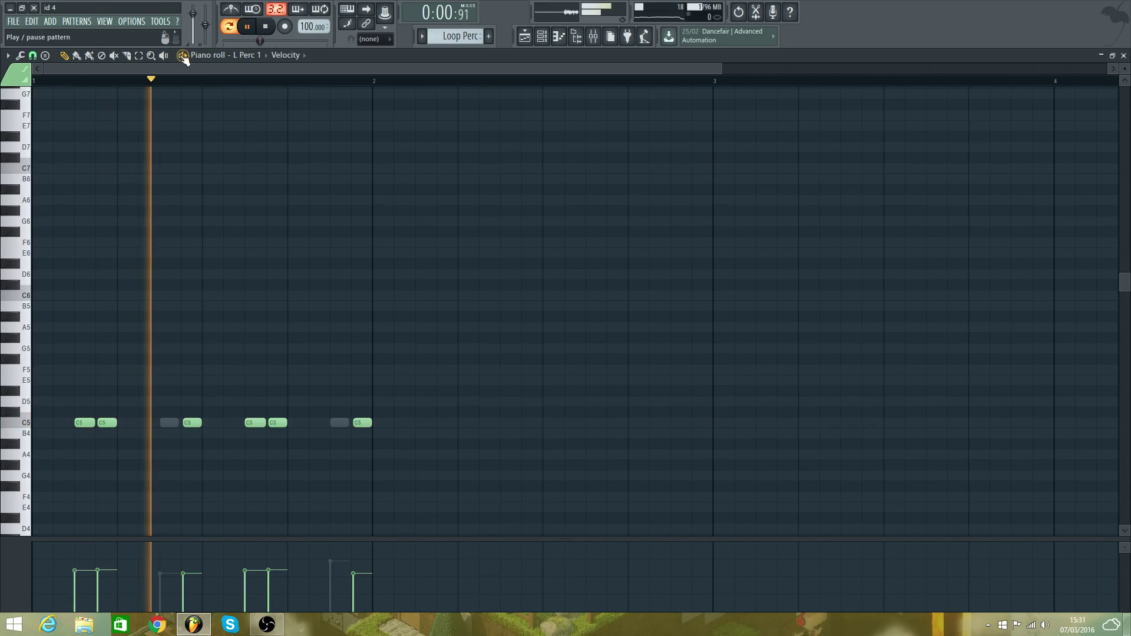
key(space)
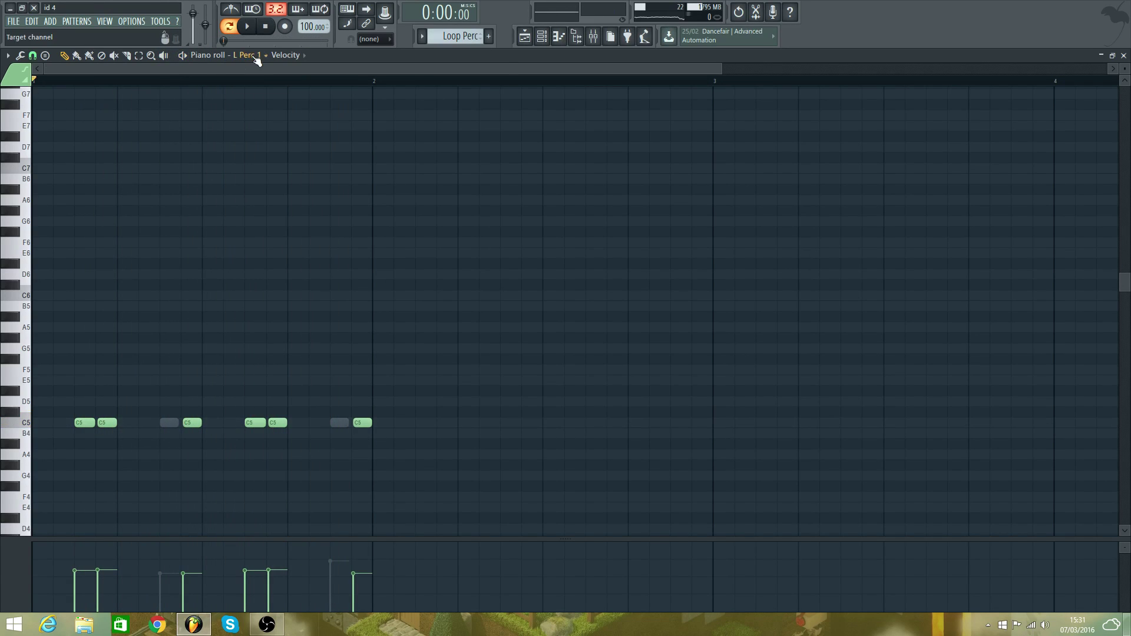
click(255, 58)
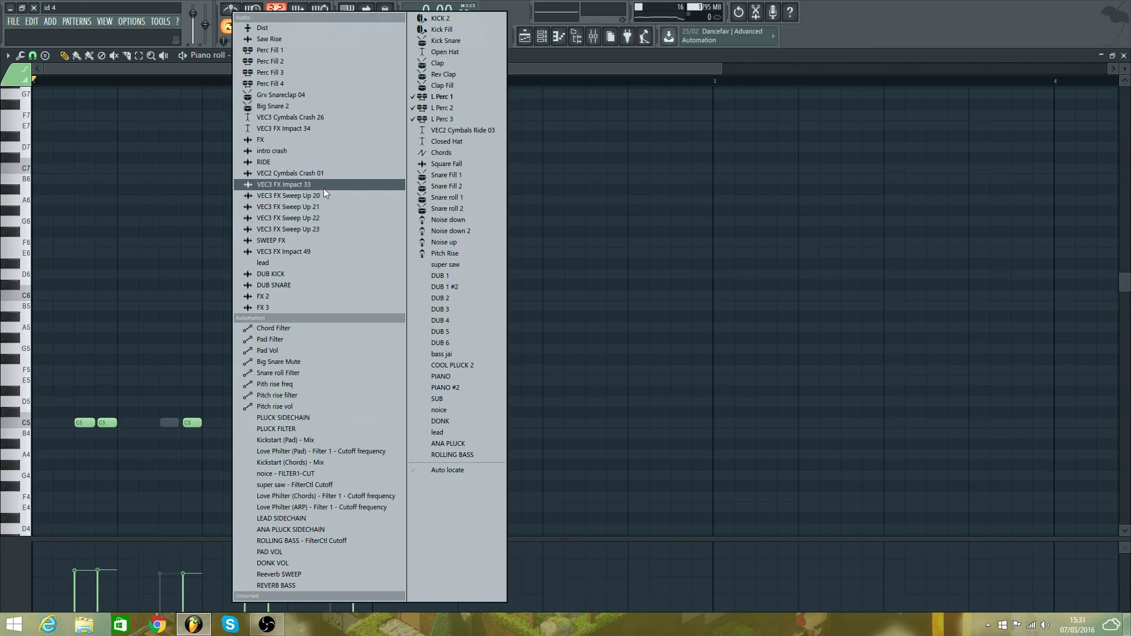
click(449, 118)
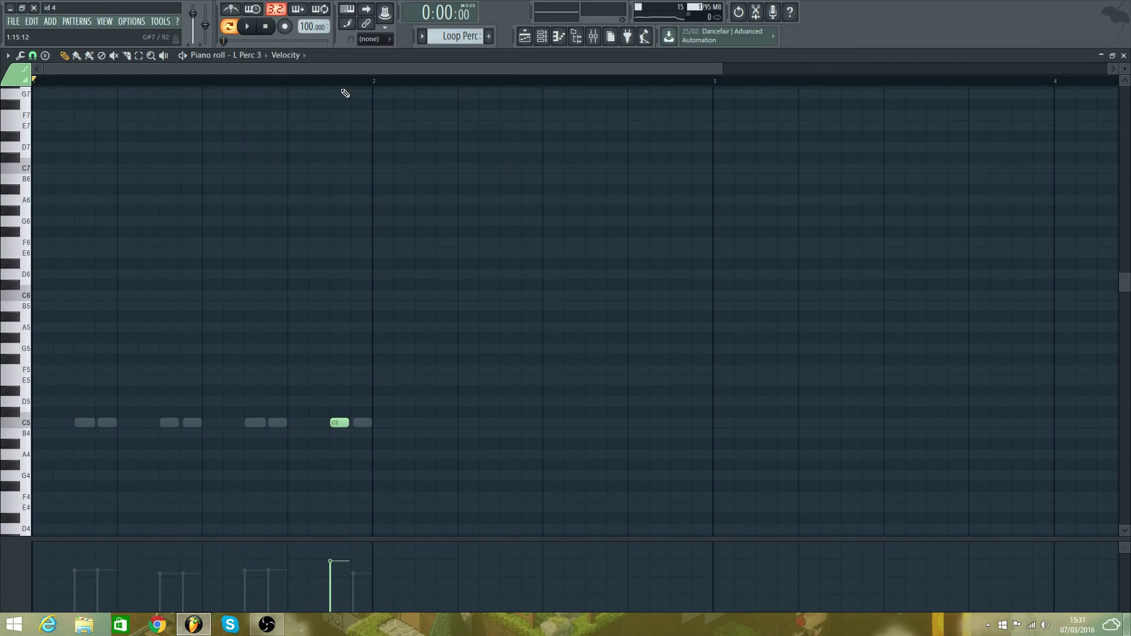
- Play the Loop Perc pattern and add a short C5 note at 1:07:00 in the L Perc 3 notes
key(space)
click(256, 57)
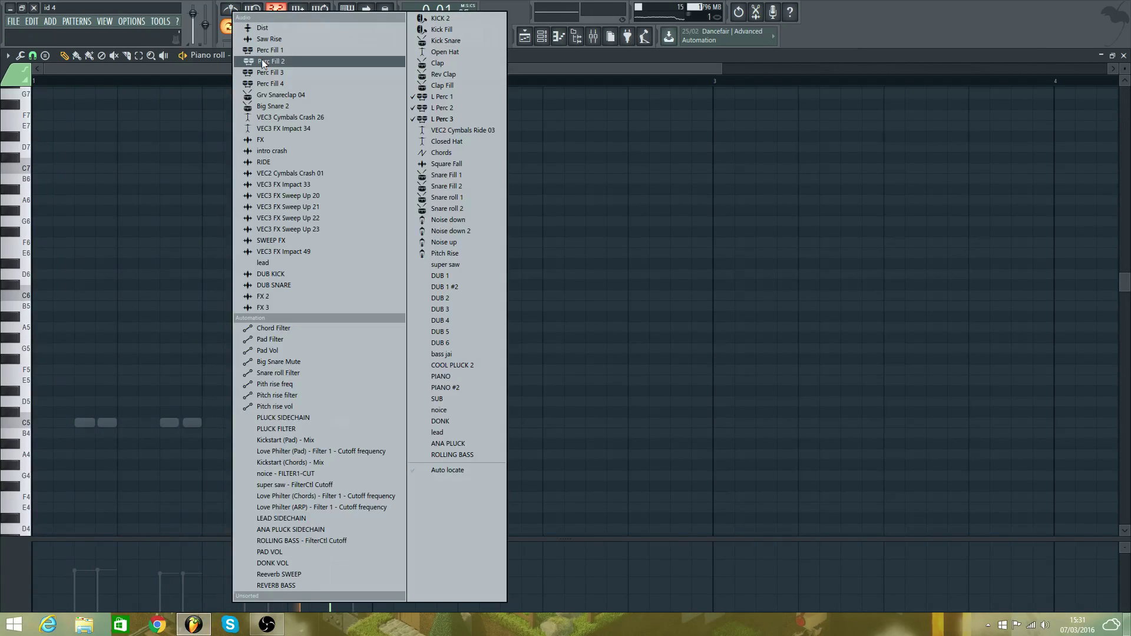
click(211, 64)
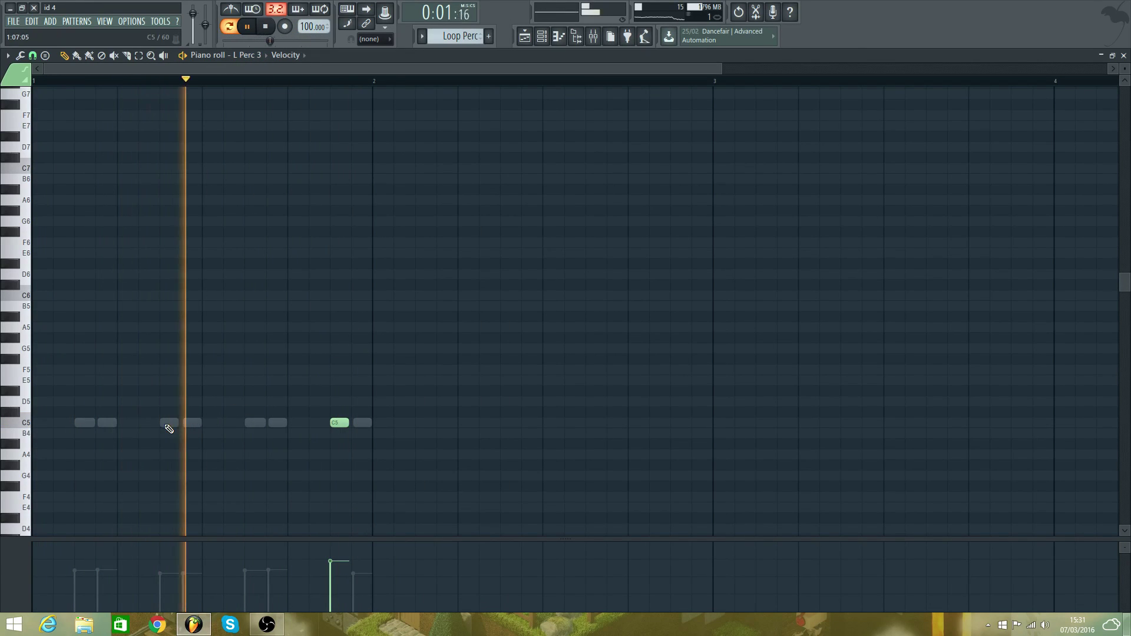
click(168, 423)
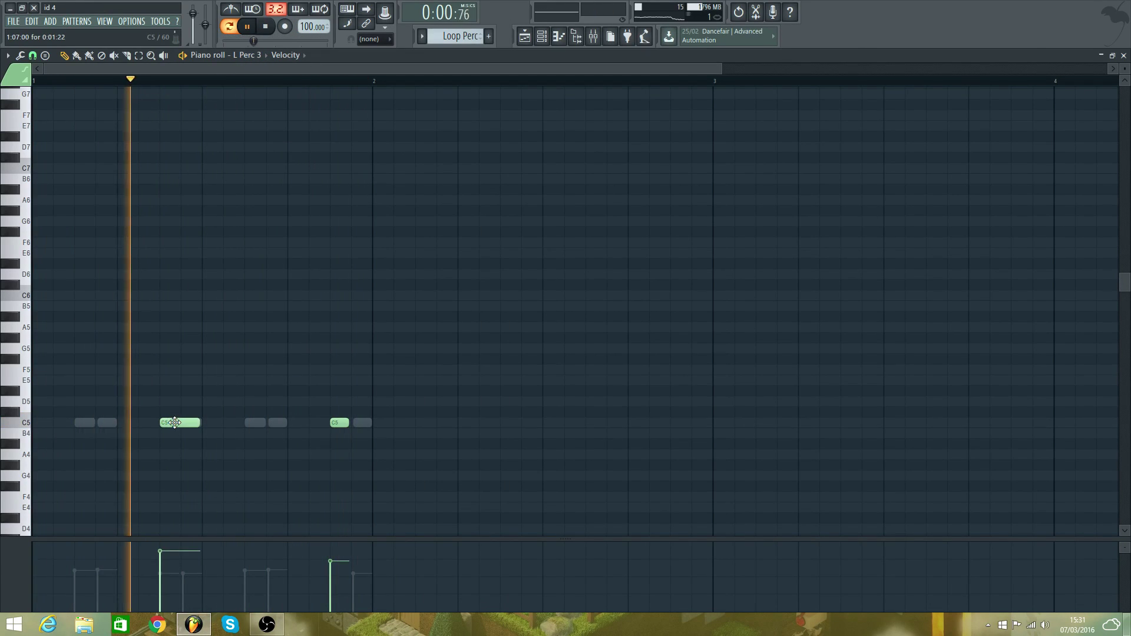
right_click(175, 423)
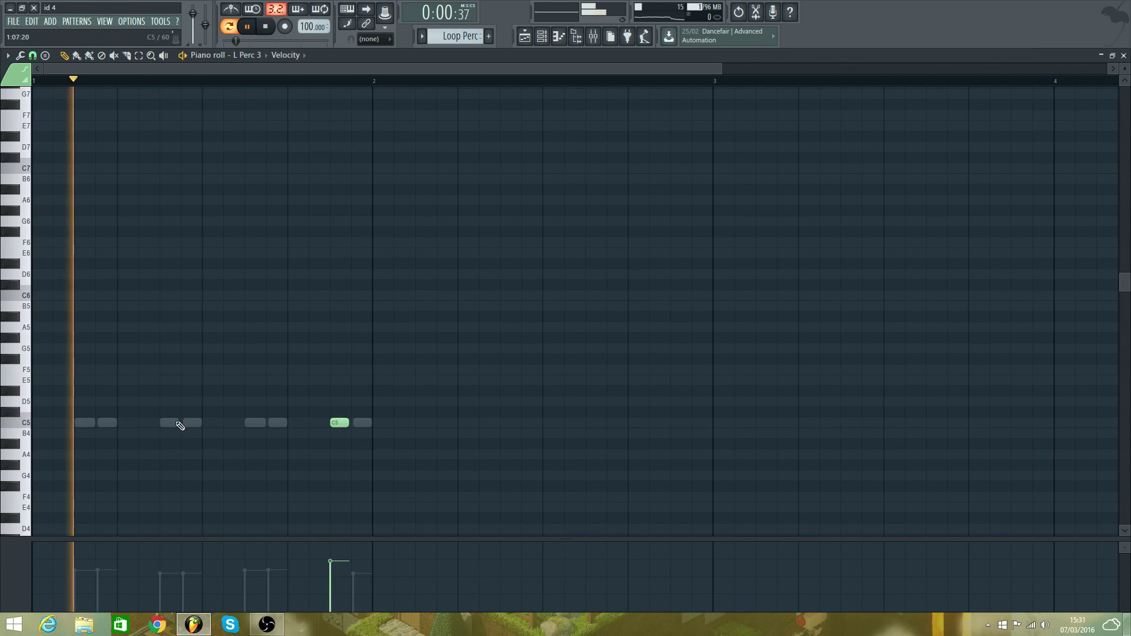
click(168, 423)
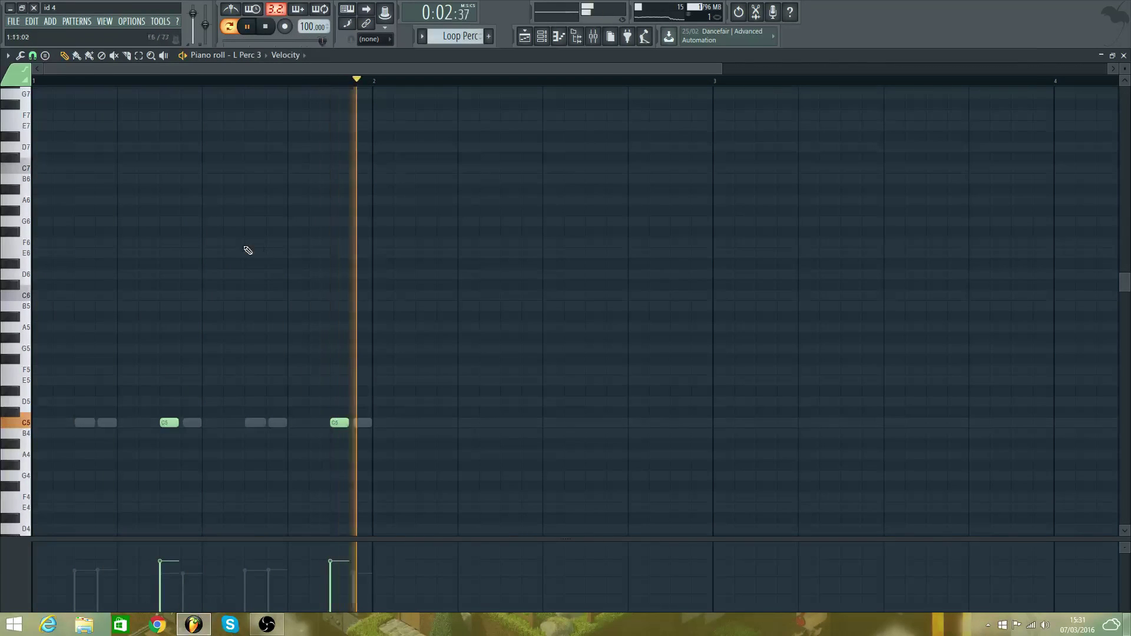
- Try the new L Perc 3 note at C#5, check the L Perc 2 channel, and move the note back to C5
drag(166, 423, 169, 407)
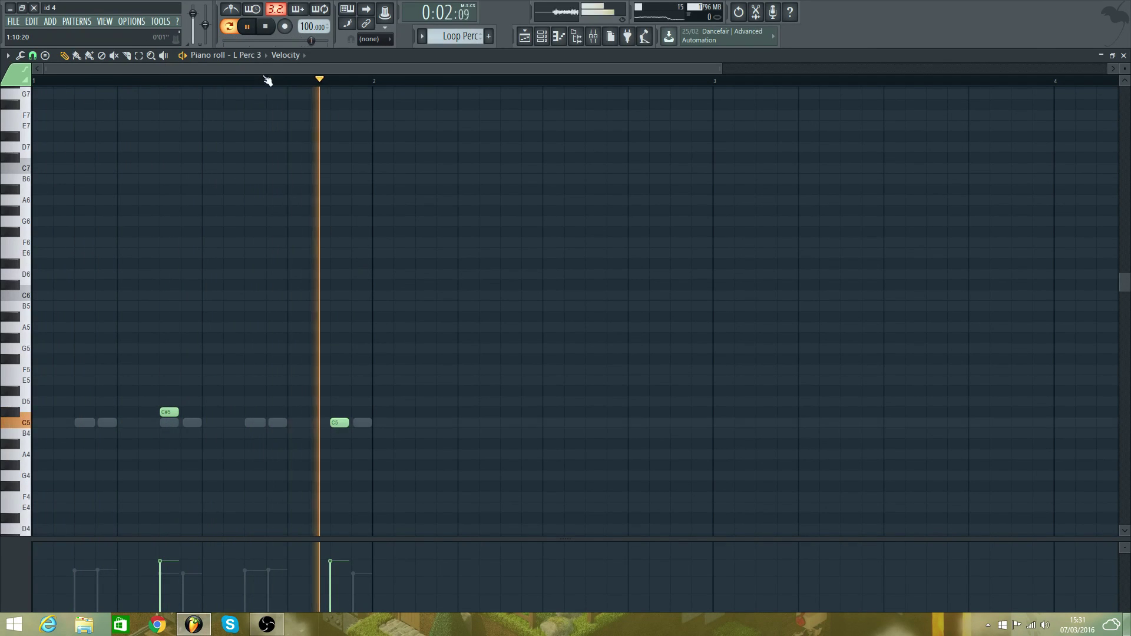
click(252, 54)
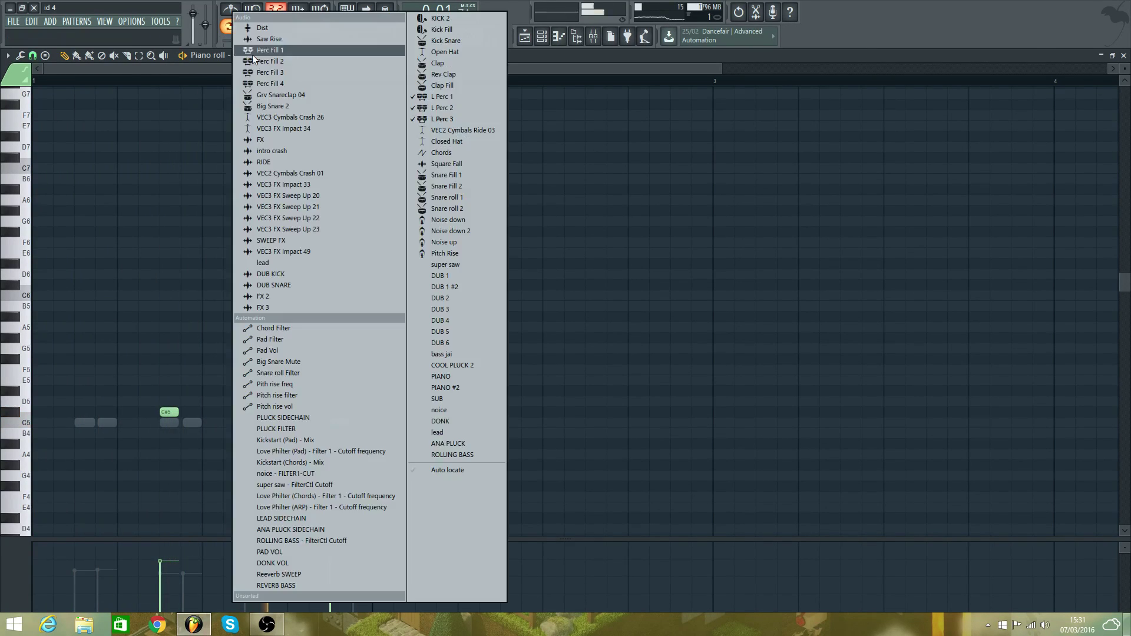
click(436, 110)
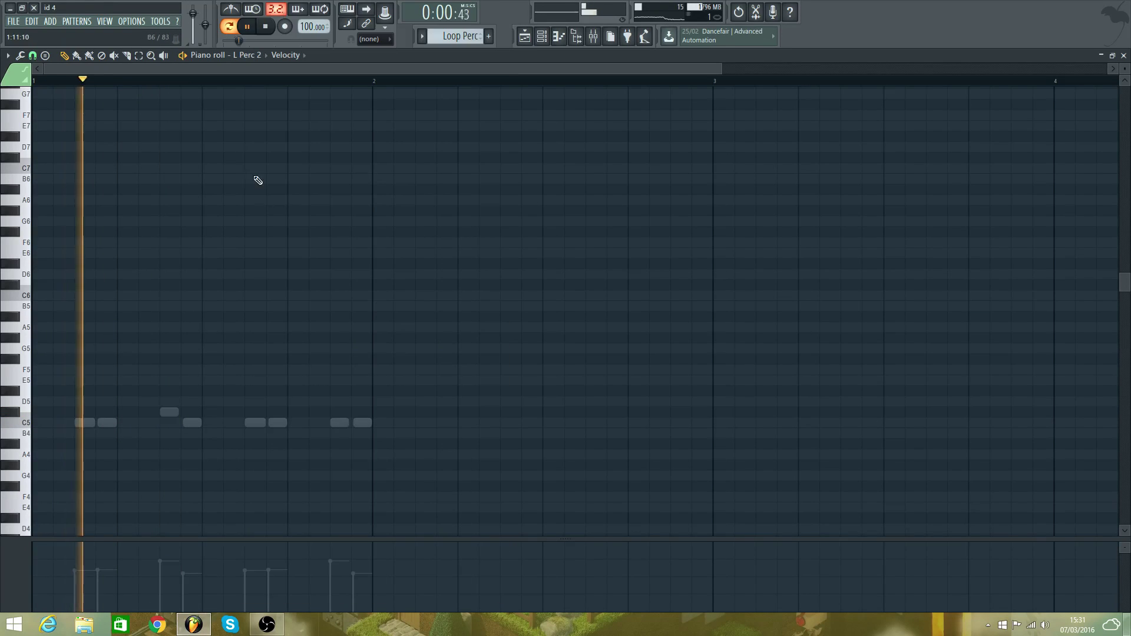
click(252, 56)
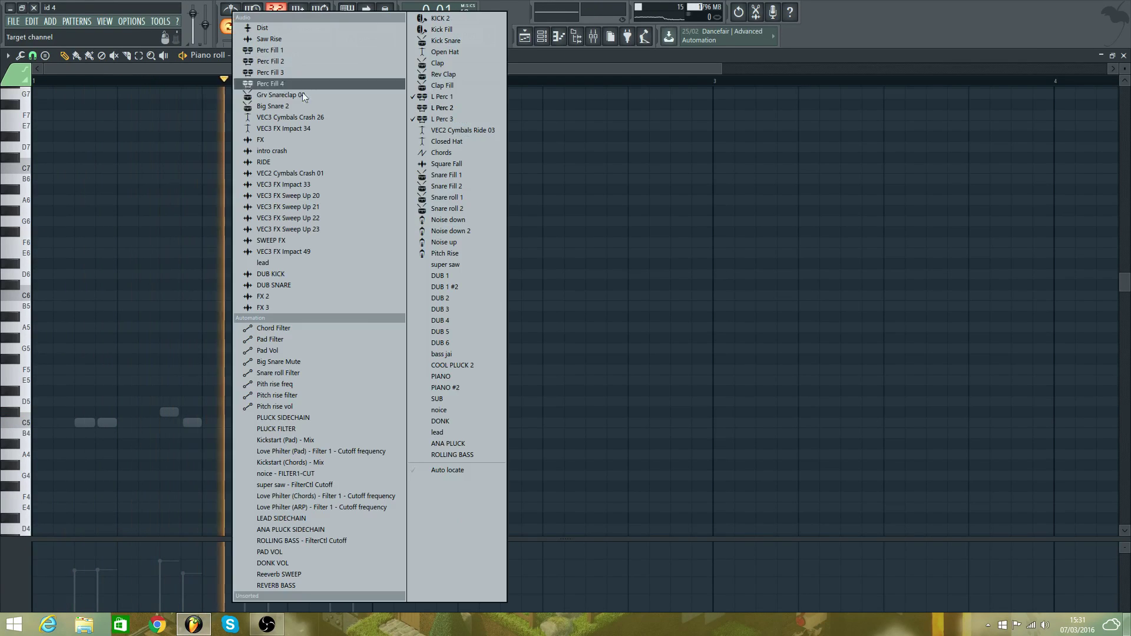
click(430, 98)
click(263, 57)
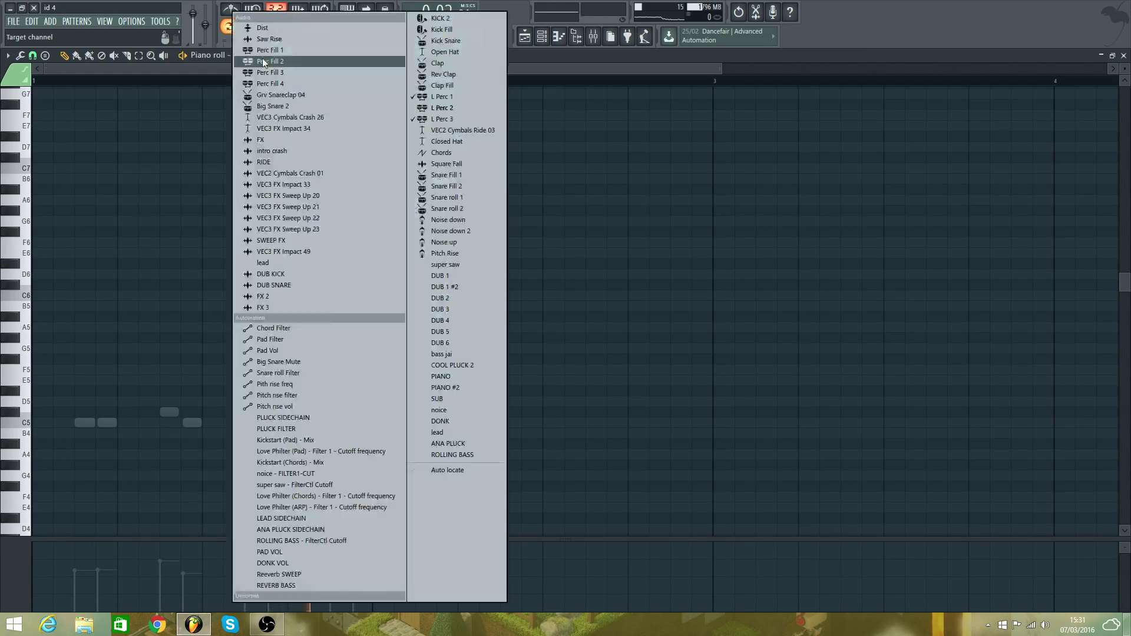
click(481, 118)
mouse_move(168, 412)
mouse_down()
mouse_move(169, 442)
mouse_move(169, 423)
mouse_up()
- Return to the playlist and audition the arrangement in song mode around bars 87, 34, 59 and 71
click(524, 36)
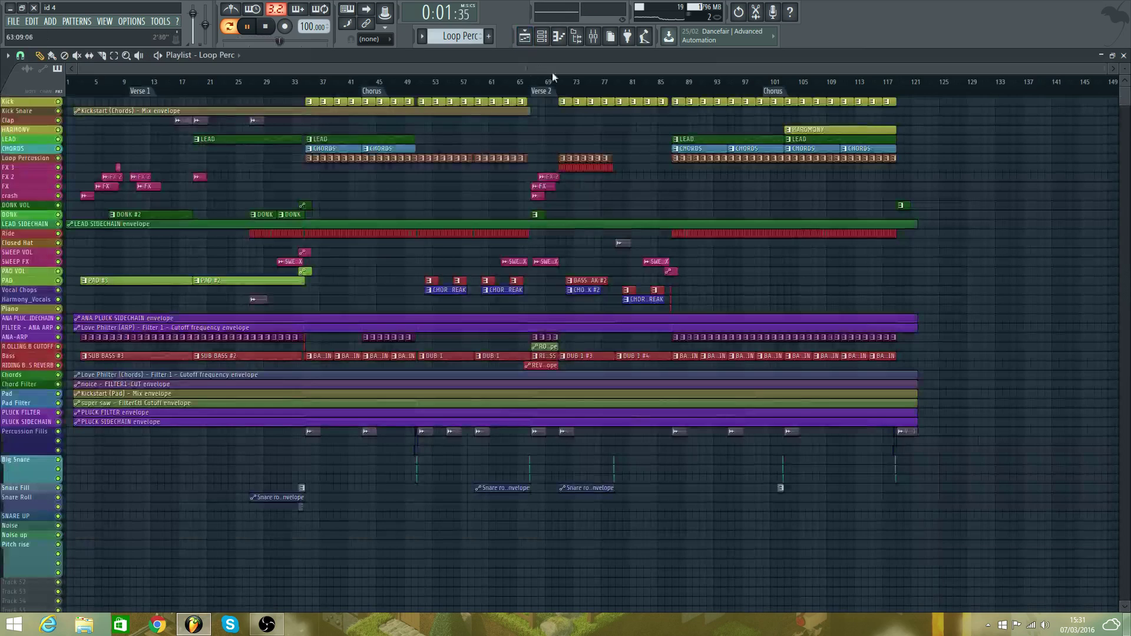
click(677, 93)
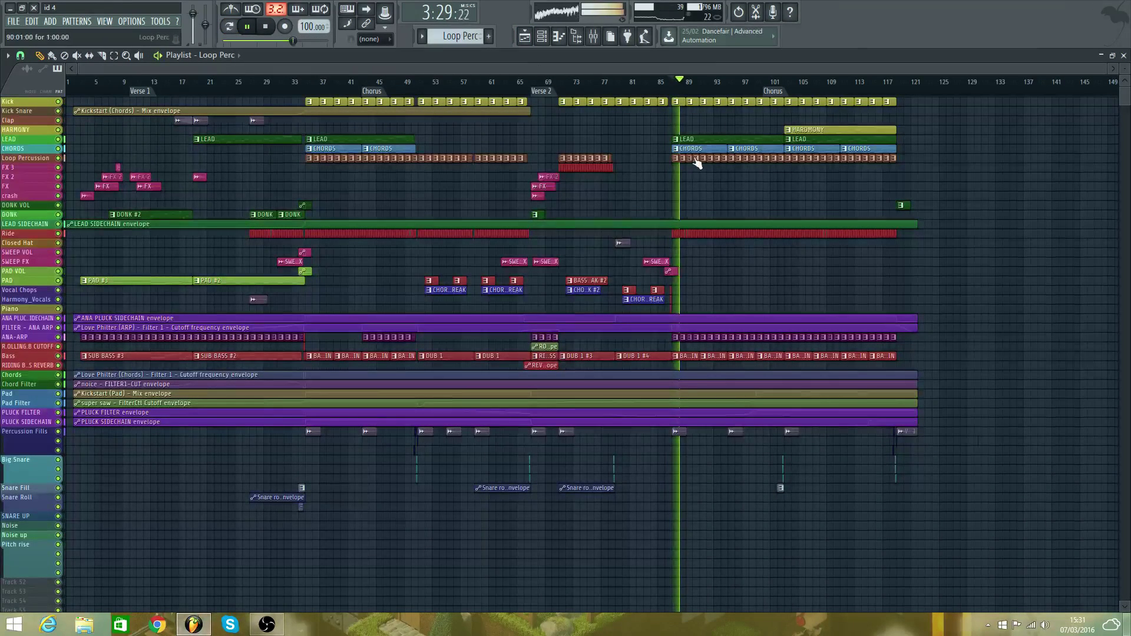
click(309, 91)
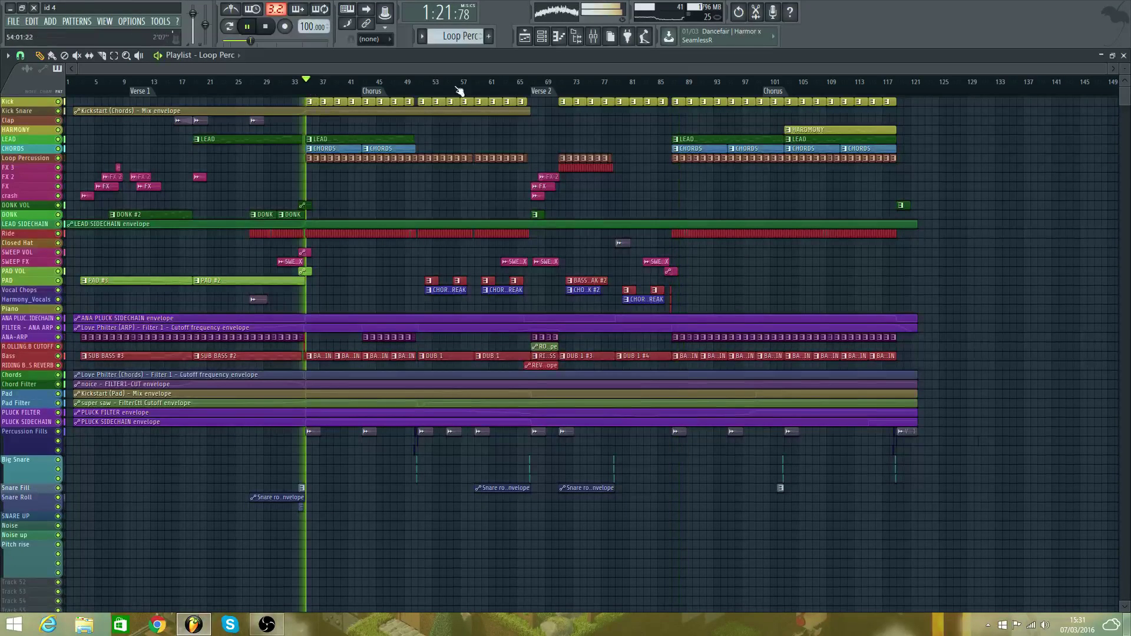
click(481, 93)
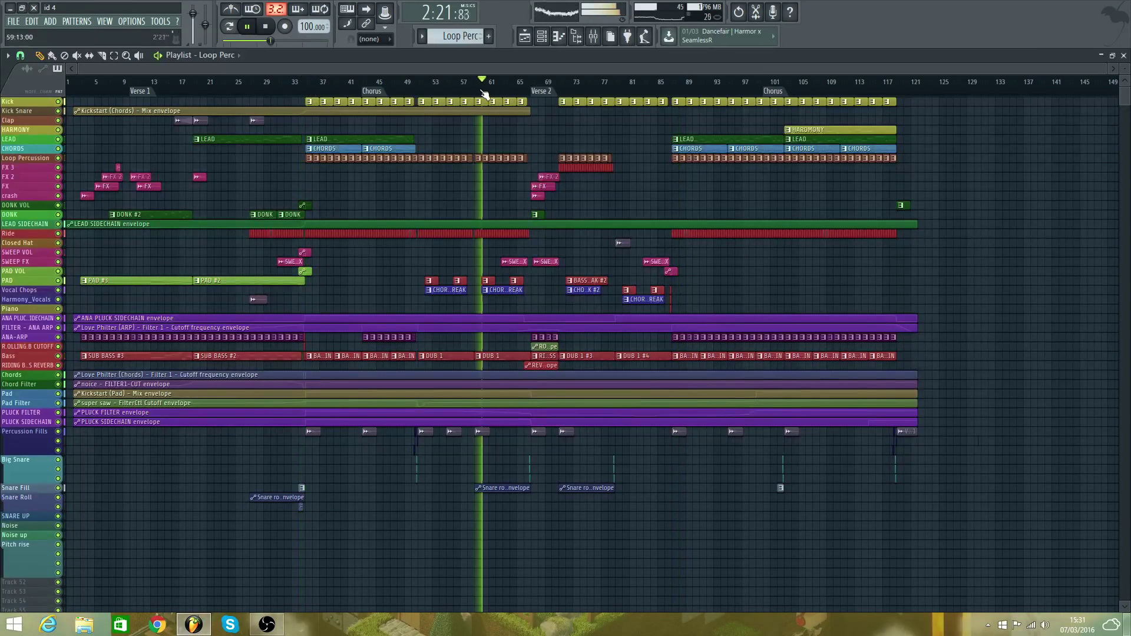
click(563, 94)
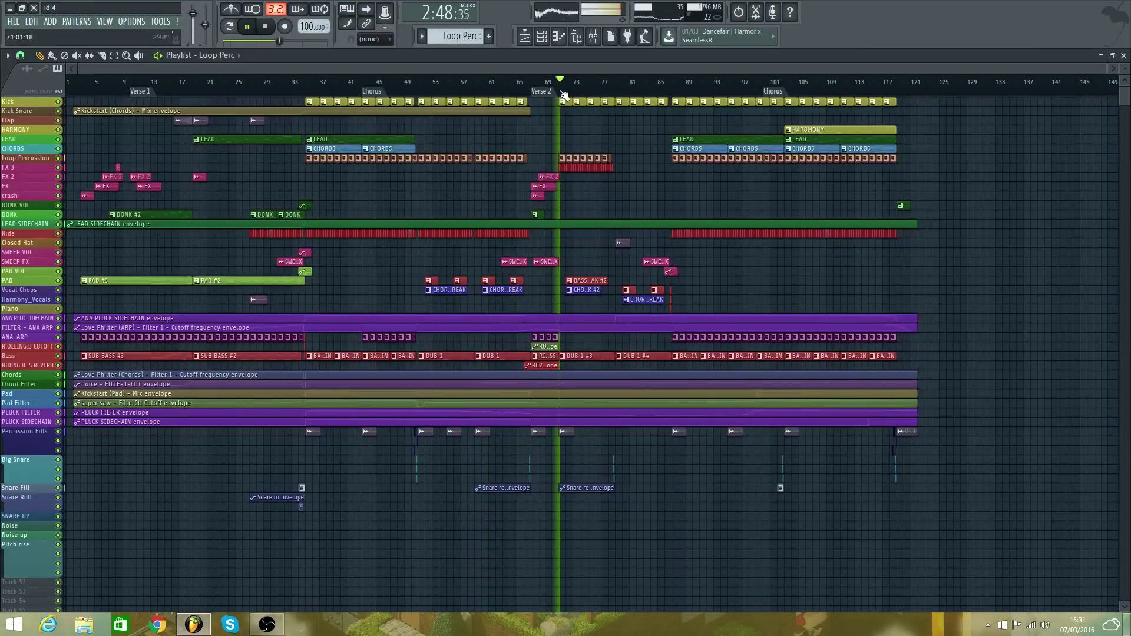
- Open the Loop Perc pattern's L Perc 1 notes and delete the C5 notes at 1:03:00 and 1:11:00
double_click(576, 157)
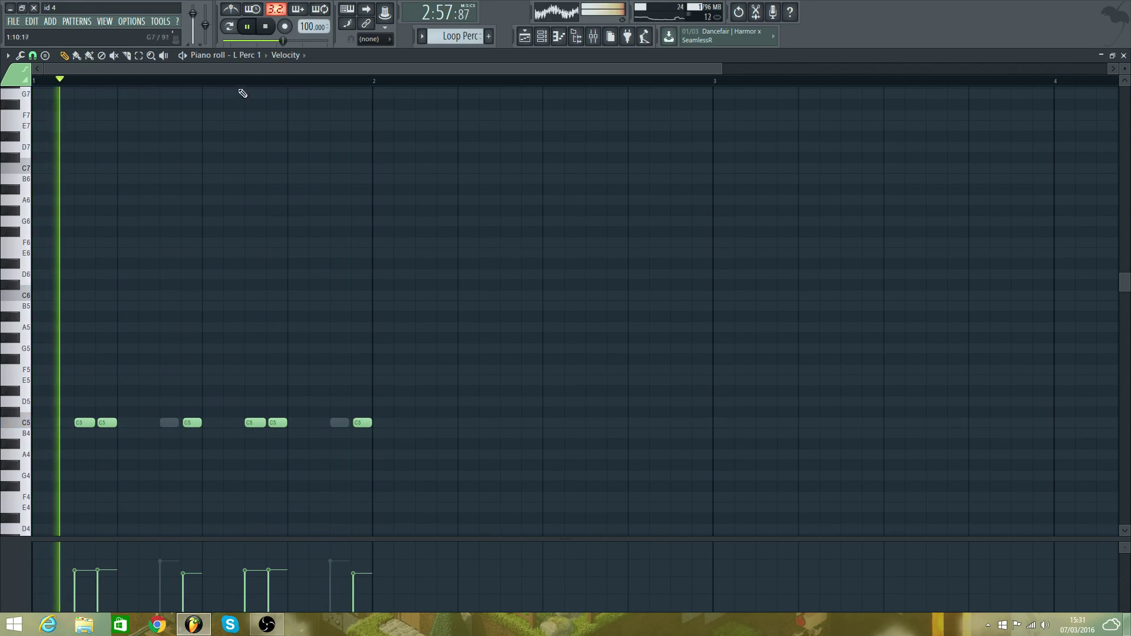
click(256, 57)
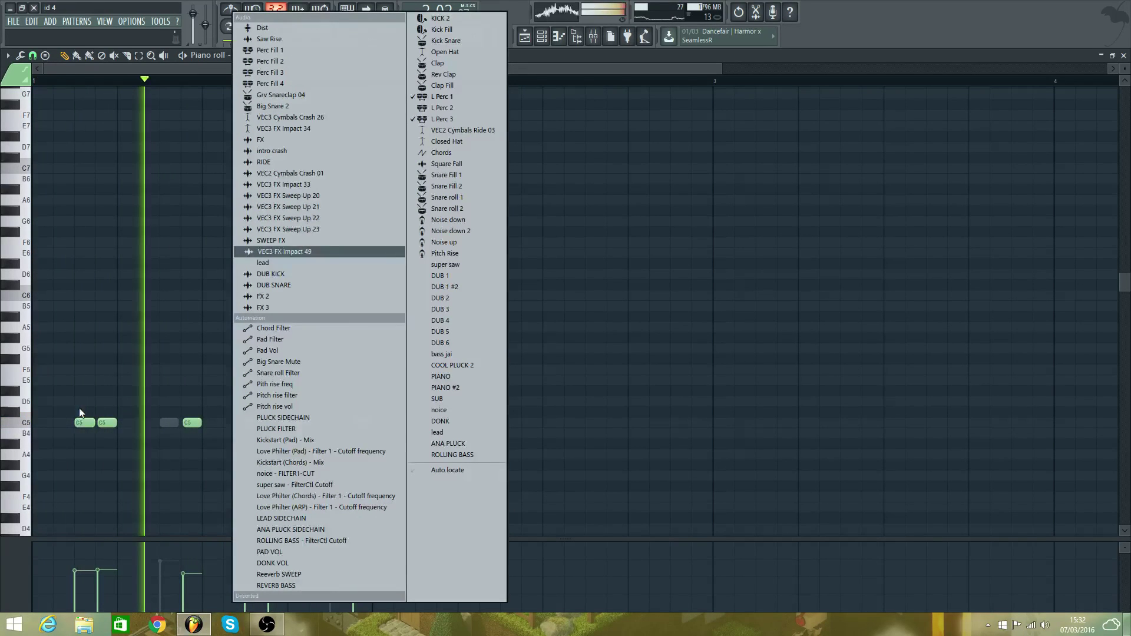
right_click(85, 422)
right_click(254, 422)
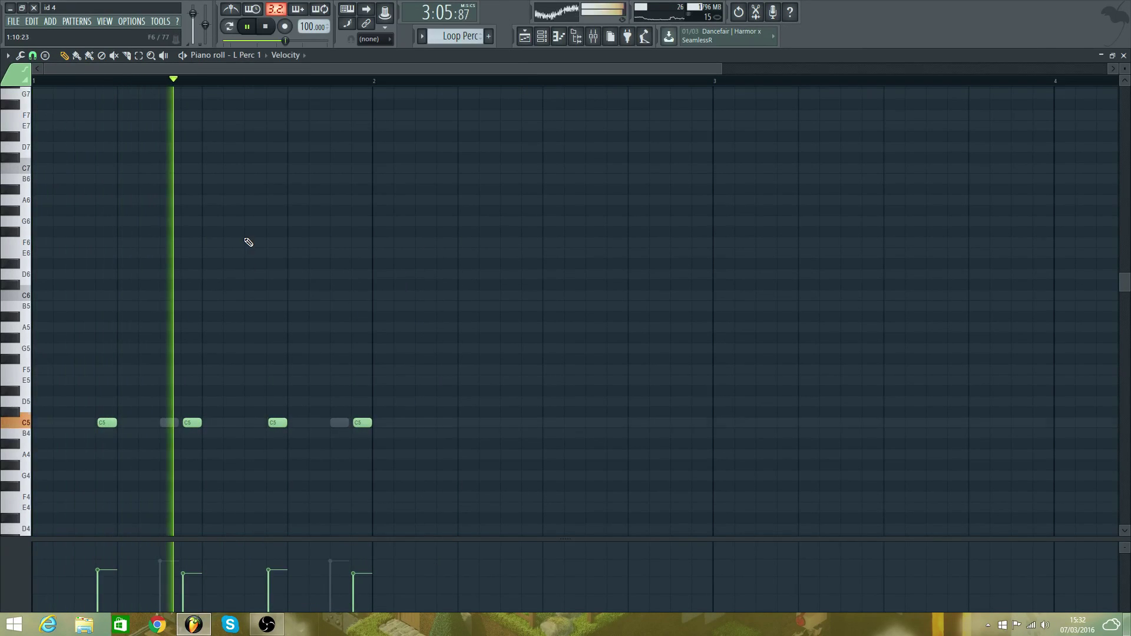
- Add C5 notes at 1:03:00 and 1:11:00 in L Perc 3, and play the Loop Perc pattern on its own
click(253, 57)
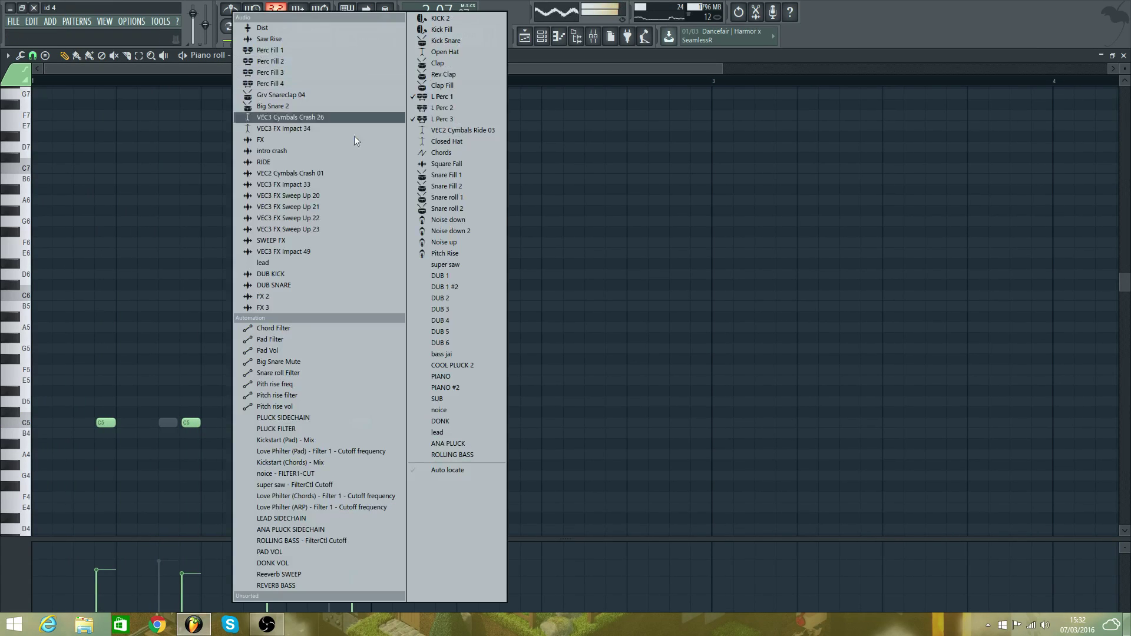
click(480, 188)
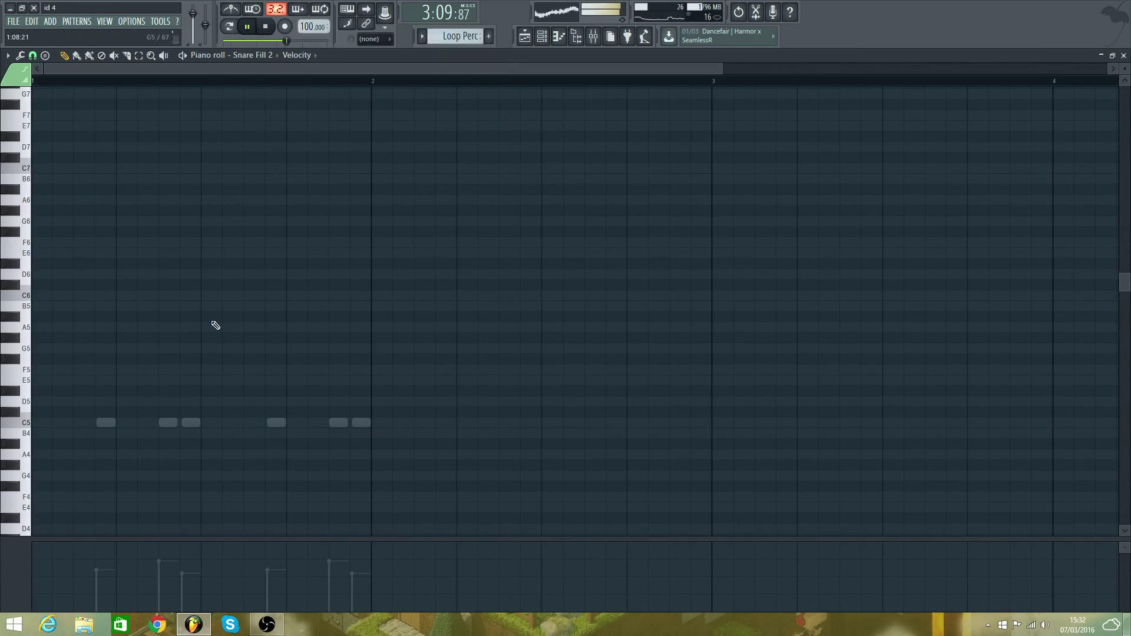
click(259, 57)
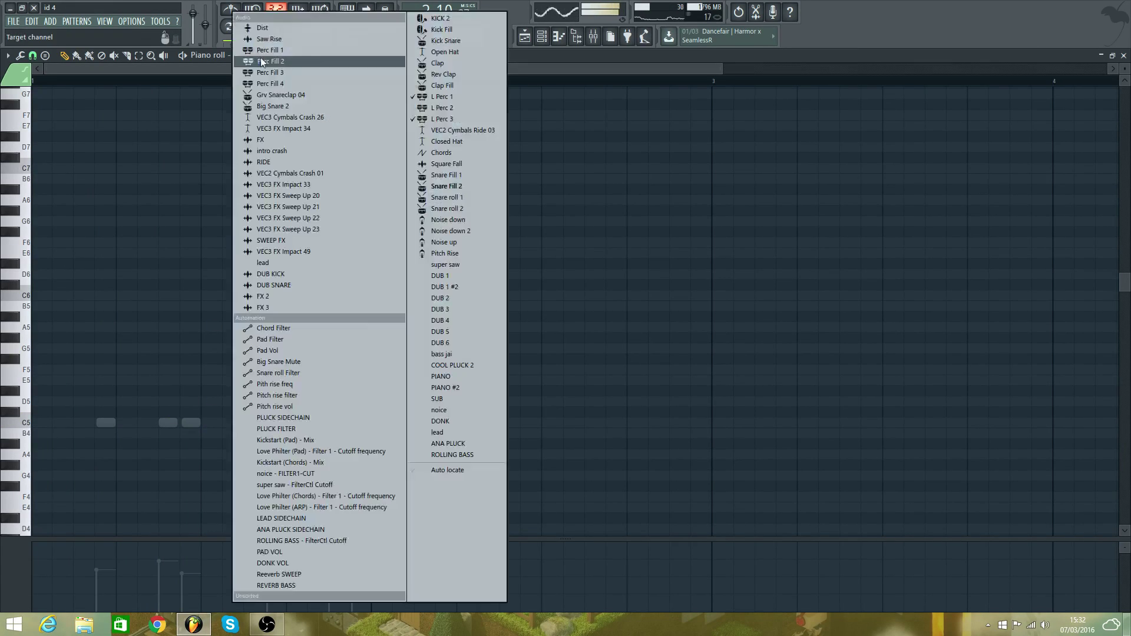
click(475, 186)
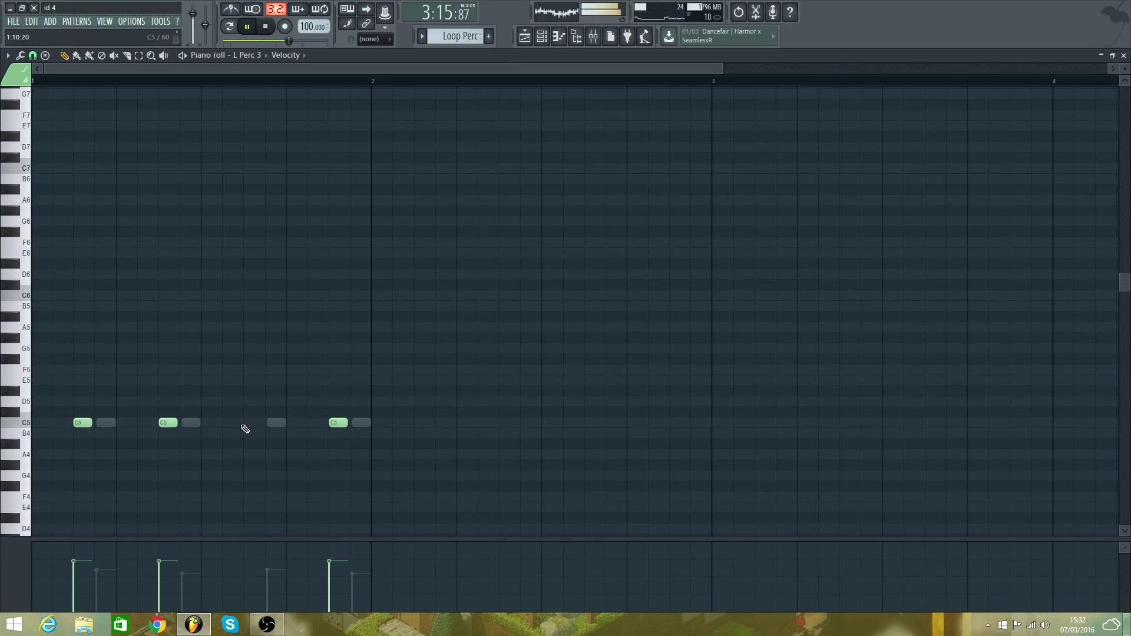
key(space)
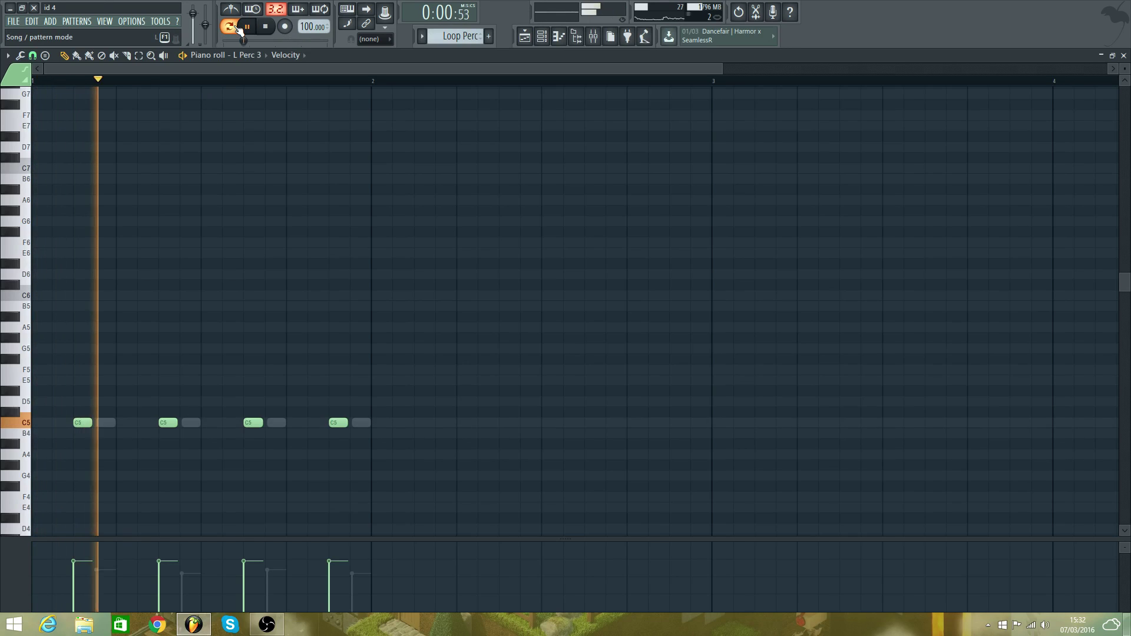
- Try a C5 note at 1:06:00 on the Snare Fill 2 channel and remove it again
click(254, 55)
click(446, 186)
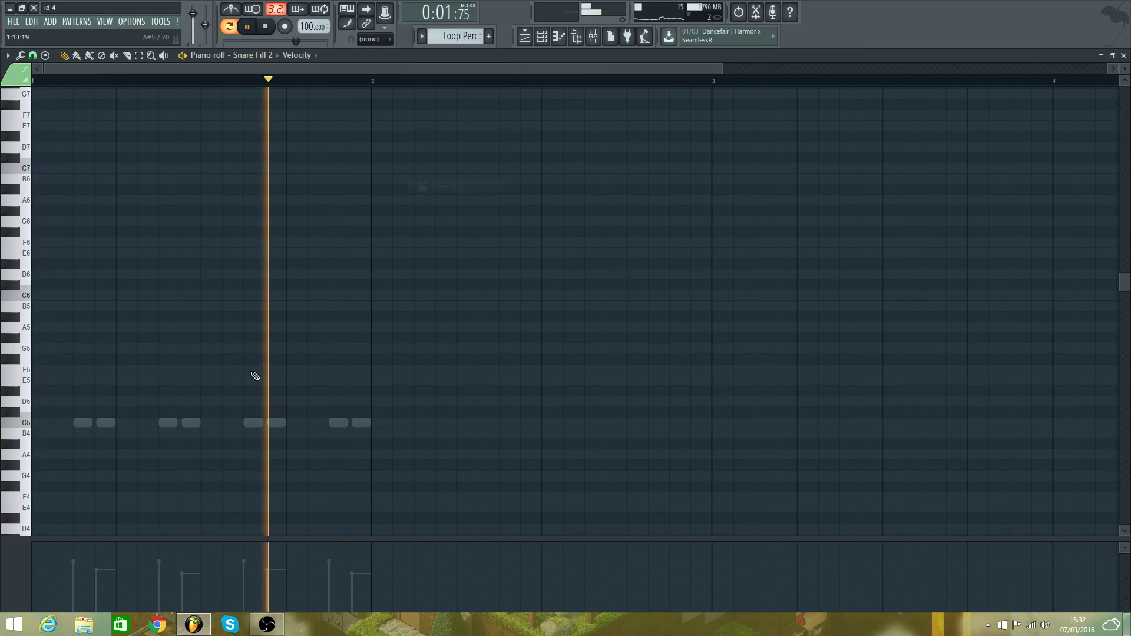
click(146, 423)
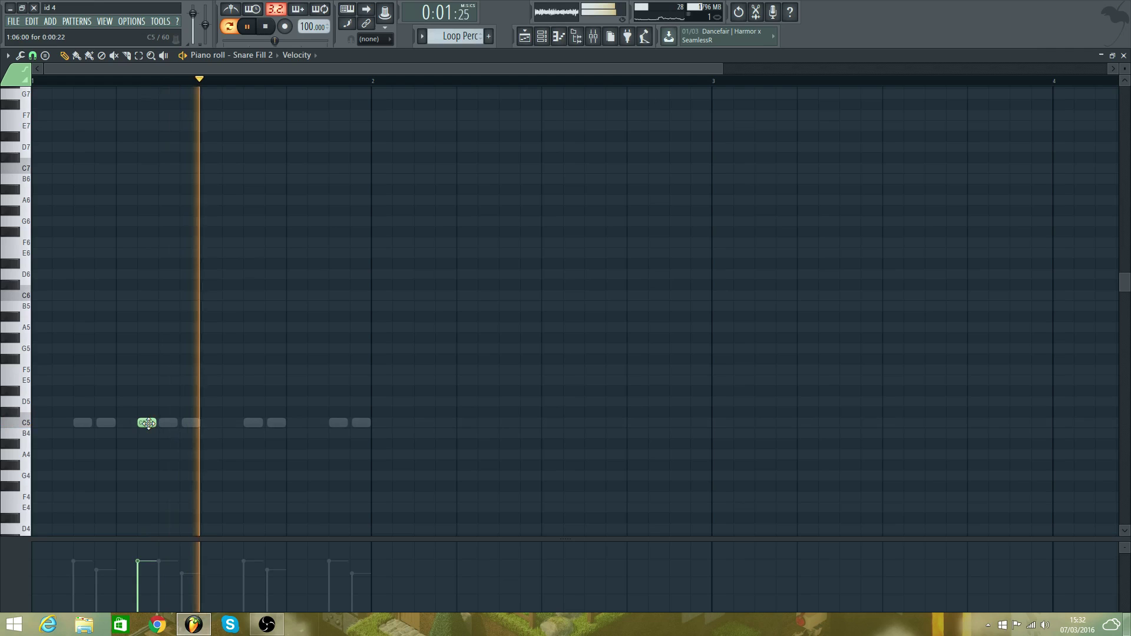
right_click(148, 424)
- Switch to the L Perc 2 channel, try a C5 note at 1:05:00, and remove it
click(253, 57)
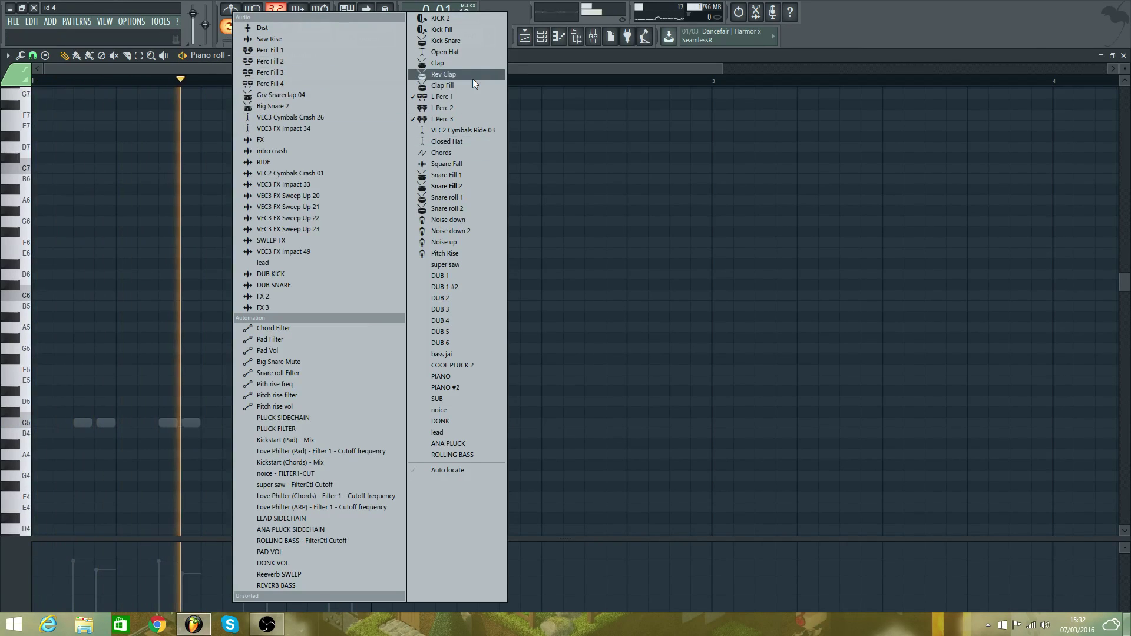
click(465, 108)
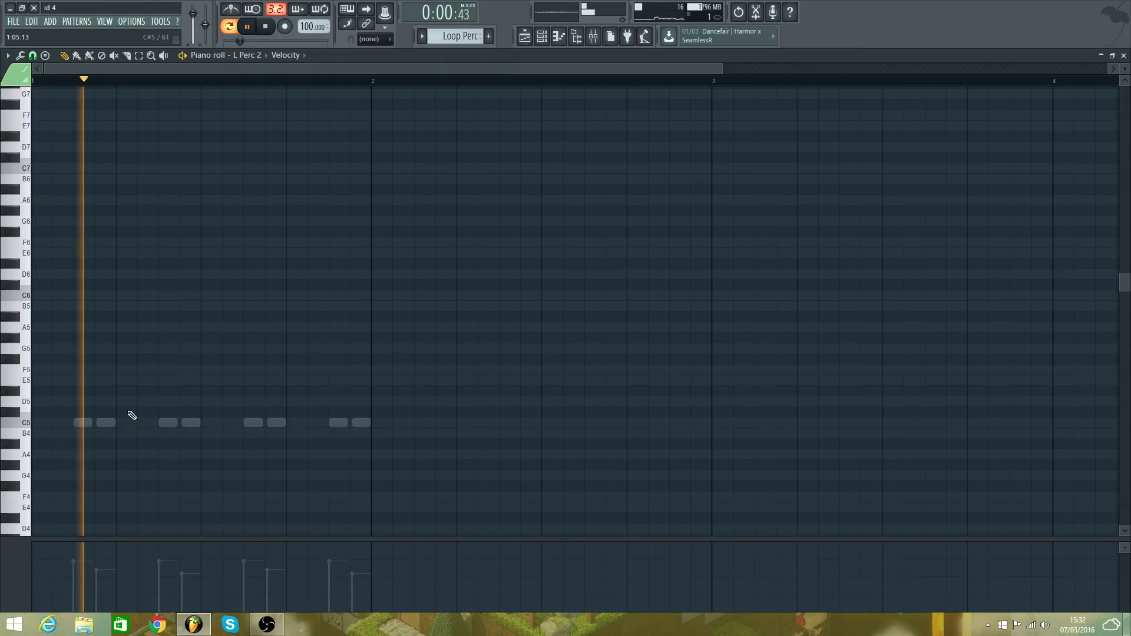
click(125, 433)
right_click(127, 430)
key(space)
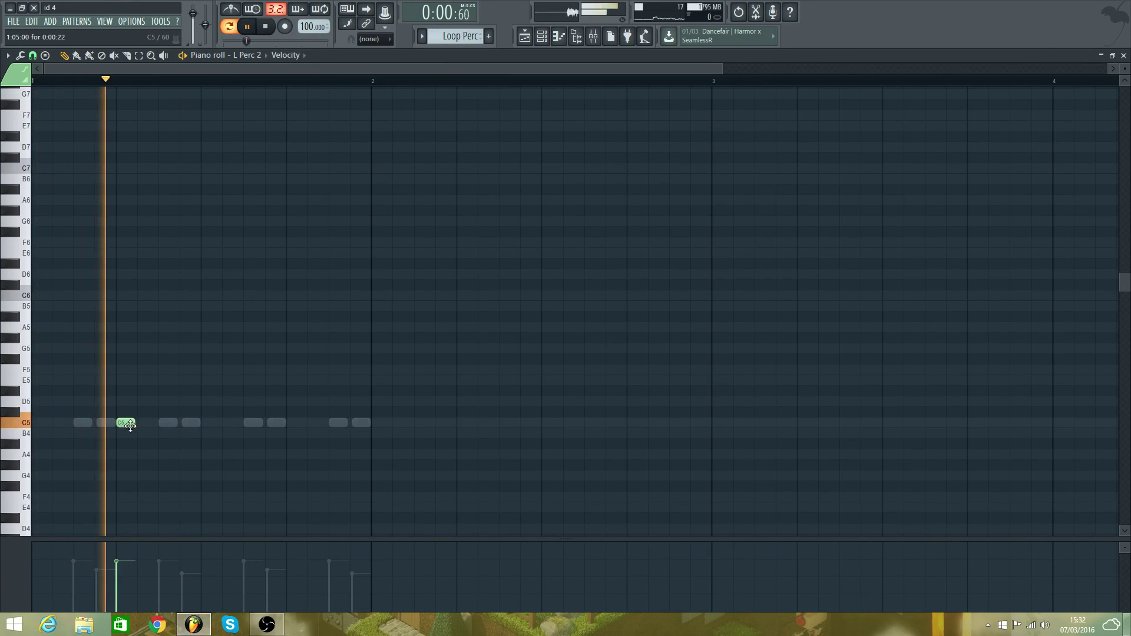
right_click(124, 423)
- Replay the pattern with the metronome on and add L Perc 2 C5 notes at 1:02:00, 1:06:00, 1:10:00 and 1:14:00
key(space)
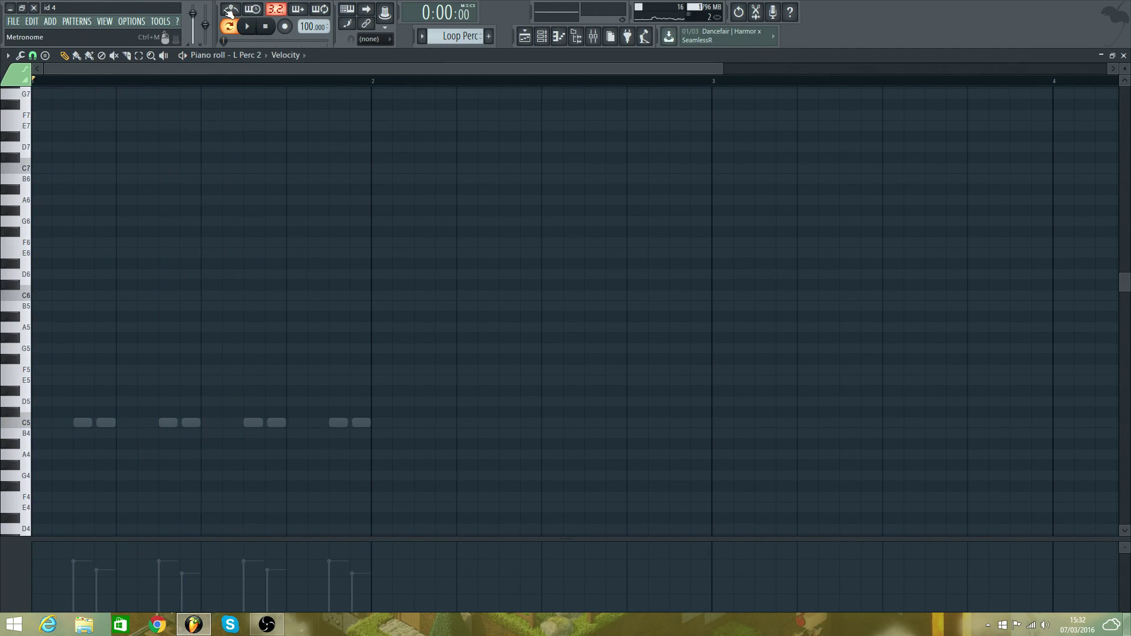
key(space)
click(148, 424)
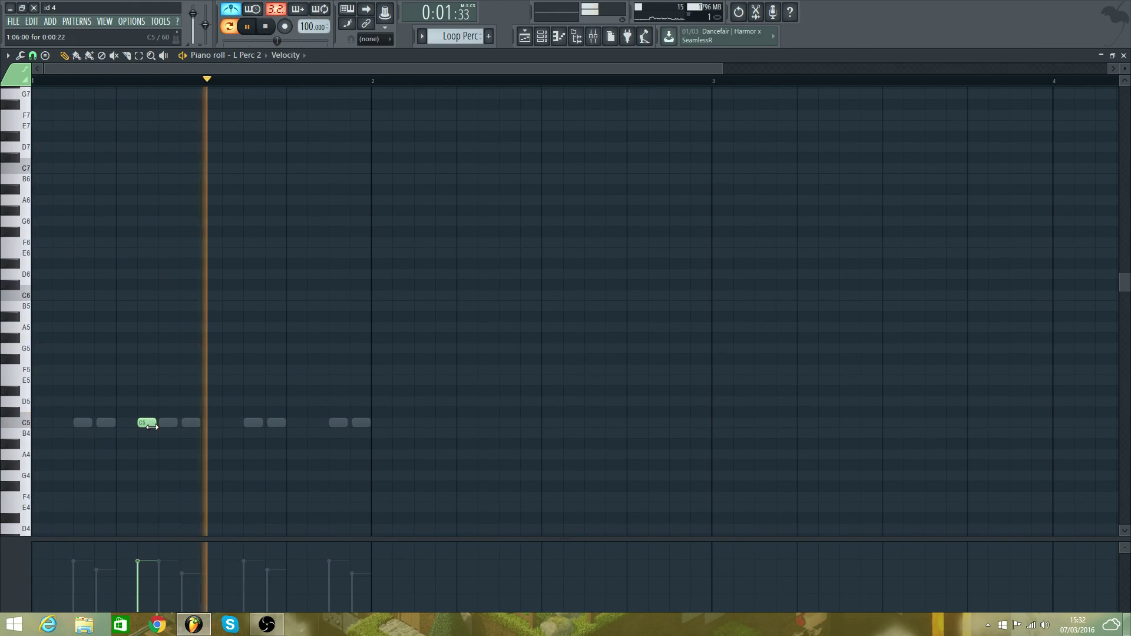
key(space)
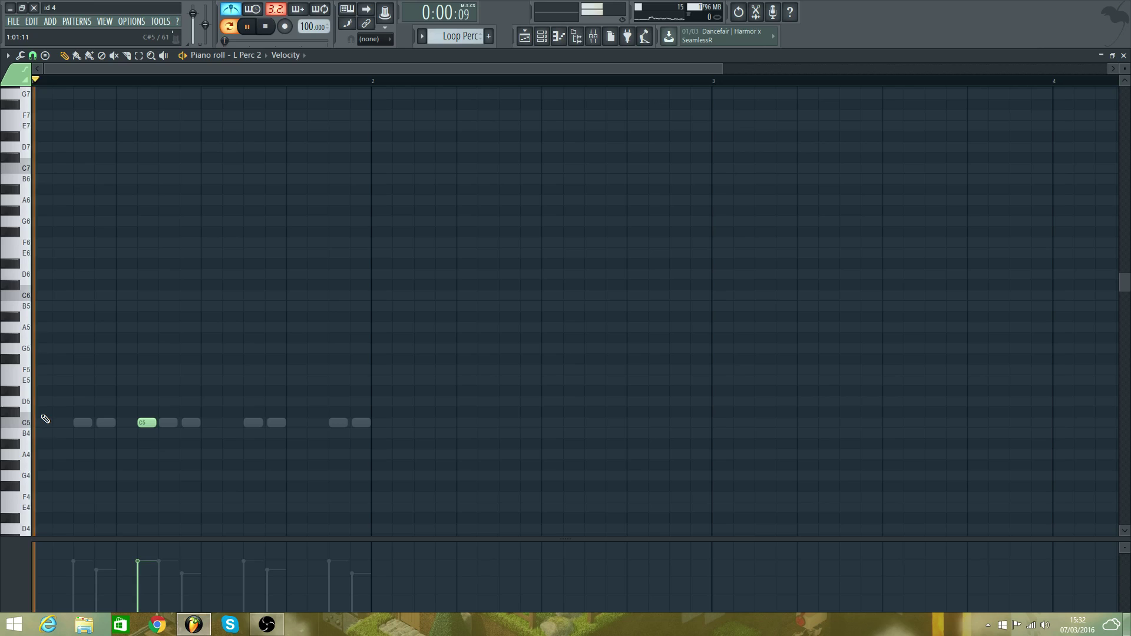
click(313, 424)
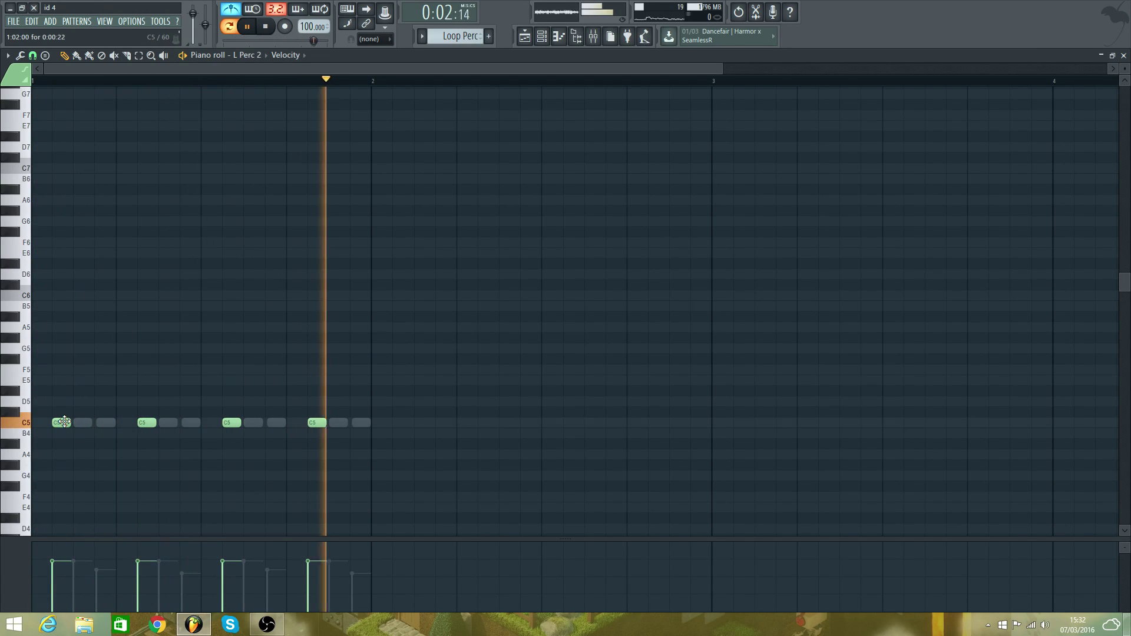
- Replace the L Perc 2 notes at 1:02:00, 1:06:00 and 1:14:00 with C5 notes at 1:05:00 and 1:13:00
right_click(36, 423)
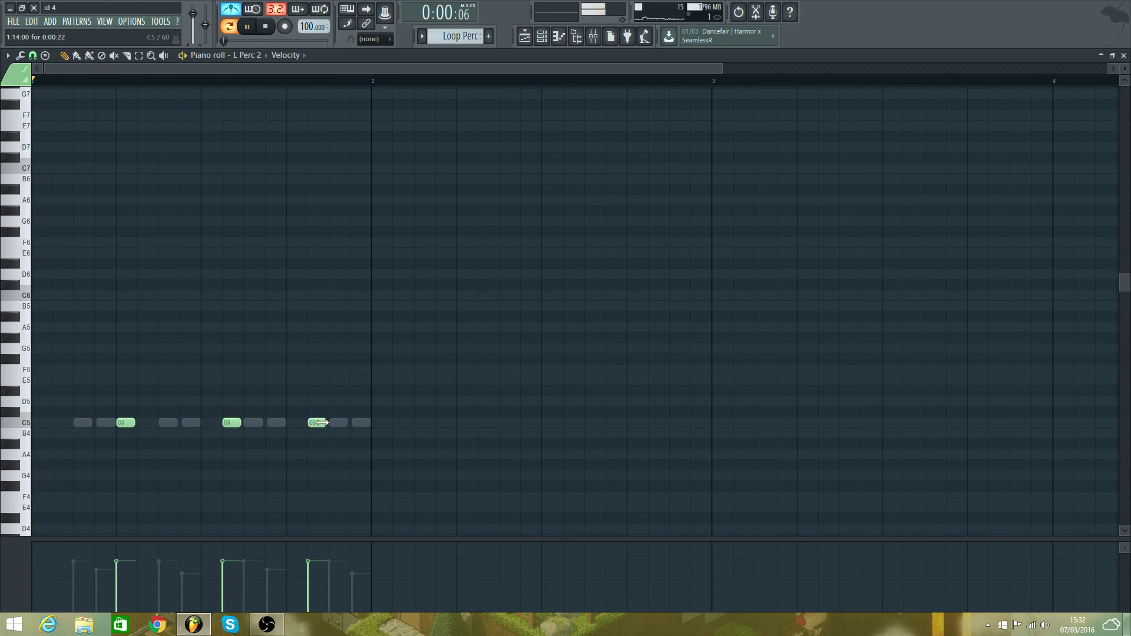
click(295, 422)
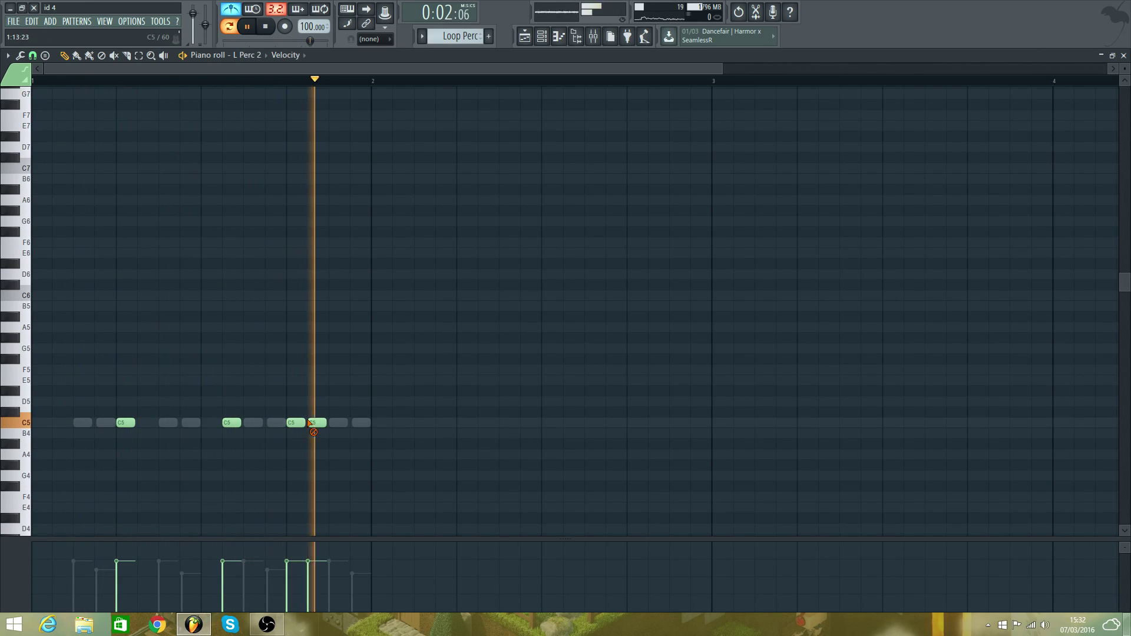
right_click(318, 423)
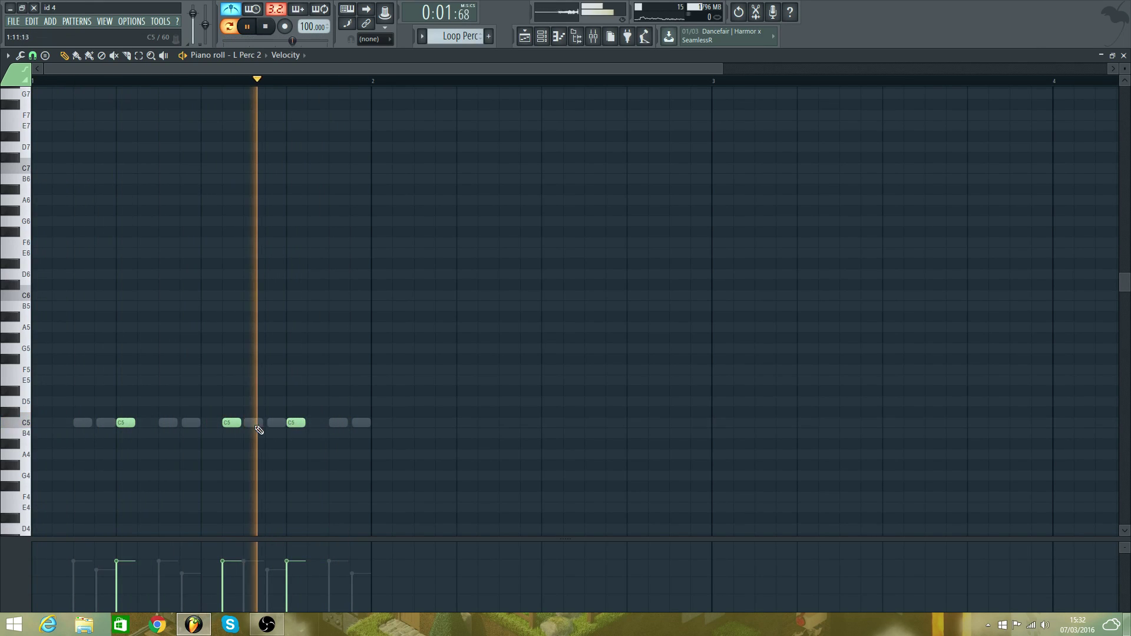
- Remove the L Perc 2 note at 1:10:00 and play the arrangement from about bar 35
right_click(232, 423)
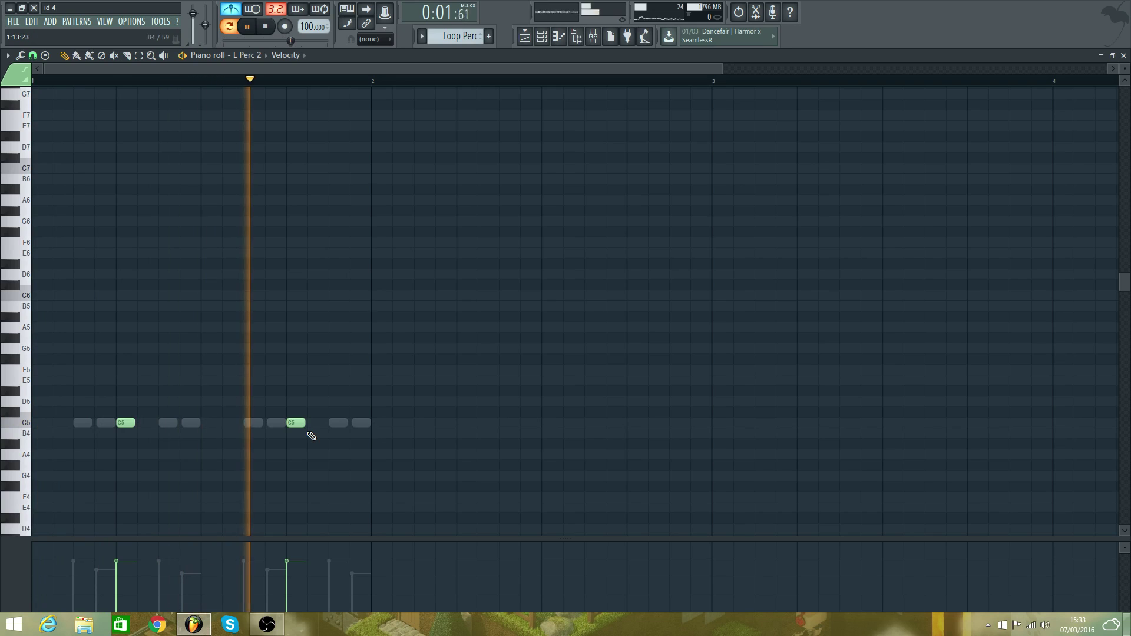
click(532, 39)
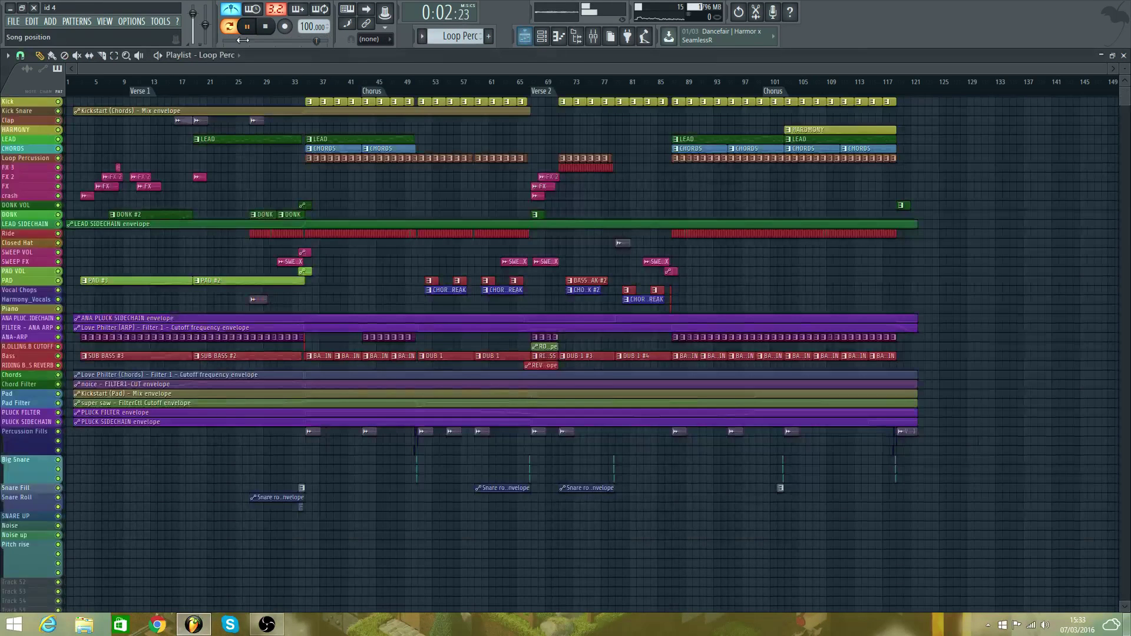
click(305, 91)
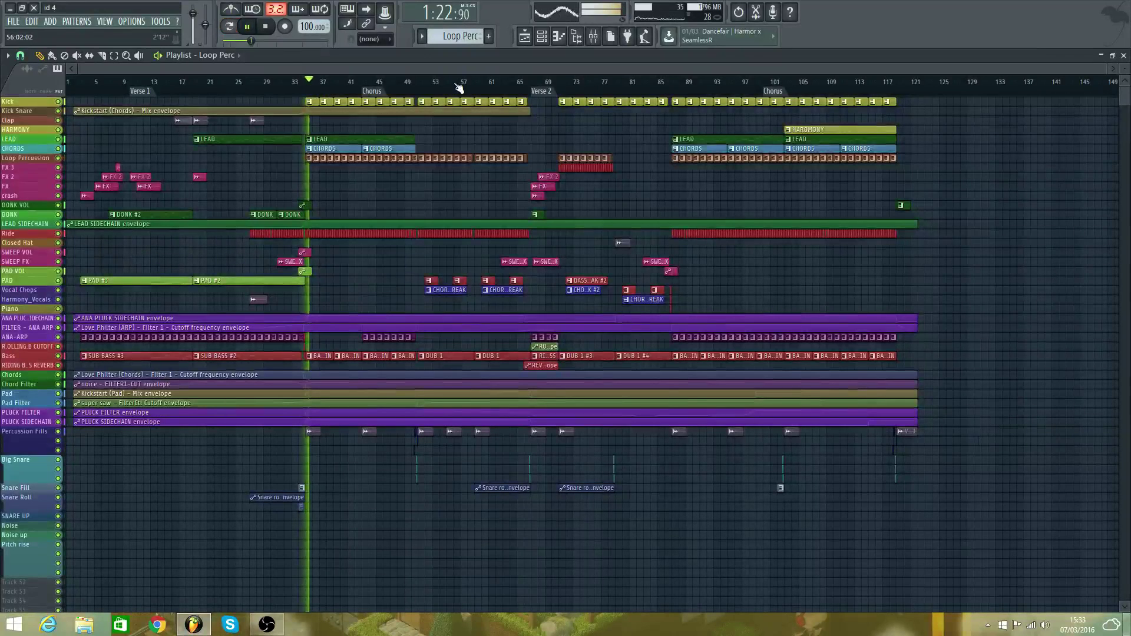
- Reopen the Loop Perc pattern from its playlist clip and listen to the loop with the L Perc 1 notes shown
double_click(323, 157)
key(space)
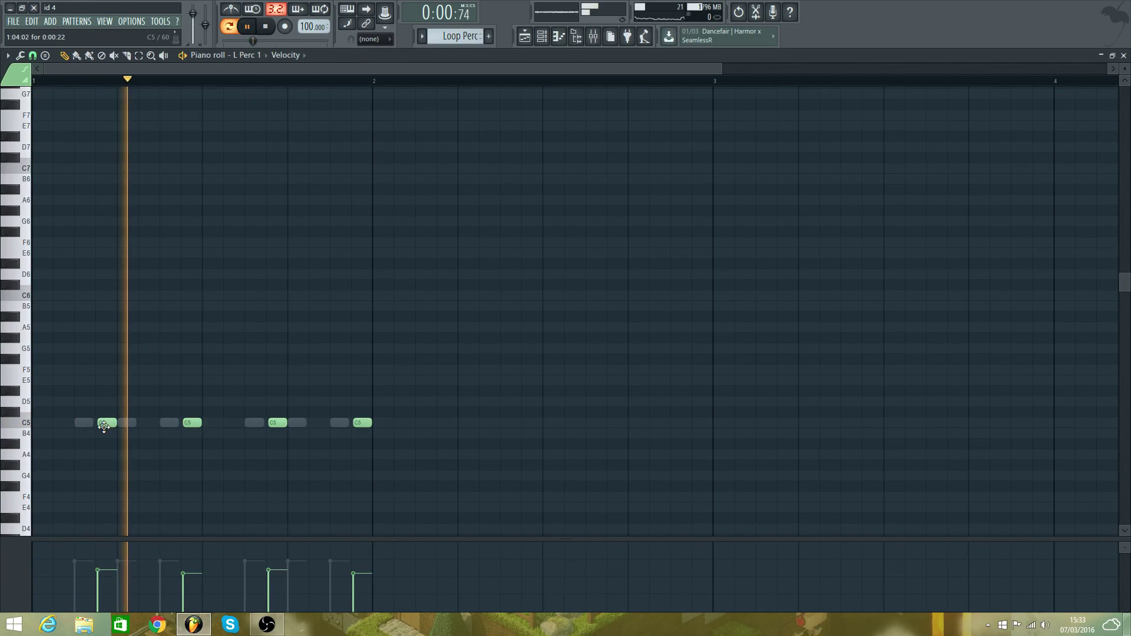
key(space)
key(space)
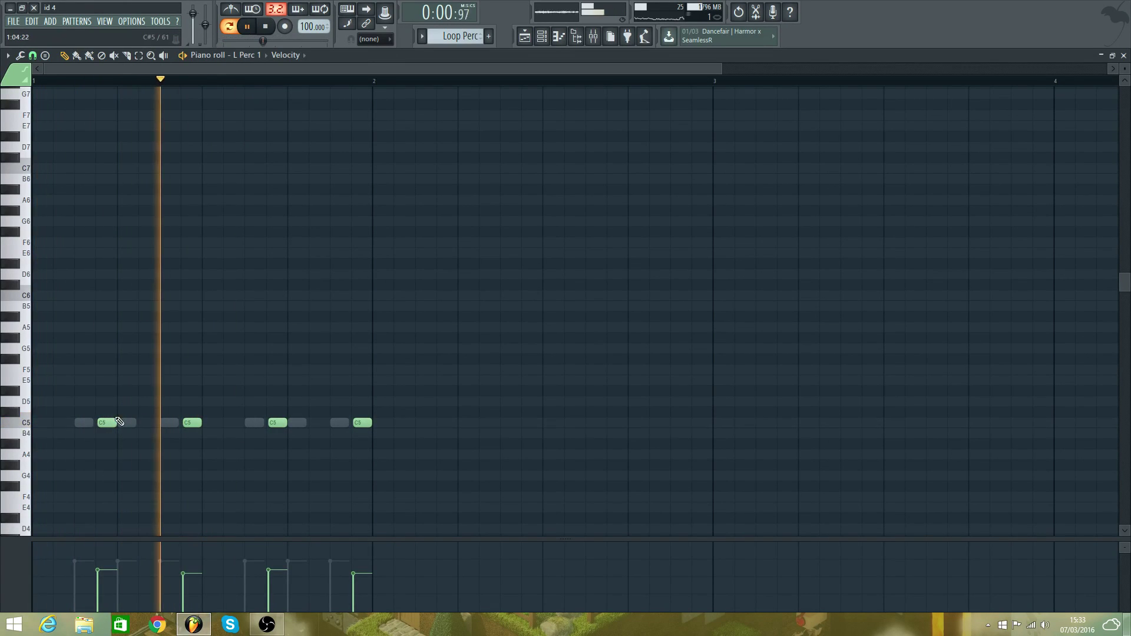
mouse_move(106, 423)
mouse_down()
mouse_move(107, 414)
mouse_move(108, 424)
mouse_up()
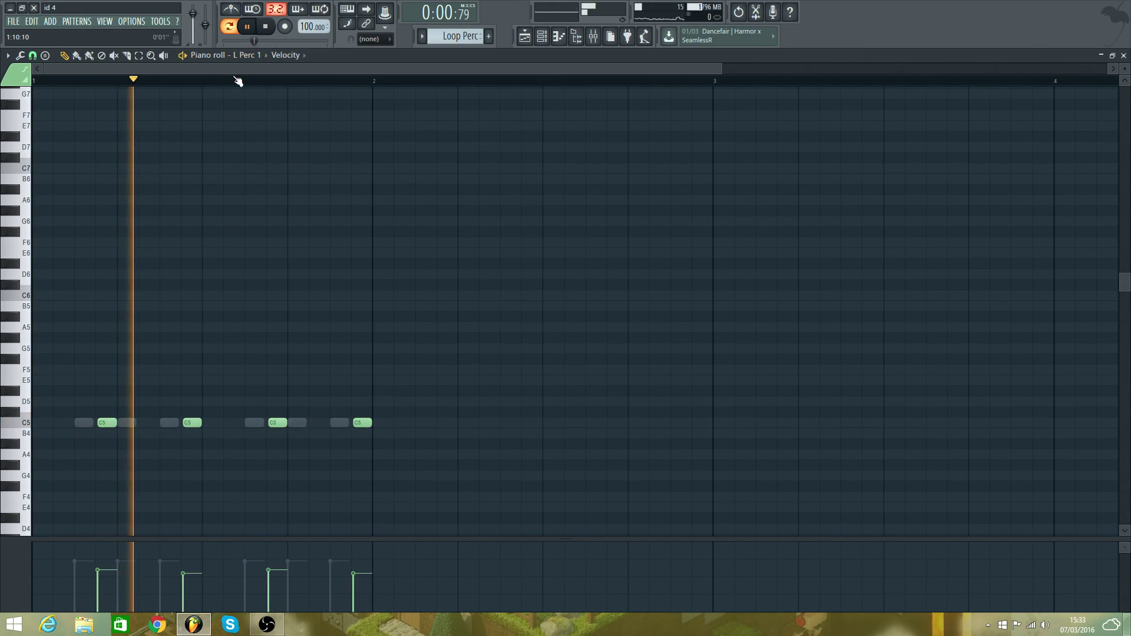
- Switch to the L Perc 2 channel, delete its note at 1:05:00, and replay the pattern
click(247, 54)
click(465, 108)
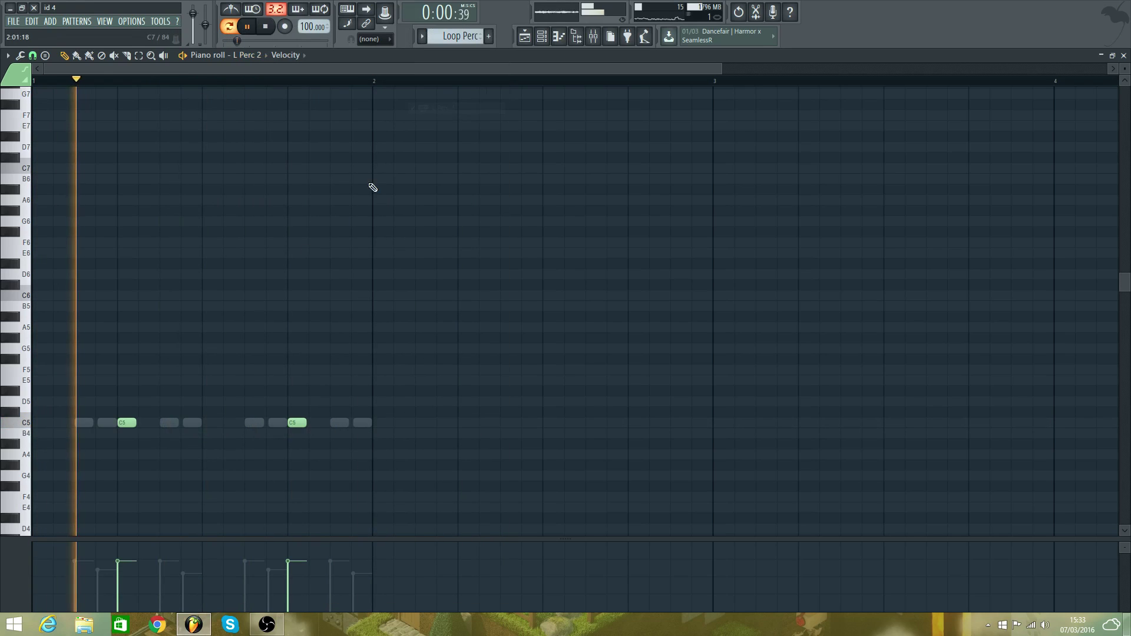
key(space)
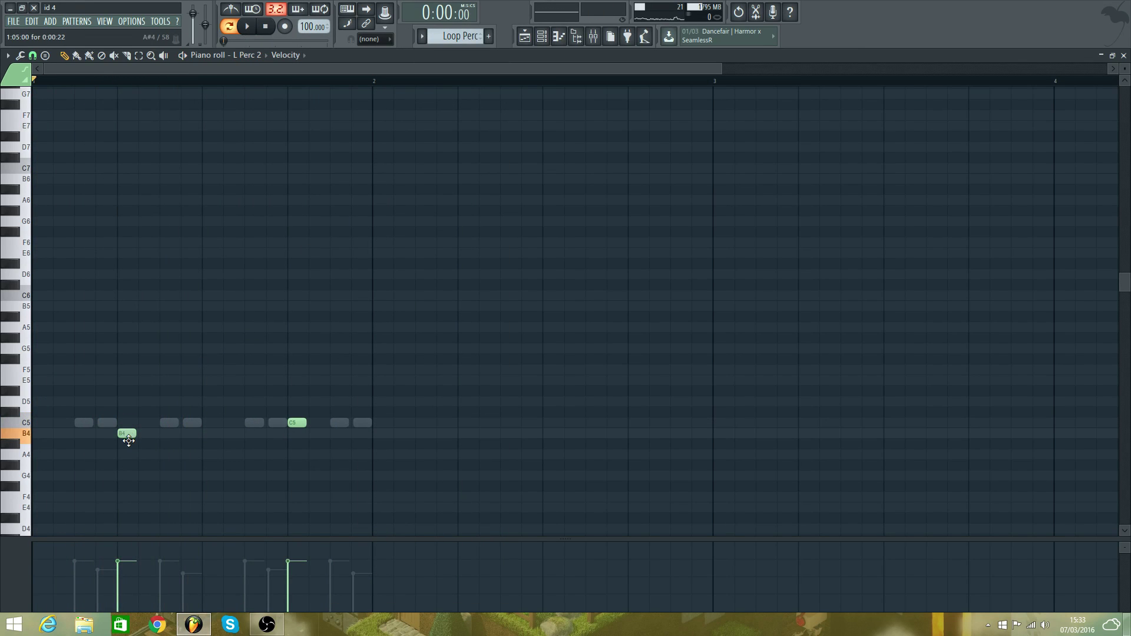
right_click(131, 442)
key(space)
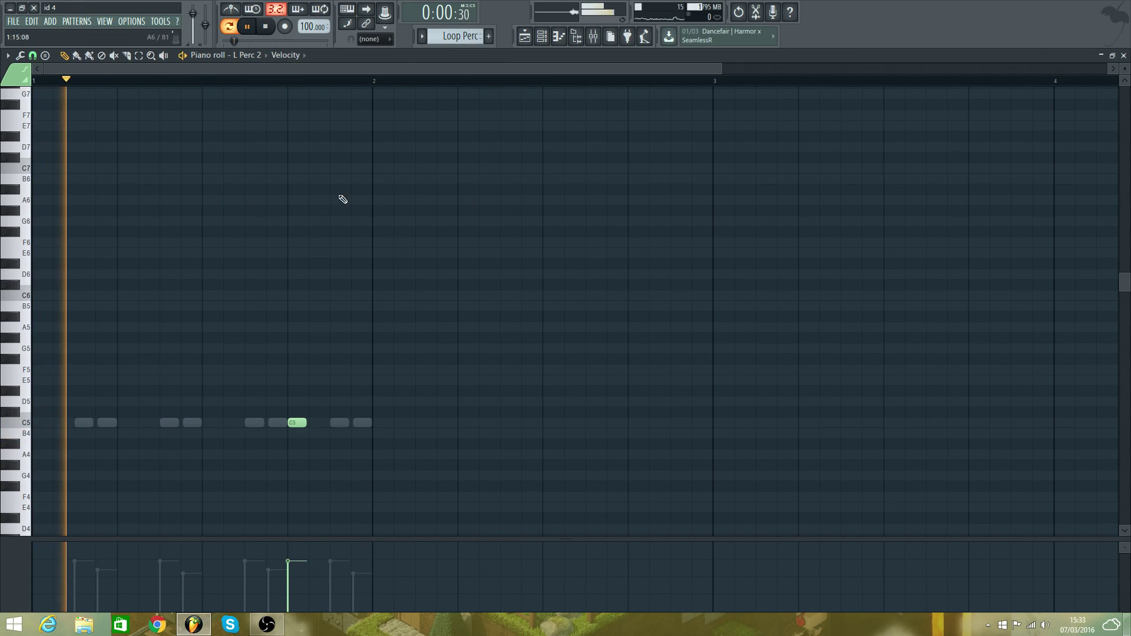
- Try a C5 note at 1:05:00 on the L Perc 1 channel and remove it again
click(248, 55)
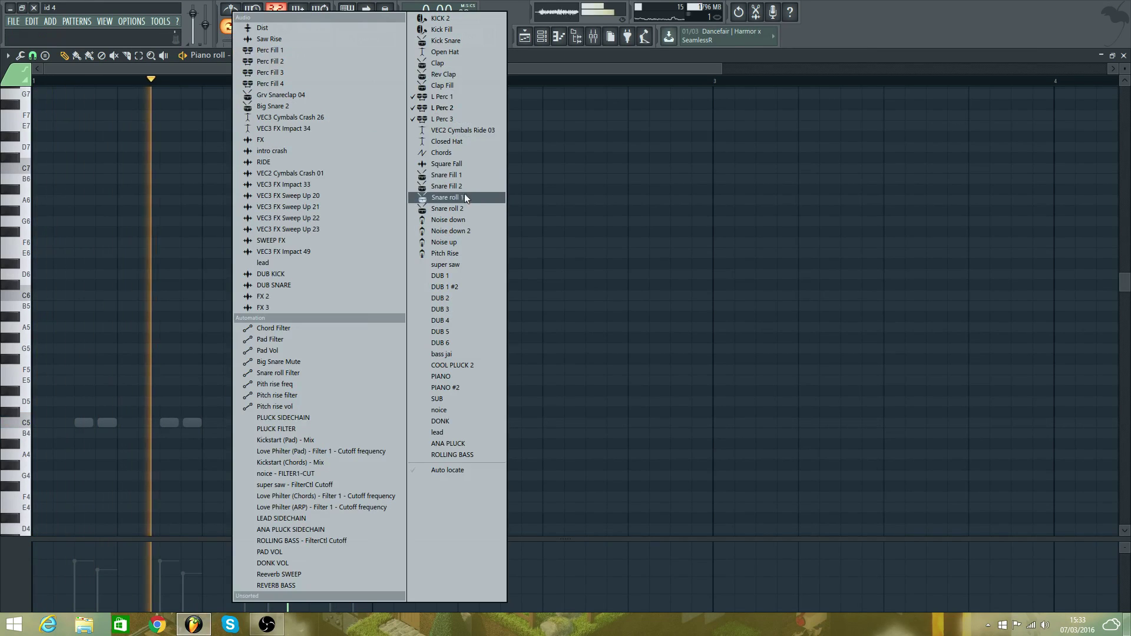
click(475, 97)
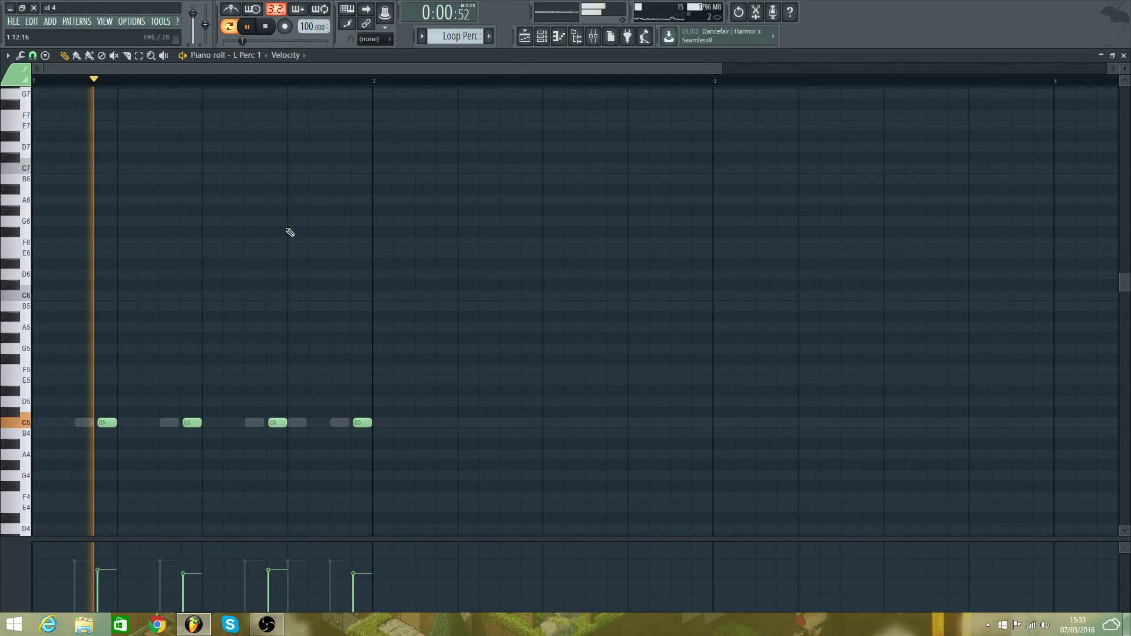
click(126, 423)
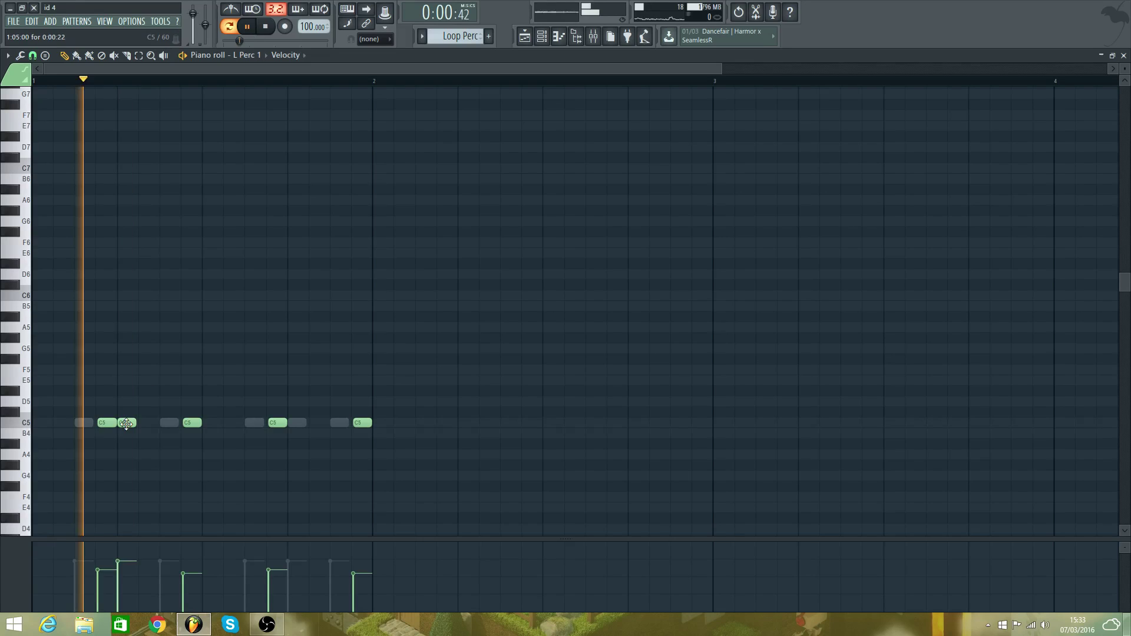
right_click(126, 424)
- Switch to the L Perc 3 channel, try a C5 note at 1:05:00, and remove it
click(295, 55)
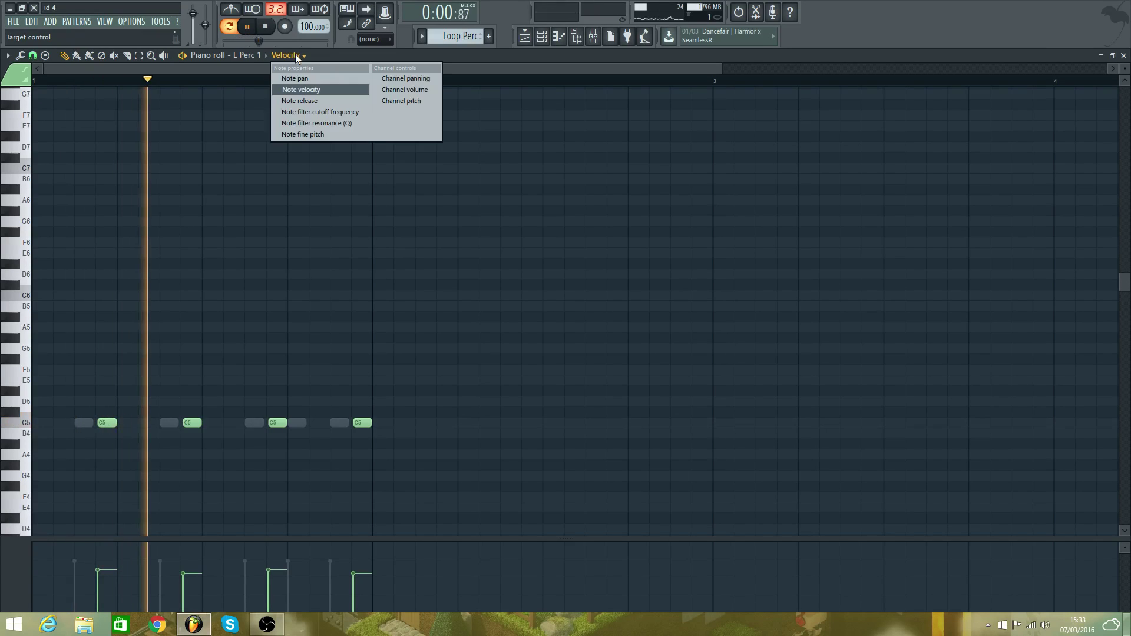
click(248, 55)
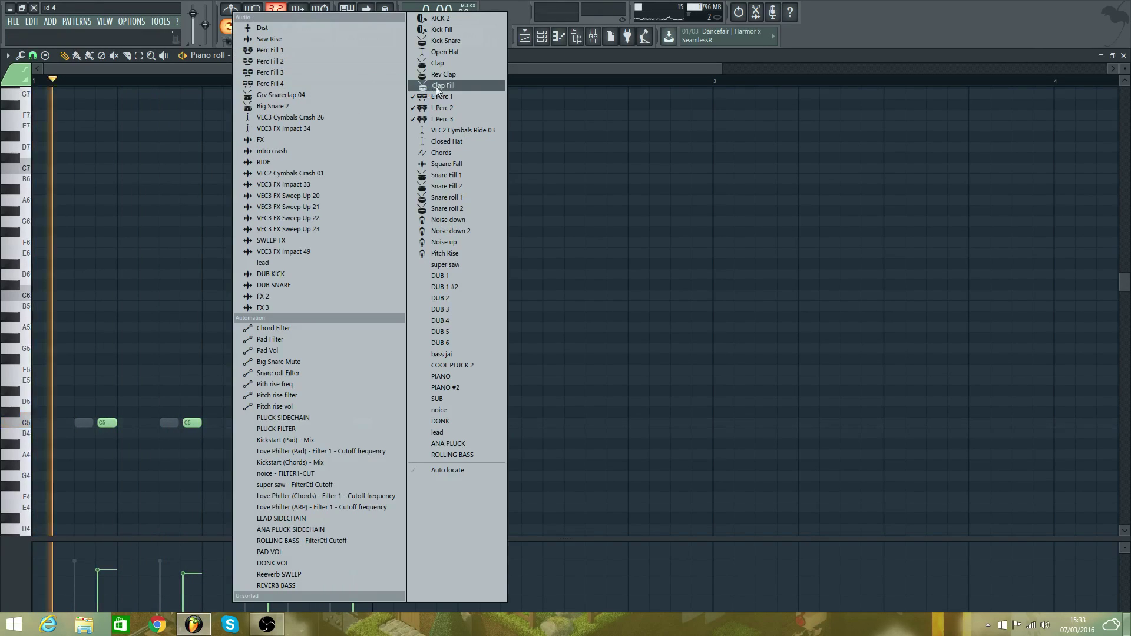
click(442, 119)
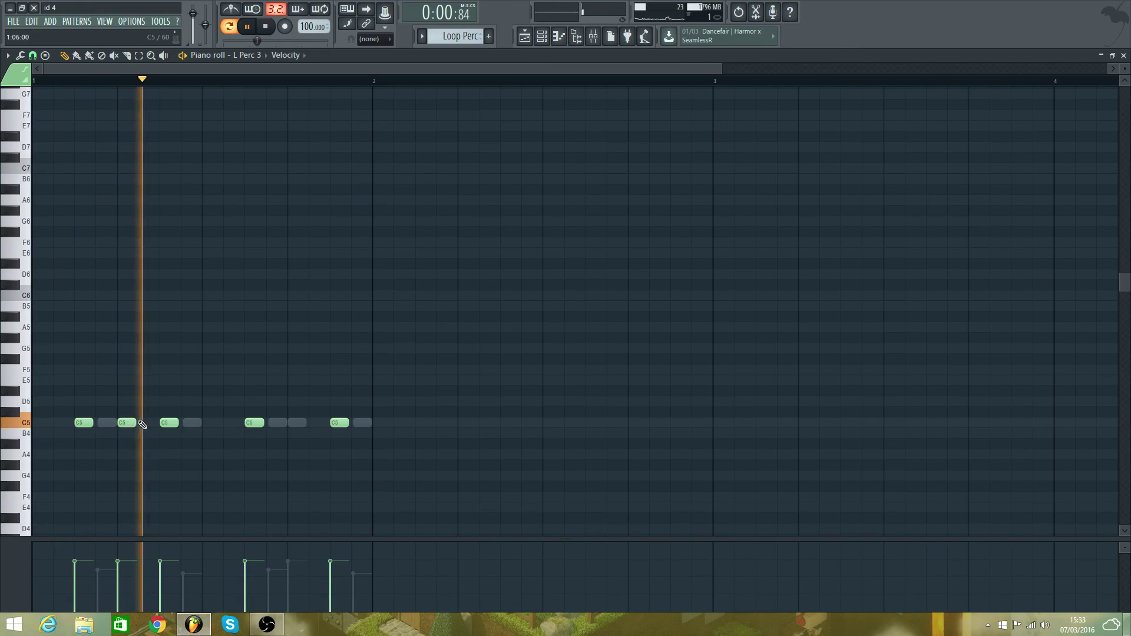
key(space)
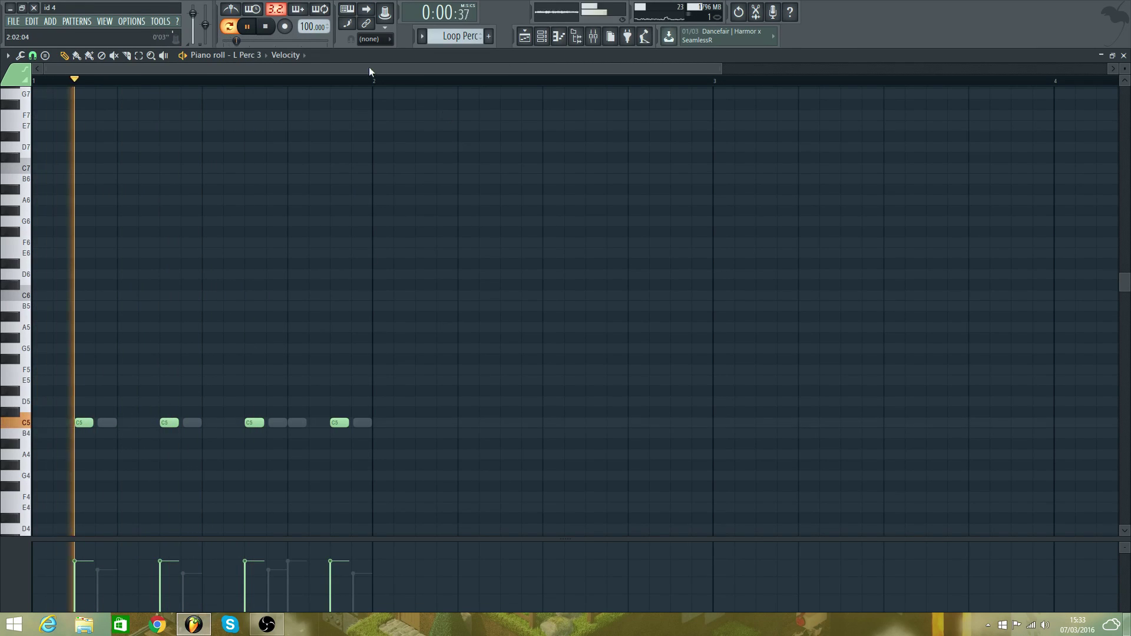
- Add a C5 note at 1:05:00 on the Closed Hat channel, trying and removing another at 1:09:00
click(297, 55)
click(251, 57)
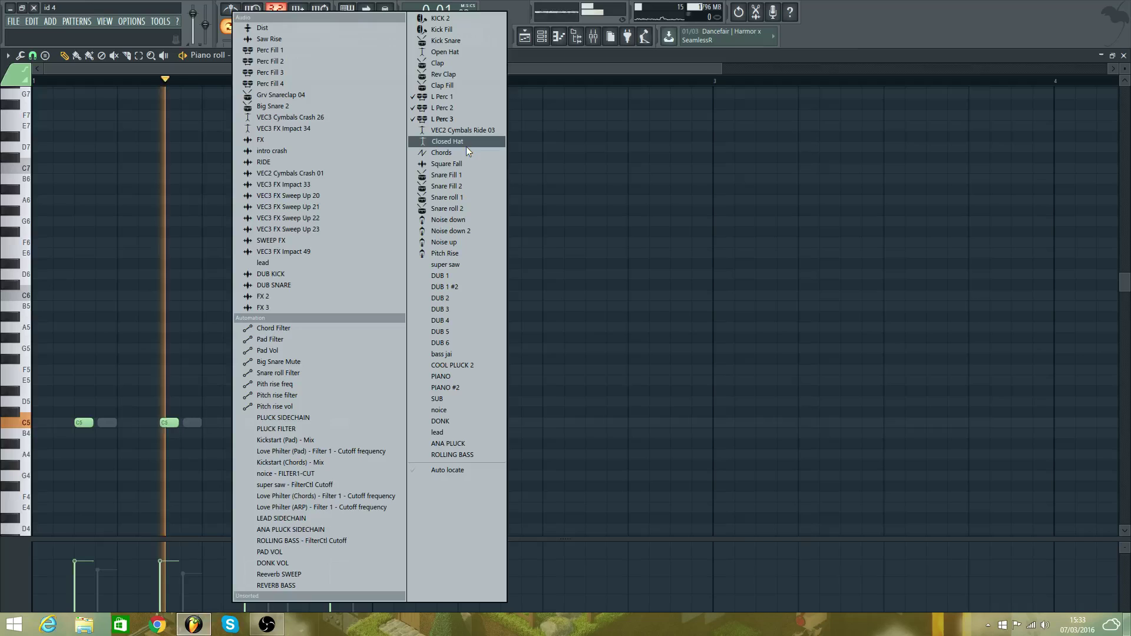
click(466, 146)
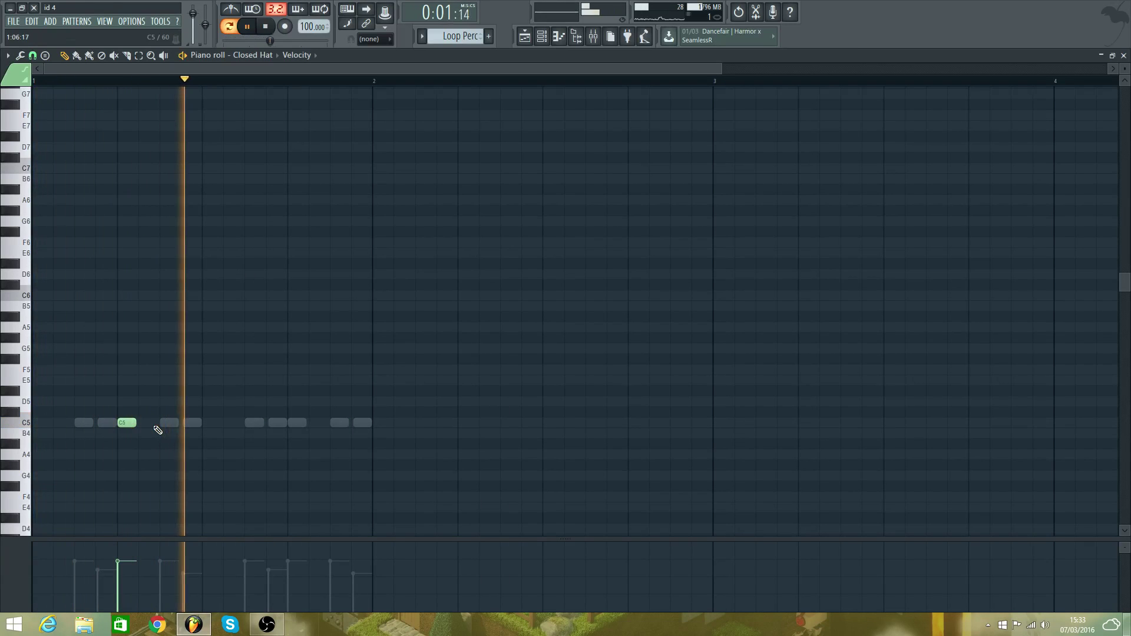
click(210, 423)
key(space)
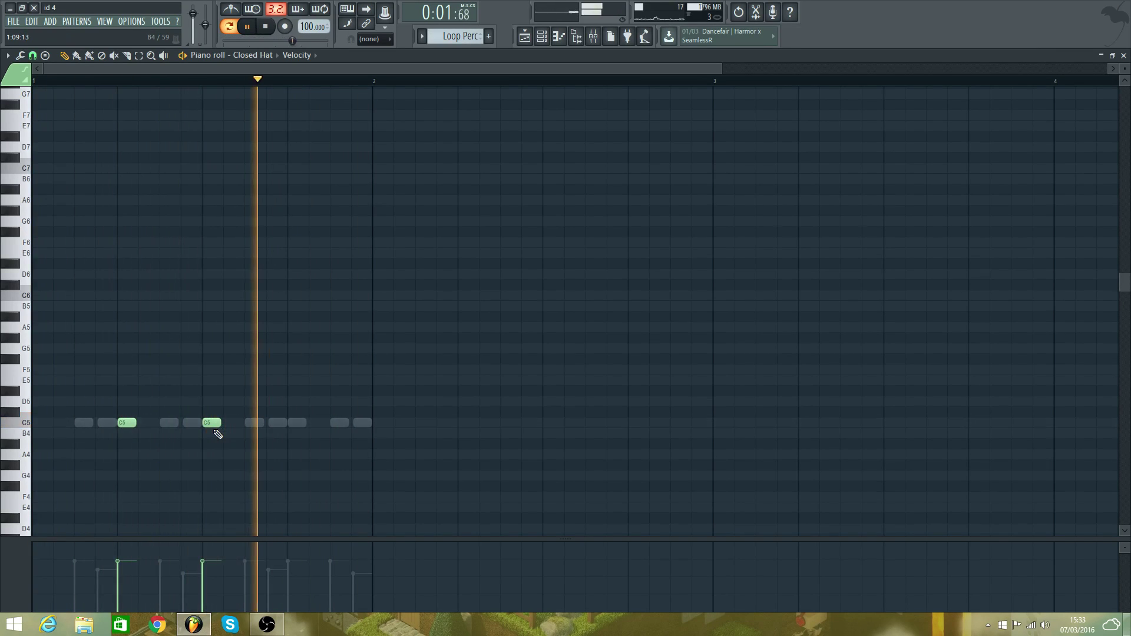
right_click(215, 428)
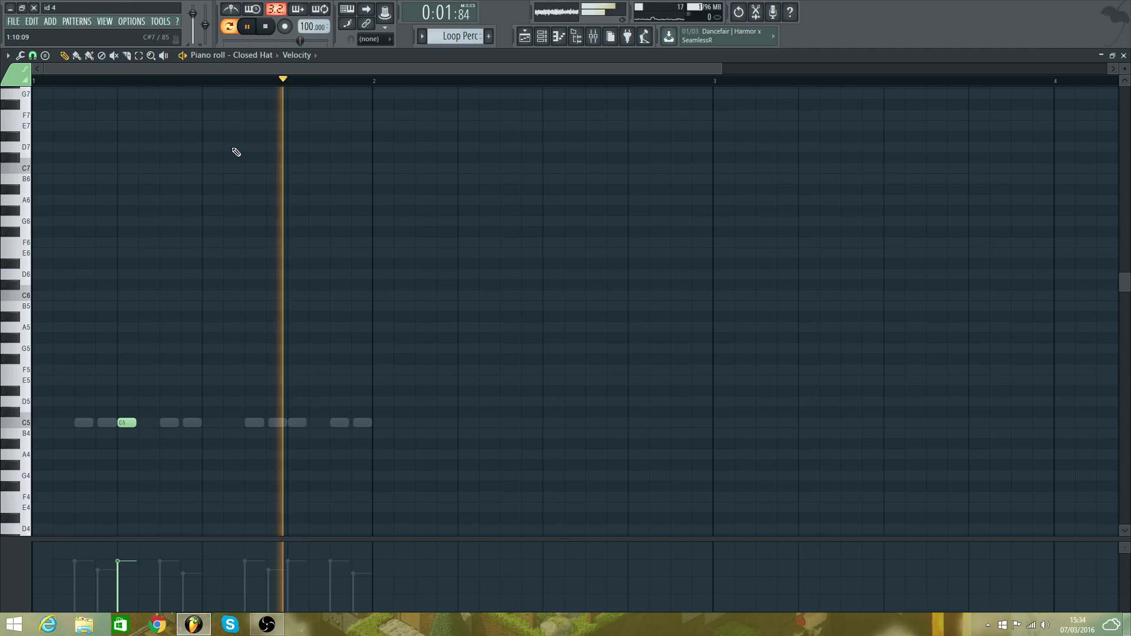
- Review the L Perc 3 and L Perc 1 notes while the pattern plays
click(259, 55)
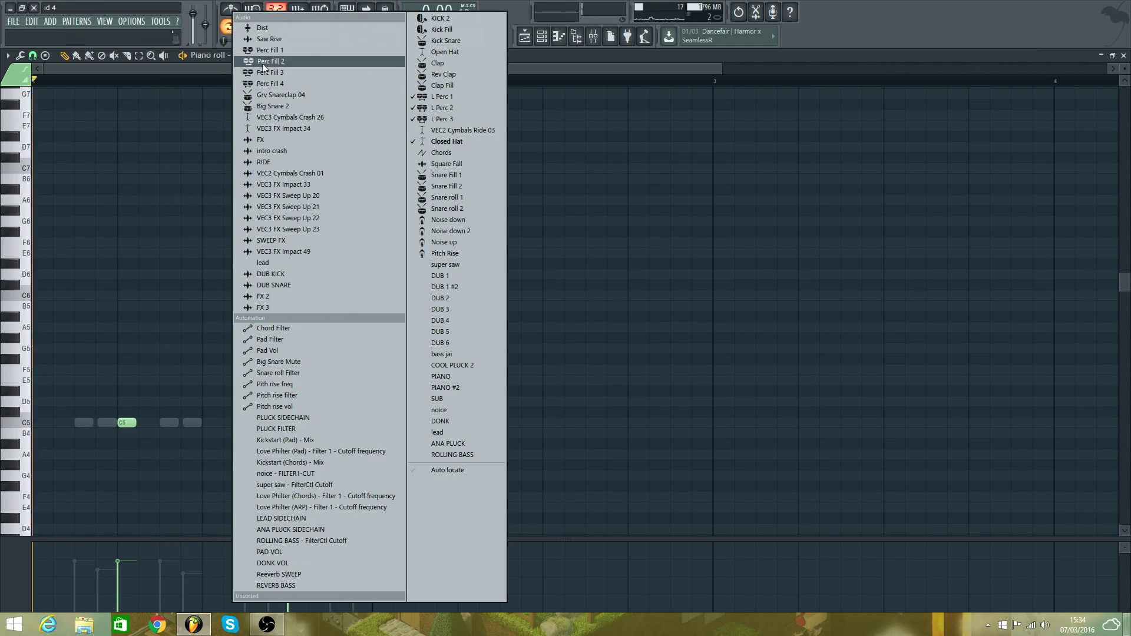
click(453, 119)
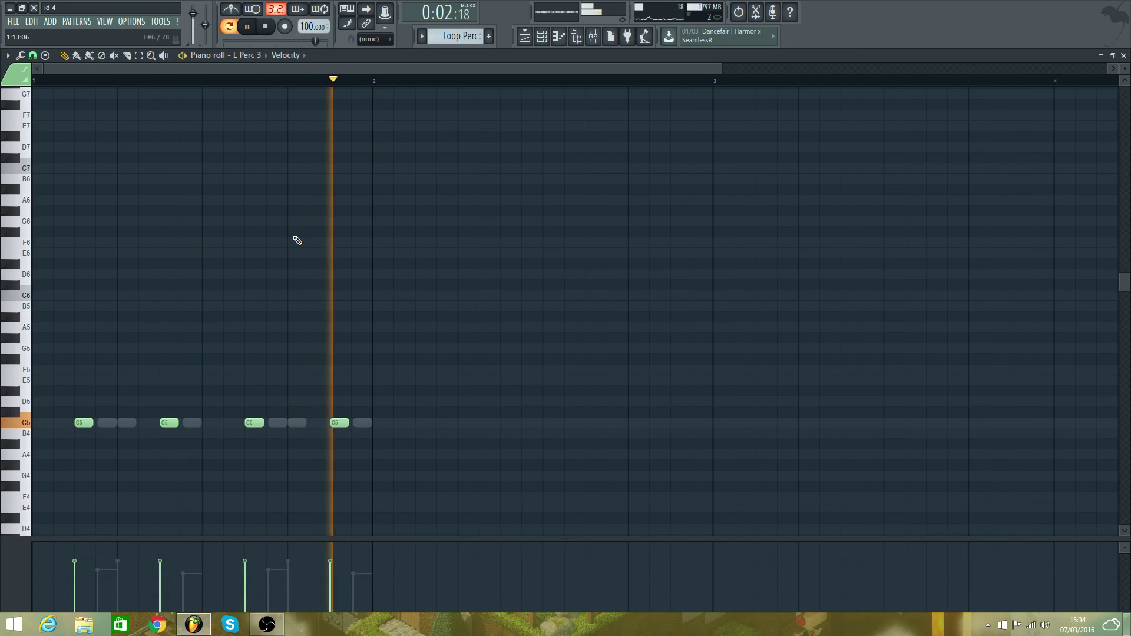
click(263, 64)
click(465, 94)
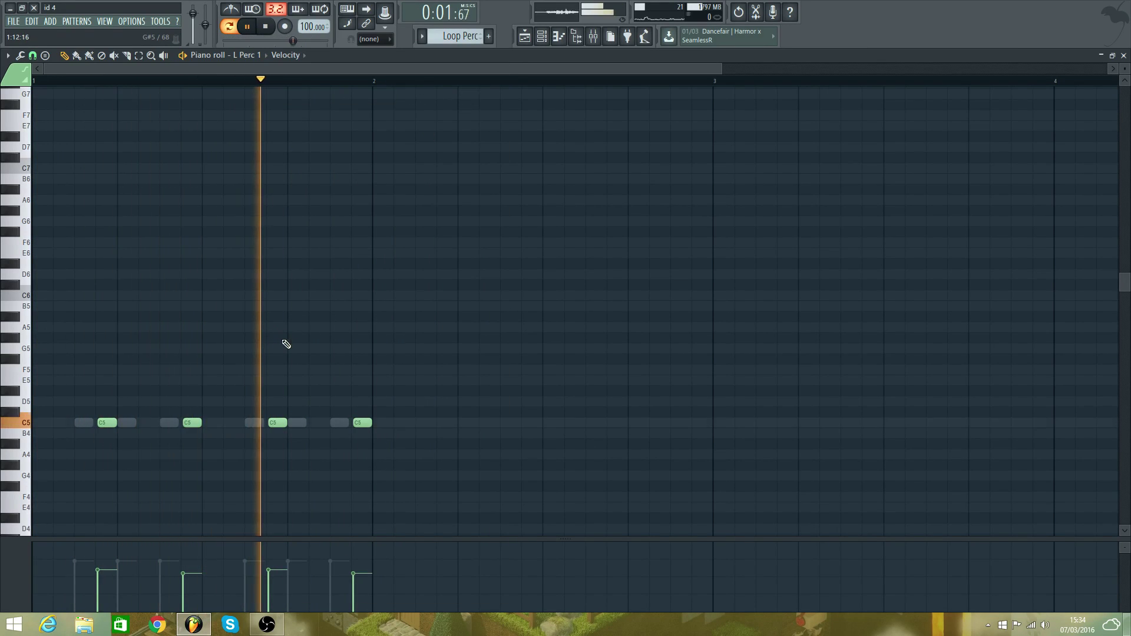
- On the L Perc 2 channel, replace the note at 1:13:00 with C5 notes at 1:01:00 and 1:09:00
click(259, 54)
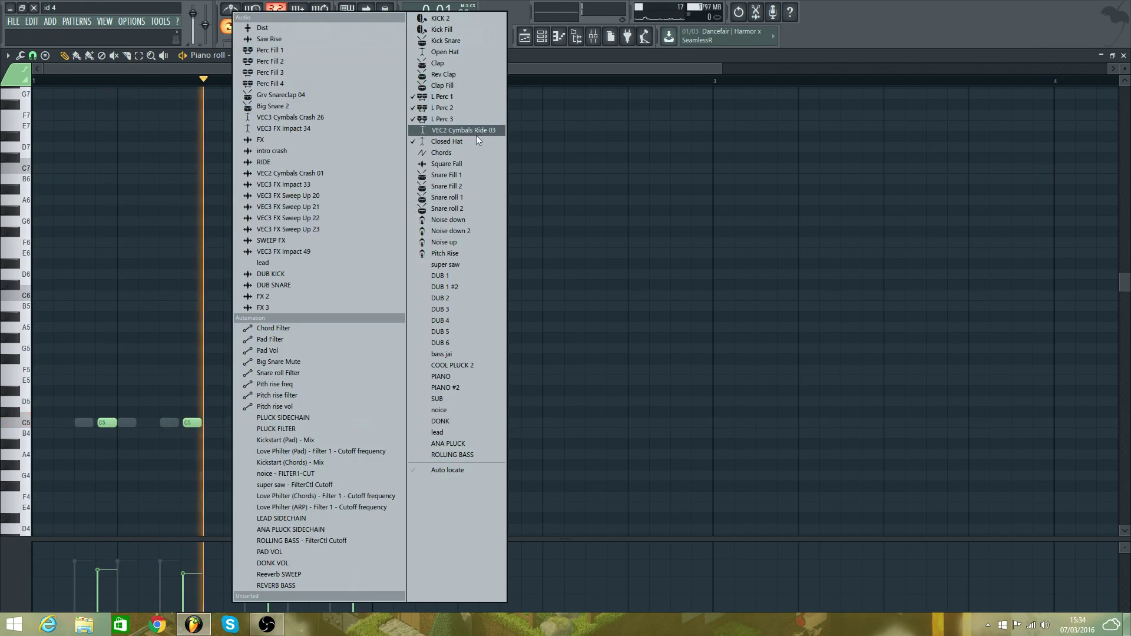
click(471, 108)
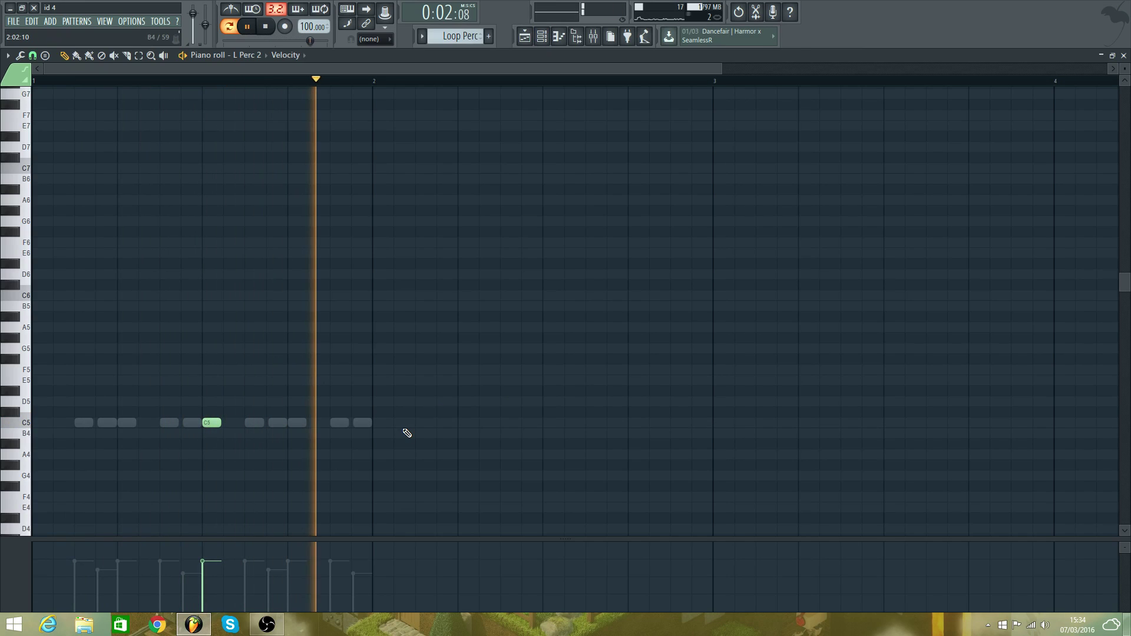
click(36, 423)
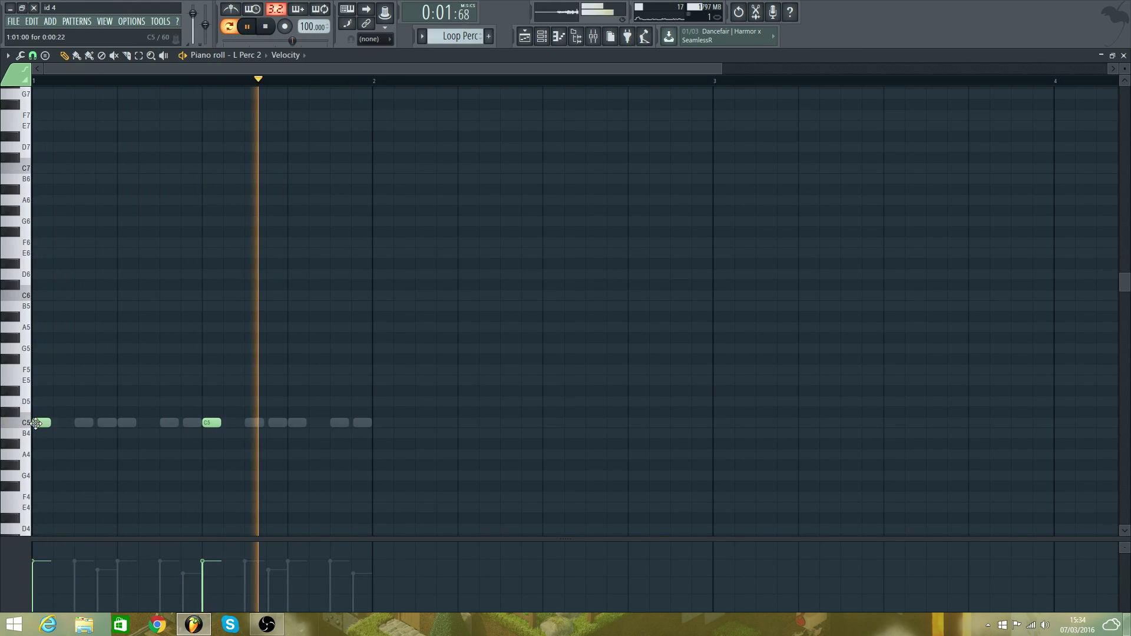
key(space)
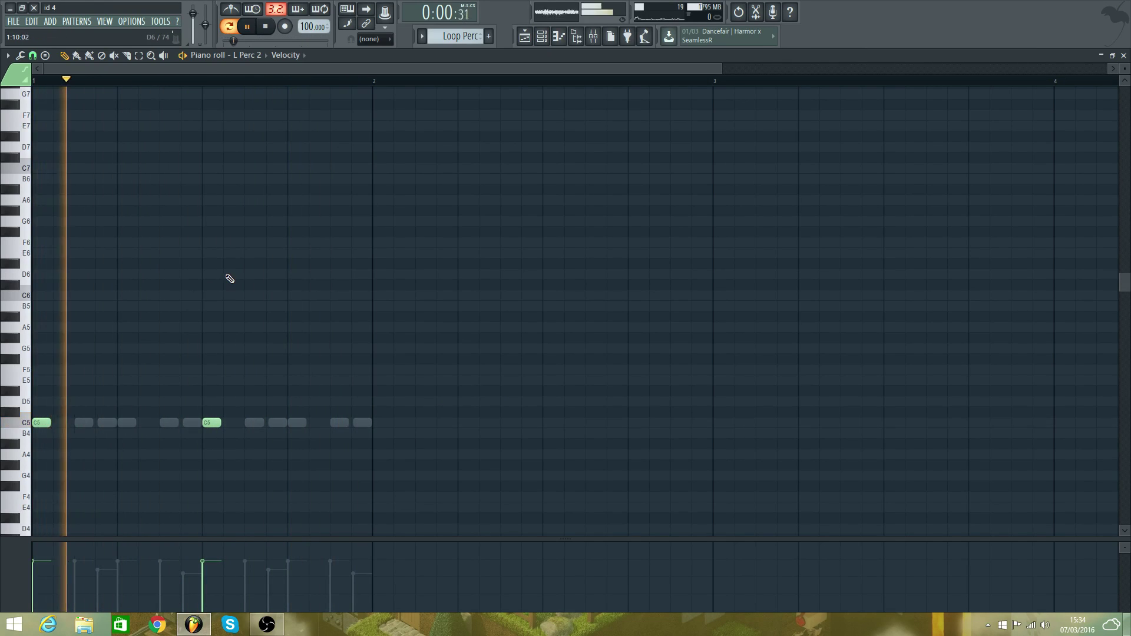
- Play the arrangement from about bar 35 and reopen the Loop Perc pattern on the L Perc 1 channel
key(F5)
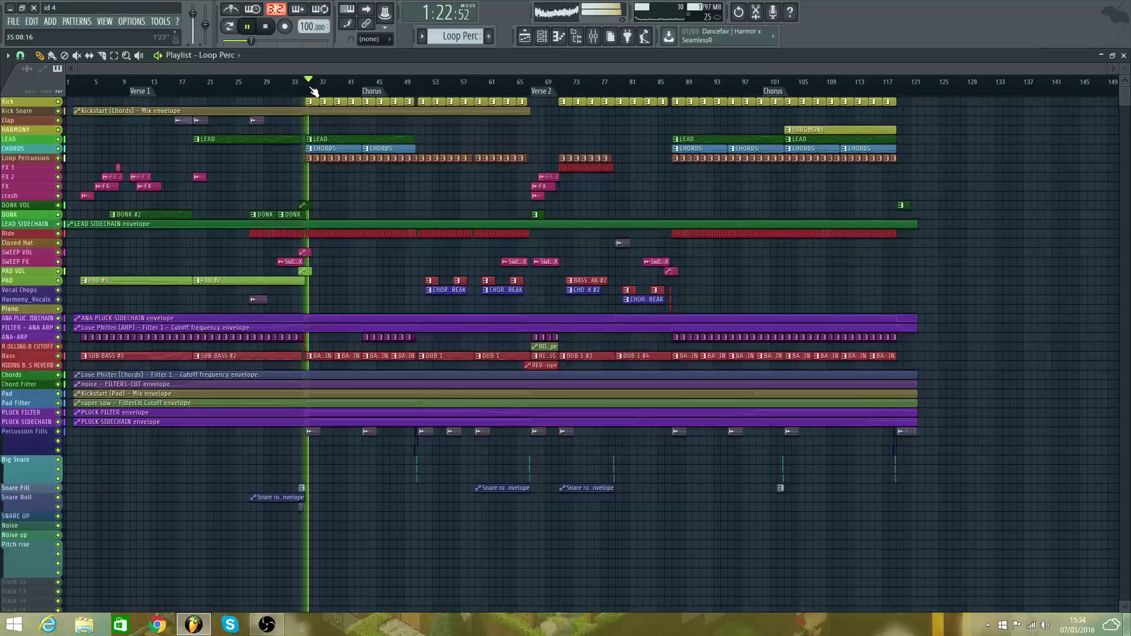
double_click(328, 161)
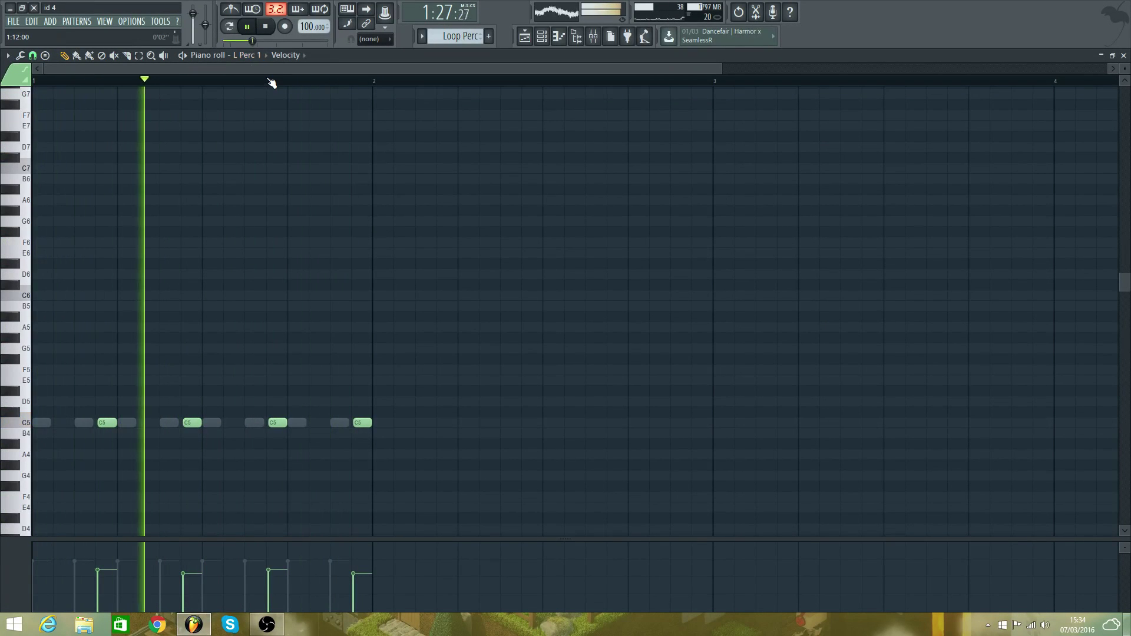
click(251, 55)
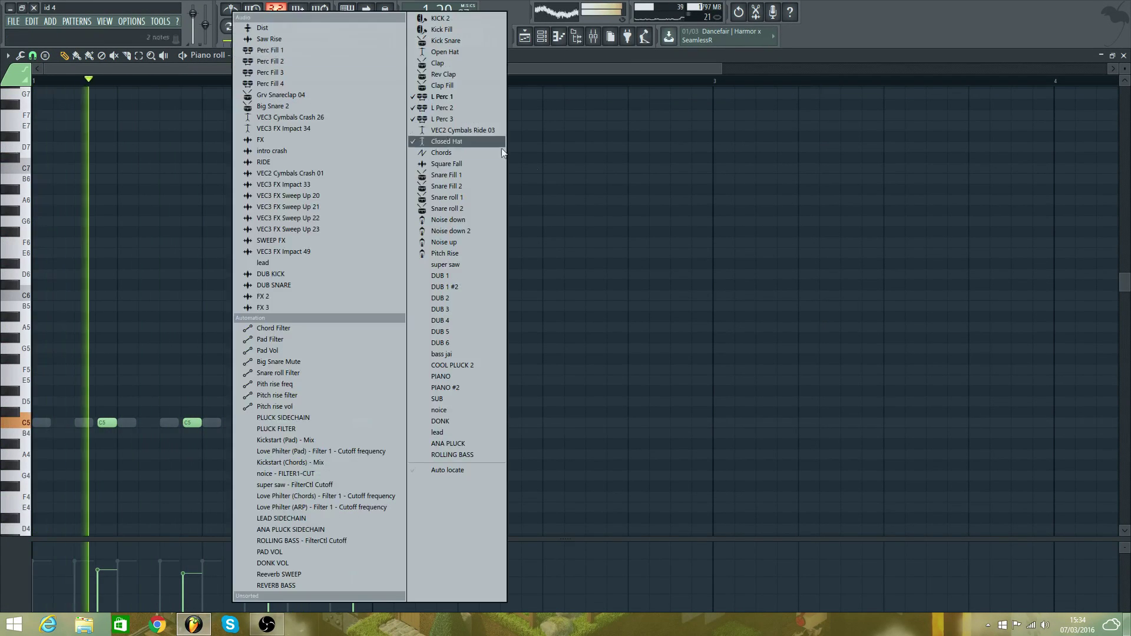
click(465, 98)
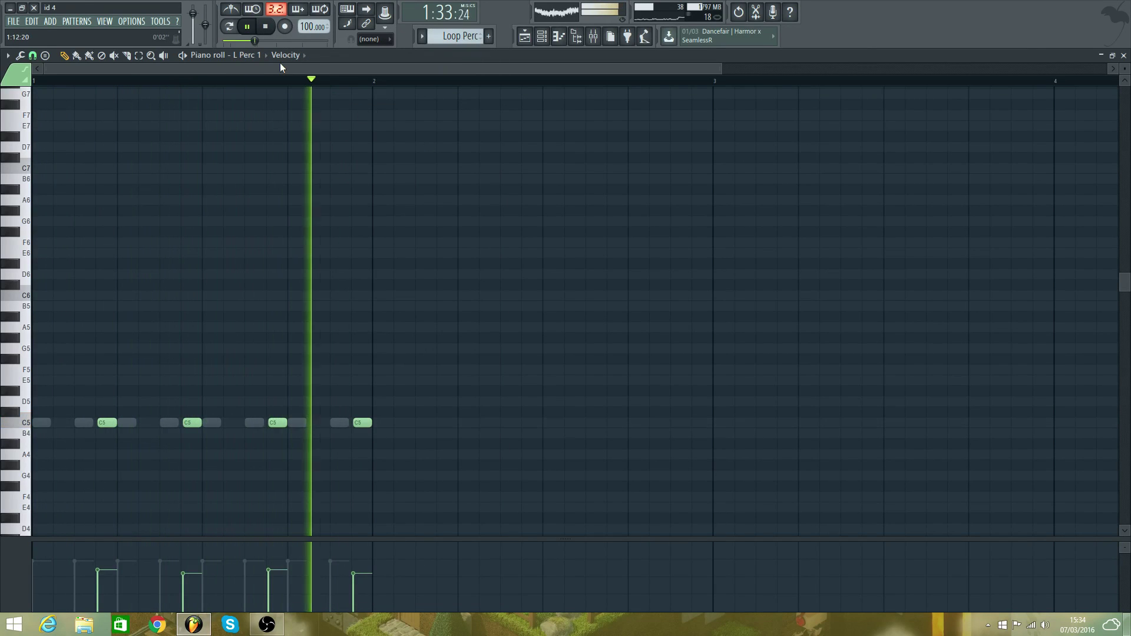
- Remove the L Perc 2 notes at 1:01:00 and 1:09:00 and replay the arrangement from about bar 35
click(257, 56)
click(475, 109)
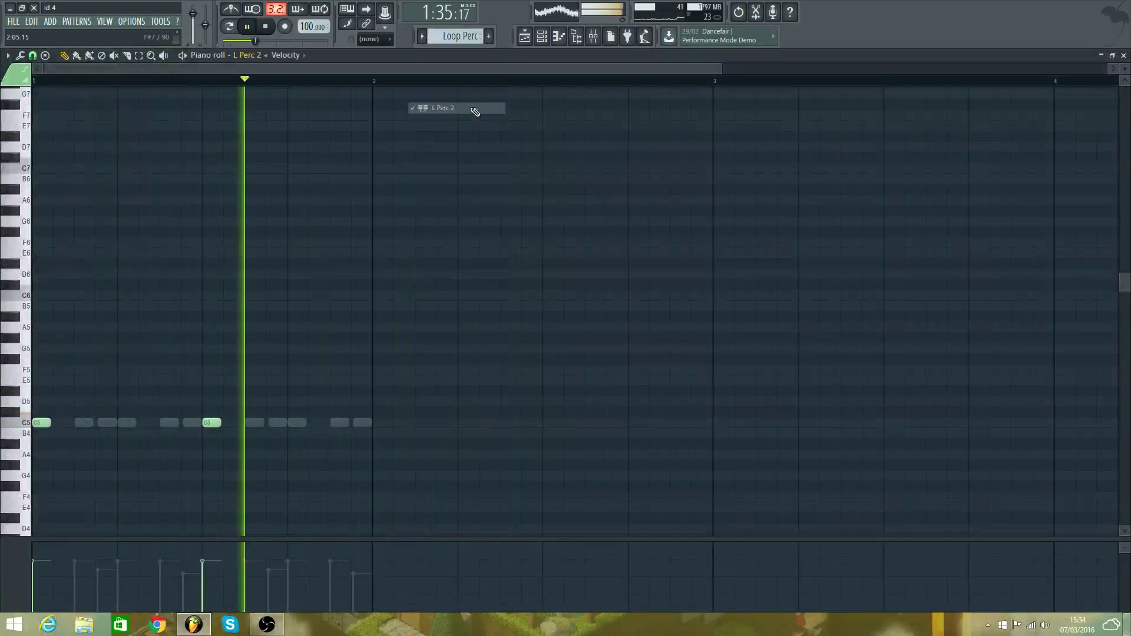
right_click(43, 424)
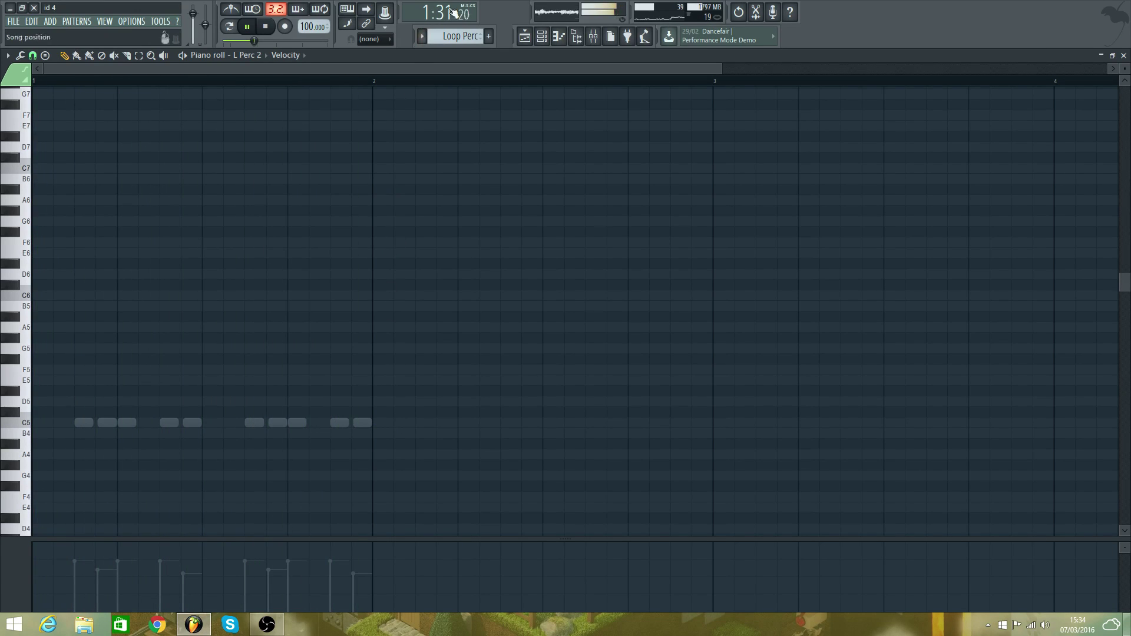
click(526, 37)
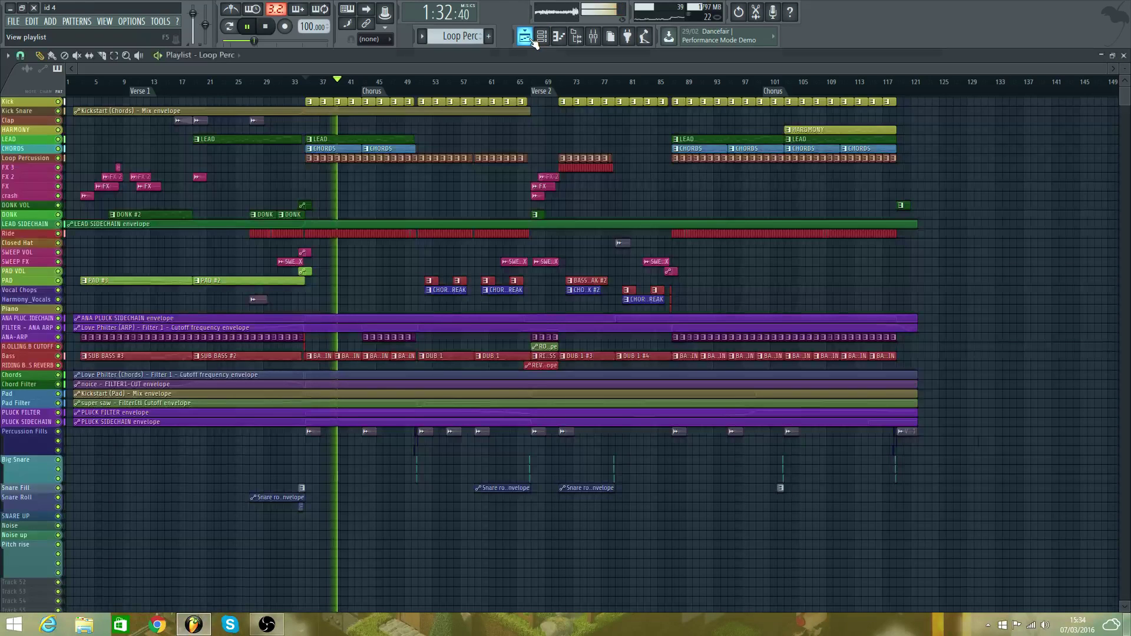
click(297, 92)
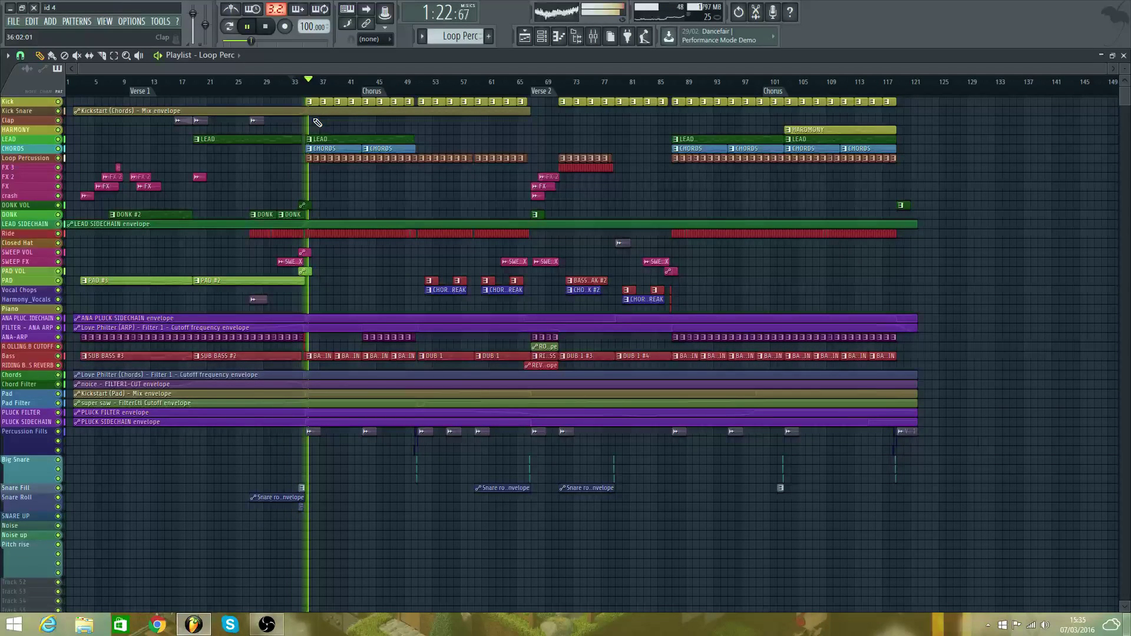
- Reopen the Loop Perc pattern's notes and examine the Closed Hat channel's rhythm against the L Perc notes
double_click(330, 158)
key(l)
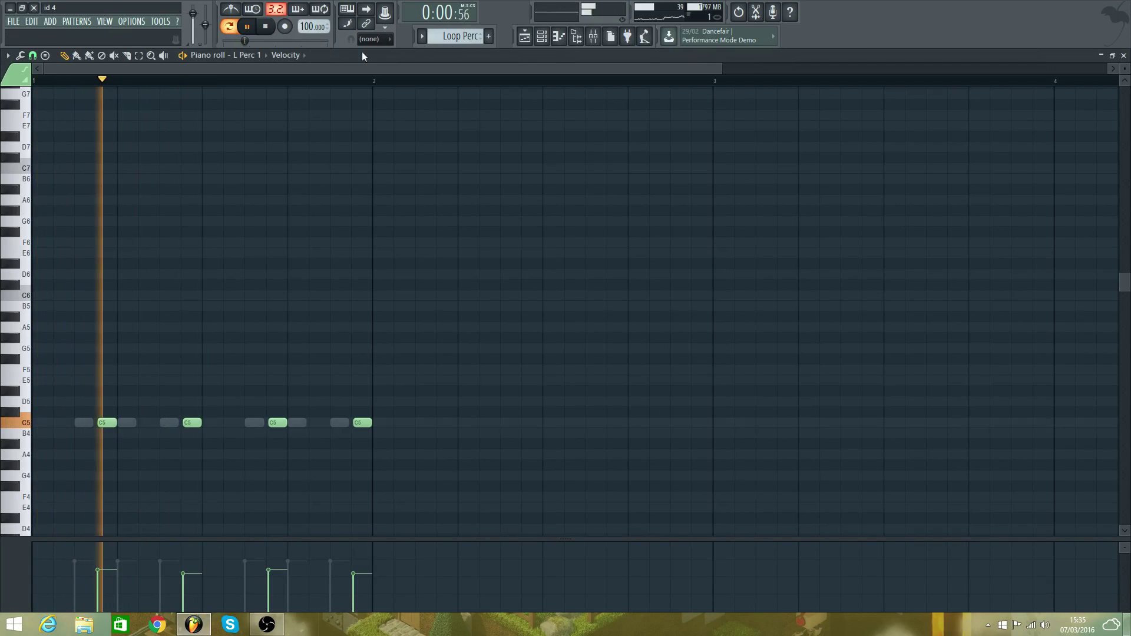
click(241, 55)
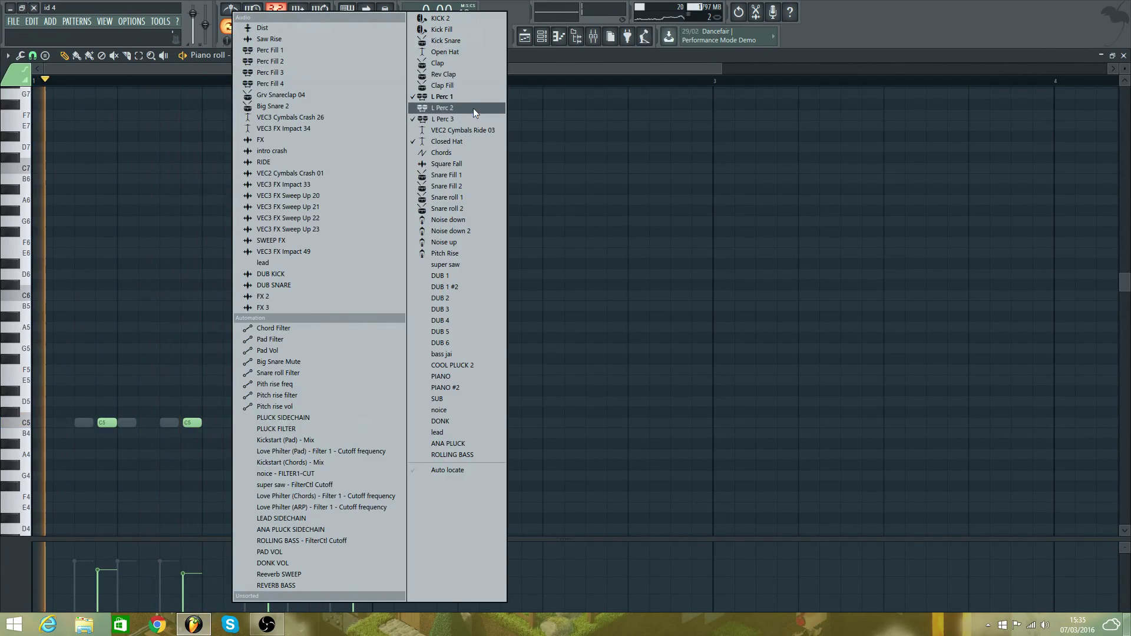
click(479, 142)
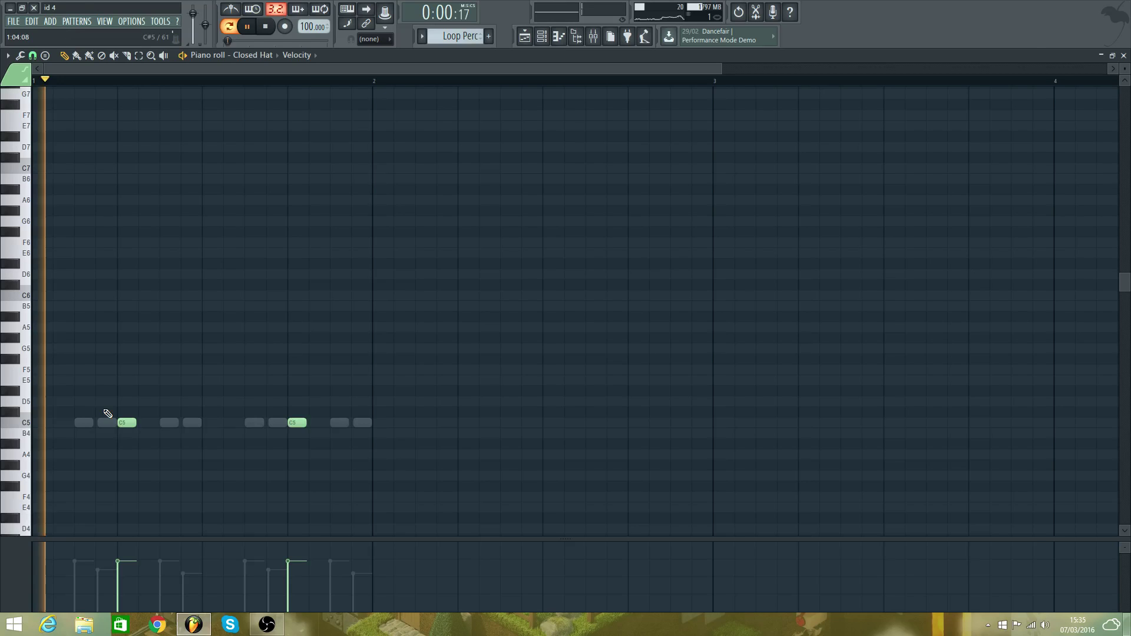
- Return to the playlist to replay the arrangement from about bar 35 and save the project under its existing file name
click(524, 37)
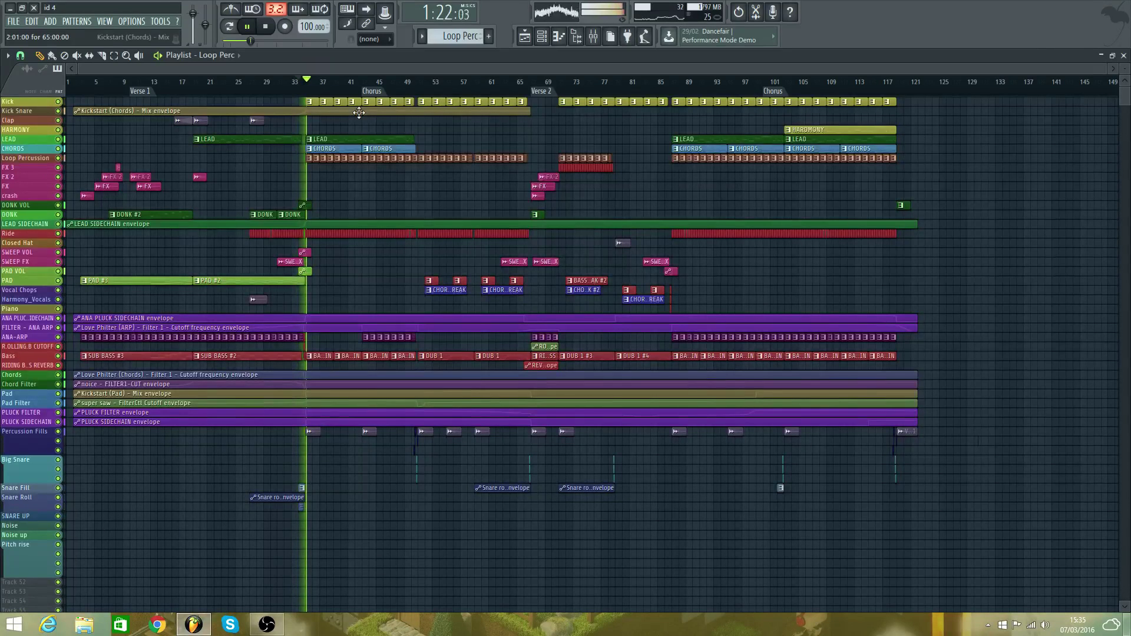
click(13, 22)
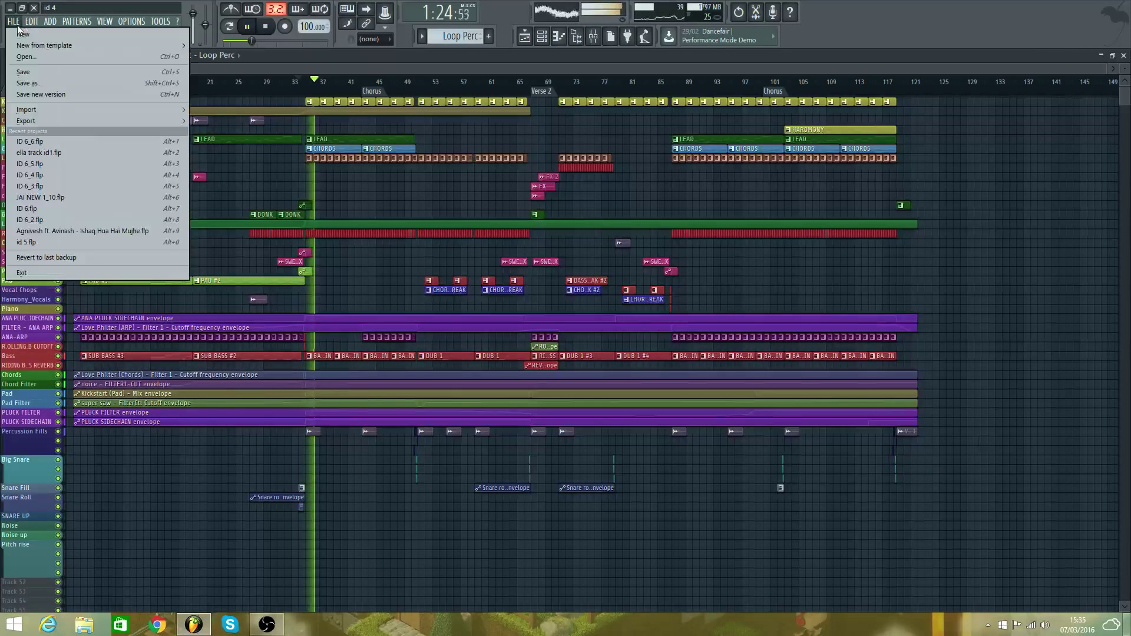
click(71, 73)
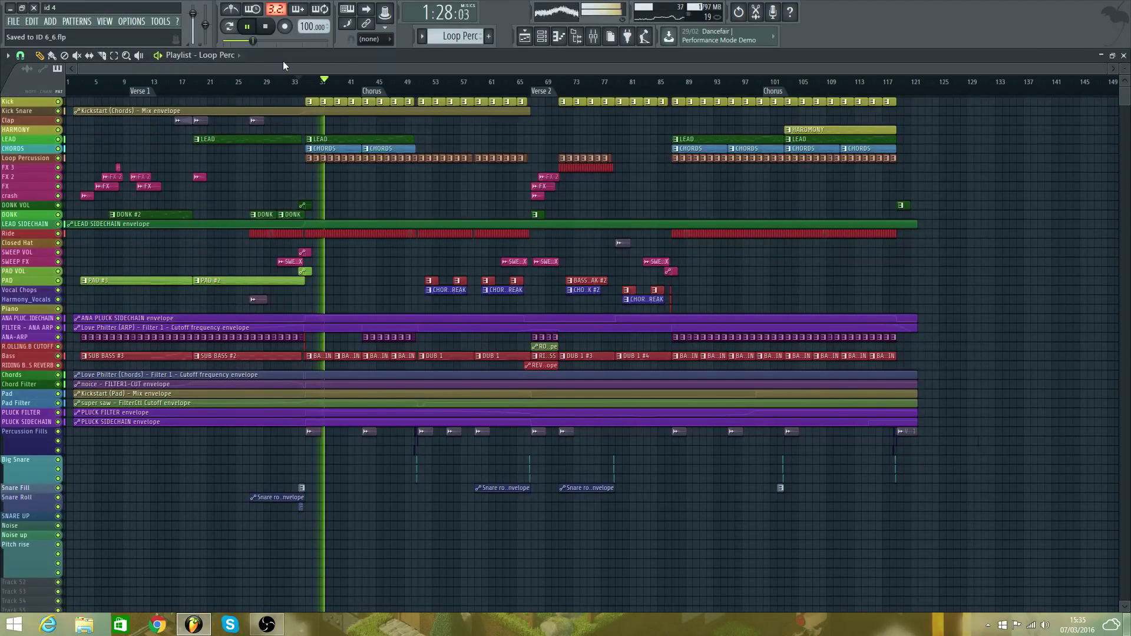